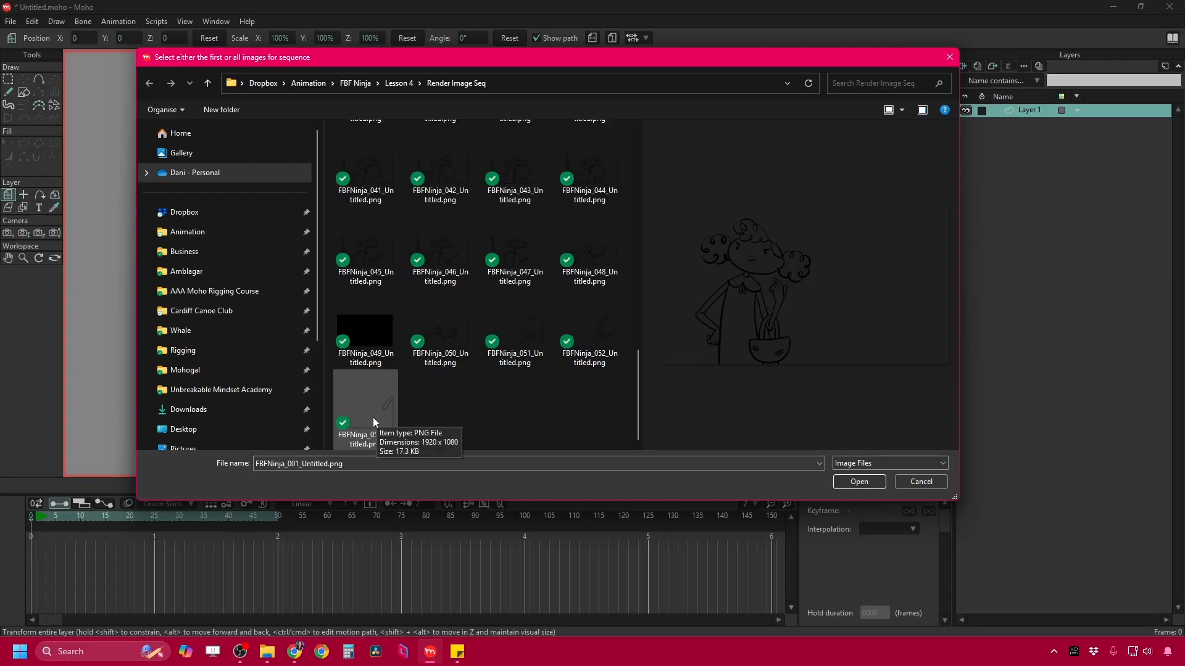
Import the PNG sequence FBFNinja_001 through FBFNinja_053 and scale its layer to 200% so it fills the camera frame.
left_click(373, 418, "shift")
left_click_drag(637, 412, 650, 480)
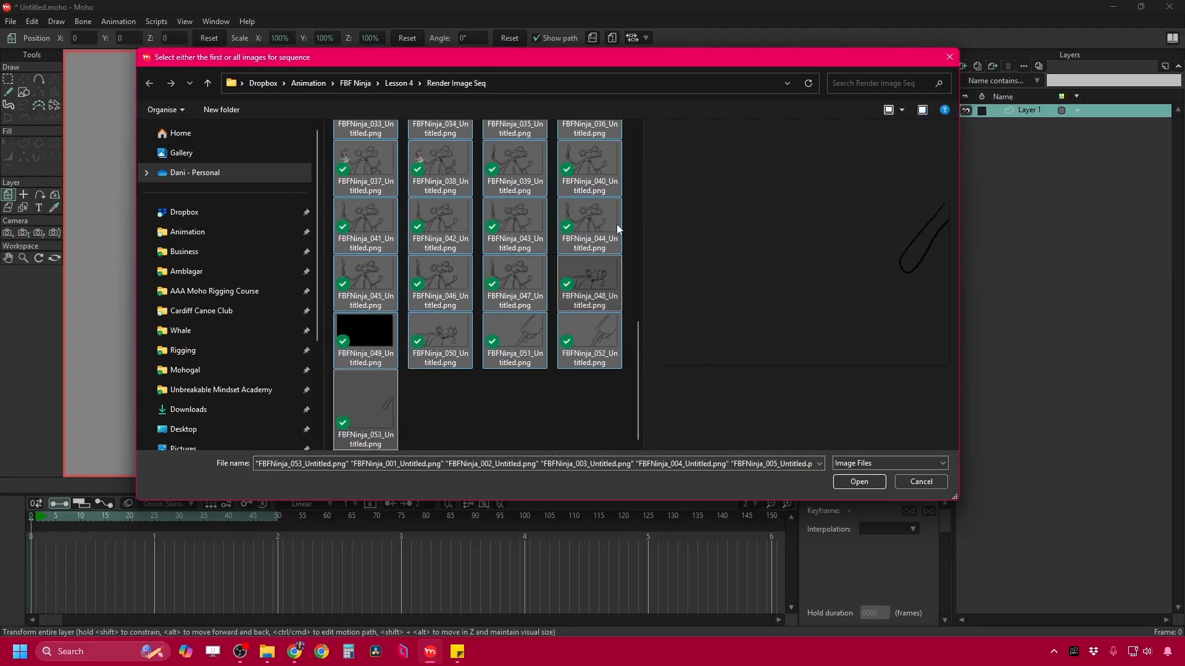
left_click(859, 482)
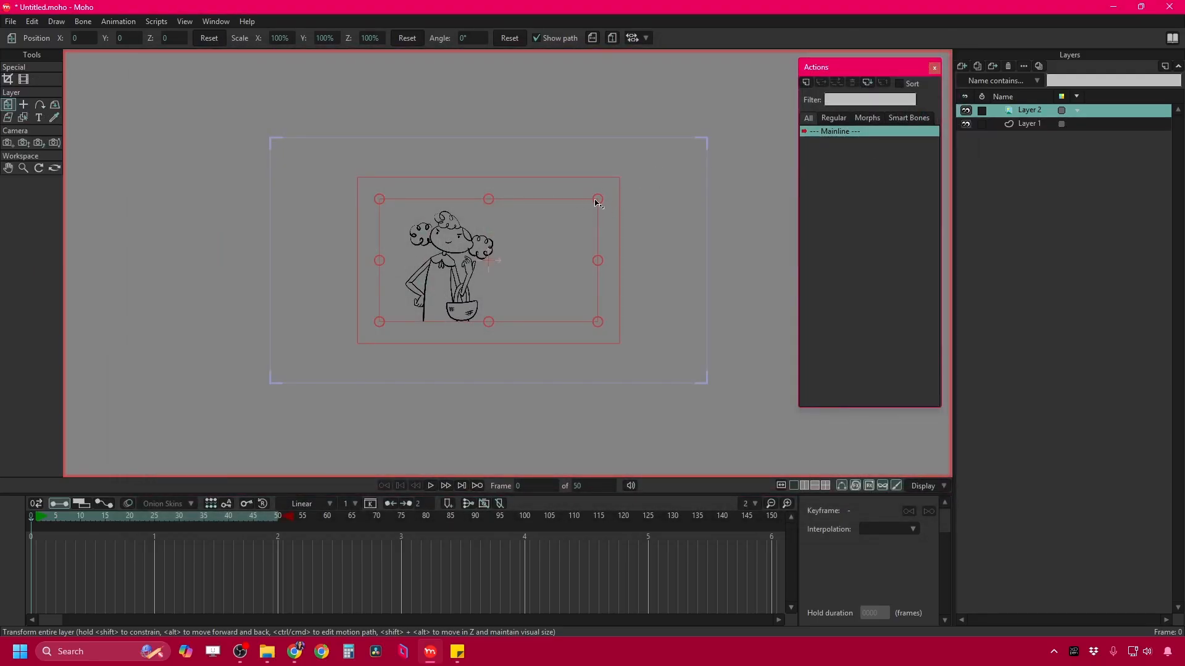
left_click_drag(597, 198, 699, 135)
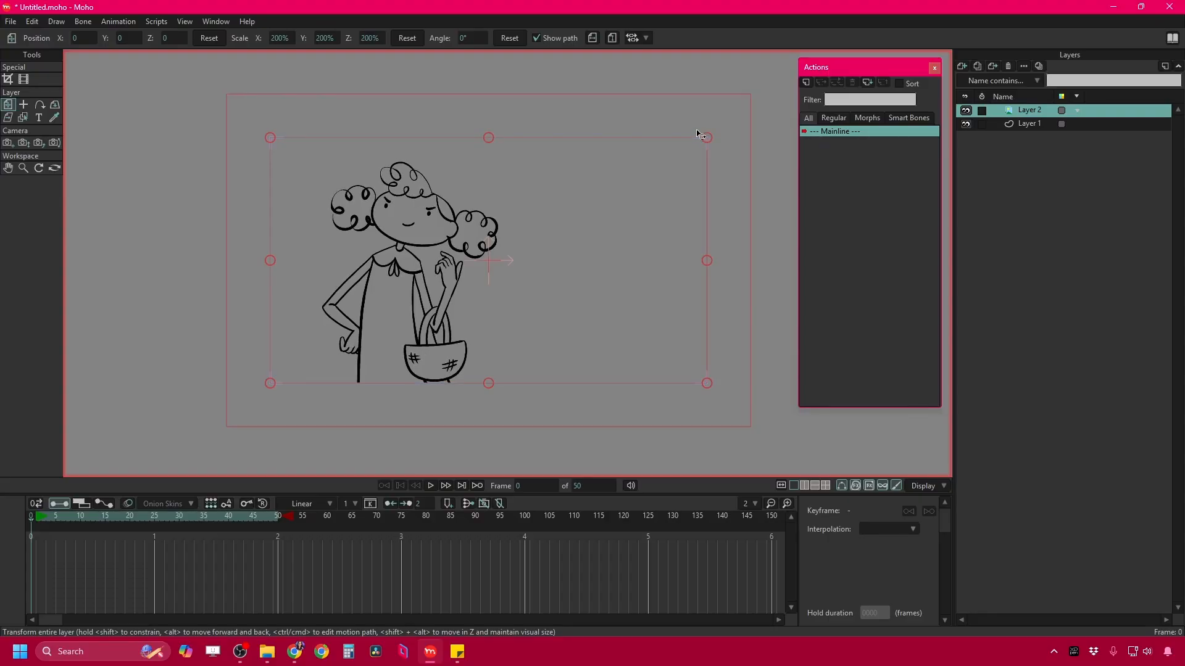
Find the end of the imported sequence on the timeline and set the animation's last frame to 54.
left_click_drag(38, 517, 298, 525)
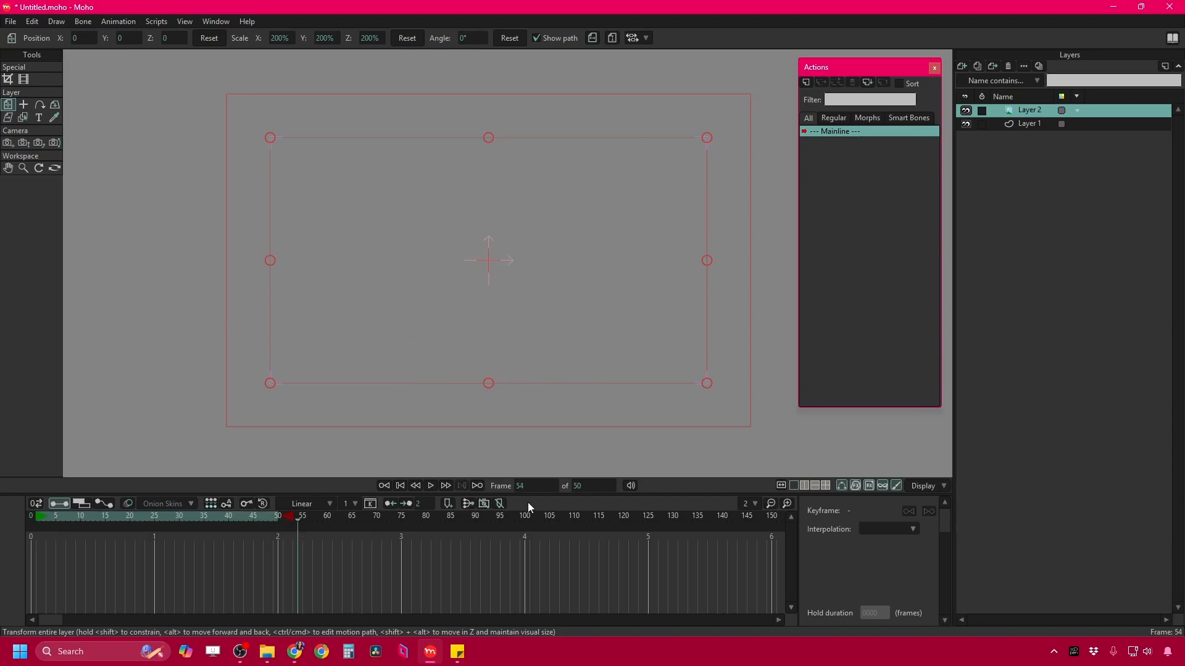
double_click(580, 486)
type("54")
key("Return")
Rename the image sequence layer as Line Test.
double_click(1044, 113)
type("Line Test")
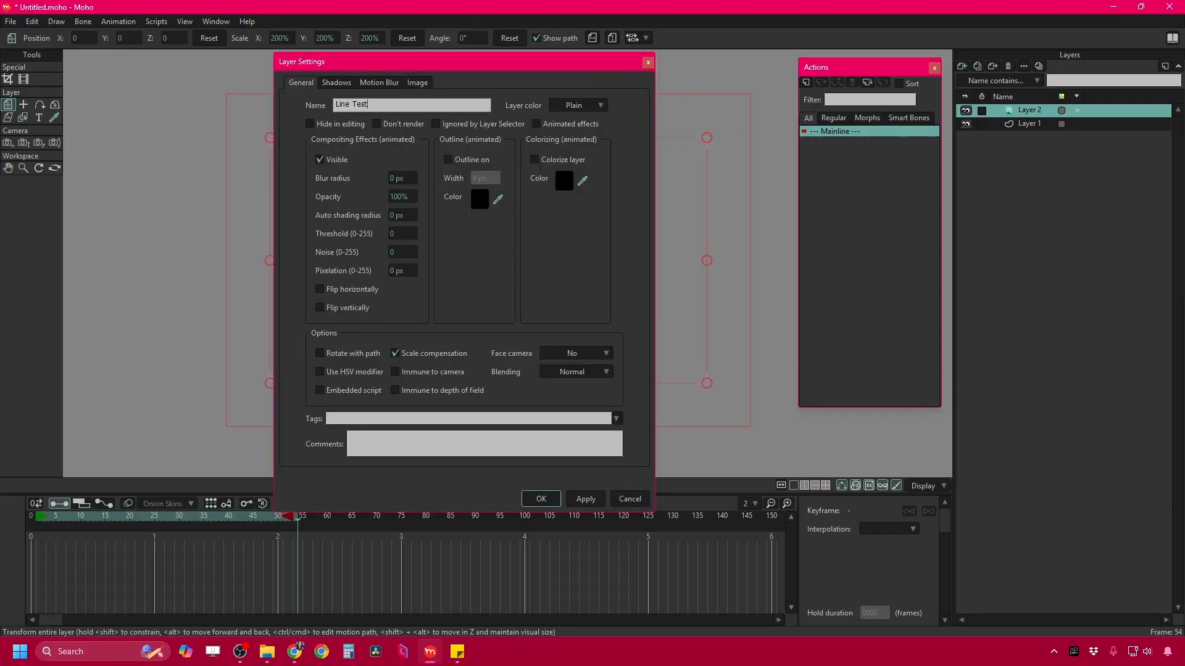
key("Return")
Scrub through the line test back to frame 0 and close the Actions window.
mouse_move(145, 523)
left_mouse_down()
mouse_move(295, 536)
mouse_move(169, 530)
left_mouse_up()
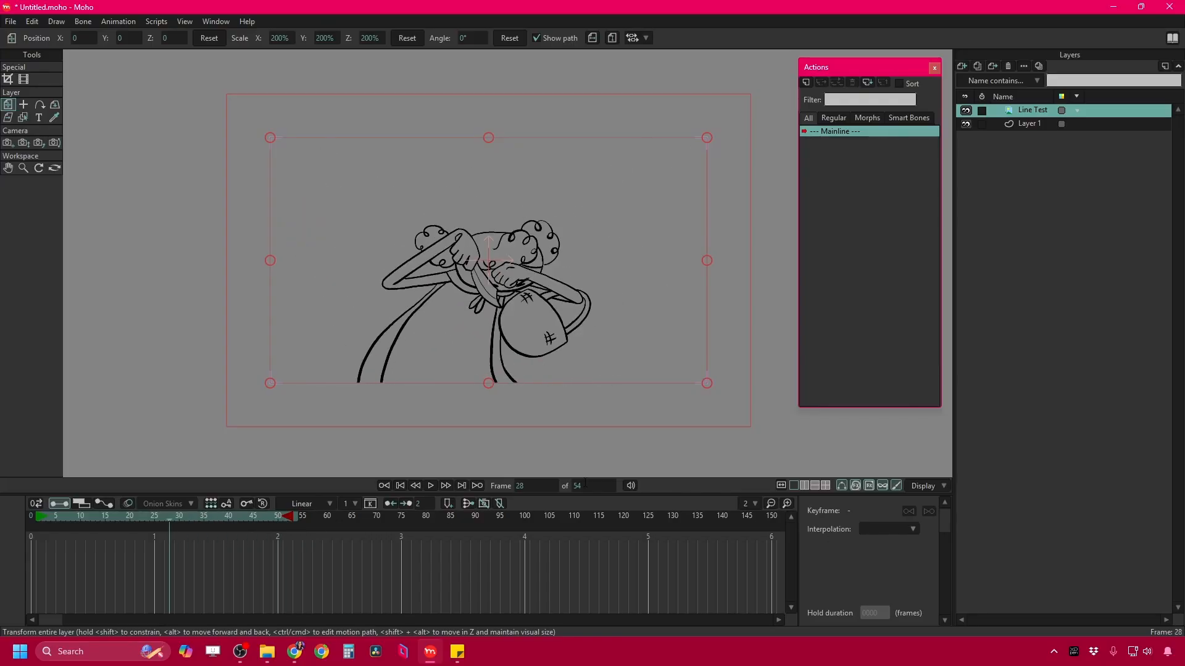
mouse_move(61, 513)
left_mouse_down()
mouse_move(232, 524)
mouse_move(66, 516)
mouse_move(32, 528)
left_mouse_up()
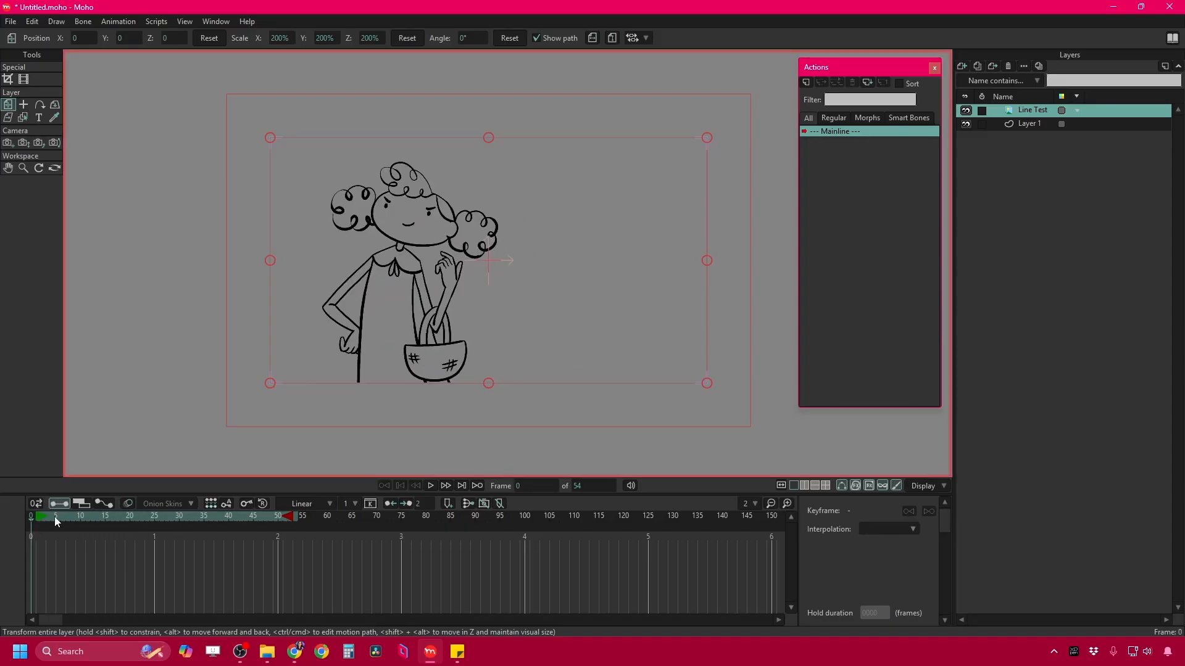
scroll(451, 317, "up", 1)
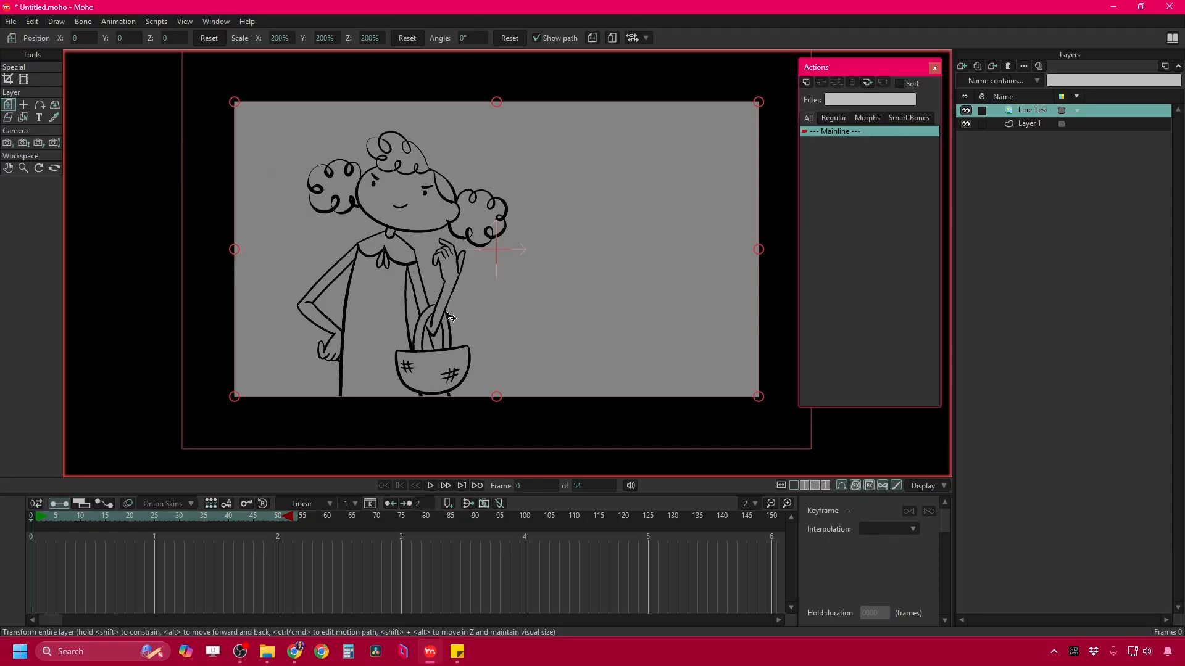
left_click(934, 68)
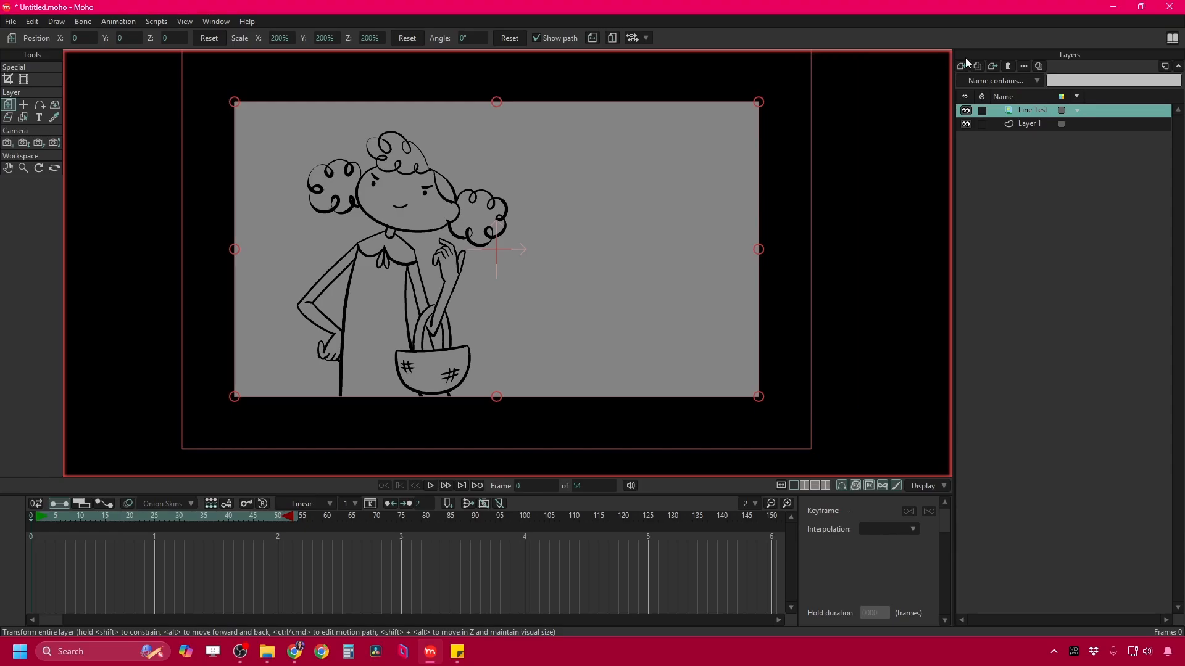
scroll(669, 213, "up", 1)
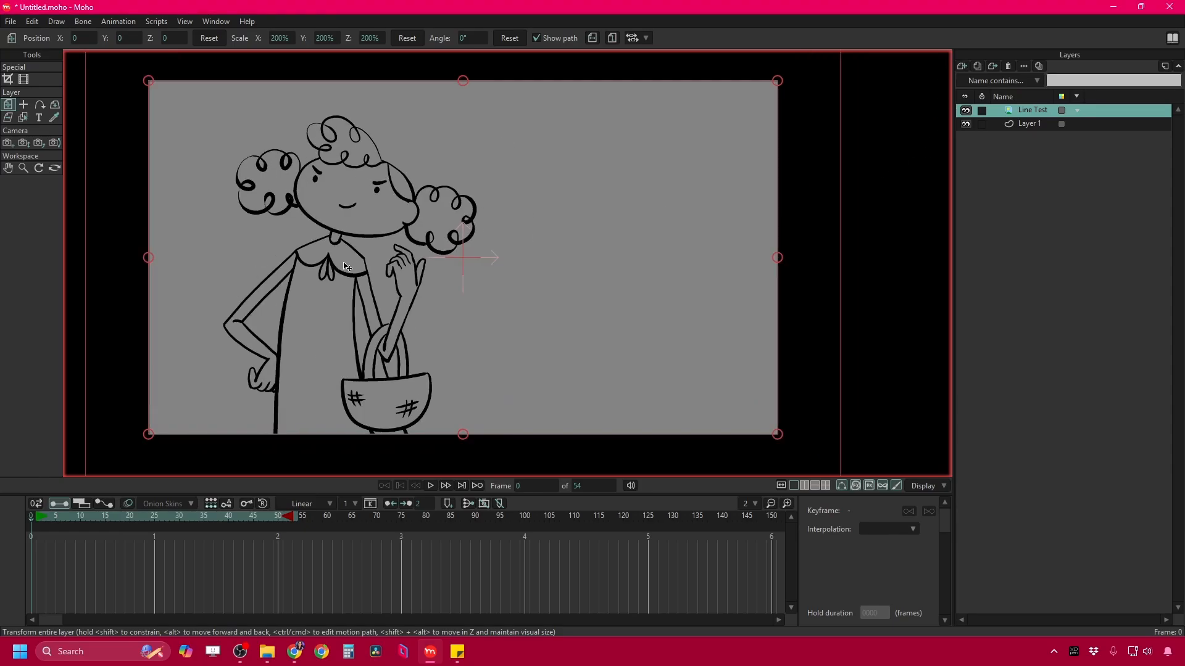
With Layer 1 selected, play back and scrub through the line test, ending at frame 0.
left_click(1028, 124)
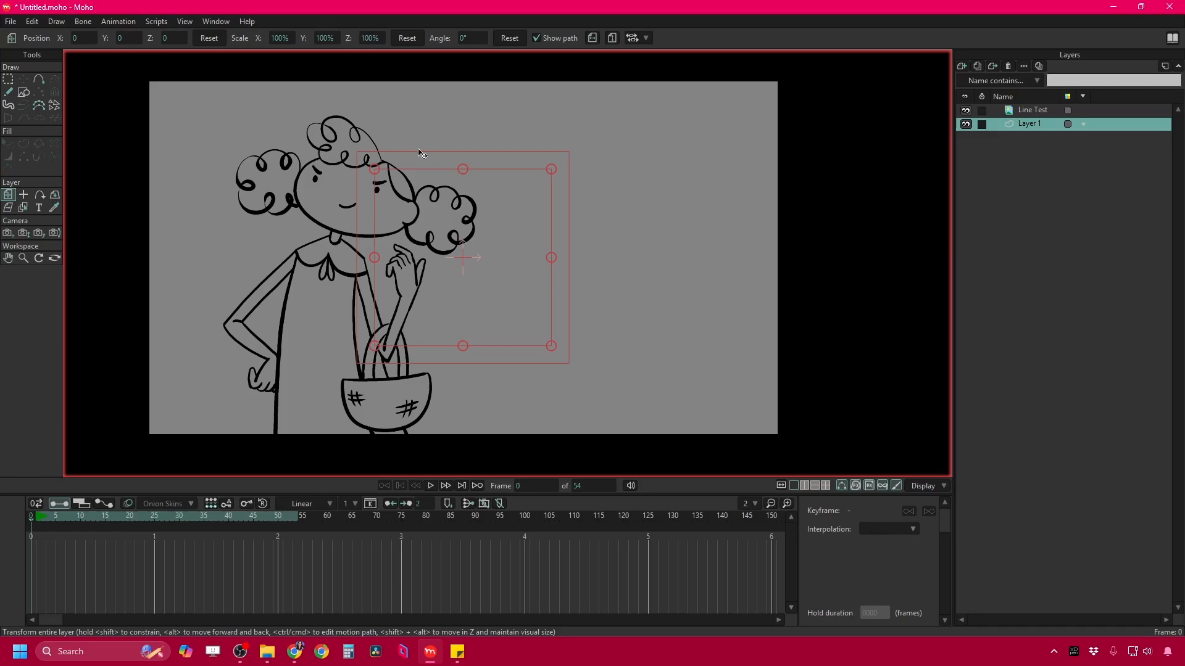
mouse_move(37, 516)
left_mouse_down()
mouse_move(262, 513)
mouse_move(30, 515)
left_mouse_up()
key("space")
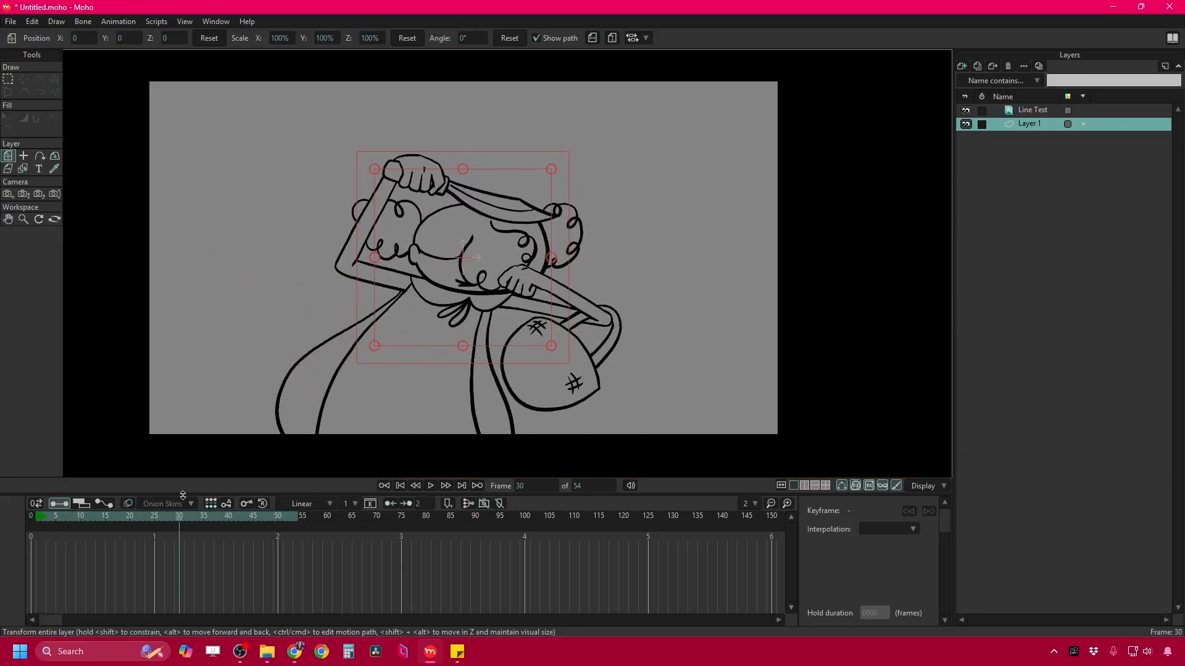
key("space")
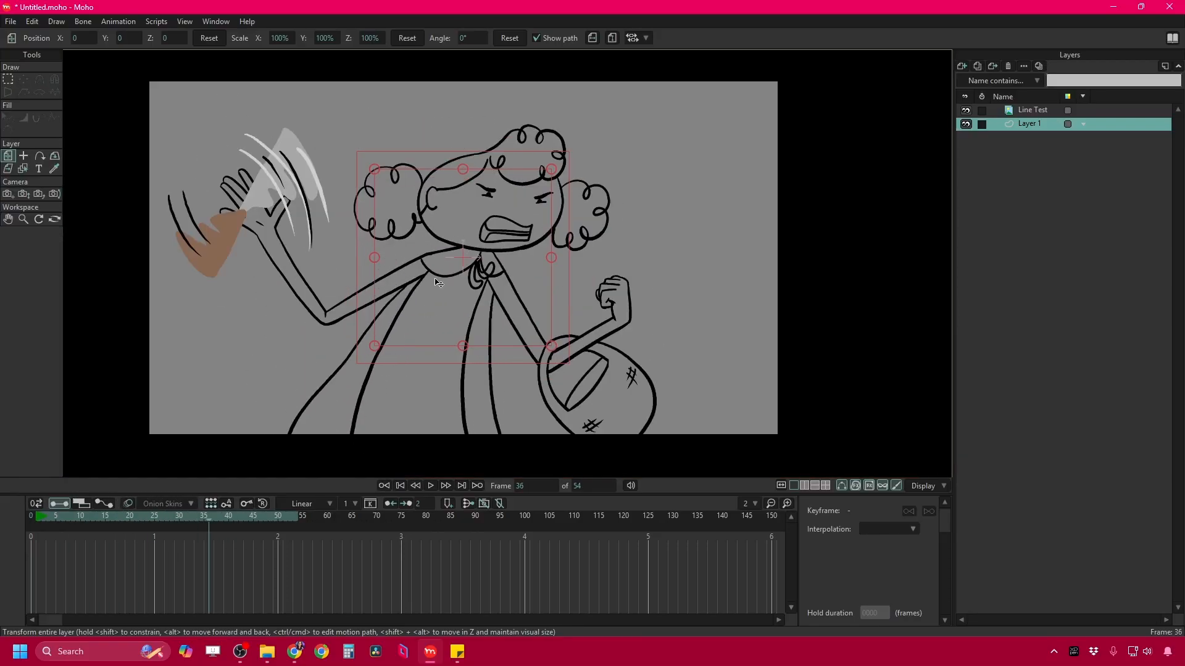
mouse_move(128, 512)
left_mouse_down()
mouse_move(276, 521)
mouse_move(91, 519)
mouse_move(280, 519)
mouse_move(98, 508)
mouse_move(261, 514)
mouse_move(134, 512)
mouse_move(175, 515)
left_mouse_up()
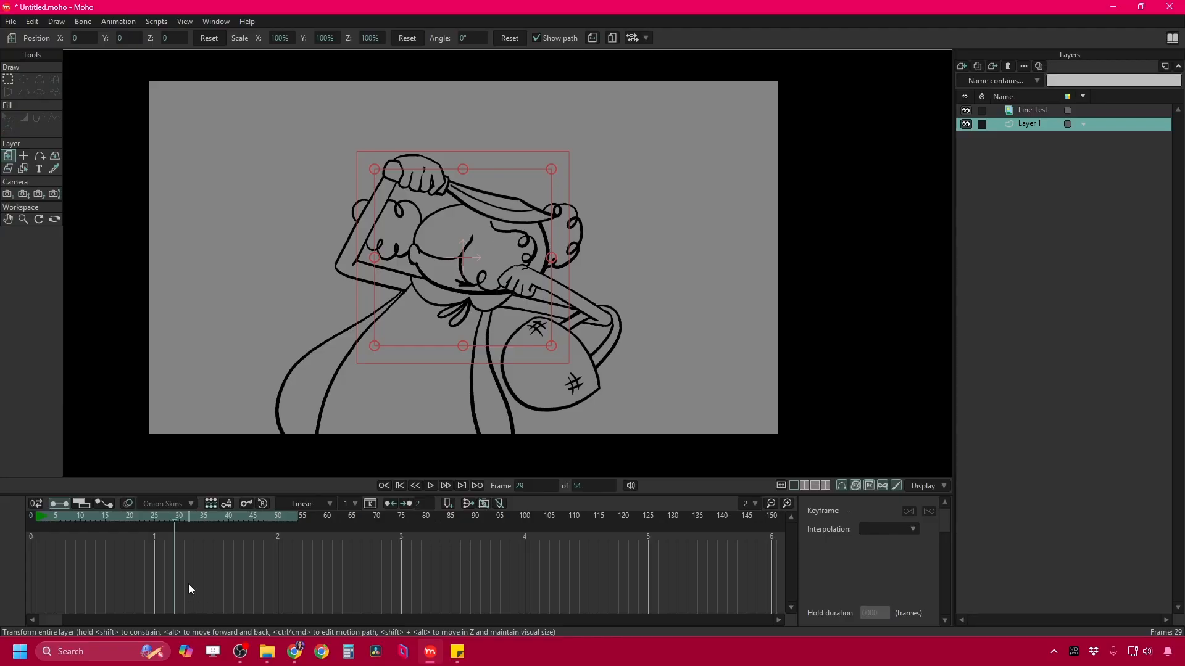
mouse_move(111, 513)
left_mouse_down()
mouse_move(281, 527)
mouse_move(73, 524)
mouse_move(132, 517)
mouse_move(206, 524)
mouse_move(27, 529)
left_mouse_up()
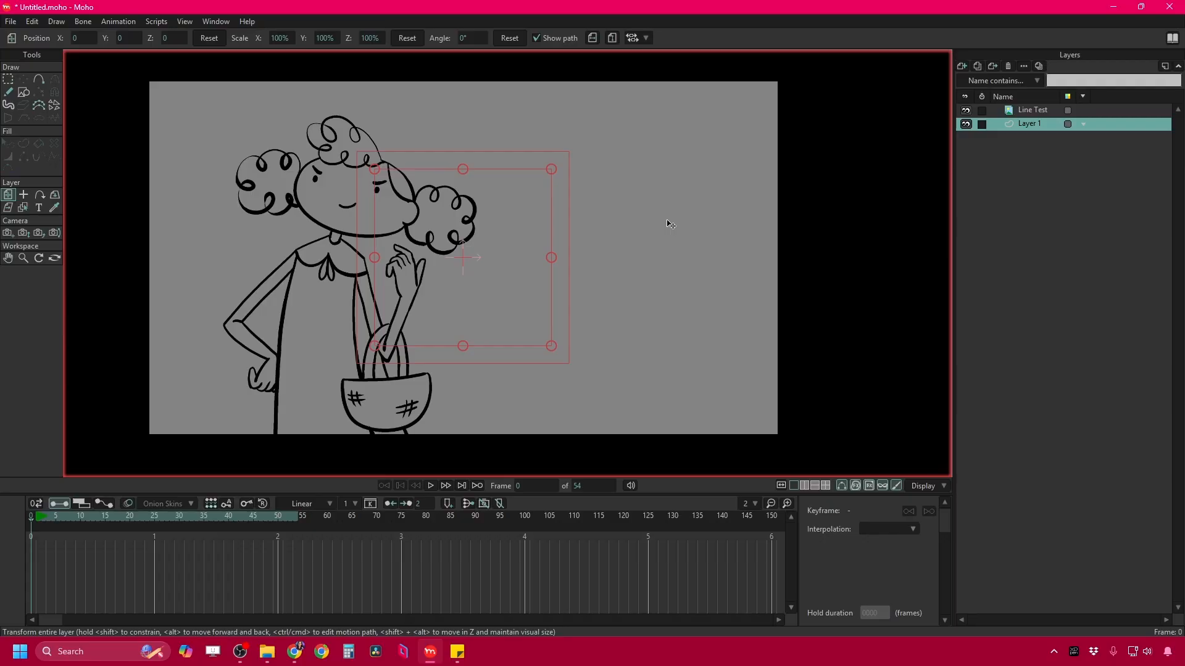
Rename the vector layer Layer 1 as Head.
double_click(1021, 124)
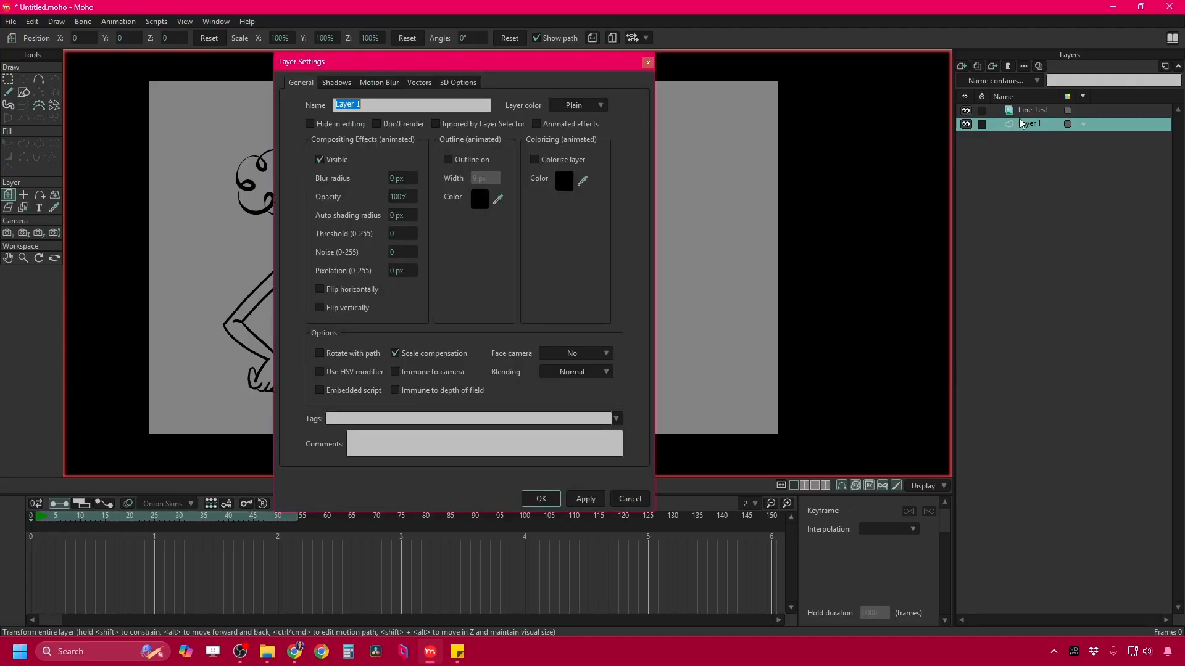
type("Head")
key("Return")
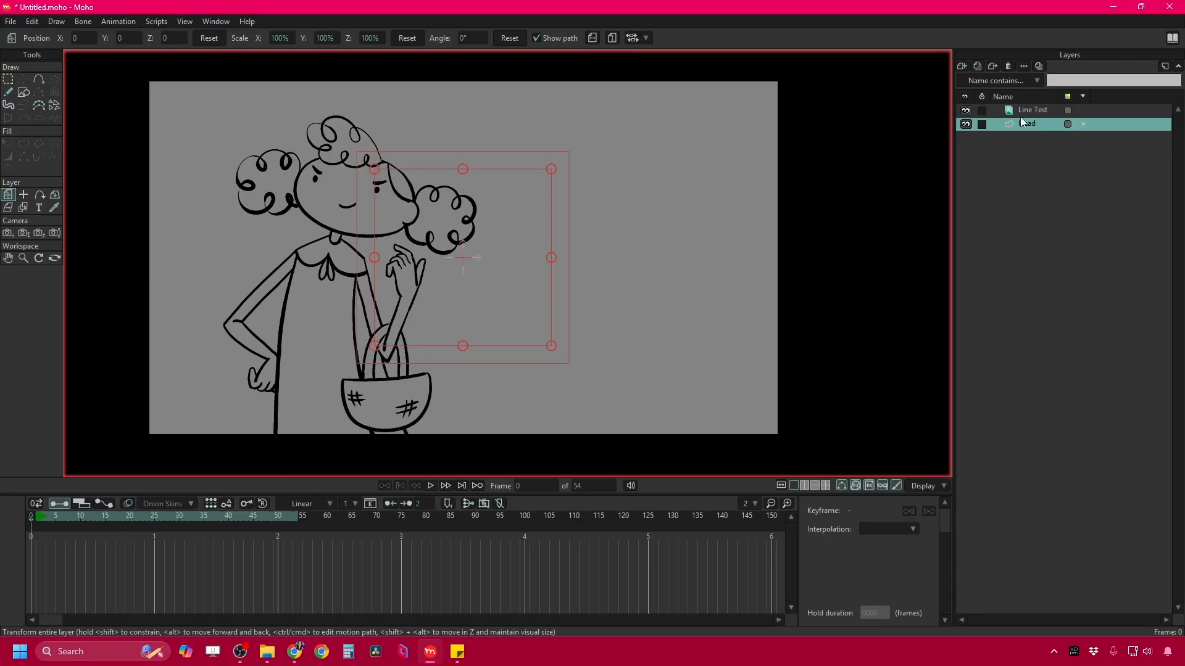
Open the Style window and draw a closed four-point shape over the face with Add Point on the Head layer.
left_click(40, 78)
scroll(346, 193, "up", 3)
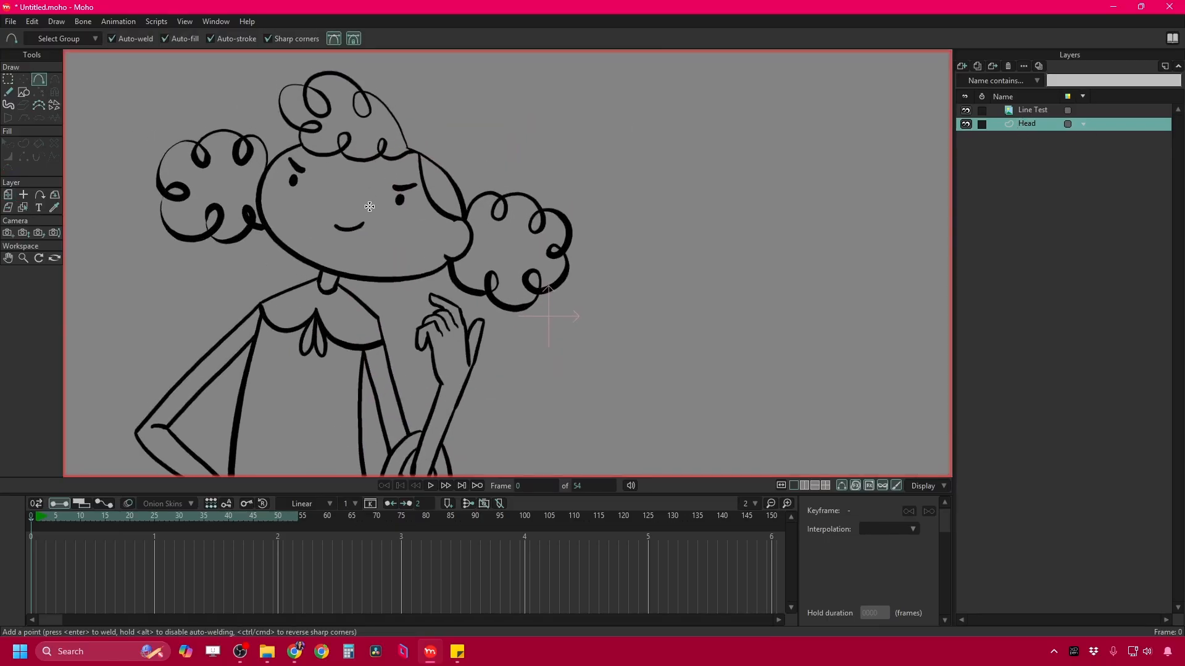
scroll(369, 206, "up", 2)
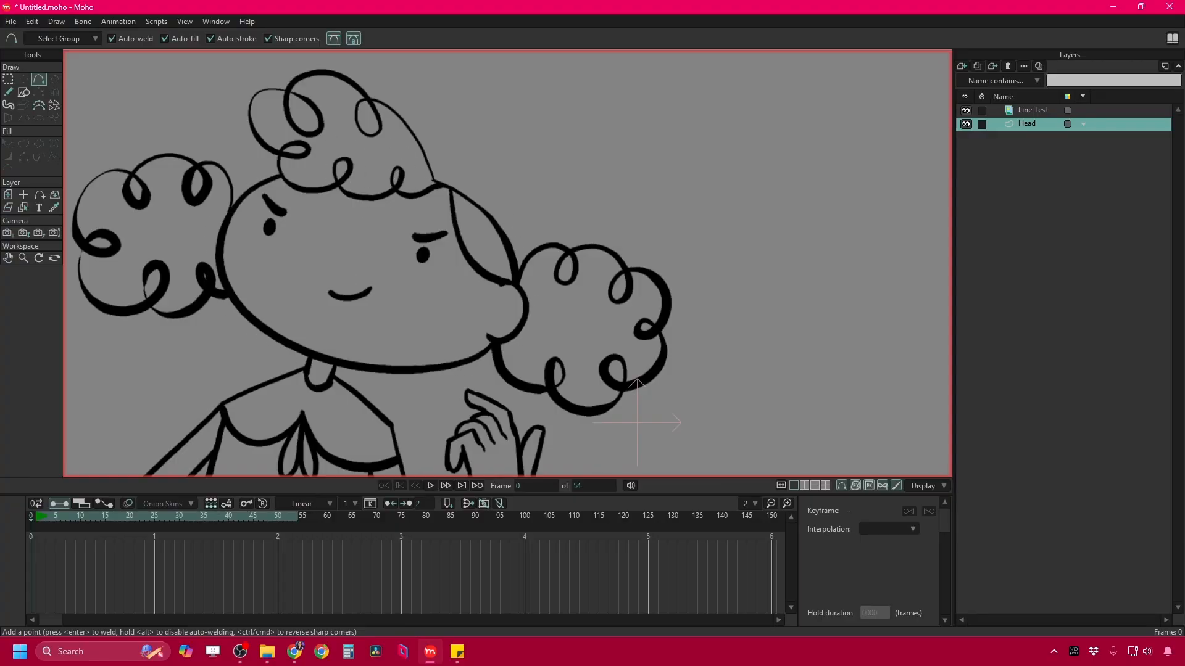
key("ctrl+t")
left_click_drag(127, 239, 854, 66)
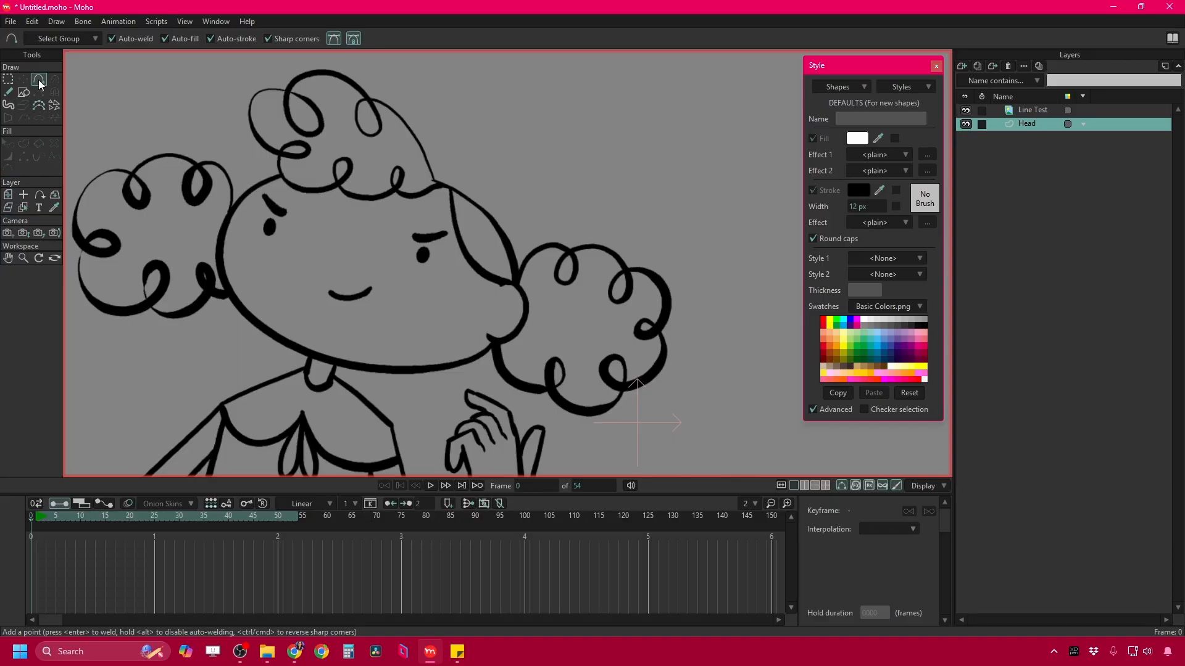
mouse_move(387, 171)
left_mouse_down()
mouse_move(272, 179)
mouse_move(223, 226)
mouse_move(321, 358)
mouse_move(533, 324)
mouse_move(514, 321)
mouse_move(441, 204)
mouse_move(388, 171)
left_mouse_up()
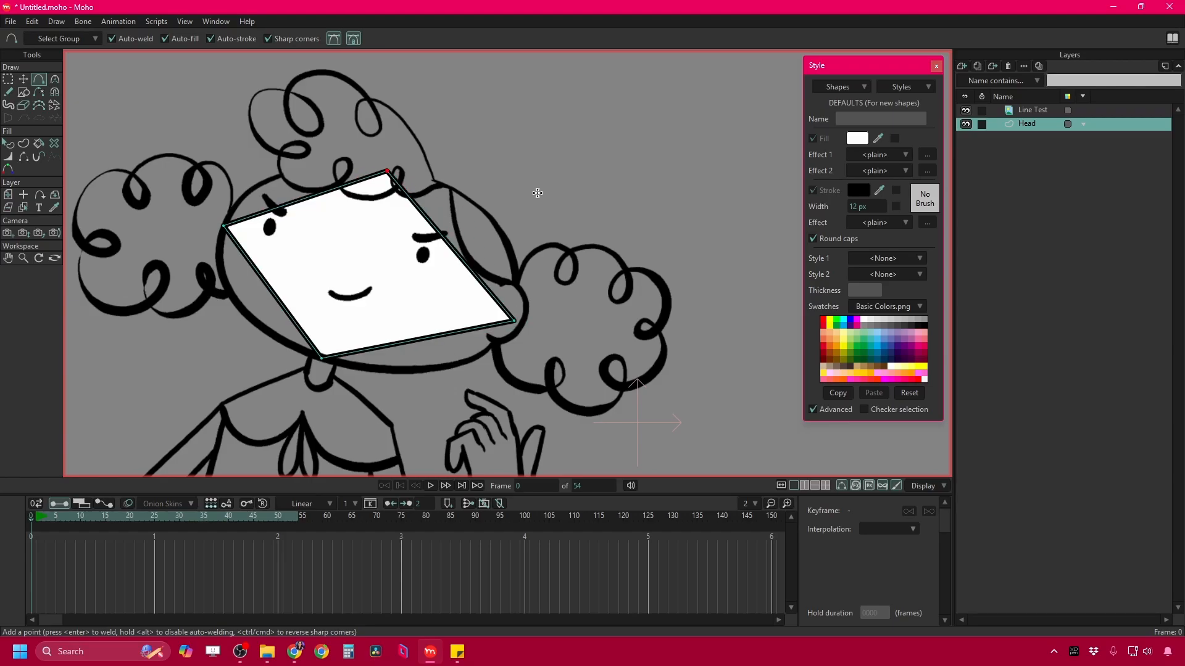
Select all points of the face shape and smooth them into a rounded oval.
key("g")
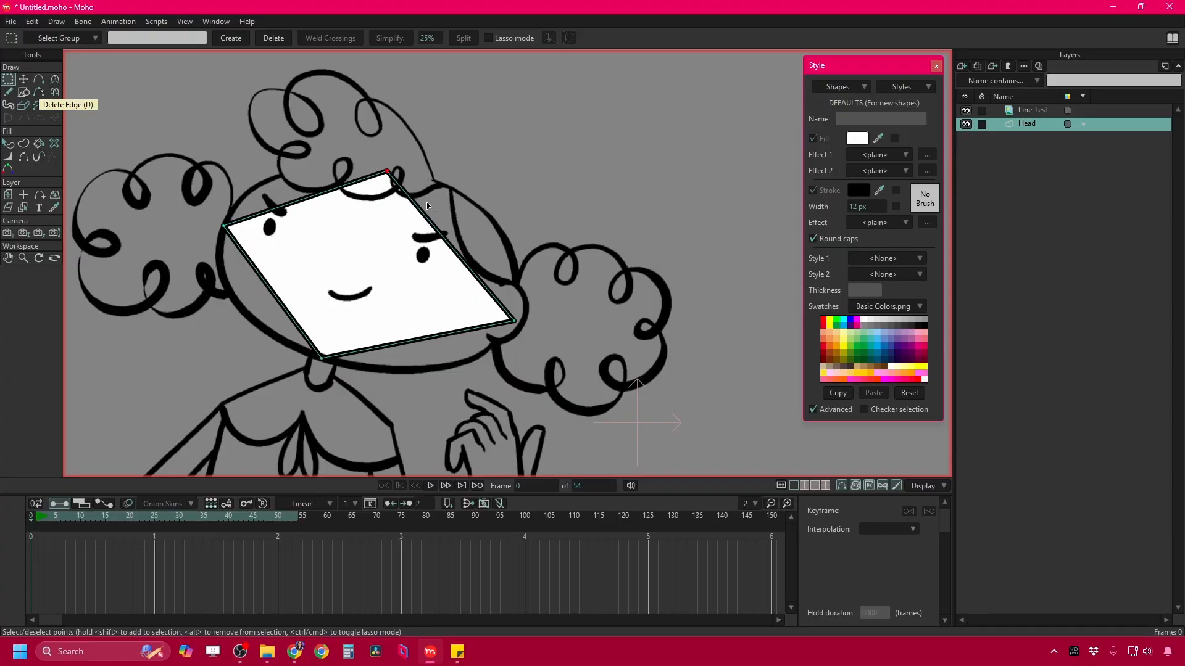
left_click_drag(199, 210, 528, 379)
key("ctrl+m")
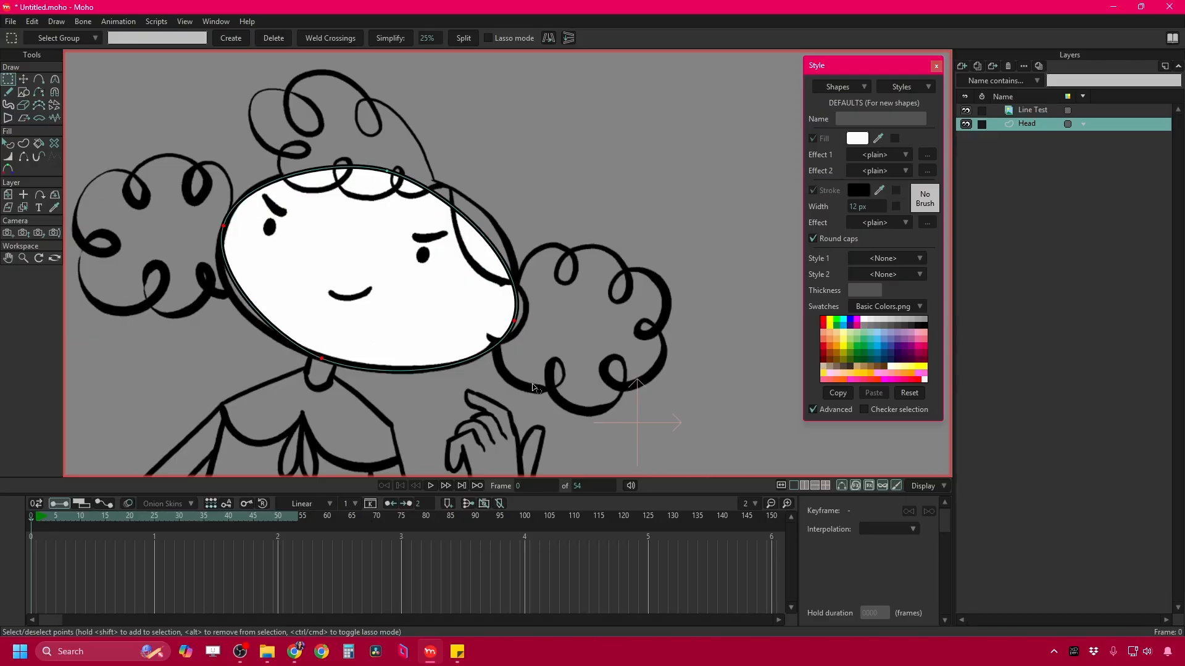
Adjust the oval's points and curve handles with Transform Points to match the sketched head outline at frame 0.
left_click(23, 80)
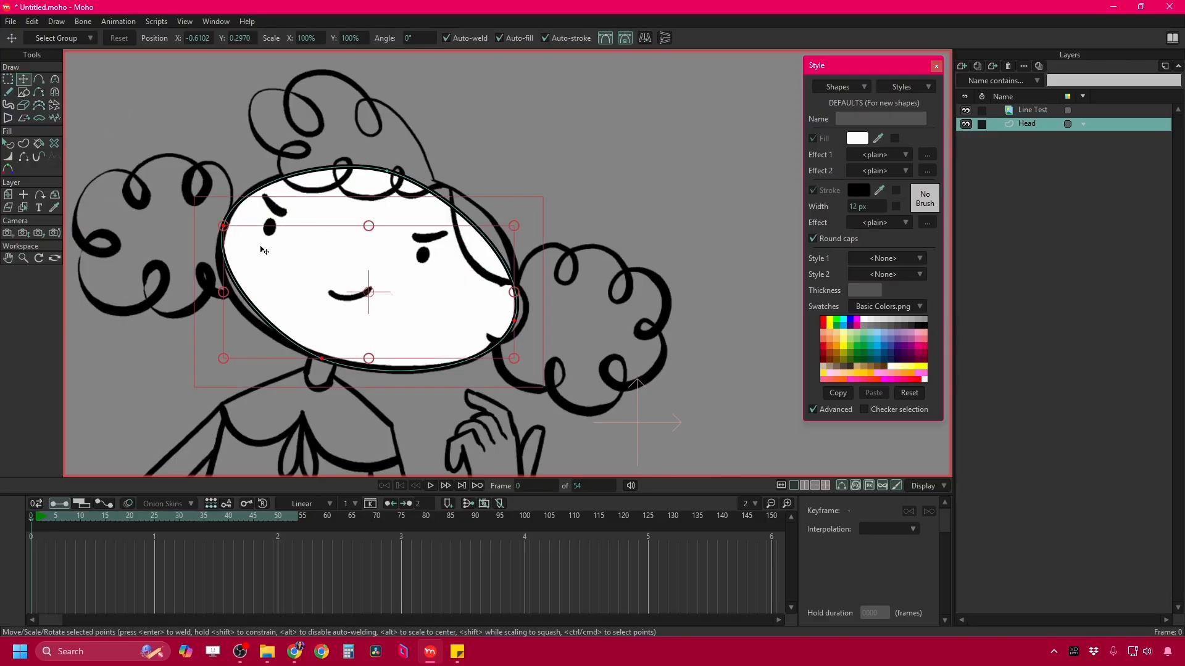
left_click(223, 232)
left_click(388, 170)
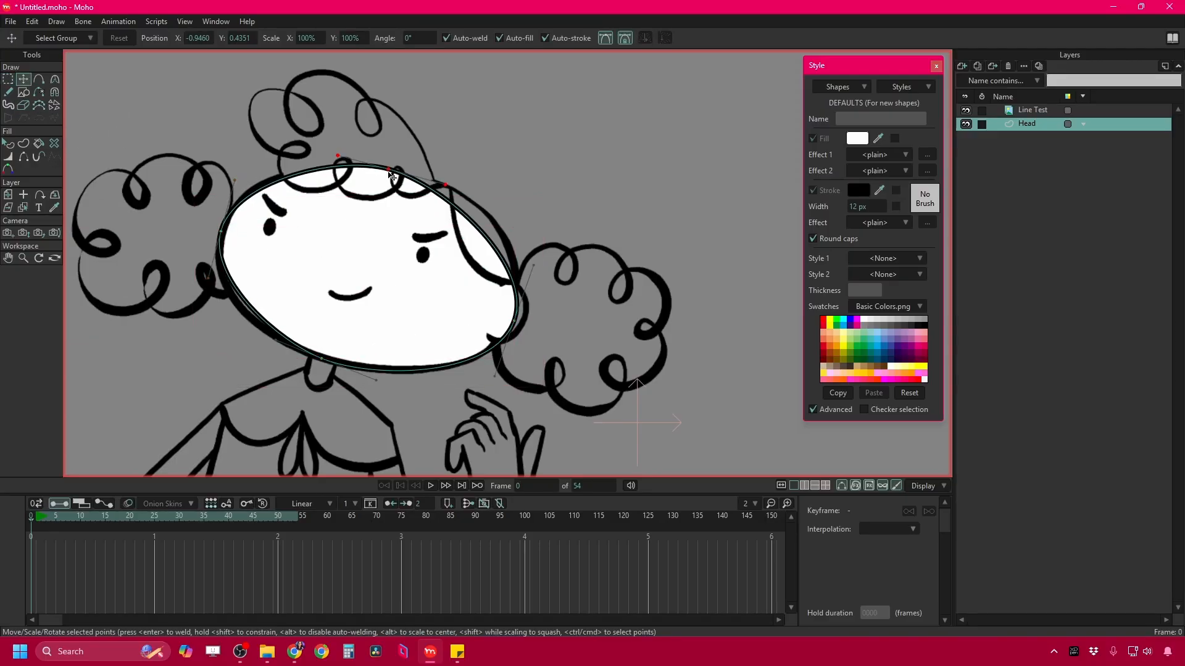
left_click_drag(445, 182, 492, 193)
left_click_drag(337, 158, 315, 151)
left_click_drag(283, 346, 248, 340)
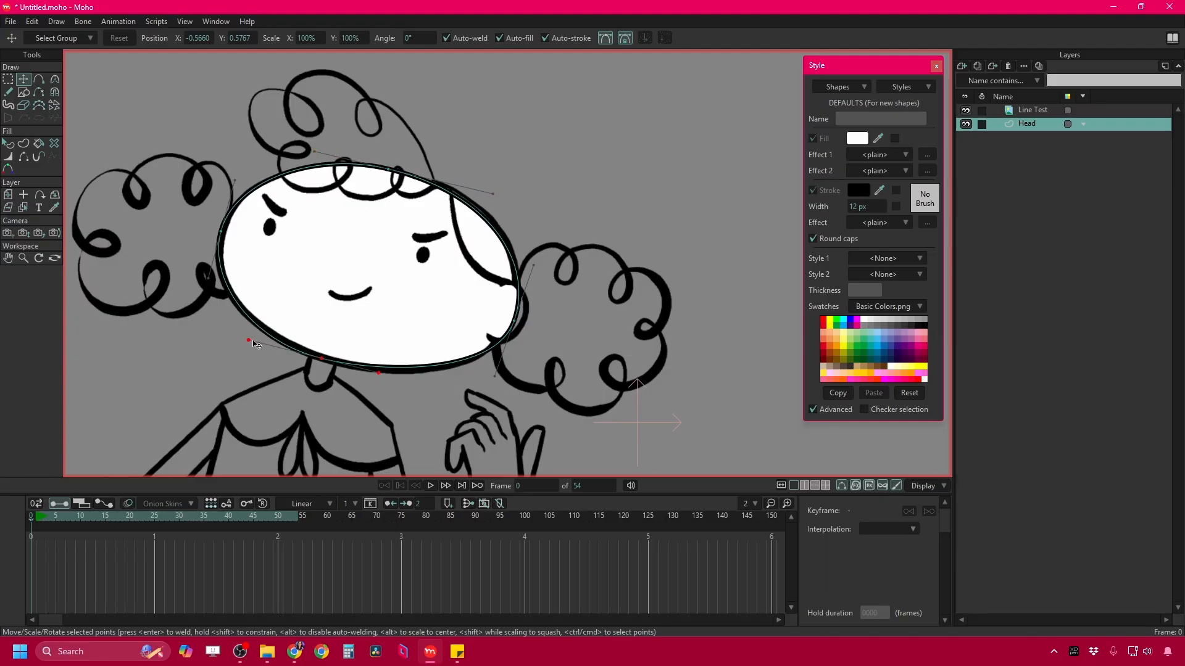
left_click(511, 321)
left_click_drag(507, 318, 511, 320)
left_click_drag(492, 374, 492, 382)
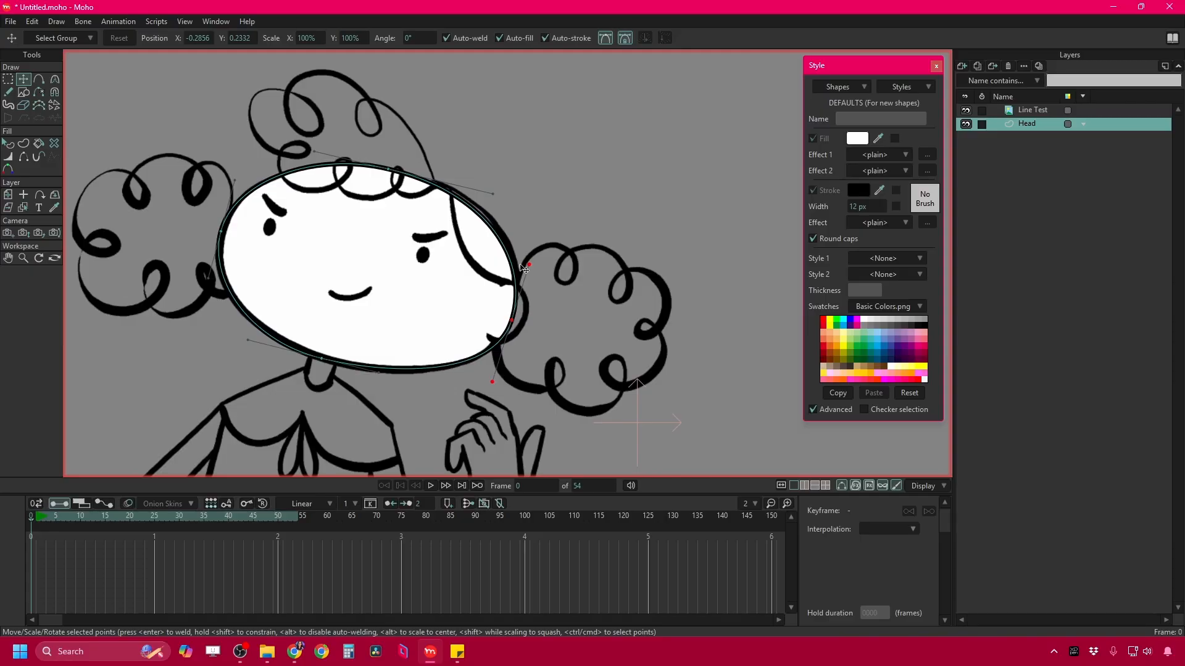
left_click_drag(531, 265, 534, 255)
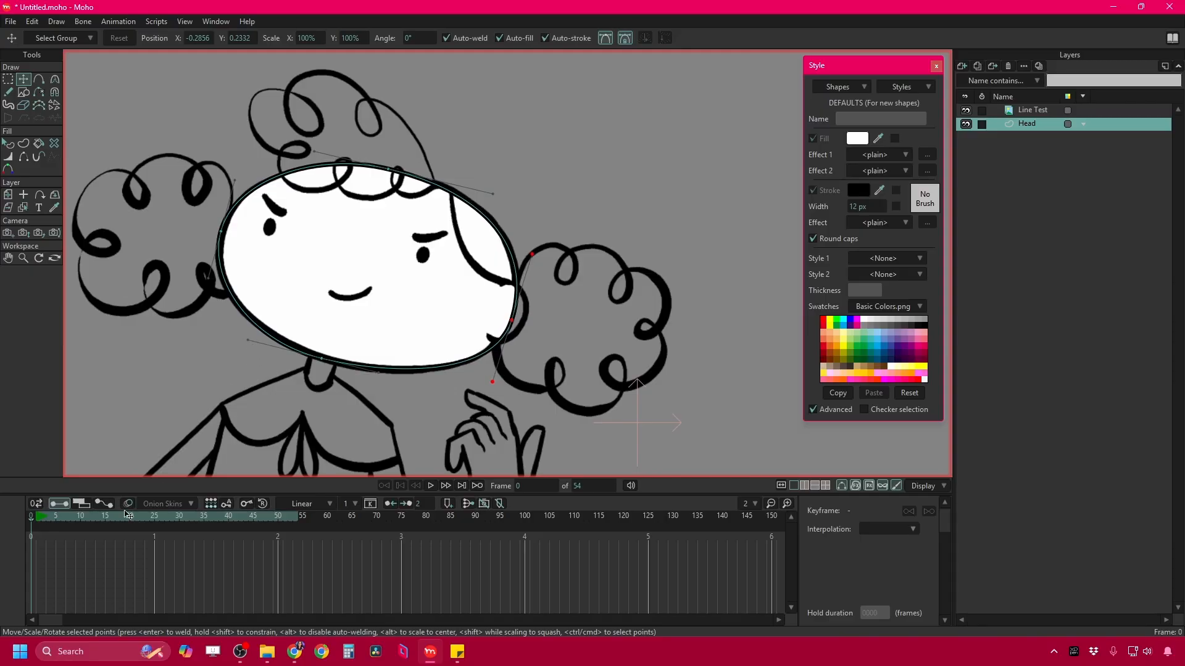
mouse_move(42, 526)
left_mouse_down()
mouse_move(72, 519)
mouse_move(10, 518)
left_mouse_up()
Select the filled head shape with the Select Shape tool and inspect it against the sketch.
left_click(8, 144)
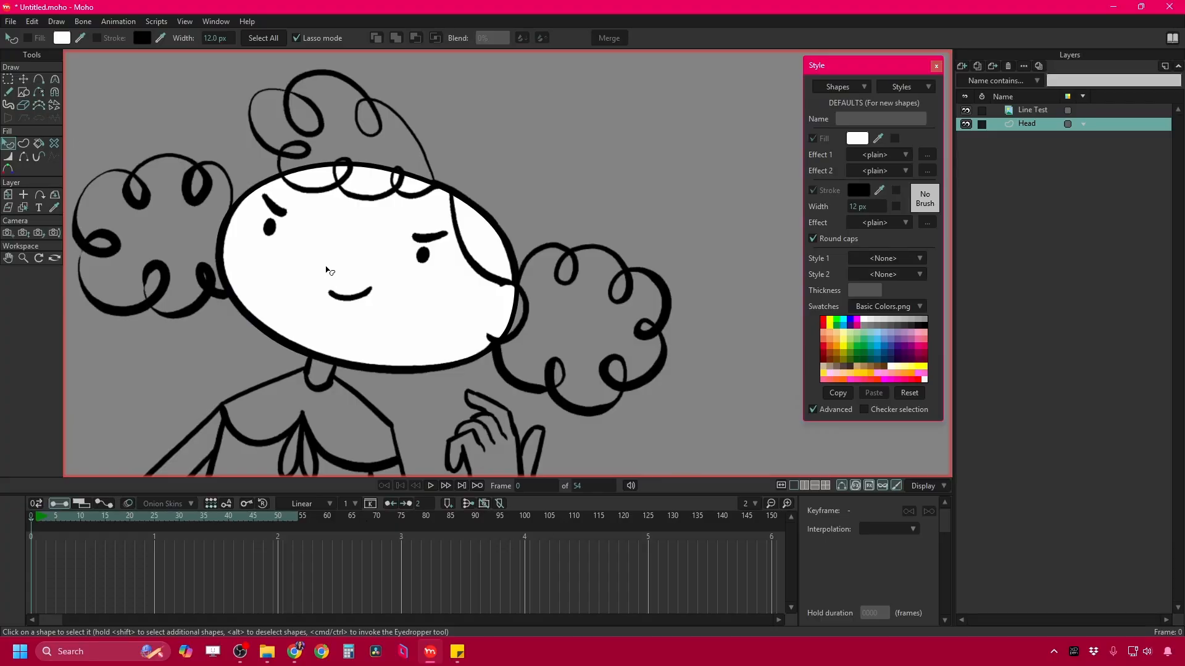
left_click(327, 270)
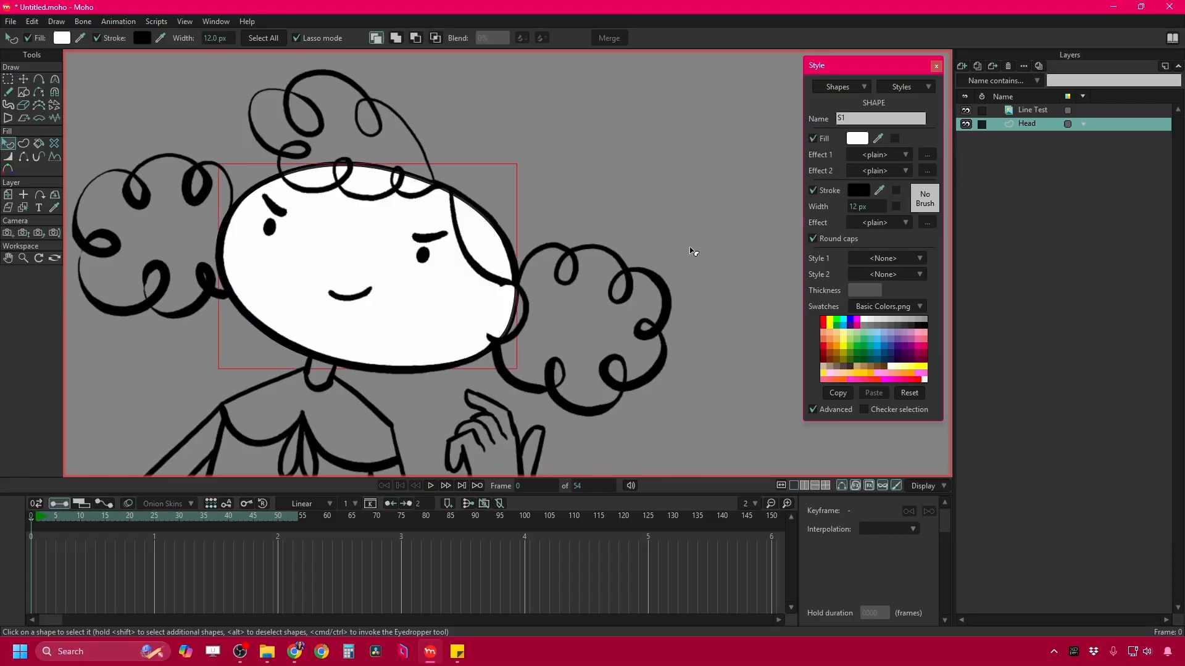
scroll(275, 311, "down", 4)
left_click_drag(314, 312, 374, 343)
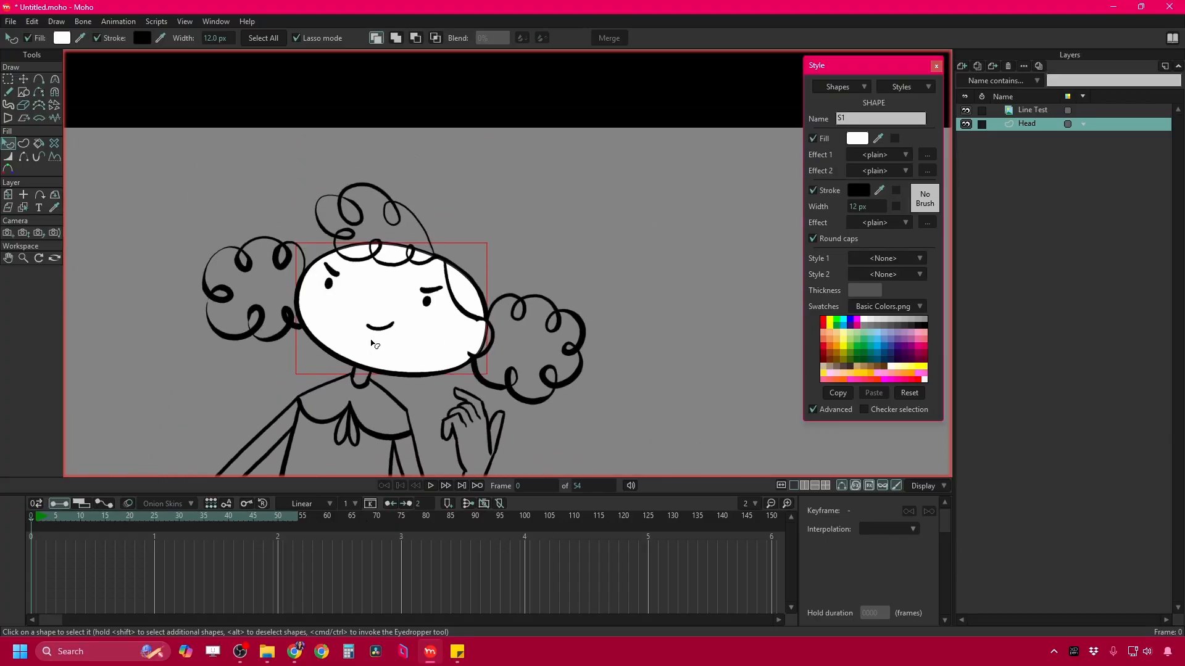
scroll(374, 343, "up", 6)
left_click_drag(410, 286, 406, 314)
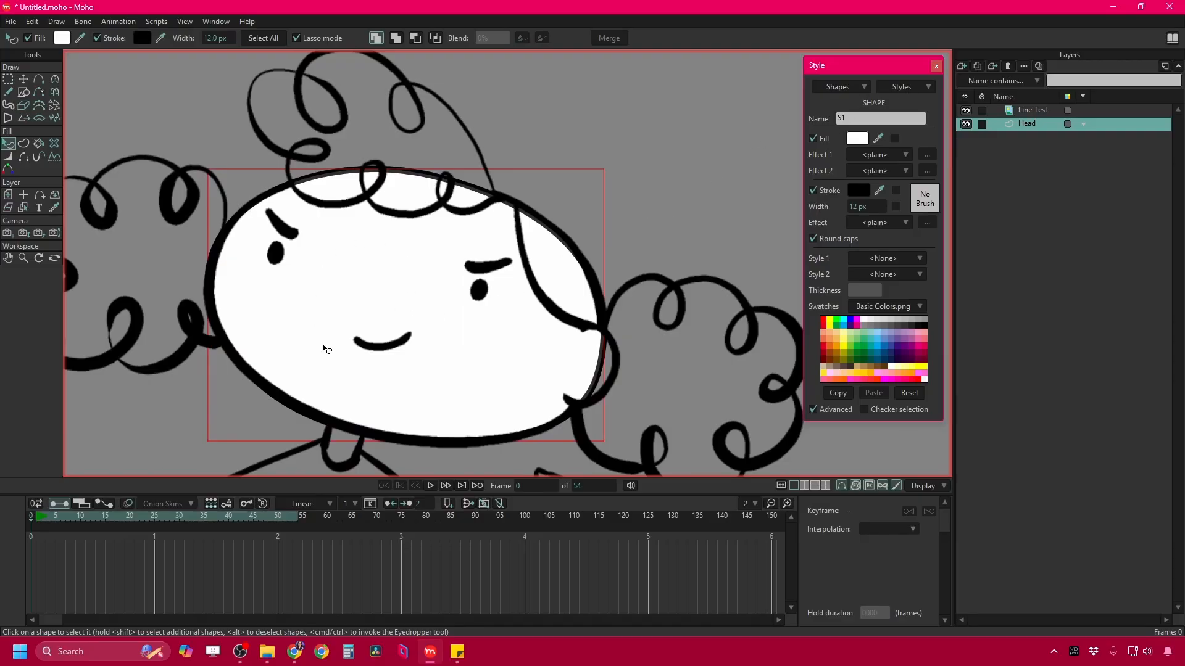
Review the available styles, reposition the Style window, and turn off its Advanced options.
left_click(905, 89)
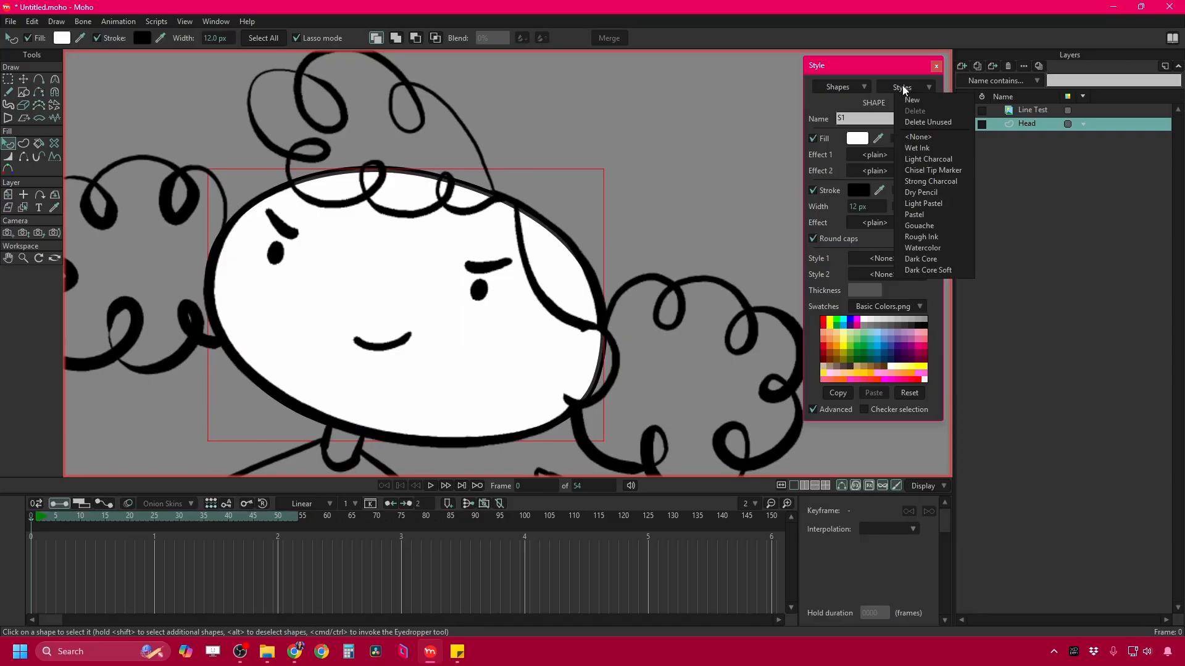
left_click_drag(883, 66, 852, 86)
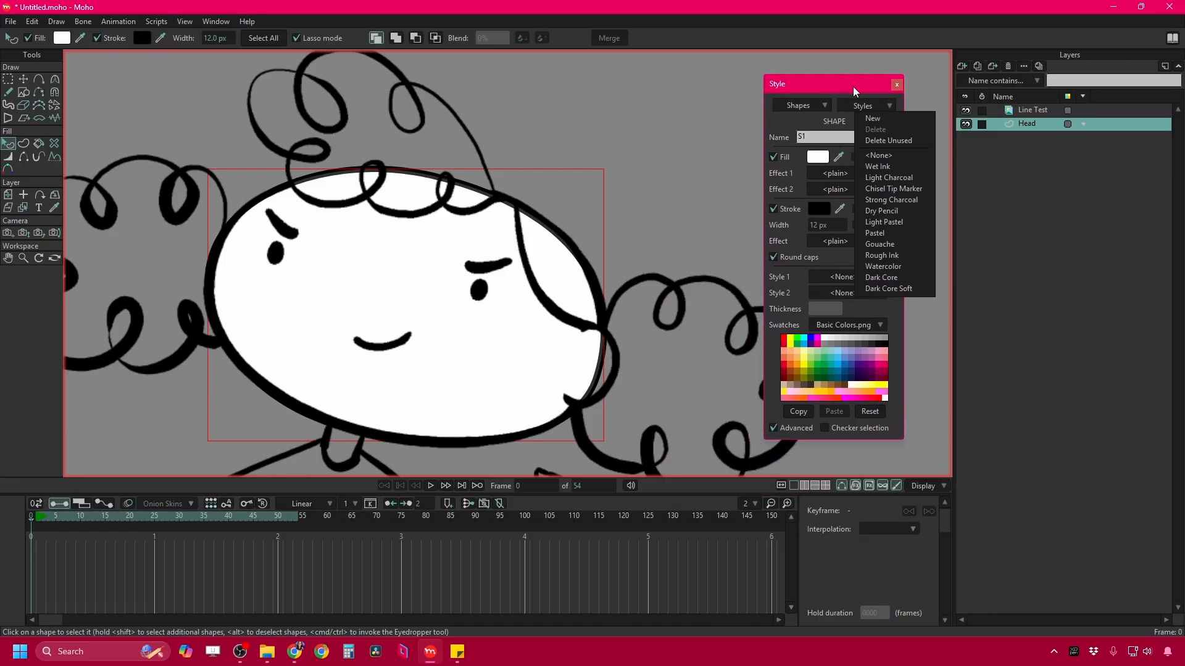
left_click(871, 106)
left_click(774, 428)
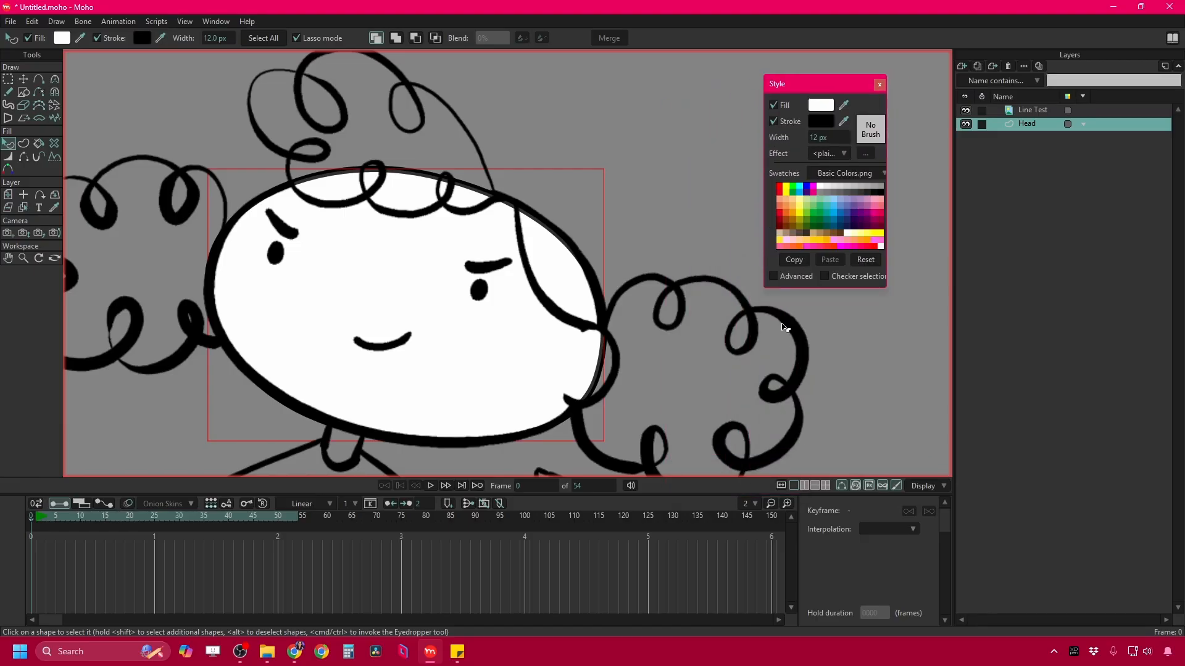
Show the Style window's advanced options and create a new style named RR Line.
left_click(774, 277)
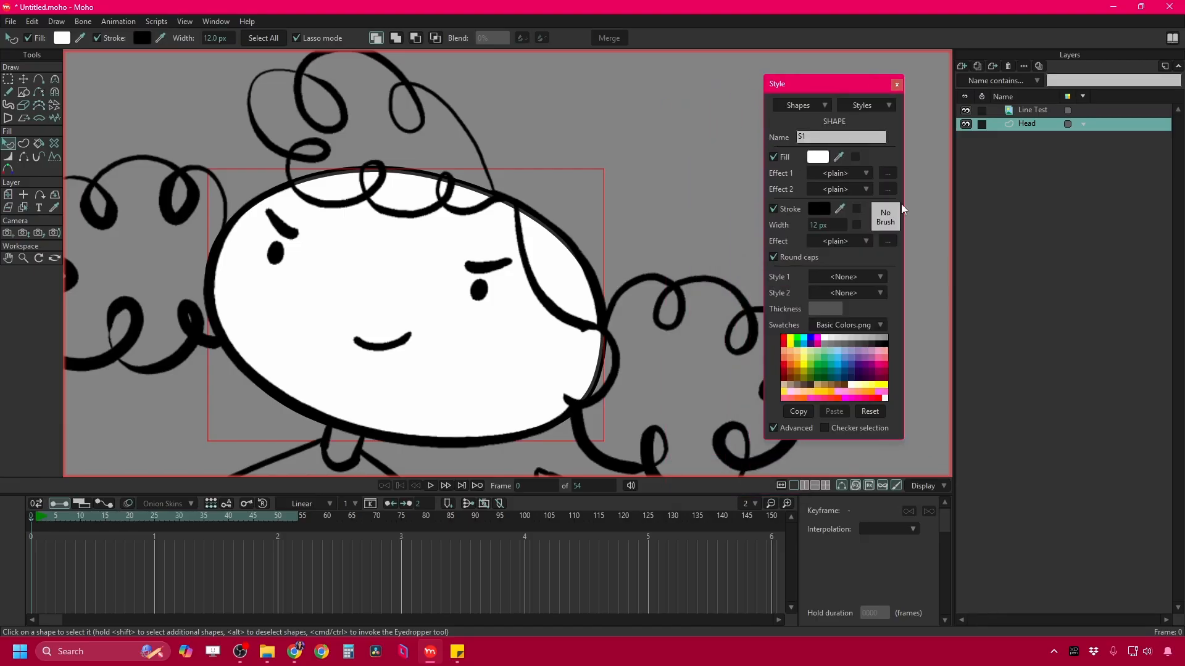
left_click_drag(835, 88, 870, 74)
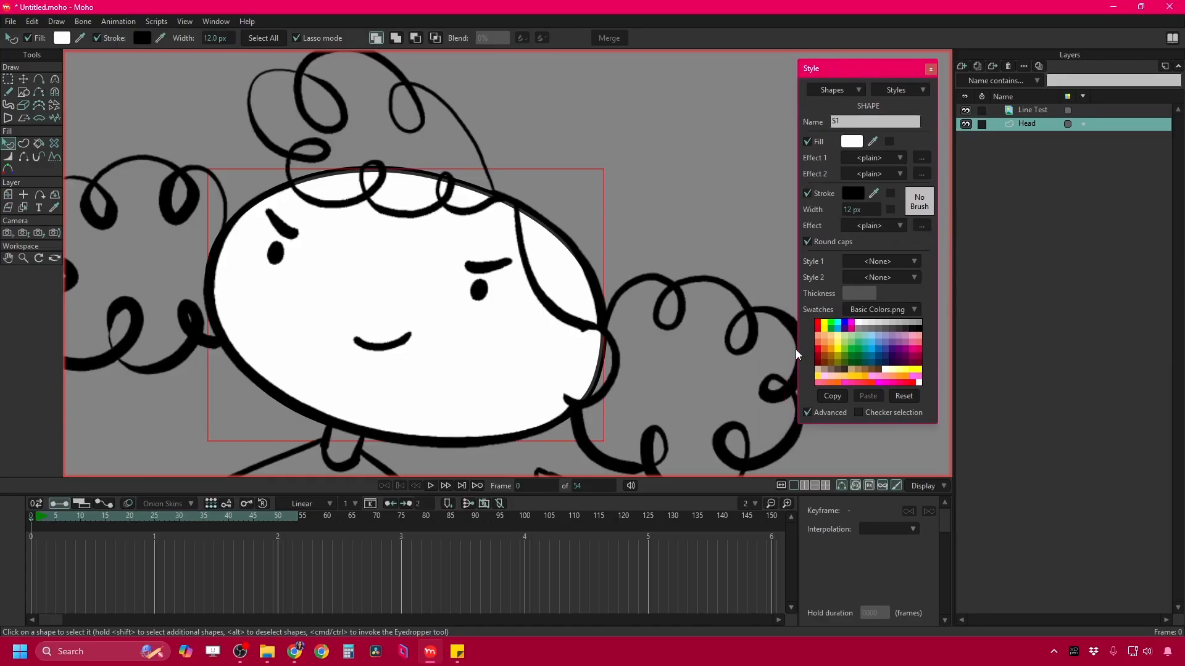
left_click(898, 94)
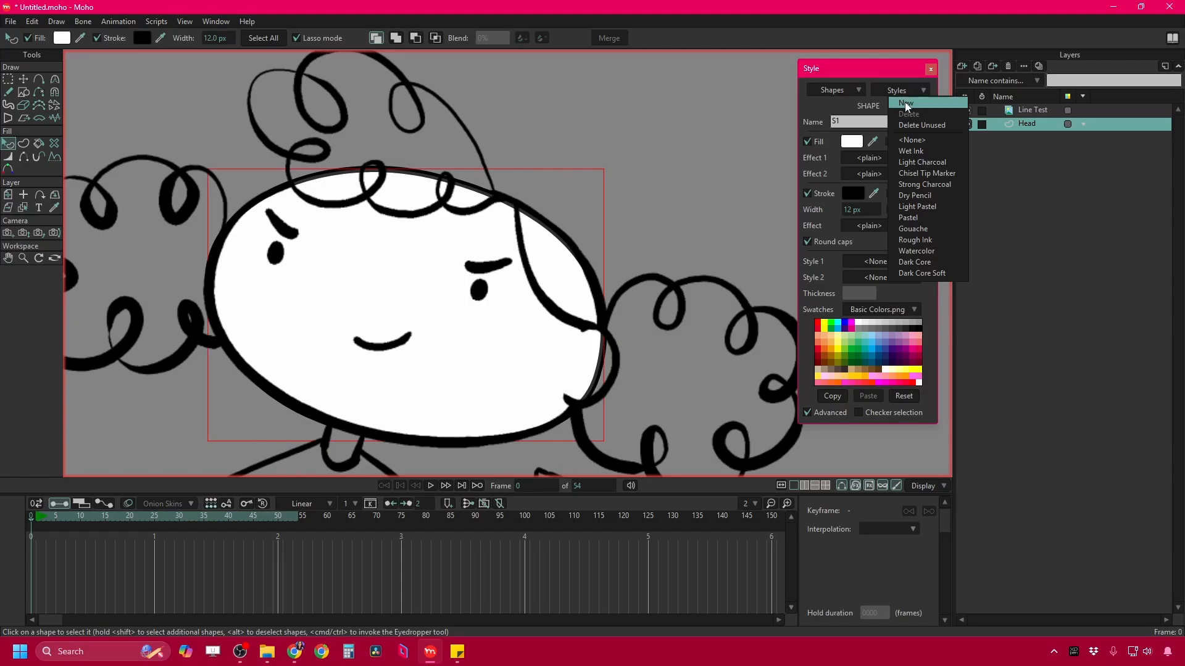
left_click(906, 105)
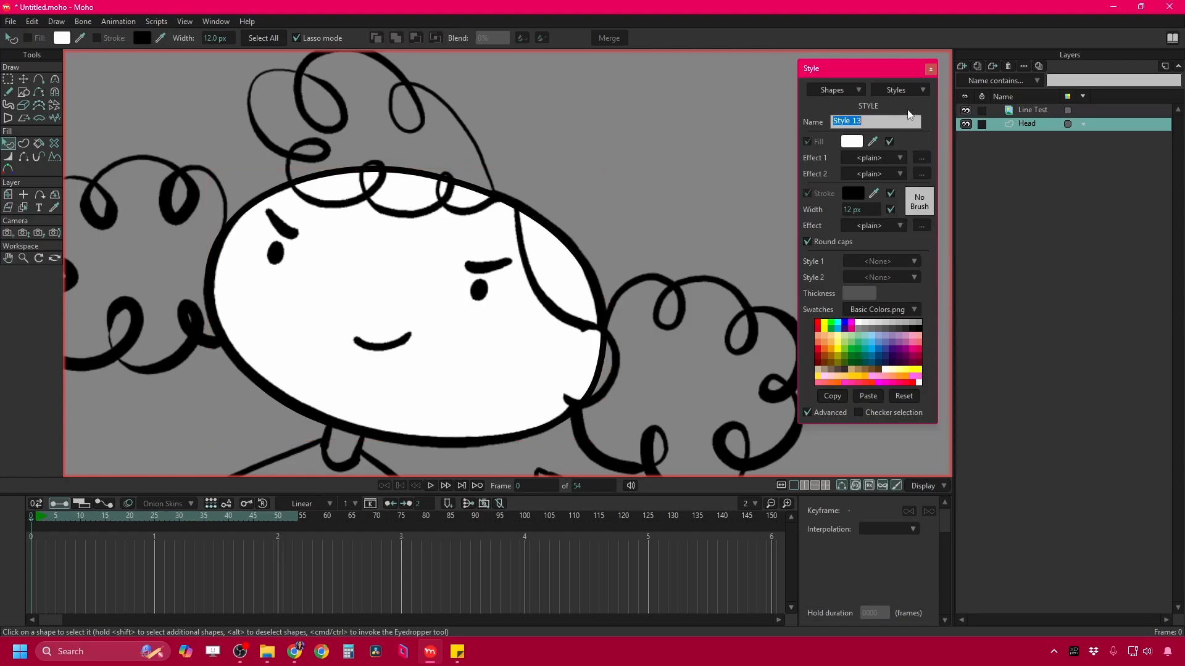
type("RR Line")
Give the RR Line style the Watercolor-02 brush with 40% size variation amplitude and 5% size variation scale.
left_click(919, 201)
scroll(862, 171, "down", 3)
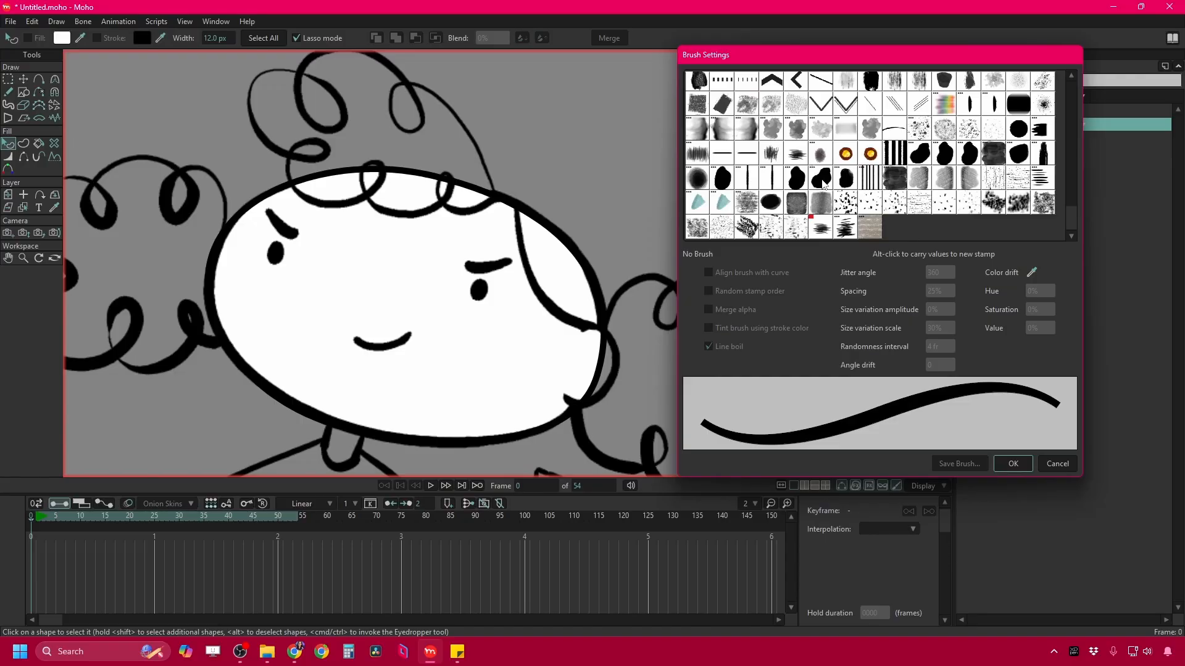
left_click(797, 128)
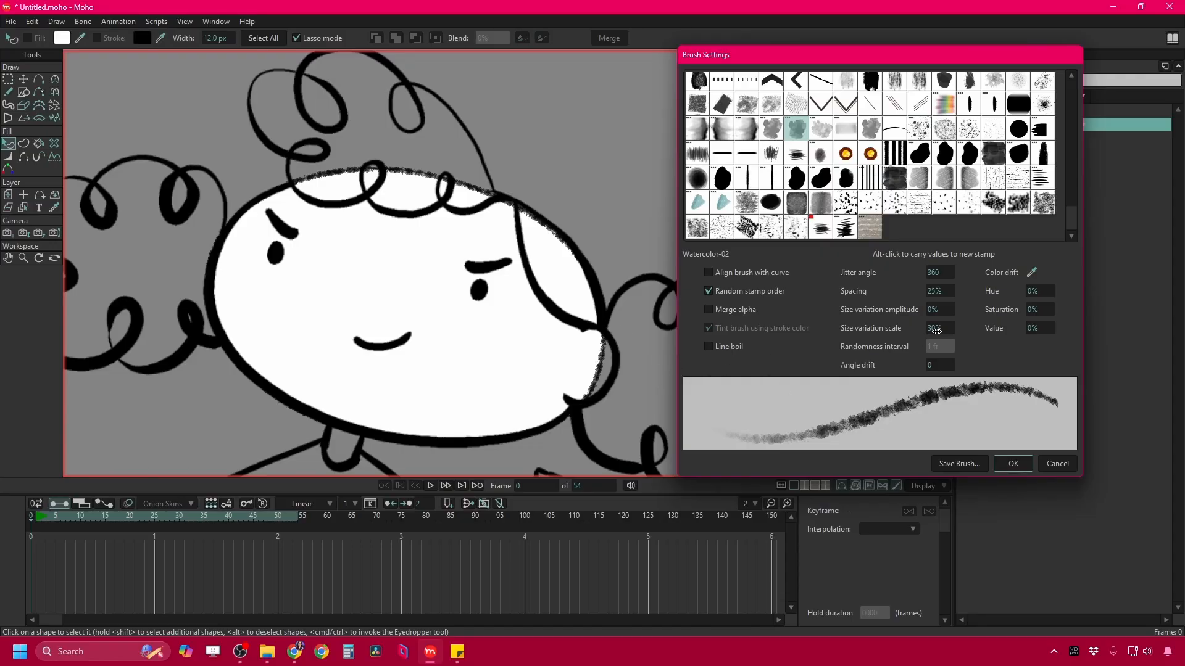
double_click(935, 328)
type("0")
key("Return")
type("22")
key("Return")
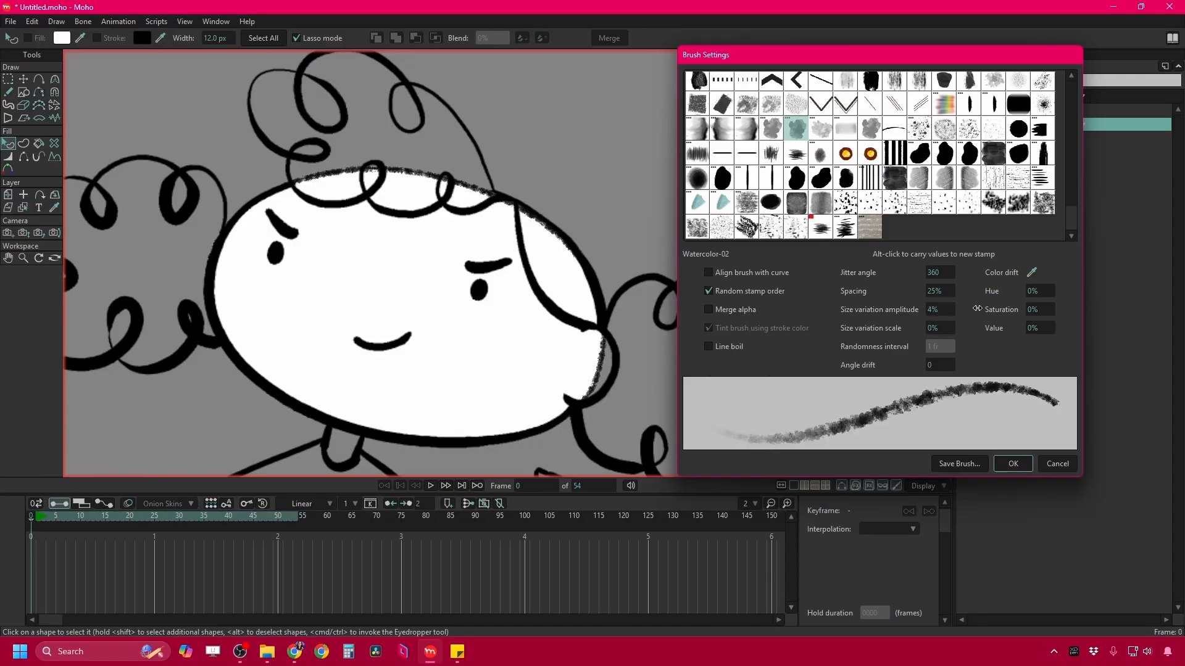
mouse_move(938, 328)
left_mouse_down()
mouse_move(998, 309)
mouse_move(1173, 310)
mouse_move(1049, 310)
left_mouse_up()
mouse_move(941, 328)
left_mouse_down()
mouse_move(959, 327)
mouse_move(938, 327)
left_mouse_up()
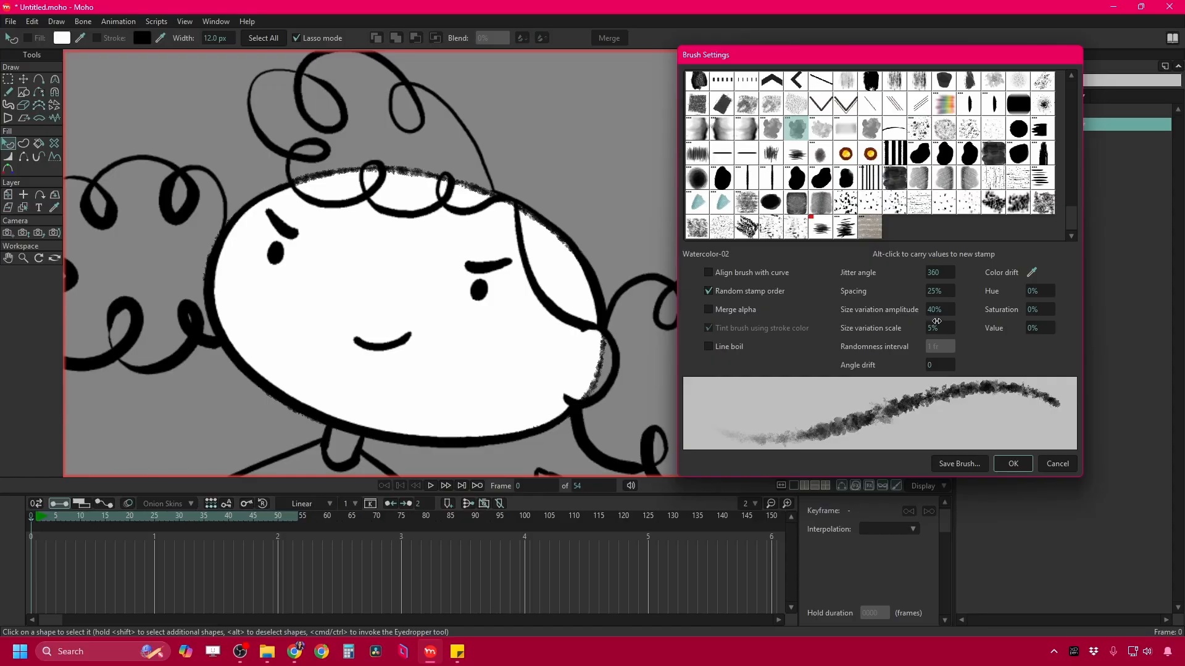
Enable line boil on the brush with a randomness interval of 2 frames and accept the brush settings.
left_click(709, 347)
left_click(936, 347)
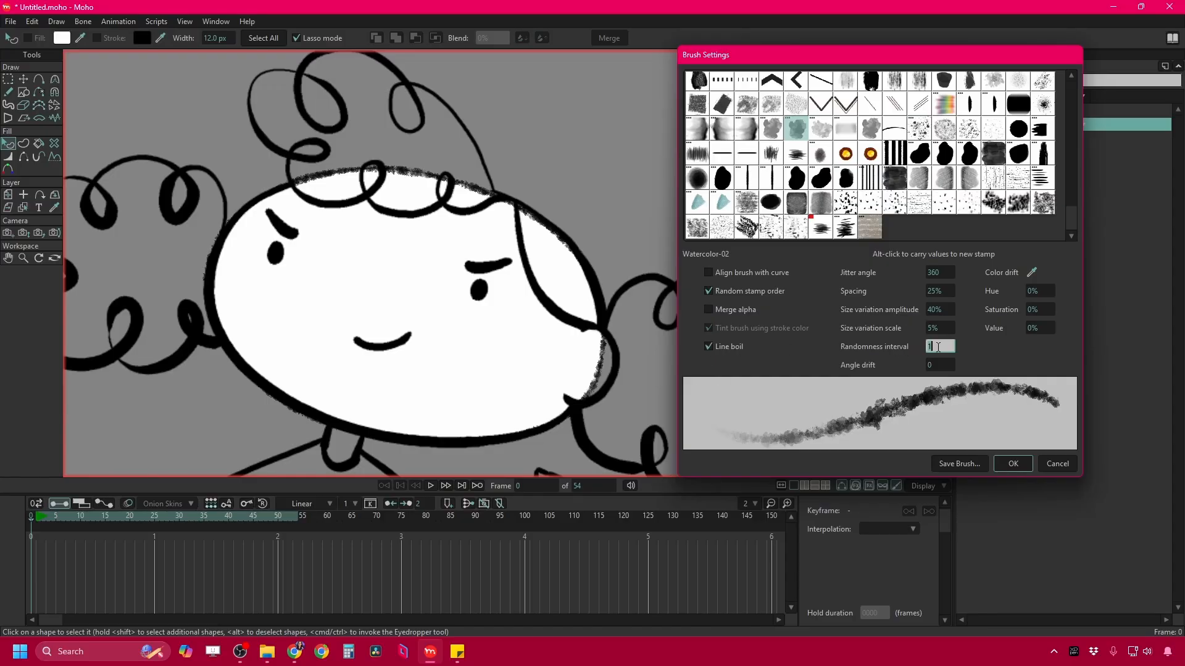
type("2")
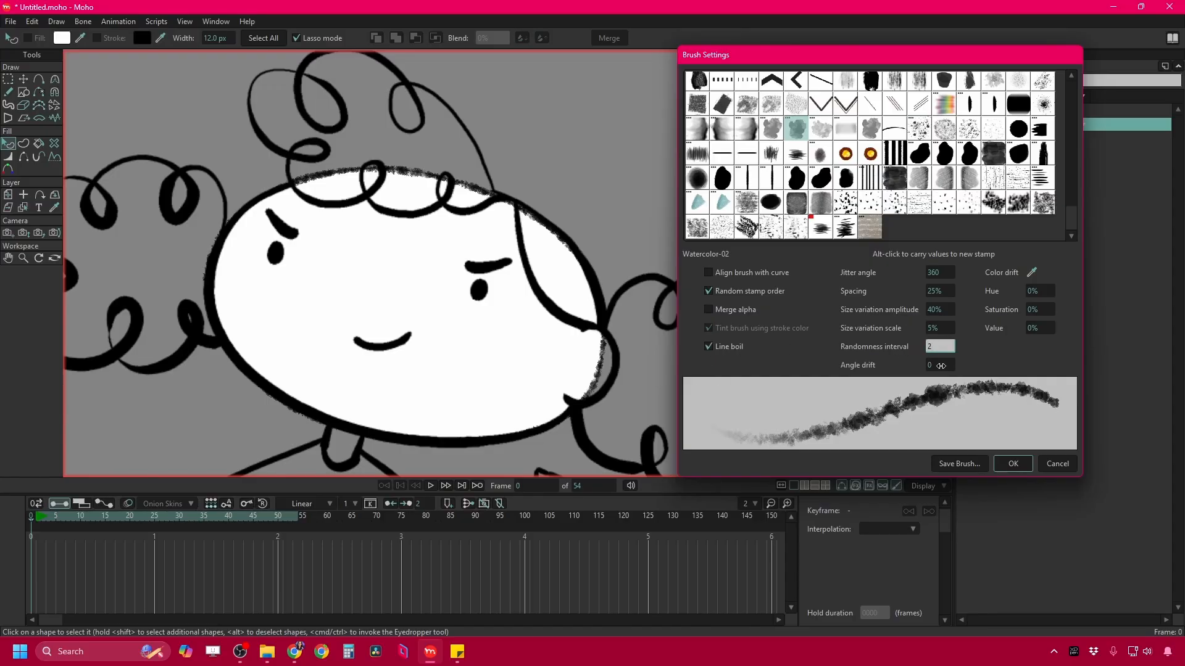
left_click(1013, 463)
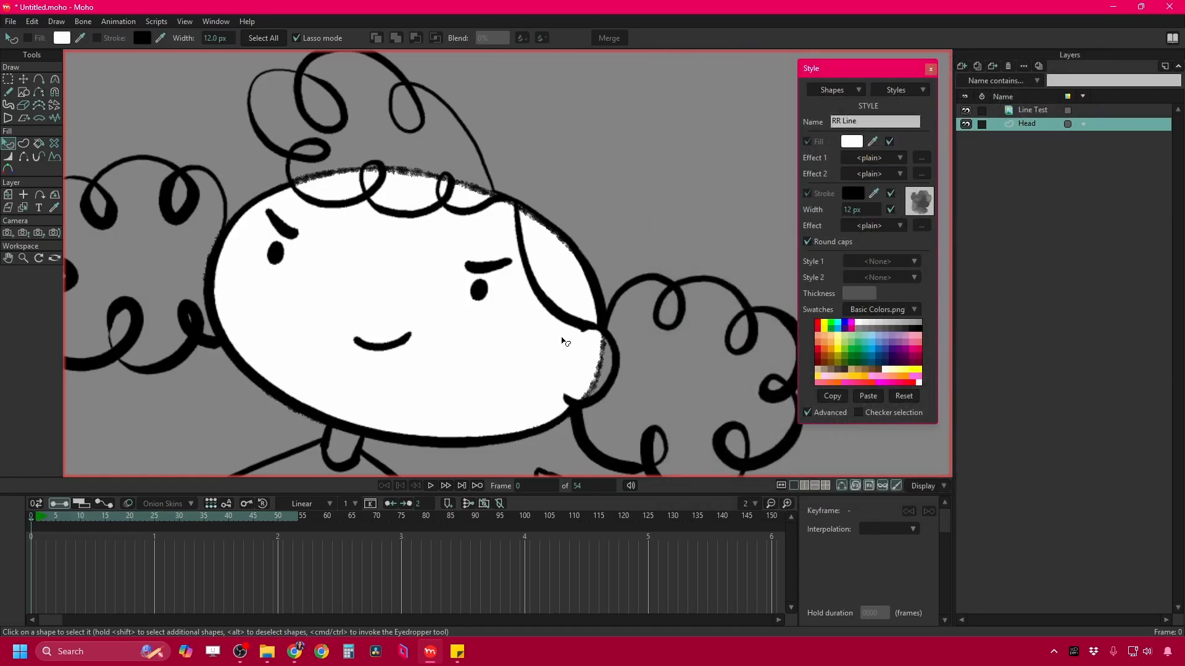
Try a brown stroke color on RR Line, and exclude fill color and stroke color from what the style controls.
scroll(563, 344, "down", 5)
scroll(534, 272, "up", 5)
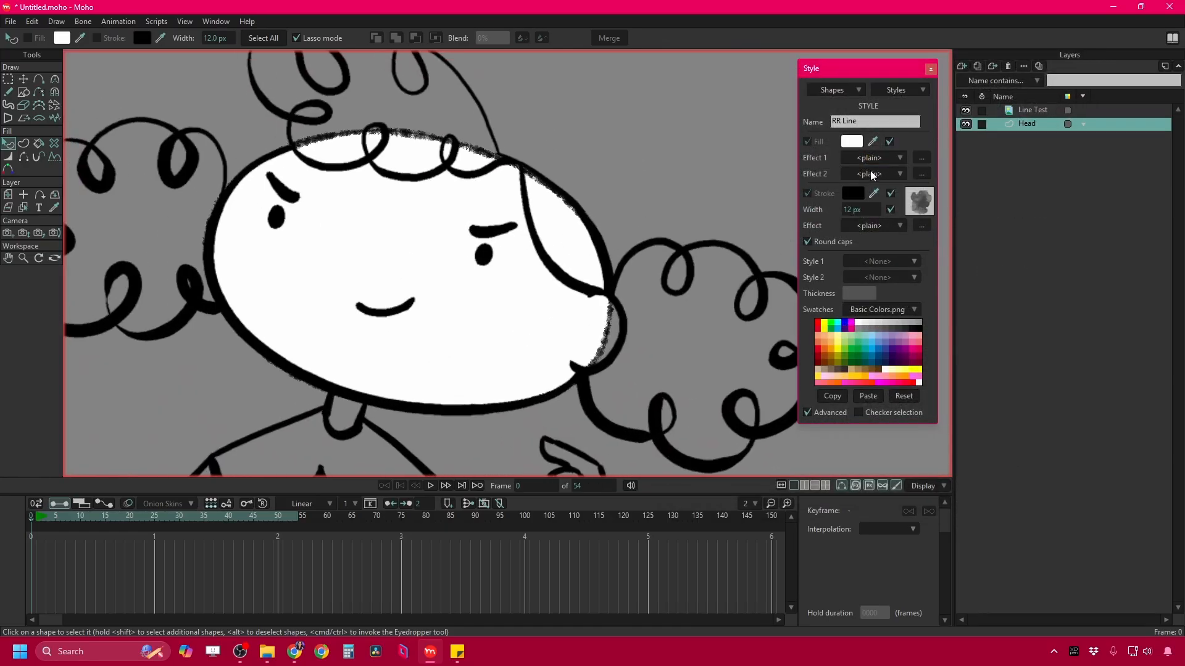
left_click(851, 323)
left_click_drag(836, 358, 866, 374)
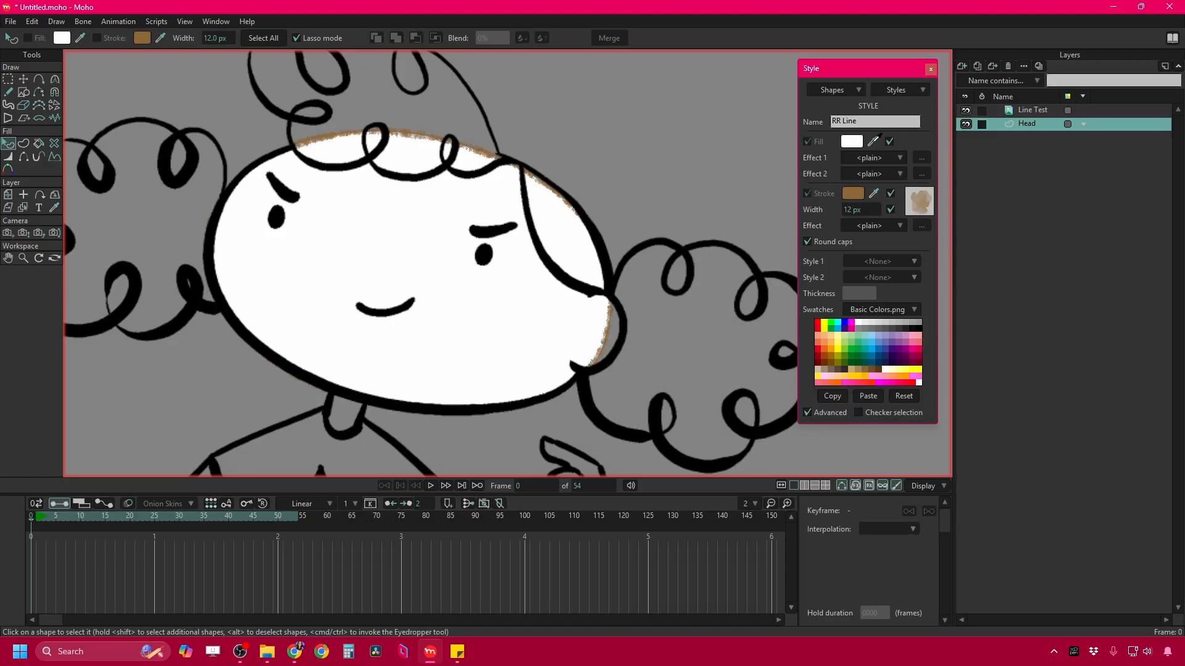
left_click(889, 143)
left_click(891, 195)
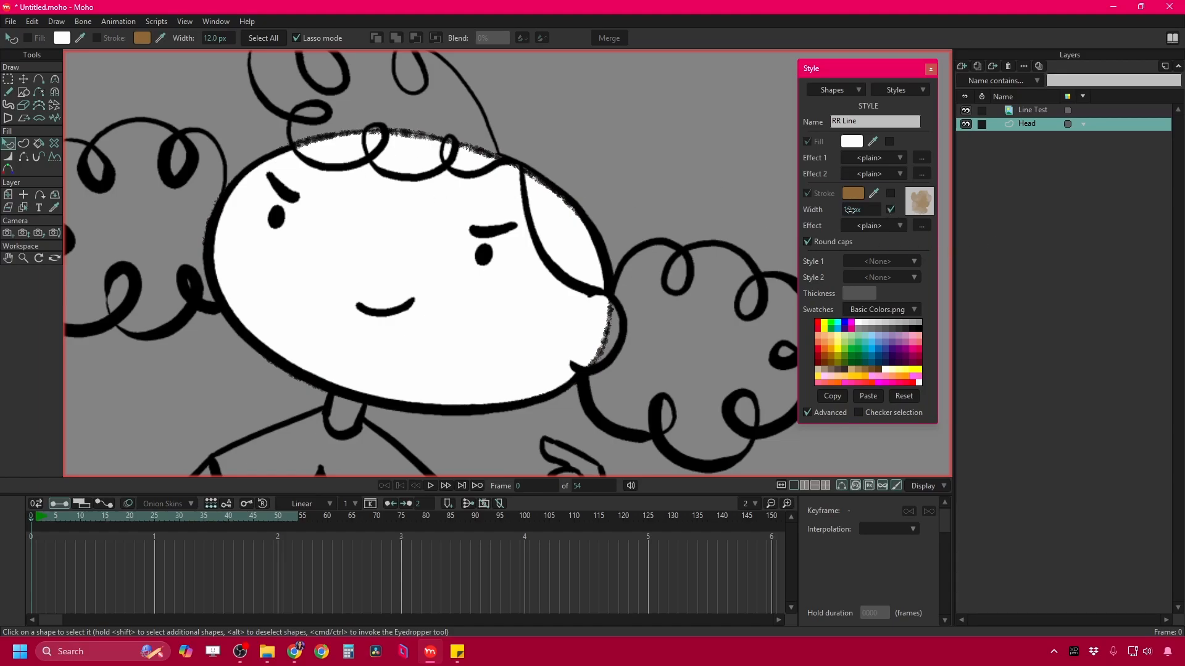
Set the RR Line stroke width to 17 px and the brush spacing to 13%.
mouse_move(850, 210)
left_mouse_down()
mouse_move(886, 214)
mouse_move(876, 217)
left_mouse_up()
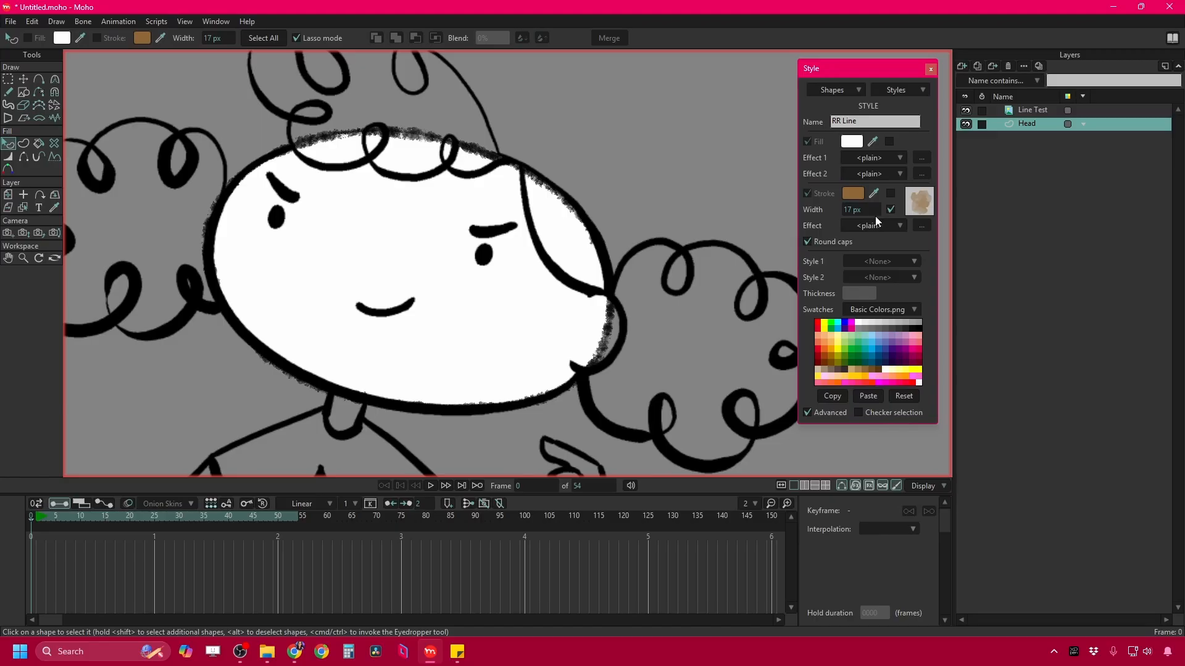
left_click(919, 203)
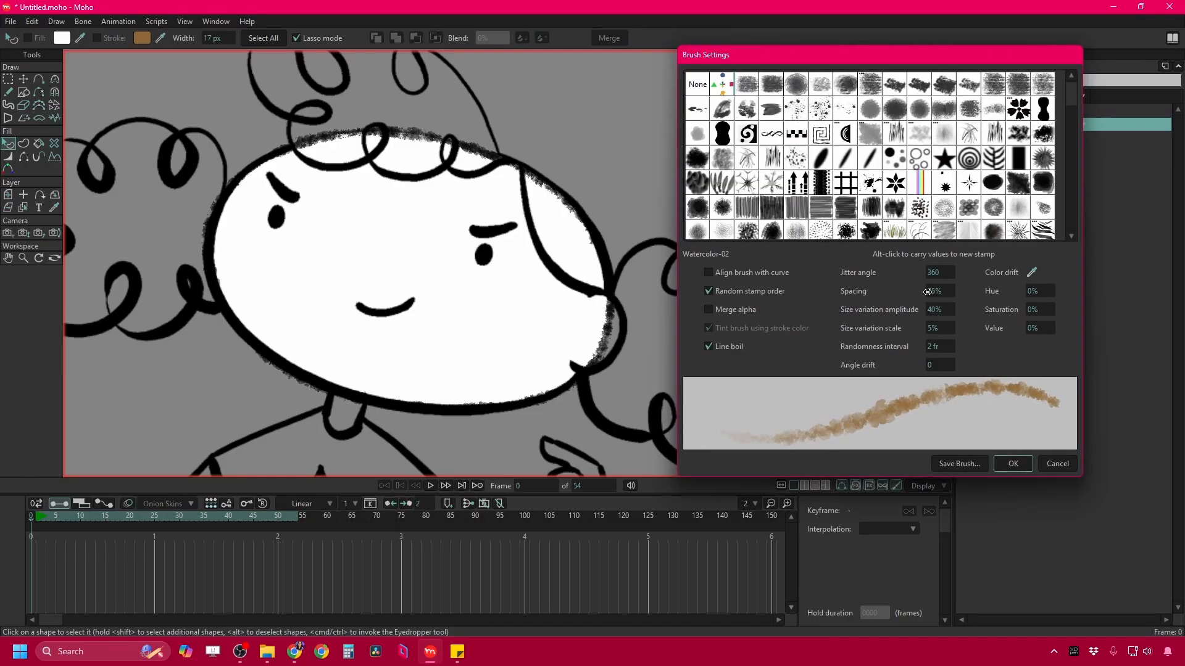
left_click_drag(943, 288, 870, 291)
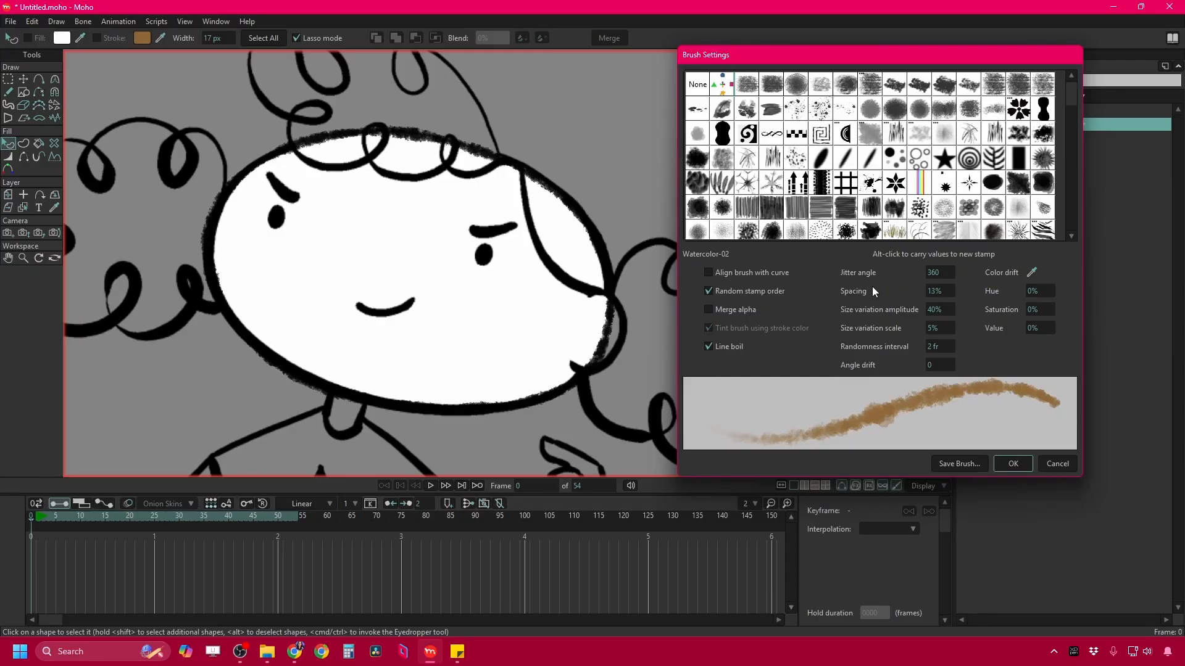
left_click(1012, 464)
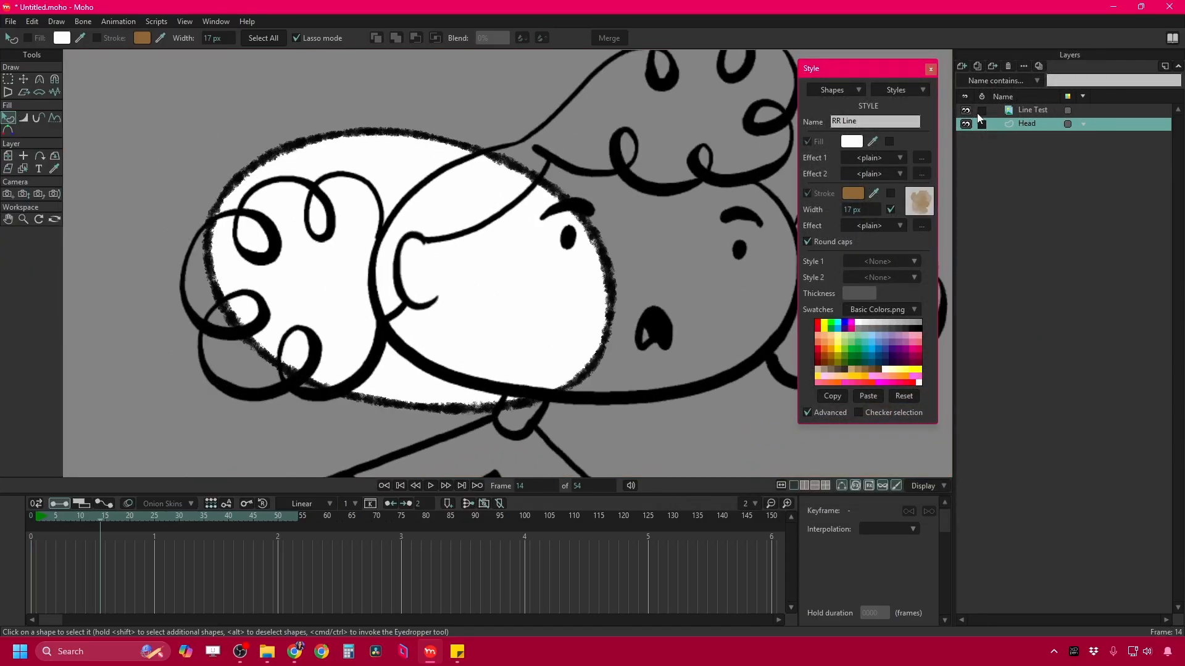
Hide the Line Test layer, preview the boiling head outline in playback, and return to frame 0.
left_click(966, 111)
key("space")
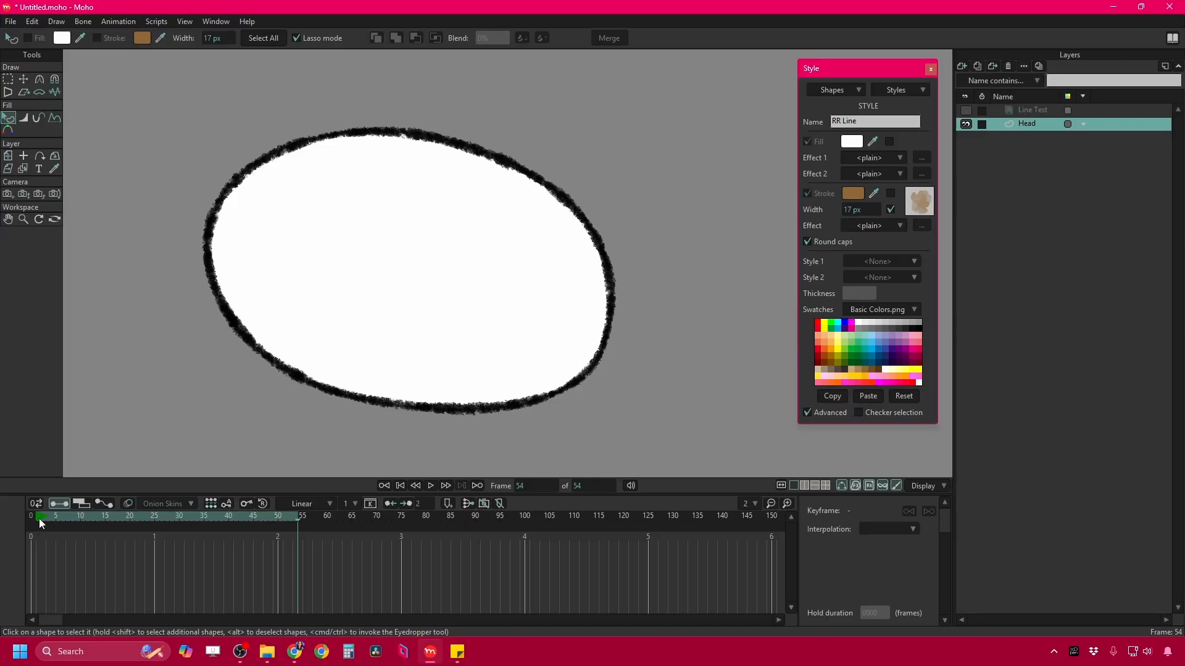
left_click_drag(39, 518, 26, 520)
With the head shape selected, create a style named RR Skin that controls only the fill, with a tan color.
left_click(348, 230)
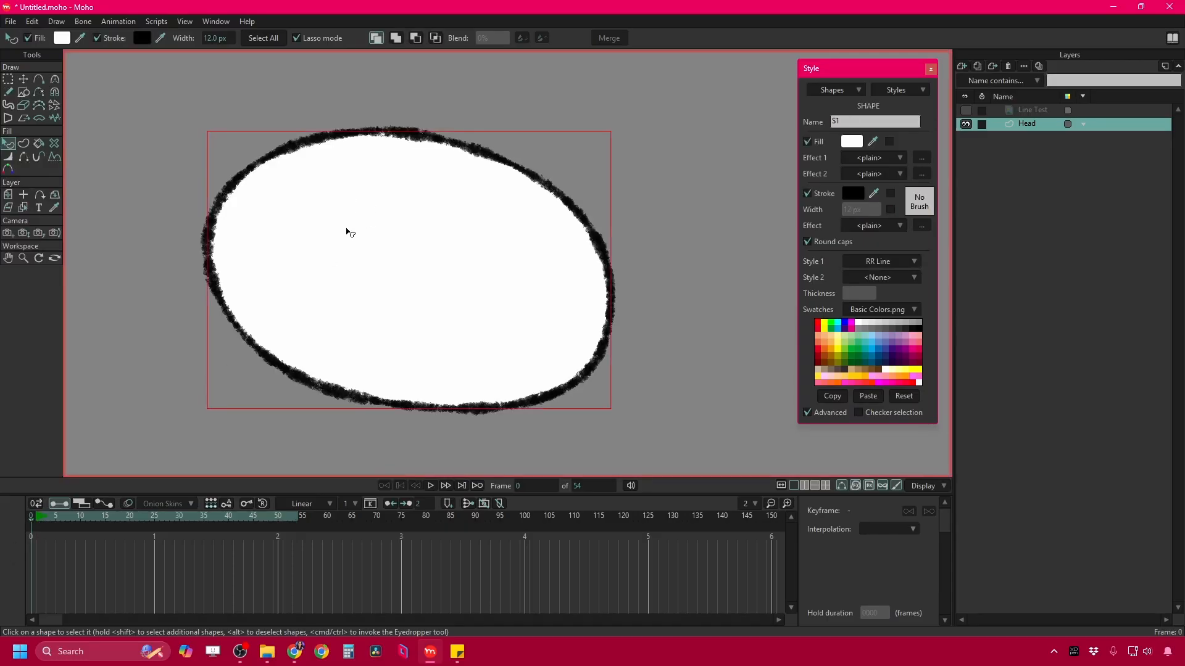
left_click(912, 90)
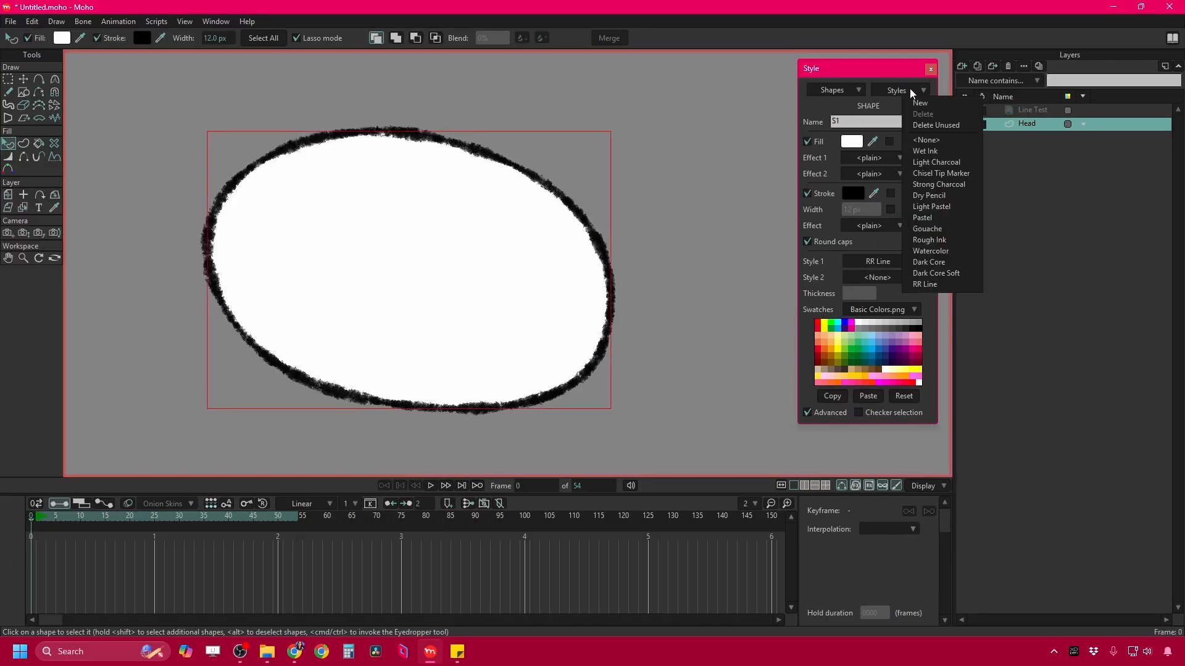
left_click(918, 103)
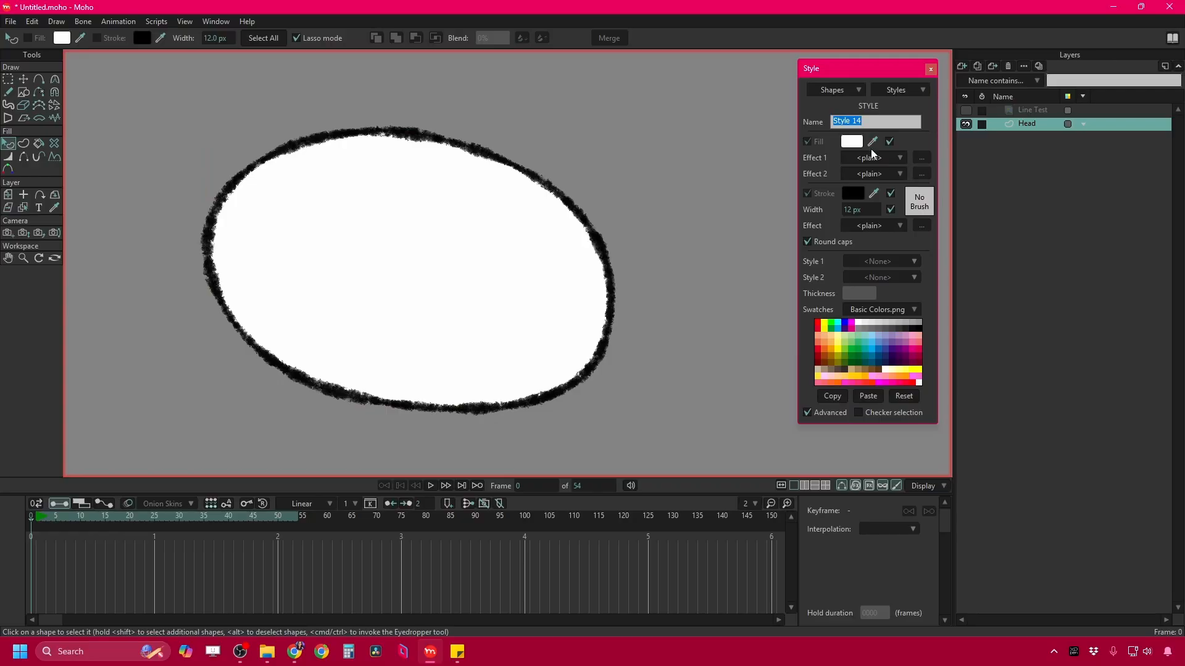
left_click(890, 193)
left_click(890, 209)
left_click(871, 122)
type("RR Skin")
key("Return")
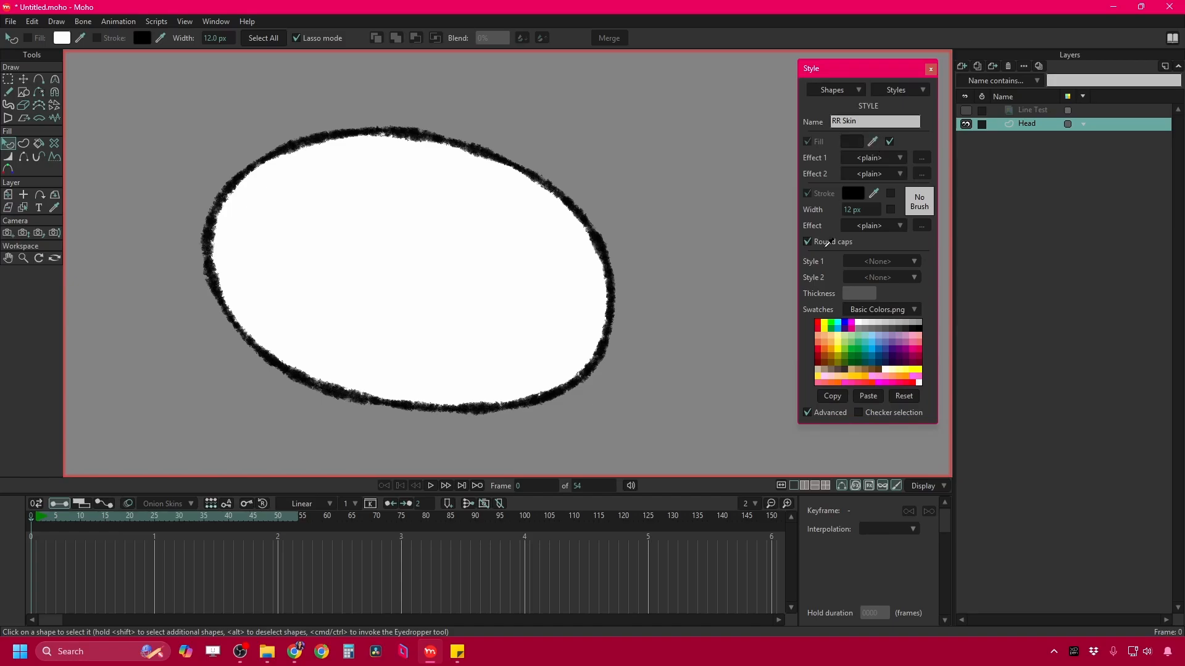
left_click(854, 365)
Assign RR Skin as Style 2 of the head shape, keeping RR Line as Style 1.
left_click(487, 276)
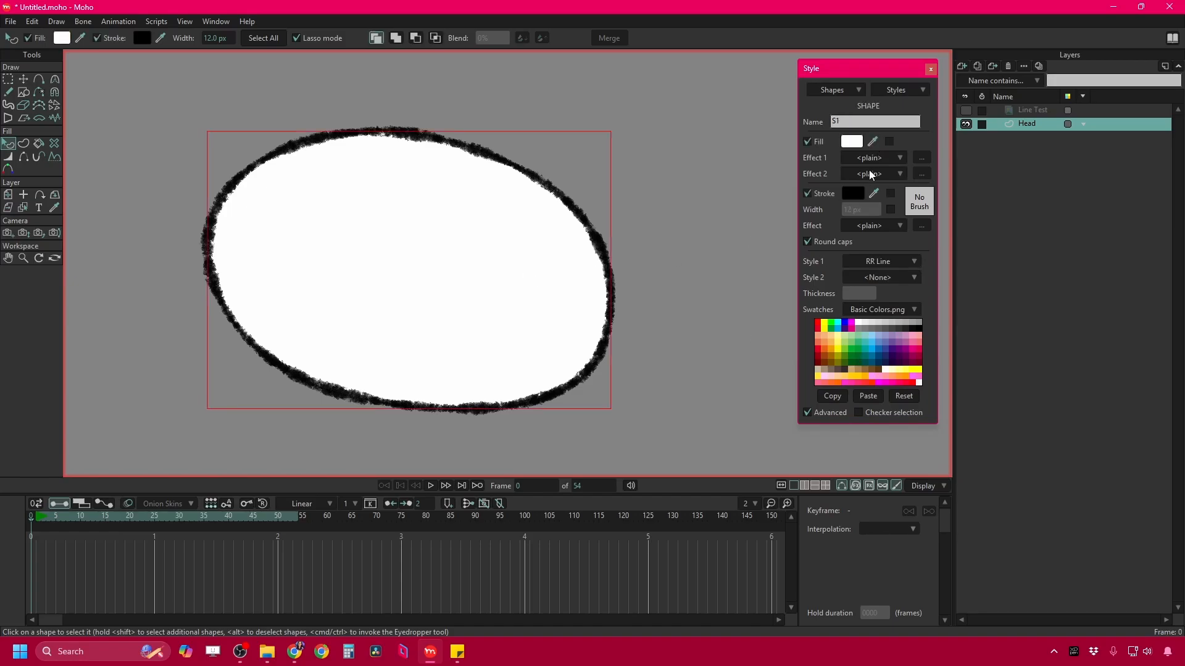
left_click(881, 262)
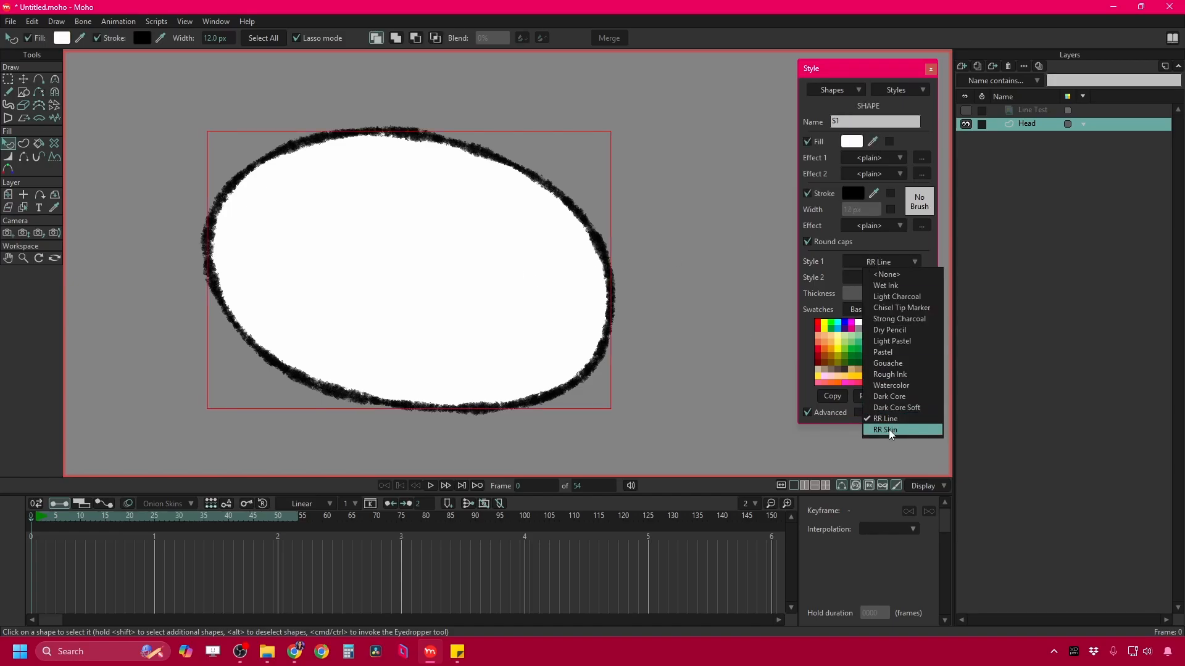
left_click(862, 266)
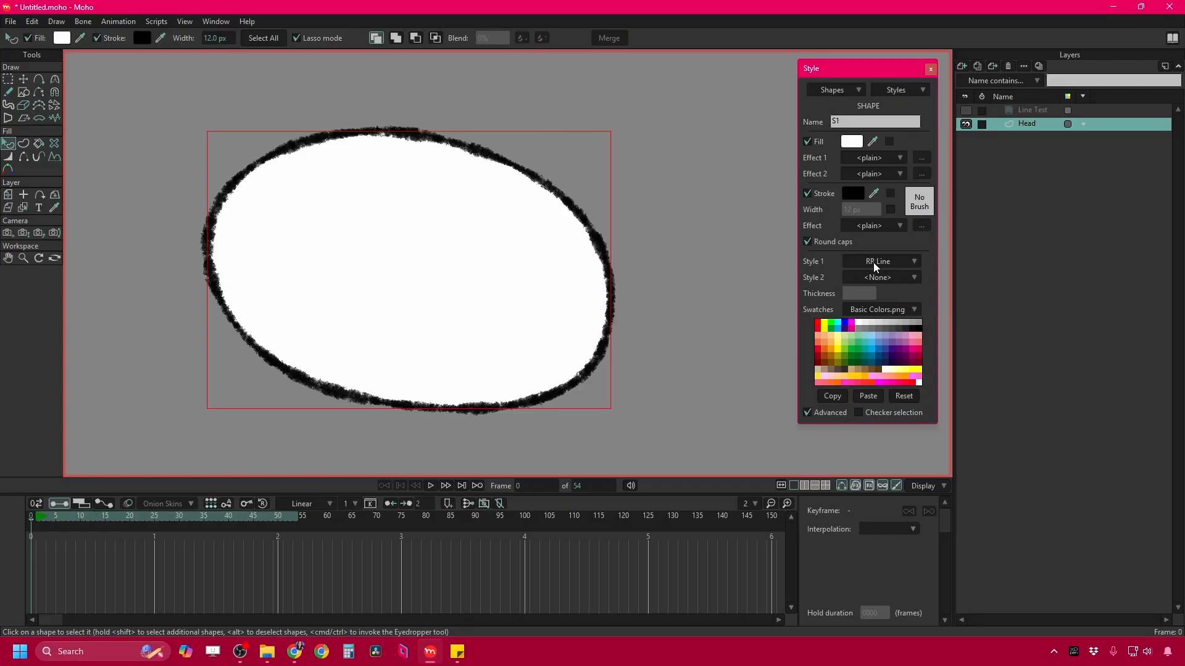
left_click(881, 277)
left_click(899, 442)
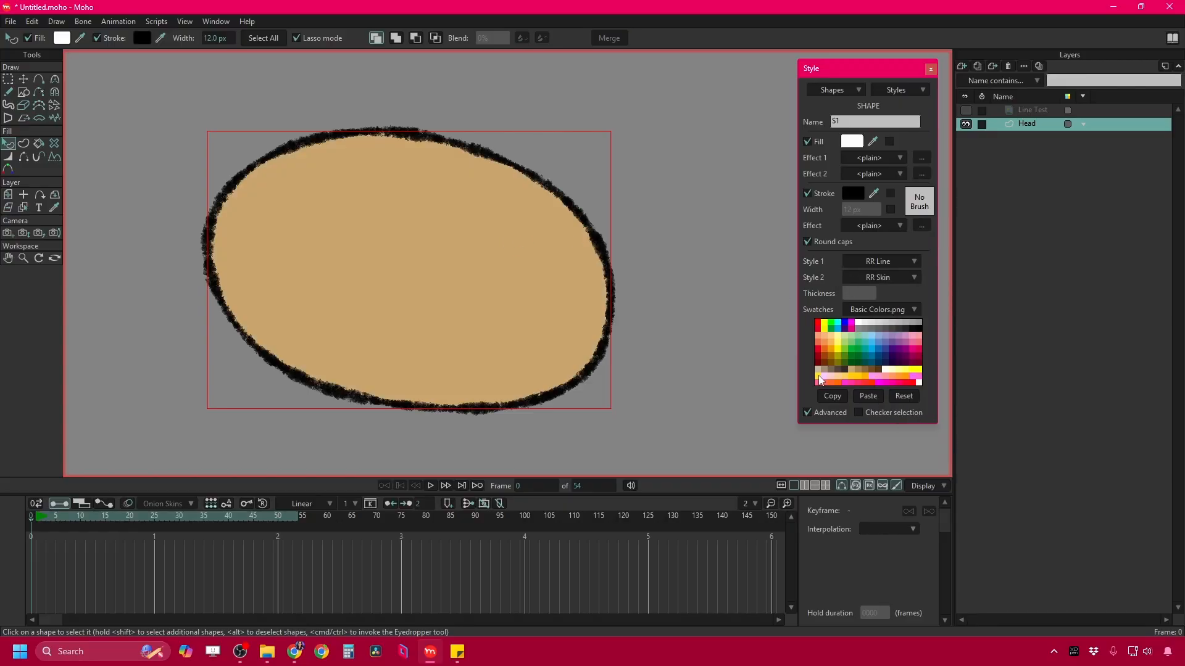
Change the RR Skin style's fill color to a light peach-orange and check it on the character's head.
left_click(911, 91)
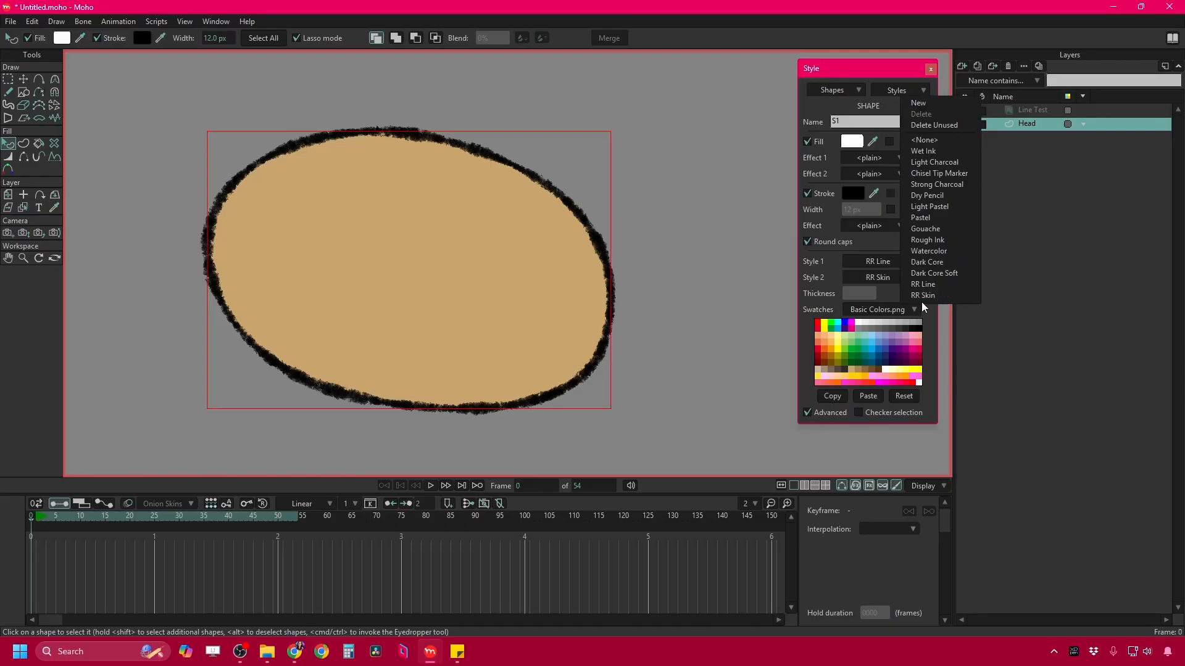
left_click(922, 294)
left_click(852, 142)
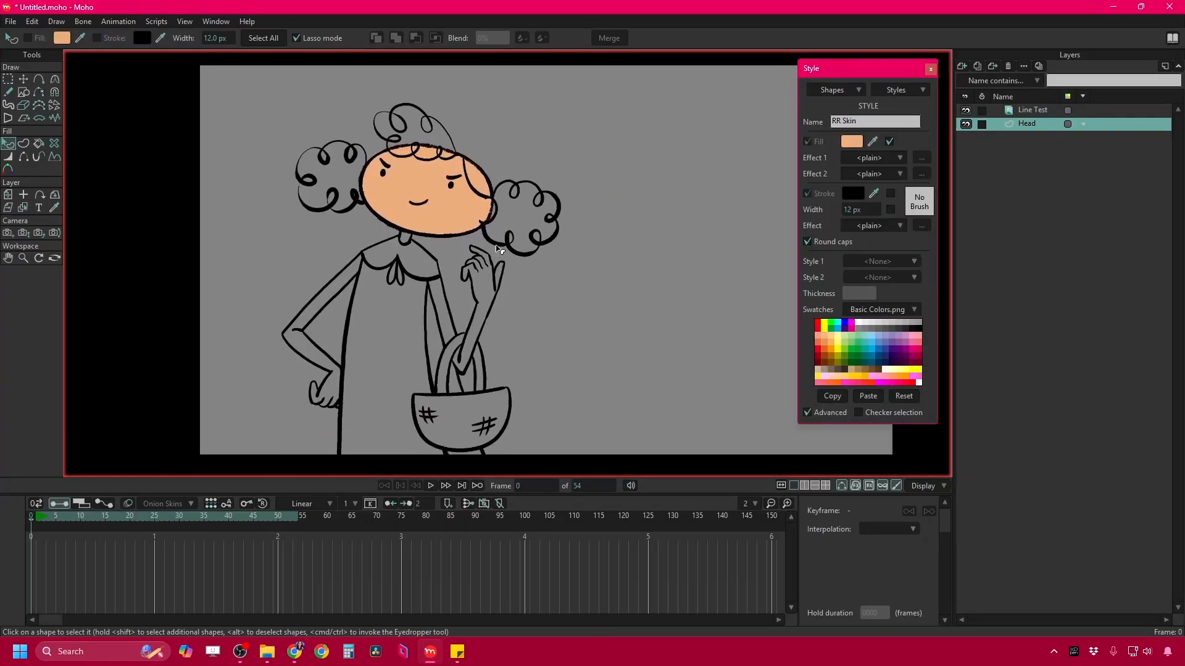
scroll(442, 215, "up", 2)
scroll(441, 215, "down", 2)
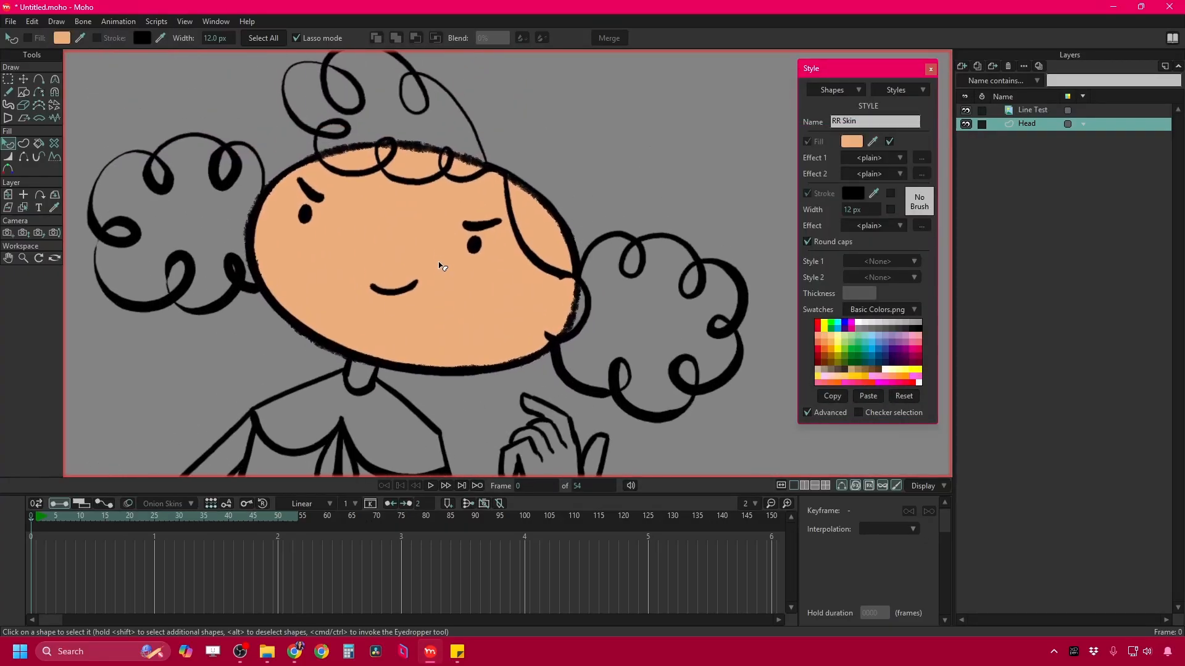
scroll(437, 247, "up", 2)
scroll(437, 247, "down", 2)
scroll(430, 218, "down", 2)
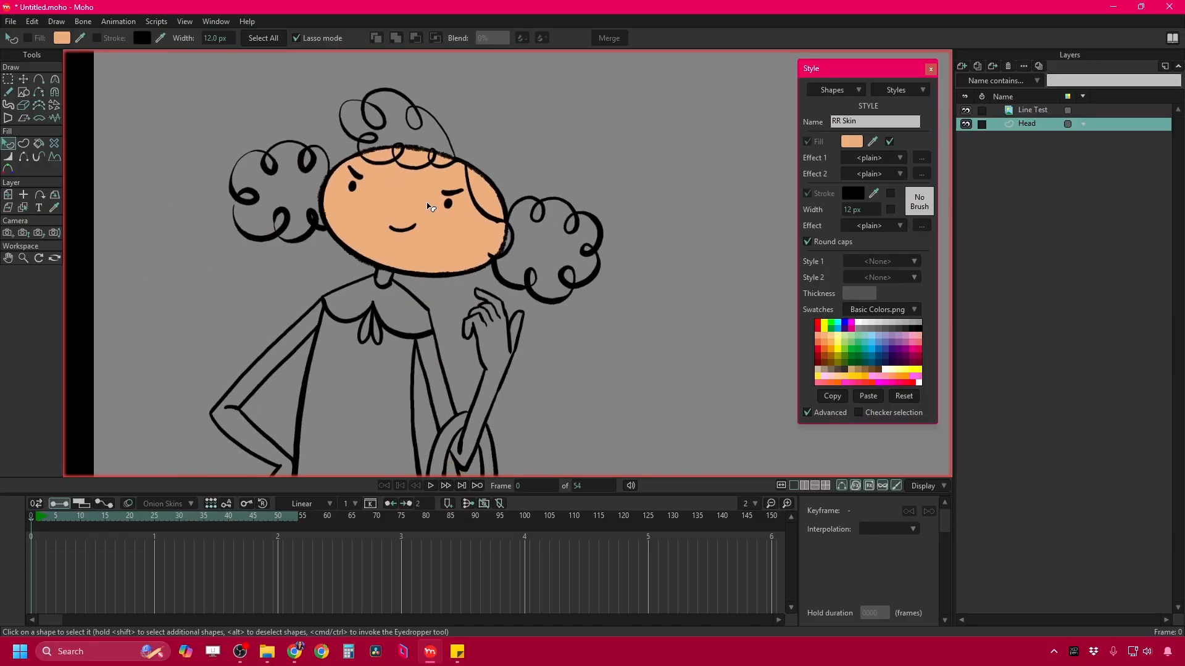
Place the Head layer in a new group named Head and convert that group to a bone layer.
right_click(1027, 127)
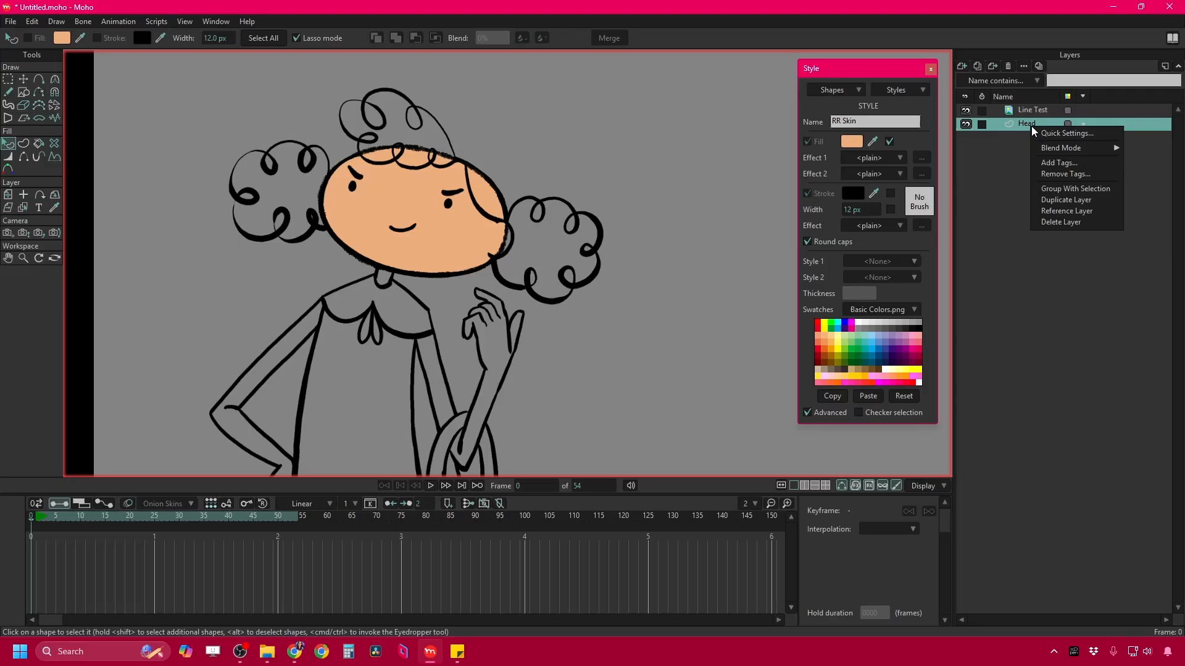
left_click(1049, 189)
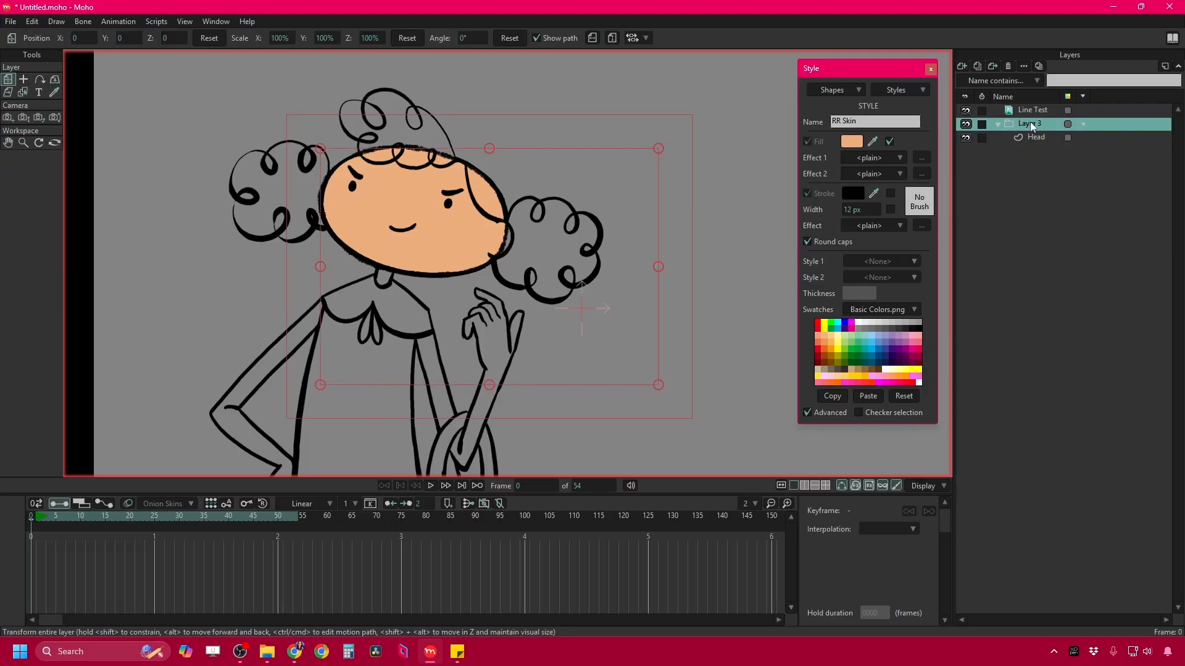
type("Hea")
right_click(1031, 121)
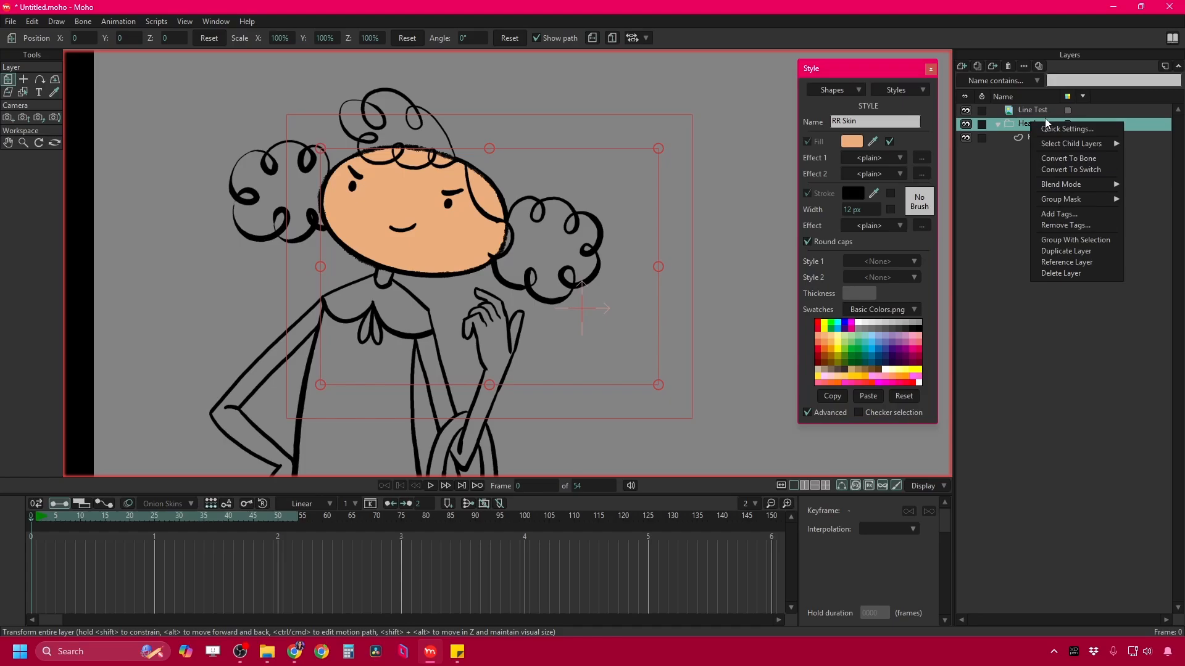
left_click(1054, 160)
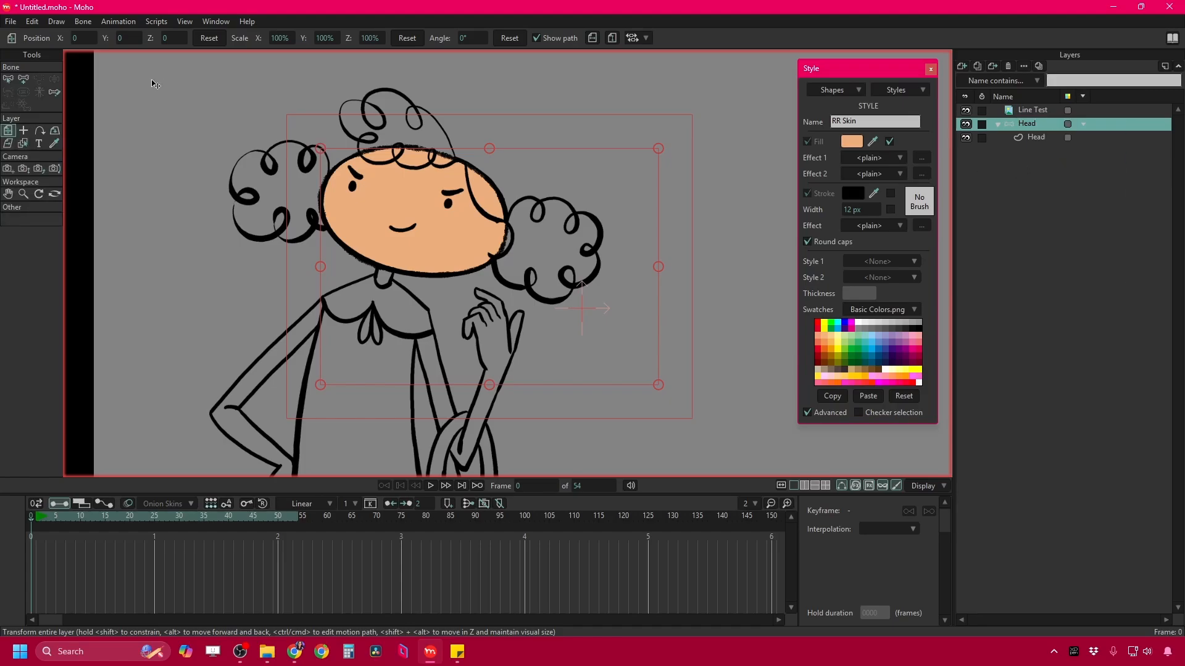
Add a bone about 0.28 long at about 73° from the middle of the face to the hairline on the Head bone layer.
left_click(25, 81)
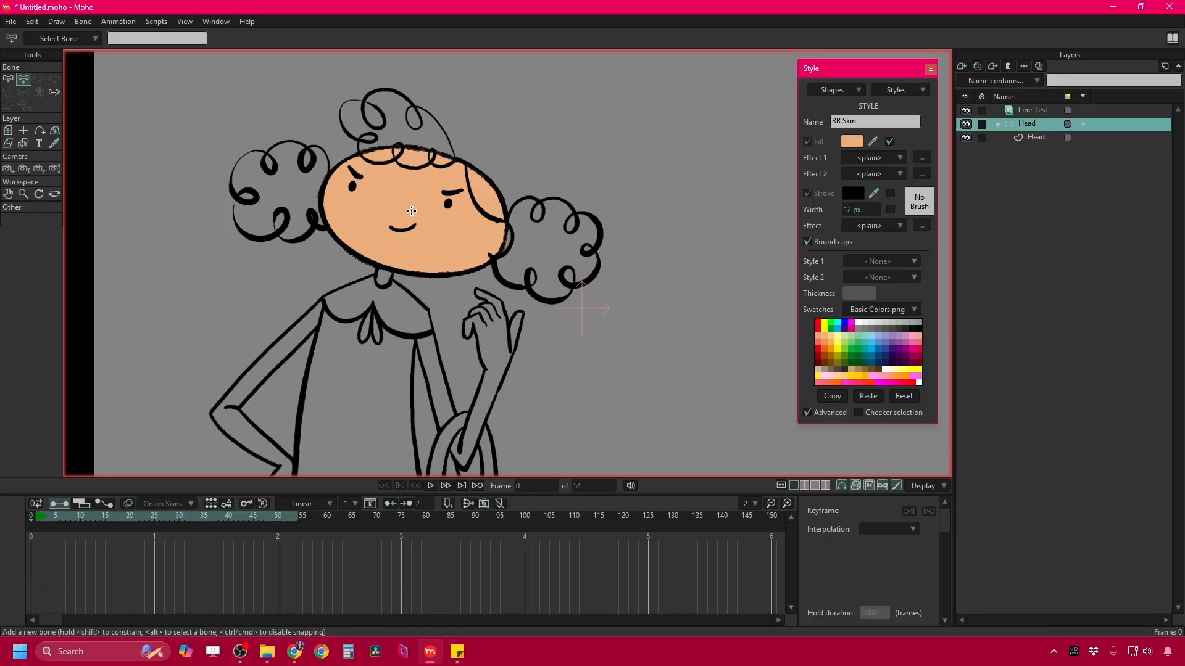
left_click_drag(410, 211, 432, 137)
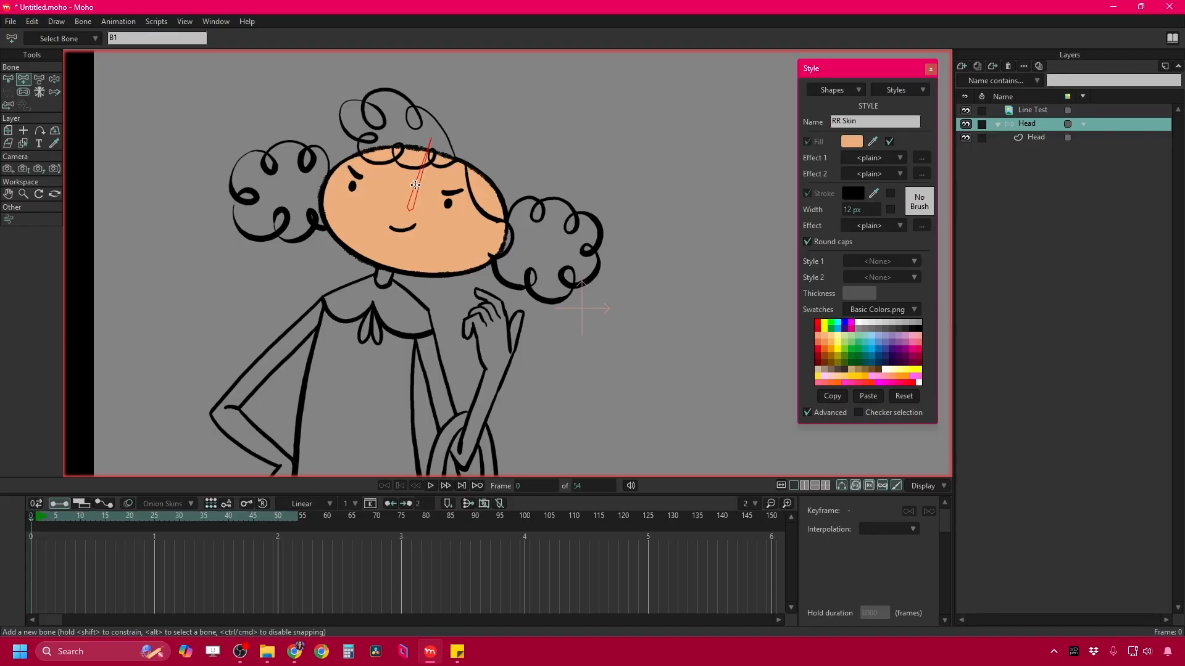
left_click(39, 79)
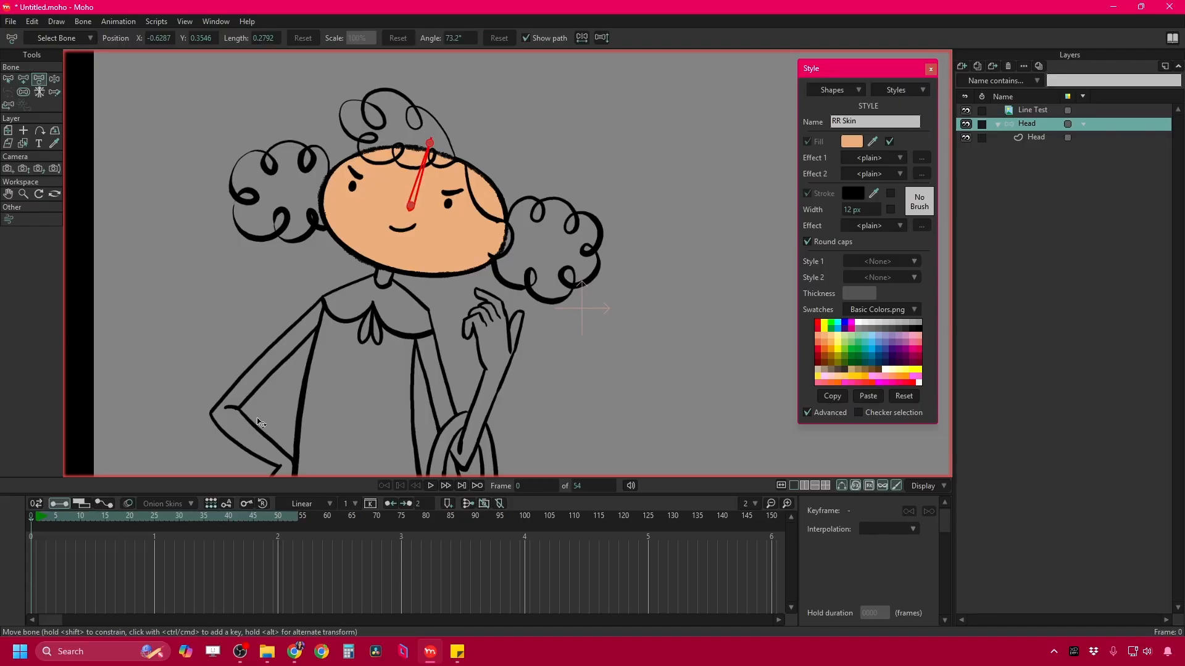
Step through the first nine frames and back to examine how the line-test head moves relative to the vector head.
key("ctrl+Right")
key("ctrl+Right")
key("ctrl+Right")
key("ctrl+Right")
key("ctrl+Right")
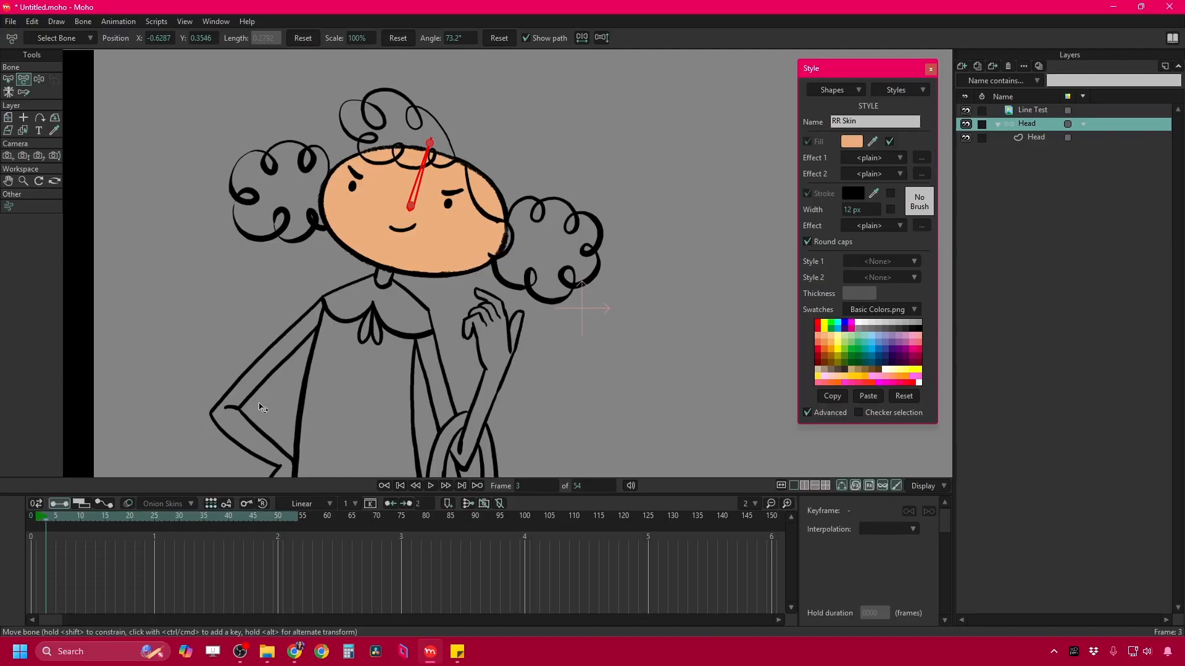
key("ctrl+Left")
key("ctrl+Right")
key("ctrl+Right")
key("ctrl+Right")
key("ctrl+Right")
key("ctrl+Right")
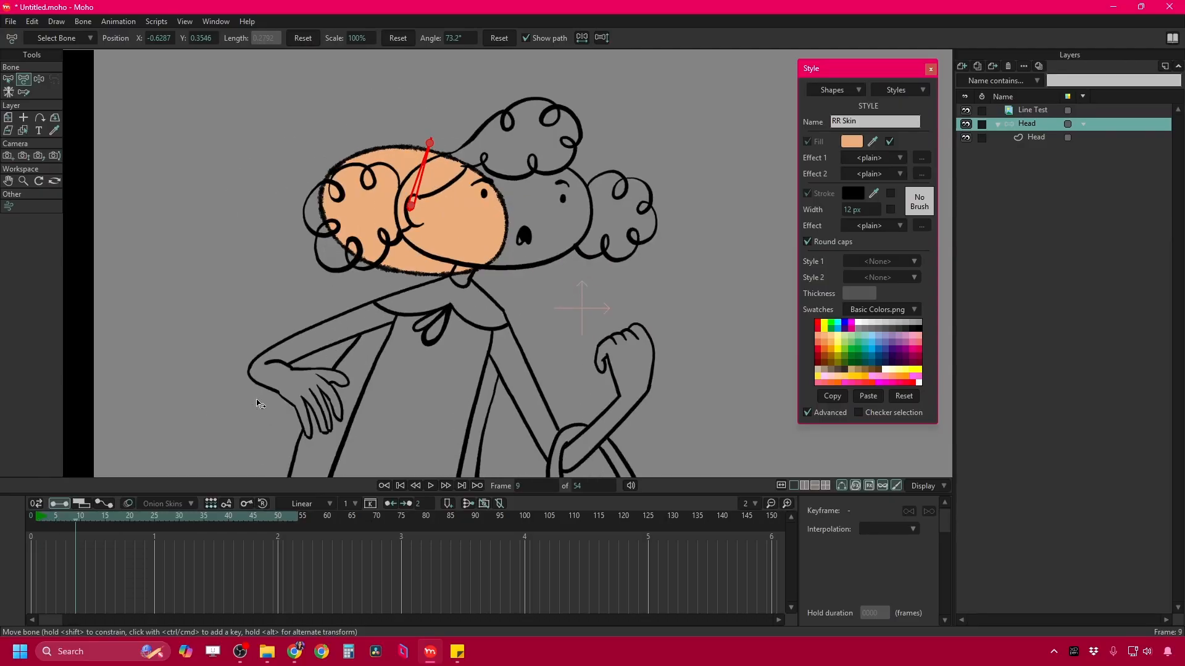
key("ctrl+Left")
key("ctrl+Left")
key("ctrl+Left")
key("ctrl+Left")
key("ctrl+Left")
key("ctrl+Left")
key("ctrl+Left")
key("ctrl+Left")
key("ctrl+Left")
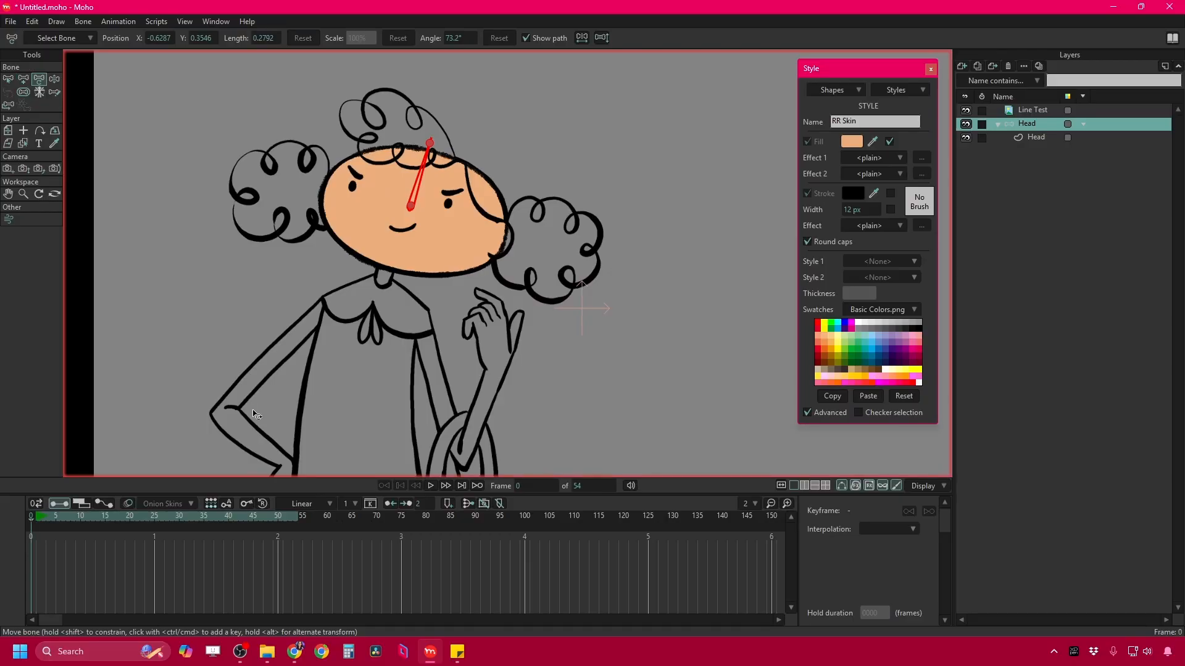
At frame 1, keyframe the head bone's position, angle and scale in its starting pose.
key("ctrl+Right")
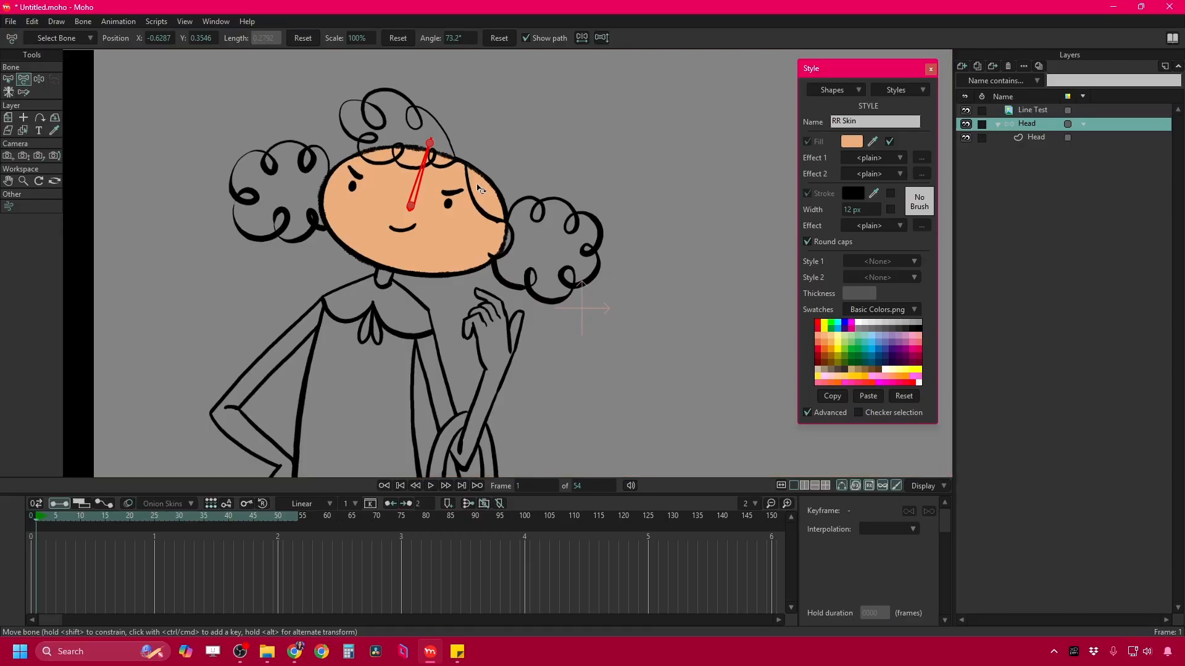
left_click(412, 208)
left_click(421, 176)
left_click(430, 144)
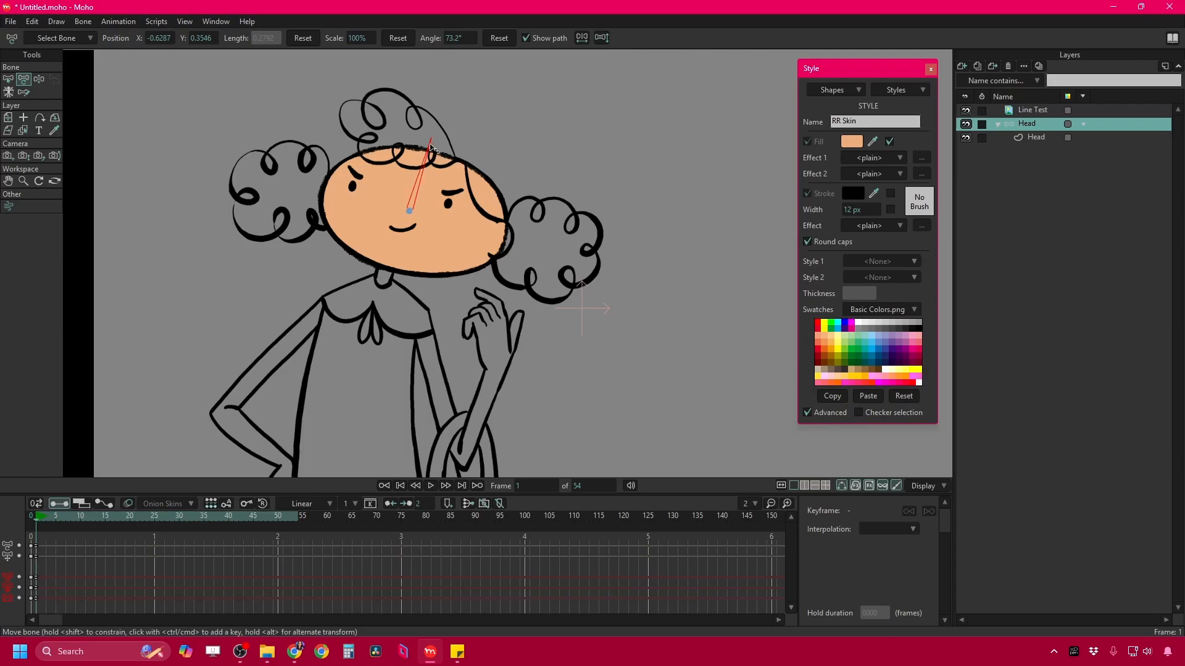
left_click(412, 206)
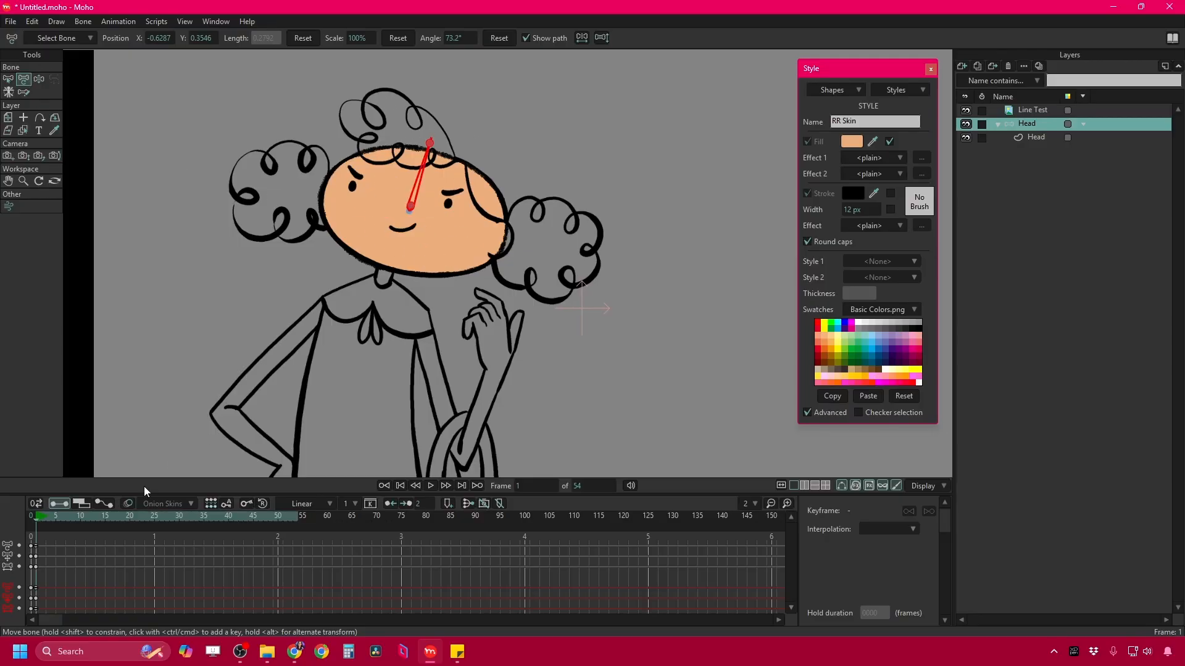
Set the default interpolation for new keyframes to Smooth with an interval of 2.
left_click(312, 506)
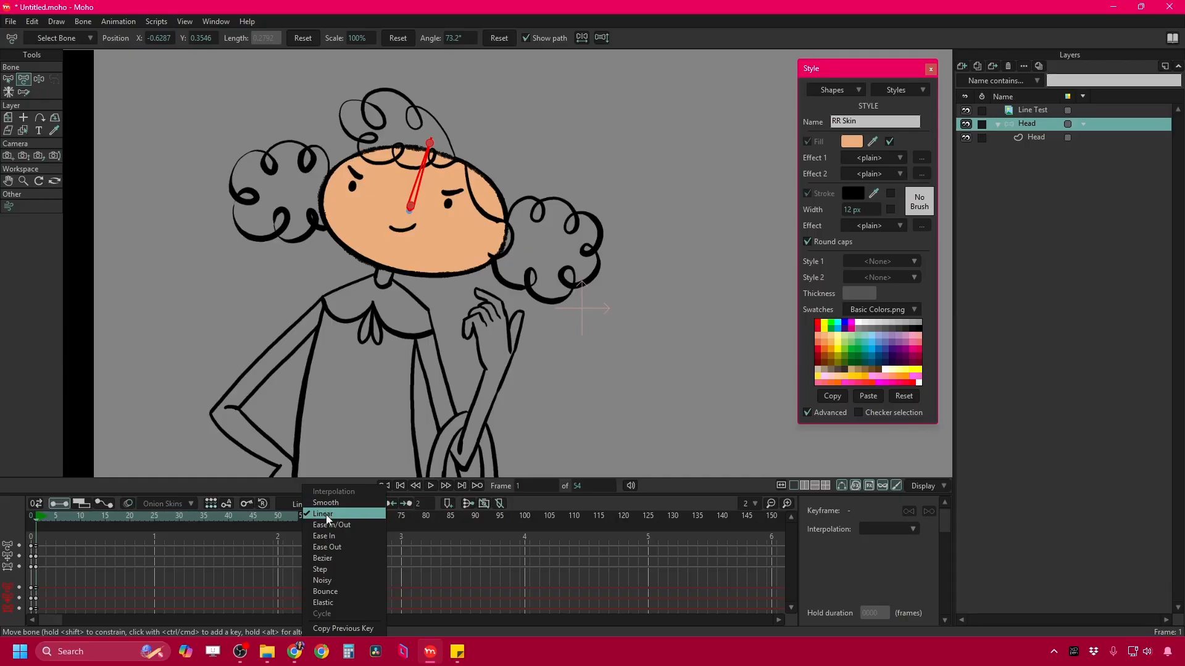
left_click(335, 504)
left_click(345, 503)
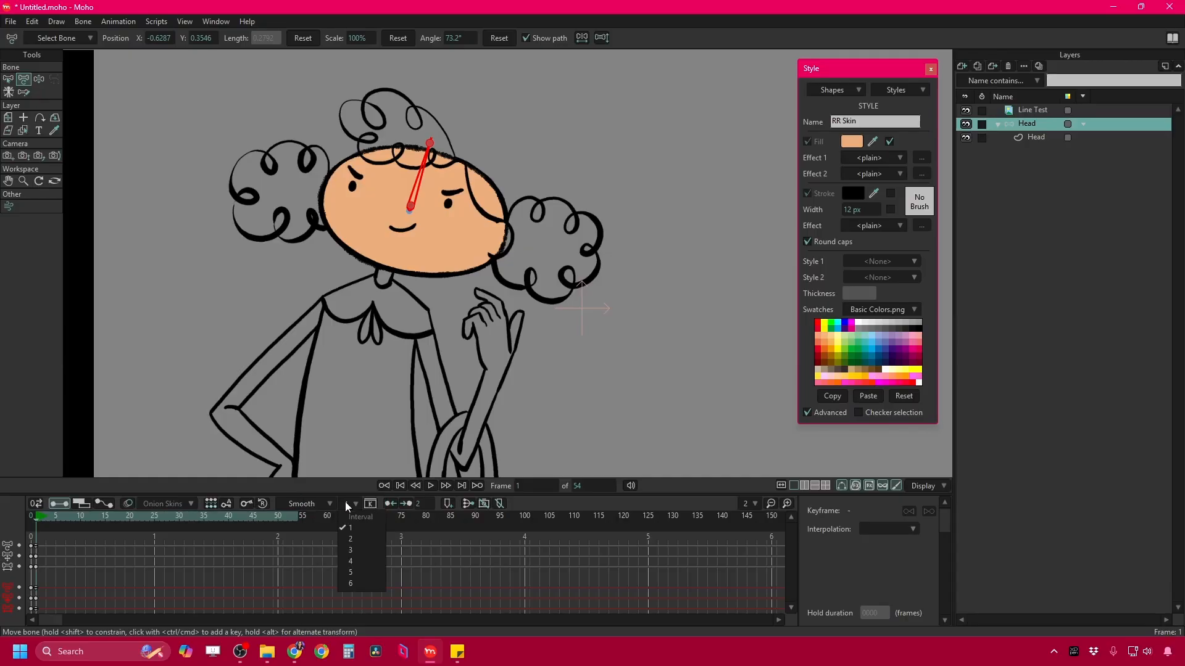
left_click(353, 538)
Change the existing frame 1 keyframes to Smooth interpolation with an interval of 2.
left_click_drag(35, 580, 36, 580)
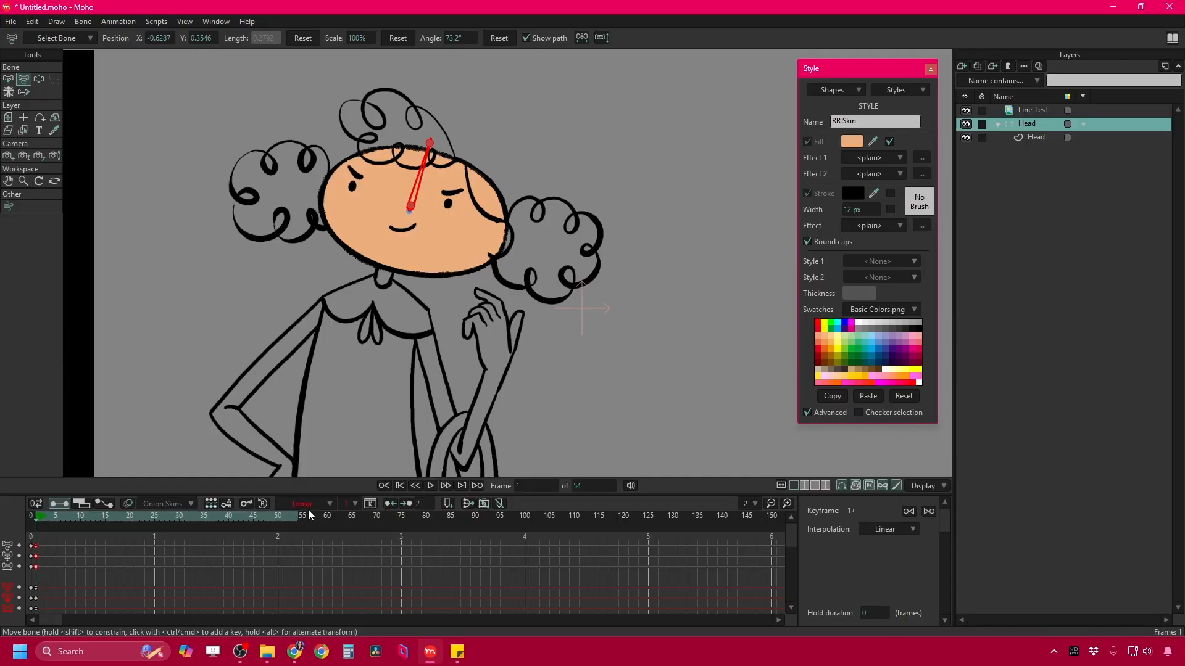
left_click(310, 507)
left_click(320, 505)
left_click(344, 506)
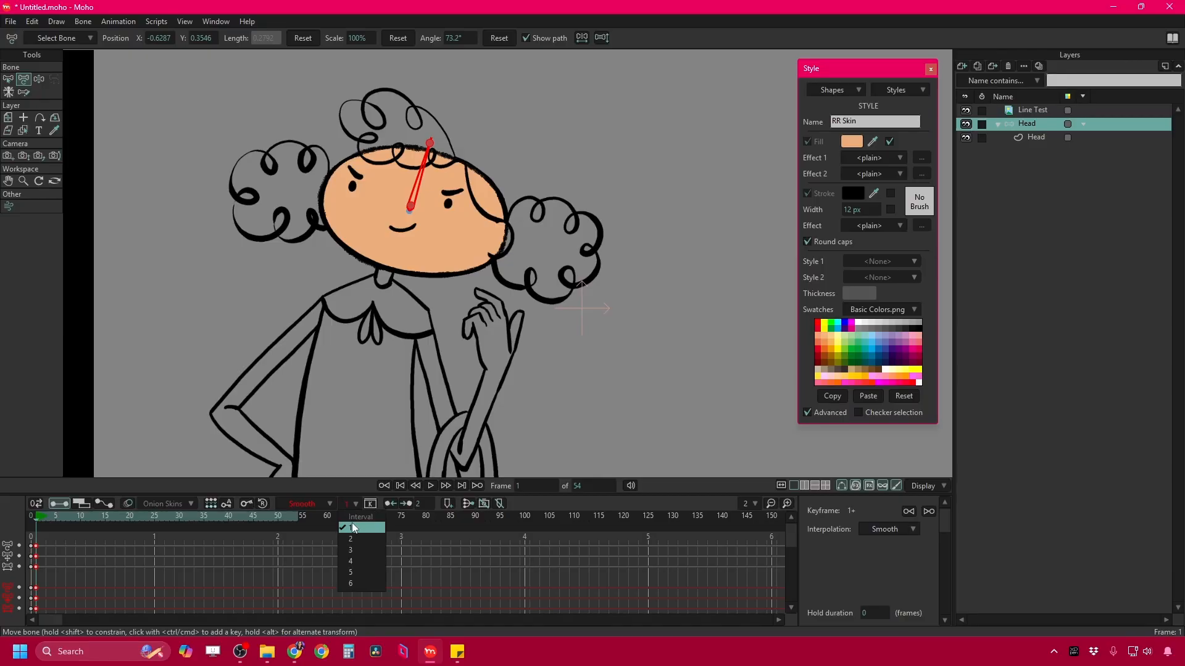
left_click(351, 539)
left_click(121, 562)
At frame 11, move the head bone onto the drawn head and rotate it to 85.4° to match the tilt.
key("Right")
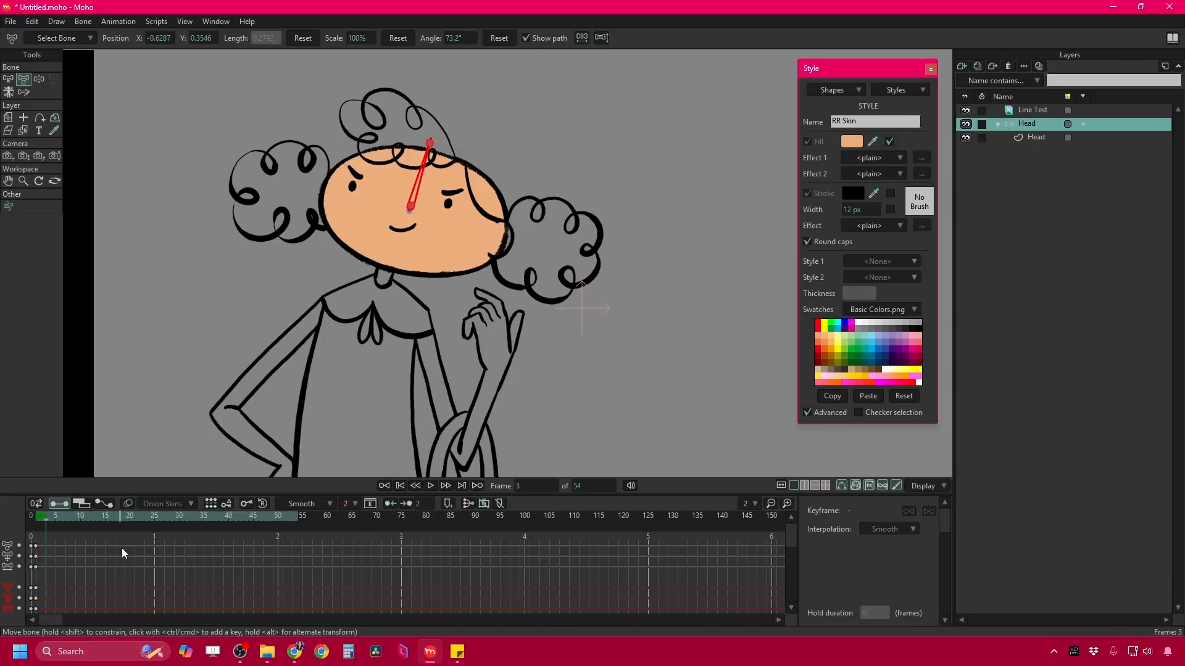
key("Right")
key("Right")
key("Right")
key("Right")
key("Right")
key("Right")
key("Right")
key("Right")
key("Right")
key("Right")
key("Right")
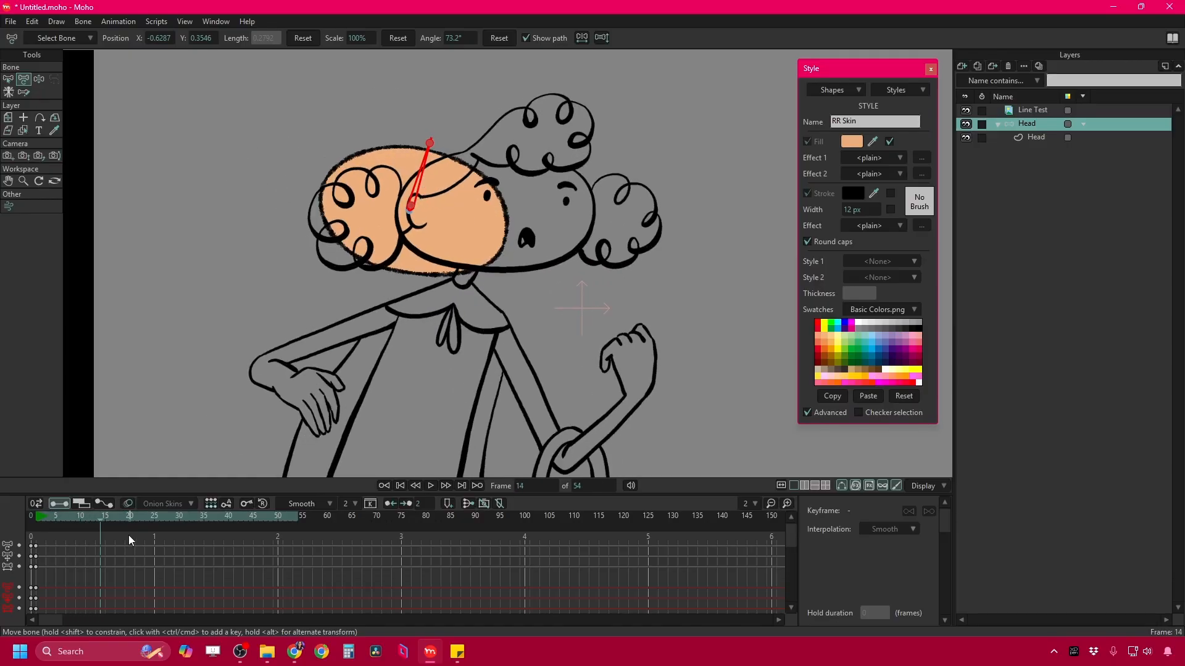
key("Left")
key("Left")
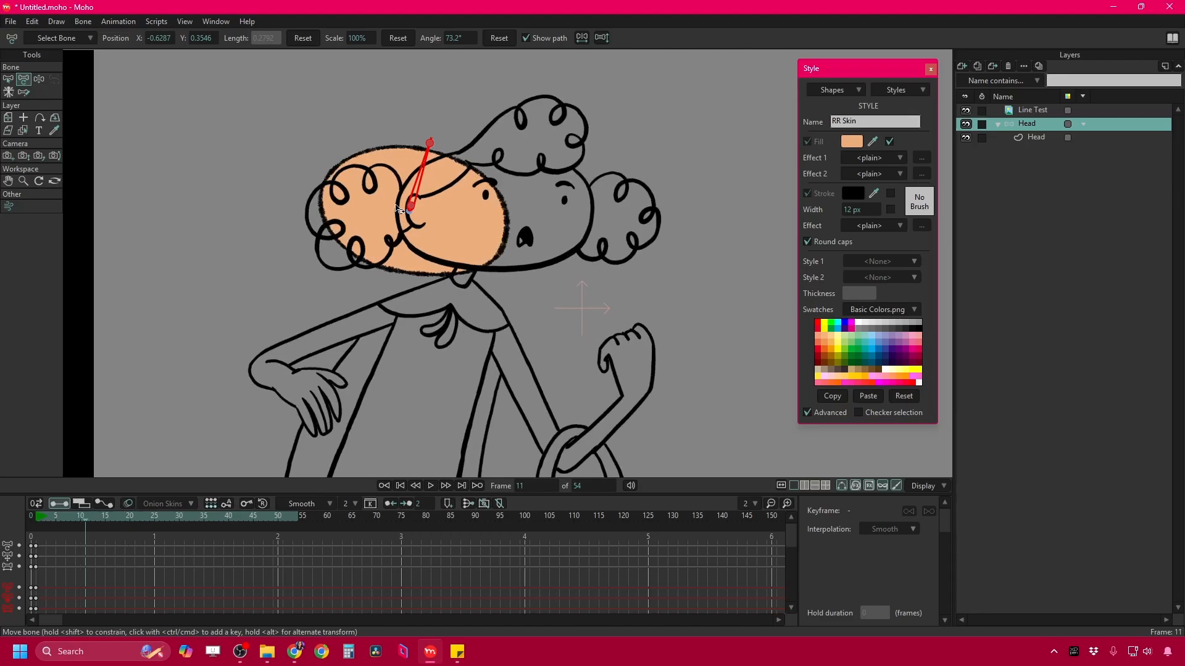
left_click_drag(412, 209, 495, 207)
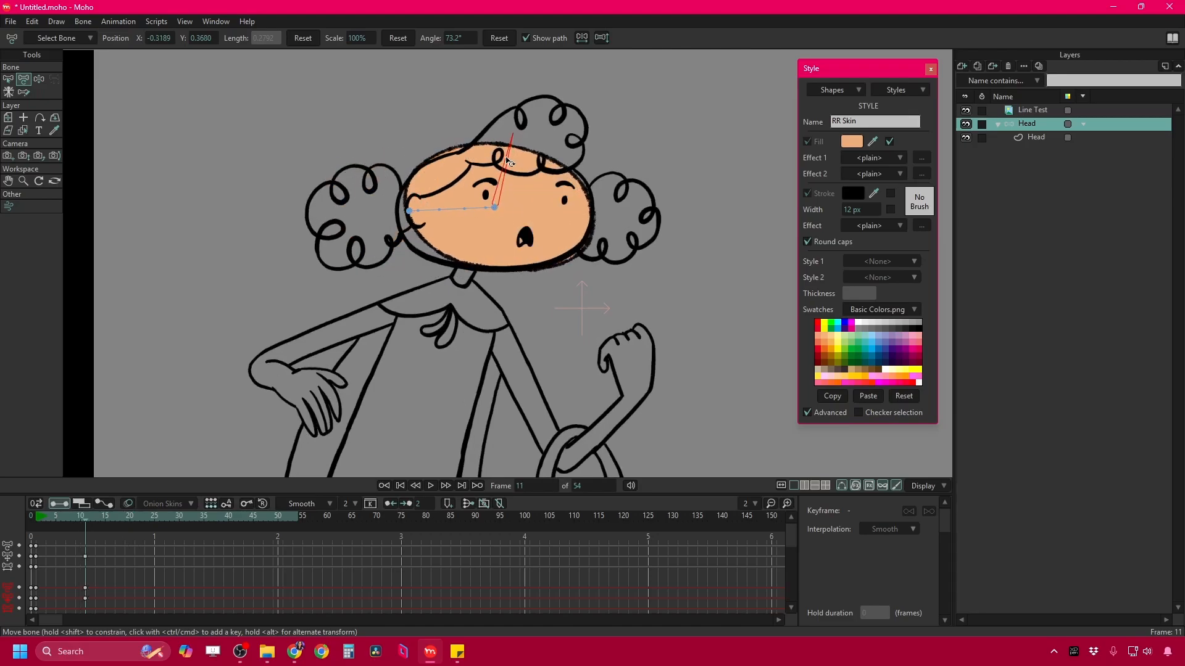
mouse_move(500, 162)
left_mouse_down()
mouse_move(492, 205)
mouse_move(491, 168)
left_mouse_up()
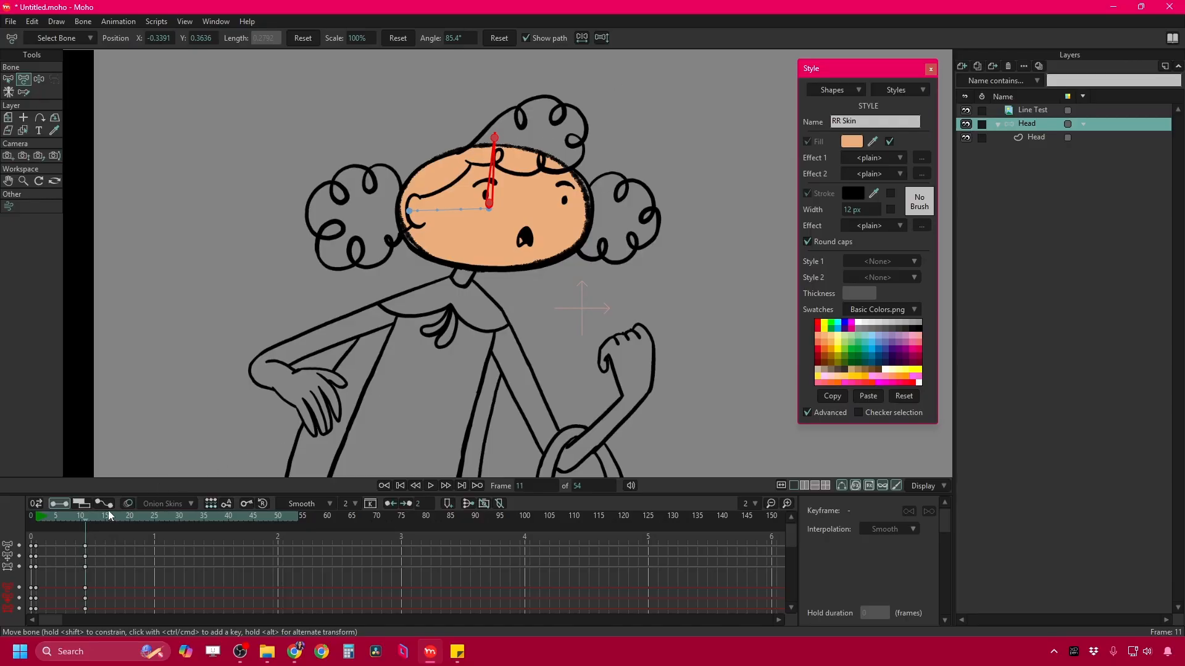
At frame 5, move the head bone to about X -0.49, Y 0.32 and rotate it to 79.9° to fit the dipped head.
left_click_drag(108, 516, 55, 524)
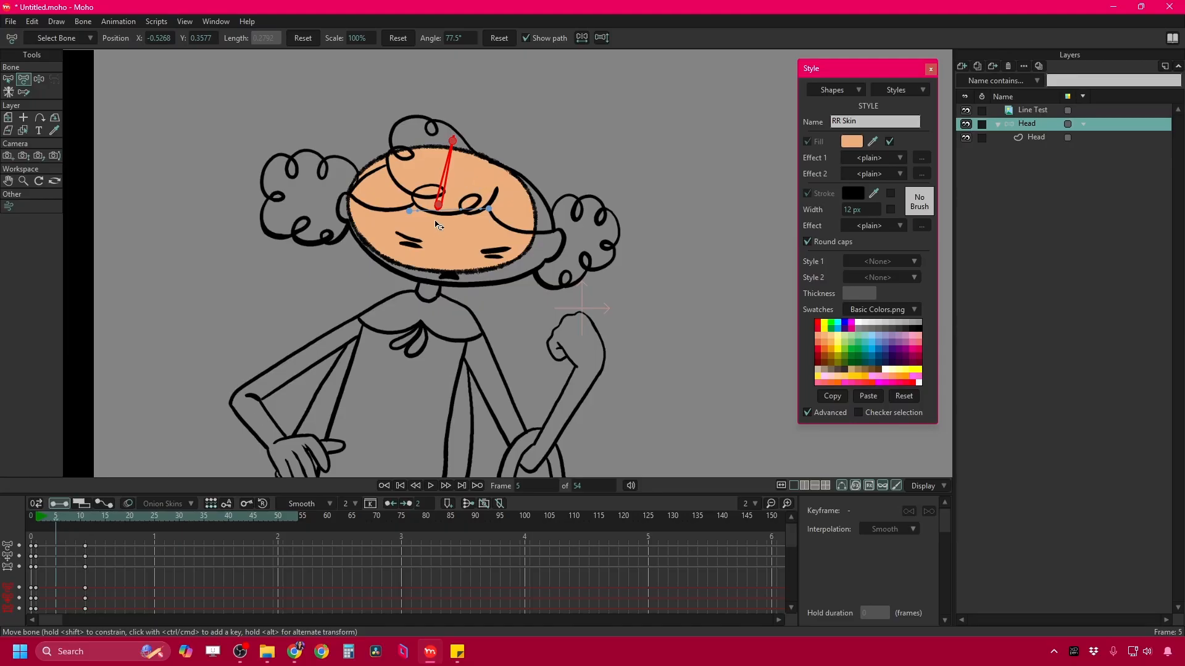
left_click_drag(436, 225, 445, 240)
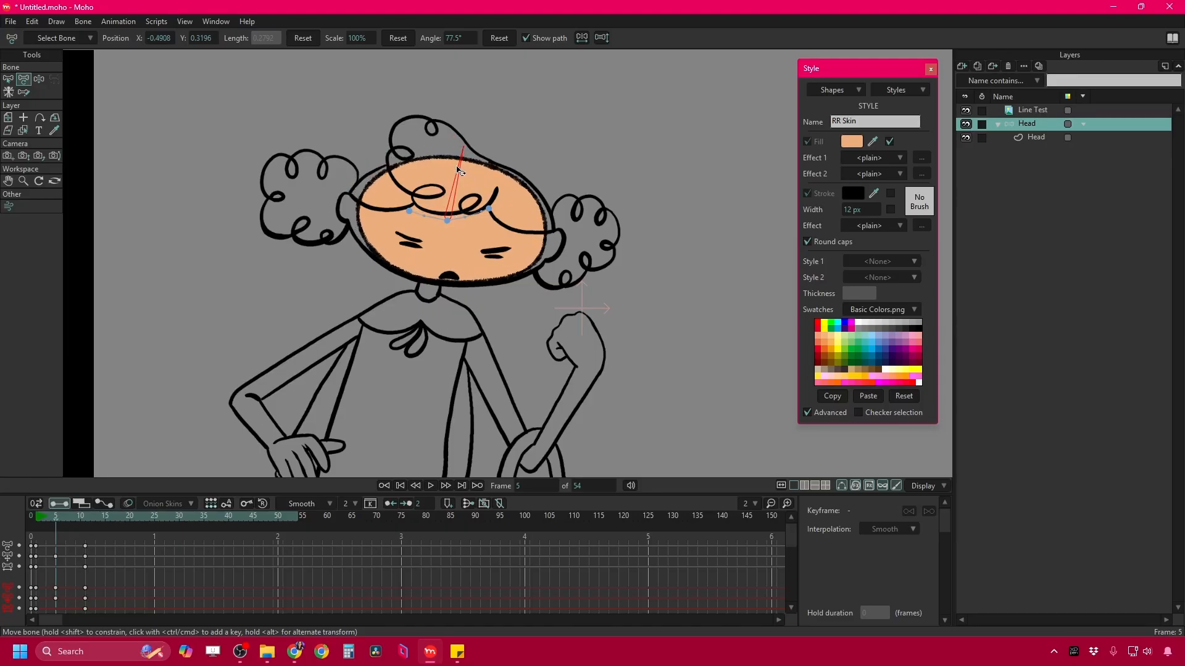
left_click_drag(457, 170, 454, 171)
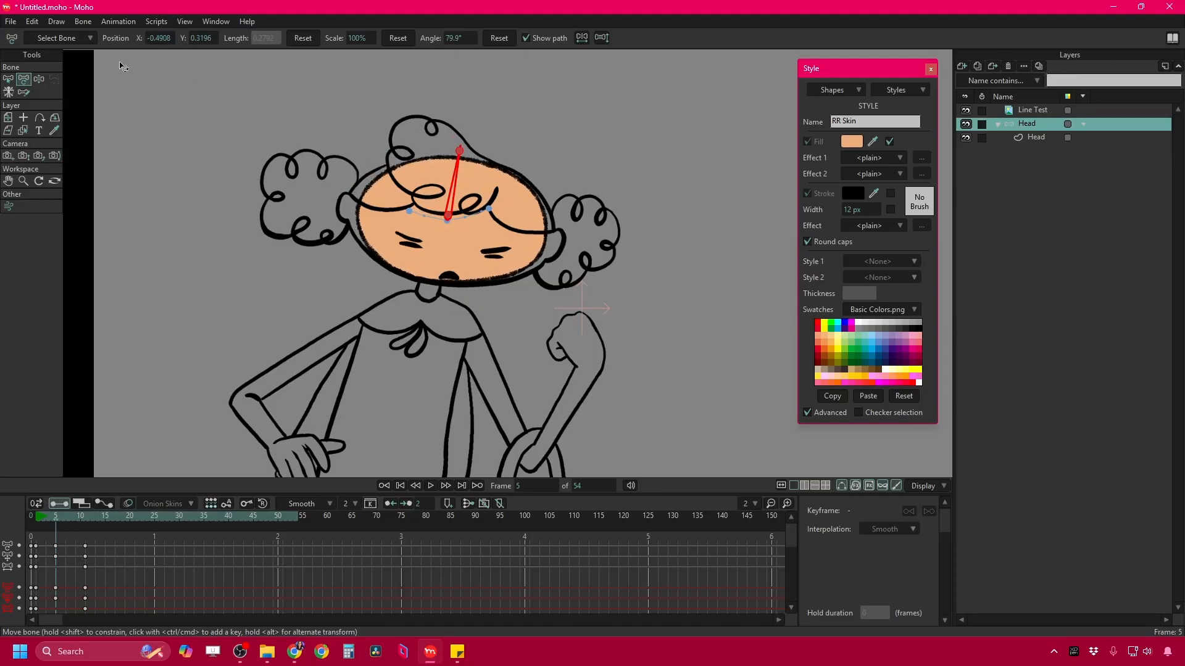
Enable squash and stretch scaling on the head bone and scale it to 96.2% at frame 5 to squash the head.
left_click(8, 78)
left_click(58, 38)
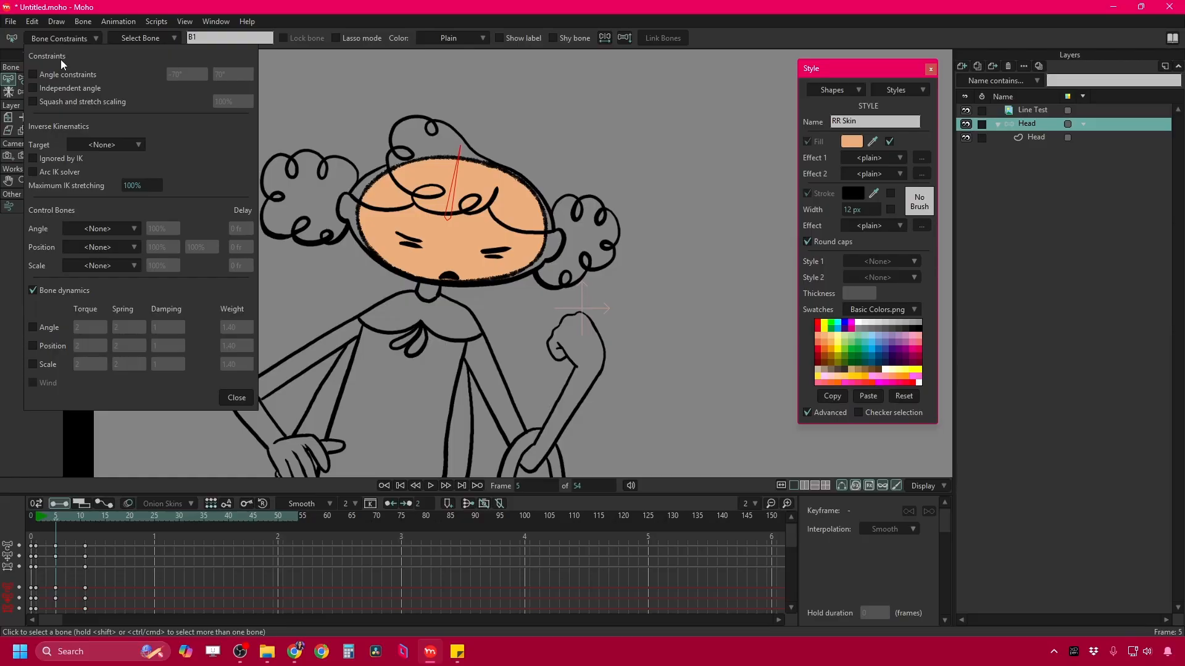
left_click(69, 103)
left_click(237, 398)
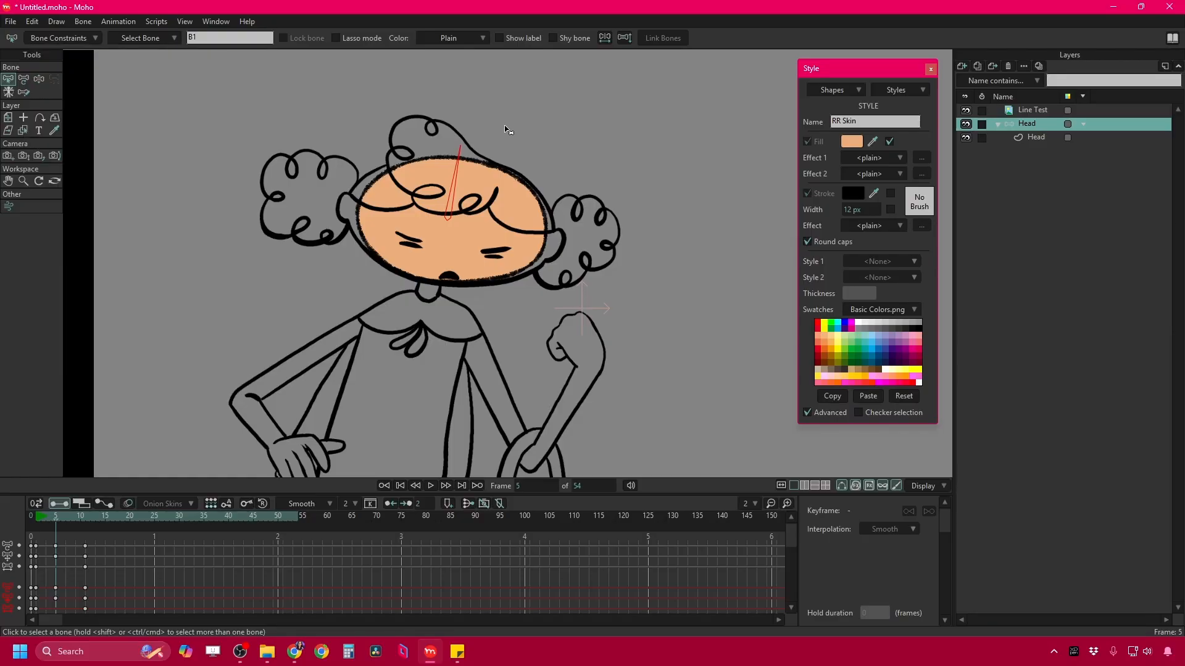
key("t")
left_click(459, 154)
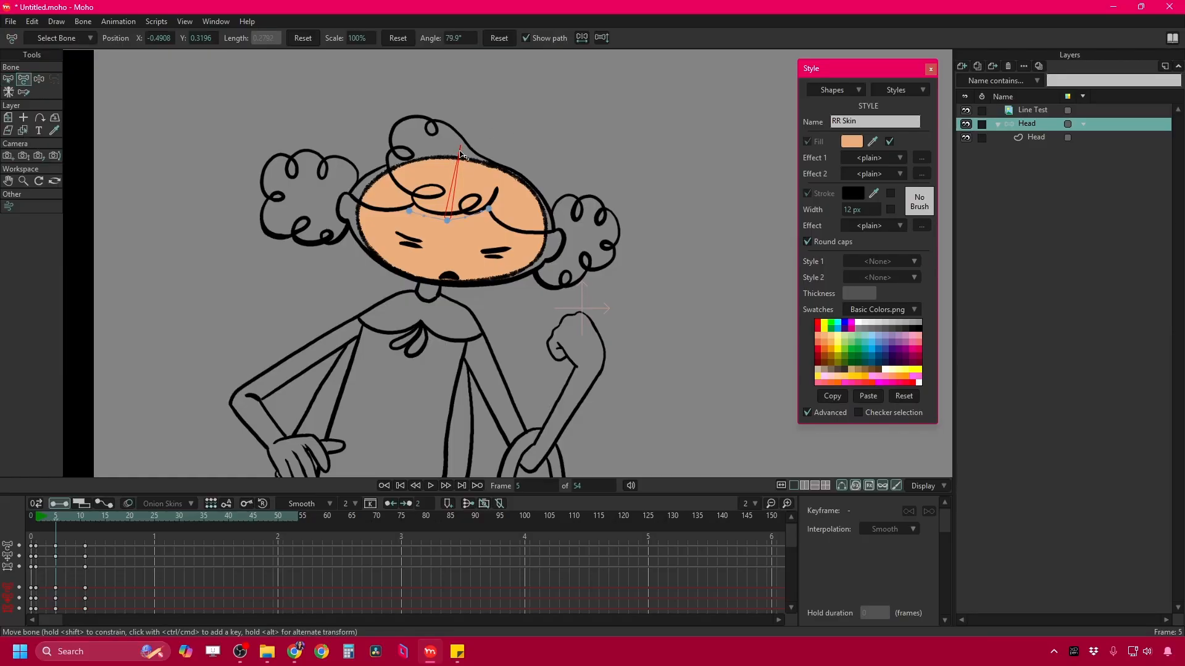
left_click_drag(458, 152, 457, 156)
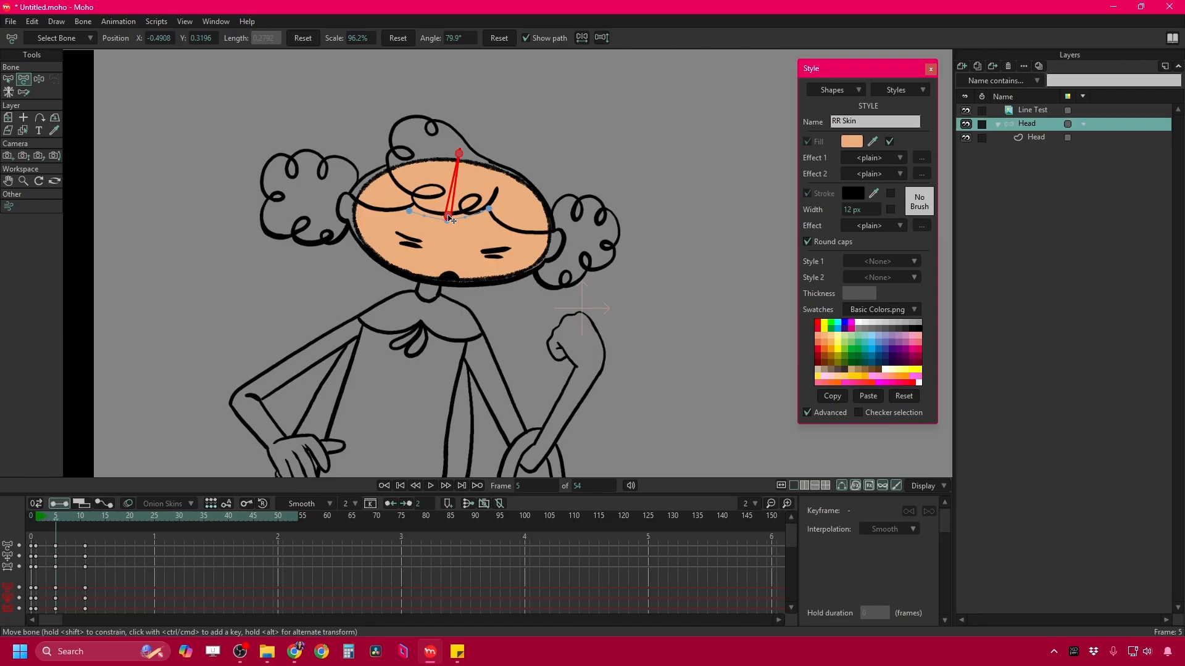
Keyframe the head bone's position at frames 7 and 9 to match the line-test head on its way to frame 11.
left_click_drag(447, 218, 490, 208)
key("ctrl+Right")
key("ctrl+Right")
key("Right")
key("Right")
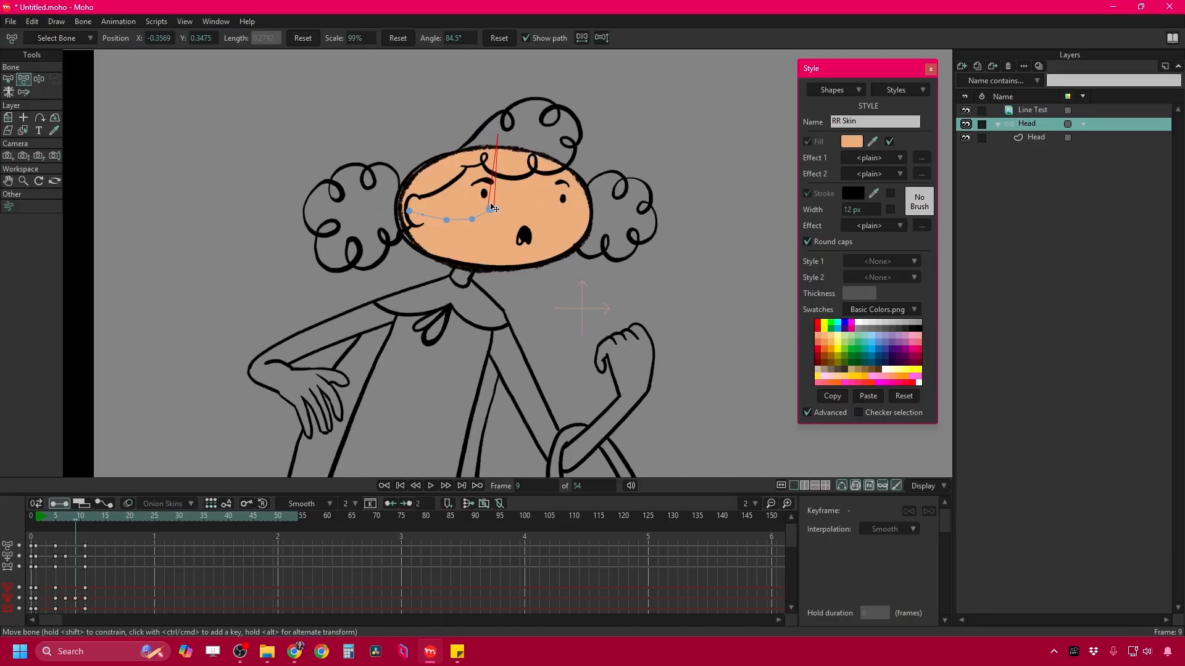
key("Right")
key("Right")
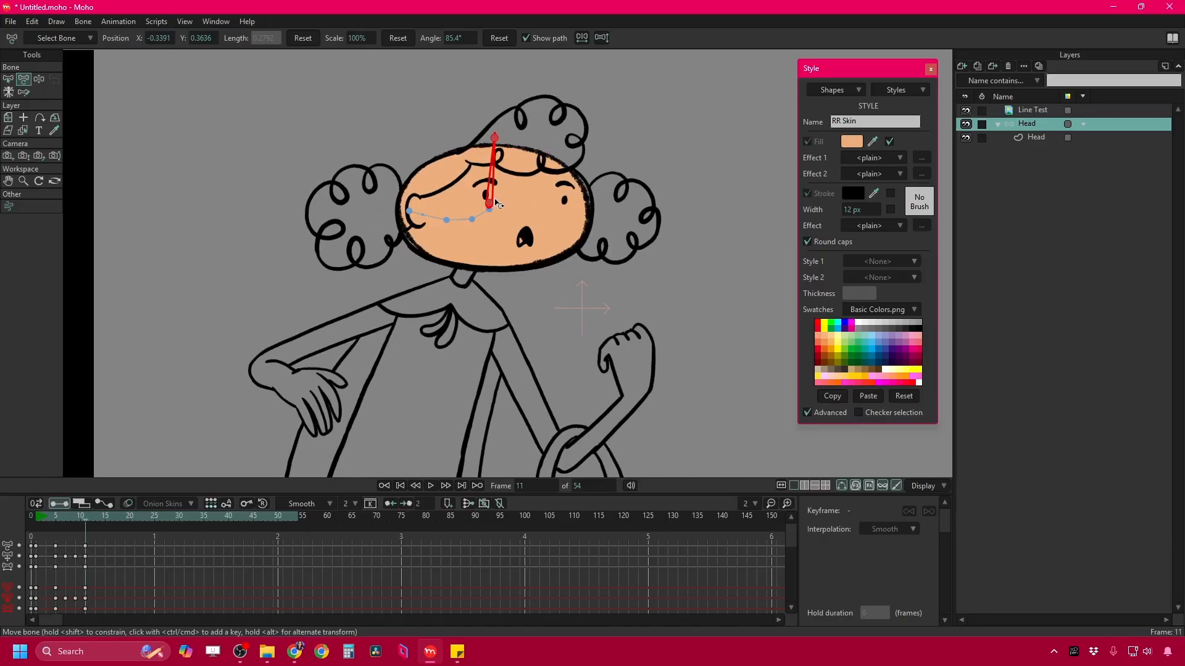
Reposition the head bone on every second frame from 13 to 19, rotating it to 85.8° at frame 19.
key("Right")
key("Right")
left_click_drag(490, 208, 512, 224)
key("Right")
key("Right")
key("Right")
key("Right")
key("Right")
key("Right")
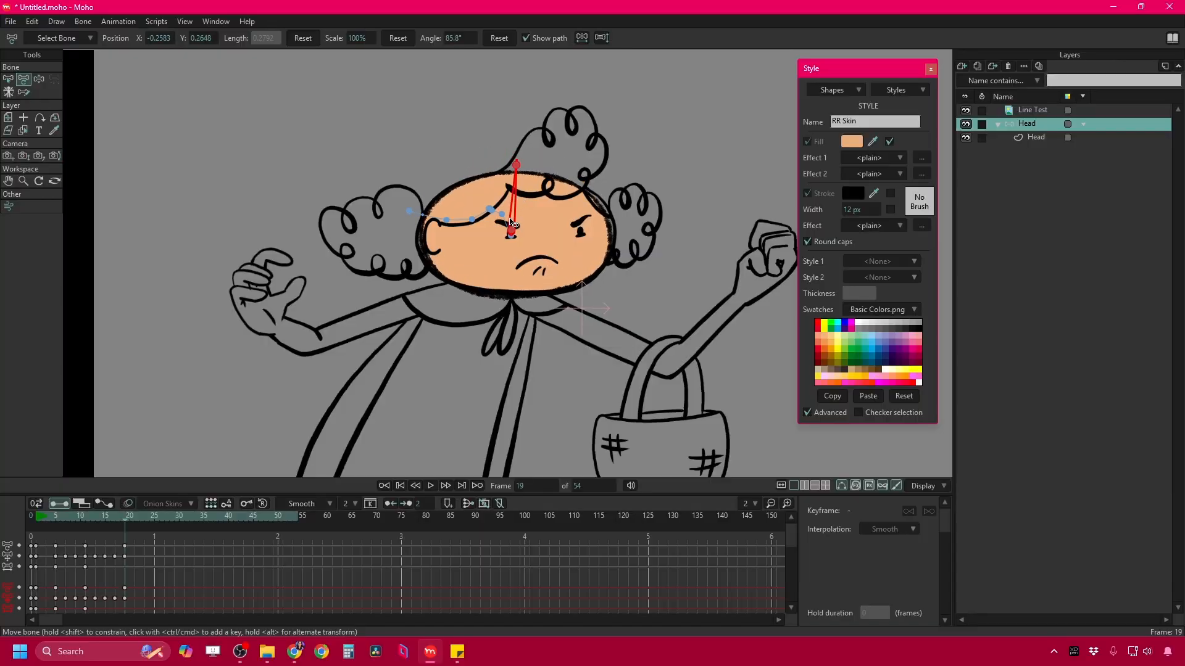
Move the head bone down with the ducking head at frames 21 and 23, rotating it to 85.3° at frame 23.
key("ctrl+Right")
key("ctrl+Right")
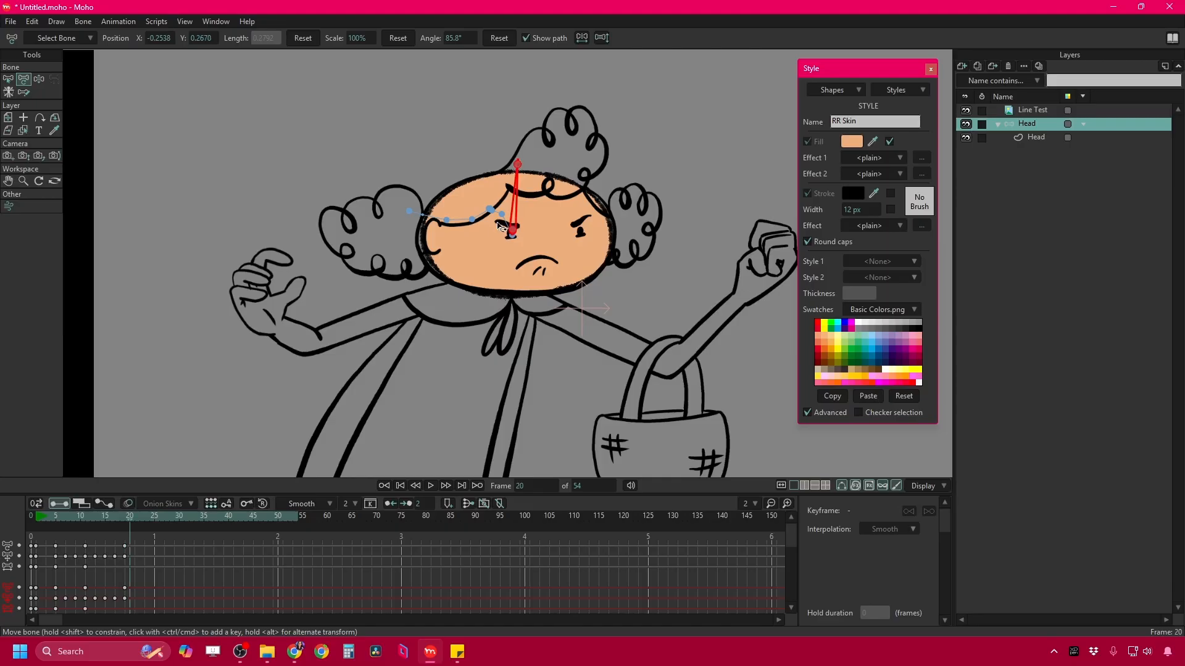
mouse_move(514, 237)
left_mouse_down()
mouse_move(542, 297)
mouse_move(557, 302)
mouse_move(556, 325)
left_mouse_up()
key("ctrl+Right")
key("ctrl+Right")
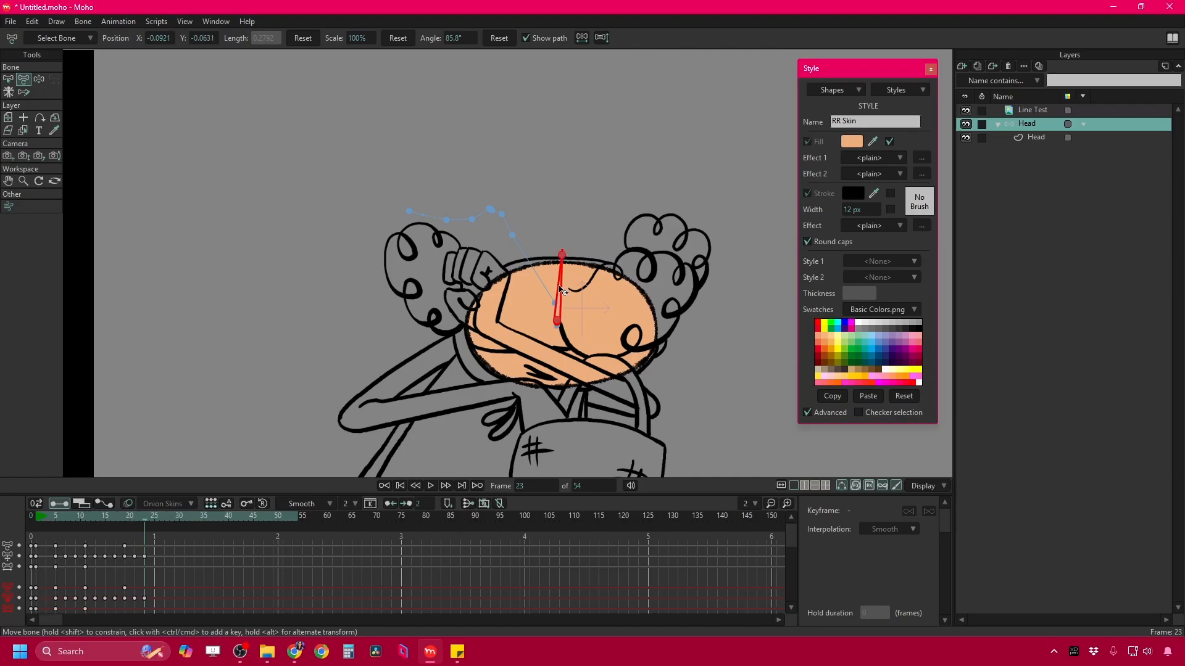
Nudge the head bone's position at frame 25, and shift it sideways to about X 0.06, Y -0.03 at frame 27.
key("ctrl+Right")
key("ctrl+Right")
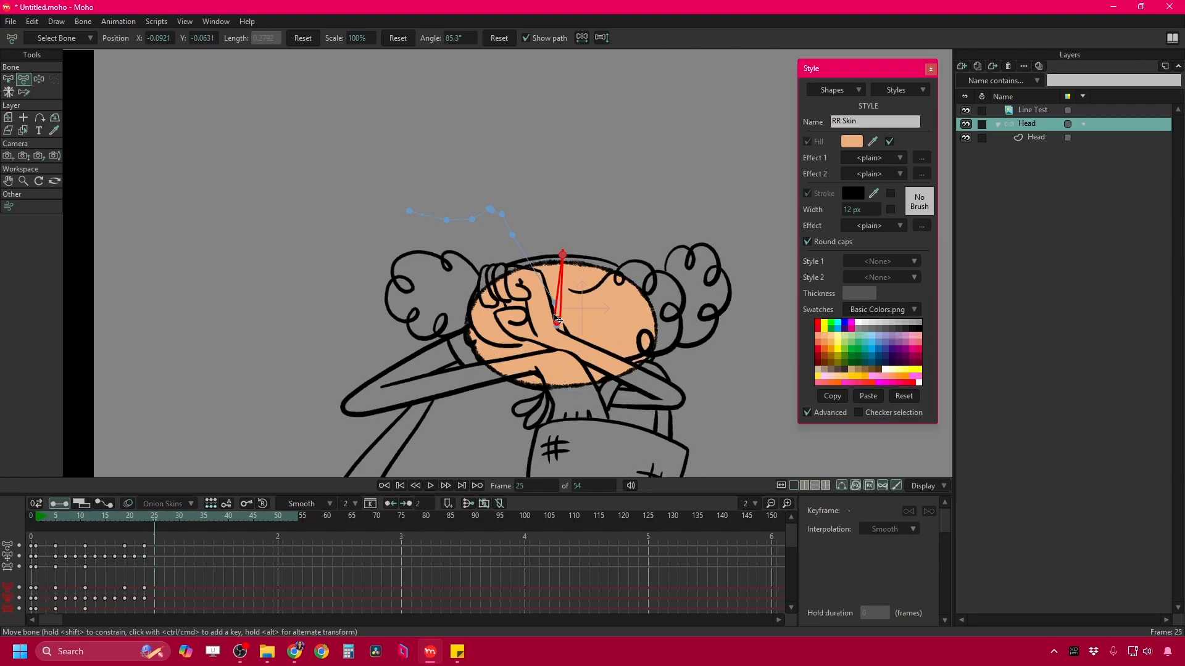
left_click_drag(557, 319, 558, 322)
key("ctrl+Right")
key("ctrl+Right")
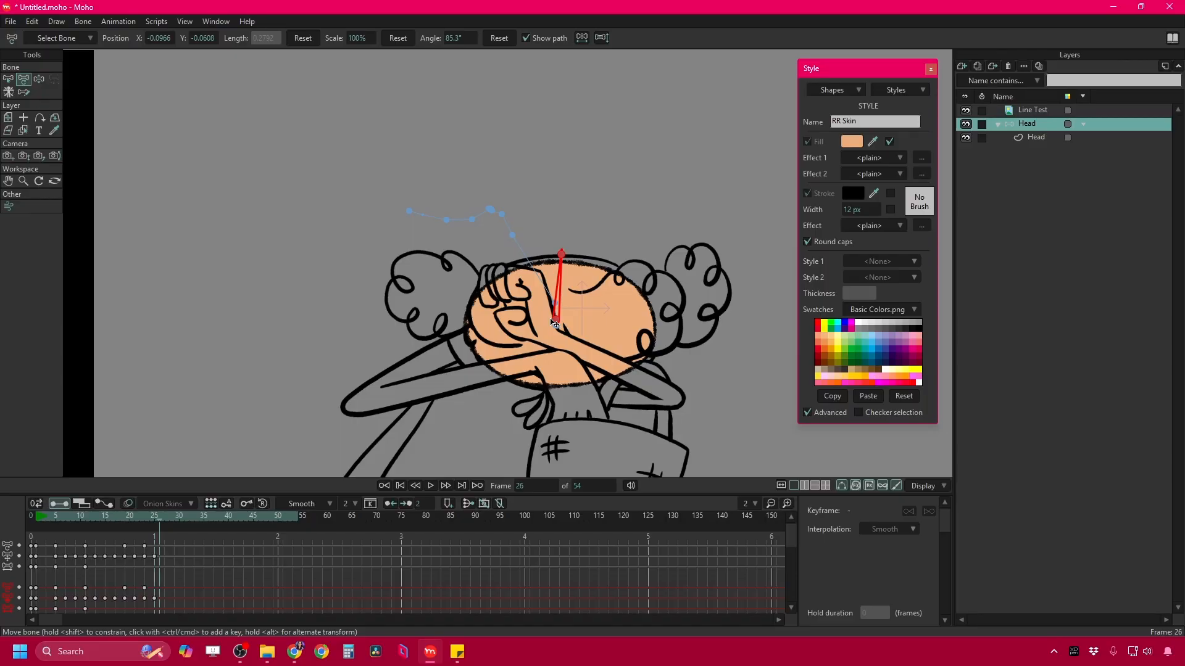
left_click_drag(558, 322, 603, 316)
At frame 29, raise the head bone to about X 0.06, Y 0.02 to follow the head behind the knife arm.
key("ctrl+Right")
key("ctrl+Right")
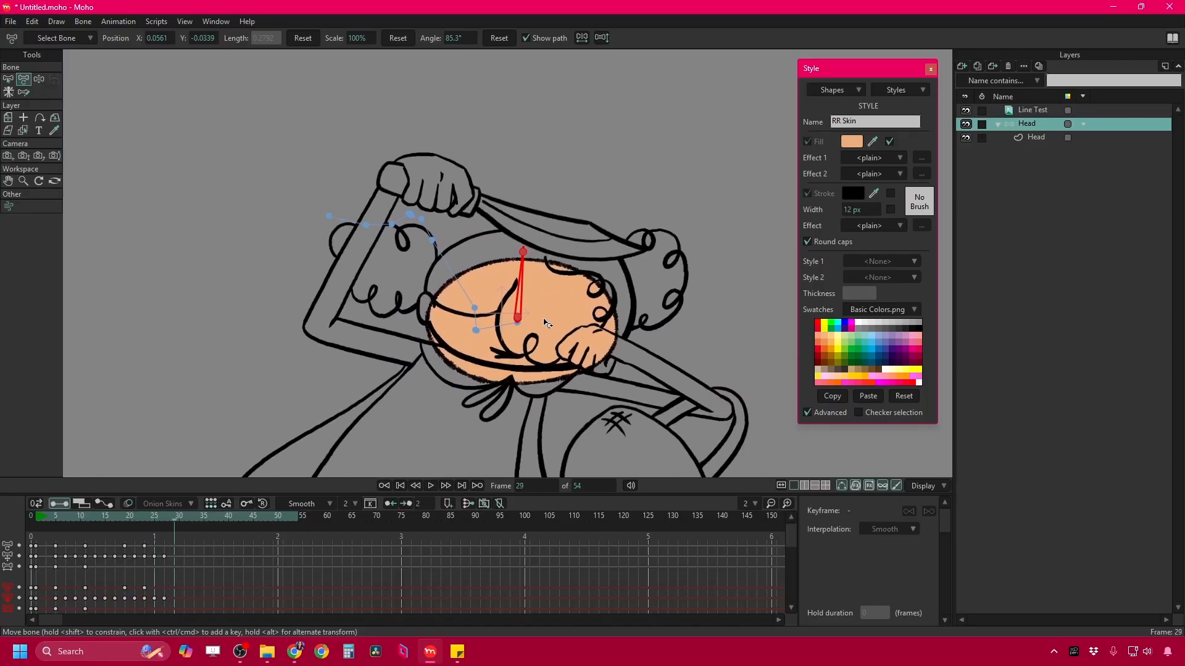
left_click_drag(521, 320, 522, 305)
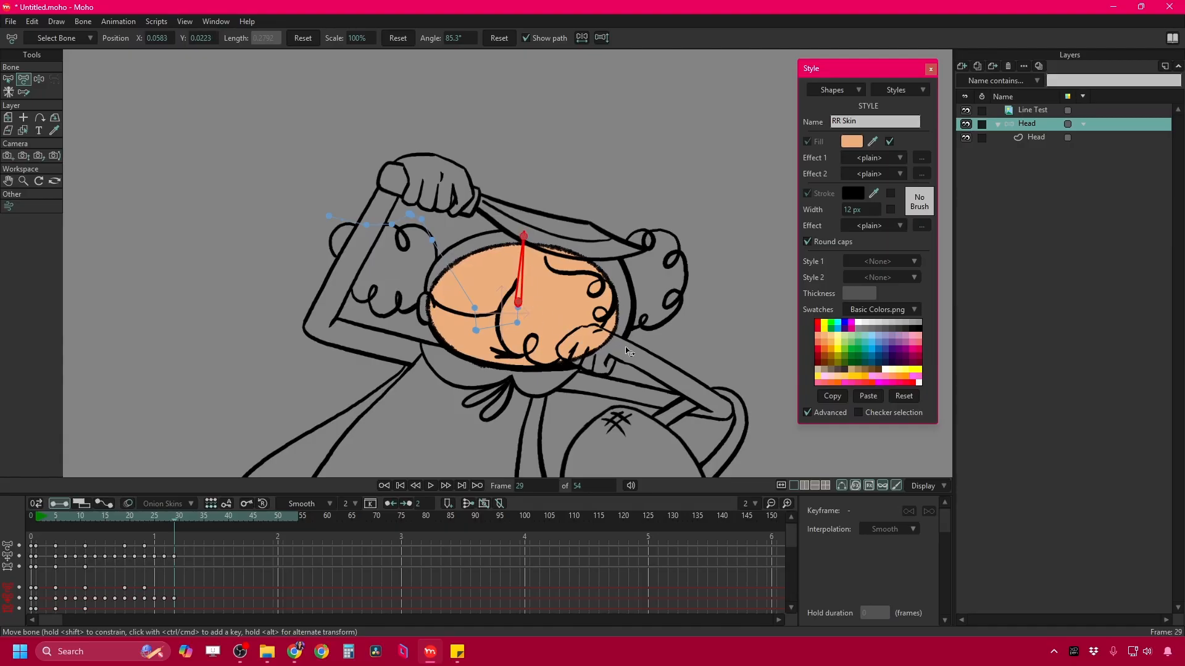
key("ctrl+Right")
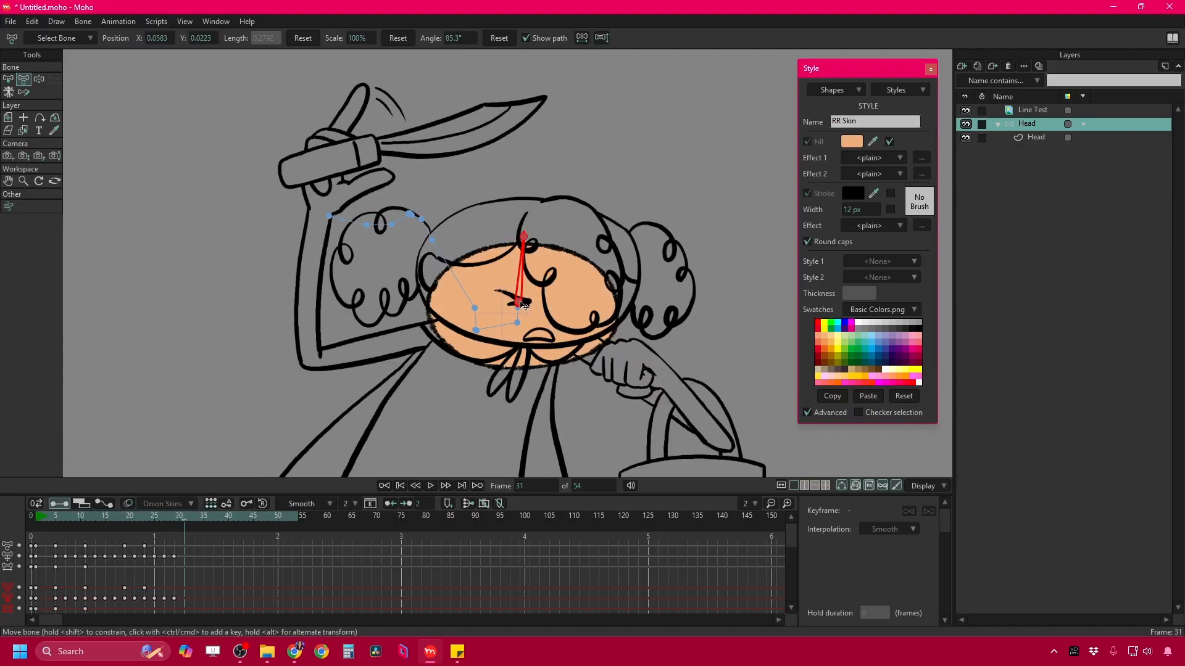
Raise the head bone to about X 0.09, Y 0.14 at frame 31, and higher with the head at frame 33.
left_click_drag(523, 305, 530, 271)
key("ctrl+Right")
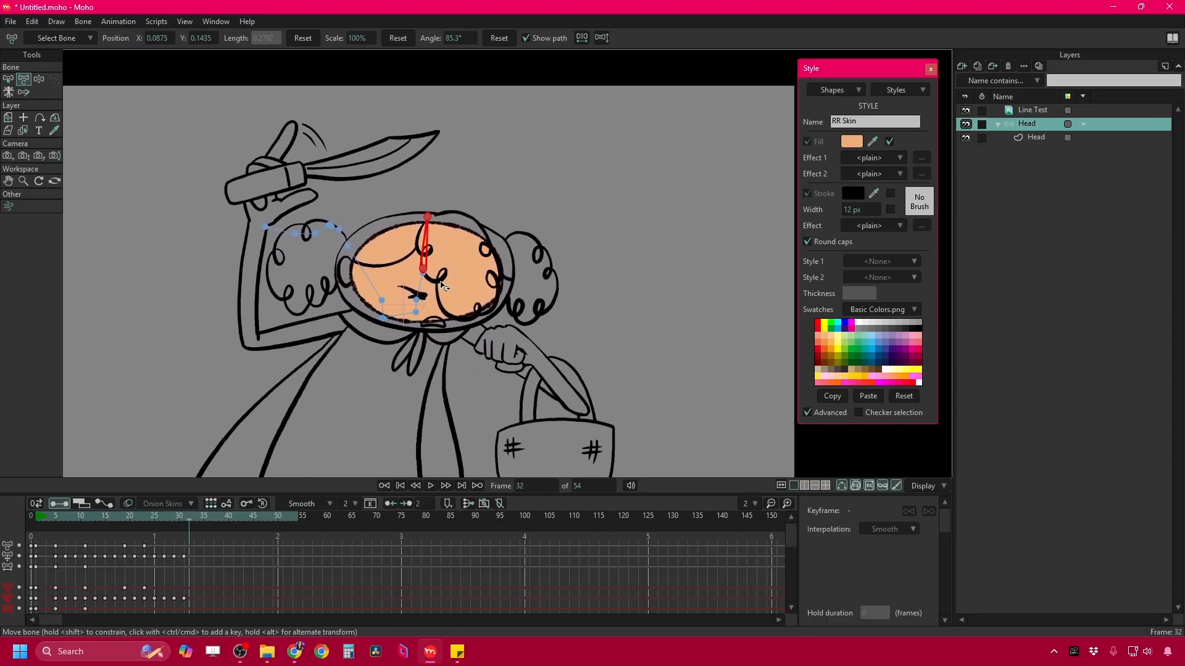
key("ctrl+Right")
mouse_move(427, 272)
left_mouse_down()
mouse_move(435, 229)
mouse_move(442, 236)
left_mouse_up()
Keep the head bone following the head up to frame 37, placing it at about X 0.15, Y 0.31 there.
key("ctrl+Right")
key("ctrl+Right")
key("ctrl+Right")
key("ctrl+Right")
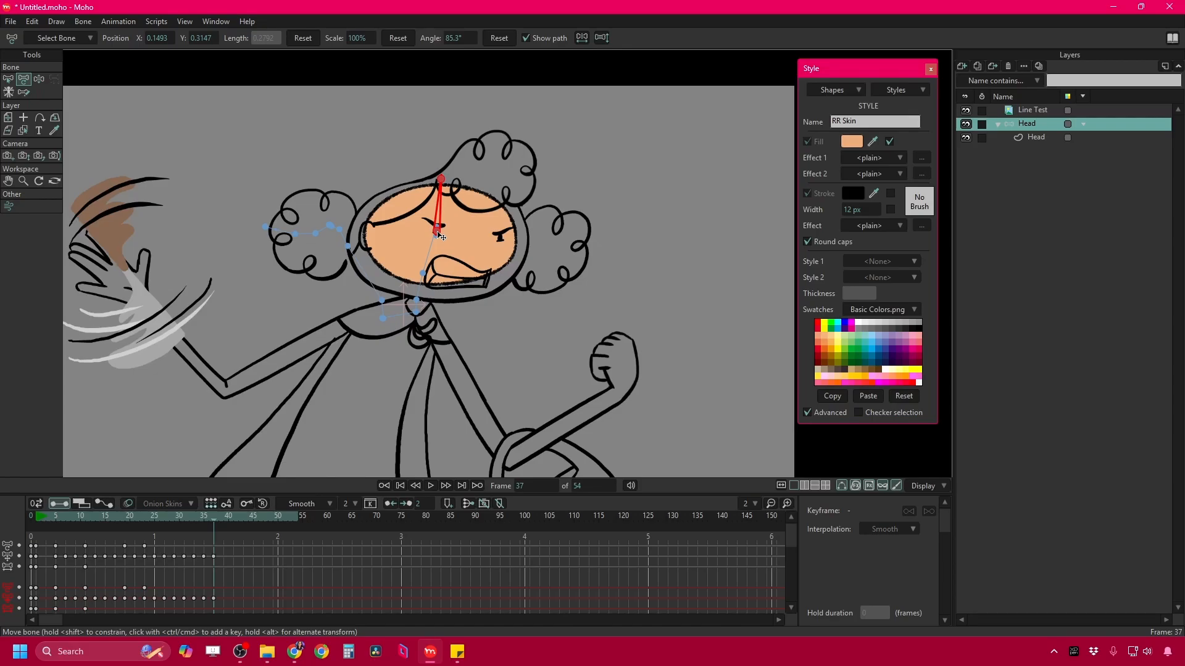
left_click_drag(441, 236, 441, 235)
Shift the head bone slightly sideways to about X 0.16, Y 0.31 at frame 47.
key("ctrl+Right")
key("ctrl+Right")
key("ctrl+Right")
key("ctrl+Right")
key("ctrl+Right")
key("ctrl+Right")
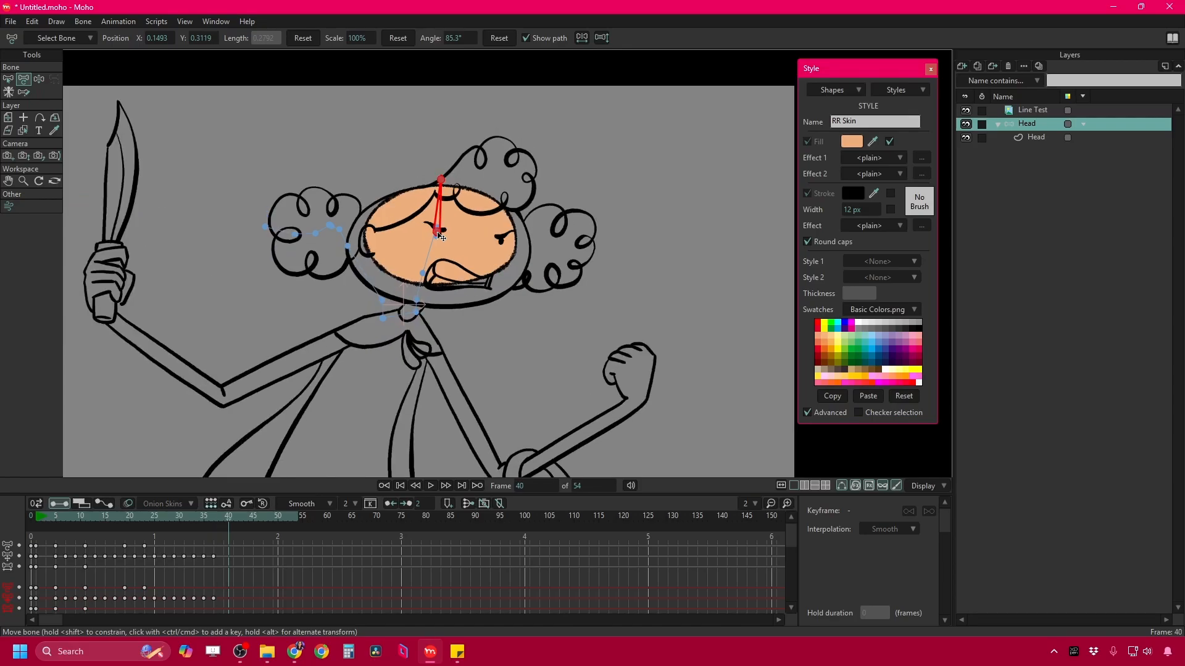
key("ctrl+Right")
key("ctrl+Right")
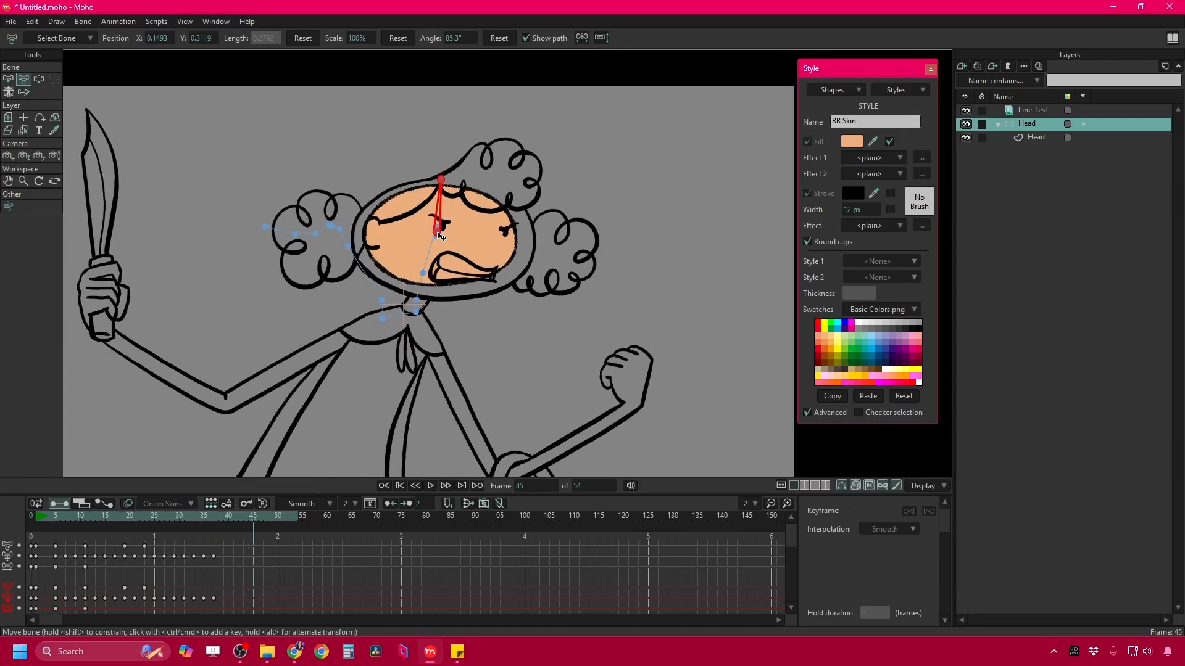
key("ctrl+Right")
key("ctrl+Right")
left_click_drag(442, 237, 445, 238)
Key the head bone's held pose on all its channels and place that keyframe column at frame 47.
key("ctrl+Right")
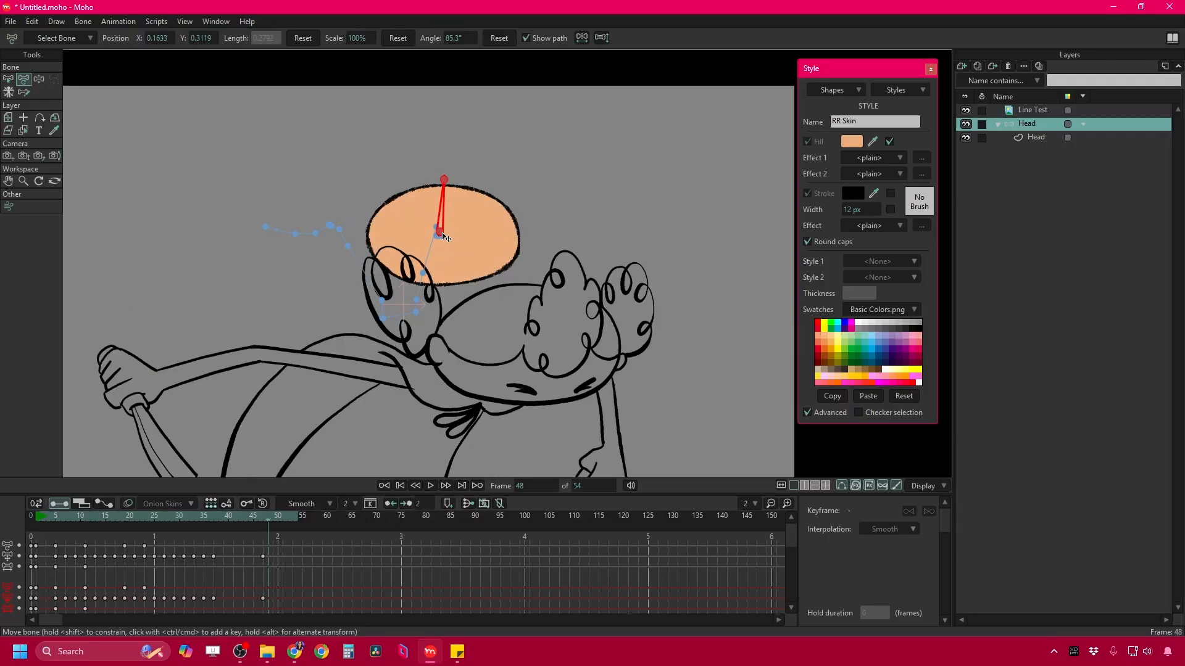
key("ctrl+Left")
key("ctrl+Left")
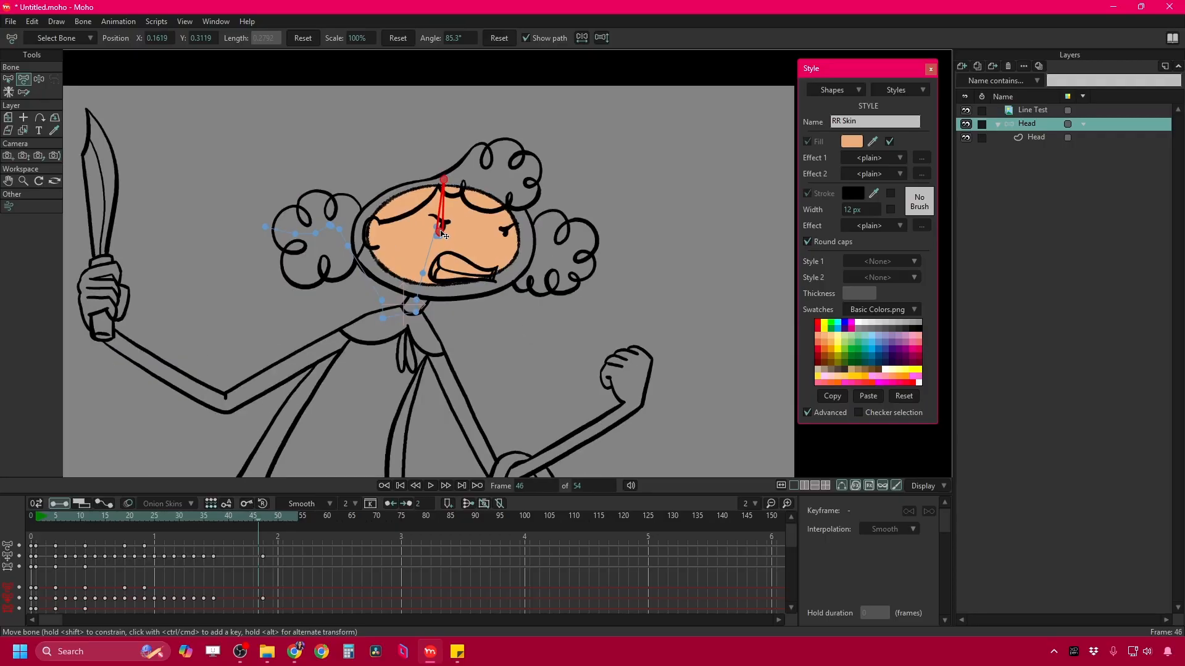
key("ctrl+Right")
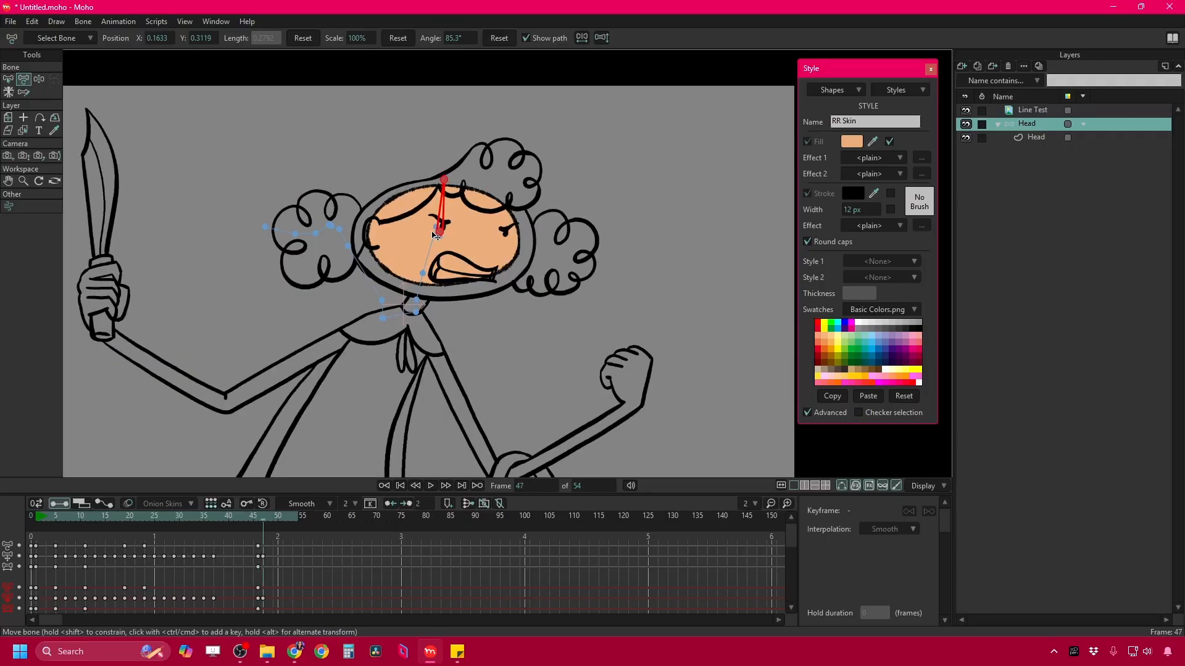
left_click_drag(254, 540, 255, 570)
key("ctrl+Right")
key("ctrl+Right")
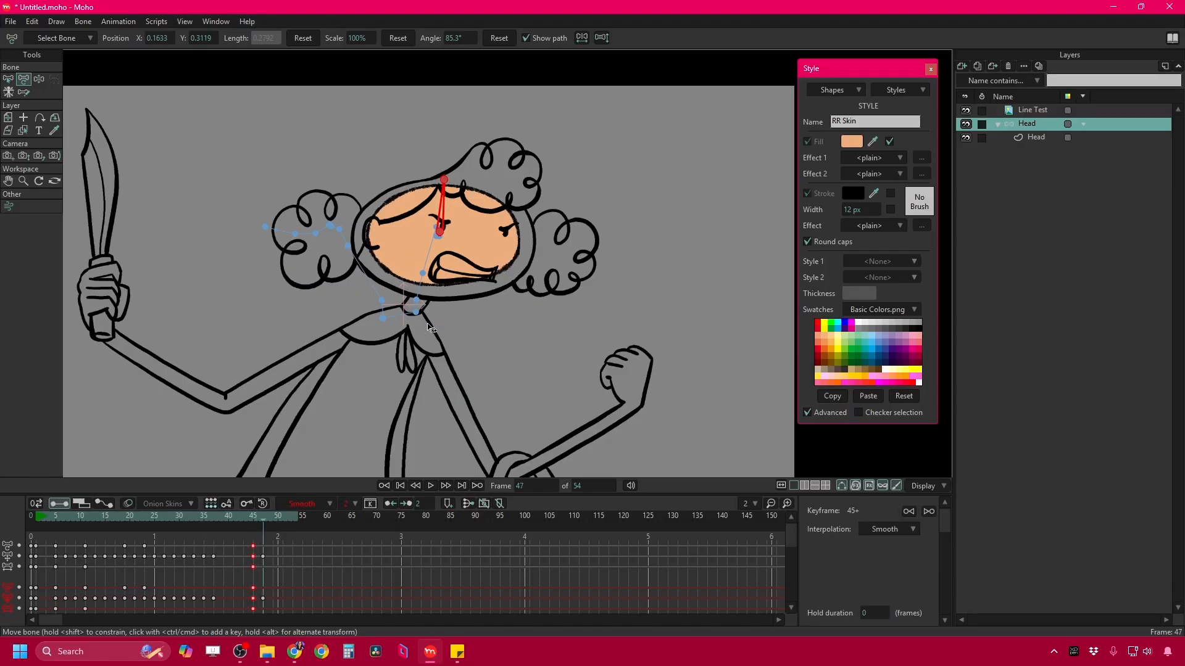
left_click_drag(253, 556, 263, 556)
Lower the head bone to about X 0.56, Y -0.22 at frame 48, and move it off-canvas to about X 2.76, Y 0.69 at frame 51.
key("ctrl+Right")
key("ctrl+Left")
key("ctrl+Right")
left_click_drag(440, 234, 446, 308)
key("ctrl+Right")
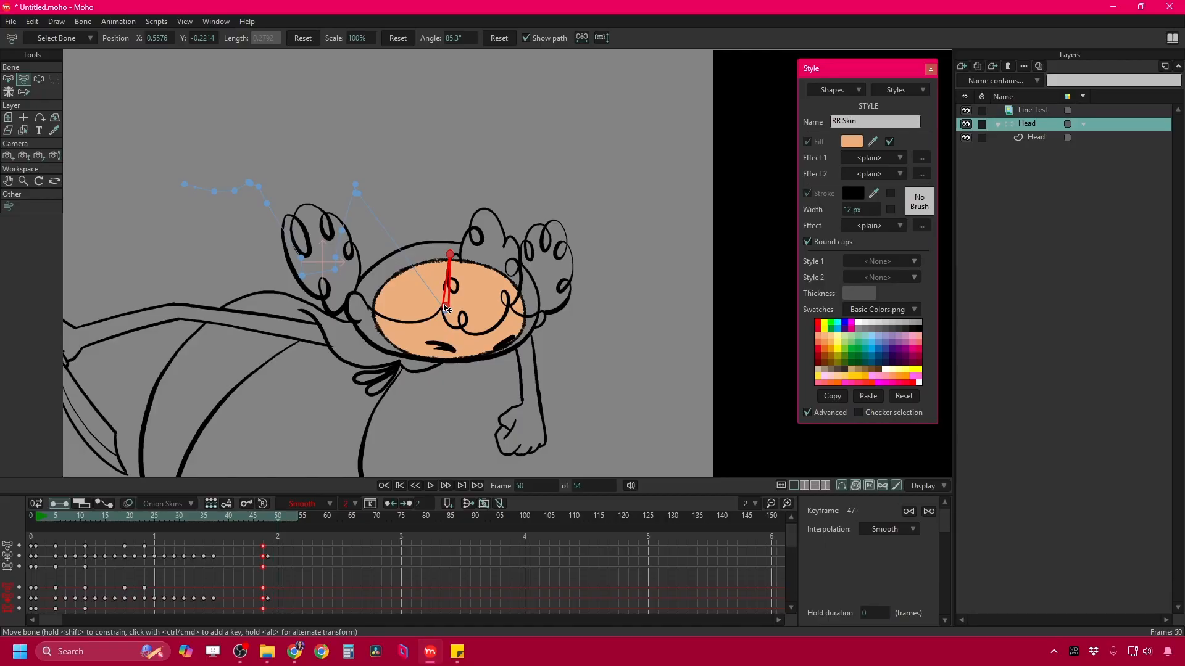
key("ctrl+Right")
left_click_drag(446, 308, 893, 135)
Play back the head animation and examine how the head fits the line test between frames 39 and 31.
scroll(467, 241, "down", 5)
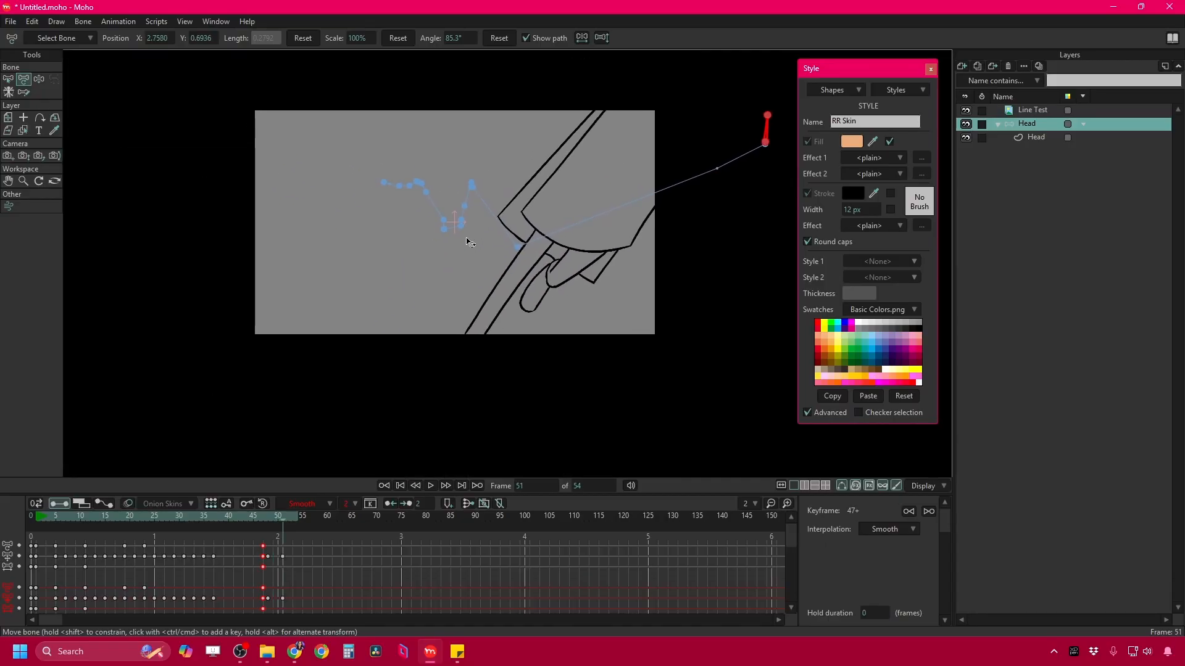
key("space")
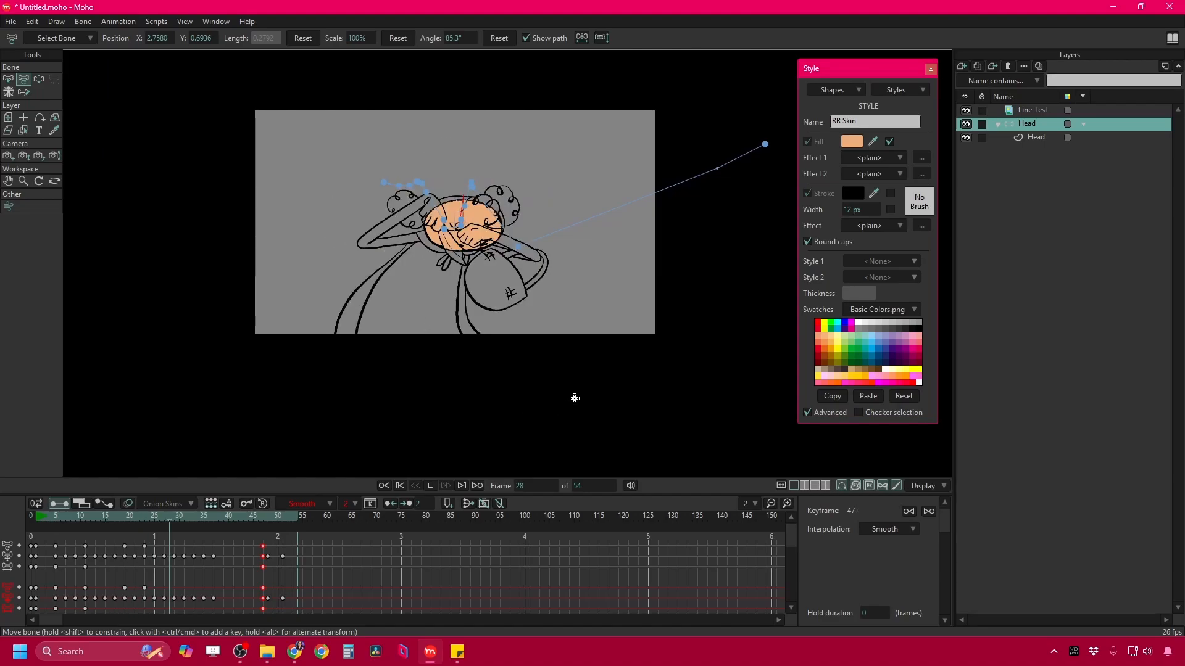
scroll(511, 220, "up", 3)
left_click_drag(511, 219, 490, 359)
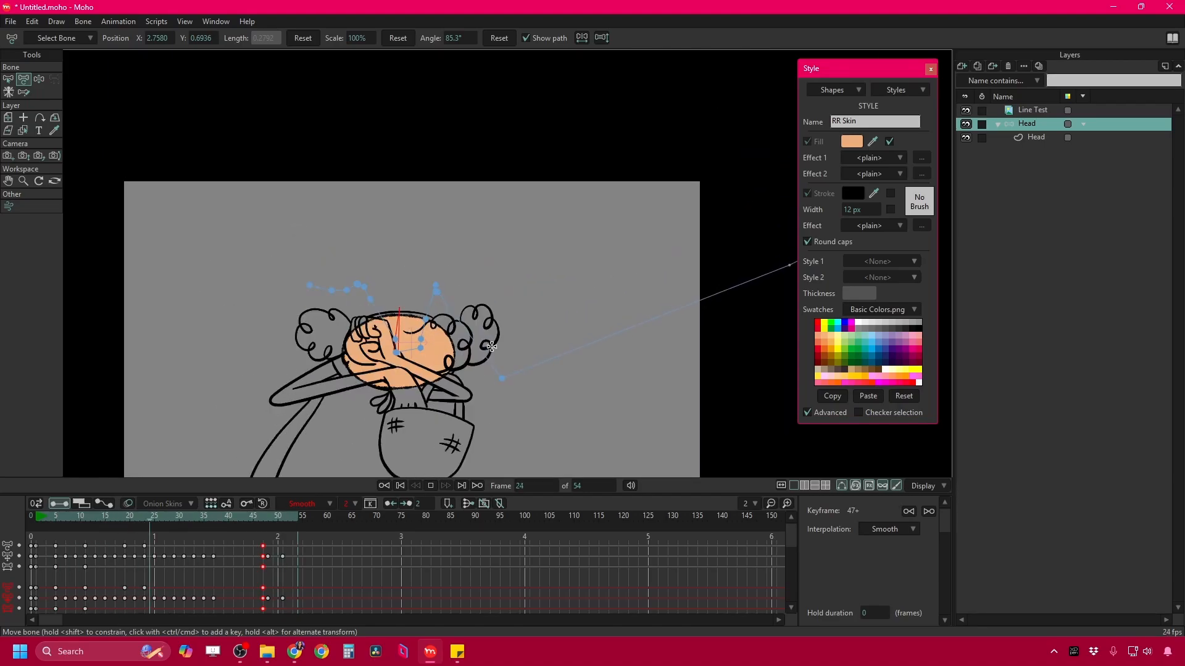
left_click(223, 516)
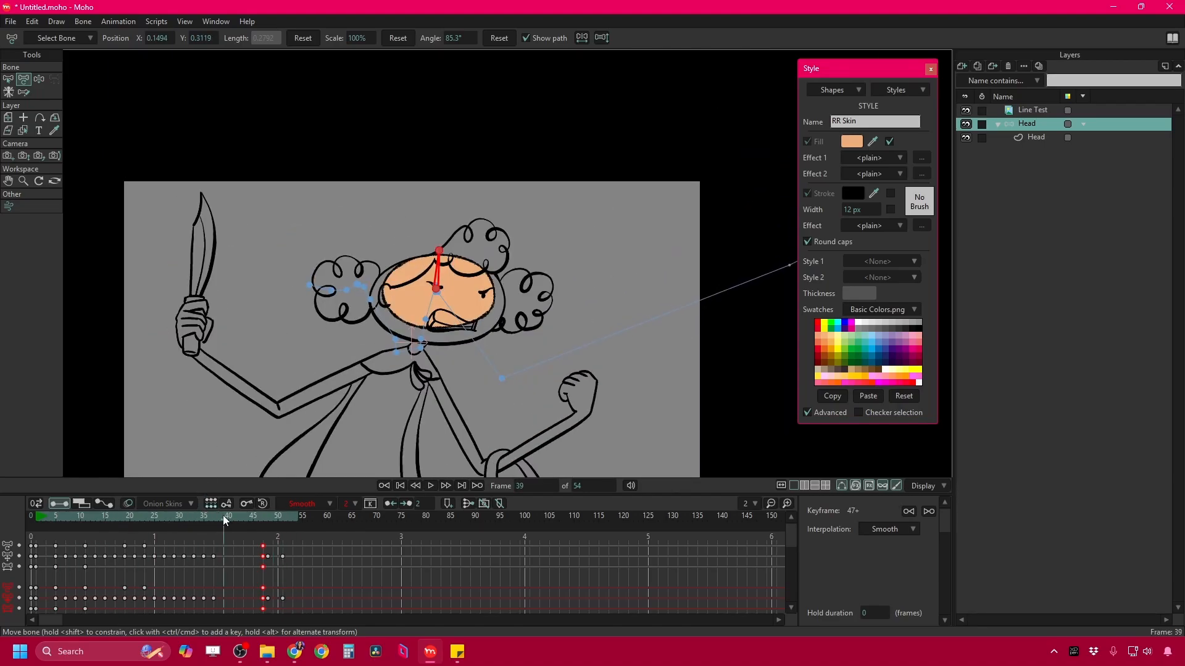
left_click_drag(220, 517, 185, 523)
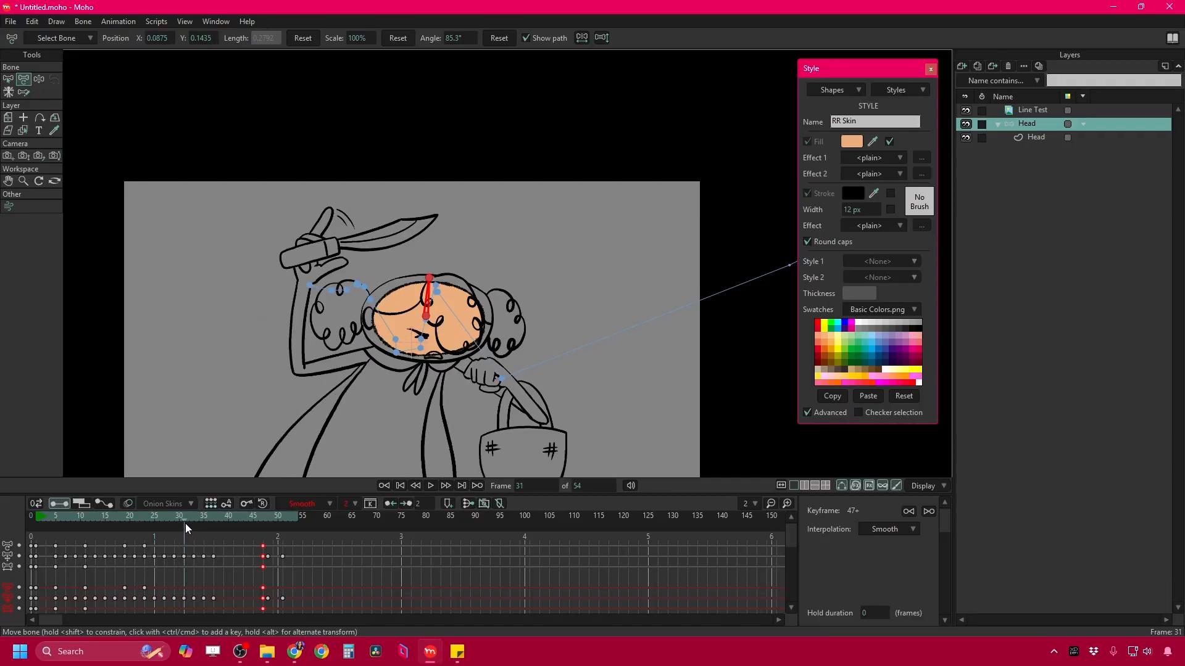
Select the Head vector layer inside the bone group and freeze its point pose with keyframes at frame 29.
scroll(439, 345, "up", 2)
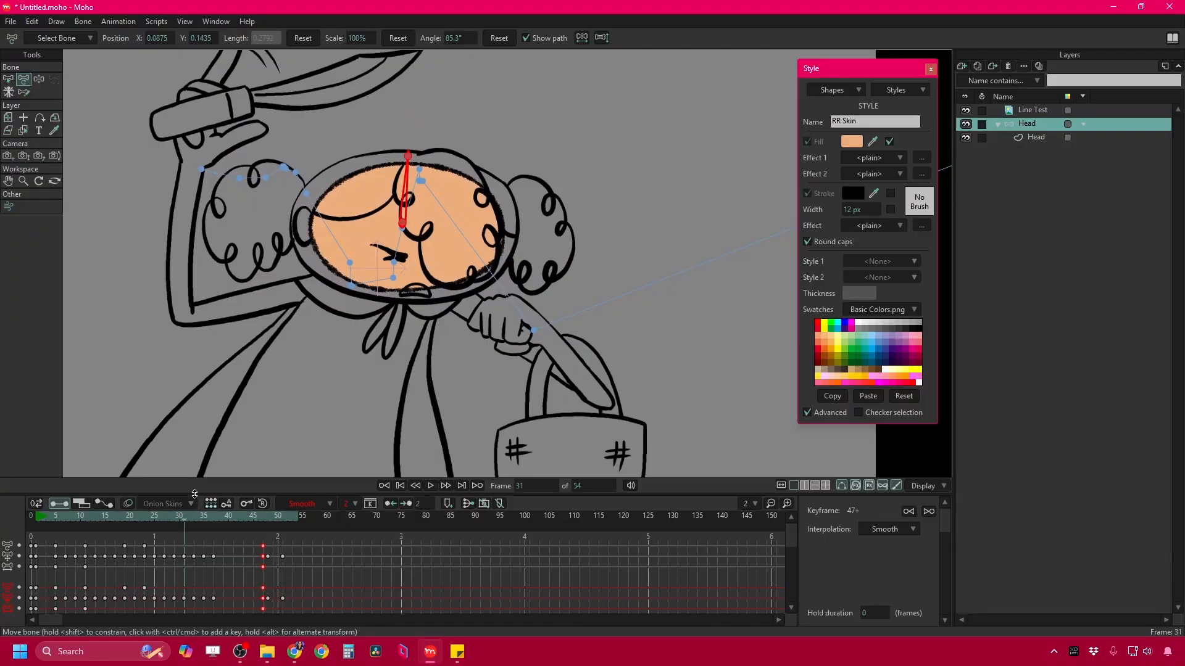
left_click_drag(194, 492, 195, 446)
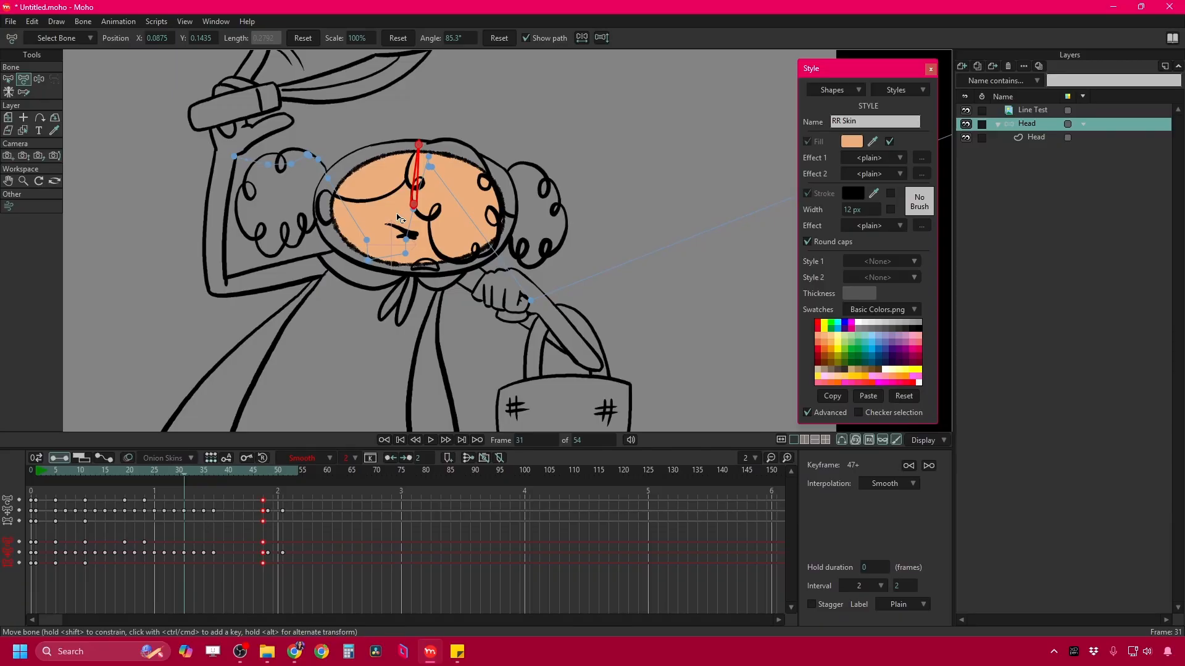
left_click(1036, 139)
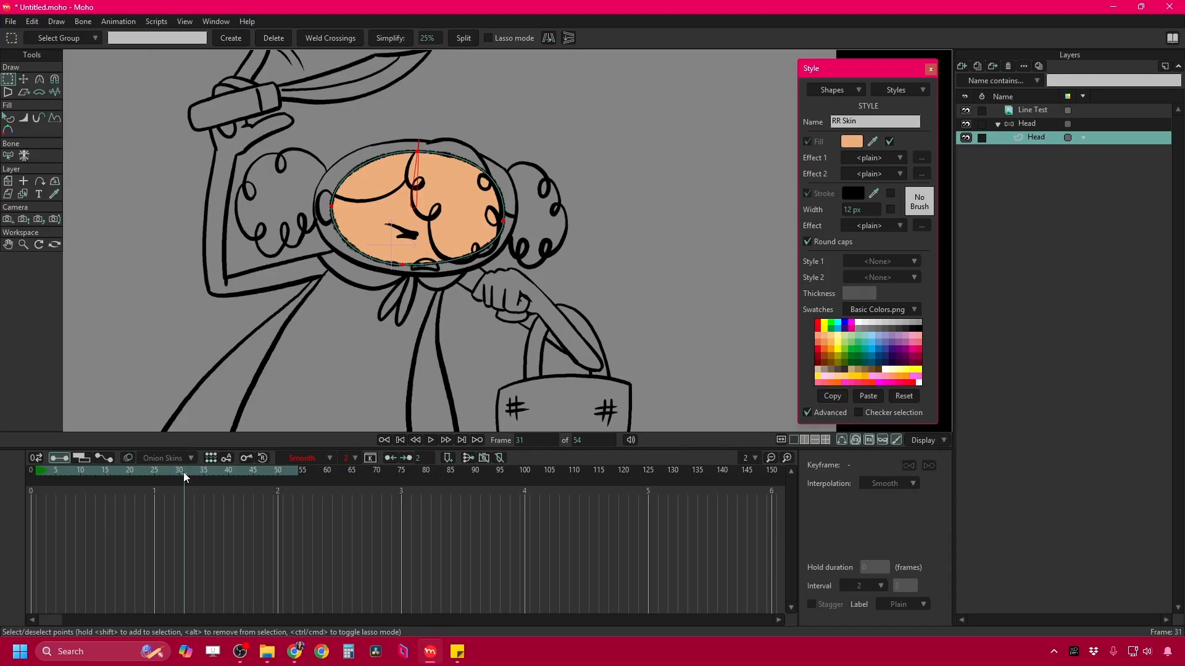
left_click_drag(183, 472, 173, 474)
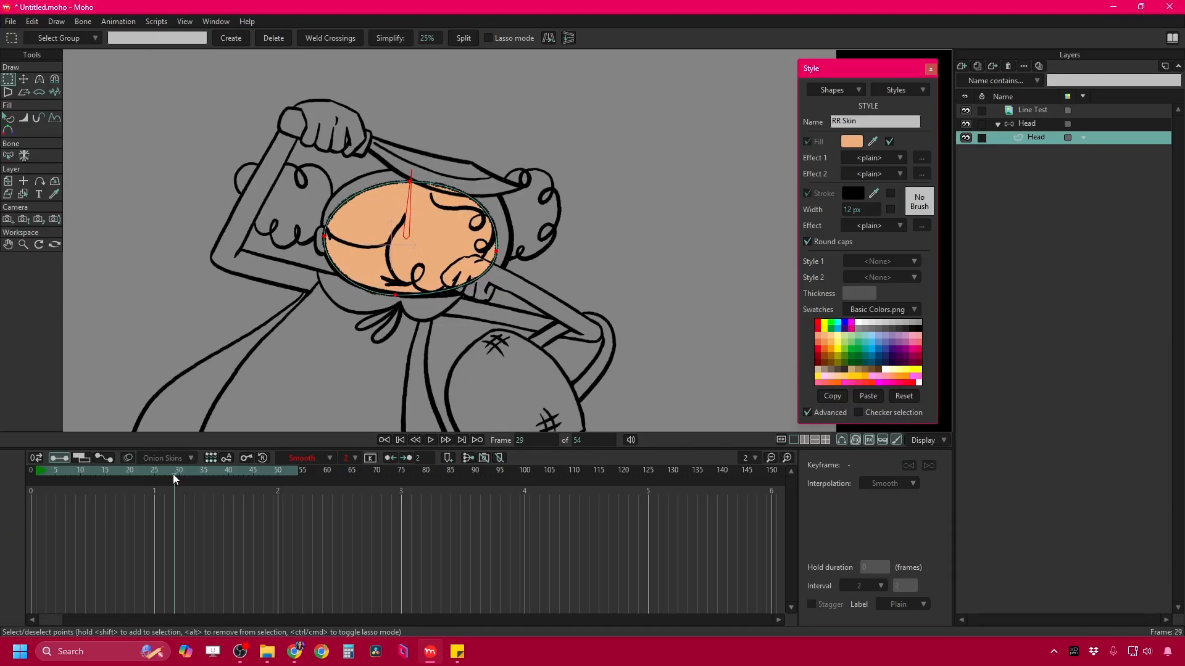
key("ctrl+f")
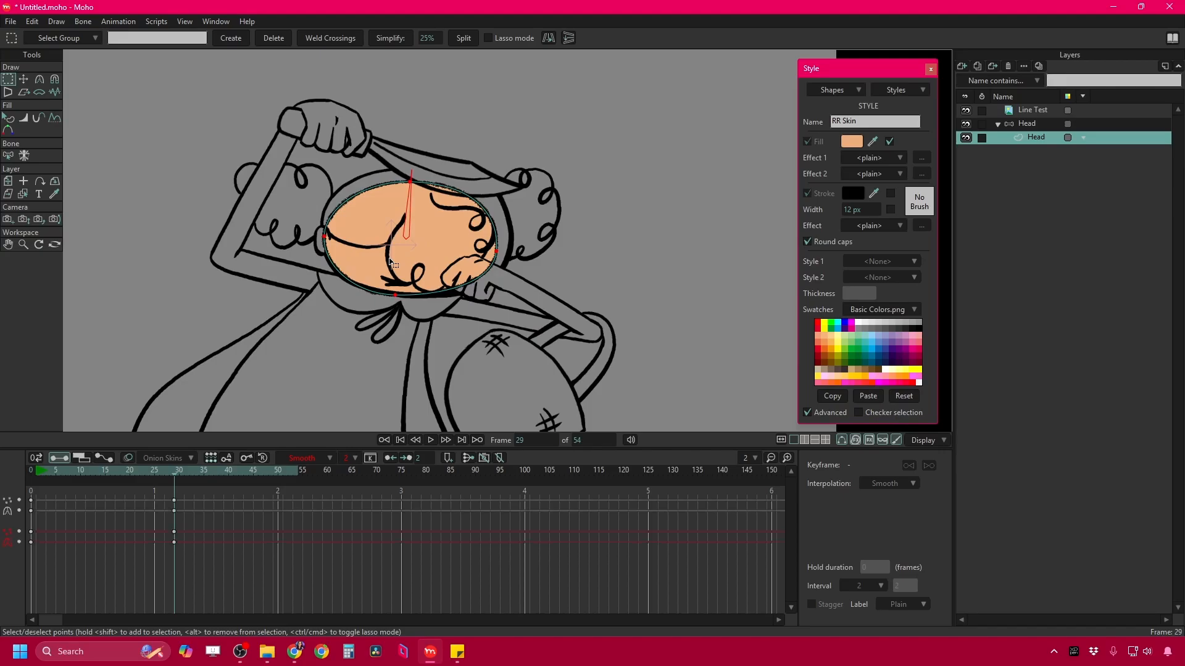
Scale up the head shape at frame 31 by its opposite corners to fill the sketched head outline.
key("Right")
key("Right")
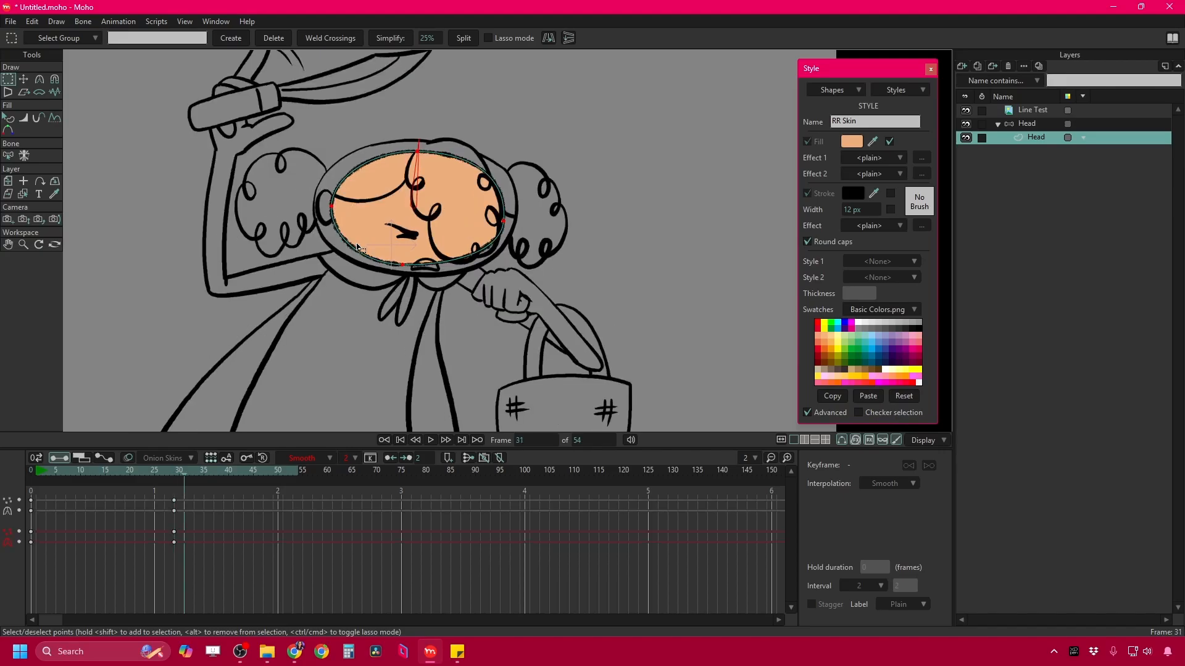
left_click(23, 79)
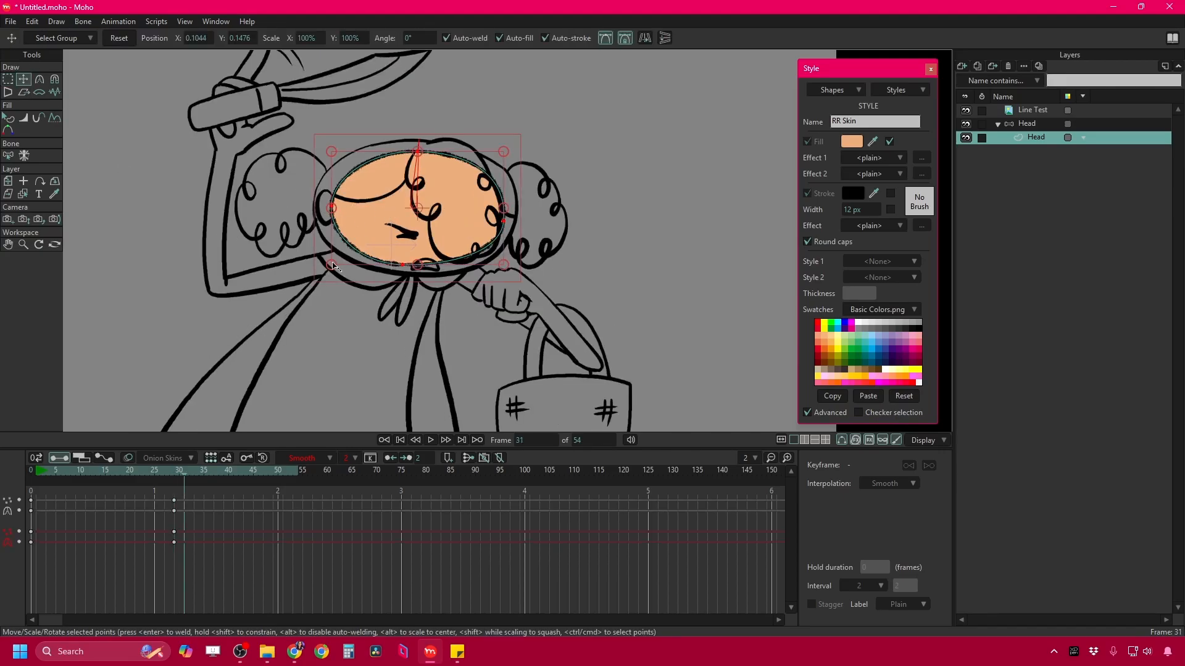
left_click_drag(333, 266, 321, 273)
left_click_drag(506, 151, 514, 144)
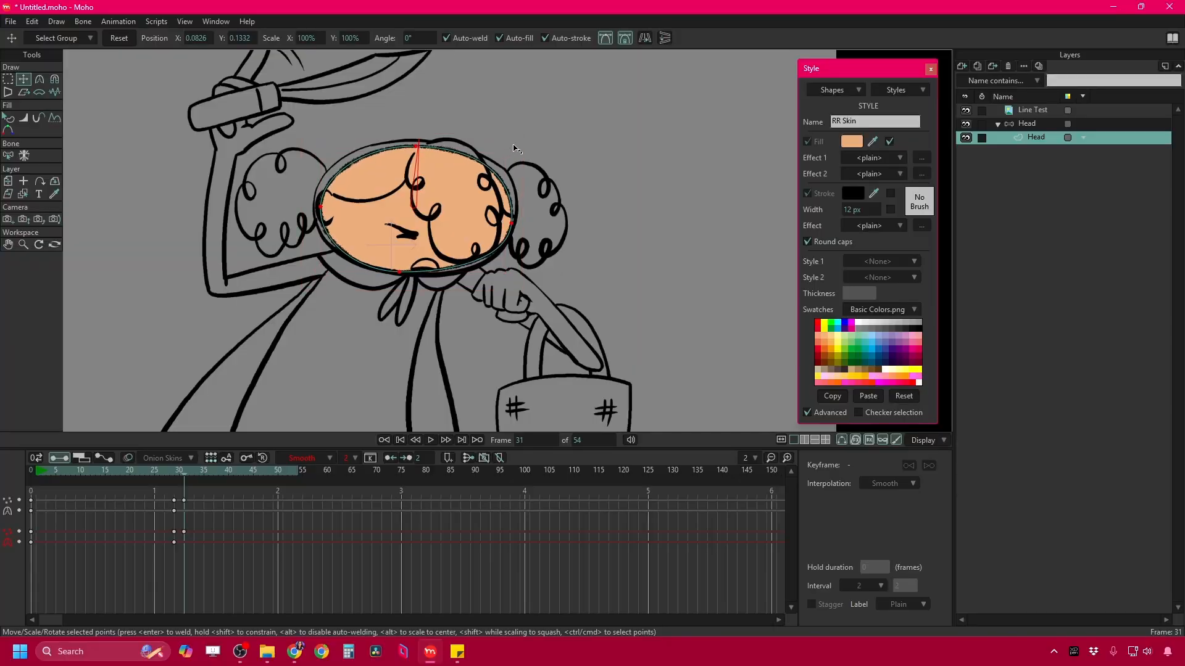
Refine the head shape's side points and curve handle at frame 31 to match the sketched face edge.
left_click_drag(514, 272, 516, 274)
left_click_drag(527, 197, 501, 278)
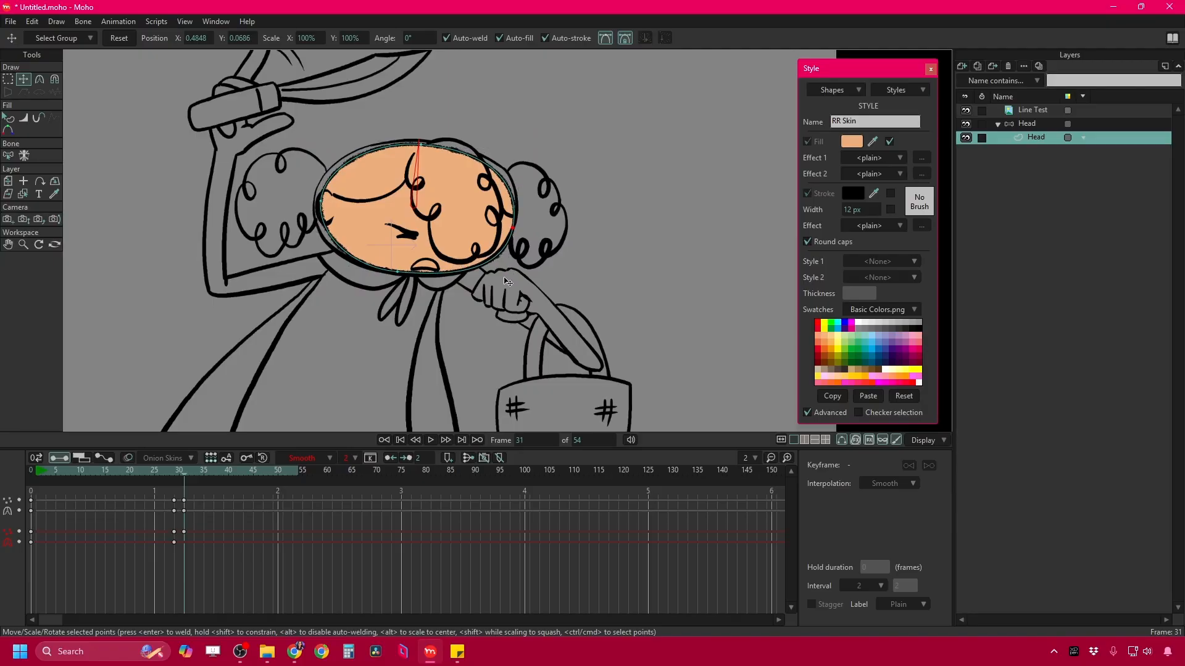
left_click(322, 208)
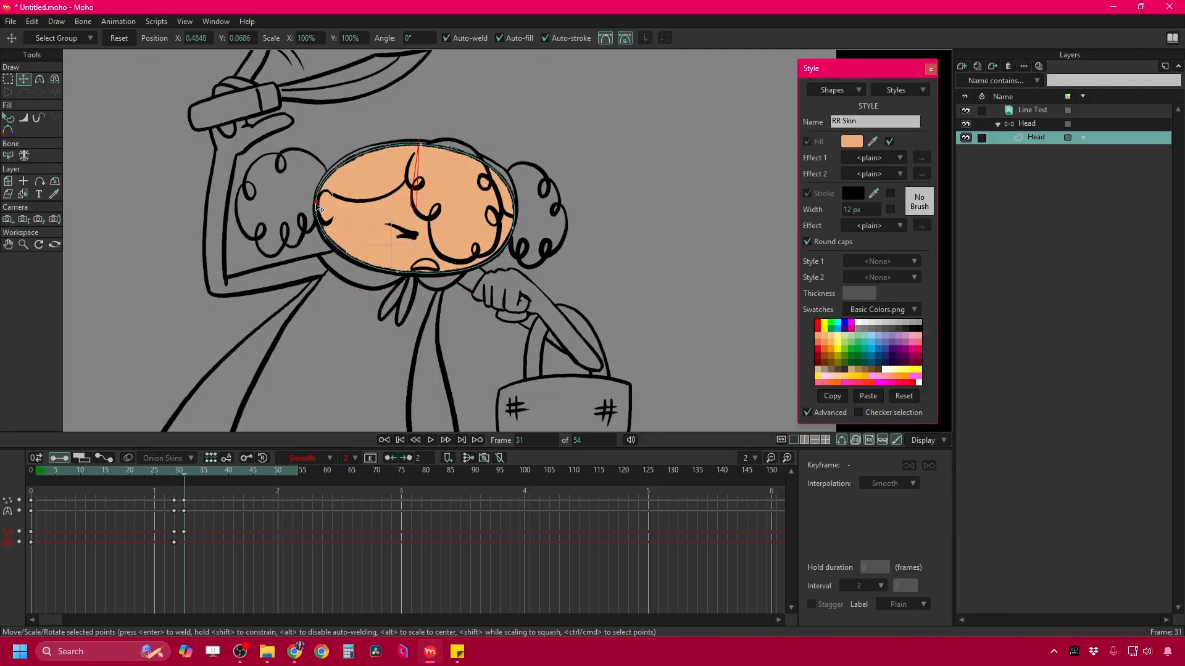
left_click_drag(313, 235, 315, 243)
Move the whole head shape down at frame 39 to sit over the sketched face.
key("ctrl+Right")
key("ctrl+Right")
key("ctrl+Right")
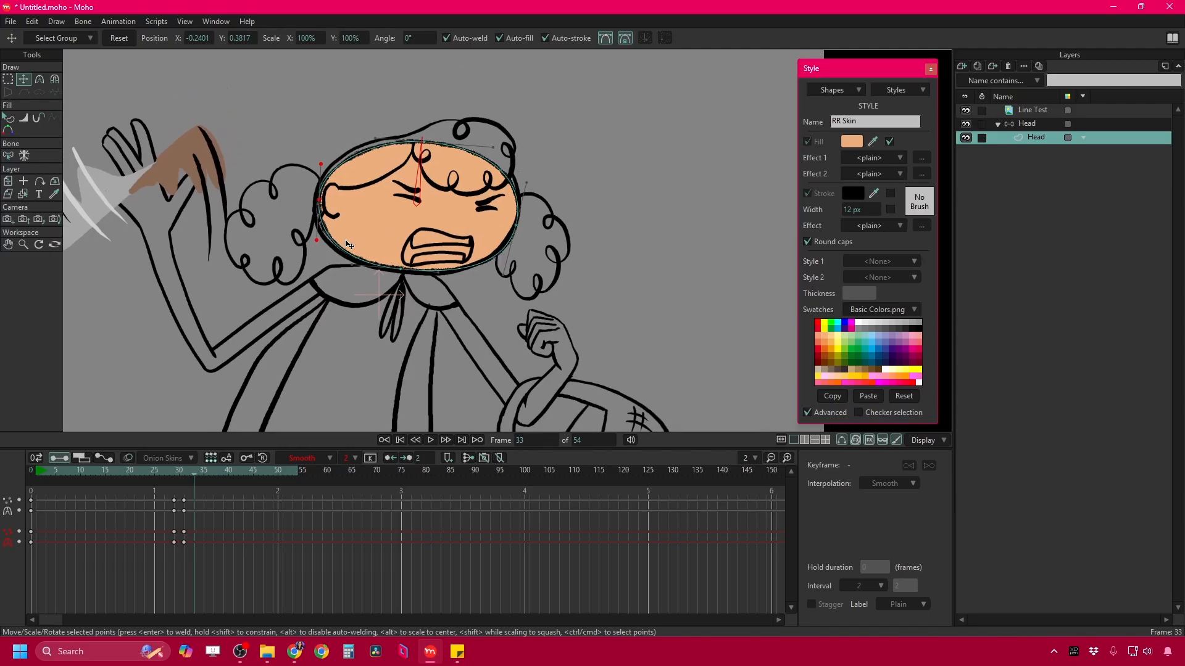
key("ctrl+Right")
key("ctrl+Right")
key("ctrl+Right")
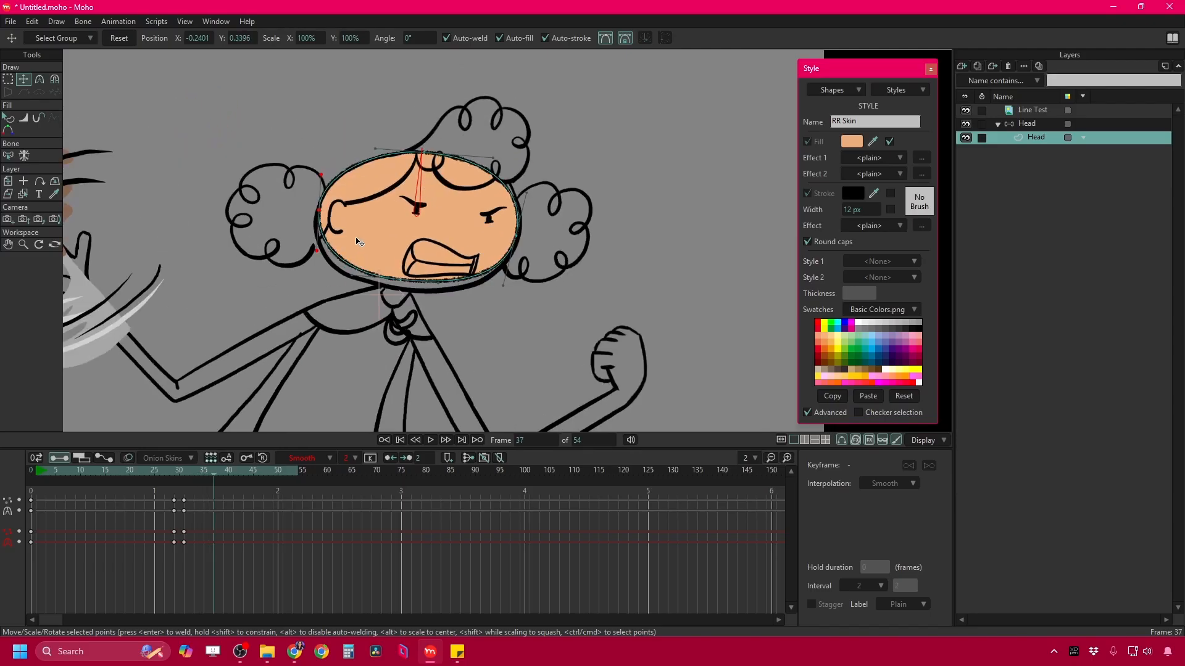
key("ctrl+Right")
key("ctrl+Right")
left_click(445, 198)
left_click_drag(445, 197, 443, 209)
Adjust the head shape's side and top points at frame 39 to fit the wider sketched outline.
left_click_drag(516, 231, 522, 231)
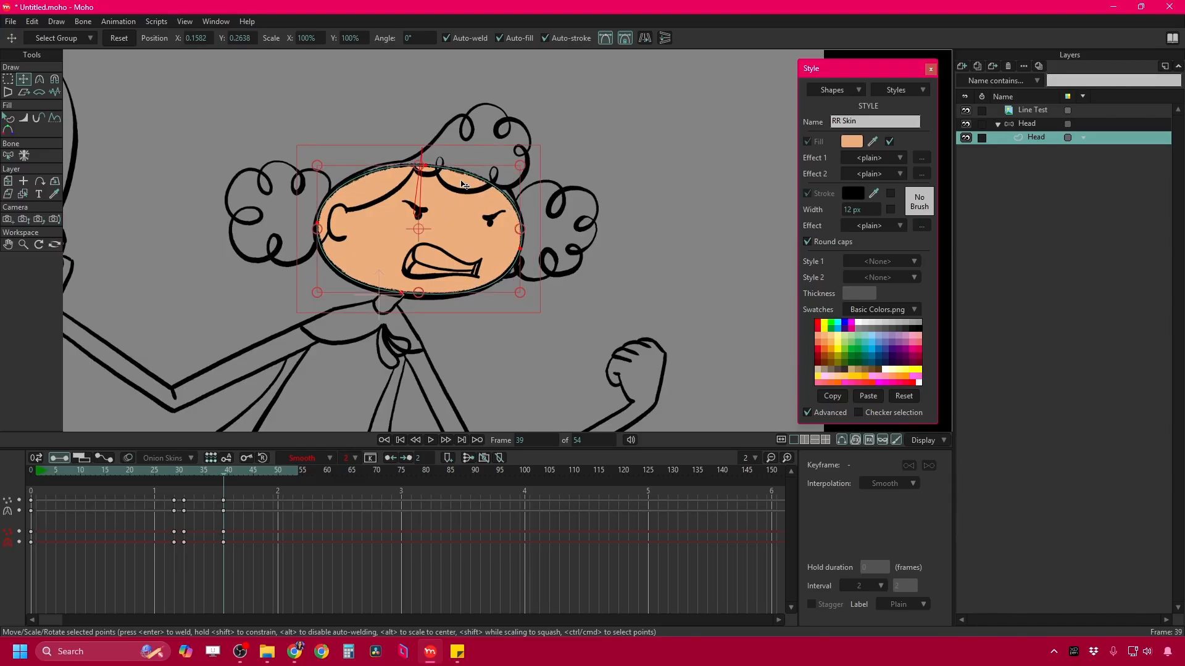
left_click_drag(423, 169, 438, 166)
left_click(317, 223)
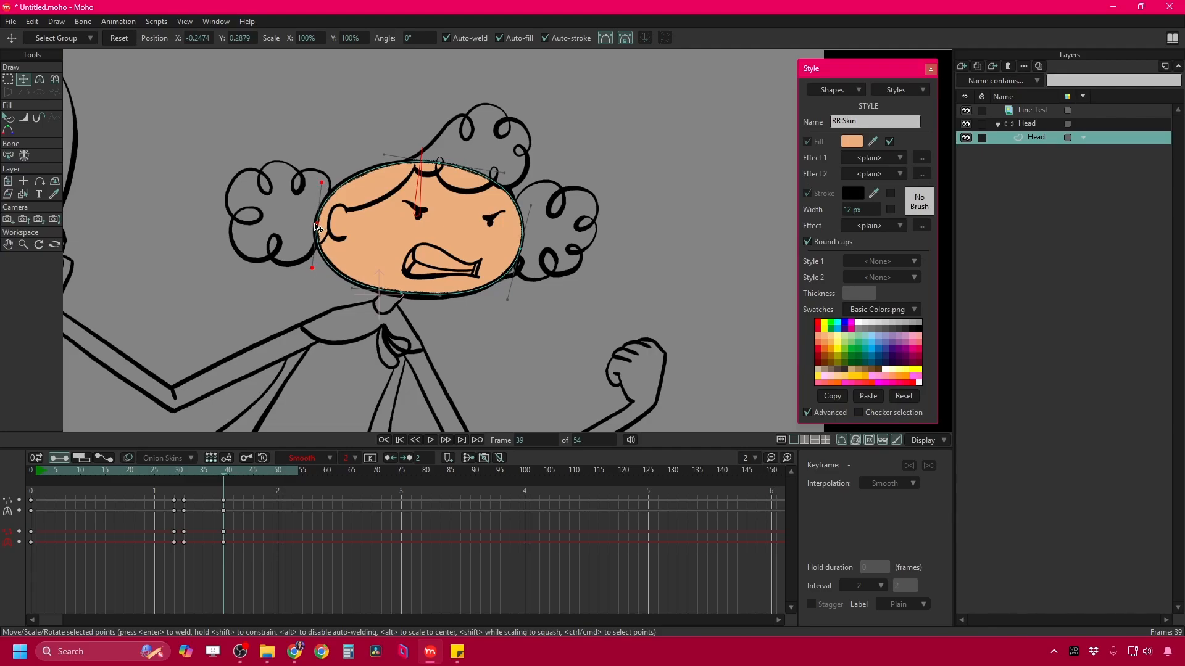
Copy the head shape's keyframes from frame 31 to frame 37, and pull its chin and left-cheek points outward to fit the sketch.
key("ctrl+Left")
key("ctrl+Left")
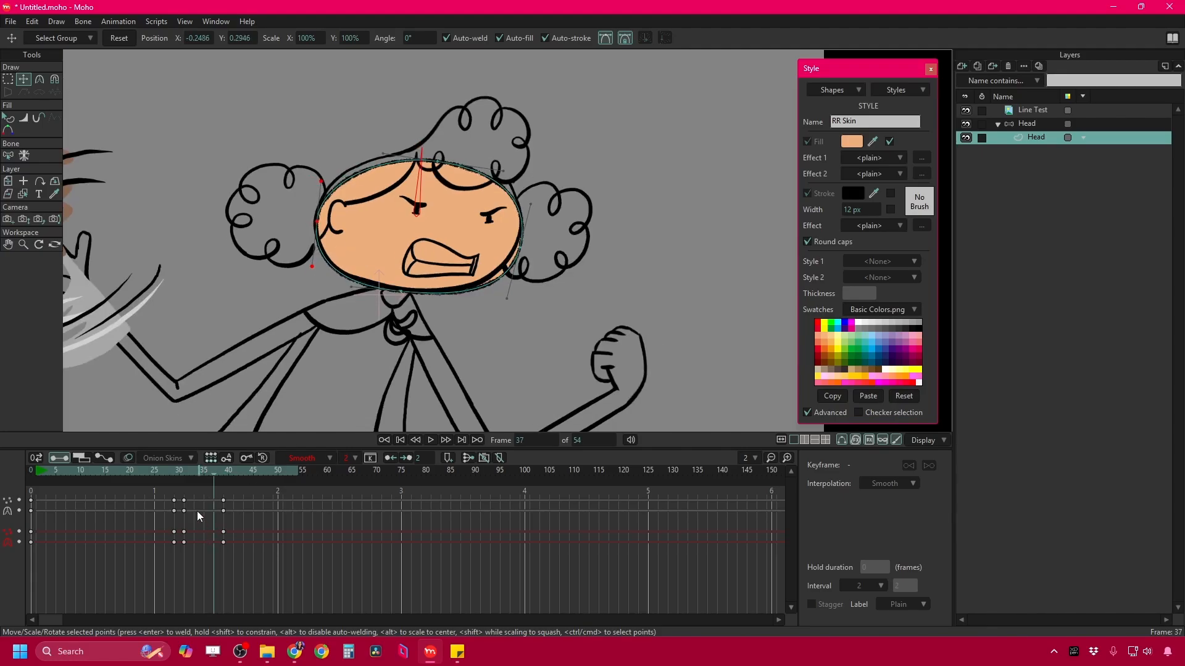
left_click_drag(199, 496, 172, 564)
left_click_drag(192, 497, 182, 523)
key("ctrl+c")
key("ctrl+v")
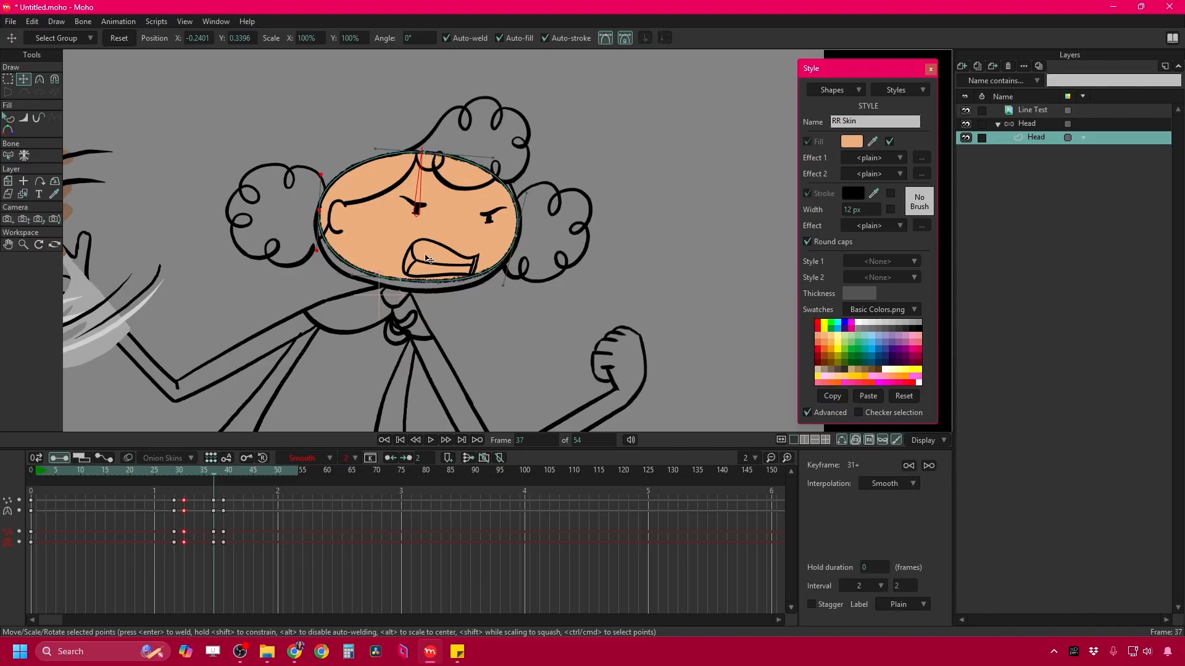
left_click_drag(402, 284, 400, 290)
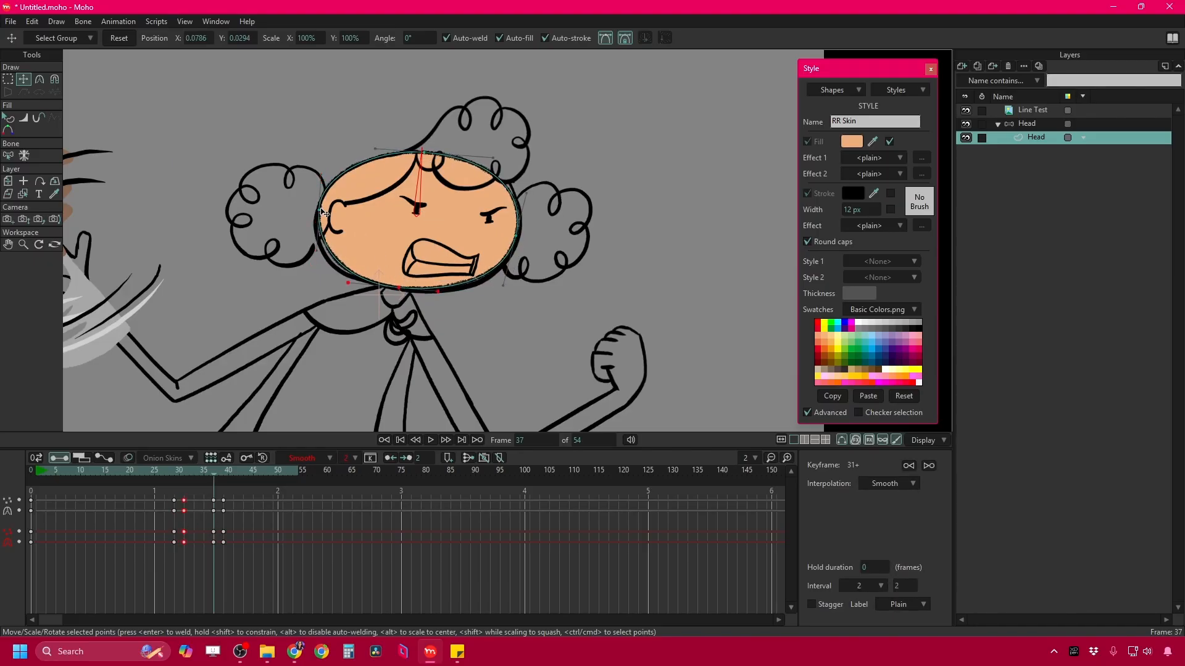
left_click_drag(320, 211, 318, 218)
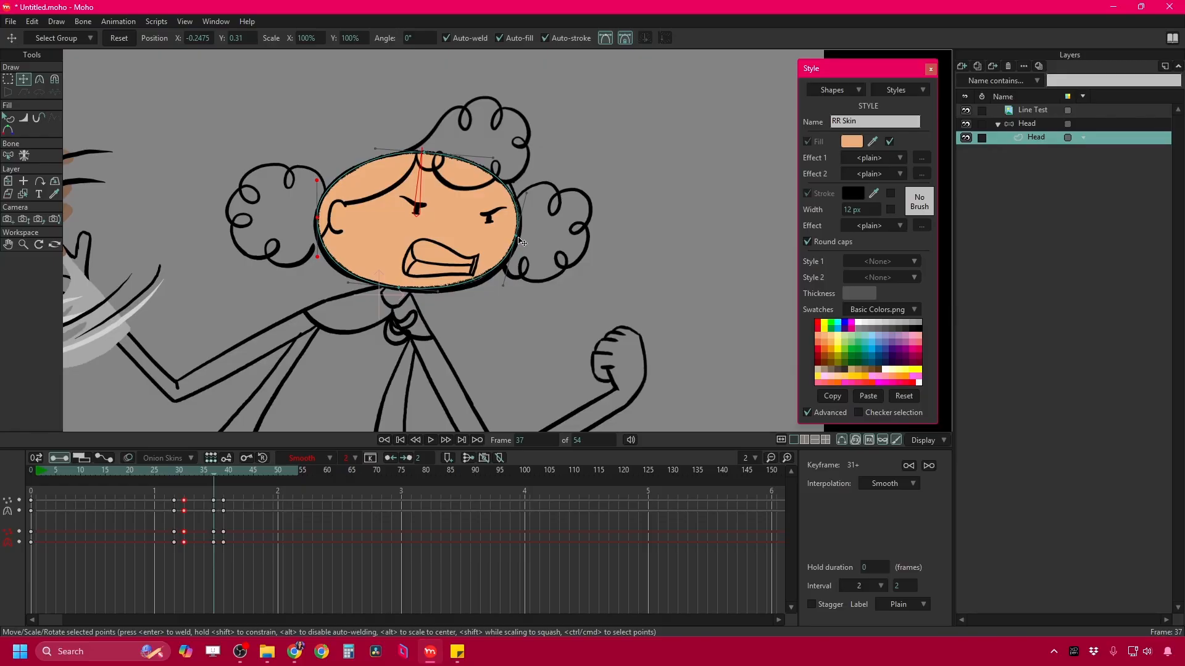
Check the head shape against the line test frame by frame from 37 to 47.
key("ctrl+Right")
key("ctrl+Right")
key("ctrl+Right")
key("ctrl+Right")
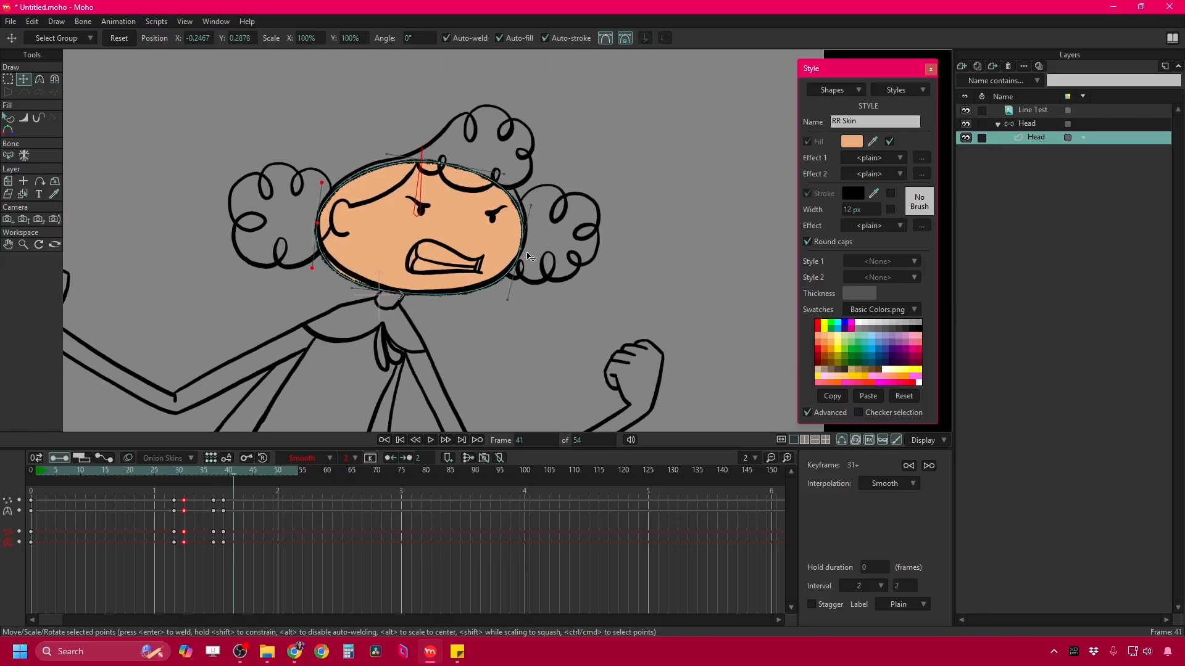
key("ctrl+Right")
key("ctrl+Right")
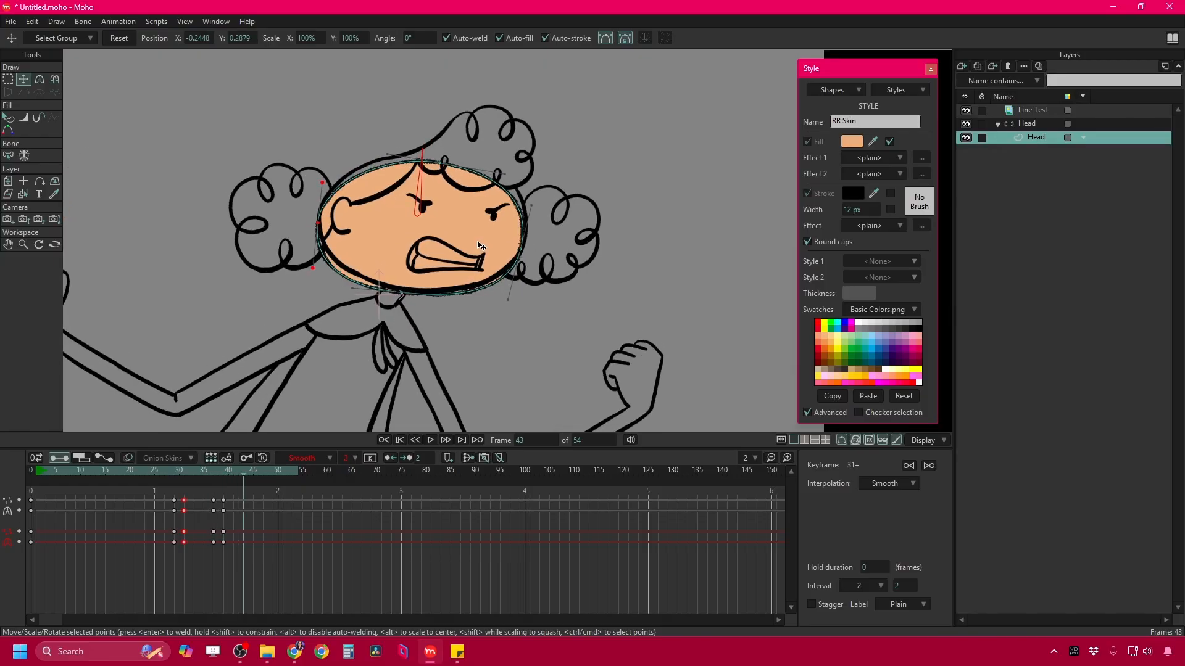
key("ctrl+Right")
key("ctrl+Right")
key("ctrl+Right")
key("ctrl+Right")
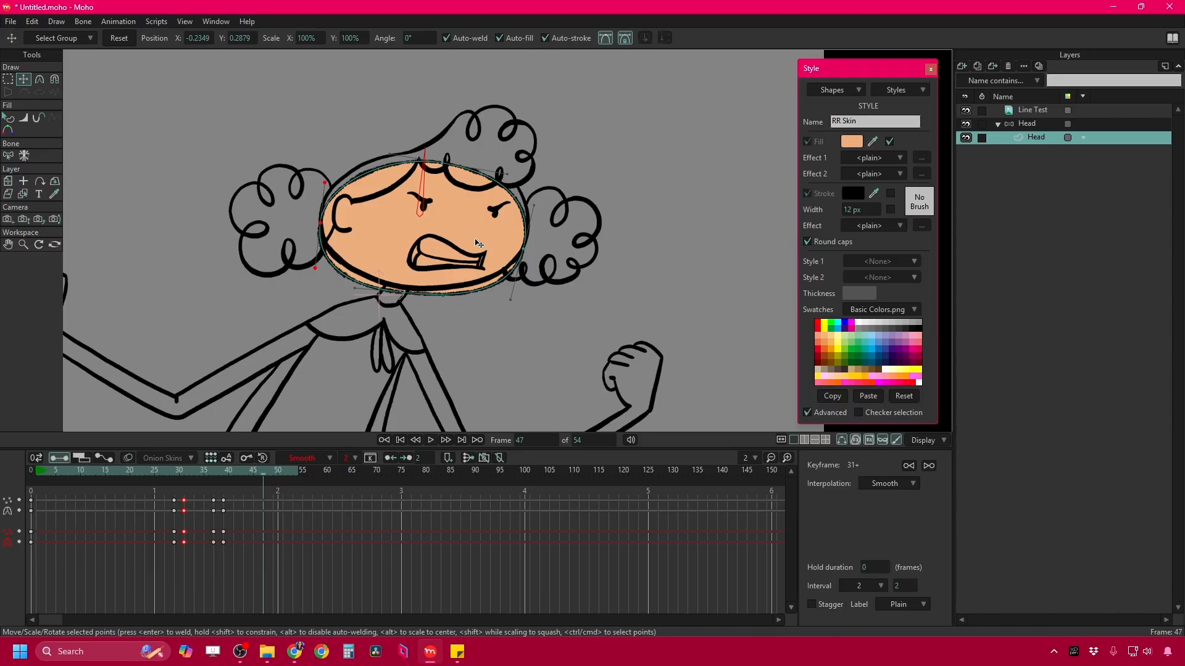
Move the whole head shape up slightly at frame 45 to sit over the sketched face.
key("ctrl+Left")
key("ctrl+Left")
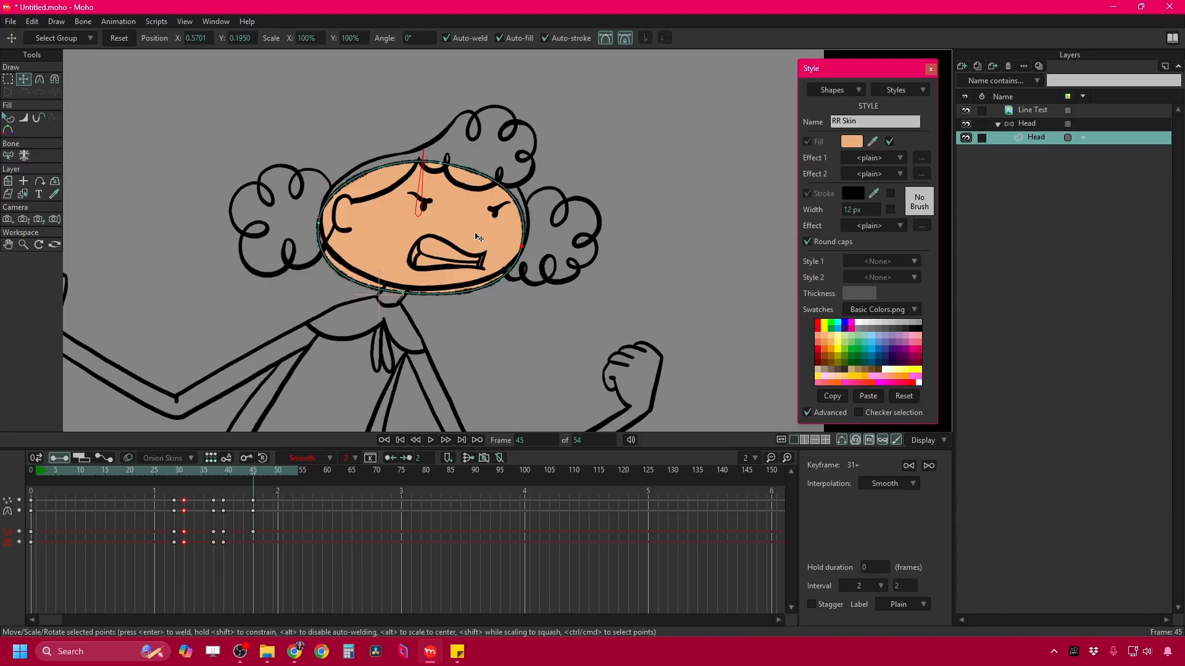
key("ctrl+a")
left_click_drag(475, 233, 477, 227)
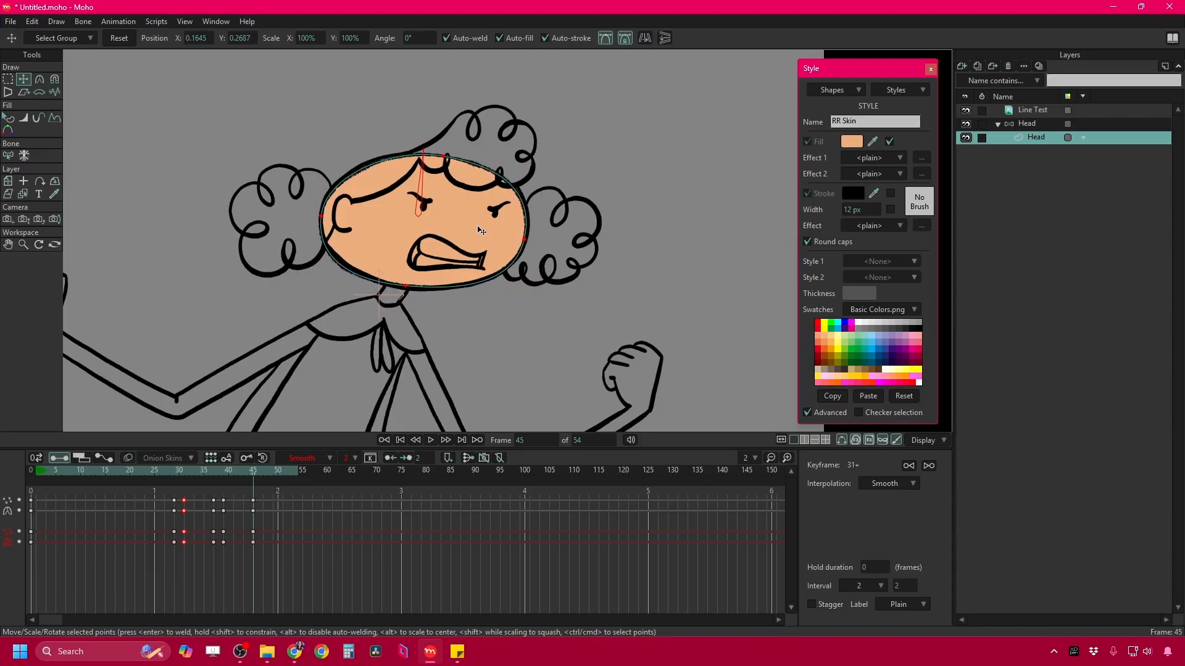
Check the head shape's fit against the line test frame by frame around frames 43 to 47.
key("ctrl+Left")
key("ctrl+Left")
key("ctrl+Left")
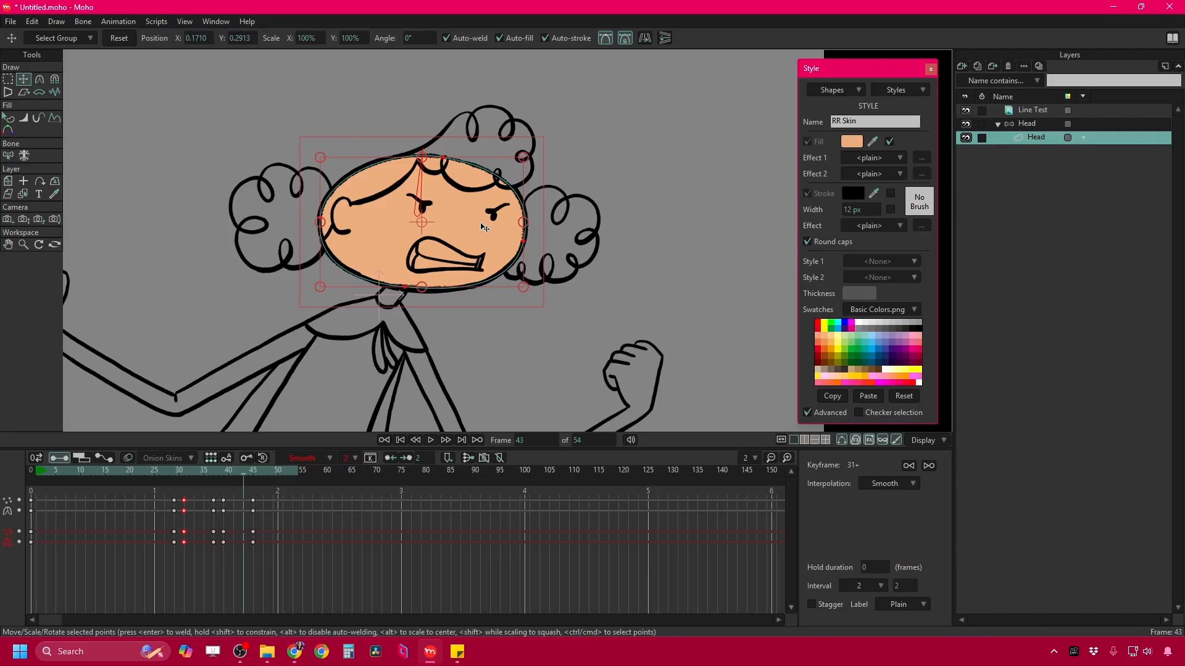
key("ctrl+Right")
key("ctrl+Right")
key("ctrl+Right")
key("ctrl+Right")
key("ctrl+Right")
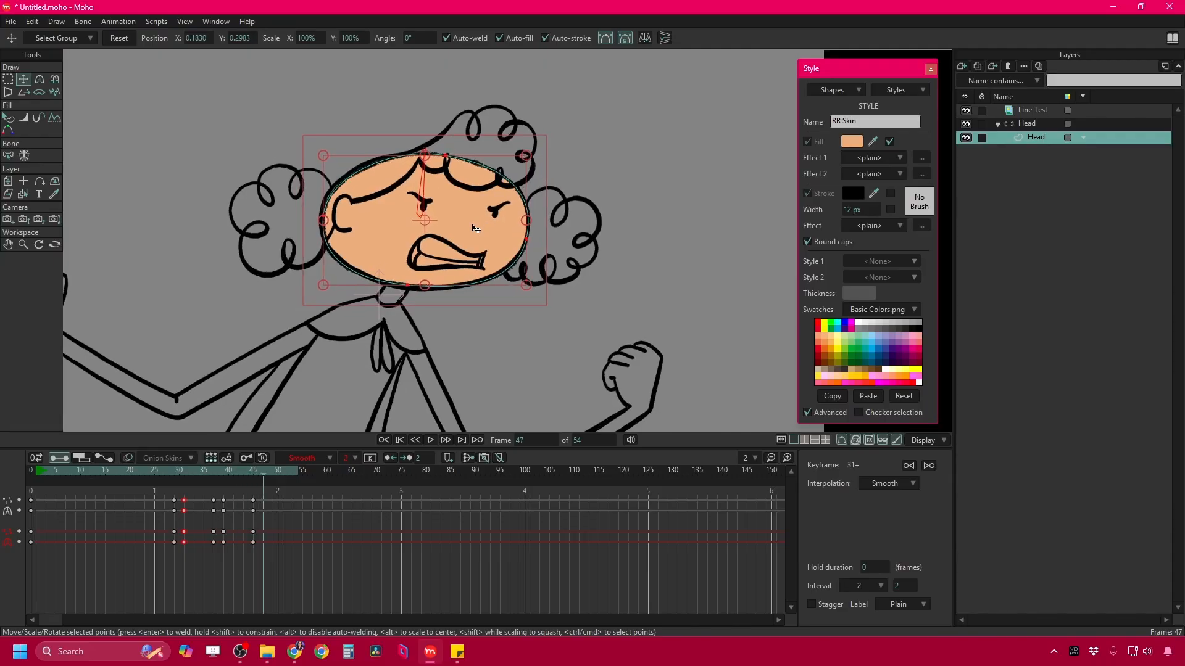
Move the whole head shape up and slightly left at frame 48 to match the bent-over sketch.
key("ctrl+Right")
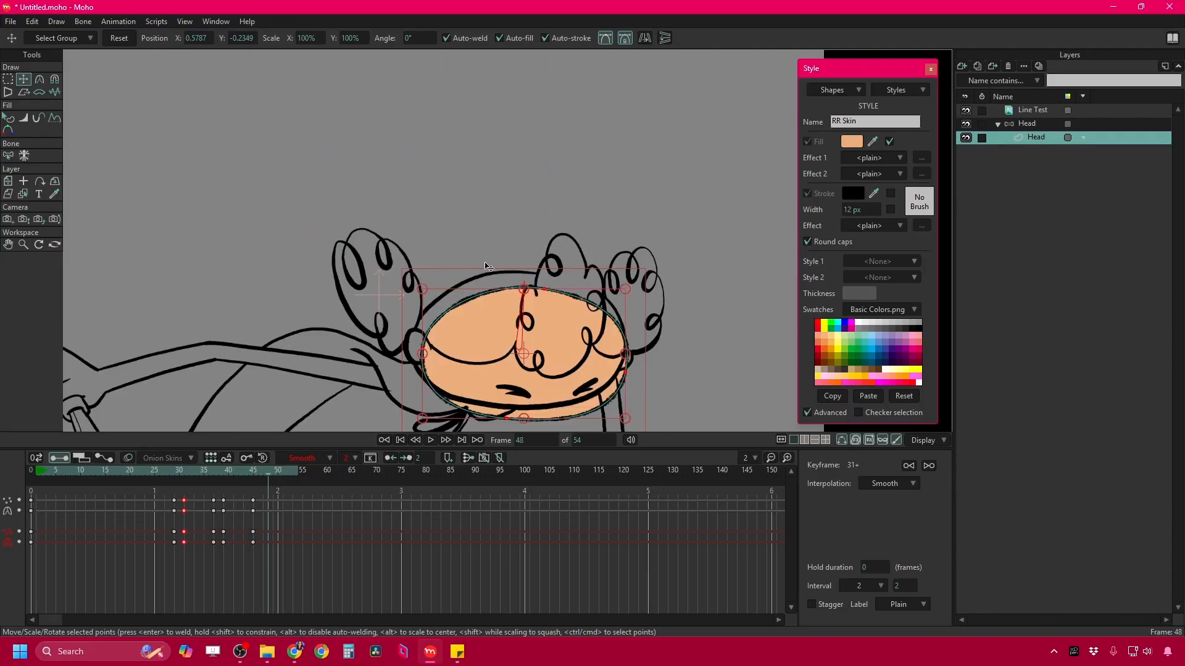
left_click_drag(487, 267, 435, 218)
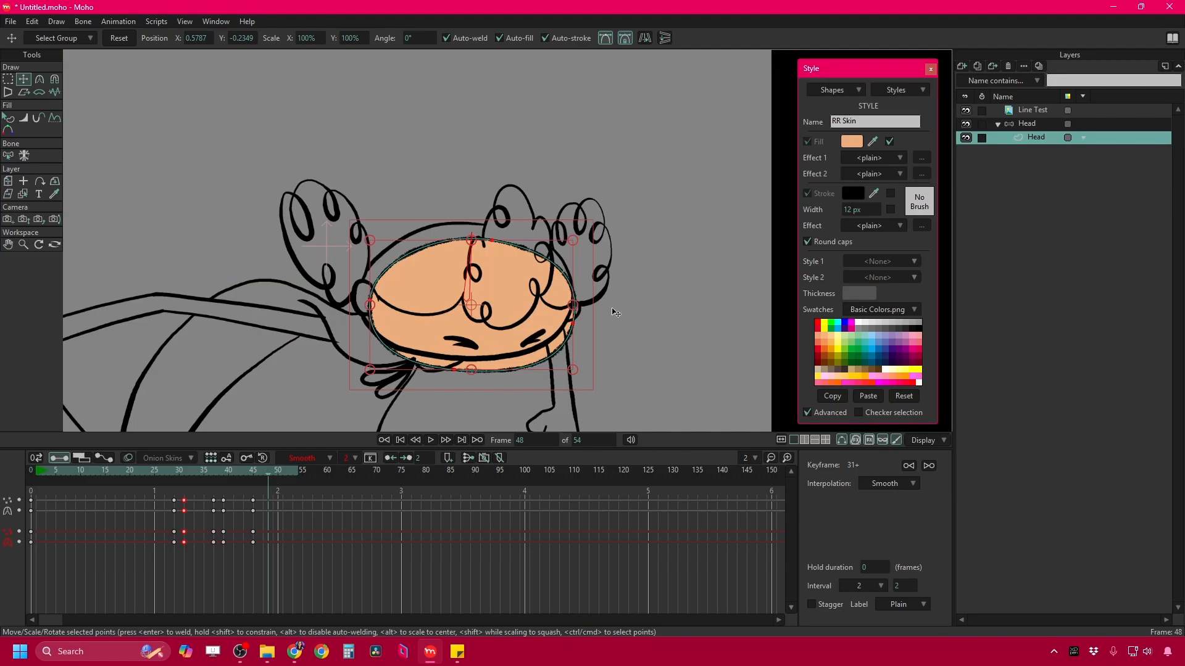
key("Left")
key("Right")
left_click_drag(490, 287, 486, 279)
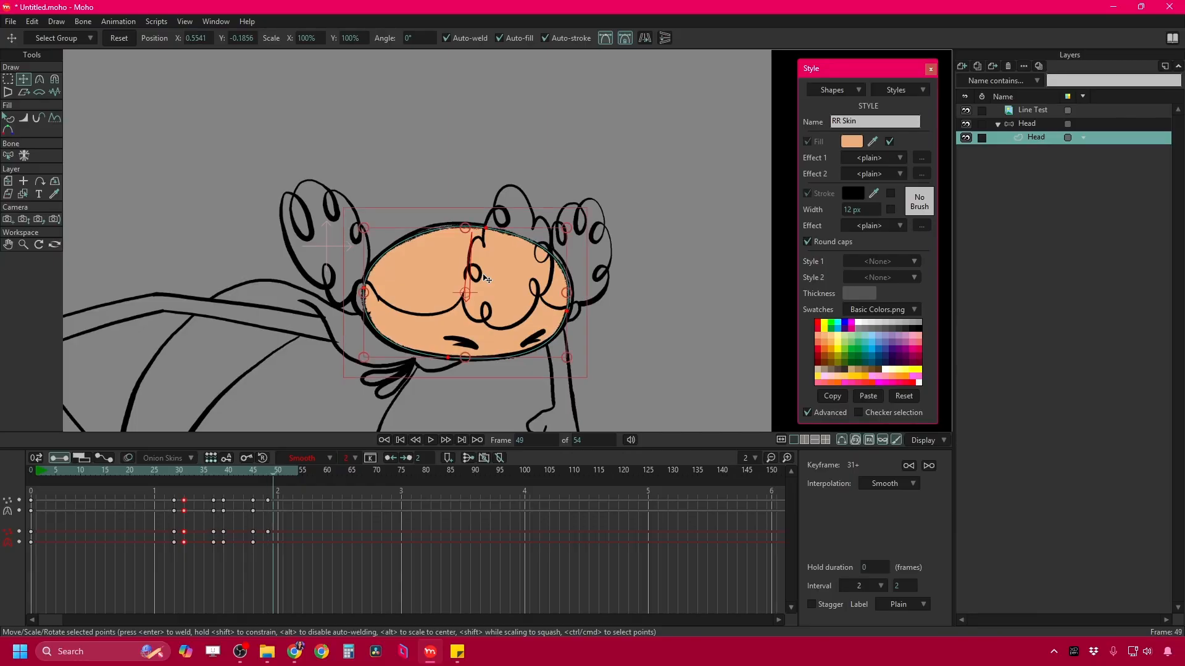
Copy the Head bone layer's keyframe from frame 48 to frame 50 to hold the head over the sketched face.
key("Right")
key("Right")
scroll(488, 278, "down", 4)
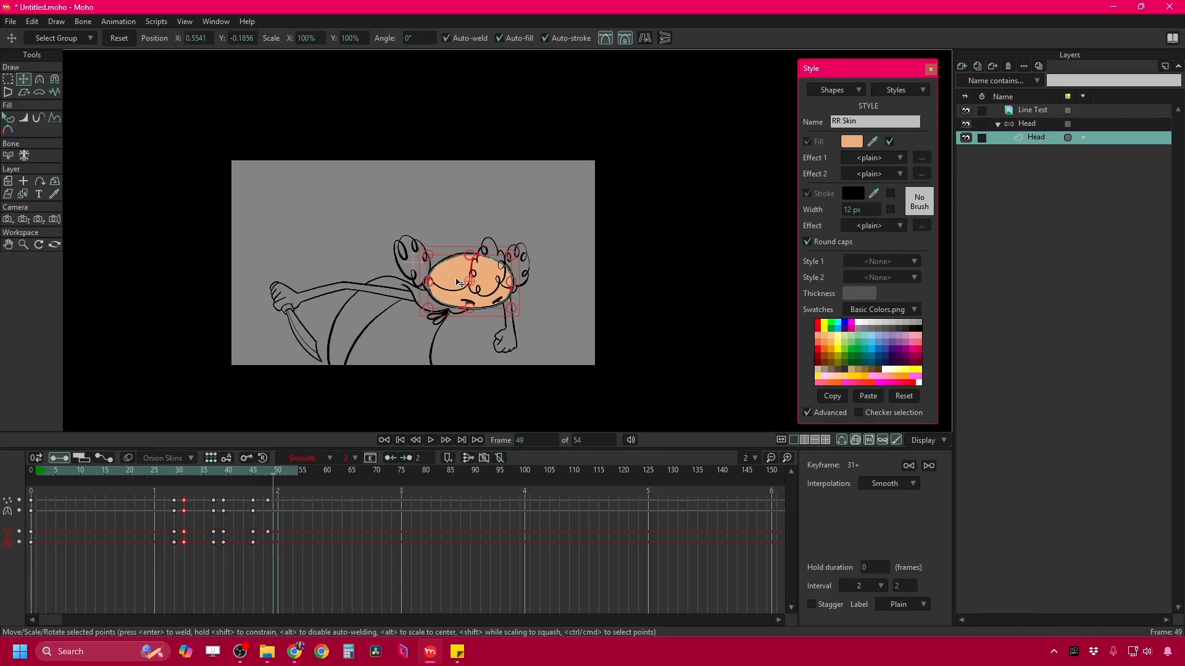
key("Right")
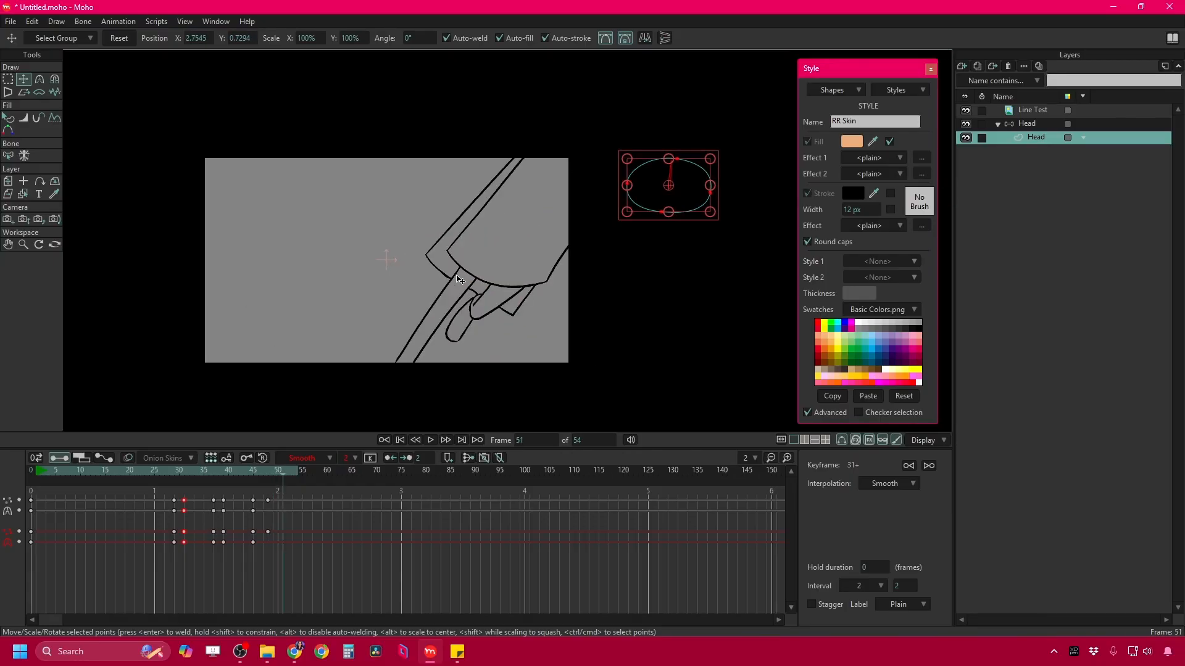
left_click(1020, 123)
key("Left")
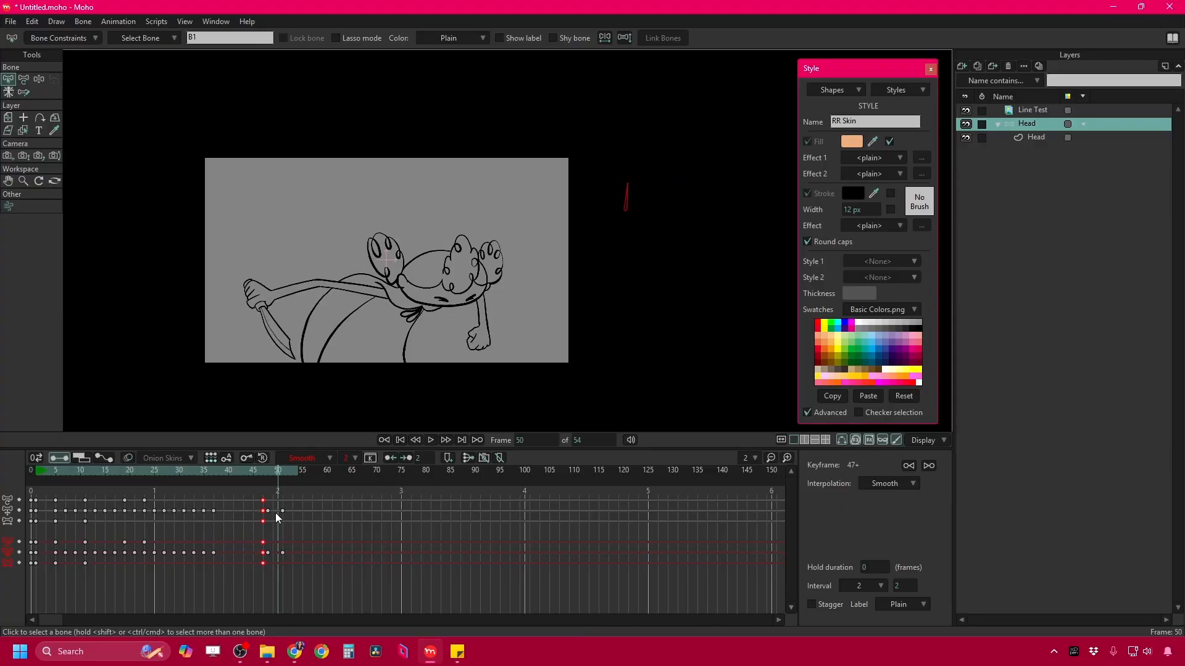
key("ctrl+c")
key("ctrl+v")
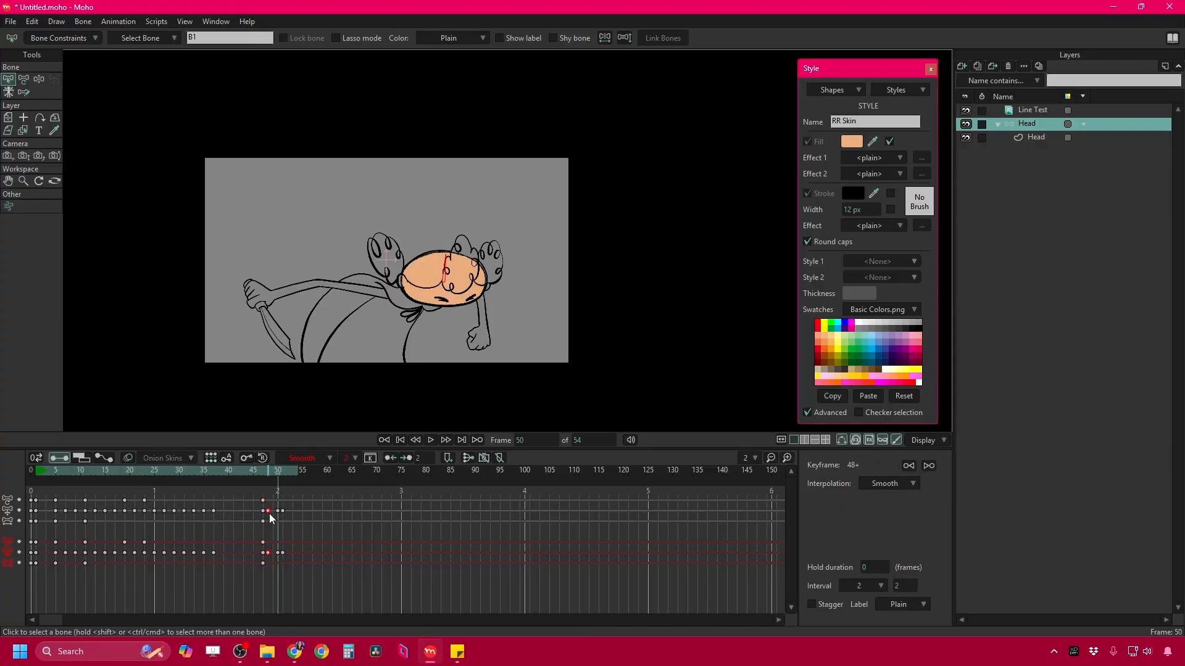
Play back the head animation with the Line Test layer shown and hidden, and show the layer again.
key("space")
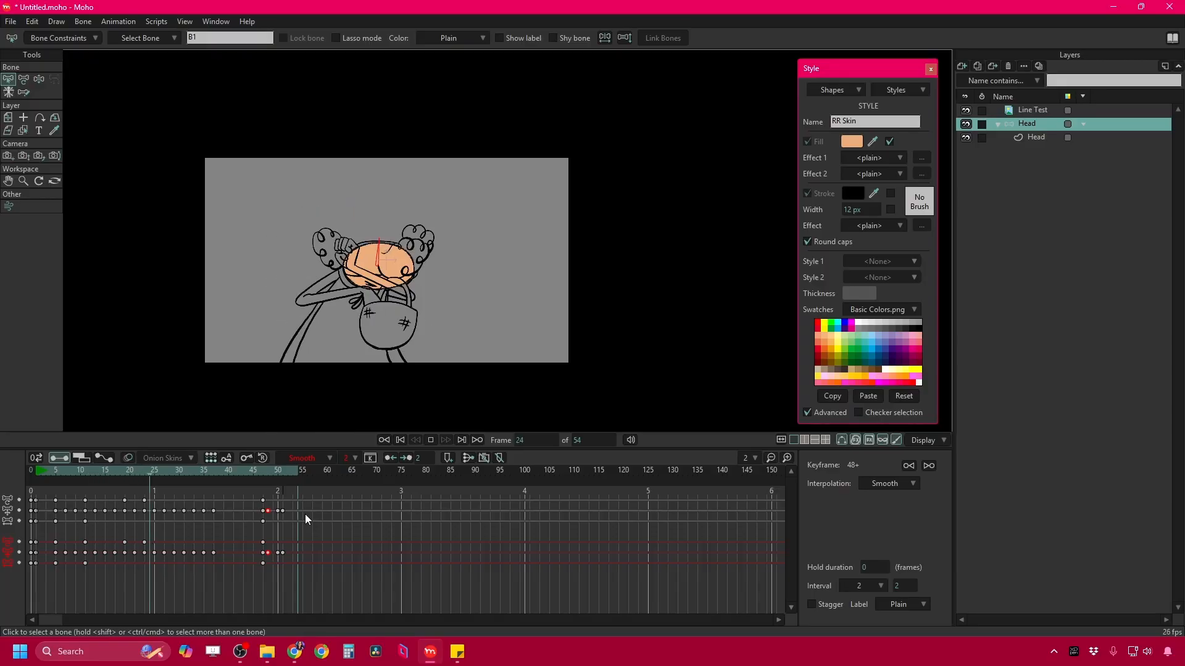
scroll(460, 343, "up", 2)
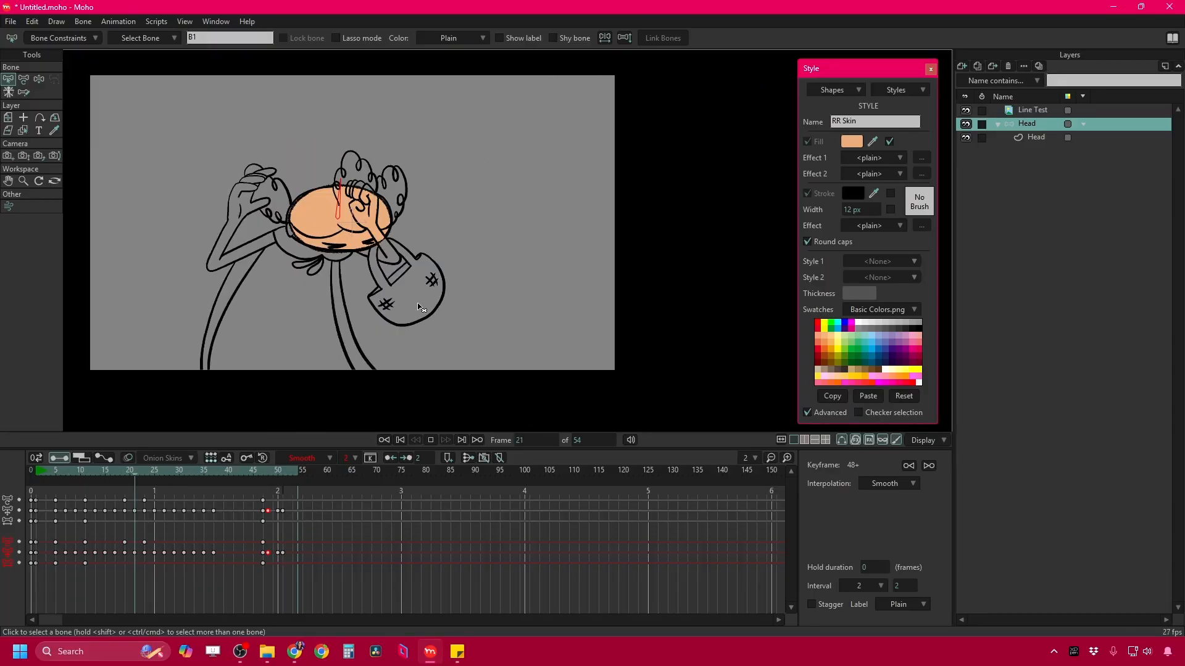
left_click(965, 110)
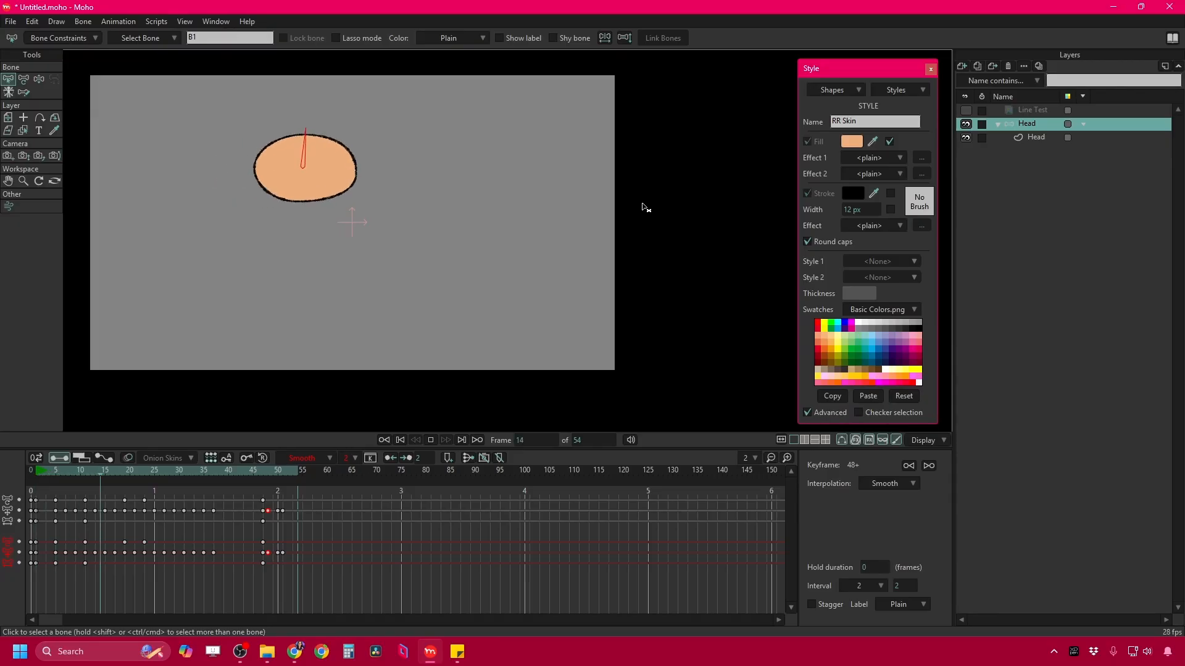
left_click_drag(141, 470, 159, 469)
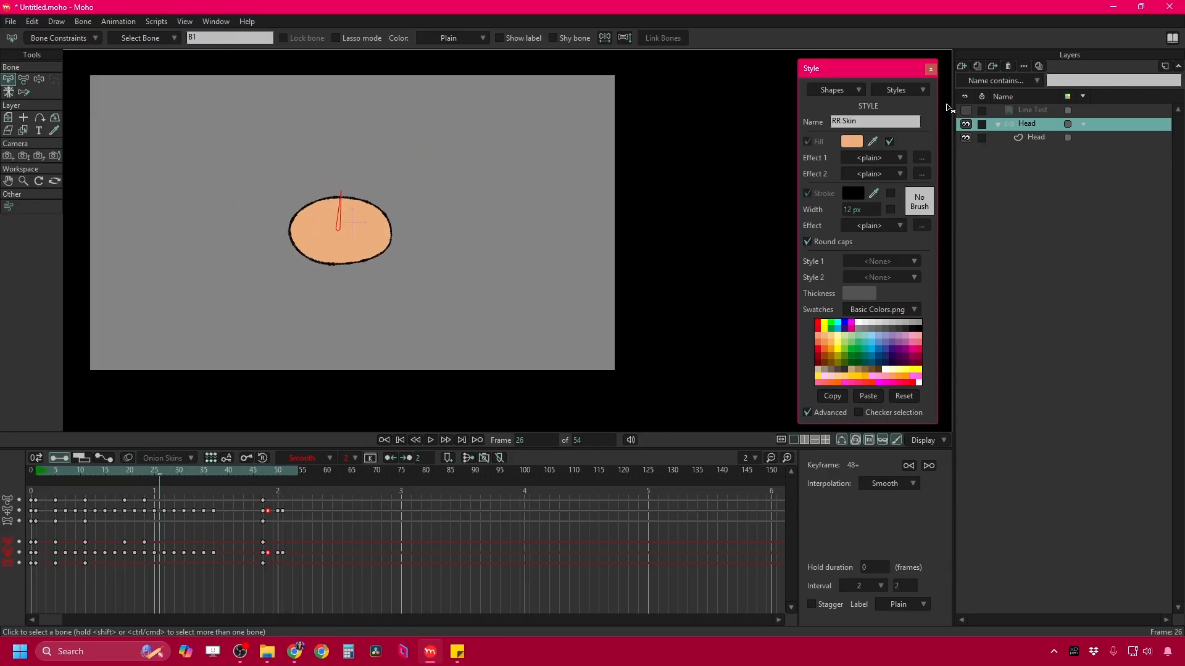
left_click(966, 110)
Check the head against the line test frame by frame between frames 24 and 32, and play the animation back.
scroll(352, 262, "up", 3)
key("ctrl+Left")
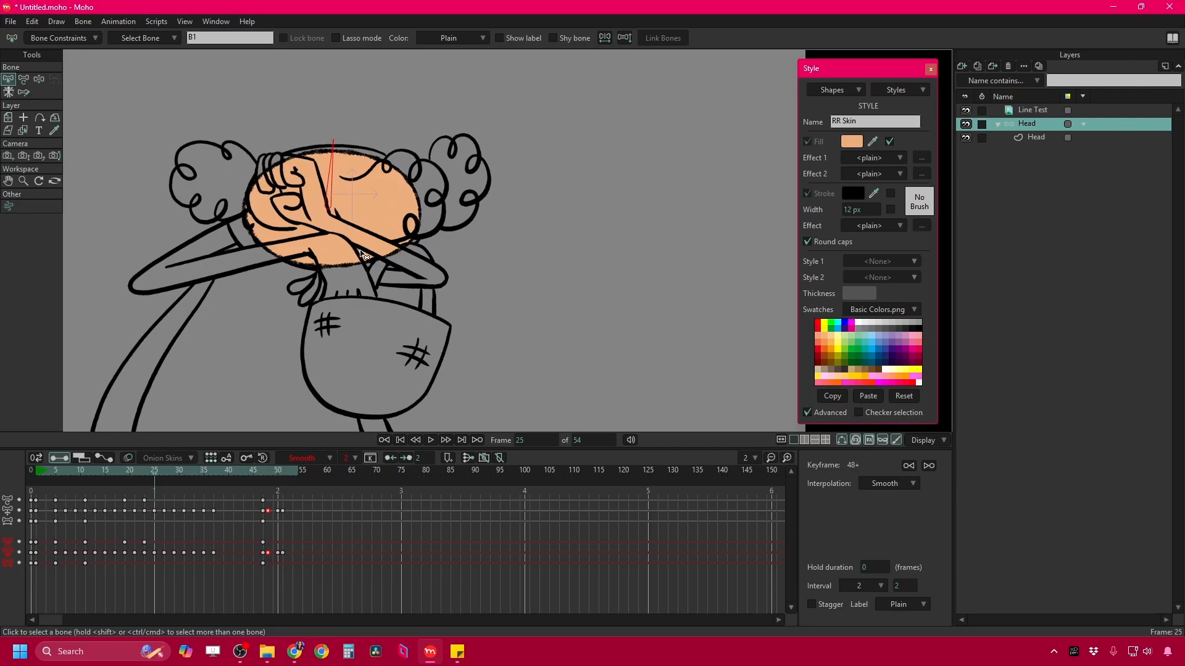
key("ctrl+Left")
key("ctrl+Right")
key("ctrl+Right")
key("ctrl+Right")
key("ctrl+Right")
key("ctrl+Right")
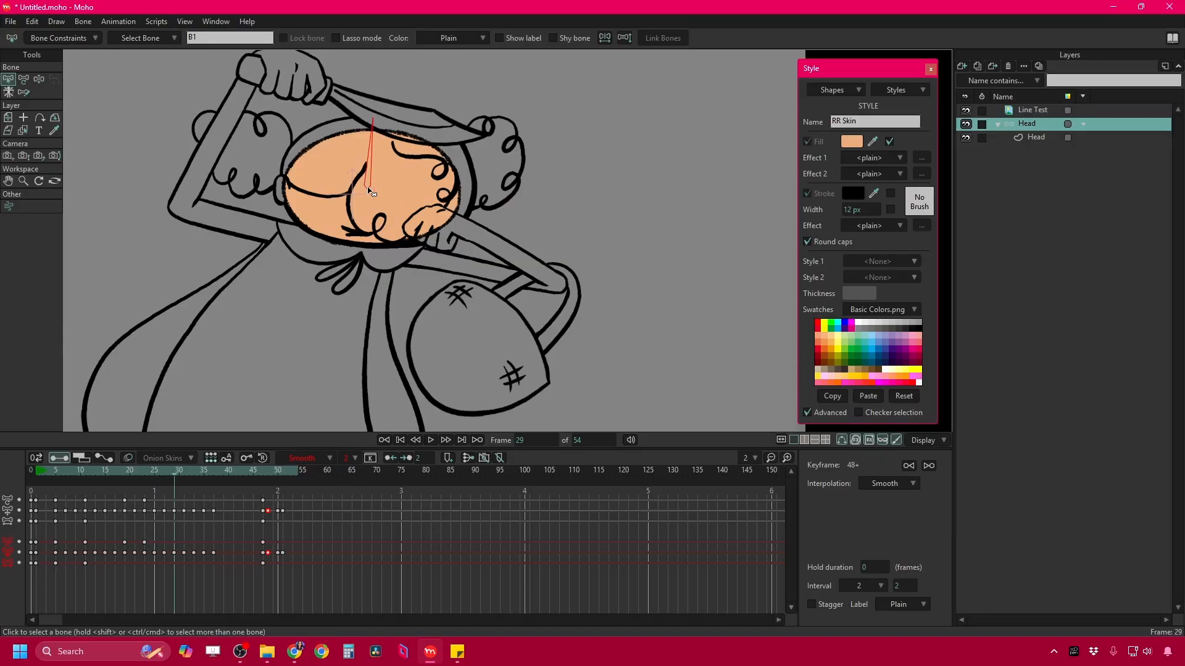
key("ctrl+Left")
key("ctrl+Right")
key("ctrl+Left")
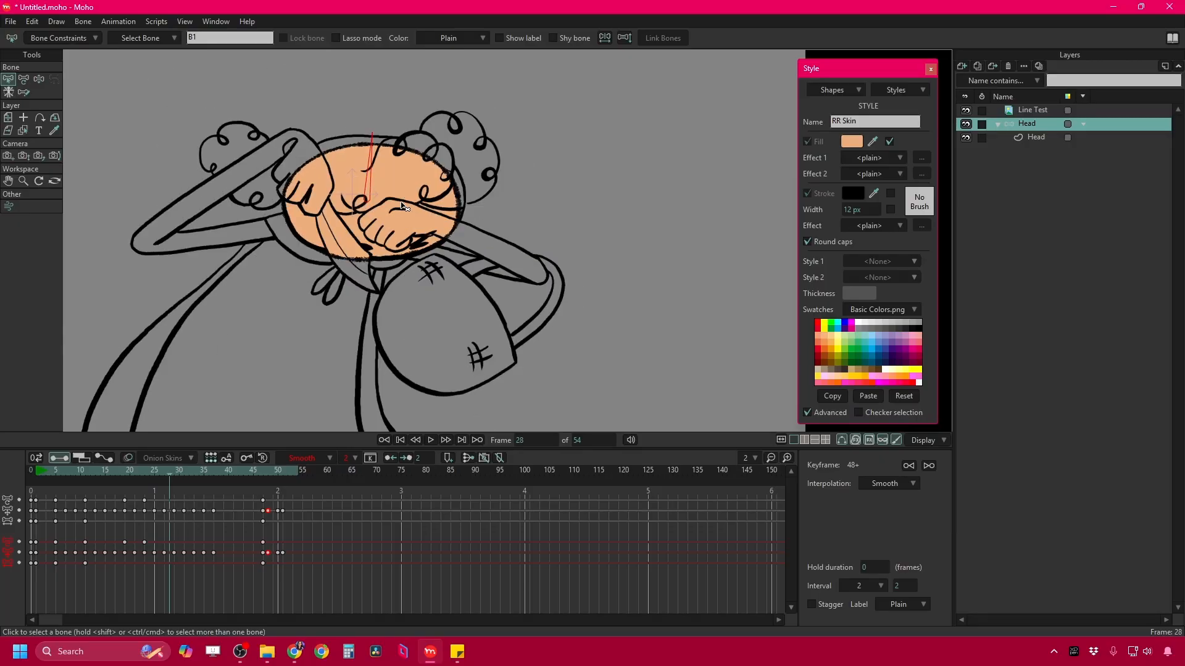
key("ctrl+Right")
key("ctrl+Right")
key("ctrl+Right")
key("ctrl+Right")
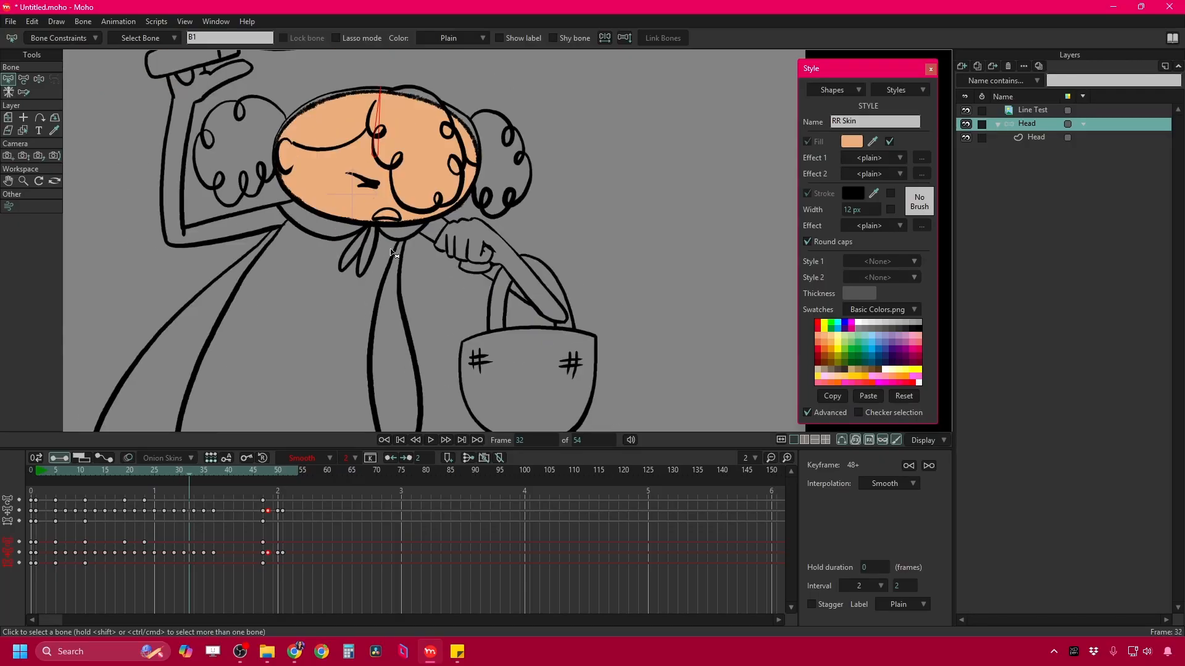
key("ctrl+Left")
key("ctrl+Left")
key("ctrl+Left")
key("ctrl+Left")
key("ctrl+Left")
key("ctrl+Left")
key("ctrl+Left")
scroll(420, 251, "down", 4)
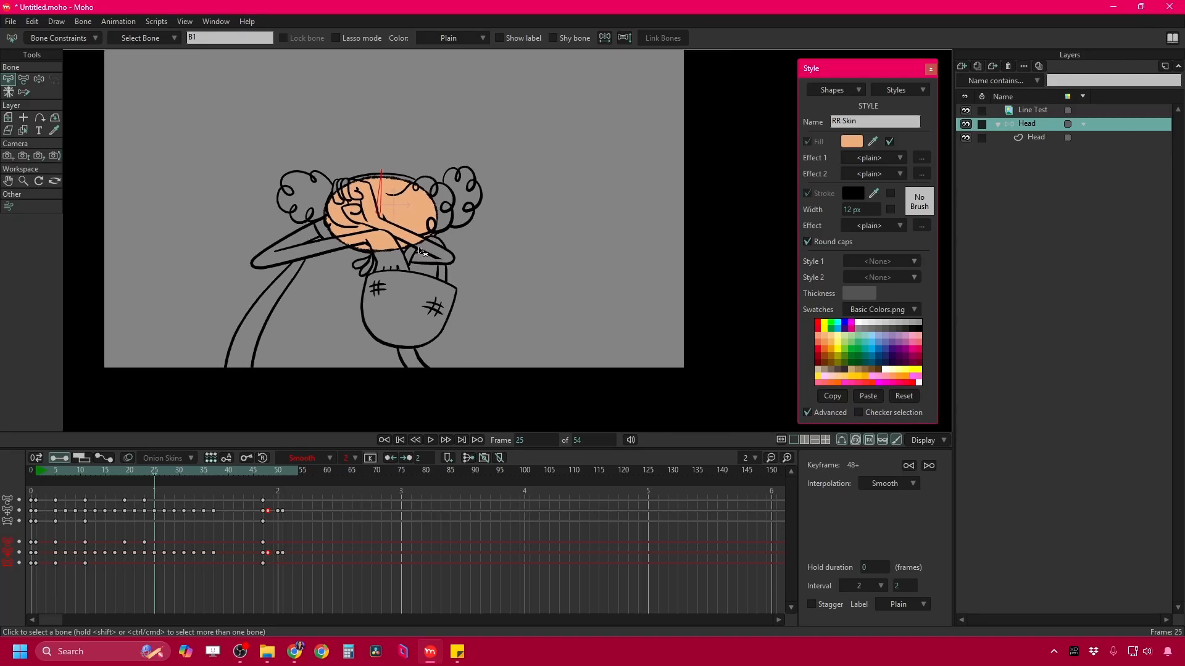
key("space")
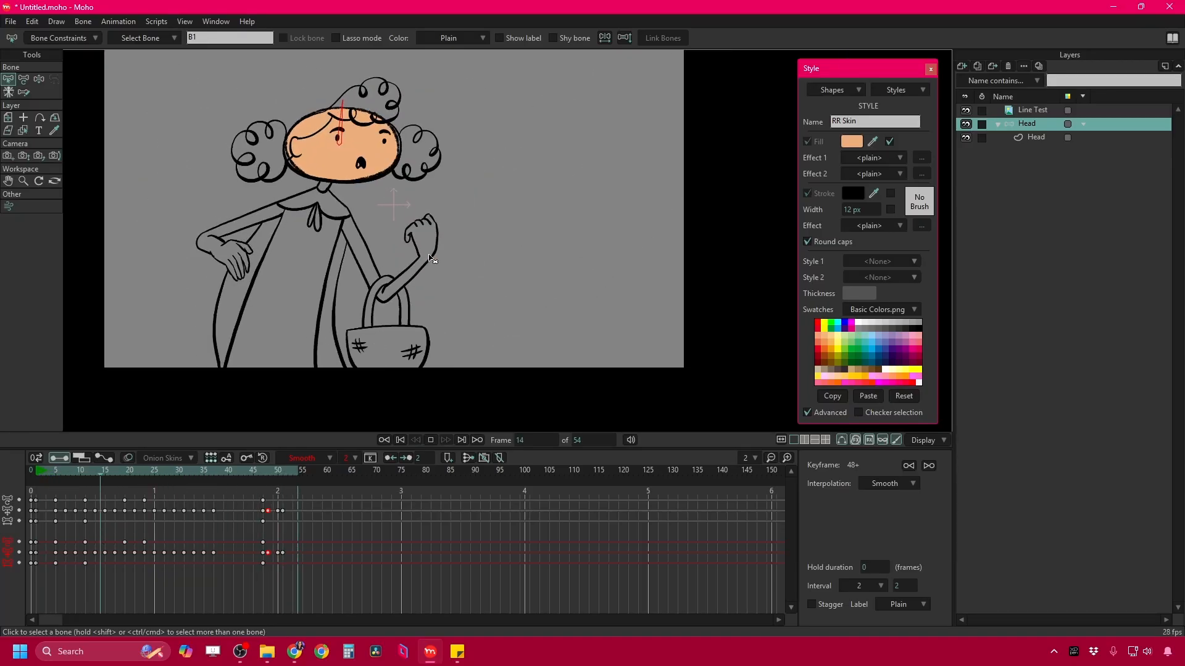
key("space")
Return to frame 0, collapse the Head group, and add a vector layer named Dress above it.
left_click(30, 472)
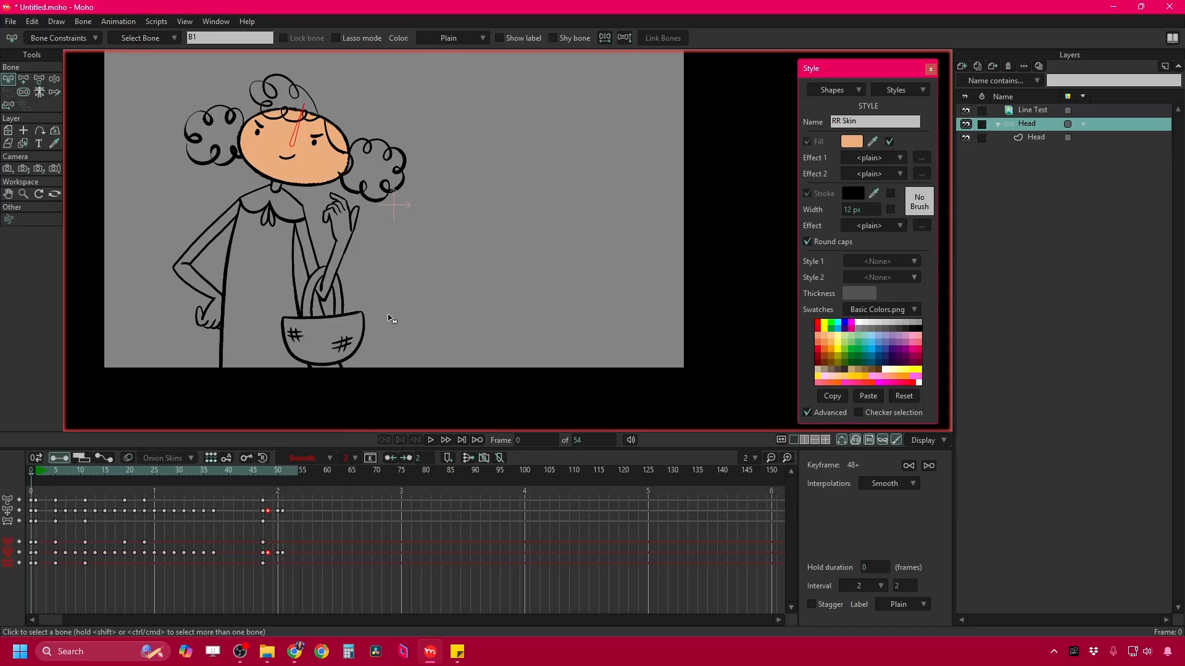
left_click(997, 124)
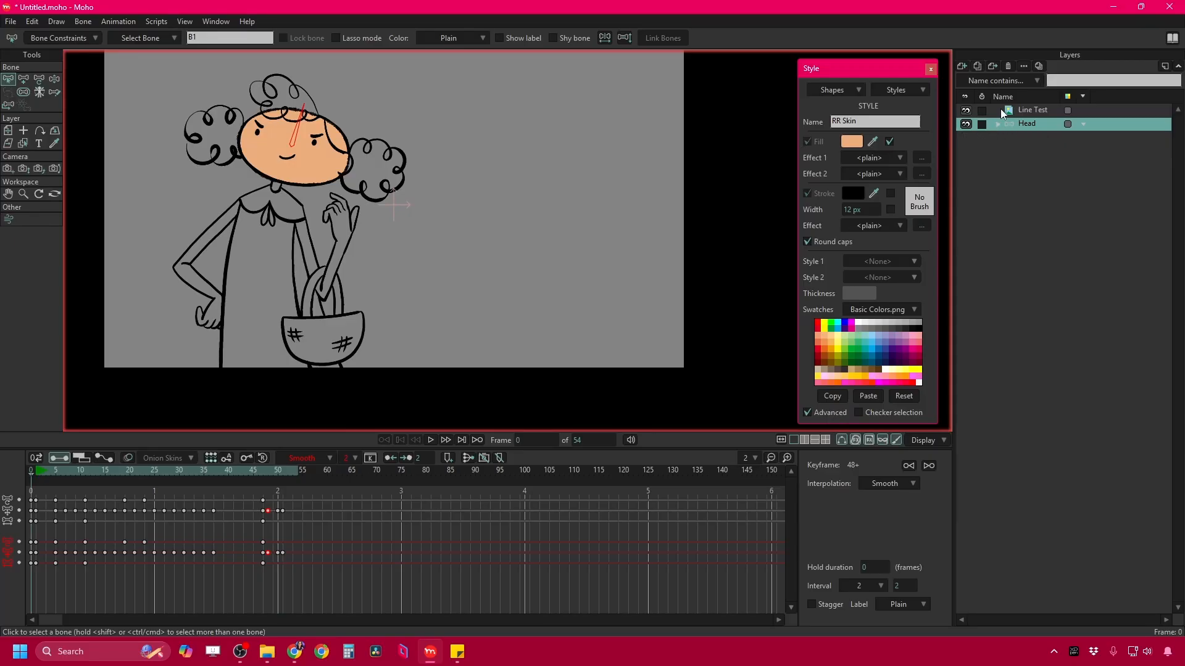
left_click(962, 66)
left_click(969, 79)
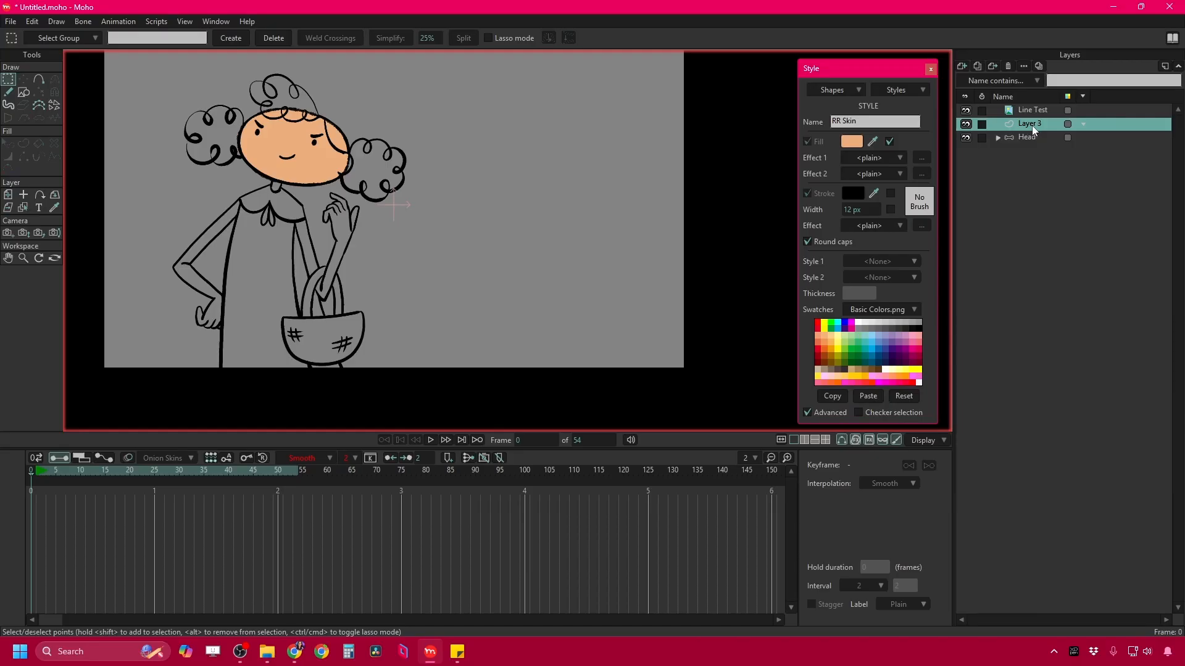
type("Dress")
key("Return")
Draw a closed dress outline with Add Point, tracing the sketch from the neckline to a hem below the canvas edge.
left_click(39, 79)
scroll(316, 182, "up", 1)
scroll(315, 182, "up", 3)
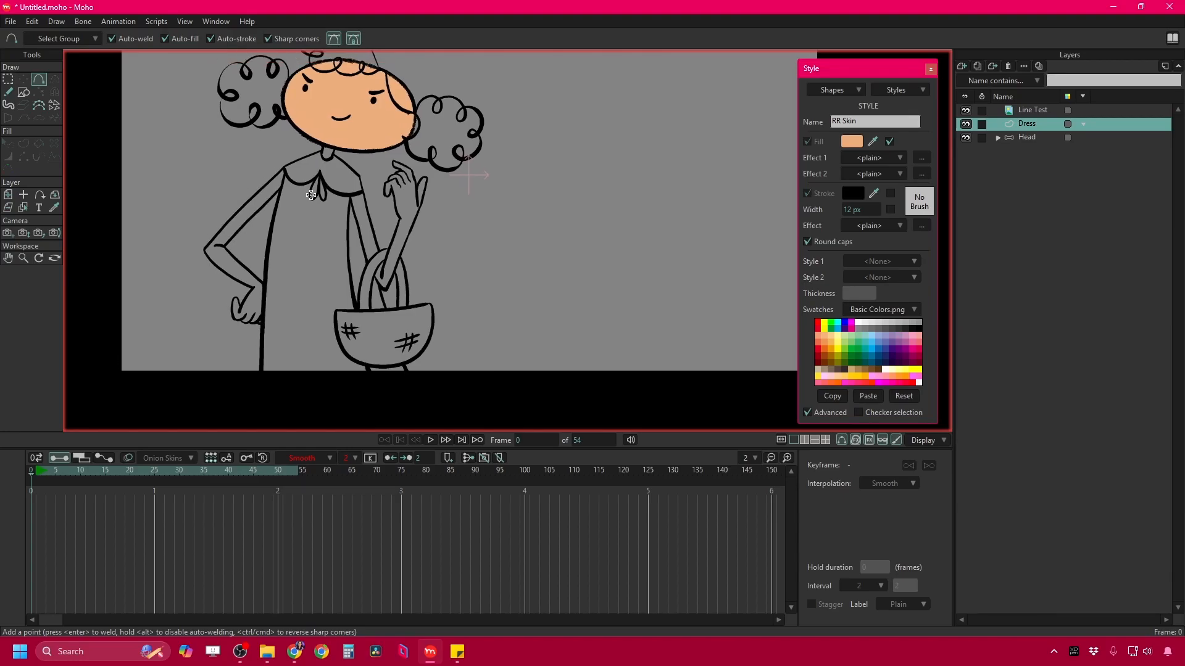
mouse_move(344, 112)
left_mouse_down()
mouse_move(298, 132)
mouse_move(254, 389)
mouse_move(269, 410)
mouse_move(436, 414)
mouse_move(380, 259)
mouse_move(391, 159)
mouse_move(367, 121)
mouse_move(343, 114)
left_mouse_up()
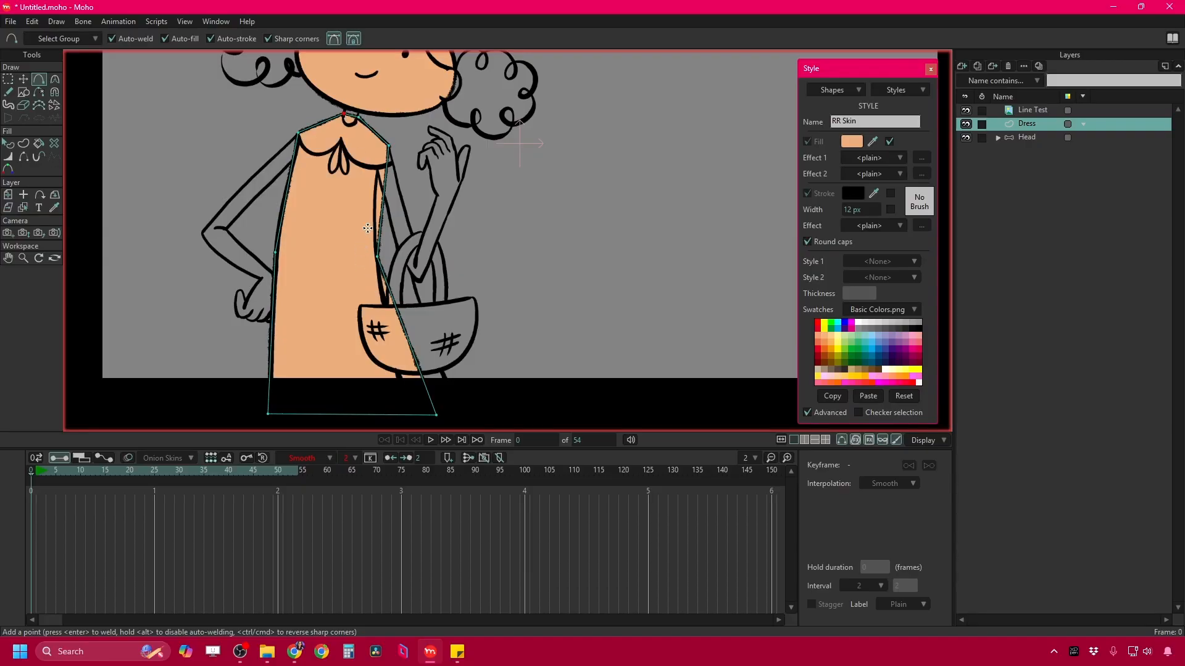
Curve the dress outline through the middle point on each side to follow the sketched dress.
left_click(55, 79)
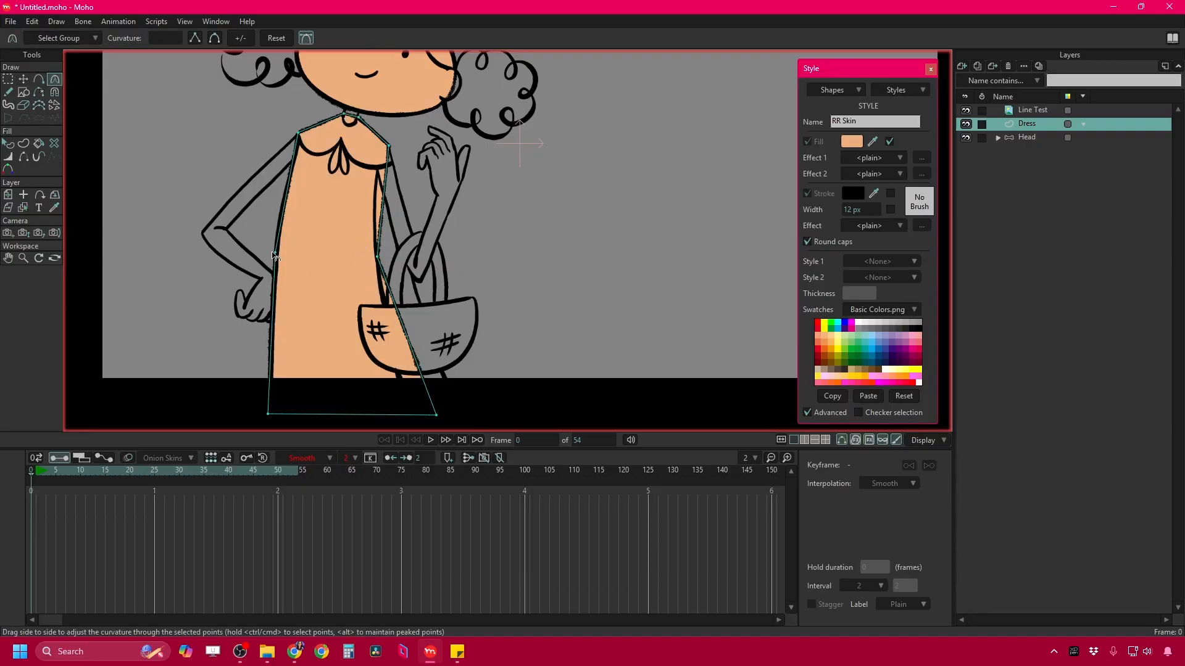
left_click_drag(285, 261, 659, 277)
left_click_drag(380, 253, 858, 249)
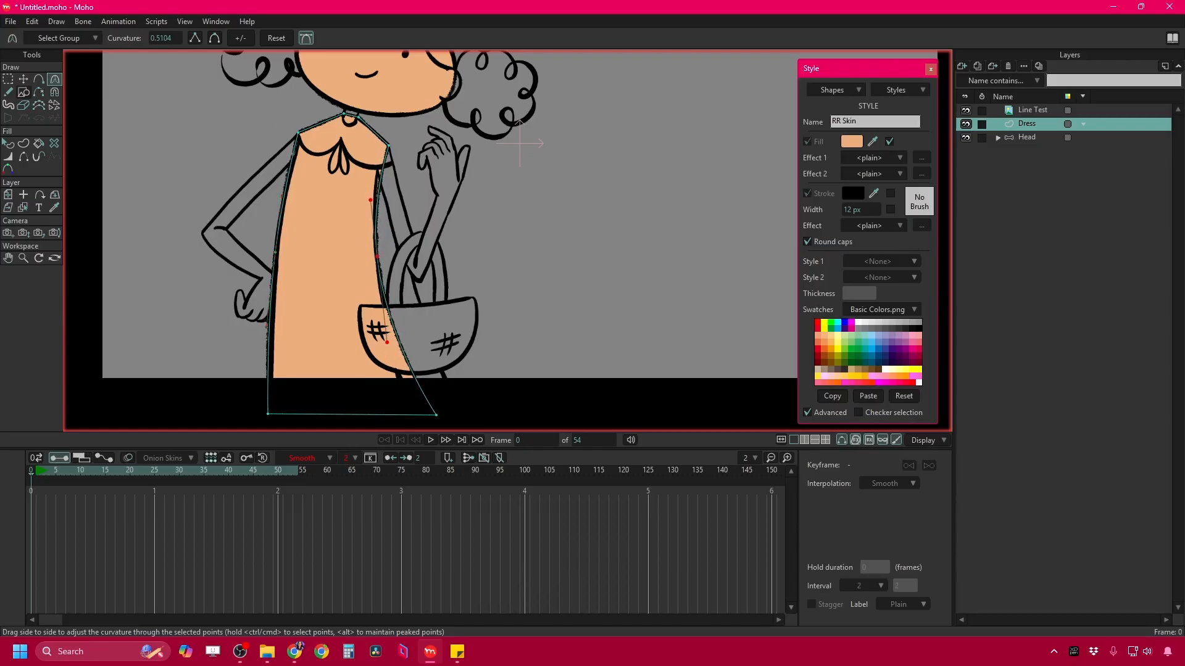
Move the dress's lower-right hem point inward and fit its two shoulder points to the sketched outline.
left_click(23, 79)
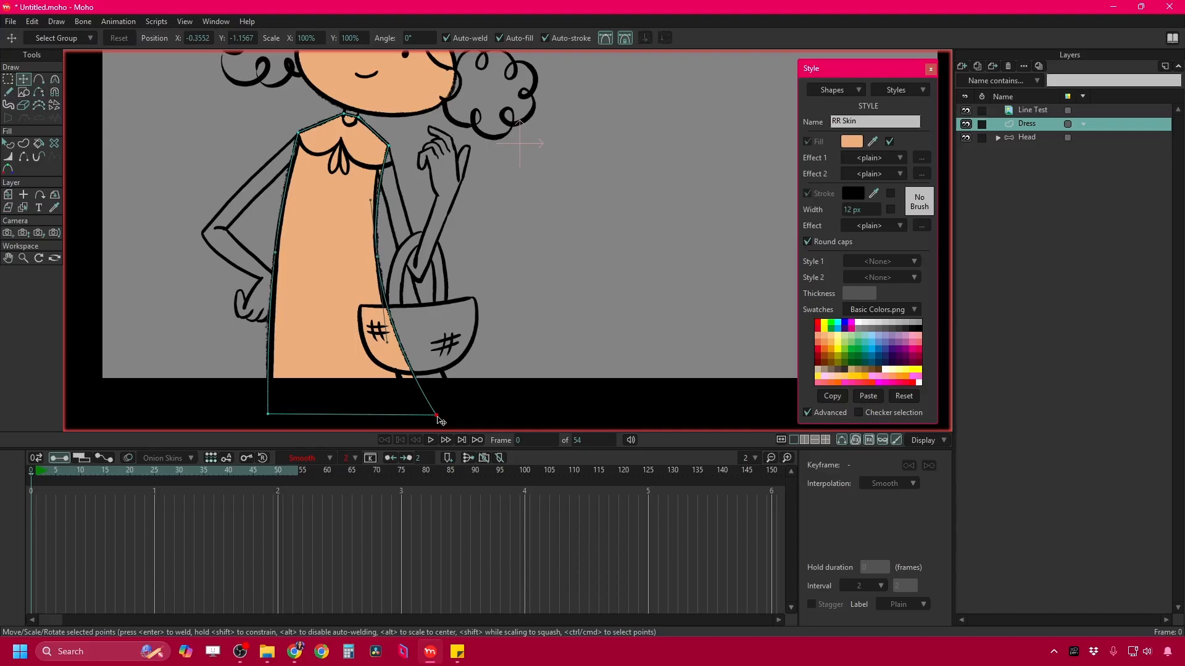
left_click_drag(436, 414, 415, 414)
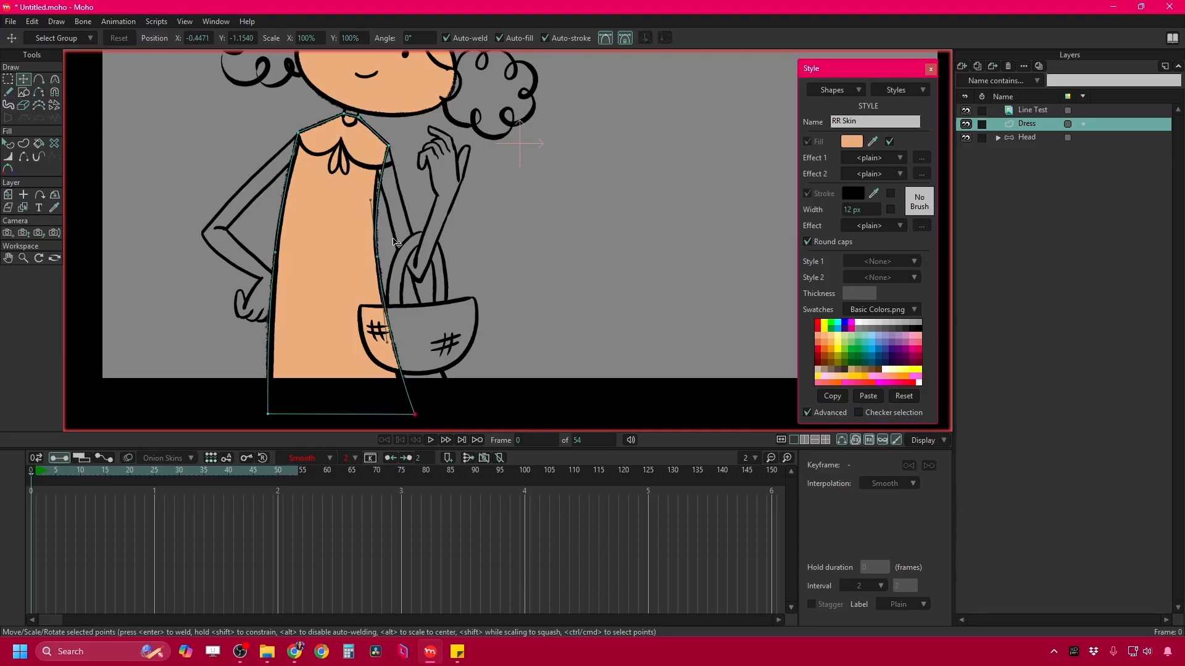
left_click(388, 146)
scroll(350, 168, "up", 5)
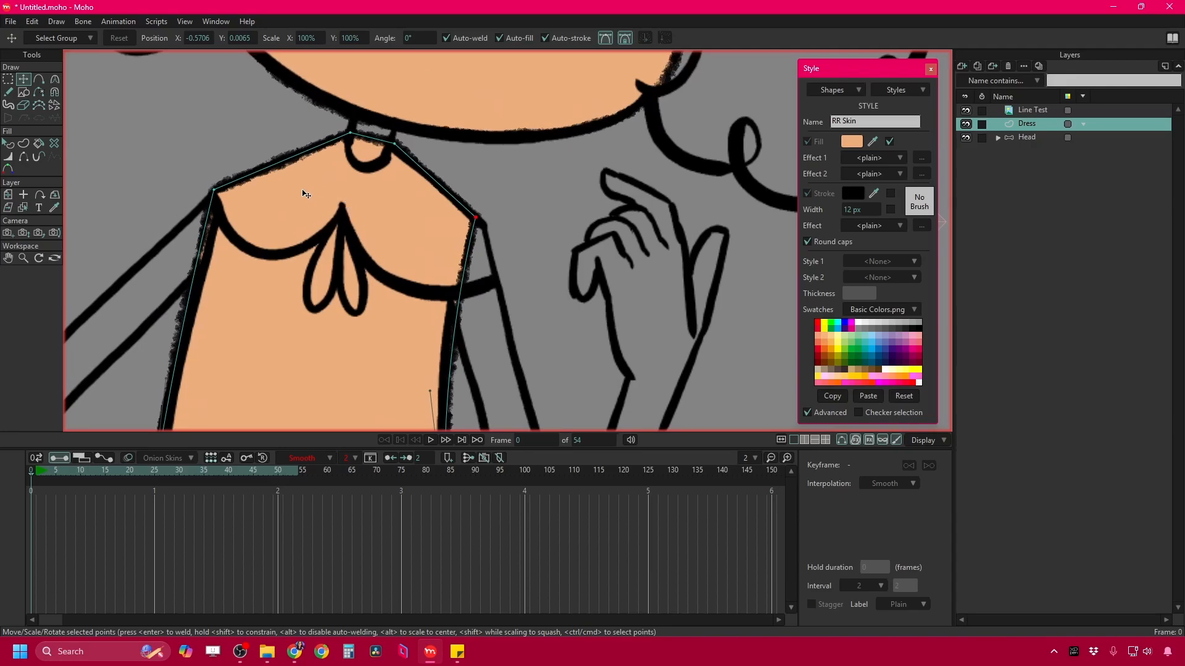
left_click(215, 193)
scroll(370, 296, "down", 3)
scroll(370, 234, "up", 2)
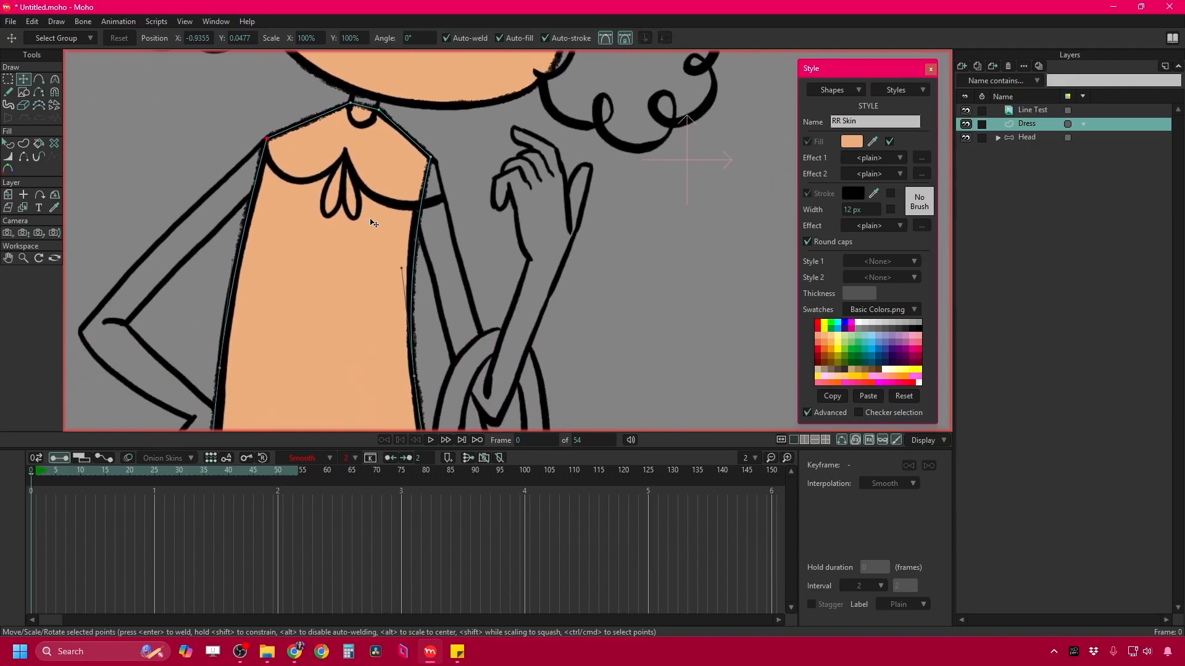
scroll(323, 226, "down", 3)
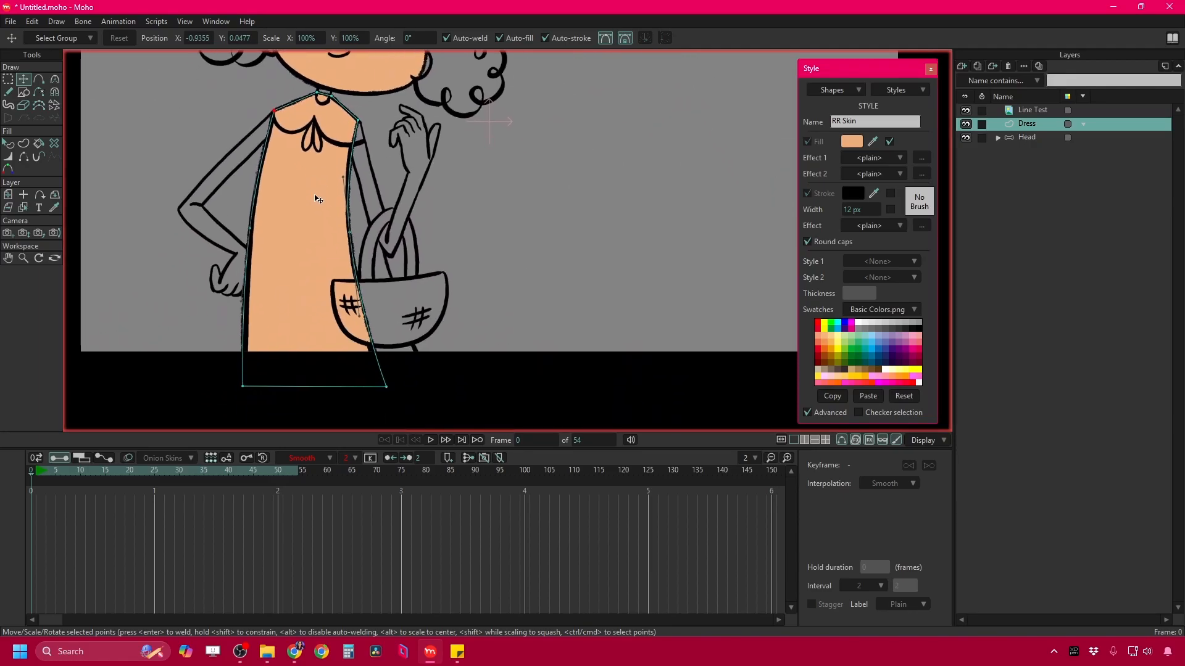
Select the dress shape, then create a new style and name it RR Dress.
key("q")
left_click(303, 219)
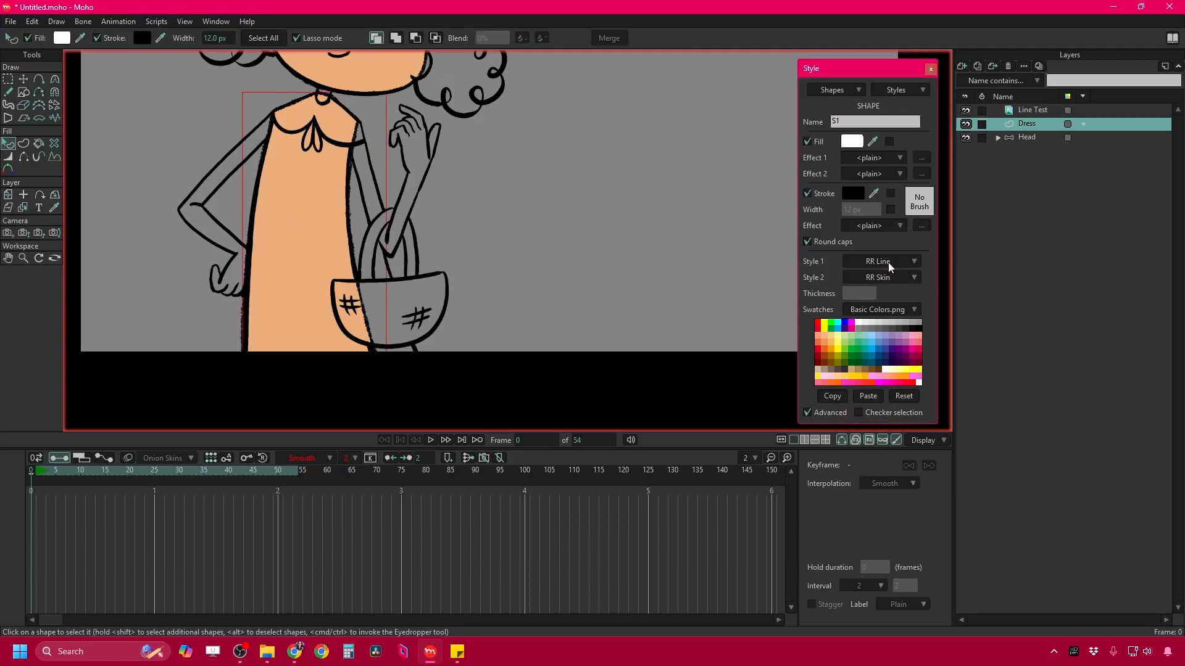
left_click_drag(484, 198, 505, 255)
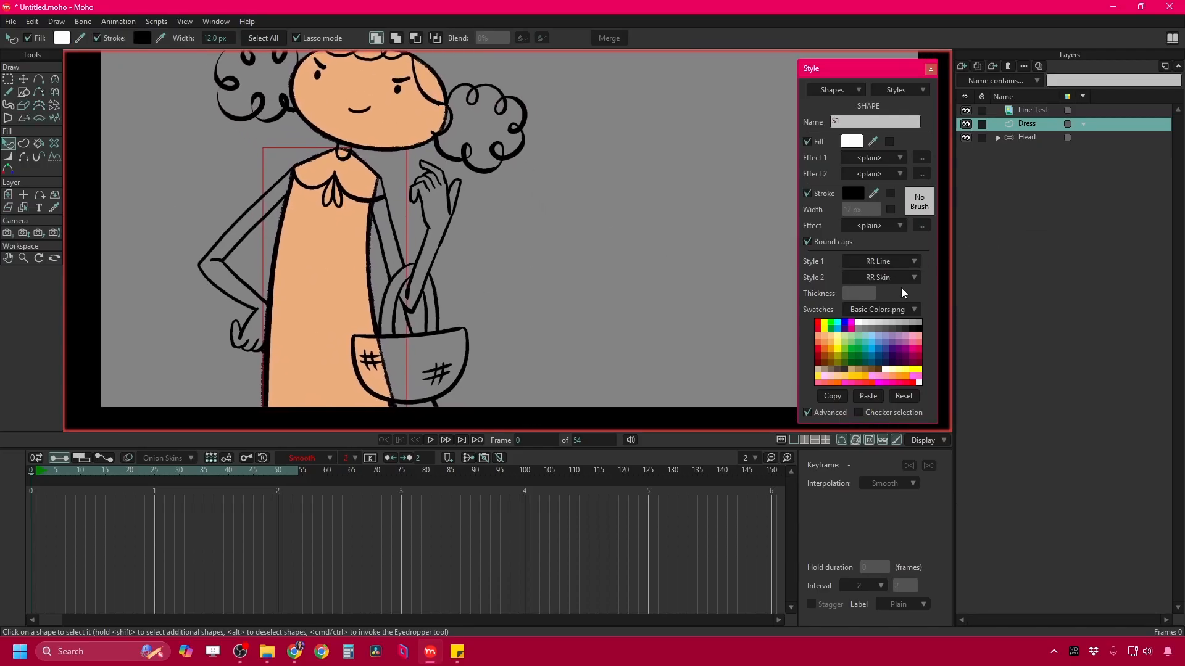
left_click(893, 91)
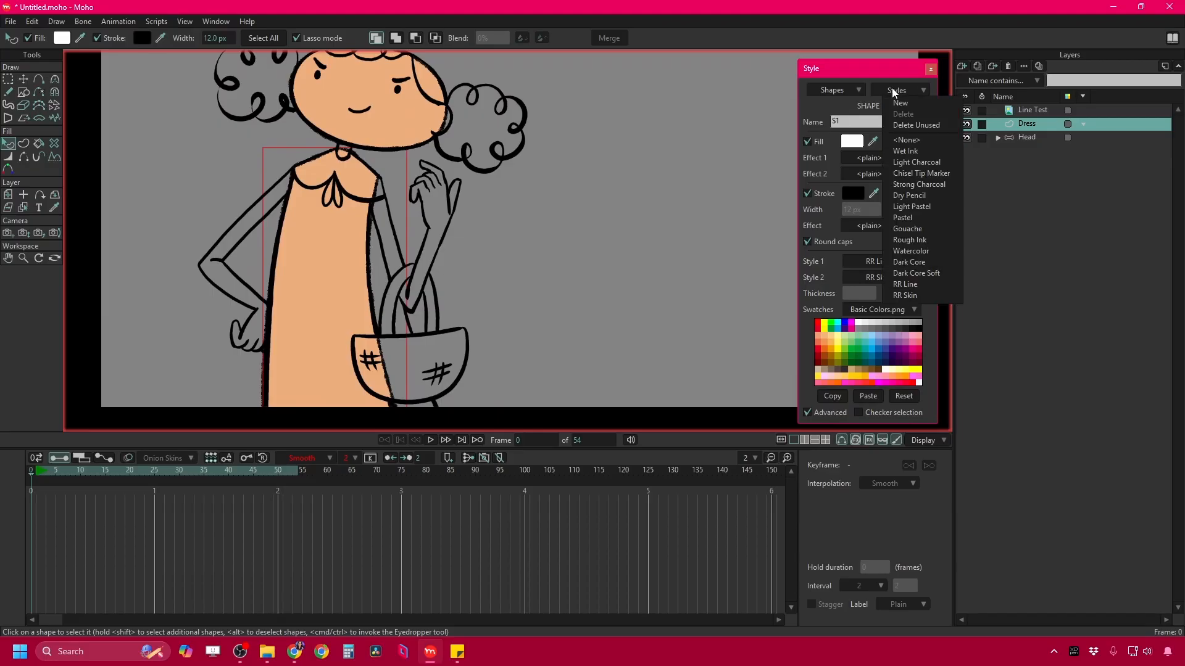
left_click(900, 103)
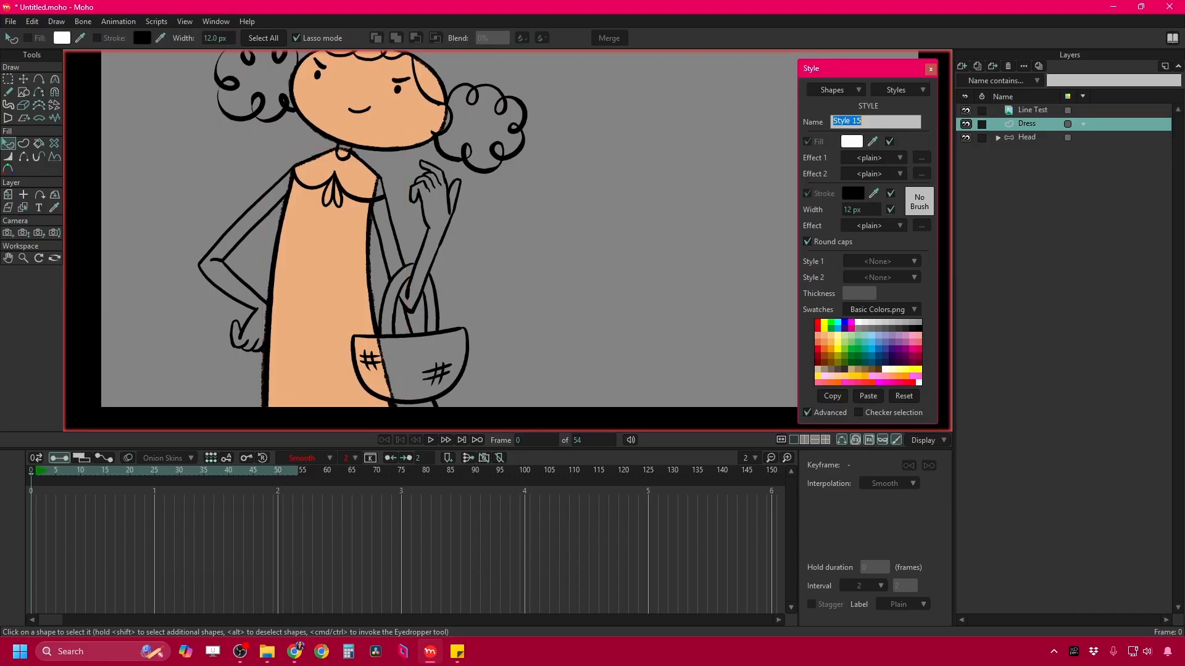
left_click_drag(864, 122, 845, 128)
key("BackSpace")
key("BackSpace")
key("BackSpace")
Exclude stroke colour and width from the RR Dress style and give it a dark red fill.
left_click(890, 193)
left_click(891, 209)
left_click(873, 143)
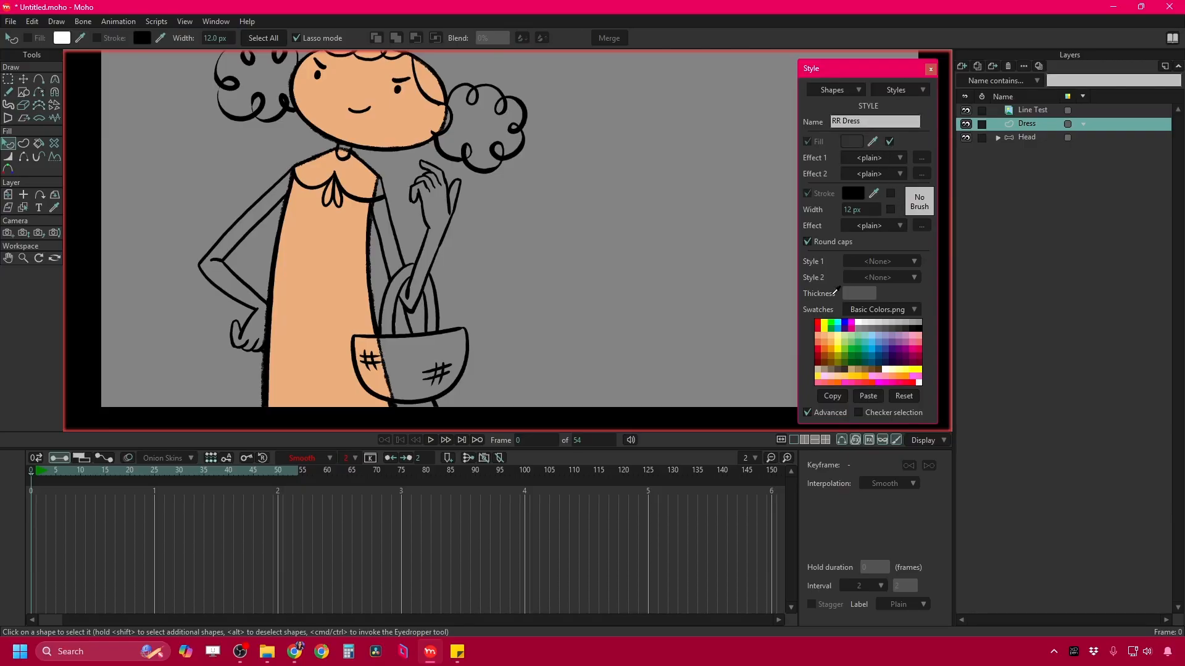
left_click(818, 356)
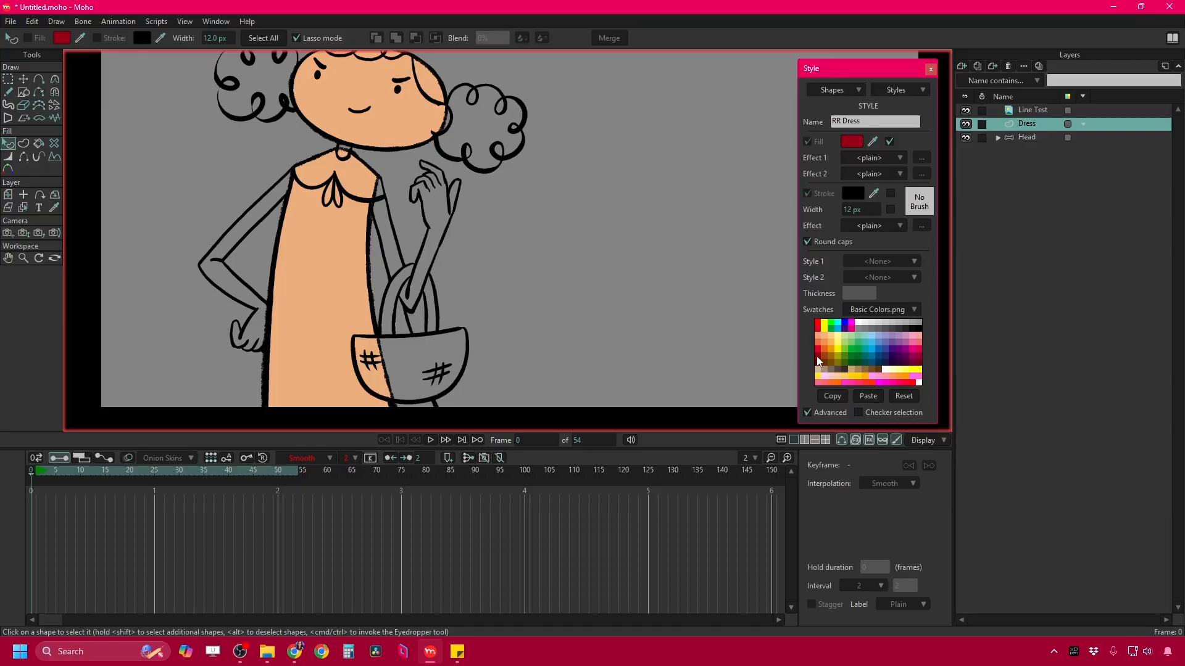
Apply RR Dress as the dress shape's Style 2 and scrub the timeline to review the sketched motion, ending at frame 0.
left_click(338, 282)
left_click(883, 279)
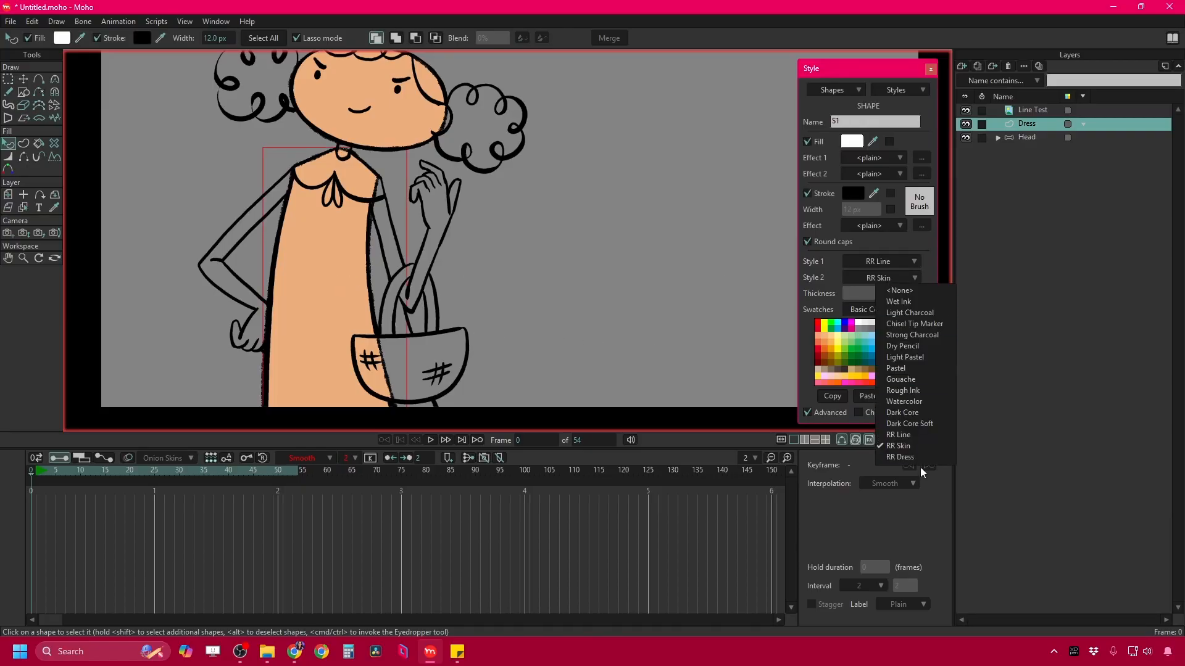
left_click(916, 459)
scroll(344, 216, "down", 2)
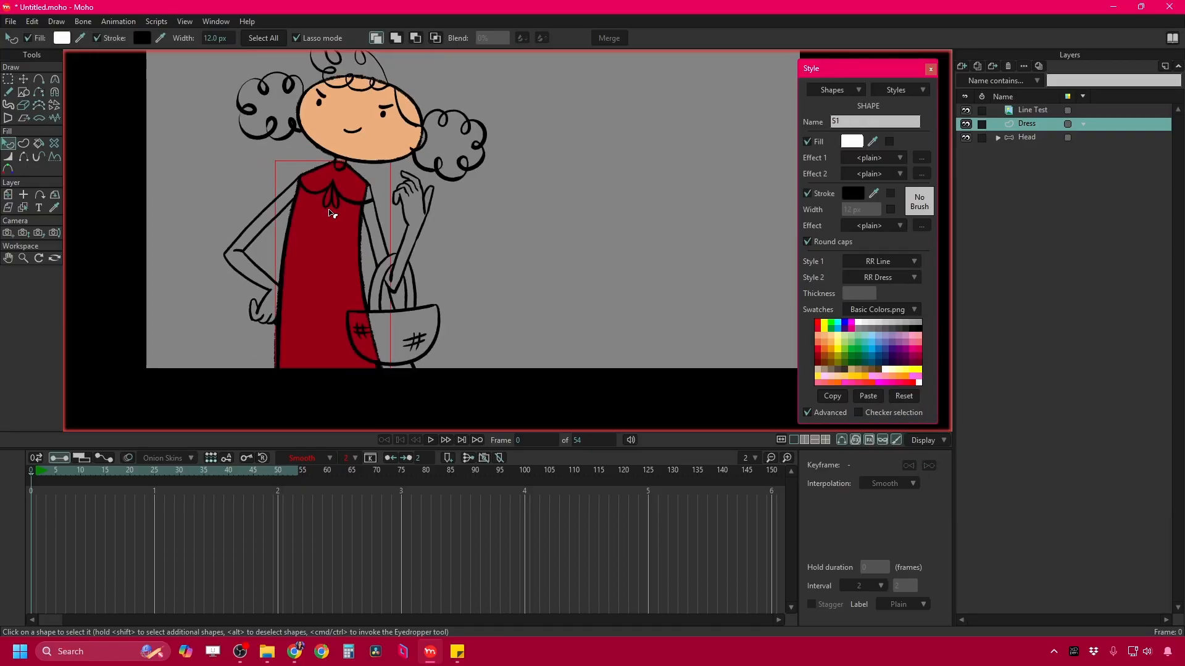
scroll(345, 246, "up", 5)
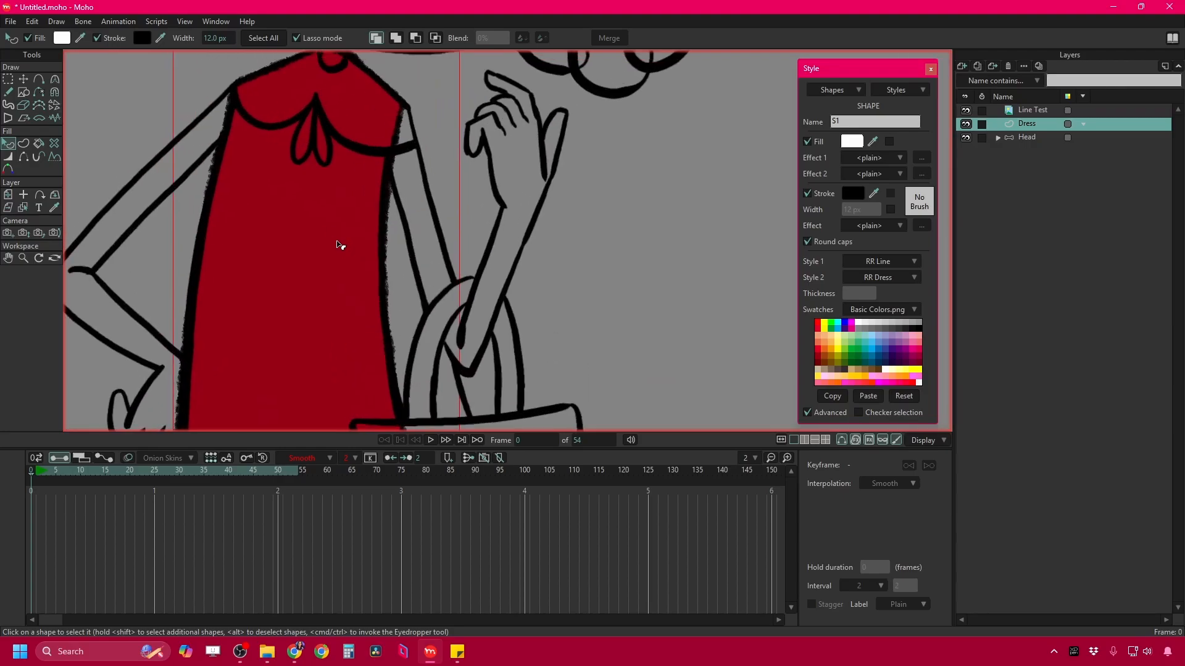
scroll(345, 206, "down", 2)
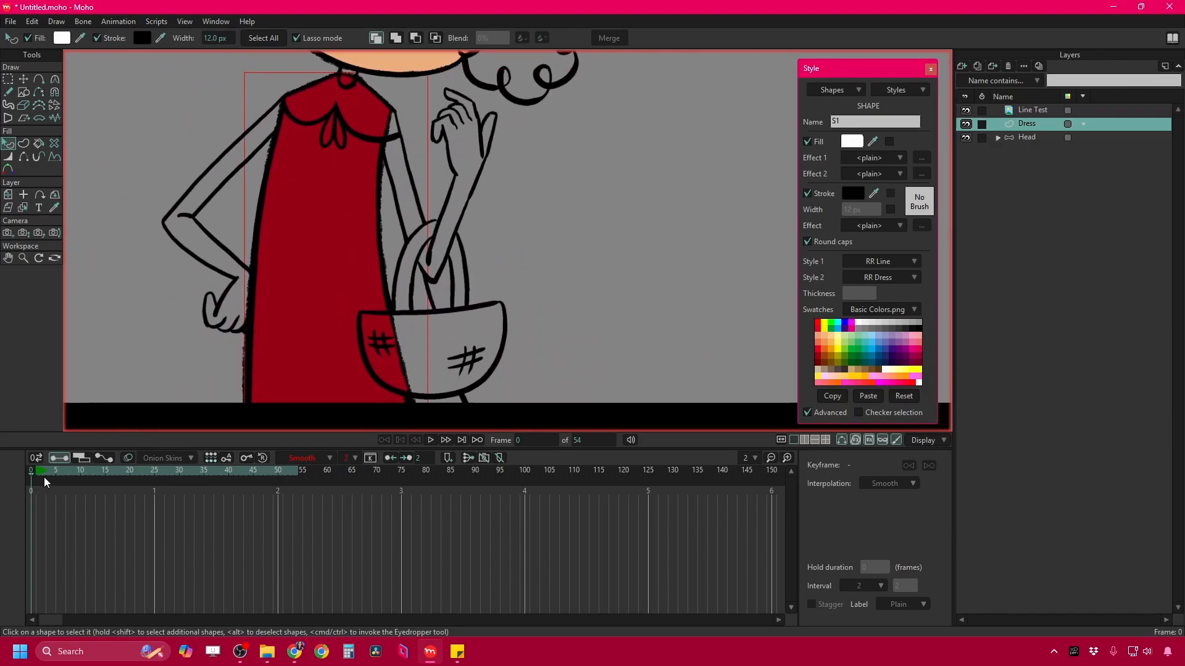
left_click_drag(44, 472, 258, 473)
left_click_drag(120, 471, 27, 476)
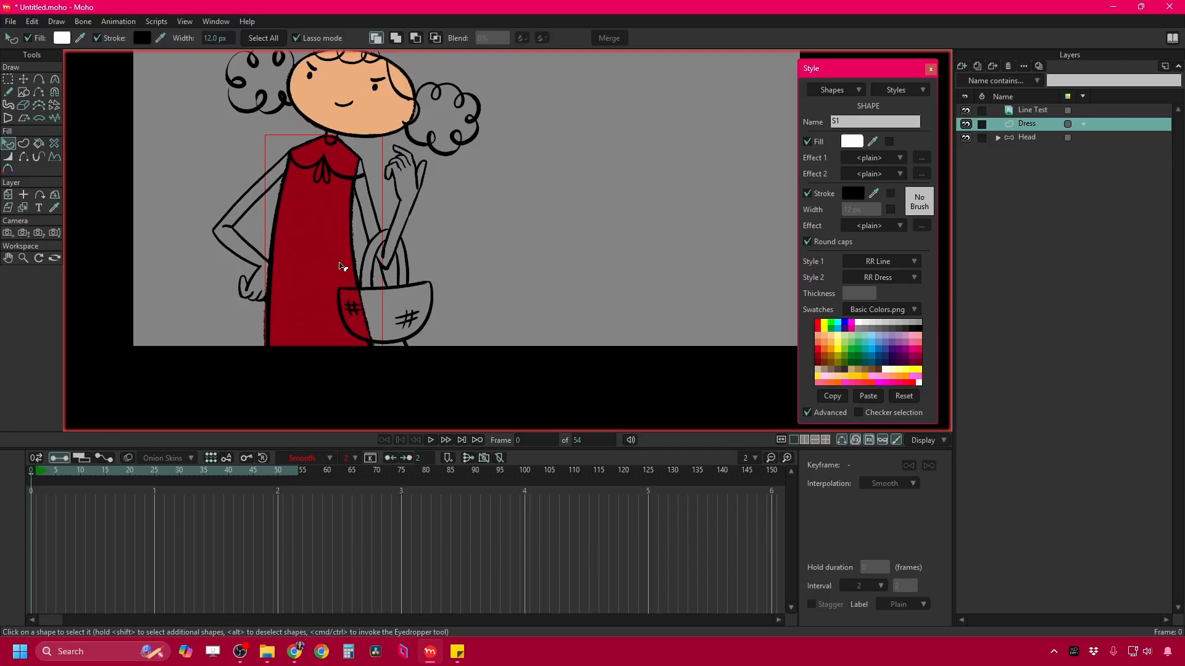
Wrap the Dress layer in a group named Dress and convert that group to a bone layer.
scroll(344, 264, "up", 2)
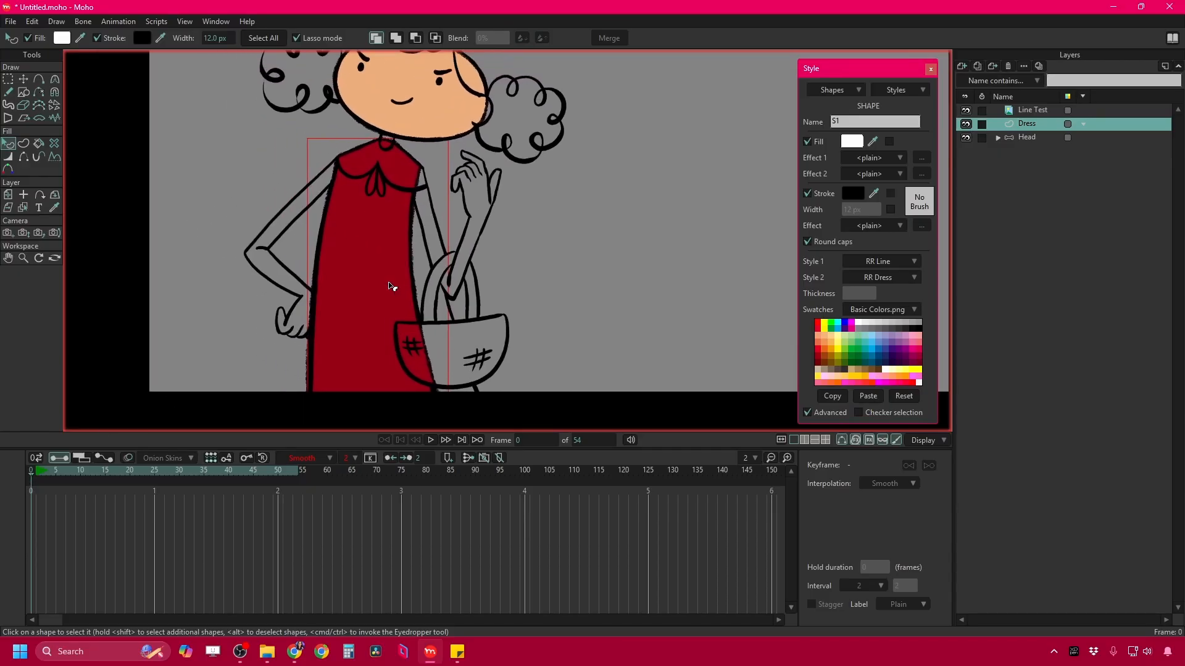
right_click(1032, 126)
mouse_move(1062, 153)
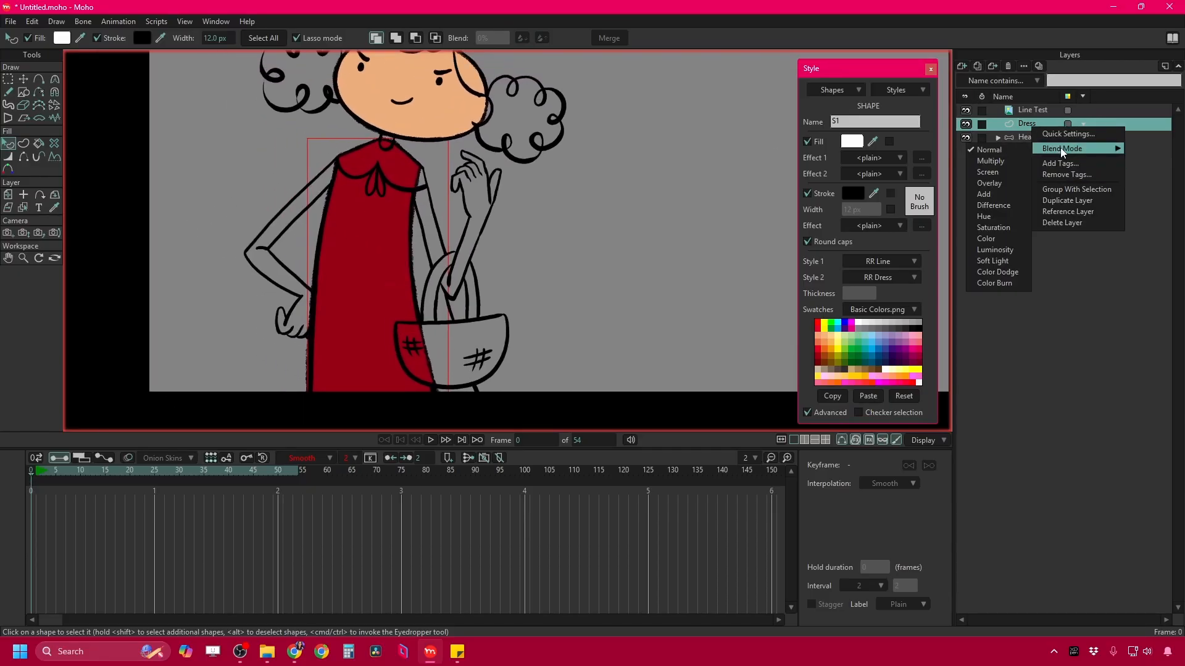
left_click(1062, 190)
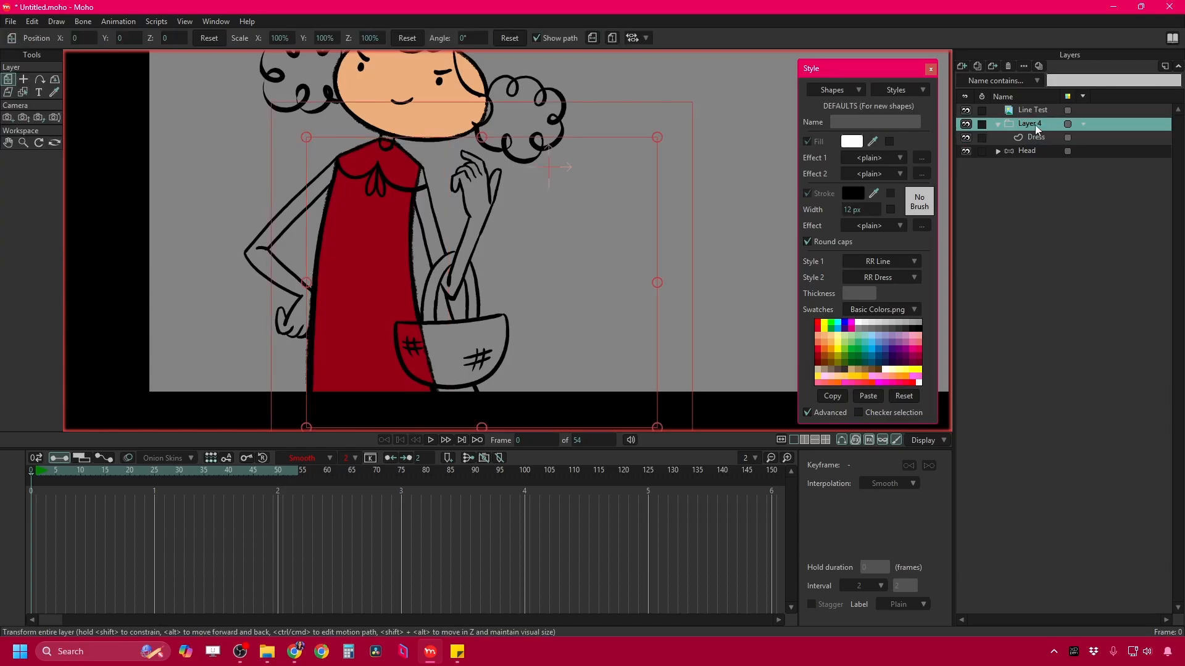
type("Dress")
key("Return")
right_click(1020, 123)
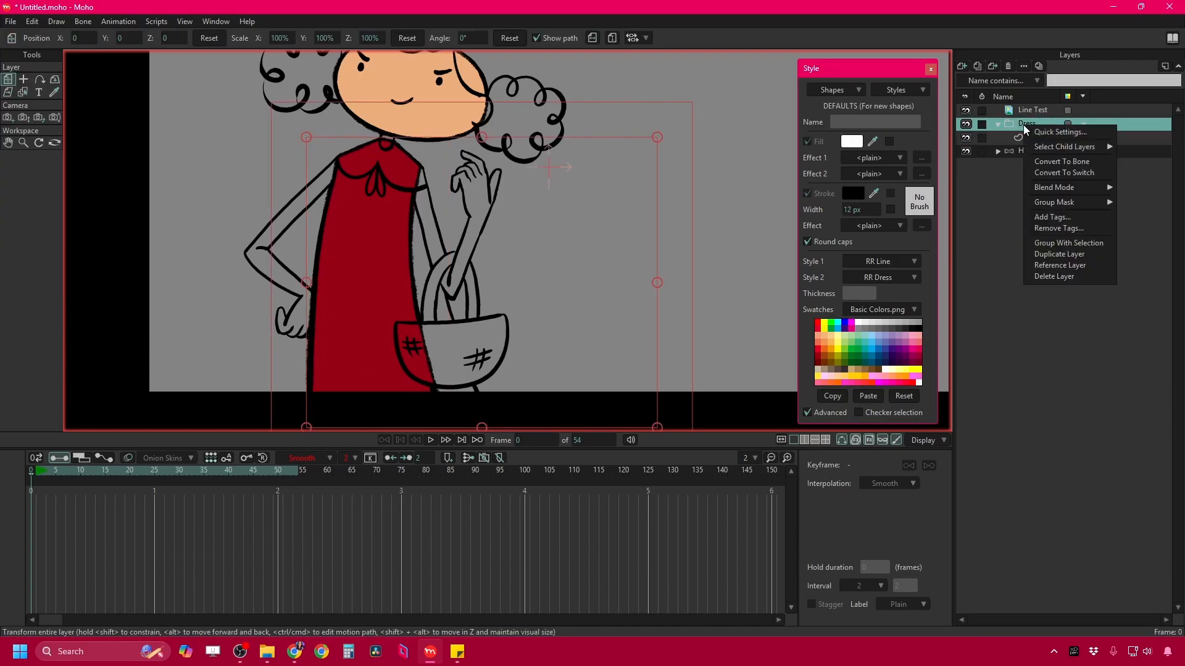
left_click(1044, 162)
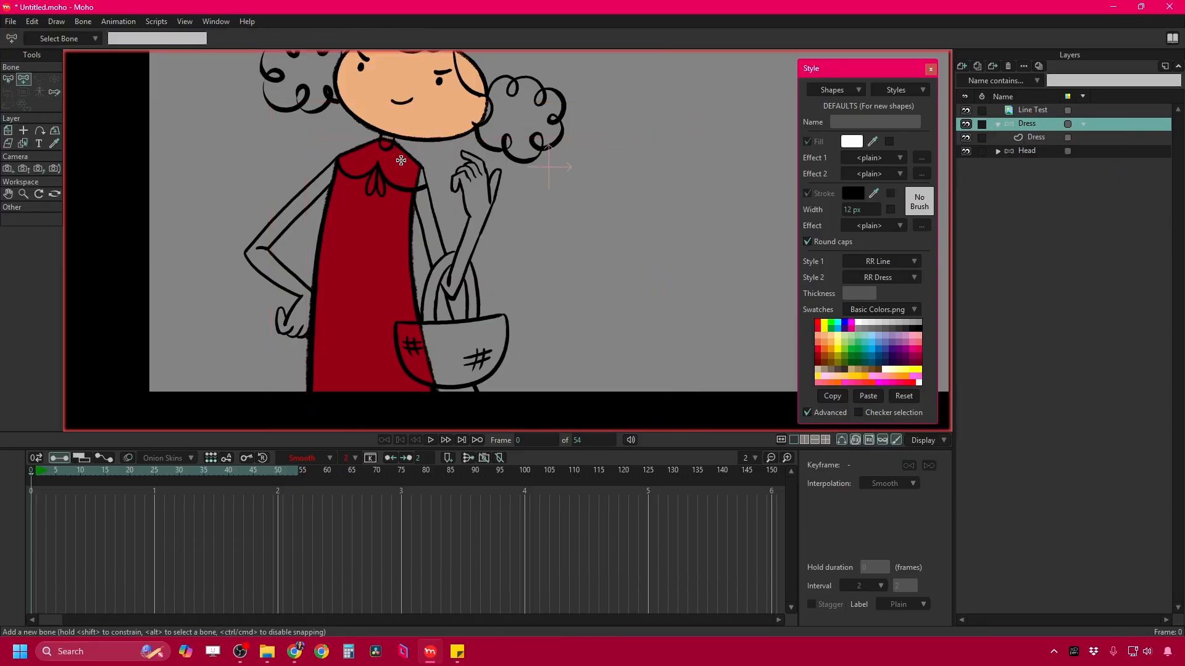
Add a bone from the collar up into the face and a separate upward bone through the hem, with off-canvas artwork shown.
left_click_drag(375, 191, 395, 128)
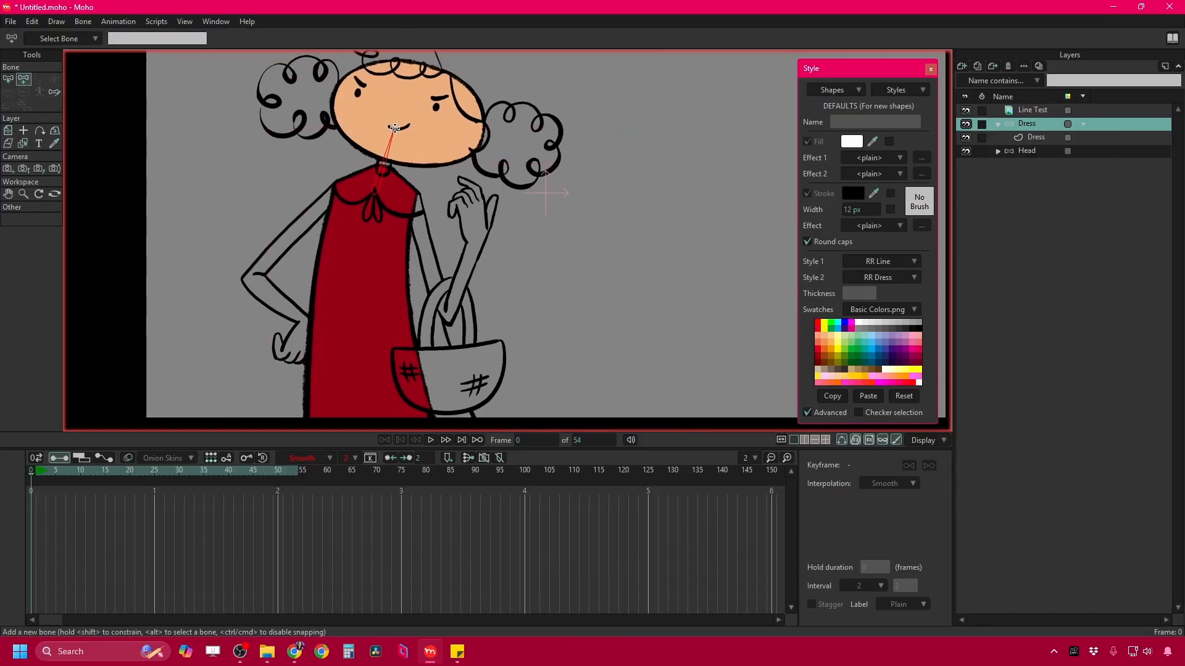
scroll(389, 166, "down", 3)
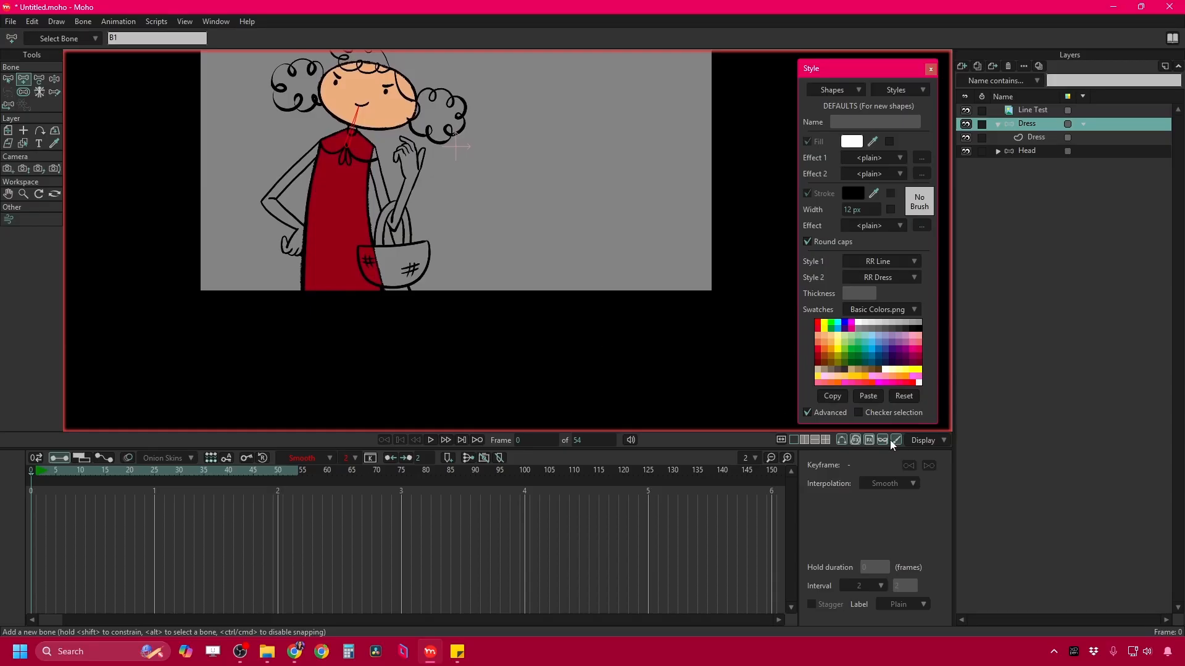
key("ctrl+m")
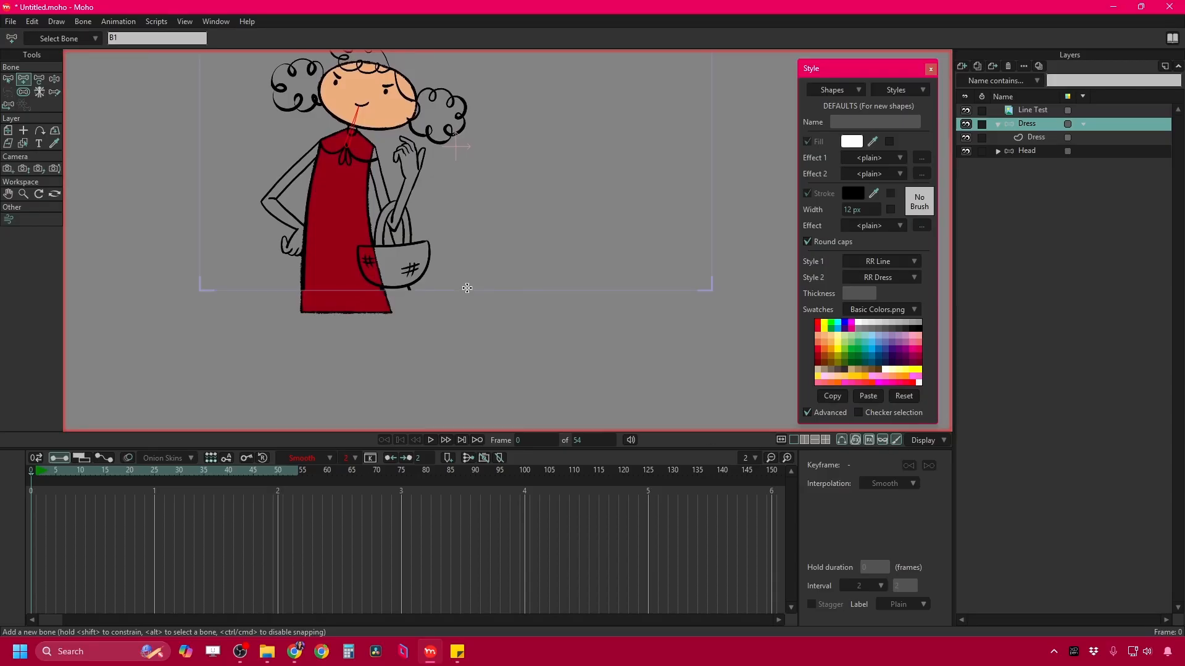
key("Return")
left_click_drag(346, 327, 344, 282)
left_click_drag(347, 196, 345, 250)
scroll(345, 259, "up", 2)
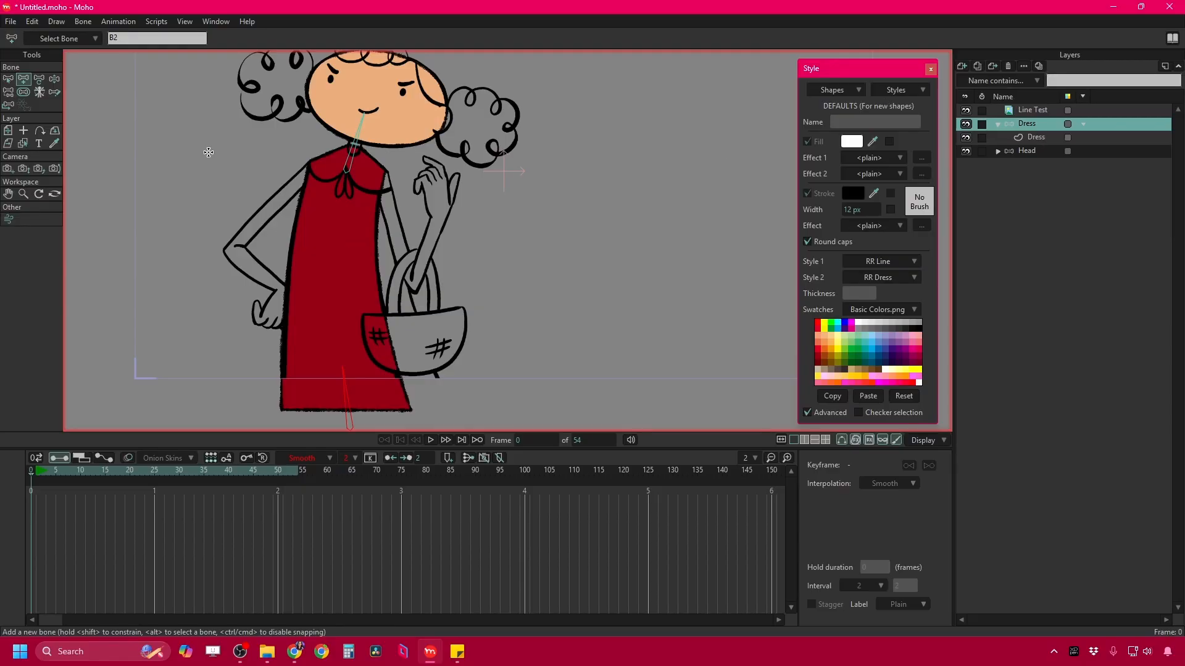
Set the hem bone's strength to about 1.09 and test both bones with Manipulate Bones.
left_click(23, 92)
left_click(356, 149)
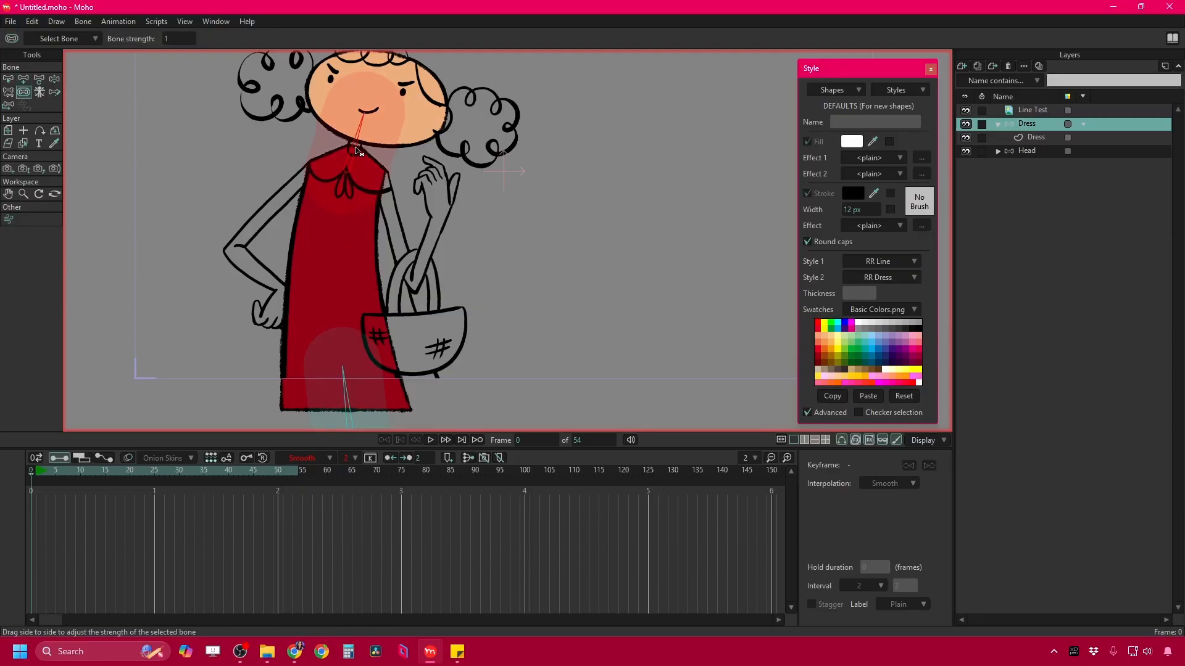
left_click_drag(347, 392, 357, 392)
scroll(356, 391, "down", 2)
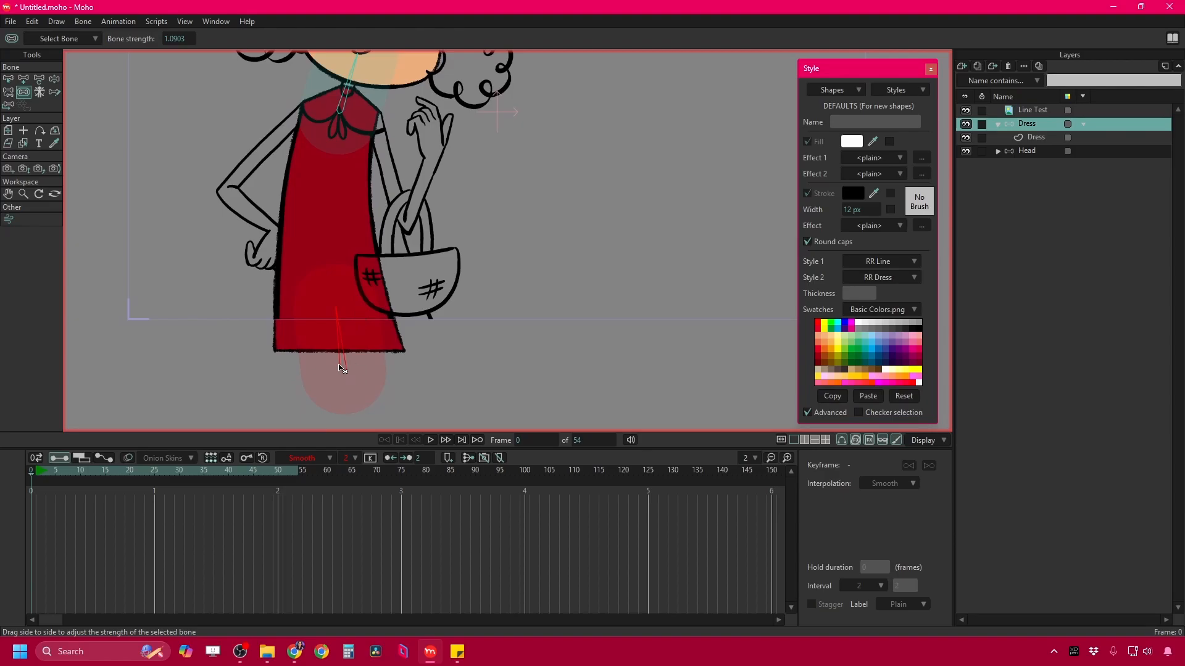
key("z")
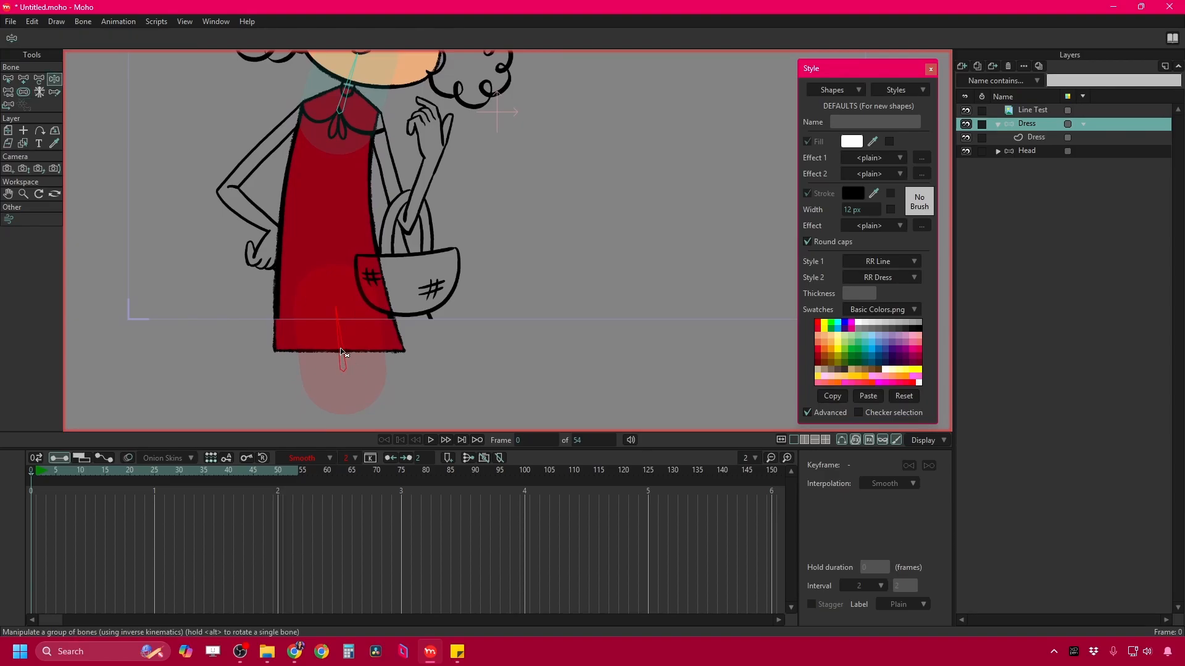
left_click_drag(342, 353, 347, 317)
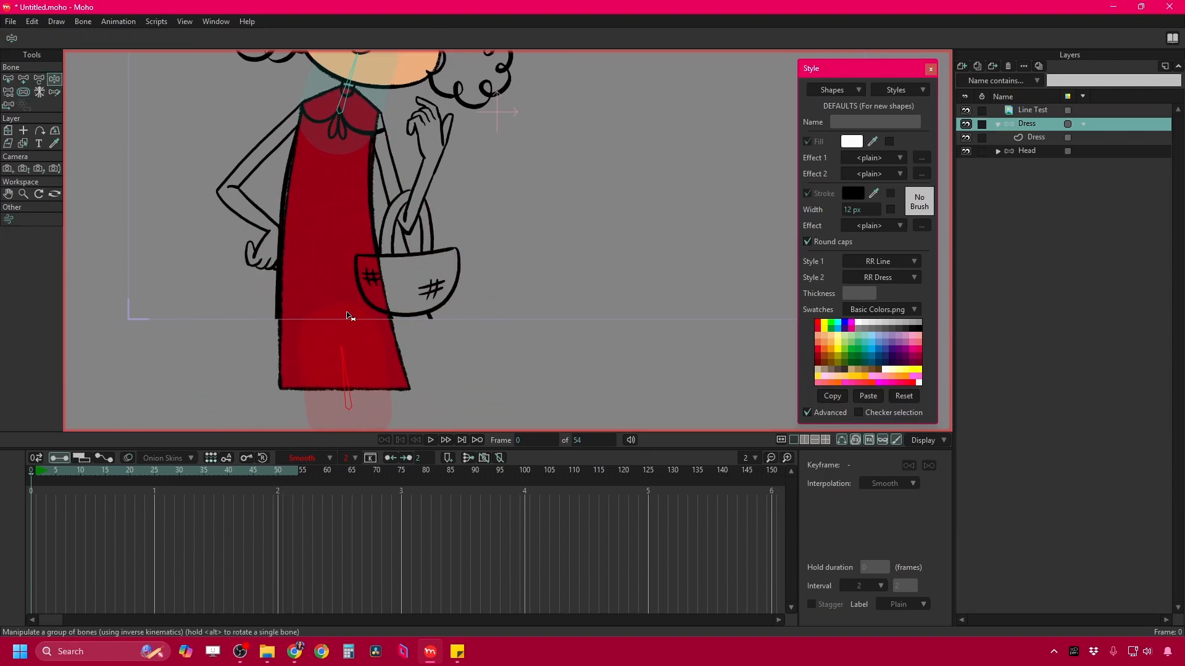
mouse_move(343, 110)
left_mouse_down()
mouse_move(292, 117)
mouse_move(345, 114)
left_mouse_up()
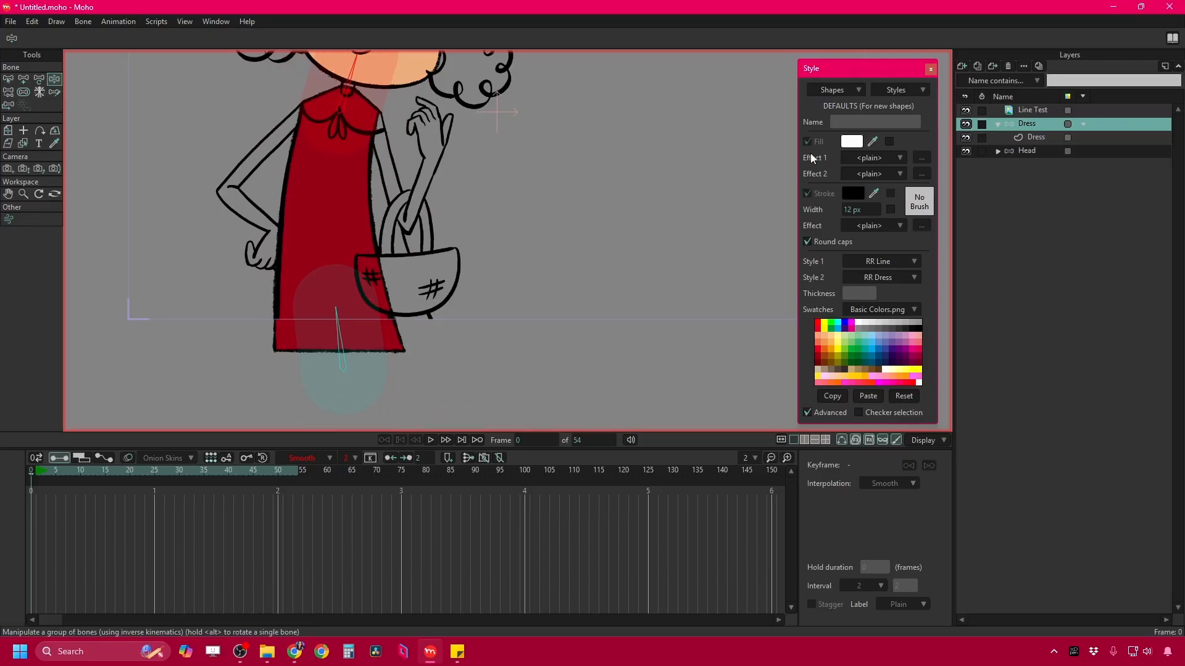
Check the dress's points and add a horizontal bone across the dress between its two side middle points.
left_click(1033, 139)
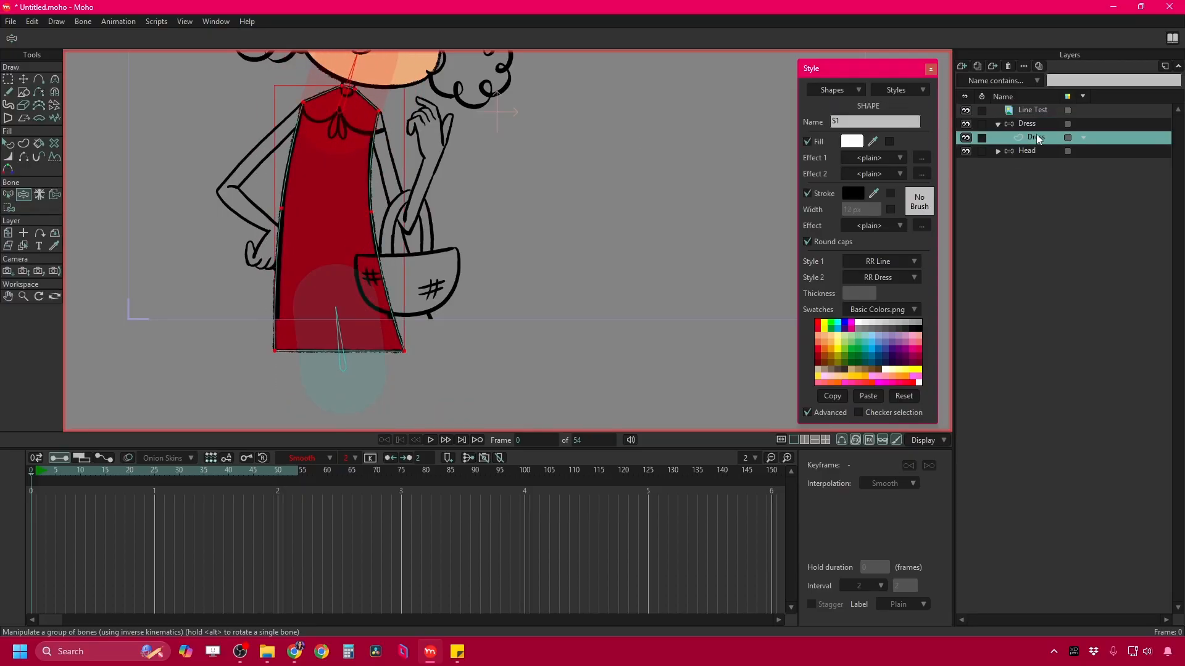
left_click(1038, 124)
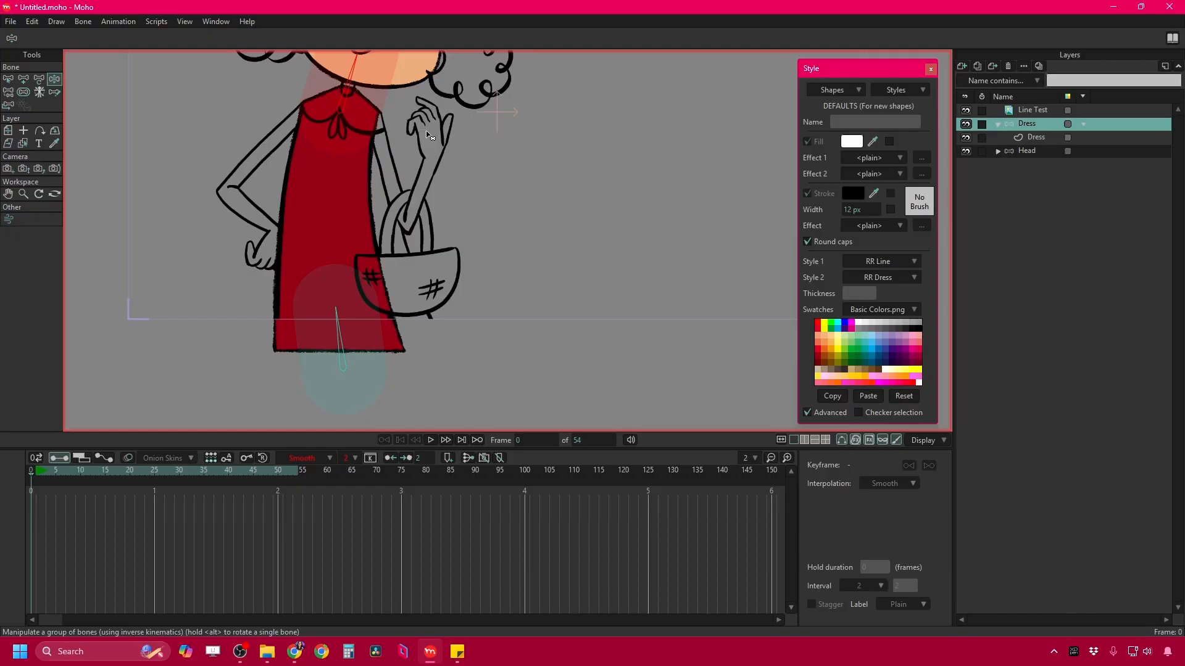
left_click(24, 80)
left_click_drag(372, 212, 282, 210)
Test the collar, waist and hem bones with Manipulate Bones to see how each bends the dress.
left_click(54, 79)
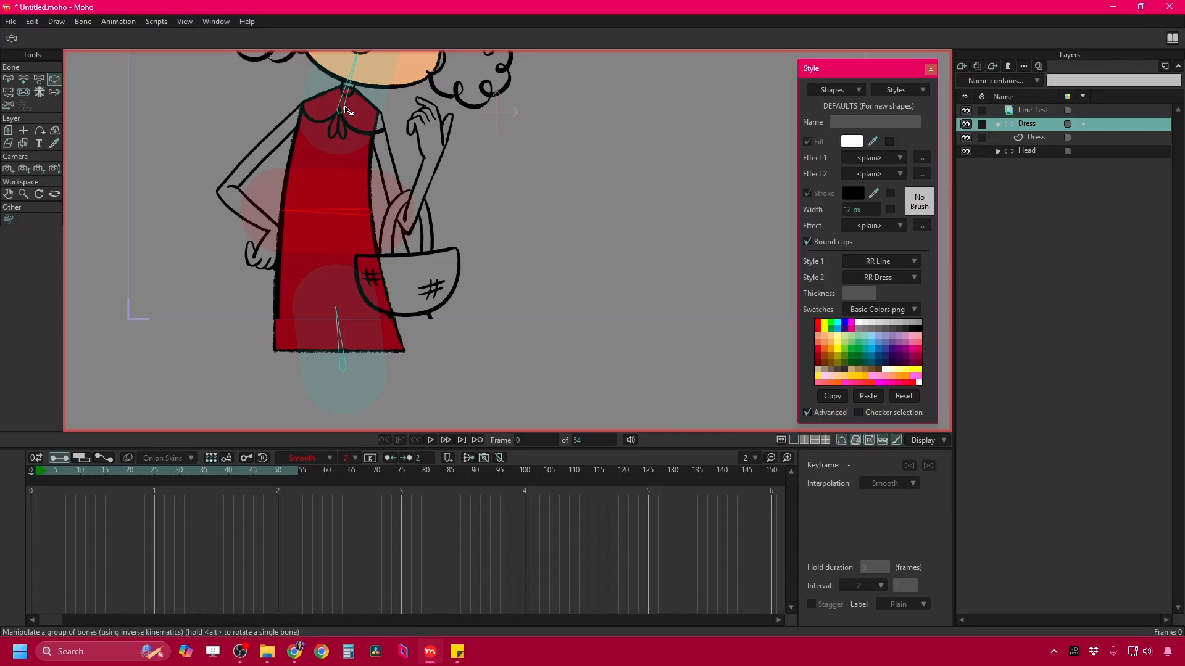
left_click_drag(345, 107, 350, 107)
mouse_move(358, 218)
left_mouse_down()
mouse_move(330, 234)
mouse_move(362, 214)
left_mouse_up()
left_click_drag(341, 363, 310, 258)
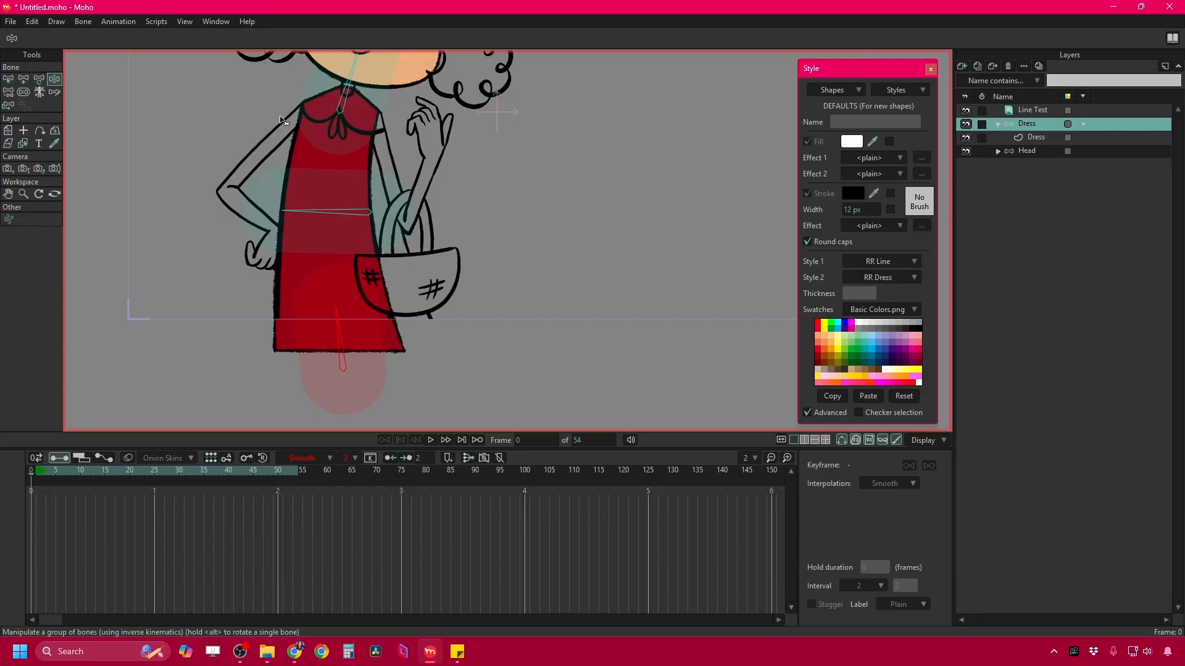
left_click(227, 107)
left_click_drag(227, 108, 226, 139)
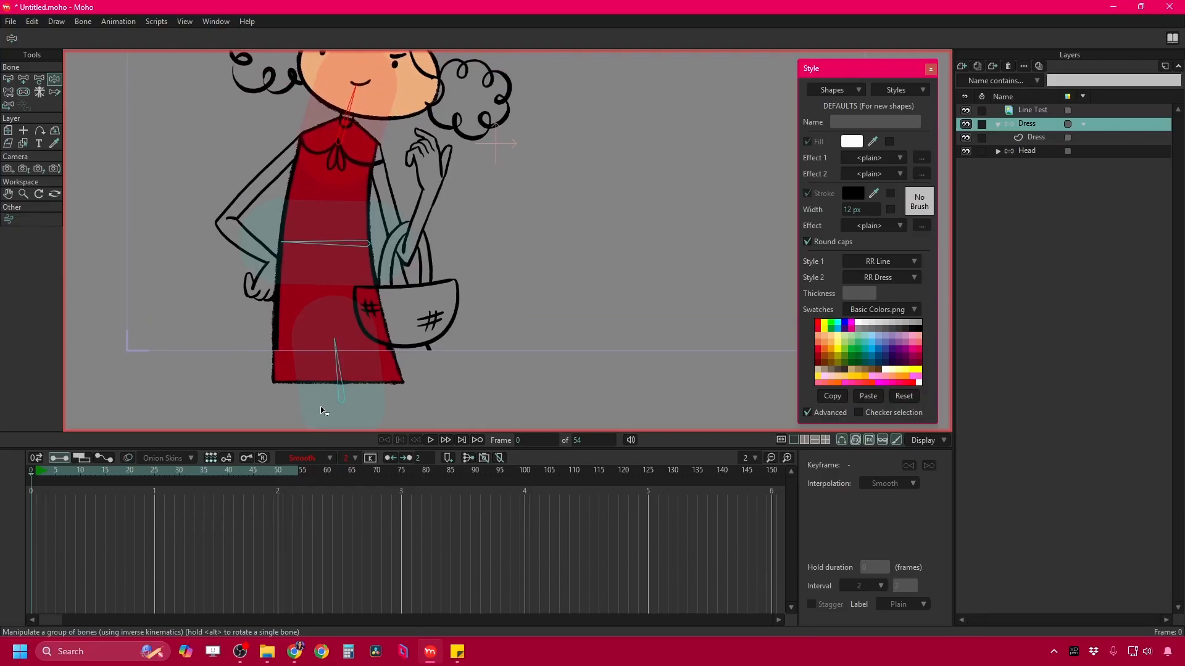
Turn on squash and stretch scaling for the dress's collar, waist and hem bones together.
left_click(9, 94)
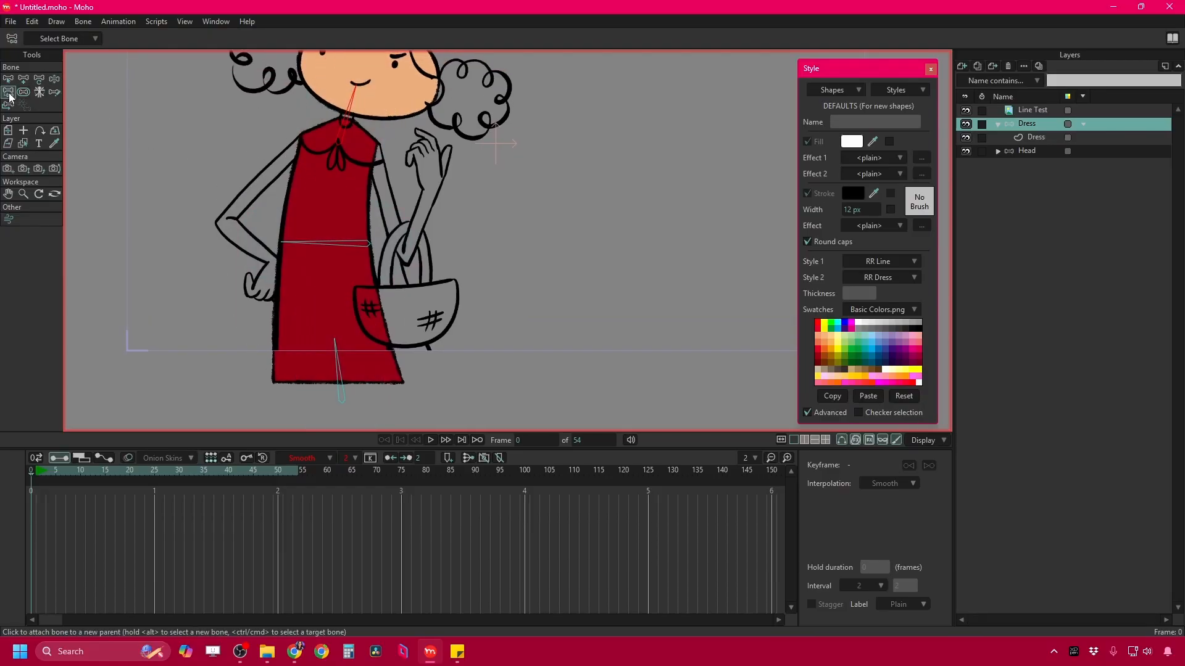
left_click(8, 79)
left_click(263, 129)
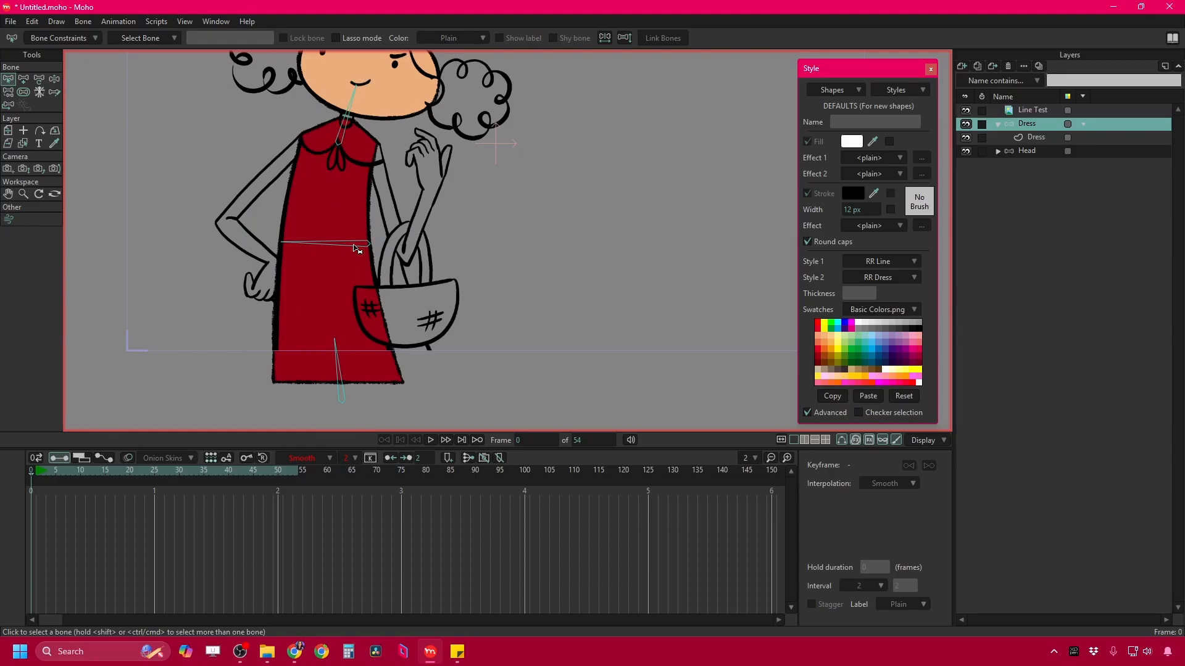
left_click_drag(338, 189, 338, 204)
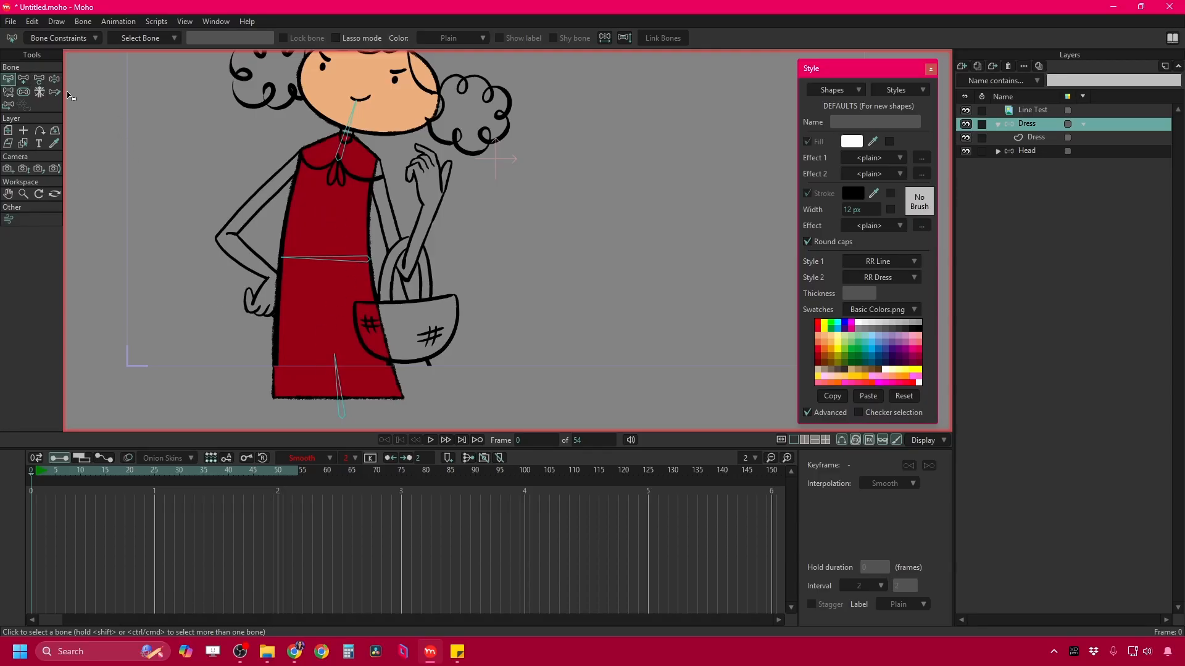
left_click(338, 262)
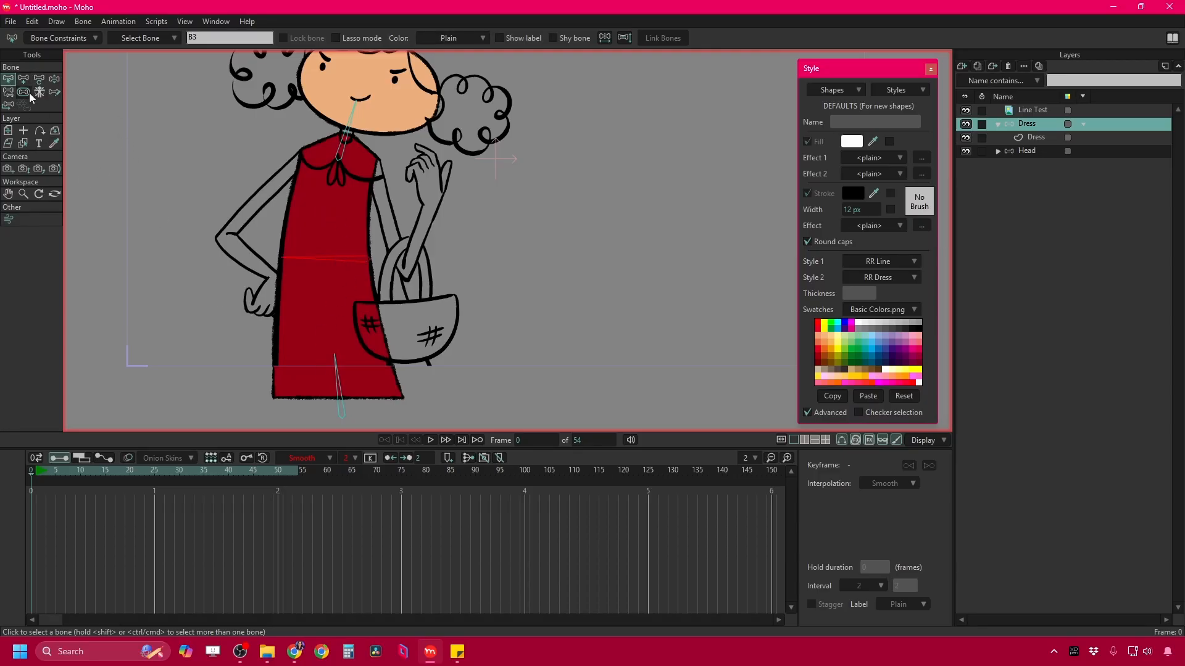
left_click_drag(285, 148, 393, 376)
left_click(56, 39)
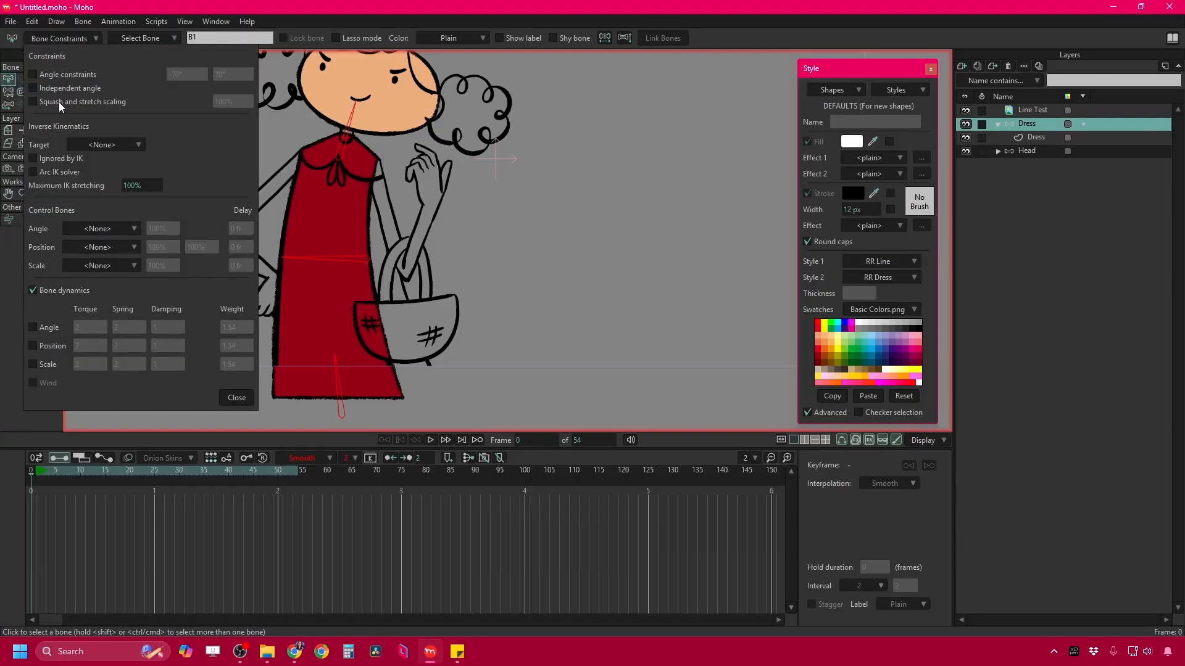
left_click(33, 102)
left_click(236, 398)
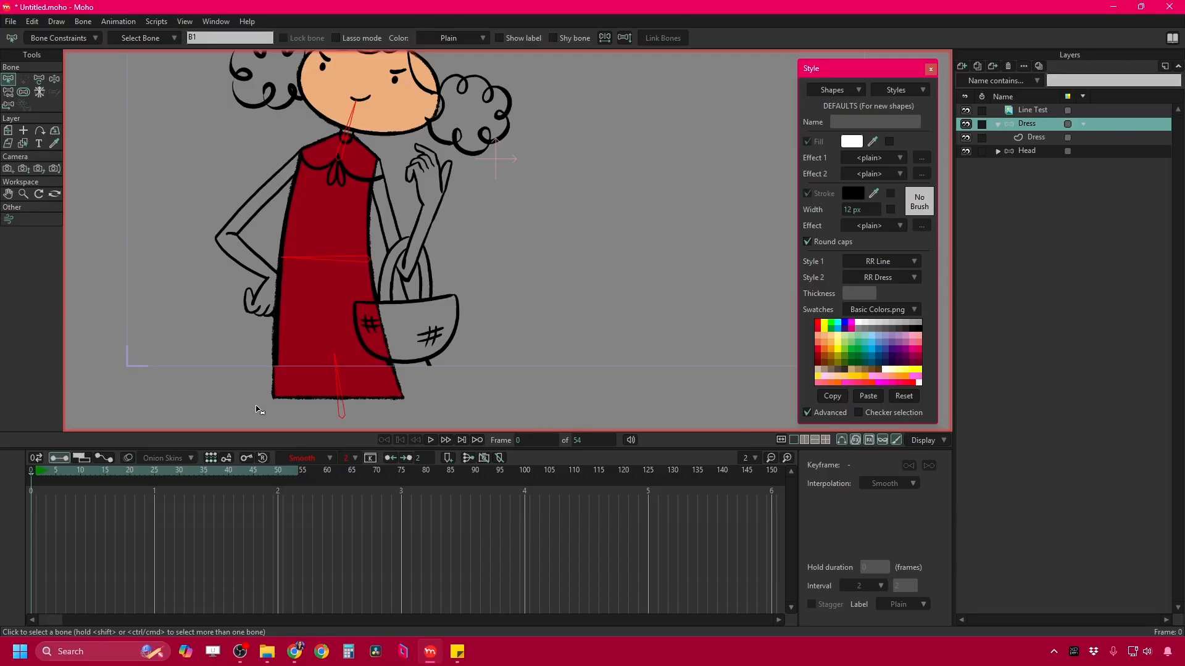
Keyframe the dress bones' starting pose at frame 1.
key("ctrl+Right")
left_click(24, 79)
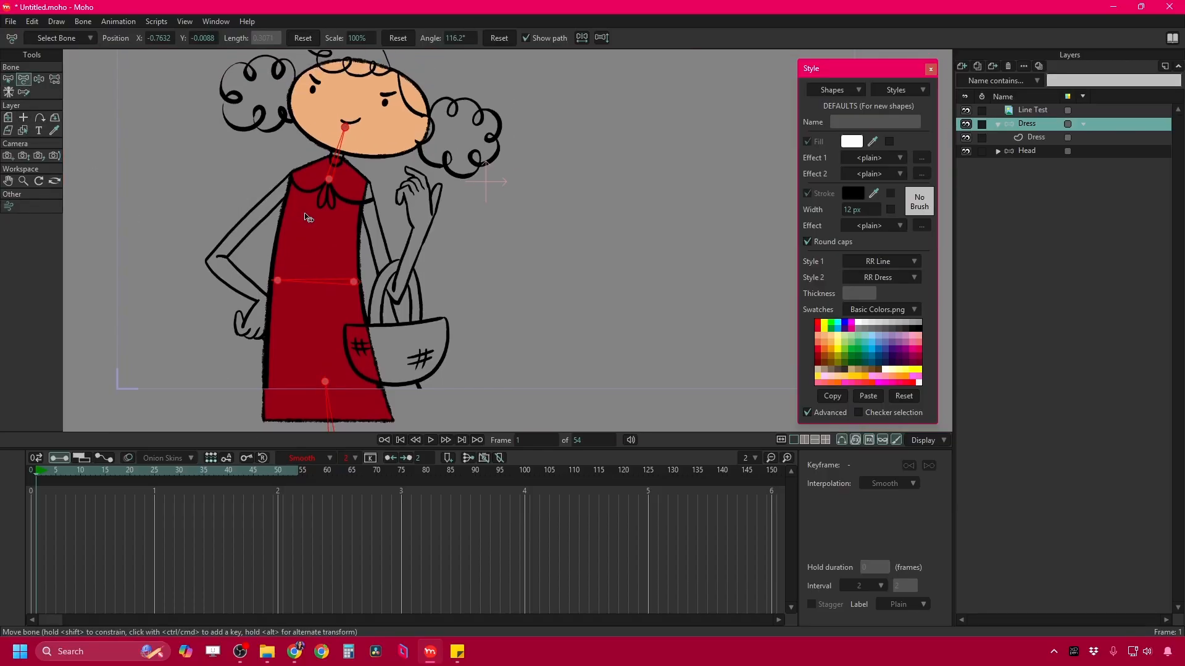
left_click(319, 201)
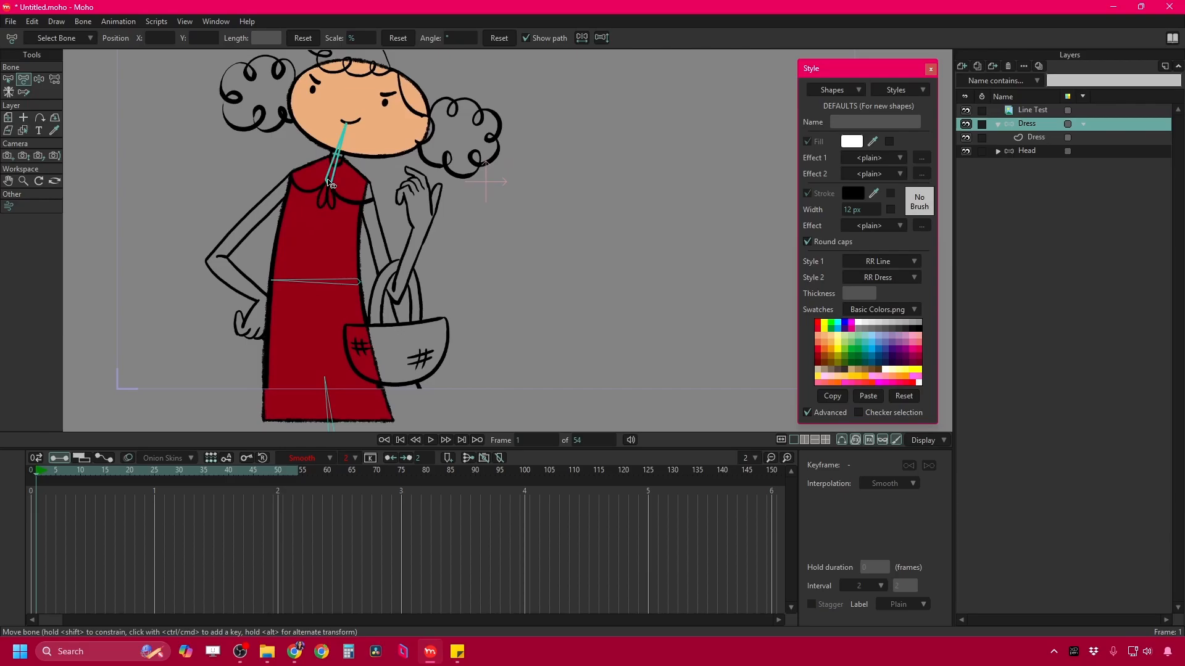
left_click(330, 183)
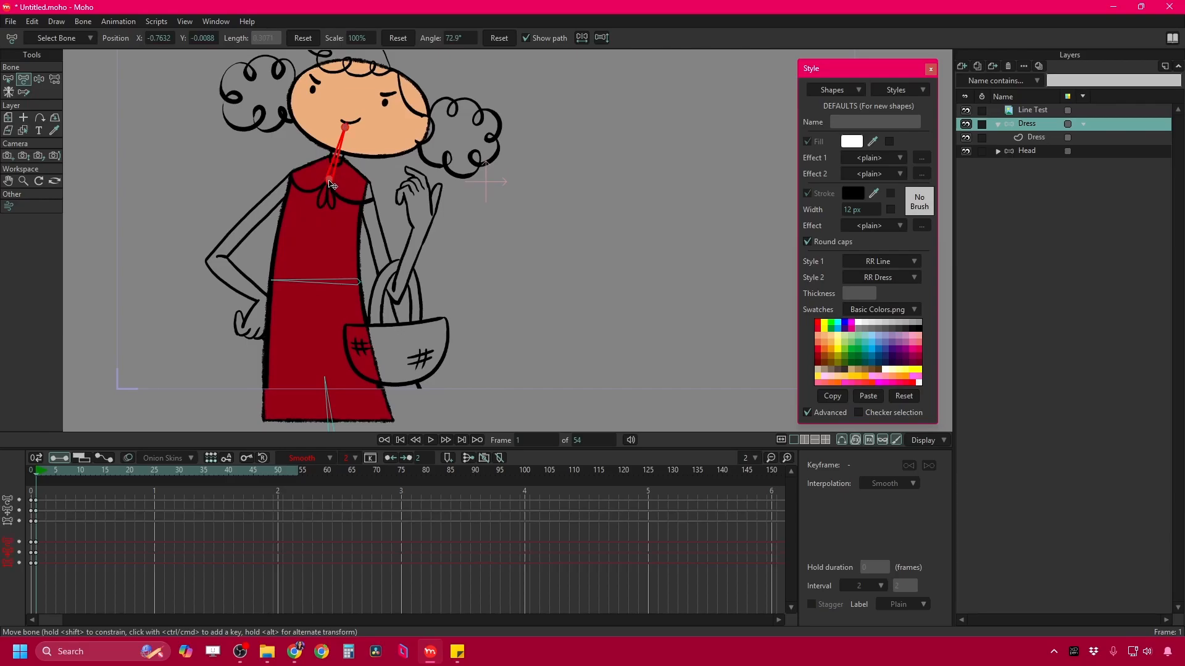
Step through the opening frames and check the Head layer's keyframe timing against the line test.
key("ctrl+Right")
key("ctrl+Left")
key("ctrl+Right")
key("ctrl+Right")
key("ctrl+Left")
key("ctrl+Left")
key("ctrl+Left")
left_click(1034, 149)
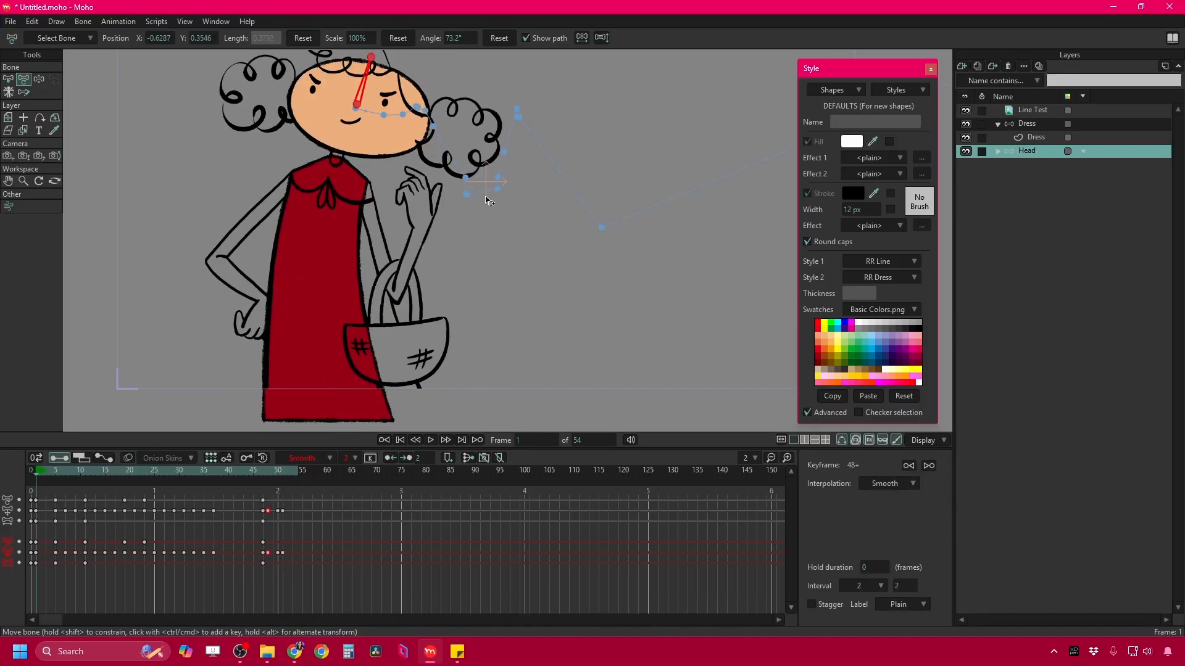
key("ctrl+Right")
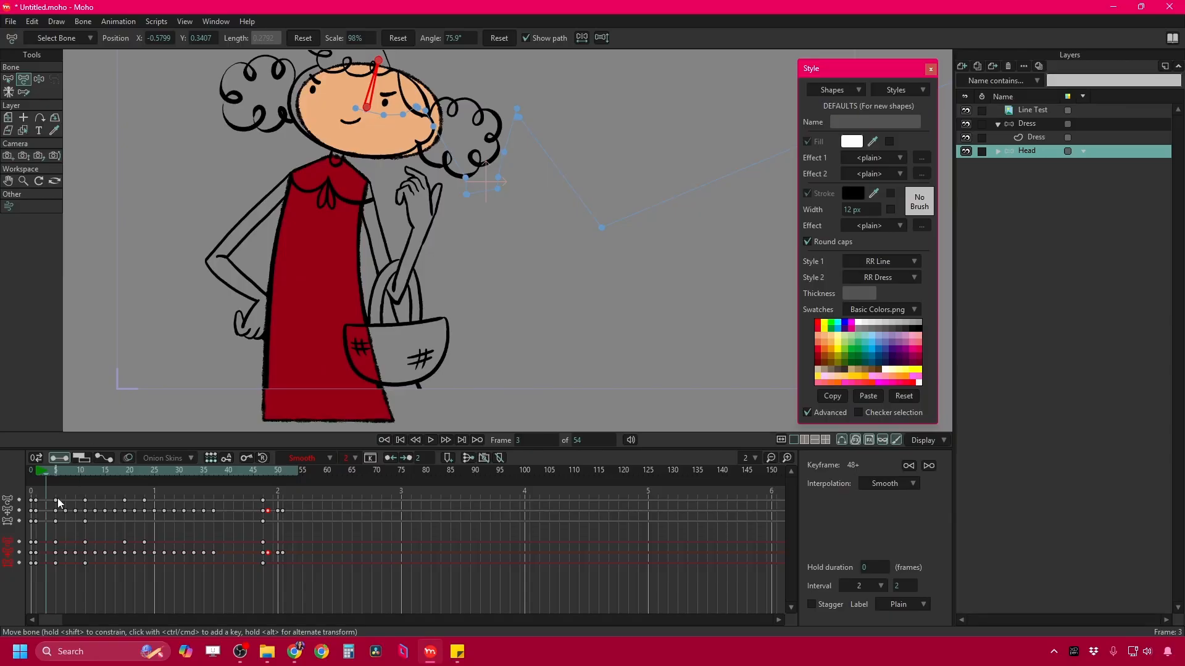
left_click(40, 518)
left_click_drag(36, 525, 37, 529)
key("ctrl+c")
key("ctrl+v")
Return to the Dress layer, collapse it and compare the dress with the line test up to frame 5.
left_click(1032, 126)
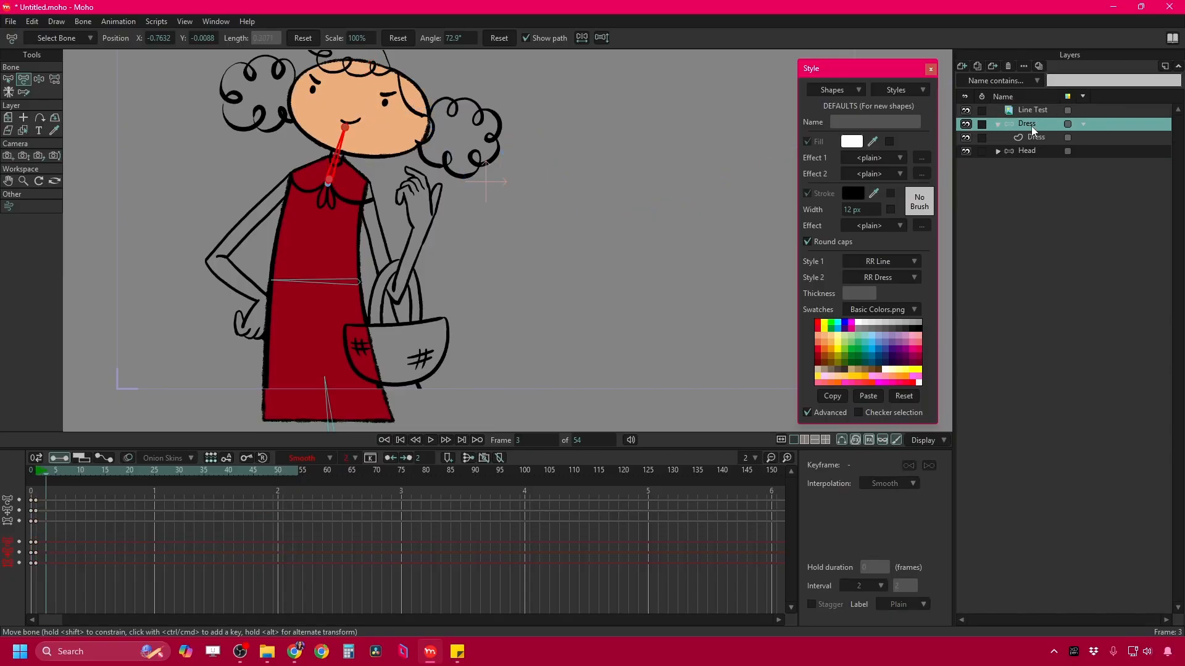
left_click(999, 125)
key("ctrl+Right")
key("ctrl+Right")
key("ctrl+Left")
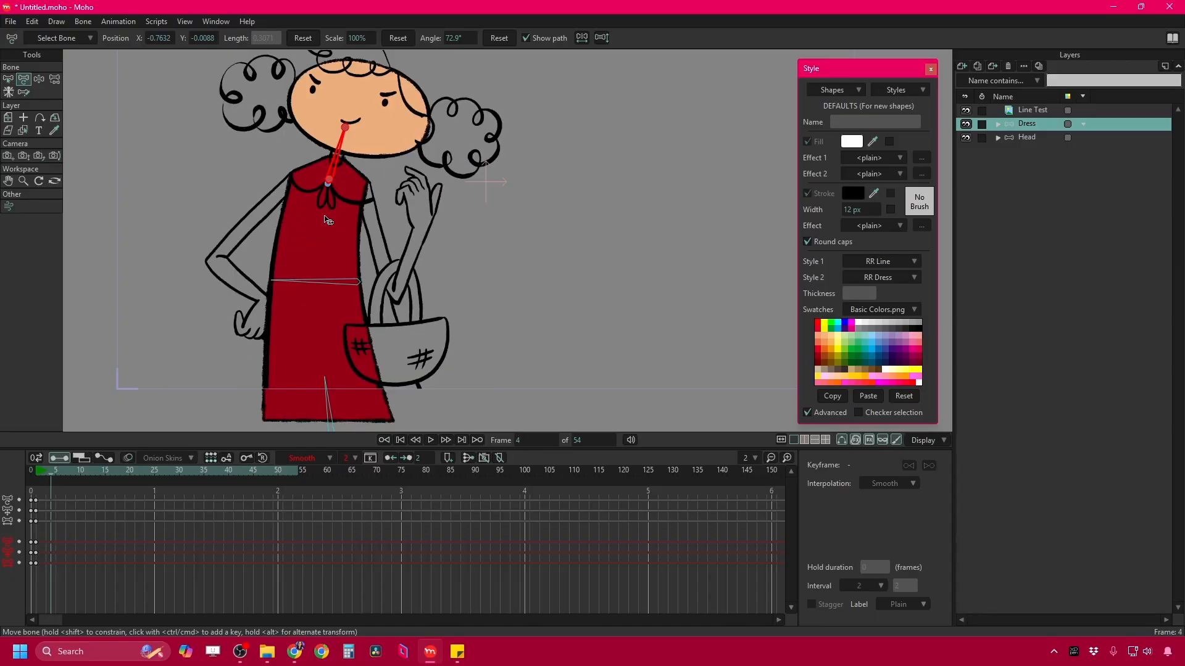
key("ctrl+Right")
key("ctrl+Left")
key("ctrl+Right")
key("ctrl+Right")
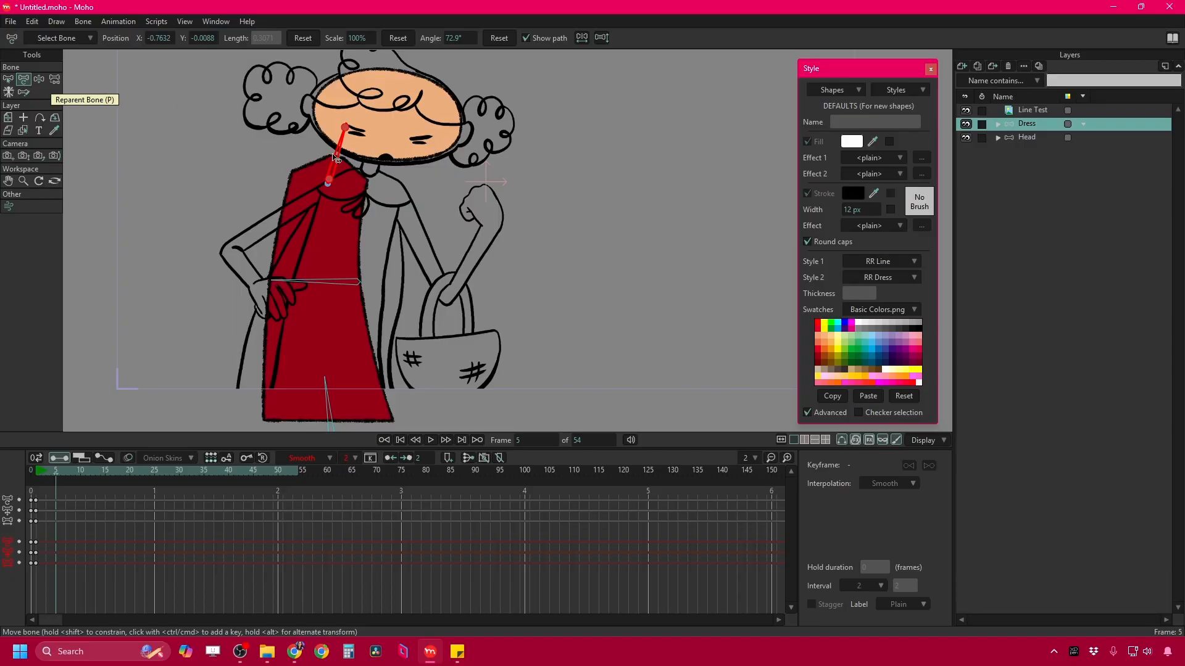
Keyframe the collar bone at frame 3, and move the collar and waist bones at frame 5 to match the leaning torso.
left_click(47, 471)
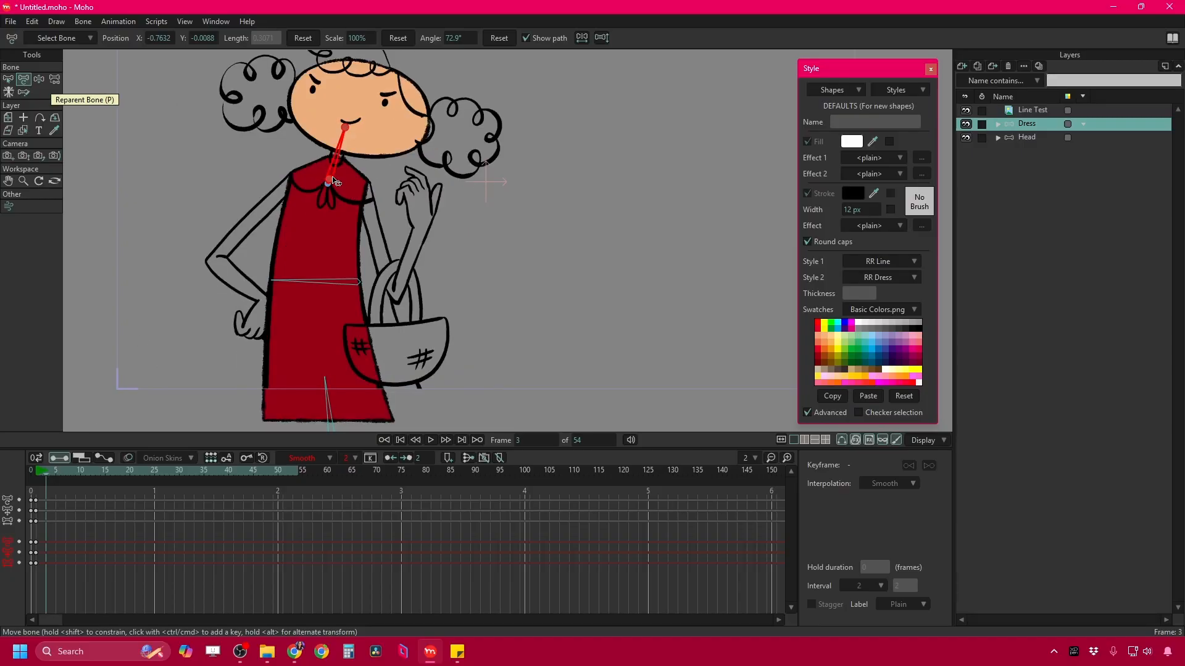
key("Right")
key("Right")
left_click_drag(330, 183, 365, 193)
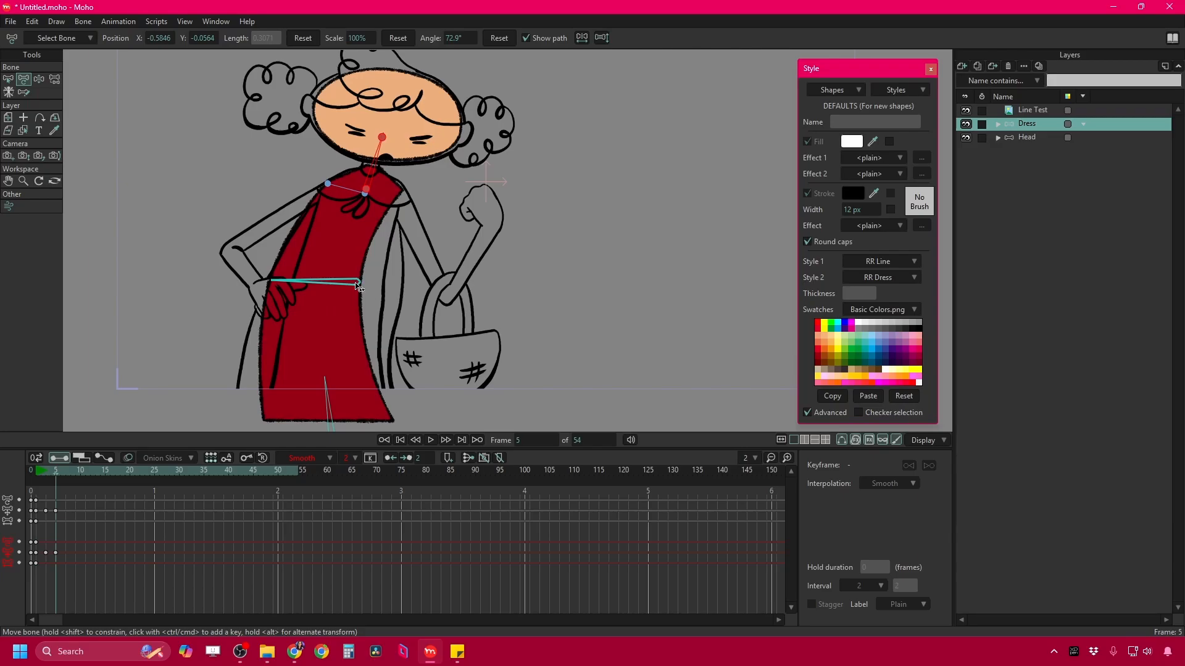
left_click_drag(358, 287, 378, 282)
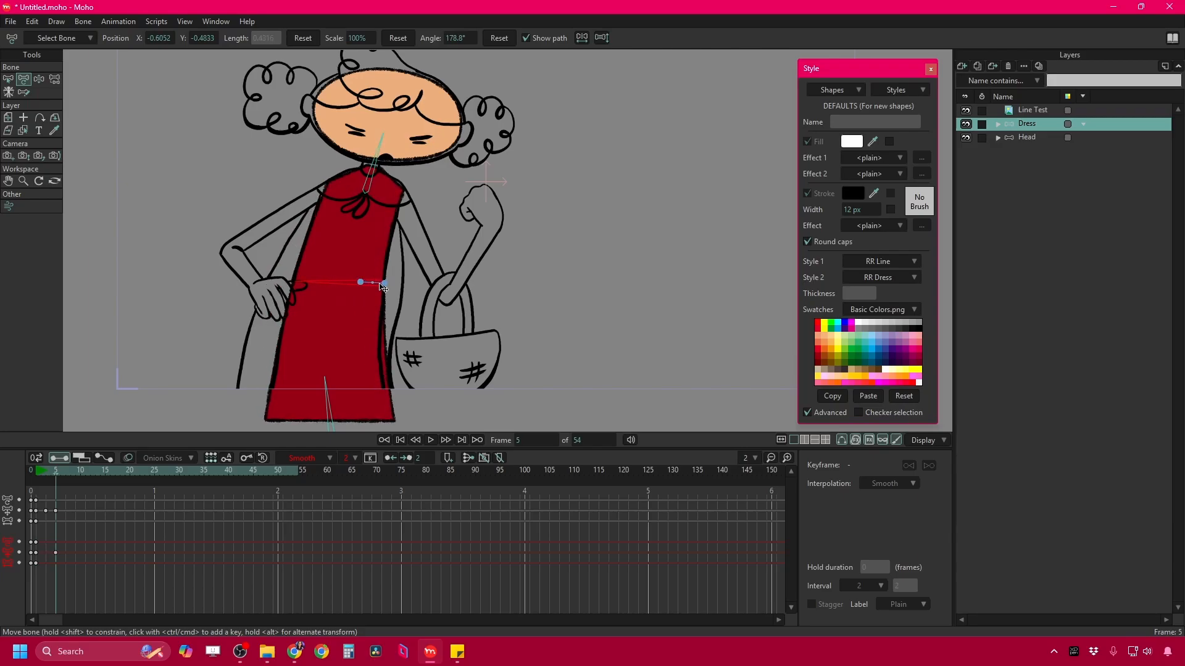
At frame 5, reposition the hem bone, angle it to about 117° and stretch it to about 108% scale.
left_click(329, 422)
scroll(329, 421, "down", 1)
left_click_drag(331, 384, 334, 401)
mouse_move(327, 359)
left_mouse_down()
mouse_move(315, 373)
mouse_move(323, 402)
mouse_move(348, 410)
mouse_move(320, 373)
mouse_move(339, 404)
mouse_move(327, 357)
mouse_move(322, 372)
left_mouse_up()
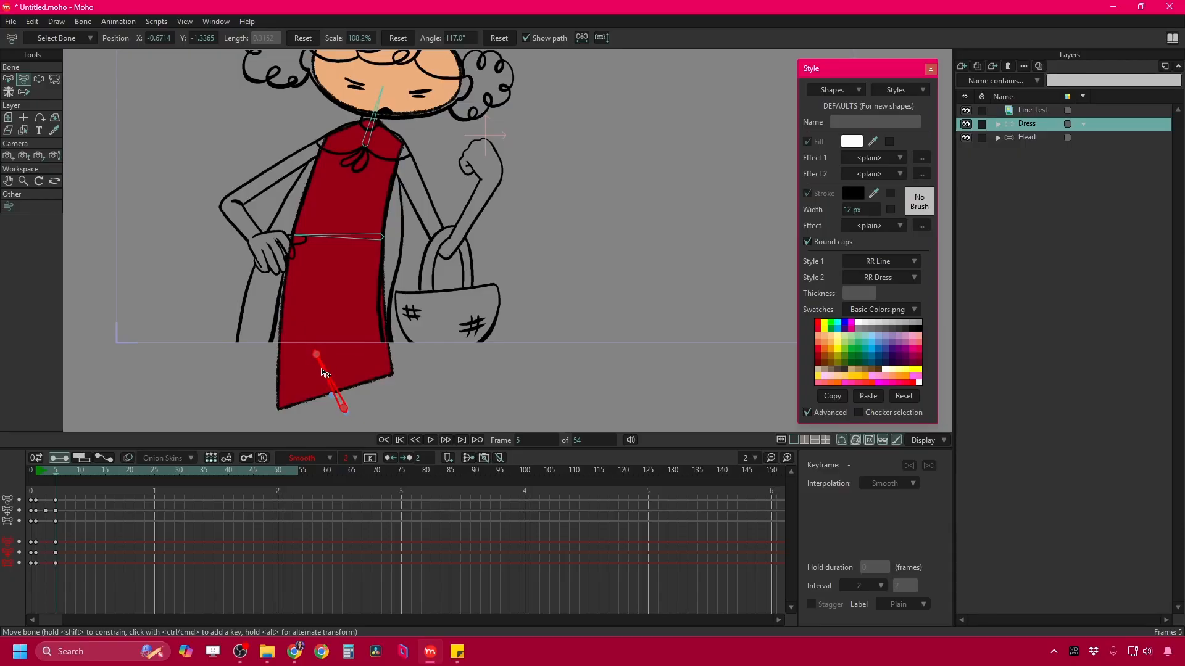
left_click_drag(346, 412, 334, 396)
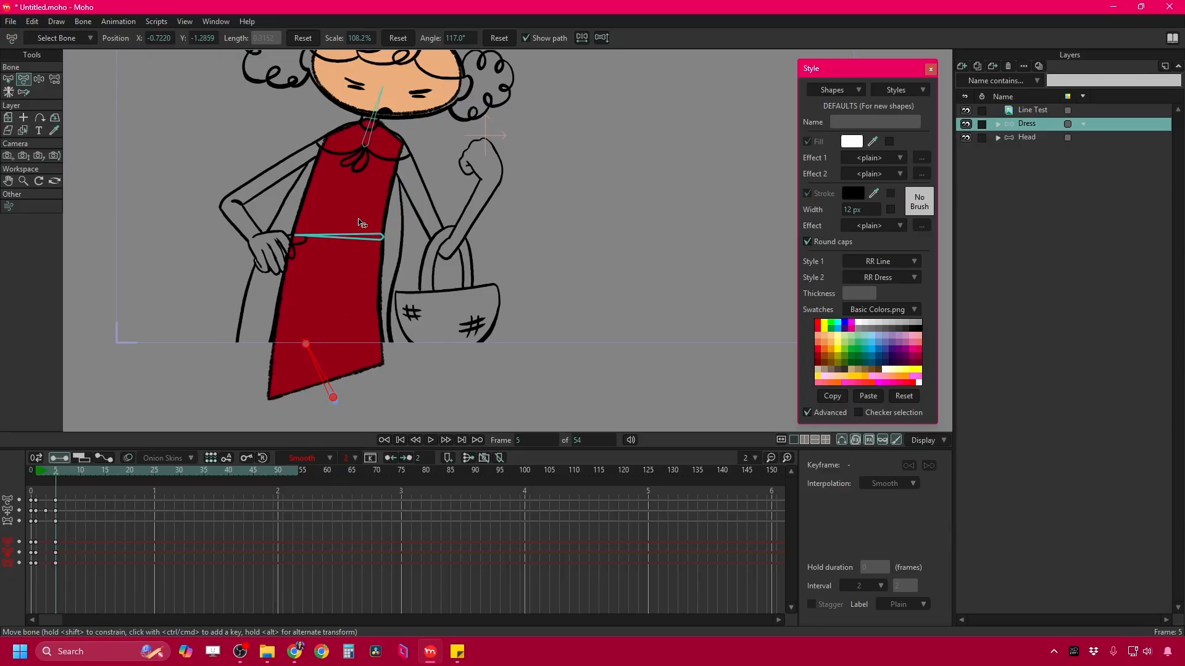
Shift the waist bone back at frame 3 so the dress's sides line up with the line test.
key("ctrl+Left")
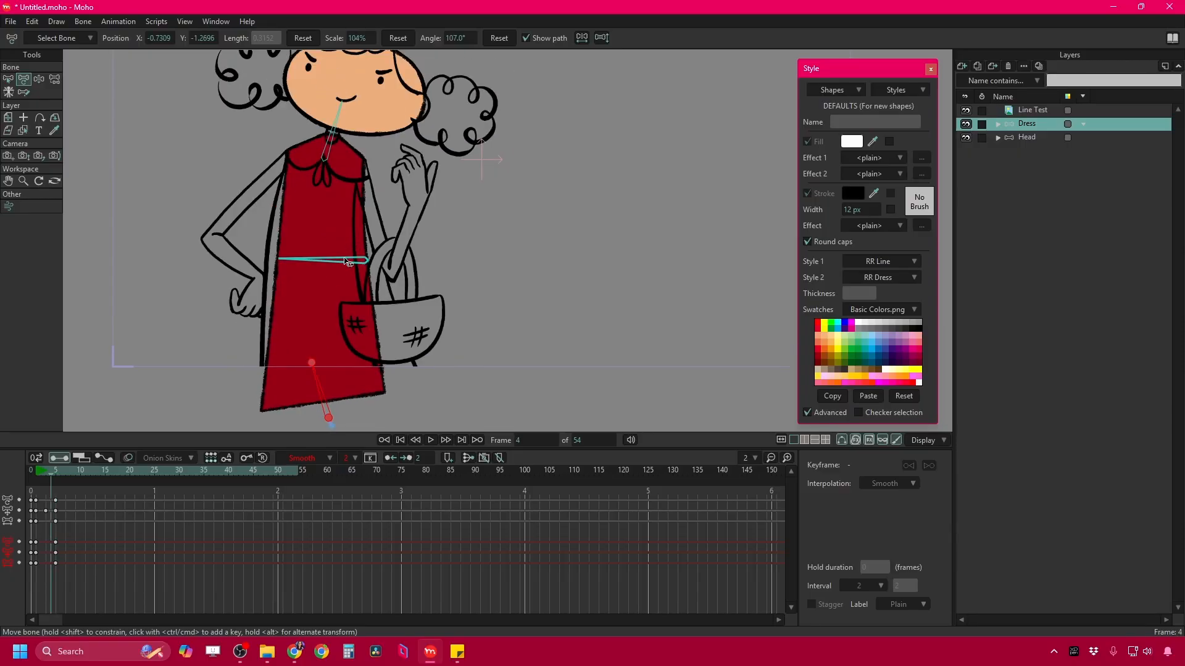
key("ctrl+Left")
left_click(348, 263)
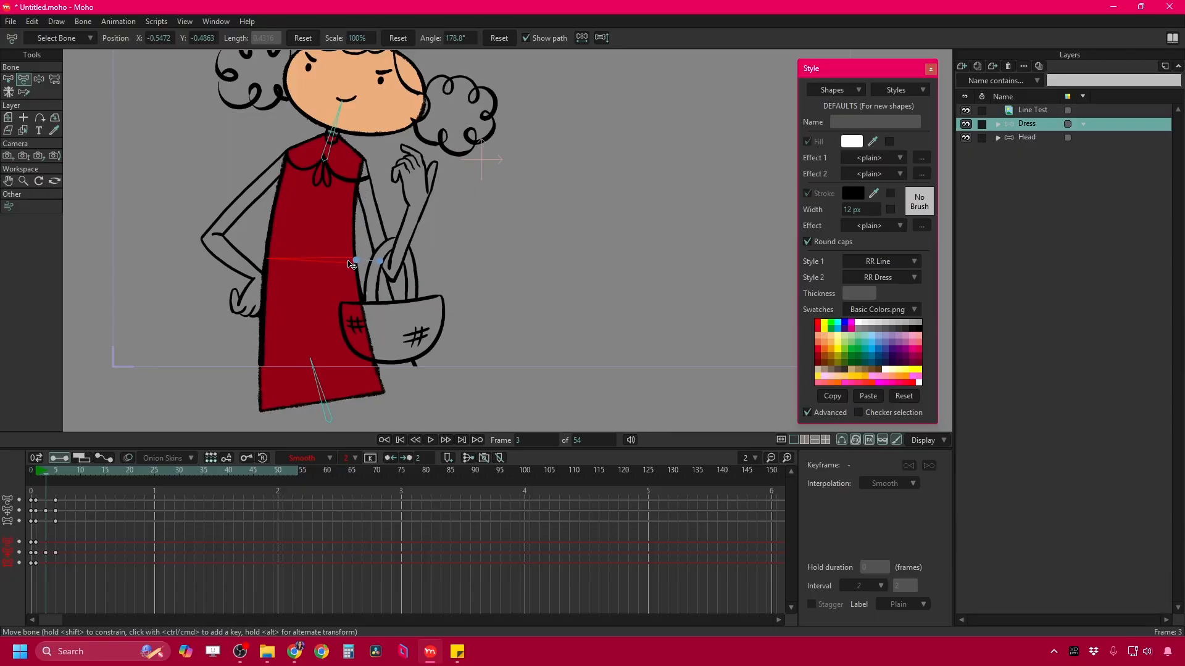
left_click_drag(350, 265, 342, 263)
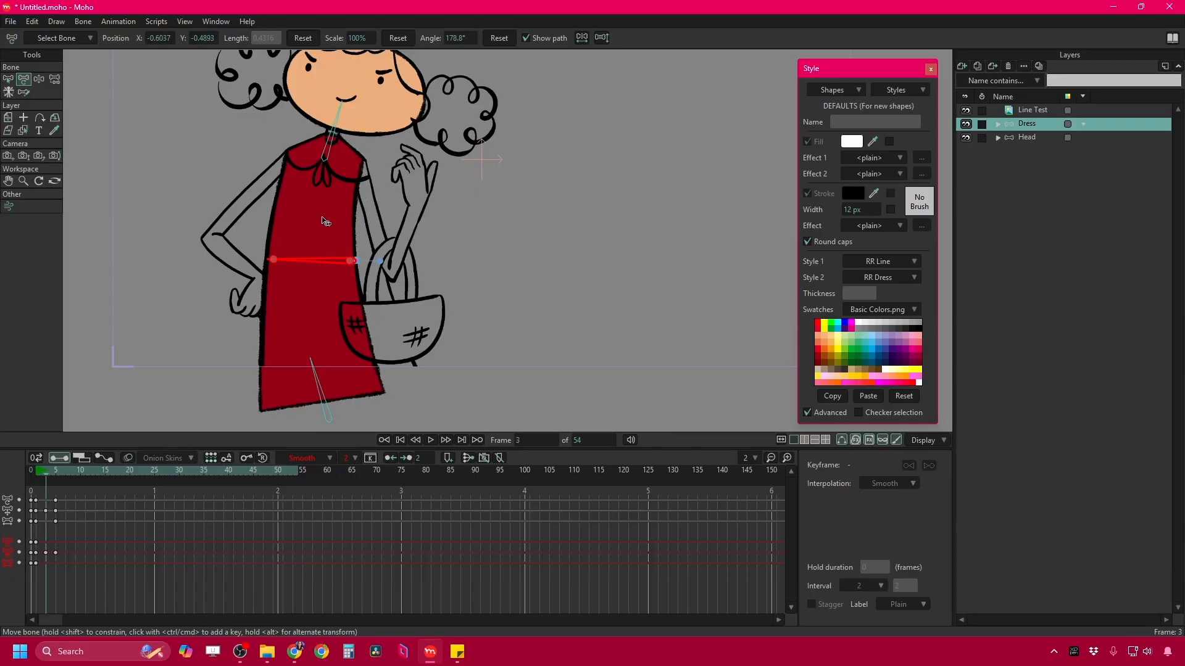
Move the collar bone to follow the drawn collar at frames 7, 9 and 11.
key("ctrl+Right")
key("ctrl+Right")
key("ctrl+Right")
key("ctrl+Right")
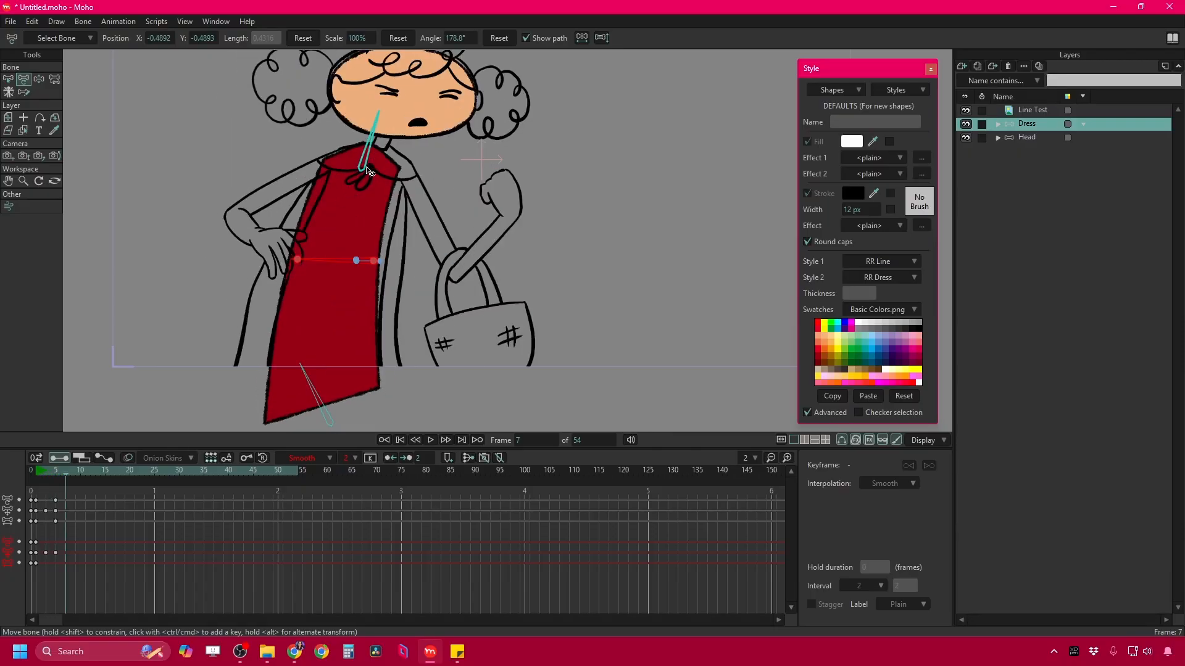
left_click_drag(368, 171, 387, 166)
key("ctrl+Right")
key("ctrl+Right")
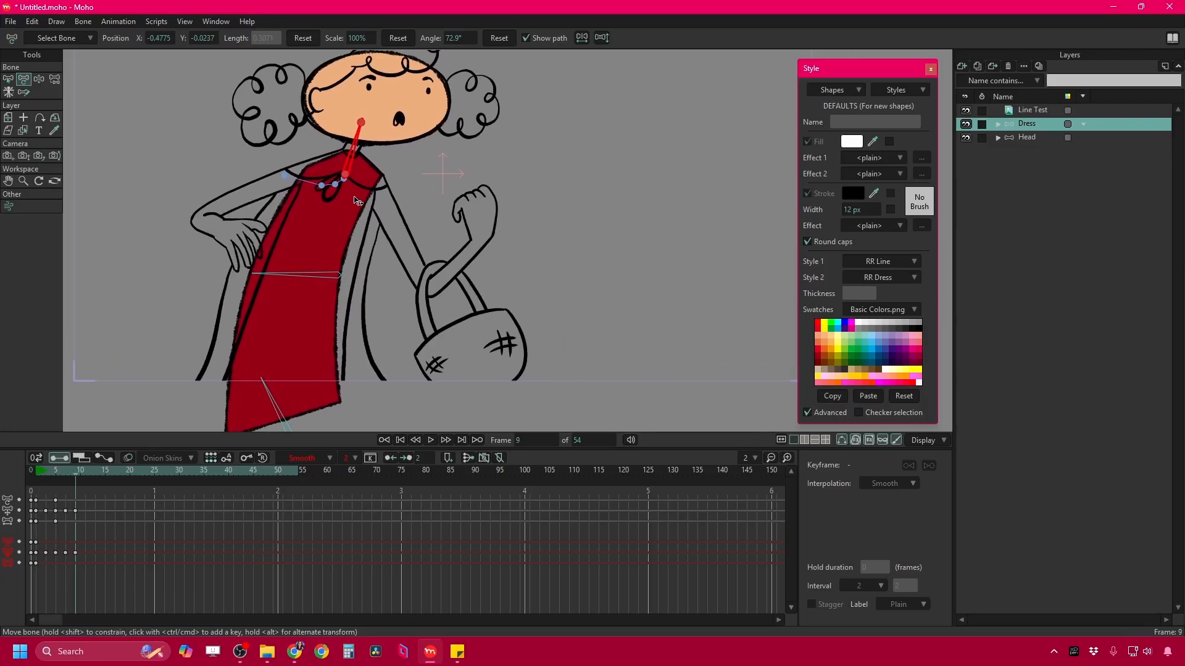
key("ctrl+Right")
key("ctrl+Right")
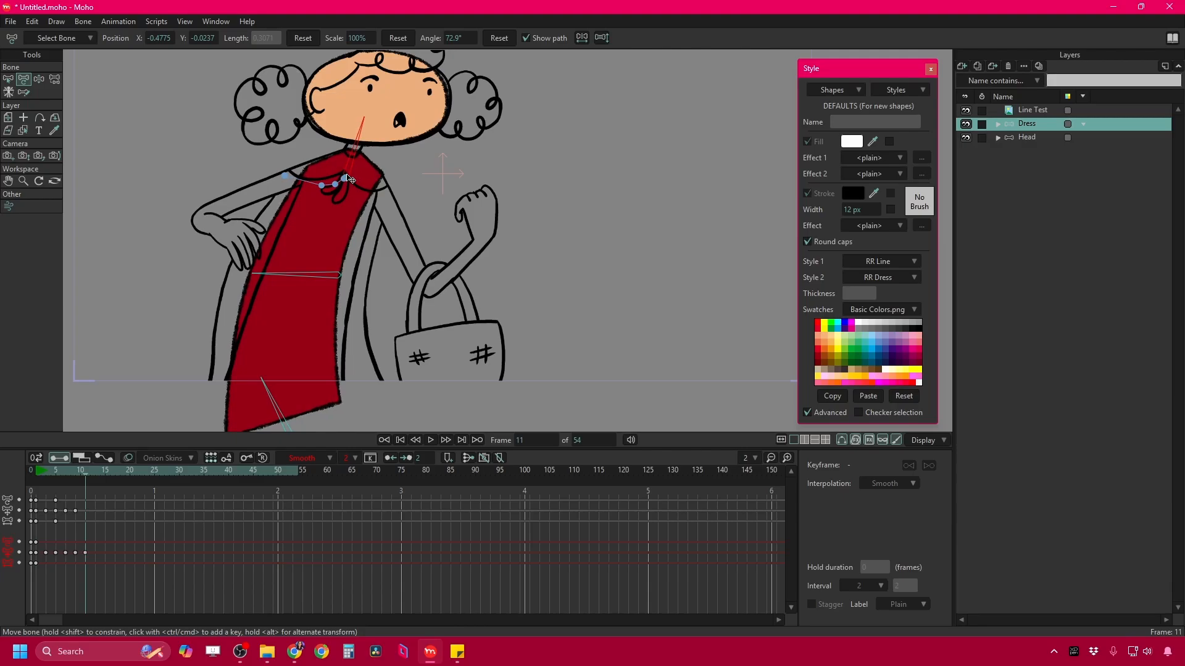
key("ctrl+Right")
key("ctrl+Right")
Continue matching the collar bone to the drawn collar on every second frame from 13 to 19.
left_click_drag(349, 179, 377, 177)
key("ctrl+Right")
key("ctrl+Right")
key("ctrl+Right")
key("ctrl+Right")
key("ctrl+Right")
key("ctrl+Right")
left_click(376, 177)
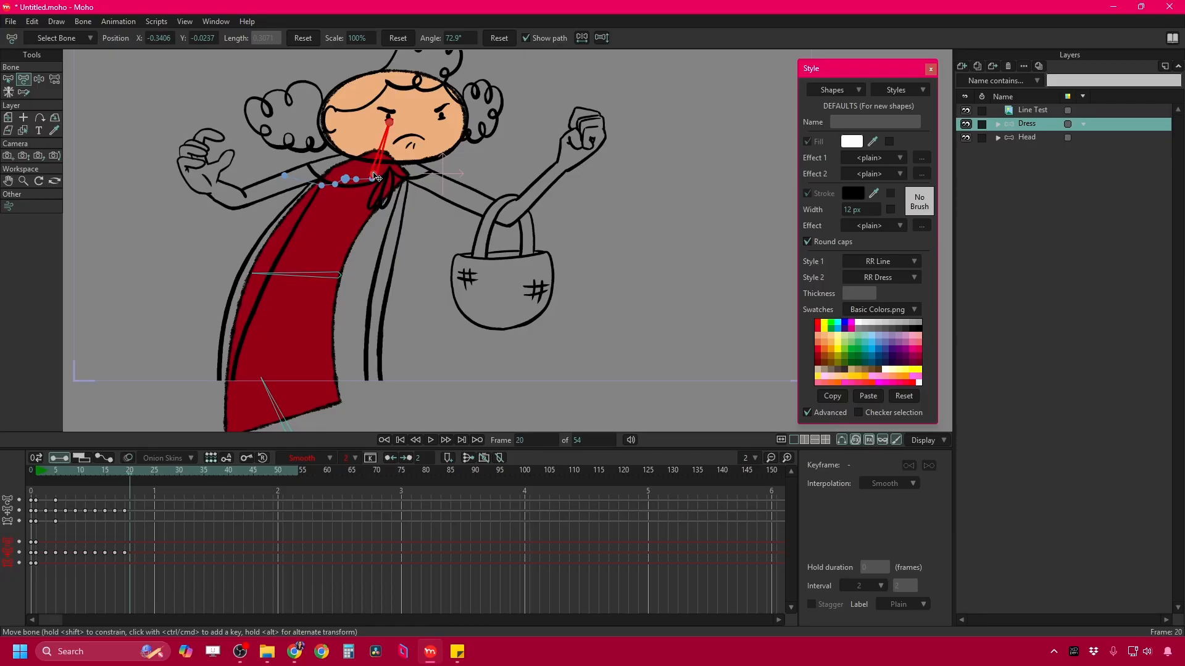
Keyframe the hem bone at frame 19 and swing it across under the bent-over pose at frame 21.
key("ctrl+Right")
key("ctrl+Right")
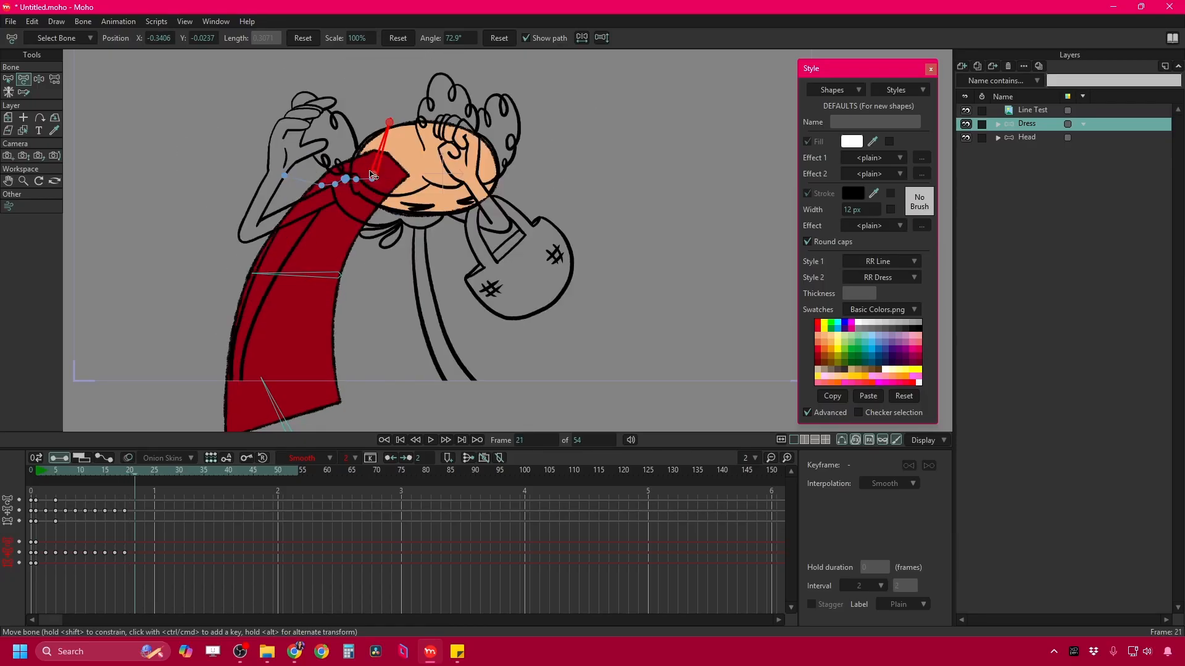
left_click_drag(287, 396, 220, 373)
key("ctrl+Left")
key("ctrl+Left")
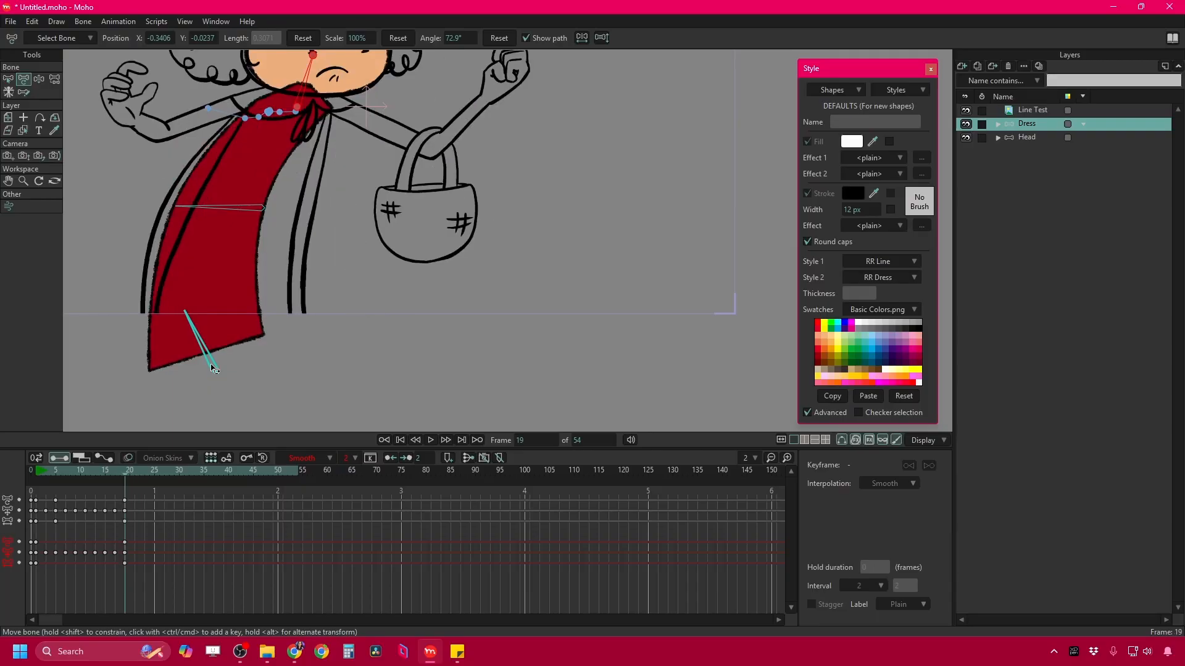
key("ctrl+Right")
key("ctrl+Right")
left_click_drag(242, 383, 301, 395)
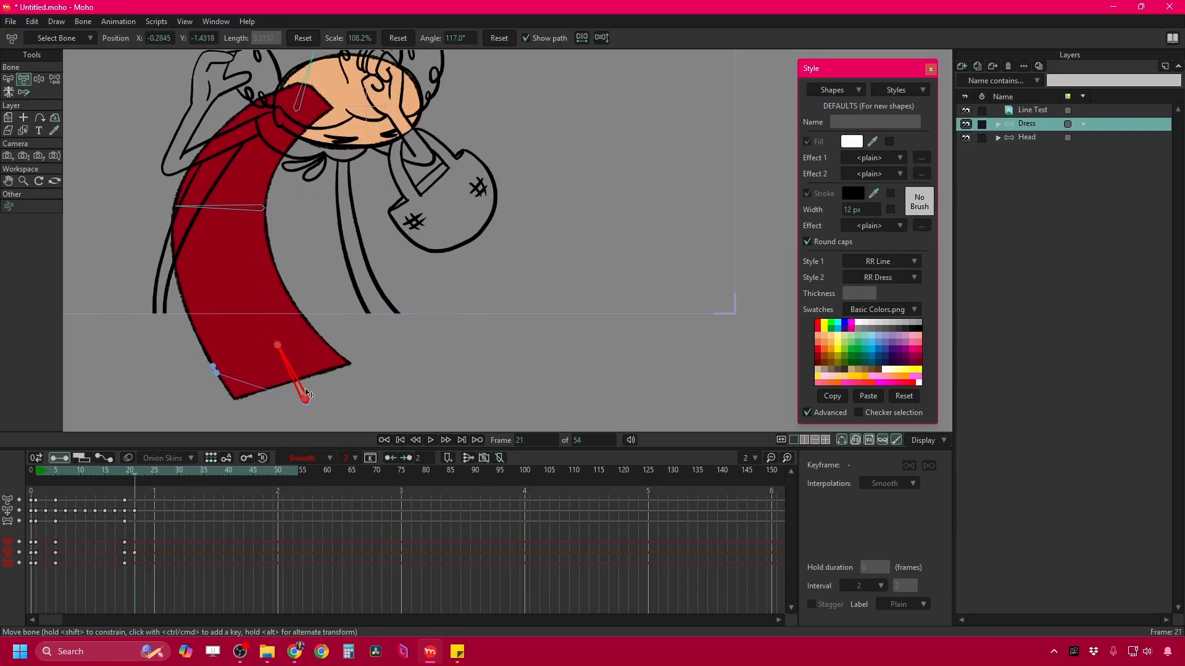
At frame 21, shift and widen the waist bone and lower the collar bone to fit the bent-over pose.
left_click_drag(252, 204, 317, 233)
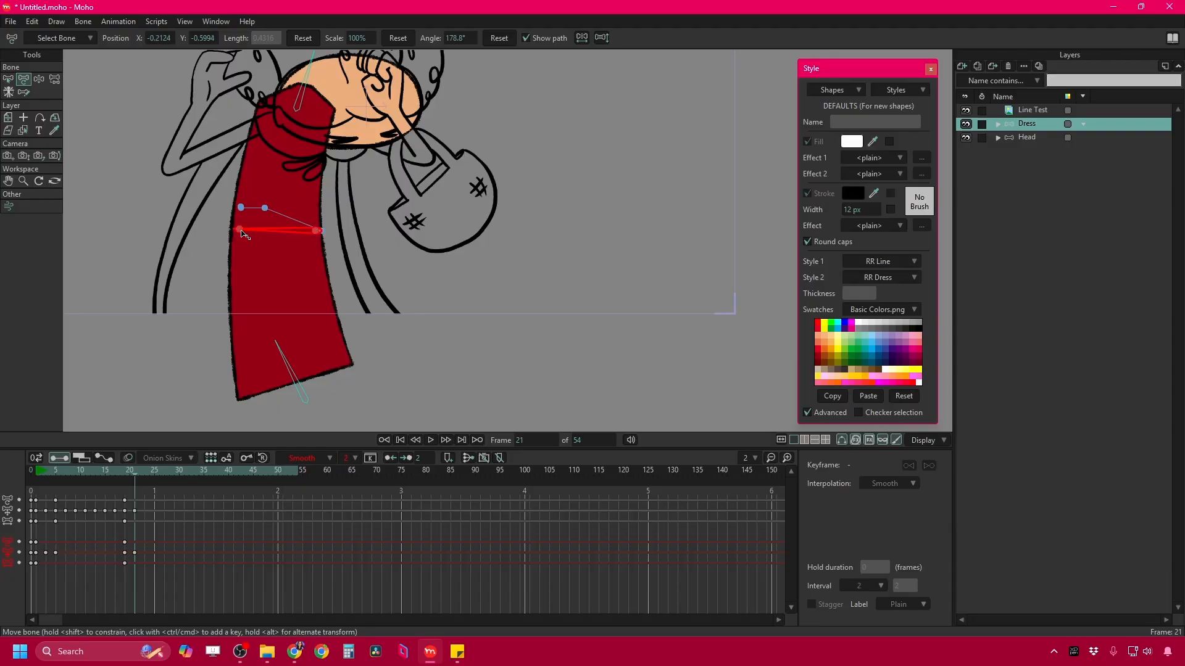
left_click_drag(242, 230, 335, 236)
left_click(298, 106)
left_click_drag(301, 109, 303, 139)
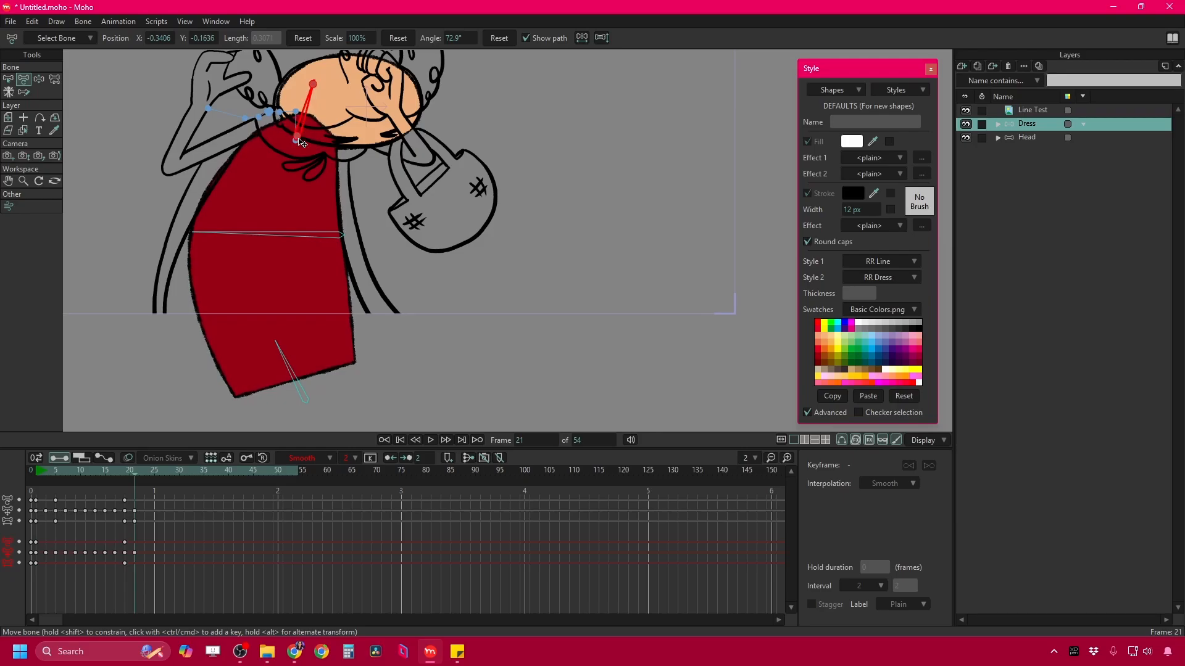
Refine the frame 21 pose by reshaping the hem, scaling the waist bone to about 177% at 176.6°, and adjusting the collar bone.
left_click_drag(296, 374, 218, 301)
left_click_drag(291, 350, 259, 345)
left_click(204, 178)
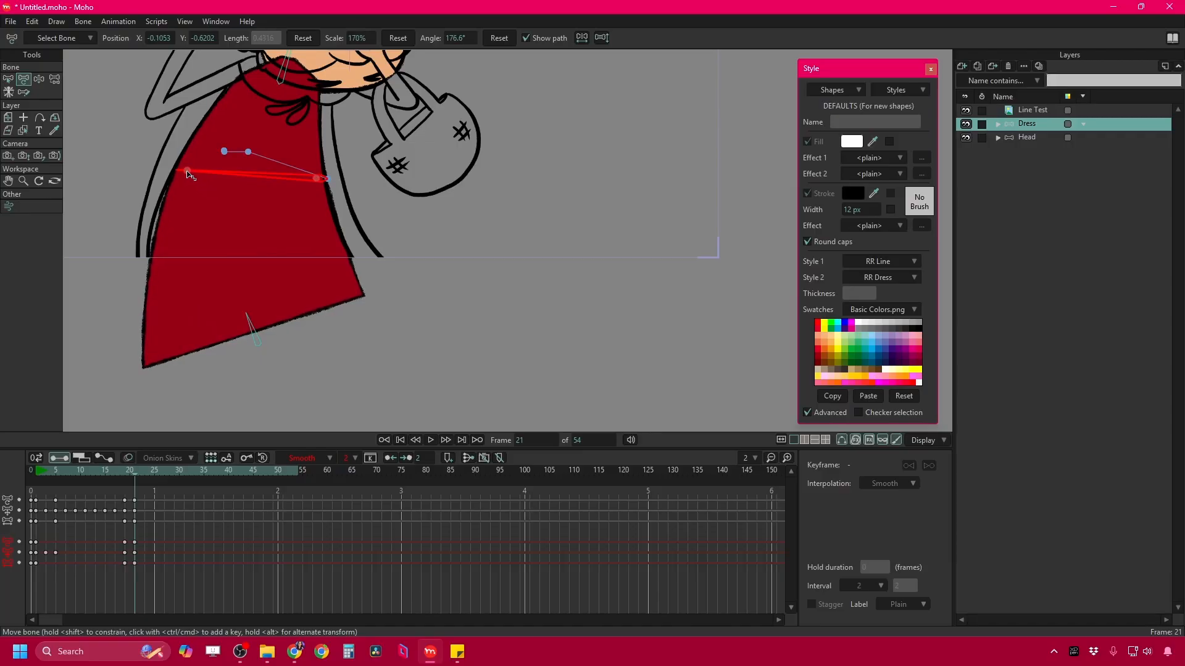
left_click_drag(187, 172, 196, 177)
left_click_drag(315, 183, 351, 226)
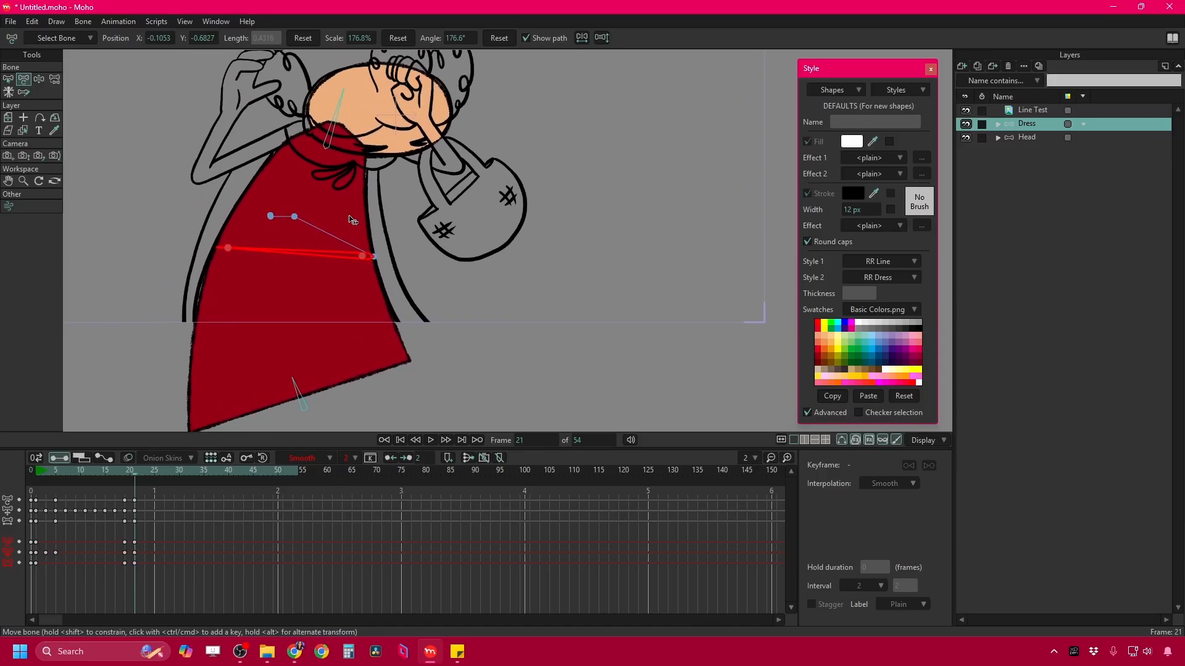
left_click_drag(330, 142, 329, 145)
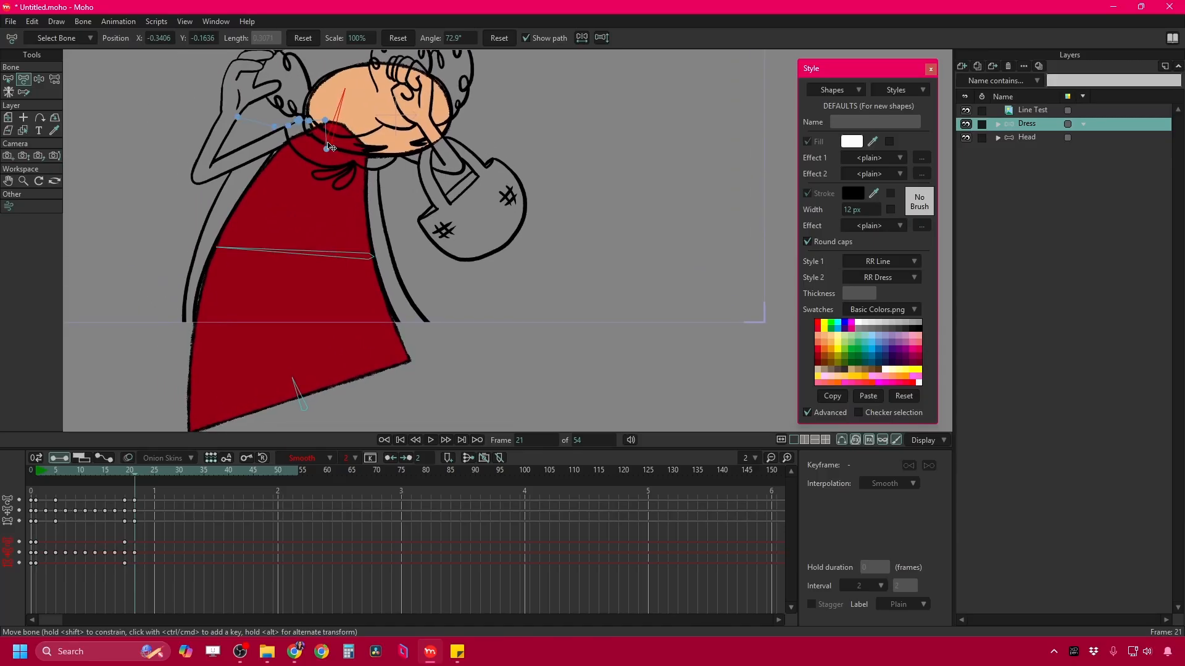
key("Left")
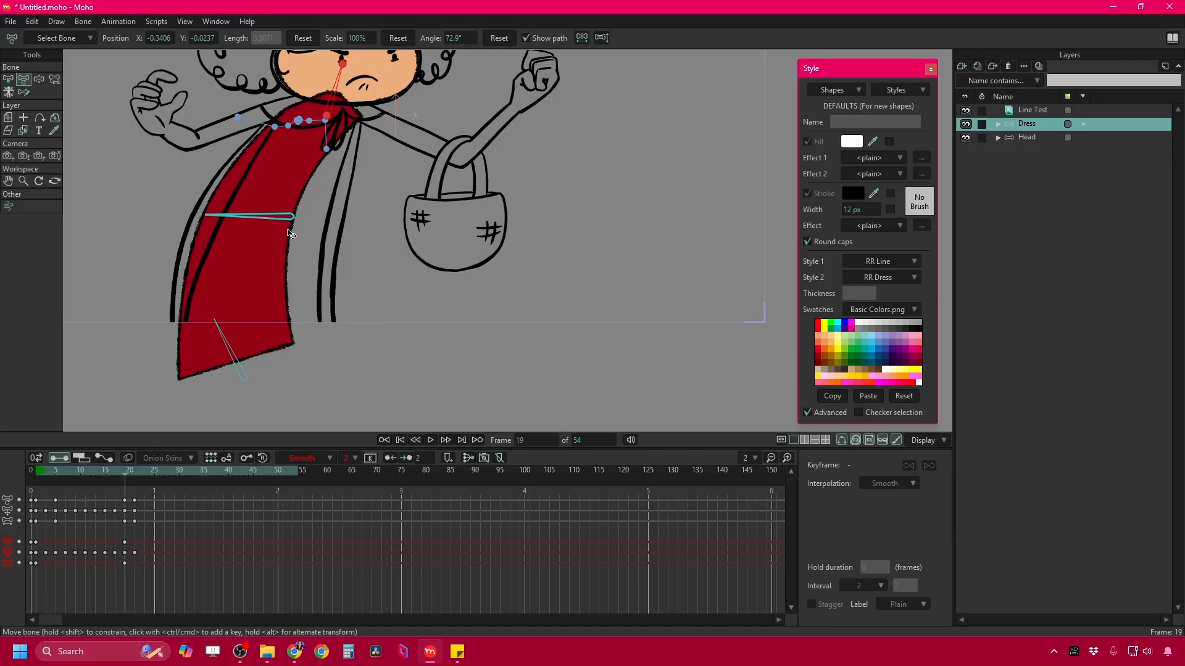
At frame 23, move the collar and waist bones across to fit the dress to the bent-over line-test pose.
key("Left")
key("Right")
key("Right")
key("Right")
key("Right")
key("Right")
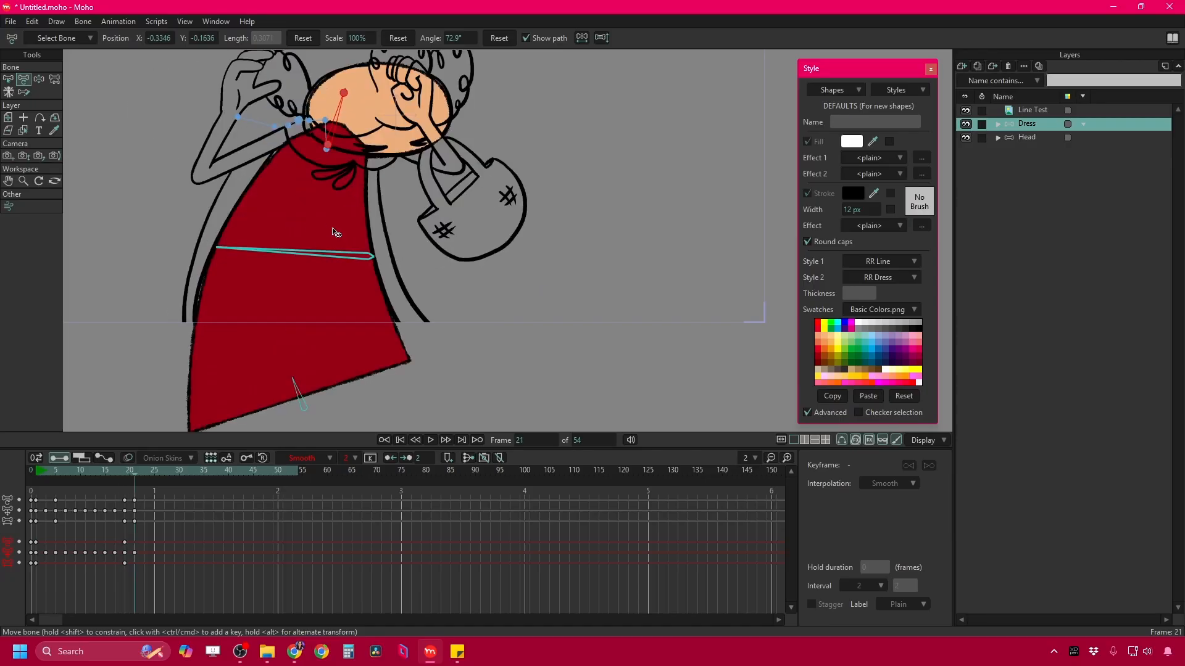
mouse_move(332, 131)
left_mouse_down()
mouse_move(340, 144)
mouse_move(329, 142)
left_mouse_up()
key("z")
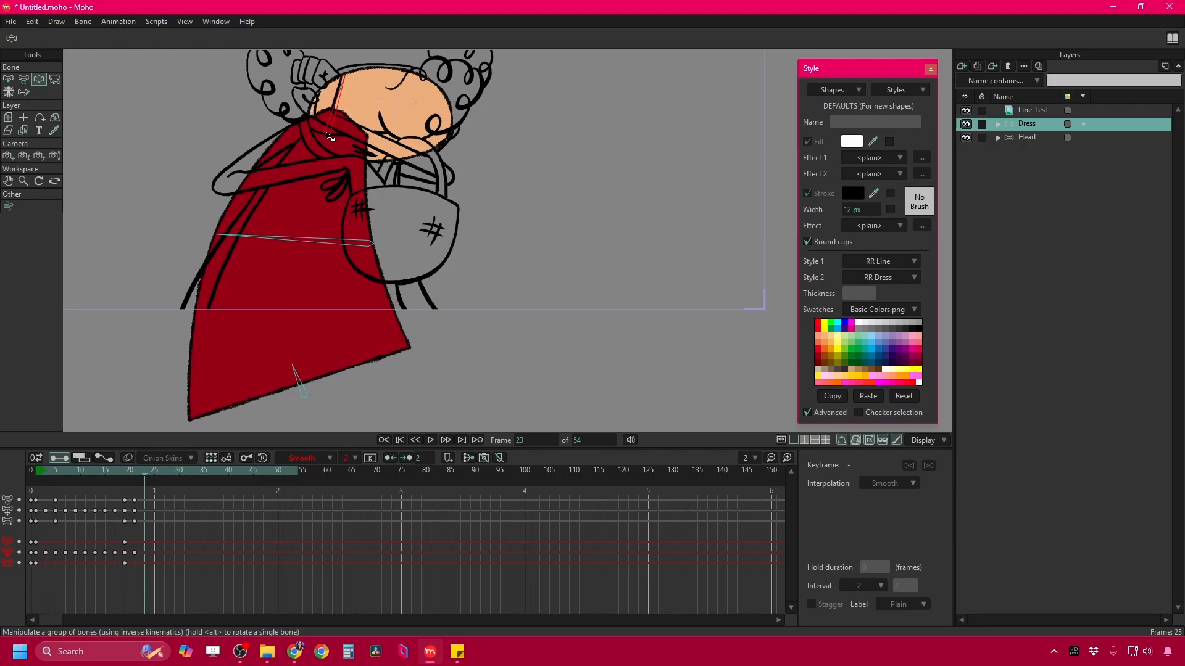
key("t")
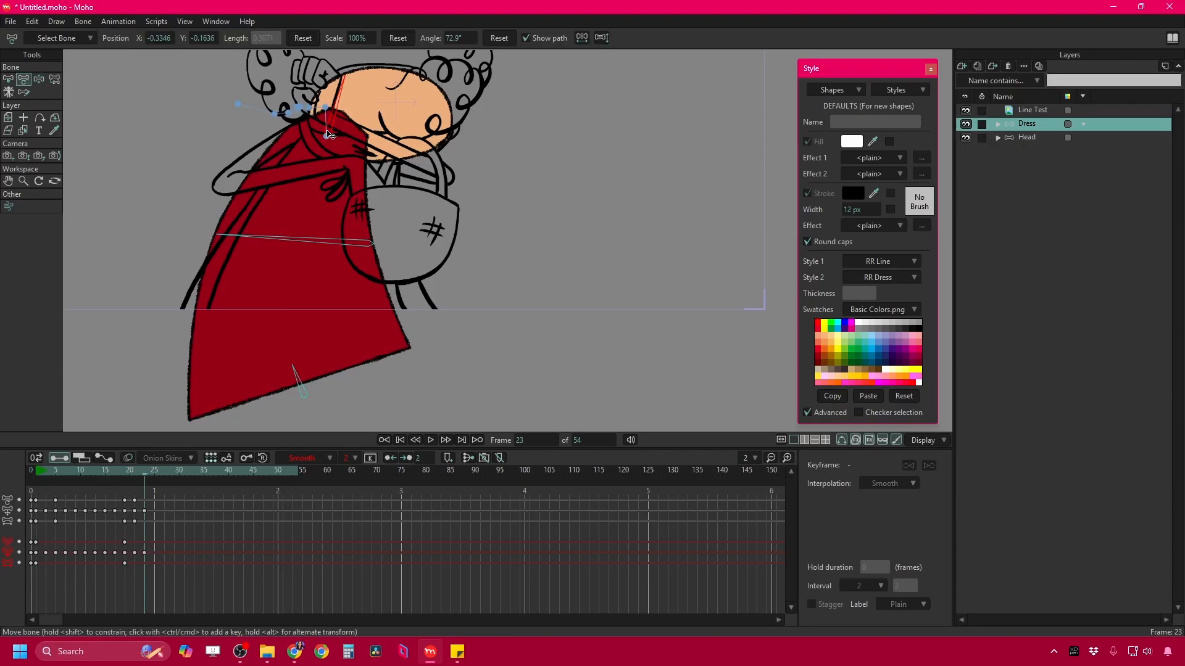
left_click_drag(330, 134, 359, 151)
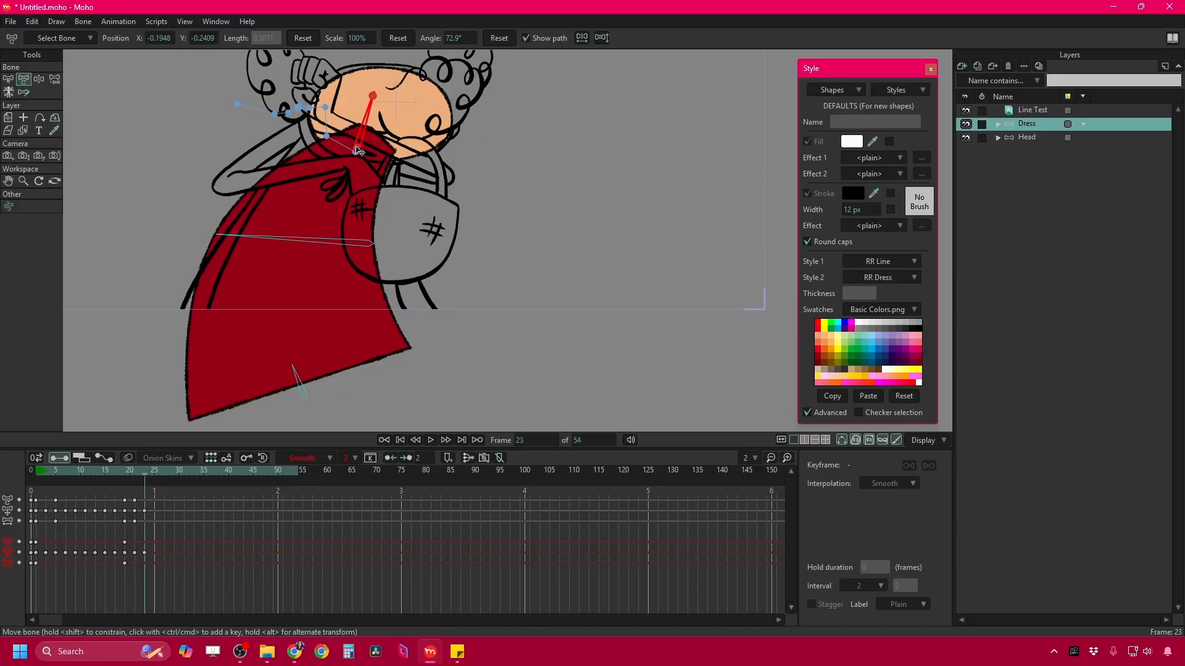
left_click_drag(371, 243, 390, 249)
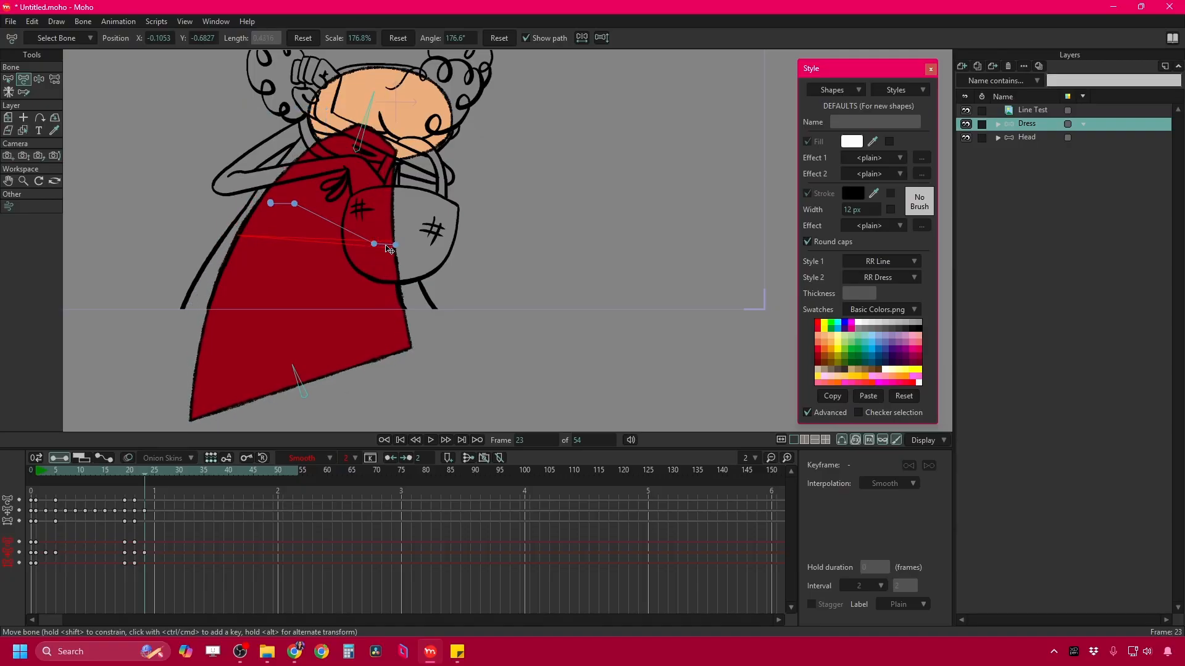
left_click(303, 393)
At frame 25, lower the waist bone slightly to follow the drawn body.
key("Right")
key("Right")
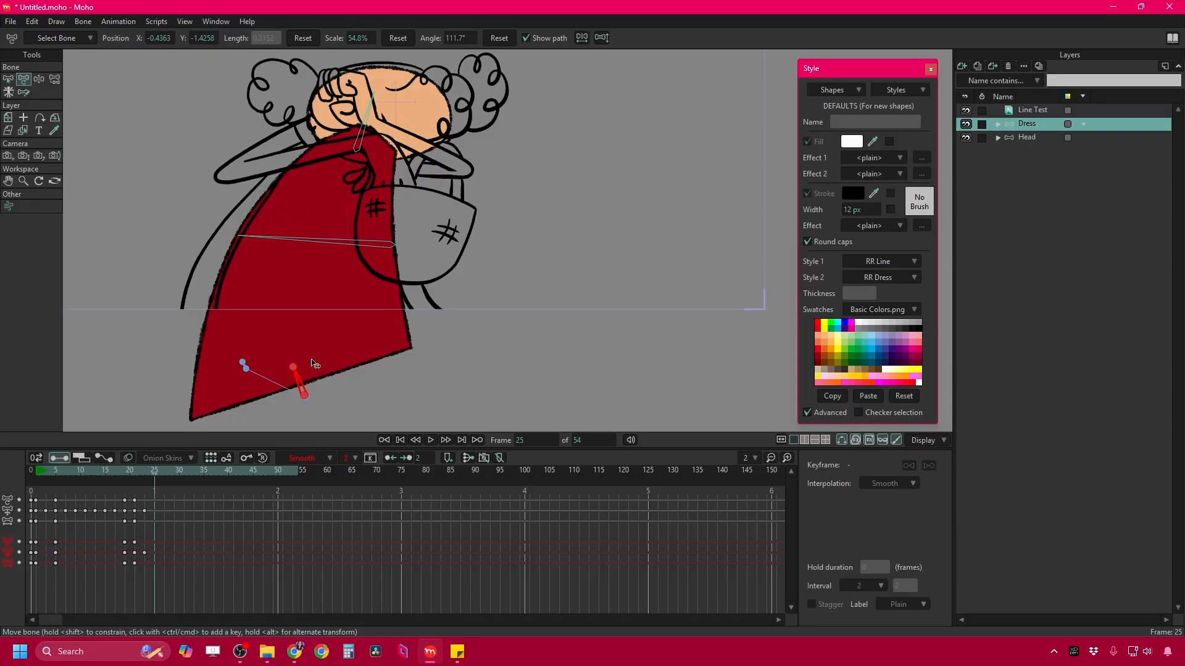
left_click(372, 244)
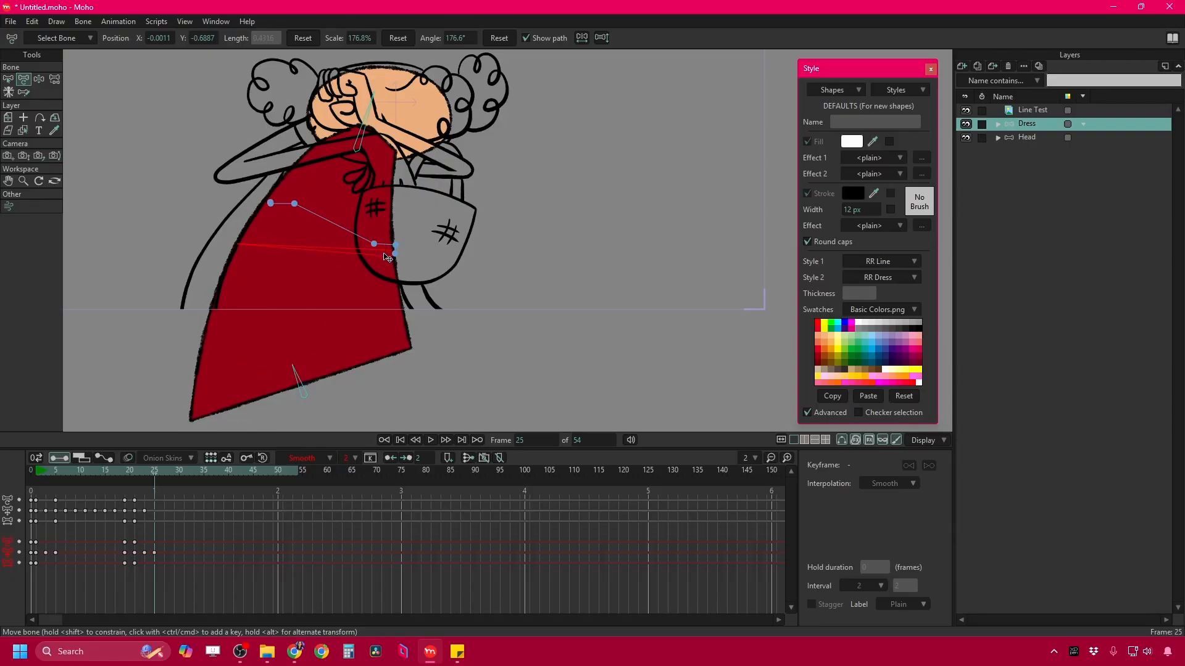
At frame 27, shift the collar bone across and raise the waist bone to match the drawn torso.
key("Right")
key("Right")
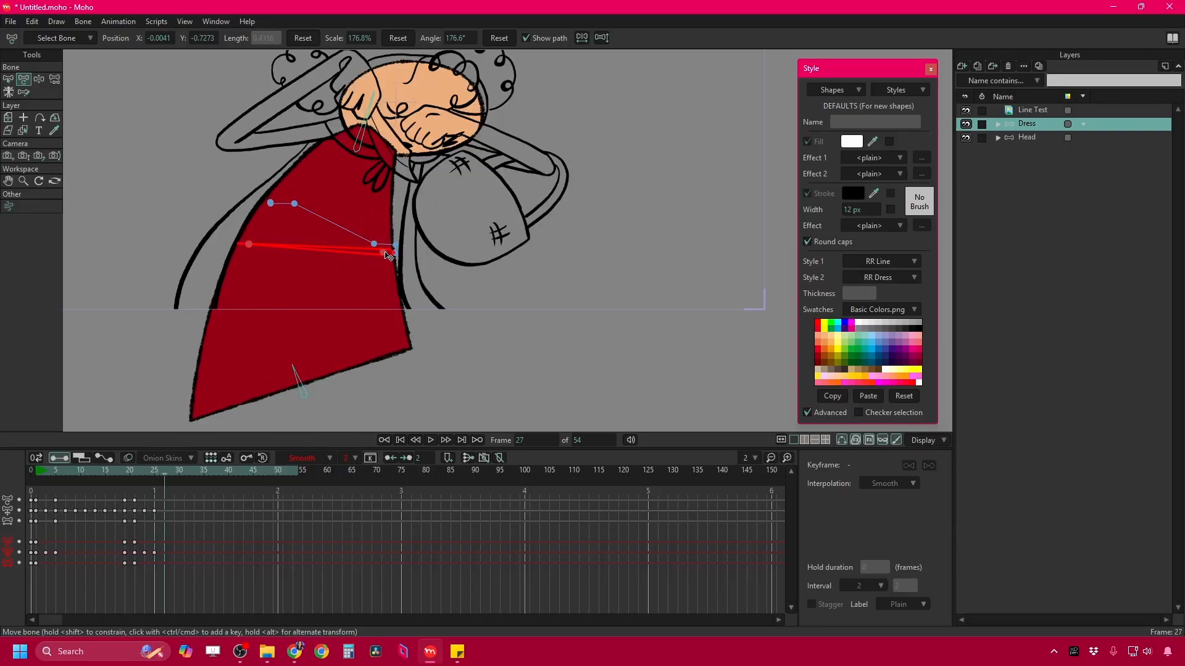
left_click_drag(386, 253, 389, 252)
left_click_drag(356, 148, 375, 147)
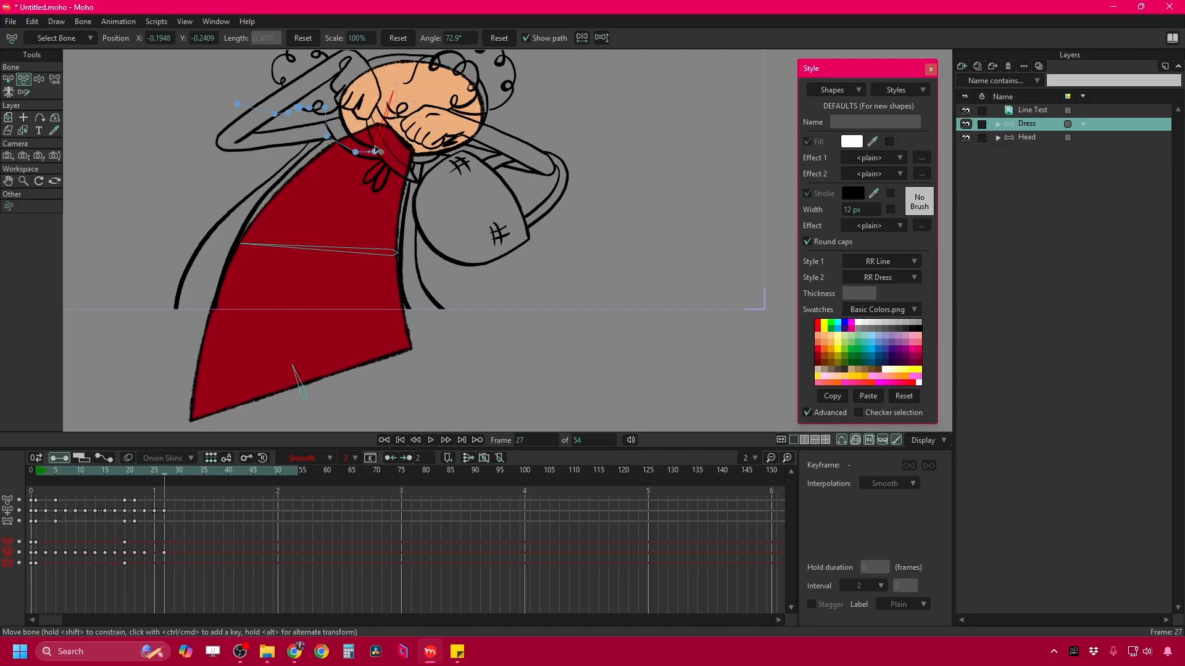
left_click(387, 254)
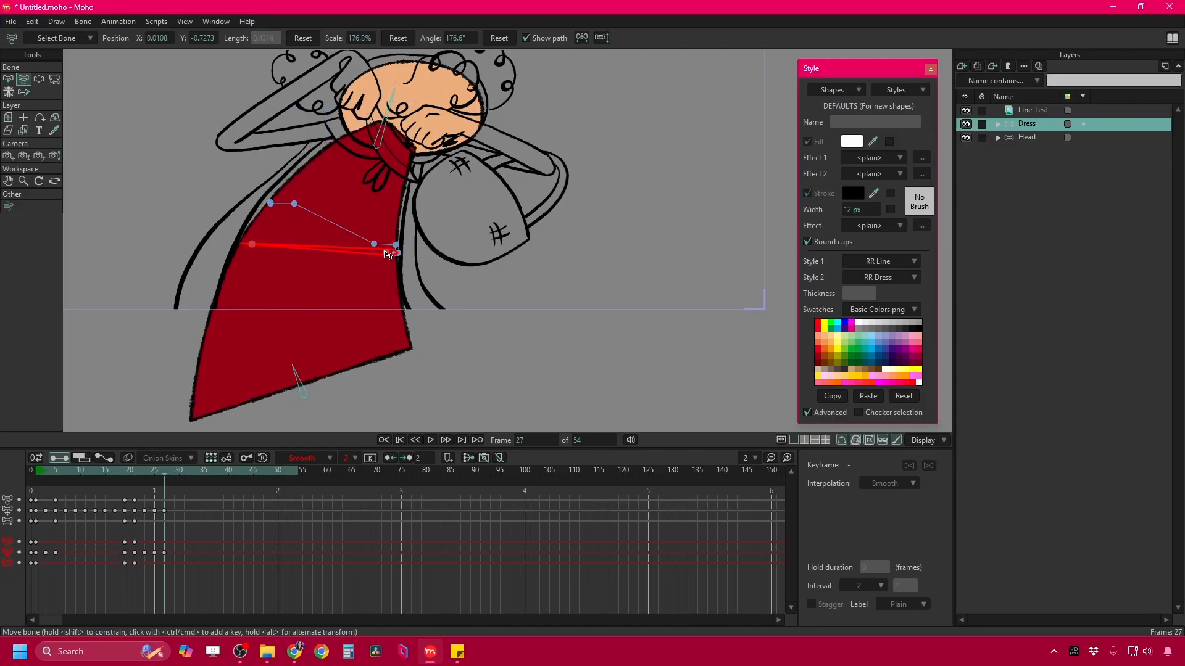
left_click_drag(386, 253, 389, 240)
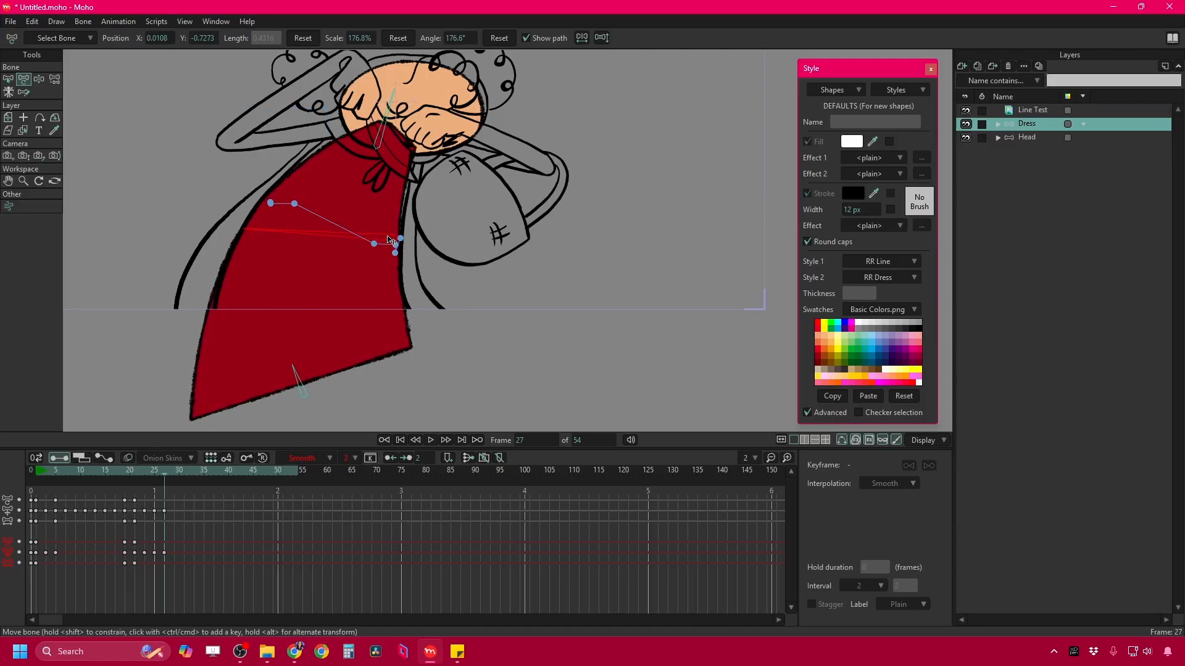
Scale the collar bone to 85.5% at frame 27 and nudge the hem bone sideways.
left_click(394, 97)
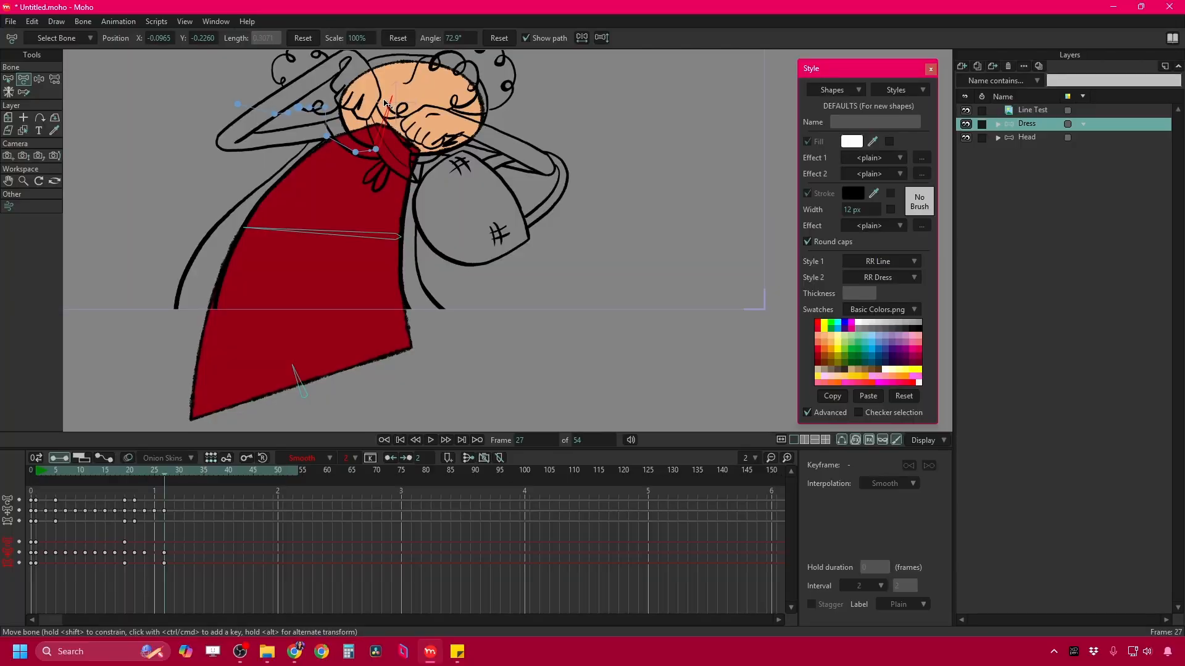
left_click_drag(376, 149, 368, 196)
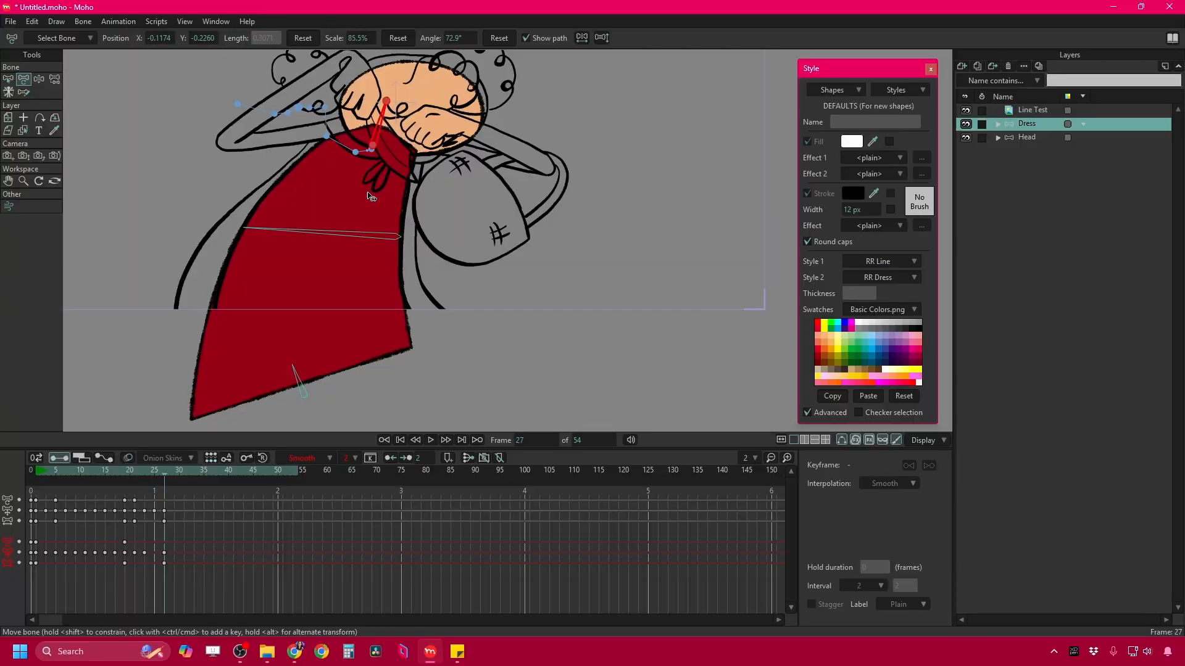
left_click_drag(312, 395, 311, 398)
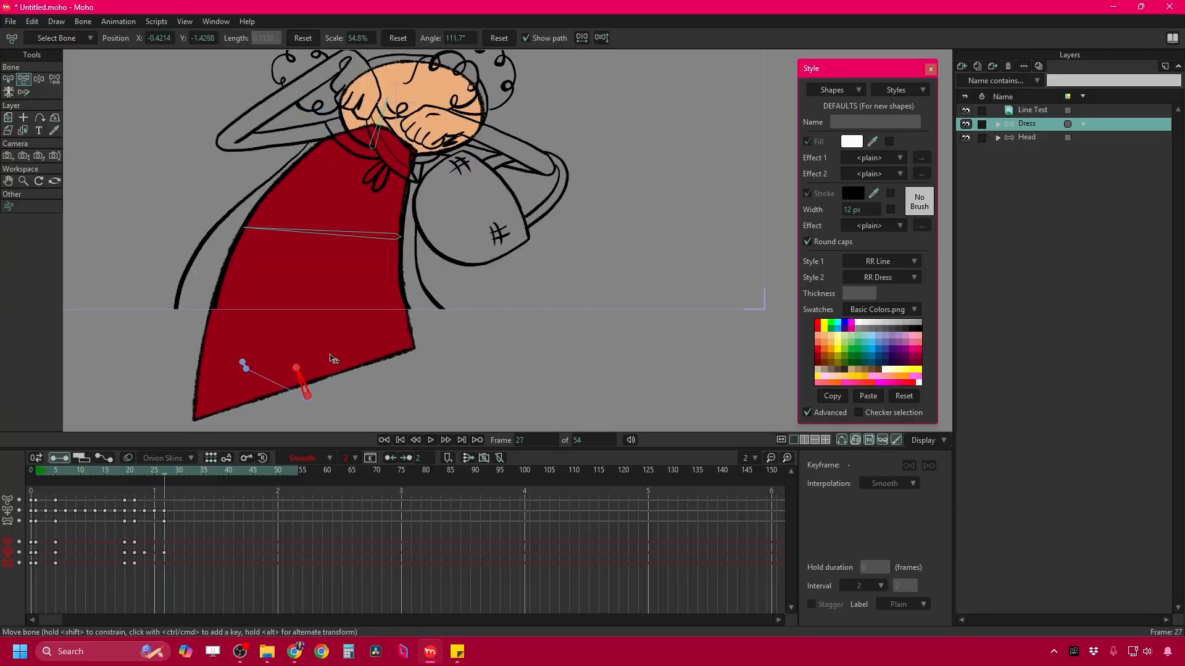
At frame 29, shift the collar, waist and hem bones across, scaling the hem bone to 58.1% and the waist bone to 173.3%.
key("ctrl+Right")
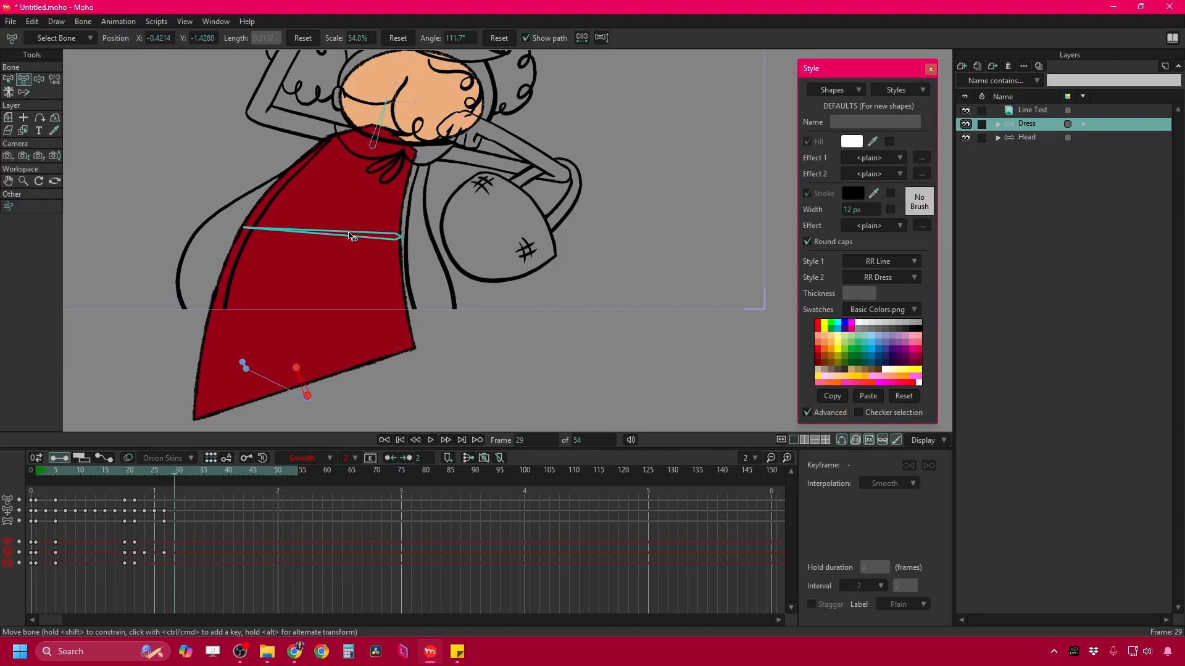
left_click_drag(374, 151, 381, 154)
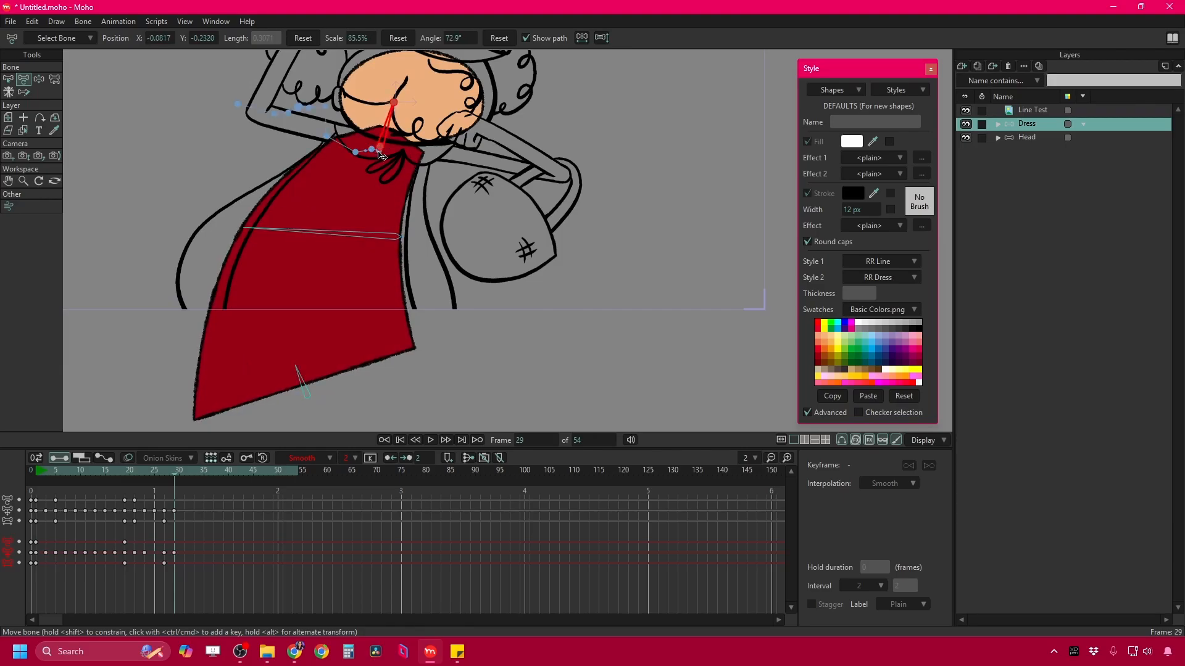
left_click(370, 237)
left_click_drag(386, 237, 394, 236)
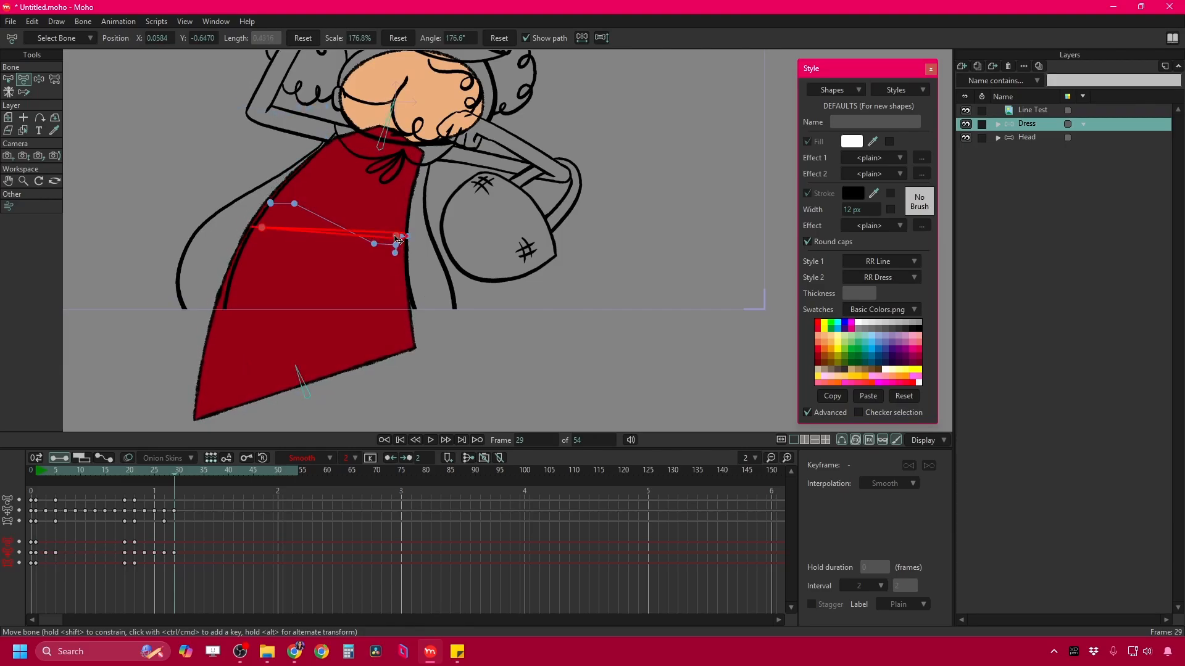
left_click_drag(306, 396, 311, 366)
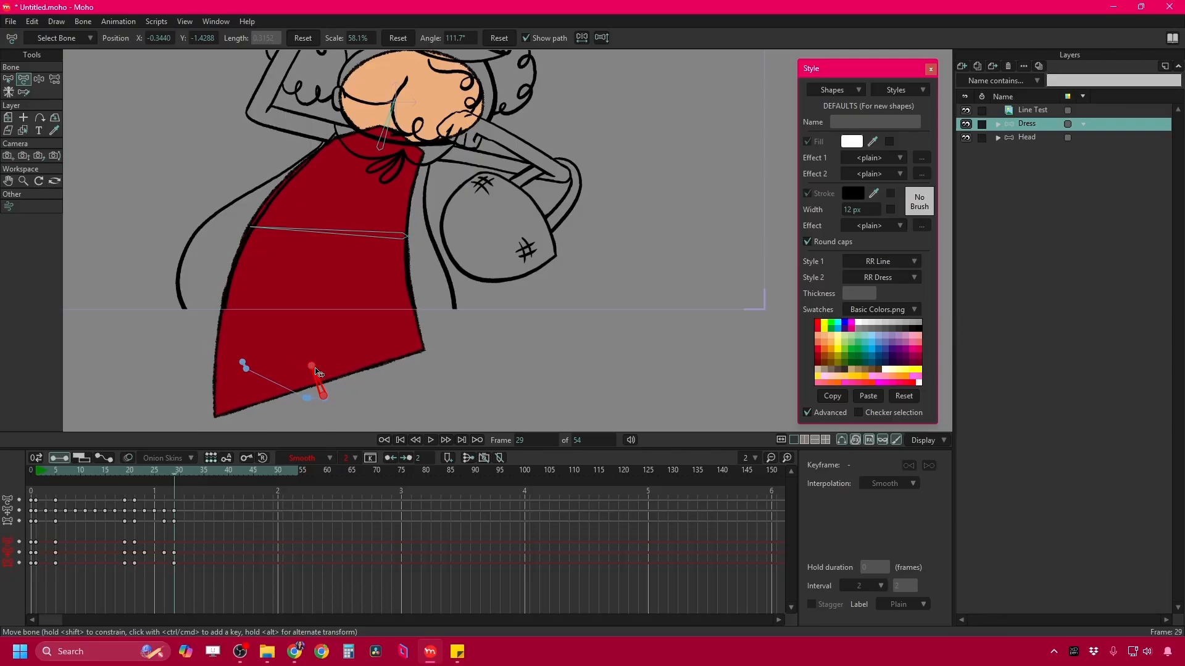
left_click(282, 236)
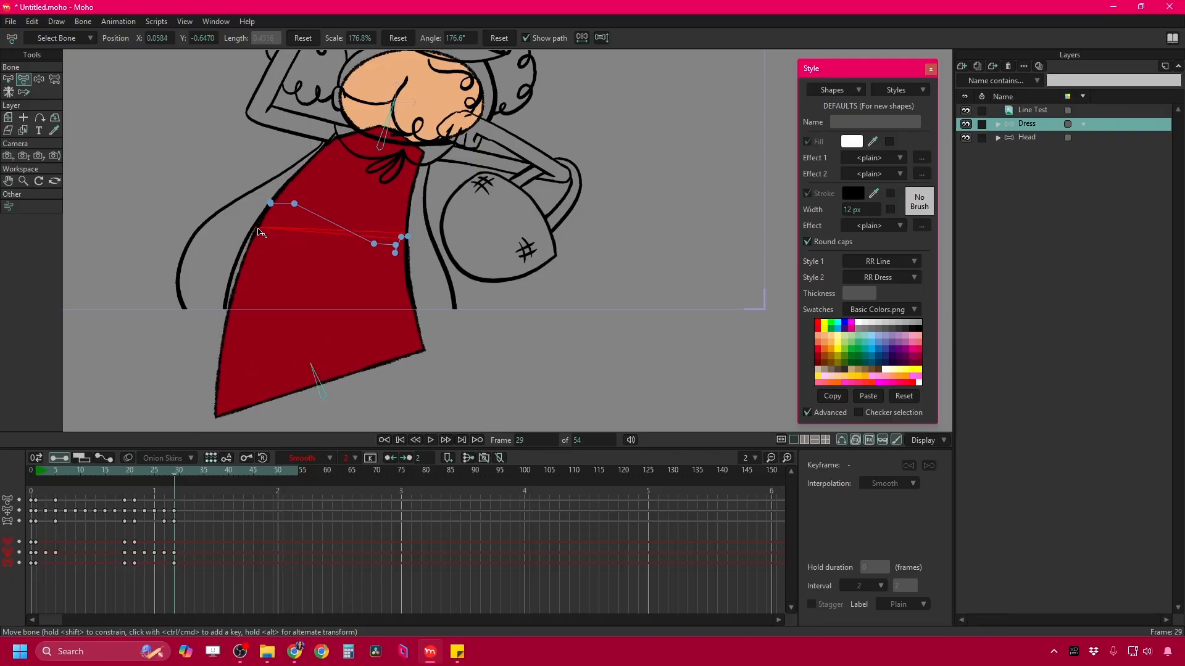
At frame 31, narrow the waist bone to 148.1%, raise the collar bone, and shift the hem bone to fit the rising pose.
key("Right")
key("Right")
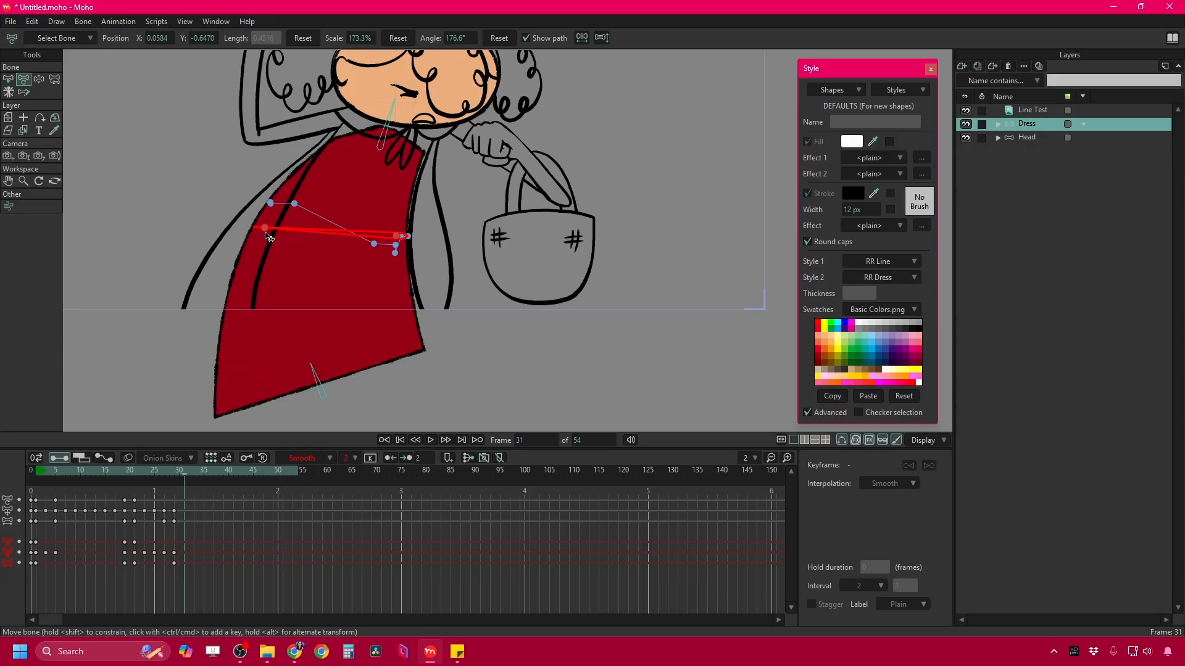
left_click_drag(268, 236, 255, 231)
left_click_drag(392, 137, 396, 123)
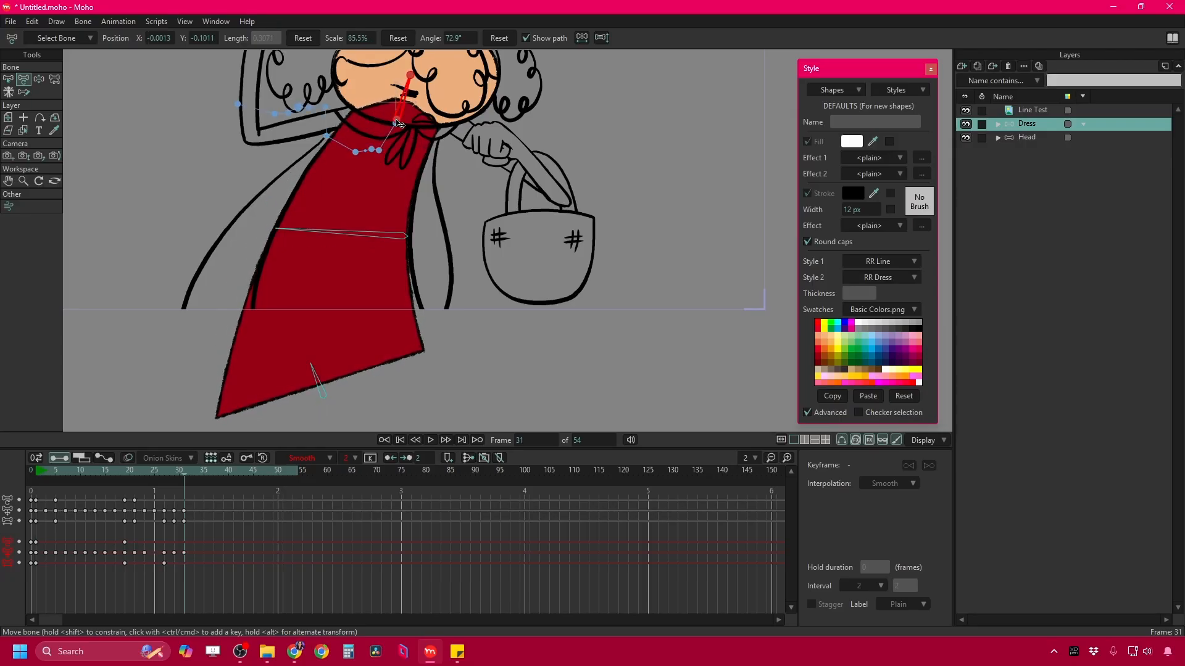
left_click_drag(327, 397, 348, 398)
mouse_move(404, 237)
left_mouse_down()
mouse_move(402, 225)
mouse_move(404, 234)
left_mouse_up()
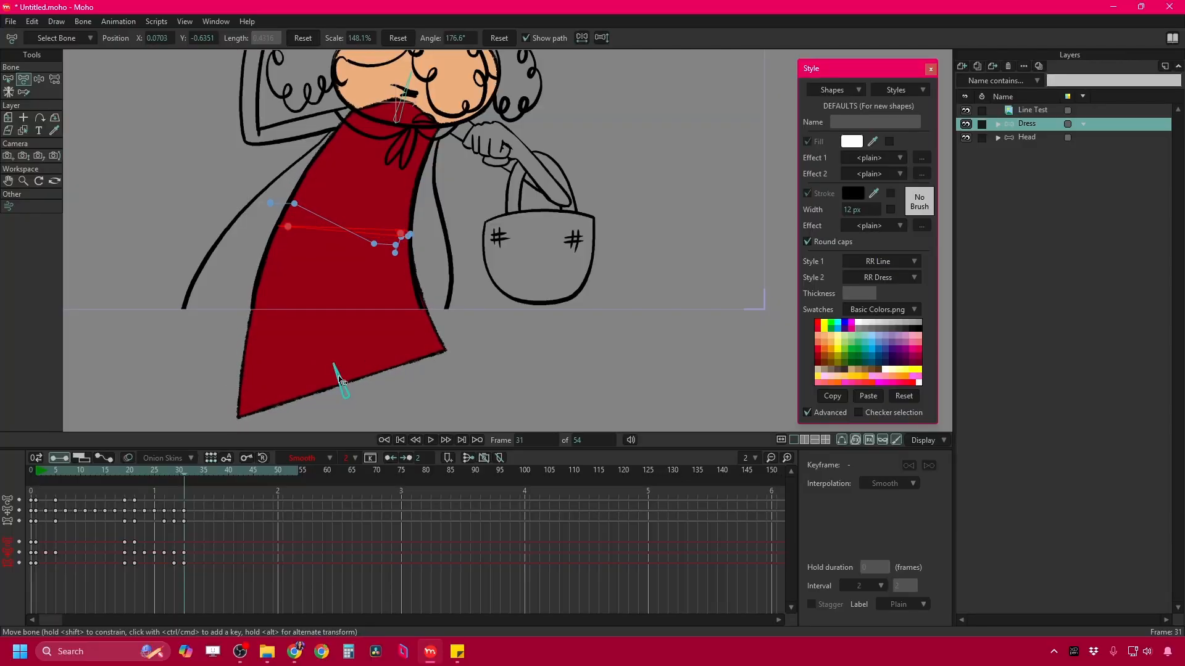
At frame 33, scale the waist bone to 130% and the hem bone to 72%, and raise the collar bone to the drawn neckline.
key("Right")
key("Right")
left_click_drag(361, 271, 362, 285)
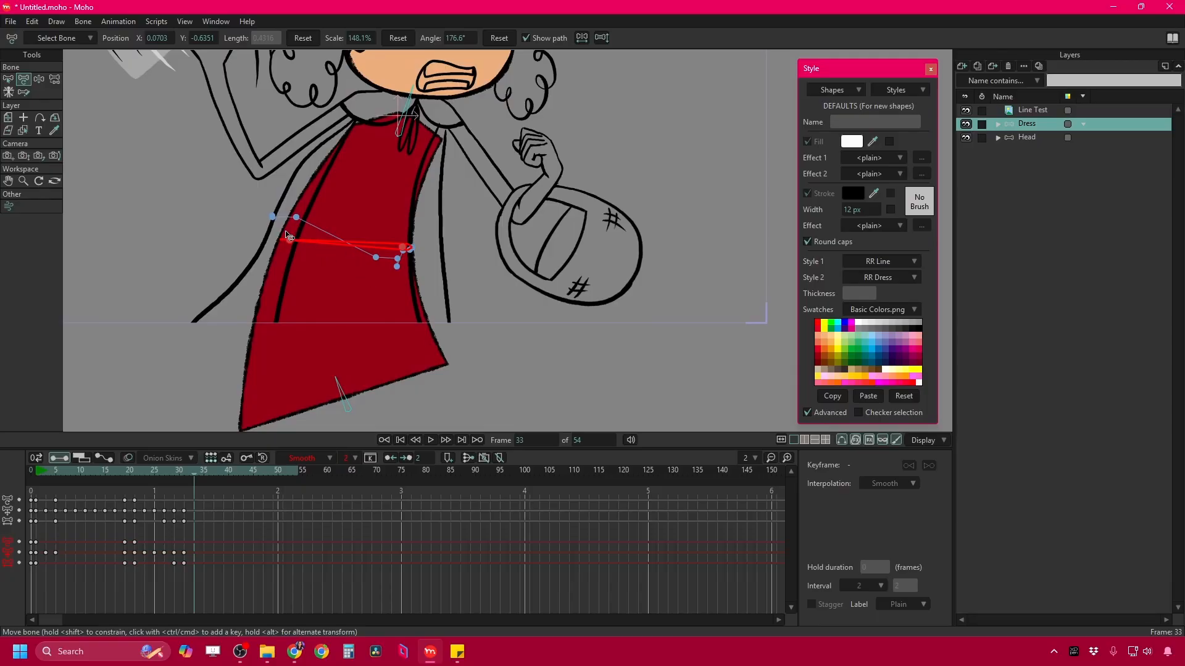
left_click_drag(287, 235, 305, 240)
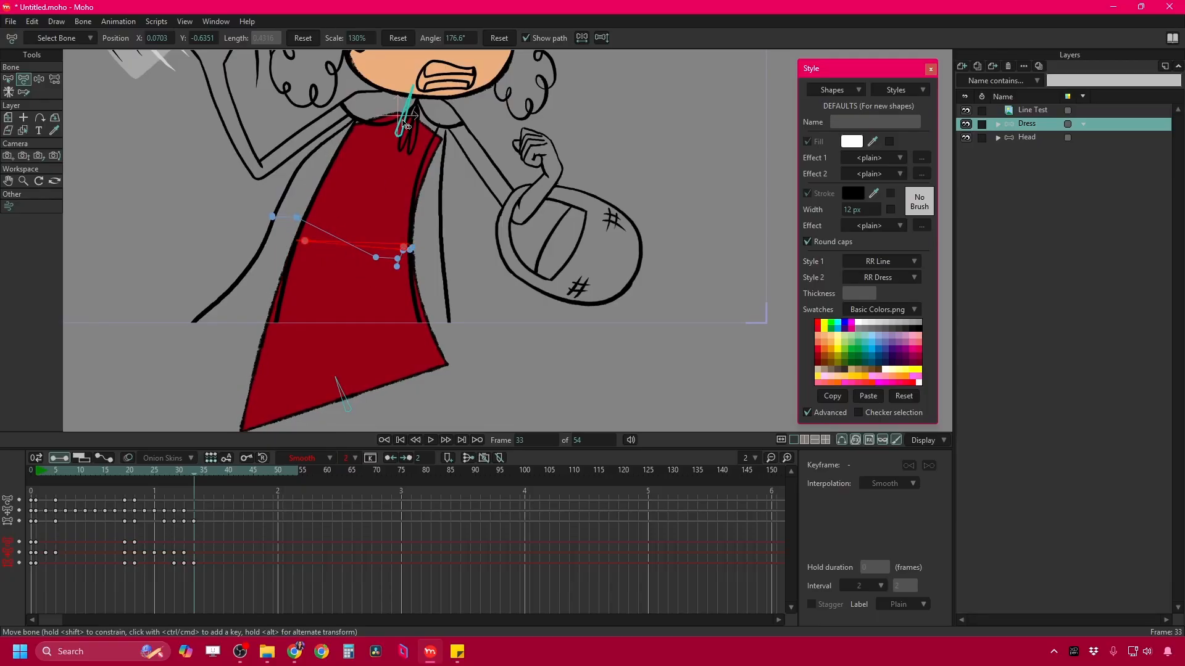
left_click_drag(405, 125, 422, 61)
left_click_drag(354, 420, 323, 352)
left_click_drag(382, 300, 366, 331)
At frame 35, swing the hem bone back under the body and narrow the waist bone to 122.6%.
key("Right")
key("Right")
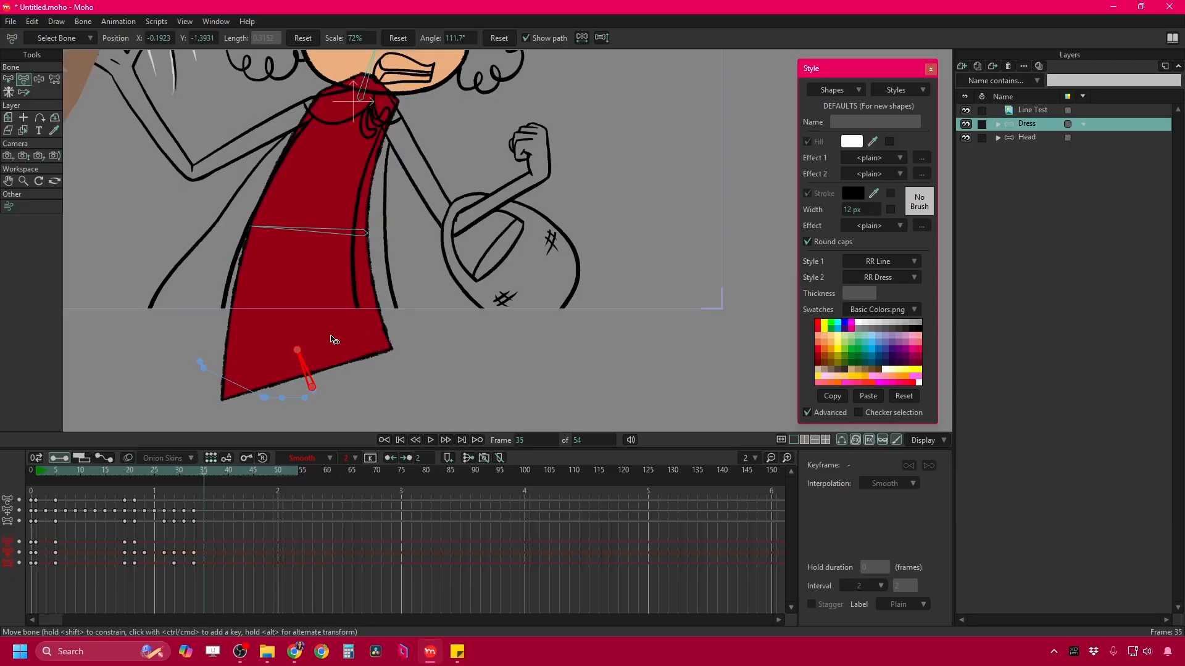
left_click_drag(309, 387, 283, 393)
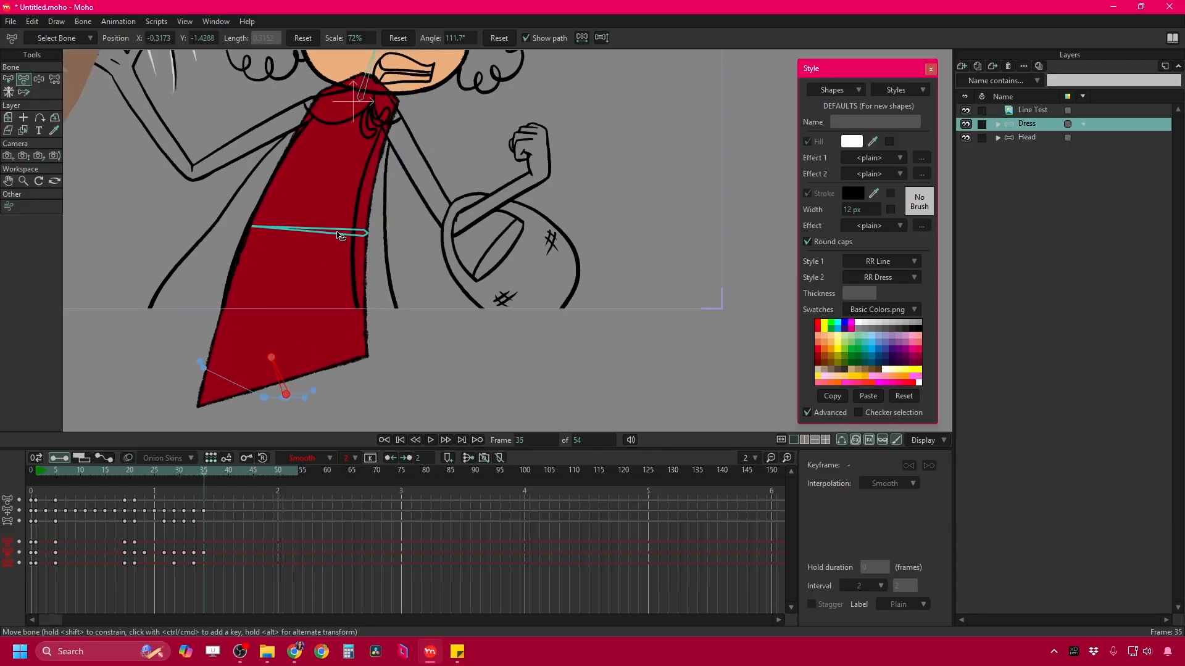
left_click(363, 235)
left_click_drag(360, 231, 350, 232)
left_click_drag(242, 227, 247, 228)
Lower the collar bone and scale it to 109.1% at frame 35, and narrow the waist bone to 119%.
left_click(363, 92)
left_click_drag(363, 94, 362, 104)
left_click_drag(377, 61, 381, 59)
key("ctrl+z")
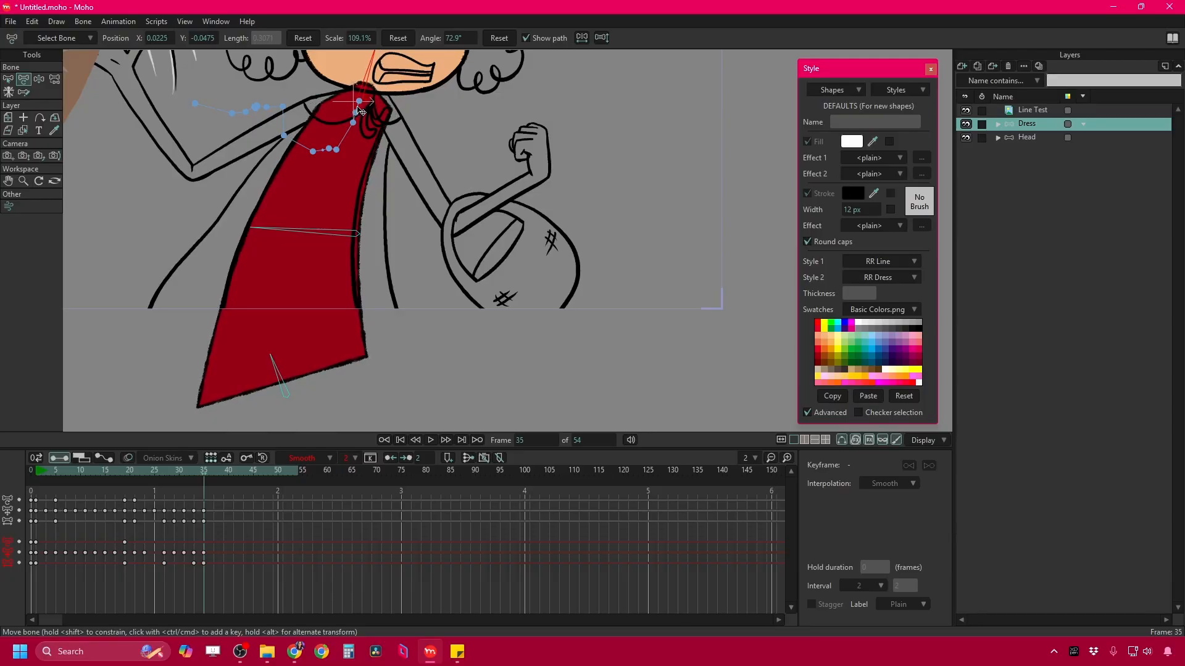
left_click(343, 236)
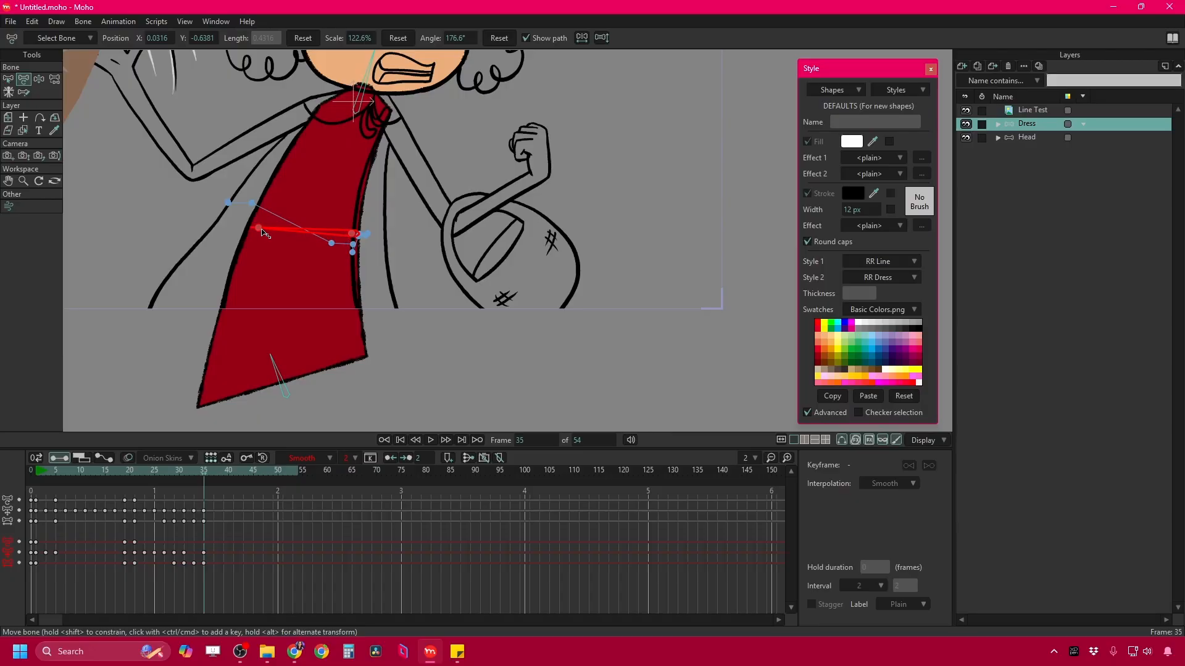
left_click_drag(263, 233, 262, 229)
At frame 37, shift the waist bone back and lower the collar bone to follow the line test.
left_click_drag(356, 237, 350, 236)
key("period")
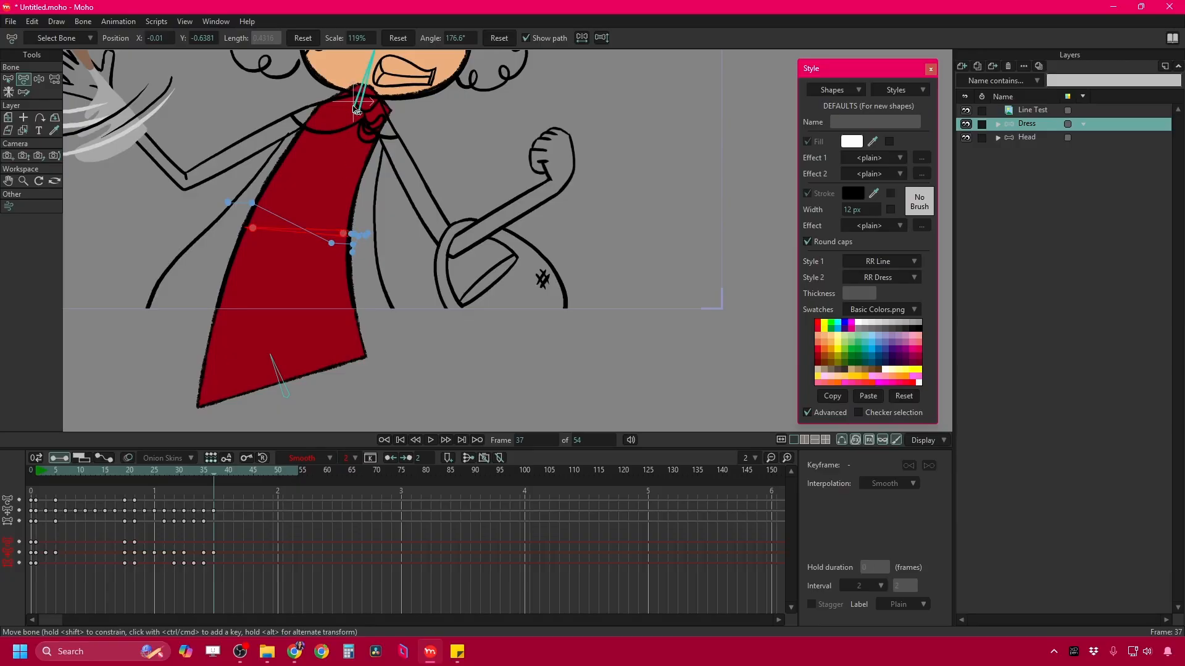
left_click(362, 110)
left_click(358, 117, "ctrl")
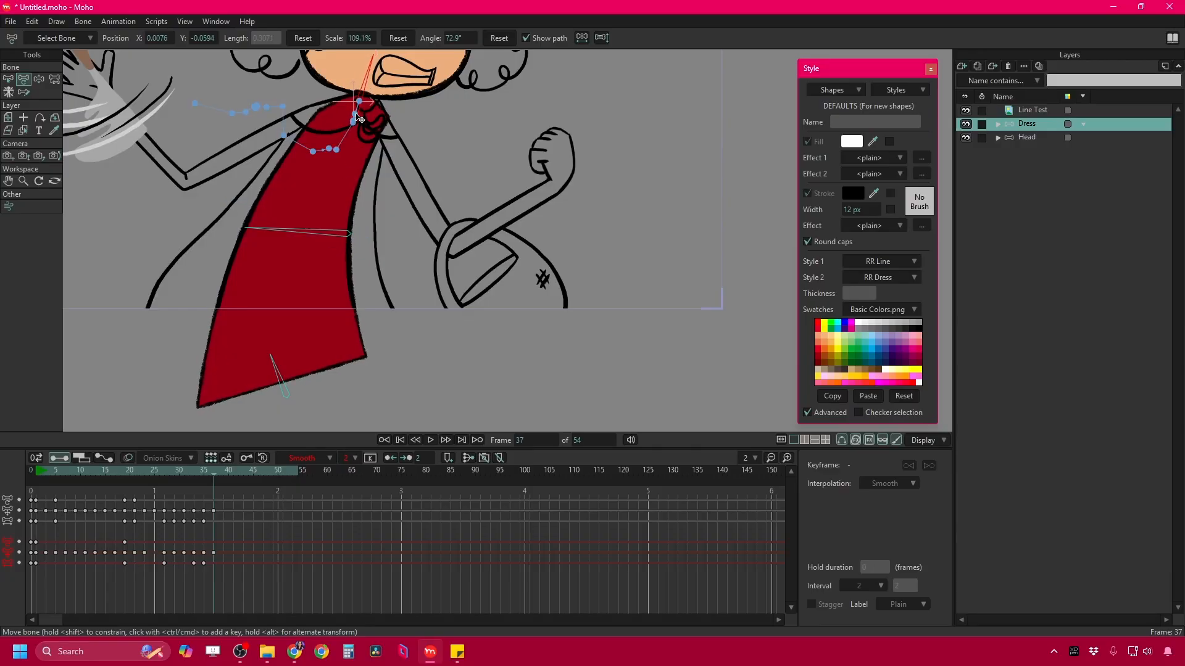
left_click_drag(359, 119, 357, 127)
scroll(345, 160, "down", 2)
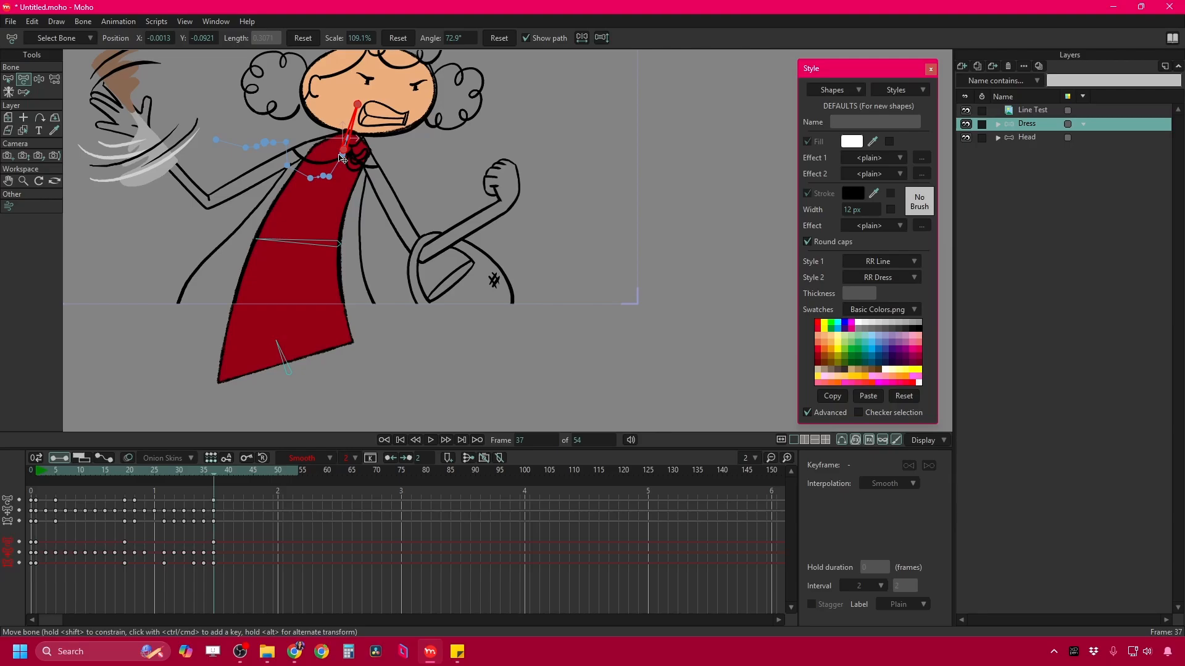
At frame 39, lower the collar bone and shift the waist and hem bones to match the drawn dress.
key("ctrl+Right")
key("ctrl+Right")
left_click_drag(349, 160, 342, 172)
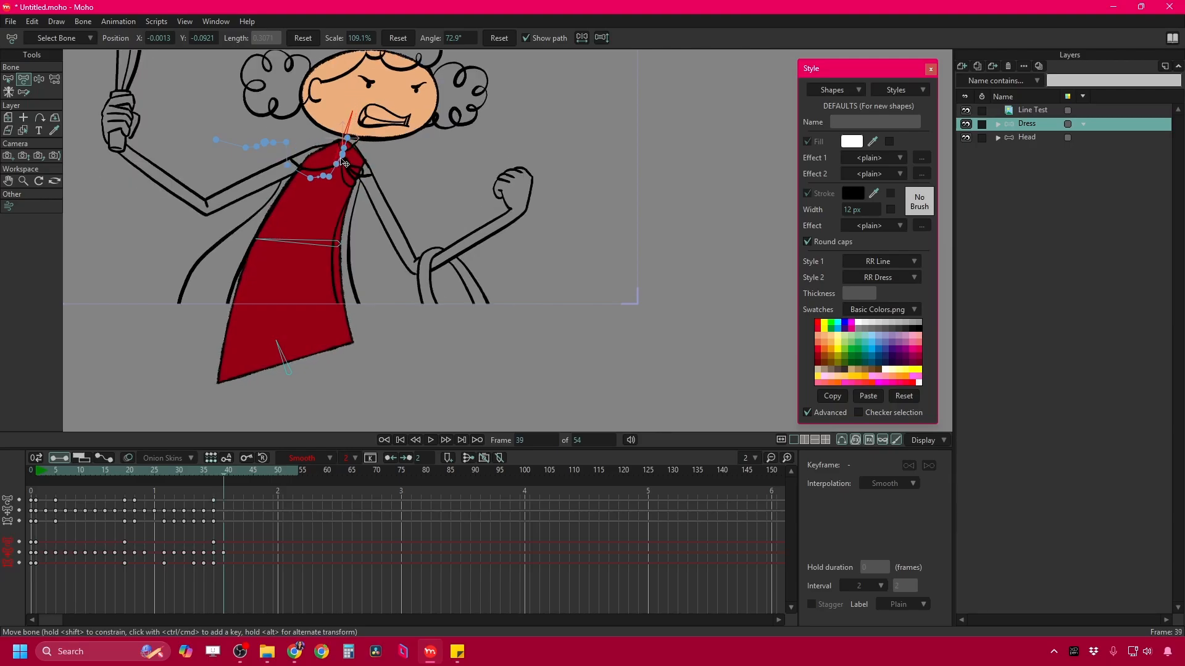
left_click(342, 247)
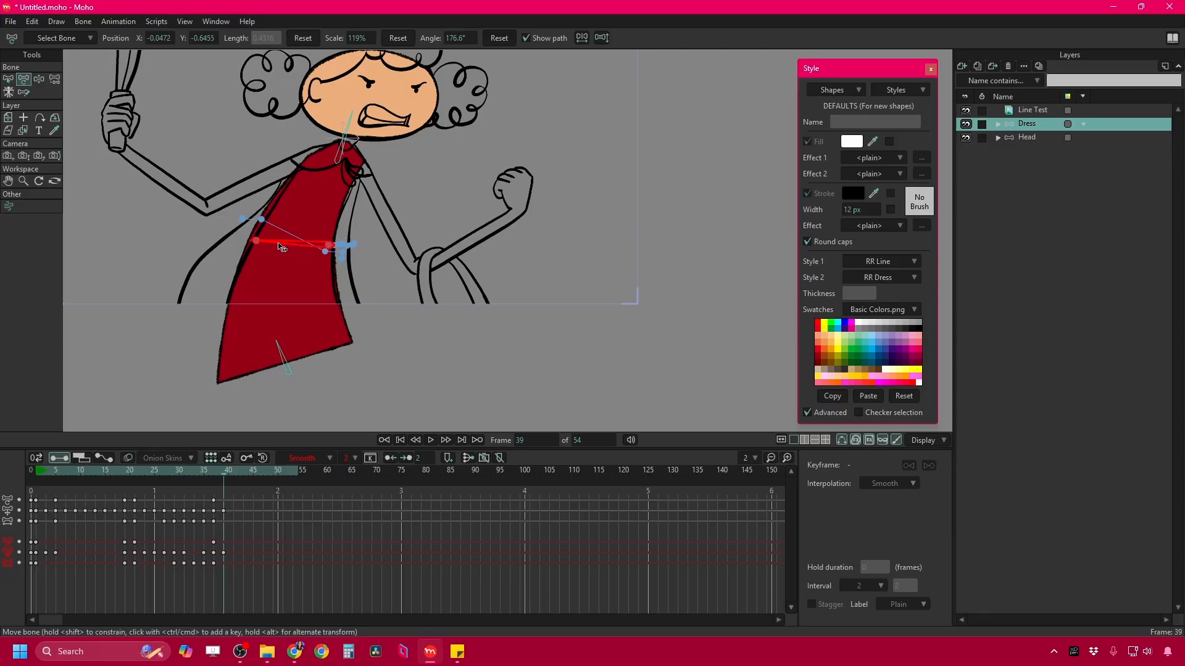
left_click(286, 361)
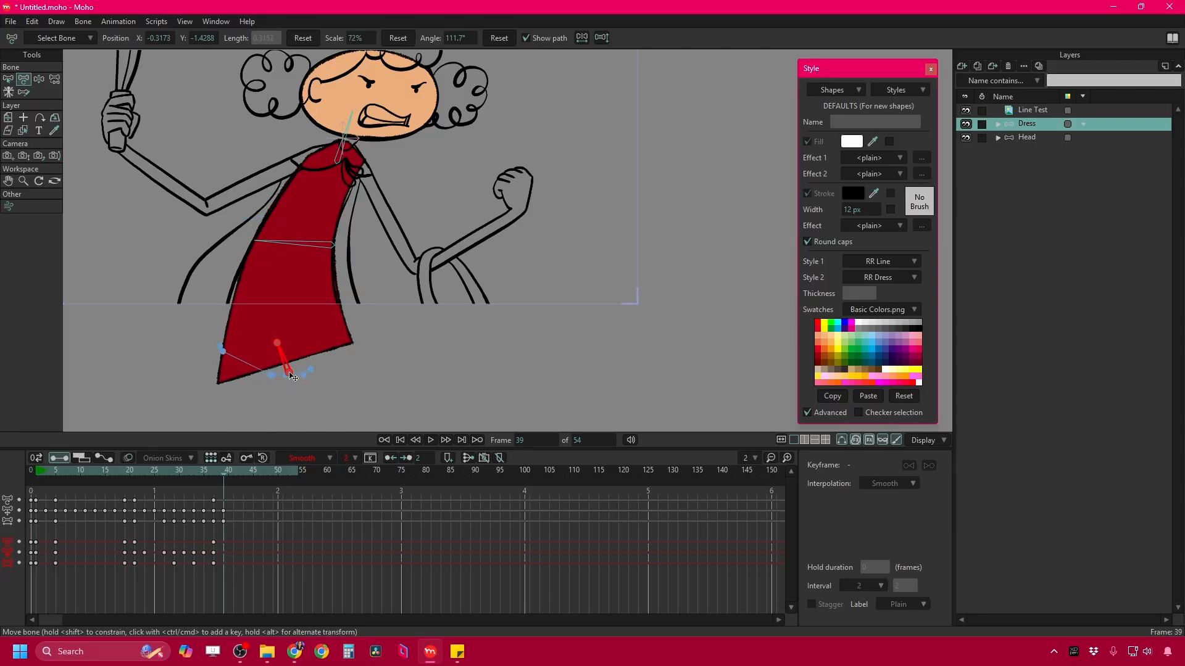
scroll(296, 295, "up", 3)
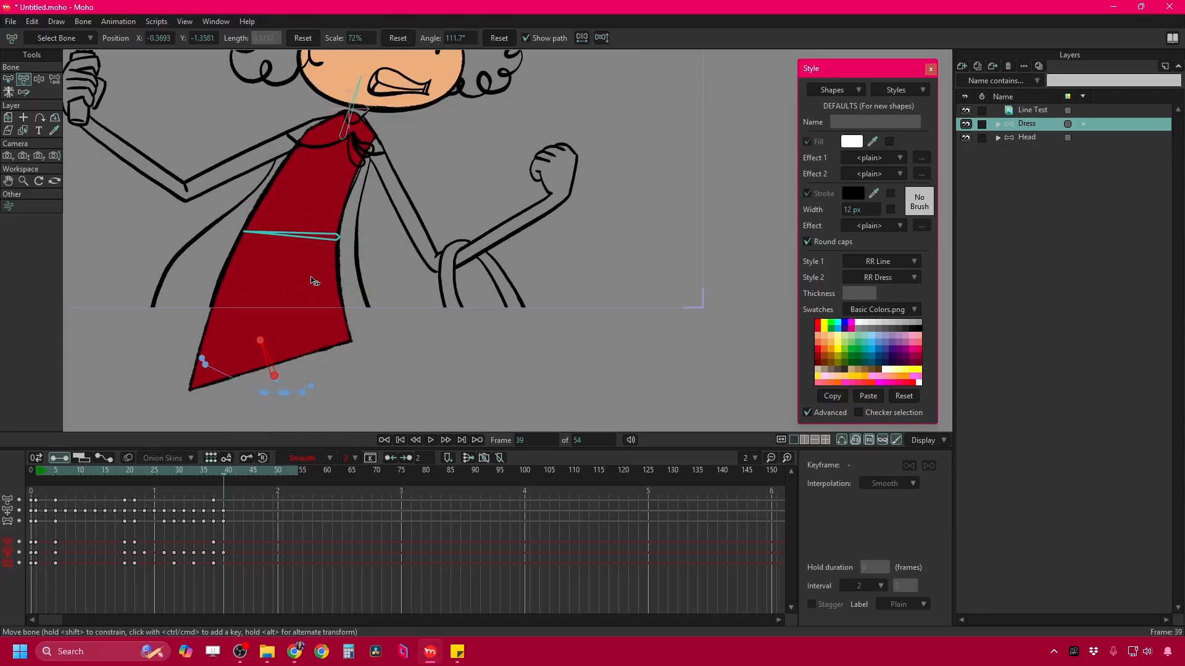
Adjust the collar bone at frame 41 and the waist bone at frame 43 to follow the line test.
key("ctrl+Right")
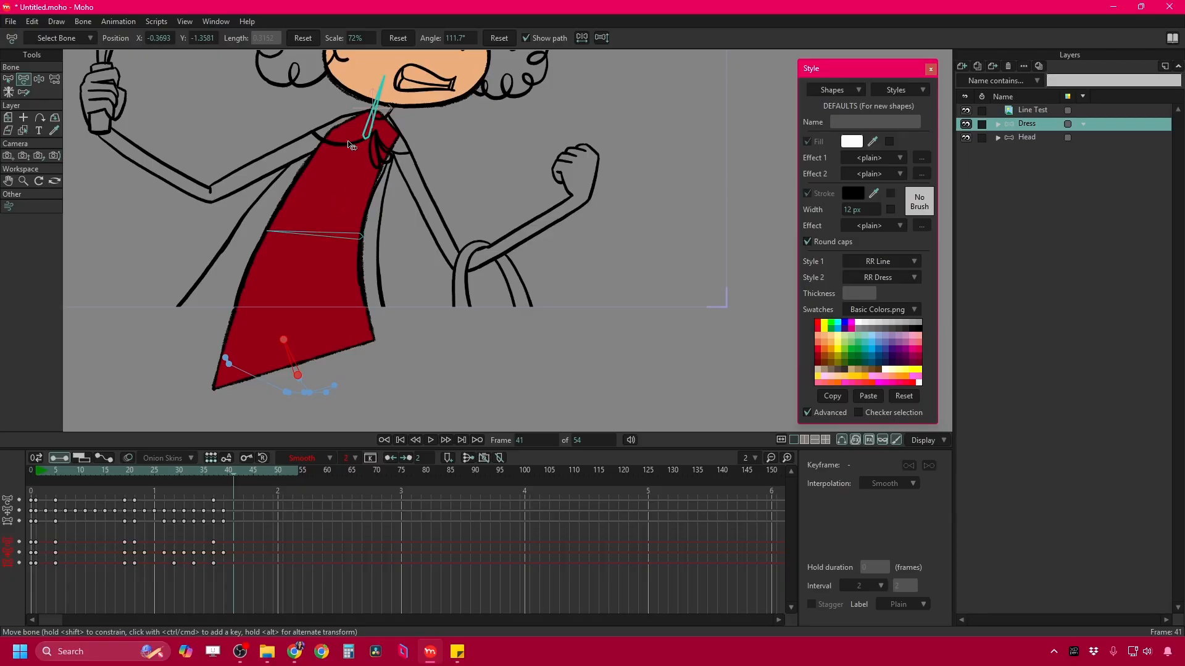
left_click(368, 134)
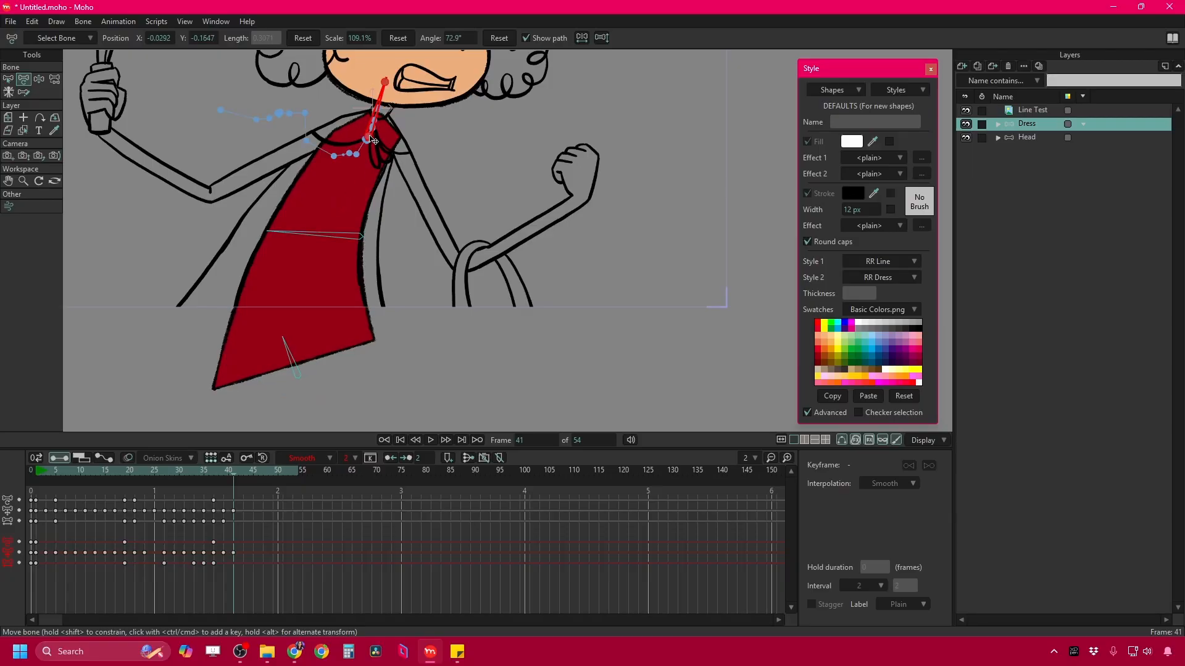
key("ctrl+Right")
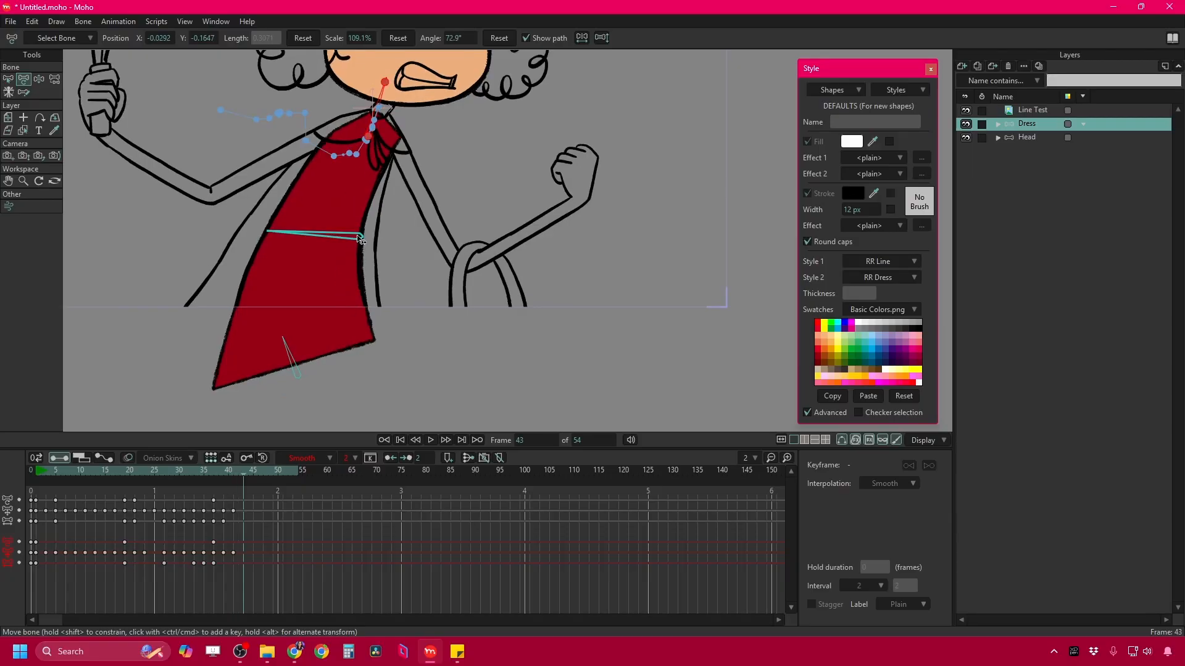
key("ctrl+Right")
key("ctrl+Right")
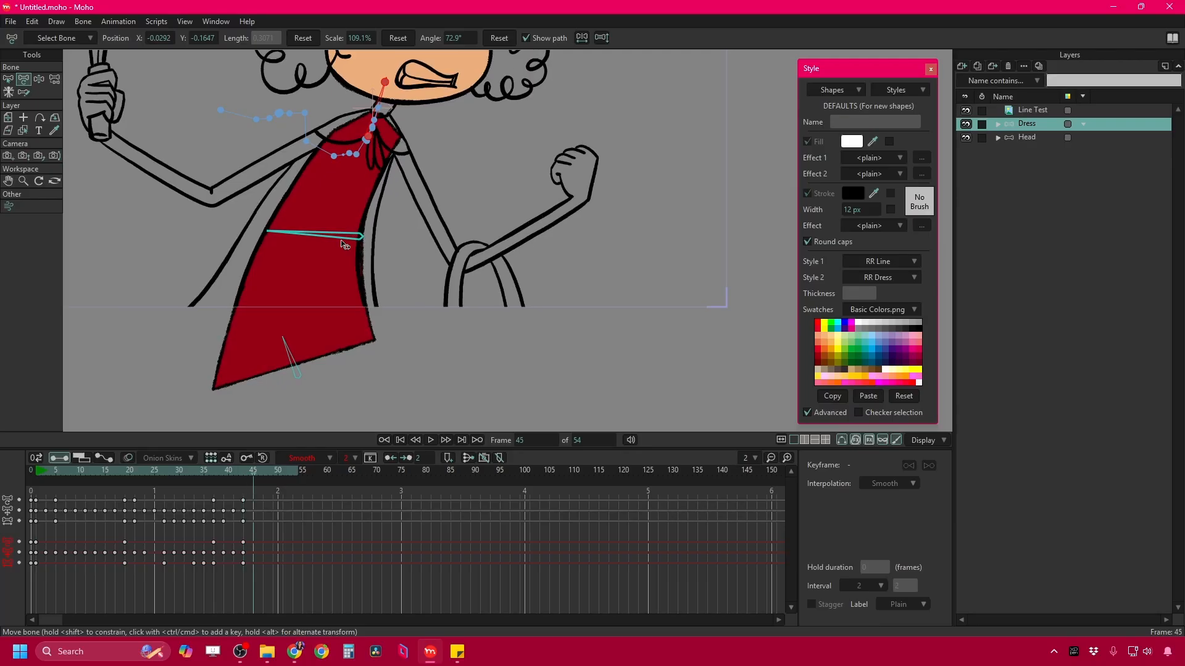
At frame 45, nudge the waist bone back and lower the collar bone slightly to match the drawn dress.
left_click_drag(359, 240, 354, 240)
left_click(373, 139)
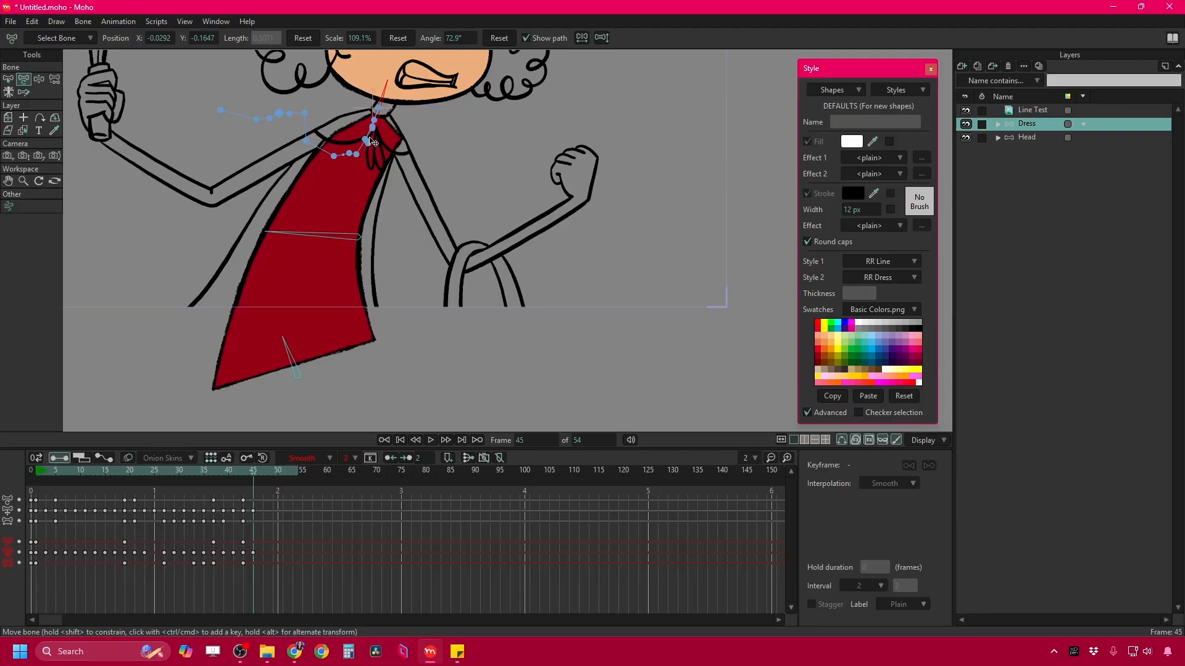
left_click_drag(372, 143, 374, 146)
key("ctrl+Right")
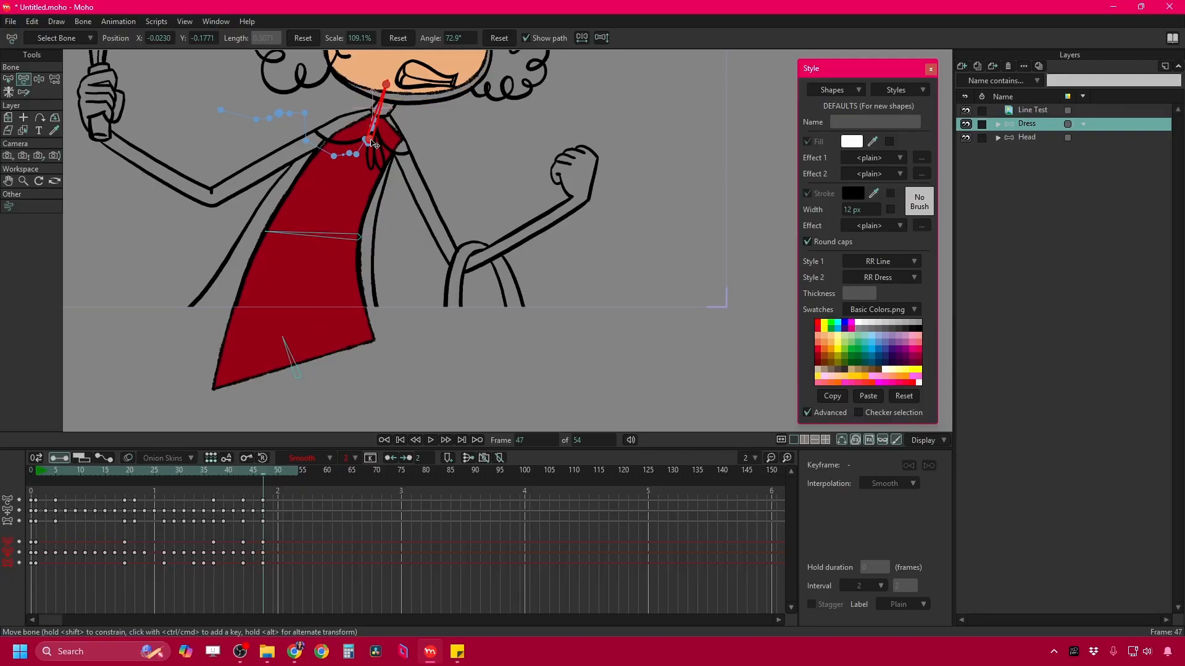
At frame 48, move the waist and collar bones toward the lunging body, scaling the waist bone to 202.1% and angling the collar bone to 53.3°.
key("ctrl+Right")
key("ctrl+Left")
key("ctrl+Right")
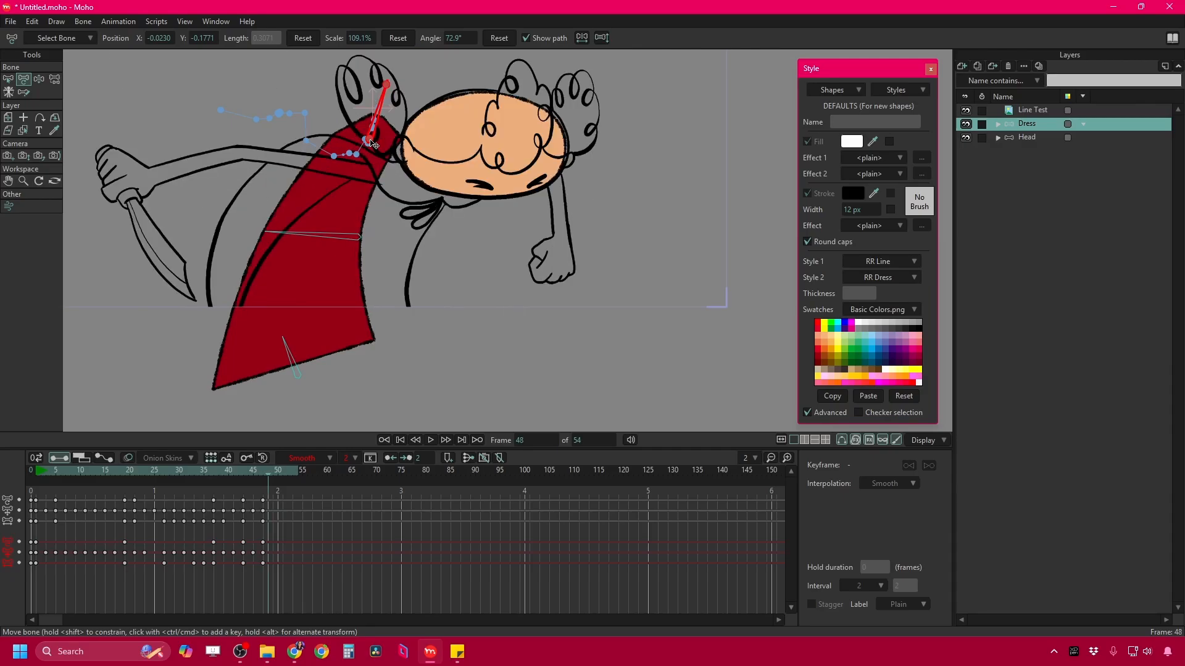
left_click_drag(373, 143, 400, 264)
left_click_drag(322, 259, 255, 253)
left_click(417, 178)
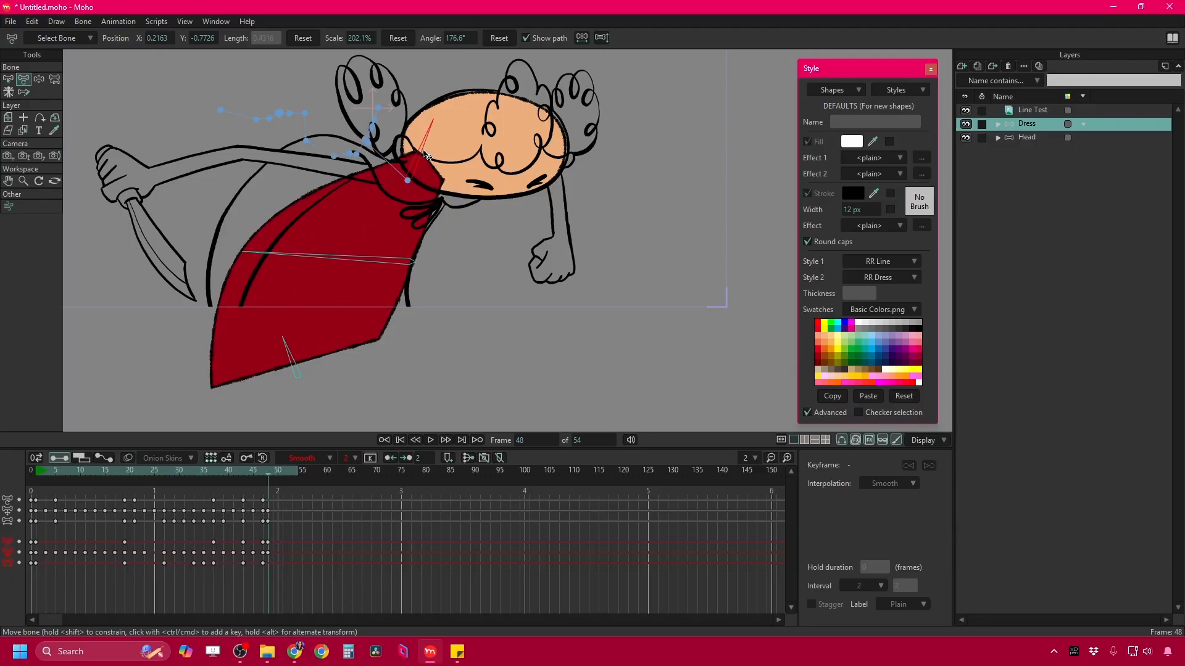
left_click_drag(416, 181, 424, 185)
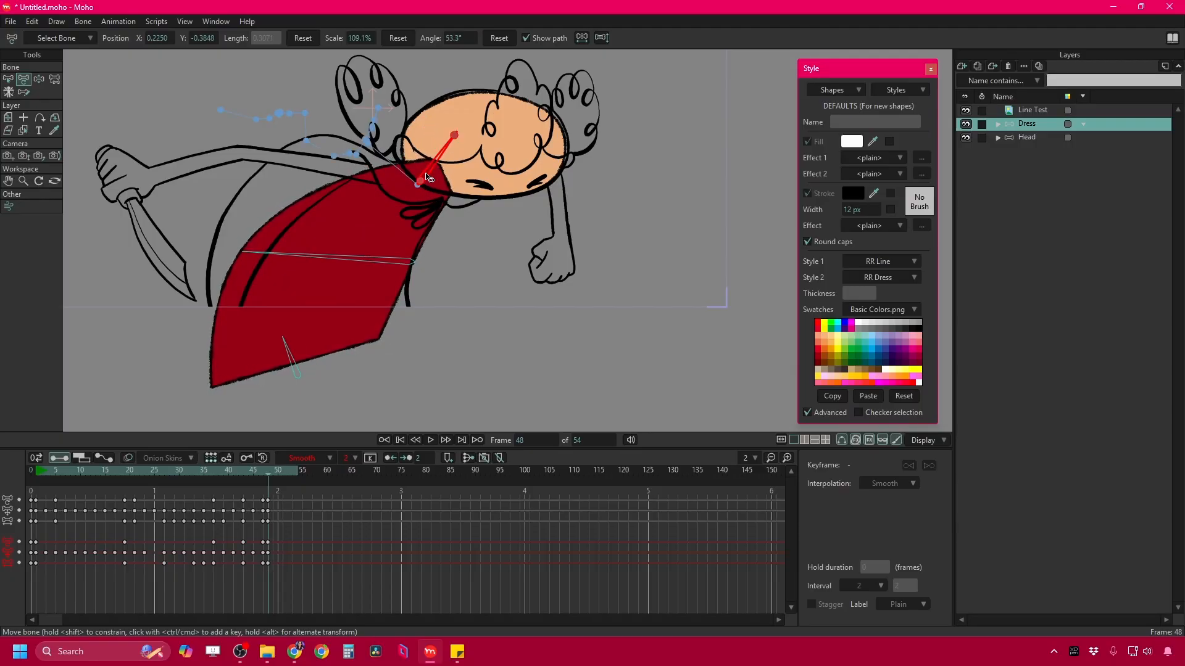
At frame 48, move the hem bone forward and down, and narrow the waist bone to 171.7% at a 178.6° angle.
left_click(298, 375)
left_click_drag(312, 383, 305, 389)
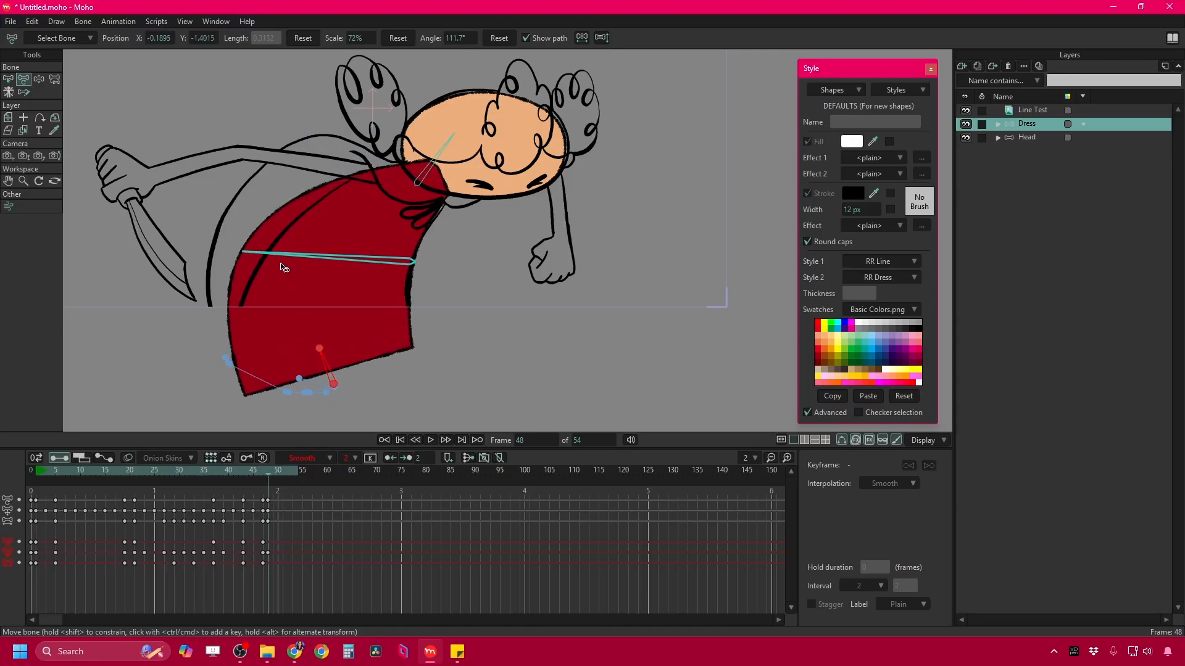
left_click(256, 257)
left_click_drag(256, 256, 252, 261)
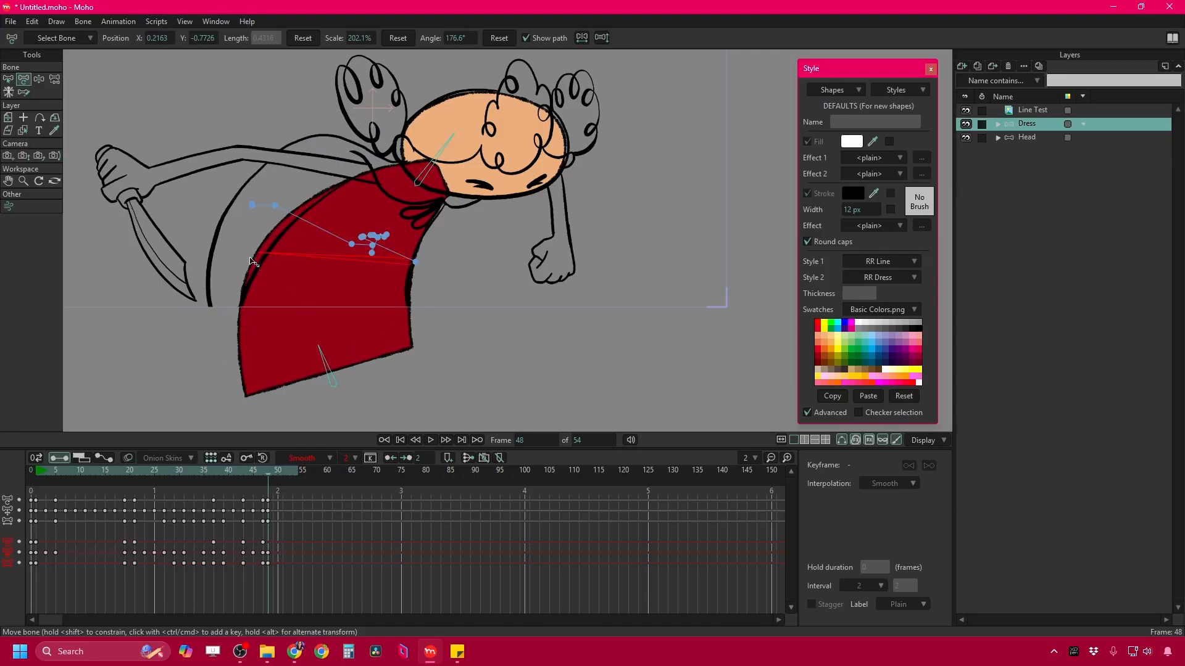
left_click(333, 384)
left_click_drag(334, 384, 338, 397)
left_click(273, 255)
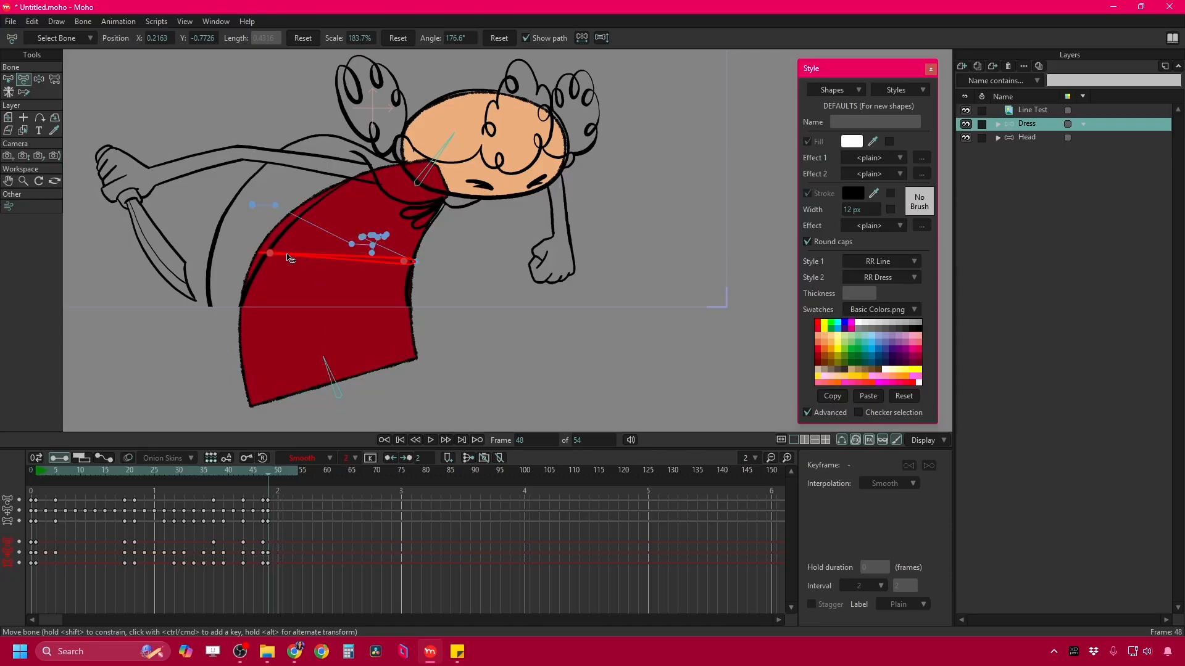
left_click_drag(273, 254, 292, 264)
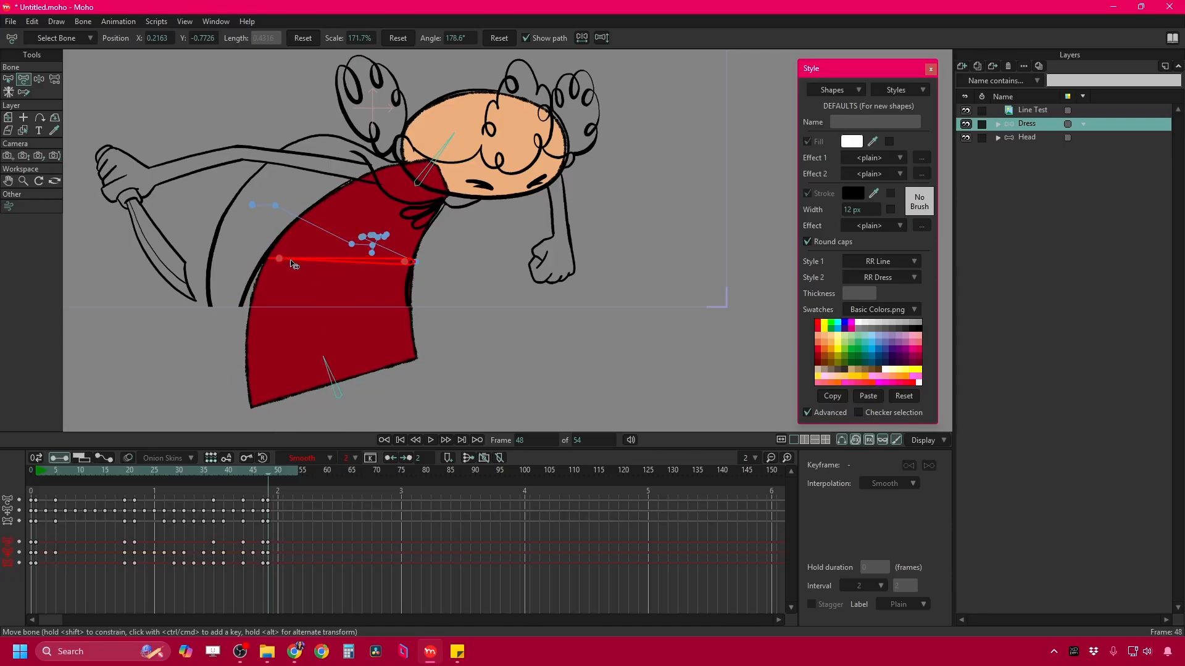
At frame 48, shift the collar bone closer to the drawn neck and shrink the hem bone to 61.2% while shifting it back.
left_click(420, 183)
left_click_drag(423, 183, 432, 178)
left_click(327, 364)
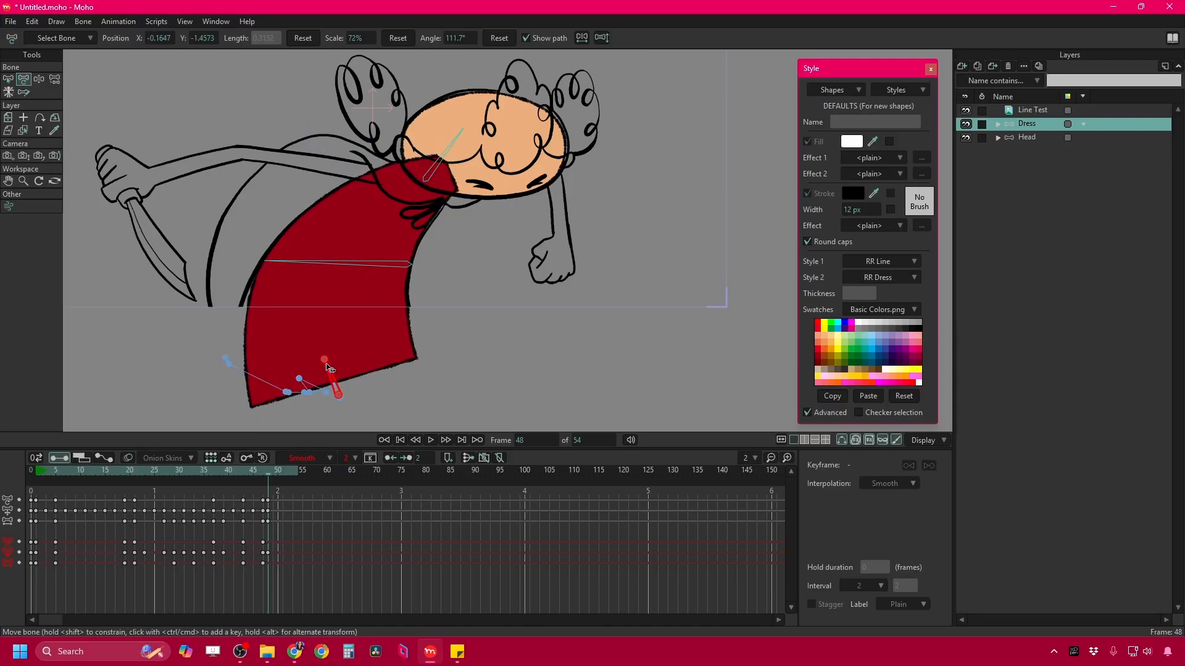
left_click_drag(327, 364, 334, 400)
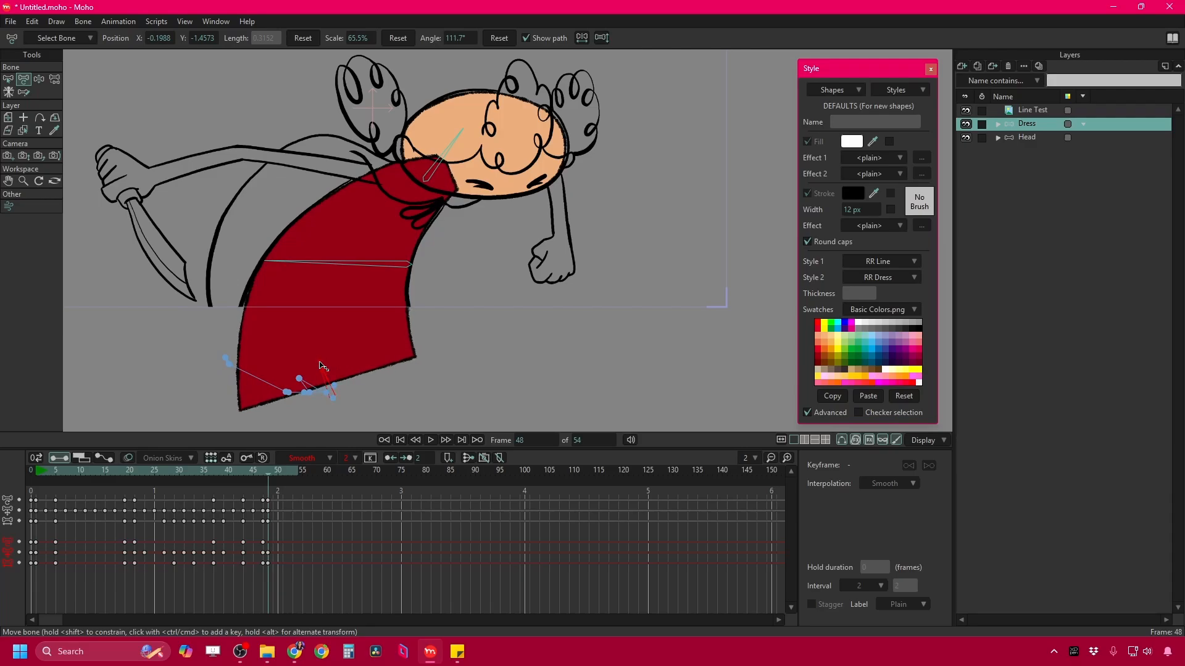
At frame 51, carry the collar, waist and hem bones up onto the leaping body, rotating the hem bone to 63.1°.
key("period")
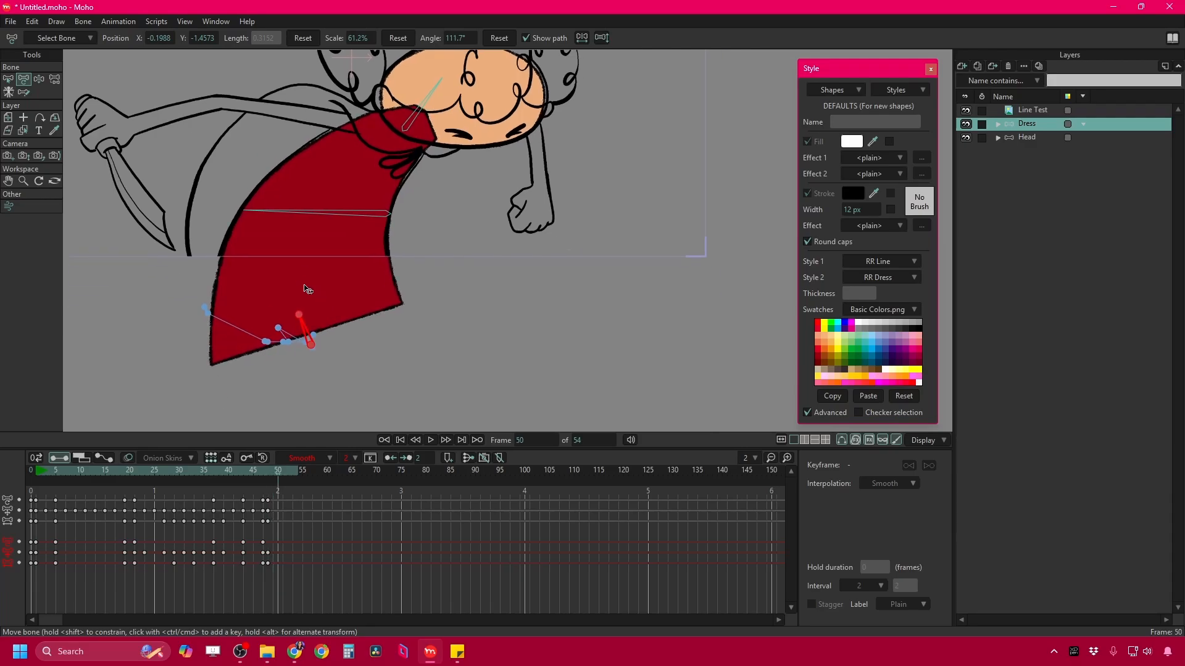
key("period")
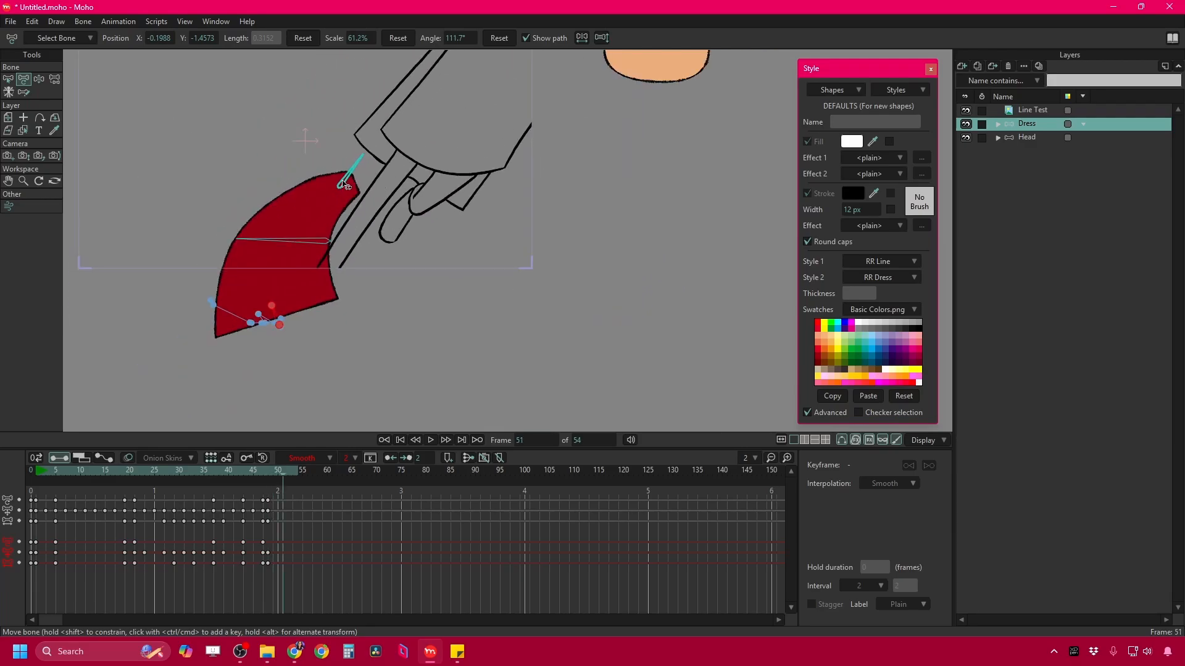
left_click_drag(344, 184, 513, 136)
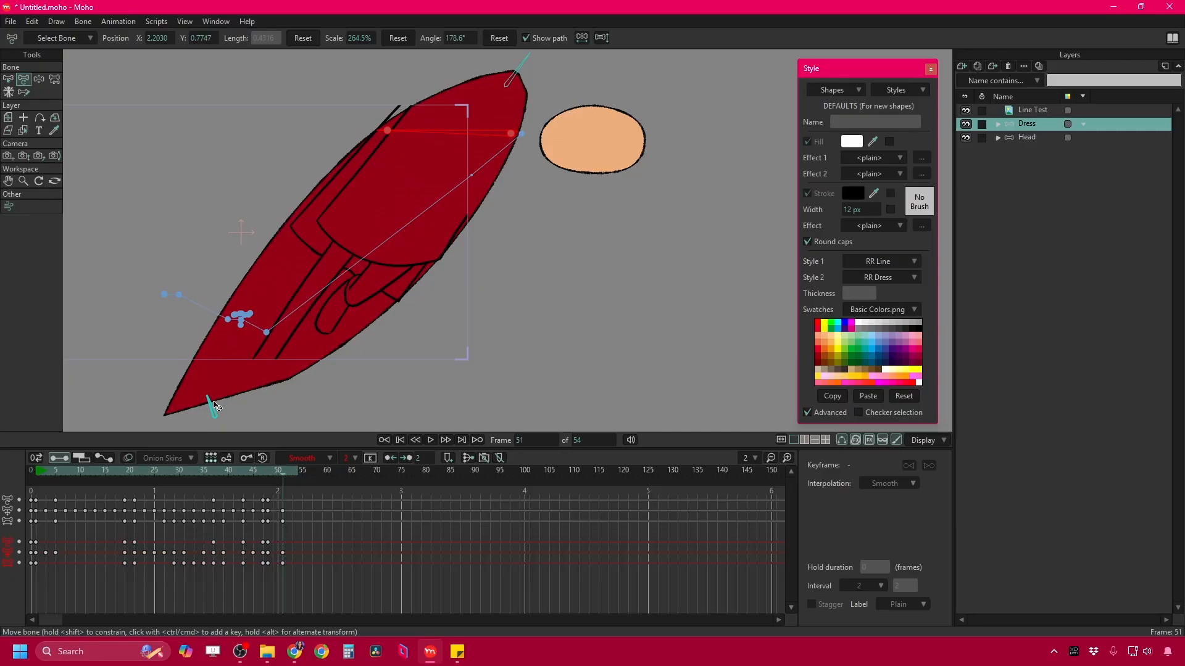
left_click_drag(214, 406, 371, 268)
left_click_drag(407, 120, 393, 168)
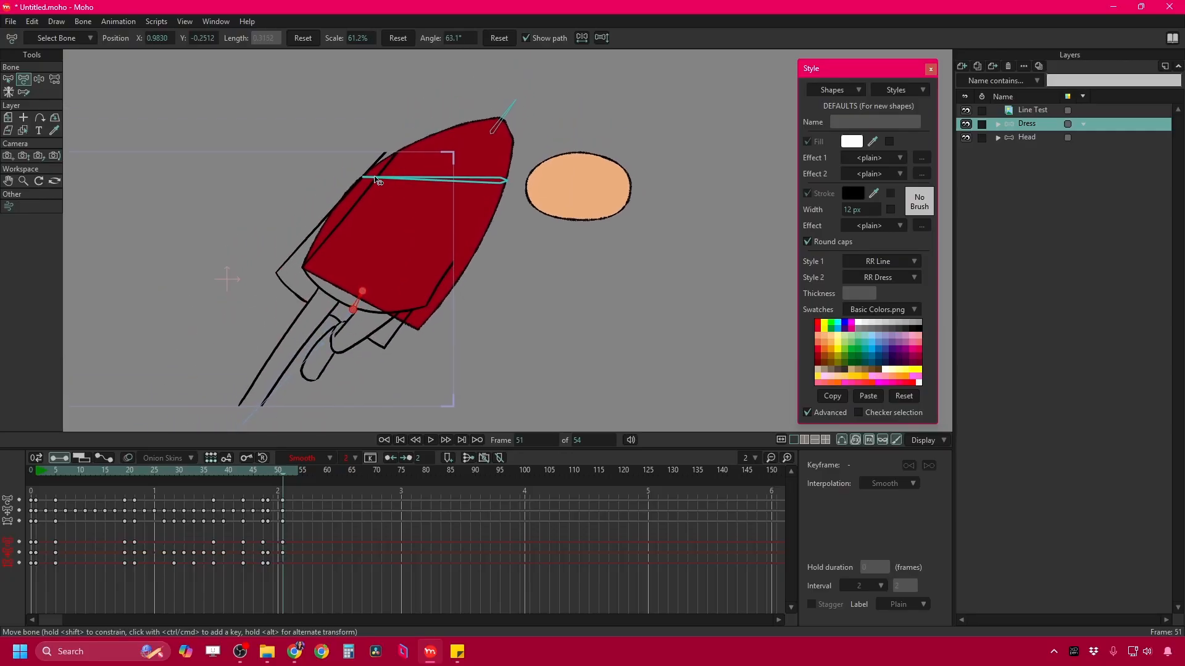
At frame 51, raise the collar bone, shift the waist bone back and narrow it to 207.1% to fit the drawn dress.
left_click(377, 180)
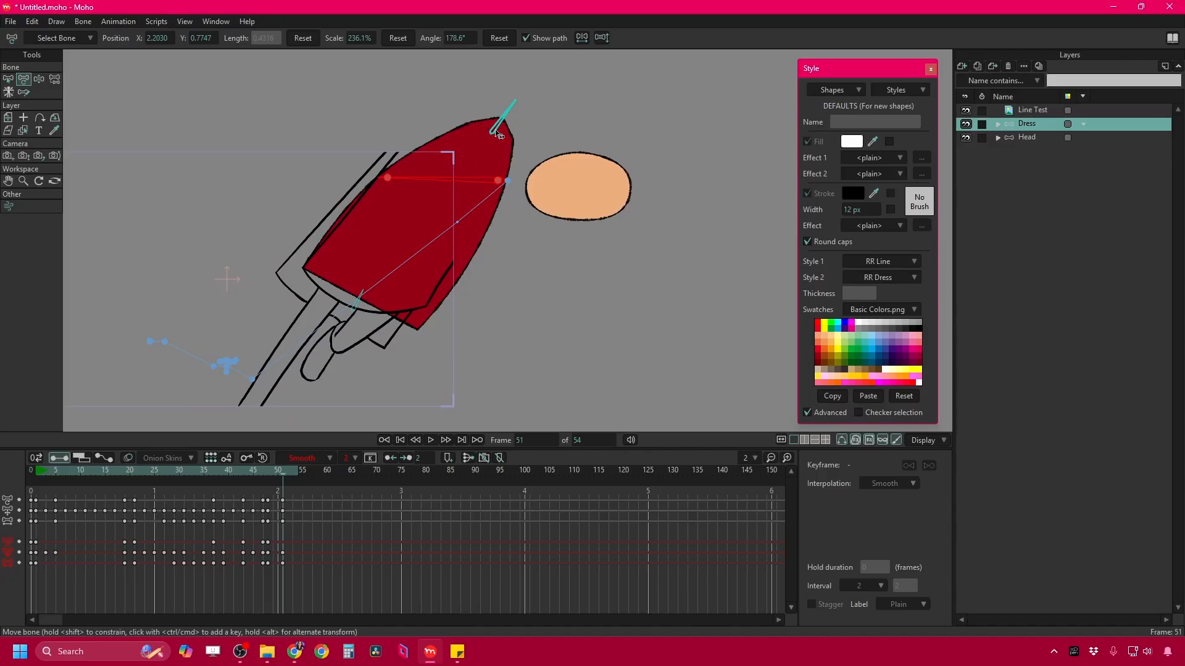
left_click_drag(496, 130, 476, 103)
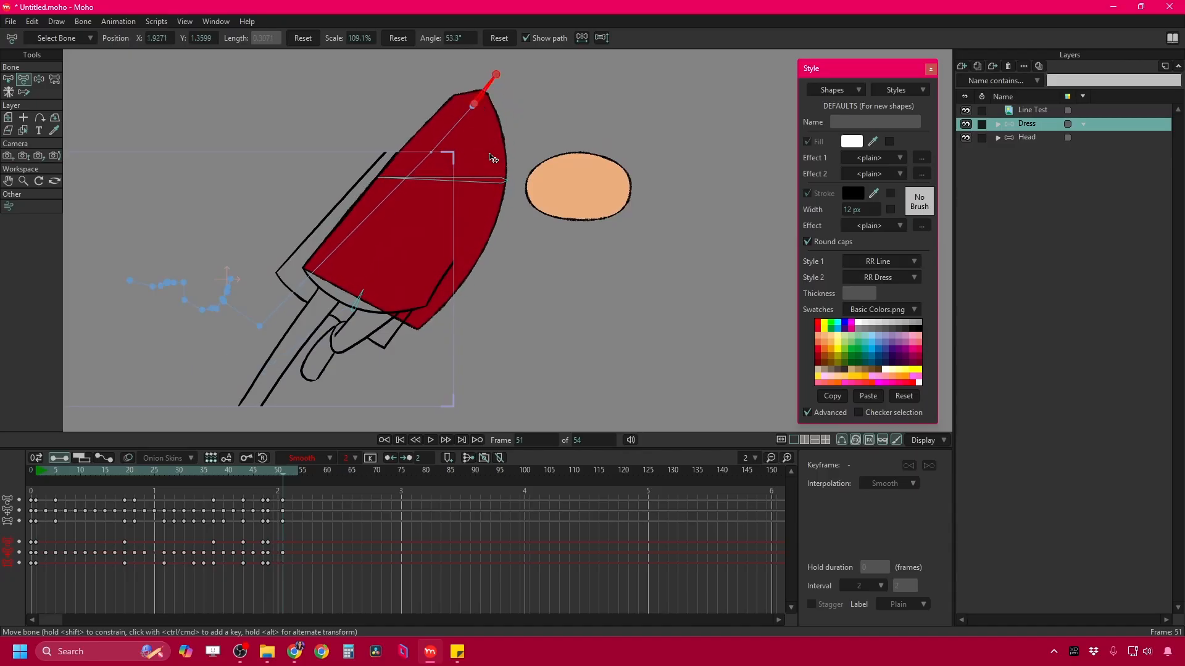
left_click_drag(497, 180, 470, 180)
left_click_drag(377, 175, 368, 177)
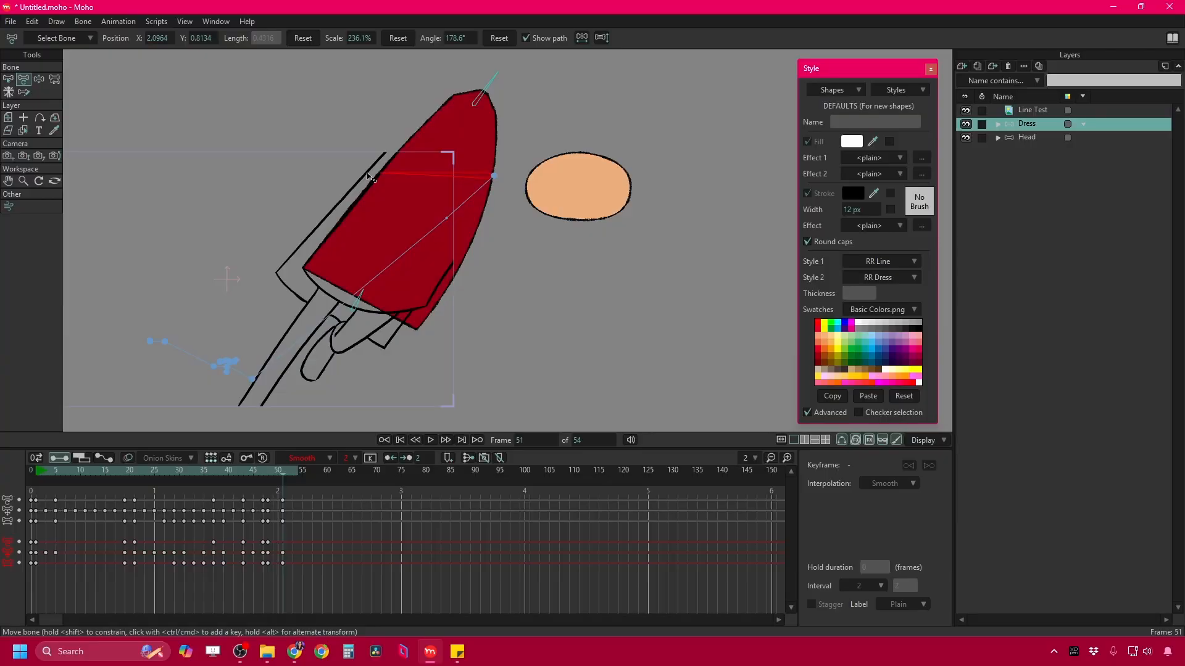
key("ctrl+z")
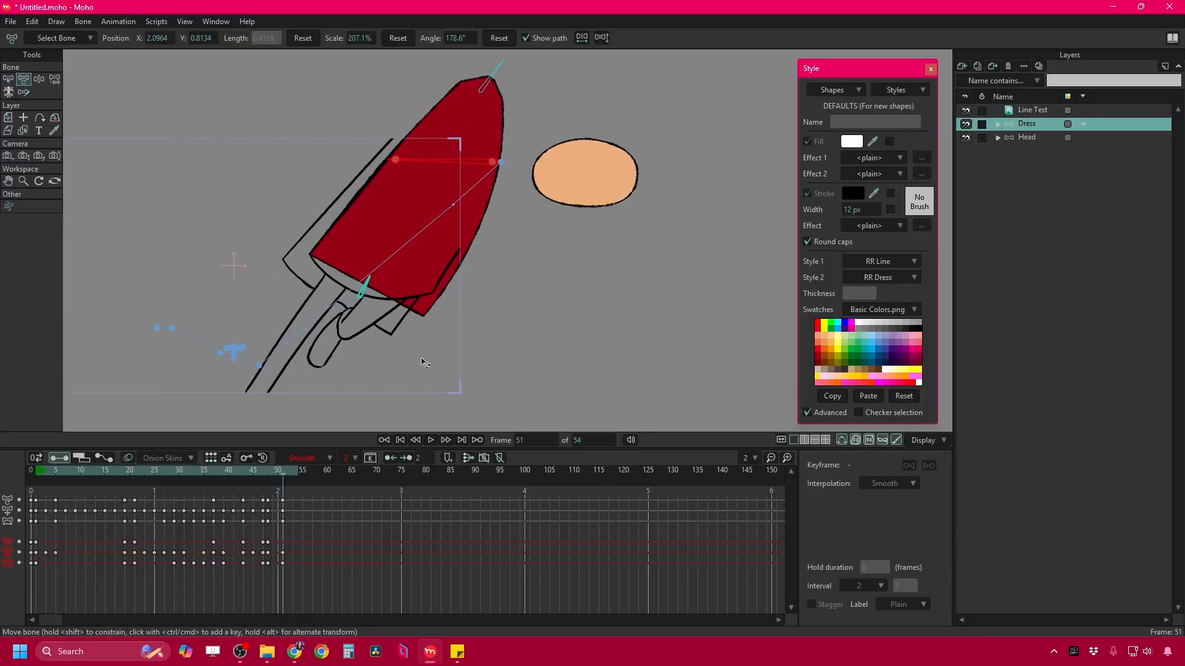
At frame 53, select all three dress bones and move them together up and out of the camera frame.
left_click_drag(285, 475, 293, 474)
left_click_drag(462, 244, 428, 273)
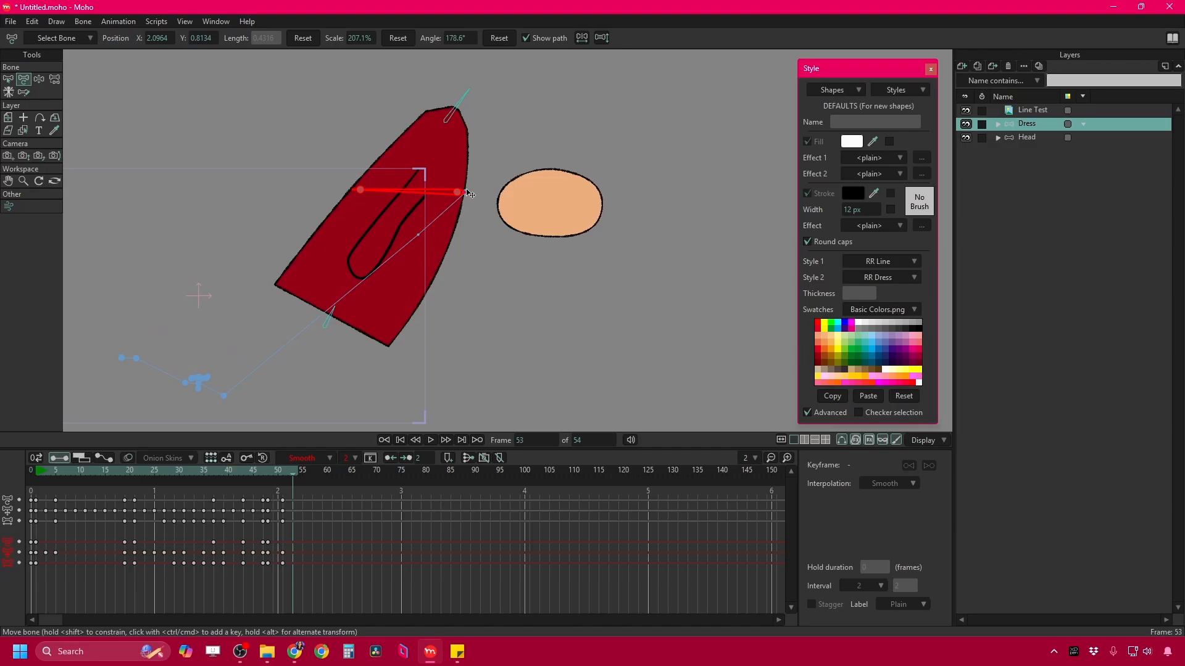
key("z")
left_click_drag(502, 93, 267, 346)
key("t")
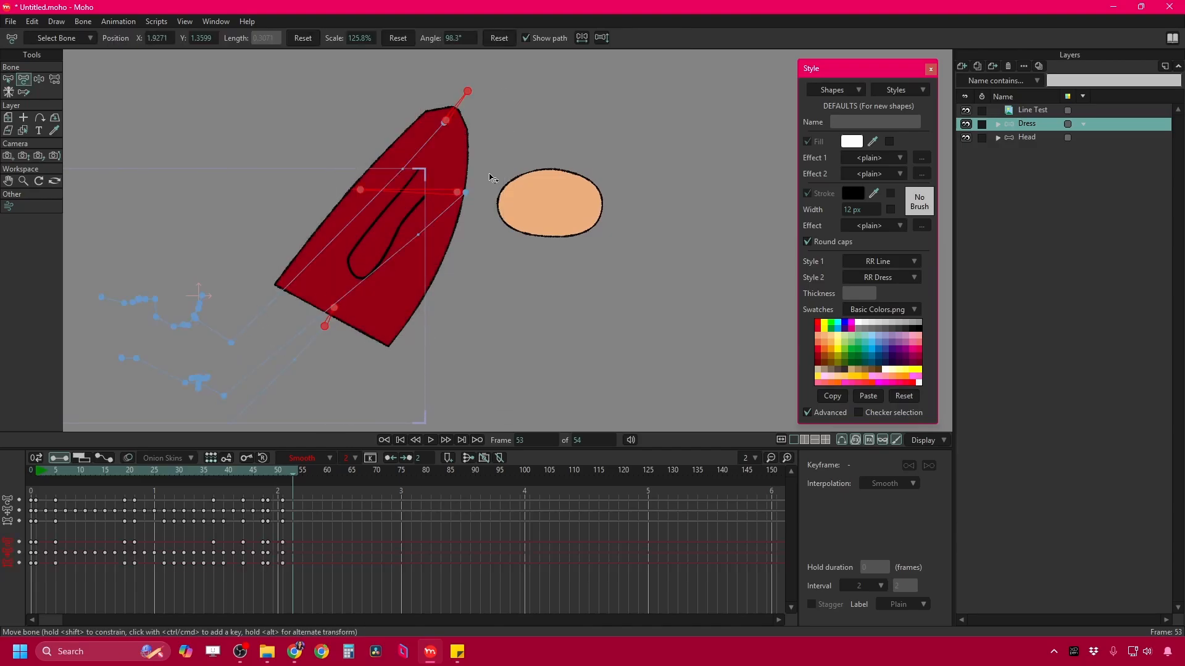
left_click_drag(464, 196, 639, 68)
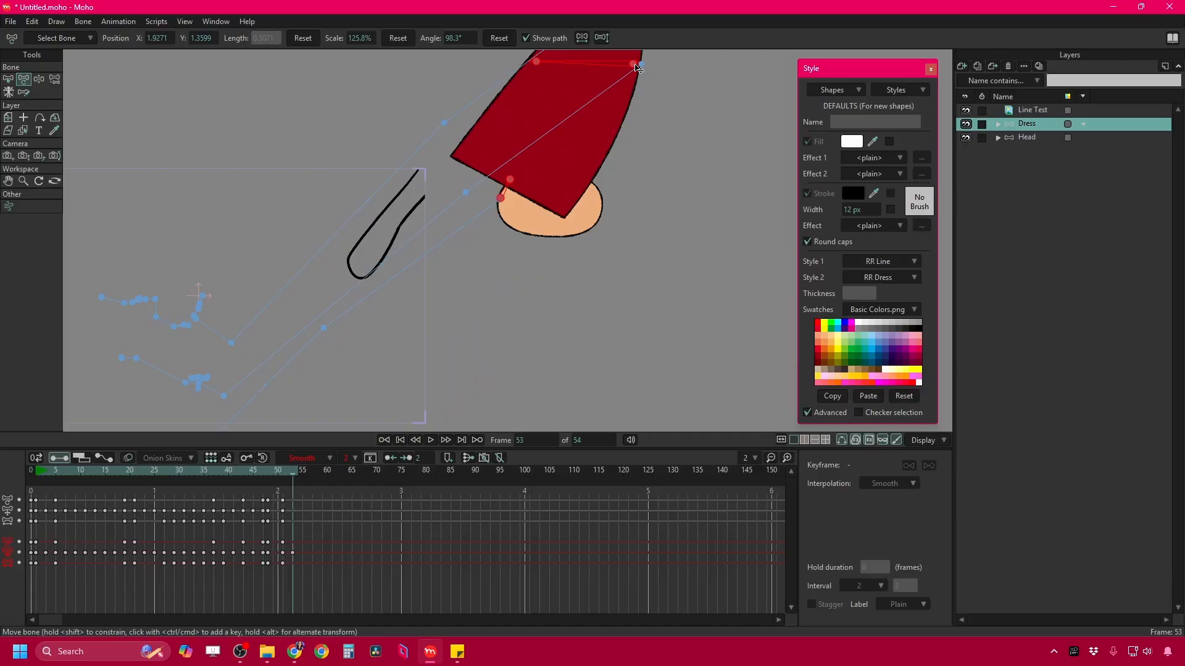
Play back the animation to check the dress's motion against the line test.
left_click(299, 475)
left_click_drag(314, 291, 521, 230)
scroll(502, 238, "down", 1)
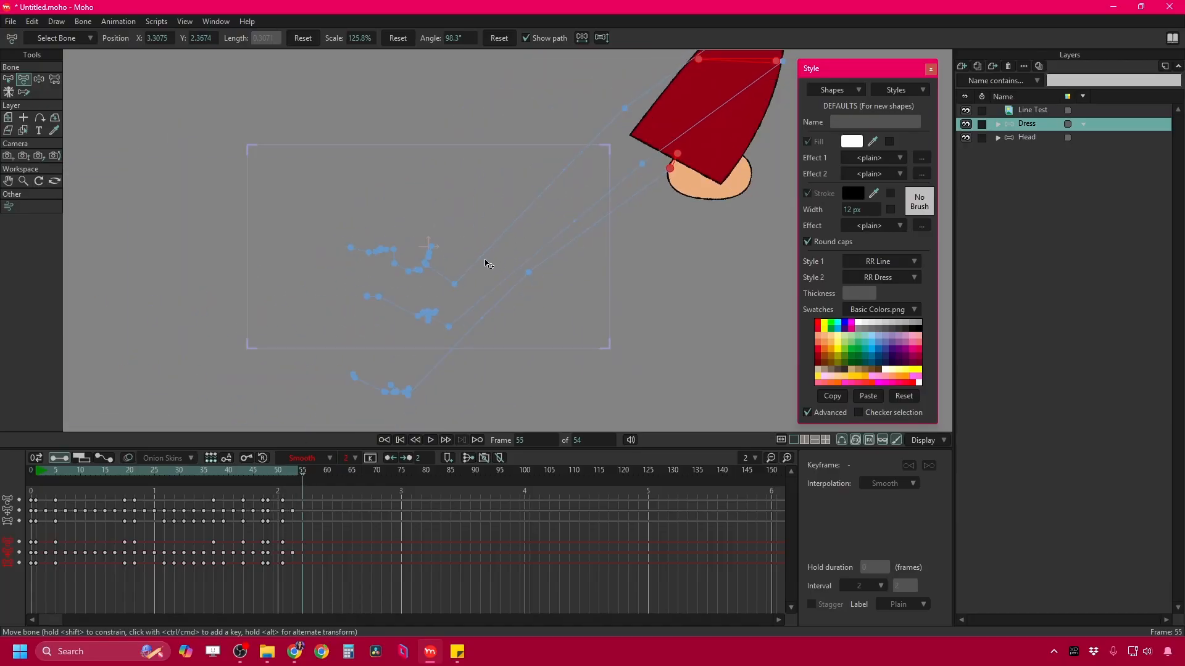
key("space")
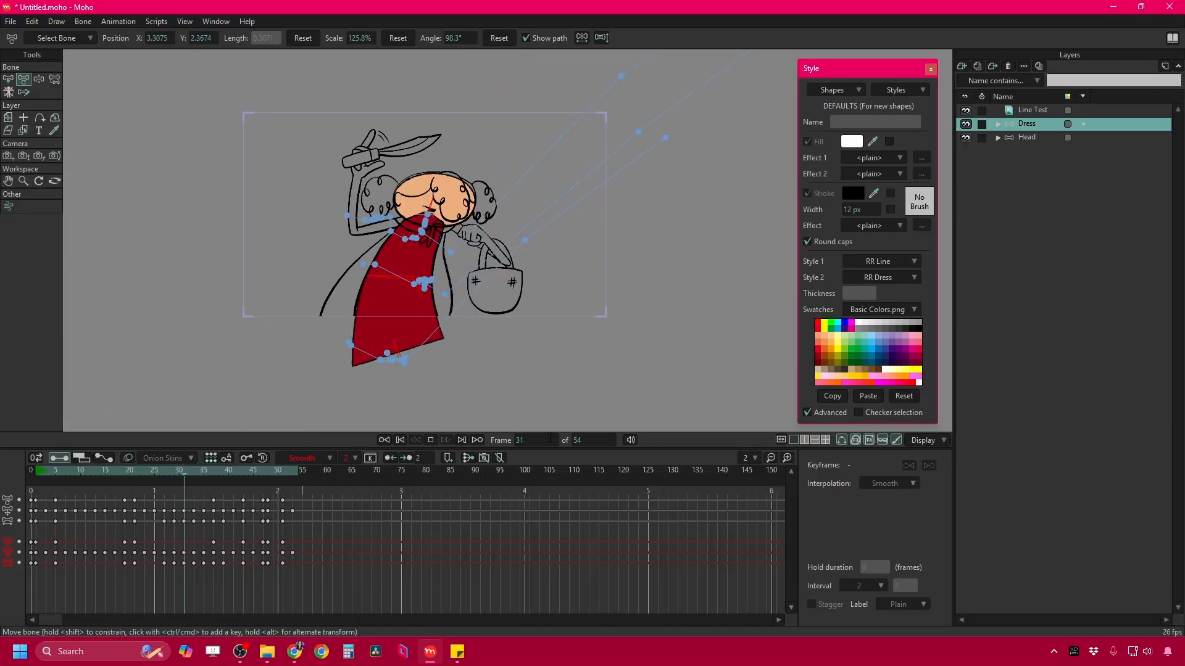
At frame 19, shift the dress's waist bone forward so the torso lines up with the line test.
left_click_drag(68, 472, 124, 478)
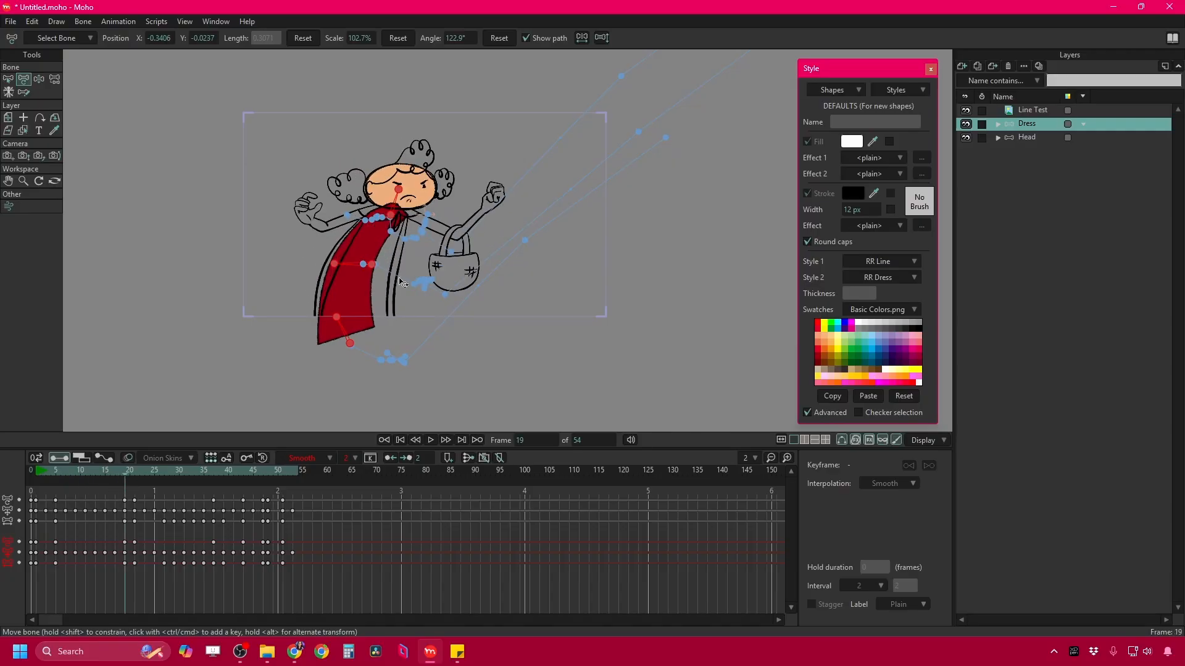
scroll(401, 283, "up", 3)
scroll(352, 234, "up", 2)
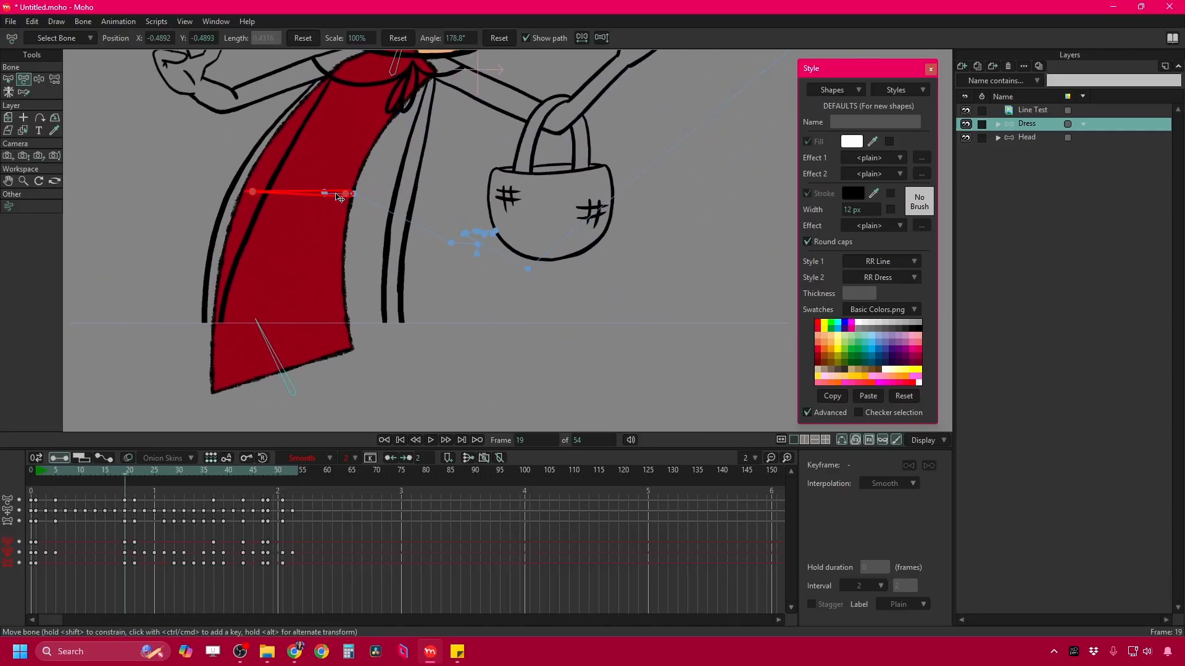
left_click_drag(349, 196, 375, 198)
left_click_drag(295, 196, 309, 198)
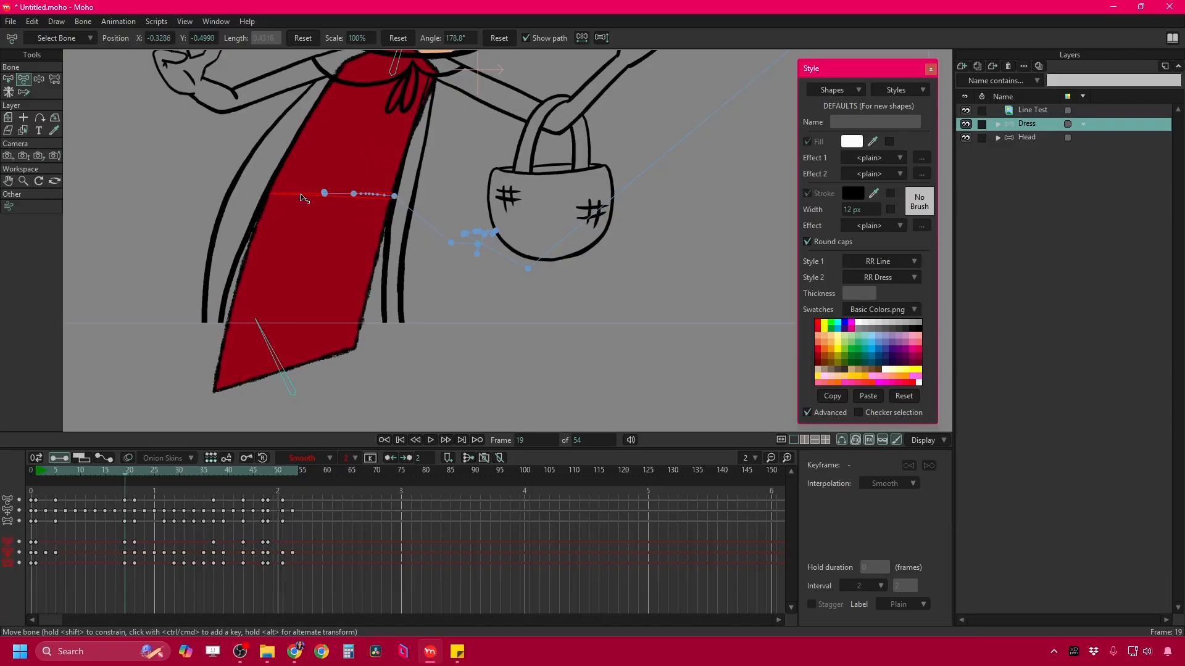
At frame 19, move the hem bone lower and adjust its tilt, and scale the waist bone to 113% at 182.9°.
left_click(265, 340)
left_click_drag(259, 327, 242, 330)
left_click_drag(290, 377, 301, 399)
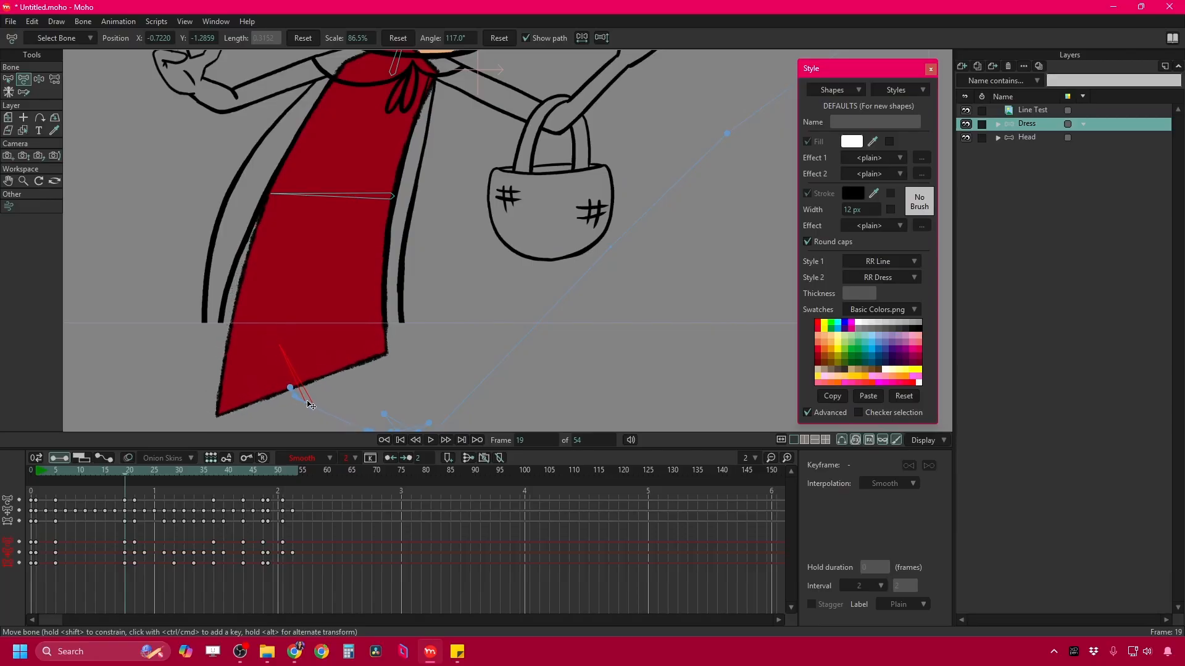
left_click_drag(282, 350, 289, 389)
left_click_drag(312, 202, 273, 203)
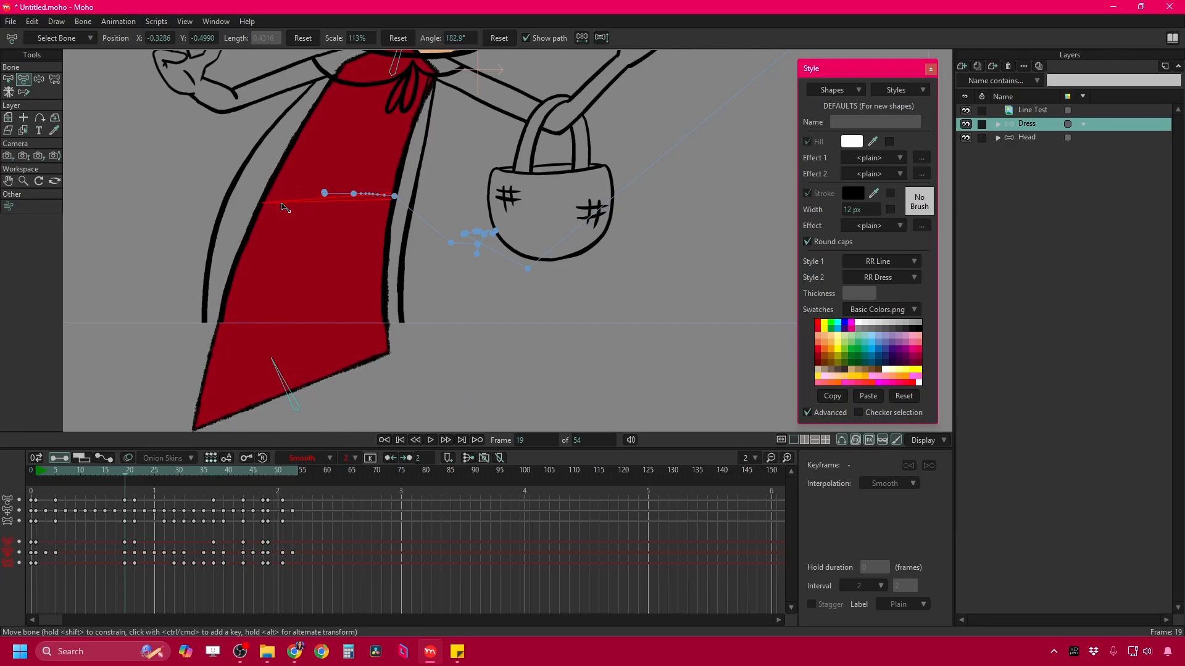
At frame 17, scale the dress's waist bone to 118.1% and reposition the hem bone to match the line test.
left_click(116, 471)
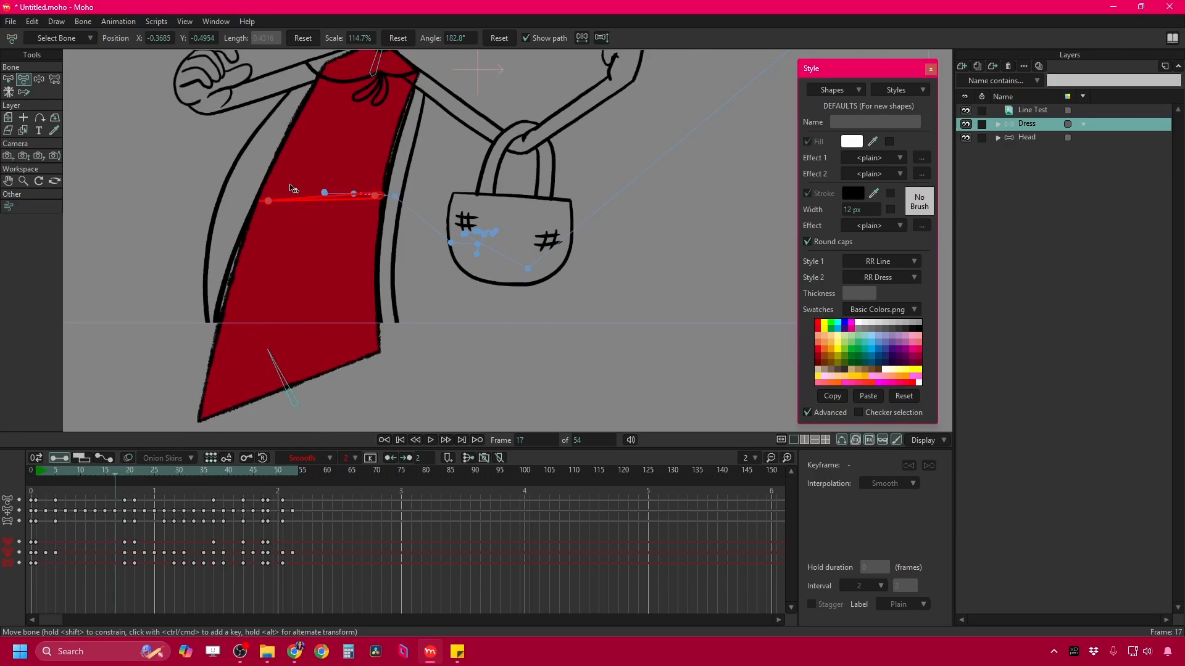
left_click_drag(269, 205, 273, 205)
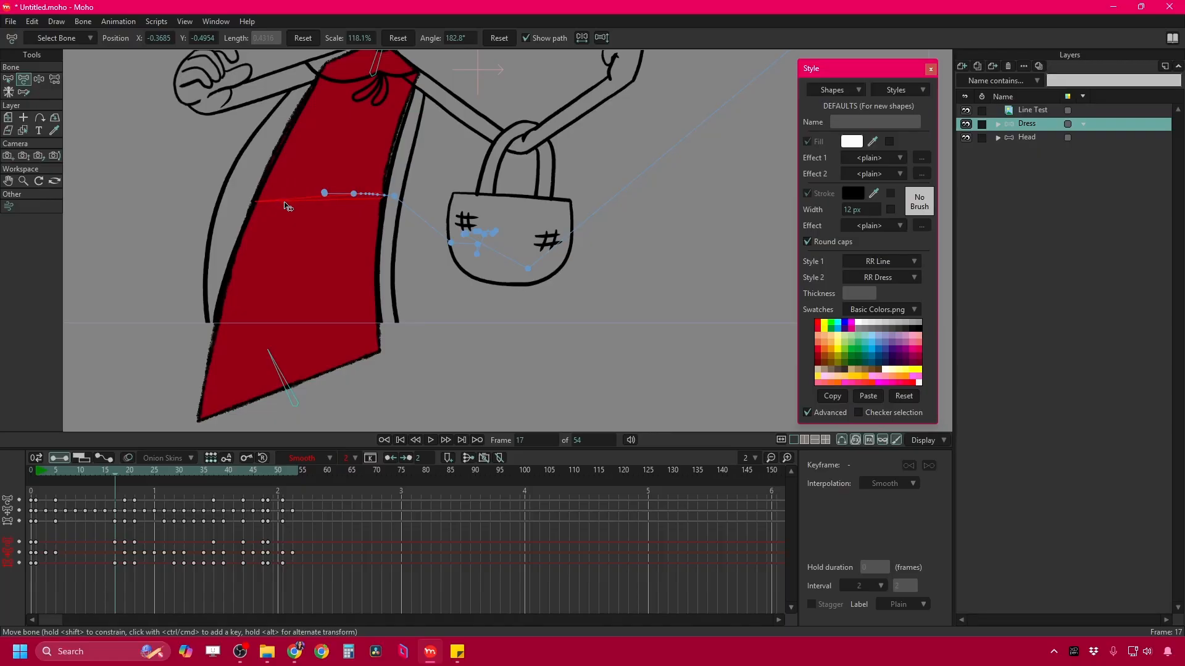
left_click(292, 391)
left_click_drag(292, 391, 257, 354)
At frame 15, scale the waist bone to 113.3% and adjust the hem bone to 96% scale at 111°.
left_click(105, 473)
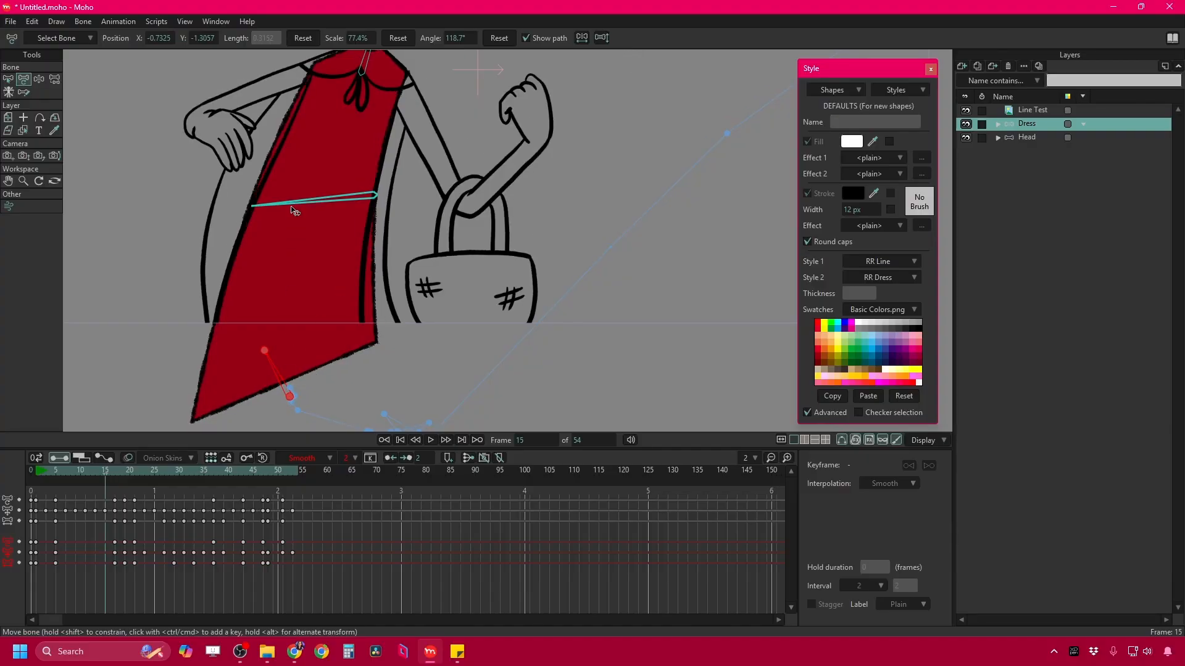
mouse_move(353, 97)
left_mouse_down()
mouse_move(349, 146)
mouse_move(360, 117)
left_mouse_up()
left_click(359, 116)
left_click(267, 261)
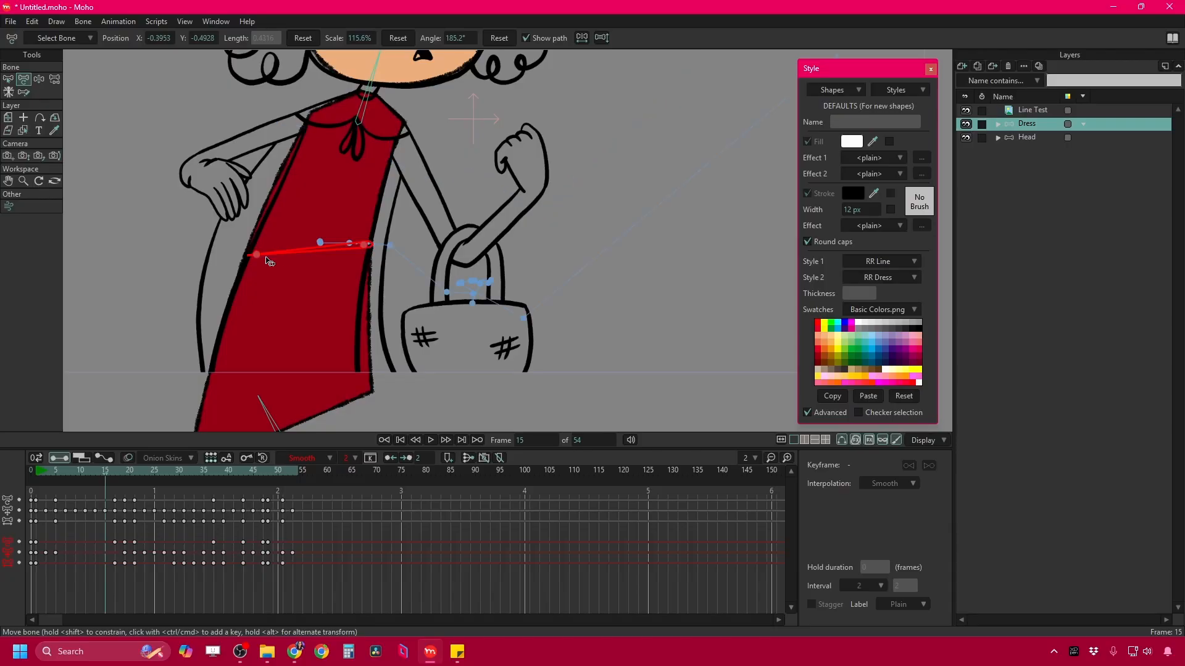
scroll(265, 278, "down", 3)
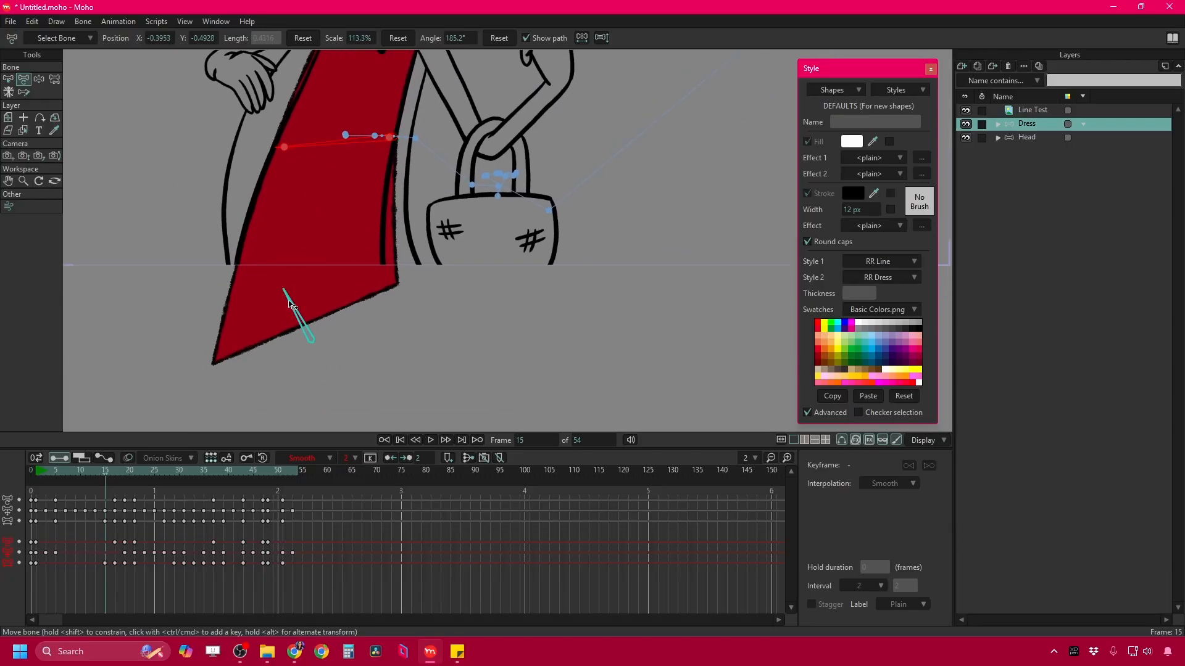
left_click(295, 304)
left_click_drag(296, 303, 303, 341)
At frame 9, adjust the waist bone to fit the torso lines and set the hem bone to 106.4% scale at 100.4°.
key("Left")
key("Left")
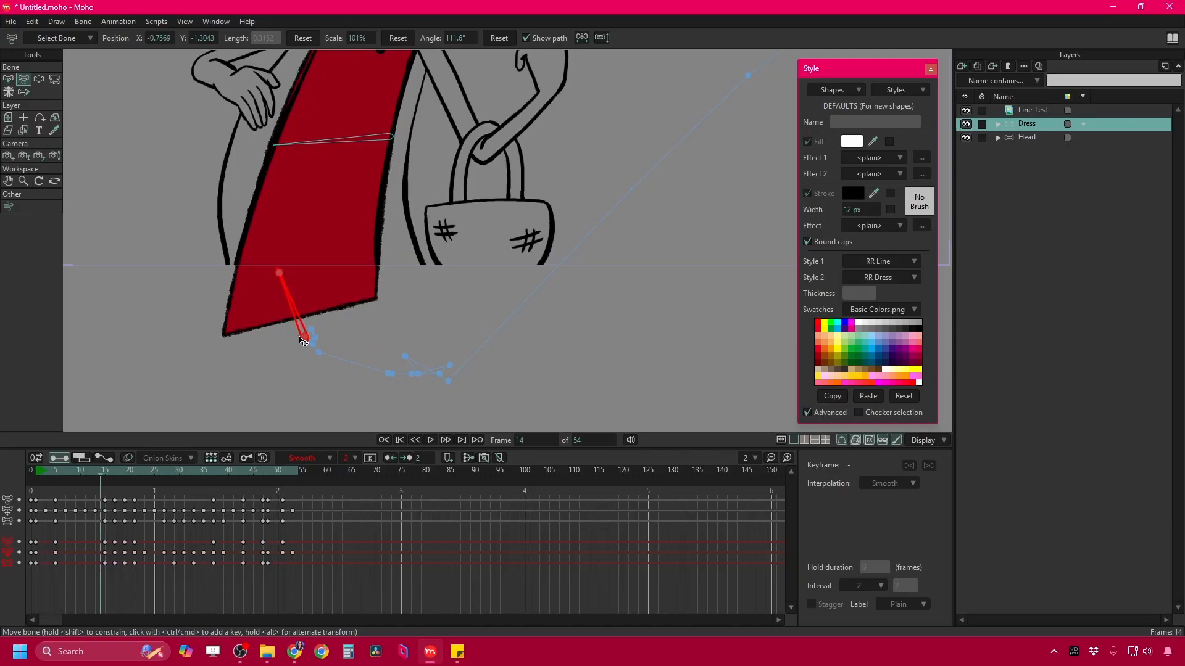
left_click_drag(387, 216, 389, 270)
key("Left")
key("Left")
key("Left")
key("Left")
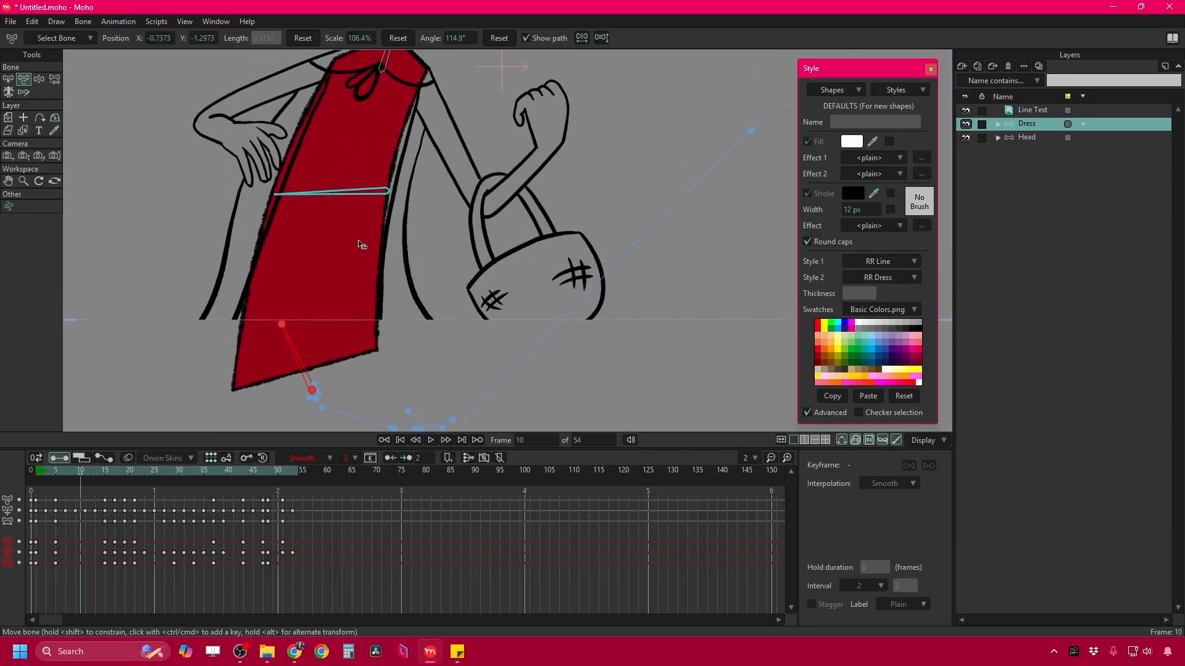
left_click(331, 195)
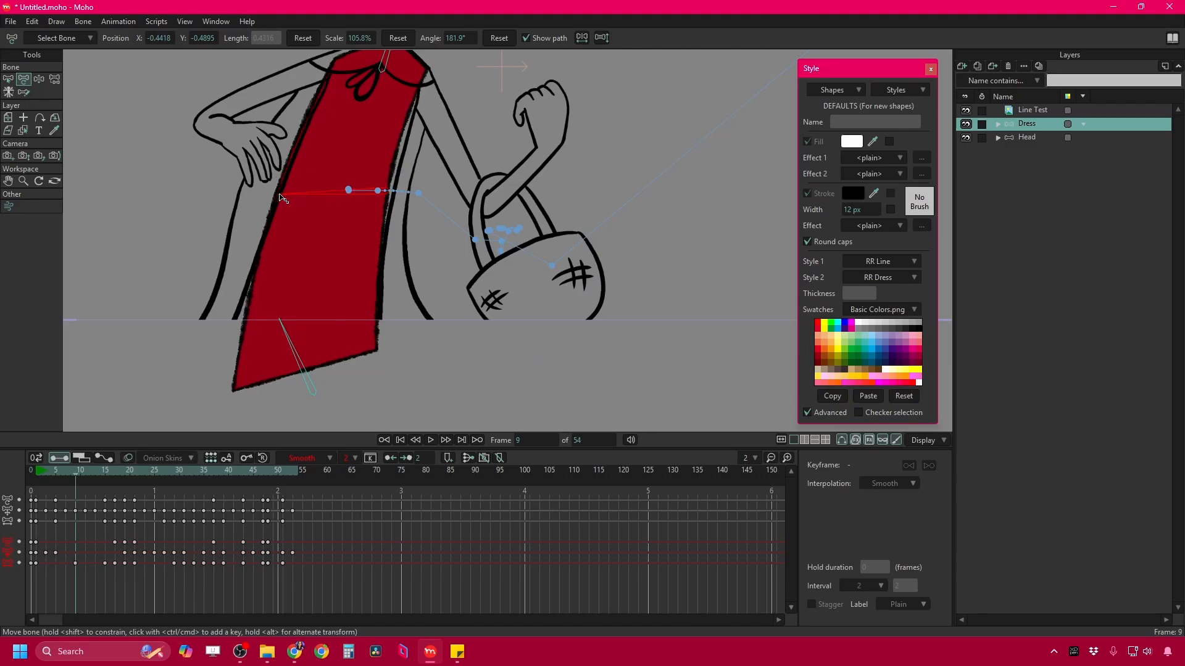
left_click_drag(387, 192, 318, 189)
left_click_drag(295, 353, 307, 392)
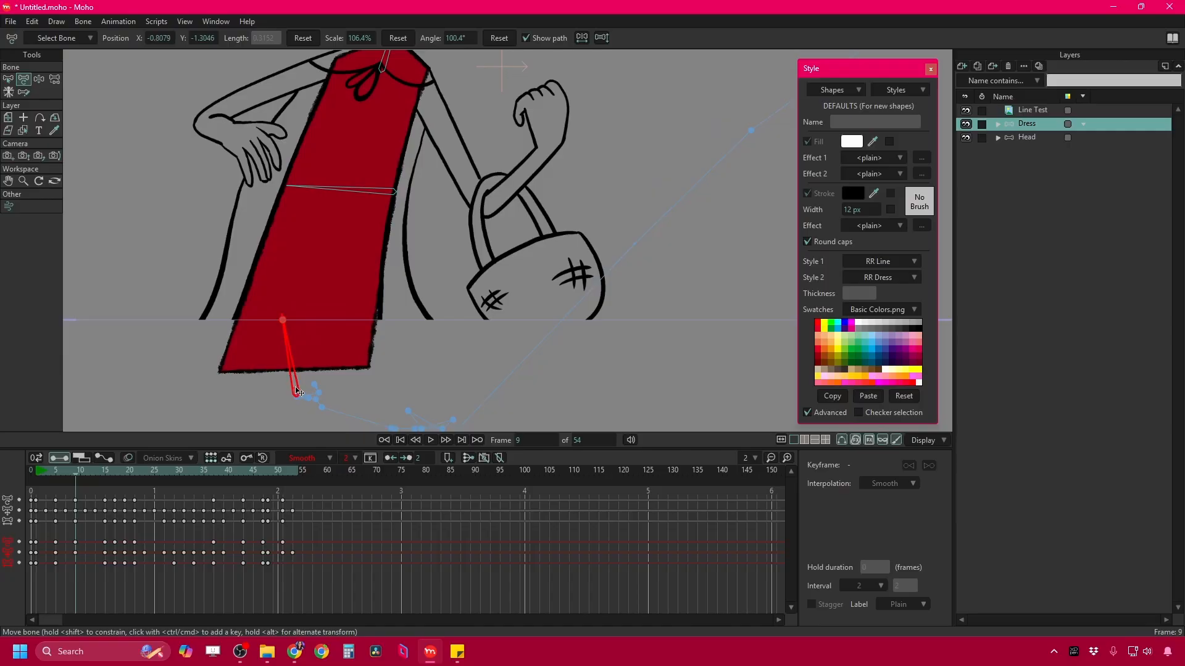
At frame 7, set the waist bone to 100.3% scale at 177° and adjust the hem bone's tilt.
key("ctrl+Left")
key("ctrl+Left")
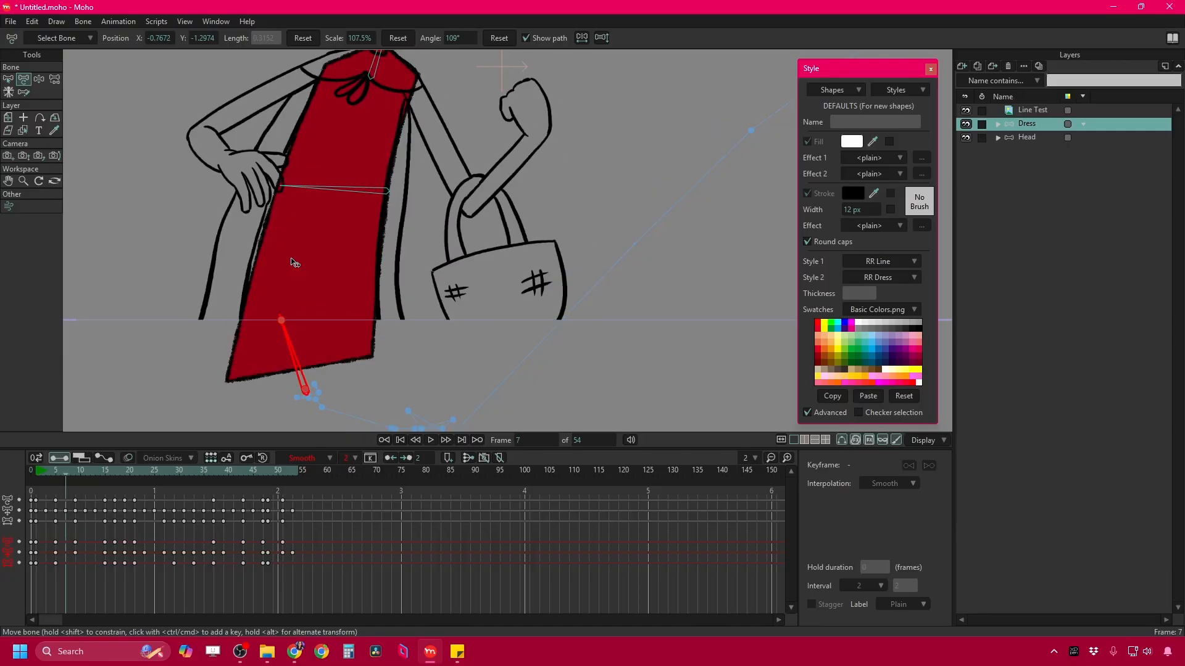
left_click(297, 190)
left_click_drag(290, 186, 284, 186)
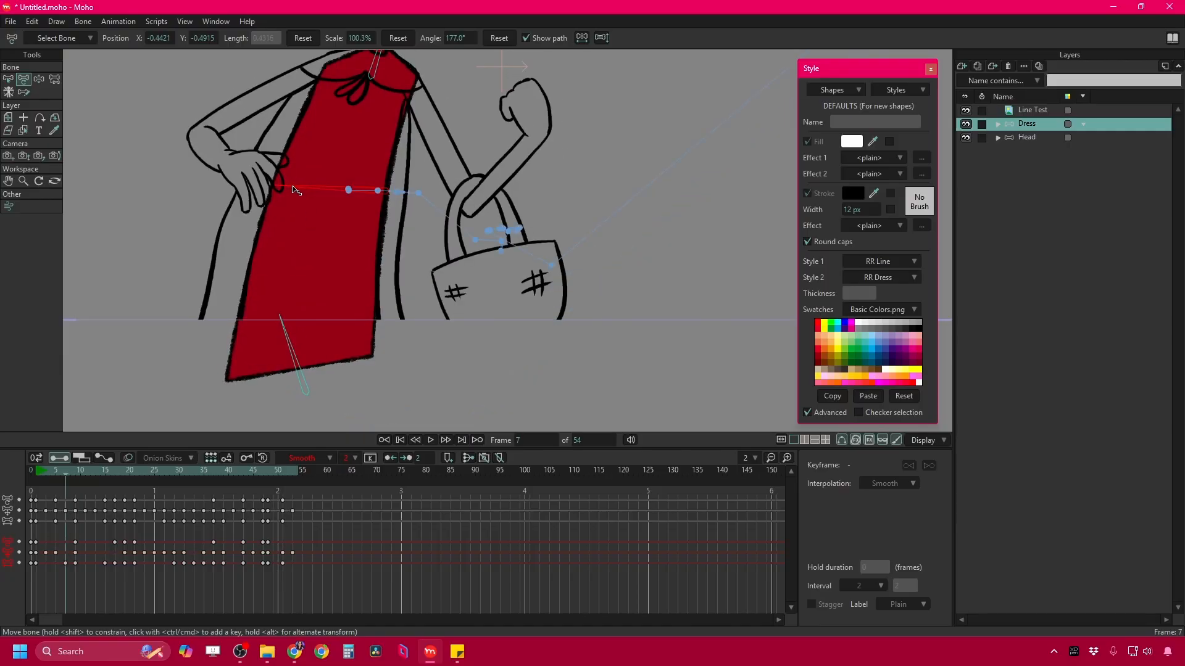
left_click(307, 396)
left_click_drag(309, 396, 312, 394)
At frame 11, move the waist bone to X -0.4128, Y -0.4931 and scale it to 101%.
key("ctrl+Right")
key("ctrl+Right")
key("ctrl+Right")
key("ctrl+Right")
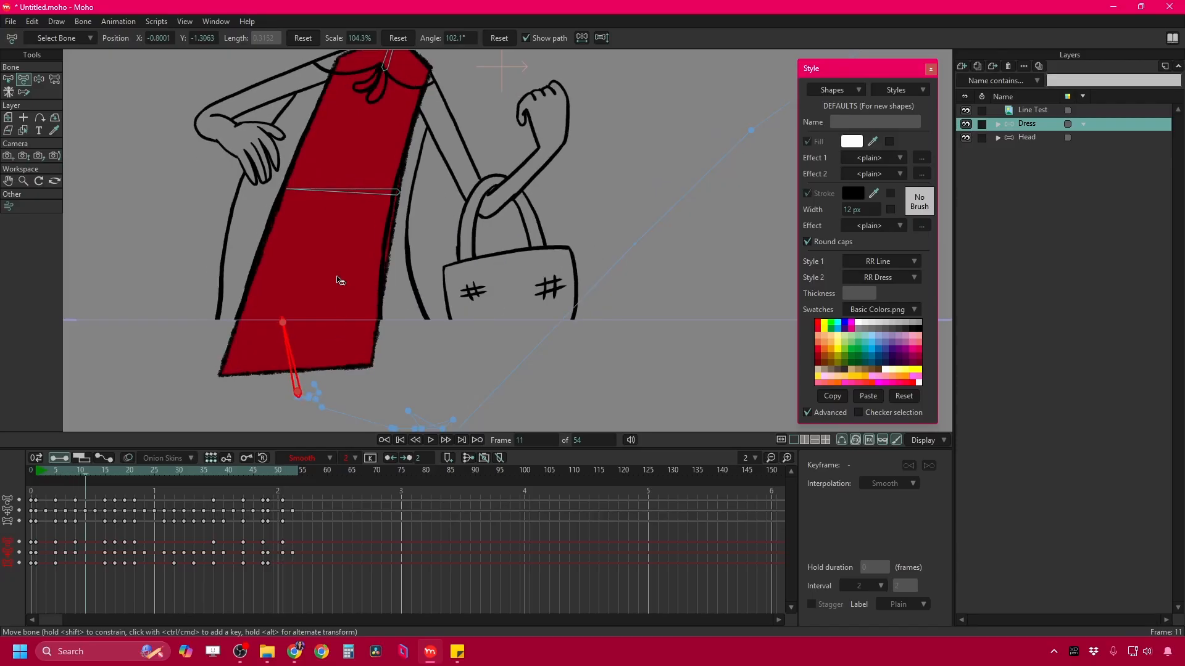
scroll(341, 277, "down", 2)
scroll(372, 234, "up", 2)
left_click(374, 228)
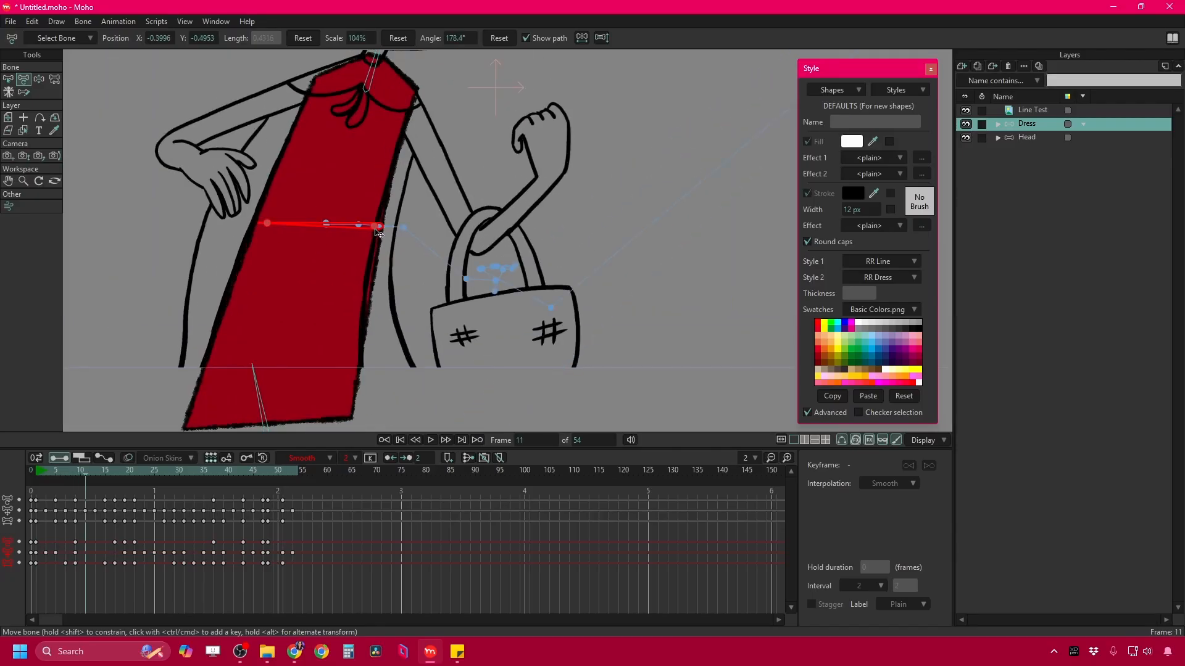
At frame 13, try moving the hem bone with its scale at 122% and its angle at 110.2°.
key("ctrl+Right")
key("ctrl+Right")
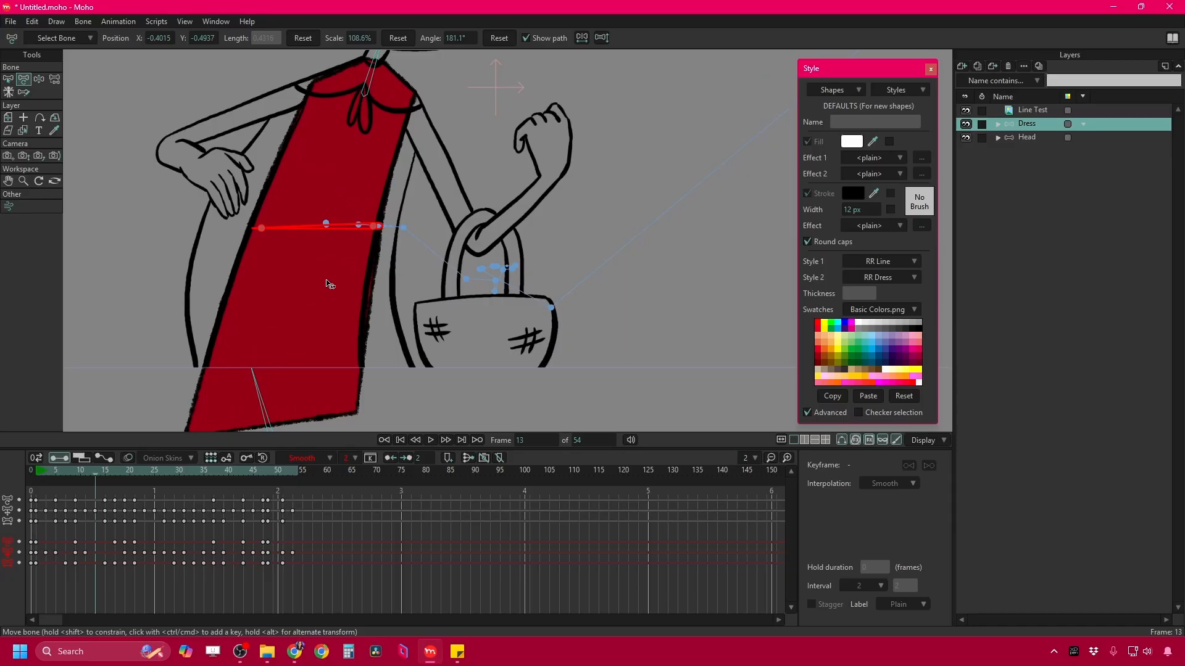
scroll(260, 338, "down", 2)
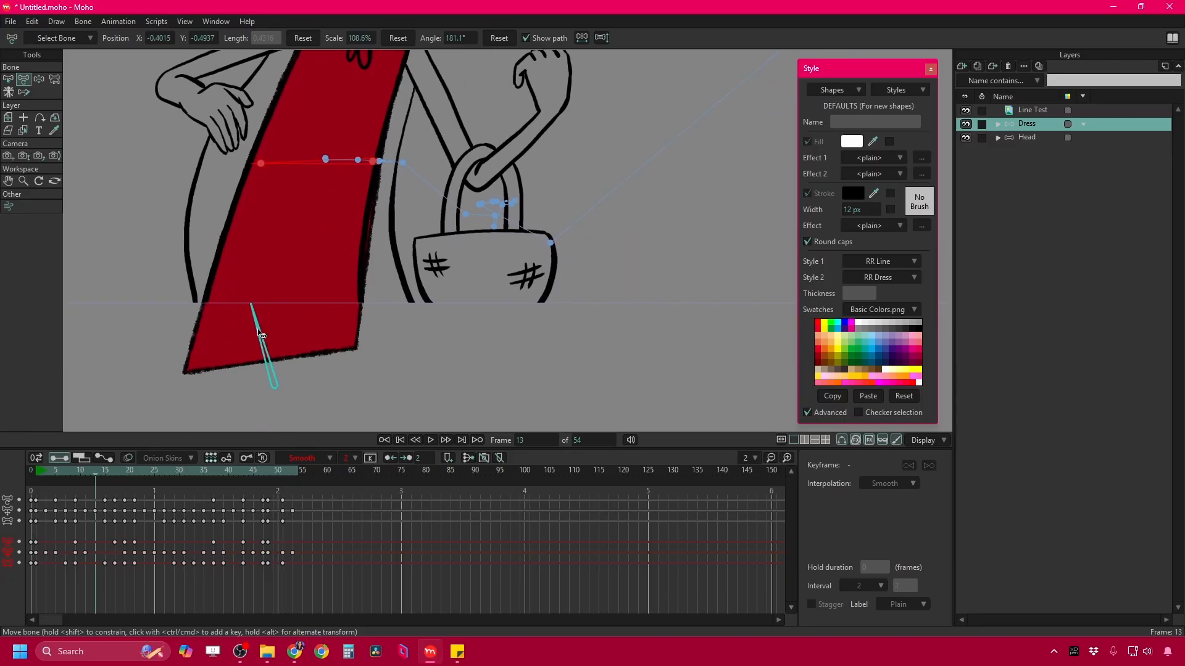
left_click_drag(260, 334, 289, 390)
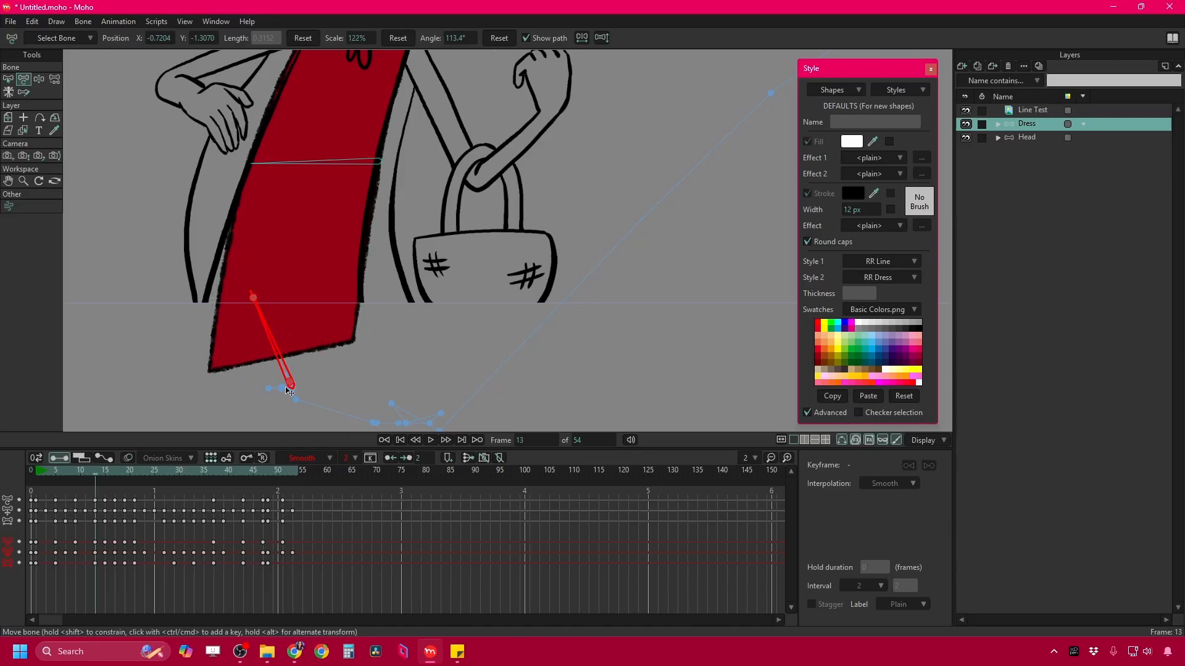
left_click_drag(275, 330, 275, 328)
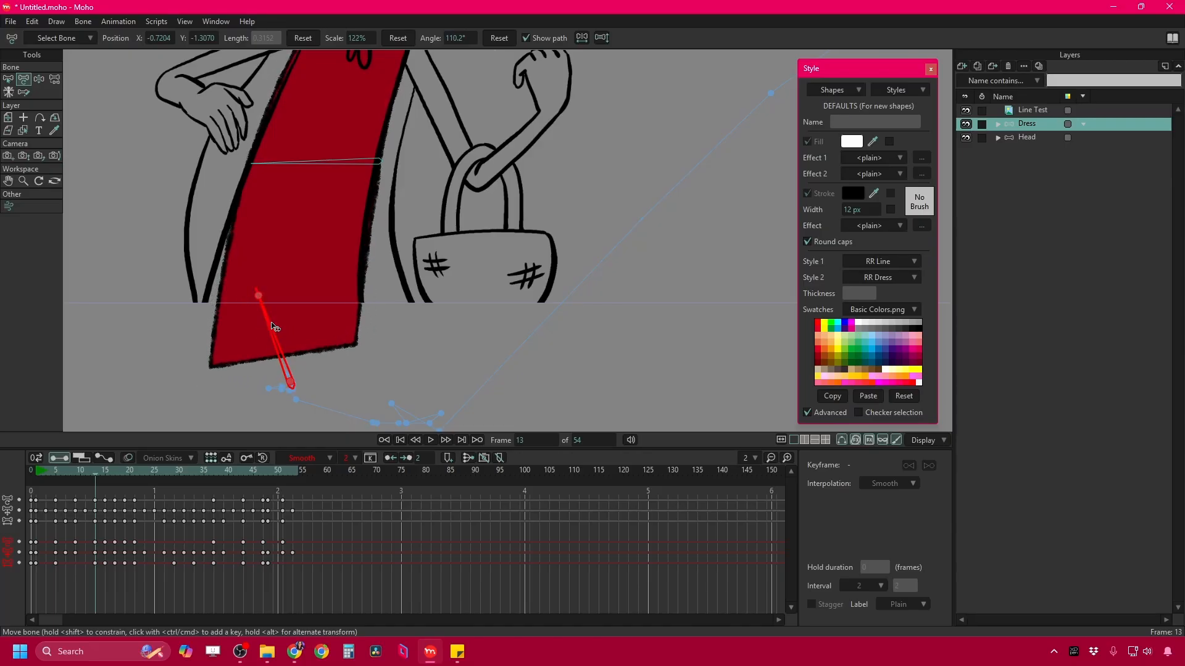
Undo the hem bone changes made at frame 13.
key("ctrl+z")
key("ctrl+z")
key("ctrl+z")
key("ctrl+z")
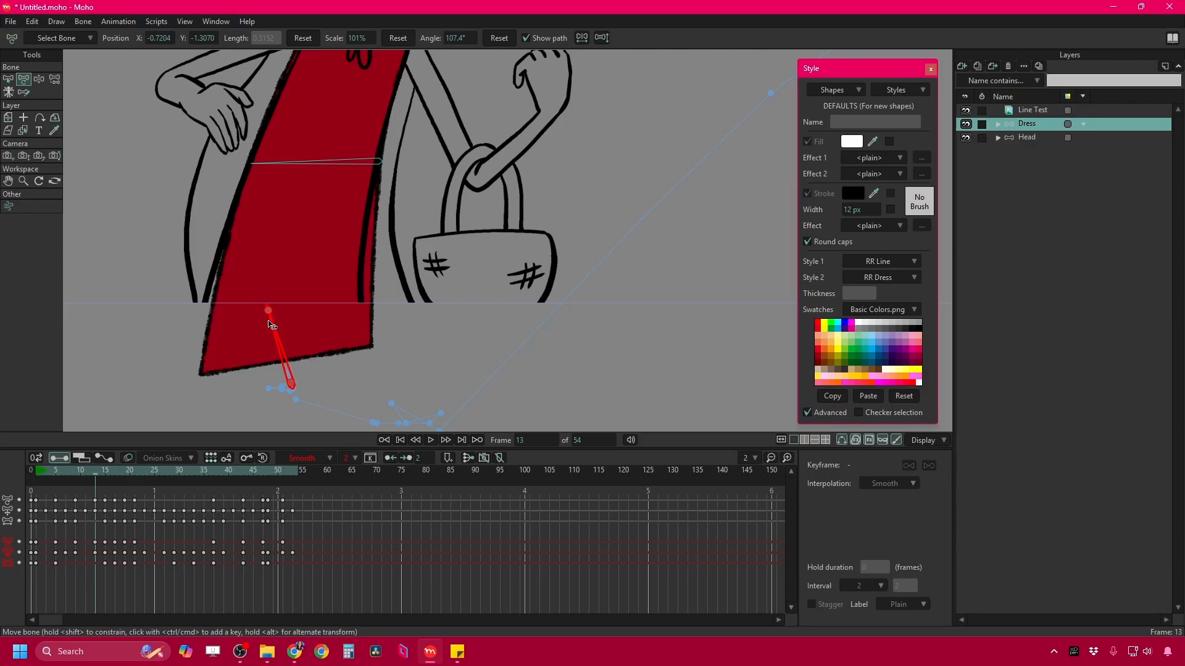
key("ctrl+z")
key("ctrl+z")
At frame 13, move the waist bone to X -0.4317, Y -0.5405 at 102.4% scale, and tilt it to 183.9° at frame 15.
key("period")
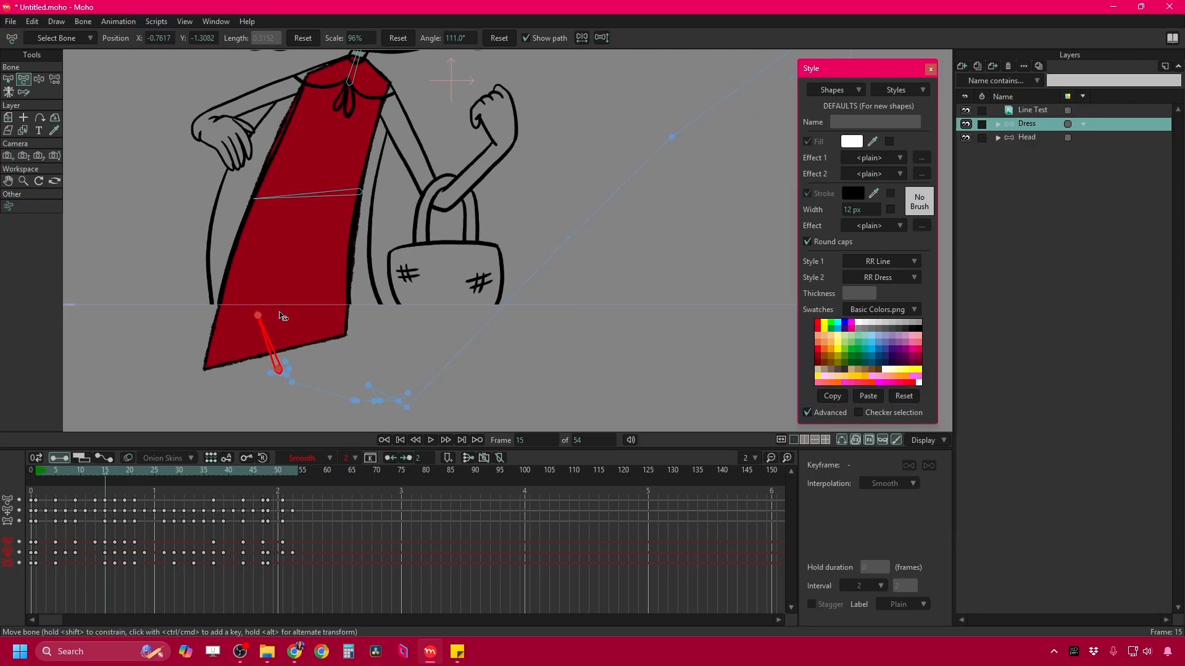
left_click(359, 192)
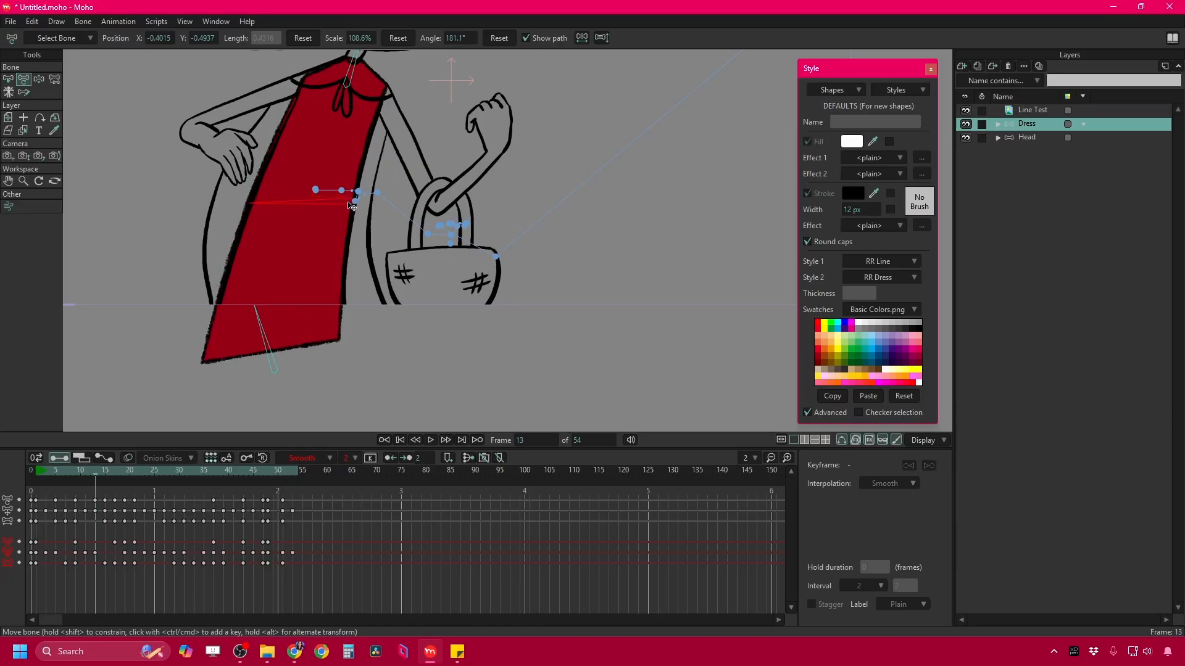
left_click_drag(248, 201, 253, 206)
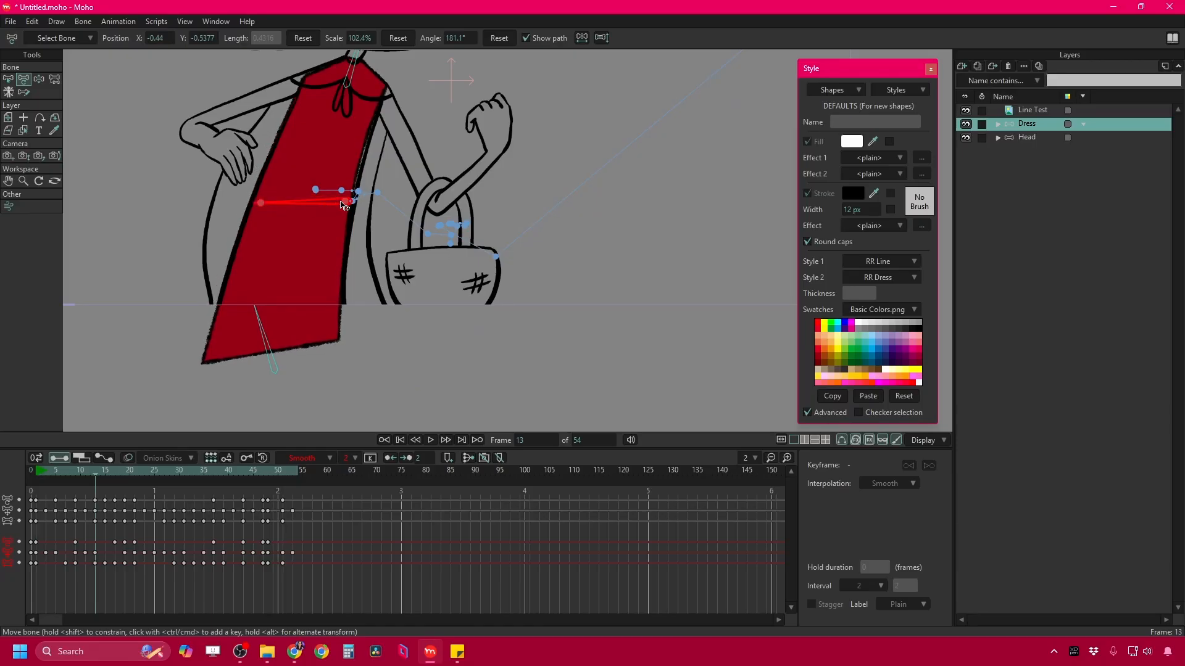
left_click_drag(354, 201, 350, 202)
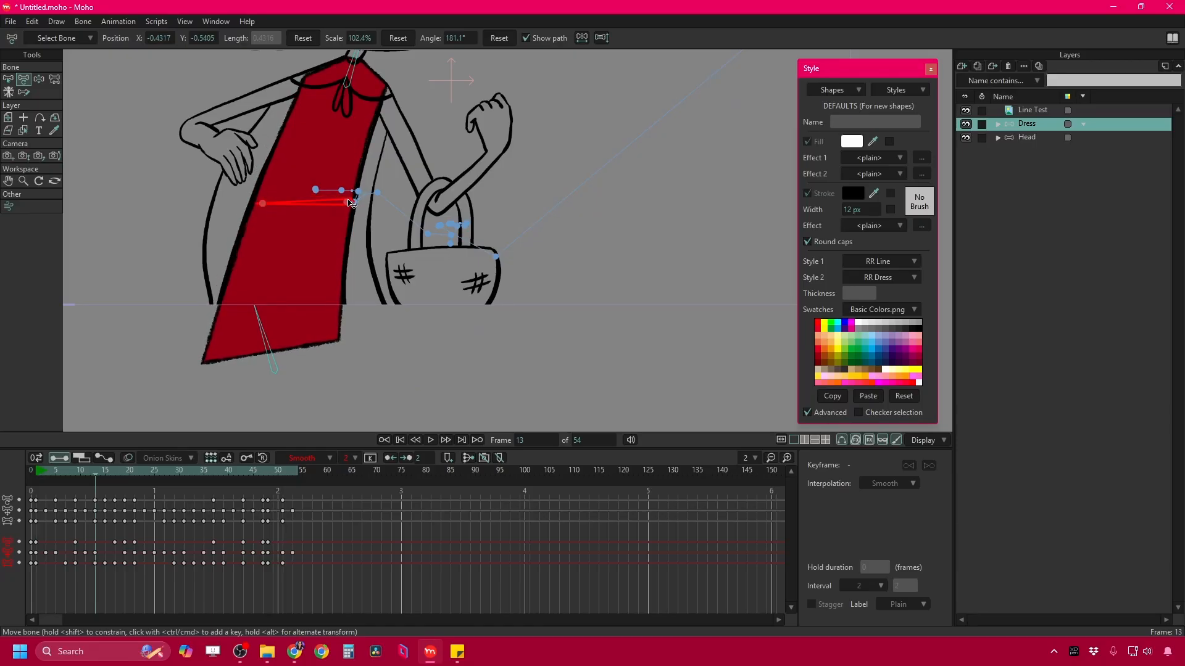
key("ctrl+Right")
key("ctrl+Right")
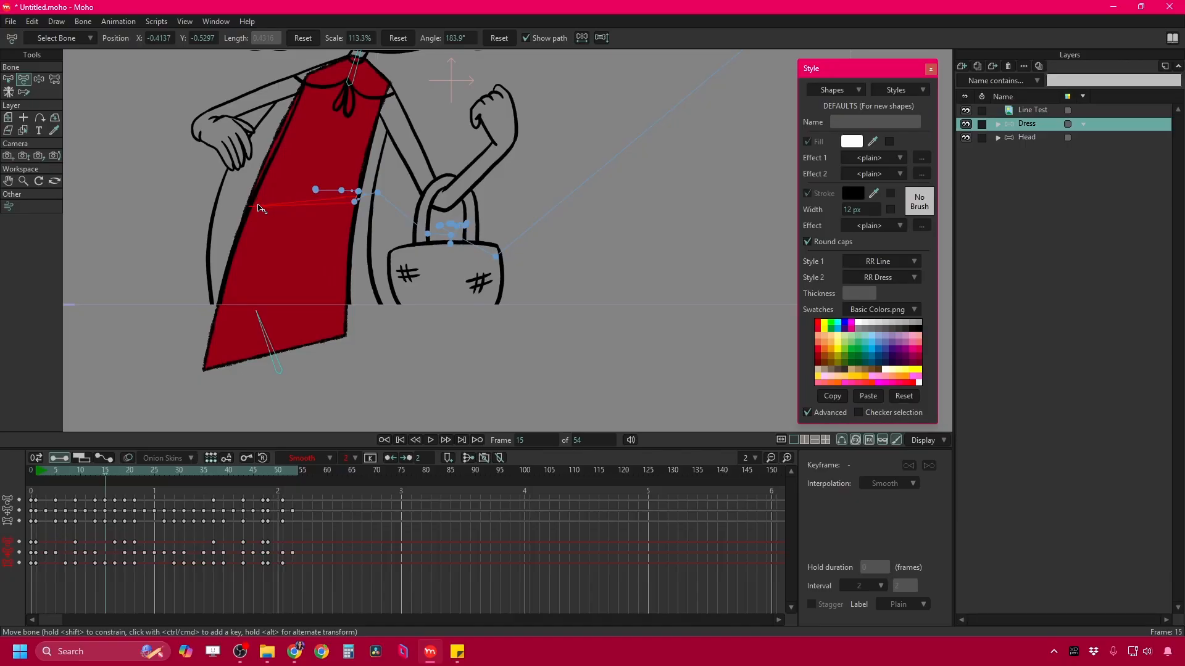
Step back and forth between frames 15 and 4 to compare the dress's shape with the line test.
key("ctrl+Left")
key("ctrl+Left")
key("ctrl+Left")
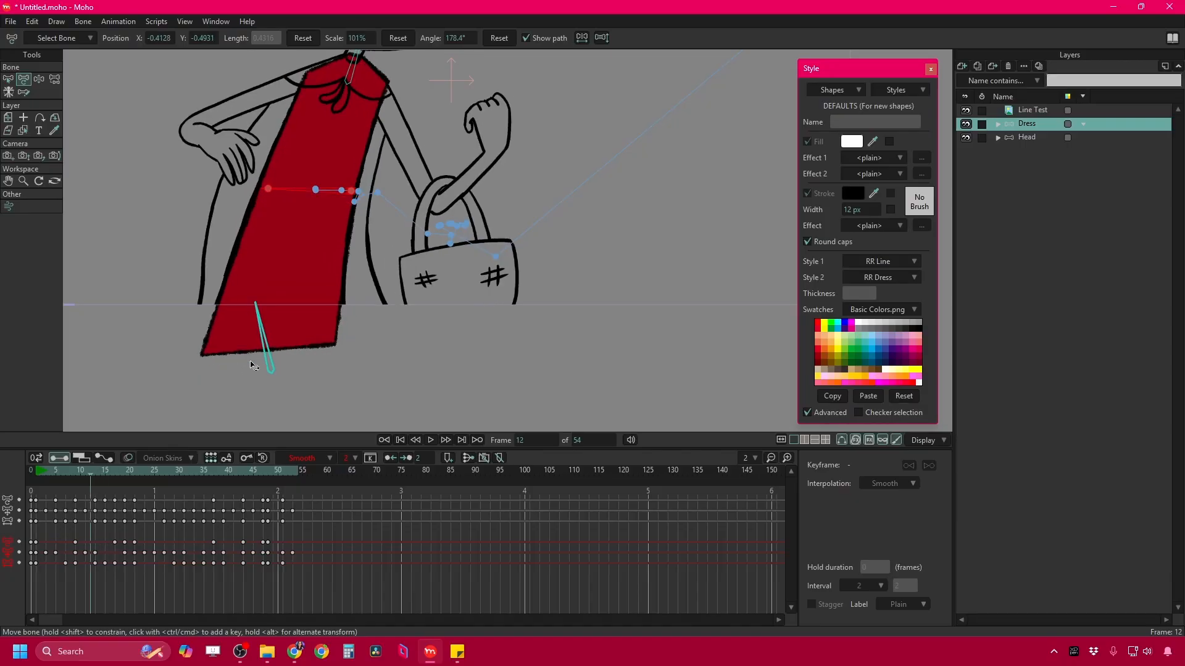
key("ctrl+Left")
key("ctrl+Left")
key("ctrl+Left")
key("ctrl+Left")
key("ctrl+Left")
key("ctrl+Left")
key("ctrl+Left")
key("ctrl+Left")
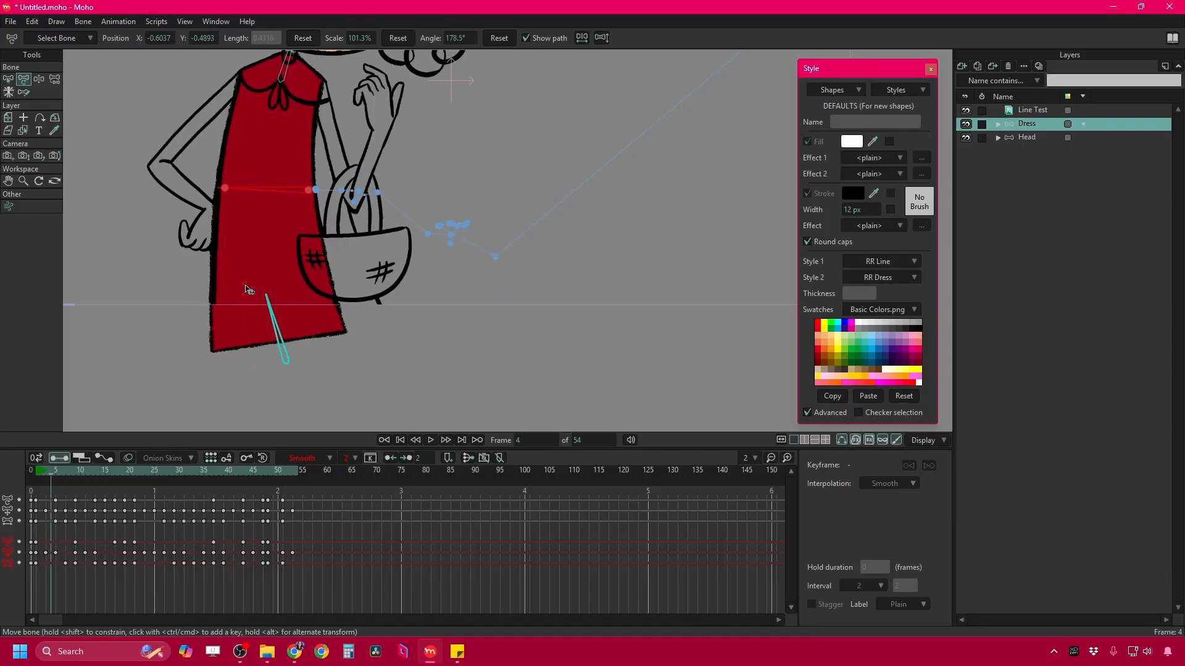
key("ctrl+Right")
key("ctrl+Right")
key("ctrl+Right")
key("ctrl+Right")
key("ctrl+Right")
key("ctrl+Right")
key("ctrl+Right")
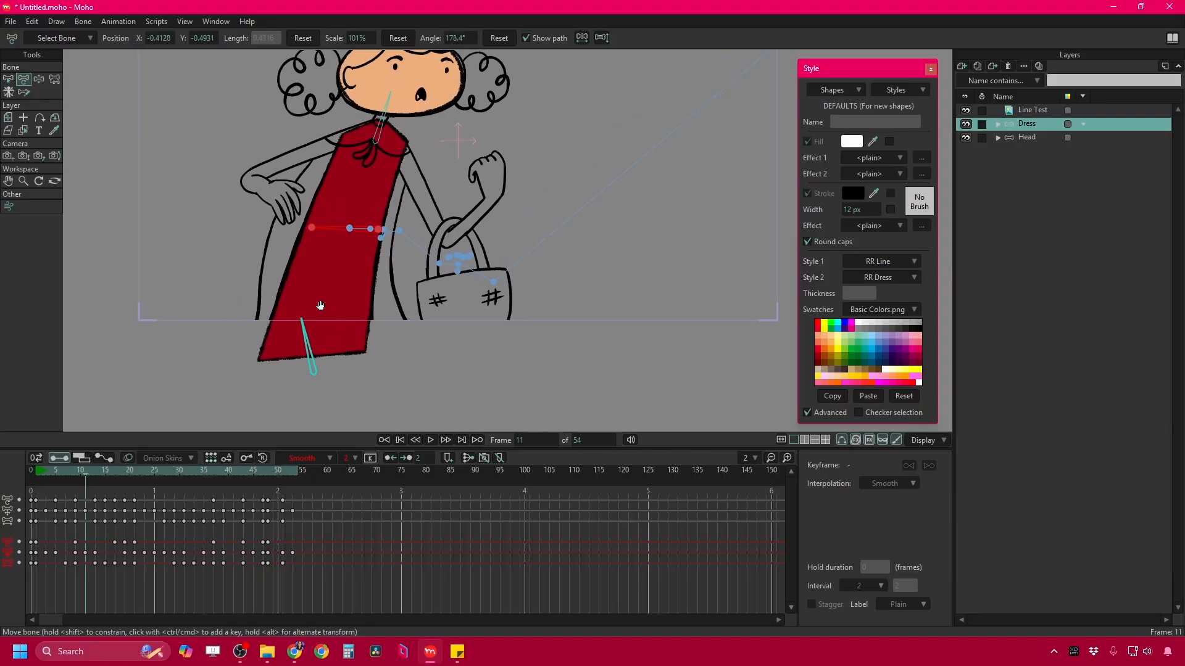
Play back the whole animation and hide the Line Test layer to check the head and dress shapes alone.
key("space")
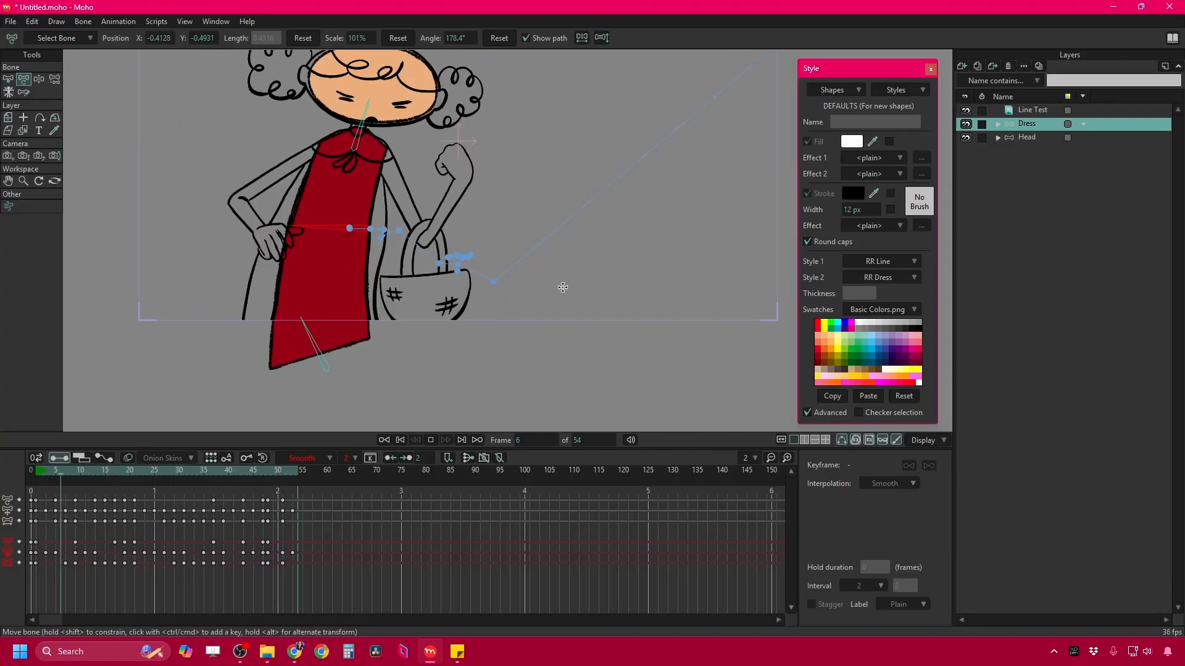
scroll(563, 287, "down", 3)
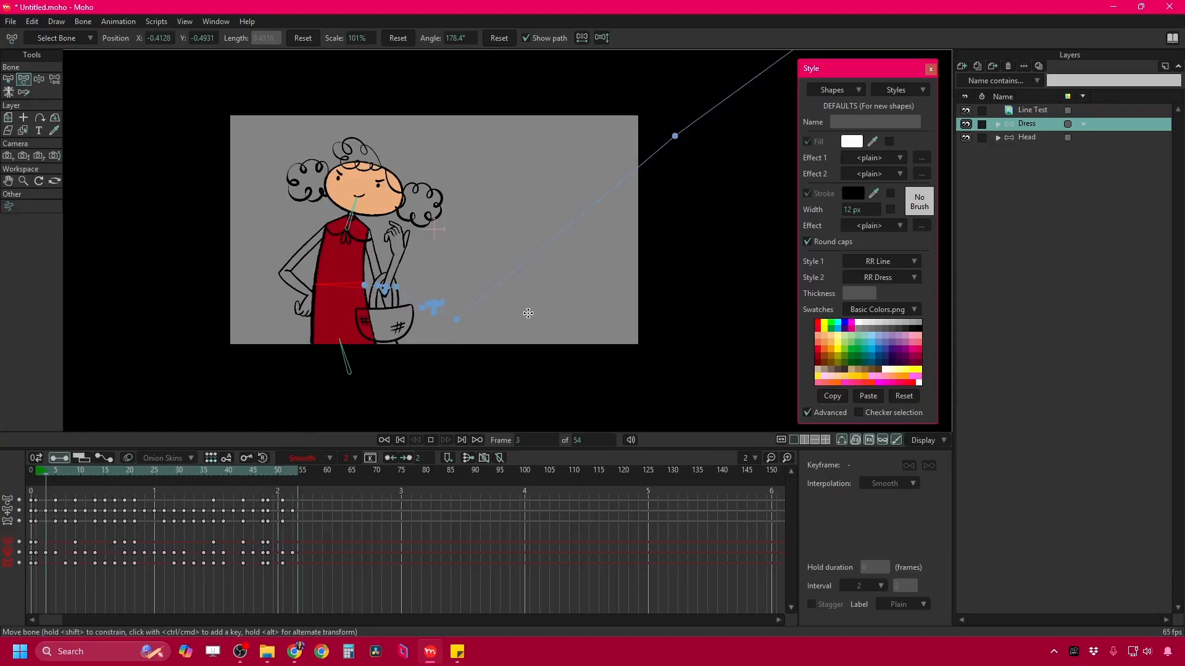
left_click(966, 112)
key("space")
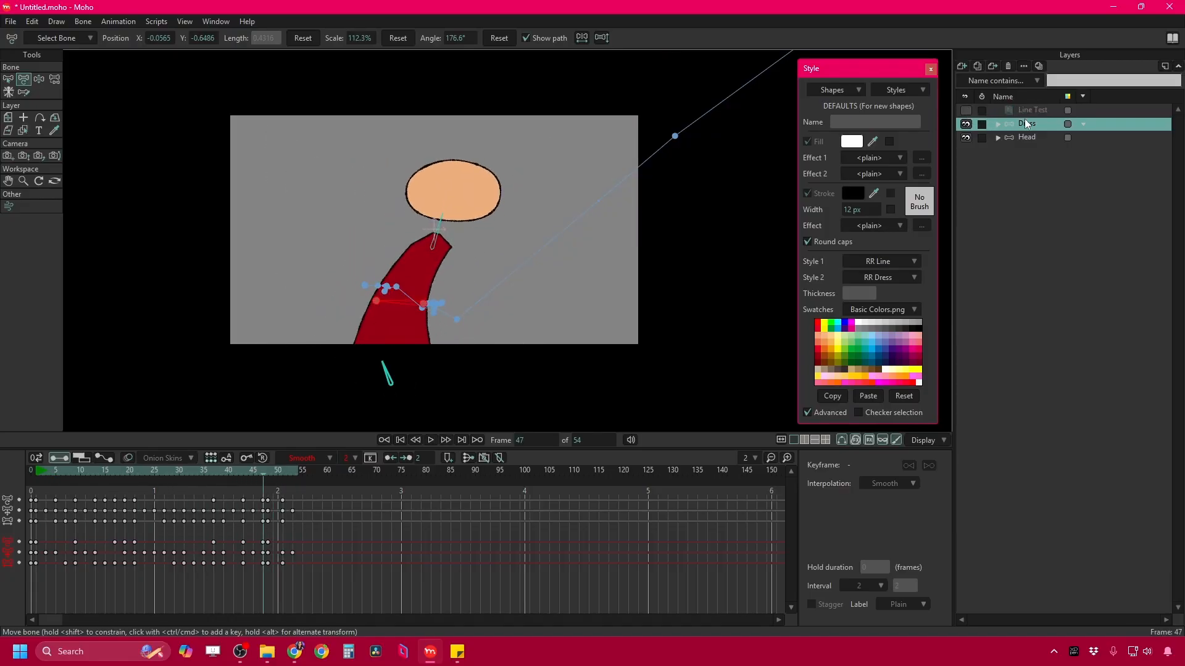
Move the Dress layer beneath the Head layer, play back the result and return to frame 0.
left_click_drag(1024, 123, 1026, 149)
key("space")
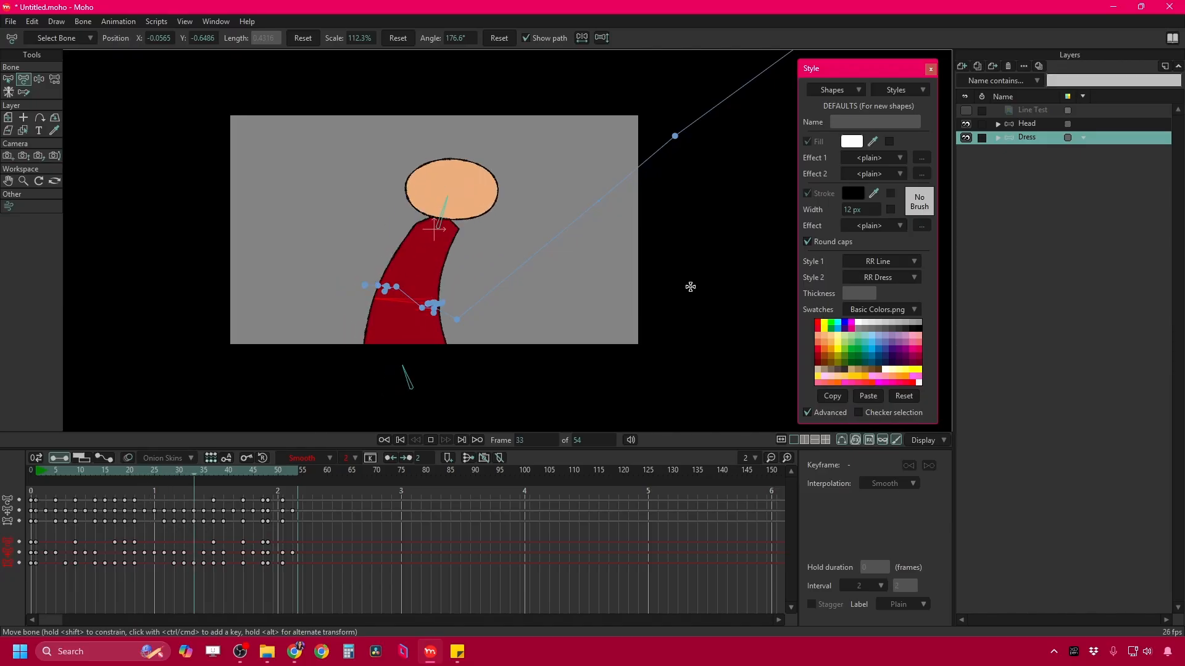
left_click(224, 473)
left_click_drag(123, 470, 29, 476)
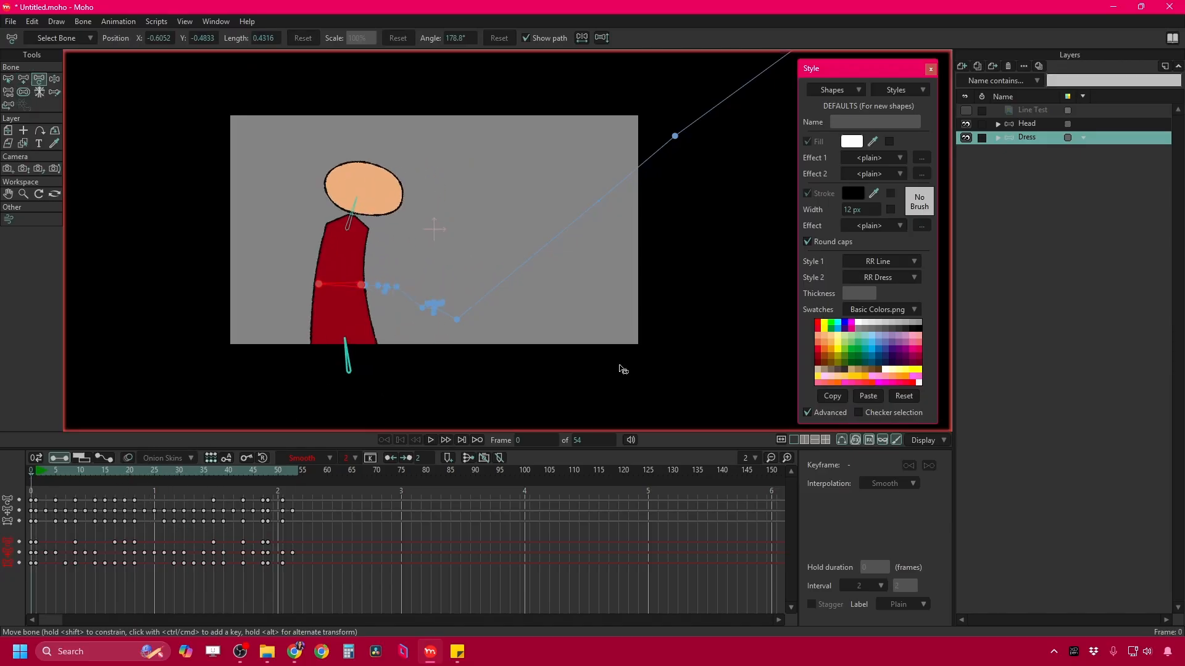
Show the Line Test layer again and examine the character's neck and collar area at frame 0.
left_click(966, 110)
scroll(363, 244, "up", 3)
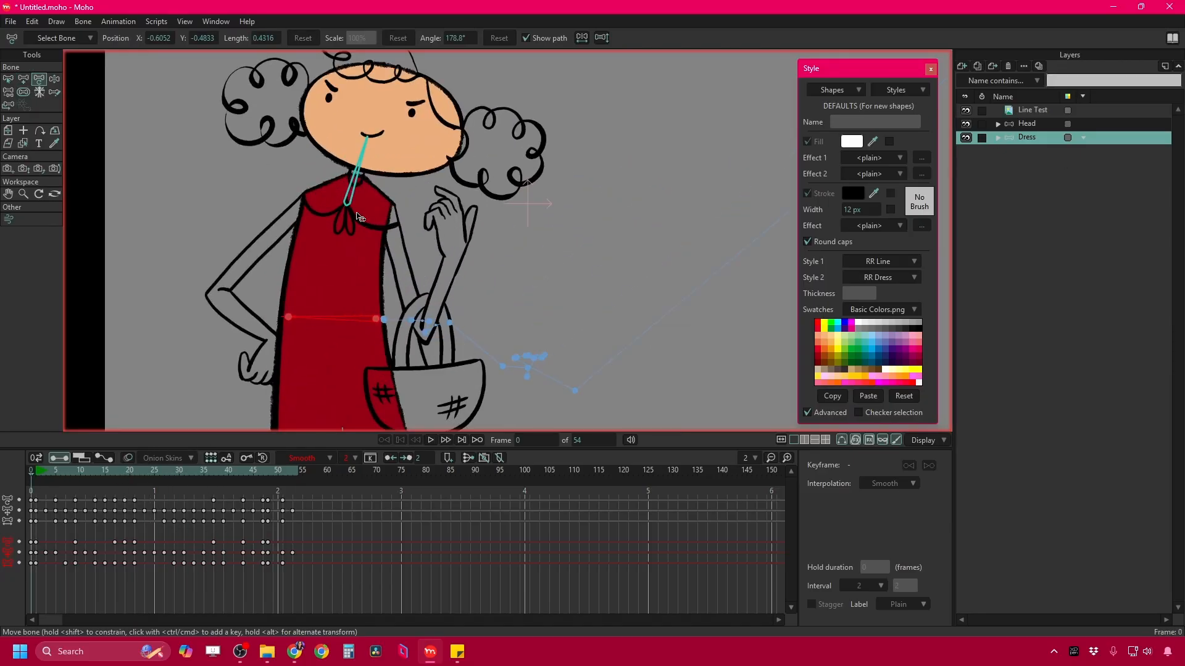
scroll(363, 244, "down", 1)
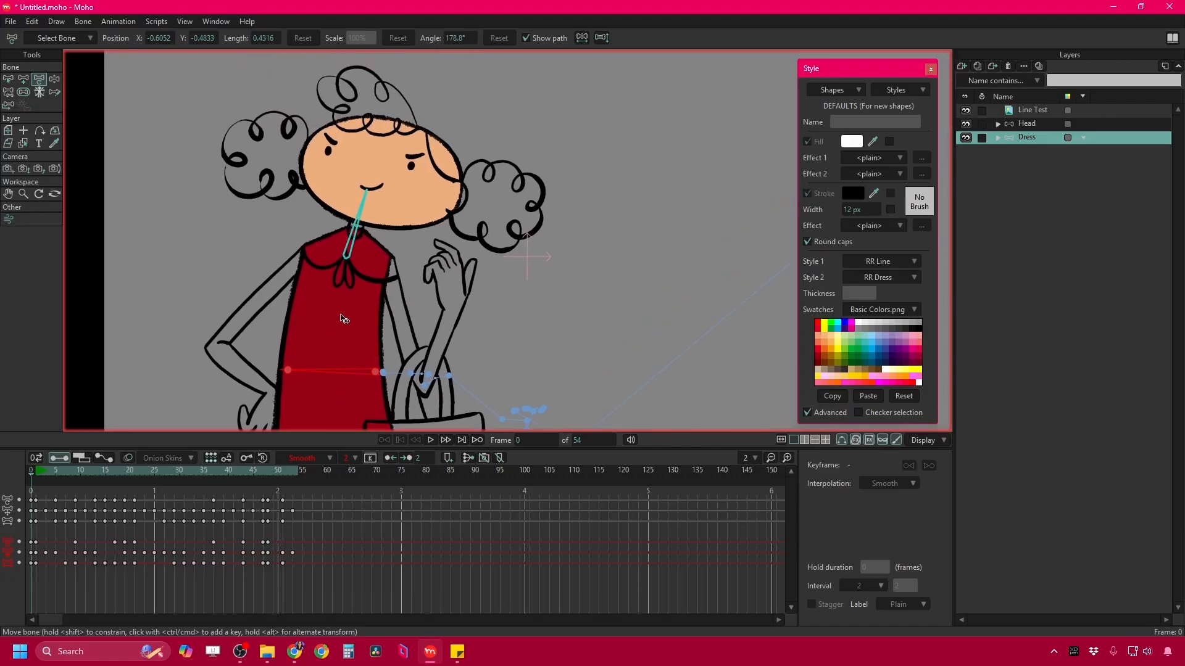
scroll(361, 250, "up", 5)
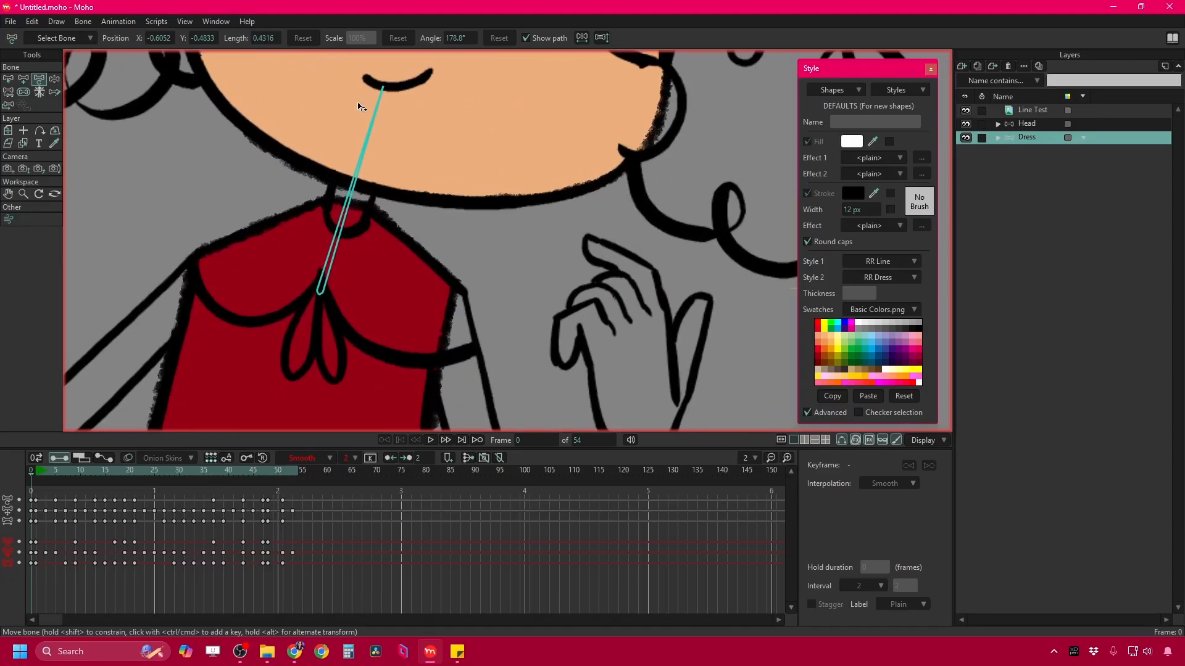
scroll(326, 162, "down", 3)
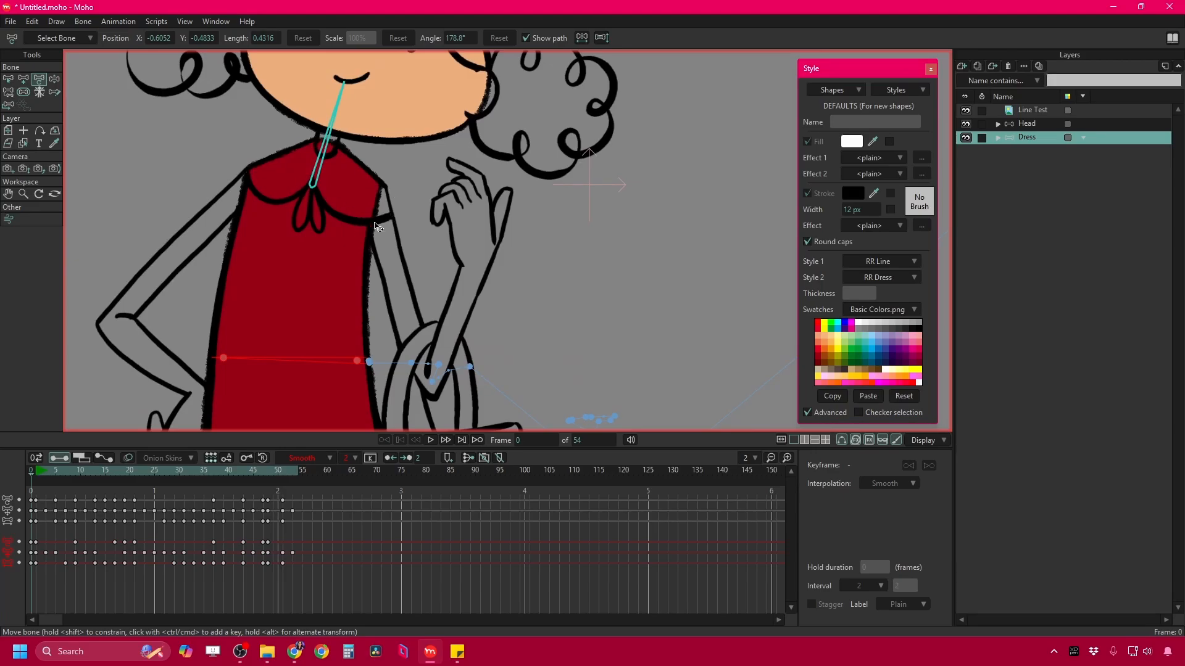
Add a new vector layer beneath the Dress layer and name it Arm.
scroll(325, 150, "down", 2)
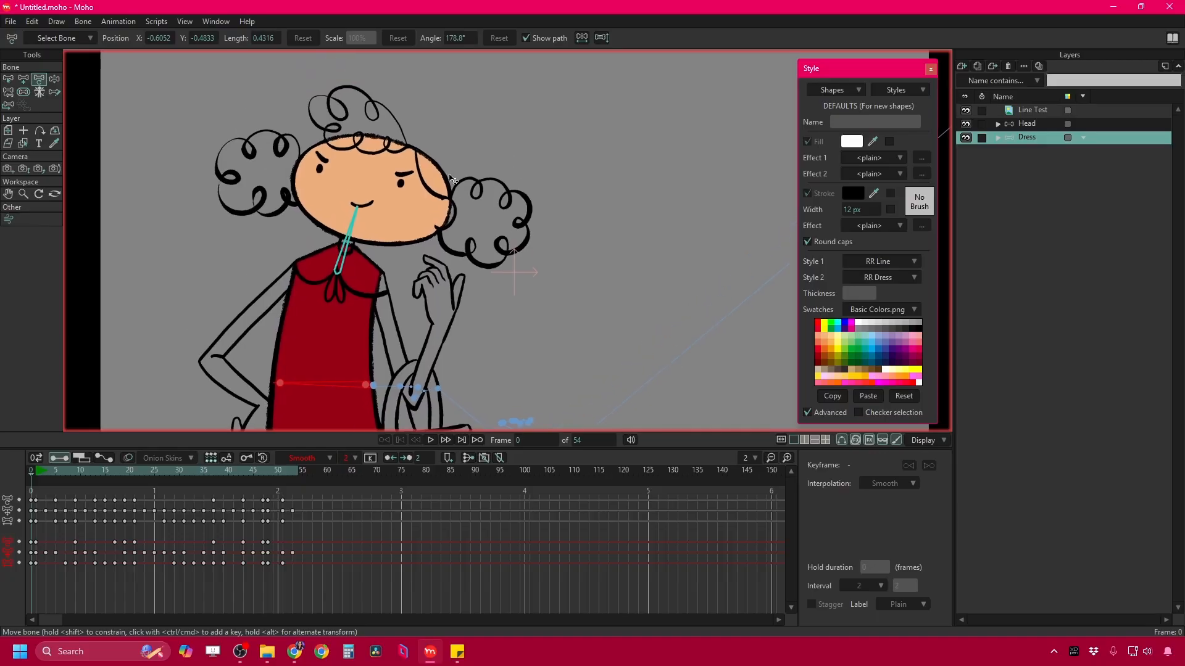
scroll(333, 114, "up", 2)
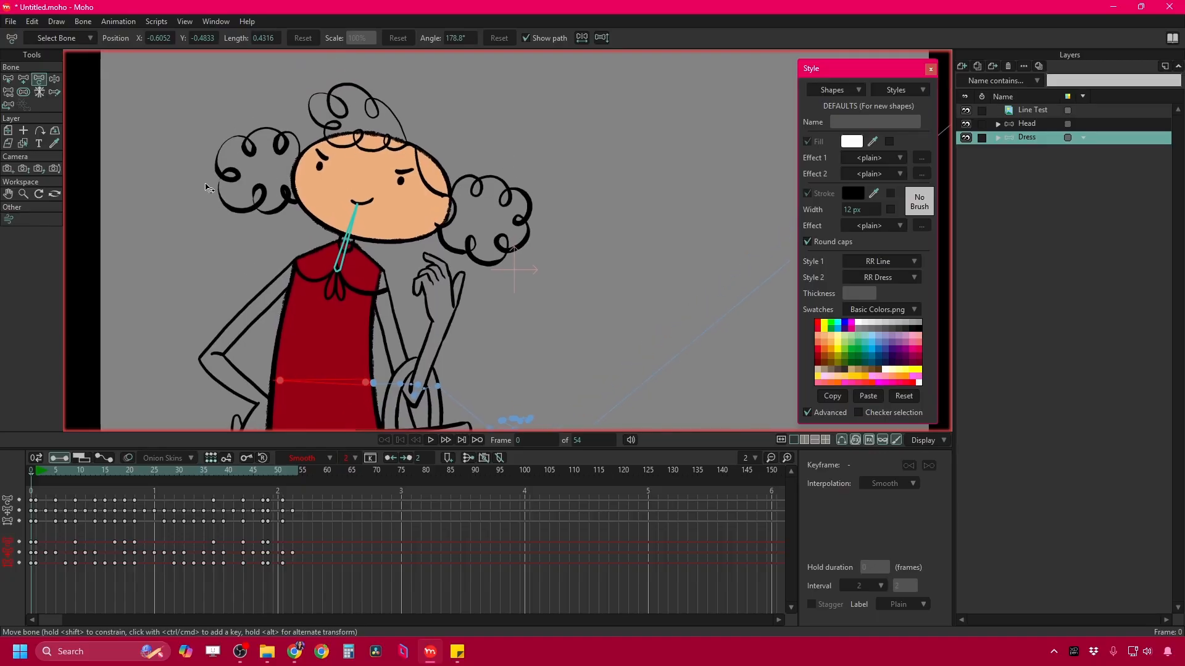
scroll(296, 316, "down", 5)
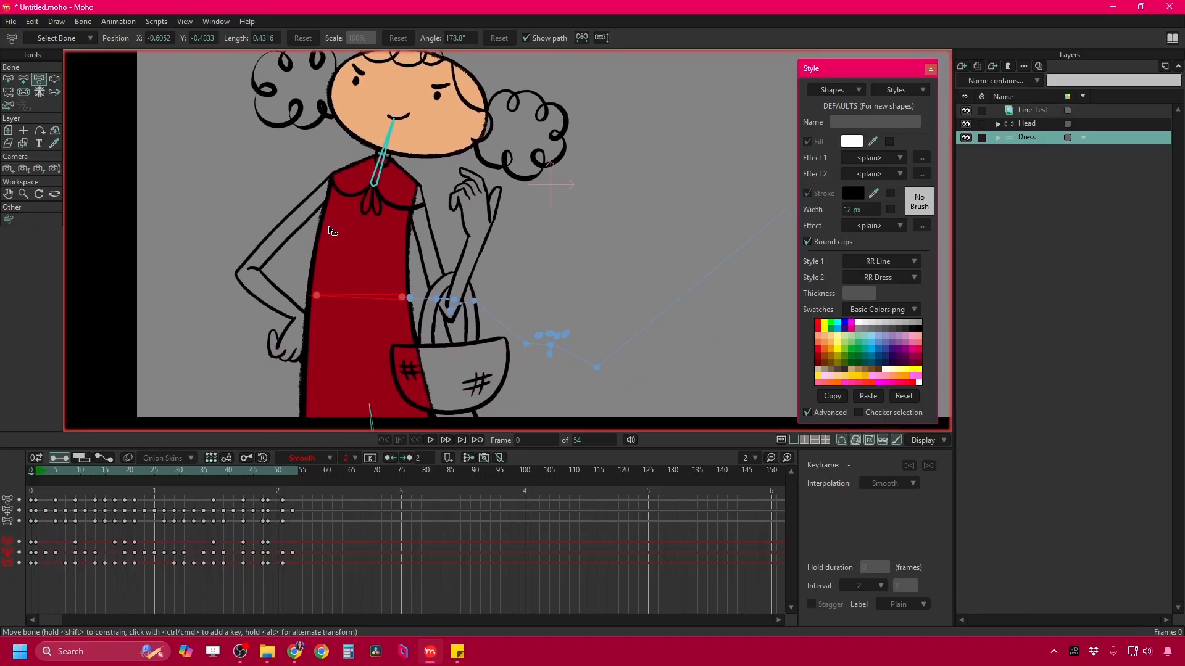
left_click(408, 259)
scroll(408, 260, "down", 3)
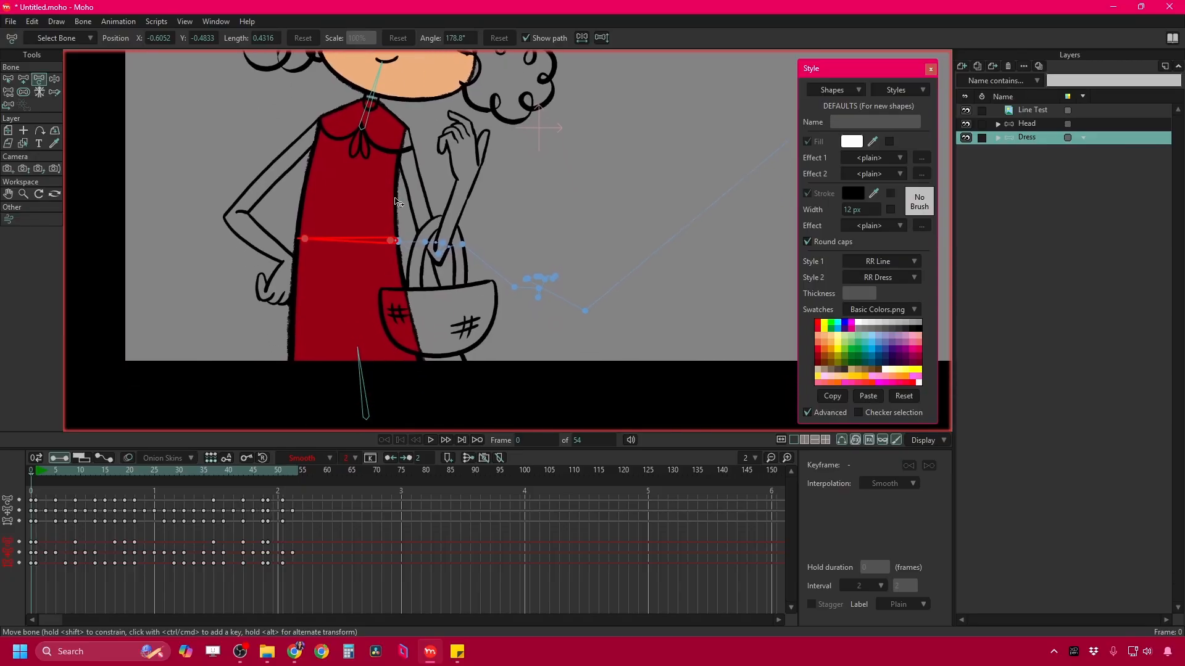
scroll(354, 290, "up", 1)
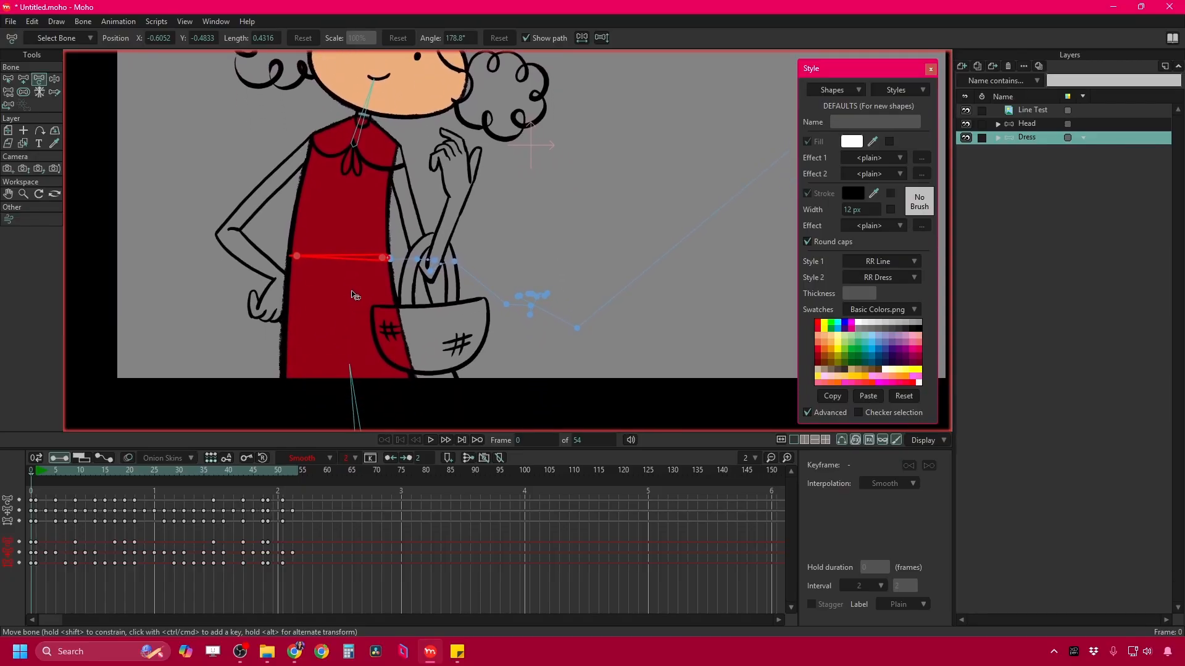
left_click(317, 149)
right_click(1031, 136)
left_click(1027, 151)
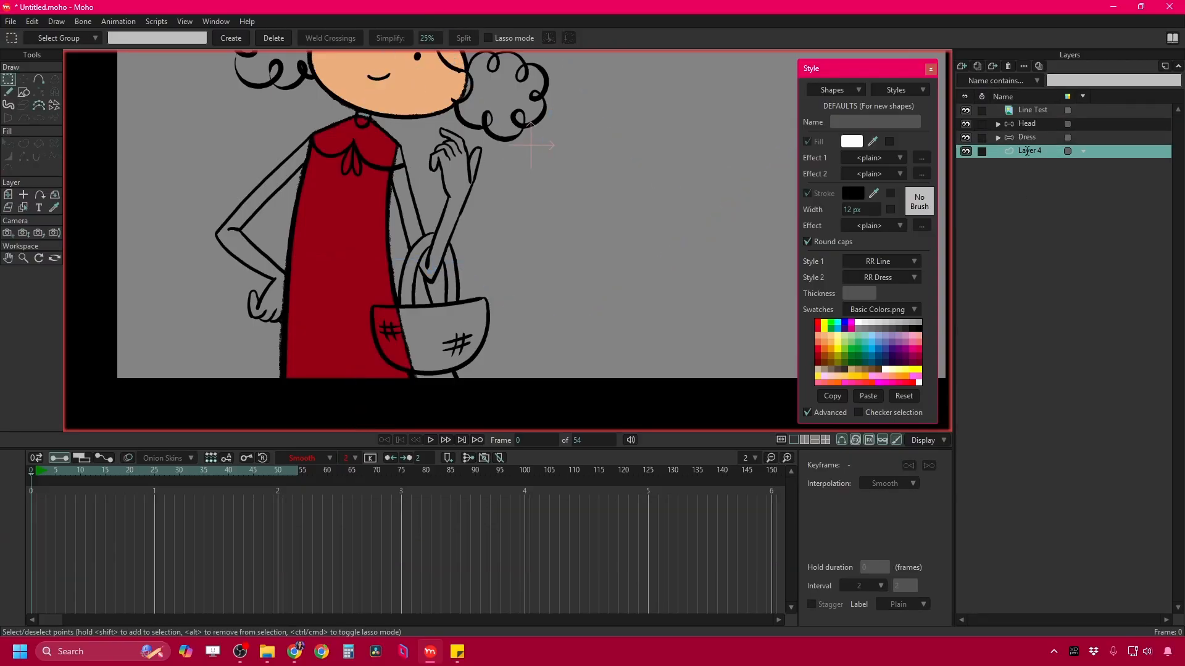
double_click(1027, 150)
type("Arm")
key("Return")
Draw the upper-arm outline from the collar to the bent elbow over the line test, with RR Line and RR Skin as default styles.
left_click(39, 81)
left_click(879, 277)
left_click(879, 277)
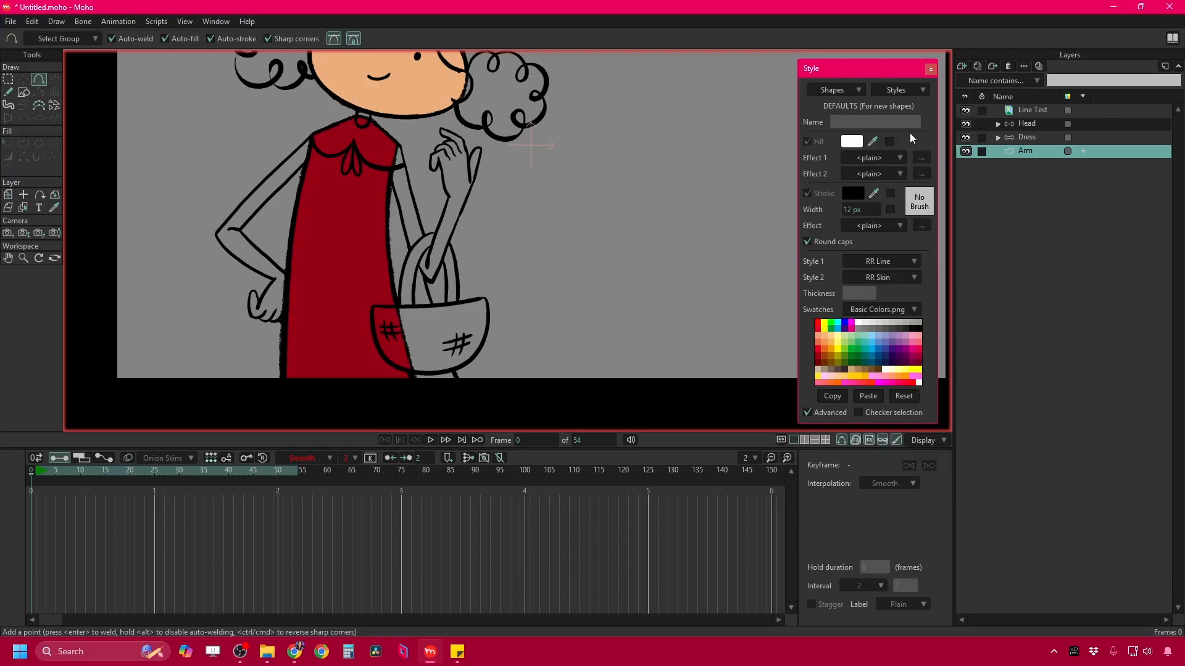
left_click(889, 264)
left_click(891, 267)
mouse_move(313, 136)
left_mouse_down()
mouse_move(220, 232)
mouse_move(312, 139)
left_mouse_up()
Assign RR Line as Style 1 and RR Skin as Style 2 to the upper-arm shape.
key("q")
left_click(879, 262)
left_click(877, 285)
left_click(880, 277)
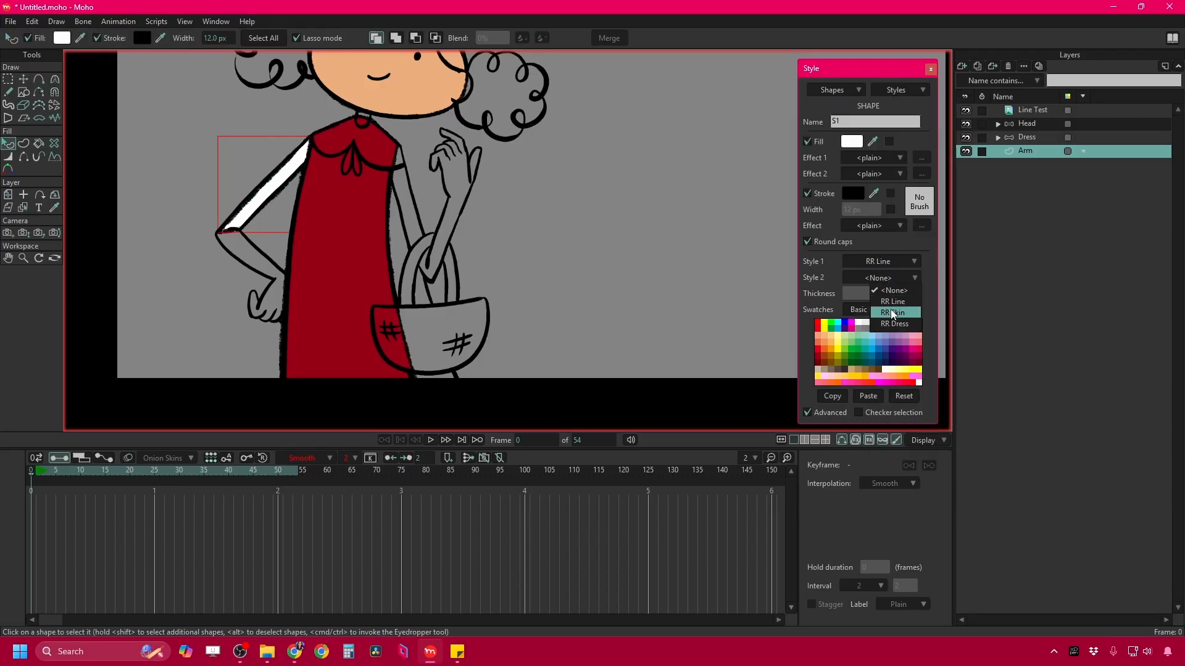
left_click(877, 312)
Refine the shoulder and elbow points of the upper-arm shape to fit the line test.
scroll(308, 185, "up", 3)
key("t")
key("g")
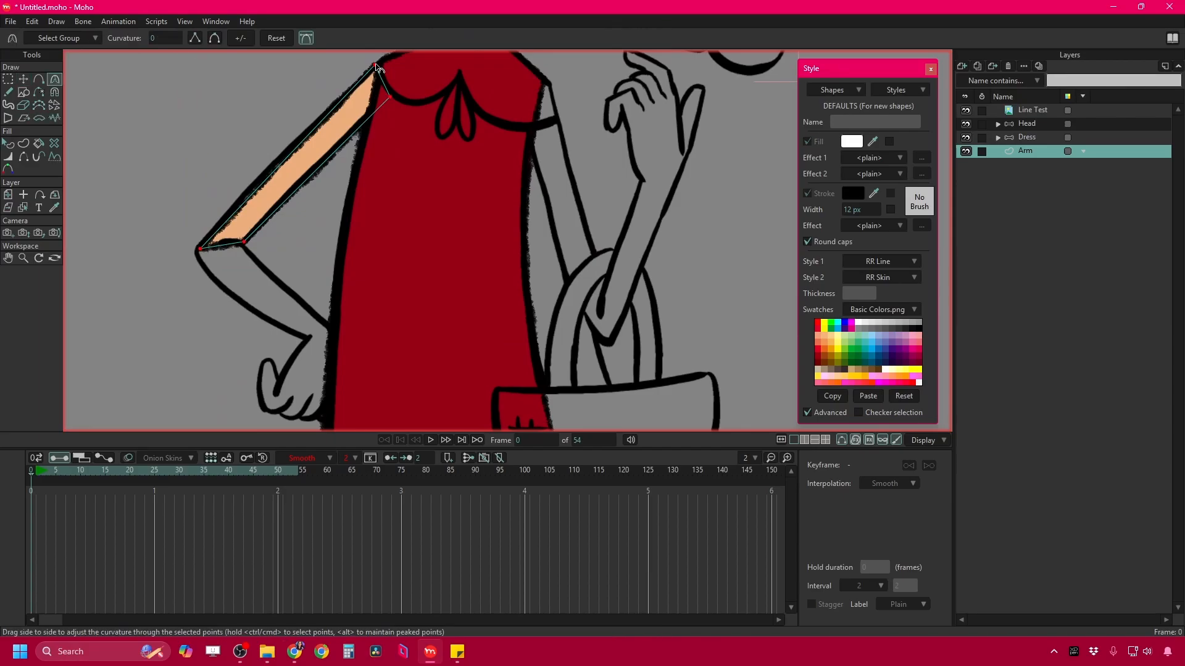
left_click(383, 81)
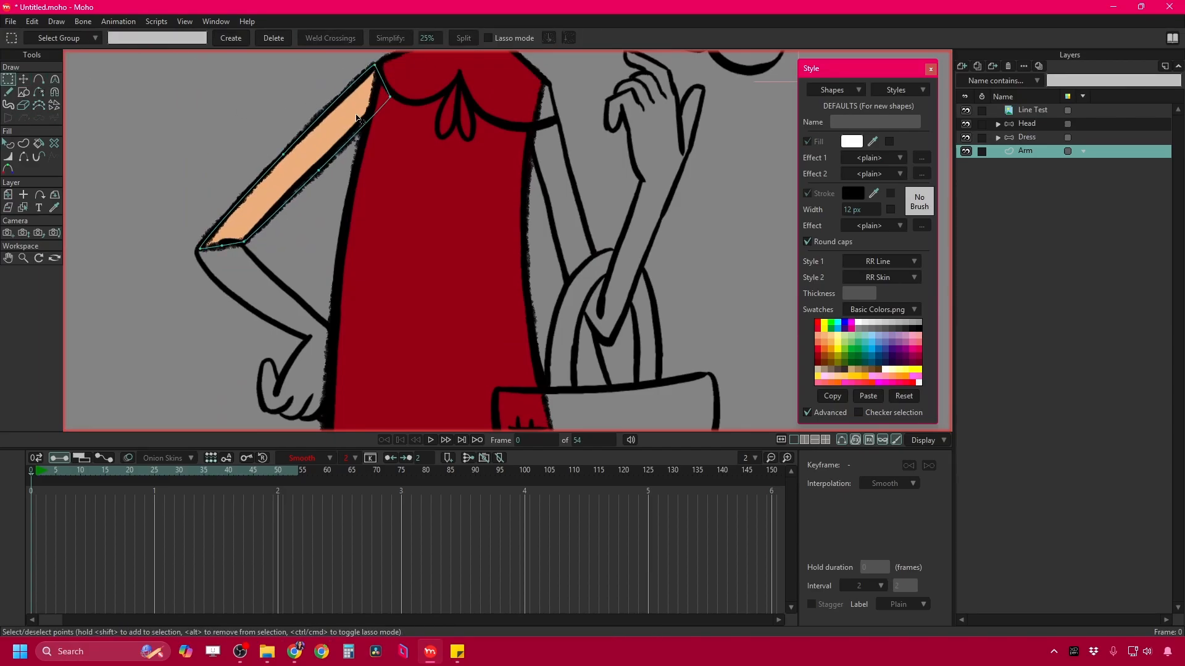
left_click(24, 79)
left_click_drag(222, 246, 224, 240)
left_click_drag(390, 97, 384, 120)
left_click_drag(385, 120, 378, 90)
Group the Arm layer, convert the group to a bone layer and name it Arm 1 u.
right_click(1028, 152)
left_click(1054, 216)
right_click(1031, 153)
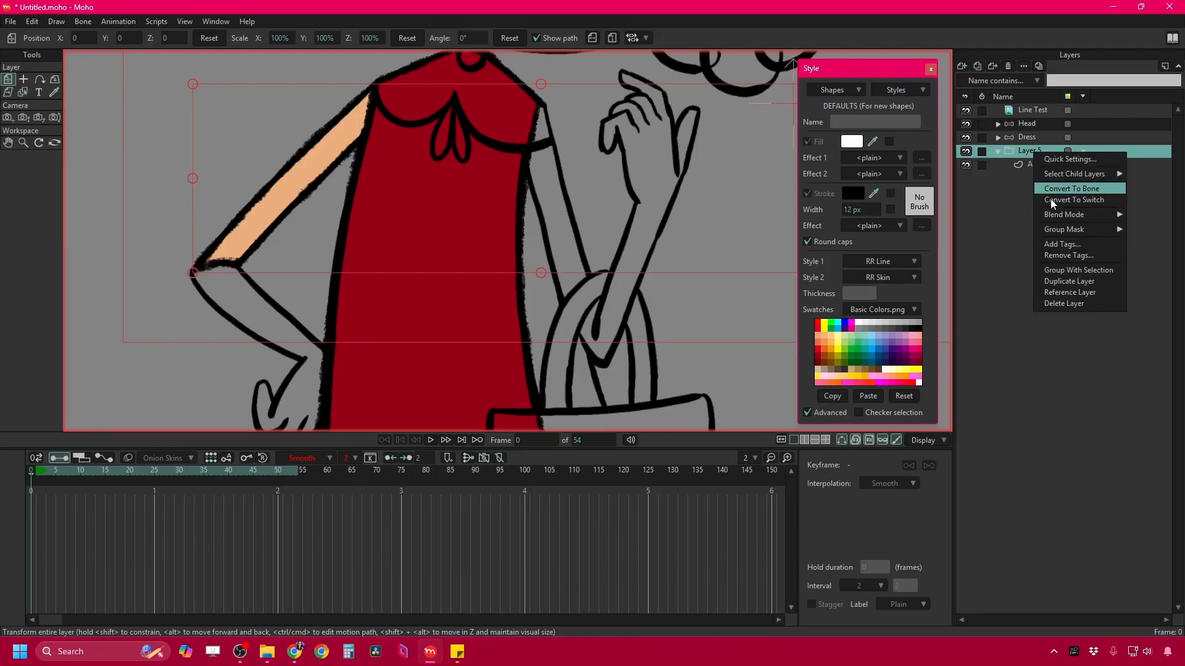
left_click(1052, 192)
double_click(1027, 153)
type("Arm 1 u")
key("Return")
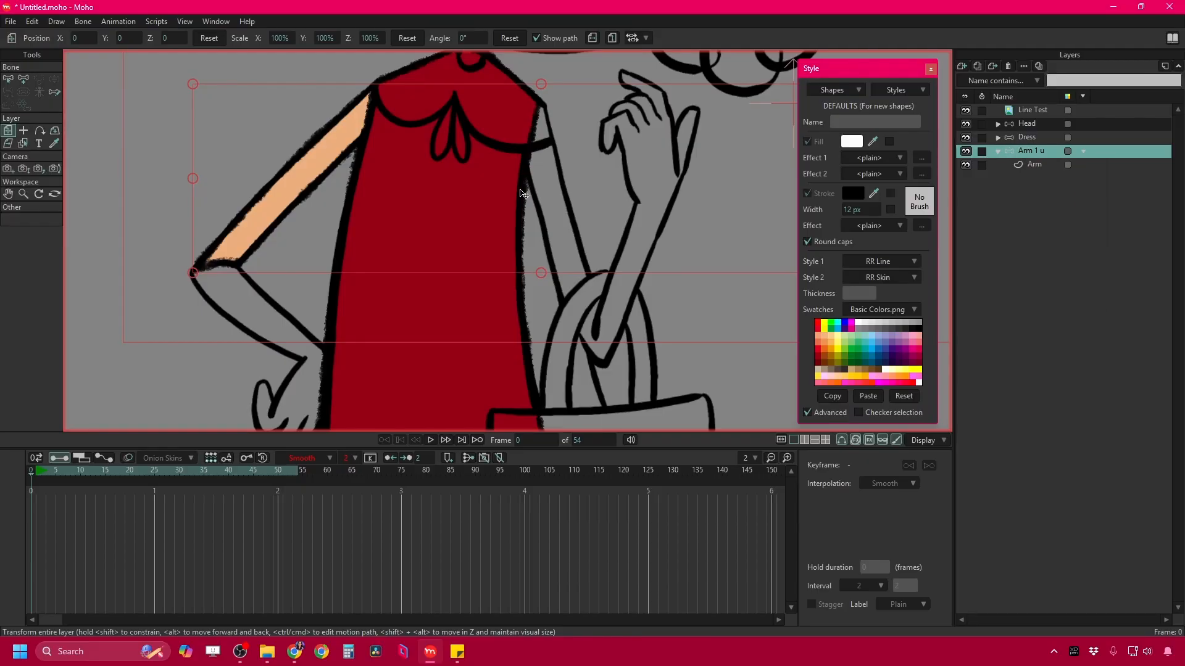
Add a bone along the upper arm from the shoulder to the elbow.
left_click(24, 79)
left_click_drag(369, 108, 232, 251)
scroll(311, 183, "down", 3)
Key the upper-arm bone at frame 4 and pose it over the line test at frame 5.
left_click(38, 79)
key("Right")
key("Right")
key("Right")
key("Right")
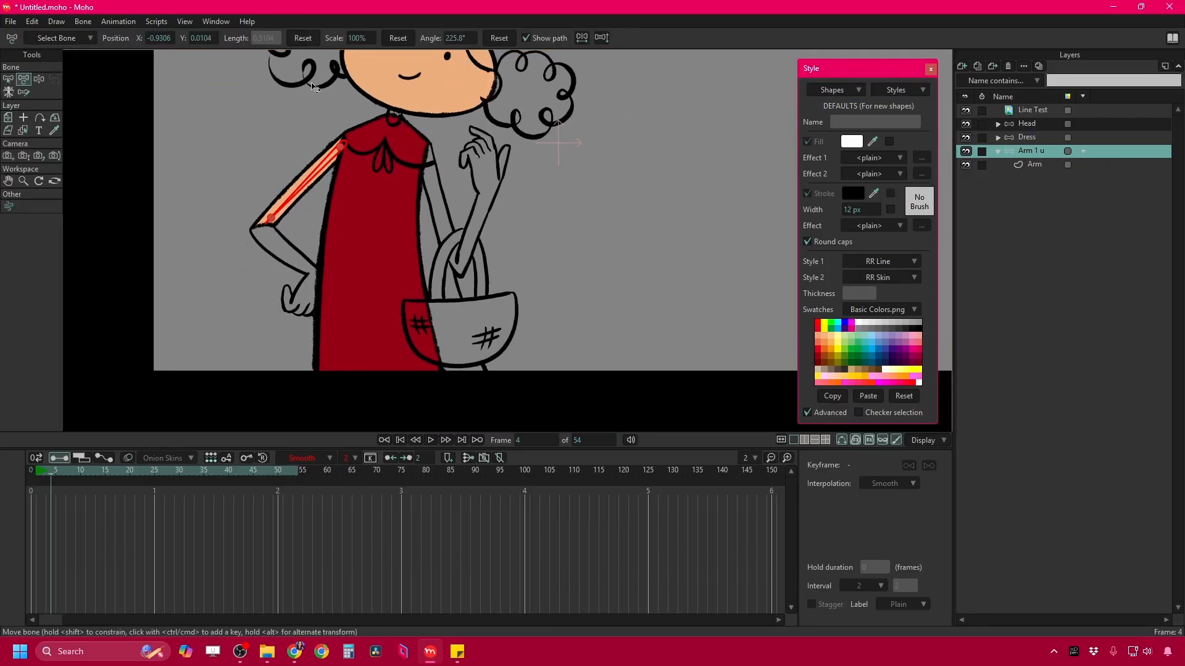
left_click(359, 158, "ctrl")
key("Right")
left_click_drag(346, 143, 384, 154)
left_click_drag(361, 185, 353, 179)
Adjust the elbow end of the upper-arm bone to match the drawing at frame 5.
scroll(344, 182, "up", 4)
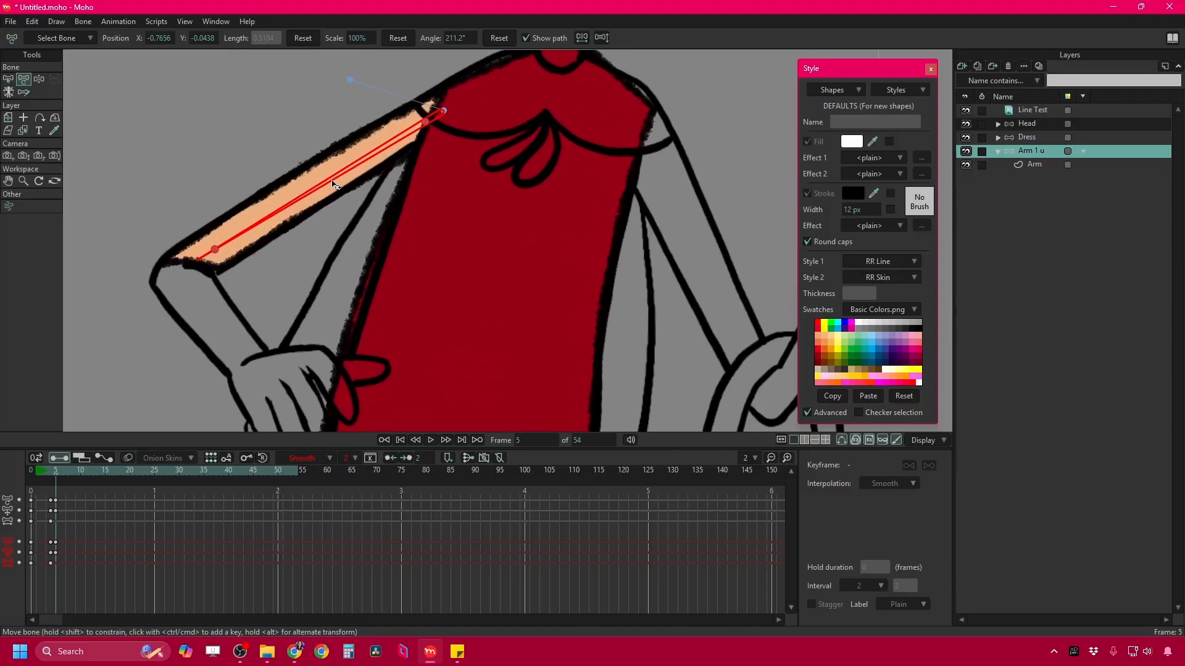
left_click(8, 79)
left_click(58, 39)
left_click(58, 39)
left_click(24, 79)
left_click_drag(199, 259, 194, 262)
Pose the upper-arm bone to follow the line test at frames 7 and 11.
key("Right")
key("Right")
left_click_drag(441, 111, 466, 88)
left_click_drag(384, 140, 396, 102)
scroll(183, 148, "down", 4)
key("Right")
key("Right")
key("Right")
key("Right")
left_click_drag(325, 143, 324, 131)
left_click_drag(236, 169, 312, 147)
Move and rotate the upper-arm bone to match the line test at frames 15 and 17.
key("Right")
key("Right")
key("Right")
key("Right")
left_click_drag(384, 108, 390, 114)
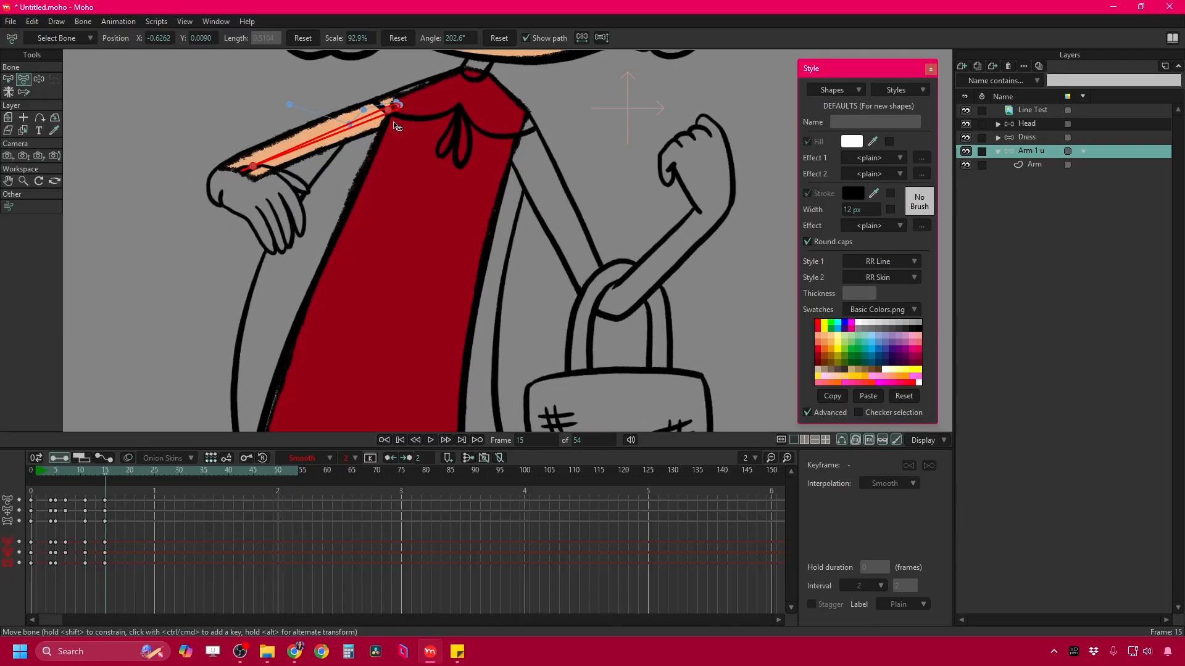
key("Right")
key("Right")
left_click_drag(308, 137, 318, 132)
Pose the upper-arm bone over the line test at frames 19, 21 and 23.
key("Right")
key("Right")
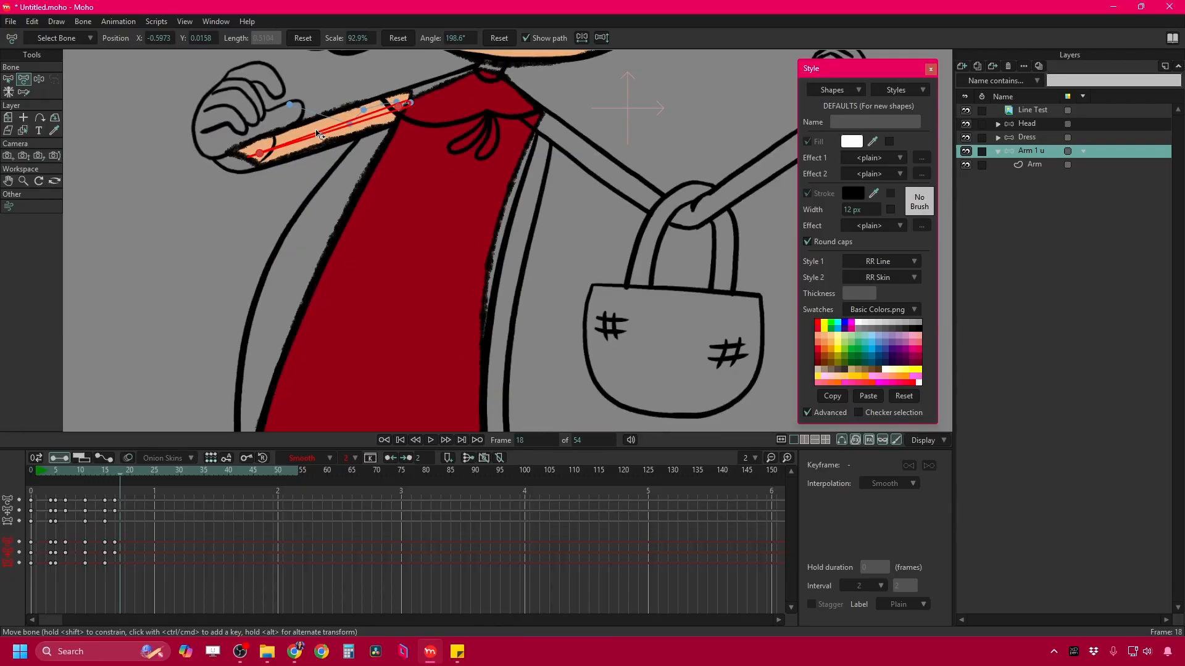
left_click_drag(398, 106, 454, 136)
key("Right")
key("Right")
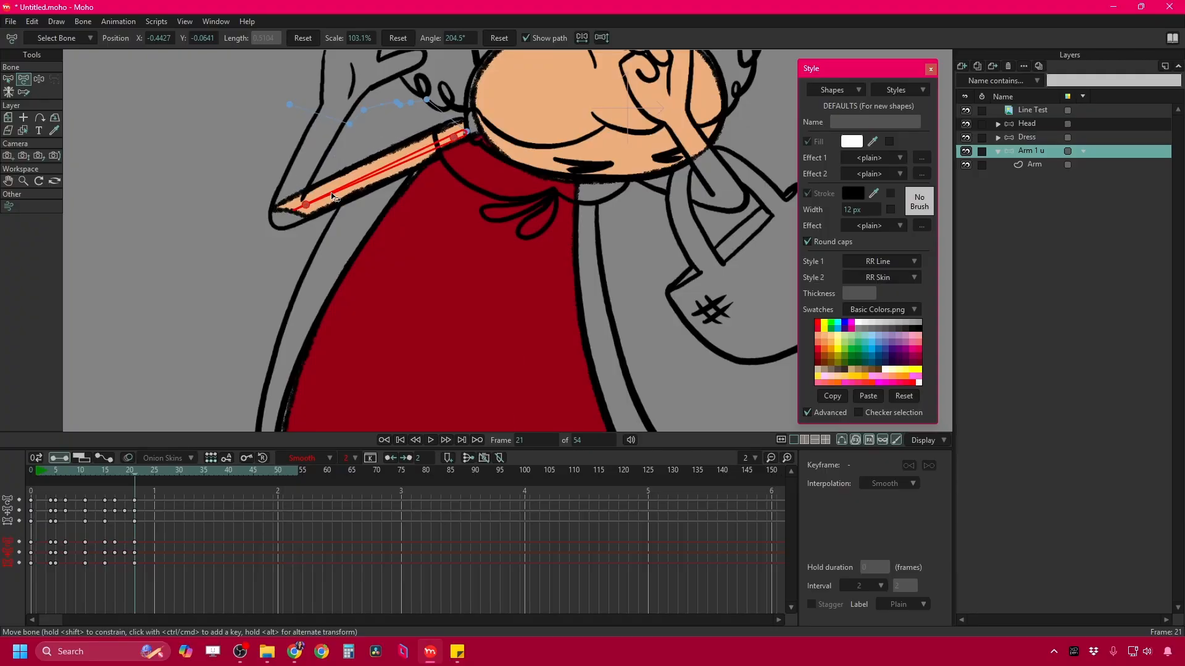
key("Right")
key("Right")
left_click_drag(197, 182, 230, 169)
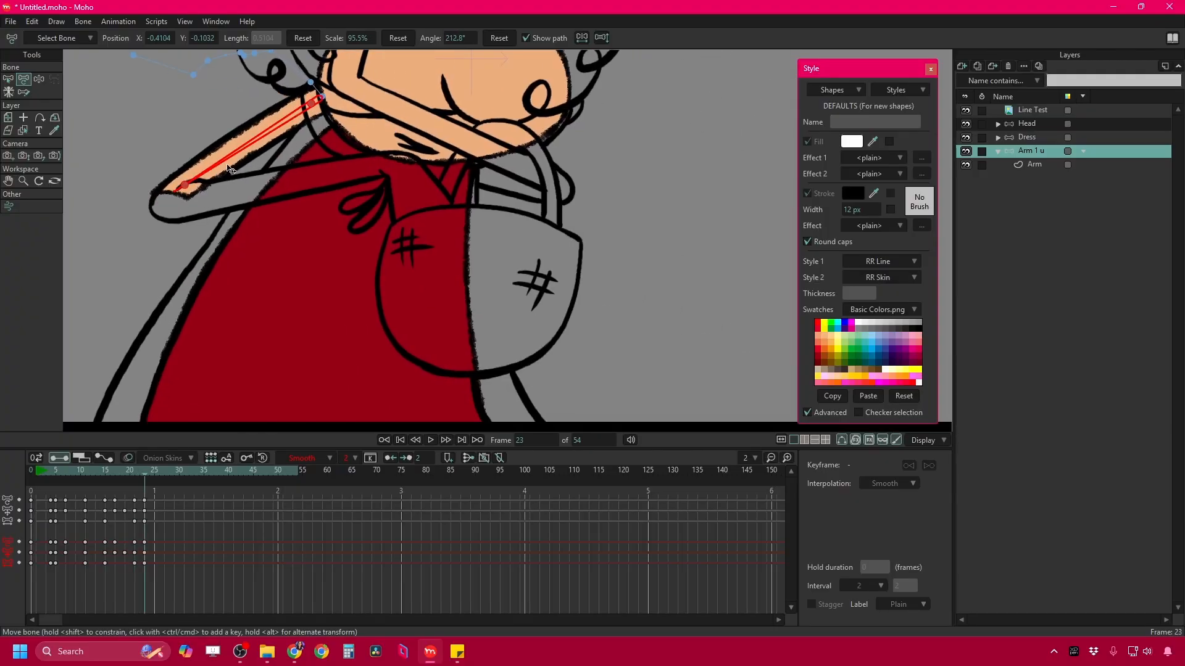
Pose the upper-arm bone over the line test at frames 25 and 27.
key("Right")
key("Right")
left_click_drag(319, 122, 317, 127)
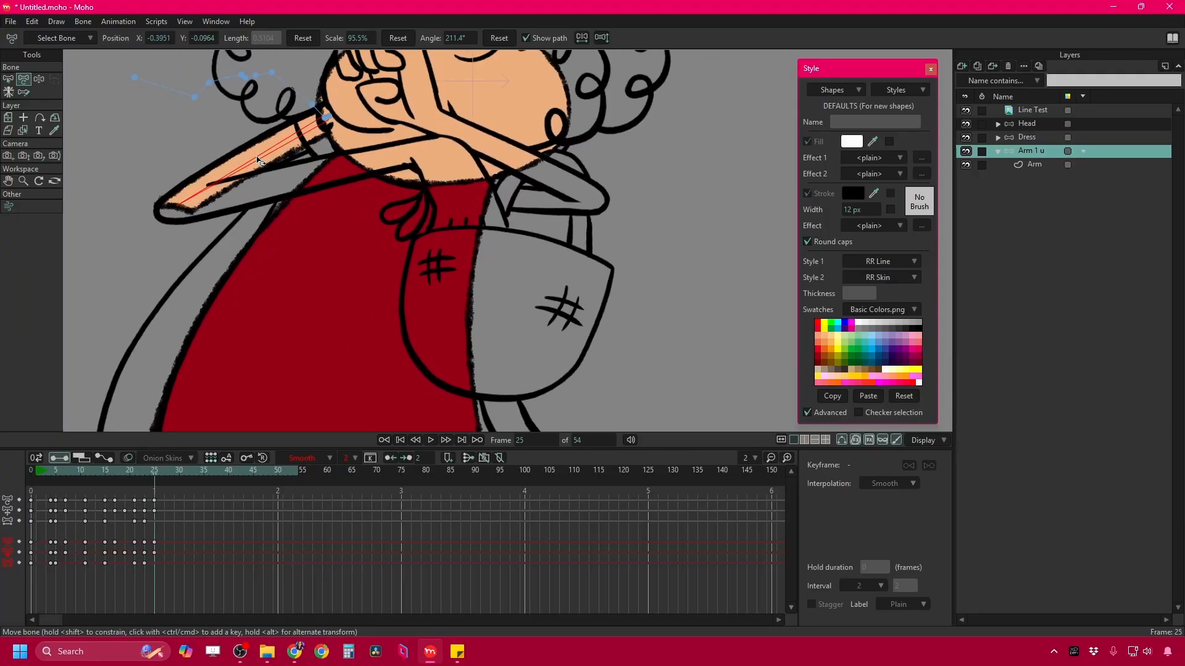
key("Right")
key("Right")
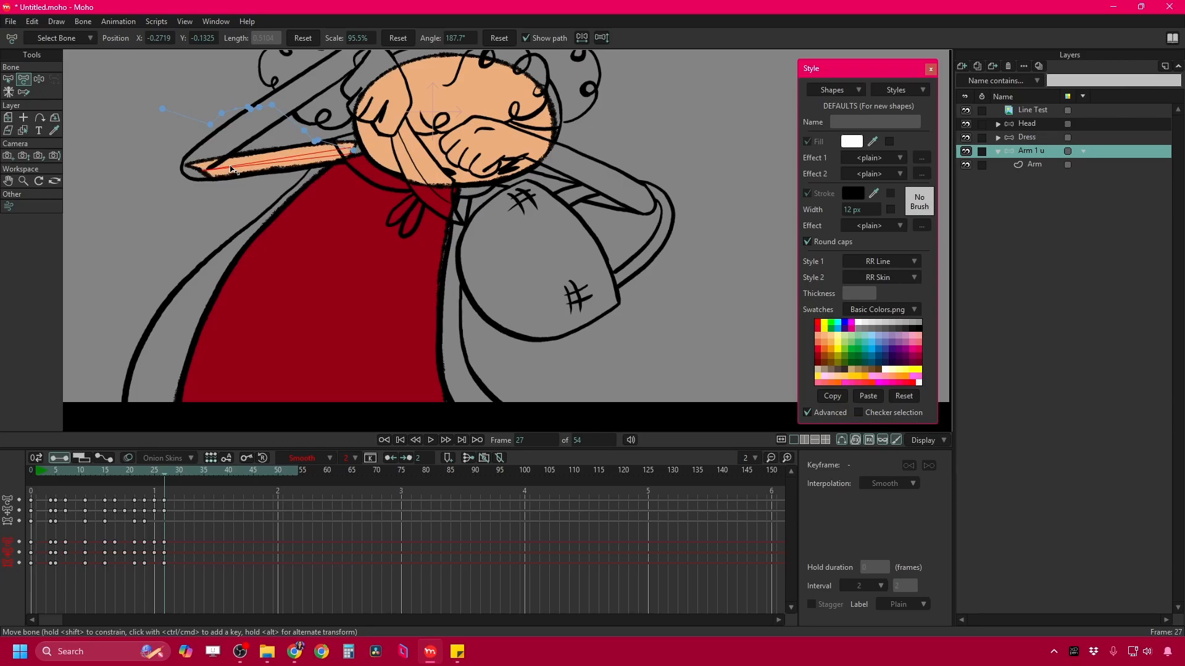
Compare the arm poses at frames 25 and 27, and reposition and shorten the upper-arm bone at frame 29.
key("Left")
key("Left")
key("Right")
key("Right")
key("Right")
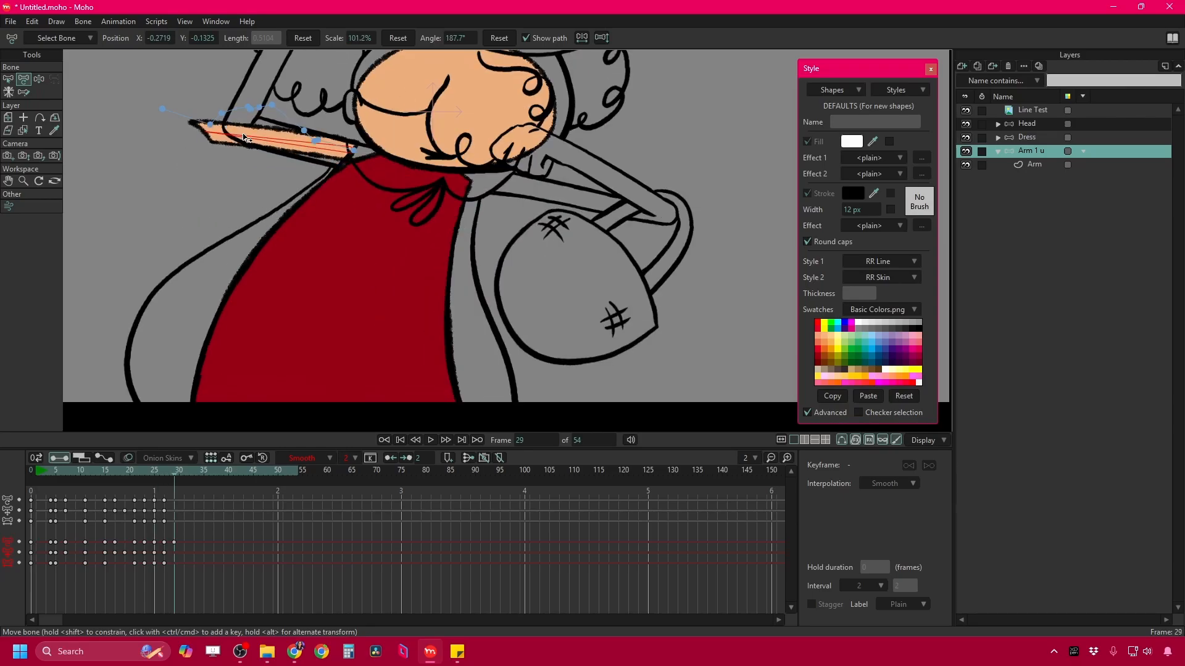
left_click_drag(354, 150, 364, 162)
left_click_drag(275, 130, 275, 137)
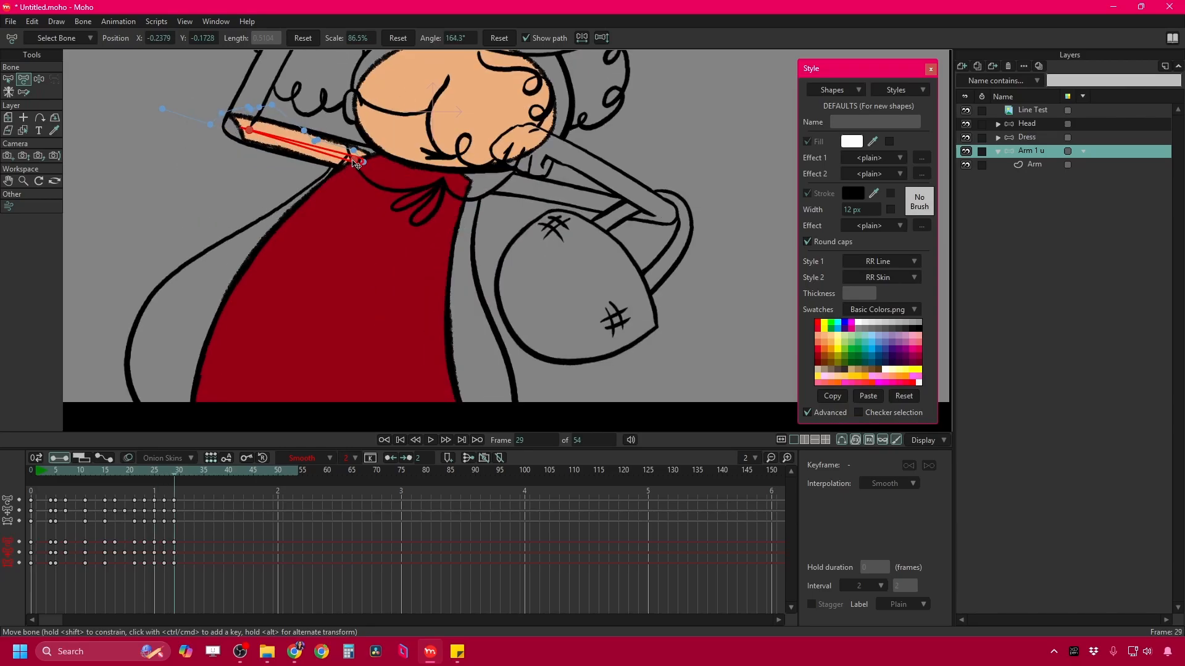
Match the upper-arm bone's position, angle and length to the line test at frames 31 and 33.
key("Right")
key("Right")
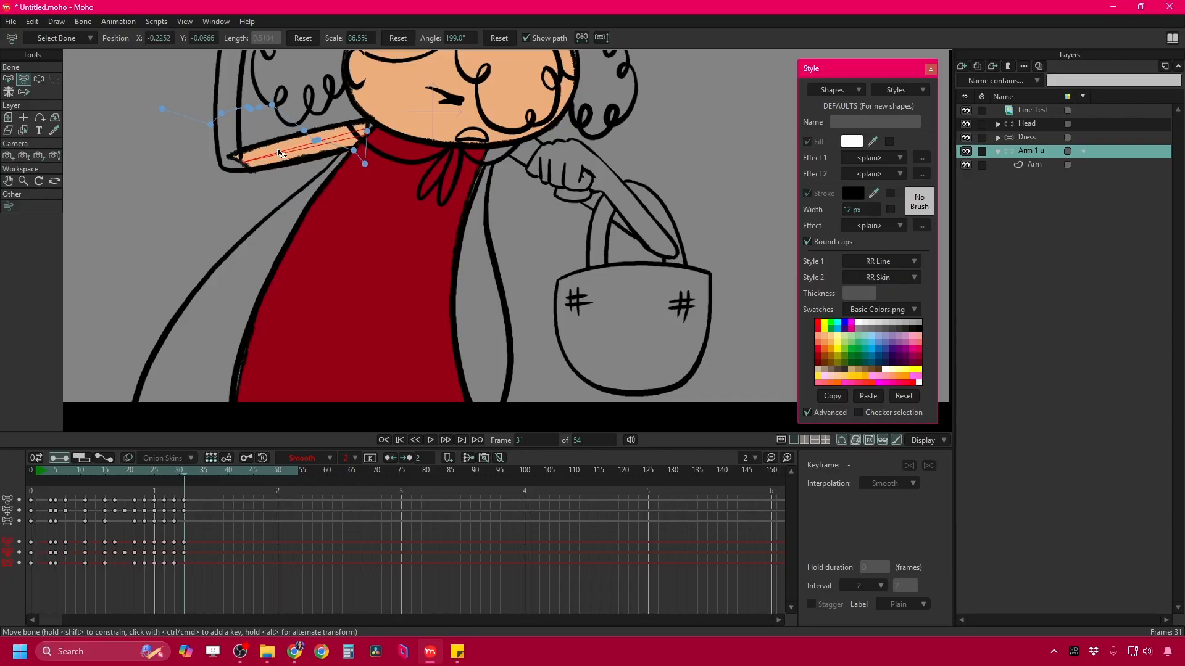
key("Right")
key("Right")
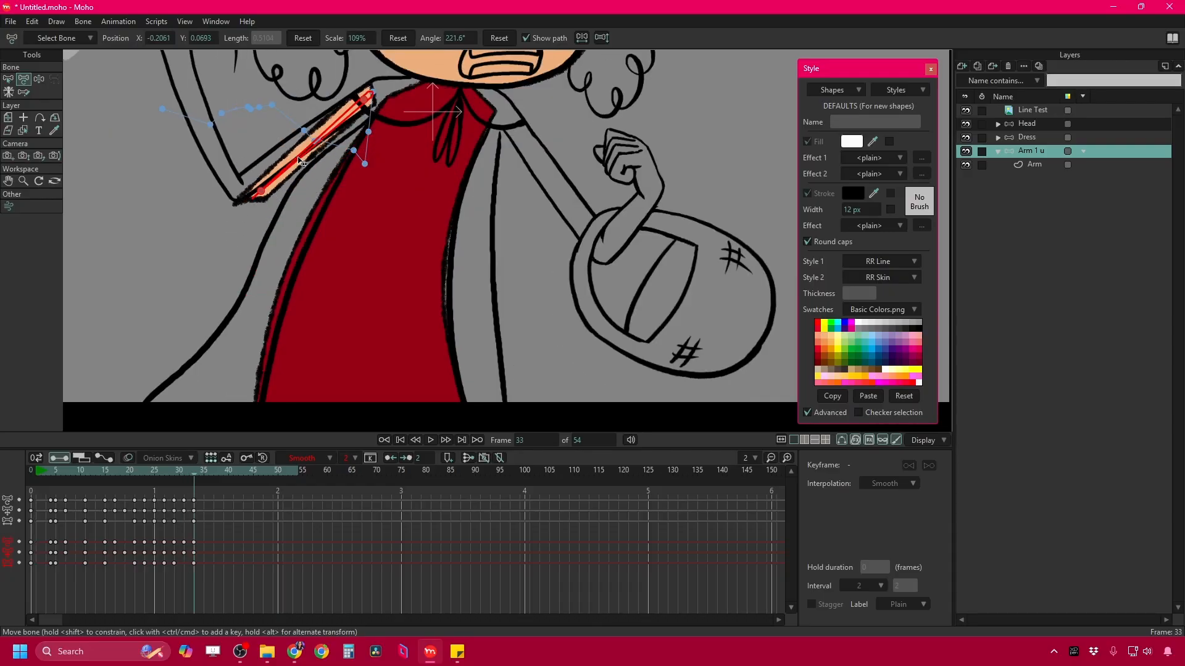
Position and rotate the upper-arm bone to match the line test at frame 35.
key("Right")
key("Right")
left_click_drag(281, 162, 361, 108)
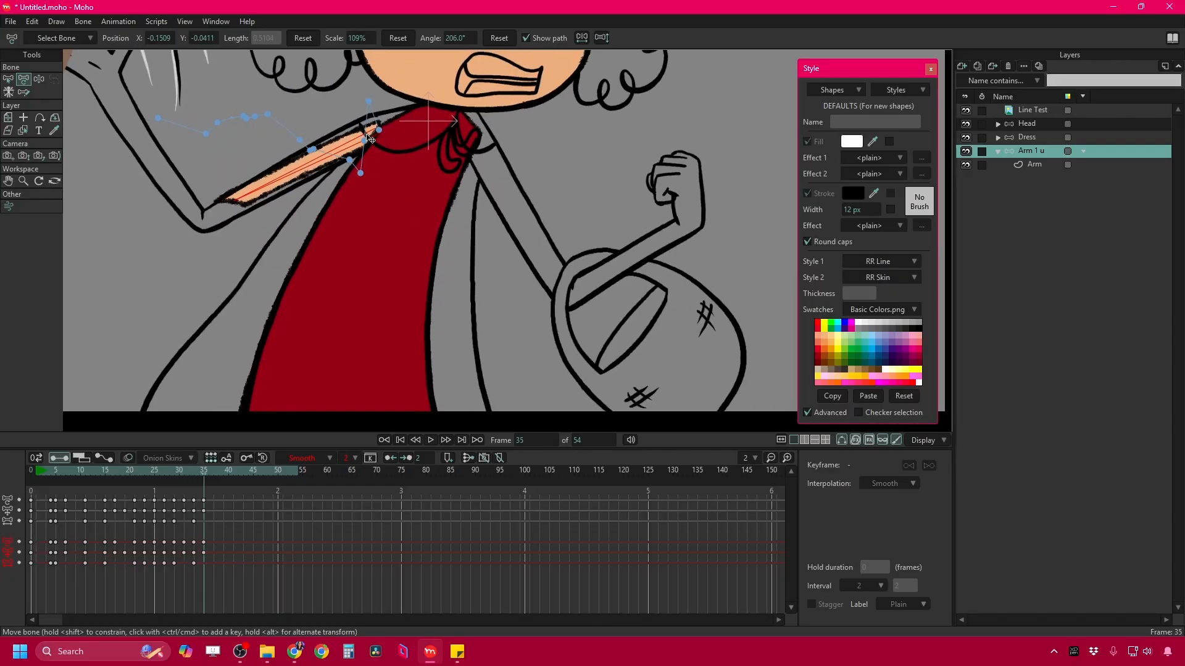
key("Right")
key("Right")
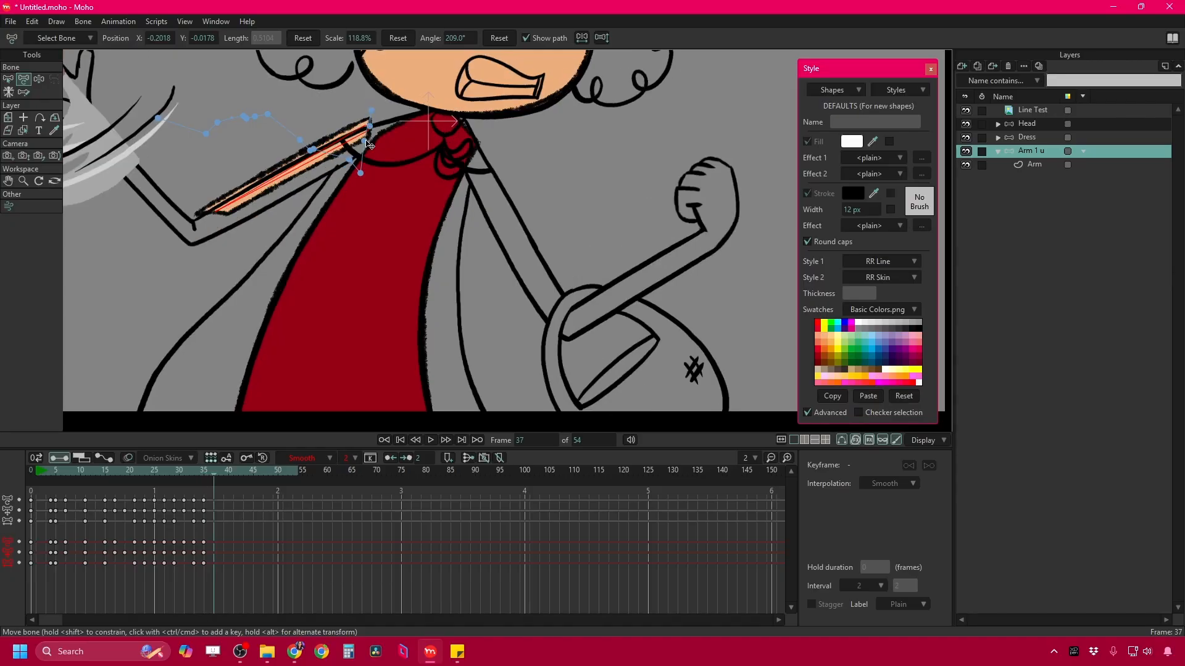
Lower the upper-arm bone to follow the shoulder at frame 41 and continue to frame 45.
left_click_drag(357, 139, 282, 190)
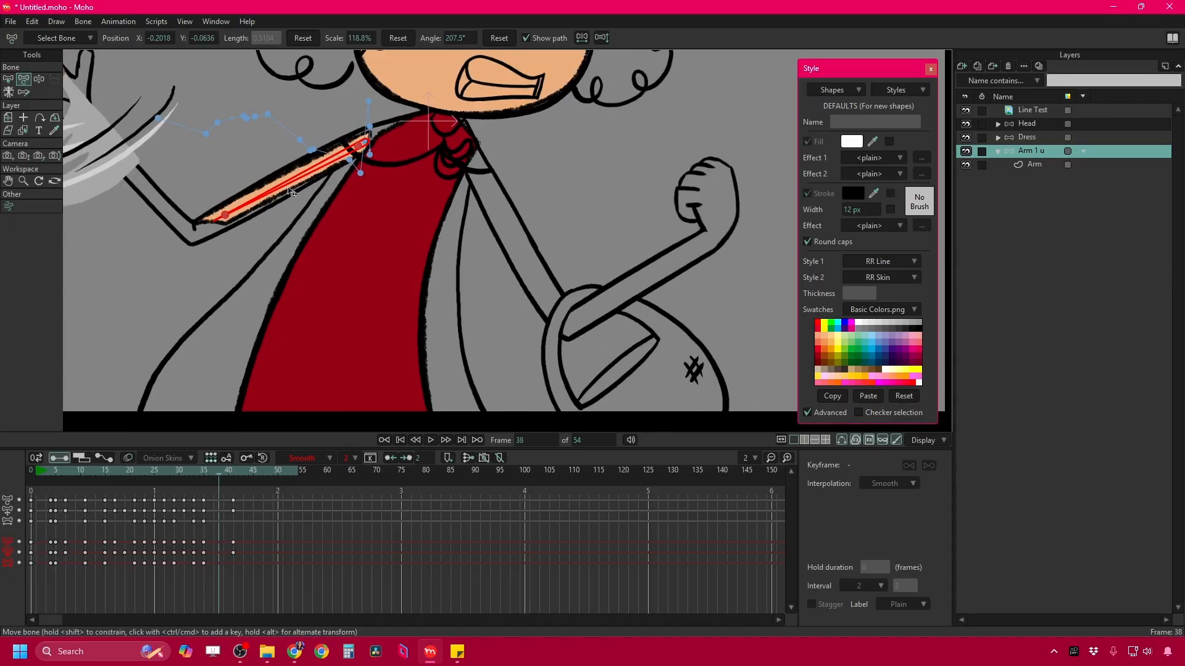
key("Right")
key("Right")
key("Right")
key("Right")
key("Right")
key("Right")
key("Right")
key("Right")
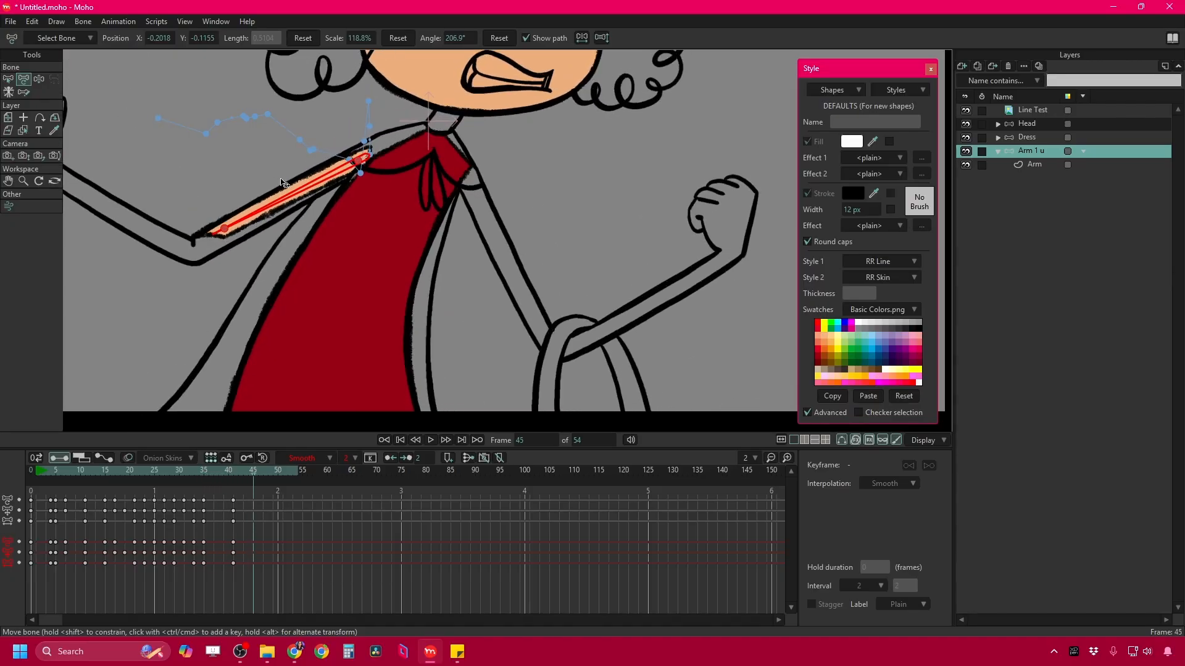
Pose the upper-arm bone along the outstretched arm at frames 47 and 48.
key("Right")
key("Right")
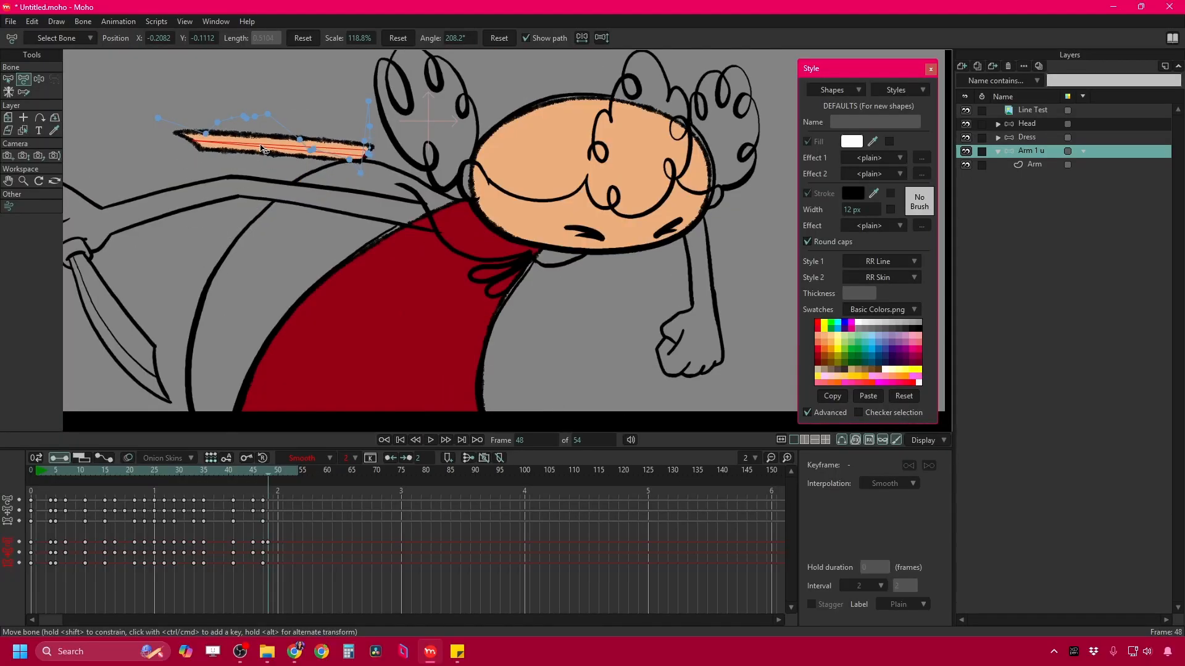
left_click_drag(265, 132, 429, 217)
left_click_drag(264, 180, 243, 187)
Set the Dress layer's frame 48 bone keyframes to Step interpolation and check the frames that follow.
scroll(370, 209, "down", 3)
key("Right")
key("Right")
scroll(317, 247, "down", 1)
left_click(1034, 140)
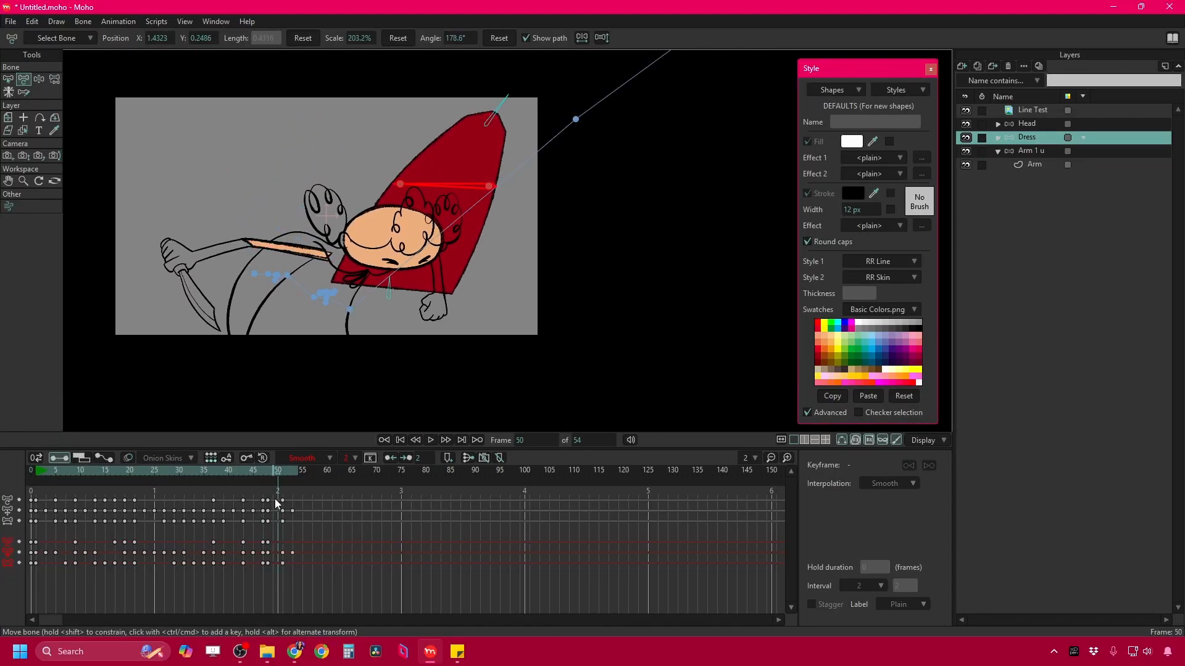
left_click_drag(275, 497, 265, 568)
left_click(303, 458)
left_click(321, 549)
key("Right")
Move the Arm 1 u bone out of the picture at frame 51 and set its frame 48 keyframes to Step interpolation.
left_click_drag(524, 290, 450, 360)
left_click(998, 151)
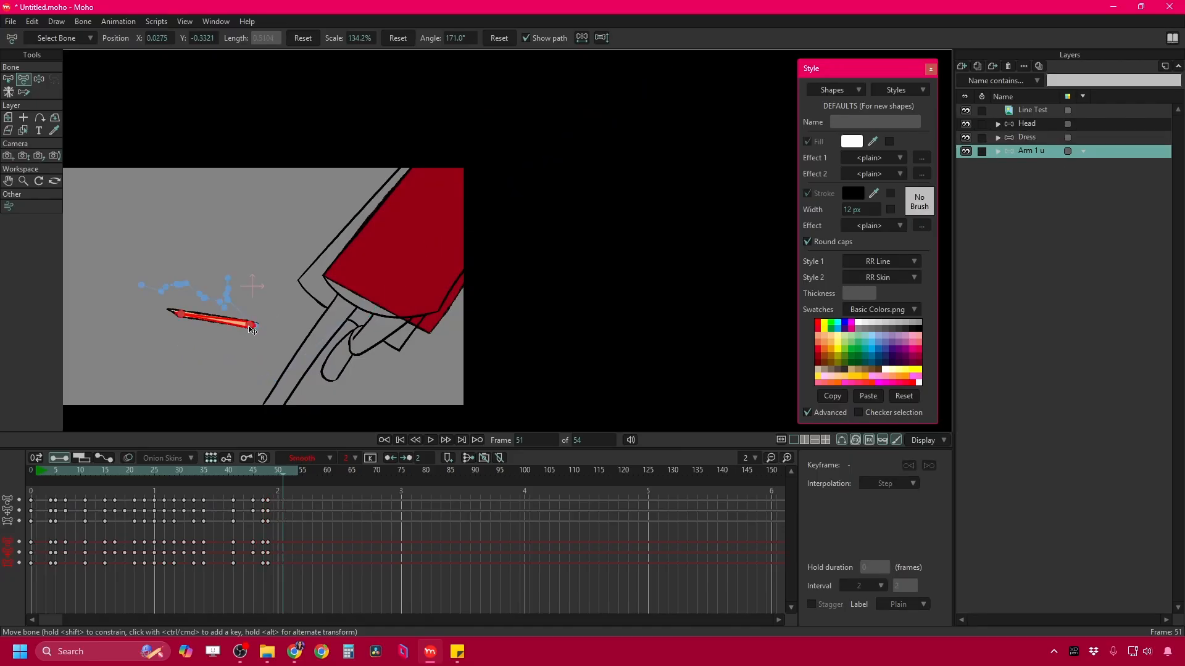
left_click_drag(220, 320, 521, 97)
key("Left")
left_click_drag(274, 495, 265, 526)
left_click(303, 458)
left_click(321, 549)
Reshape the Arm layer's elbow and shoulder ends with the Magnet tool to fit the line test at frame 31.
left_click_drag(284, 472, 185, 472)
scroll(167, 321, "up", 6)
left_click(997, 150)
left_click(1034, 164)
left_click_drag(276, 292, 322, 259)
key("x")
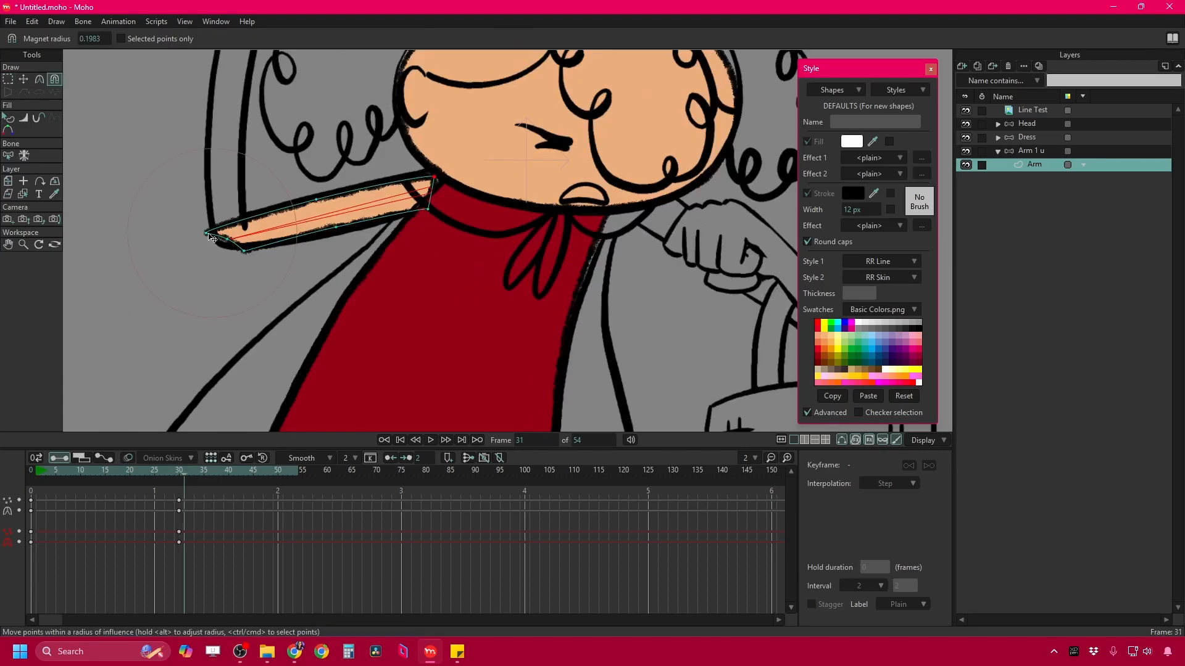
left_click_drag(437, 198, 447, 192)
left_click_drag(371, 233, 371, 244)
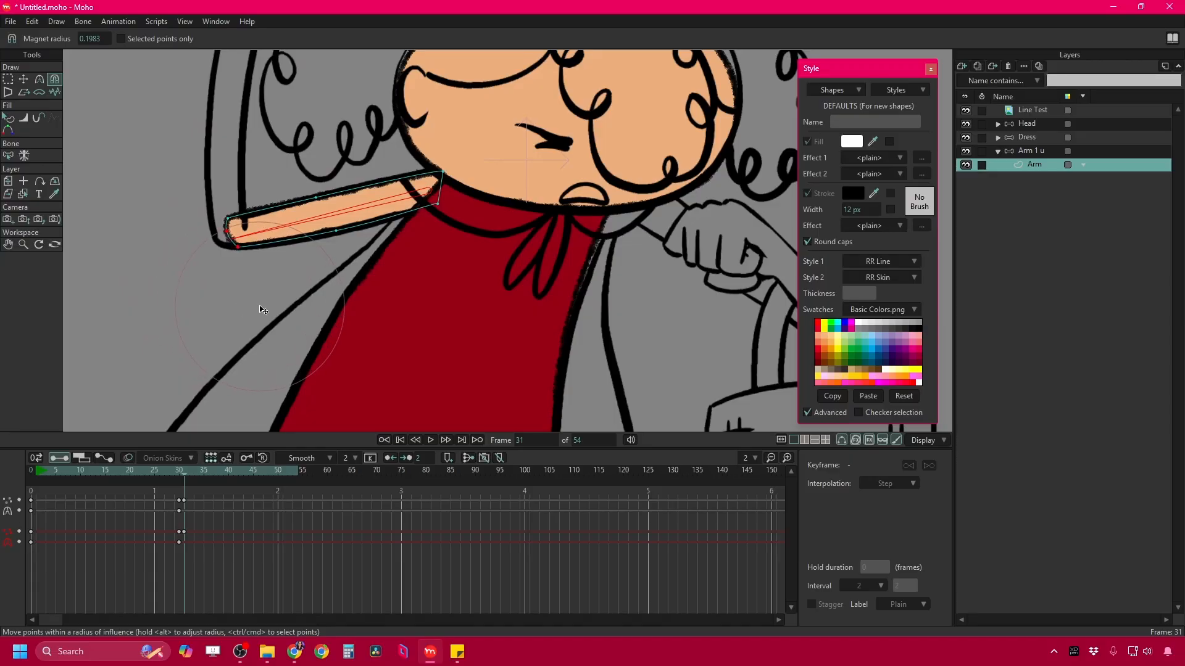
left_click_drag(333, 282, 332, 283)
Reshape the upper arm with the Magnet tool at frame 33 and advance to frame 35.
key("ctrl+Right")
key("ctrl+Right")
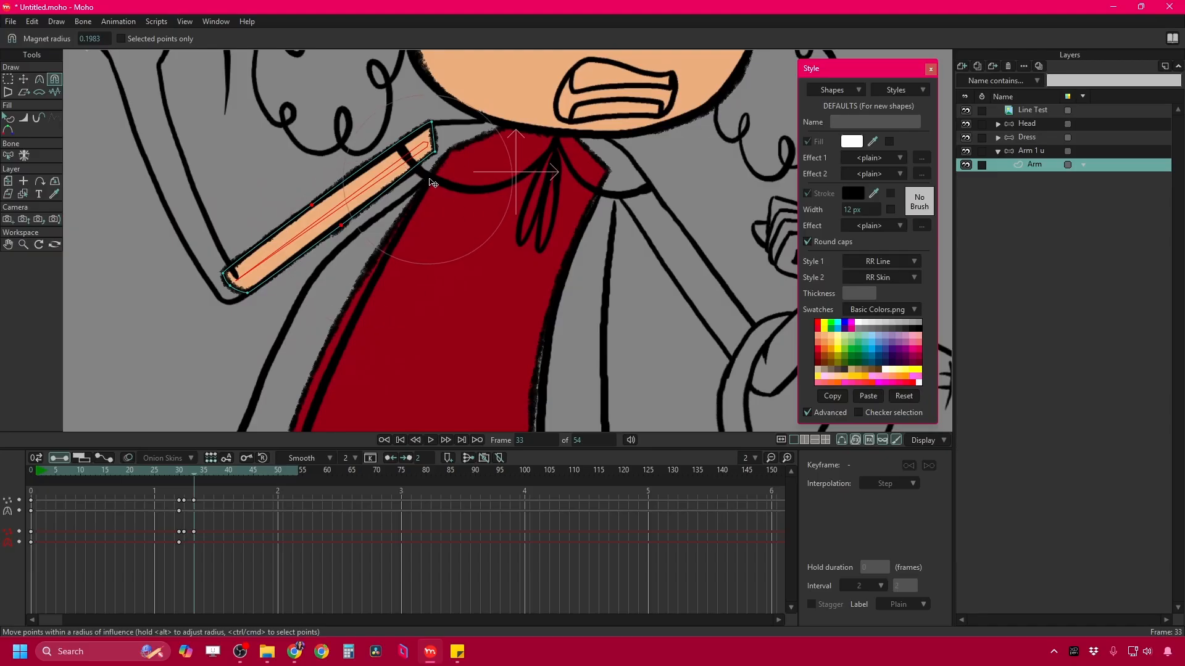
key("ctrl+Right")
key("ctrl+Right")
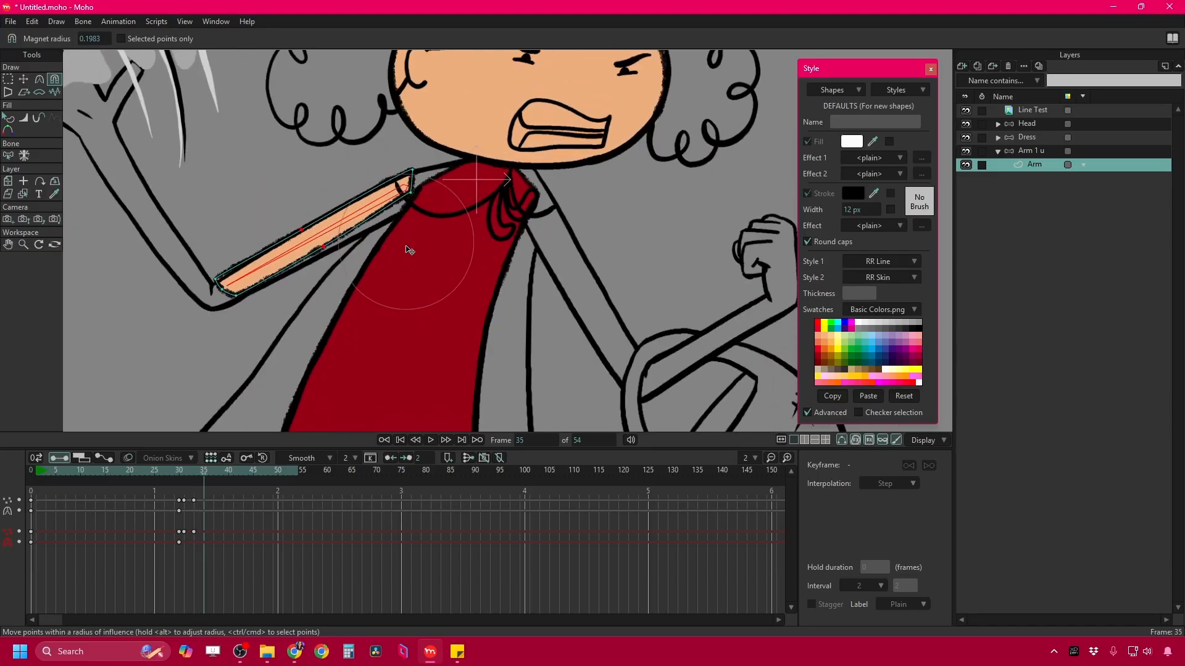
Reshape the upper arm's shoulder and elbow ends with the Magnet tool to fit the line test at frames 35 and 37.
left_click_drag(446, 229, 457, 241)
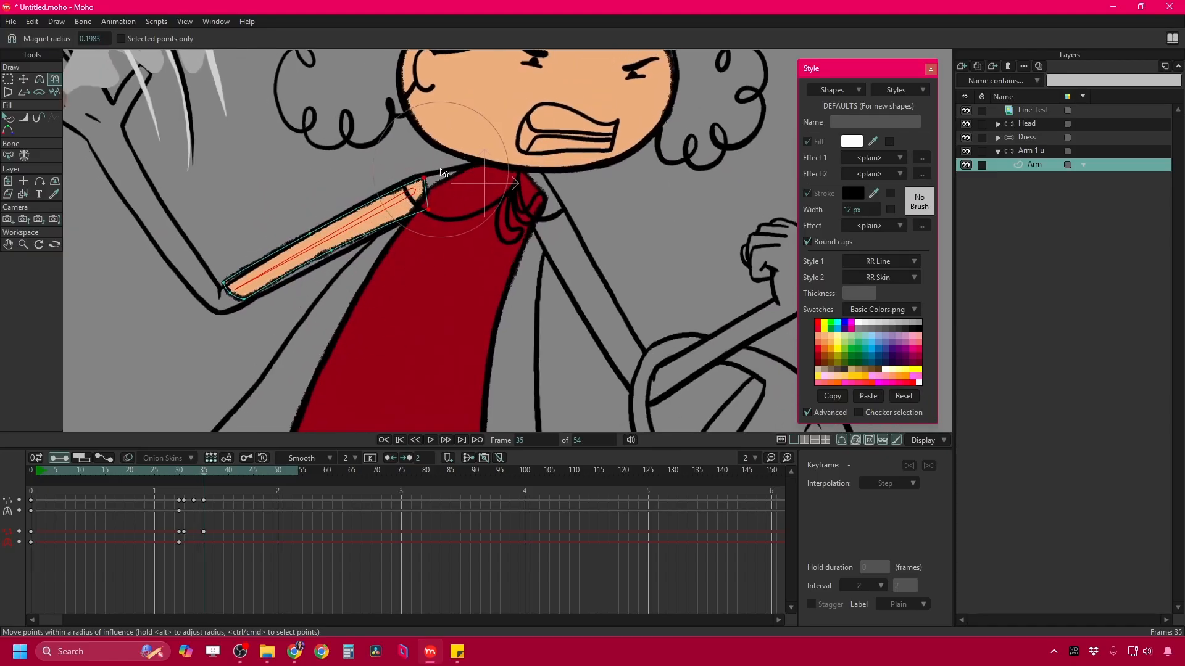
left_click_drag(450, 170, 437, 173)
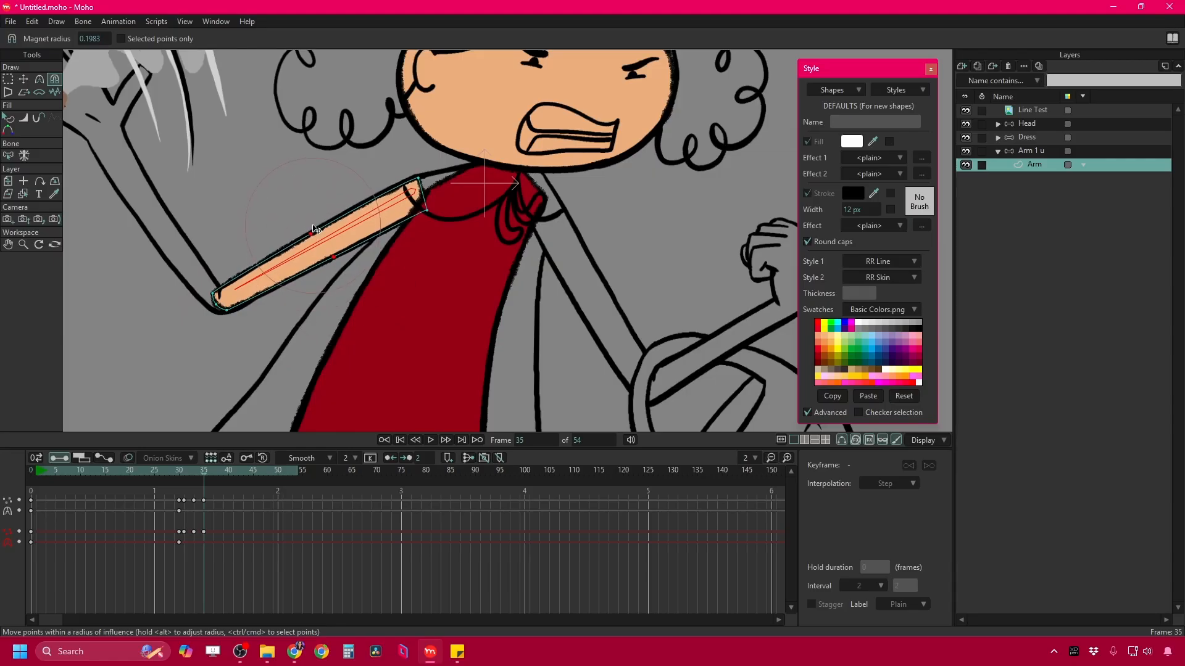
key("Right")
key("Right")
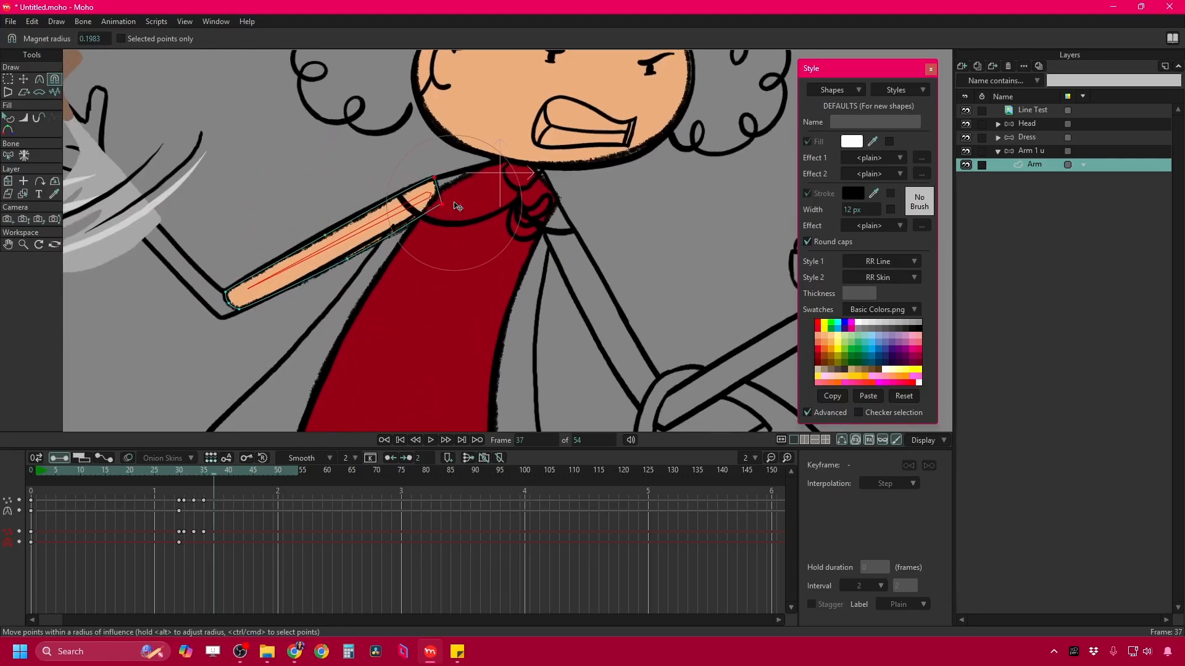
left_click(454, 205)
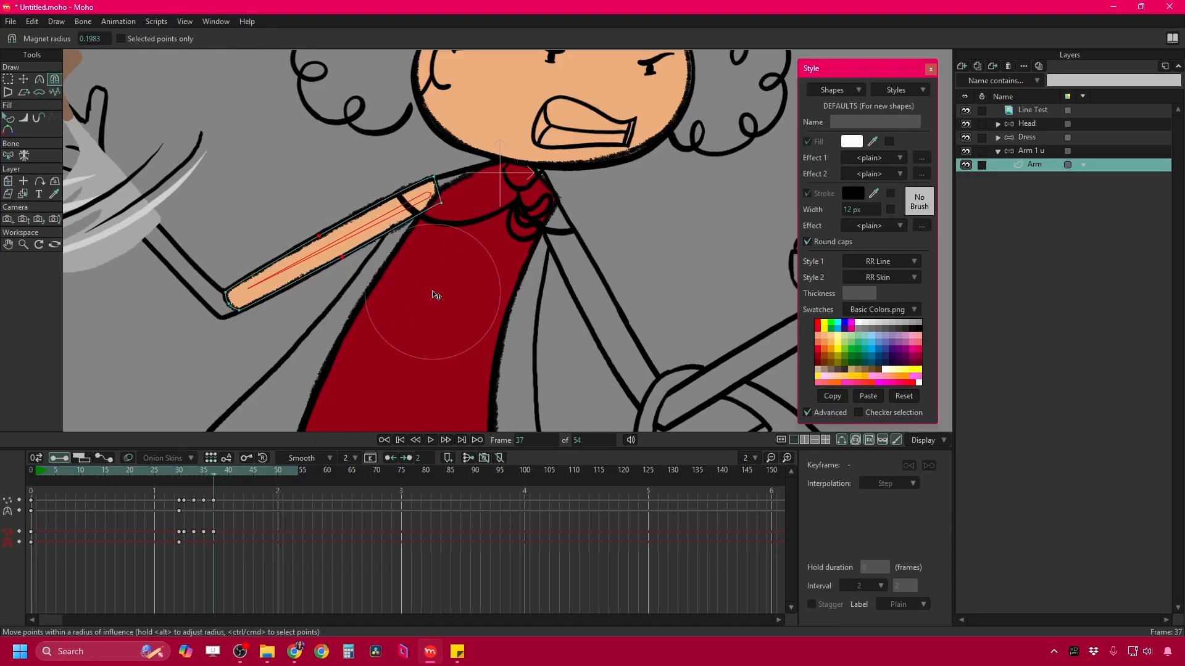
Reshape the upper arm with the Magnet tool to follow the line test at frames 39 and 41.
key("Right")
key("Right")
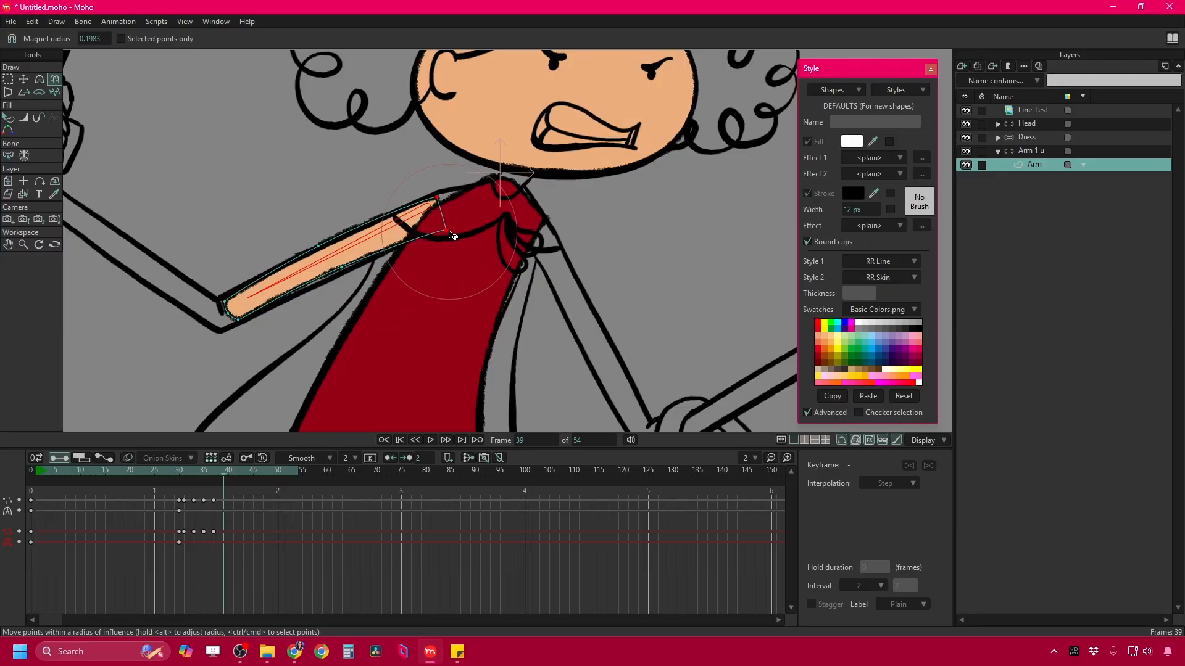
left_click(452, 232)
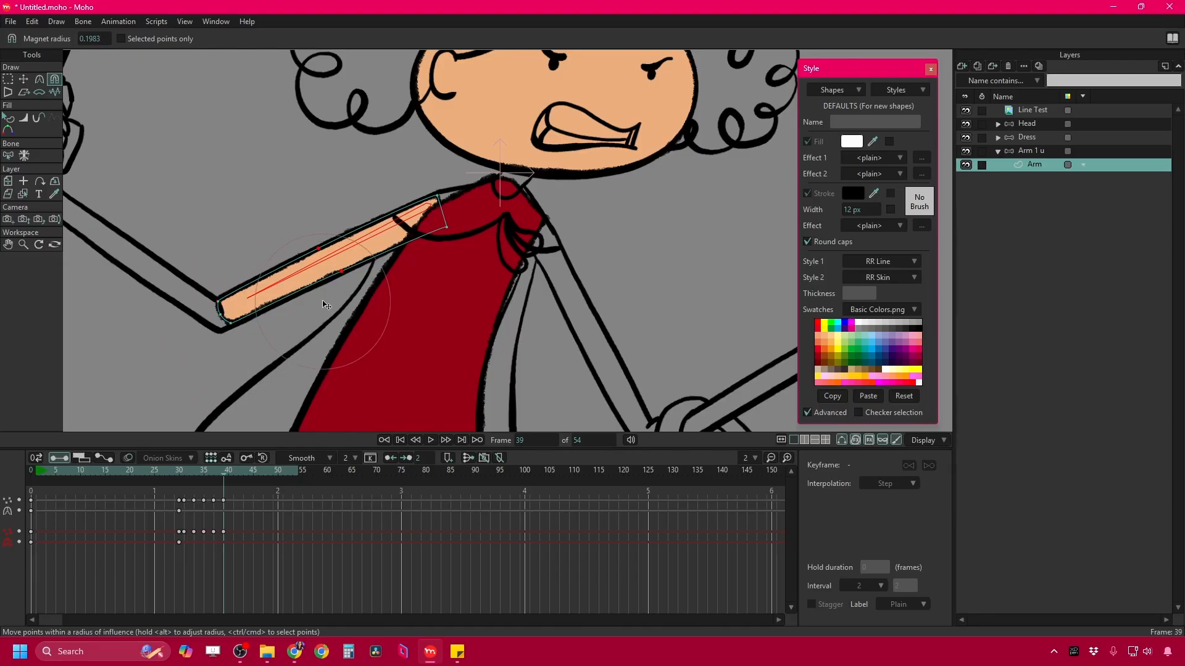
key("Right")
key("Right")
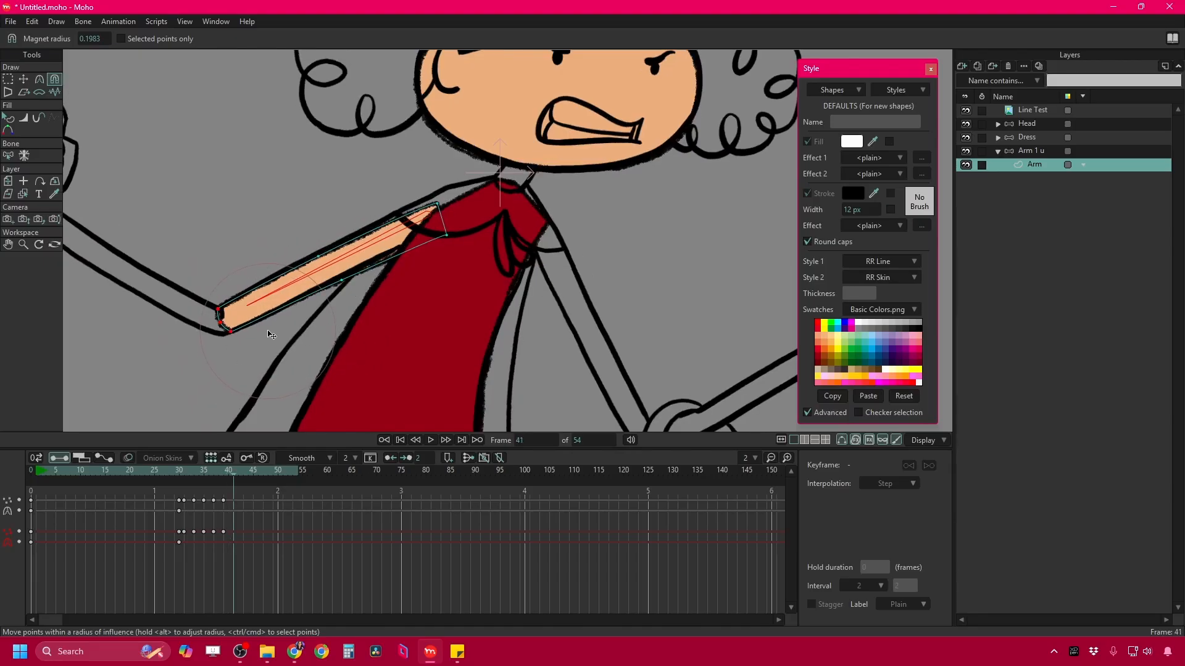
left_click_drag(450, 232, 455, 221)
left_click_drag(354, 290, 350, 285)
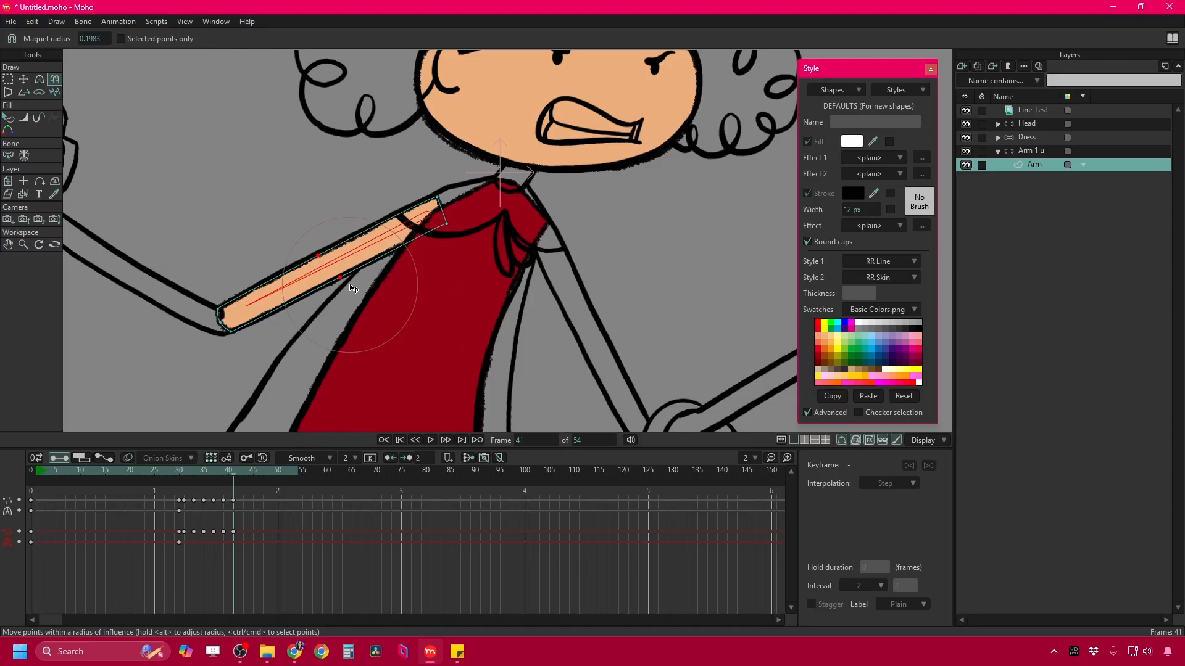
Key the Arm layer's point positions at frame 47 and reshape the elbow end with the Magnet tool at frame 48.
key("Right")
key("Right")
key("Right")
key("Right")
key("Right")
key("Right")
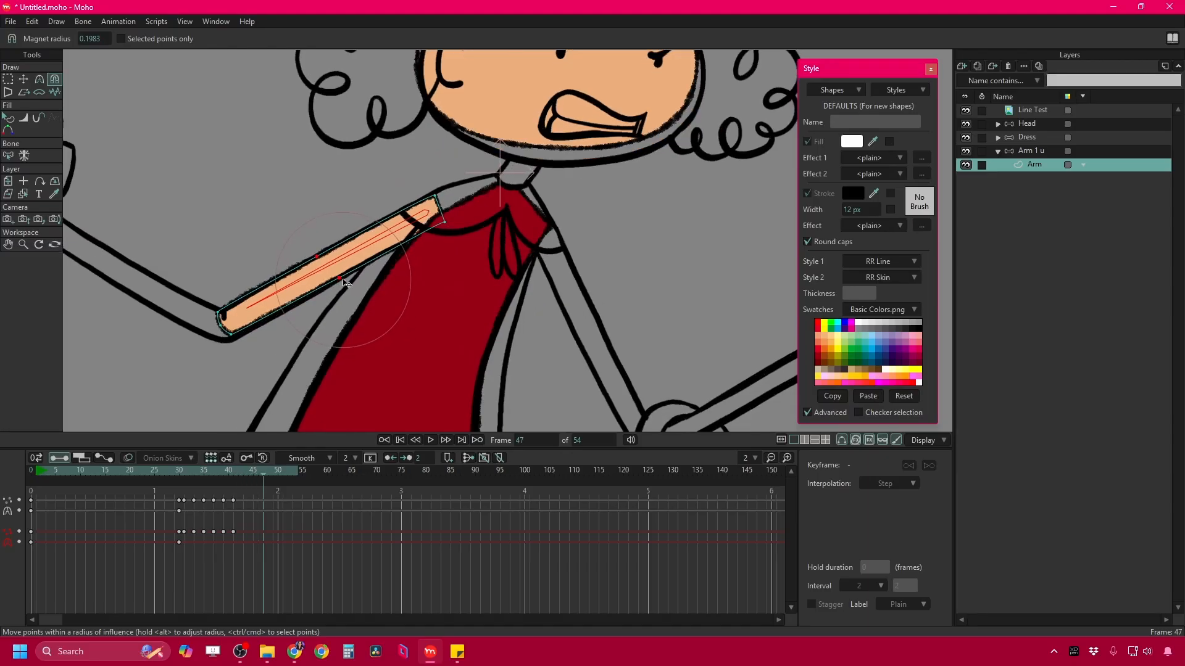
key("Left")
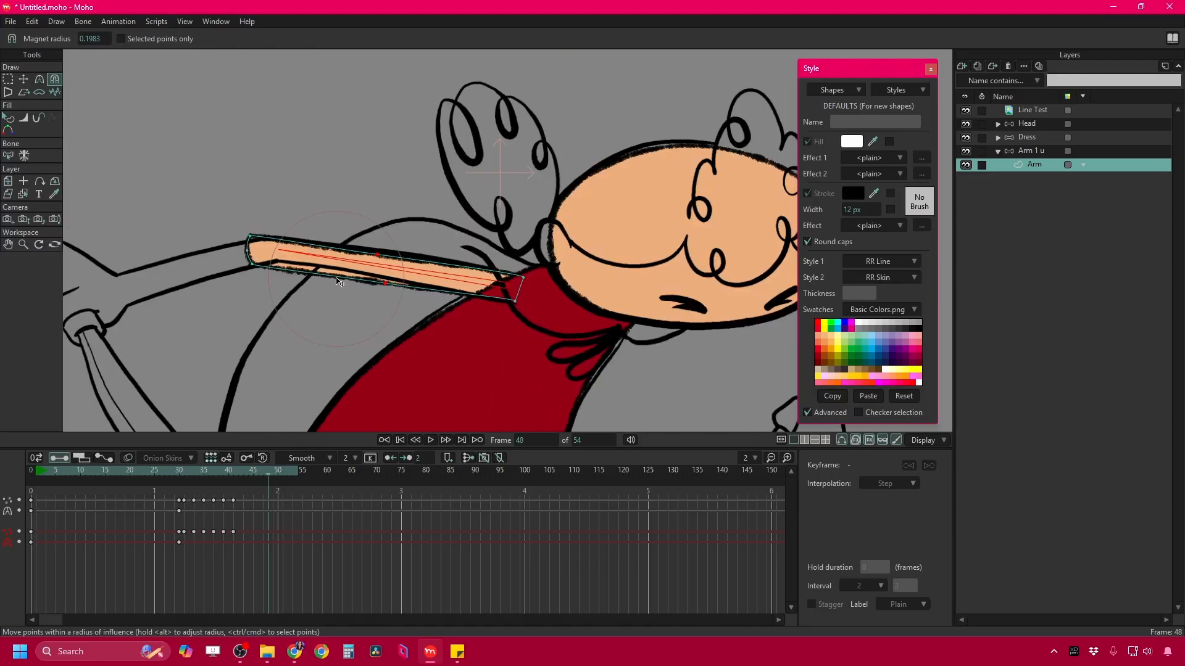
key("Right")
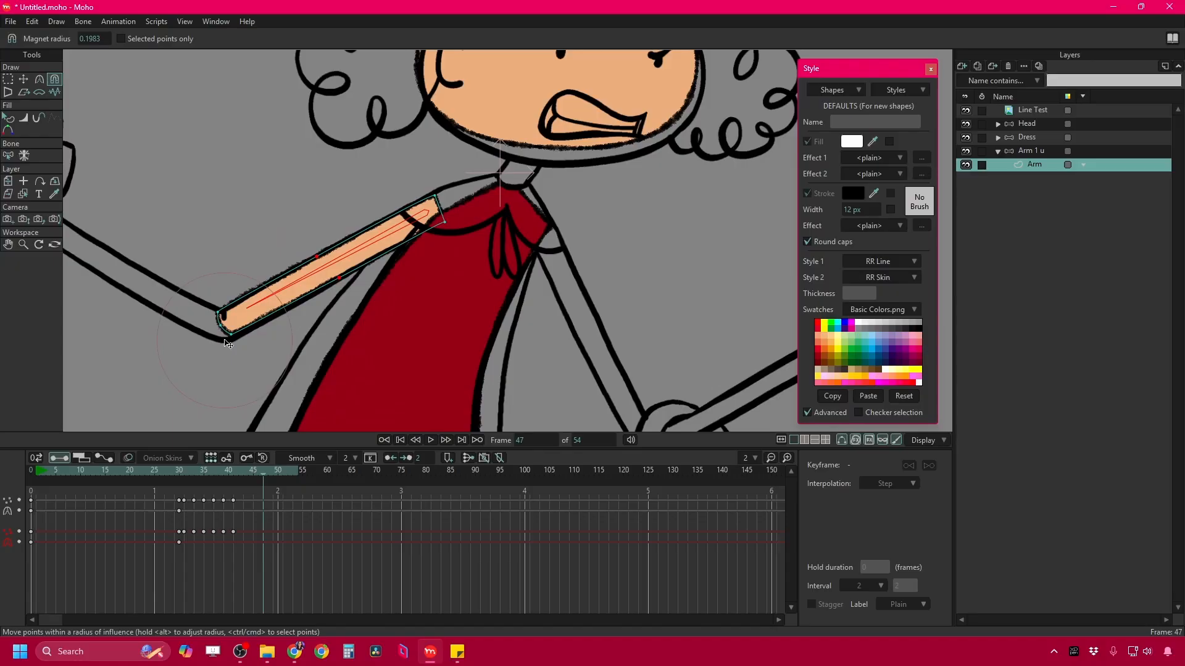
key("Right")
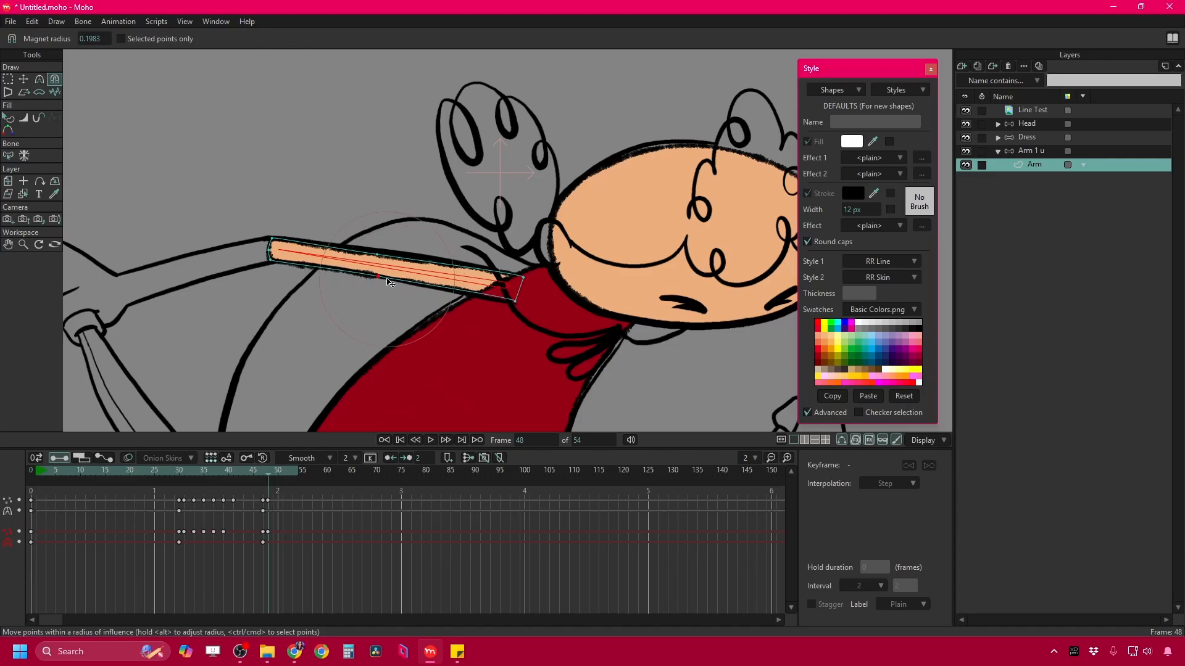
Check the frames after 48 and play back the animation with the whole character in view.
key("Right")
key("Right")
key("Right")
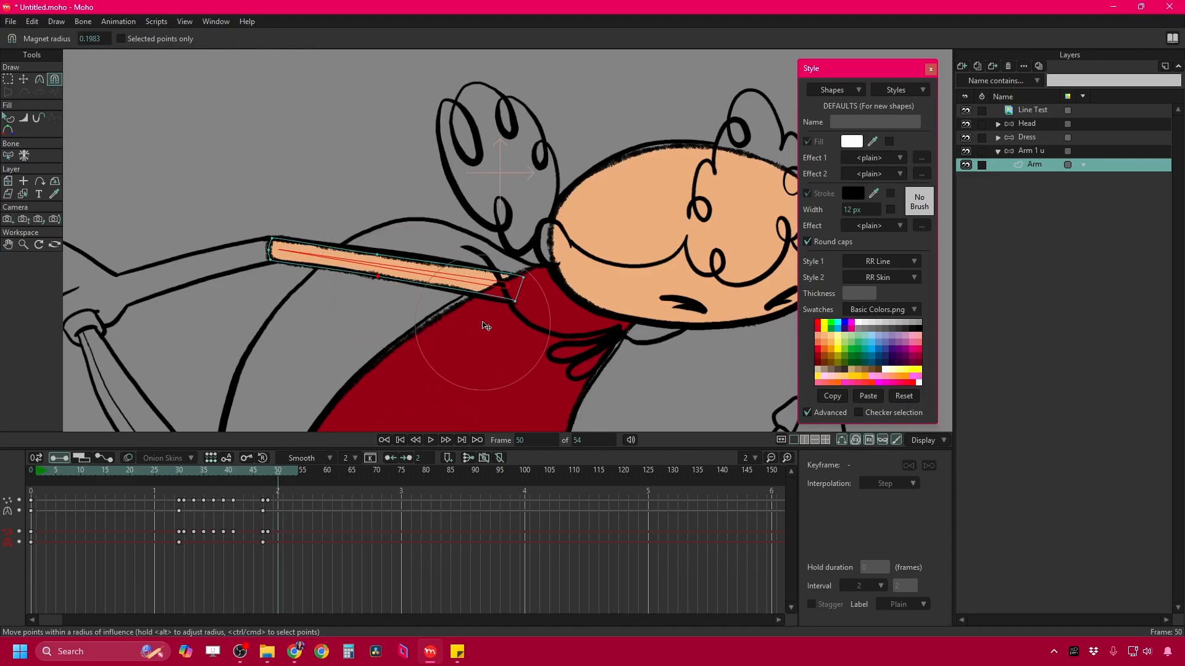
scroll(471, 323, "down", 3)
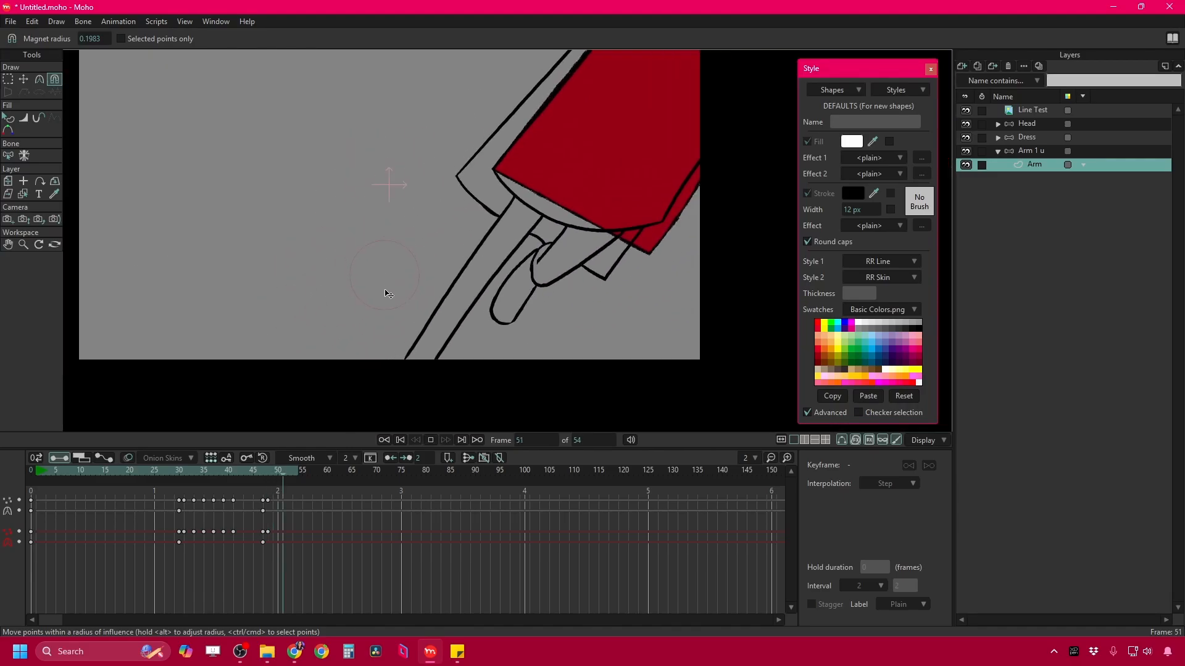
key("space")
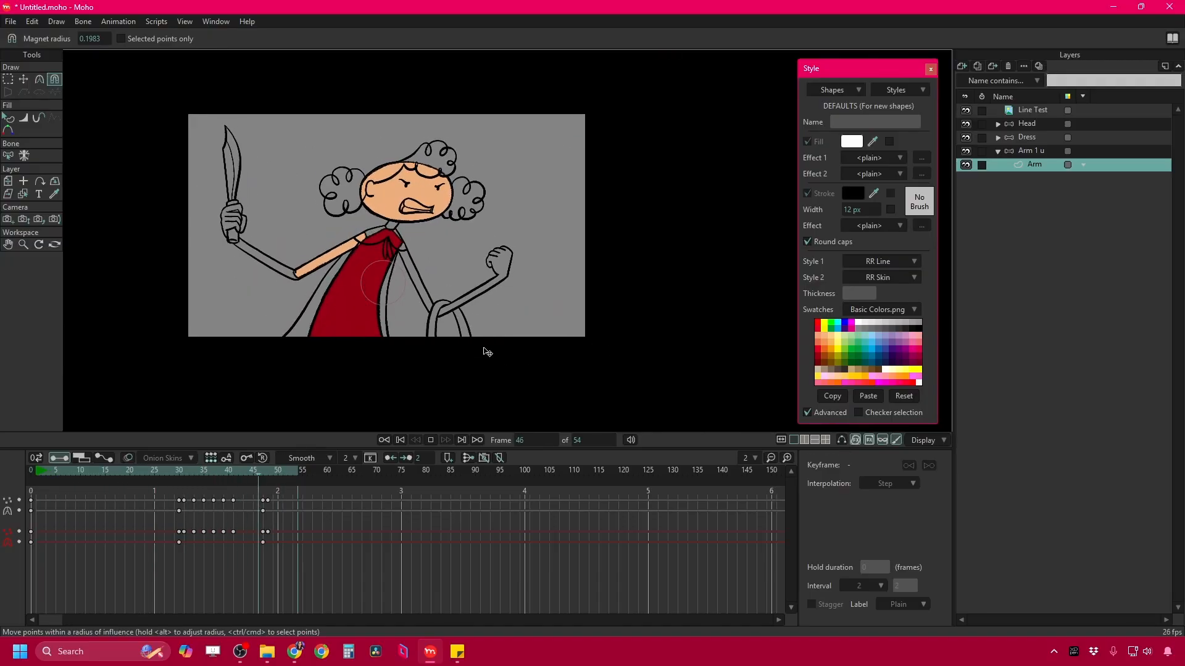
Return to frame 0, duplicate the Arm 1 u layer and rename the copy Arm 2 u.
left_click(88, 470)
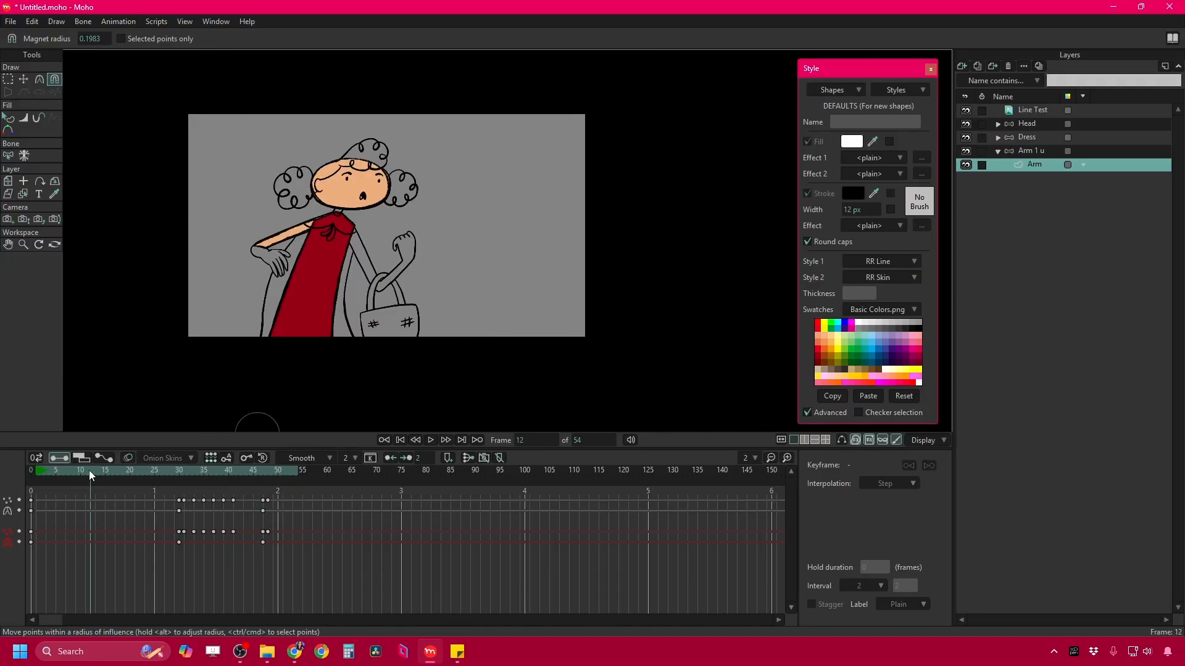
left_click_drag(88, 471, 28, 469)
scroll(341, 251, "up", 3)
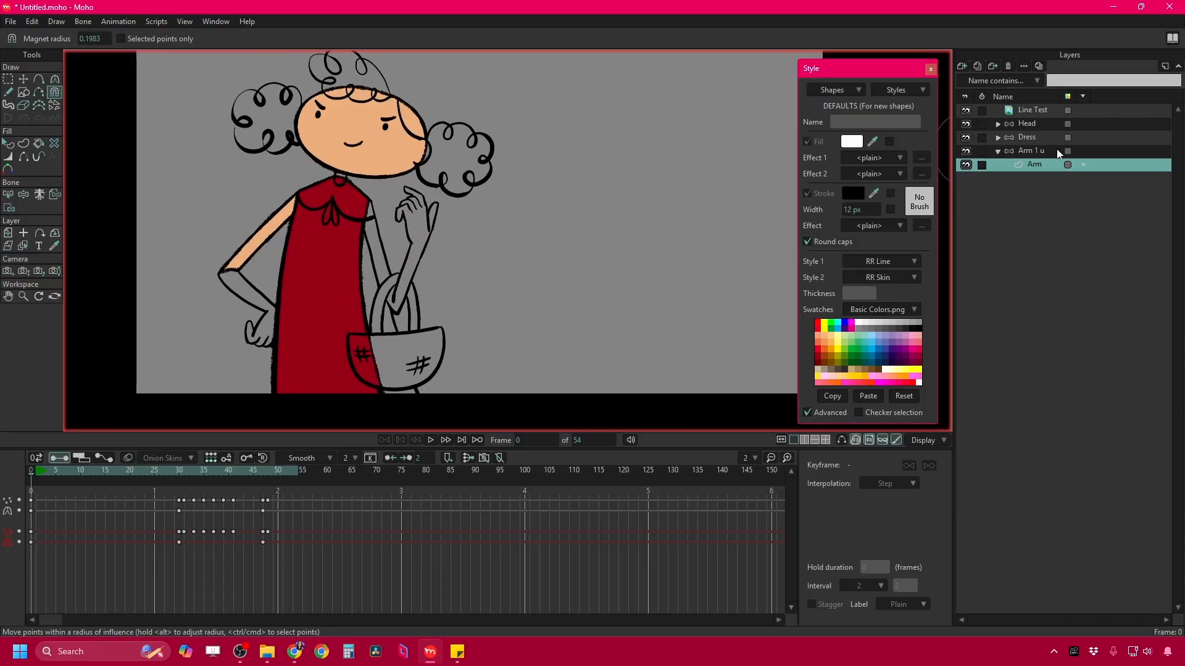
left_click(1036, 152)
left_click(998, 156)
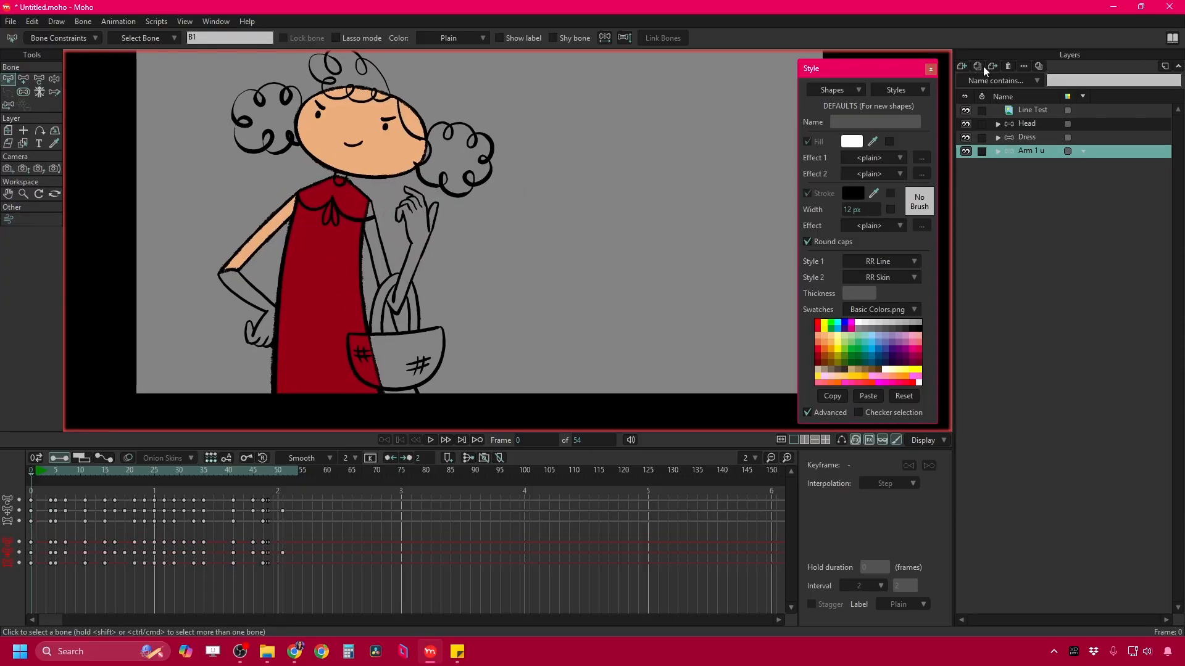
left_click(981, 65)
double_click(1043, 151)
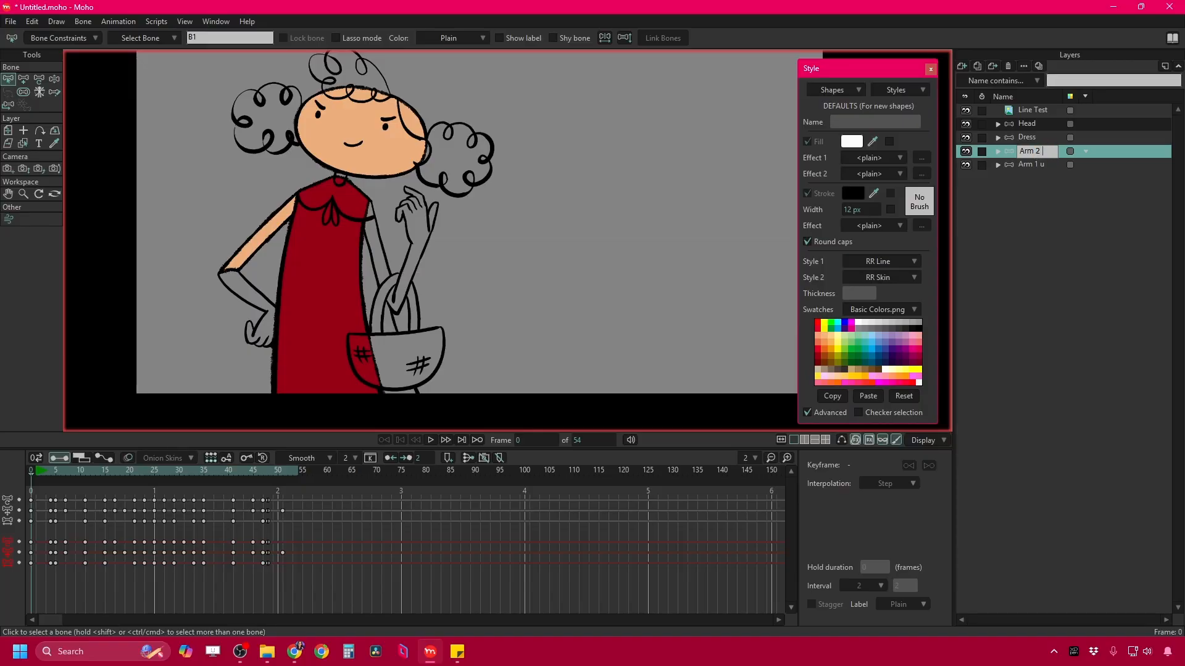
type("Arm 2 u")
key("Return")
Clear the animation from the Arm 2 u layer, including its sub-layers.
left_click(115, 22)
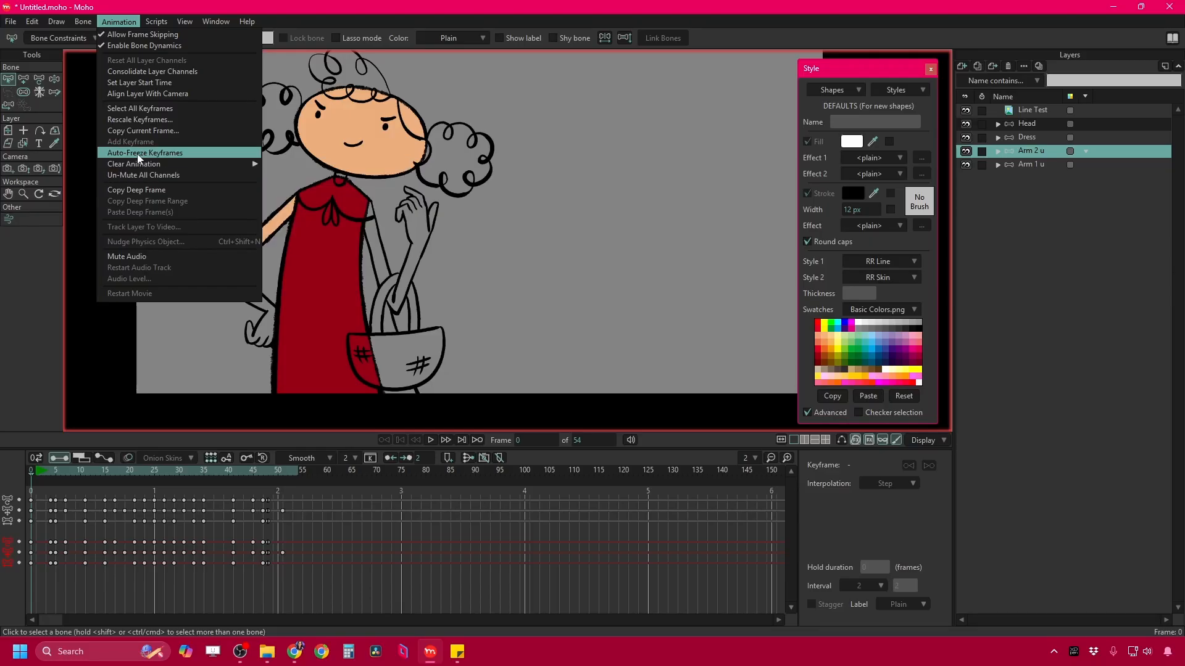
mouse_move(236, 169)
left_click(285, 168)
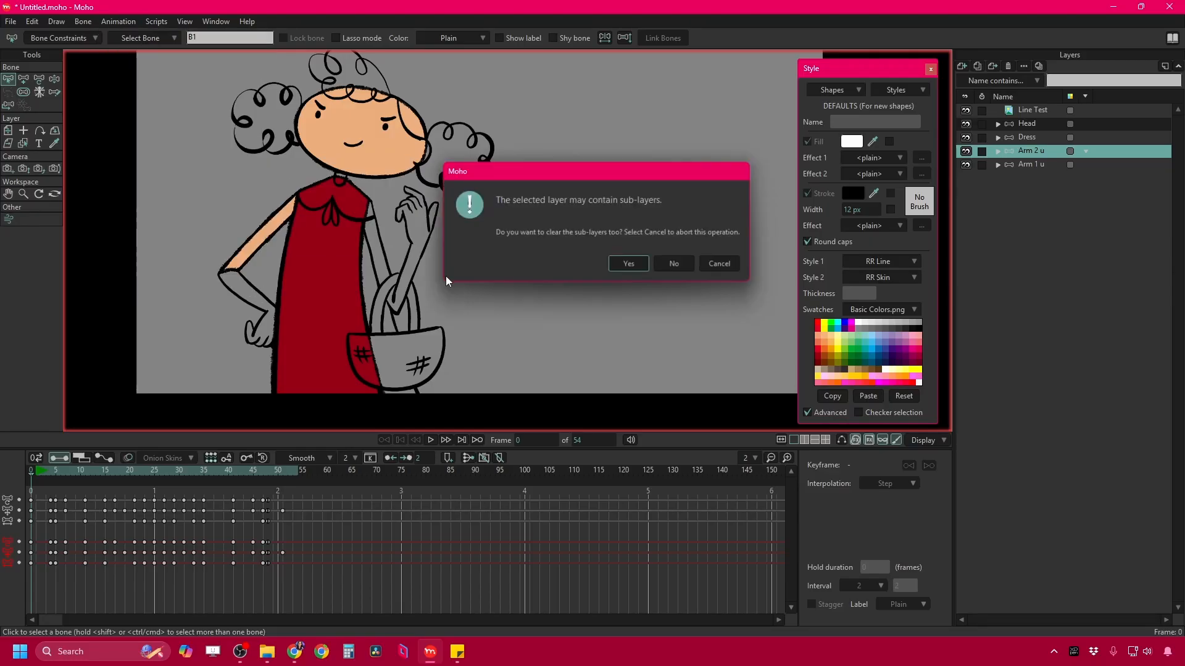
left_click(632, 266)
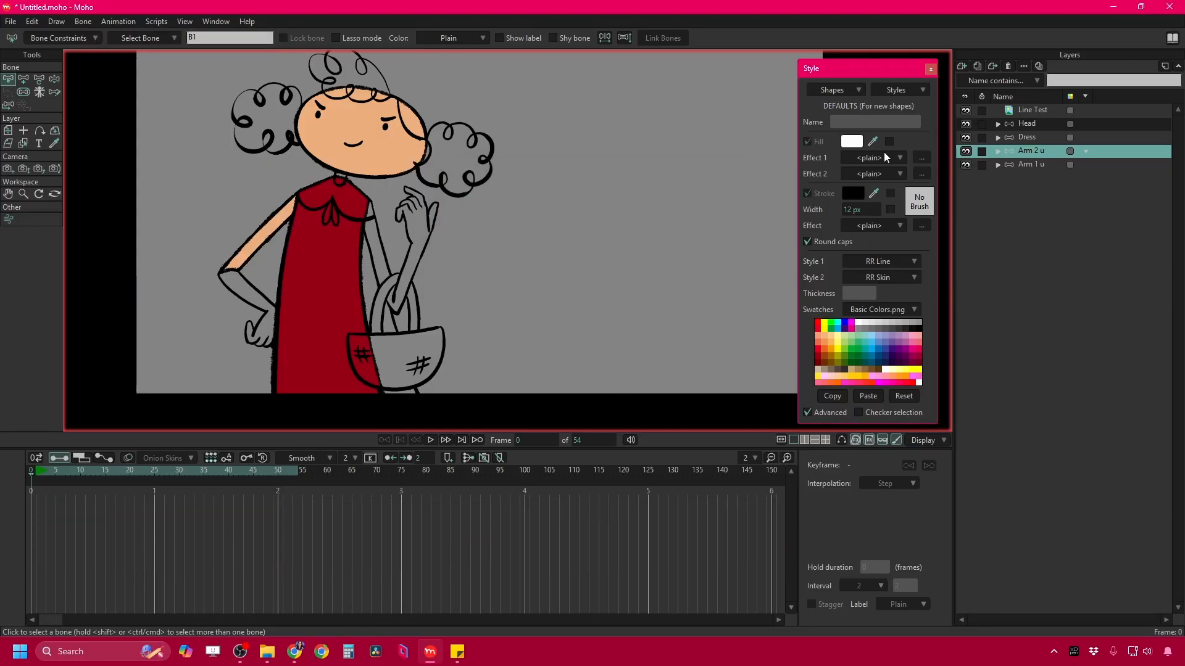
At frame 1, move the Arm 2 u bone to the shoulder on the basket side and angle it along the sketched upper arm.
left_click(39, 79)
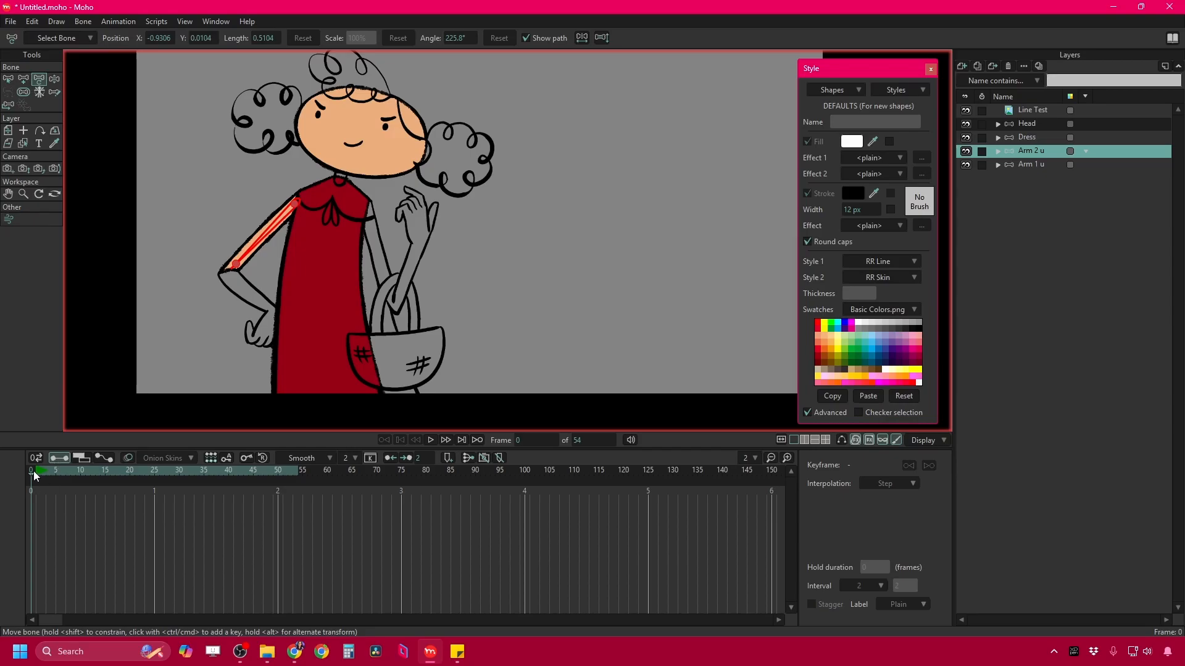
left_click(36, 472)
left_click_drag(276, 227, 361, 212)
scroll(386, 258, "up", 1)
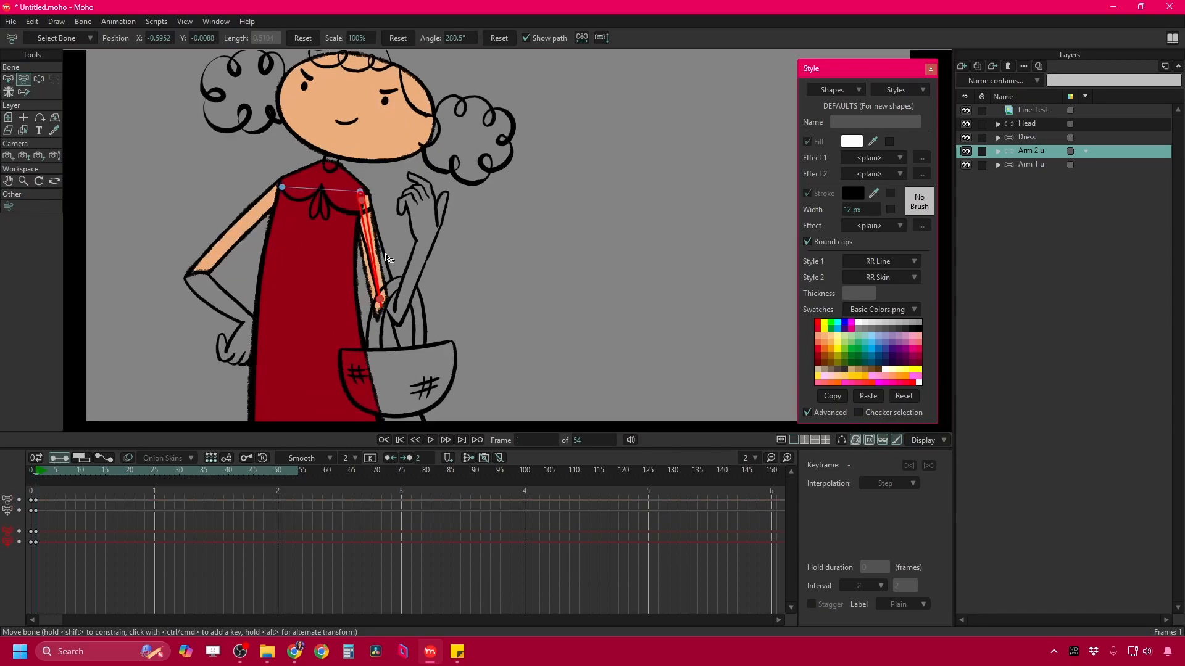
scroll(385, 258, "up", 2)
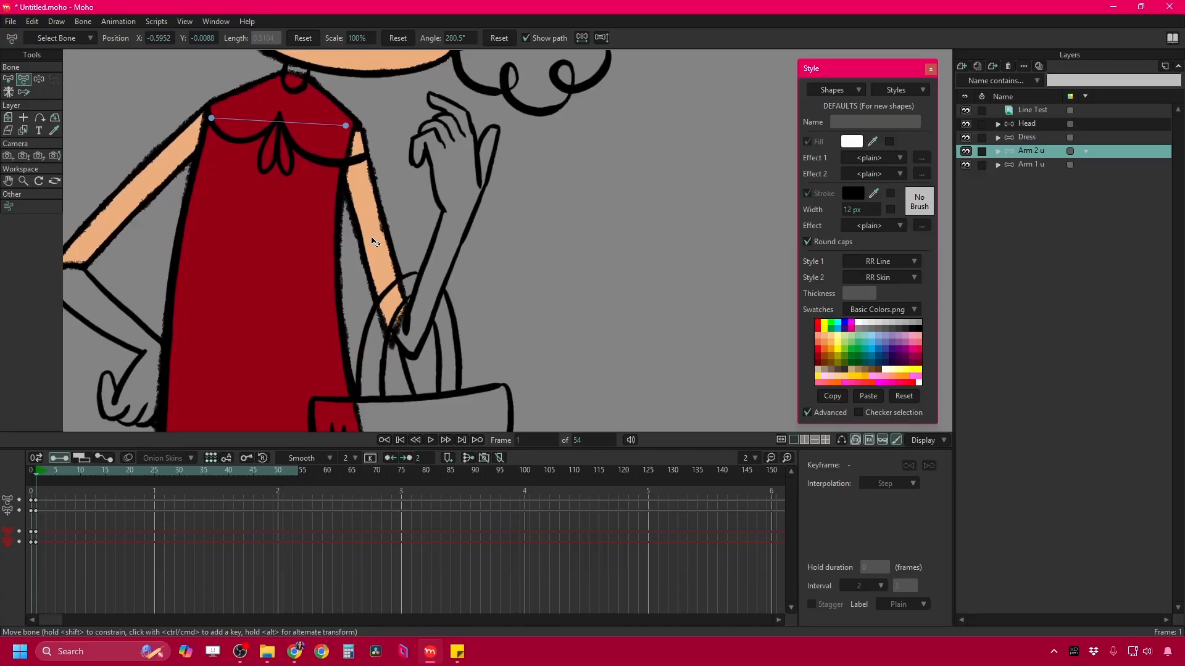
Align the Arm 2 u bone with the sketched basket-side upper arm at frames 5 and 9.
left_click_drag(397, 310, 423, 160)
key("ctrl+Right")
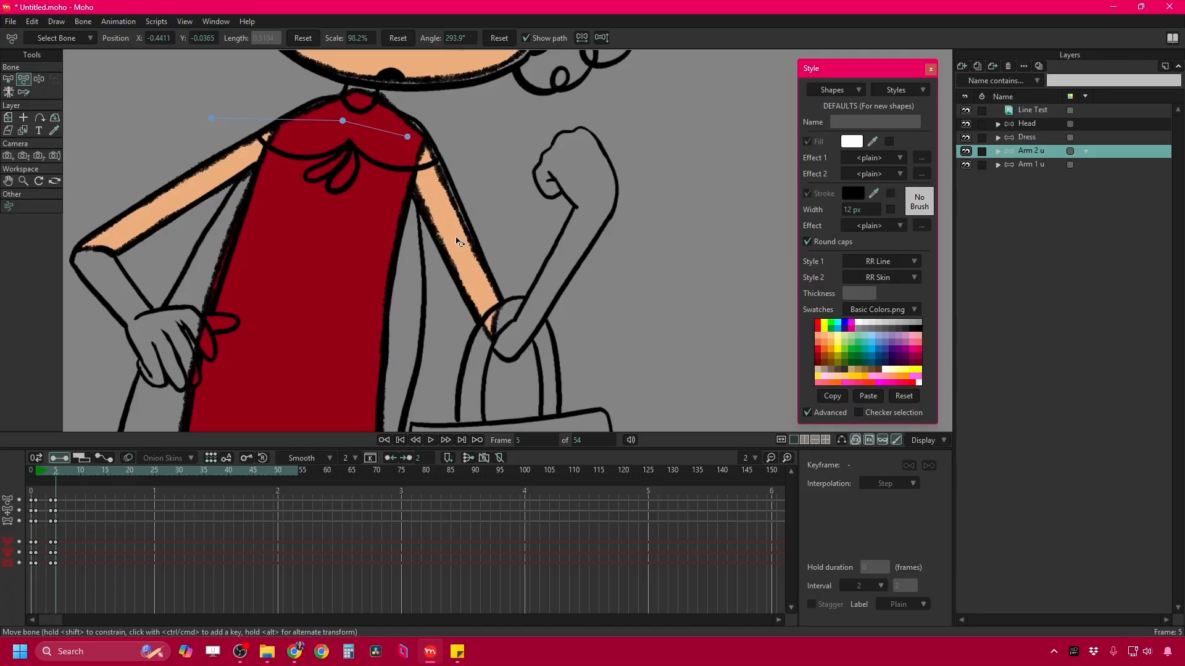
key("ctrl+Right")
key("ctrl+Right")
left_click_drag(491, 296, 534, 298)
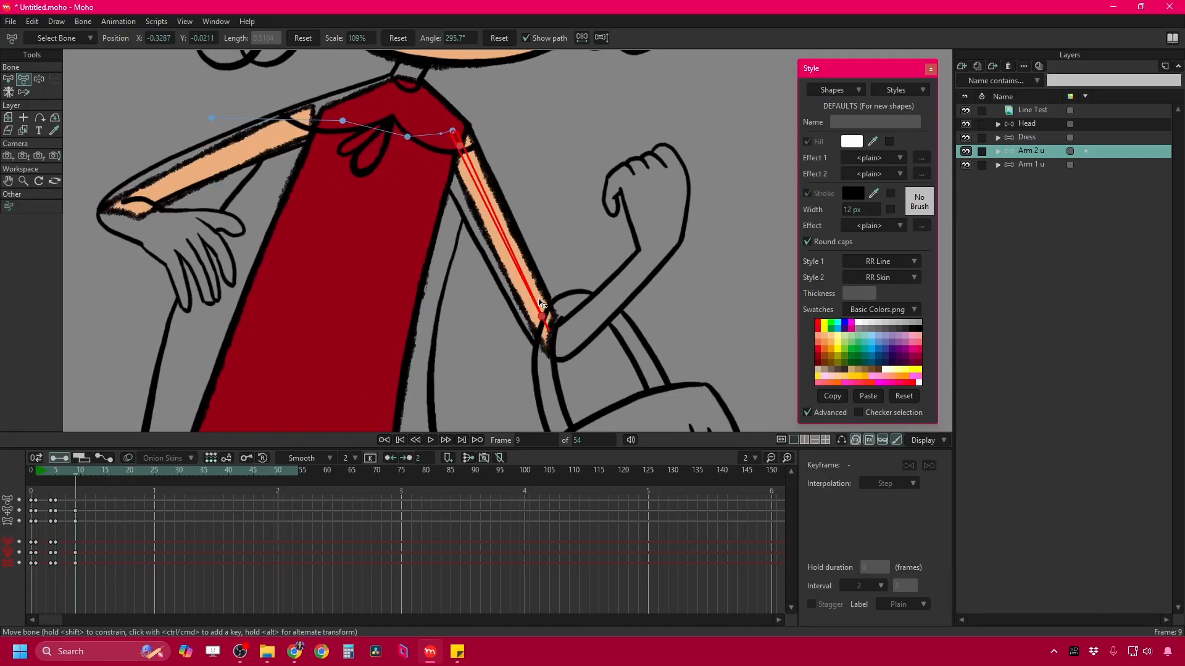
Keyframe the Arm 2 u bone to follow the sketched upper arm at frames 15, 17 and 19.
key("ctrl+Right")
key("ctrl+Right")
key("ctrl+Right")
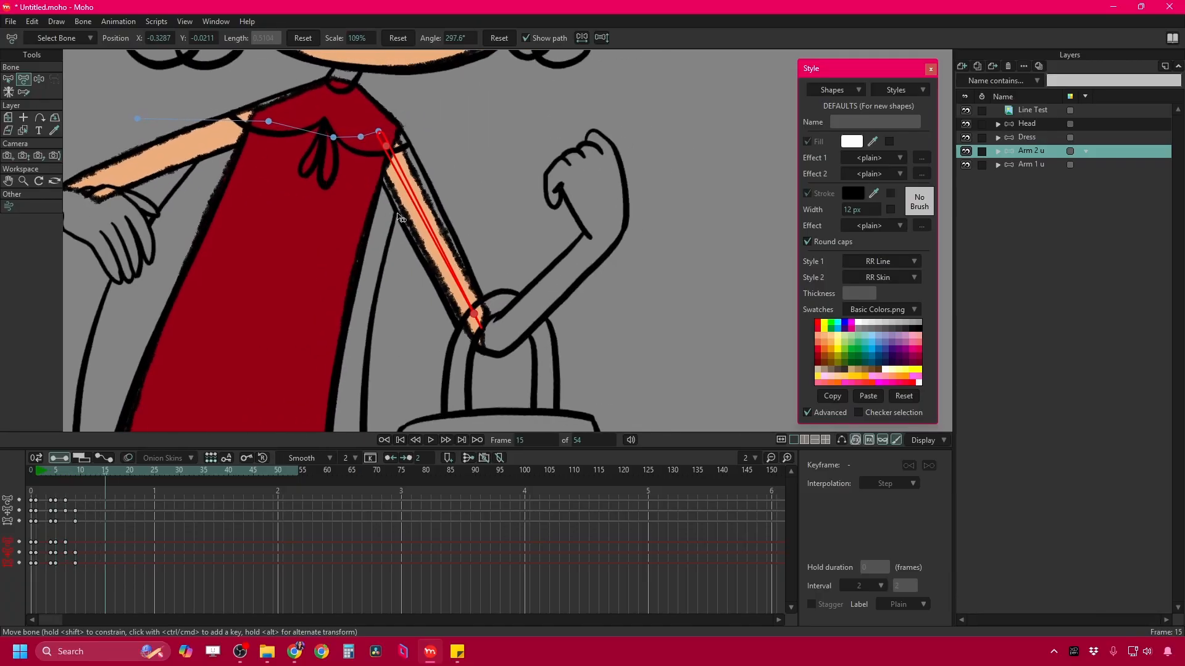
key("ctrl+Right")
left_click_drag(401, 197, 521, 158)
key("ctrl+Right")
key("ctrl+Right")
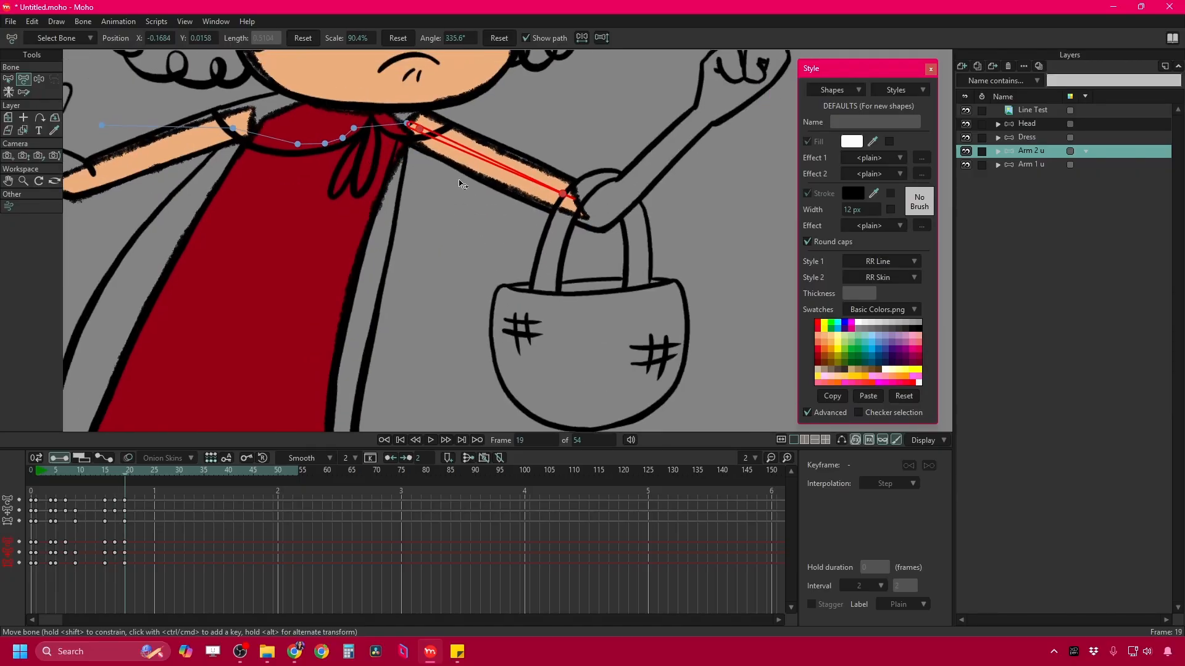
Keyframe the Arm 2 u bone along the sketched upper arm from frame 21 through frame 27.
left_click_drag(290, 158, 425, 218)
key("ctrl+Right")
key("ctrl+Right")
key("ctrl+Right")
left_click_drag(594, 246, 600, 255)
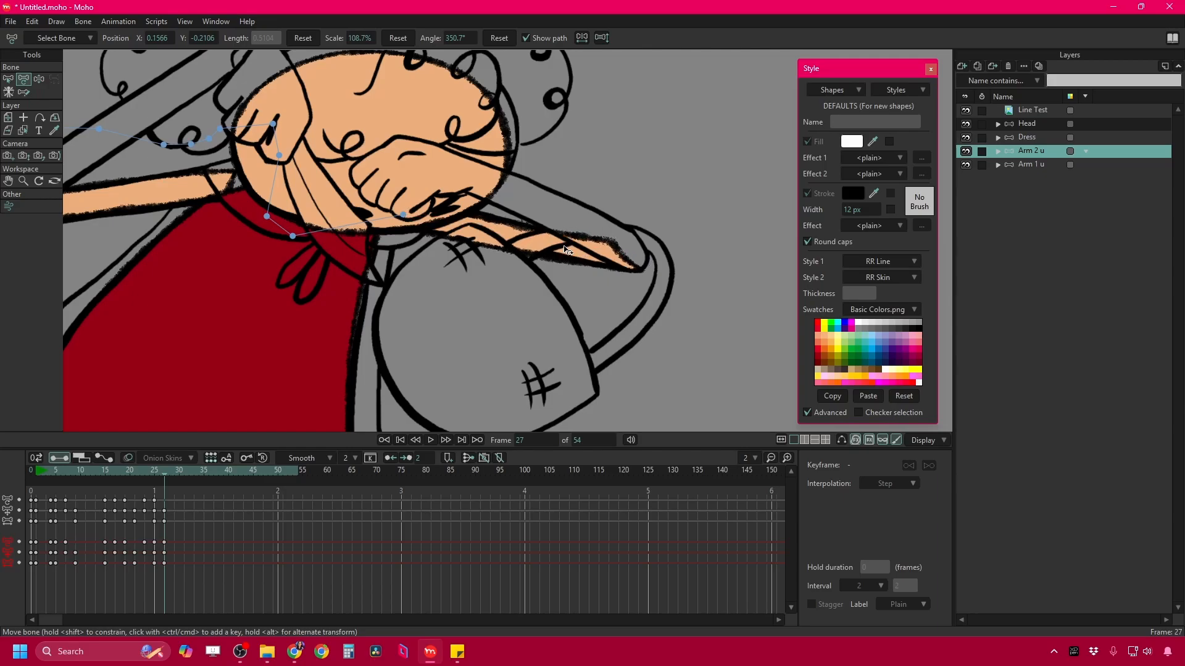
Reposition and rotate the Arm 2 u bone to match the sketched upper arm at frames 29, 31 and 33.
key("ctrl+Right")
left_click_drag(425, 218, 556, 248)
key("ctrl+Right")
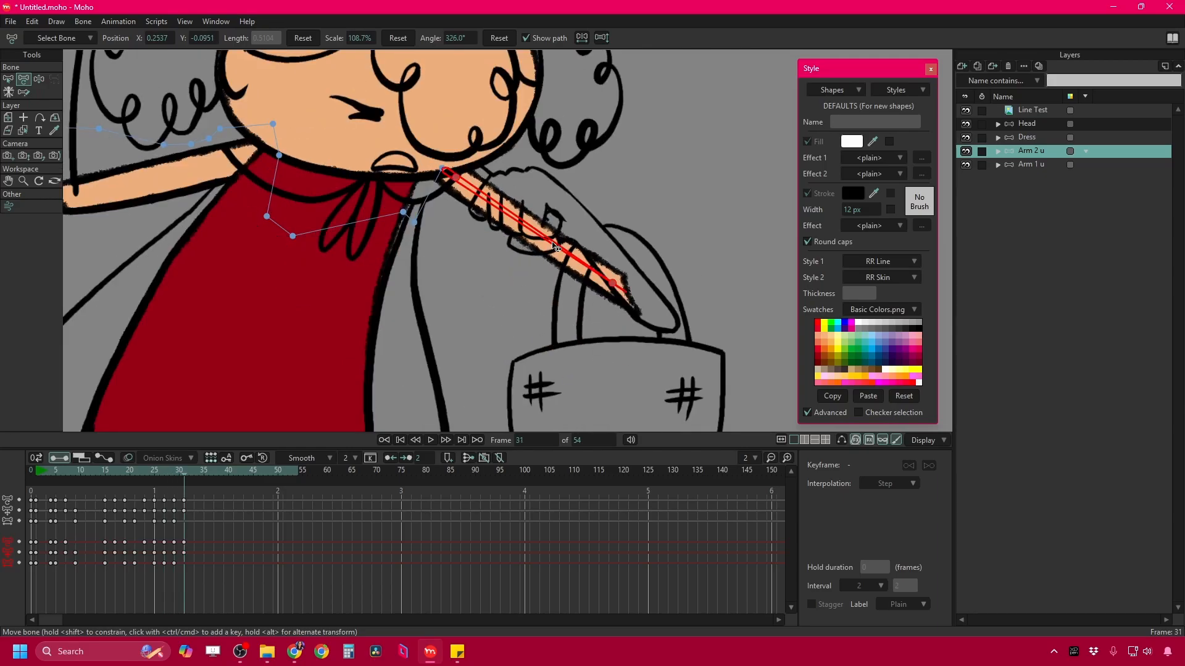
key("ctrl+Right")
left_click_drag(558, 364, 524, 327)
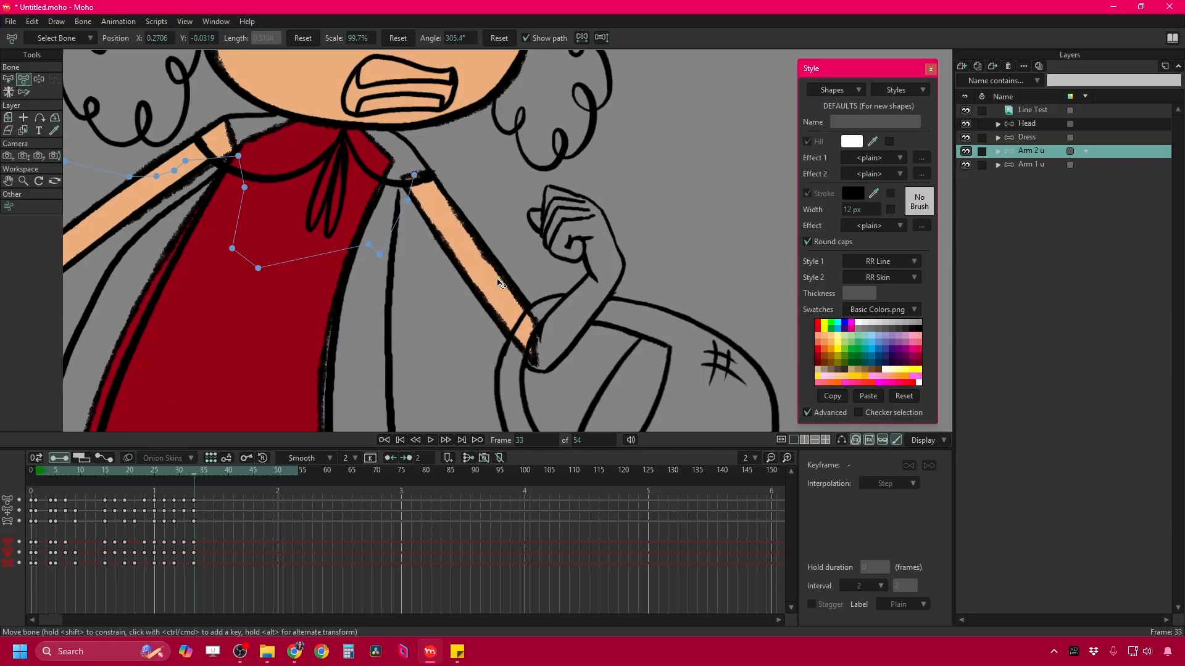
Keyframe the Arm 2 u bone along the sketched upper arm from frame 35 to frame 48, and play back the animation.
key("ctrl+Right")
left_click_drag(500, 283, 435, 287)
key("ctrl+Right")
key("ctrl+Right")
key("ctrl+Right")
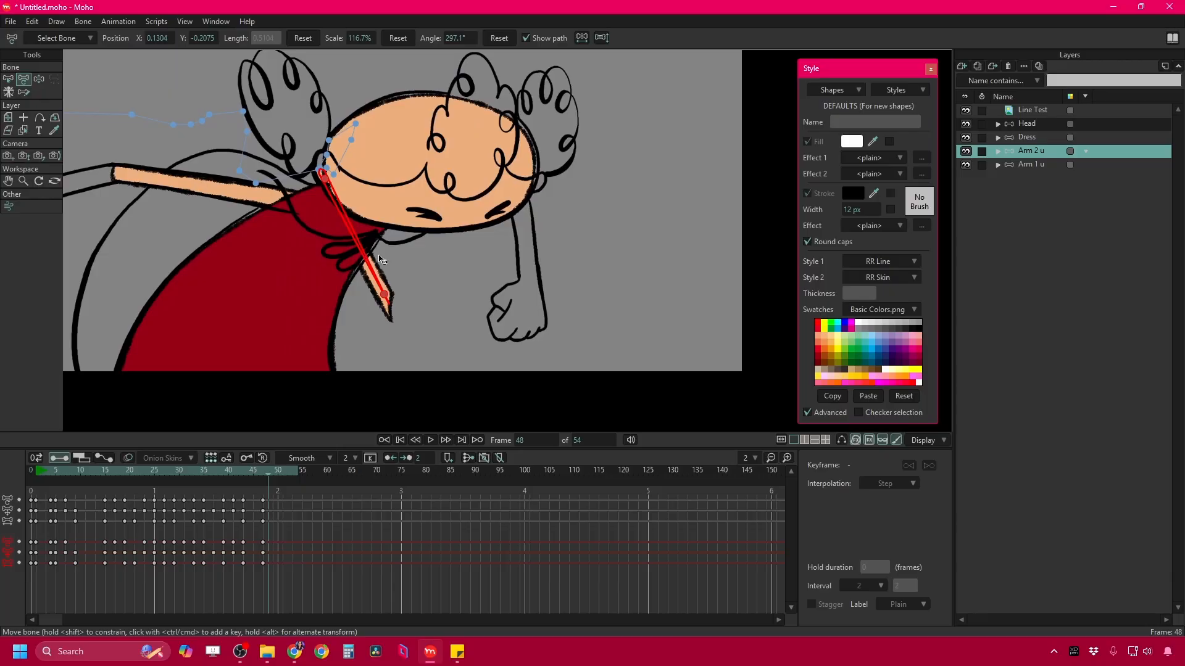
key("space")
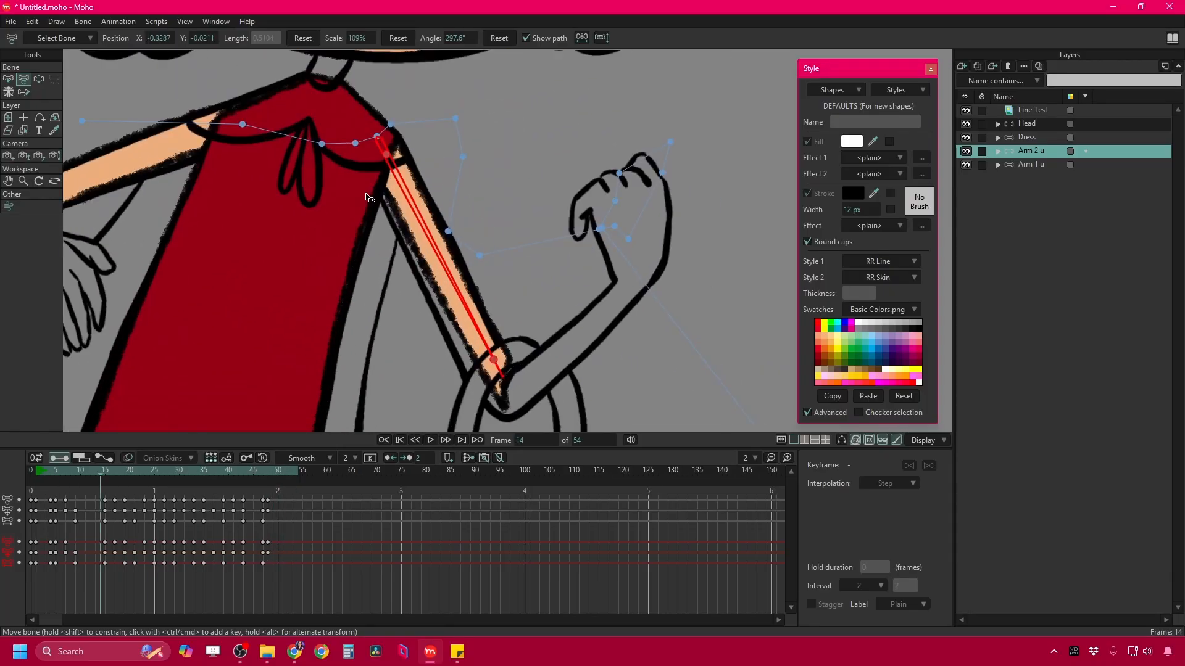
key("space")
At frame 5, move the side and elbow points of the Arm layer inside Arm 2 u to fit the sketched arm.
left_click_drag(100, 474, 56, 483)
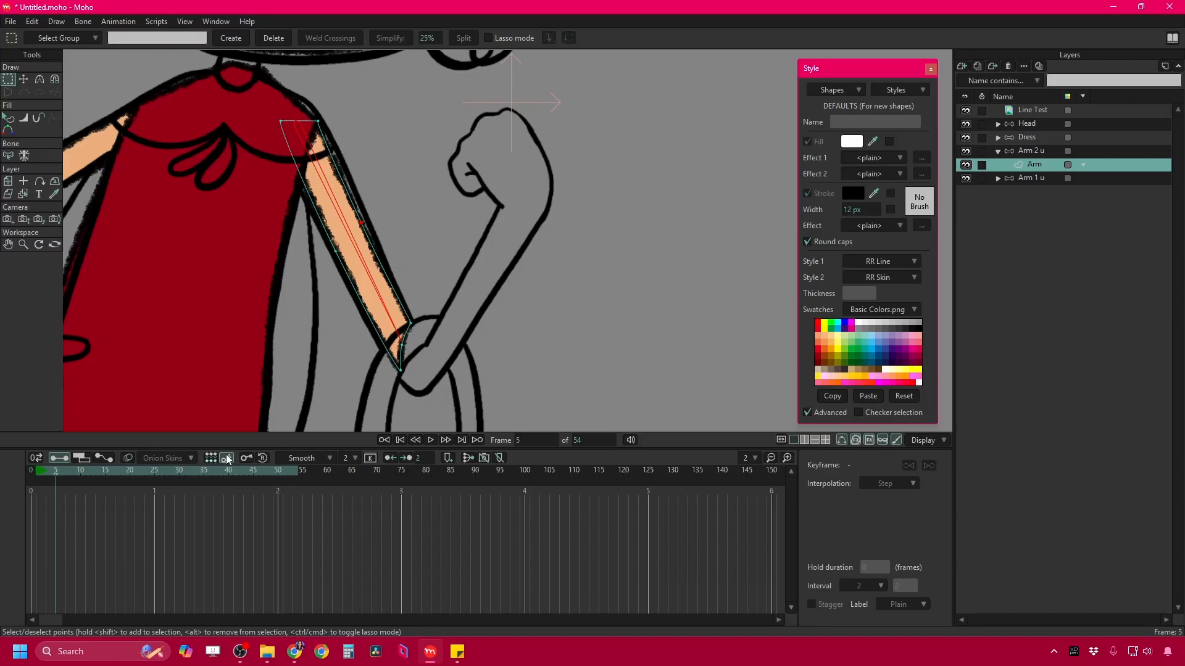
left_click(23, 79)
left_click_drag(356, 182, 364, 181)
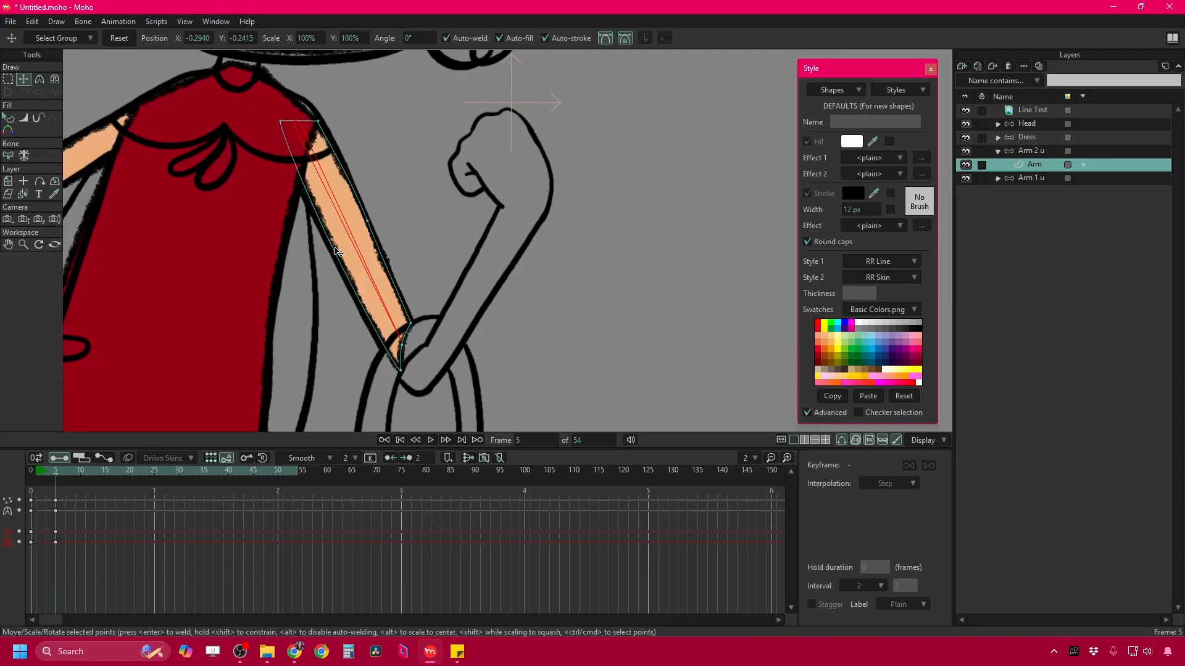
left_click(401, 372)
left_click_drag(401, 372, 405, 384)
left_click_drag(410, 323, 416, 348)
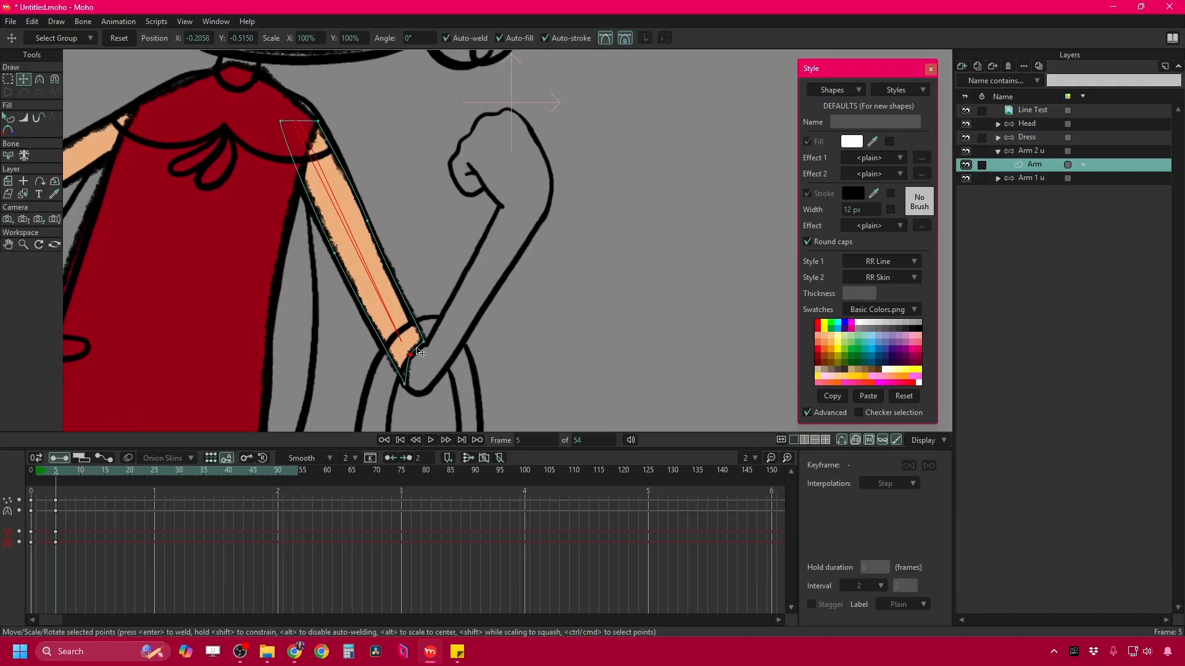
At frame 7, reshape the arm's elbow end with the Magnet tool to match the sketch.
key("ctrl+Right")
key("ctrl+Right")
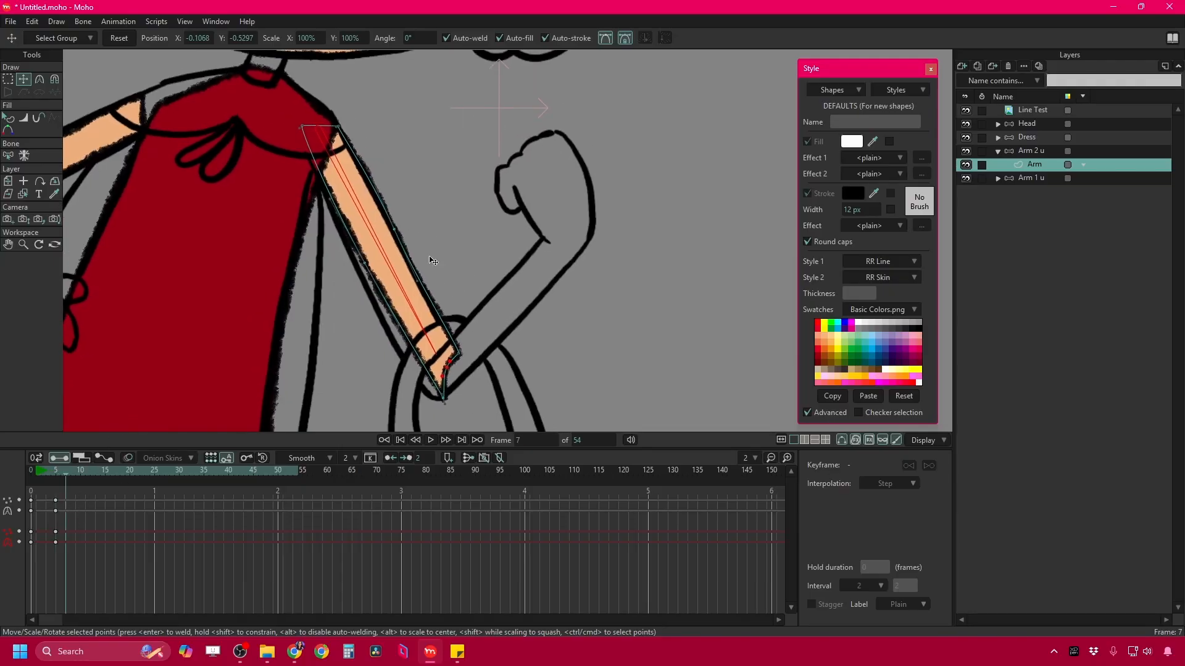
key("x")
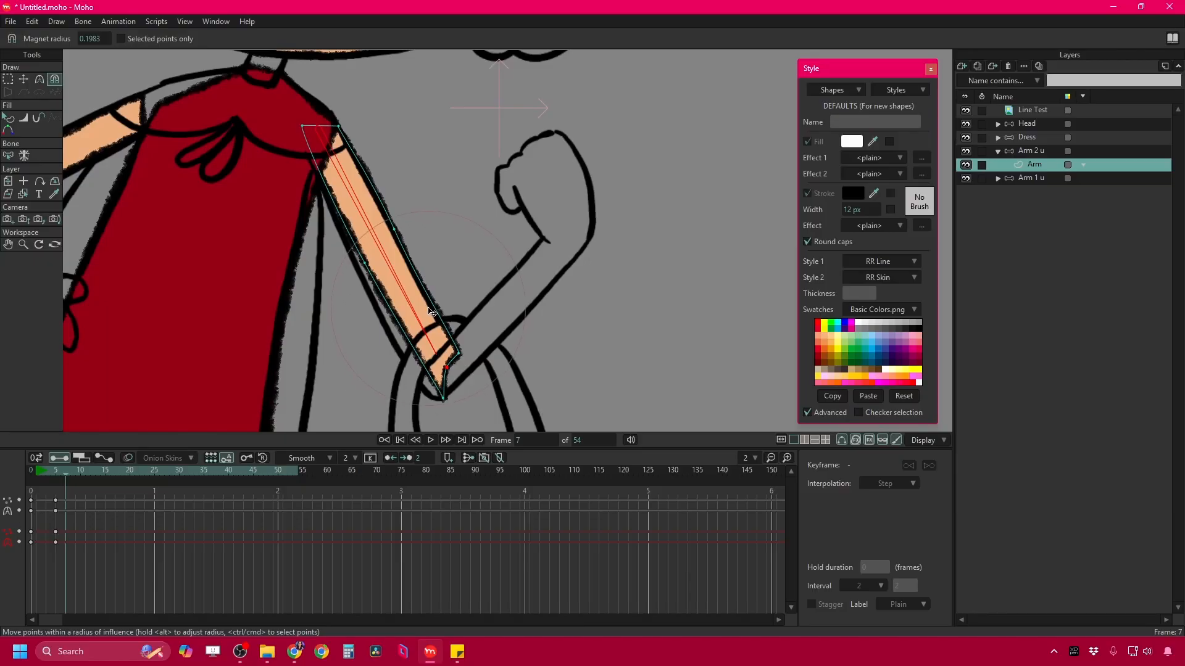
scroll(414, 291, "down", 3)
left_click(406, 259)
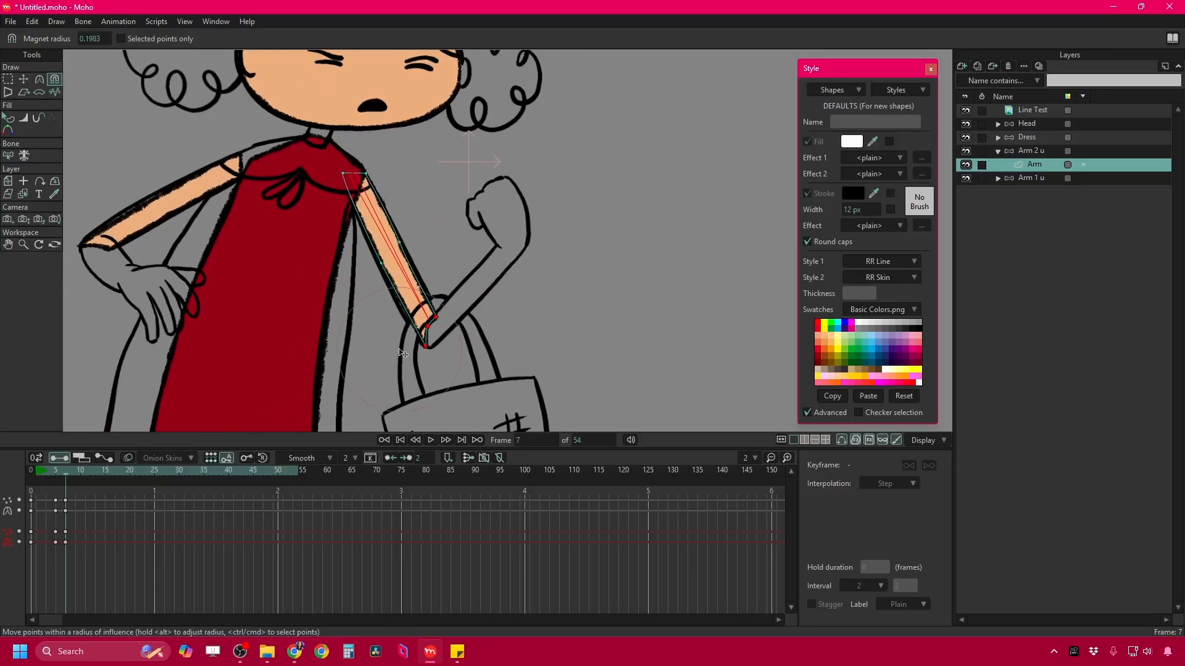
left_click_drag(460, 310, 465, 306)
left_click_drag(431, 361, 425, 350)
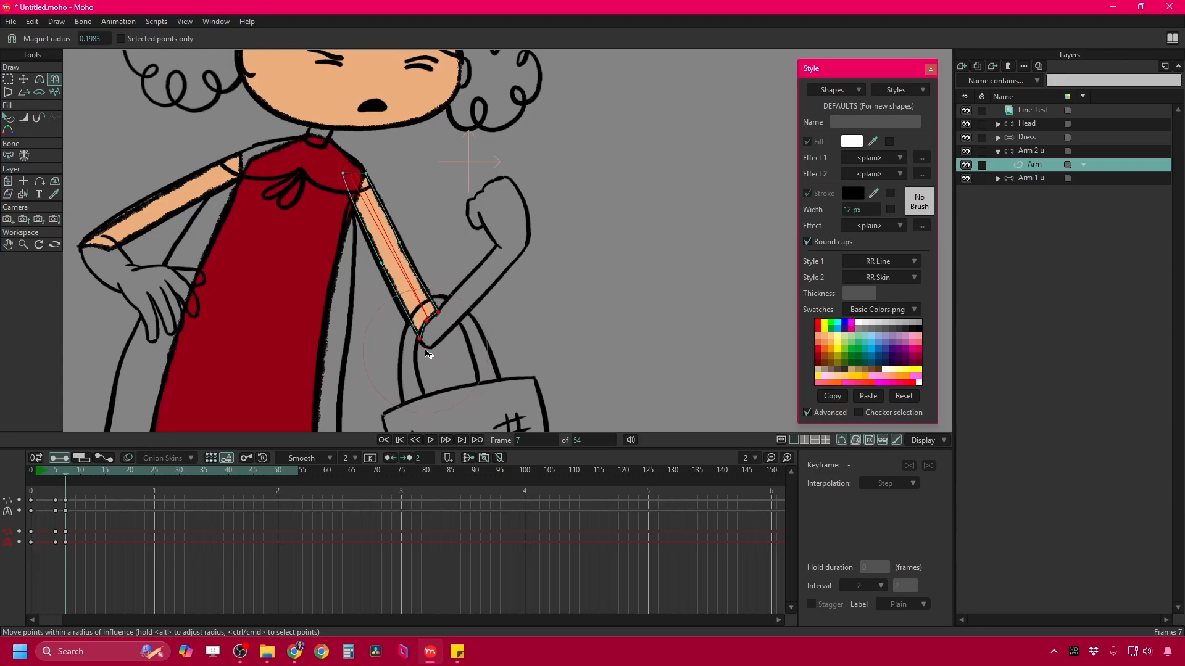
At frame 9, pull the arm's shoulder and elbow points onto the sketched lines with the Magnet tool.
key("Right")
key("Right")
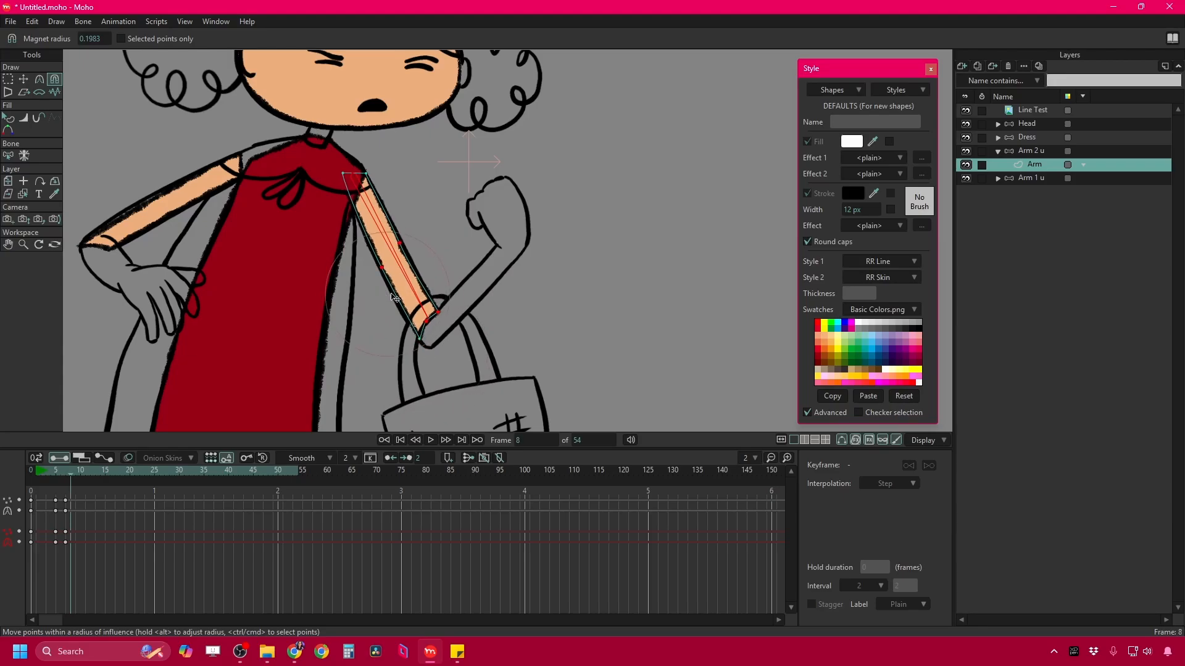
left_click_drag(335, 188, 380, 166)
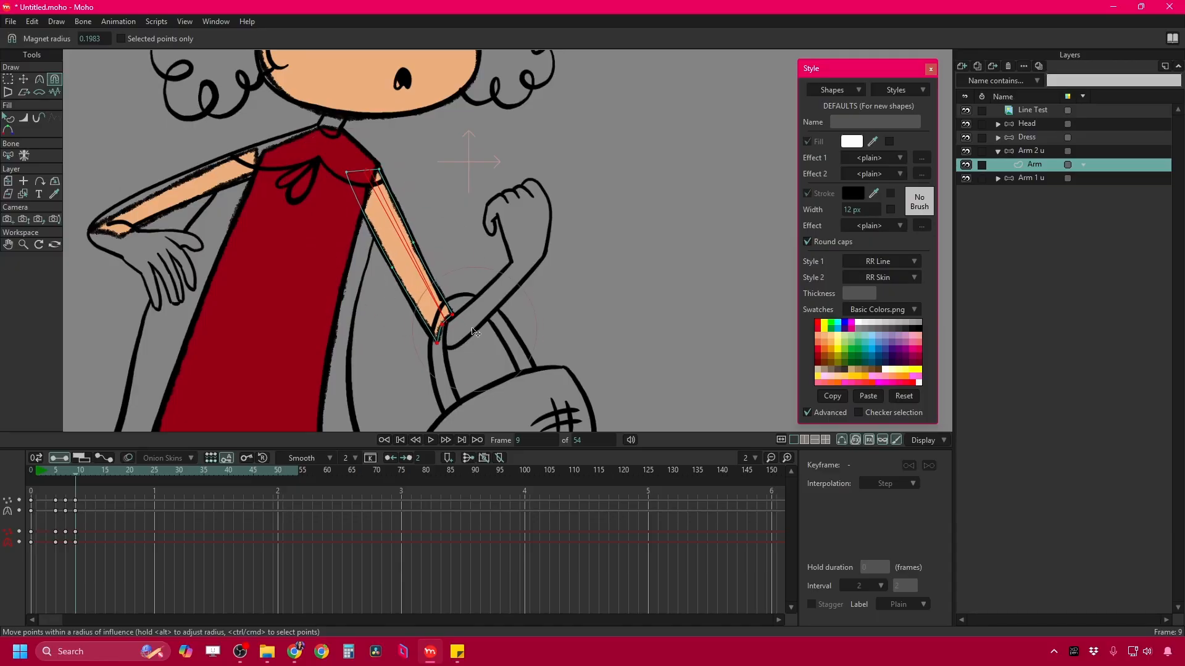
left_click_drag(473, 330, 467, 329)
Adjust the arm shape to the sketch with the Magnet tool at frames 11 and 13.
key("Right")
key("Right")
left_click_drag(389, 247, 393, 246)
key("Right")
key("Right")
left_click_drag(316, 184, 369, 184)
Adjust the arm shape to the sketch with the Magnet tool at frames 15 and 17.
key("Right")
key("Right")
key("Right")
key("Right")
left_click_drag(503, 259, 506, 241)
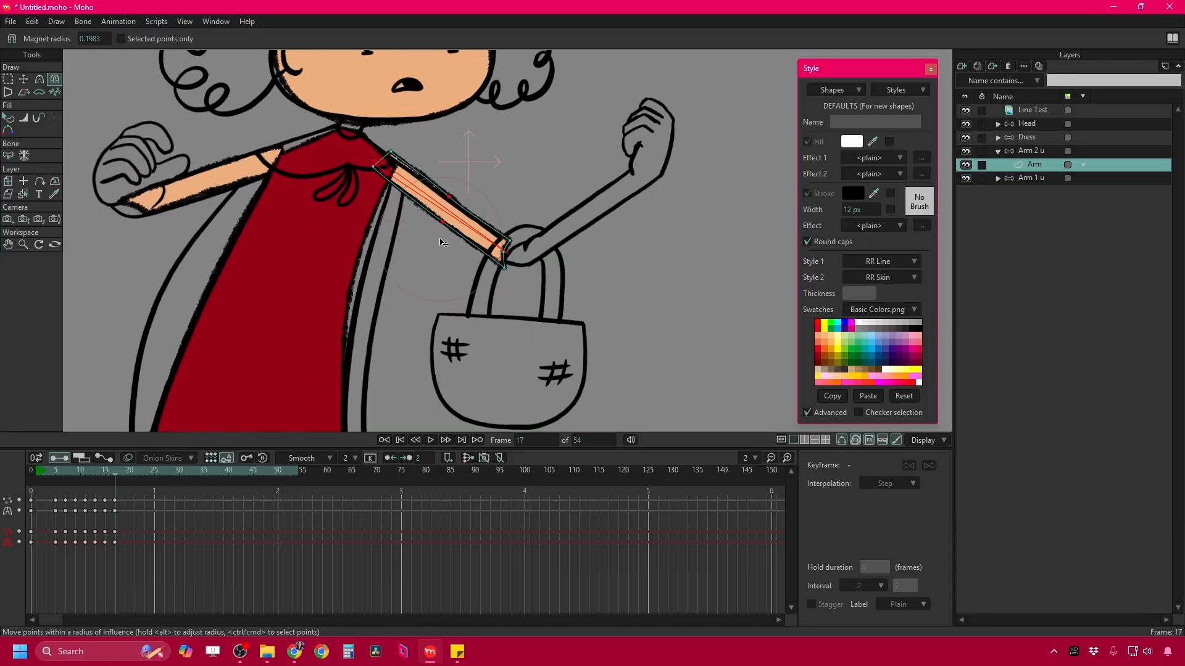
Compare frames 17 and 19, and fit the arm shape to the sketch at frames 19 and 21 with the Magnet tool.
key("Right")
key("Right")
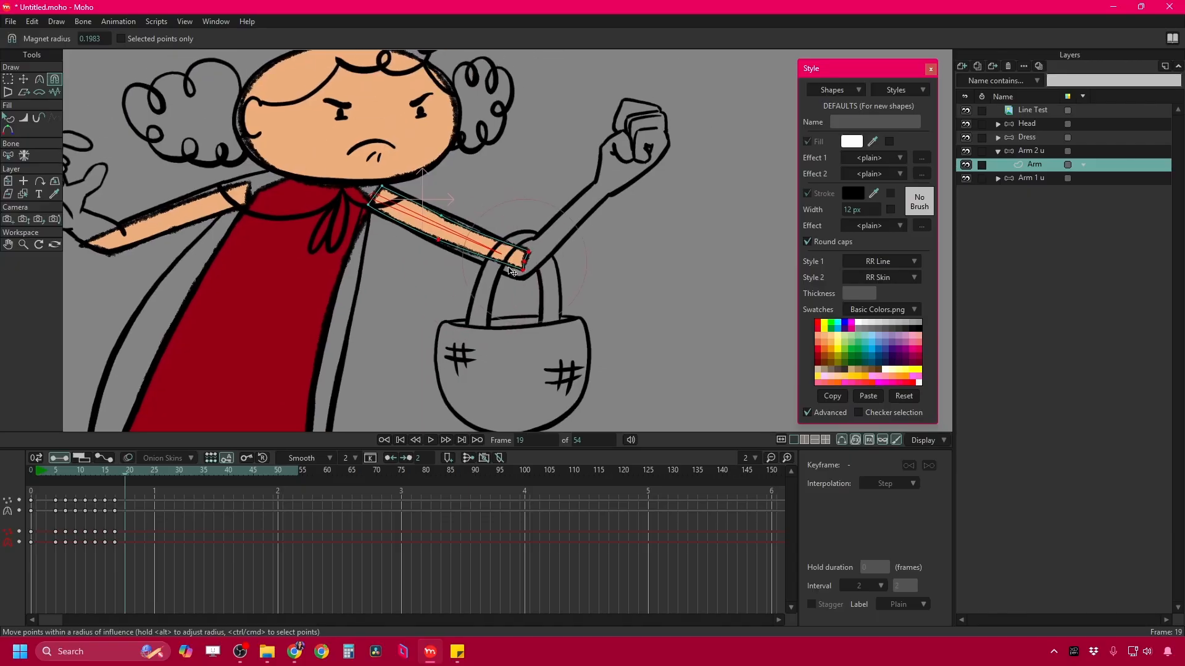
key("Left")
key("Left")
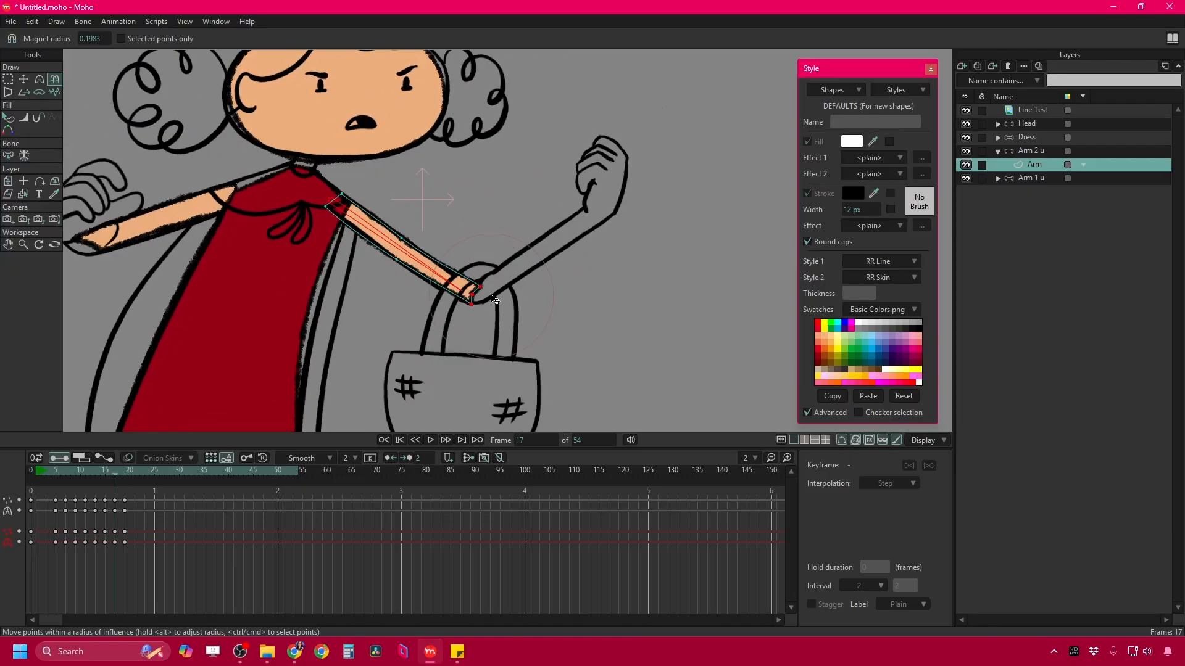
key("Right")
key("Right")
left_click_drag(503, 318, 509, 316)
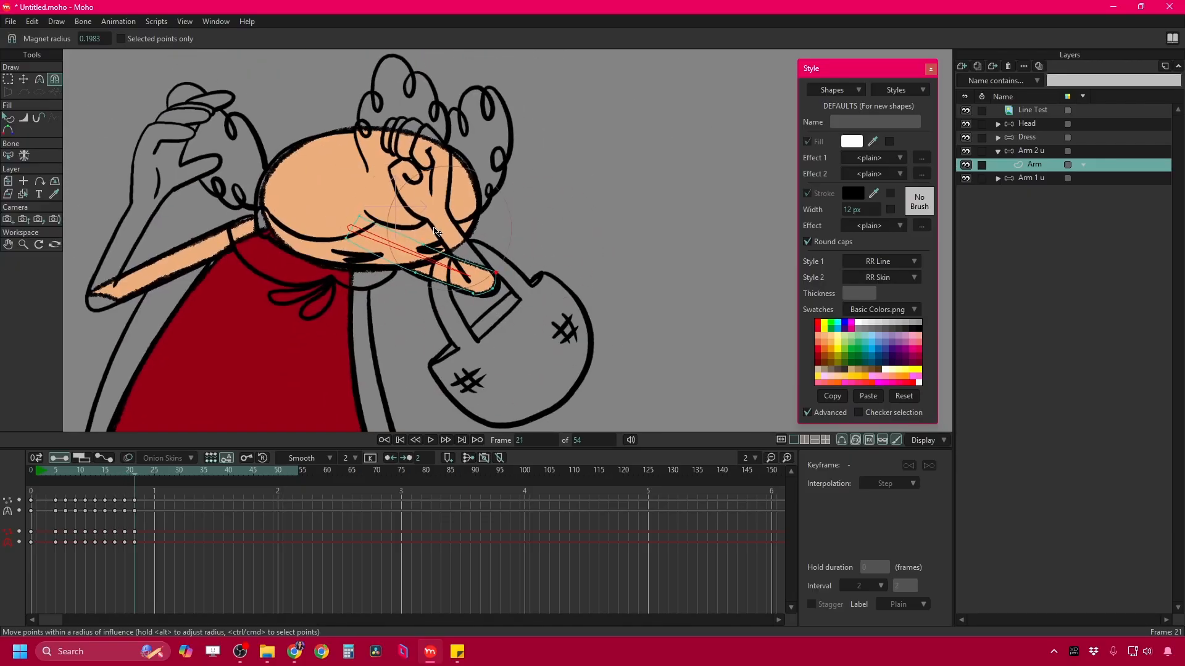
Fit the arm shape to the sketched upper arm with the Magnet tool at frames 23, 25 and 29.
key("Right")
key("Right")
key("Right")
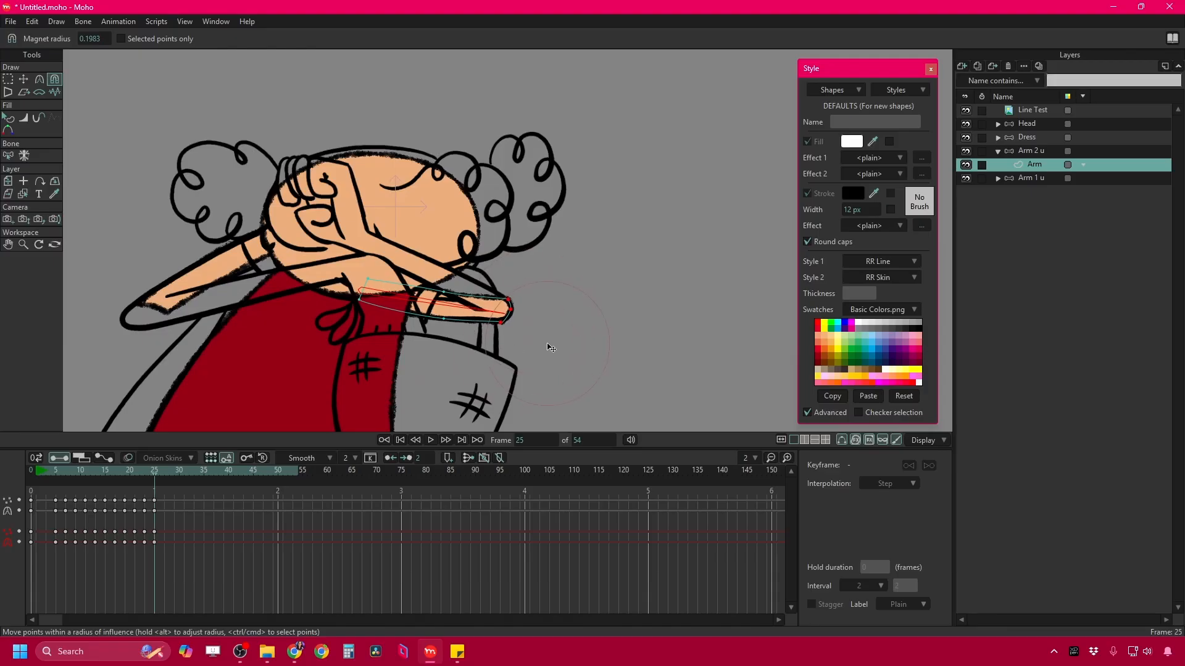
key("Right")
key("Right")
key("Right")
key("Right")
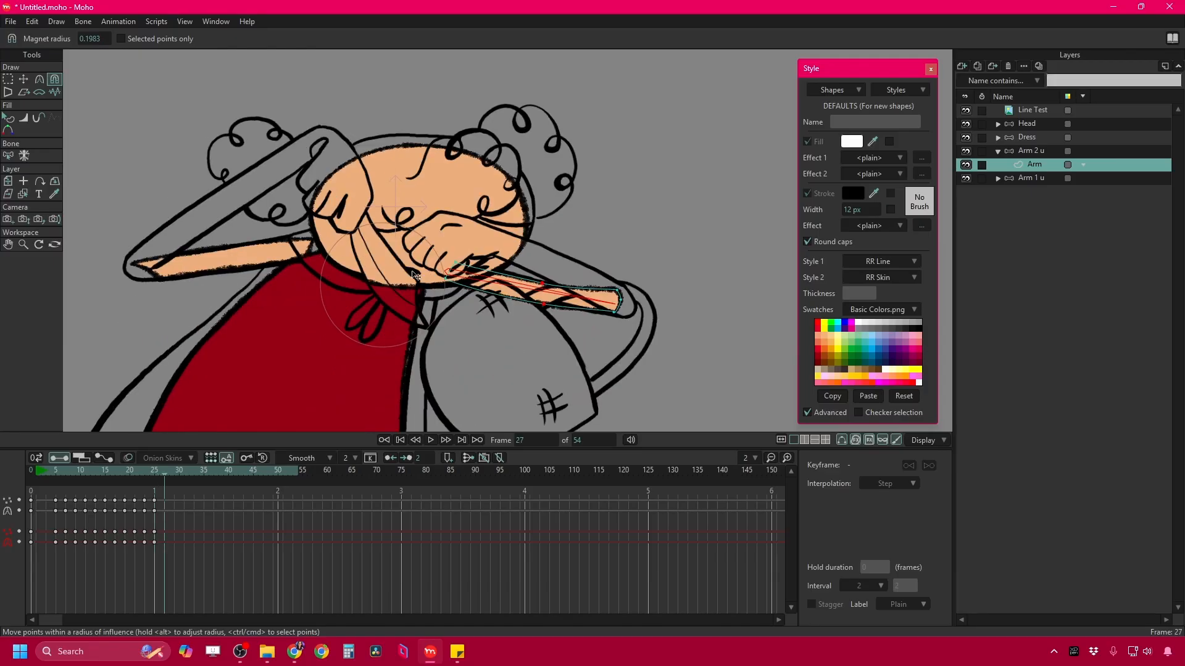
left_click_drag(355, 302, 350, 300)
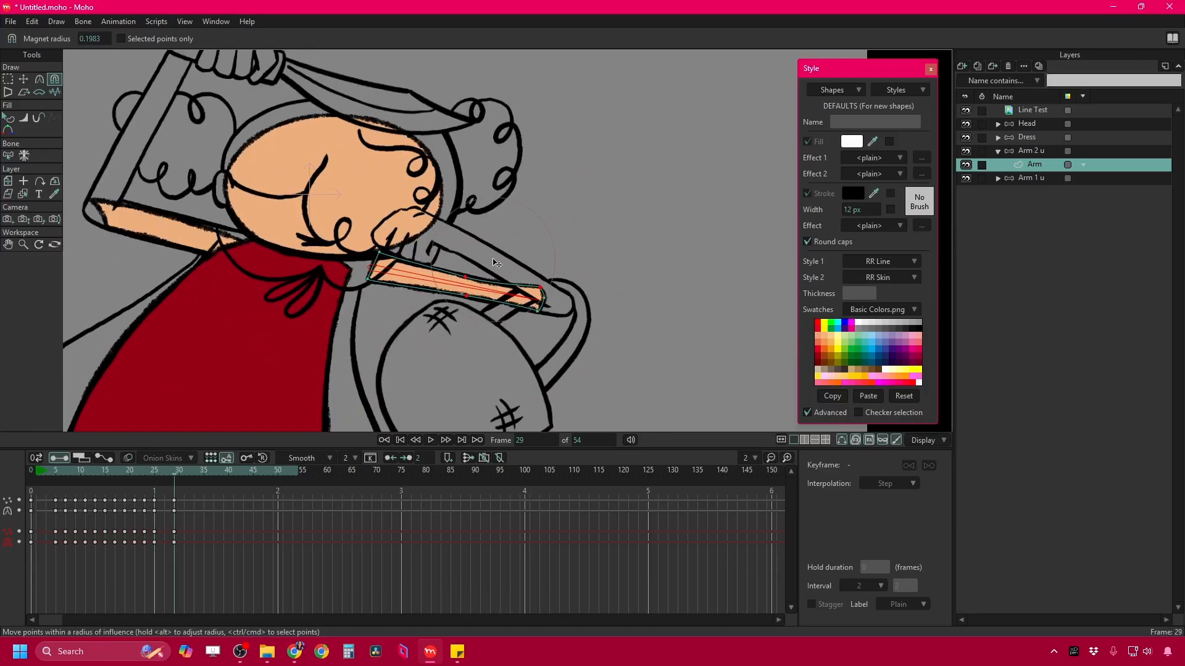
Fit the arm shape to the sketched upper arm with the Magnet tool at frames 31, 33 and 35.
key("Right")
key("Right")
key("Right")
key("Right")
left_click_drag(468, 287, 470, 290)
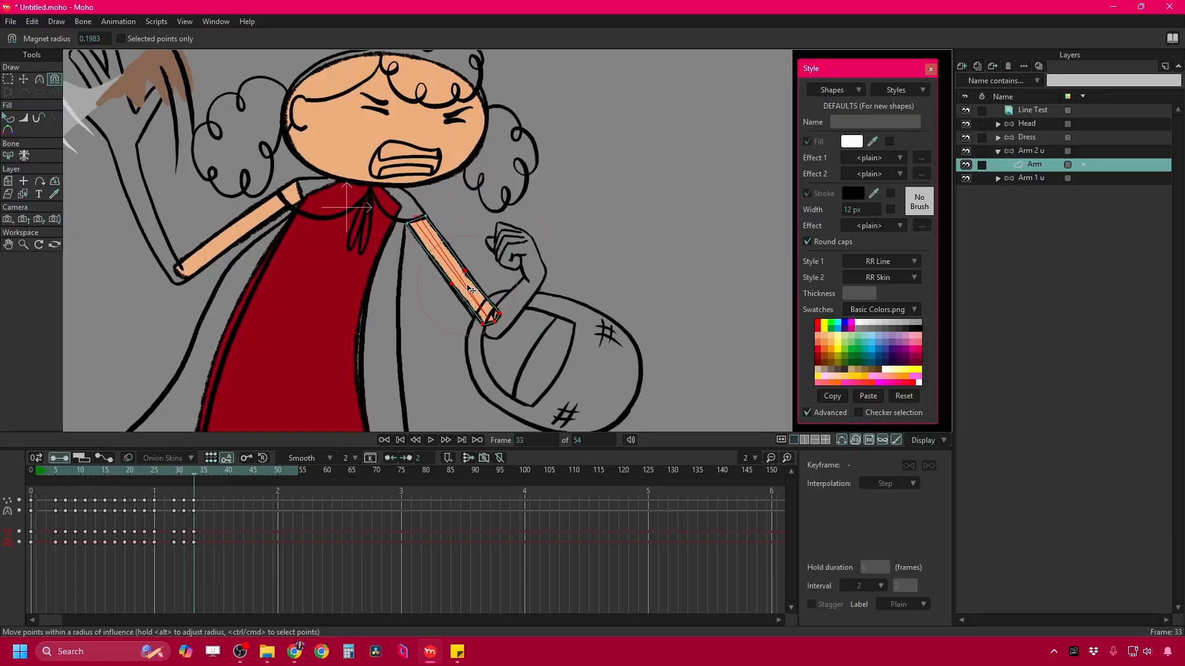
key("Right")
key("Right")
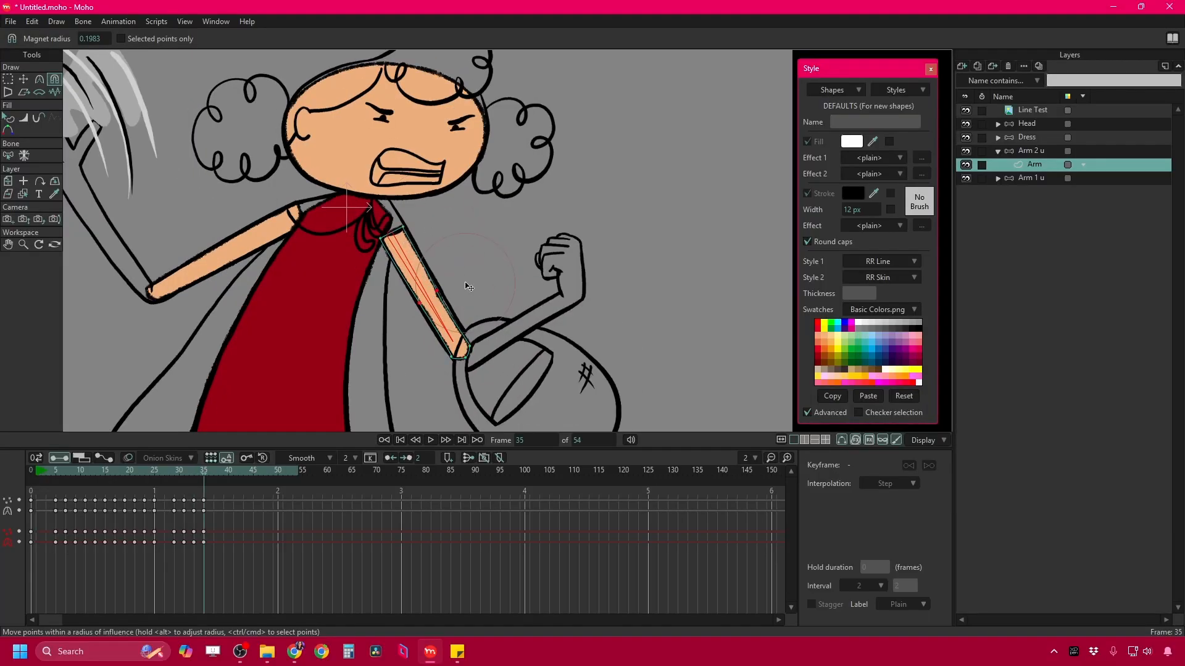
Fit the arm shape to the sketch with the Magnet tool at frames 37, 41 and 44.
key("Right")
key("Right")
key("Right")
key("Right")
key("Right")
key("Right")
left_click_drag(470, 277, 410, 290)
key("Right")
key("Right")
key("Right")
key("Right")
key("Right")
key("Right")
key("Right")
key("Right")
key("Right")
key("Right")
key("Right")
key("Right")
key("Right")
Play back the finished arm animation over the line test and return to frame 0.
scroll(432, 271, "down", 5)
key("space")
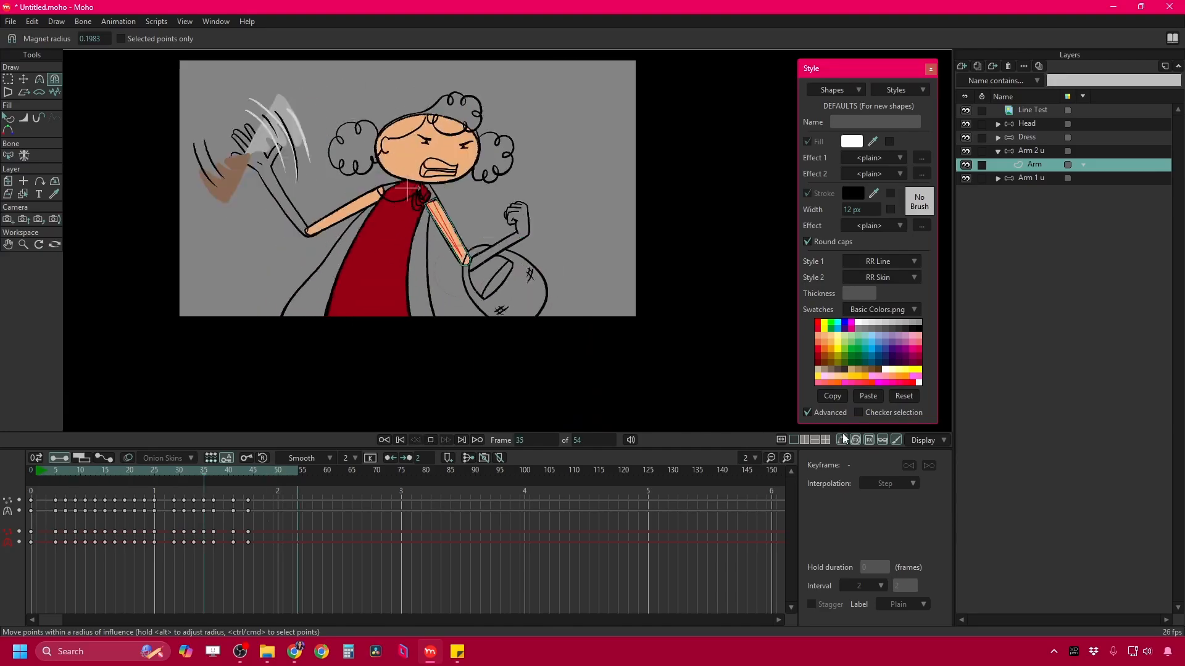
left_click(40, 480)
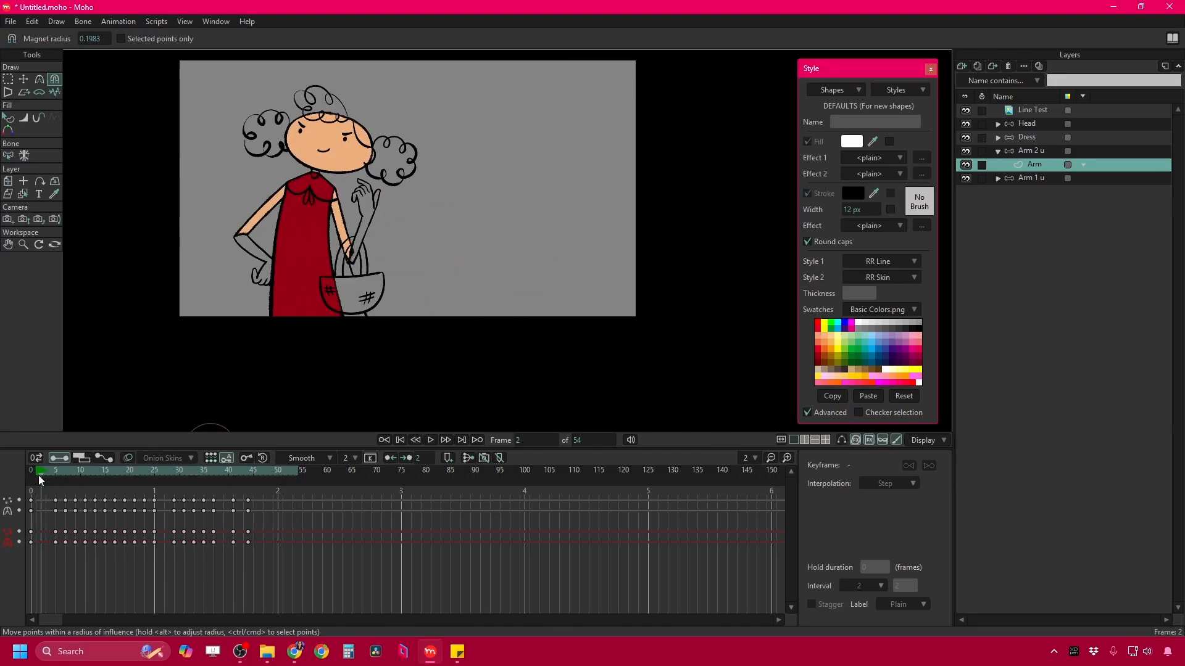
left_click_drag(39, 475, 31, 475)
Collapse the Arm 2 u group and add a new vector layer named Hair above the Head group.
left_click(997, 152)
scroll(518, 135, "up", 3)
left_click_drag(554, 172, 541, 213)
left_click(1026, 123)
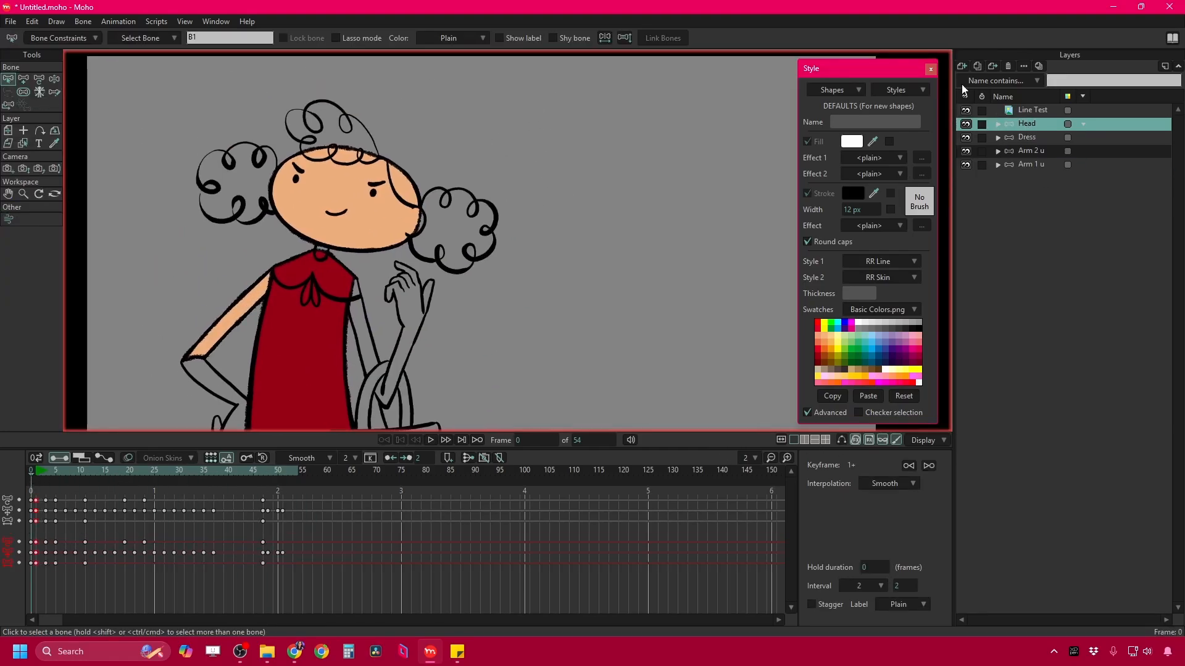
left_click(961, 65)
left_click(1001, 80)
key("Return")
Create a new style with a brown fill color for the hair.
scroll(390, 193, "up", 2)
left_click_drag(390, 193, 434, 207)
left_click(904, 90)
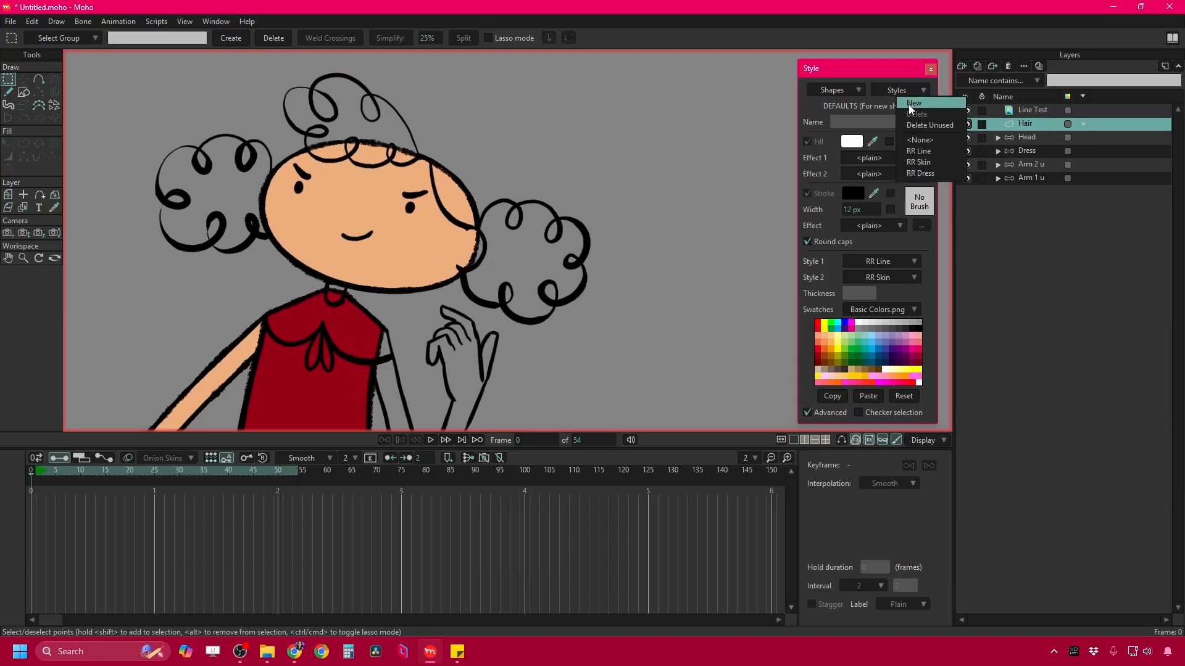
left_click(908, 105)
left_click(852, 141)
left_click(791, 245)
left_click(847, 291)
left_click(870, 321)
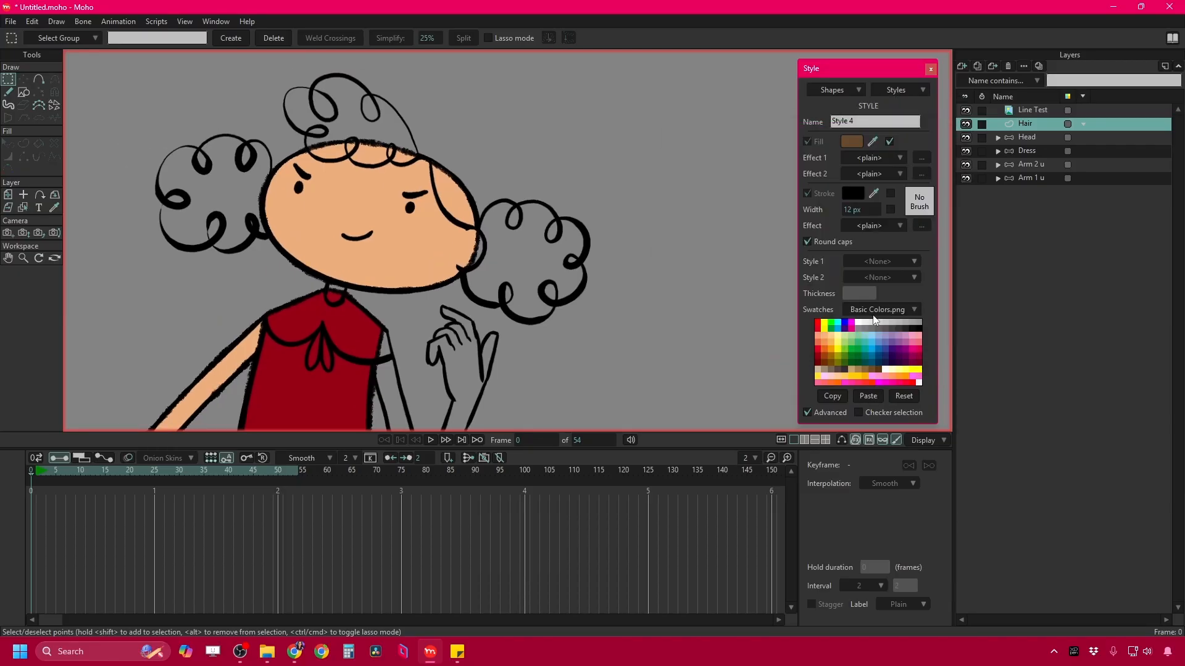
Trace the closed outline of the top hair tuft over the rough sketch with the Add Point tool.
key("a")
scroll(480, 238, "up", 3)
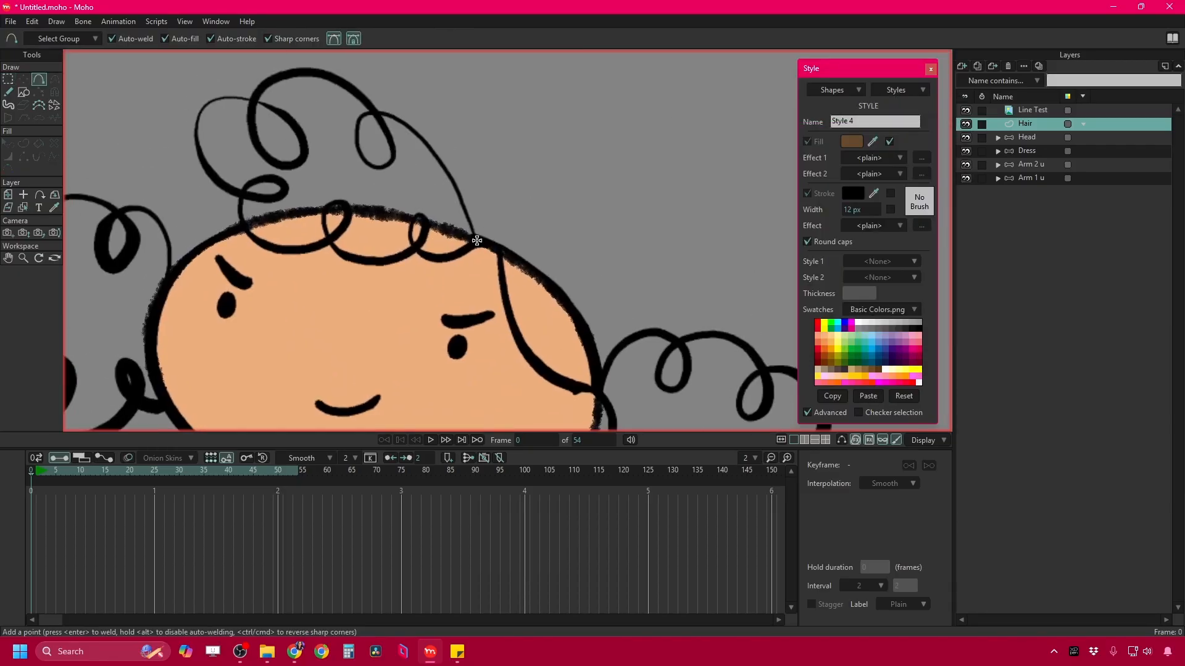
left_click(476, 241)
left_click(441, 162)
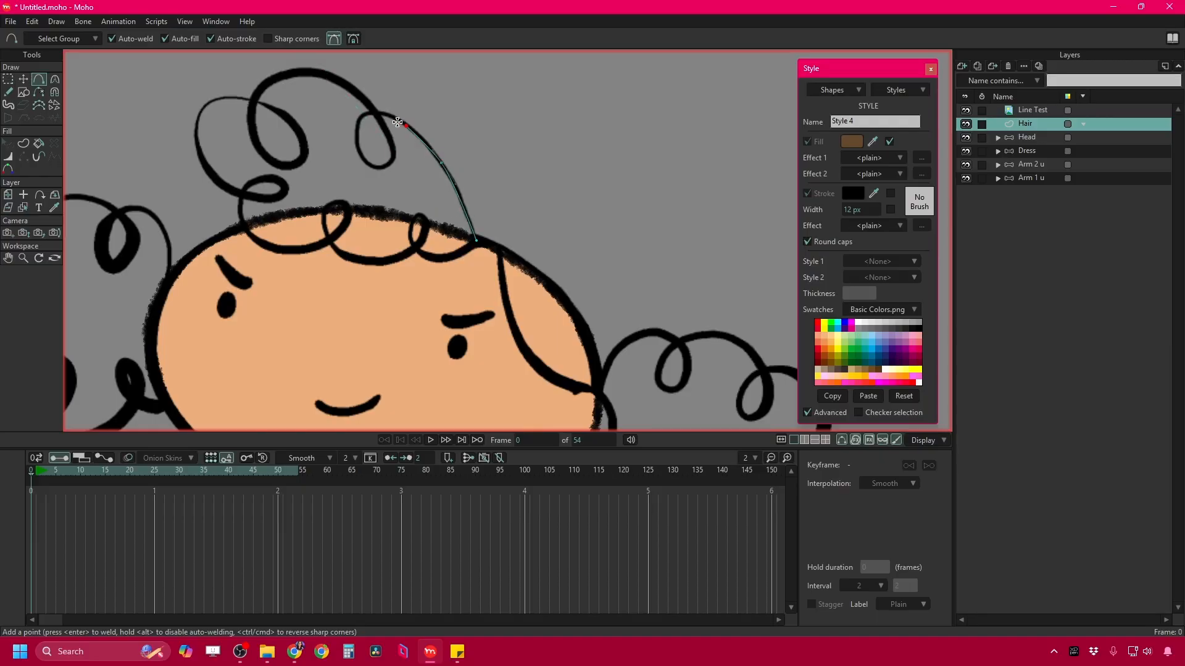
left_click(378, 110)
mouse_move(362, 118)
left_mouse_down()
mouse_move(373, 114)
mouse_move(327, 74)
left_mouse_up()
mouse_move(326, 74)
left_mouse_down()
mouse_move(276, 75)
mouse_move(254, 101)
left_mouse_up()
mouse_move(254, 101)
left_mouse_down()
mouse_move(202, 104)
mouse_move(197, 127)
left_mouse_up()
left_click_drag(197, 127, 206, 172)
left_click_drag(206, 171, 242, 194)
left_click(239, 206)
left_click(246, 234)
left_click(285, 253)
left_click(329, 242)
left_click(346, 257)
left_click(397, 262)
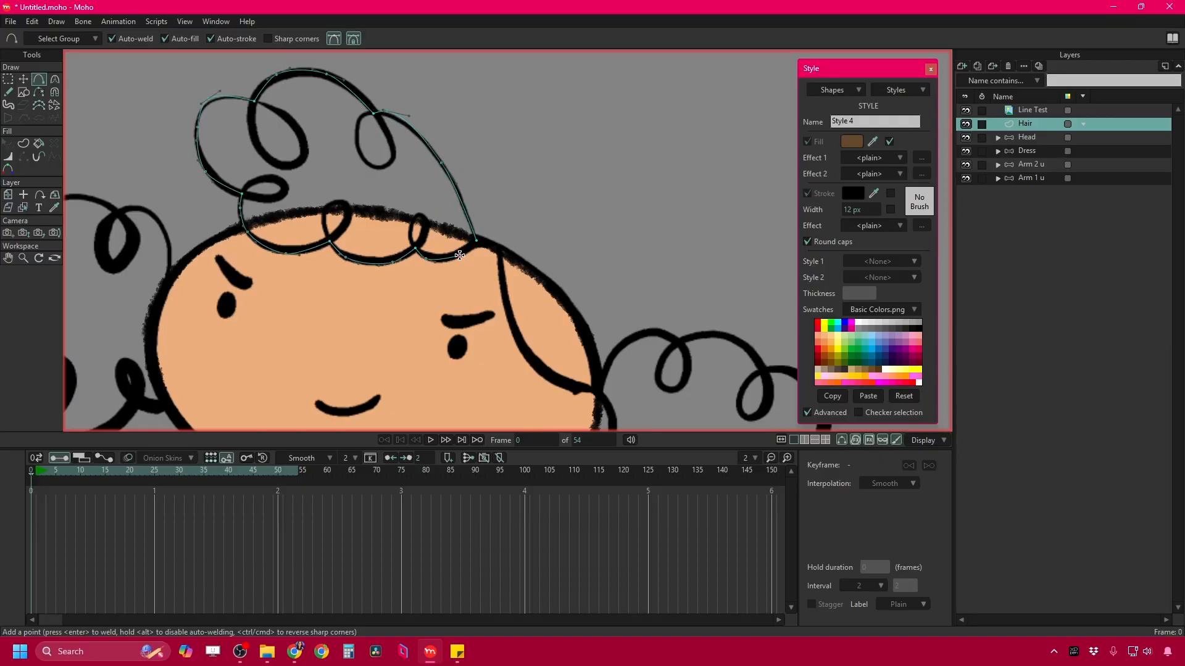
left_click(476, 241)
Select the hair tuft shape and assign the new brown style as its Style 2.
key("q")
left_click(376, 188)
left_click(887, 280)
left_click(900, 342)
Open the brown style for editing and rename it RR Hair.
left_click(895, 89)
left_click(895, 185)
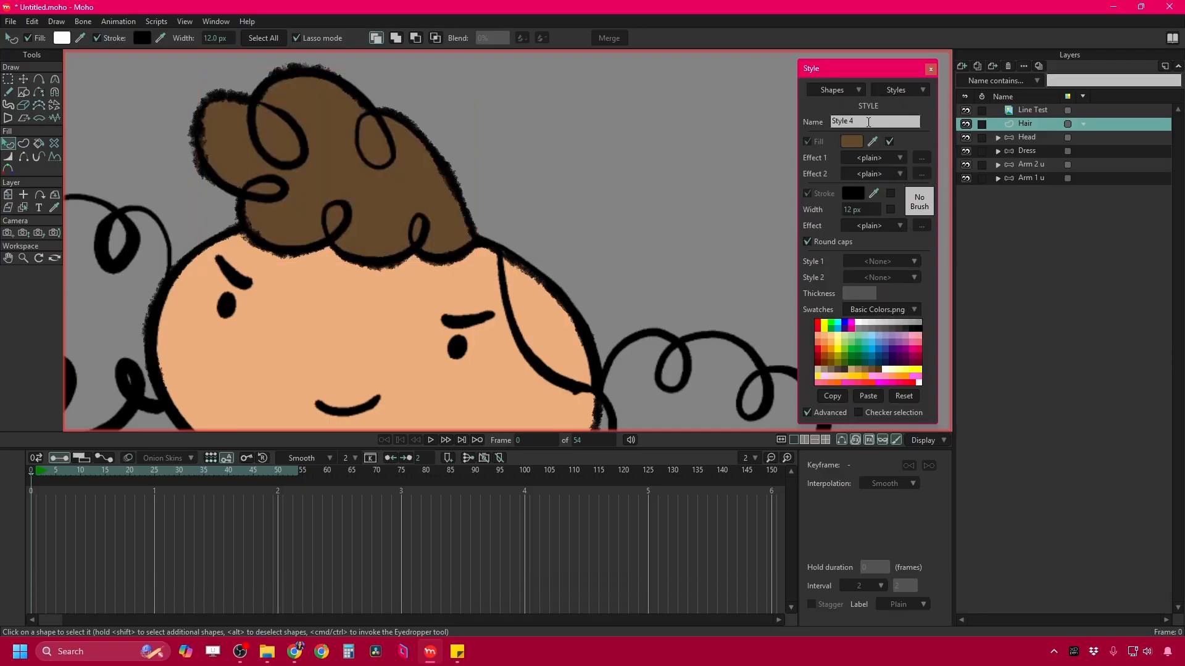
left_click_drag(868, 122, 813, 123)
type("RR Hair")
key("Return")
Draw the large looping curl inside the upper-left part of the hair tuft with the Add Point tool.
left_click_drag(487, 189, 498, 196)
left_click(38, 79)
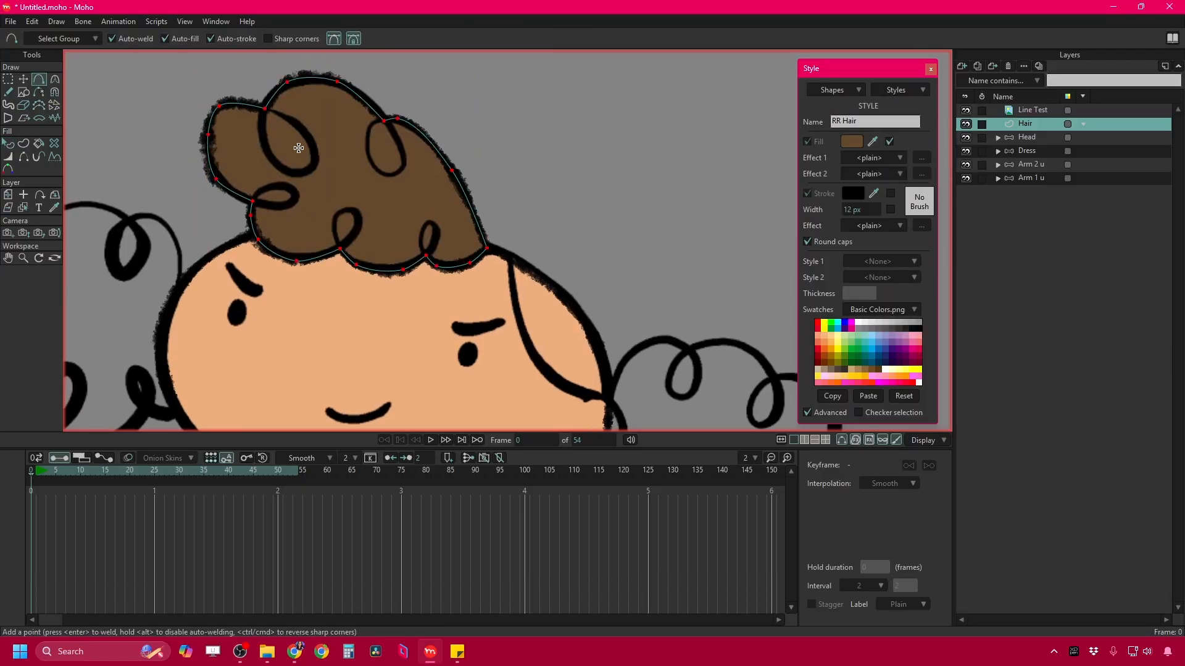
scroll(299, 148, "up", 2)
left_click(258, 97)
left_click(253, 155)
left_click(289, 209)
left_click(334, 205)
left_click(342, 162)
left_click(318, 118)
left_click(258, 96)
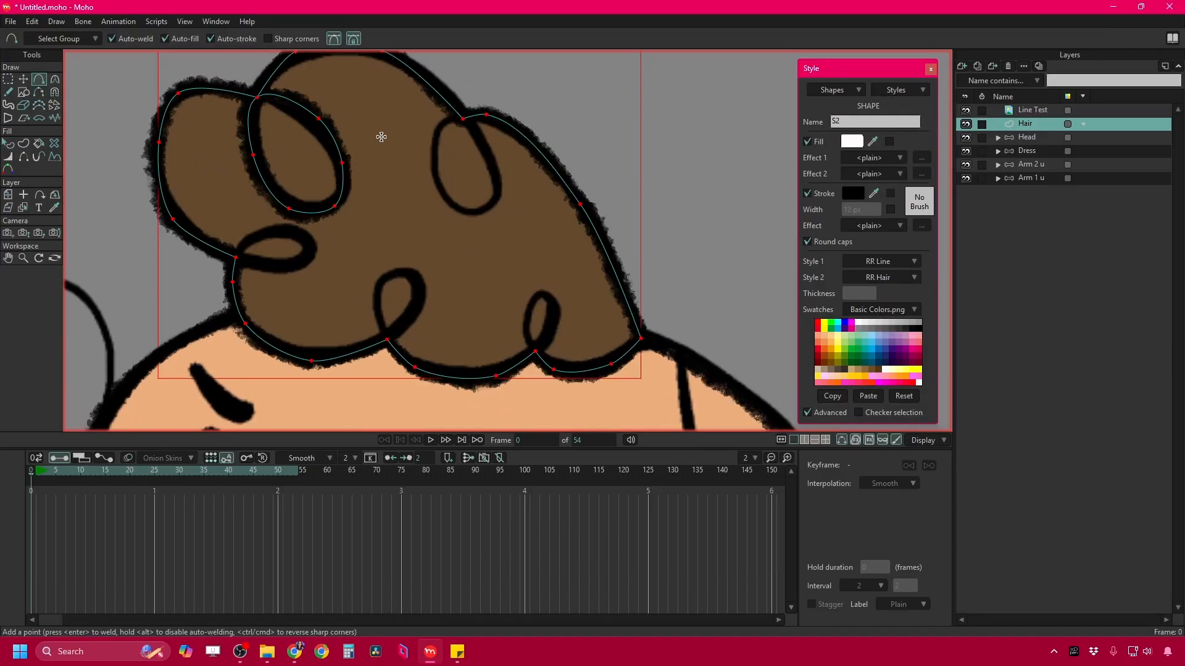
Add the upper-right curl and the small left-edge curl inside the hair tuft, following the sketched loops.
left_click_drag(463, 118, 431, 185)
left_click(460, 208)
left_click(497, 199)
left_click(487, 147)
left_click(462, 117)
mouse_move(264, 261)
left_mouse_down()
mouse_move(233, 222)
mouse_move(260, 223)
left_mouse_up()
left_click(284, 206)
left_click(241, 188)
Add the two looping curls along the hair tuft's lower edge, welding them to the outline.
left_click_drag(387, 243, 377, 232)
left_click(347, 250)
left_click(355, 299)
left_click_drag(503, 312, 524, 281)
left_click(514, 249)
left_click(497, 274)
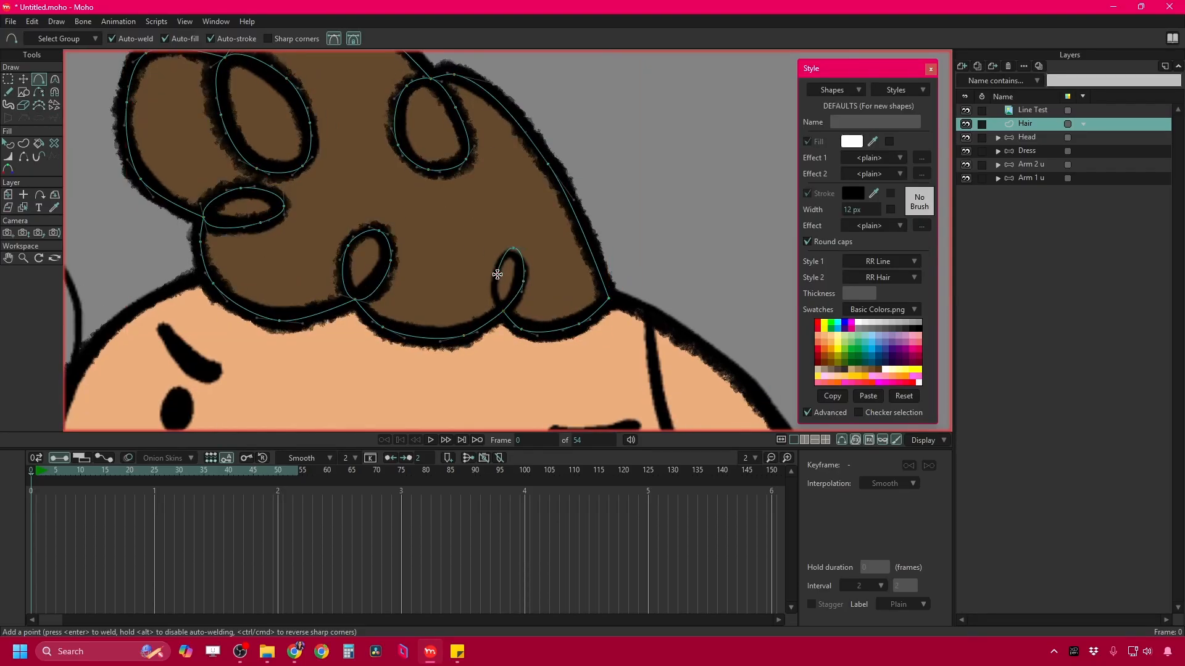
left_click(503, 311)
Vary the stroke thickness at points along the hair outline and curls with the Line Width tool.
scroll(439, 229, "down", 2)
key("w")
scroll(344, 101, "up", 2)
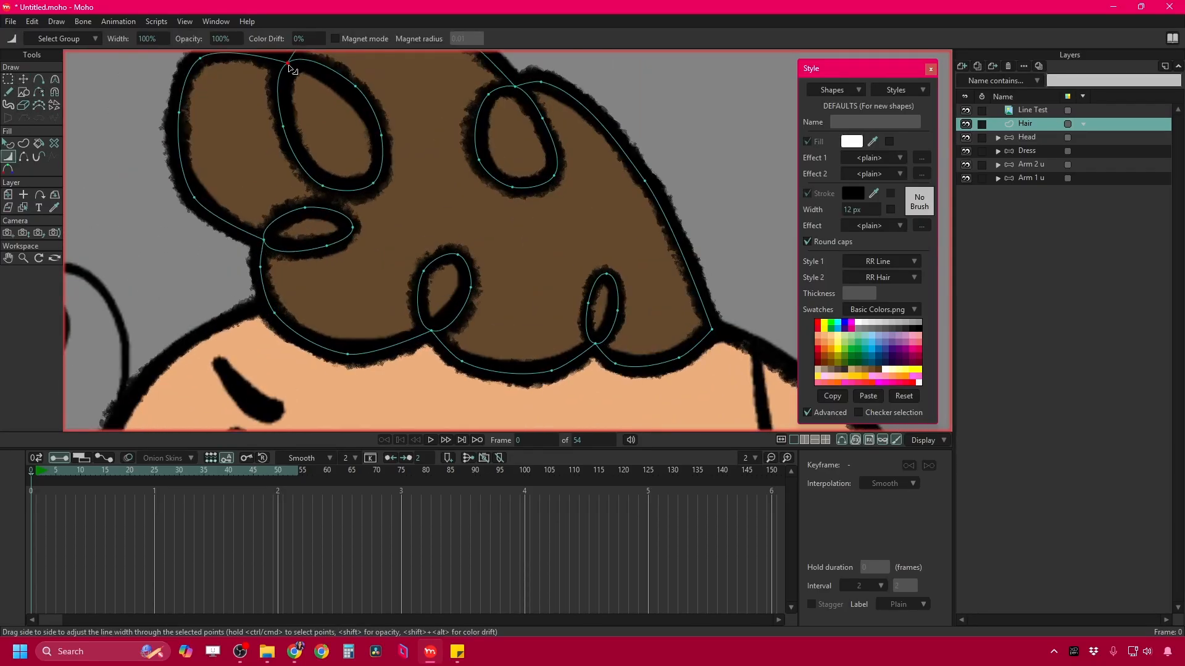
left_click_drag(288, 66, 352, 87)
scroll(294, 132, "down", 1)
left_click_drag(291, 124, 283, 145)
left_click_drag(338, 333, 395, 338)
left_click_drag(494, 345, 576, 344)
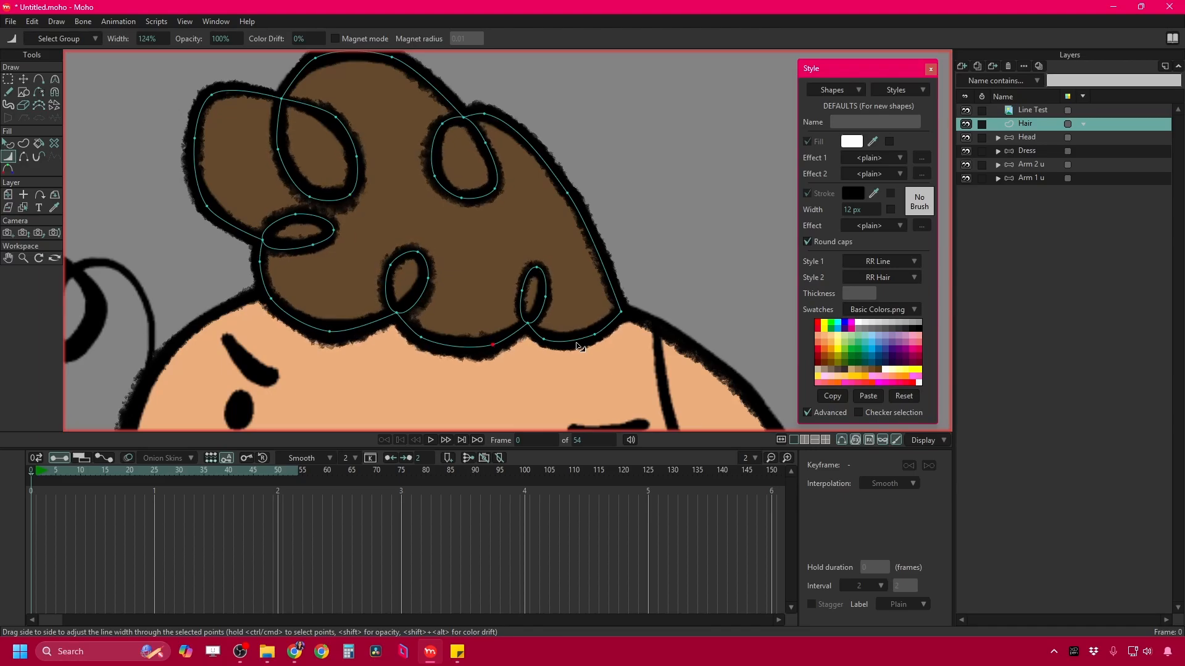
left_click_drag(408, 281, 370, 255)
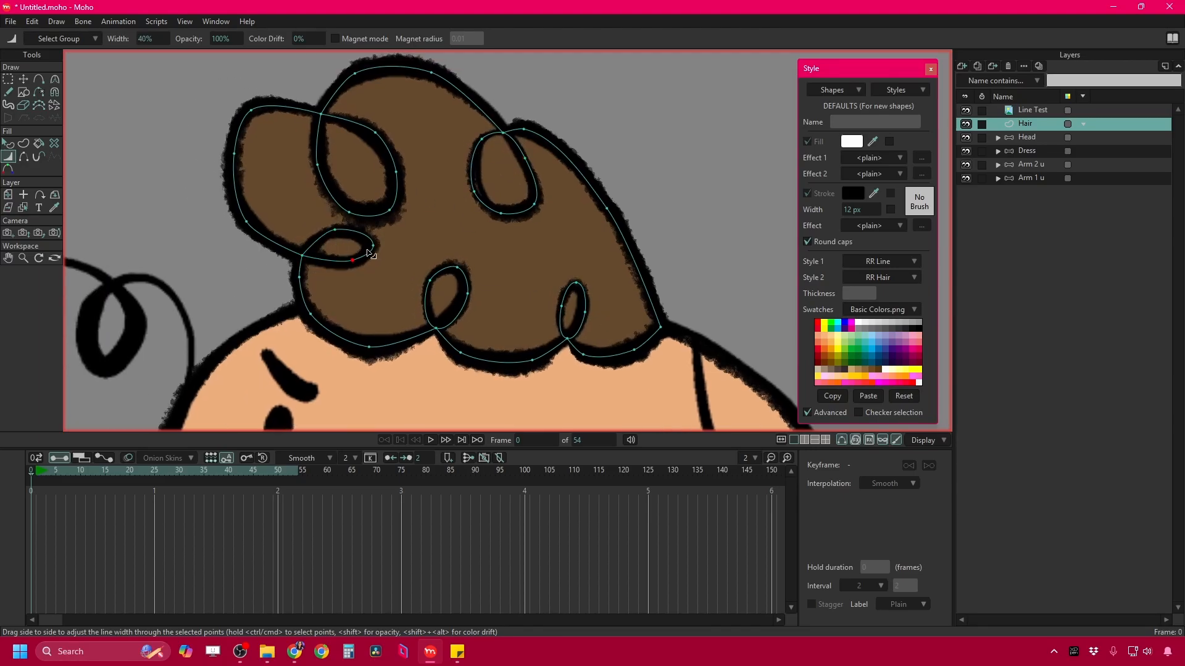
Scrub the timeline to examine how the sketched hair moves relative to the head, returning to frame 0.
scroll(370, 254, "down", 4)
left_click_drag(110, 490, 17, 500)
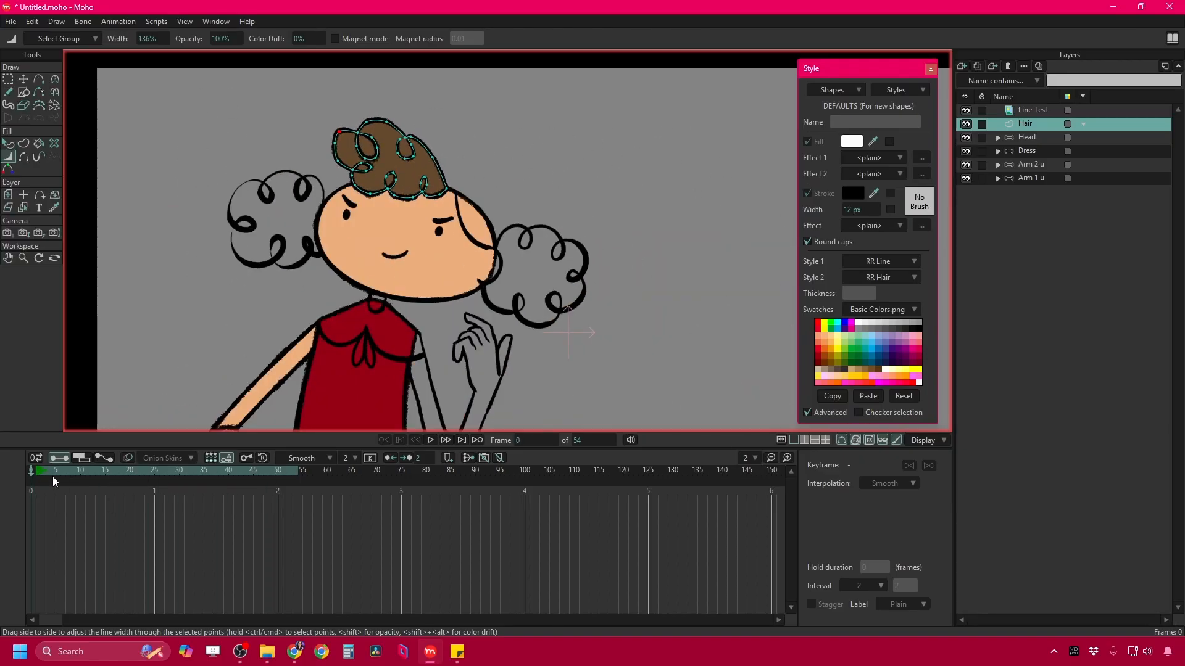
scroll(341, 164, "up", 3)
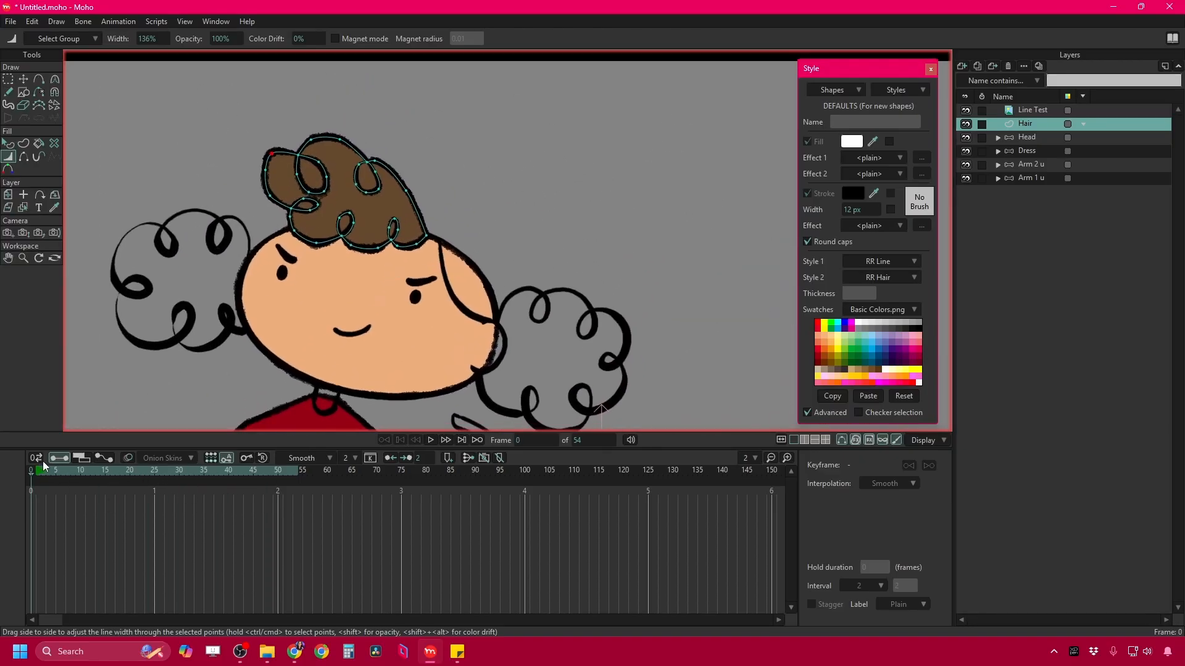
left_click(56, 473)
left_click_drag(57, 473, 248, 475)
scroll(454, 340, "down", 3)
left_click(29, 486)
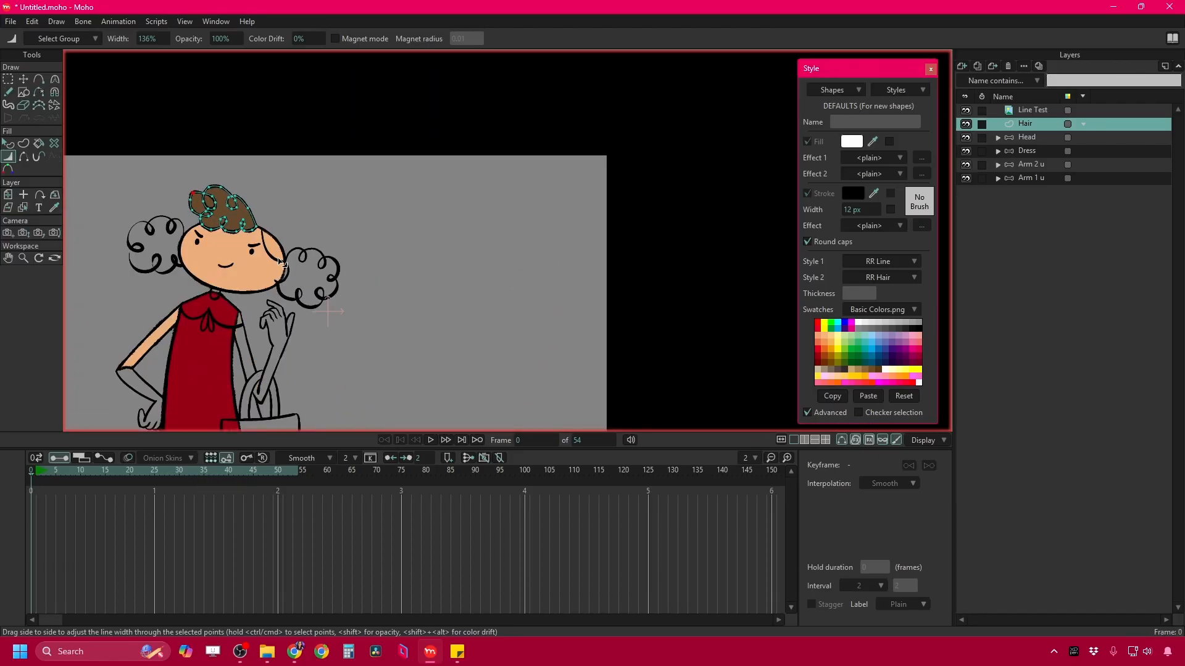
scroll(253, 247, "up", 2)
left_click_drag(254, 247, 293, 245)
Move the Hair layer into the Head bone group and place it above the Head layer.
key("g")
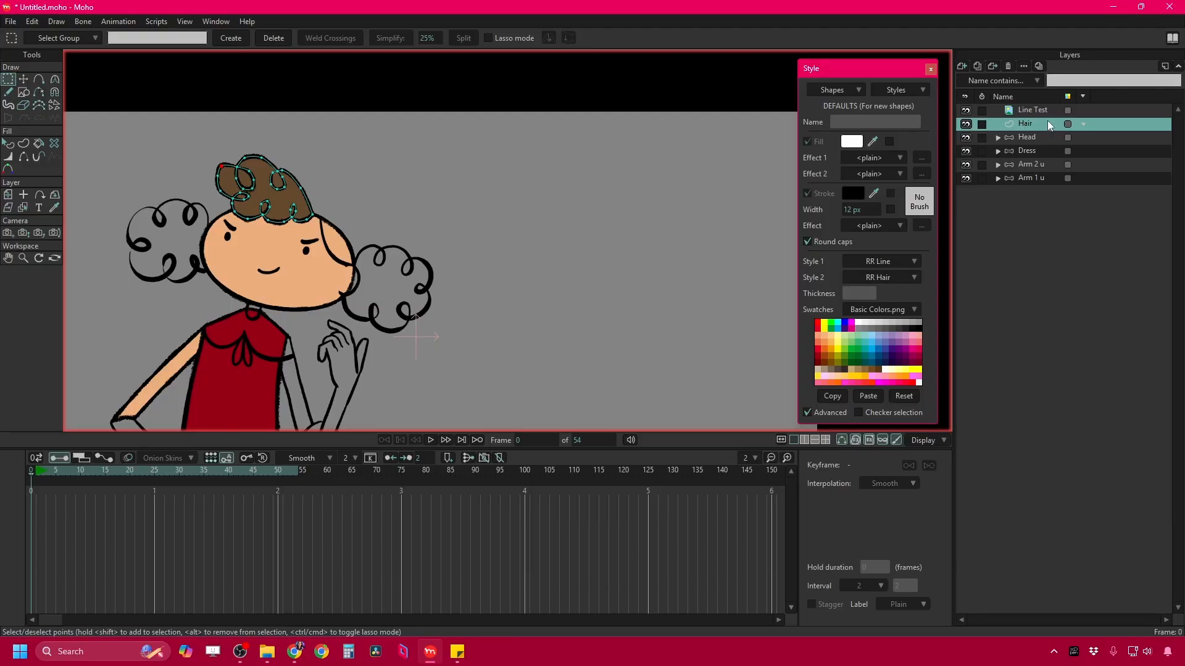
left_click_drag(1027, 126, 1027, 141)
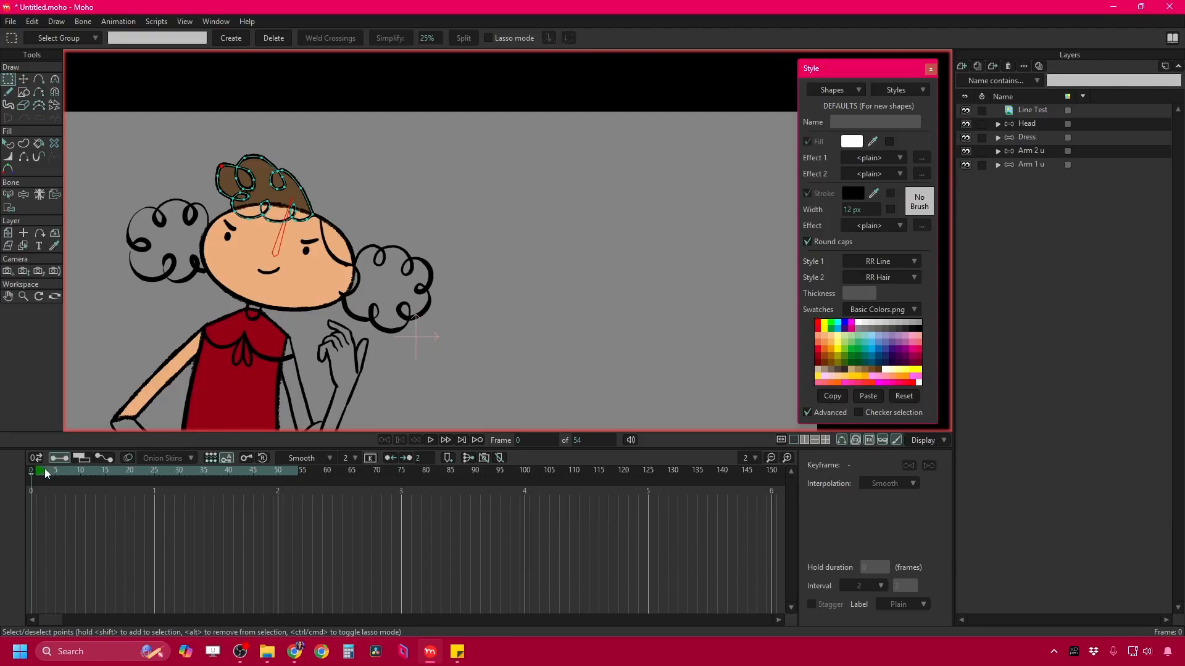
left_click_drag(46, 474, 20, 488)
left_click(999, 123)
left_click_drag(1038, 150, 1038, 136)
scroll(374, 234, "up", 2)
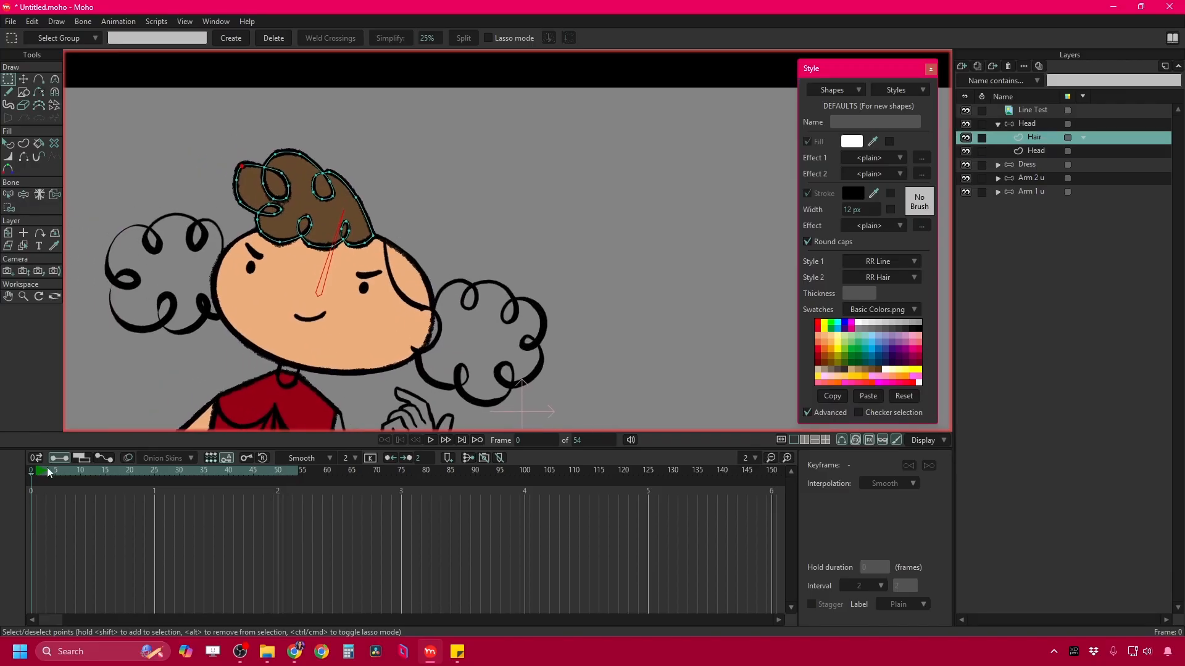
Step through the opening frames to compare the hair tuft with the sketched hair poses.
left_click_drag(47, 468, 28, 485)
key("ctrl+Right")
key("ctrl+Right")
key("ctrl+Right")
key("ctrl+Right")
key("ctrl+Right")
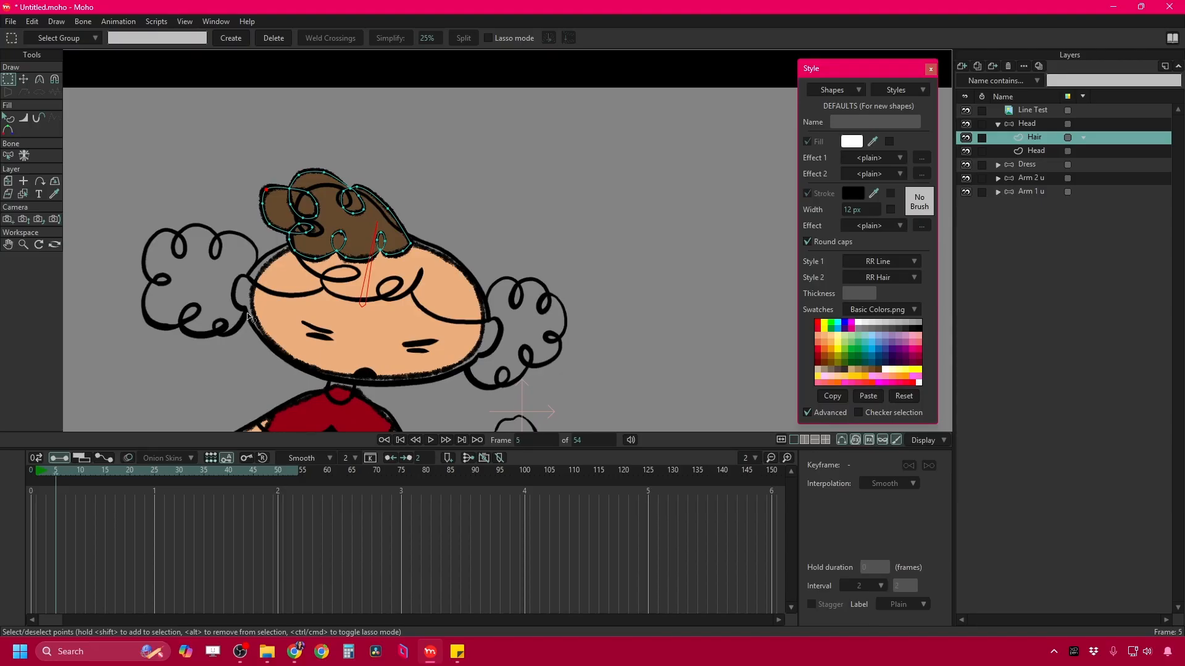
key("ctrl+Left")
key("ctrl+Right")
key("ctrl+Left")
key("ctrl+Right")
key("ctrl+Right")
key("ctrl+Right")
key("ctrl+Right")
key("ctrl+Left")
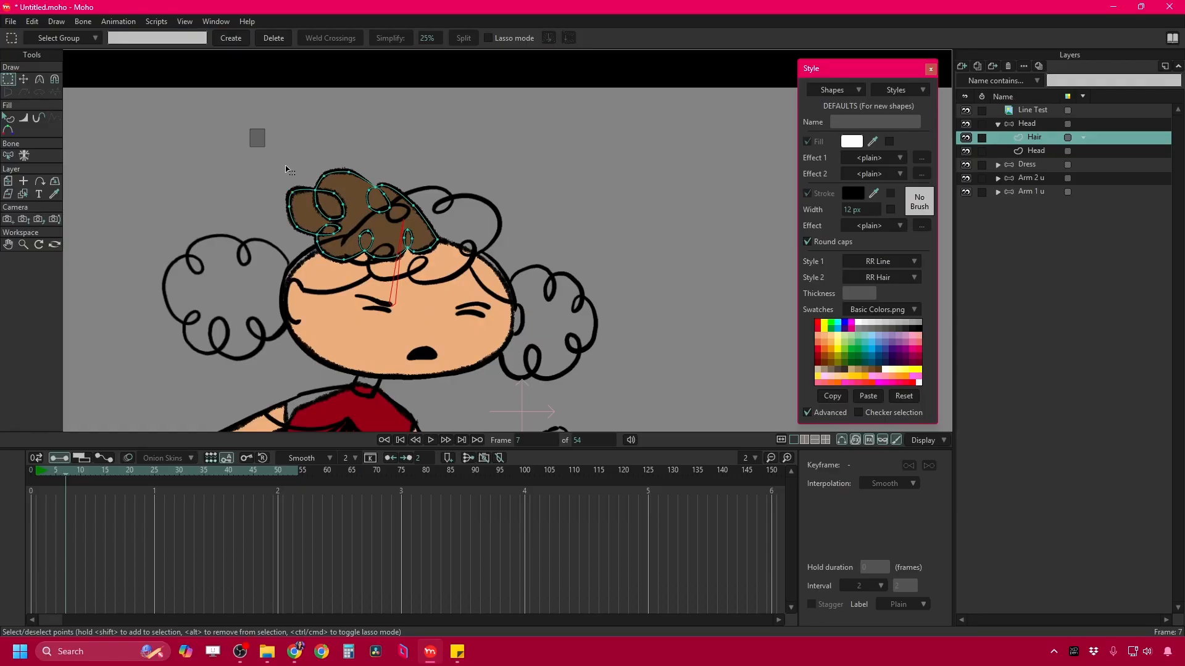
At frame 7, flip all the hair points horizontally and transform them to line up with the sketched tuft.
left_click_drag(254, 132, 501, 337)
left_click(23, 79)
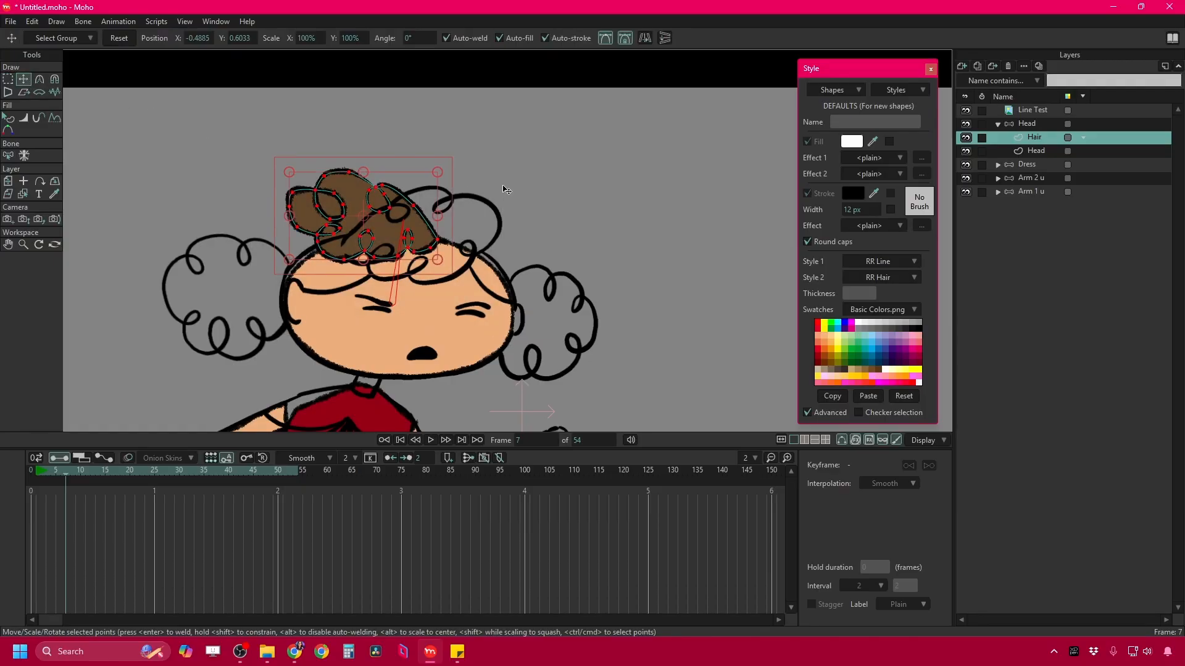
left_click(643, 37)
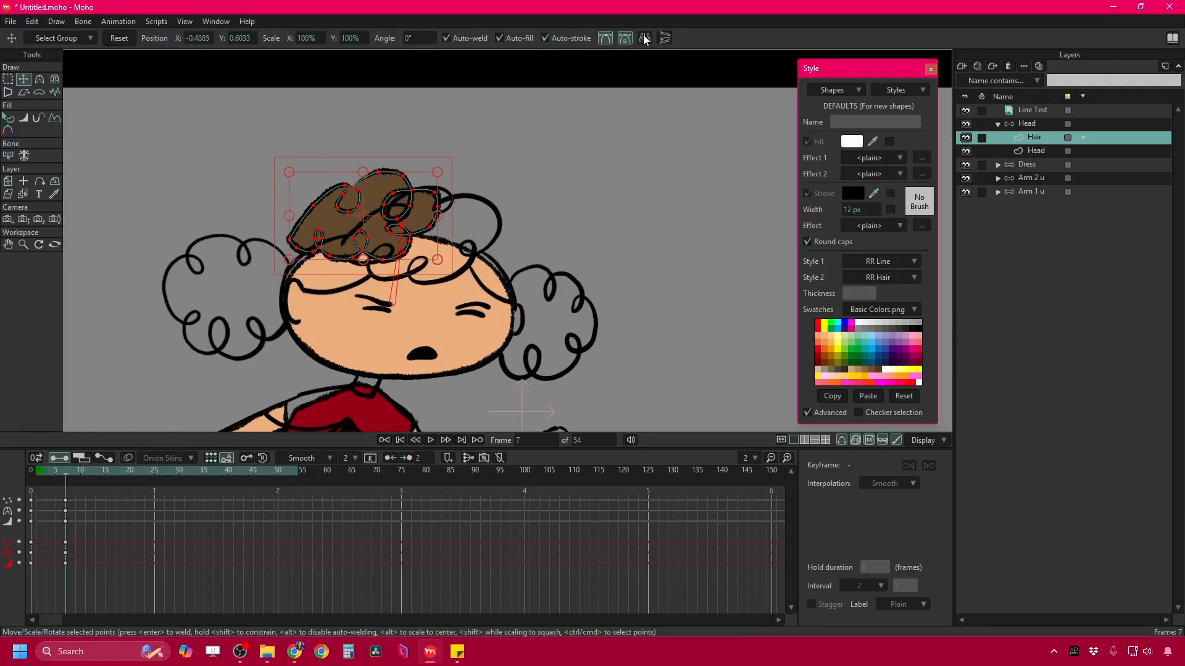
left_click_drag(332, 272, 383, 233)
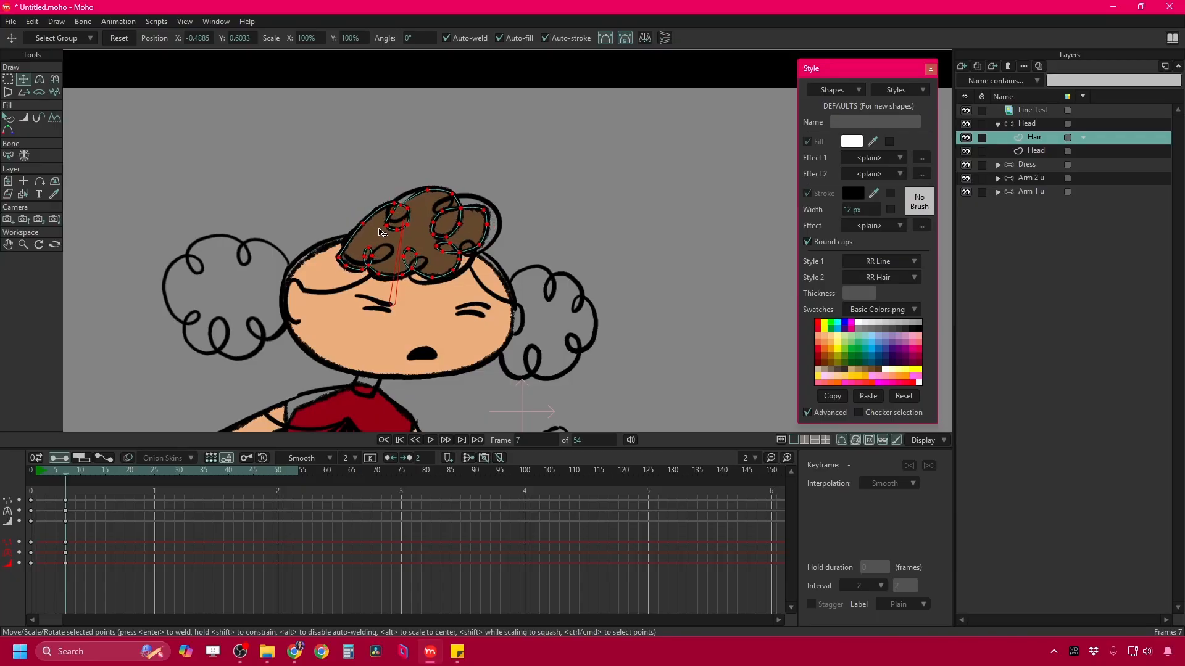
left_click_drag(383, 233, 462, 193)
Bend the hair tuft toward the frame 7 sketch with the Magnet tool at radius 0.3666.
left_click(54, 79)
left_click_drag(367, 183, 386, 183)
left_click_drag(509, 193, 491, 213)
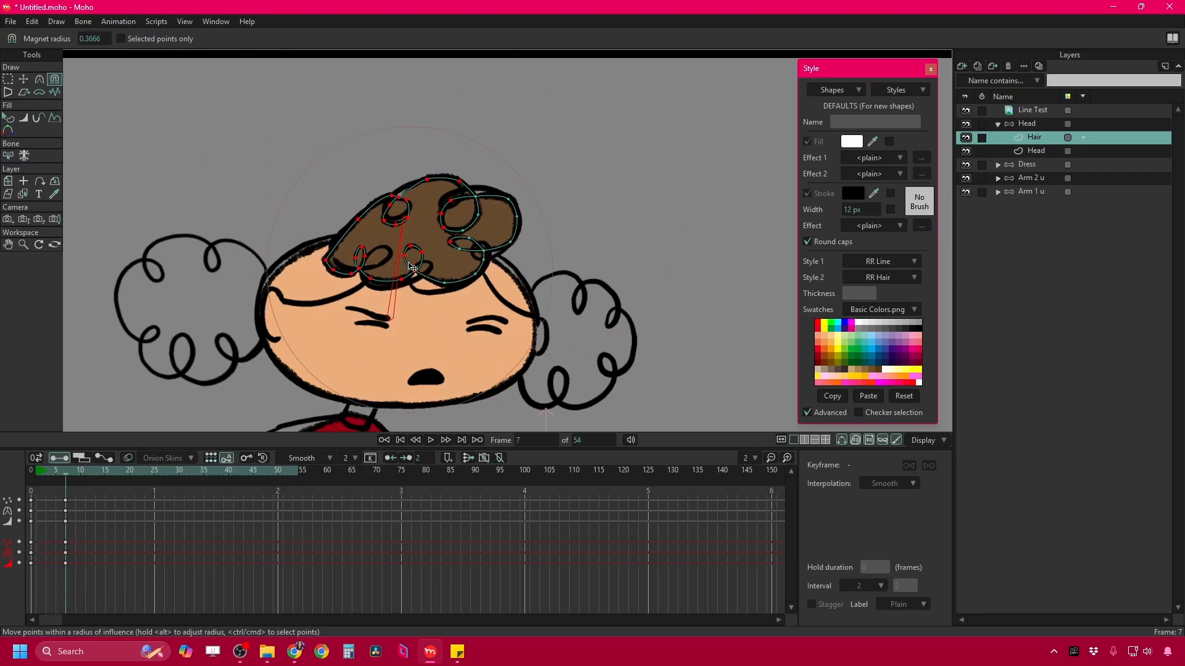
left_click_drag(285, 261, 296, 250)
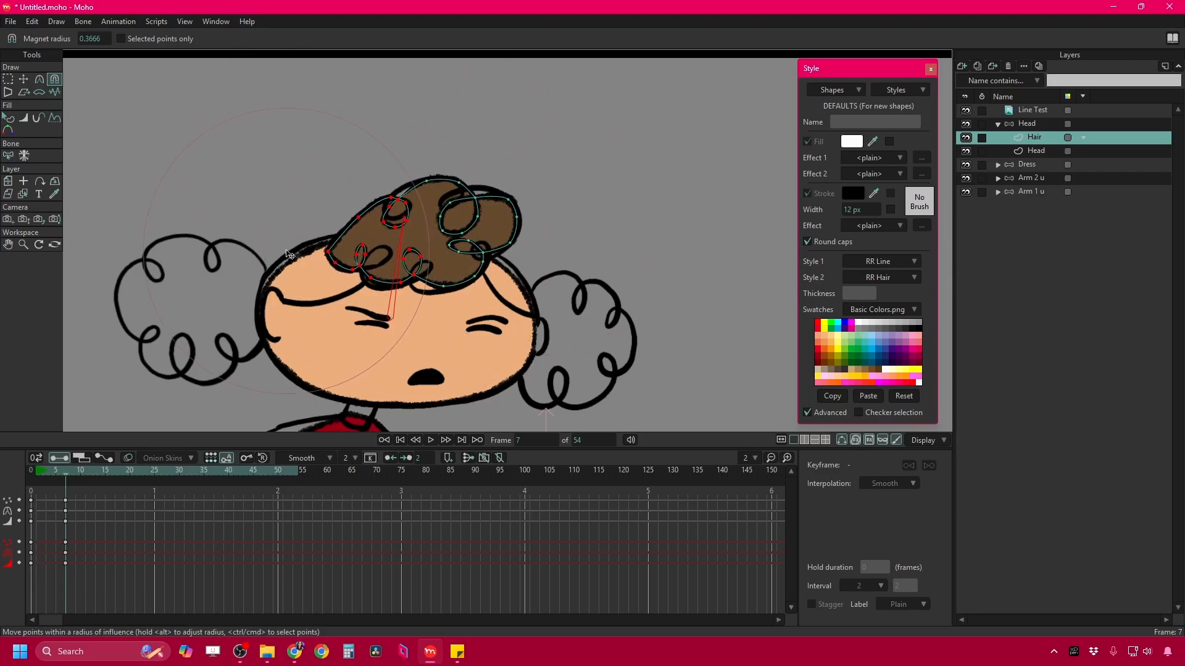
Refine the hair tuft's individual curls over the frame 7 sketch using the Magnet tool at radius 0.0733.
scroll(457, 305, "up", 3)
left_click_drag(460, 316, 370, 312)
left_click_drag(384, 249, 390, 267)
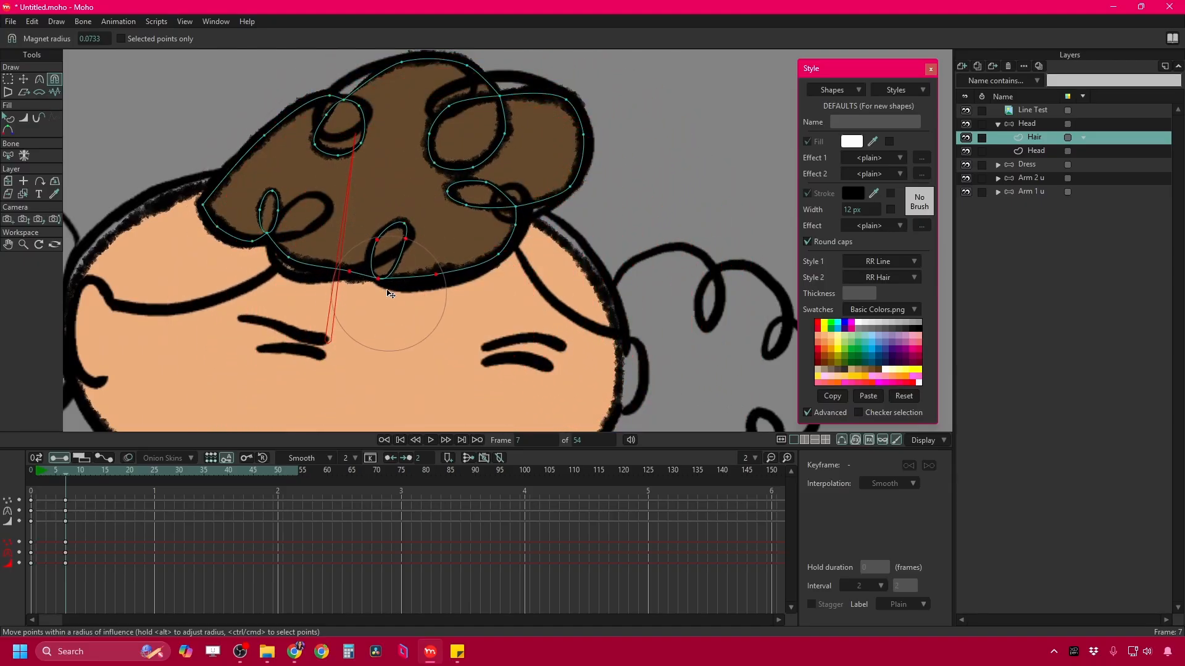
left_click_drag(390, 293, 373, 289)
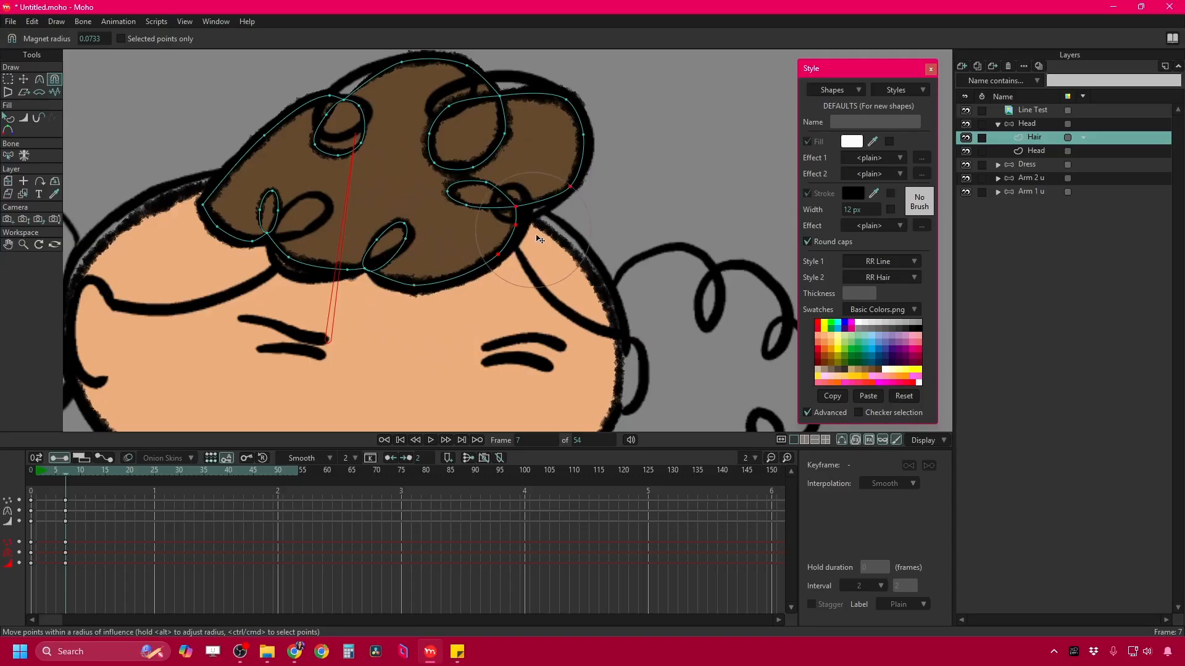
left_click_drag(497, 200, 503, 208)
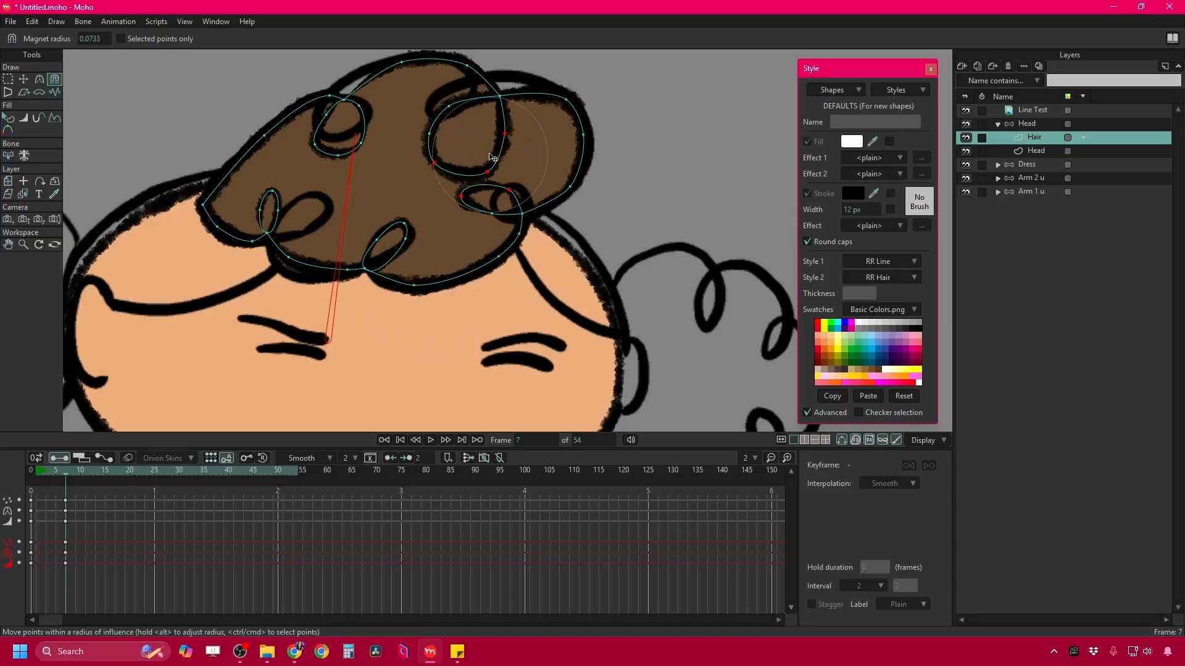
left_click_drag(491, 158, 427, 126)
left_click_drag(466, 191, 503, 202)
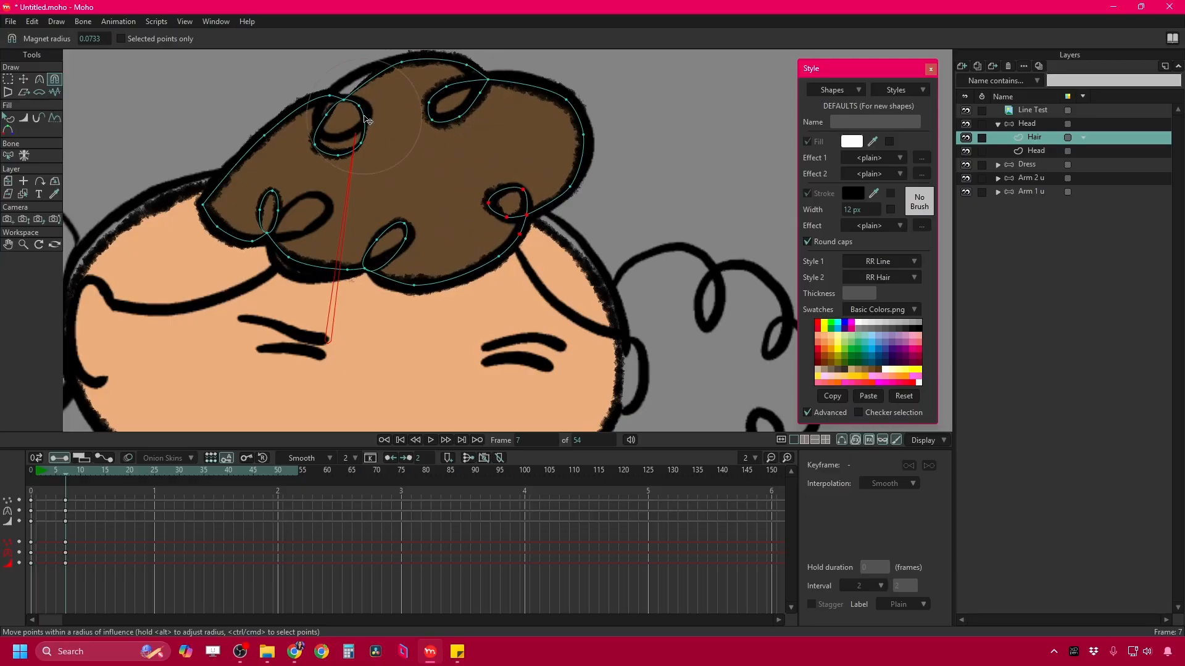
left_click_drag(367, 120, 326, 99)
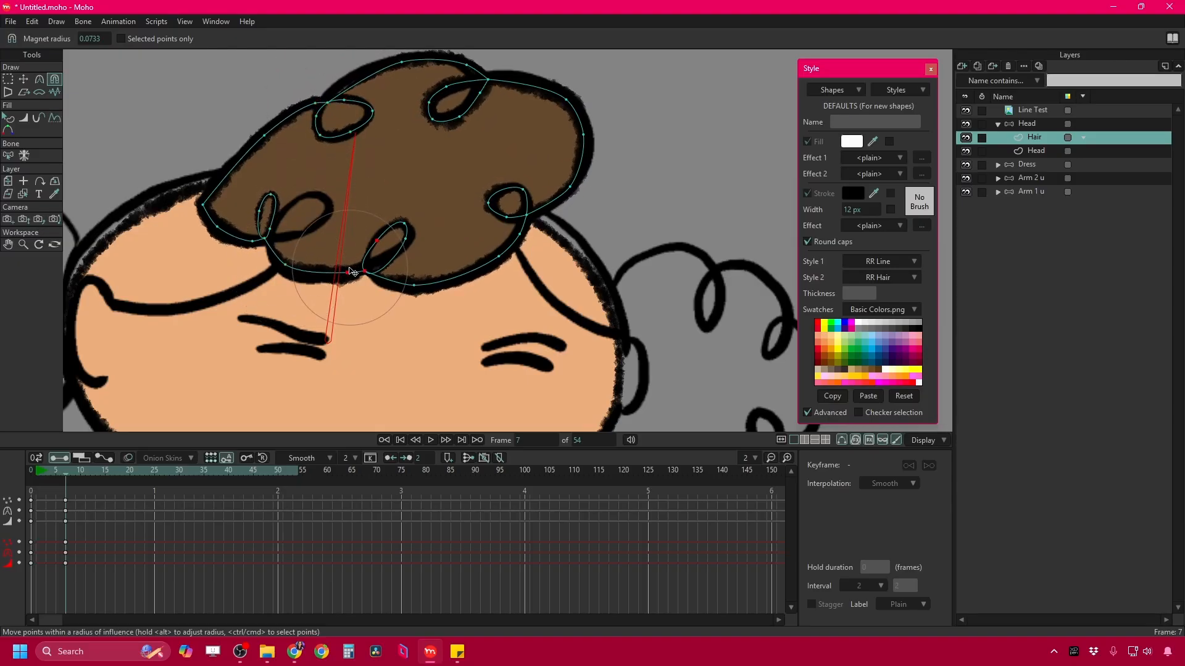
left_click_drag(271, 229, 321, 209)
Fine-tune single points on the tuft's lower curls and upper outline with Transform Points, peaking the corner beside the lower middle curl.
key("t")
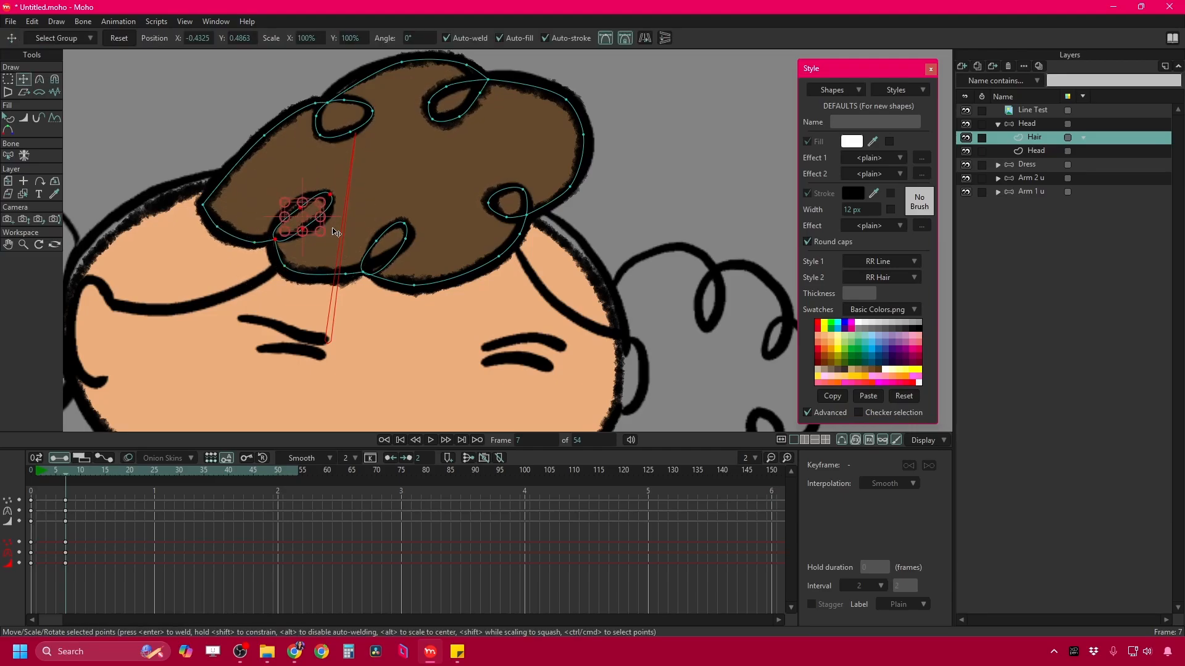
left_click(313, 231)
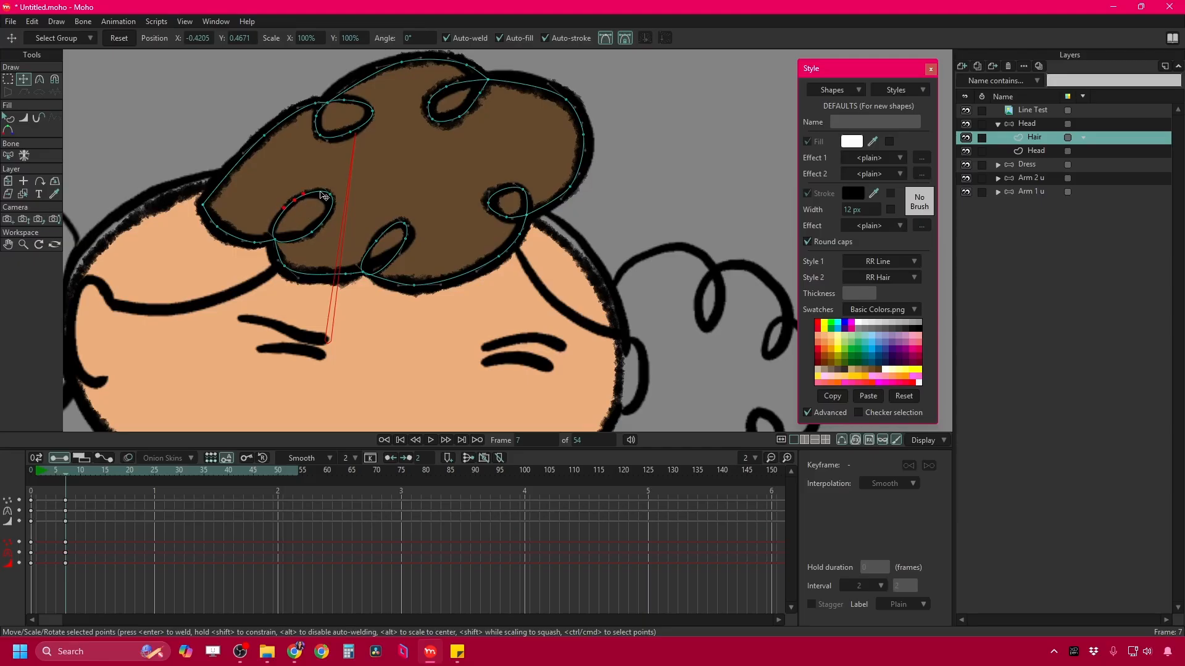
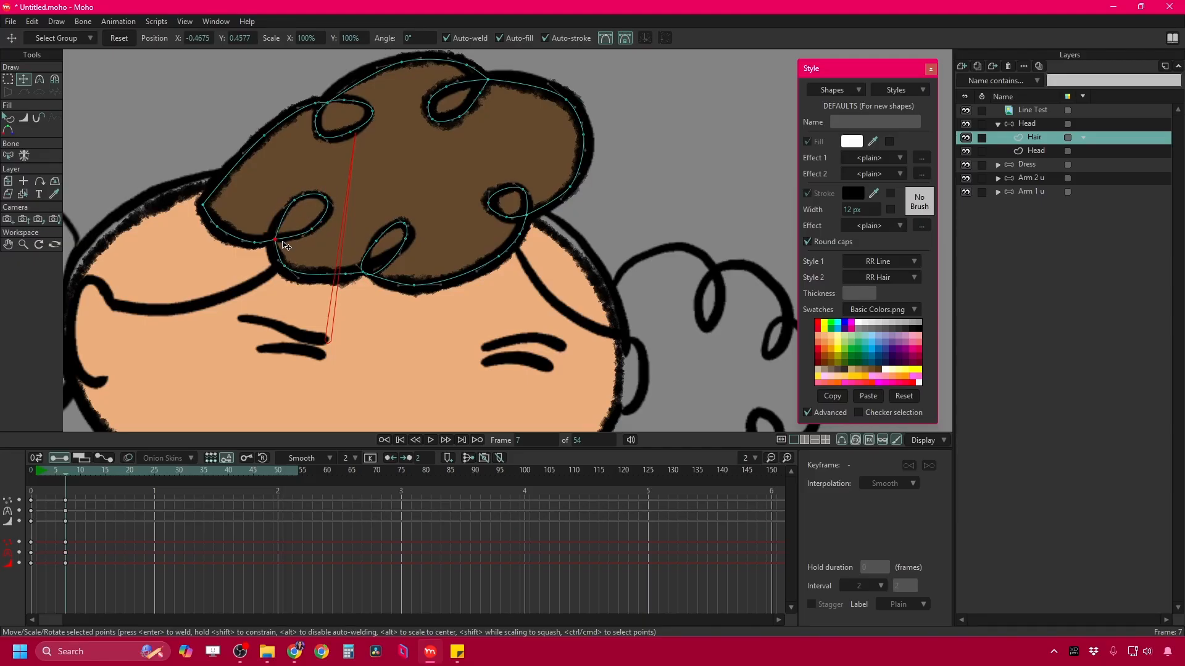
left_click(365, 274)
key("ctrl+p")
left_click_drag(406, 239, 410, 240)
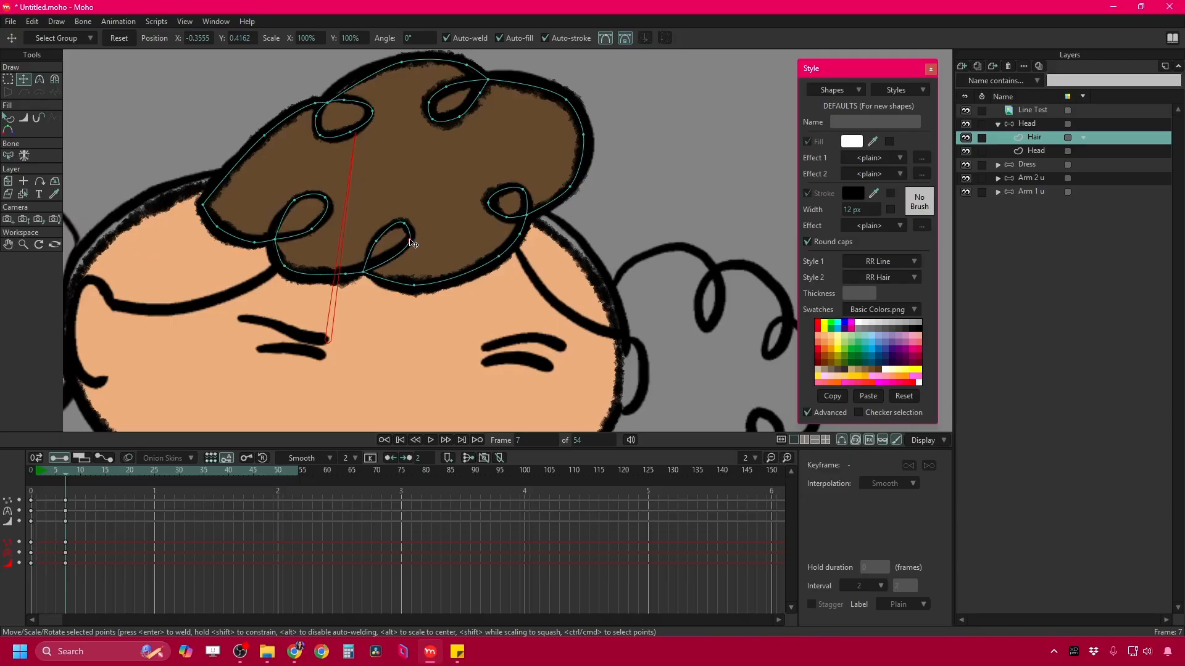
scroll(499, 184, "down", 2)
left_click_drag(465, 134, 441, 180)
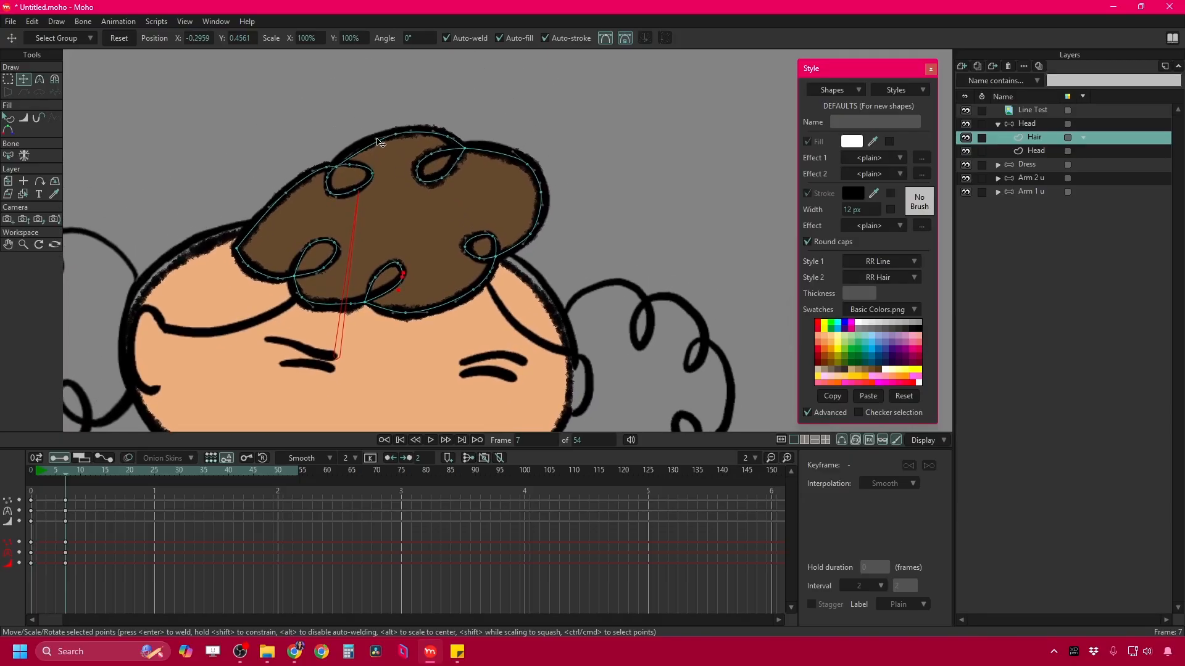
mouse_move(377, 140)
left_mouse_down()
mouse_move(354, 139)
mouse_move(395, 133)
mouse_move(376, 137)
left_mouse_up()
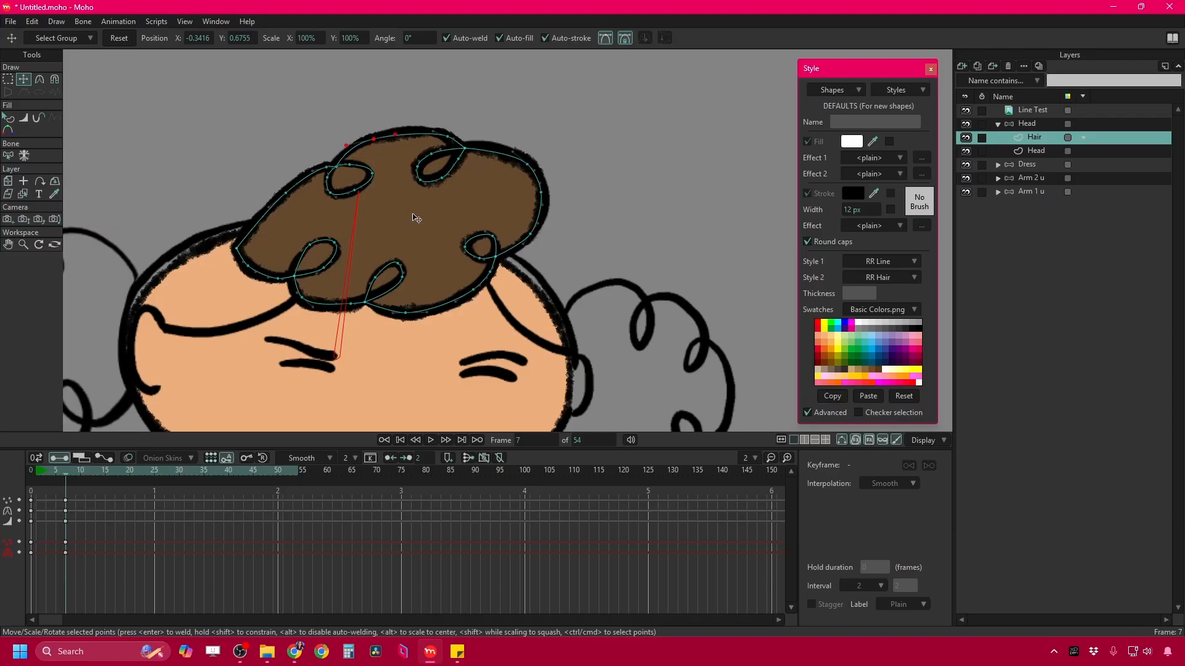
Copy the hair keyframes from frame 0 and paste them at frame 6.
scroll(417, 218, "down", 3)
left_click(61, 473)
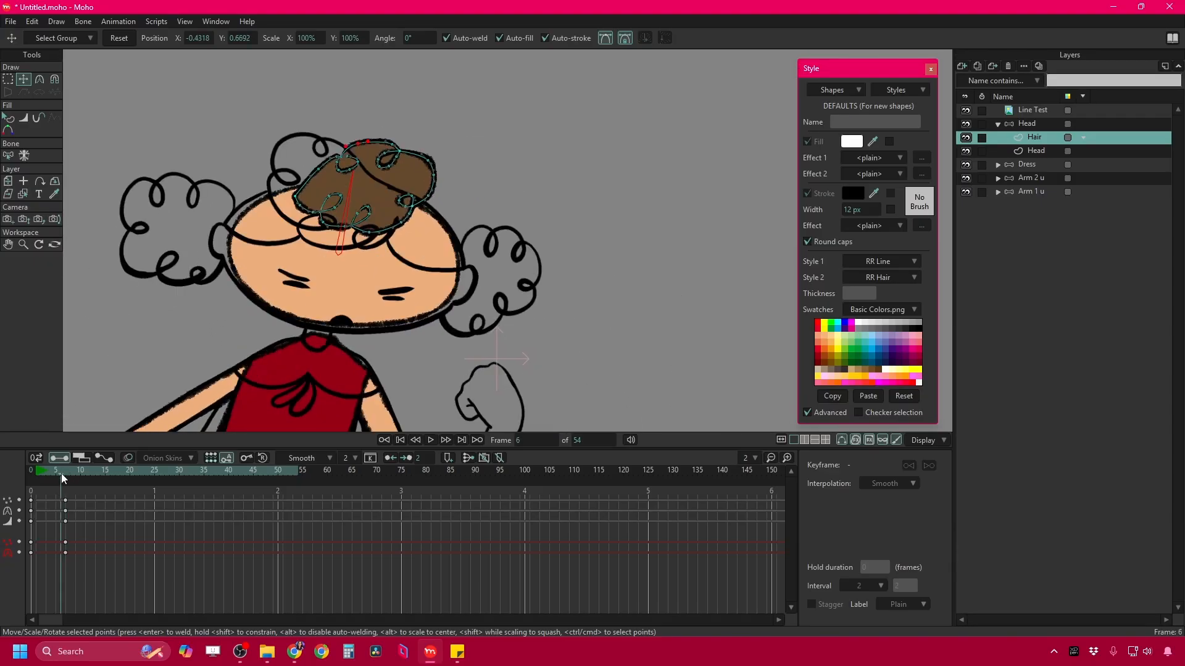
left_click_drag(34, 501, 29, 527)
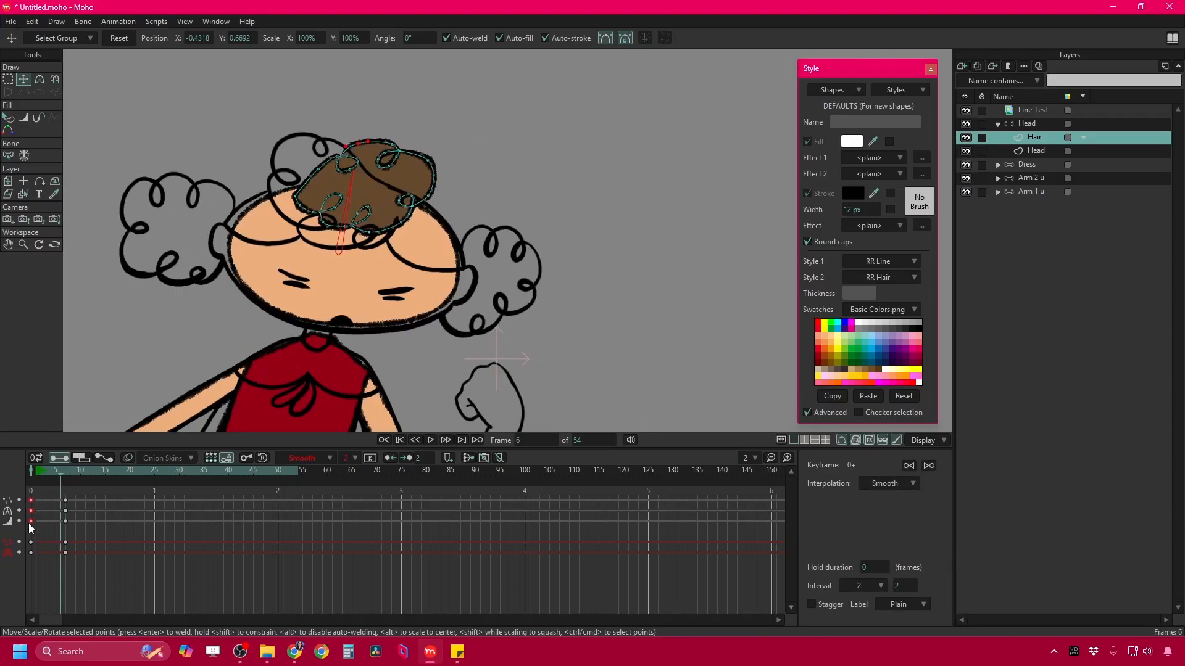
key("ctrl+c")
key("ctrl+v")
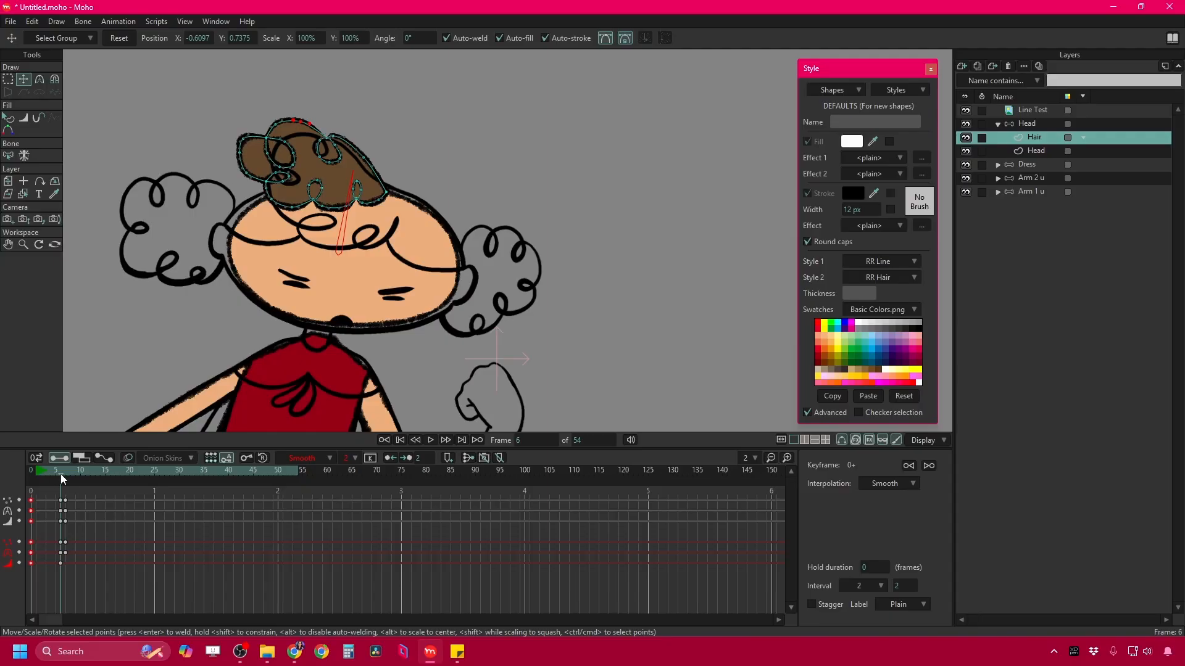
Step through the opening frames and paste the frame 0 hair keyframes at frame 4 as well.
left_click(57, 475)
left_click_drag(56, 475, 23, 493)
key("Right")
key("Right")
key("Right")
key("Right")
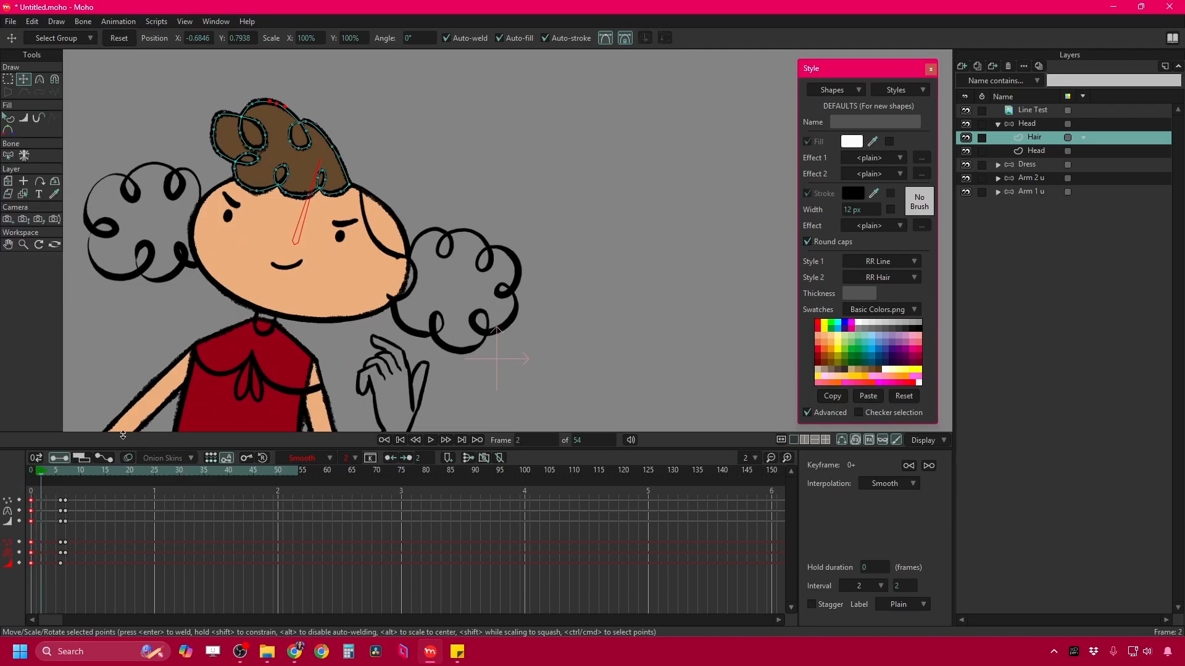
key("Right")
key("Left")
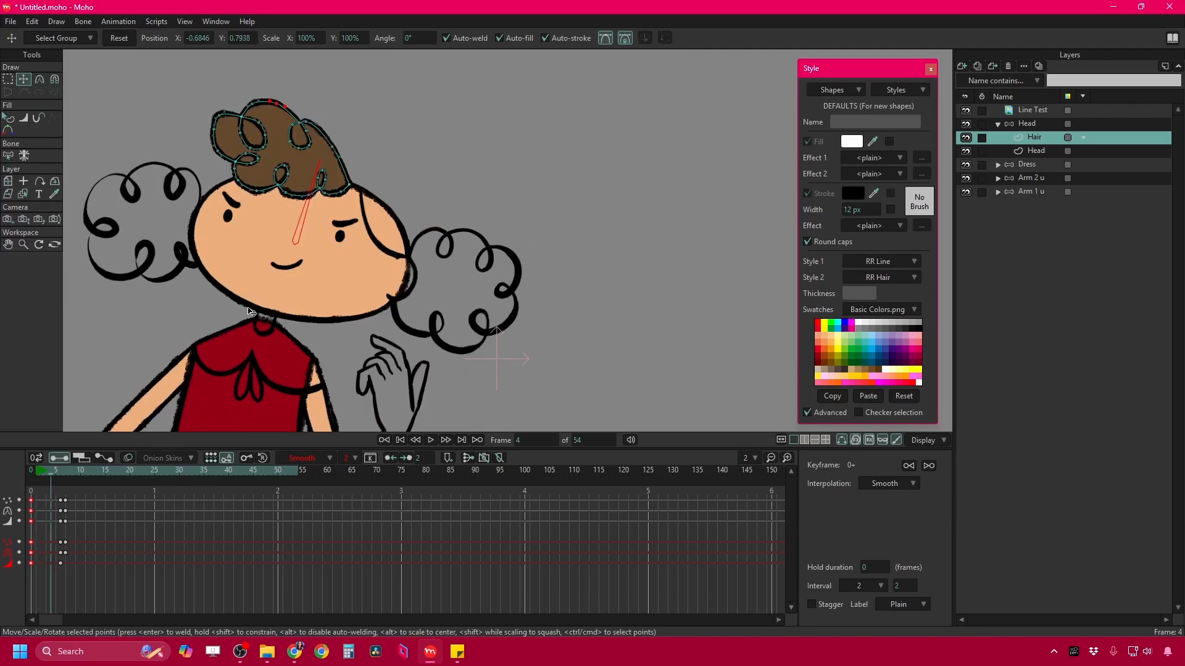
key("Right")
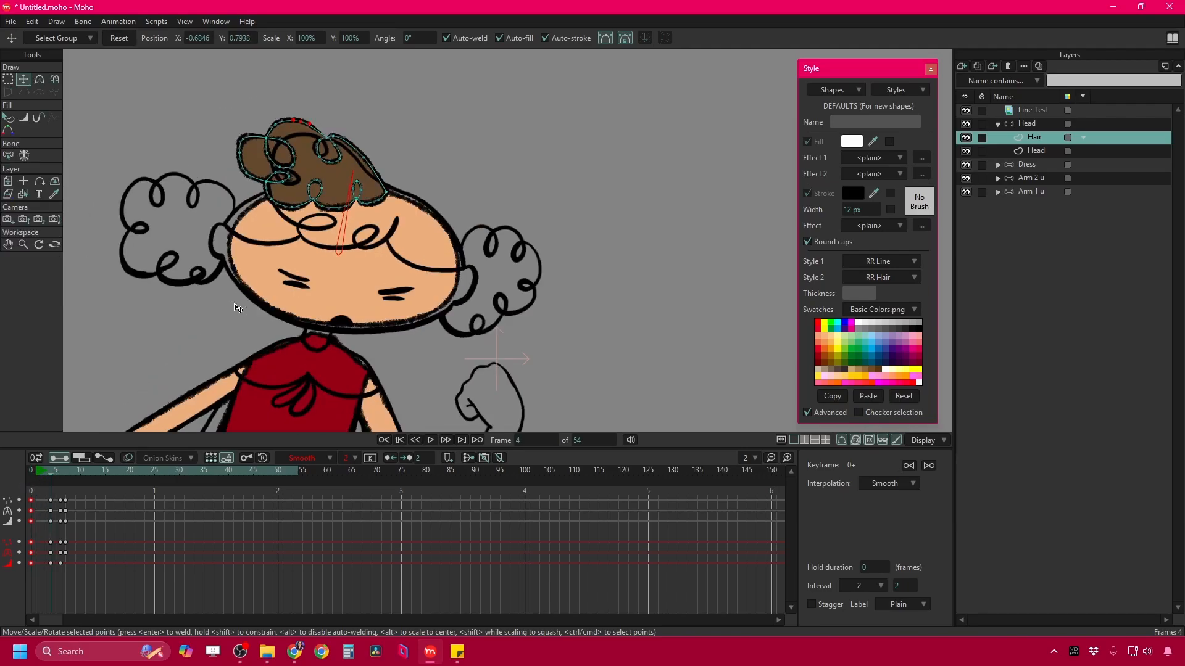
At frame 5, push the hair tuft down toward the sketched pose with the Magnet tool at radius 0.2949.
left_click(54, 79)
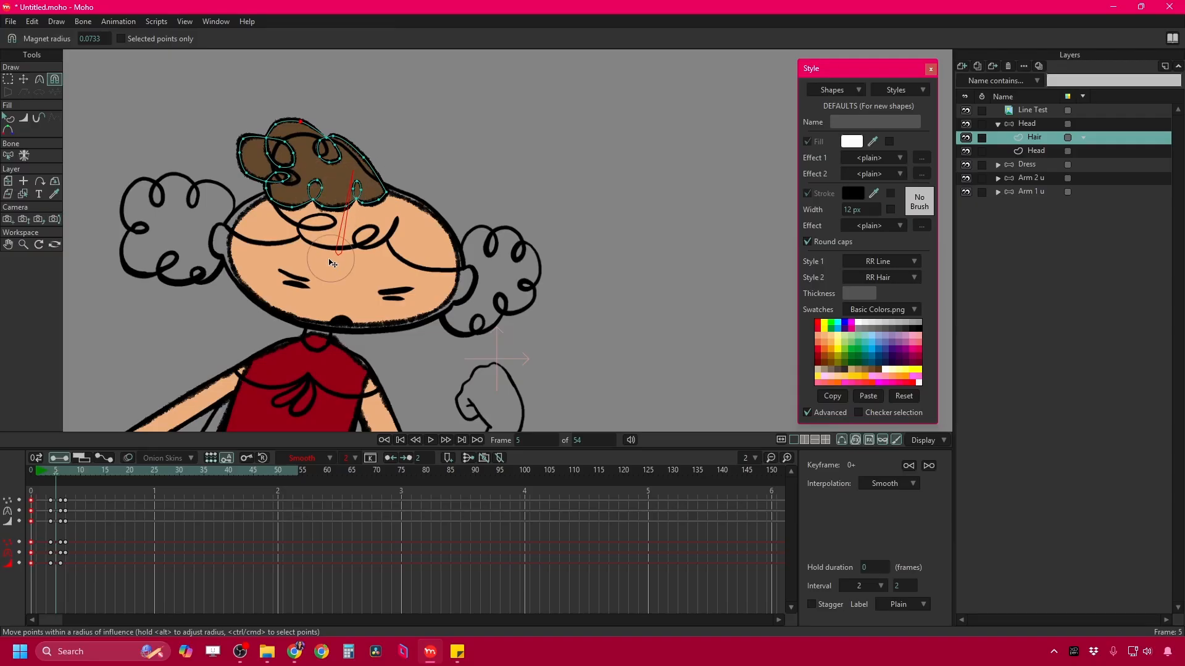
left_click_drag(295, 274, 378, 247)
left_click_drag(364, 193, 378, 223)
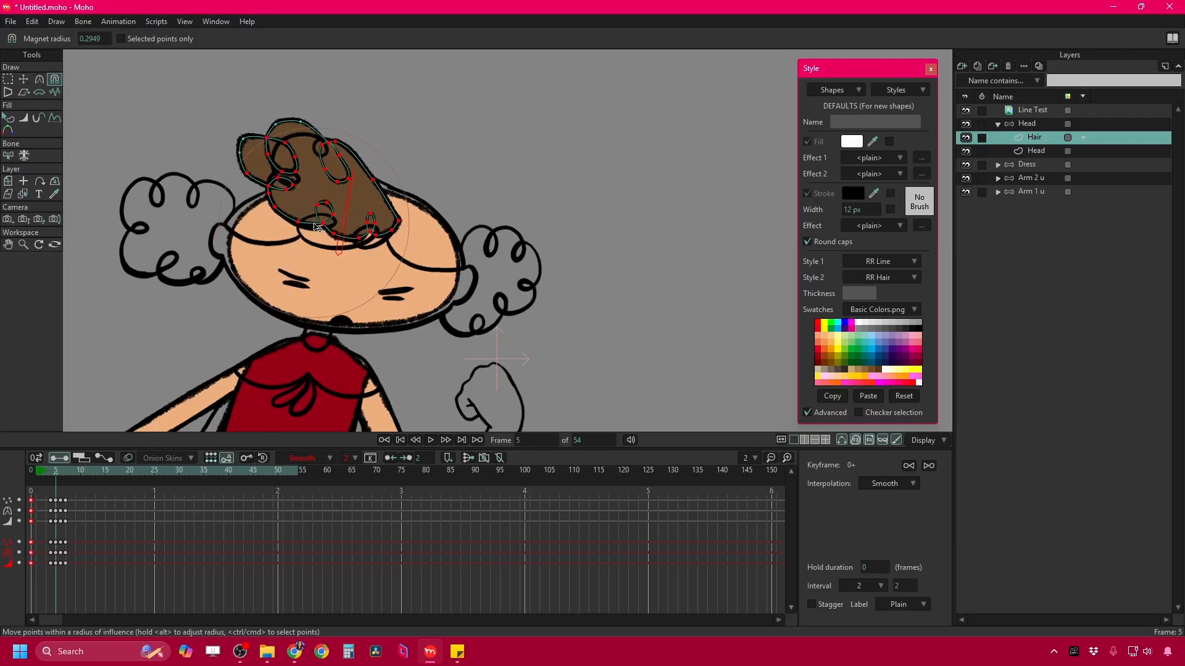
mouse_move(285, 140)
left_mouse_down()
mouse_move(303, 140)
mouse_move(293, 152)
left_mouse_up()
left_click_drag(366, 168, 358, 180)
left_click_drag(313, 218, 318, 250)
left_click_drag(391, 246, 330, 257)
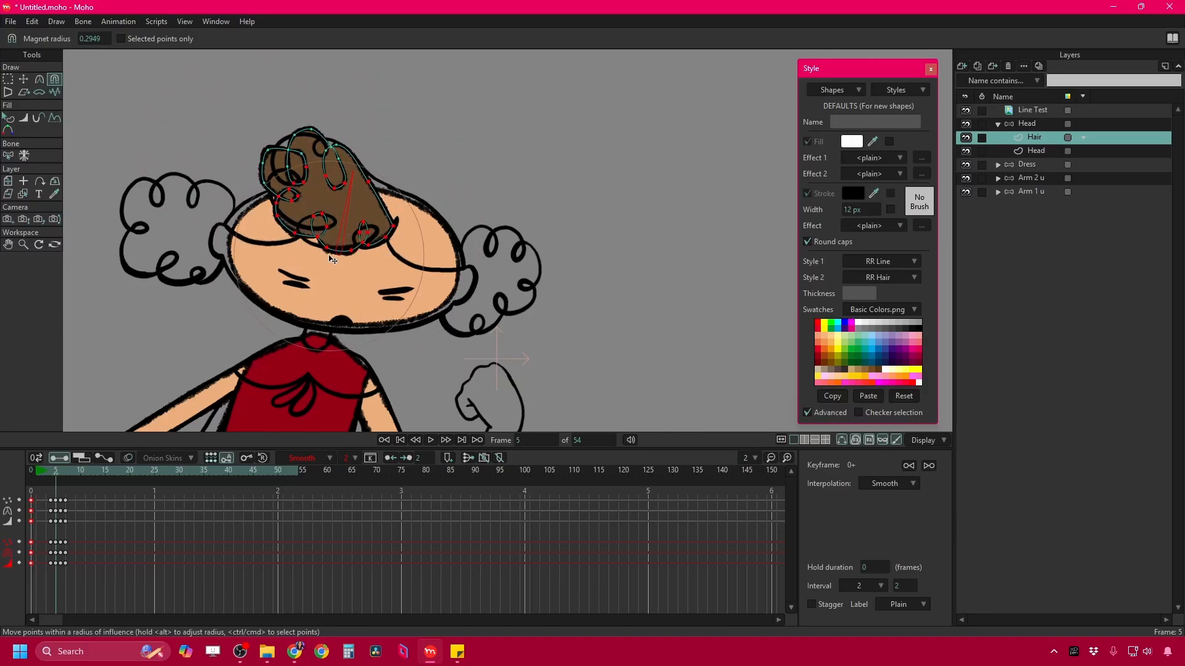
left_click_drag(279, 218, 282, 220)
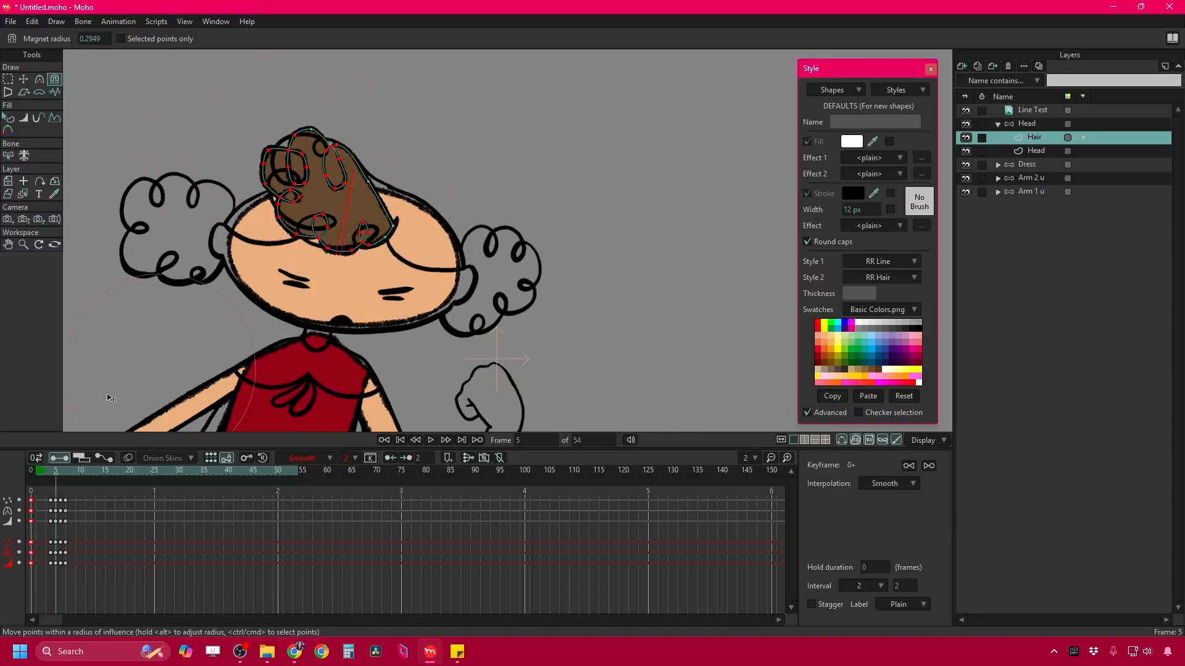
Copy the frame 5 hair keyframes onto frame 6 and check the pose against the neighbouring frames.
left_click(61, 473)
left_click_drag(59, 492, 56, 527)
key("Right")
key("Left")
key("Left")
key("Left")
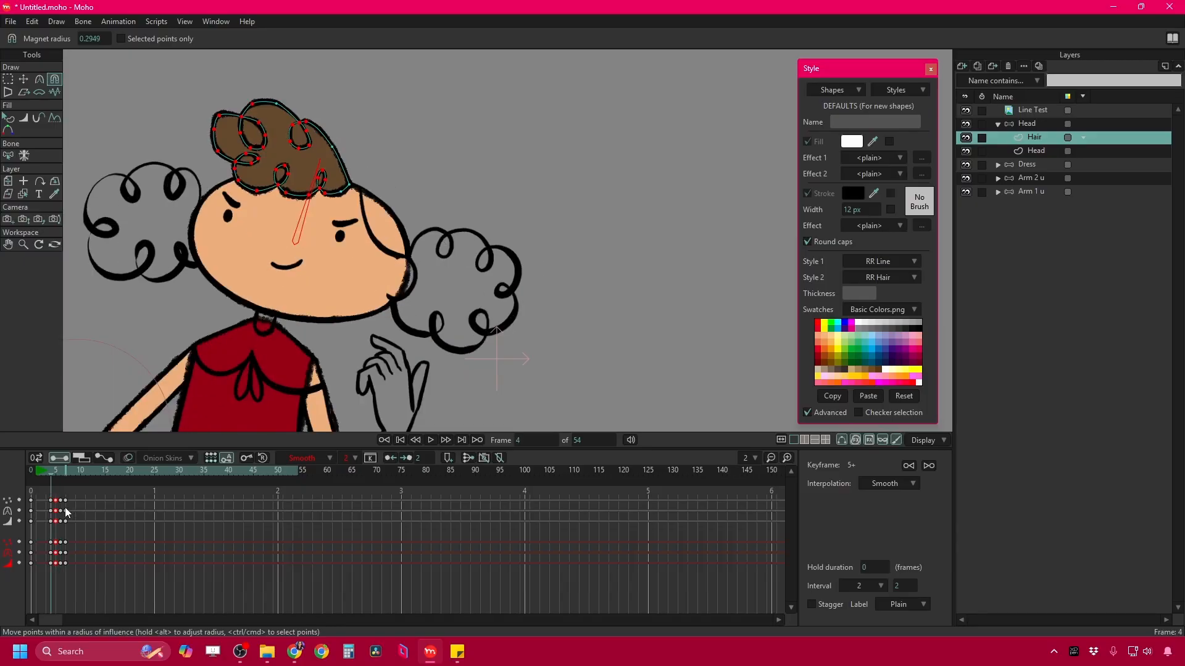
Flip between frames 4 and 5 to compare the hair poses, nudging the tuft's left side with the Magnet tool.
key("Right")
key("Left")
key("Right")
key("Left")
key("Right")
mouse_move(221, 144)
left_mouse_down()
mouse_move(253, 122)
mouse_move(243, 147)
left_mouse_up()
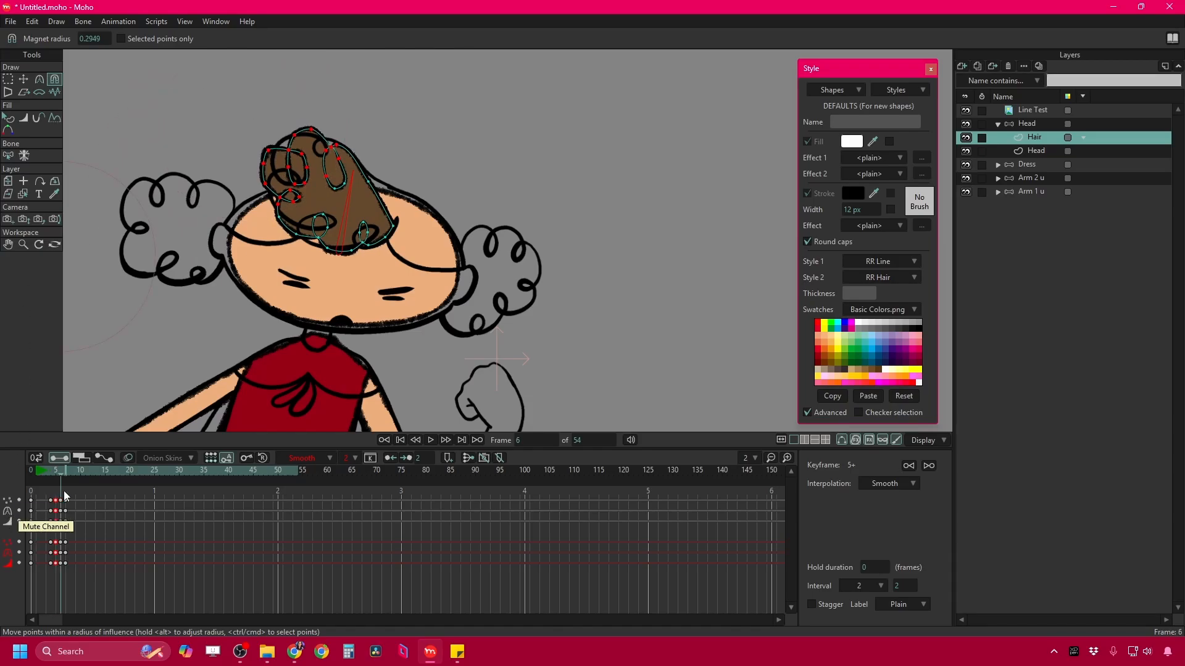
Delete the hair keyframes at frame 6 and set the frame 5 hair keyframes to Step interpolation.
left_click(62, 529)
left_click(62, 528)
left_click(59, 529)
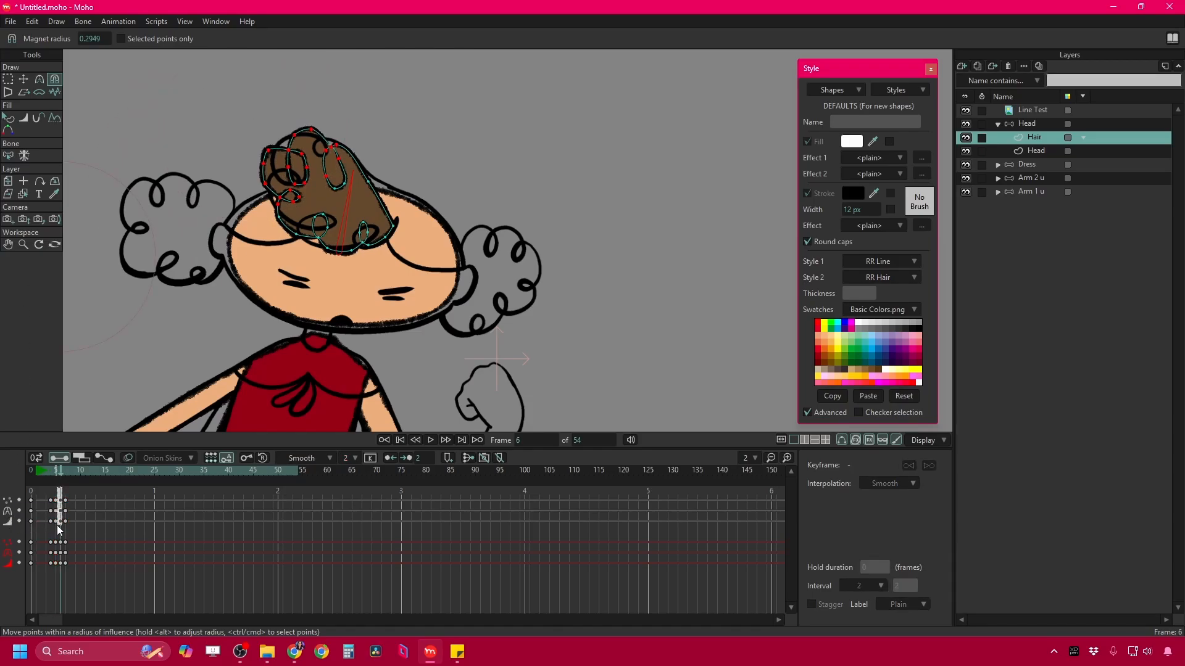
key("Delete")
left_click_drag(59, 527, 54, 535)
left_click(304, 458)
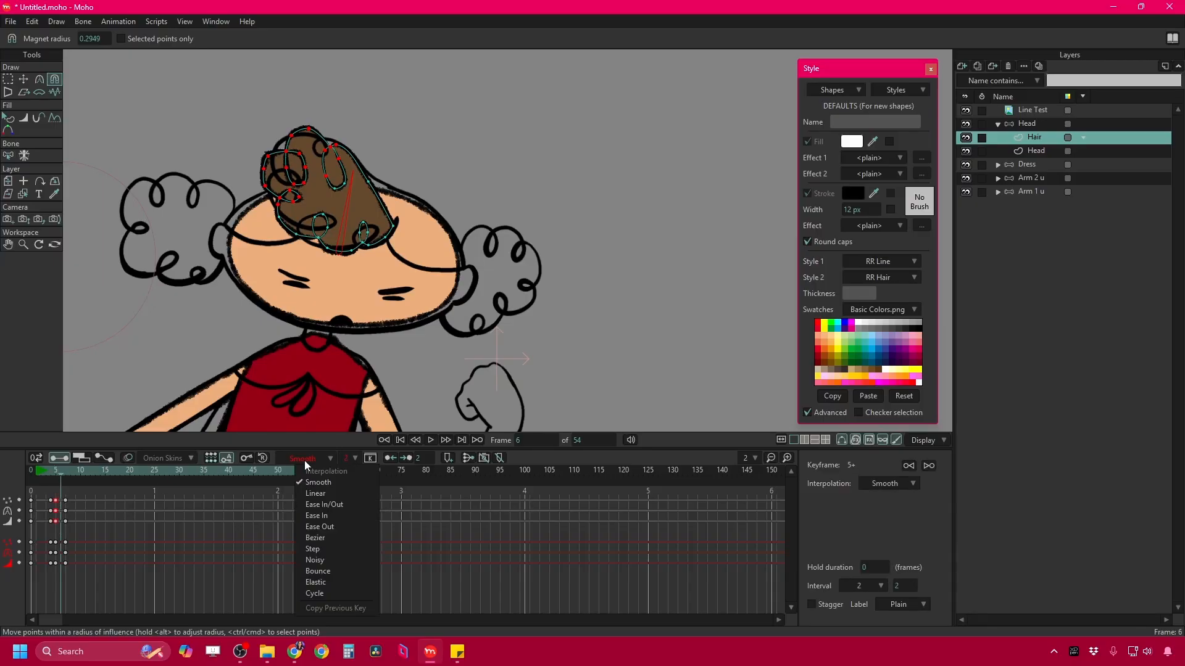
left_click(305, 549)
left_click(61, 477)
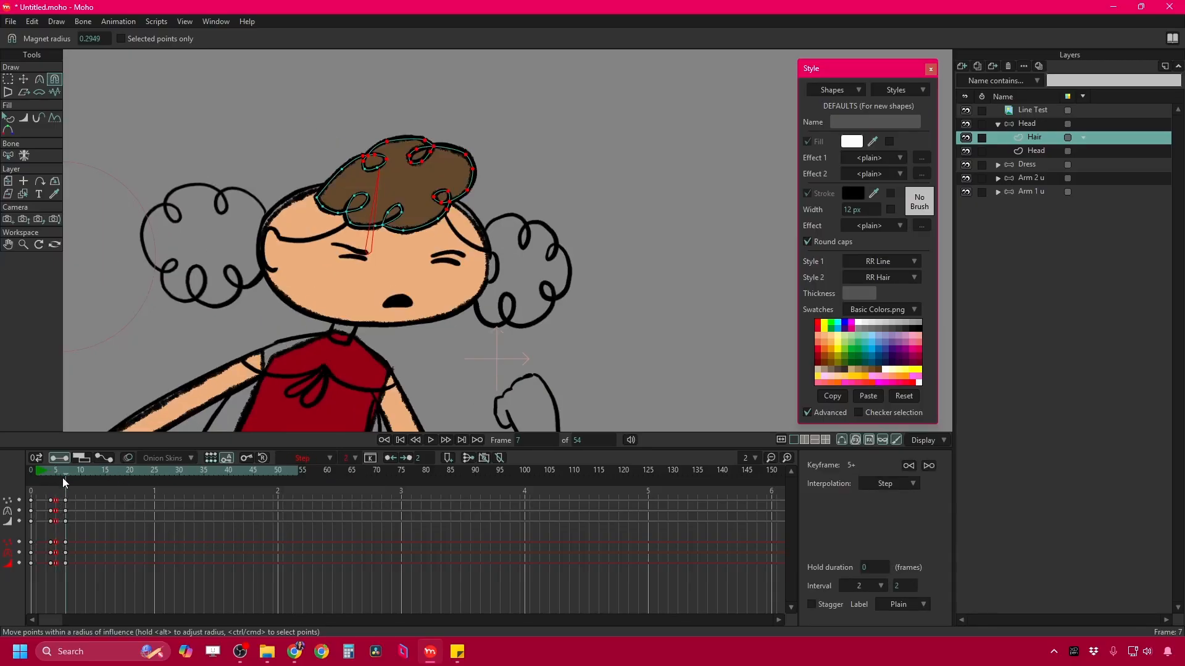
mouse_move(61, 478)
left_mouse_down()
mouse_move(43, 483)
mouse_move(58, 483)
left_mouse_up()
Step through the frames up to about frame 14 to compare the hair tuft with the sketched hair.
key("Right")
key("Right")
key("Right")
key("Right")
key("Right")
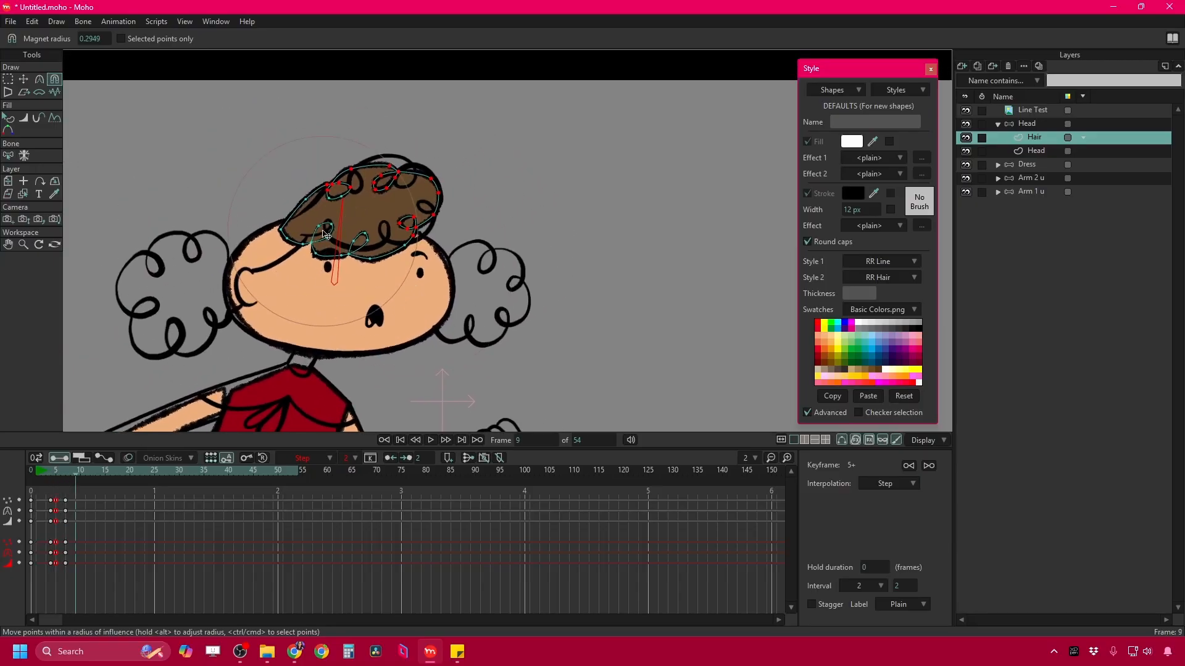
key("Right")
key("Right")
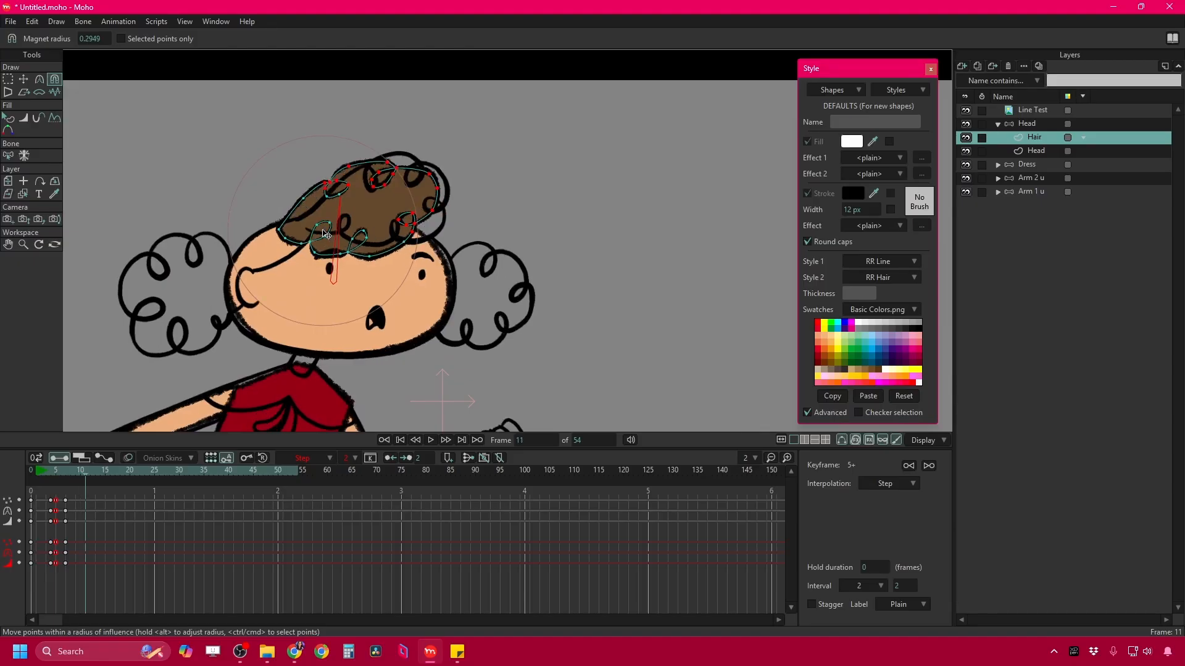
key("Right")
key("Right")
key("Left")
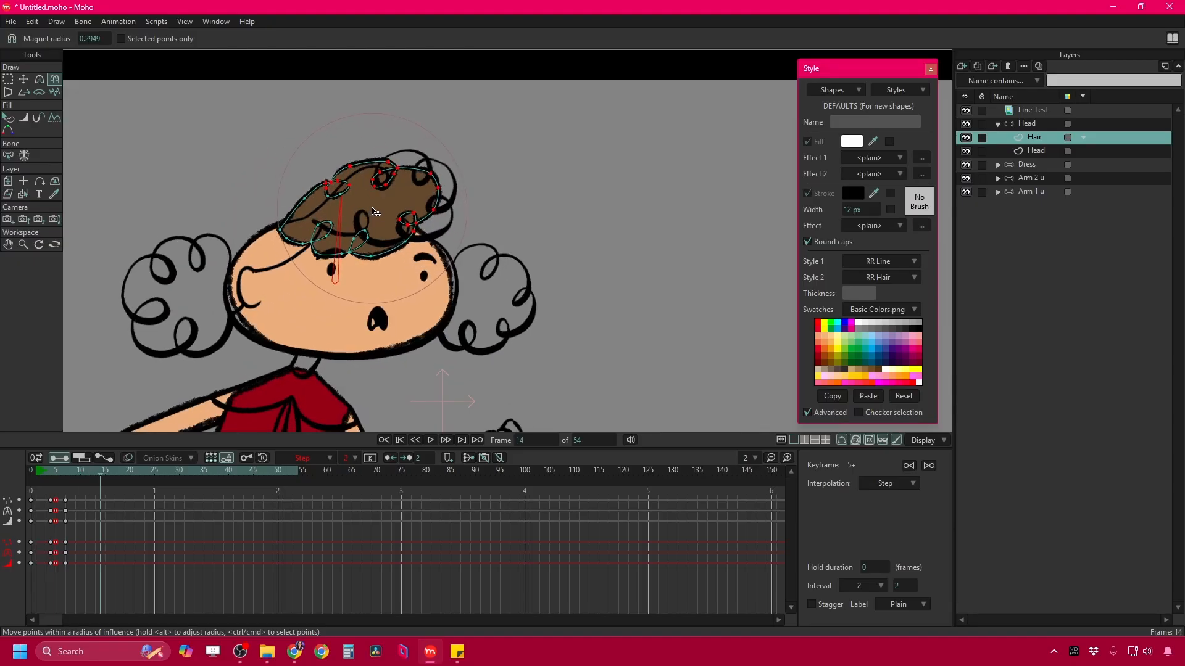
key("Left")
key("Left")
key("Right")
key("Right")
key("Right")
key("Left")
key("Left")
At frame 13, reshape the hair tuft to the sketched pose with the Magnet tool at radius 0.2949.
left_click_drag(402, 177, 425, 169)
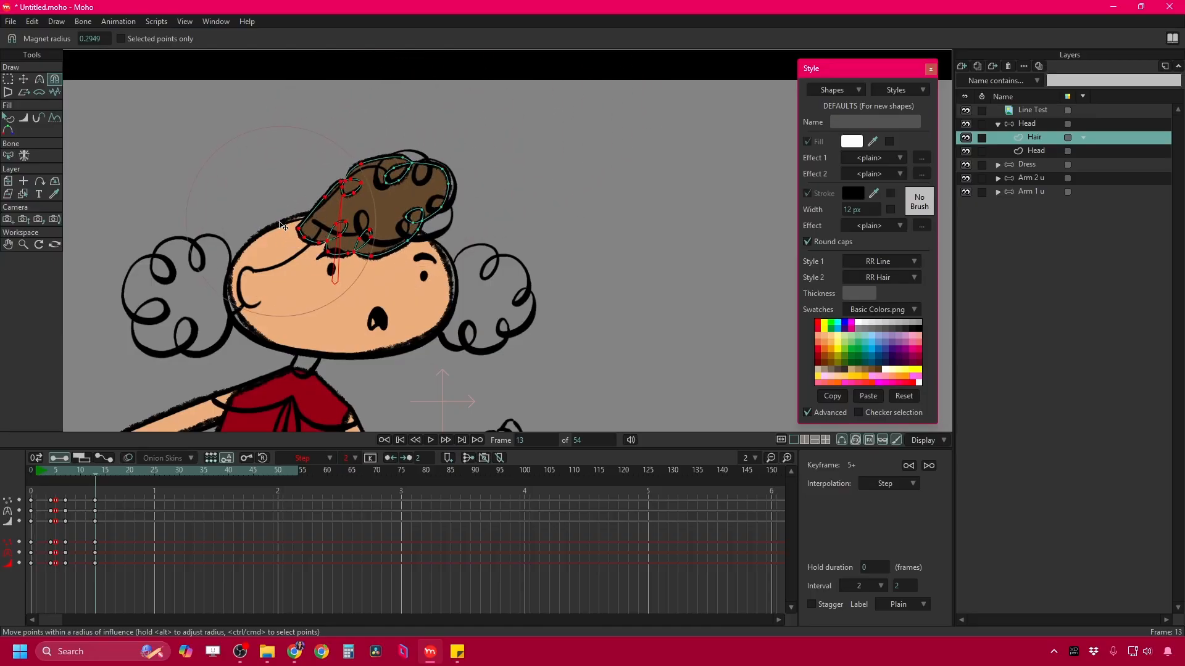
left_click_drag(284, 208, 371, 180)
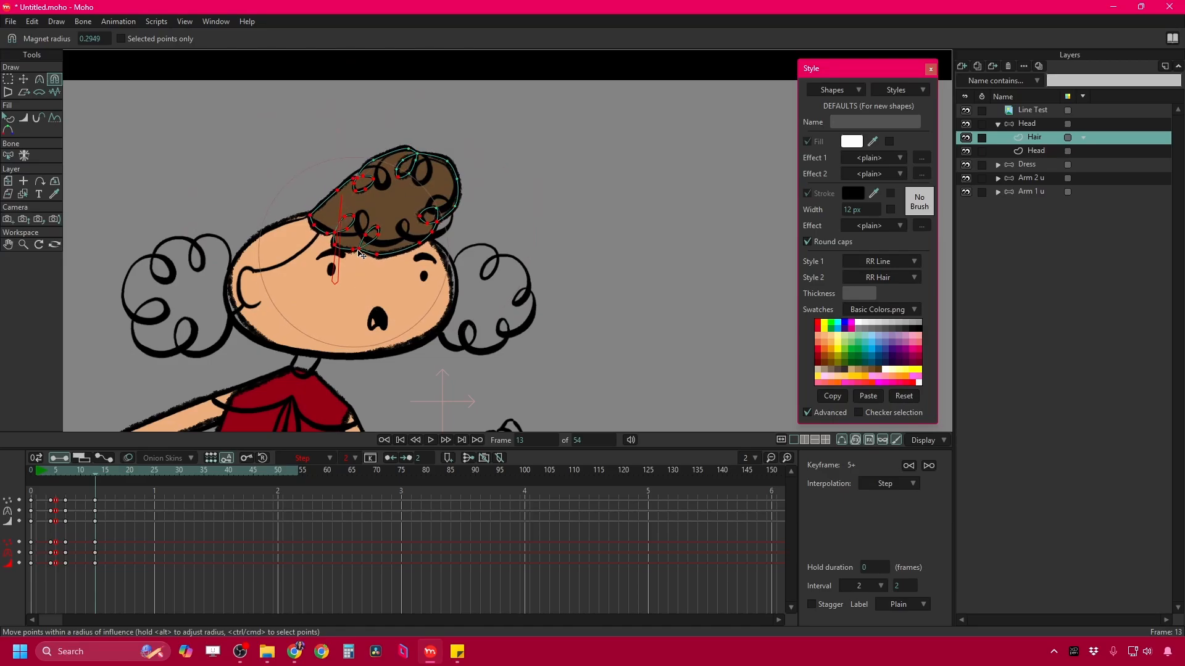
left_click_drag(352, 256, 350, 232)
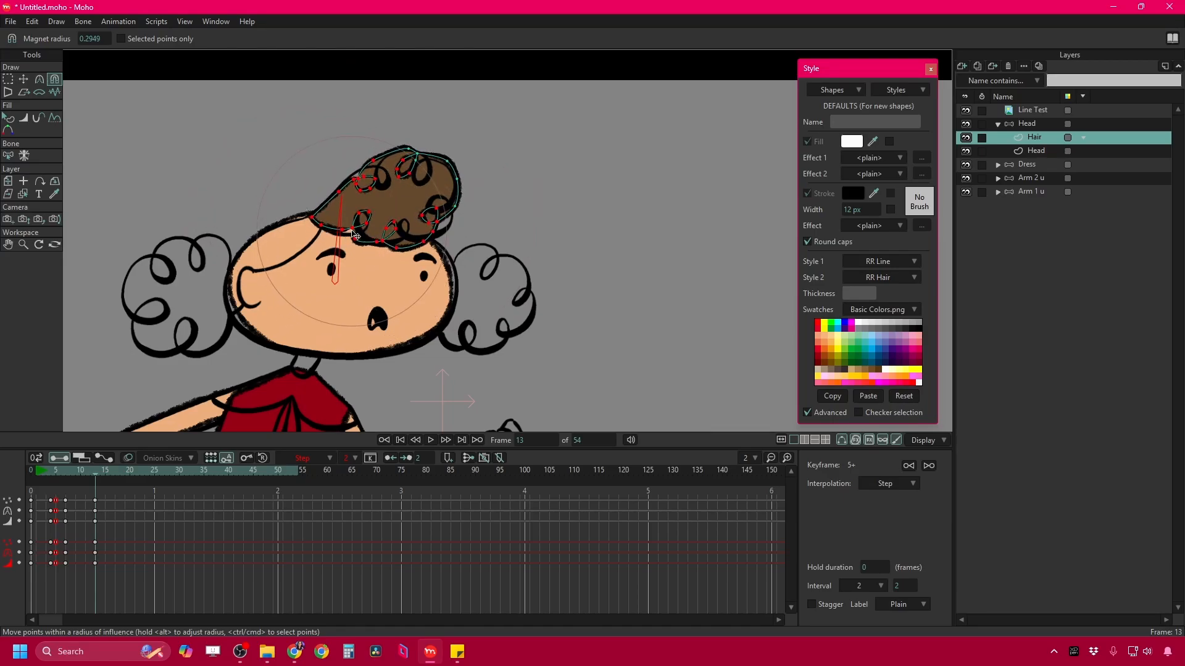
left_click_drag(423, 247, 438, 240)
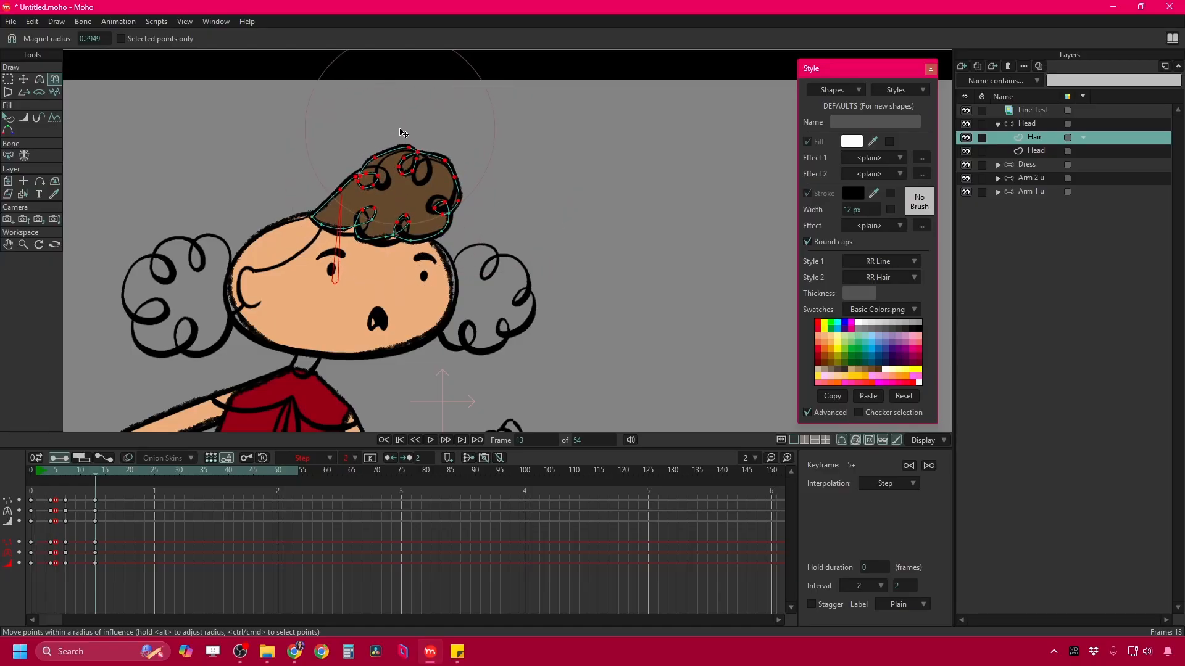
At frame 11, adjust the hair tuft to the sketch with the Magnet tool and compare it with the surrounding frames.
key("Left")
key("Left")
key("Left")
key("Right")
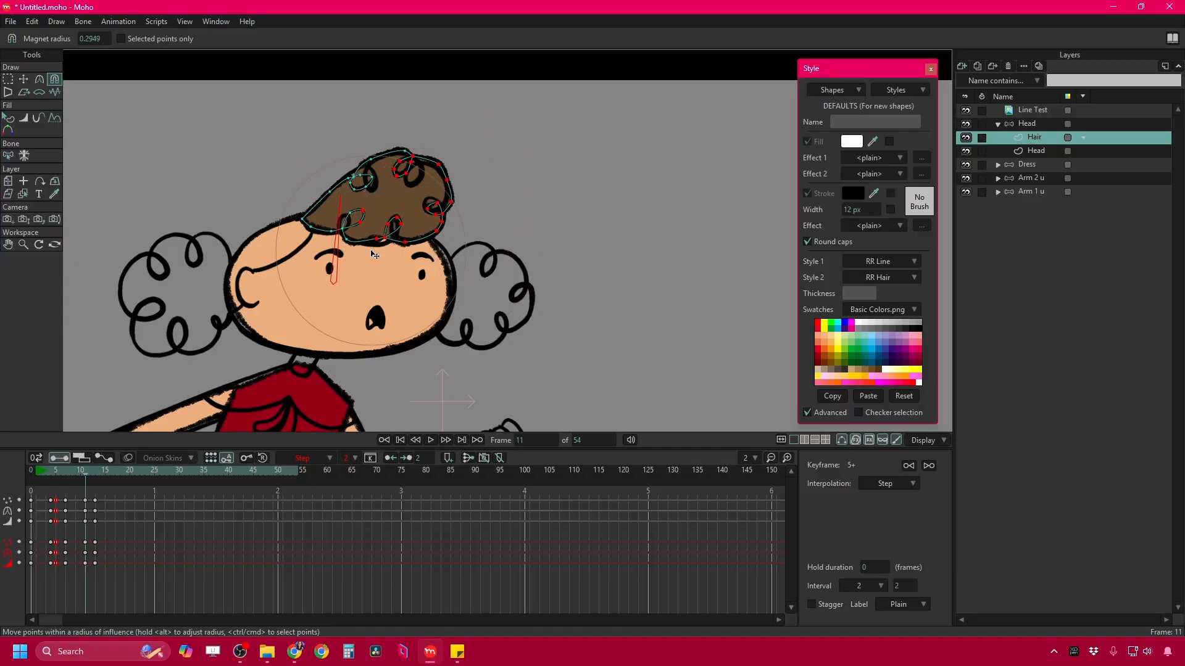
key("Left")
key("Right")
key("Right")
key("Right")
key("Right")
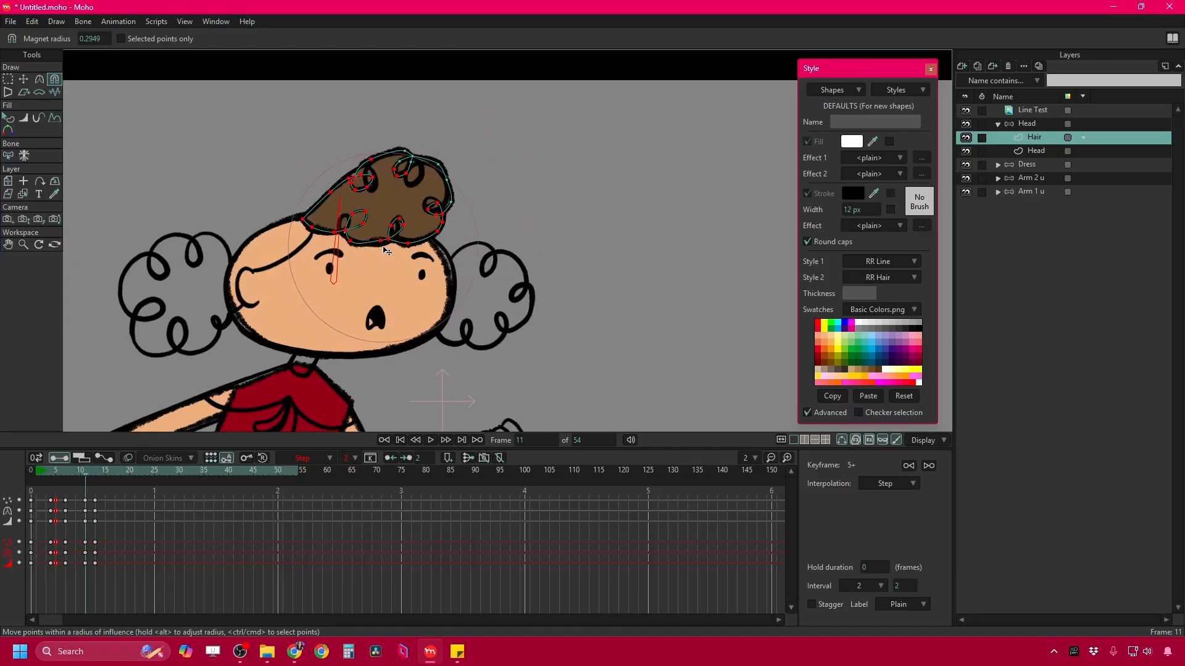
At frame 17, reshape the hair tuft to the sketched pose with the Magnet tool.
key("Right")
key("Right")
key("Right")
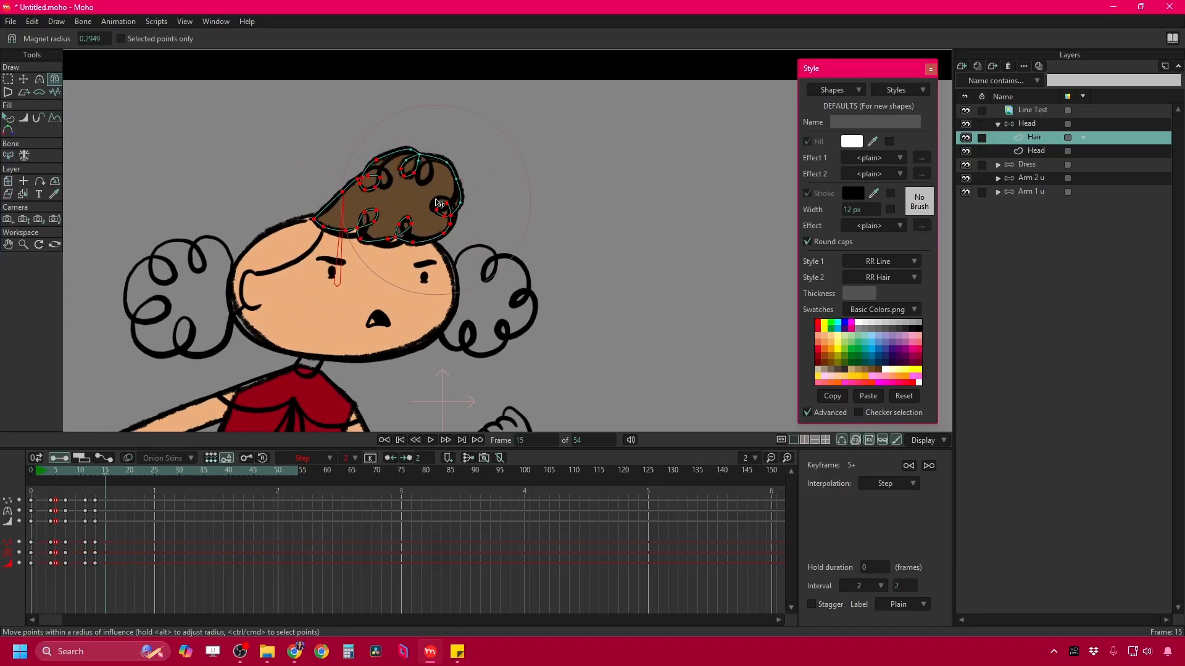
left_click_drag(450, 198, 407, 237)
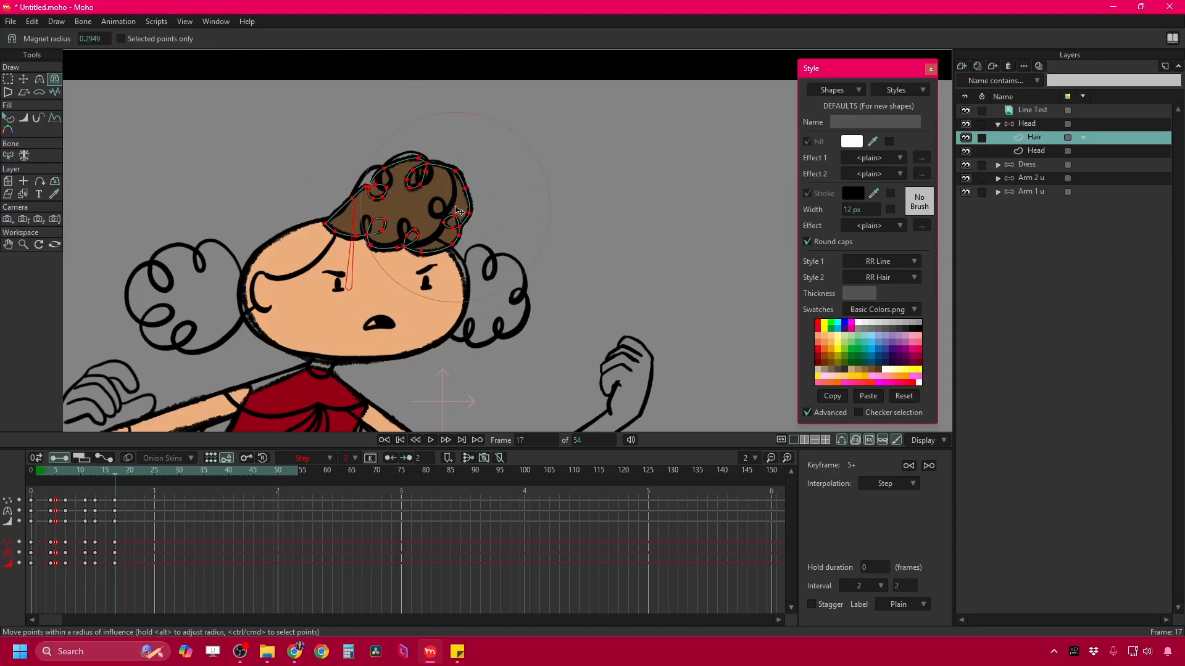
At frame 19, pull the hair tuft onto the sketched hair with the Magnet tool and compare it with the preceding frame.
key("Right")
key("Right")
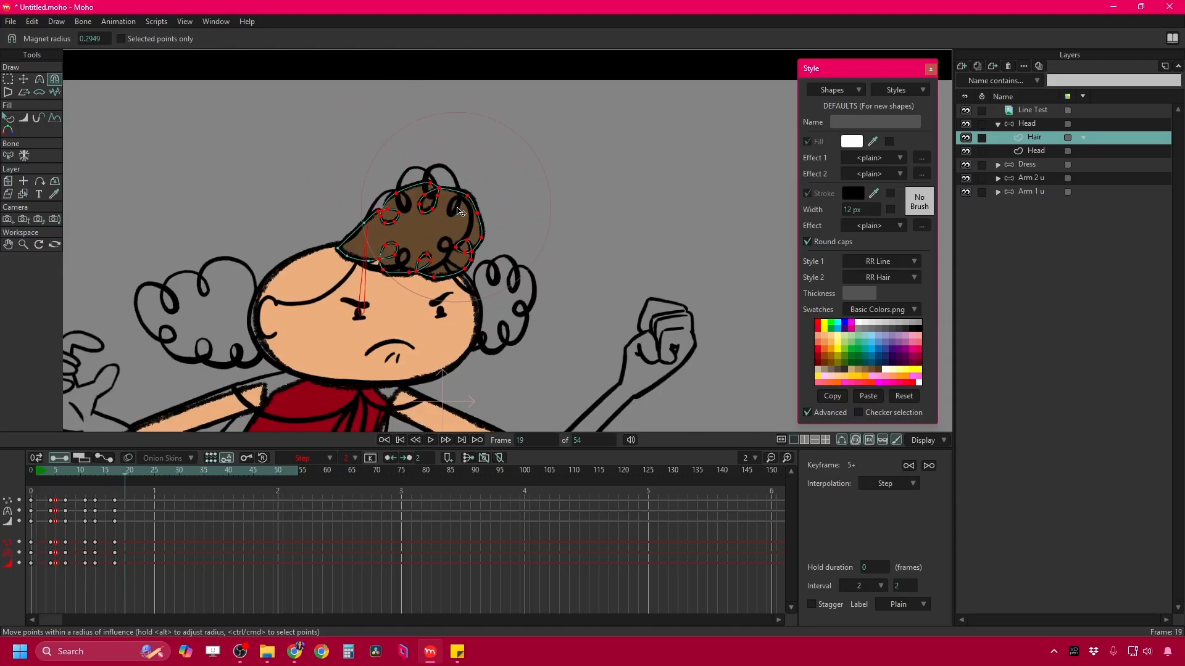
left_click_drag(494, 192, 383, 186)
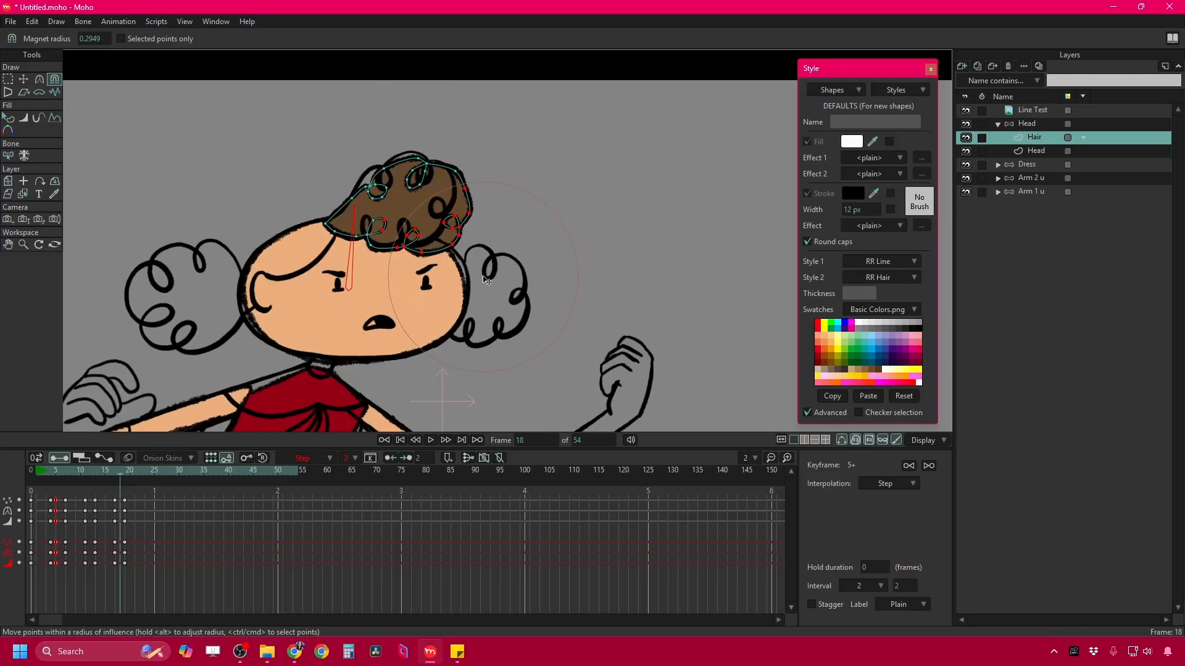
At frame 21, turn on onion skins and stretch the hair tuft over the sketched upright pose with the Magnet tool.
key("ctrl+Right")
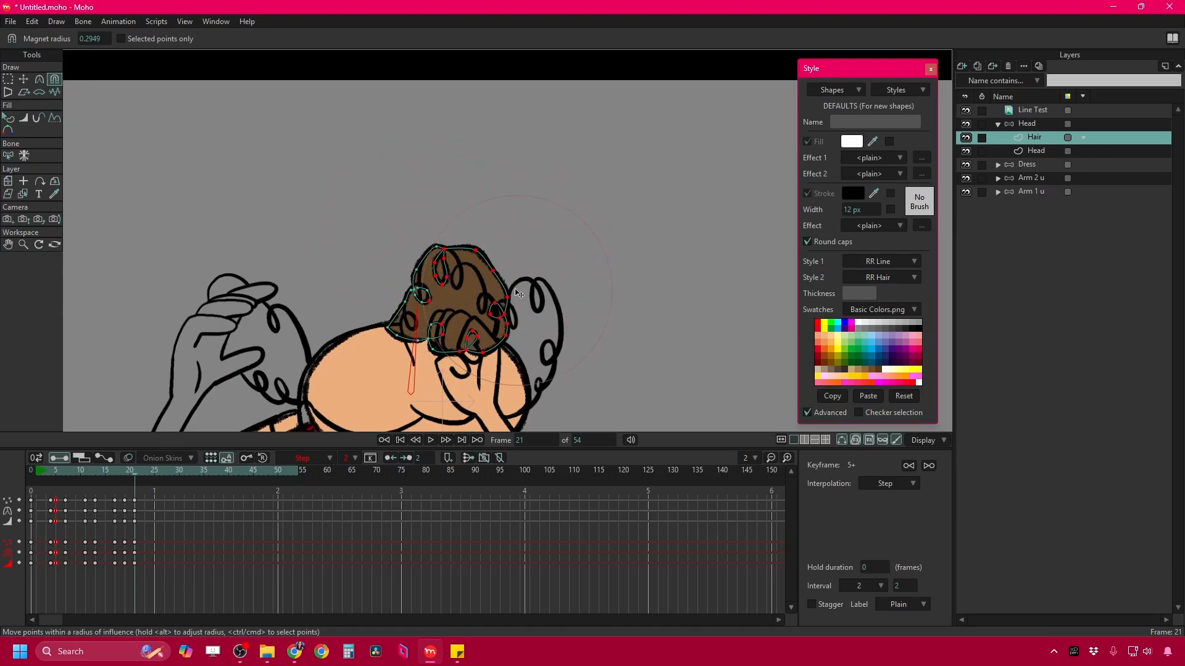
left_click_drag(535, 326, 535, 295)
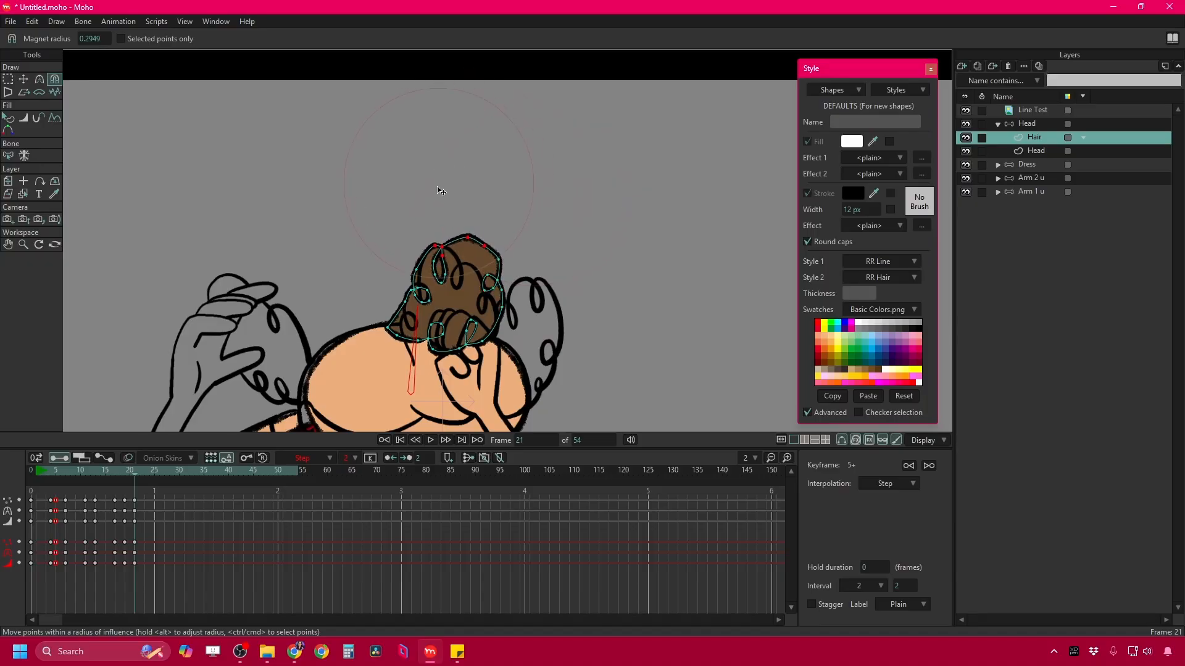
key("ctrl+z")
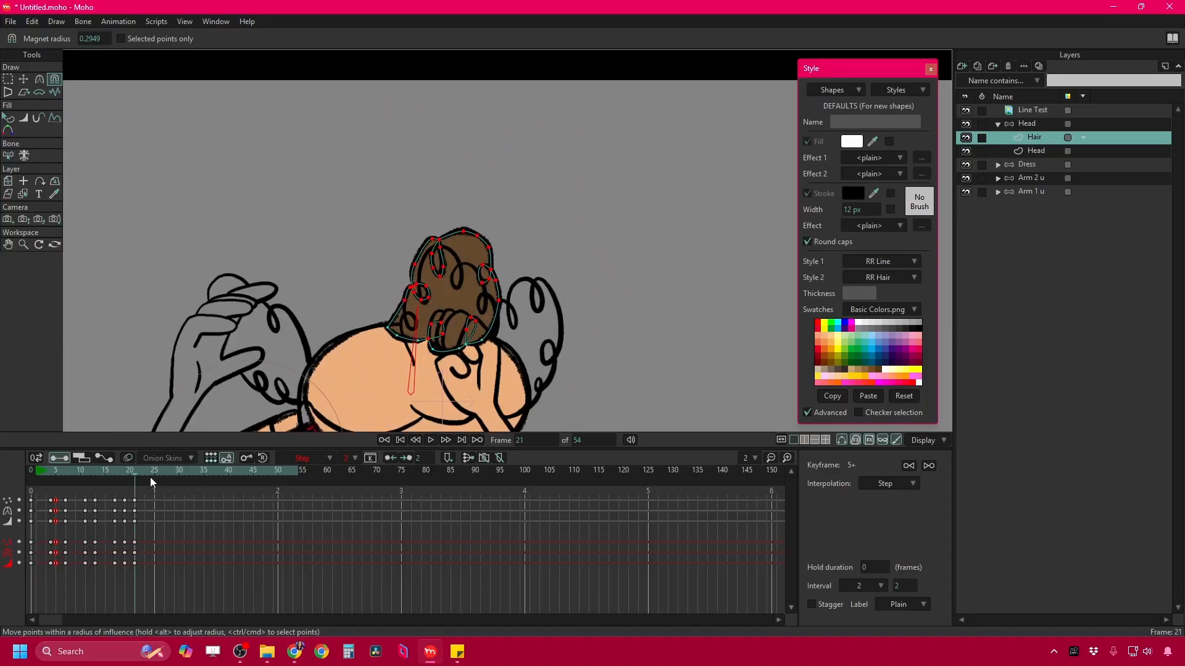
left_click(128, 458)
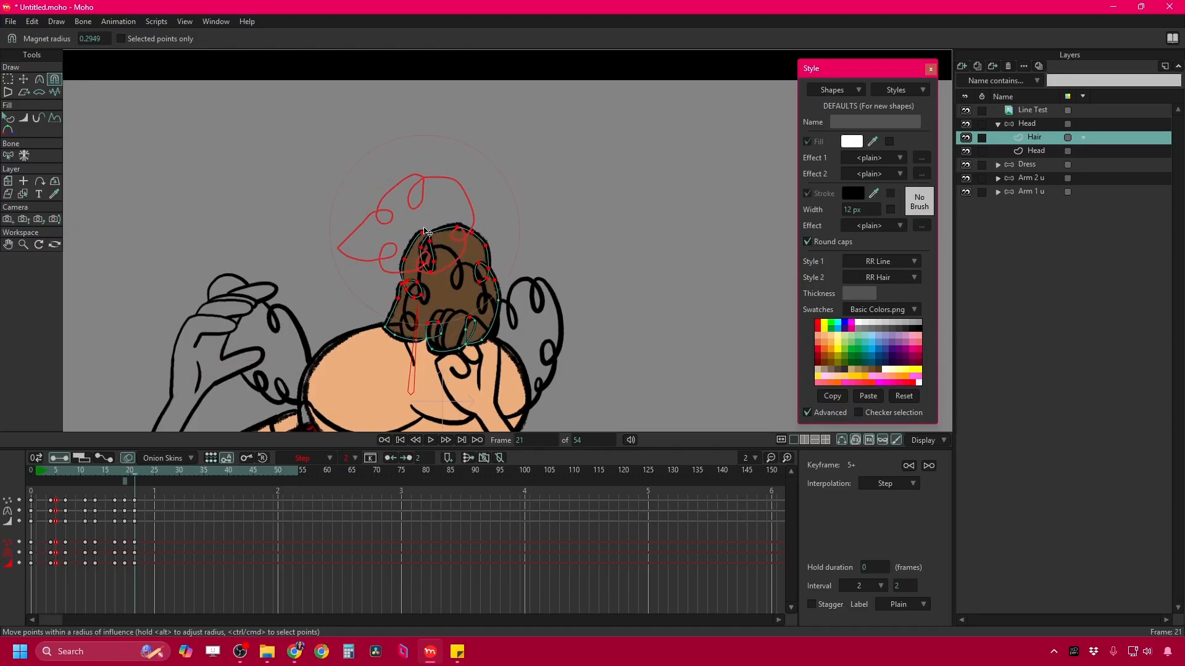
left_click_drag(407, 275, 402, 330)
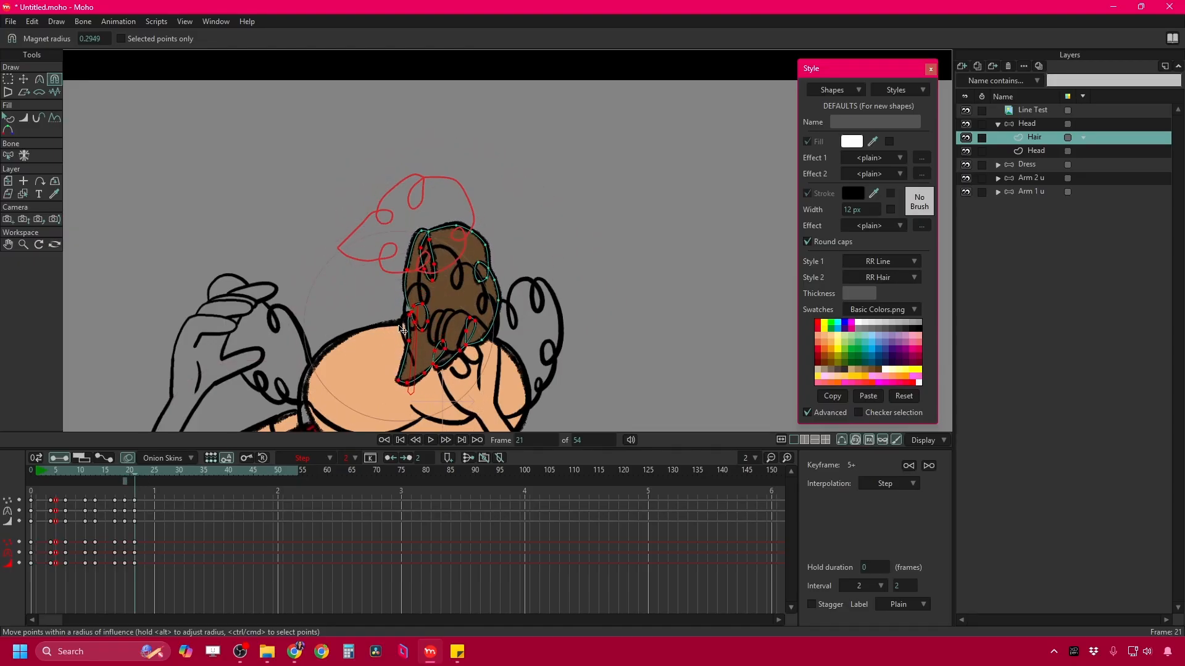
left_click_drag(503, 332, 510, 335)
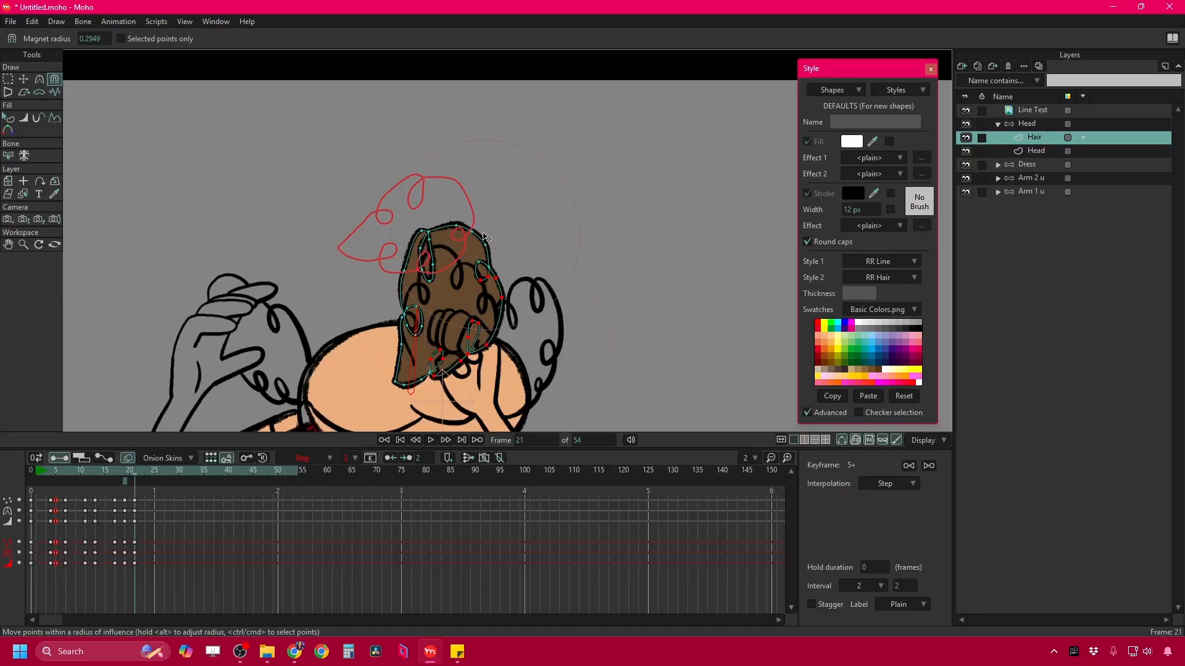
At frame 21, move individual points on the hair's left and top outline to match the sketched curls with Transform Points.
left_click(23, 79)
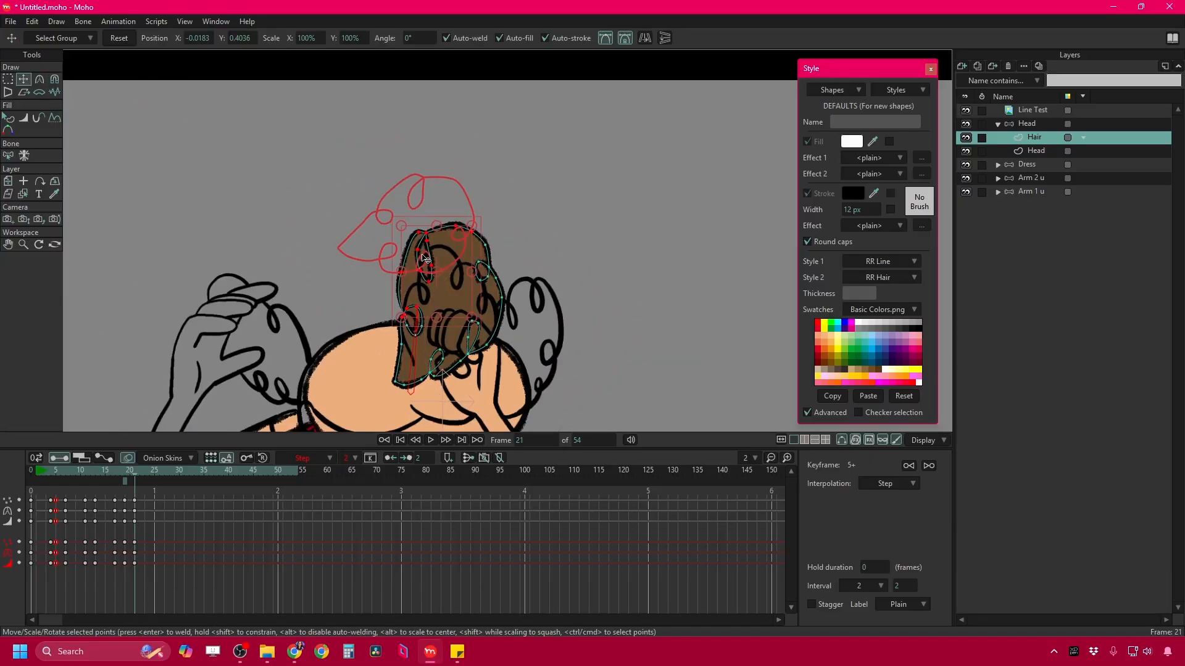
left_click(404, 275)
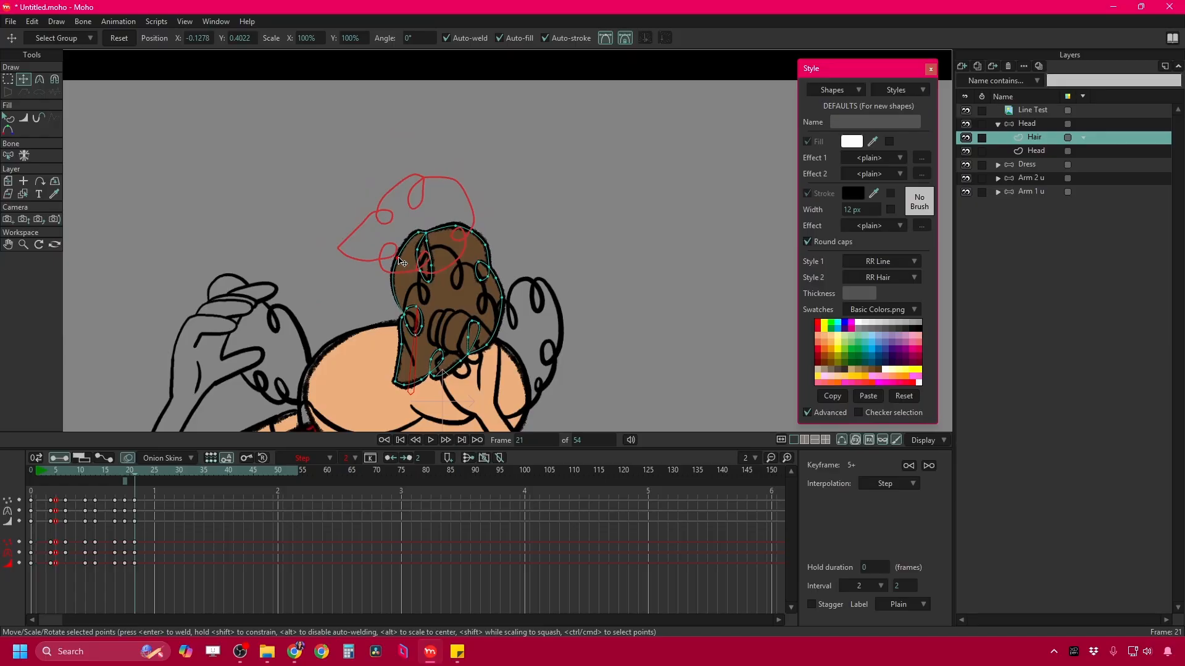
left_click_drag(401, 262, 398, 238)
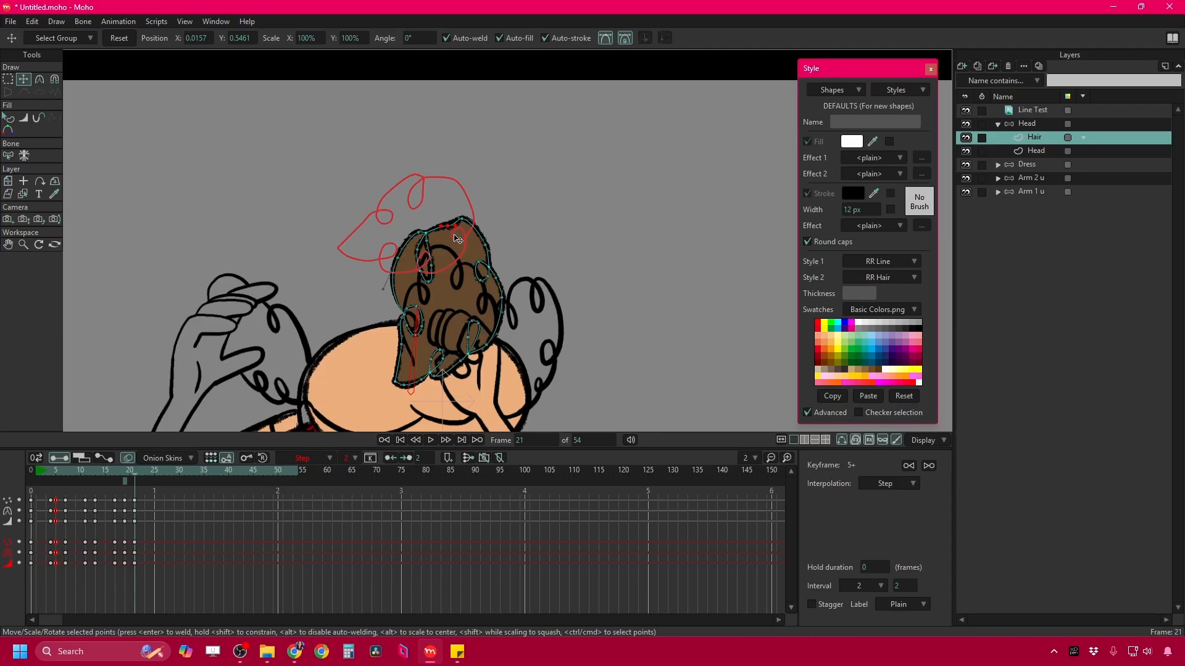
scroll(456, 238, "up", 4)
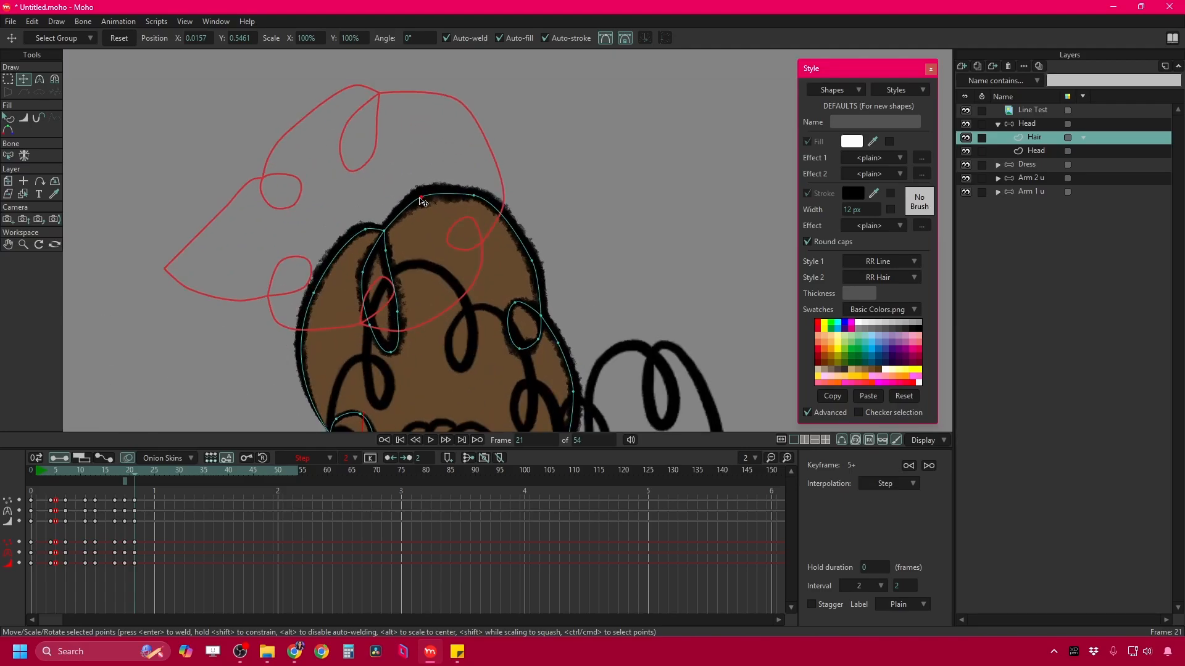
left_click_drag(421, 201, 487, 199)
scroll(483, 258, "down", 1)
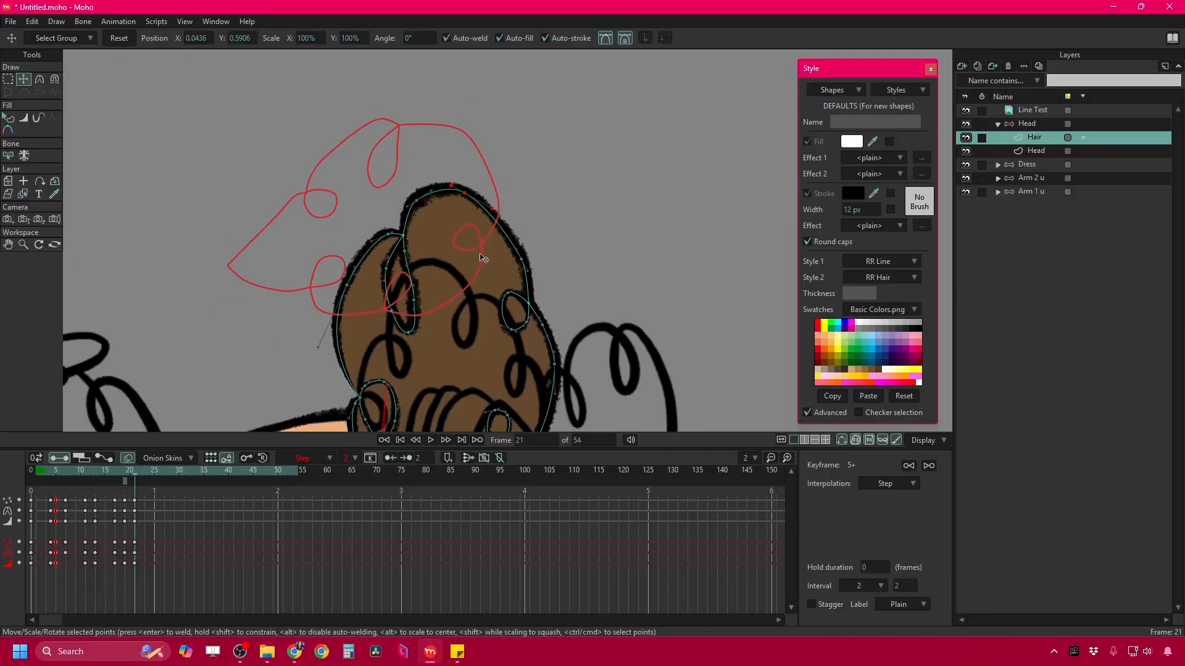
scroll(483, 258, "down", 1)
At frame 23, adjust the lower part of the hair tuft with the Magnet tool.
key("Right")
key("Right")
key("Left")
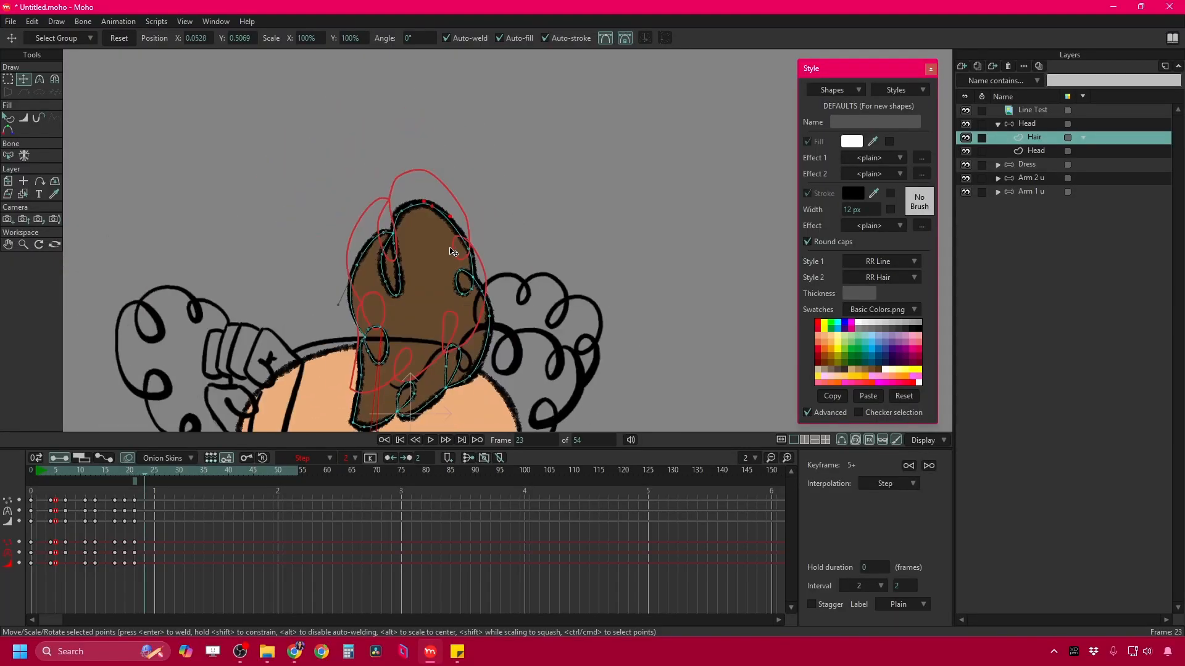
left_click_drag(453, 251, 395, 154)
scroll(416, 186, "down", 1)
left_click(54, 78)
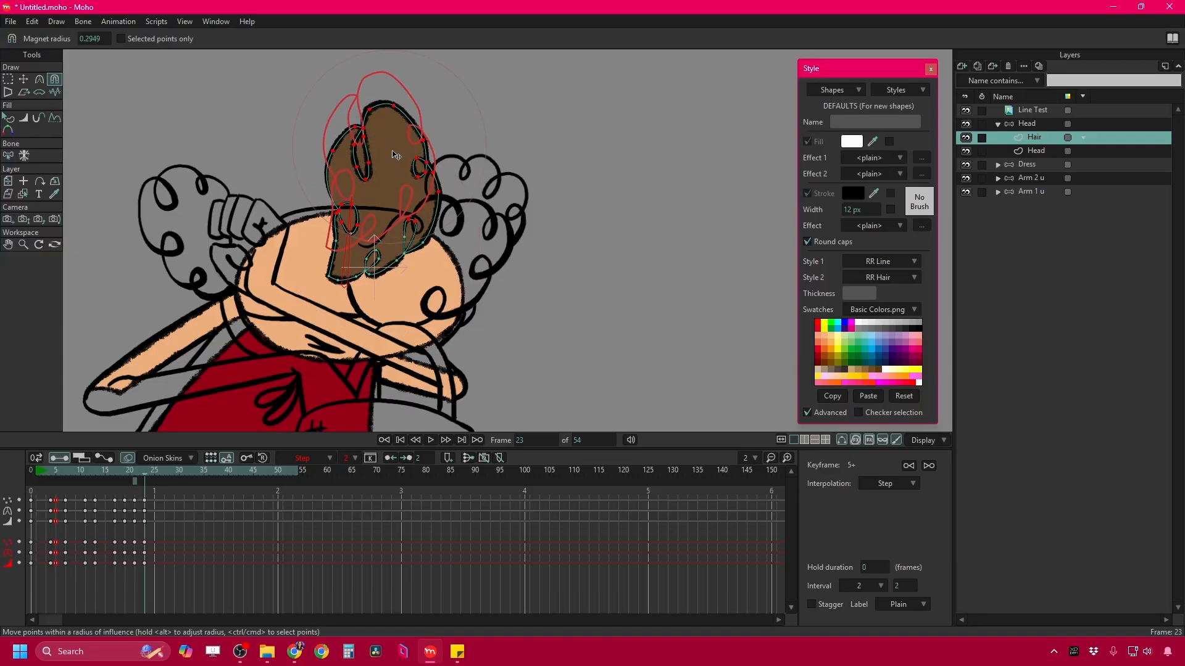
left_click_drag(412, 236, 430, 248)
At frame 23, move and rotate the whole hair shape onto the sketched tuft and refine its lower edge with the Magnet tool.
left_click(28, 78)
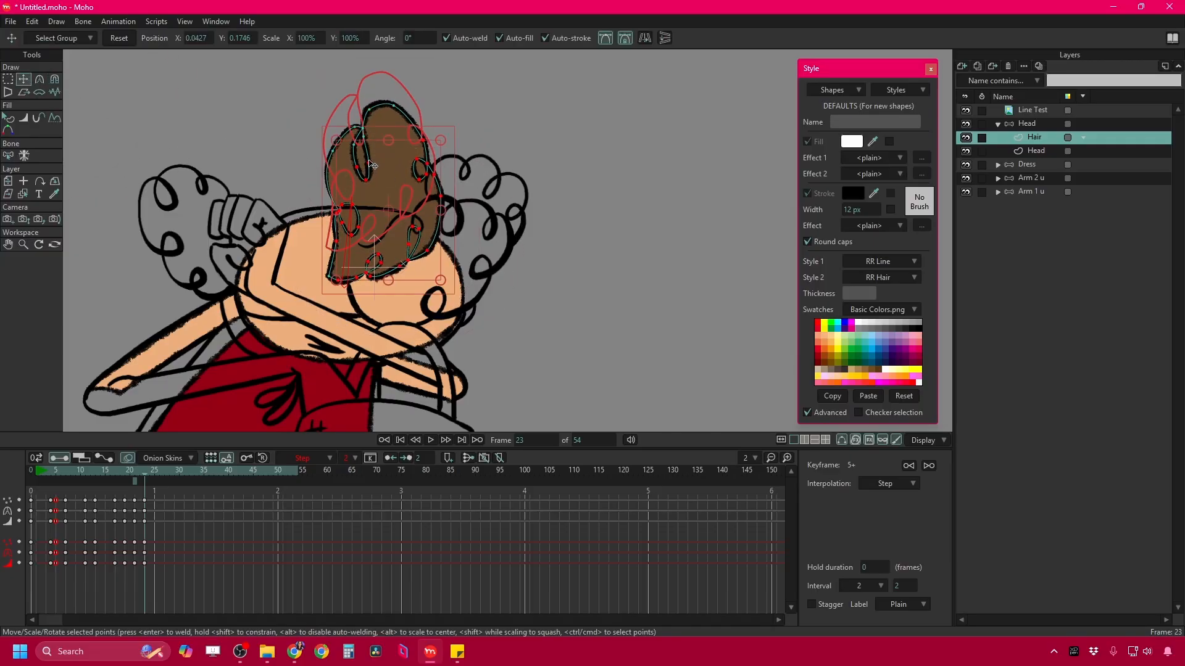
key("ctrl+a")
left_click_drag(416, 163, 426, 247)
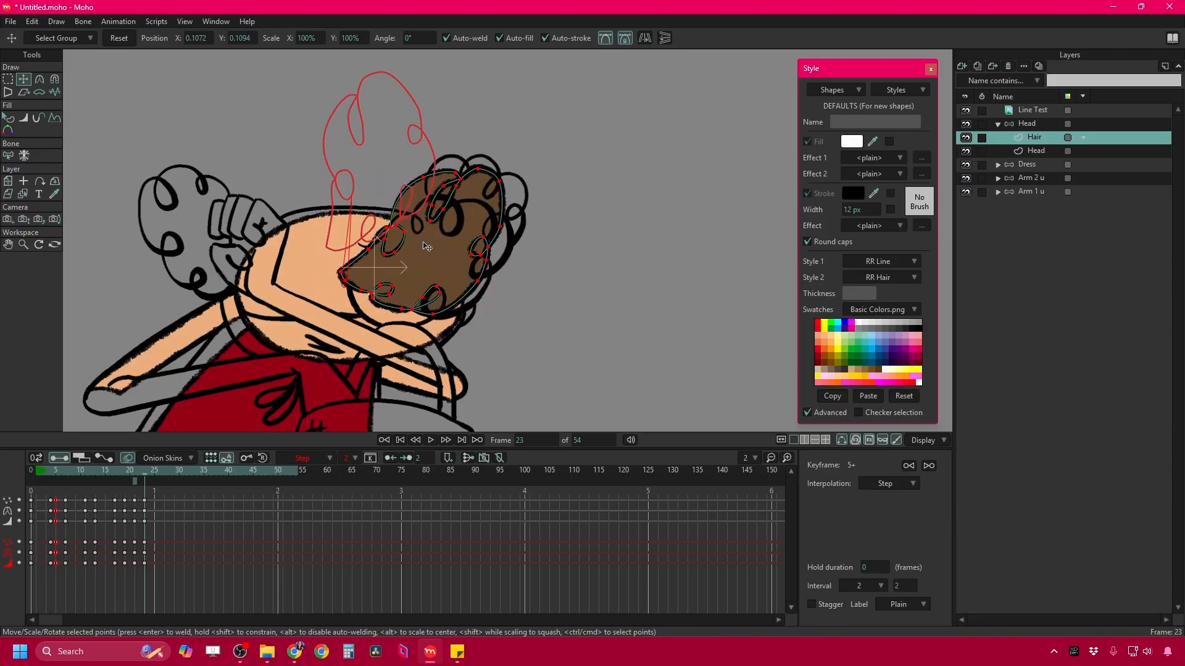
left_click(54, 79)
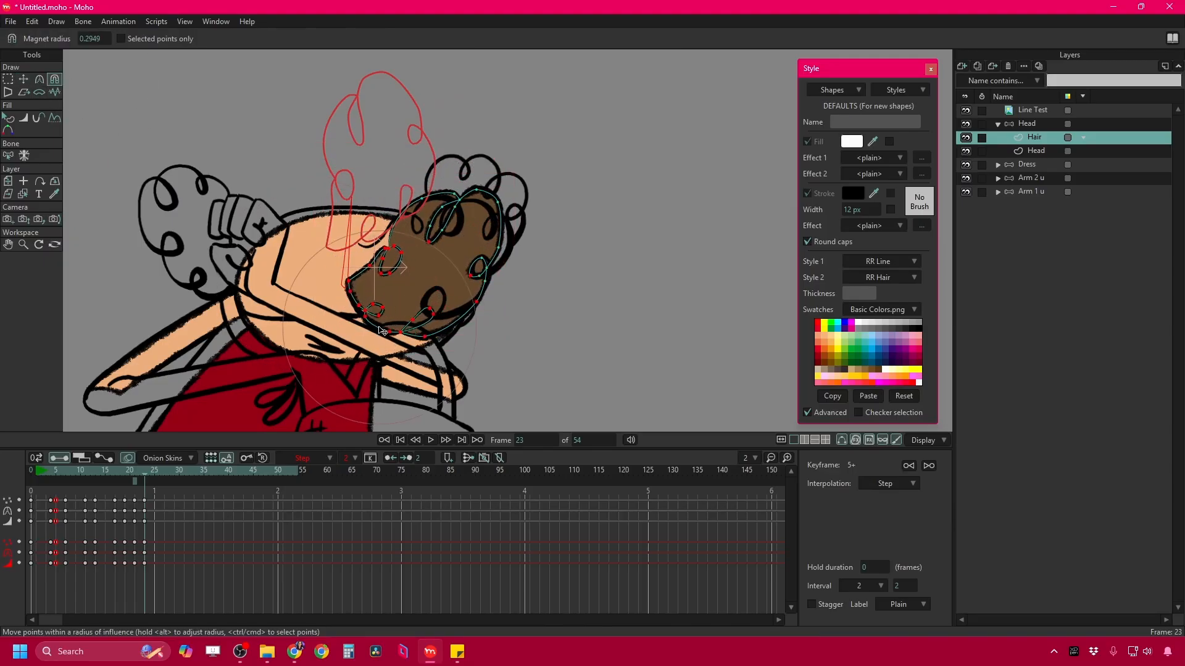
left_click_drag(413, 321, 430, 341)
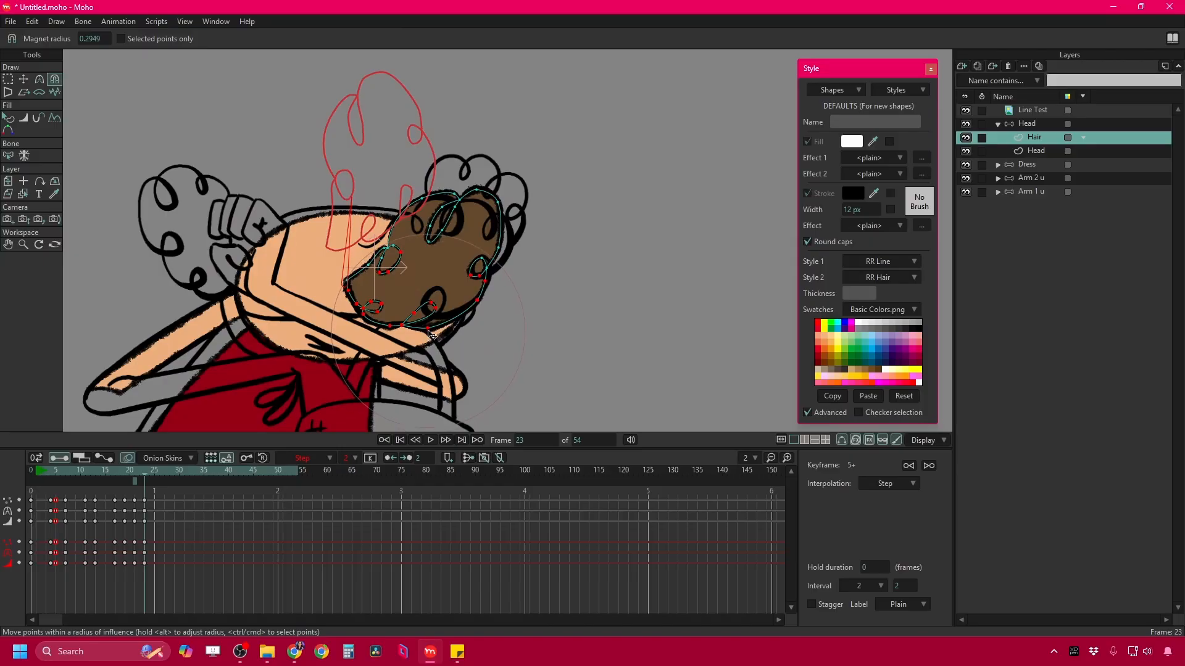
Flip between frames 21 and 23 to compare the hair poses with the sketch.
key("ctrl+Left")
key("ctrl+Right")
key("ctrl+Left")
key("ctrl+Right")
key("ctrl+Left")
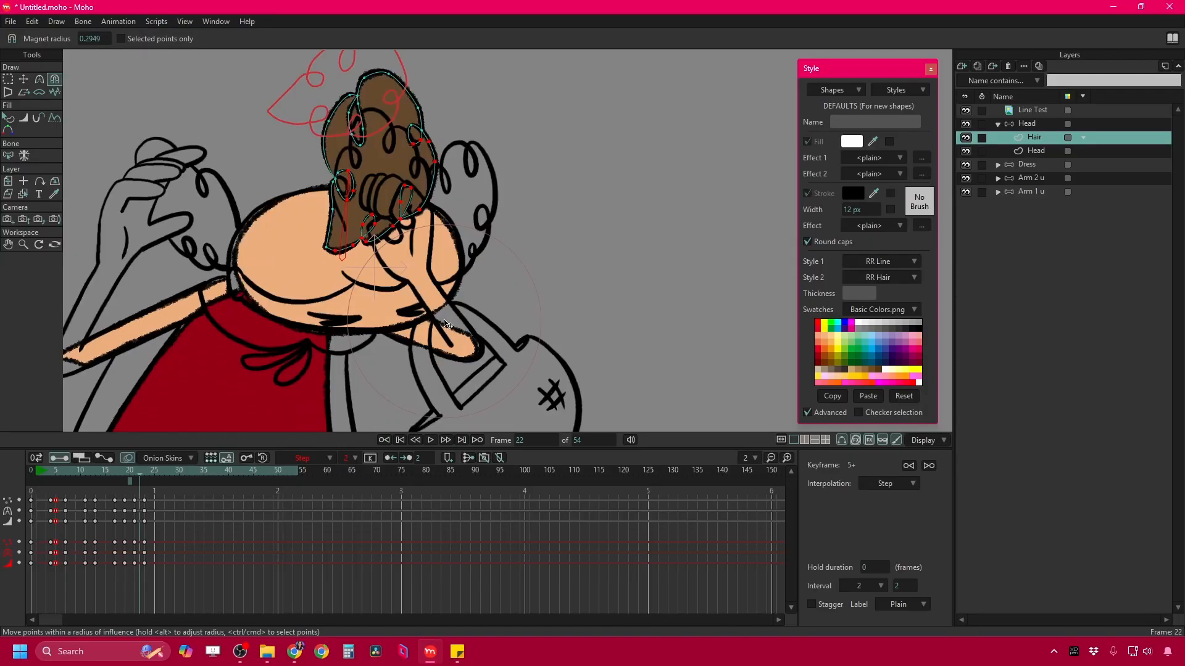
key("ctrl+Left")
key("ctrl+Right")
key("ctrl+Right")
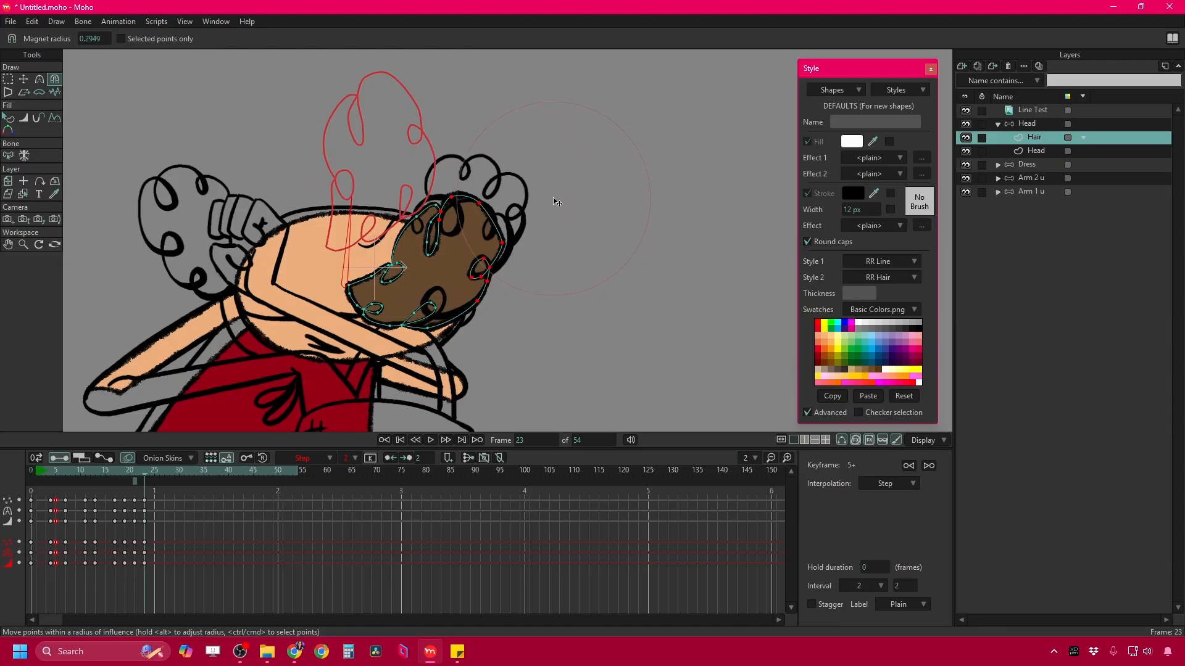
At frame 25, push in the hair's top and right edges to follow the sketch with the Magnet tool.
key("ctrl+Right")
key("ctrl+Right")
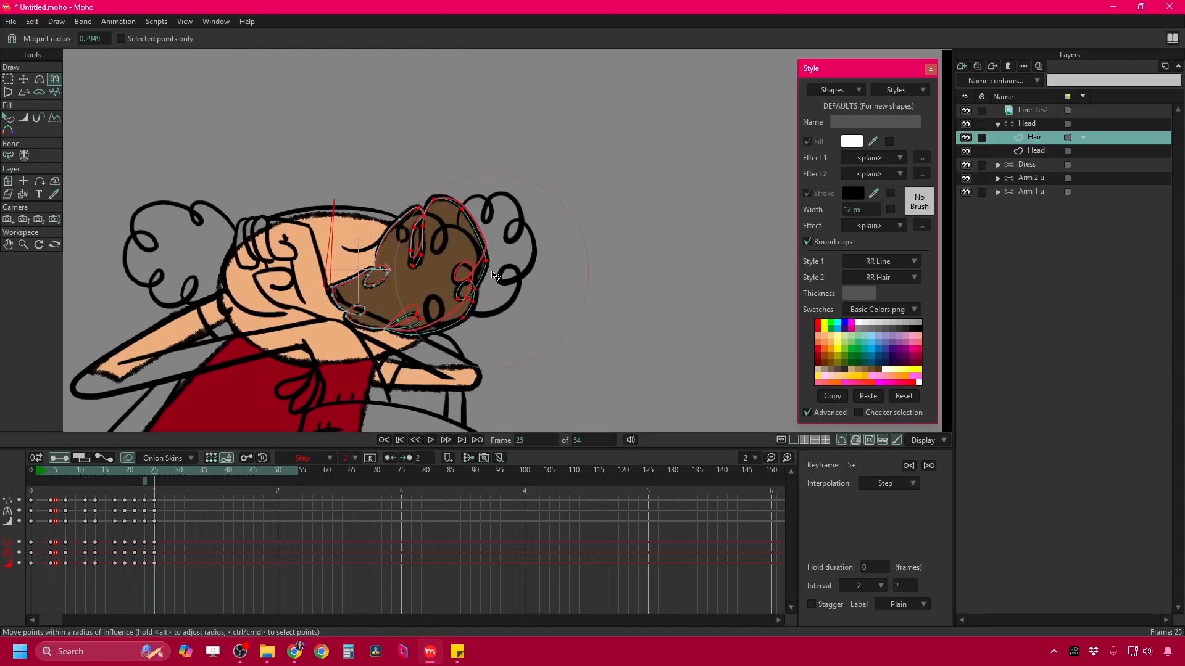
left_click_drag(462, 196, 475, 224)
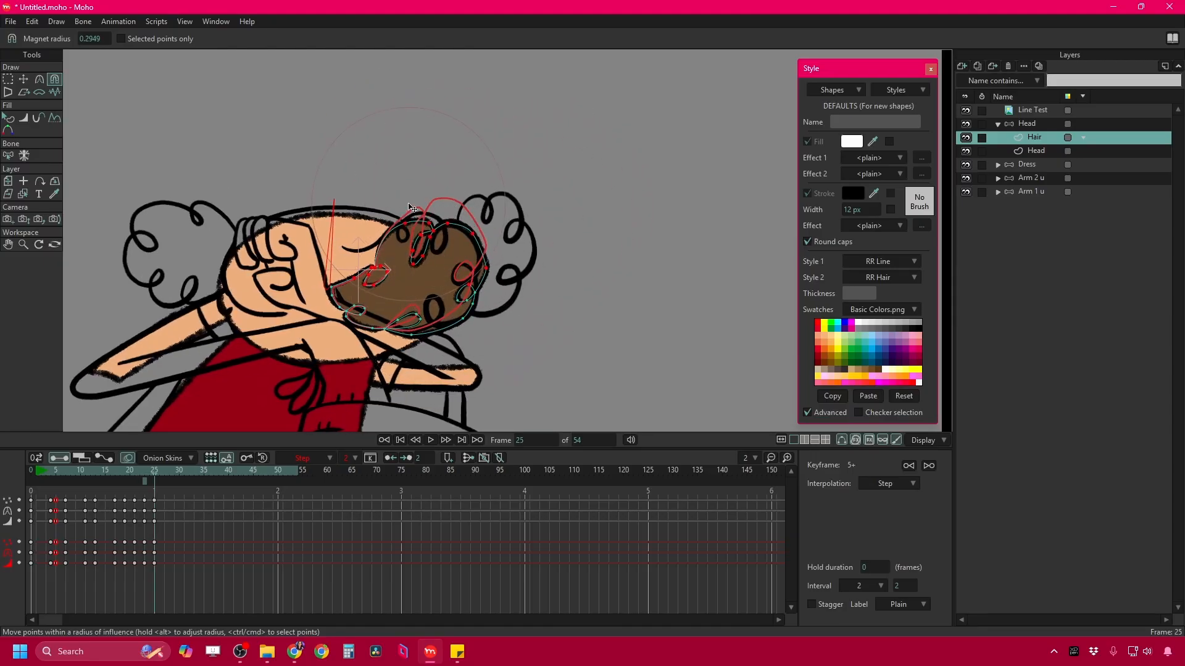
left_click_drag(509, 267, 499, 269)
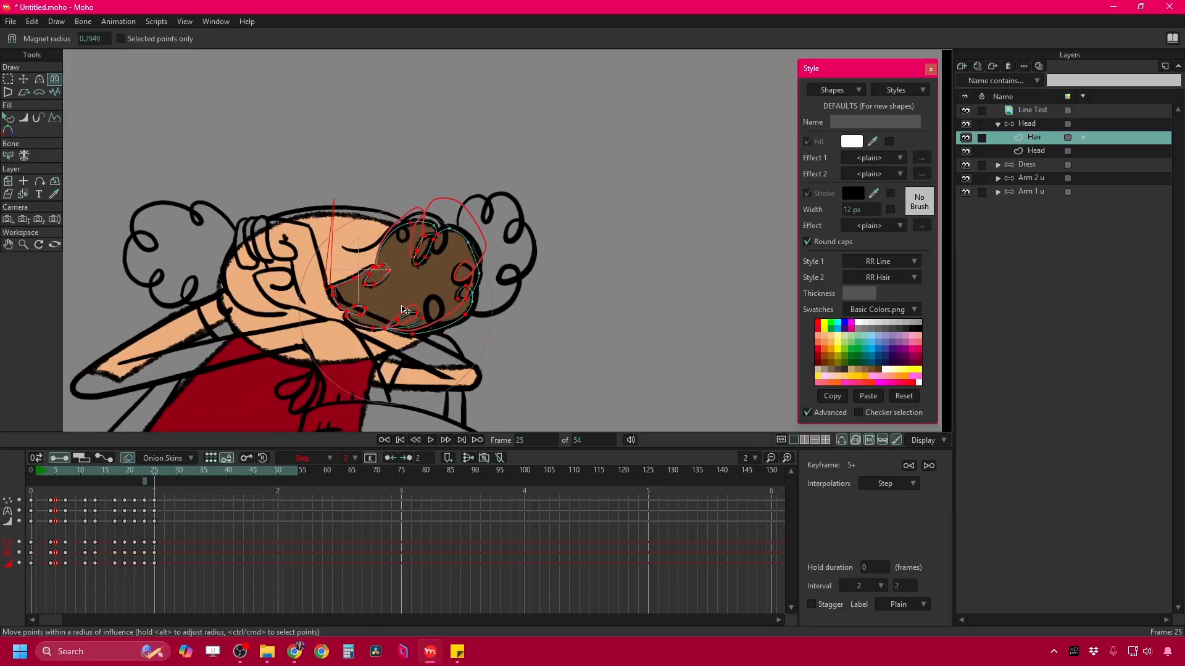
At frame 25, move individual points along the hair's top and right outline onto the sketched curls with Transform Points.
left_click(24, 80)
scroll(413, 303, "up", 3)
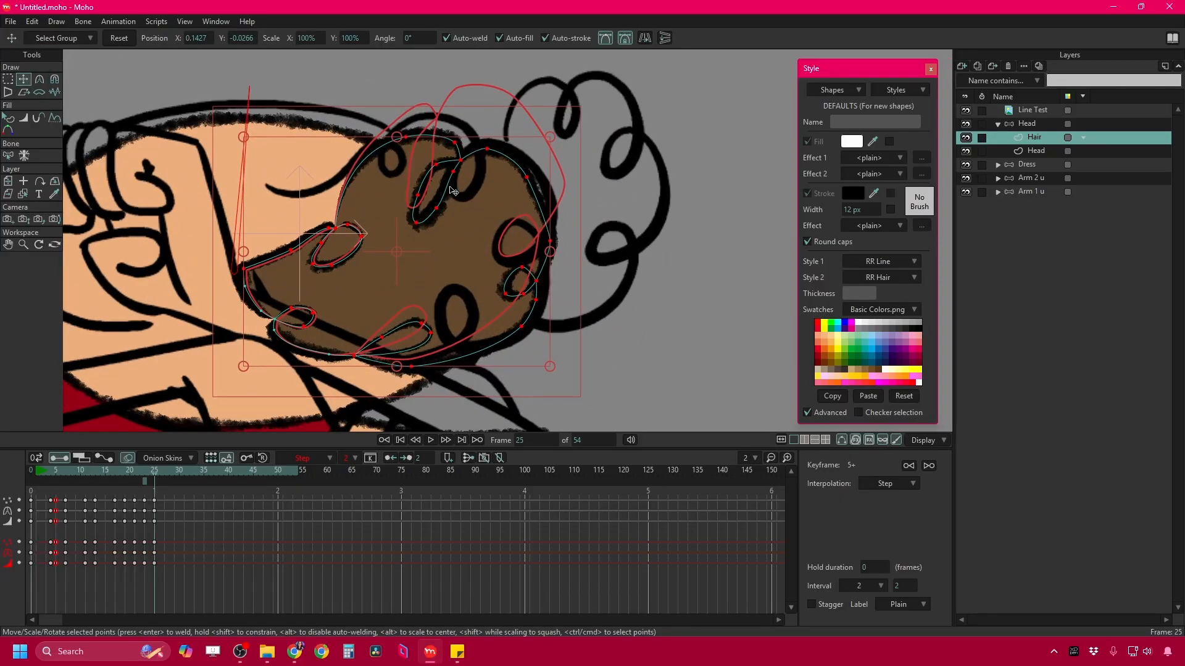
left_click(458, 181)
left_click_drag(459, 186, 426, 136)
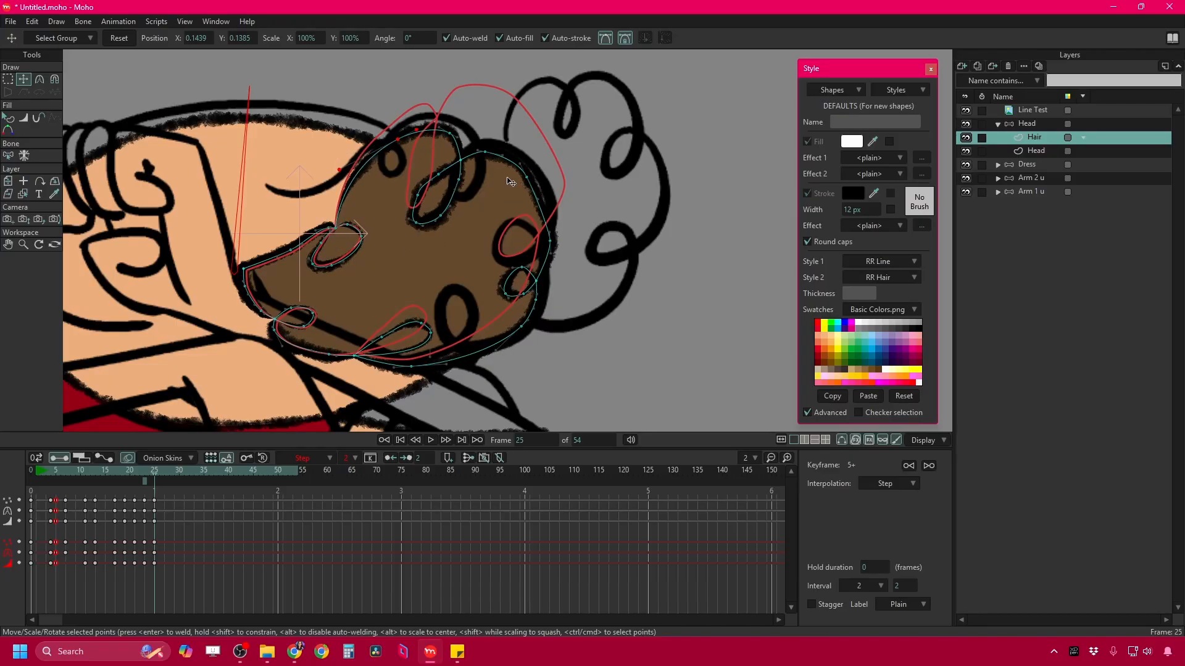
left_click_drag(529, 183, 552, 265)
left_click_drag(485, 152, 478, 167)
scroll(476, 167, "down", 2)
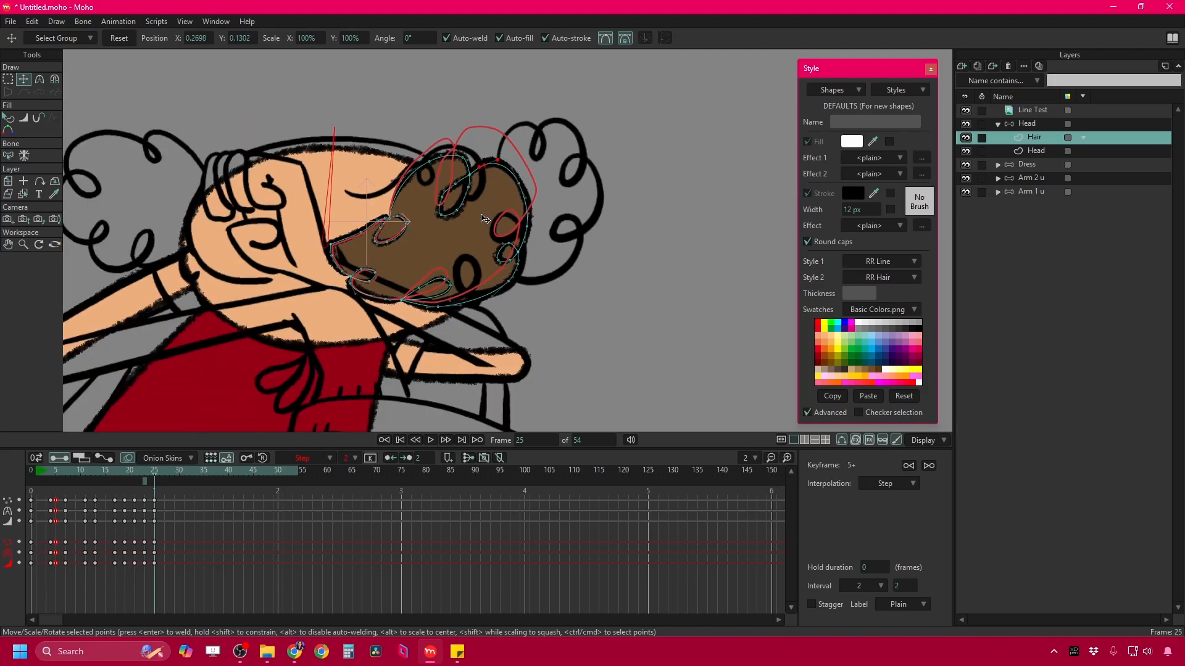
At frame 27, select the whole hair shape and move it left over the sketched head with Transform Points.
key("Right")
key("Right")
key("Right")
key("Left")
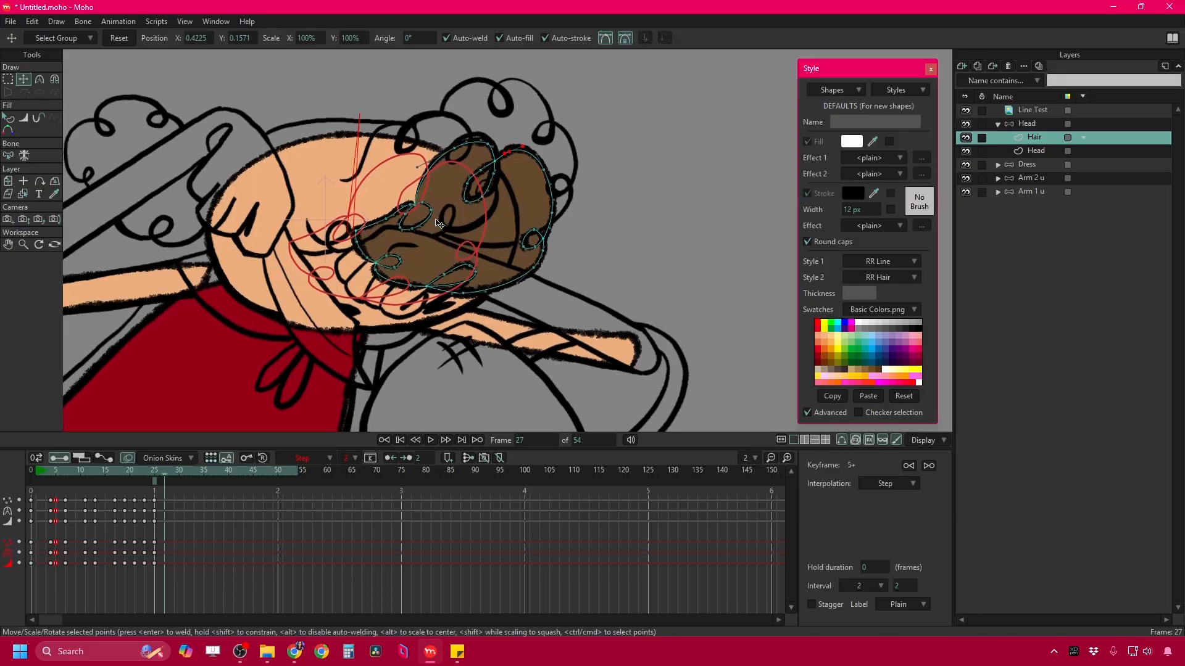
key("Left")
left_click(8, 79)
left_click_drag(271, 89, 602, 347)
left_click(23, 79)
left_click_drag(559, 225, 528, 226)
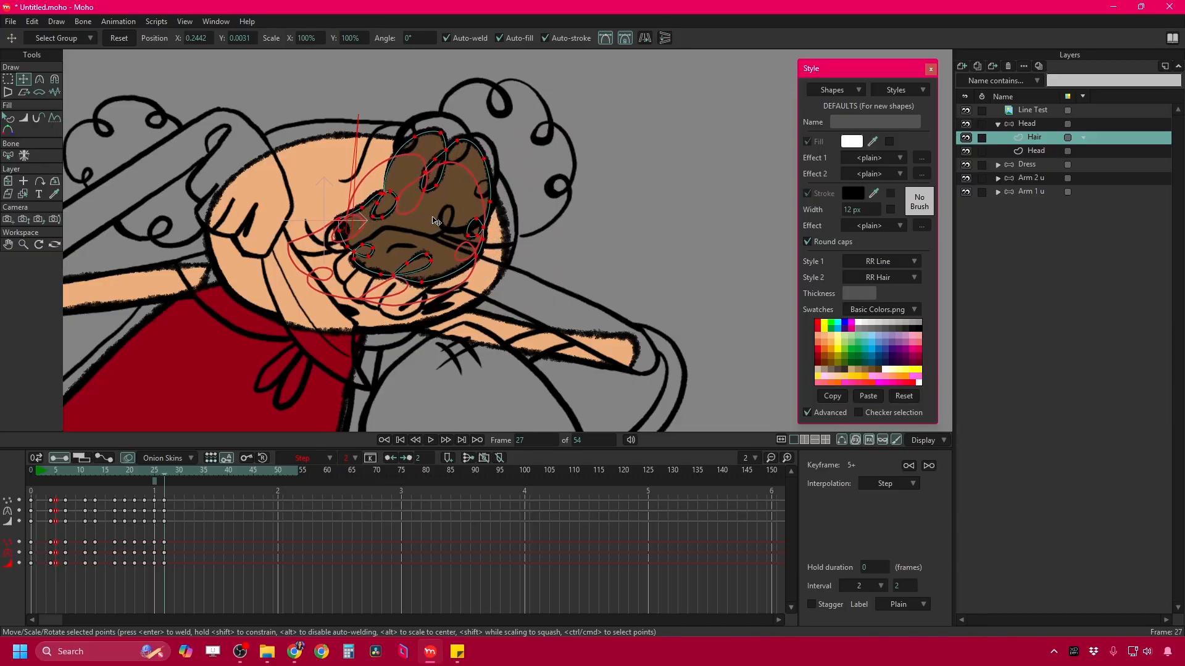
Compare the hair with frame 29, then shift the hair shape down and left at frame 27.
key("Right")
key("Right")
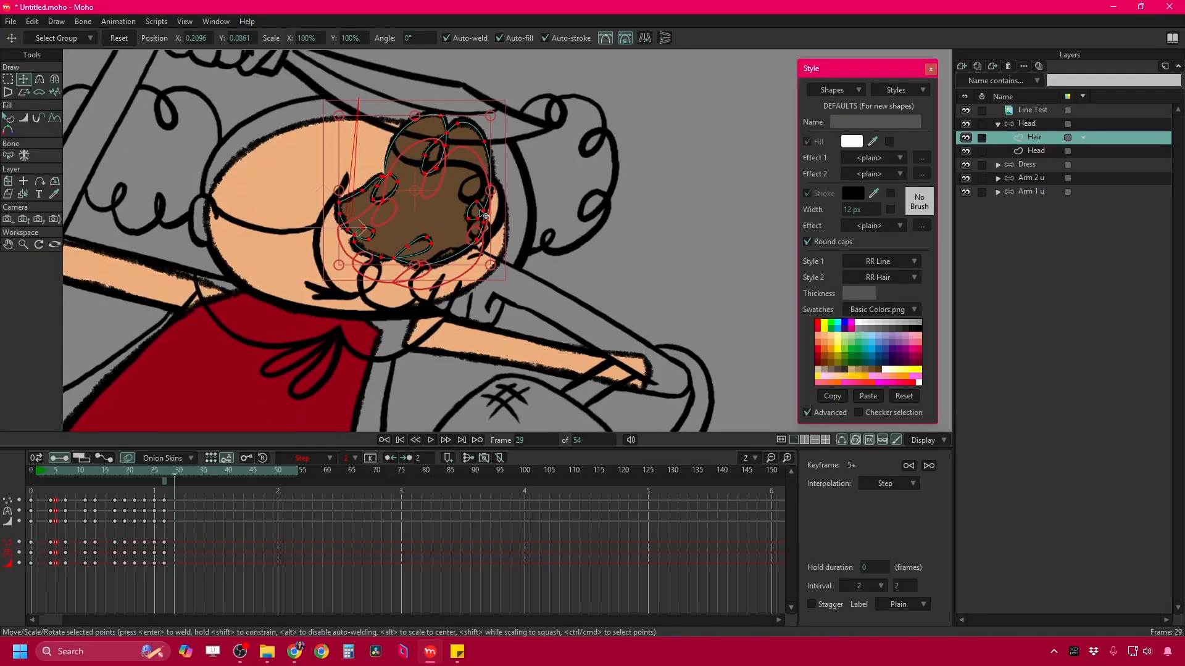
key("Left")
key("Left")
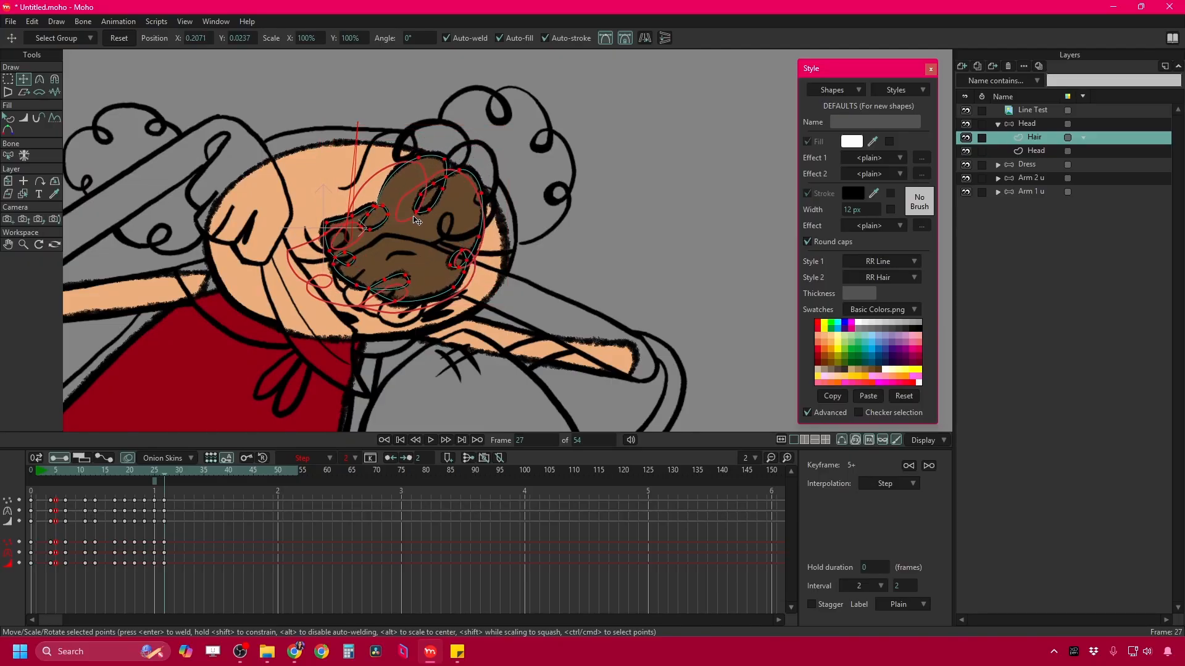
At frame 29, pull the hair's left side and lower-right edge down onto the sketch with the Magnet tool.
key("Right")
key("Right")
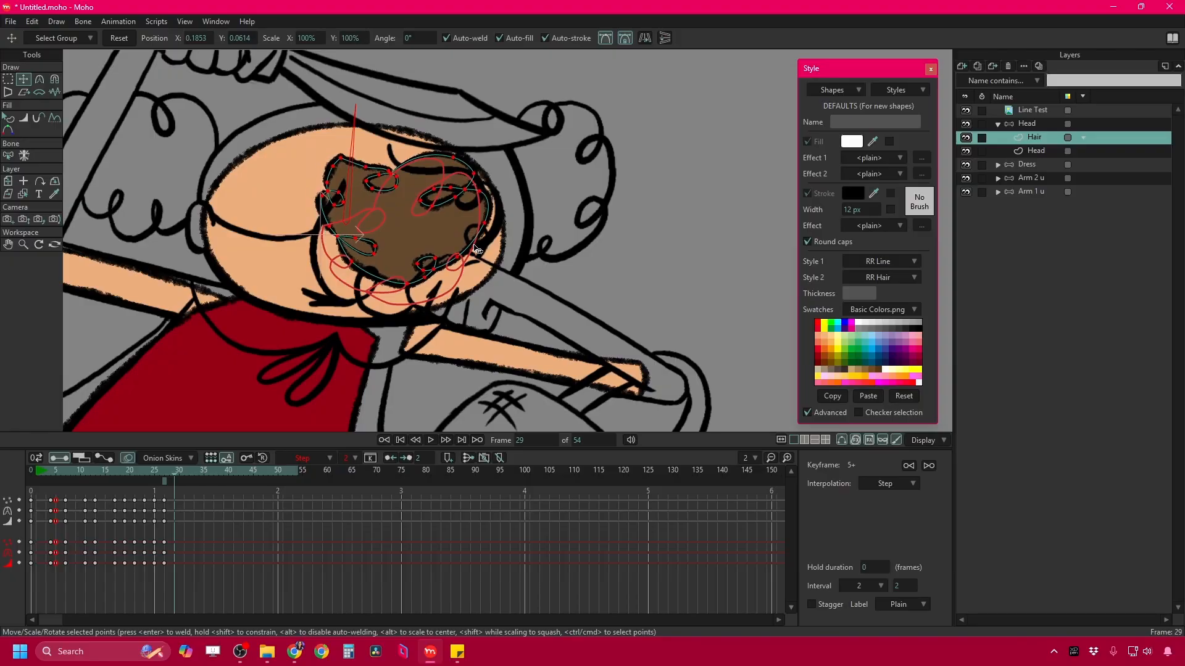
left_click(54, 79)
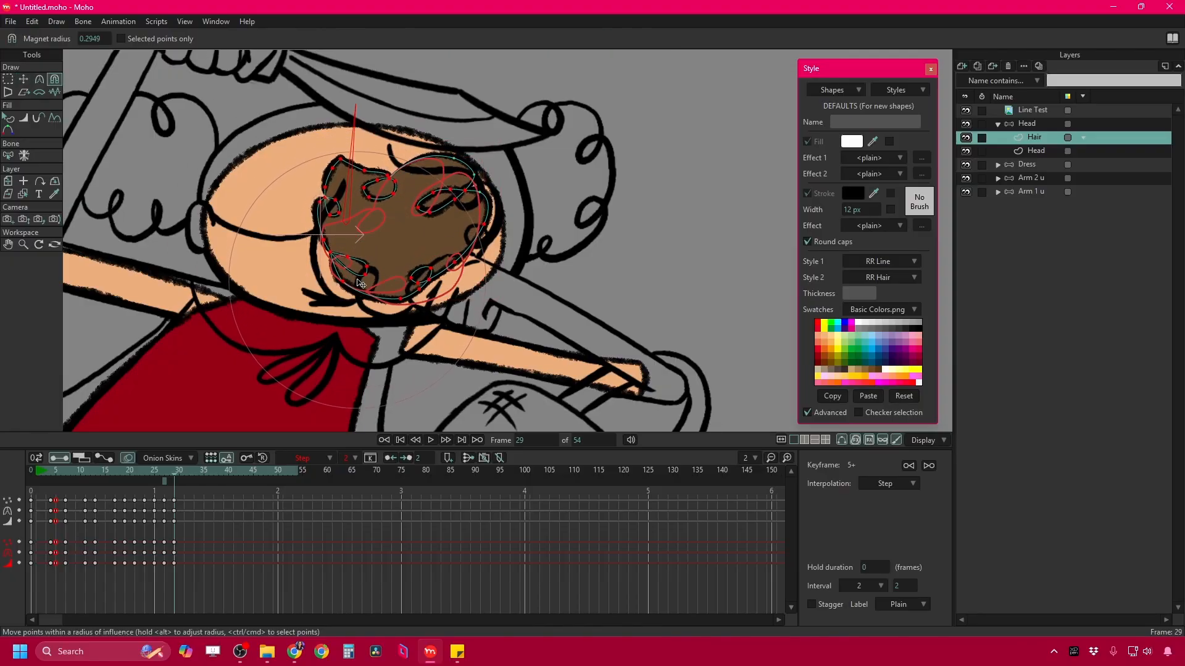
left_click_drag(303, 220, 300, 242)
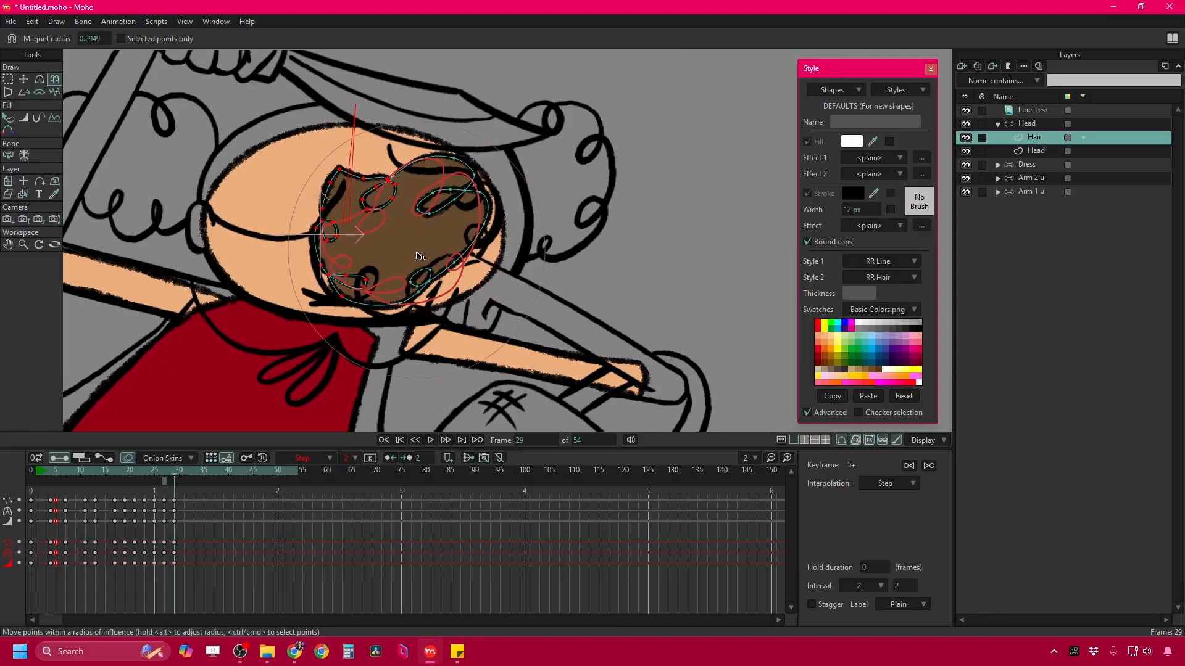
left_click_drag(417, 253, 466, 302)
At frame 31, pull the hair's top and right side onto the sketched outline with the Magnet tool.
key("Right")
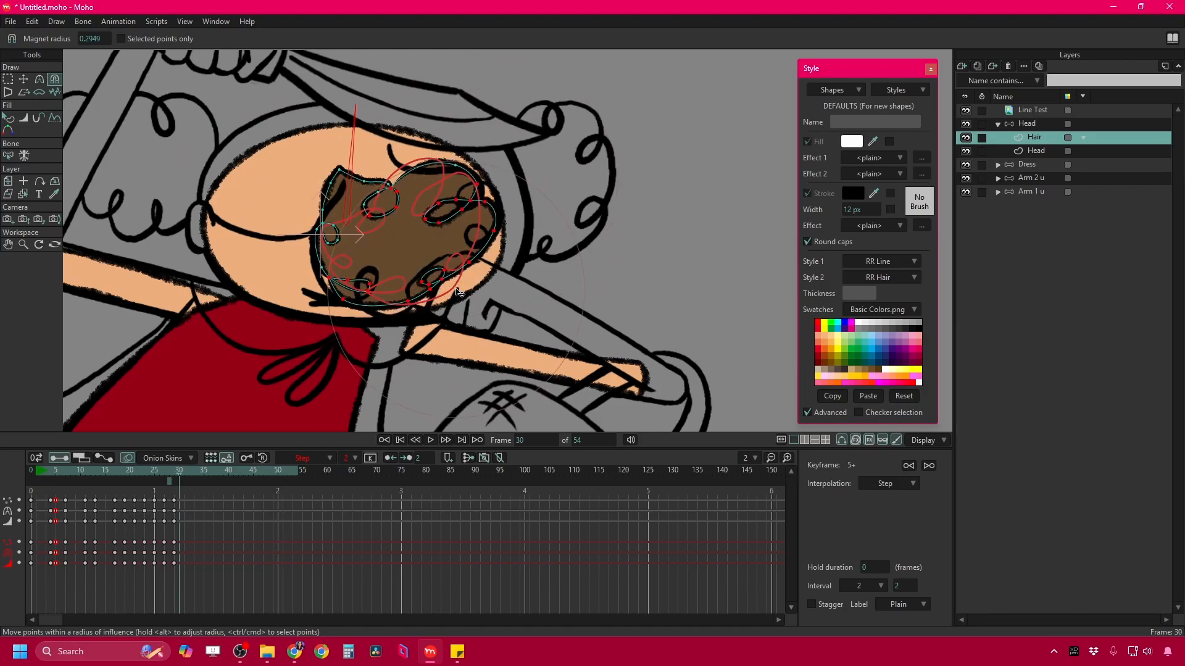
key("Right")
left_click_drag(362, 148, 373, 105)
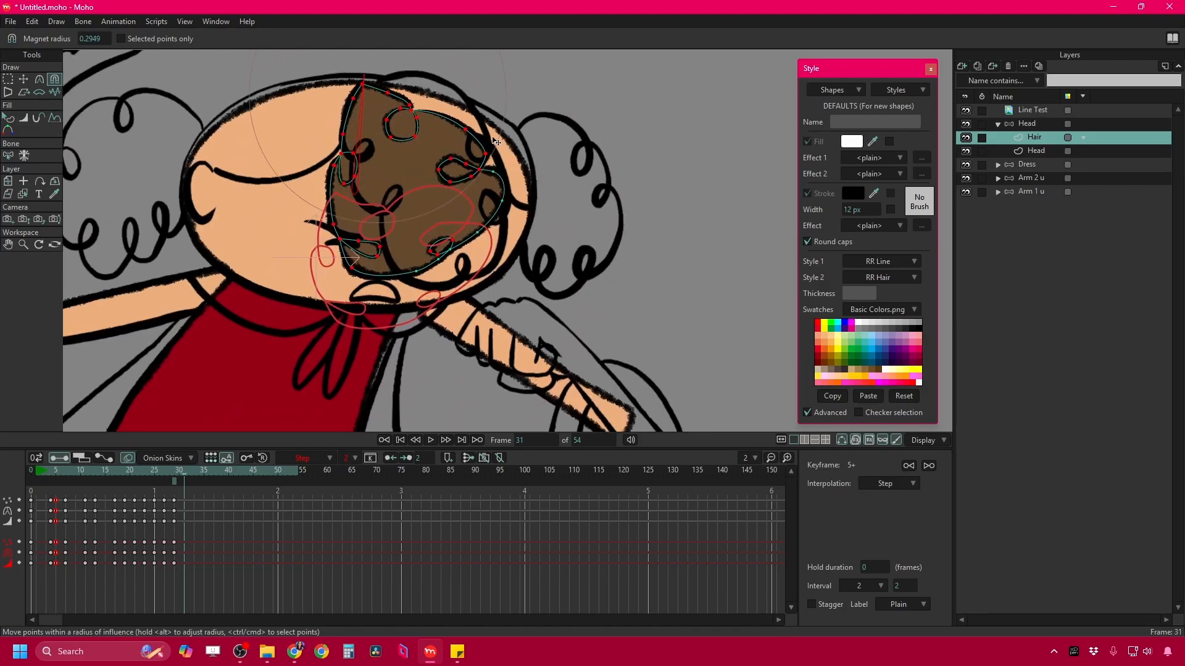
left_click_drag(487, 117, 449, 104)
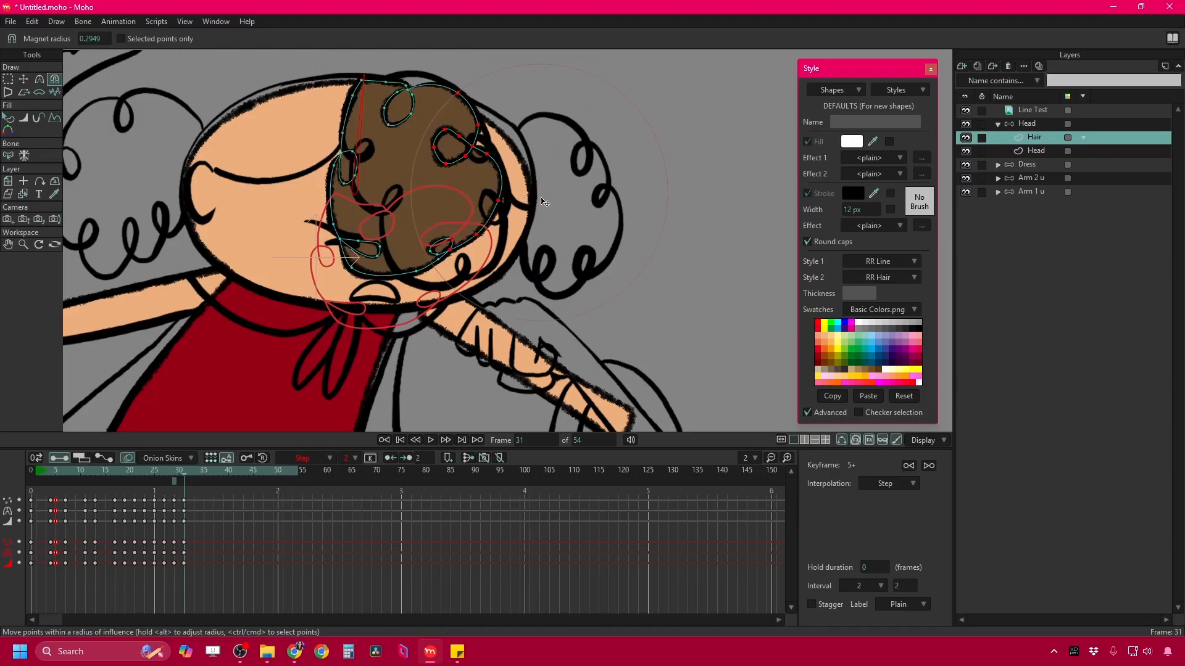
left_click_drag(473, 252, 491, 286)
At frame 31, refine the hair's individual curls against the sketch using a Magnet radius of 0.1083.
mouse_move(454, 230)
left_mouse_down()
mouse_move(449, 215)
mouse_move(469, 230)
mouse_move(440, 241)
left_mouse_up()
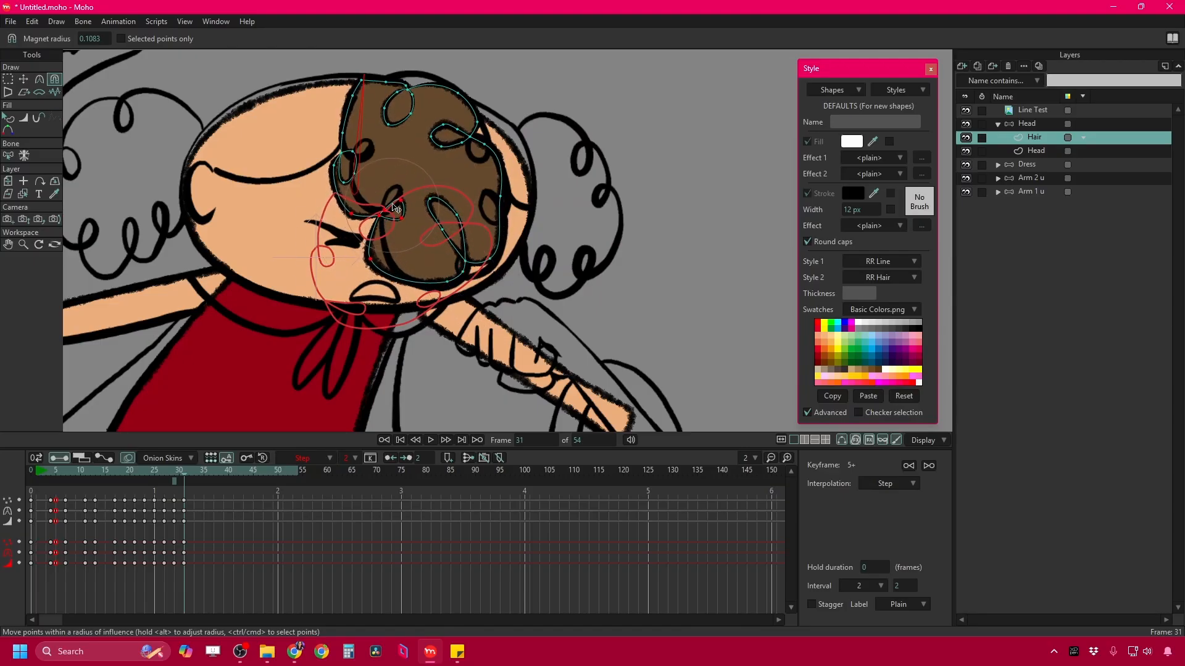
left_click_drag(355, 175, 363, 170)
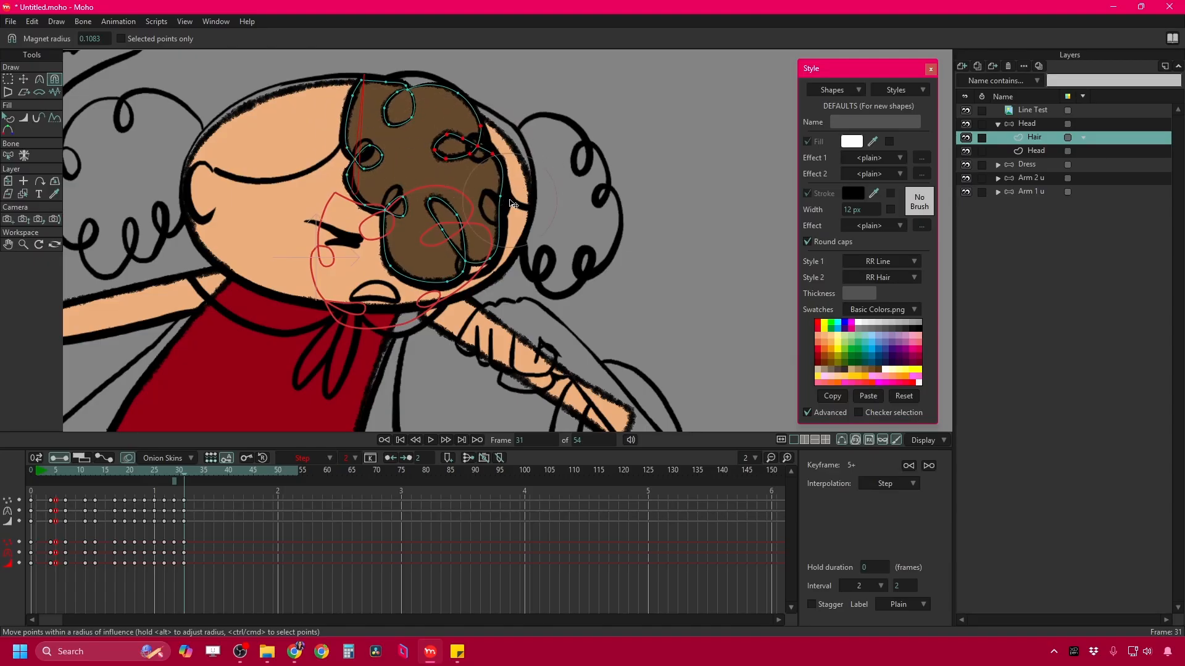
left_click_drag(509, 201, 511, 220)
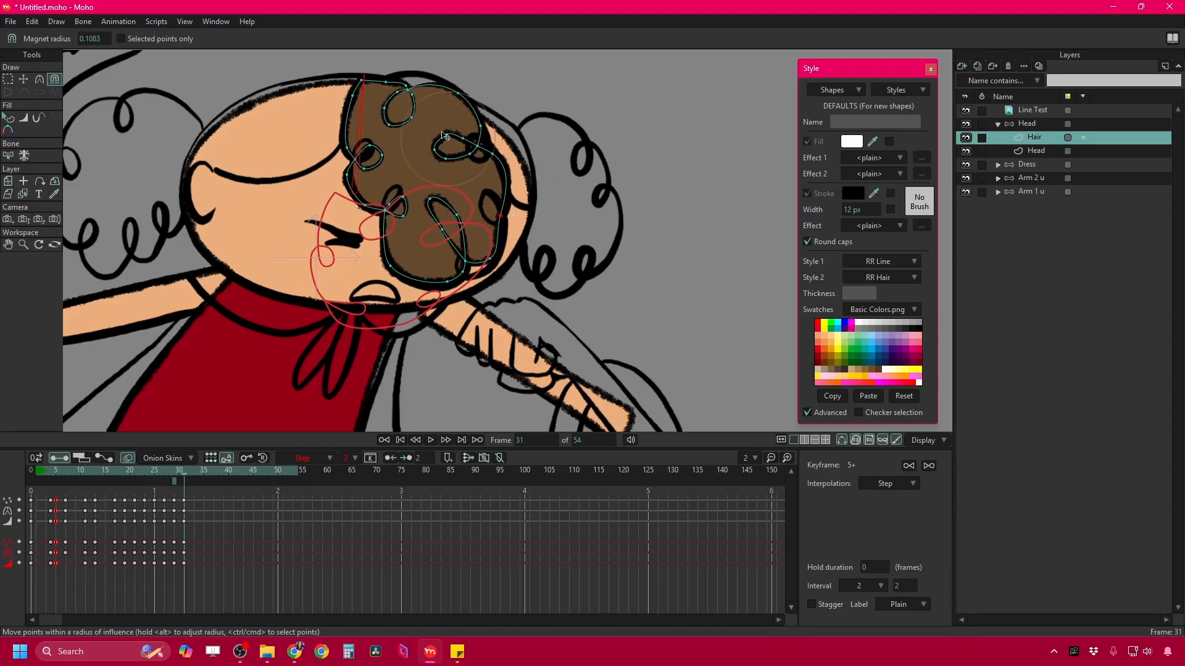
left_click_drag(412, 117, 408, 127)
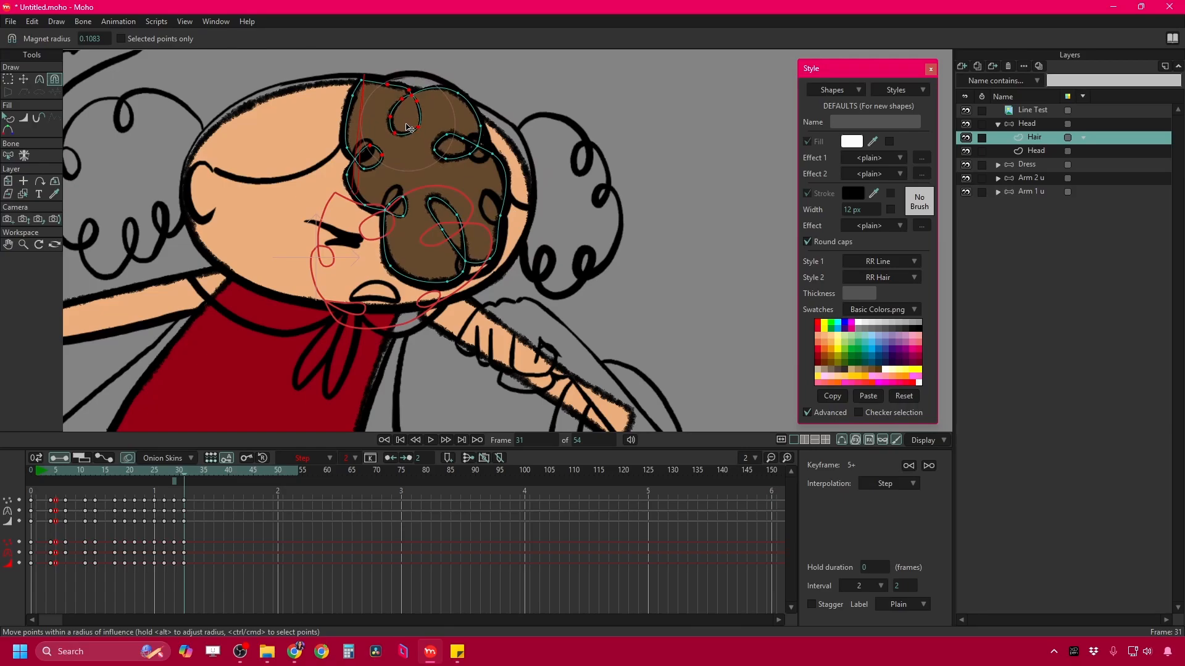
Check the hair against the following frames, then copy the hair's frame 0 keyframes to frame 37.
key("ctrl+Right")
key("ctrl+Left")
key("ctrl+Right")
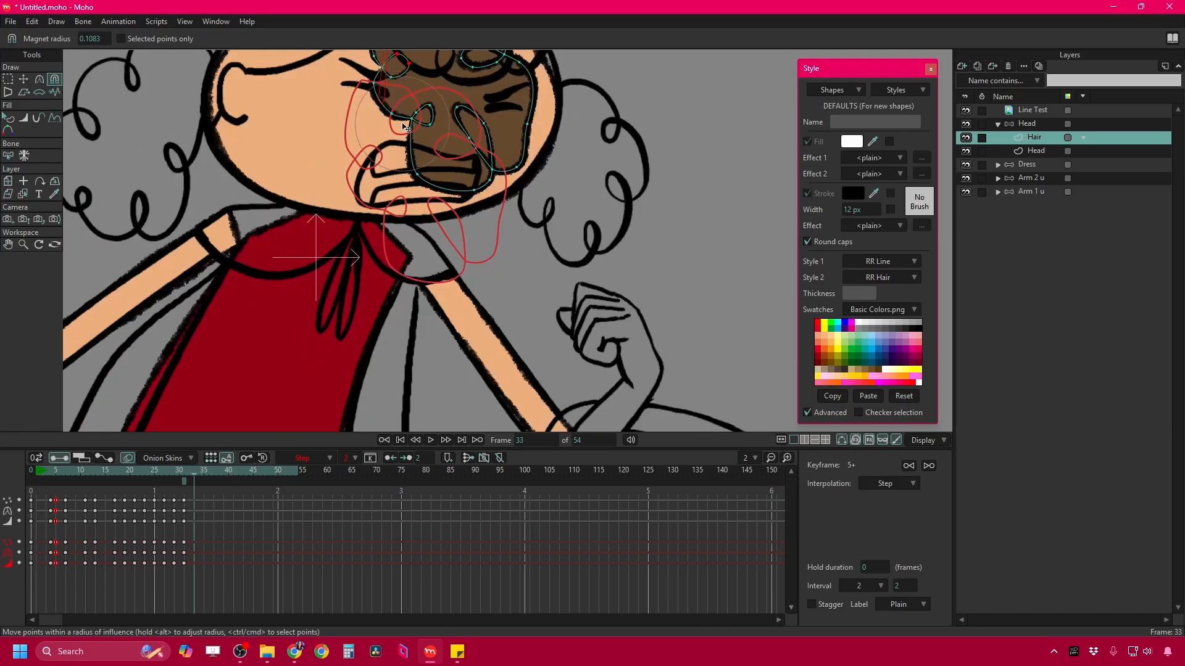
left_click_drag(406, 127, 355, 244)
key("ctrl+Right")
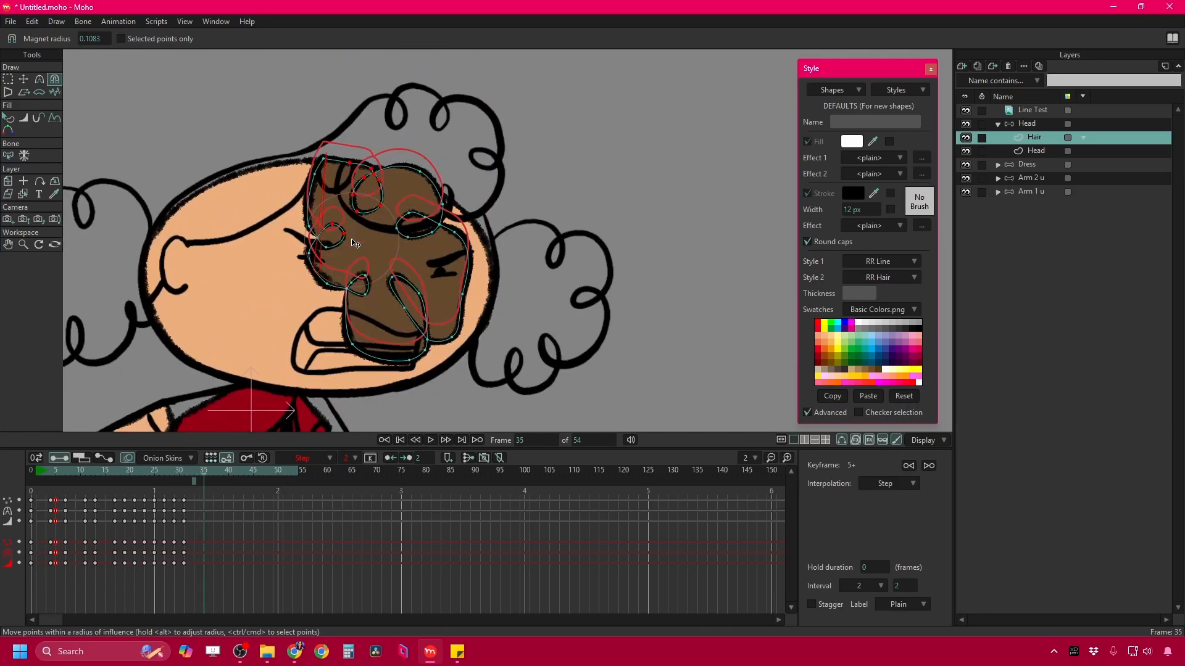
key("ctrl+Right")
key("ctrl+Right")
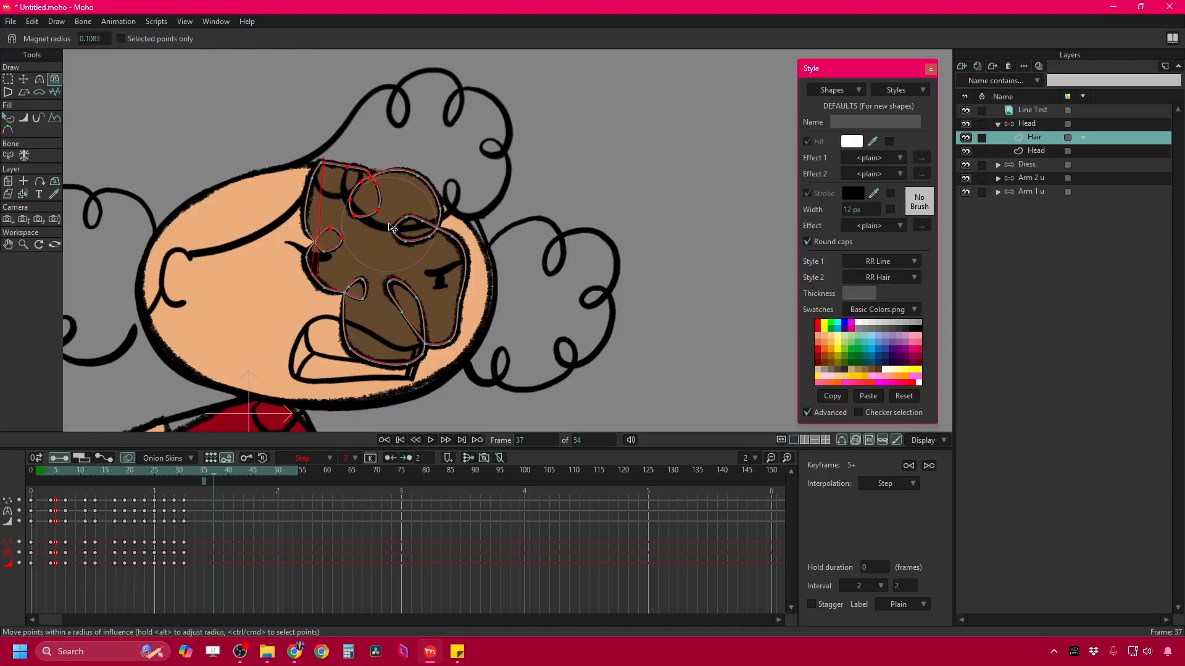
key("ctrl+Right")
left_click(214, 476)
left_click_drag(41, 494, 28, 519)
key("ctrl+c")
key("ctrl+v")
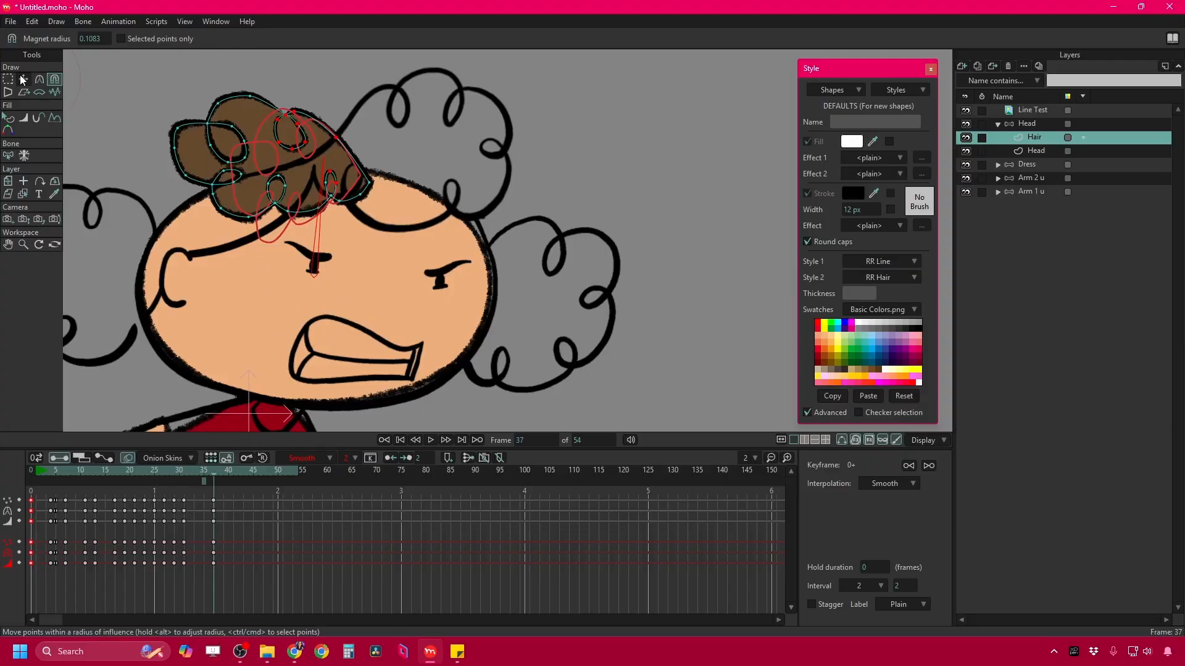
Select the whole hair shape at frame 37, flip it horizontally and move it onto the sketched top hair.
left_click(7, 79)
left_click_drag(112, 86, 453, 304)
left_click(24, 80)
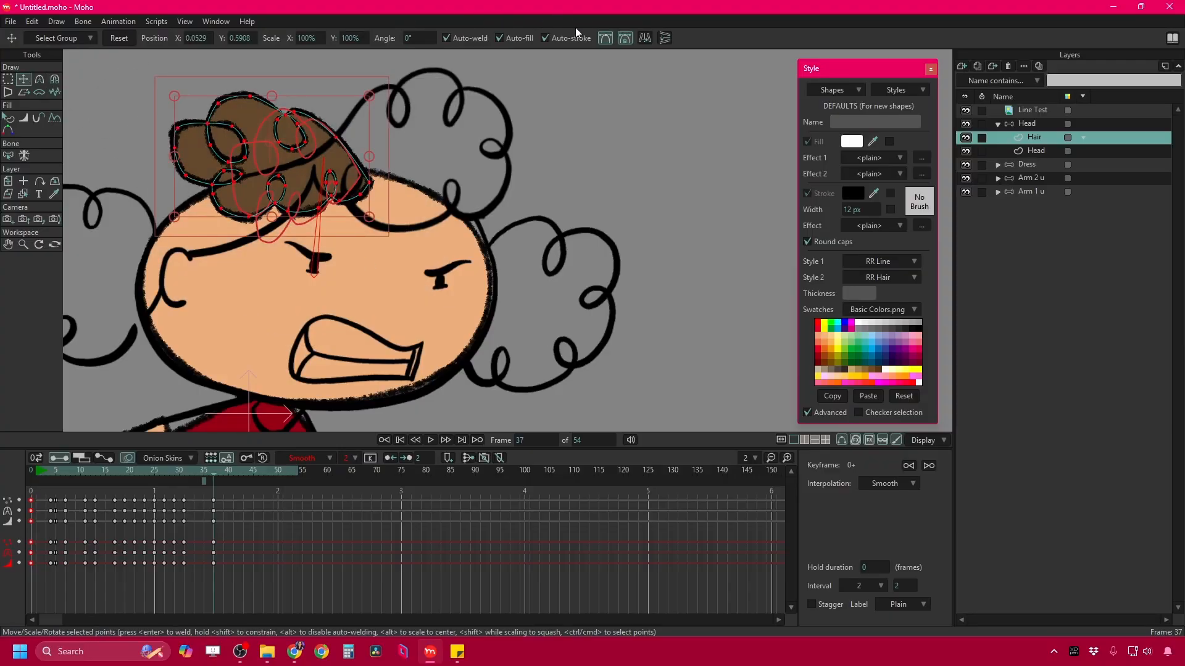
left_click(645, 37)
left_click_drag(382, 137, 505, 116)
left_click_drag(481, 124, 474, 114)
At frame 37, fit the hair's curls, right edge and lower edge to the sketch with the Magnet tool.
left_click(55, 79)
left_click_drag(373, 113, 374, 107)
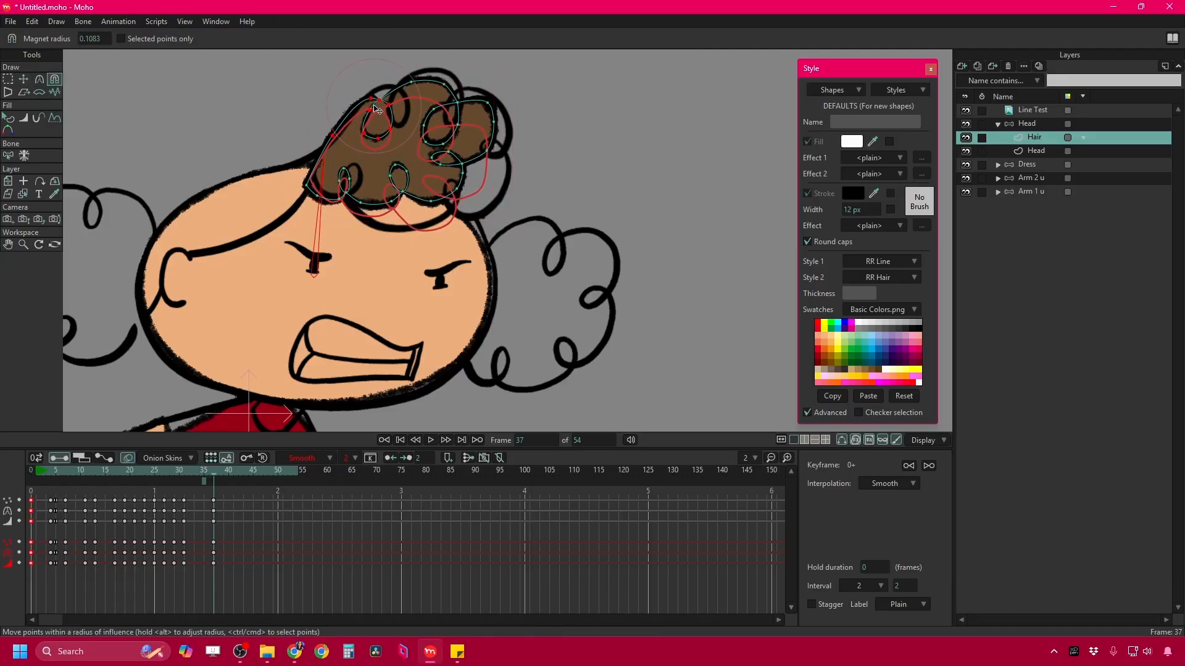
left_click_drag(326, 183, 338, 182, "alt")
left_click_drag(402, 97, 400, 114)
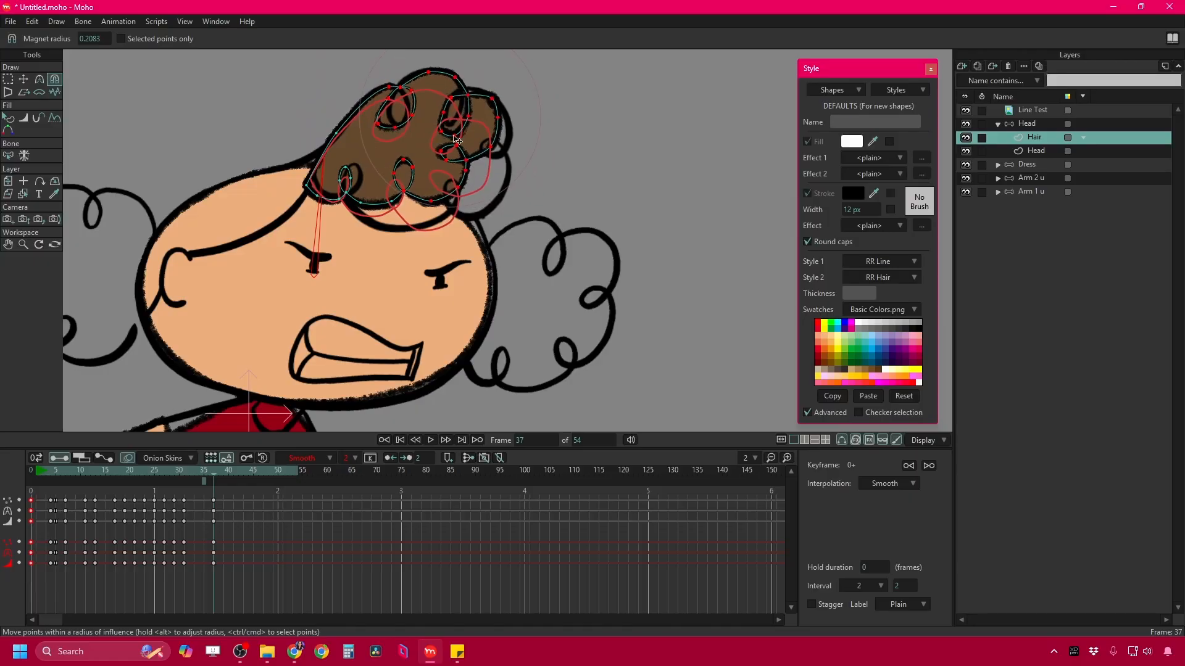
left_click_drag(467, 191, 483, 182)
left_click_drag(402, 188, 436, 208)
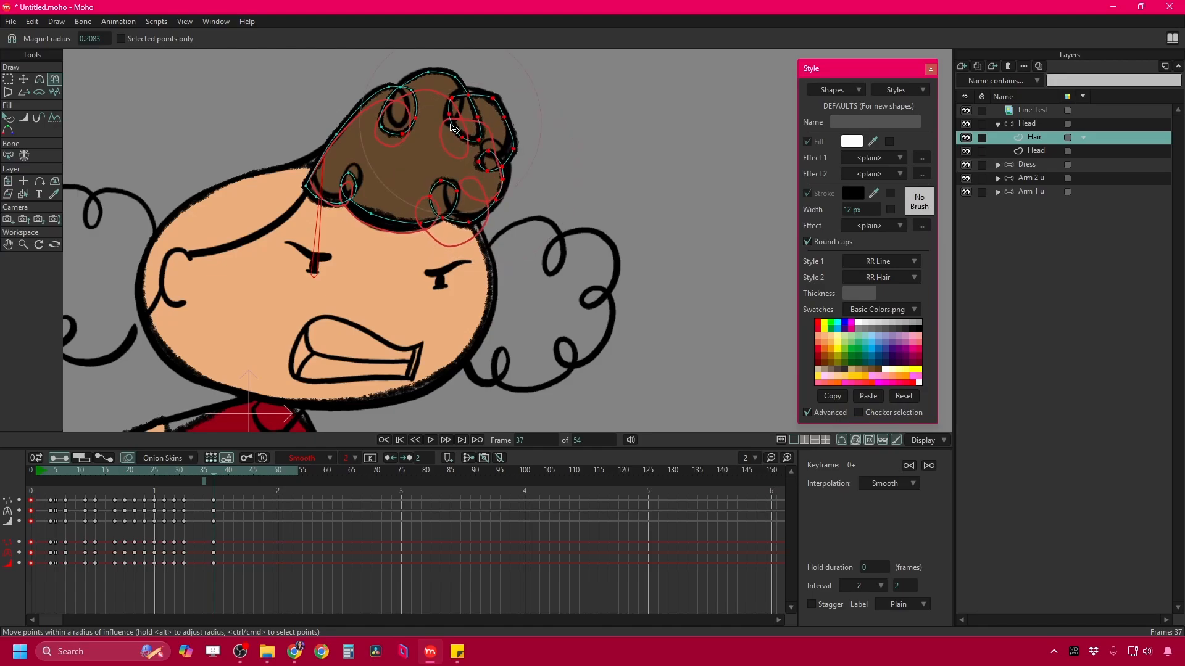
left_click_drag(471, 156, 477, 146)
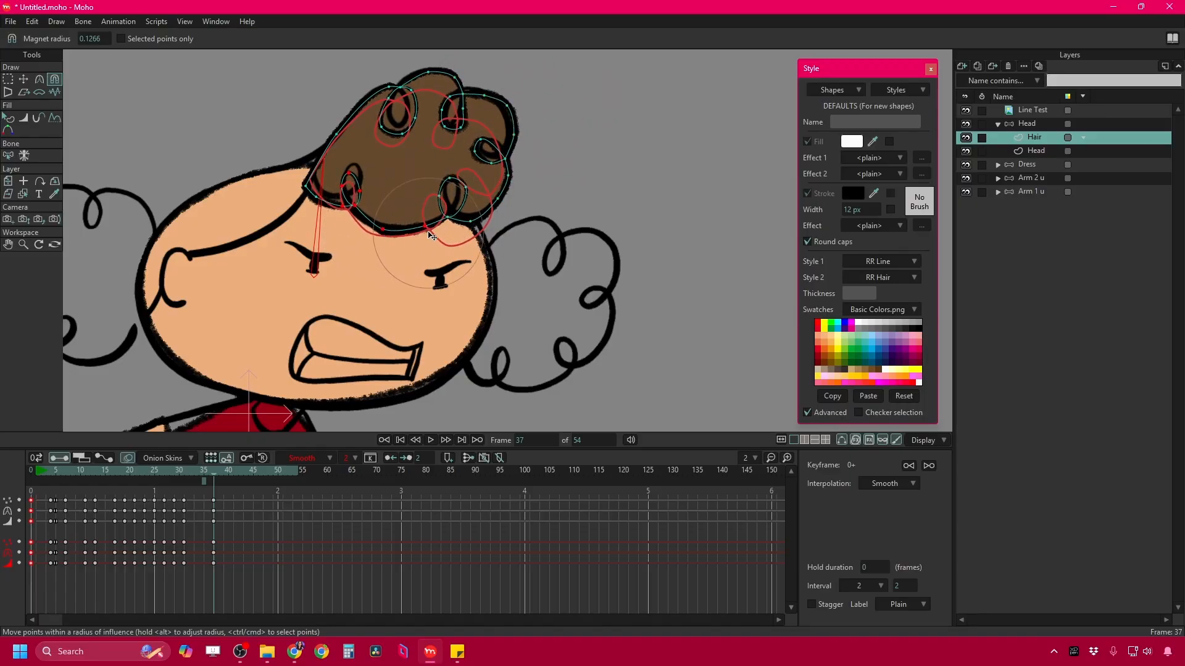
left_click_drag(298, 184, 300, 174)
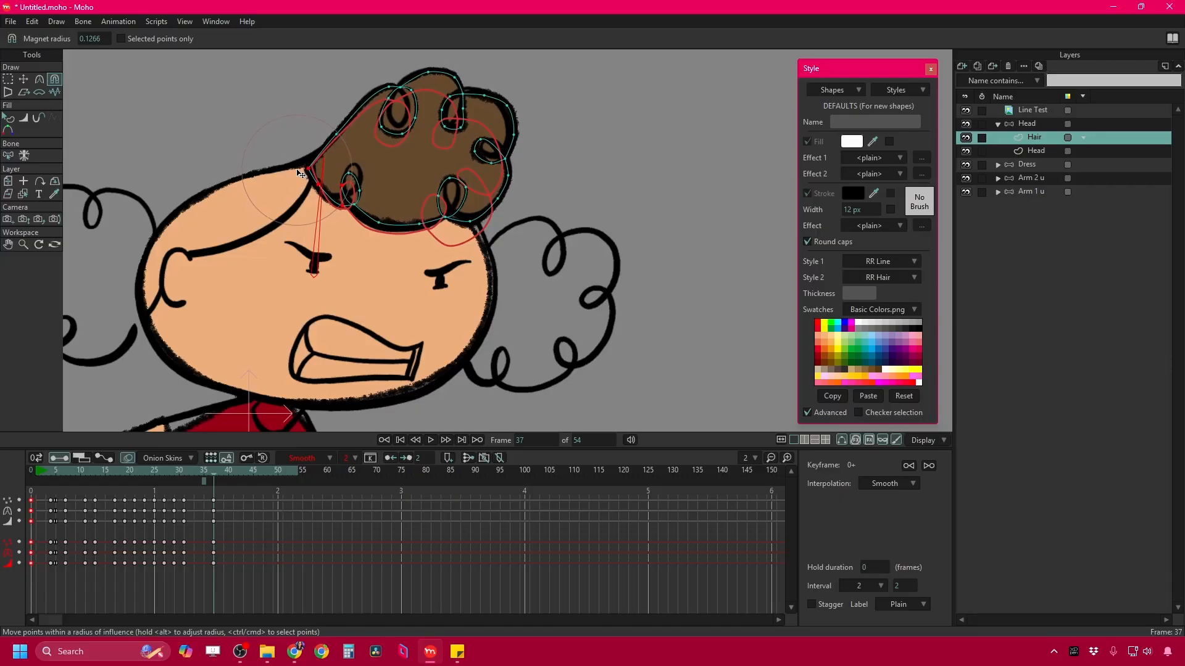
At frame 33, reshape the hair's outline and lower curls toward the sketched pose with the Magnet tool.
left_click_drag(184, 472, 194, 473)
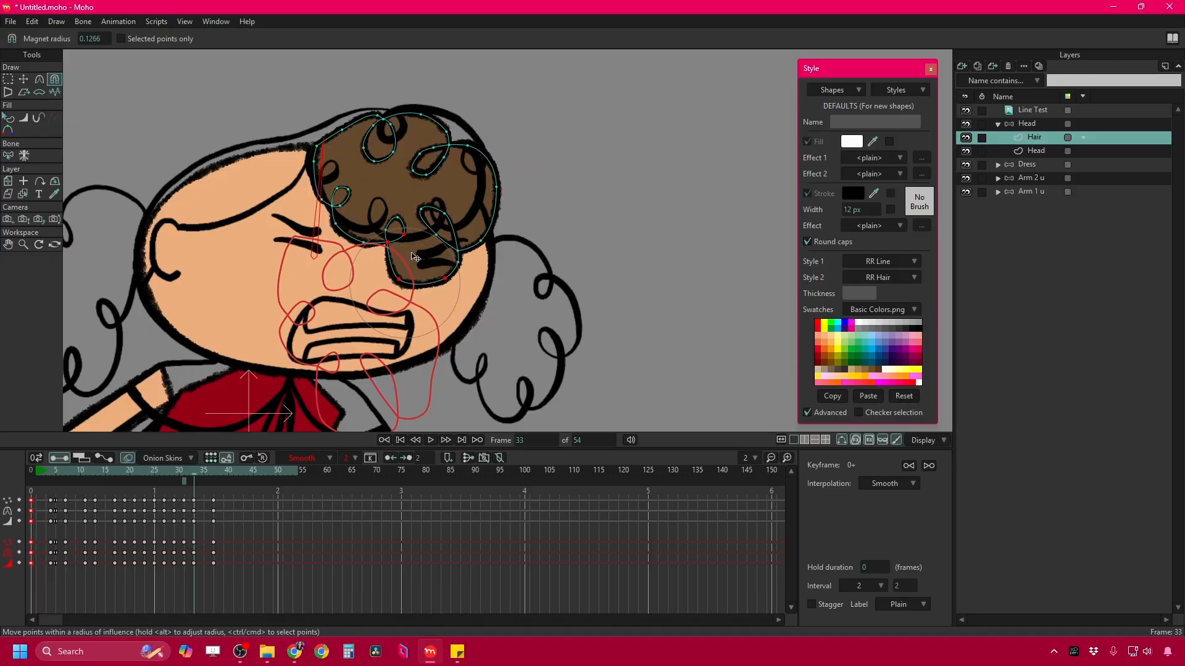
left_click_drag(333, 284, 385, 257)
key("ctrl+z")
key("ctrl+Right")
key("ctrl+Right")
key("ctrl+Right")
key("ctrl+Right")
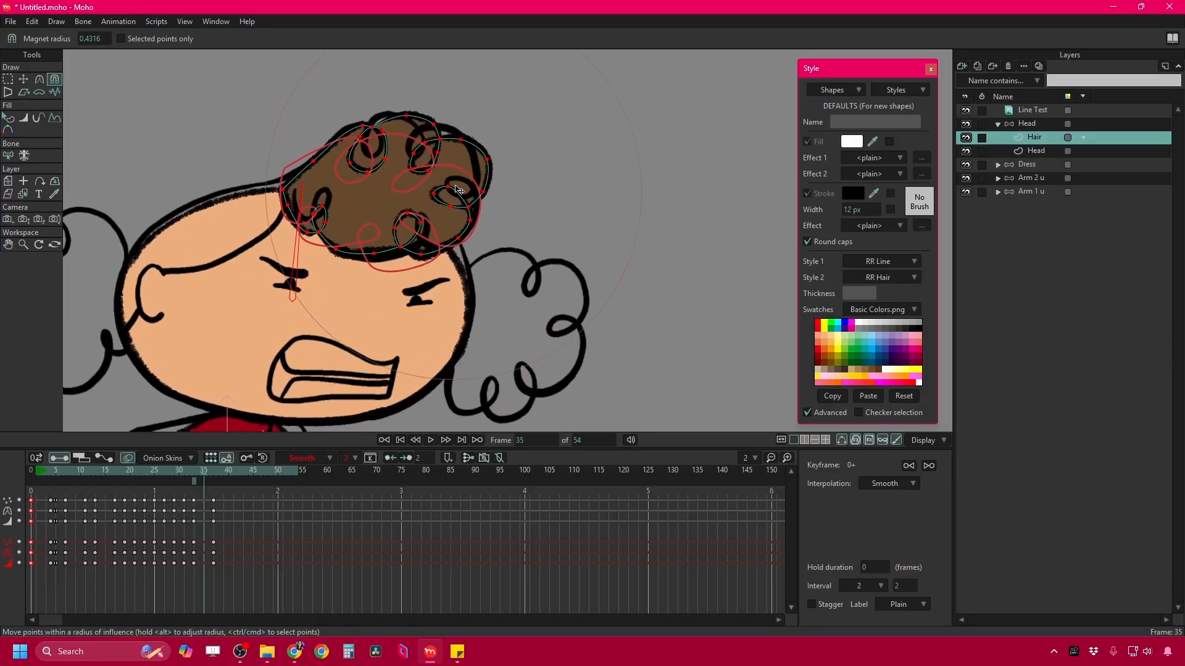
Nudge the hair onto the sketch at frames 39 and 41 with the Magnet tool.
key("ctrl+Right")
key("ctrl+Right")
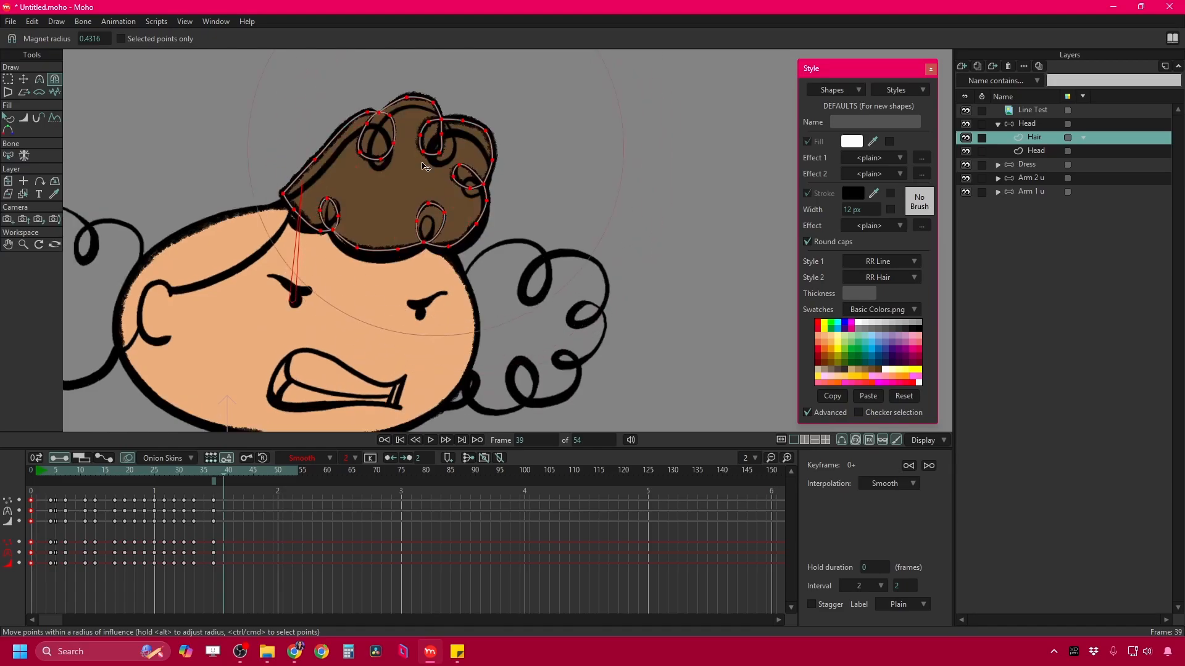
mouse_move(279, 205)
left_mouse_down()
mouse_move(334, 185)
mouse_move(412, 200)
mouse_move(357, 217)
mouse_move(285, 219)
left_mouse_up()
key("ctrl+Right")
key("ctrl+Right")
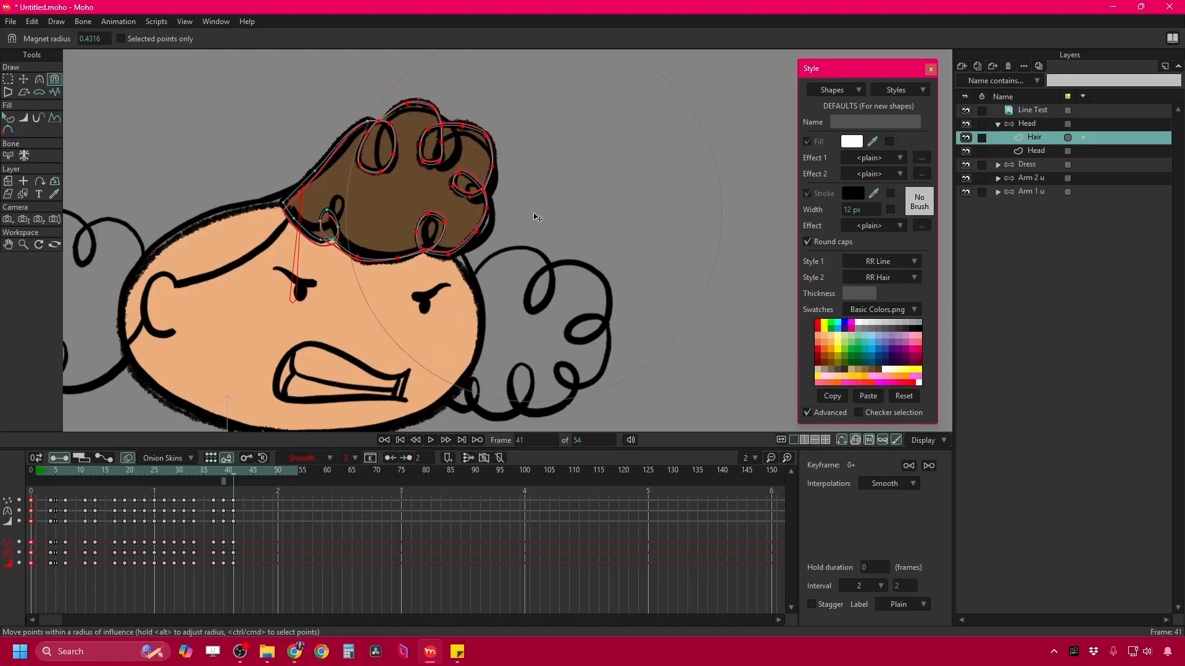
Compare the hair with the neighbouring frames, then nudge its right side outward to the sketch at frame 43.
key("ctrl+Left")
key("ctrl+Right")
key("ctrl+Right")
key("ctrl+Right")
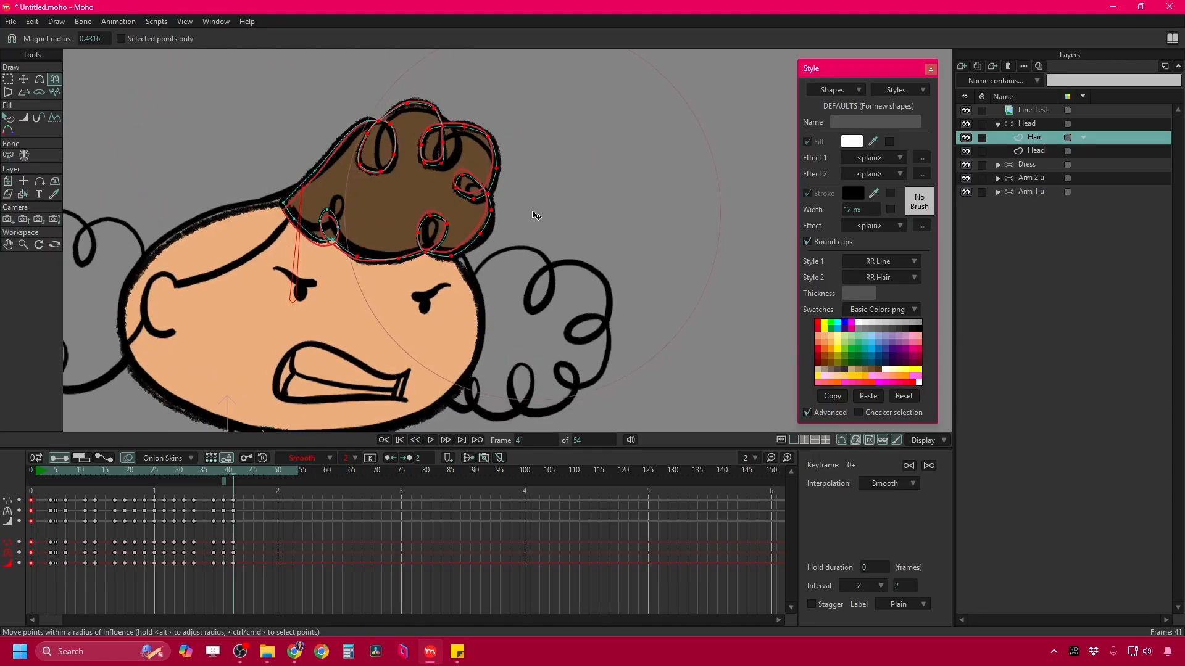
left_click_drag(467, 132, 474, 135)
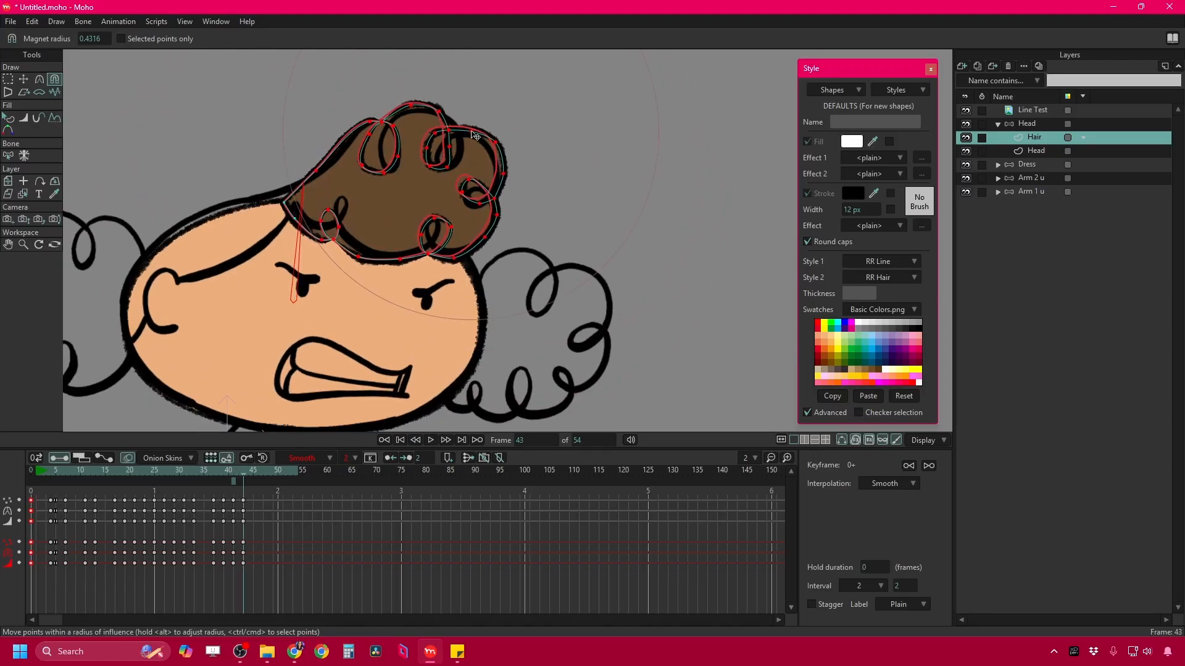
At frame 47, adjust the hair's top and right curls to match the sketch with the Magnet tool.
key("ctrl+Right")
key("ctrl+Right")
key("ctrl+Right")
key("ctrl+Right")
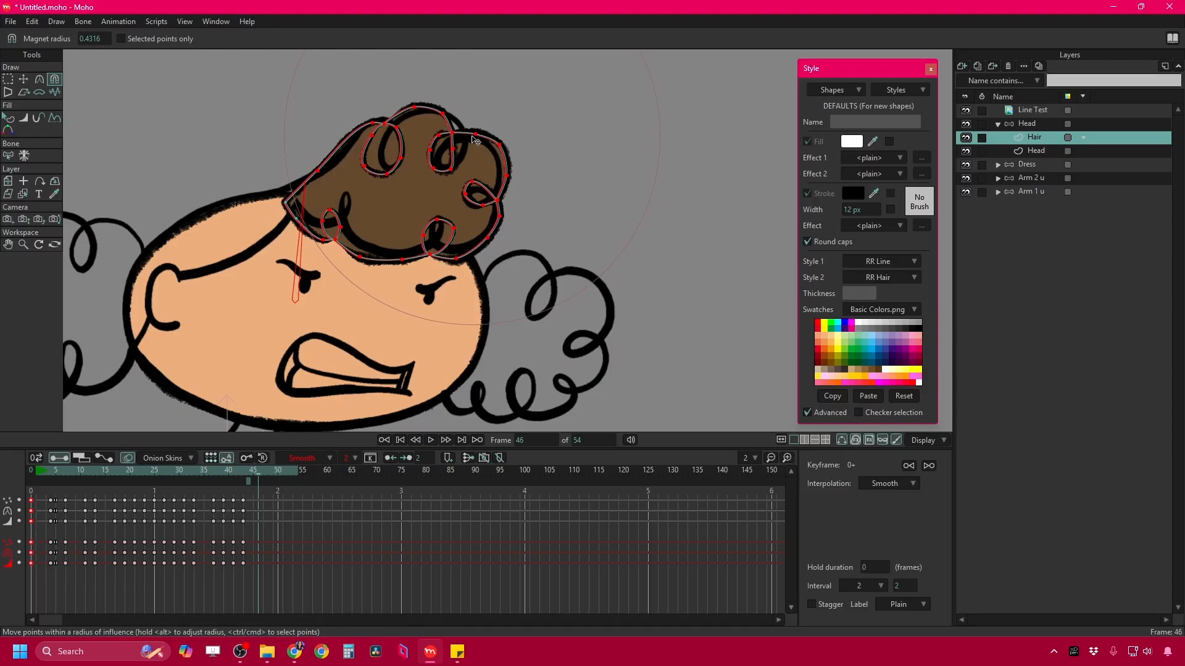
key("ctrl+Right")
key("ctrl+Left")
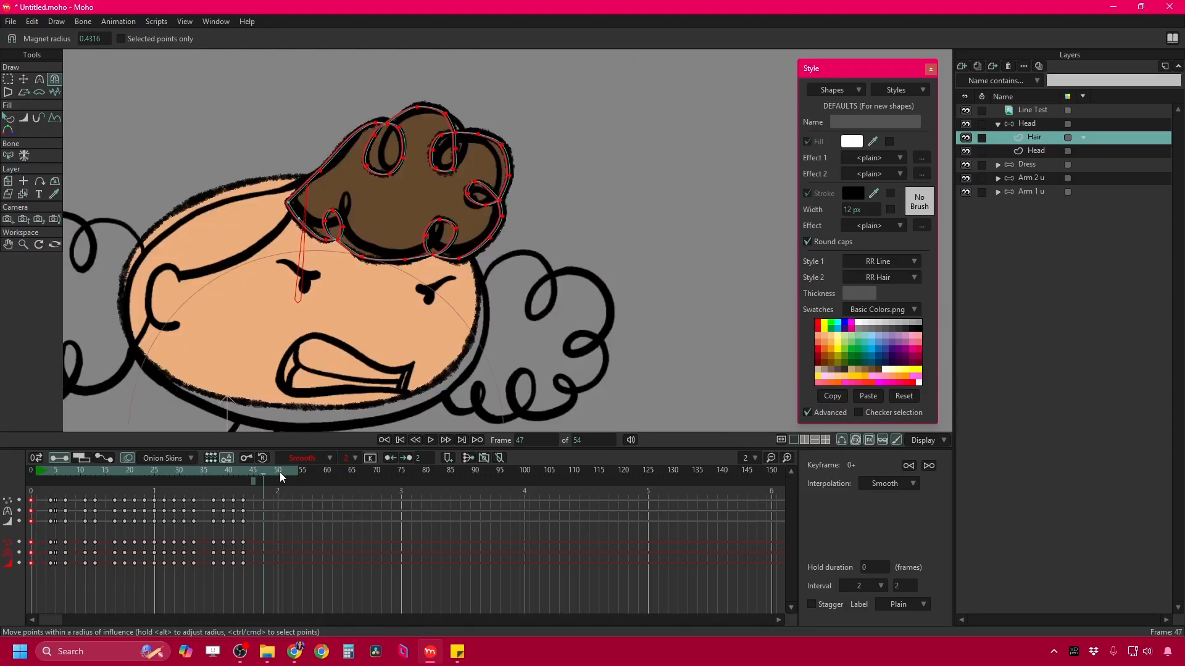
left_click_drag(390, 92, 400, 82)
key("ctrl+z")
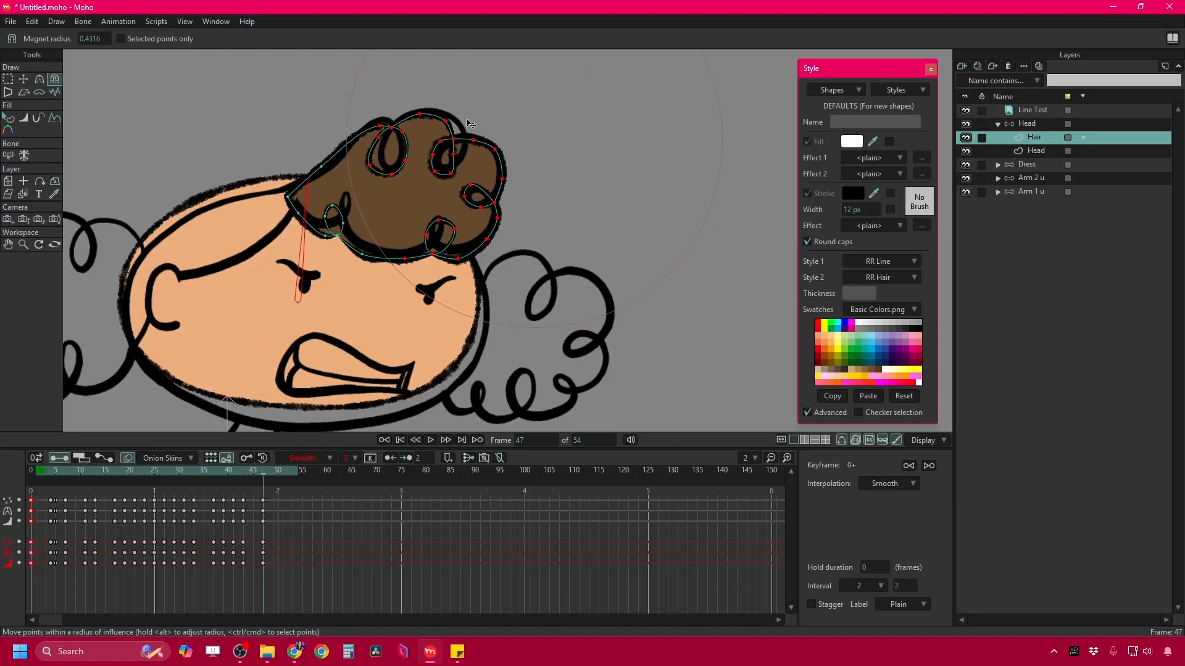
key("ctrl+z")
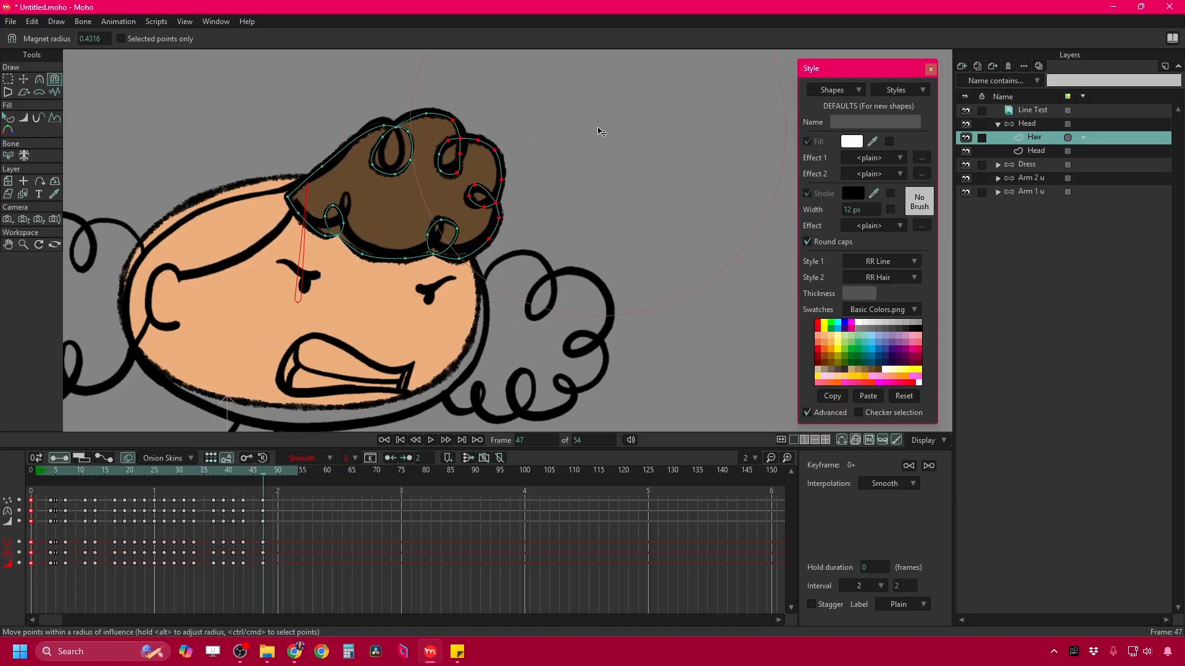
Compare the hair across frames 43 to 47, then select the hair keyframes at frame 47.
key("ctrl+z")
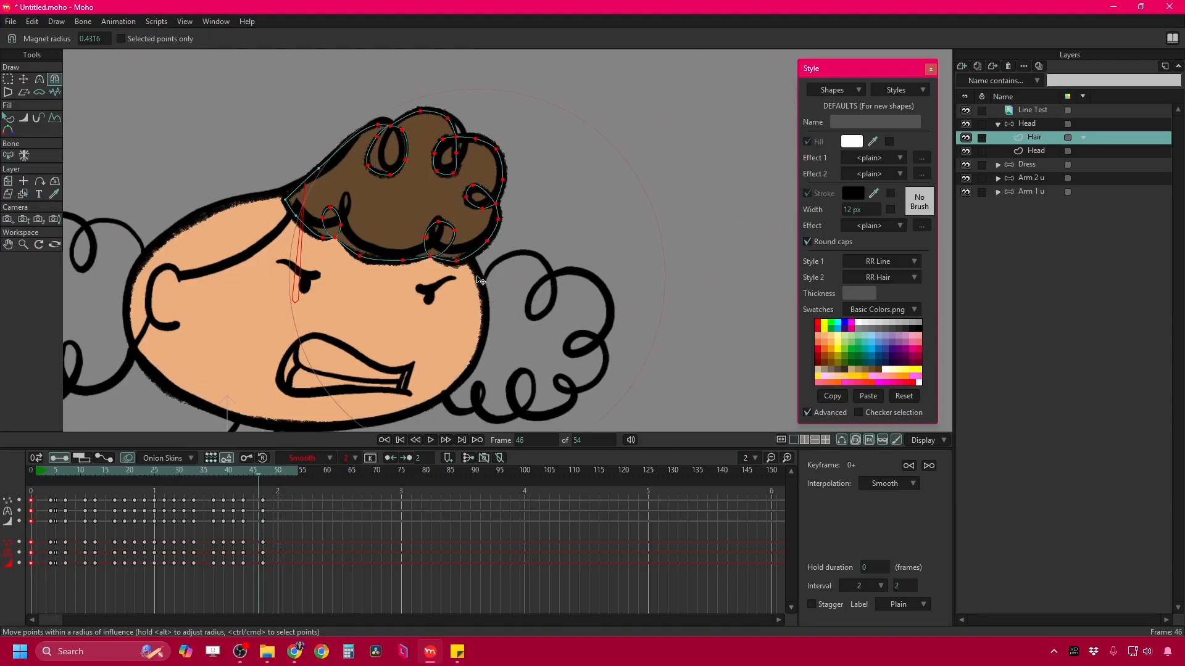
key("ctrl+z")
key("ctrl+z")
key("ctrl+z")
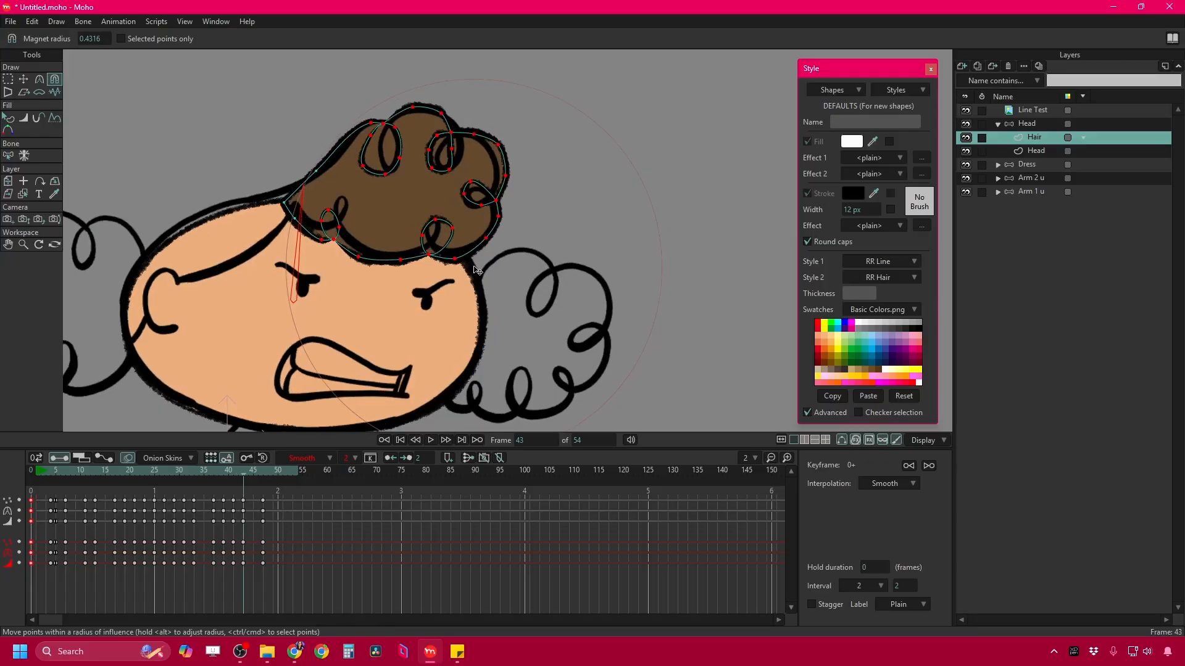
key("ctrl+shift+z")
key("ctrl+shift+z")
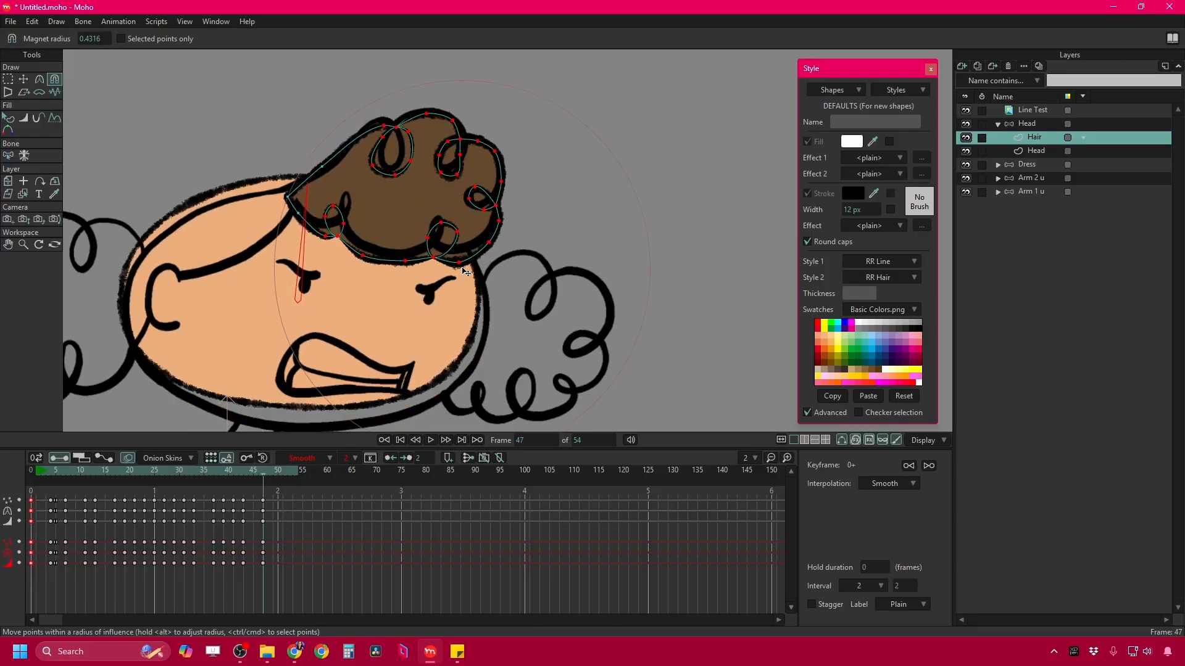
key("ctrl+z")
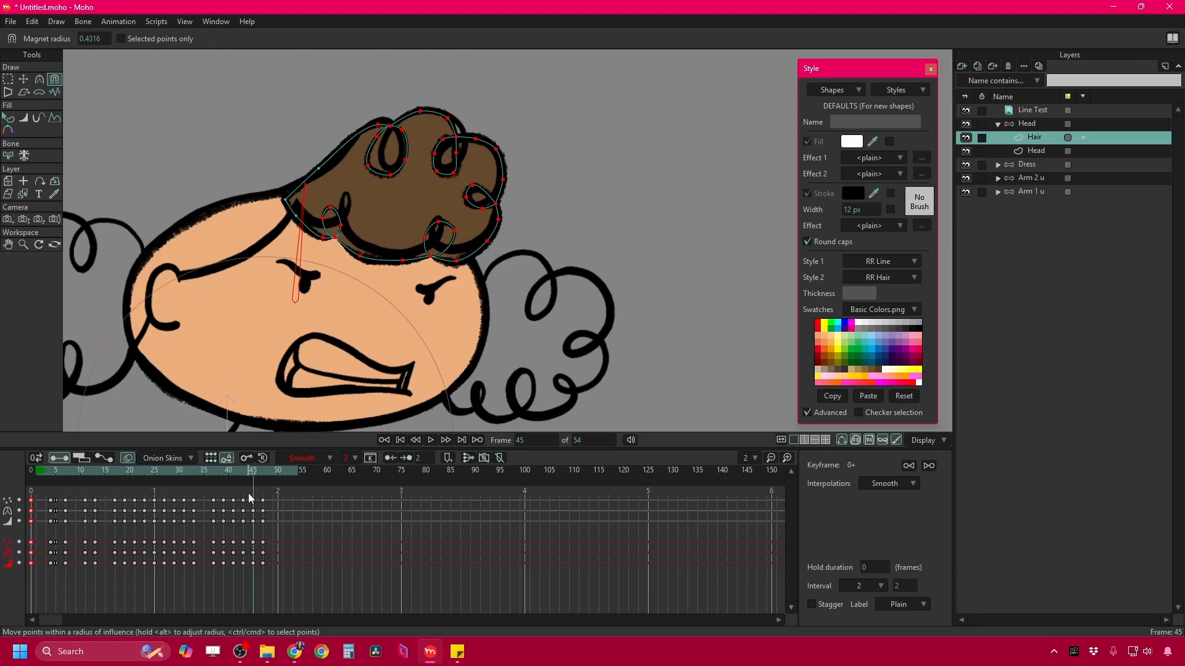
left_click_drag(249, 495, 263, 519)
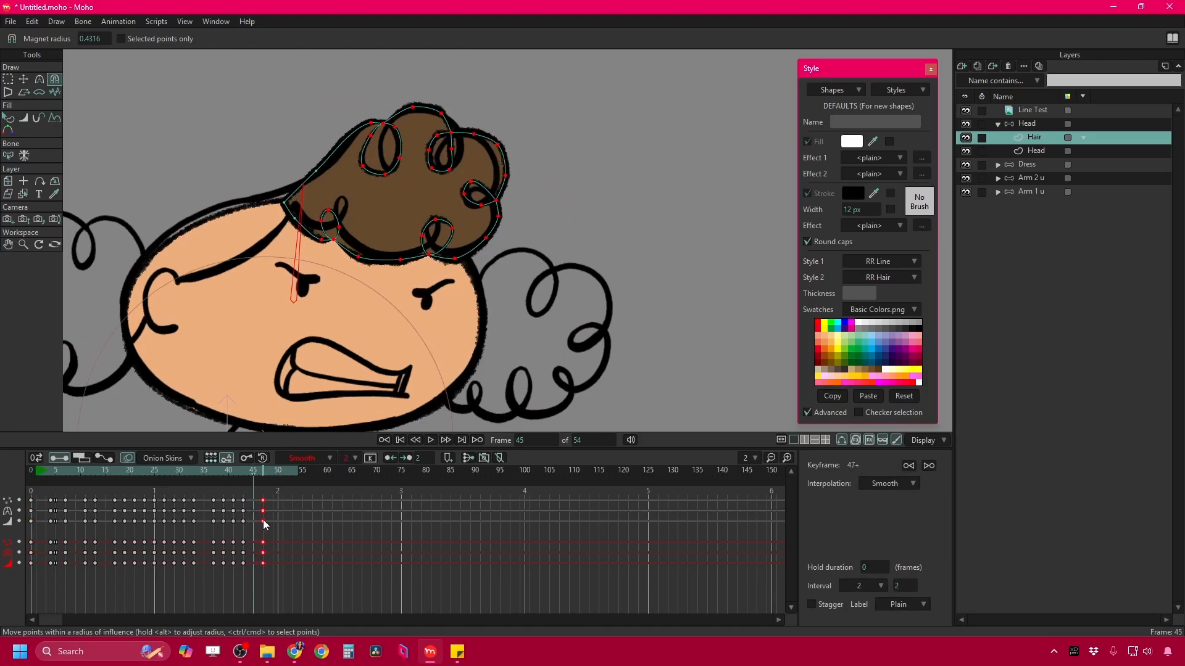
left_click(262, 516)
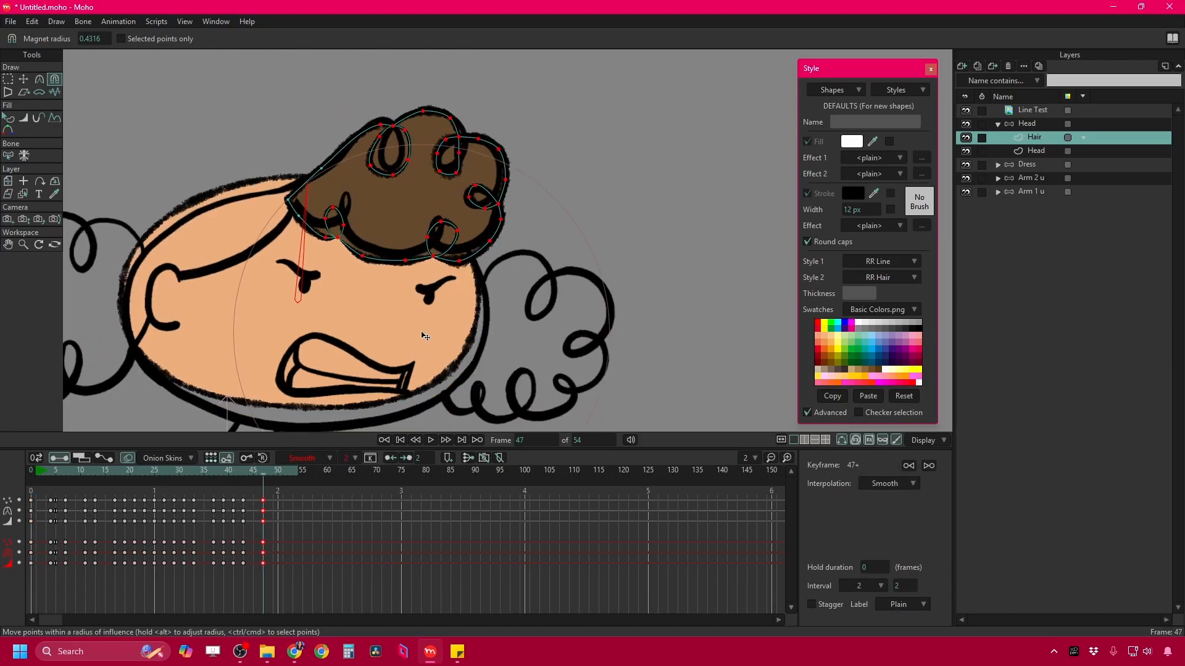
At frame 48, reshape the hair to follow the sketched pose with the Magnet tool, then check the frames up to 51.
scroll(425, 336, "up", 3)
scroll(432, 278, "down", 5)
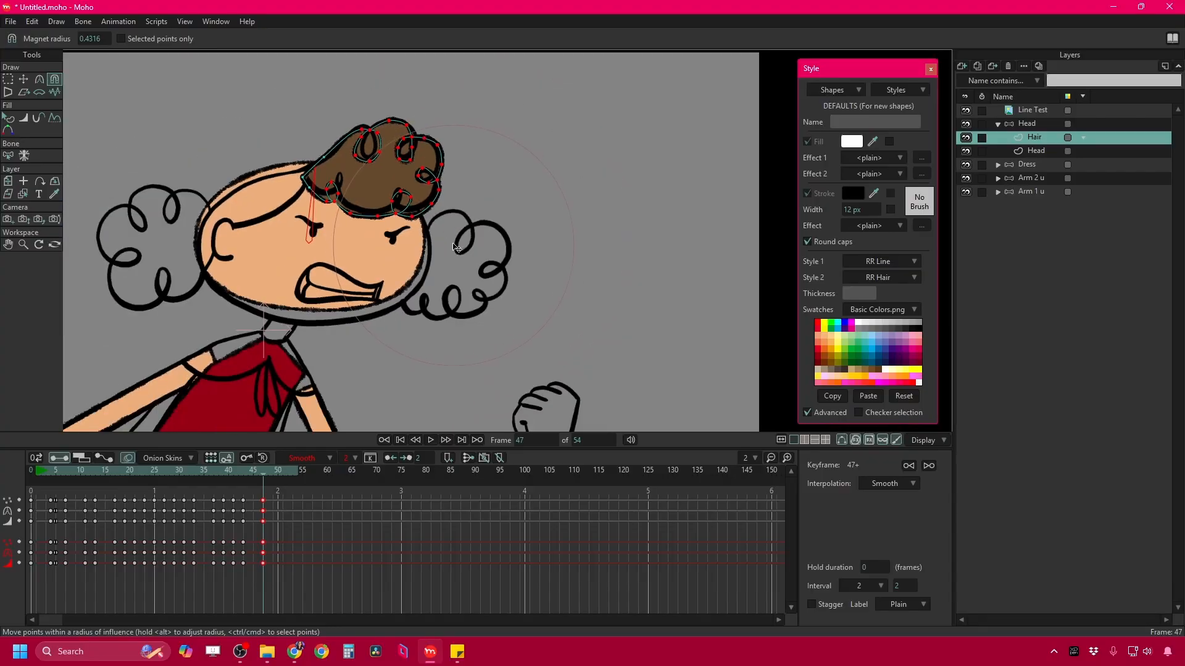
key("ctrl+Right")
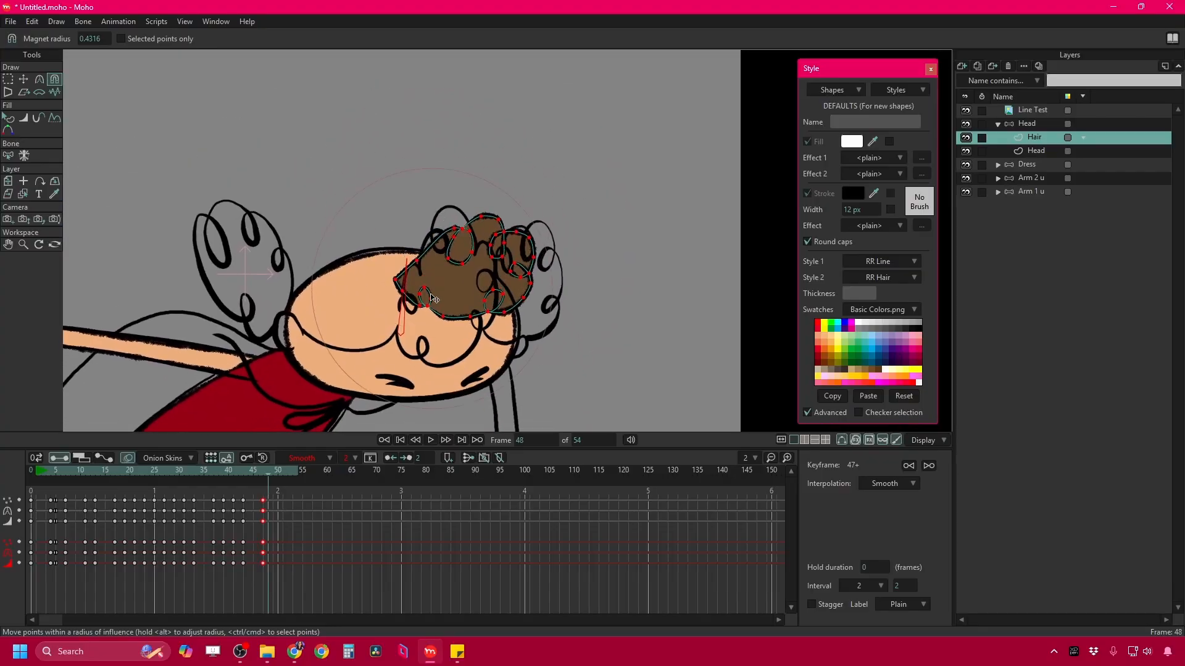
left_click_drag(433, 299, 338, 317)
key("ctrl+Right")
key("ctrl+Right")
key("ctrl+Right")
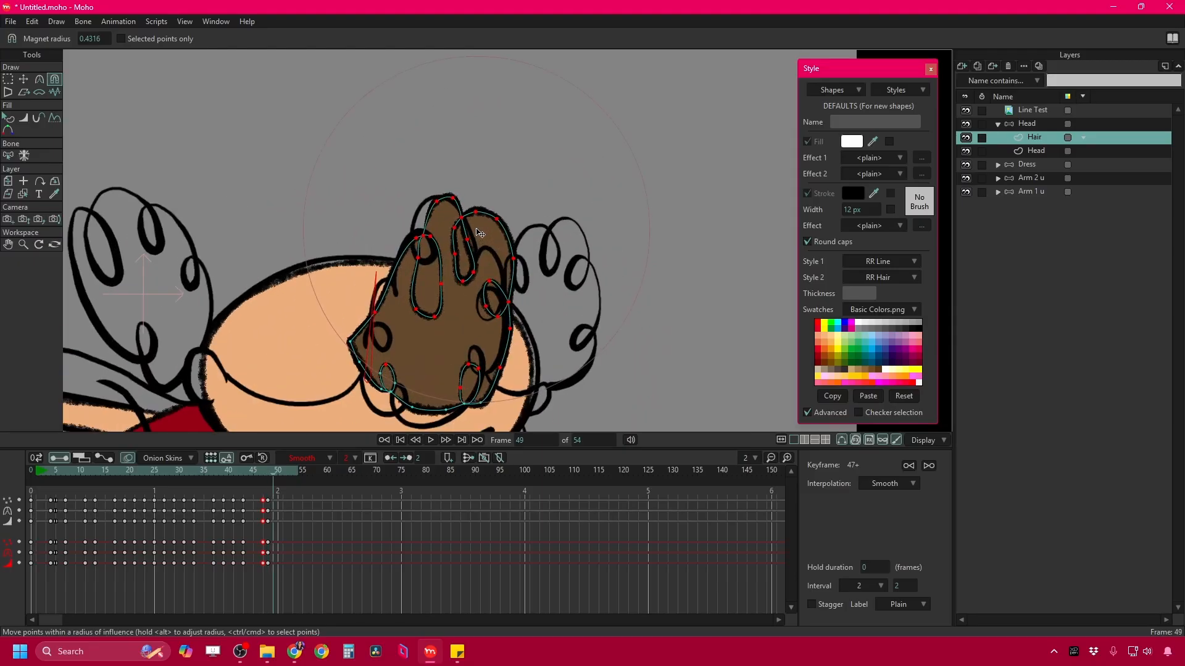
Play back the whole animation and check the coloured character with the Line Test layer hidden and shown.
scroll(503, 236, "down", 6)
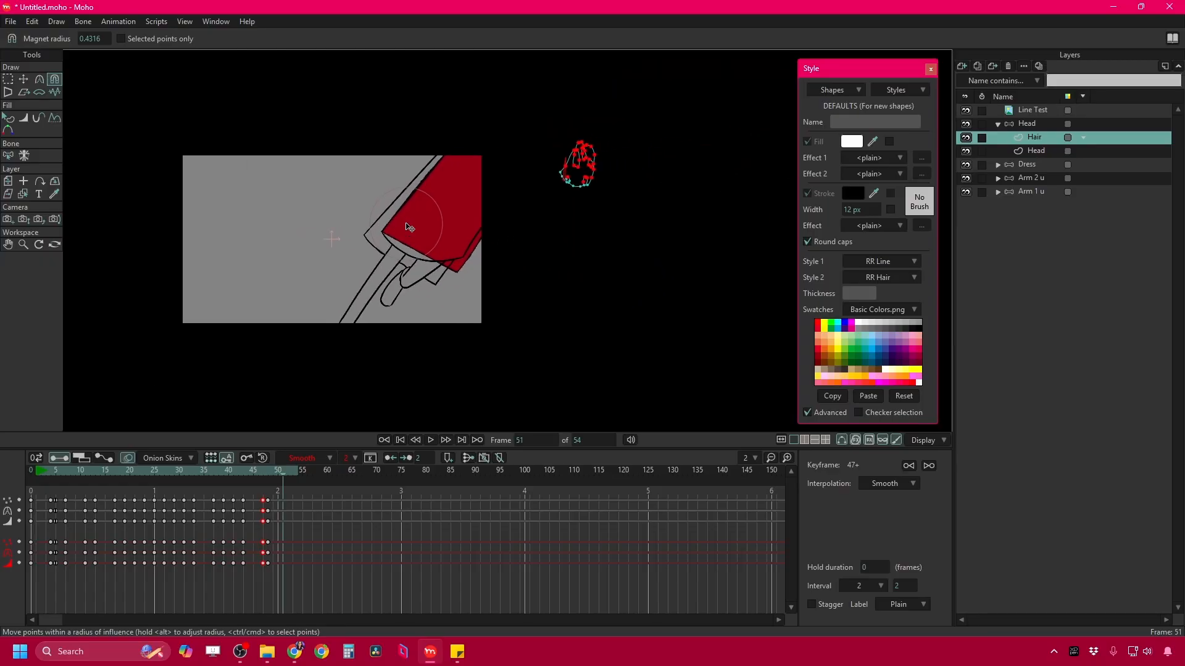
key("ctrl+Right")
key("ctrl+Right")
key("space")
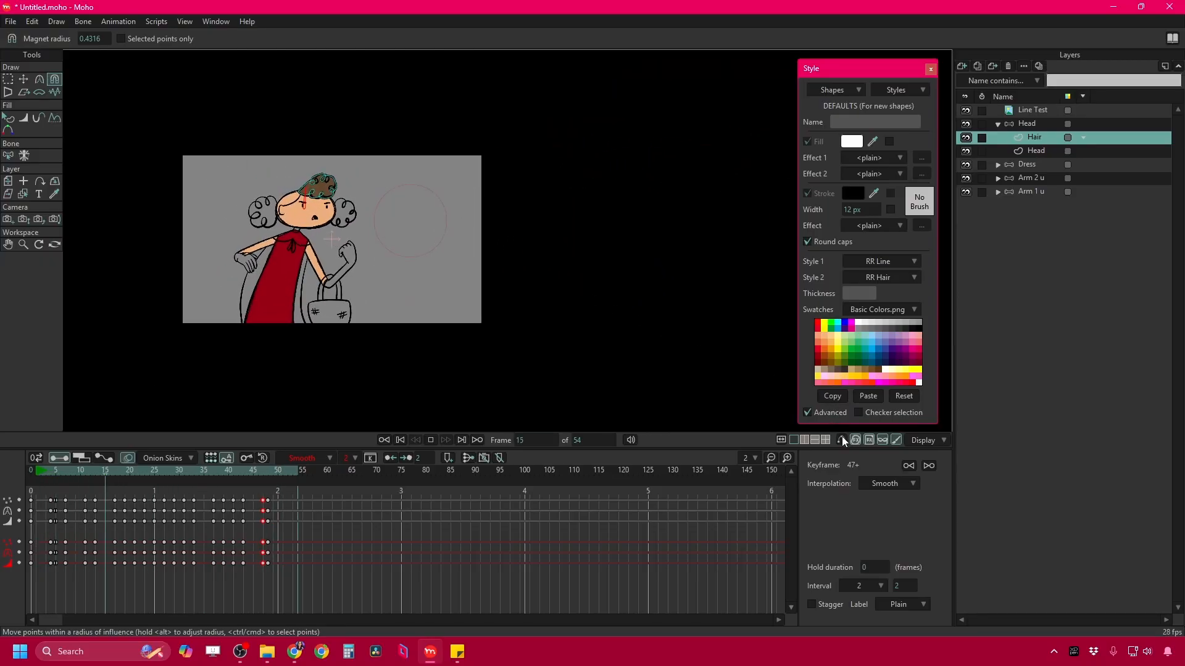
scroll(423, 271, "up", 2)
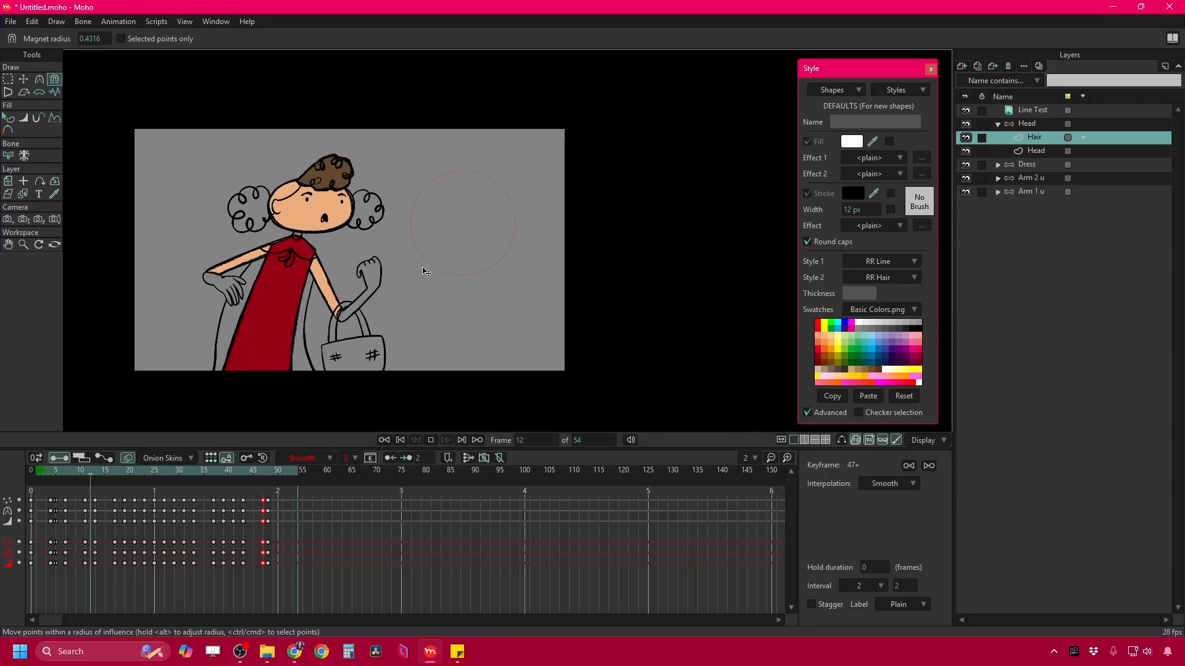
left_click(966, 110)
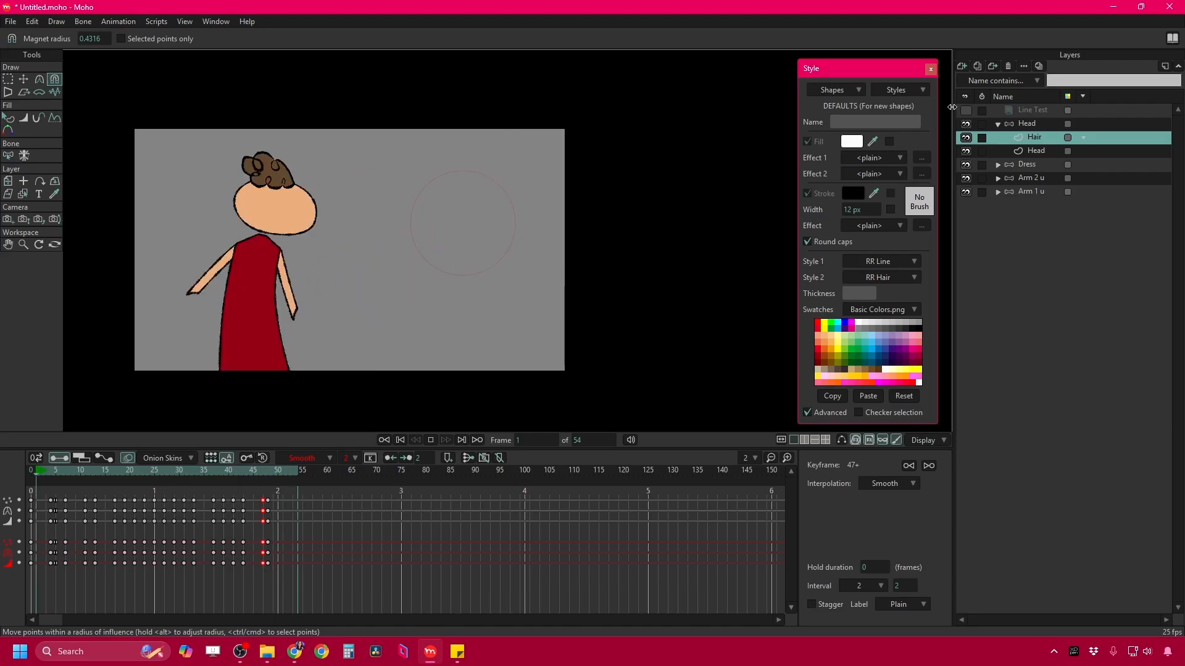
left_click(966, 110)
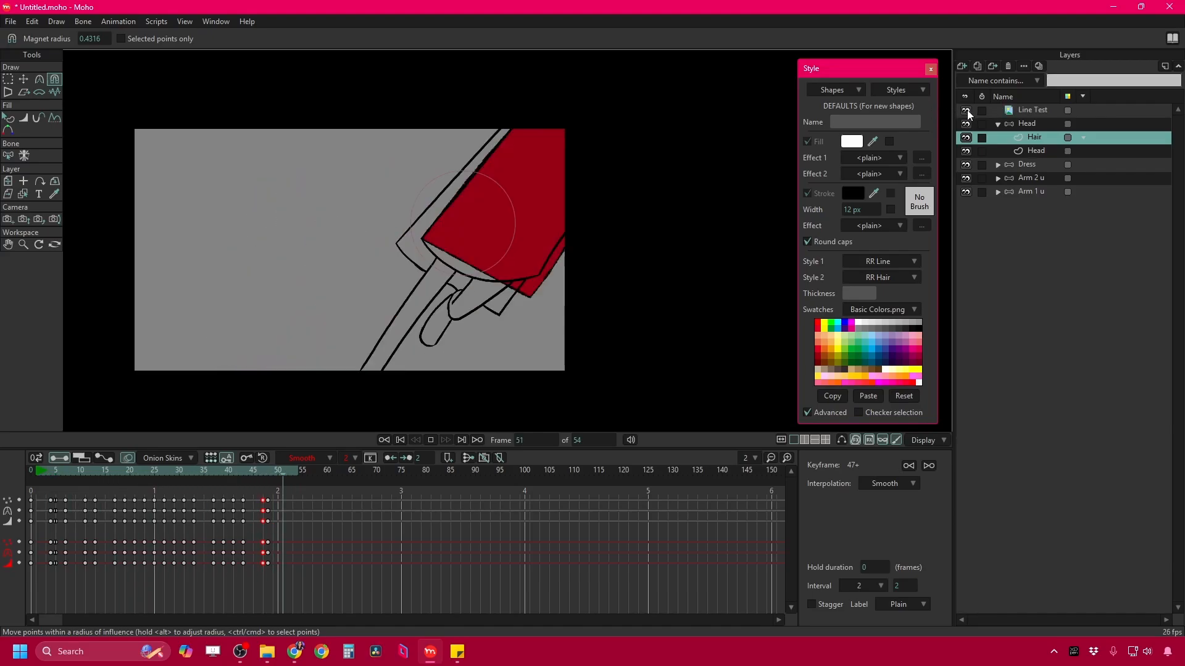
Return to frame 0 and add a vector layer named Ear 1 above the Hair layer in the Head group.
scroll(319, 221, "up", 3)
scroll(319, 220, "up", 2)
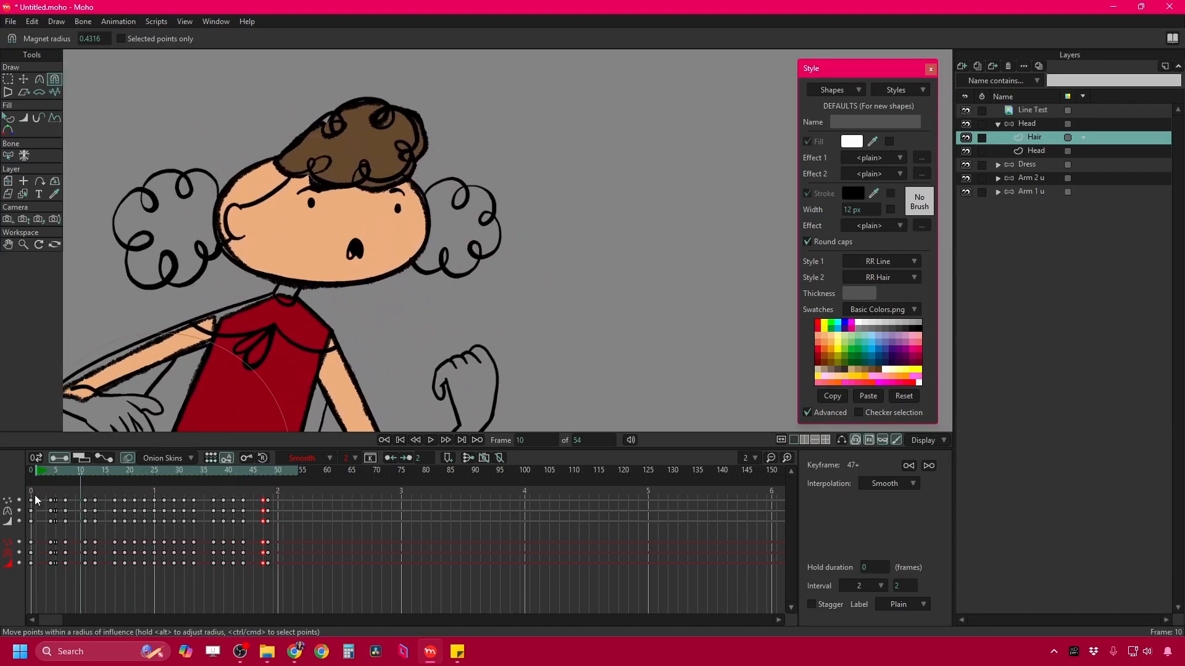
left_click(35, 473)
left_click_drag(254, 252, 332, 258)
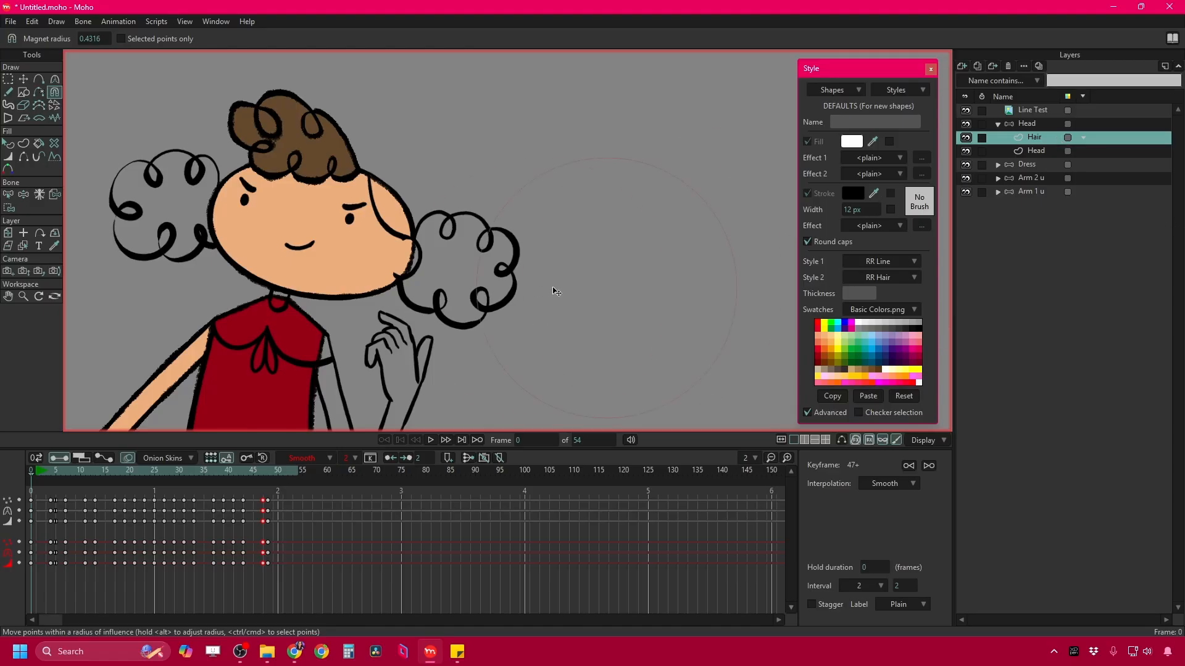
scroll(556, 291, "down", 3)
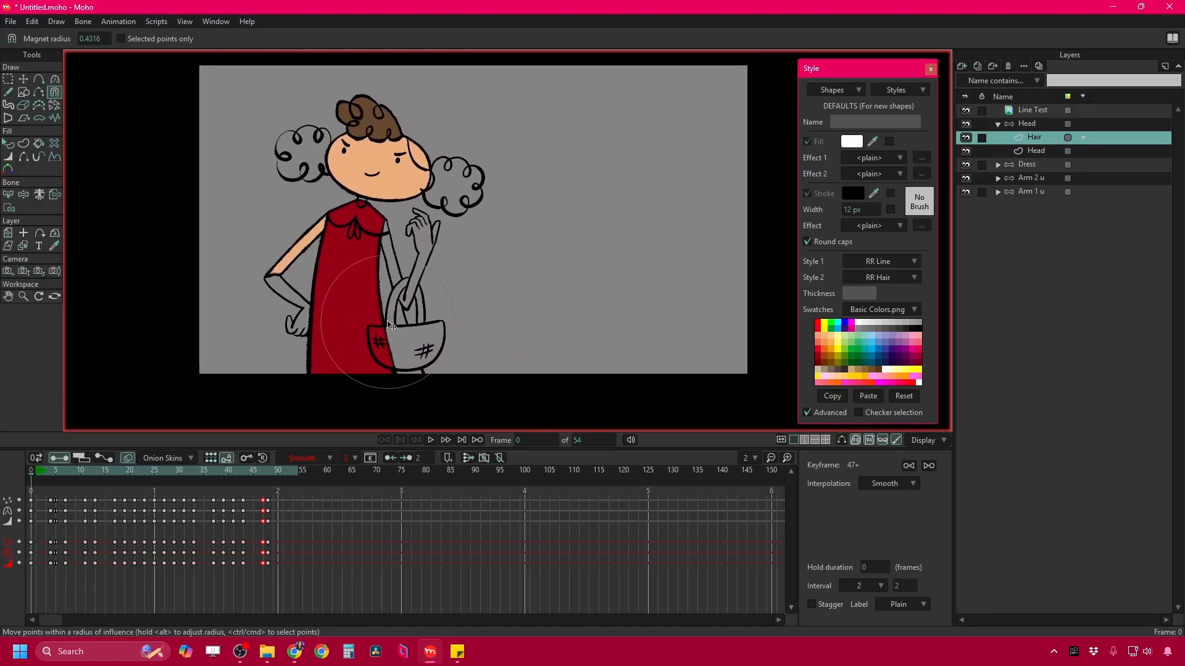
scroll(389, 325, "up", 5)
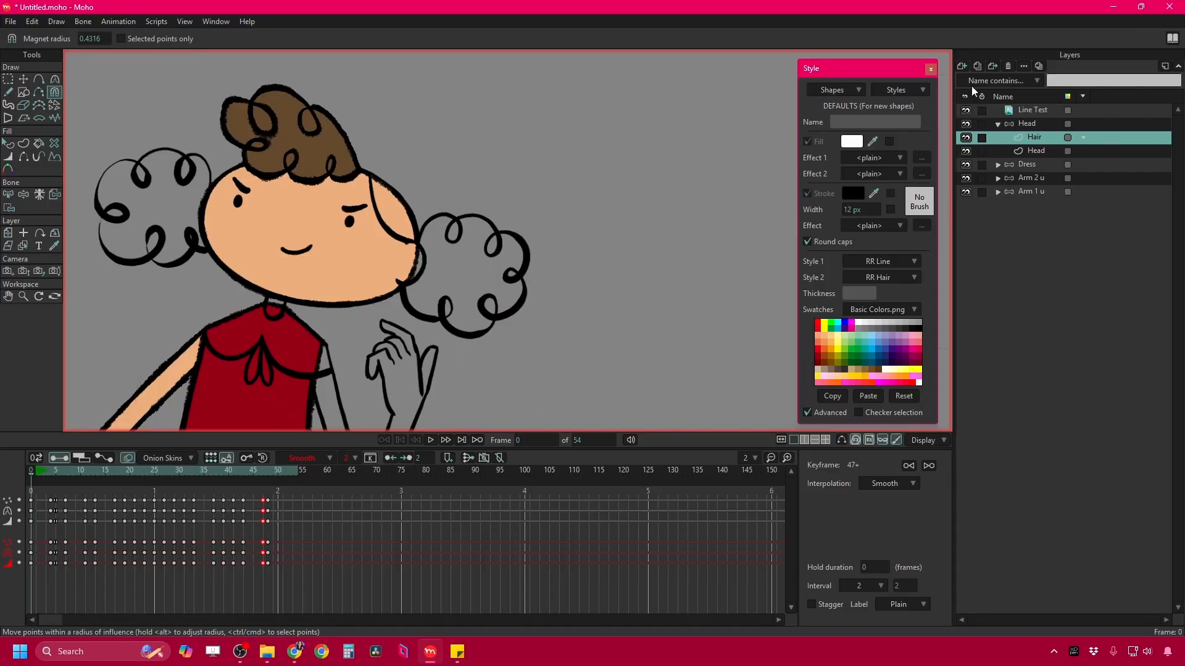
left_click(961, 65)
key("Return")
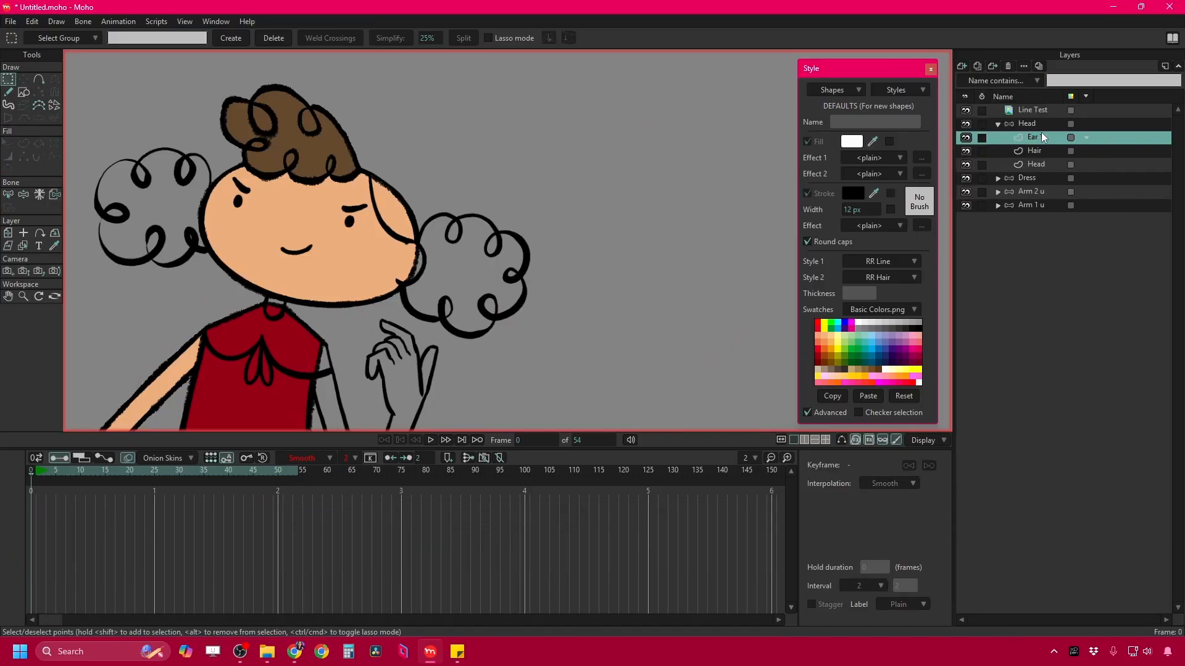
Draw an oval ear at the right edge of the face using the RR Line and RR Skin styles.
left_click(24, 93)
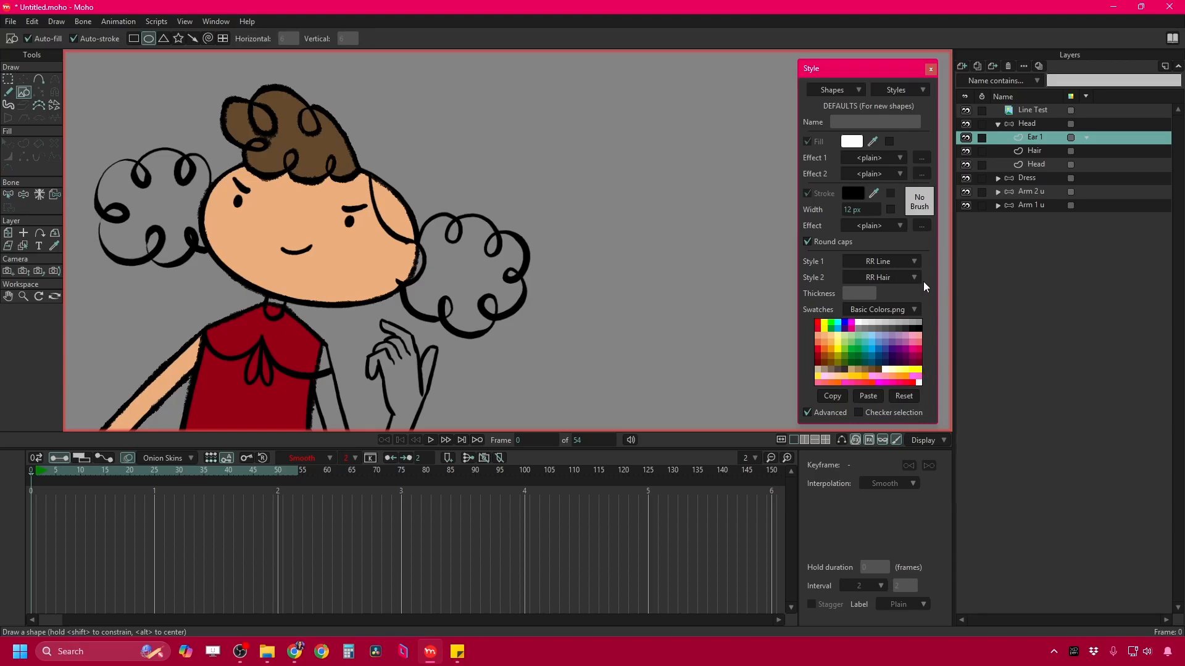
left_click(899, 279)
left_click(900, 313)
left_click_drag(385, 234, 420, 284)
Scale, rotate and move the oval to fit the spot where the face meets the curly hair bun.
scroll(412, 262, "up", 3)
key("t")
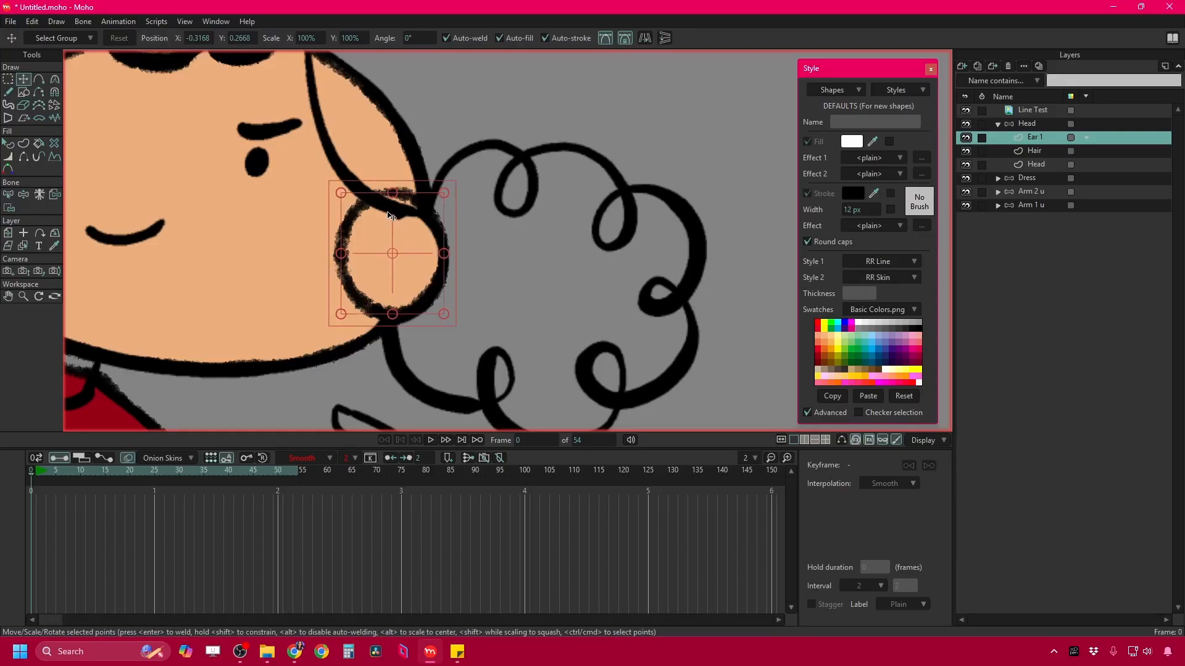
left_click_drag(341, 193, 355, 216)
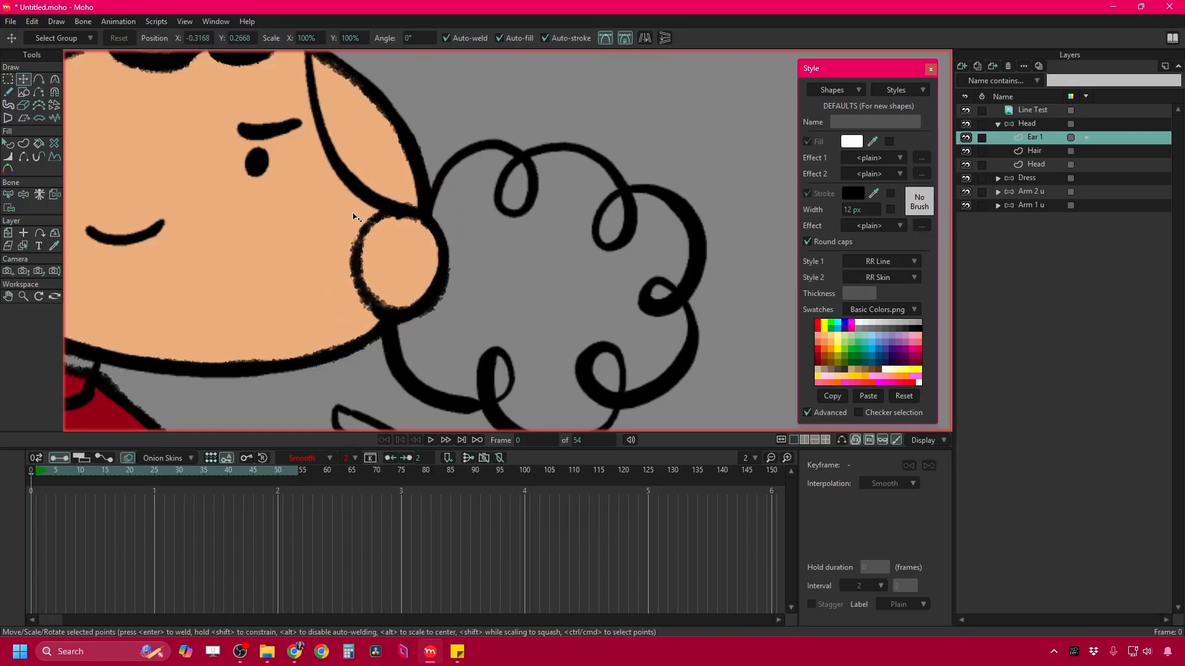
left_click_drag(356, 263, 457, 247)
left_click_drag(416, 261, 412, 251)
Hide the ear outline's inner edges where they overlap the face with the Hide Edge tool.
key("h")
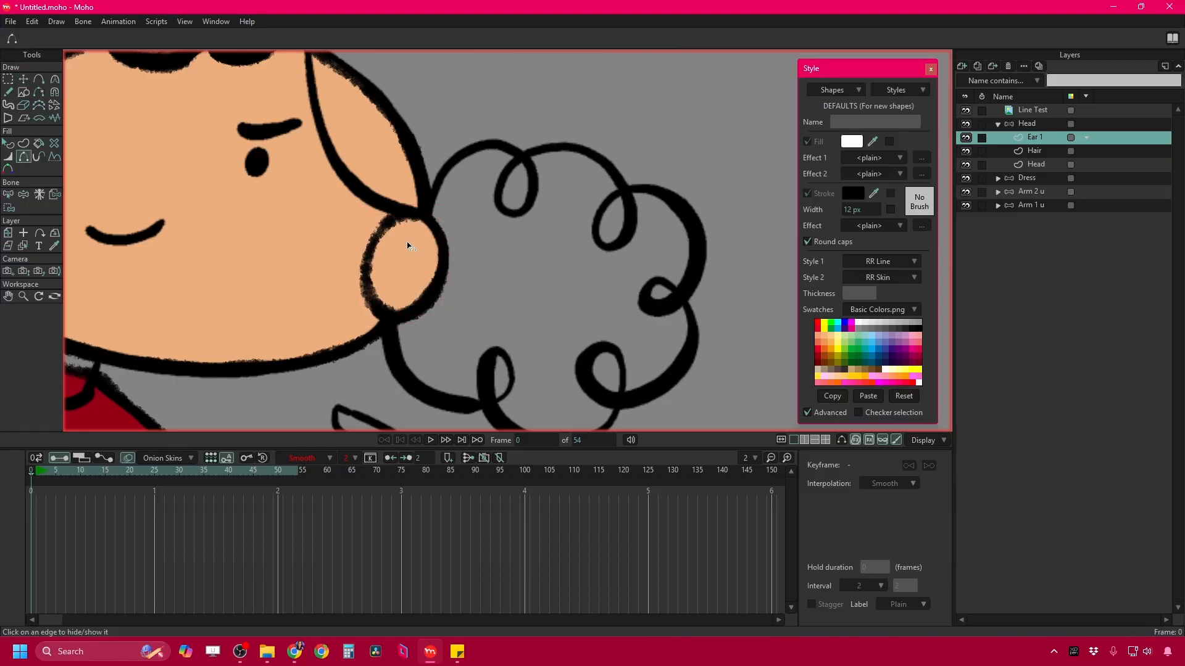
left_click(841, 440)
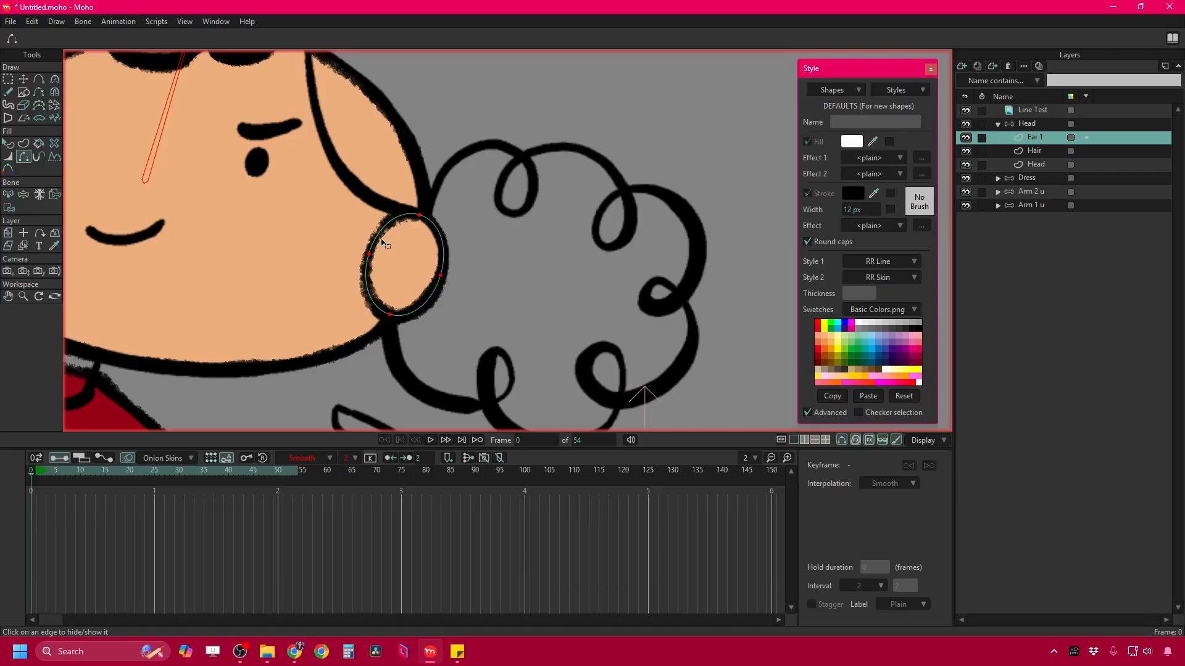
key("g")
left_click_drag(344, 198, 431, 273)
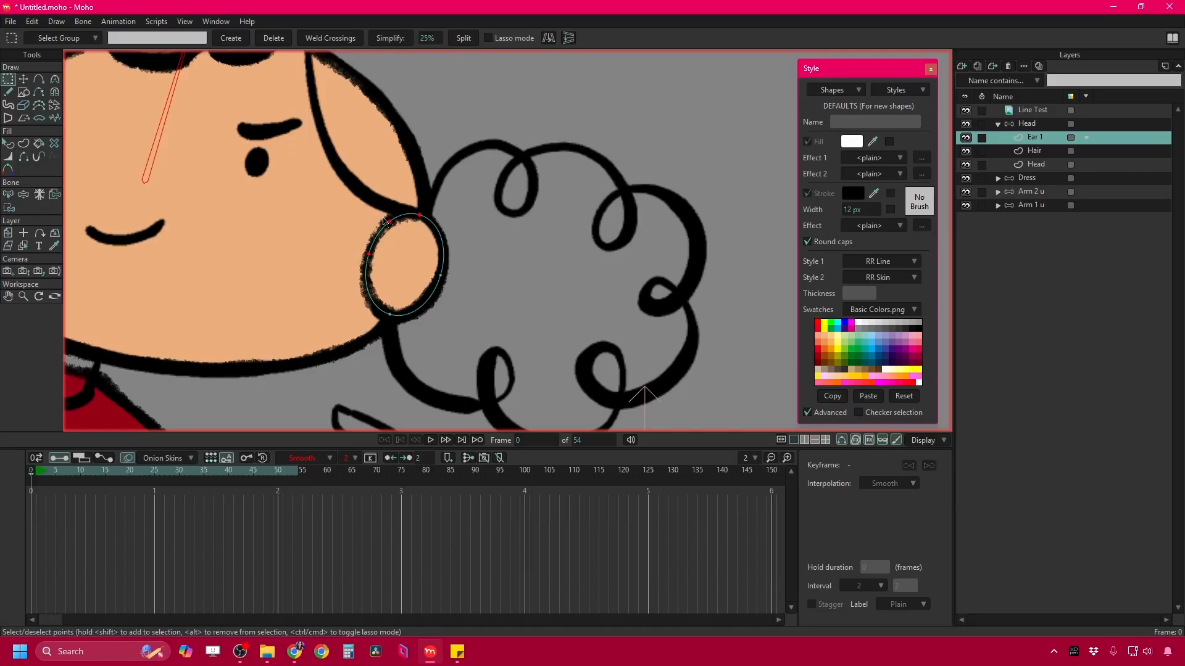
left_click_drag(343, 240, 402, 332)
key("h")
left_click(378, 236)
left_click(365, 274)
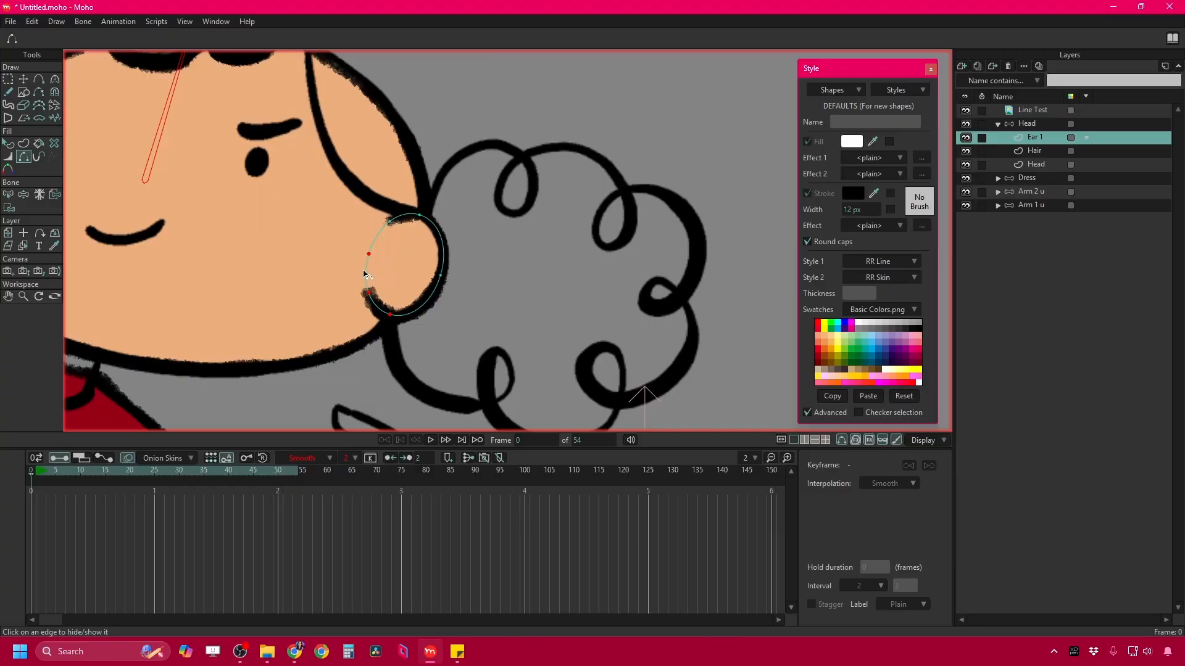
Key the ear's starting pose at frame 4 and advance to frame 5 with the Transform Points tool active.
scroll(352, 283, "down", 3)
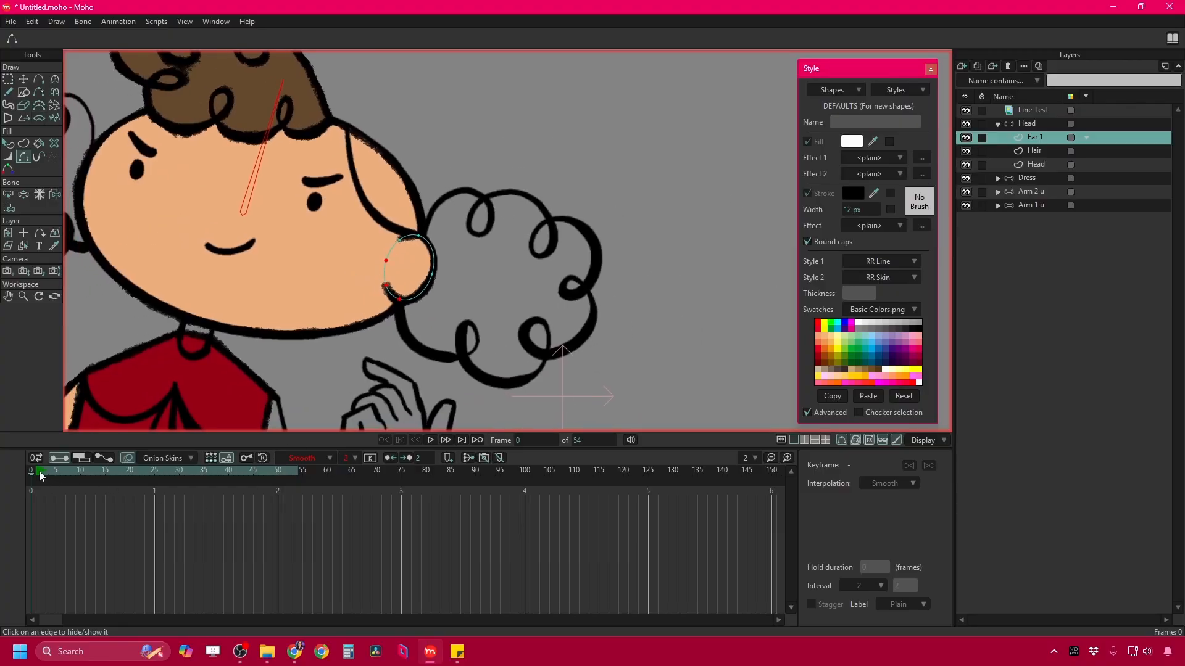
mouse_move(40, 475)
left_mouse_down()
mouse_move(64, 472)
mouse_move(53, 477)
left_mouse_up()
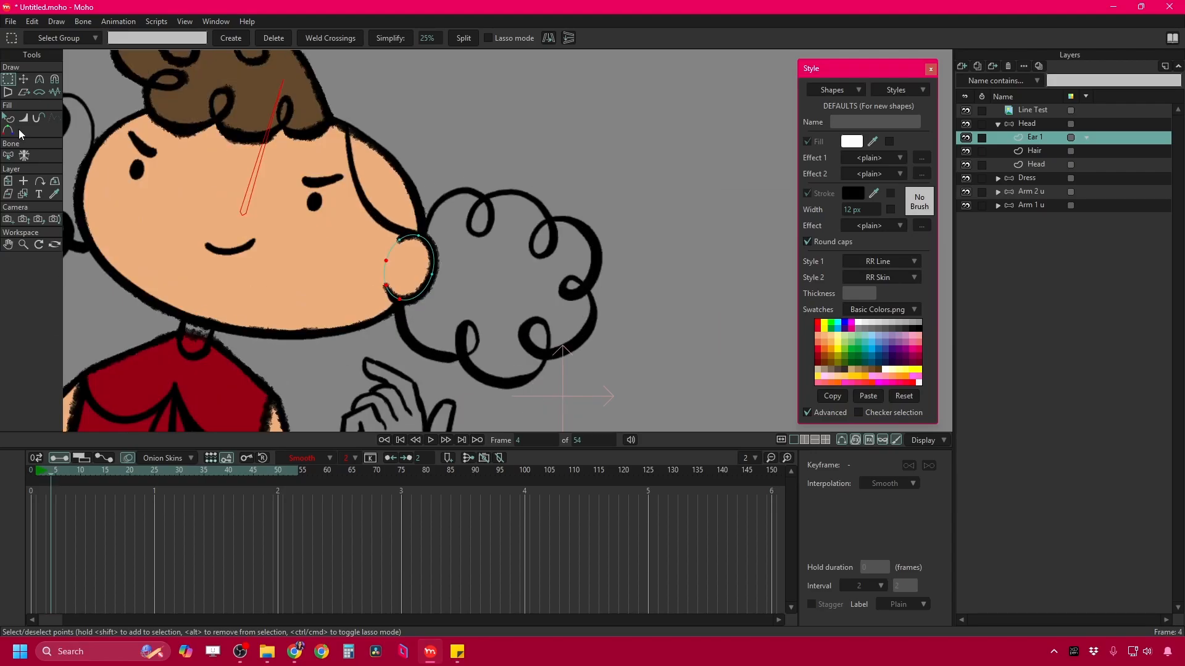
left_click(24, 80)
left_click(404, 459)
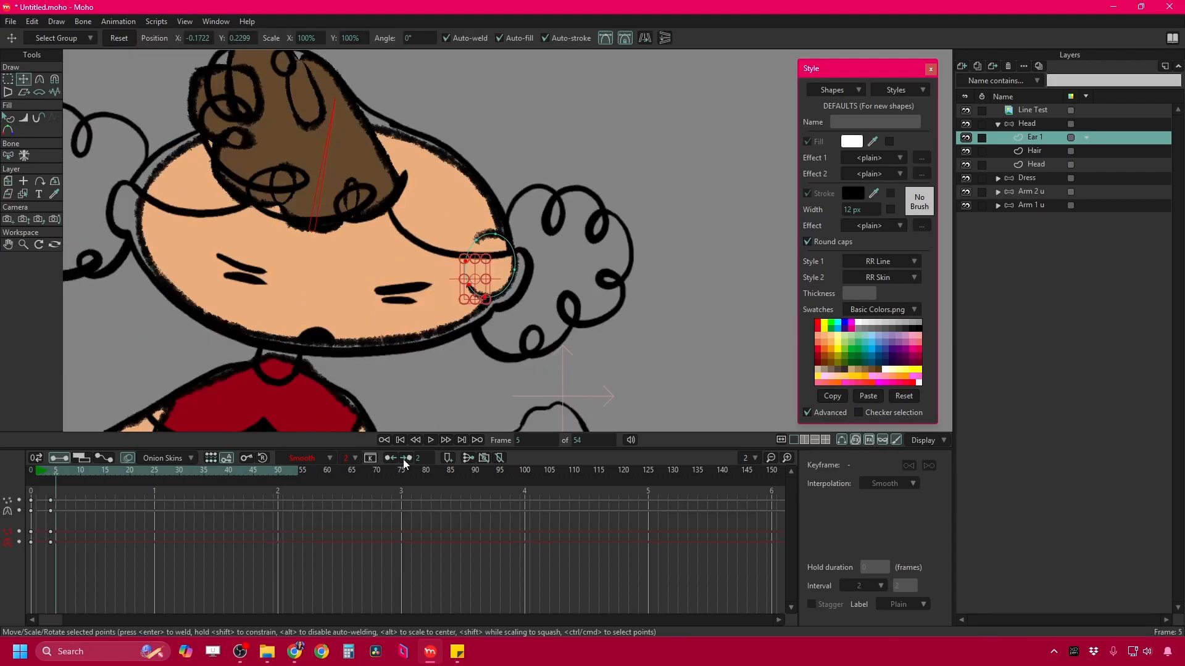
At frame 5, move and adjust the ear to fit the sketched ear, and compare it with the neighbouring frame.
mouse_move(486, 279)
left_mouse_down()
mouse_move(512, 268)
mouse_move(501, 275)
left_mouse_up()
scroll(508, 276, "up", 3)
mouse_move(547, 240)
left_mouse_down()
mouse_move(552, 249)
mouse_move(531, 256)
left_mouse_up()
scroll(443, 263, "down", 2)
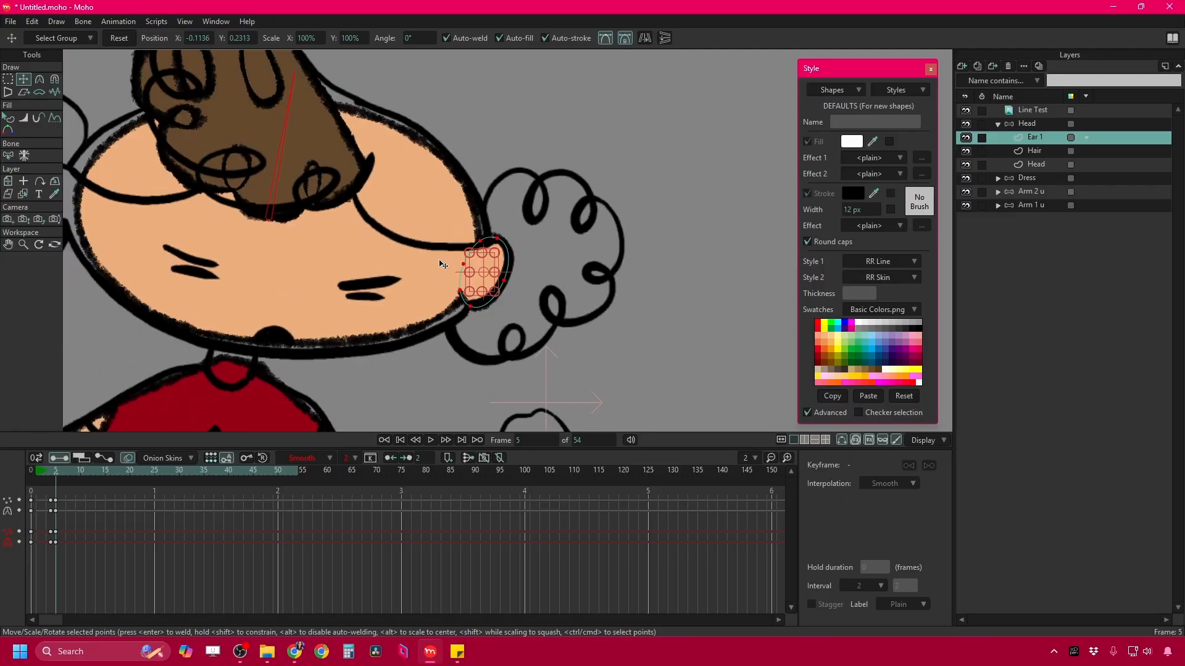
left_click_drag(439, 261, 496, 247)
key("Left")
key("Right")
On the Head layer at frame 5, stretch the head shape outward on all four sides to meet the sketched outline.
left_click(1039, 168)
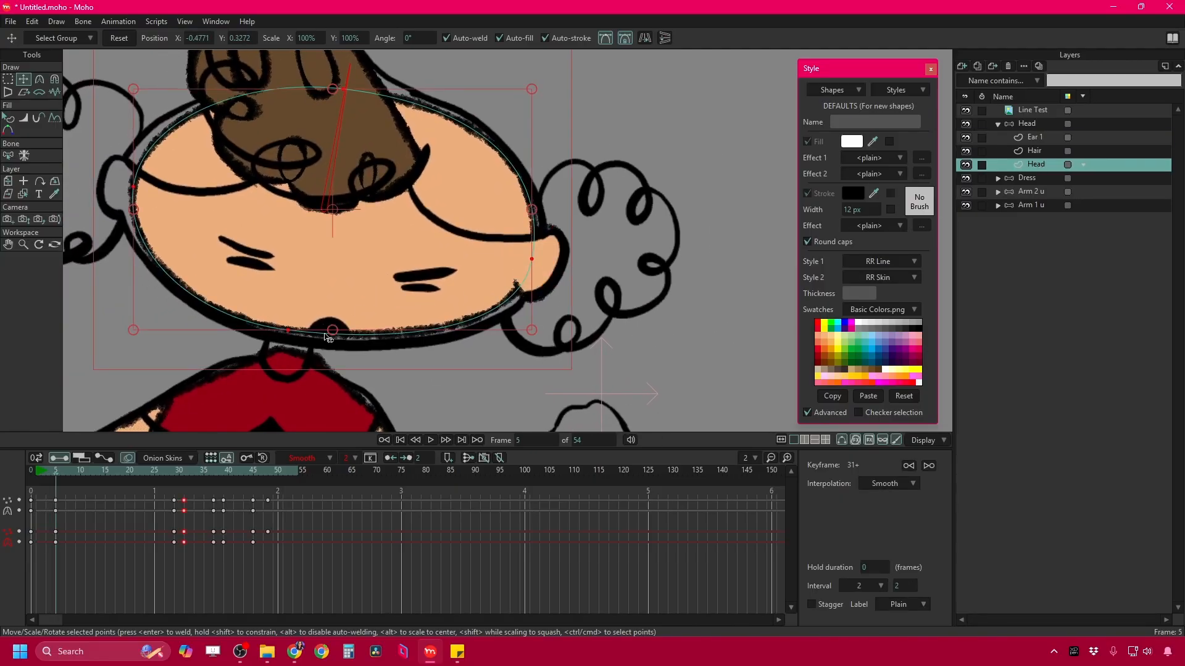
left_click_drag(332, 330, 328, 345)
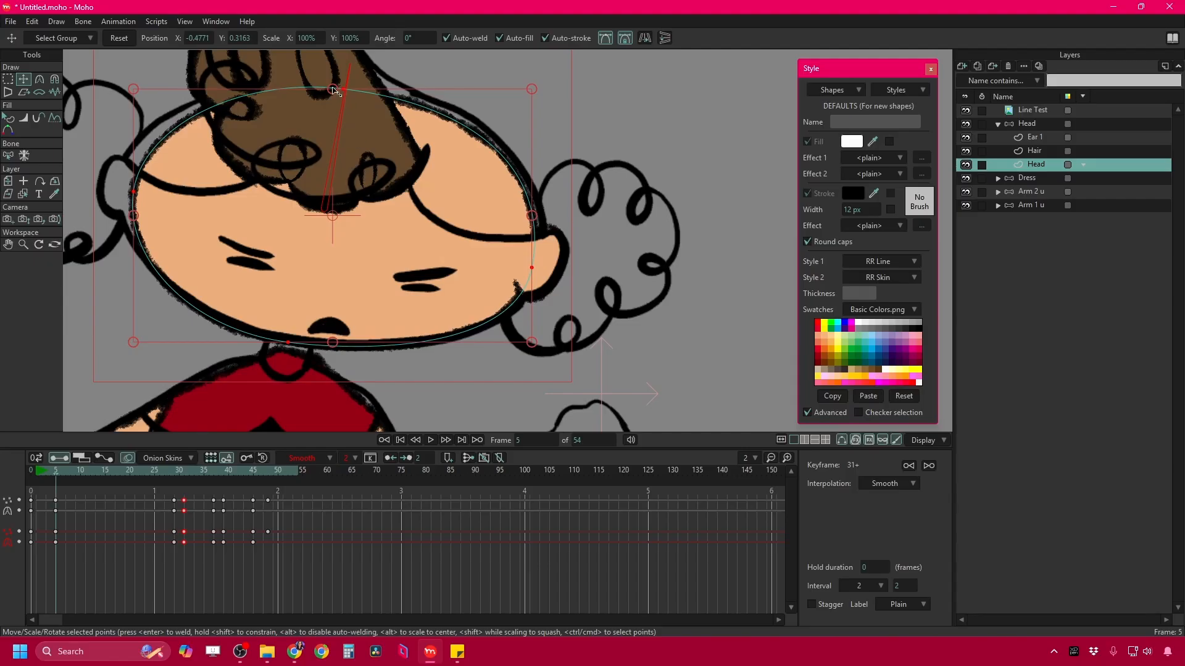
left_click_drag(334, 90, 334, 79)
left_click_drag(532, 215, 541, 211)
left_click_drag(131, 181, 120, 184)
At frame 7, pull the head shape's bottom and left sides inward to match the sketched outline.
key("Right")
key("Right")
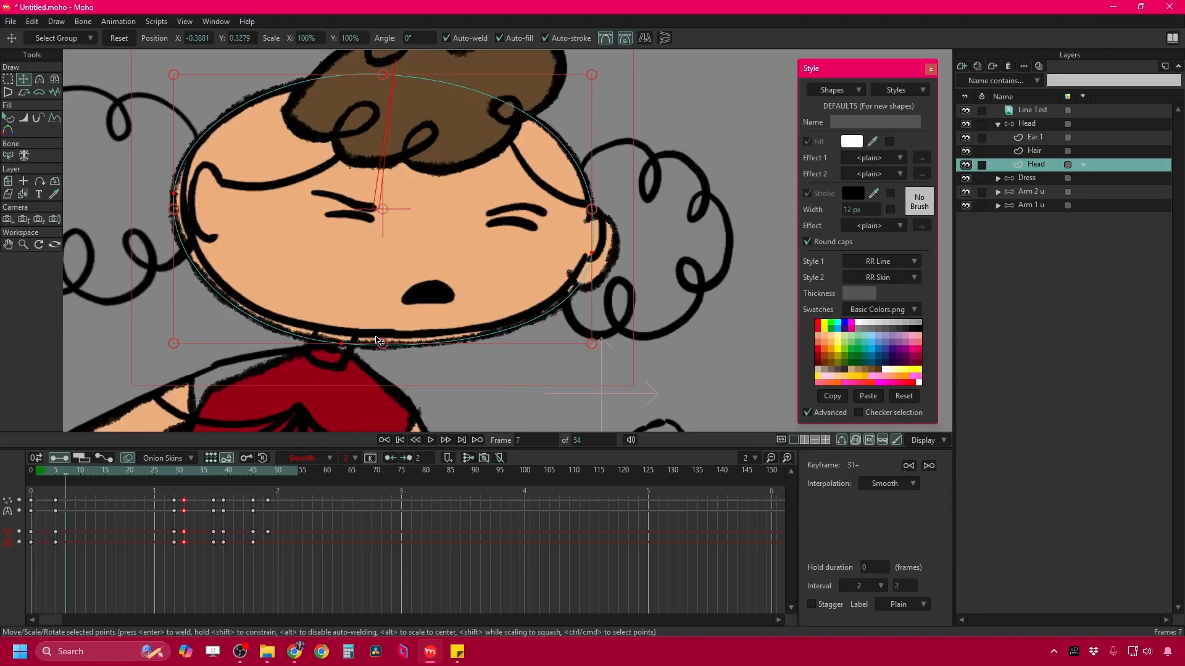
left_click_drag(383, 348, 382, 340)
left_click_drag(180, 208, 208, 203)
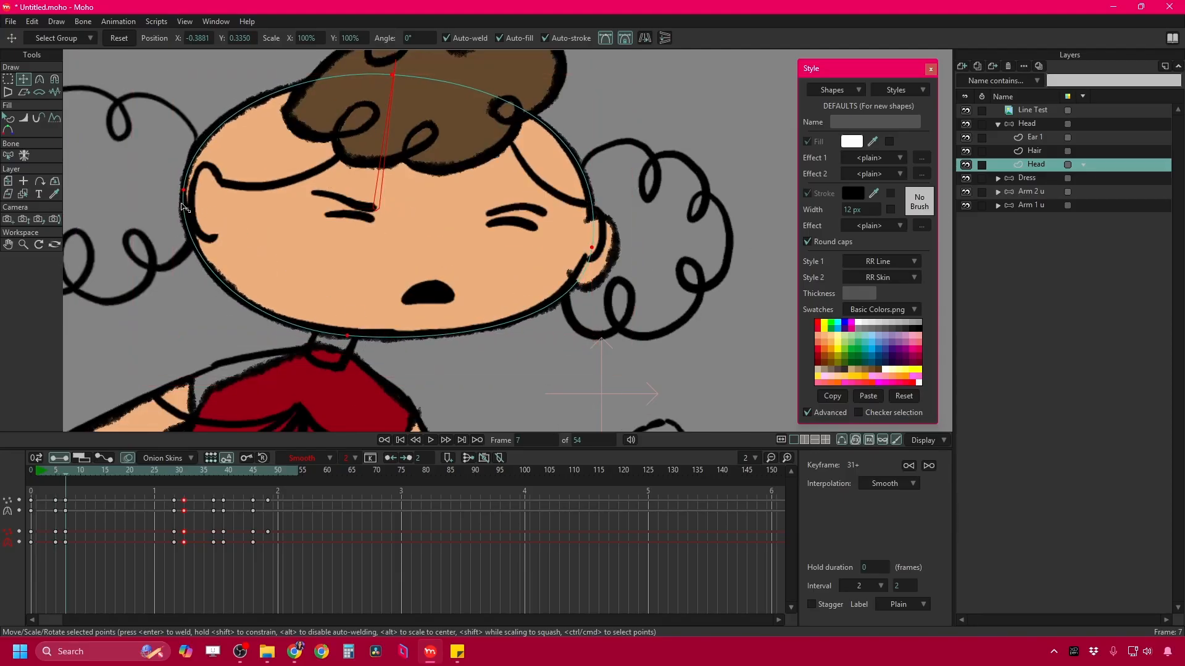
On the Ear 1 layer at frame 7, move and reshape the ear to fit the sketched ear on the head's right edge.
left_click(1044, 140)
scroll(602, 250, "up", 5)
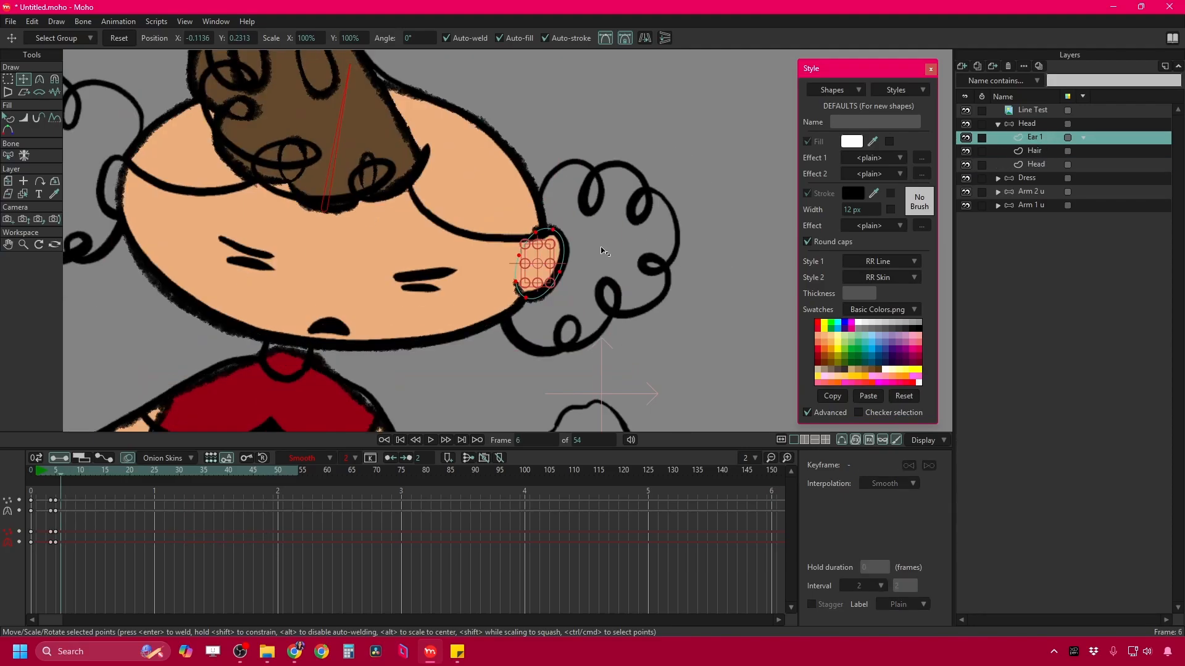
left_click_drag(594, 214, 579, 206)
left_click_drag(515, 317, 548, 262)
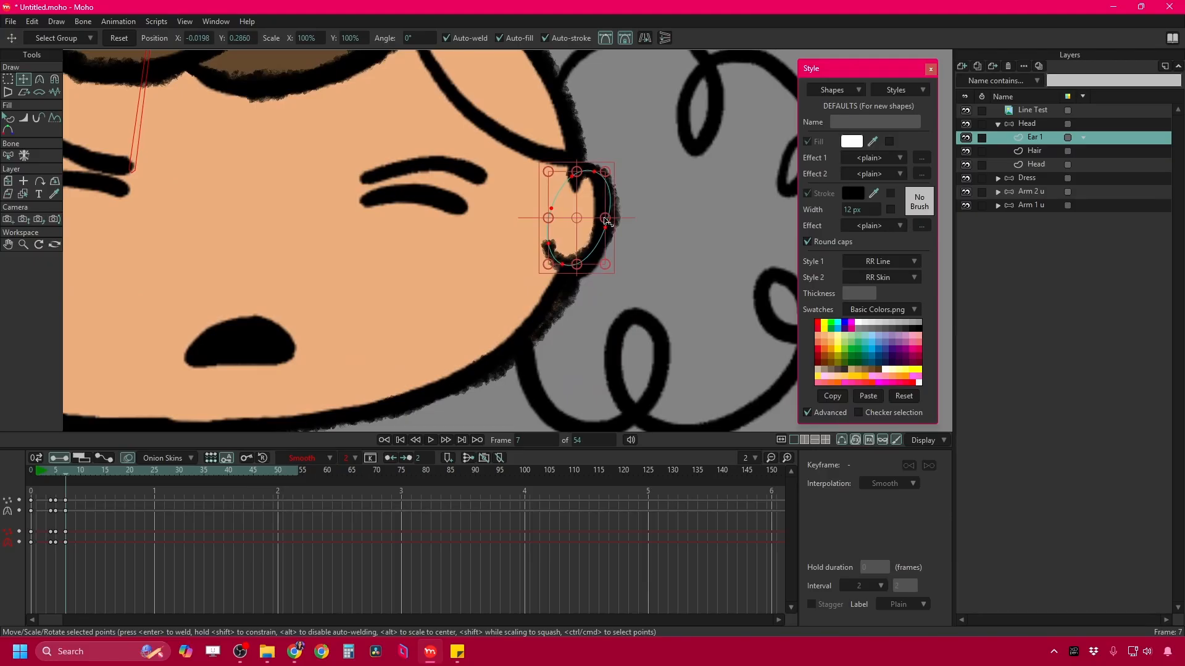
At frame 9, move the whole ear across the face to the sketched ear on the head's left side.
left_click_drag(618, 196, 304, 215)
scroll(588, 206, "down", 4)
key("ctrl+Right")
key("ctrl+Right")
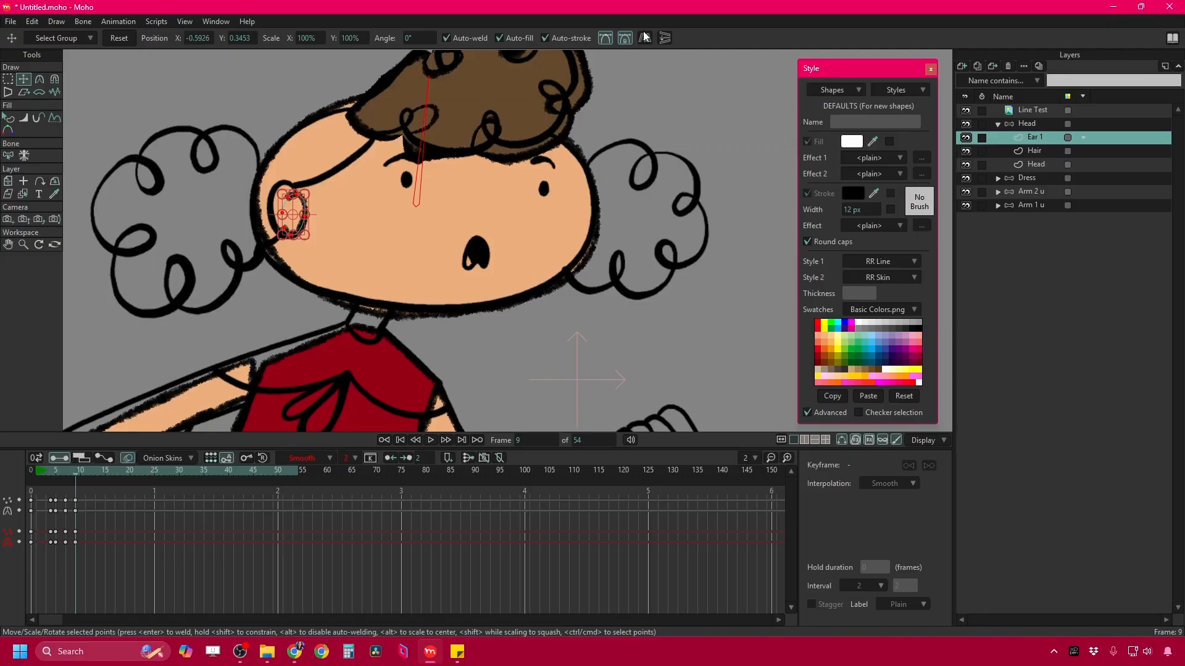
scroll(329, 209, "up", 3)
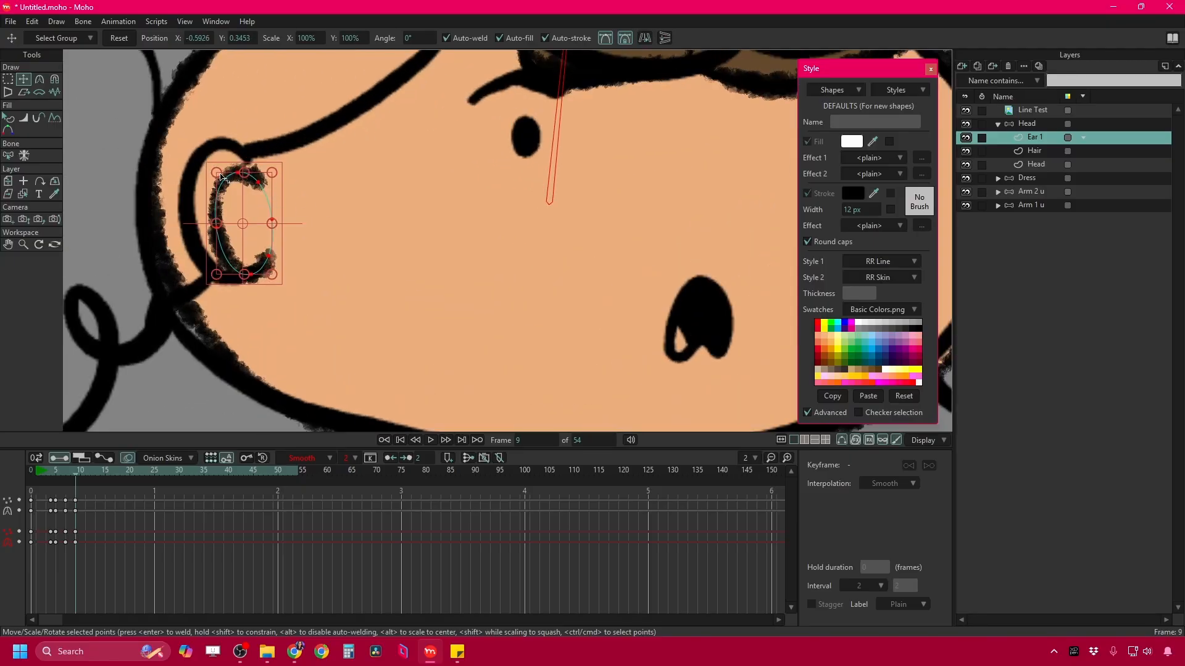
At frame 9, tilt and resize the ear so its outline follows the sketched left ear.
left_click_drag(221, 177, 200, 187)
left_click_drag(193, 275, 184, 293)
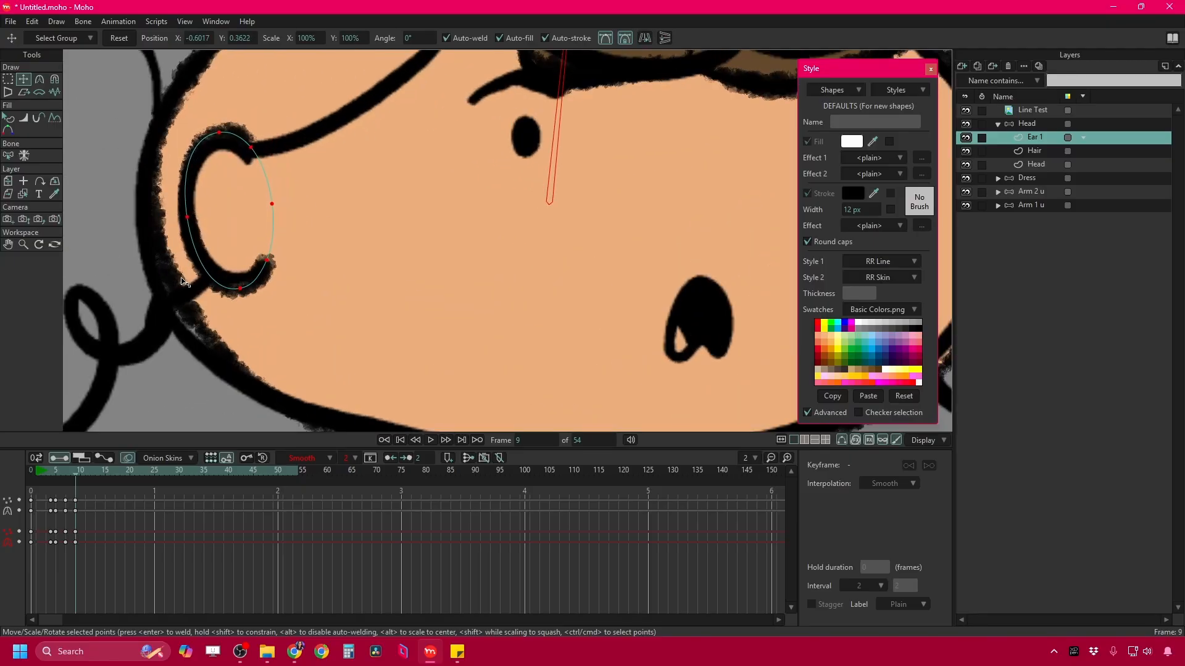
left_click_drag(272, 213, 284, 211)
left_click_drag(236, 291, 236, 278)
left_click_drag(243, 128, 233, 150)
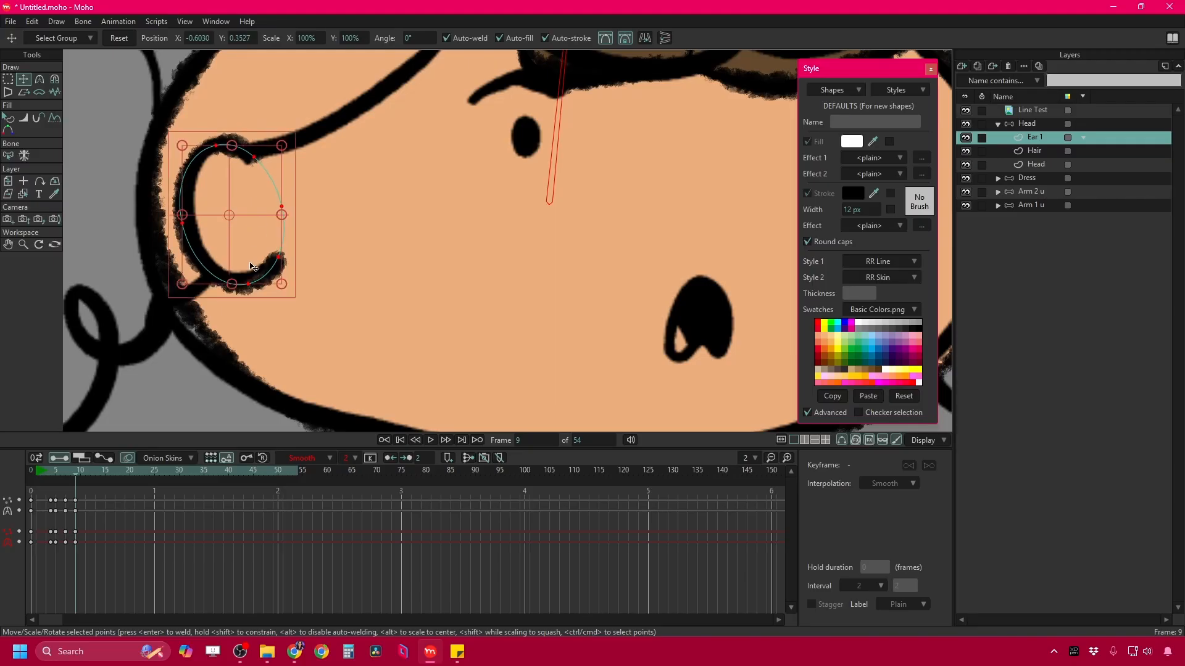
scroll(312, 257, "down", 3)
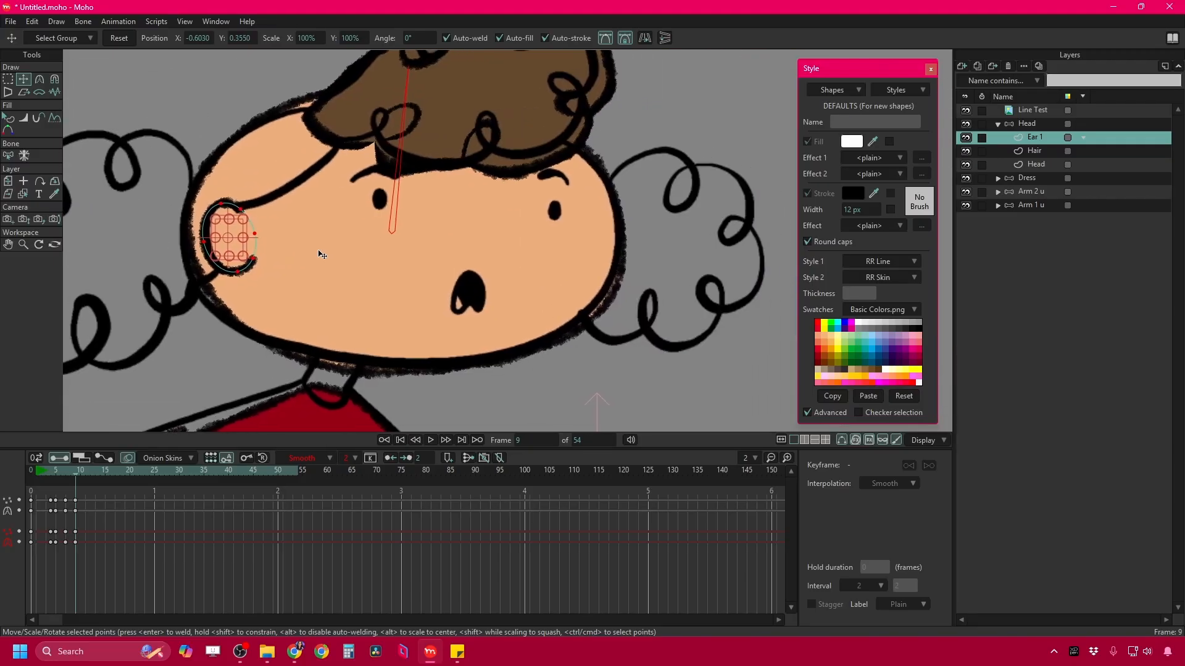
At frame 11, adjust the ear's position to fit the sketched ear and compare it with the previous frame.
key("ctrl+Right")
key("ctrl+Right")
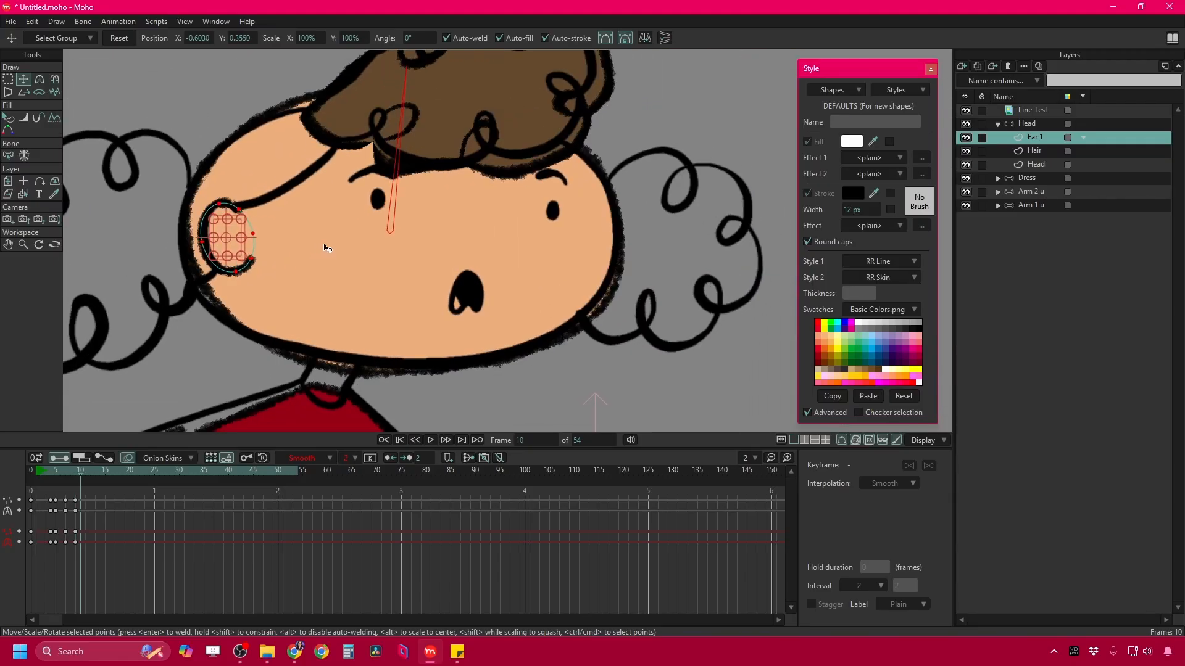
left_click(217, 226)
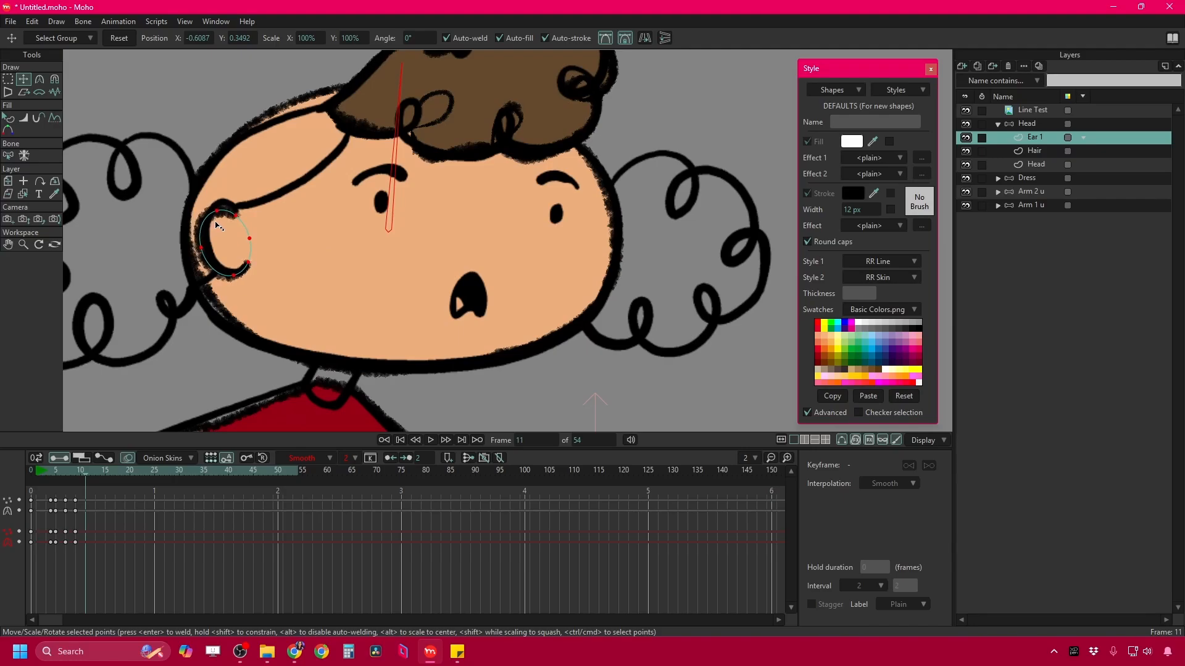
left_click_drag(224, 240, 247, 234)
key("Left")
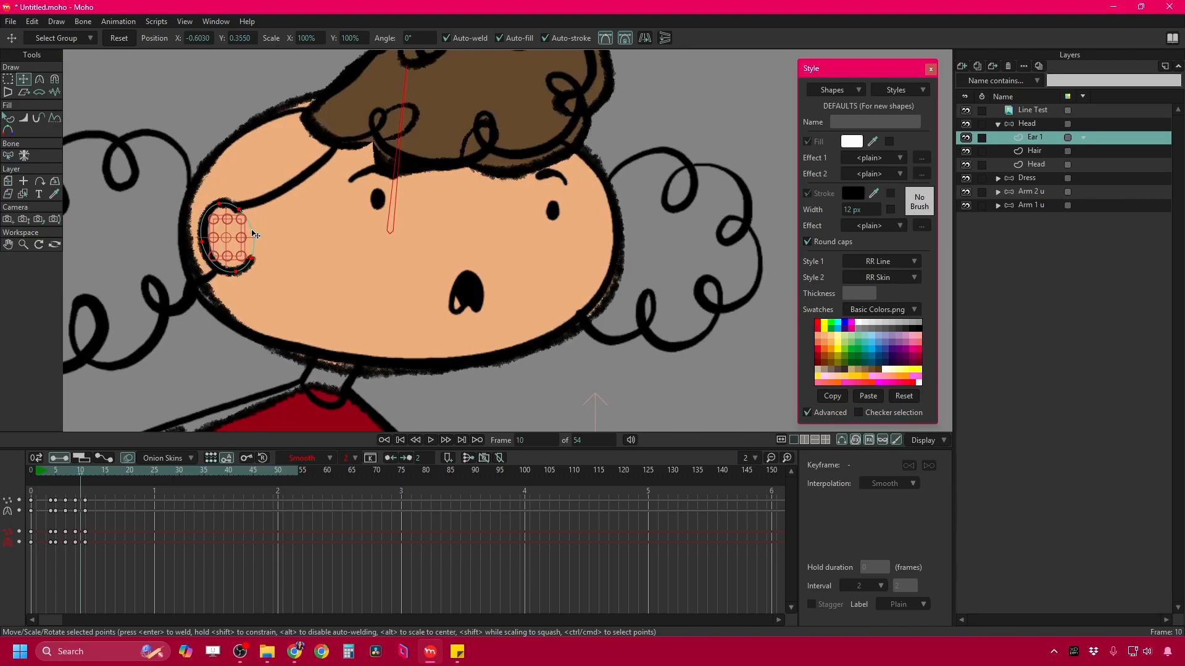
Step forward through the frames to frame 21 to check how the ear follows the line test.
key("Right")
key("Right")
key("Right")
key("Right")
key("Right")
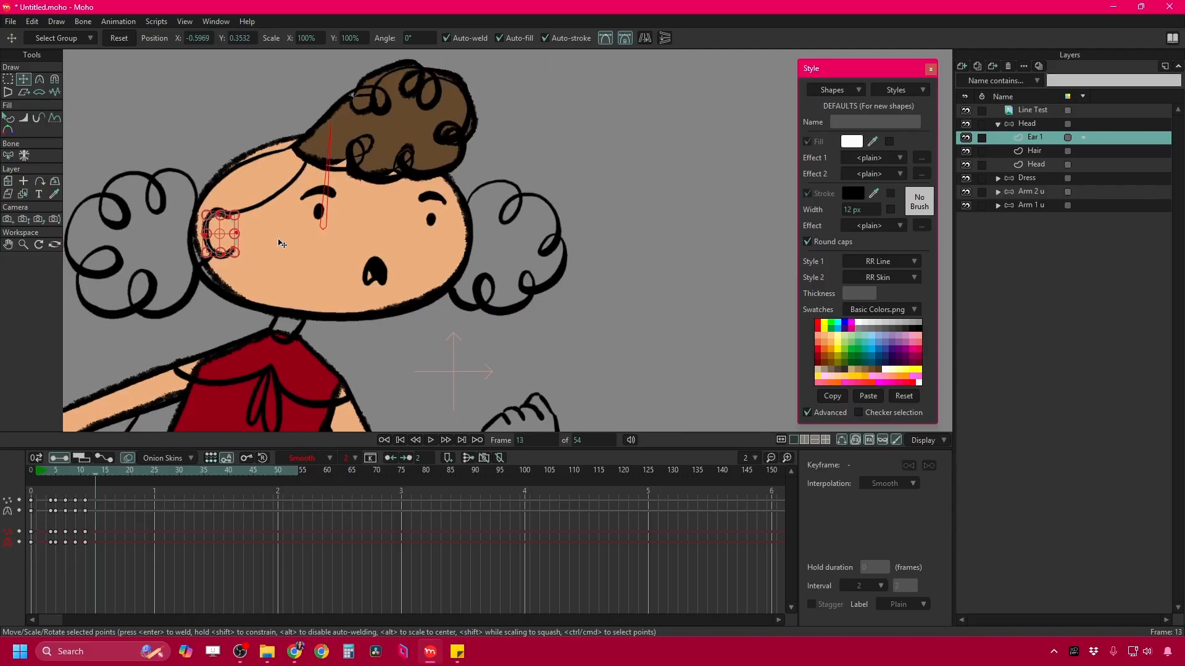
key("Right")
key("Right")
key("Right")
key("Right")
key("Right")
key("Right")
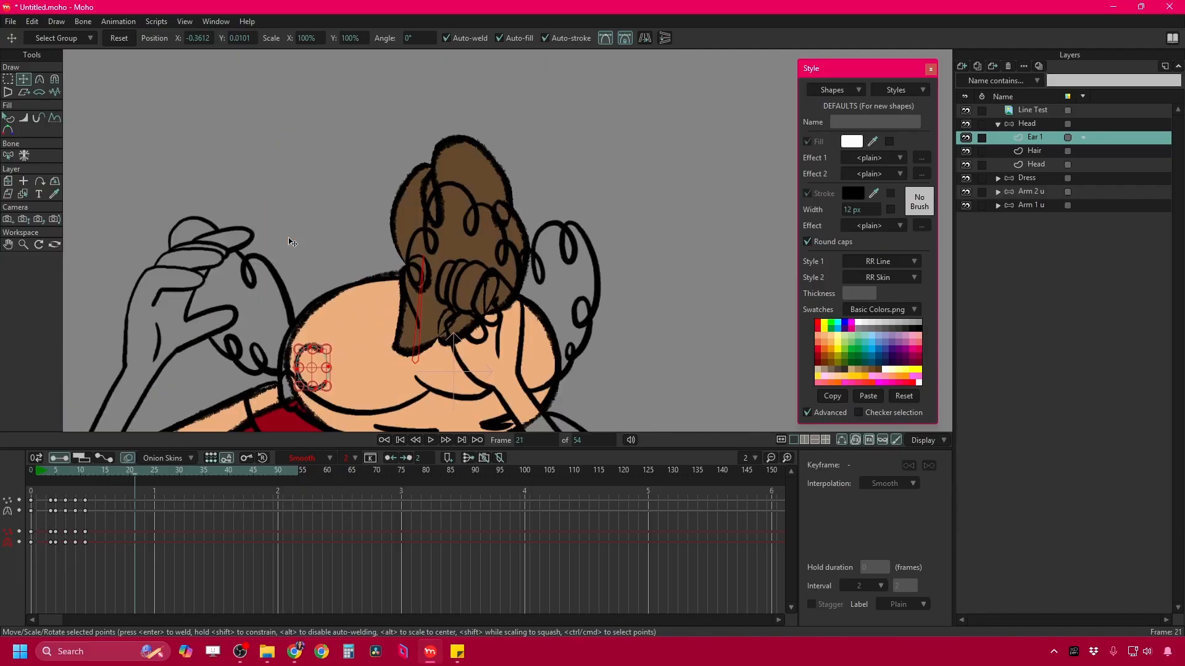
Return to frame 17 and stretch the top of the ear upward to meet the sketched ear.
key("Left")
key("Left")
key("Left")
key("Left")
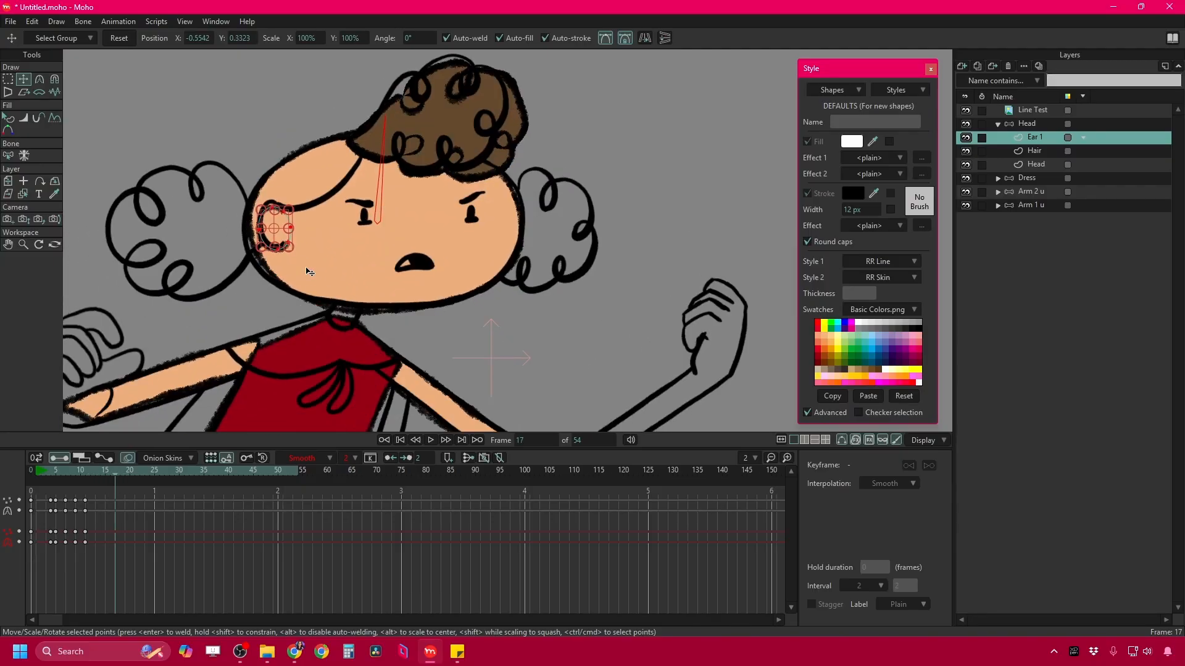
scroll(271, 271, "up", 3)
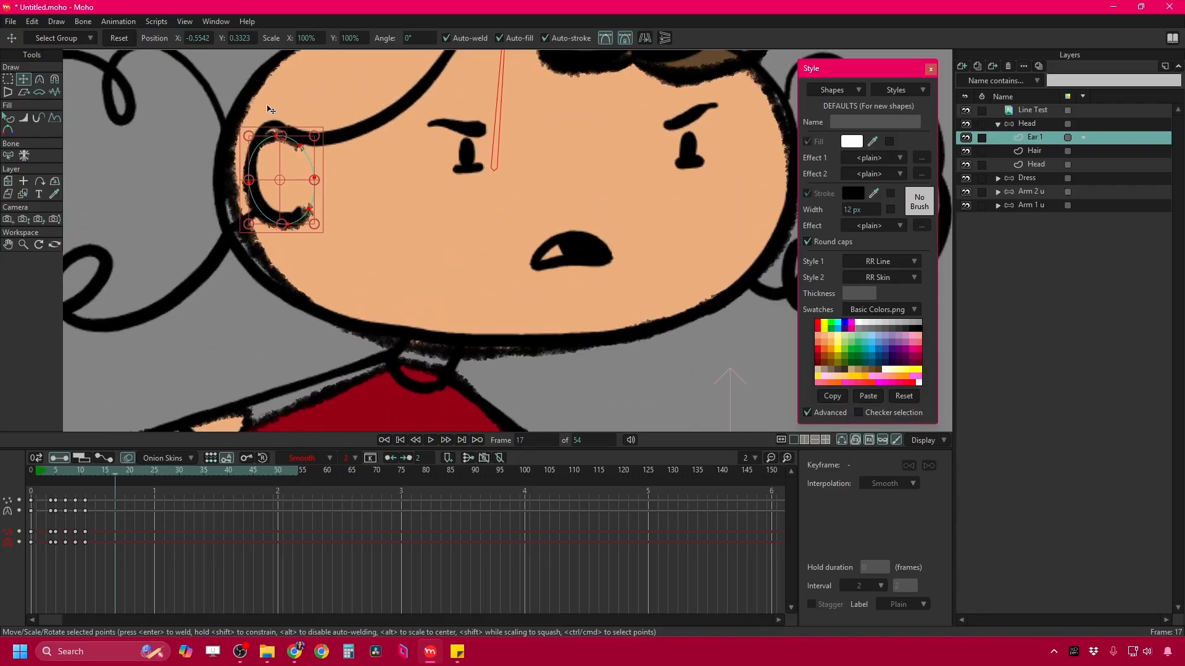
left_click_drag(283, 134, 287, 123)
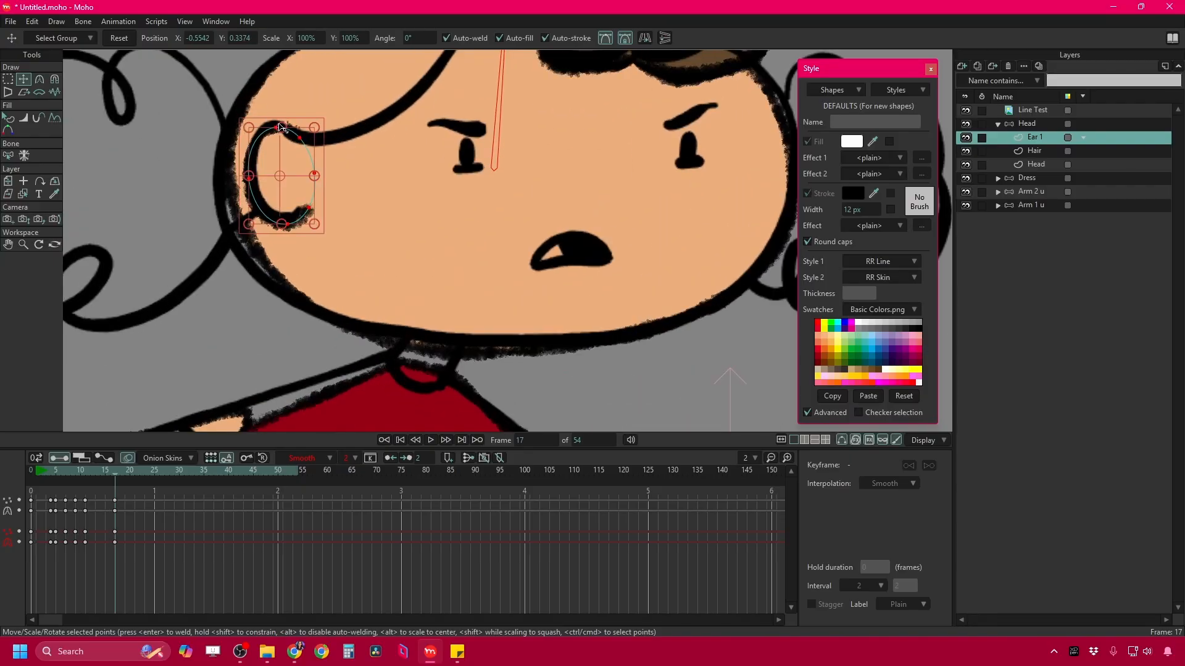
At frame 19, move the ear onto the sketched ear.
key("Right")
key("Right")
left_click_drag(344, 201, 309, 221)
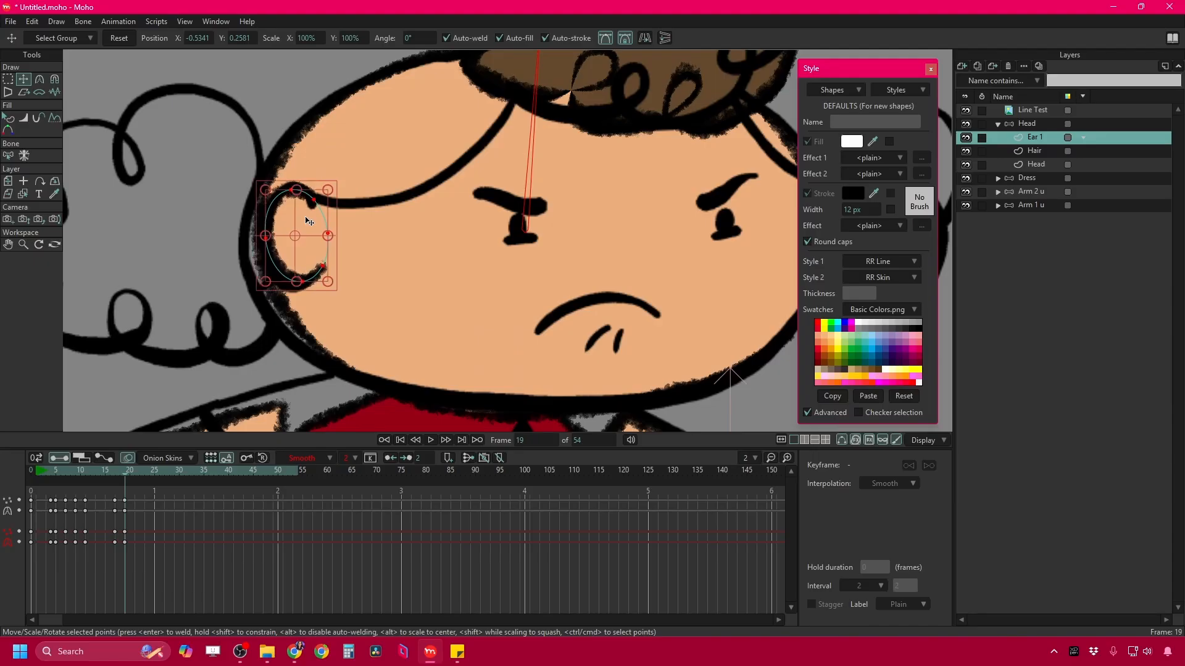
At frame 21, move the ear down to the head's lower-left edge and shrink and adjust it to fit the sketch.
key("space")
key("space")
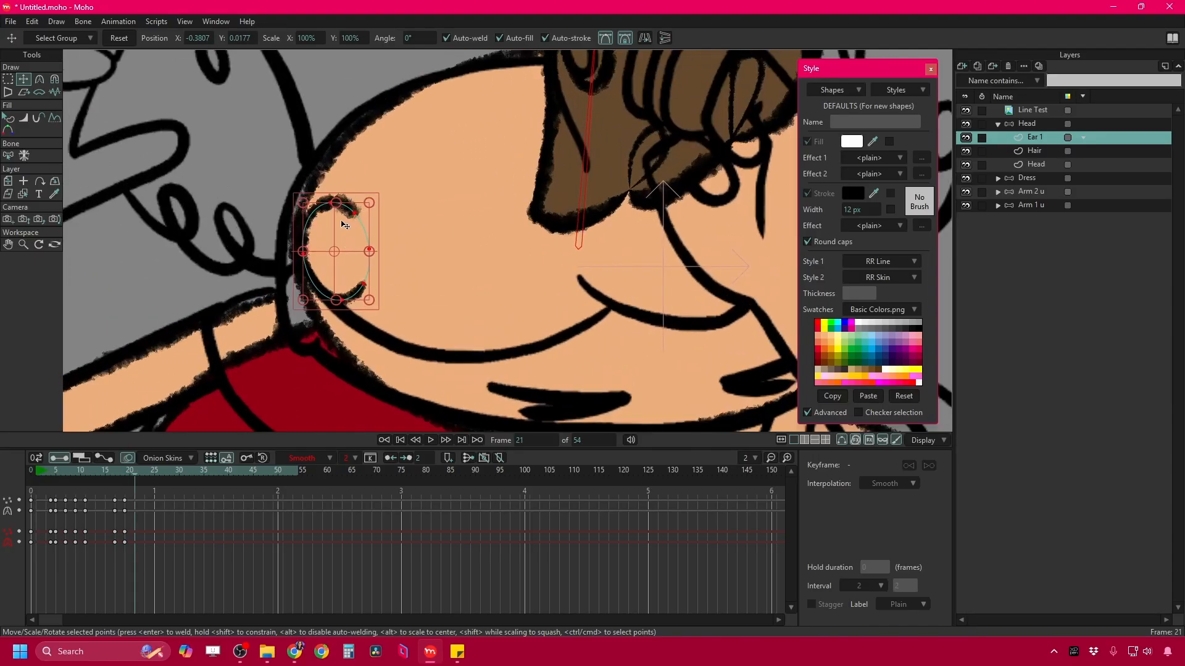
left_click_drag(301, 285, 298, 313)
left_click_drag(265, 374, 278, 345)
left_click_drag(323, 309, 303, 298)
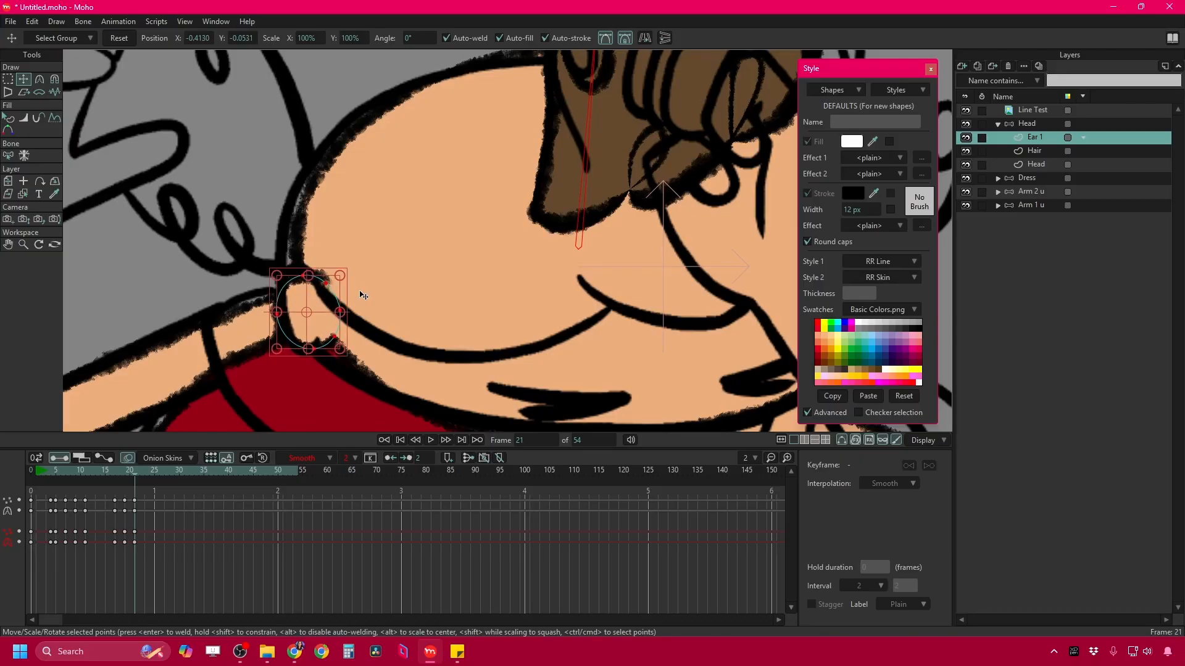
At frame 23, try the ear near the sketched head, and move it out of view below the canvas.
scroll(302, 298, "down", 5)
key("ctrl+Right")
key("ctrl+Right")
scroll(213, 217, "up", 5)
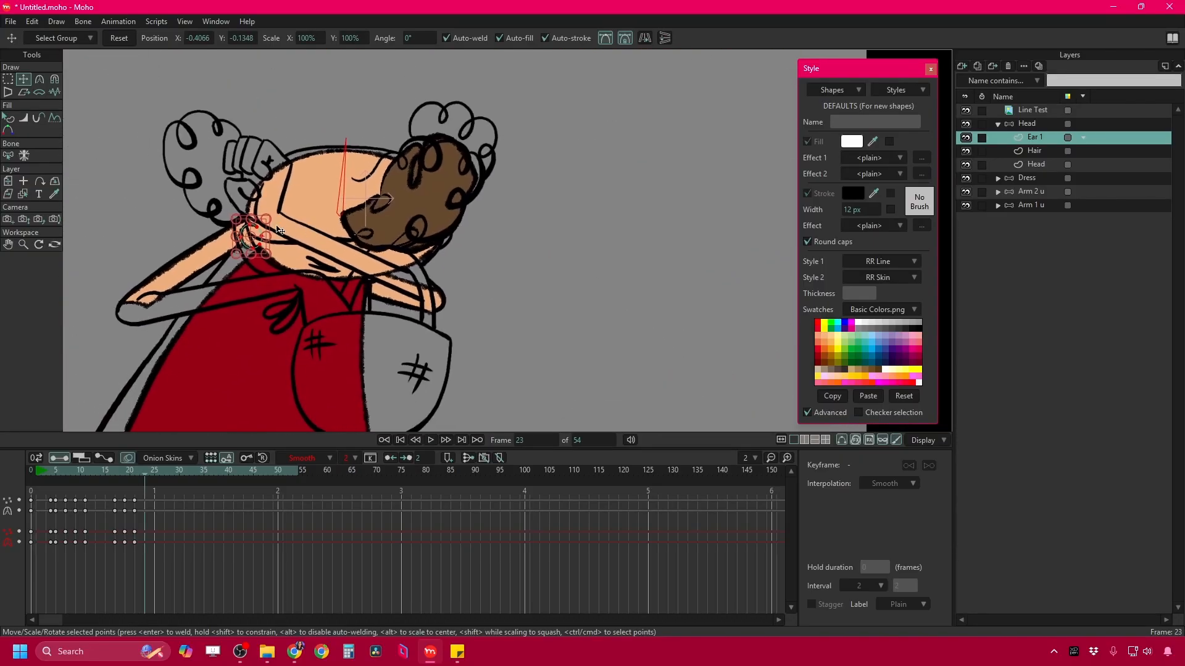
left_click_drag(96, 281, 211, 232)
scroll(211, 232, "down", 5)
scroll(210, 232, "down", 3)
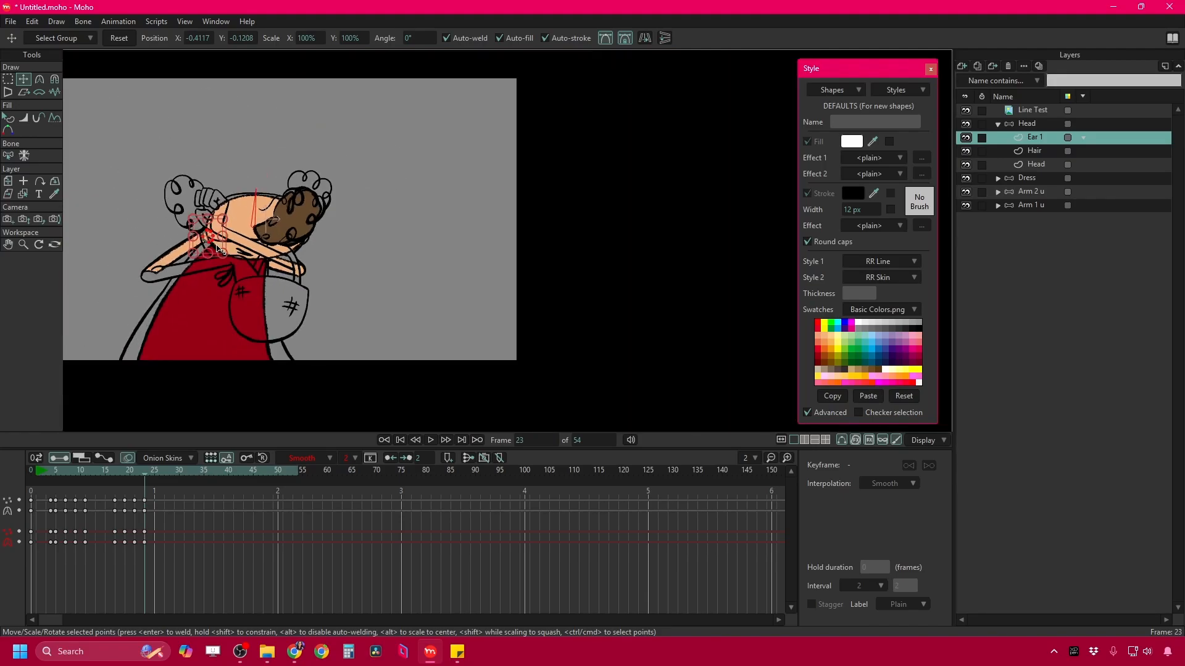
scroll(313, 266, "up", 3)
scroll(307, 275, "down", 4)
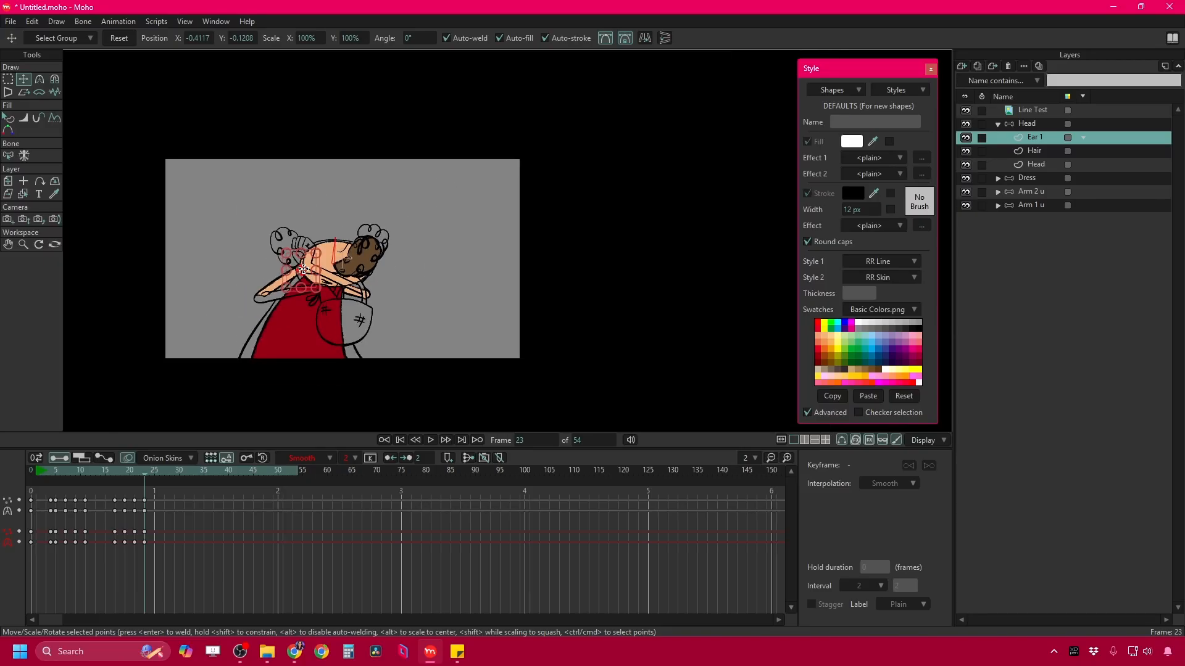
left_click_drag(312, 269, 244, 389)
scroll(273, 301, "up", 4)
At frame 27, bring the ear back onto the head, and copy its off-canvas keyframe from frame 23 to frame 25.
key("ctrl+Right")
key("ctrl+Right")
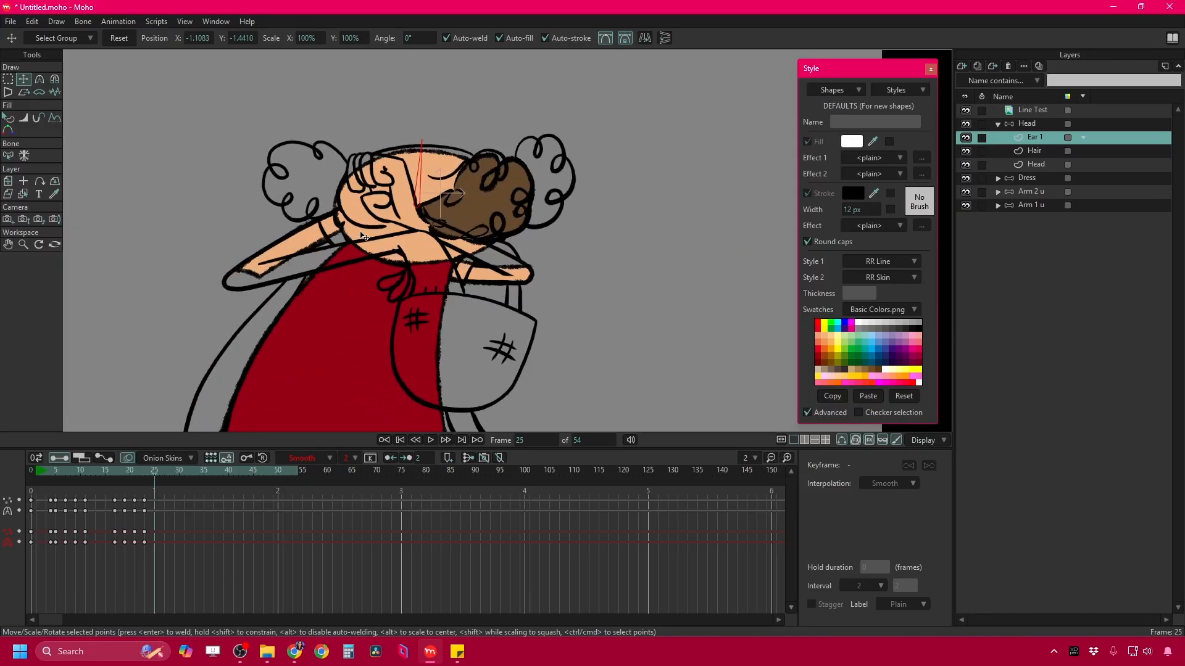
key("ctrl+Right")
scroll(292, 245, "down", 1)
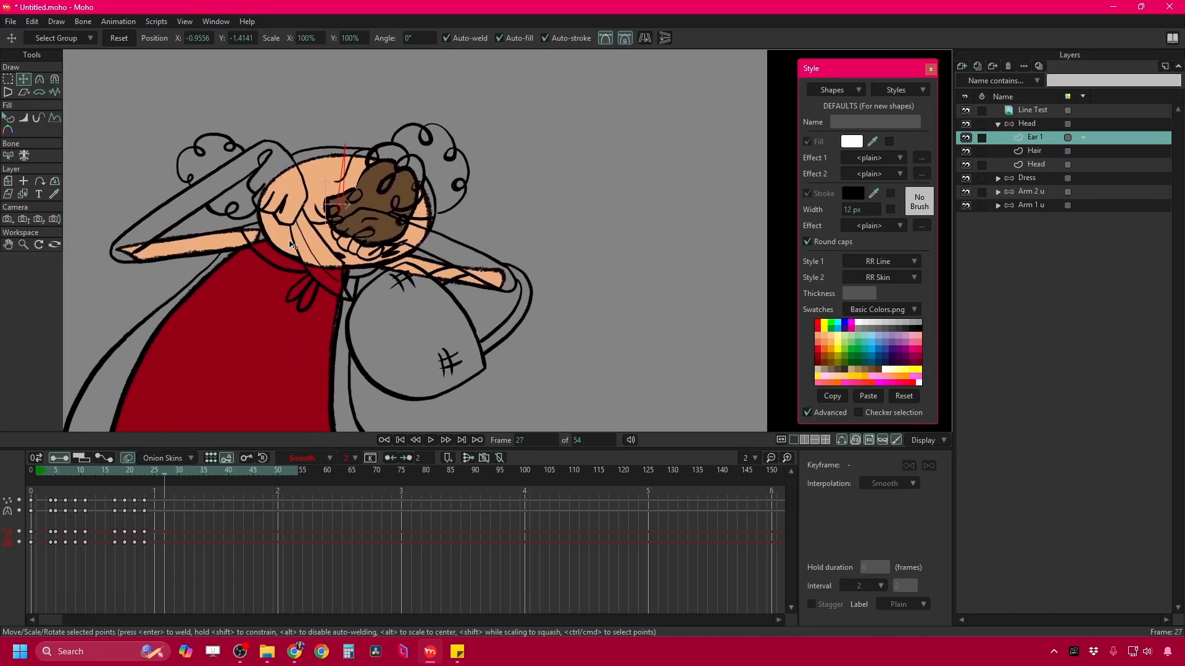
scroll(291, 245, "down", 4)
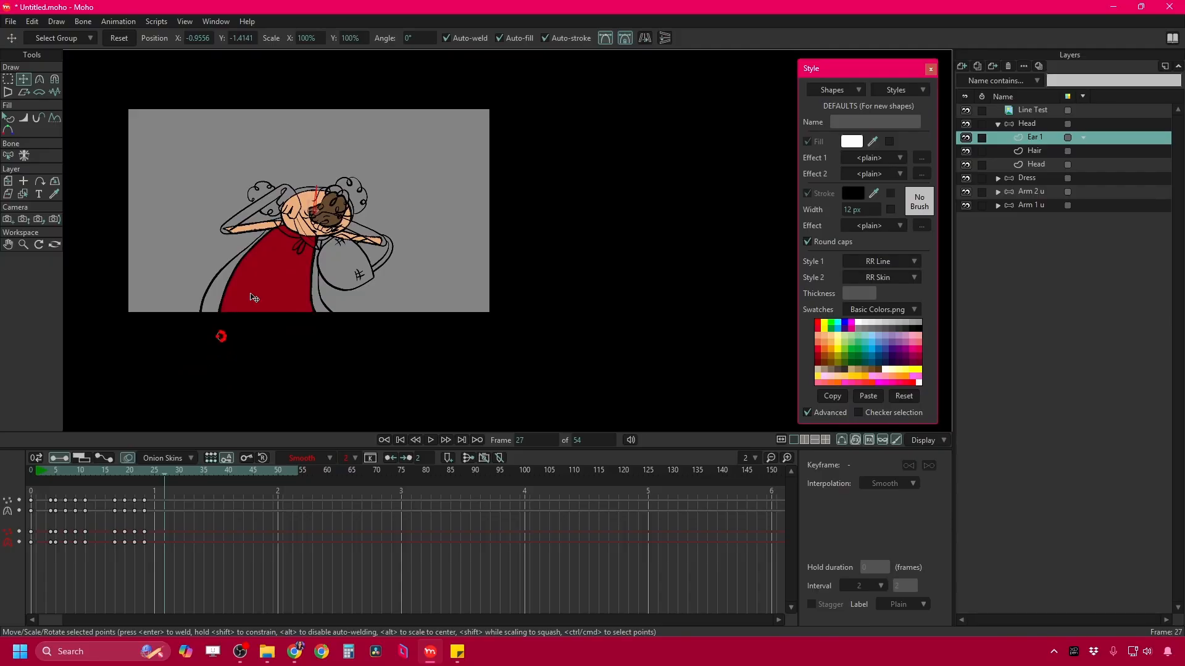
scroll(292, 216, "up", 6)
mouse_move(266, 236)
left_mouse_down()
mouse_move(262, 225)
mouse_move(286, 231)
mouse_move(269, 253)
left_mouse_up()
key("ctrl+Left")
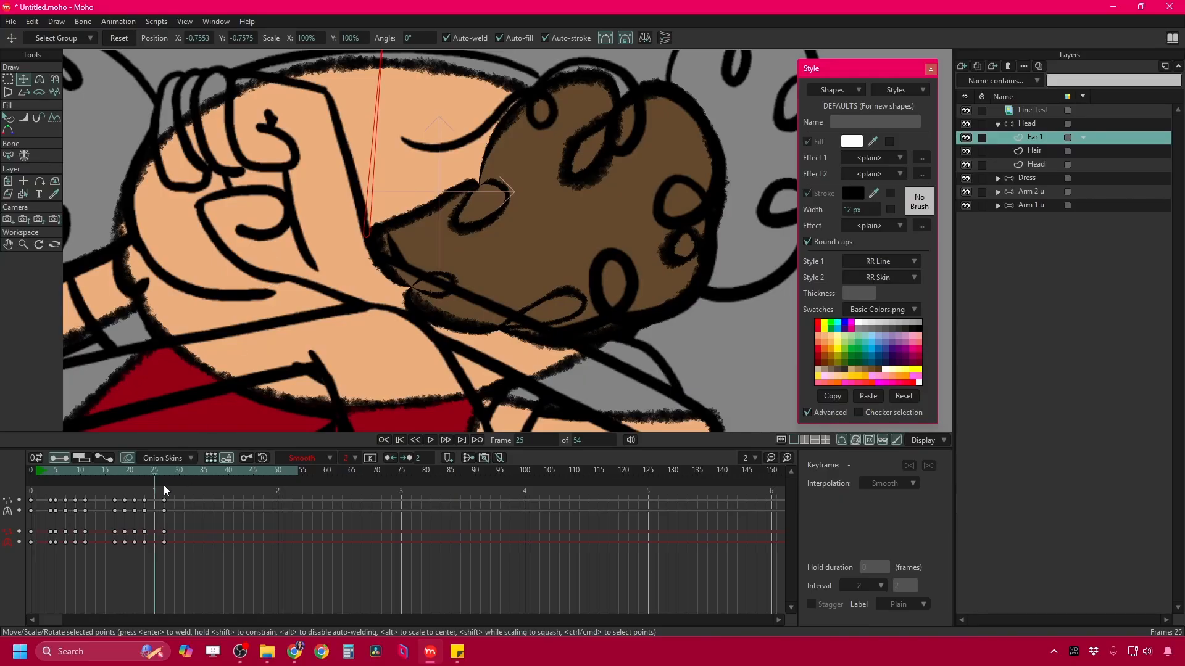
left_click_drag(147, 510, 141, 513)
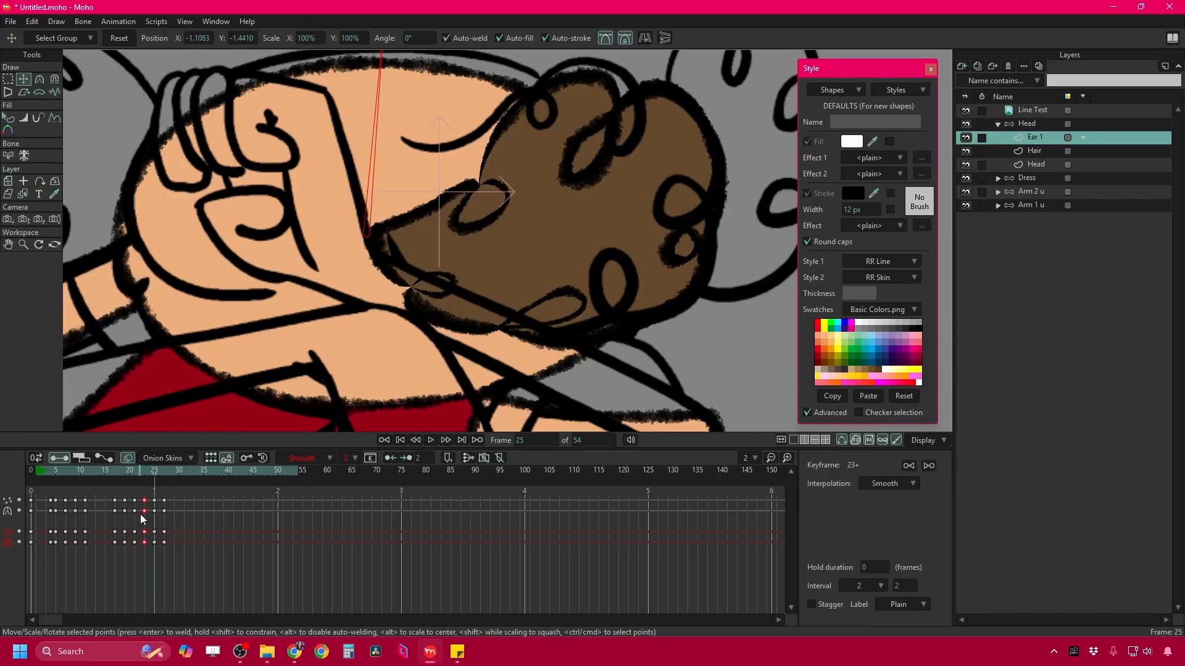
At frame 29, move and adjust the ear to fit the sketched ear at the head's left edge.
key("ctrl+Right")
key("ctrl+Right")
key("ctrl+Right")
key("ctrl+Right")
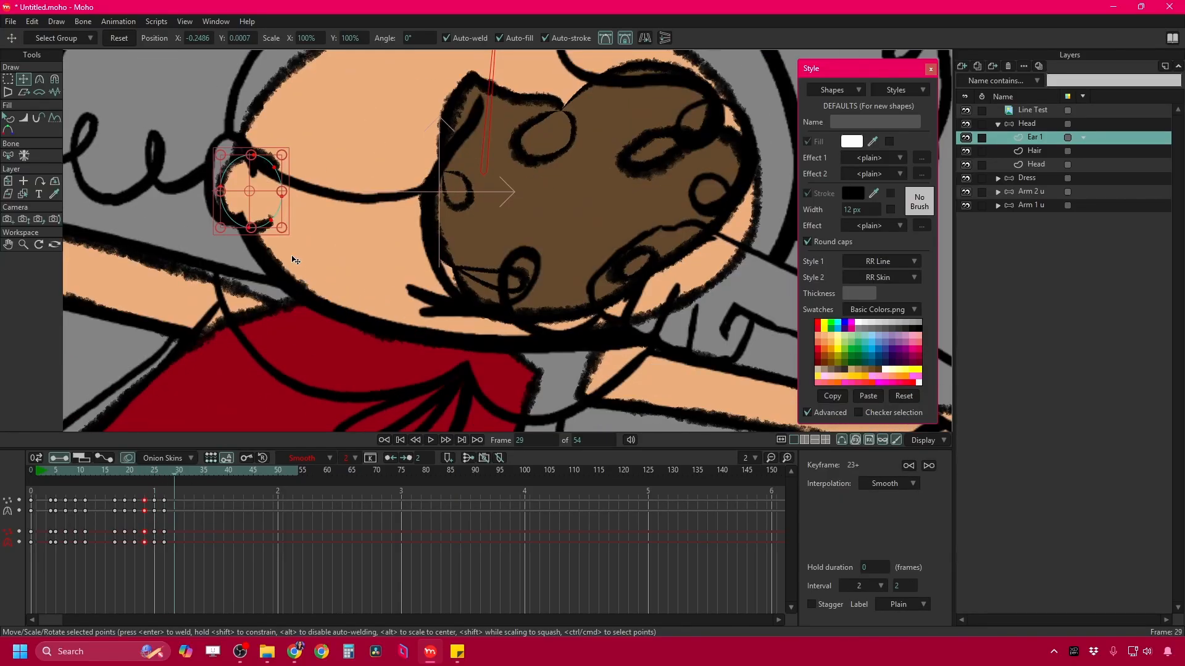
mouse_move(247, 193)
left_mouse_down()
mouse_move(218, 180)
mouse_move(239, 169)
left_mouse_up()
left_click(210, 180)
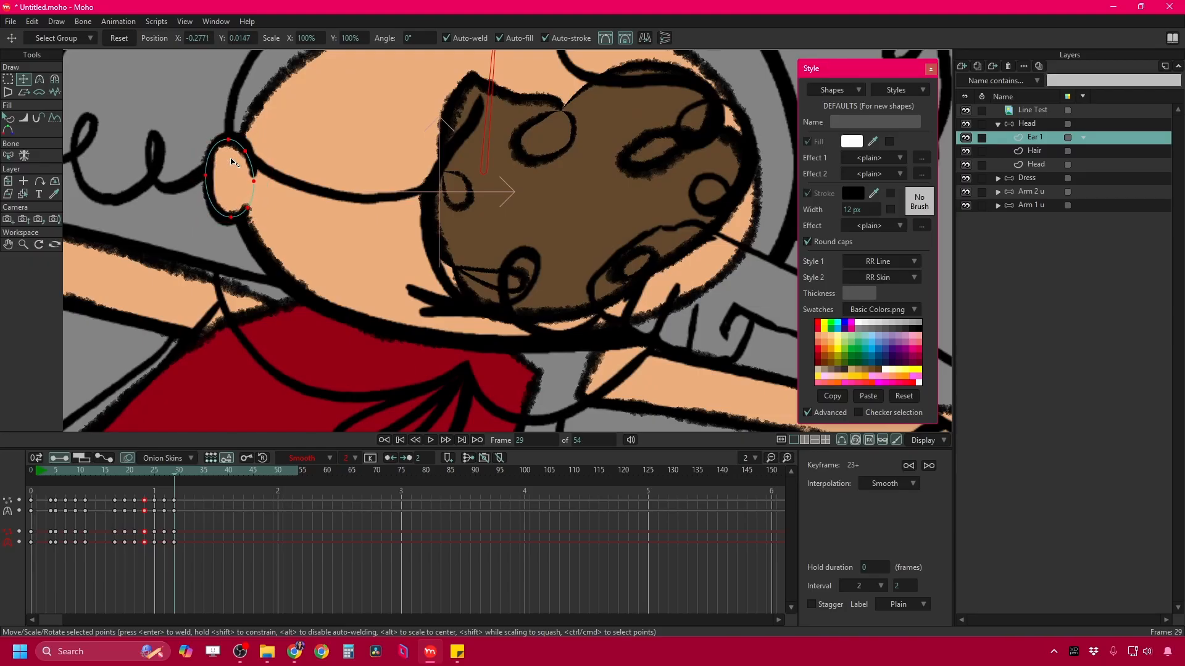
key("ctrl+a")
Key the ear at frames 31 and 33 to match the sketched ear, and advance to frame 35.
key("ctrl+Right")
key("ctrl+Right")
scroll(247, 222, "down", 5)
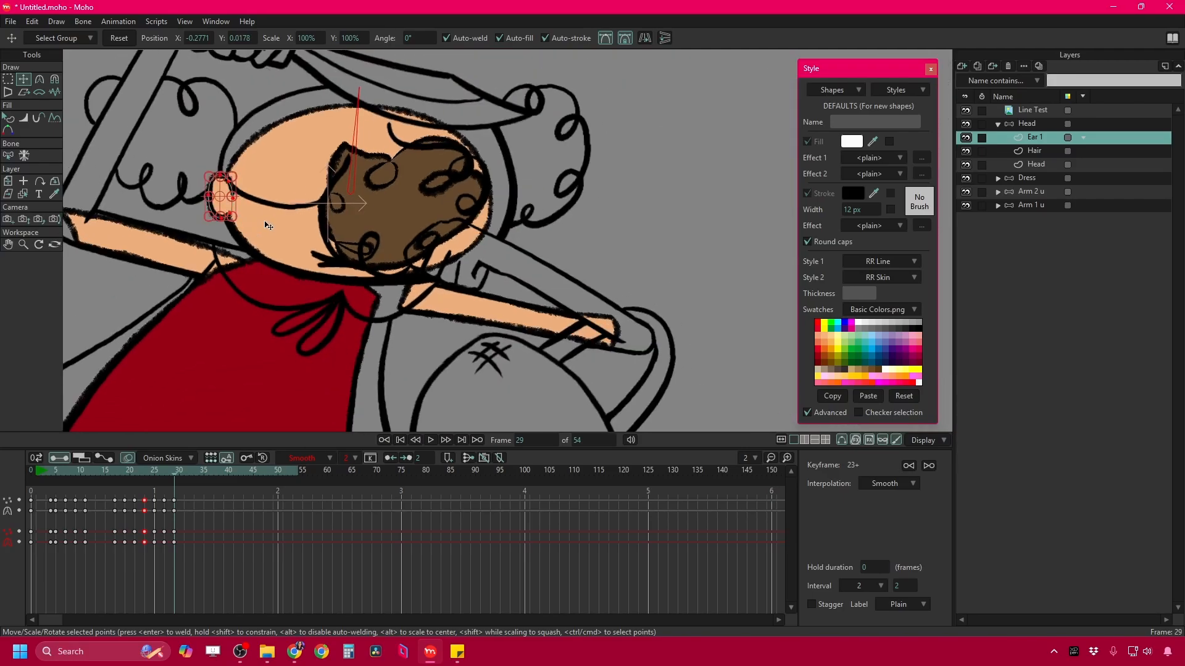
left_click_drag(223, 152, 251, 159)
key("ctrl+Right")
key("ctrl+Right")
key("ctrl+Right")
key("ctrl+Right")
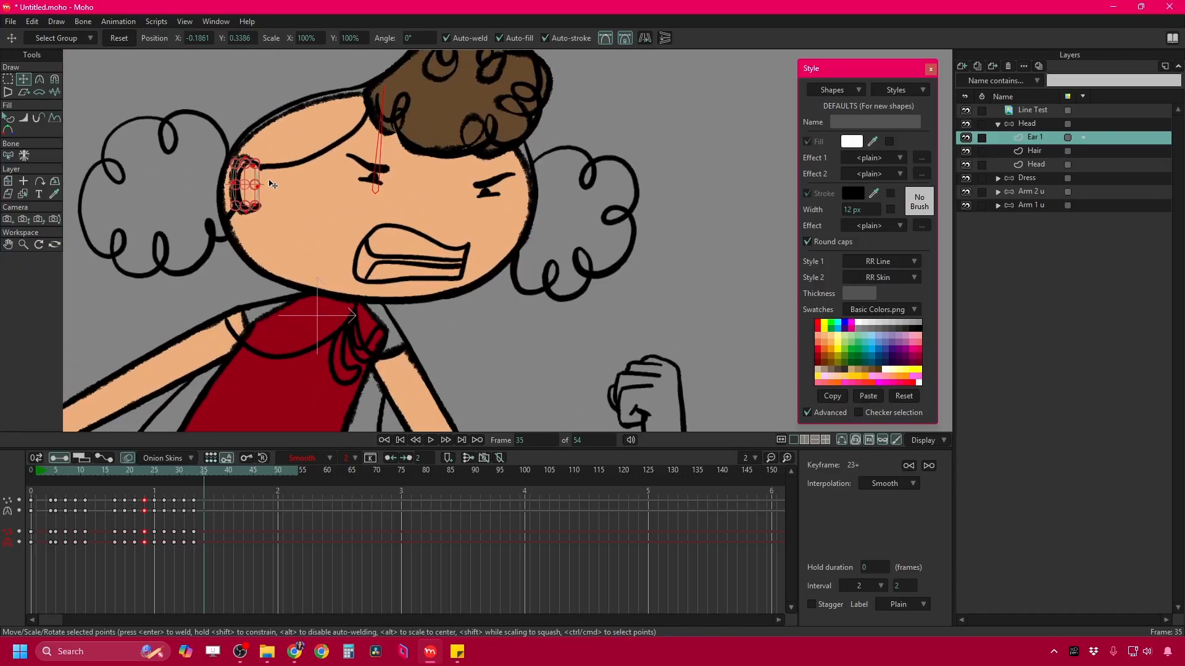
At frame 39, move the ear down and adjust its position to fit the sketched ear.
key("ctrl+Right")
key("ctrl+Right")
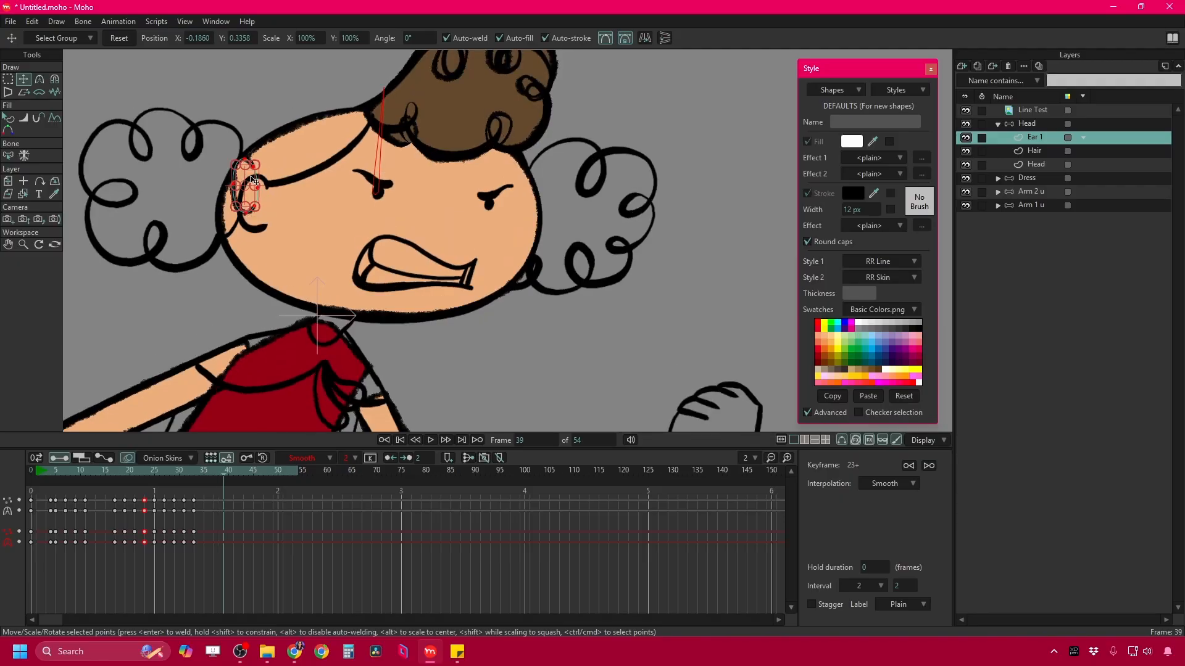
mouse_move(260, 190)
left_mouse_down()
mouse_move(265, 199)
mouse_move(253, 200)
mouse_move(263, 198)
left_mouse_up()
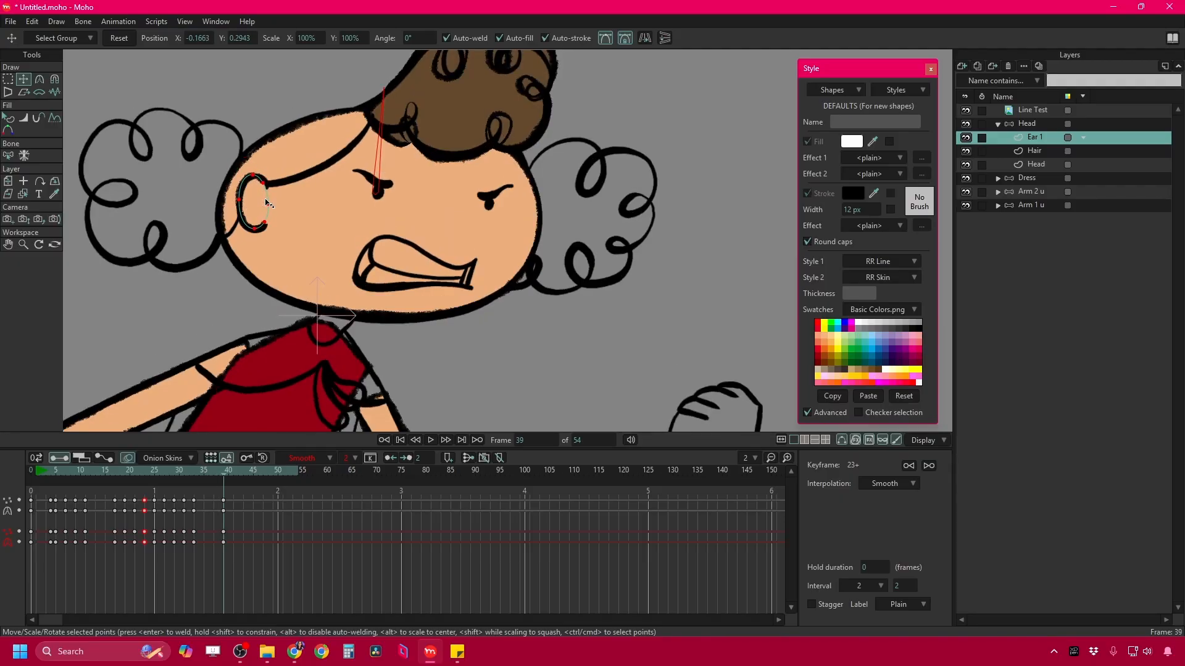
left_click(262, 192)
key("ctrl+a")
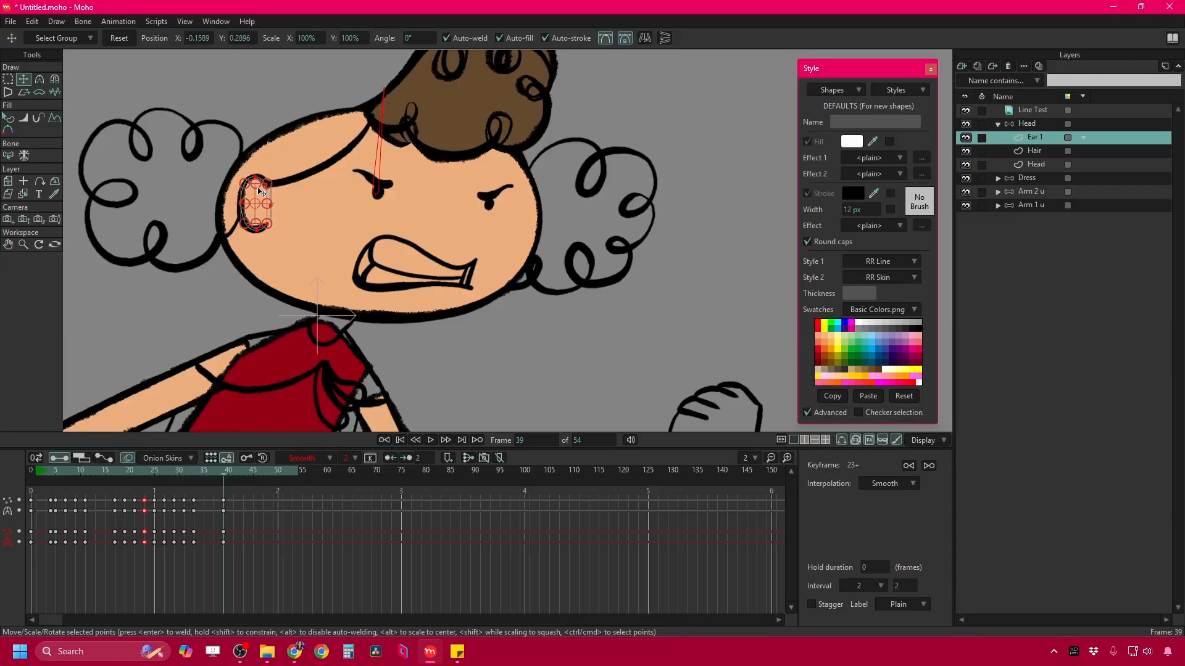
left_click_drag(245, 210, 243, 209)
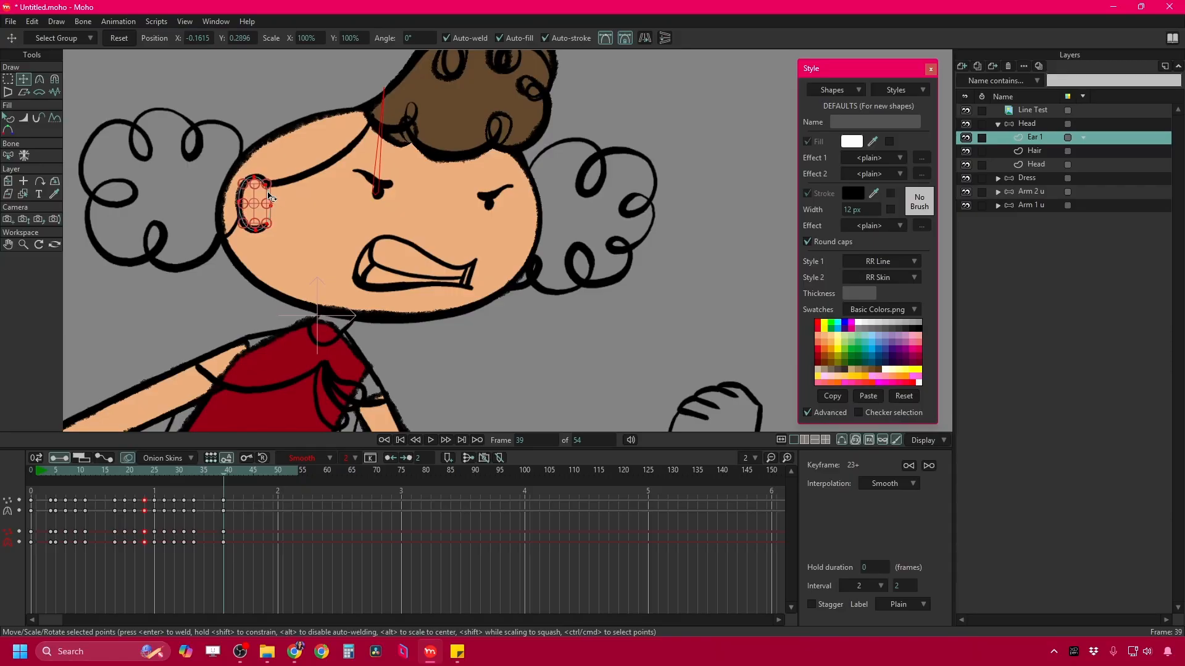
Scrub back and forth between frames 34 and 39 to examine how the ear follows the sketched head.
key("ctrl+Left")
key("ctrl+Left")
key("ctrl+Left")
key("ctrl+Left")
key("ctrl+Left")
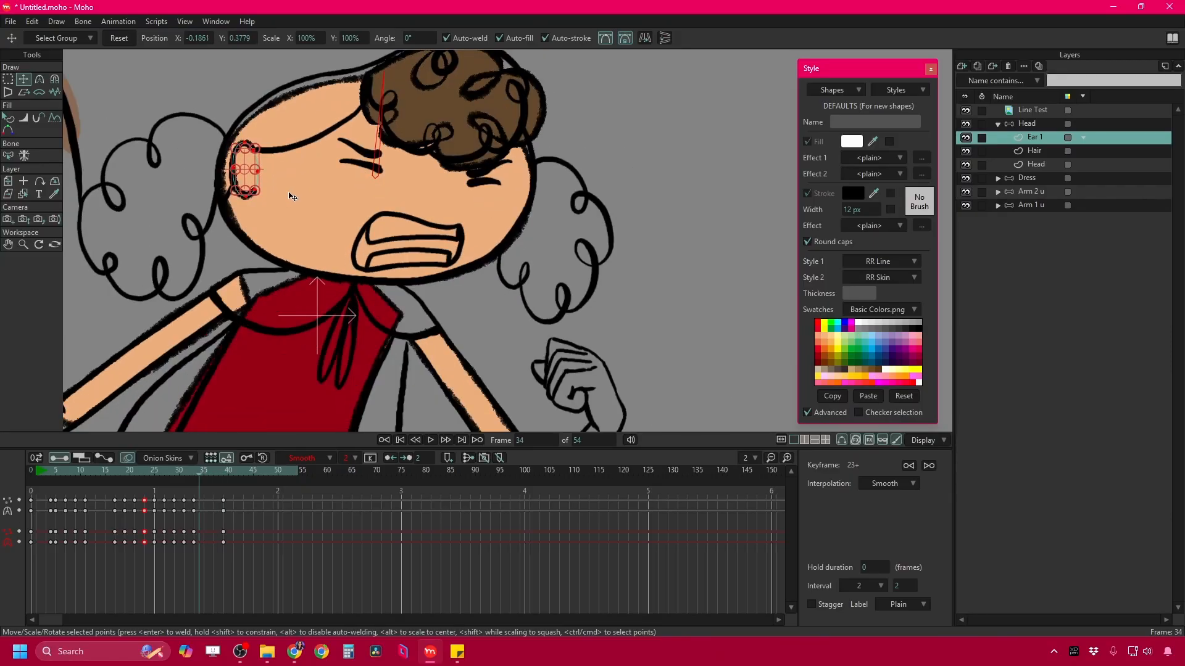
key("ctrl+Right")
key("ctrl+Right")
key("ctrl+Right")
key("ctrl+Right")
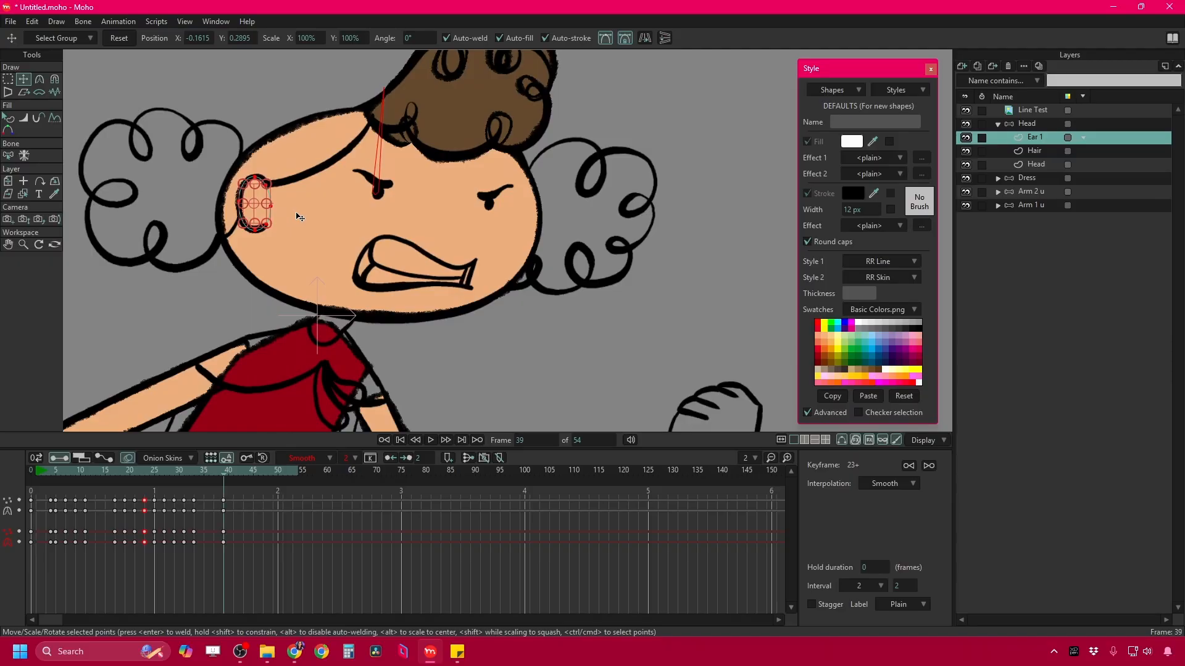
Key the ear at frames 41, 43 and 45 to match the sketched ear, and advance to frame 47.
key("ctrl+Right")
key("ctrl+Right")
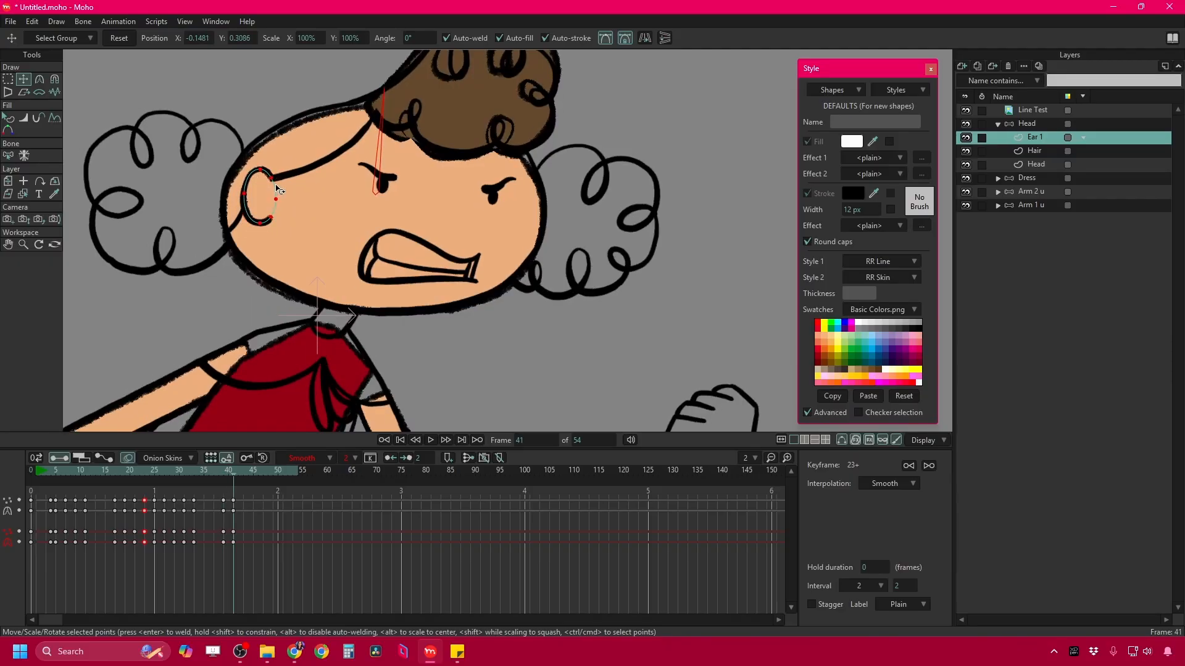
double_click(276, 189)
key("ctrl+Right")
key("ctrl+Right")
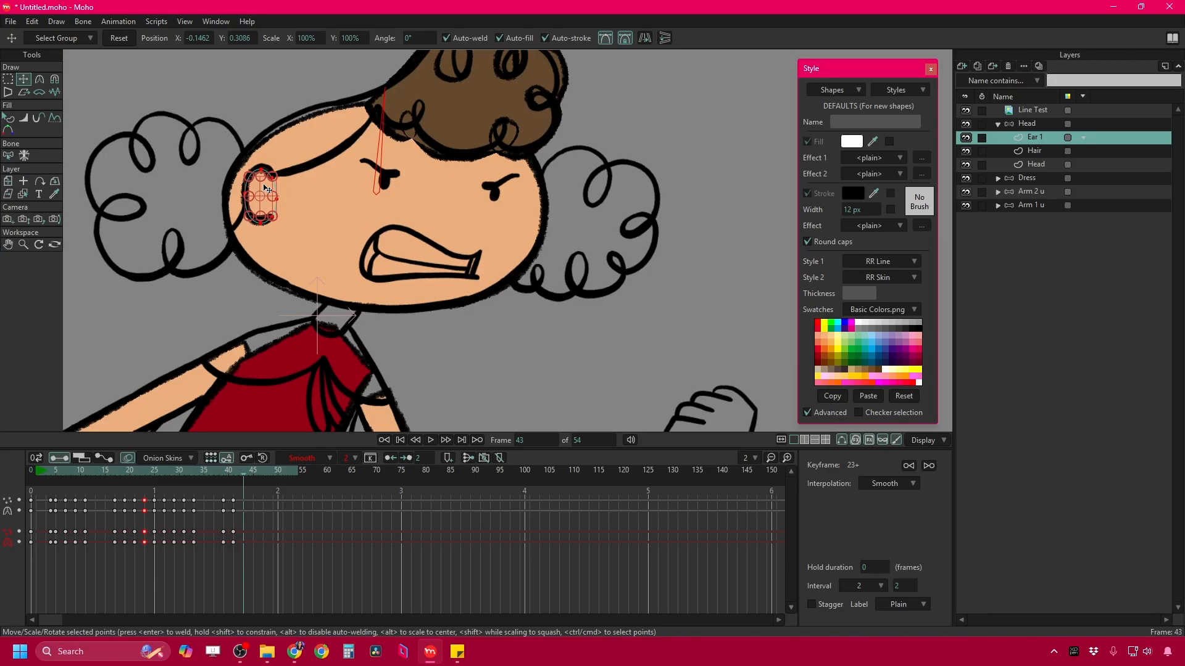
left_click_drag(264, 187, 277, 184)
key("ctrl+Right")
key("ctrl+Right")
key("ctrl+Right")
key("ctrl+Right")
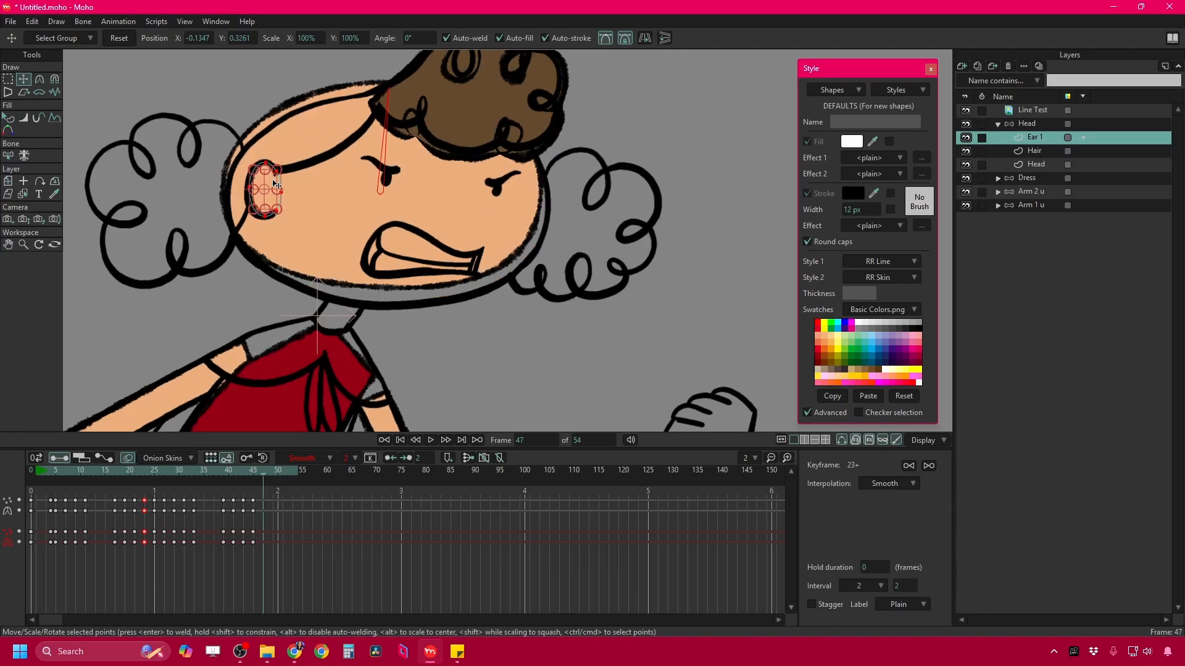
On the Head shape layer, reuse the frame 45 keyframe at frame 47 and compare frames 46 and 47 against the sketch.
left_click(1043, 164)
left_click_drag(373, 213, 374, 217)
left_click_drag(265, 475, 260, 480)
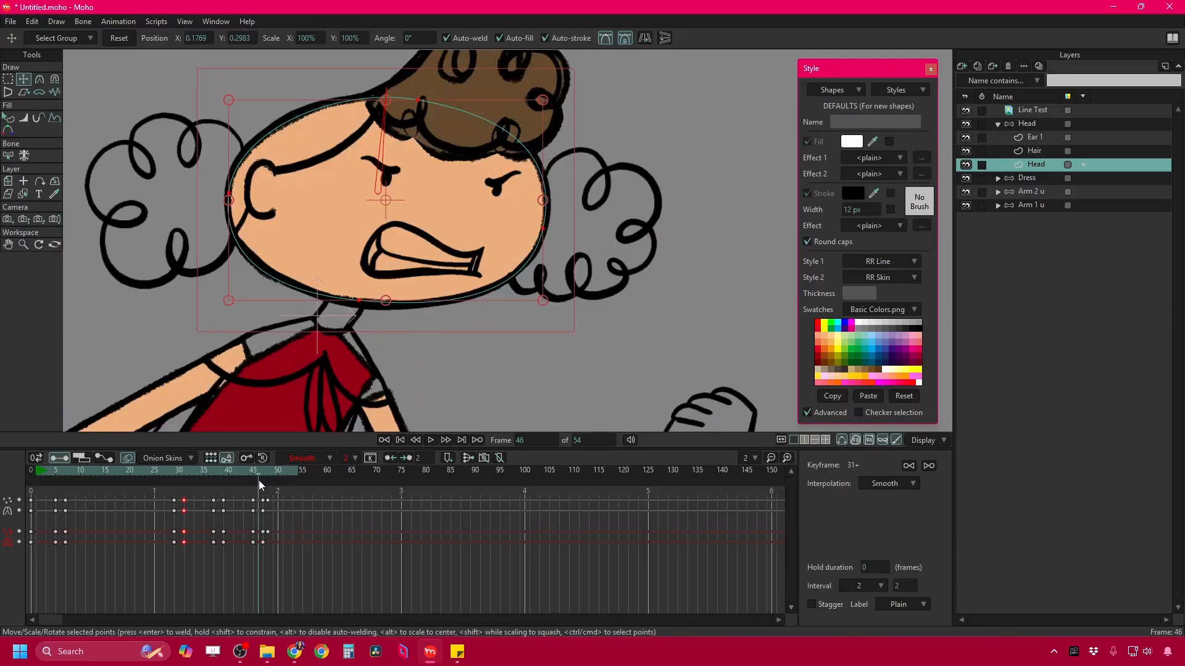
left_click(263, 473)
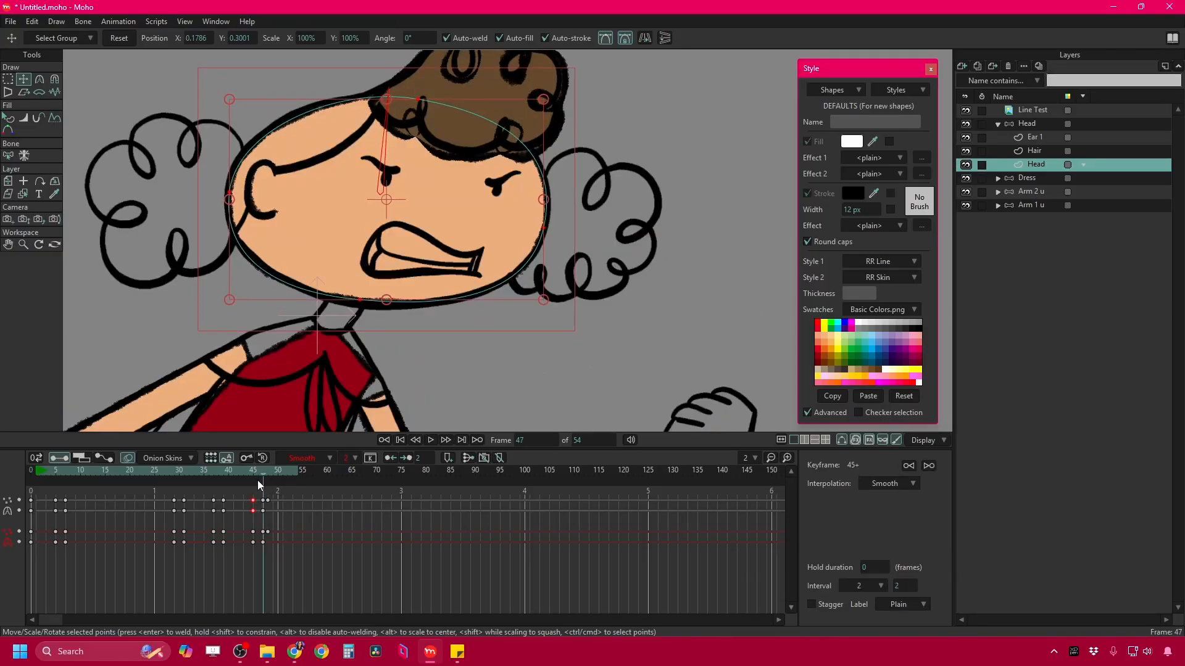
left_click_drag(256, 480, 258, 483)
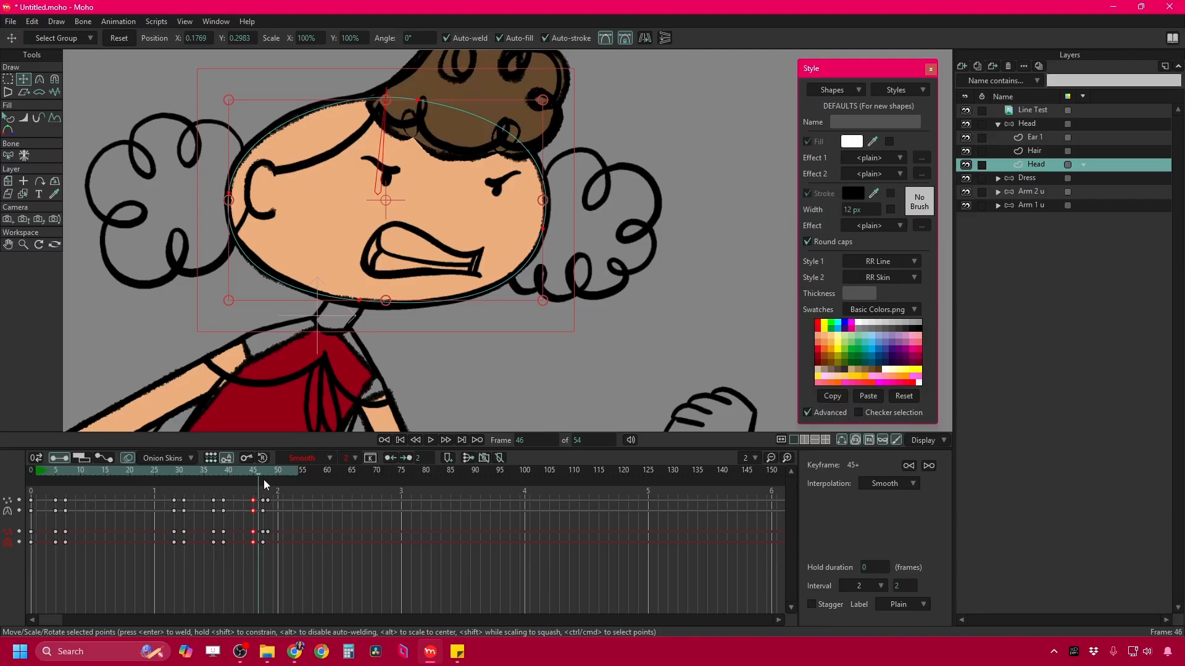
left_click(262, 473)
key("Left")
key("Right")
key("Left")
key("Right")
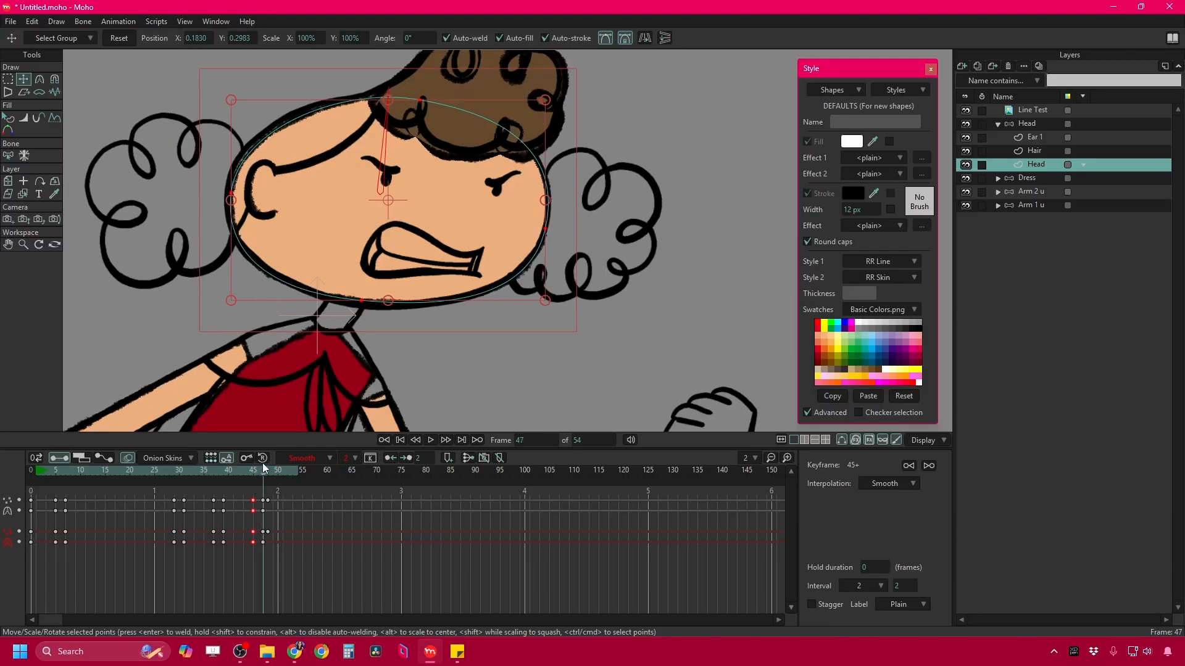
On the Head bone layer, copy the bone keyframes from frame 45 to frame 47.
left_click(1026, 124)
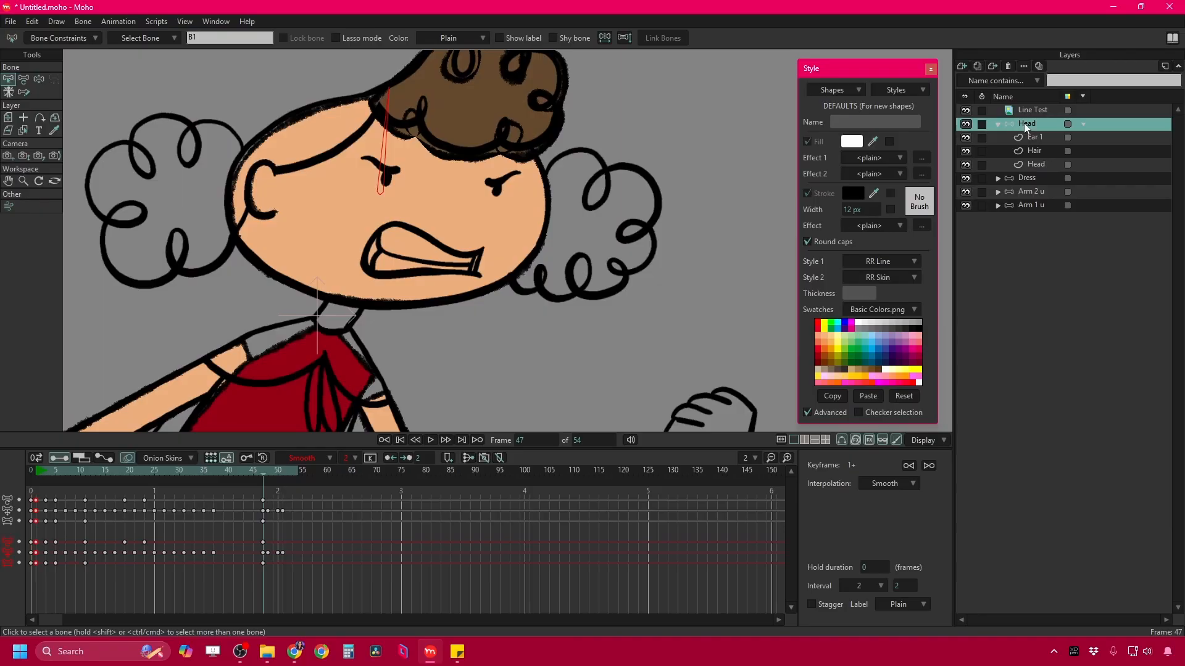
left_click(258, 518)
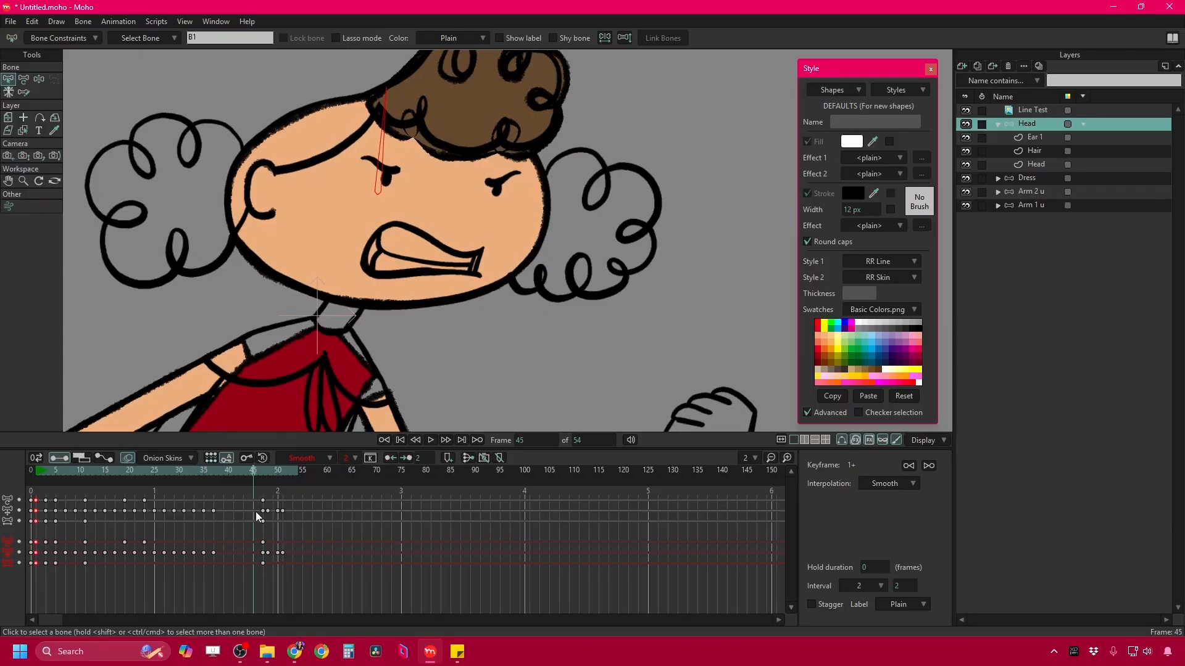
left_click(260, 474)
left_click_drag(242, 497, 253, 528)
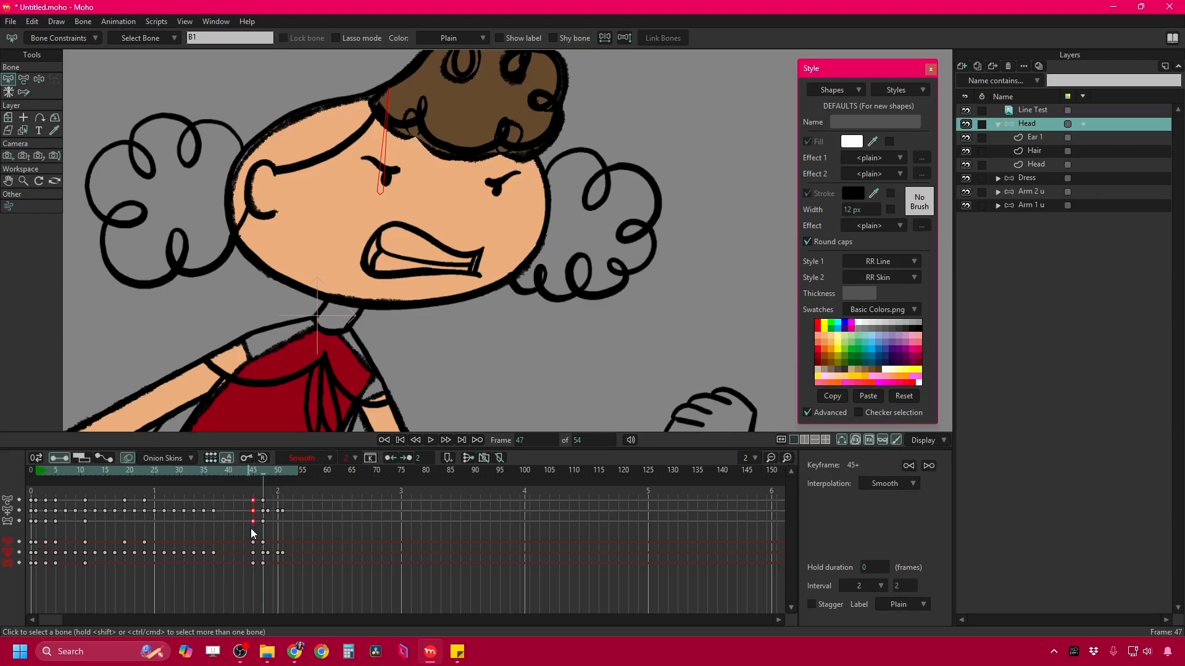
key("ctrl+v")
At frame 48, move the points of Ear 1 outward onto the sketched ear at the edge of the bowed head.
key("Right")
scroll(304, 210, "down", 4)
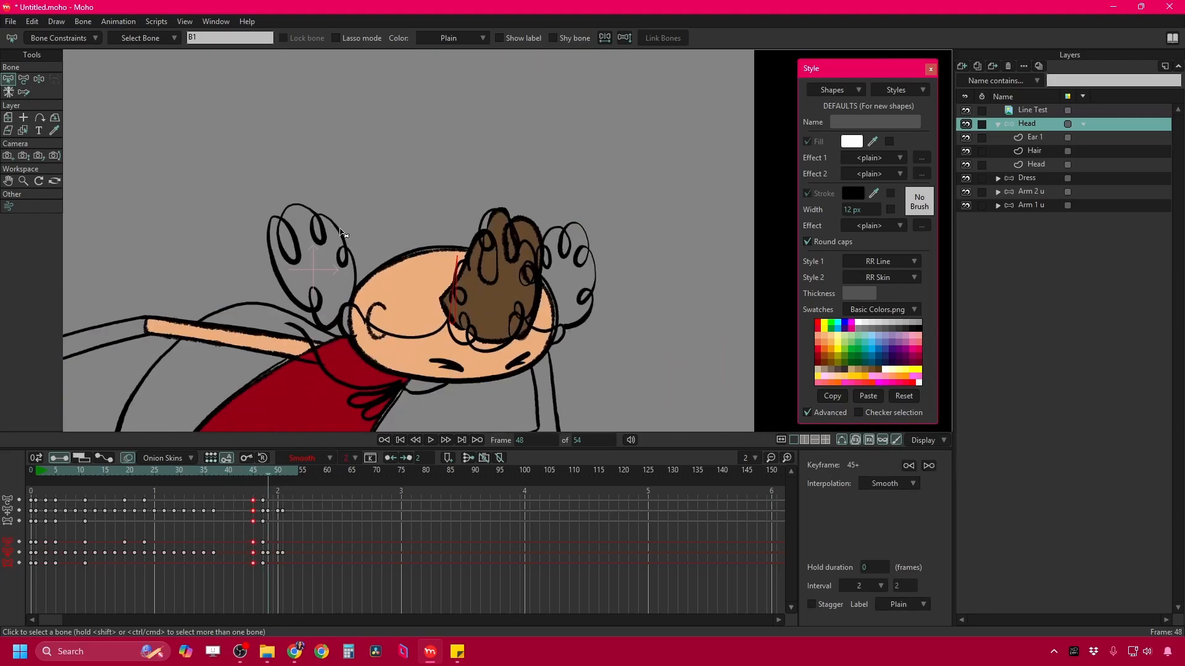
left_click_drag(380, 333, 327, 207)
left_click(1035, 137)
scroll(358, 182, "up", 3)
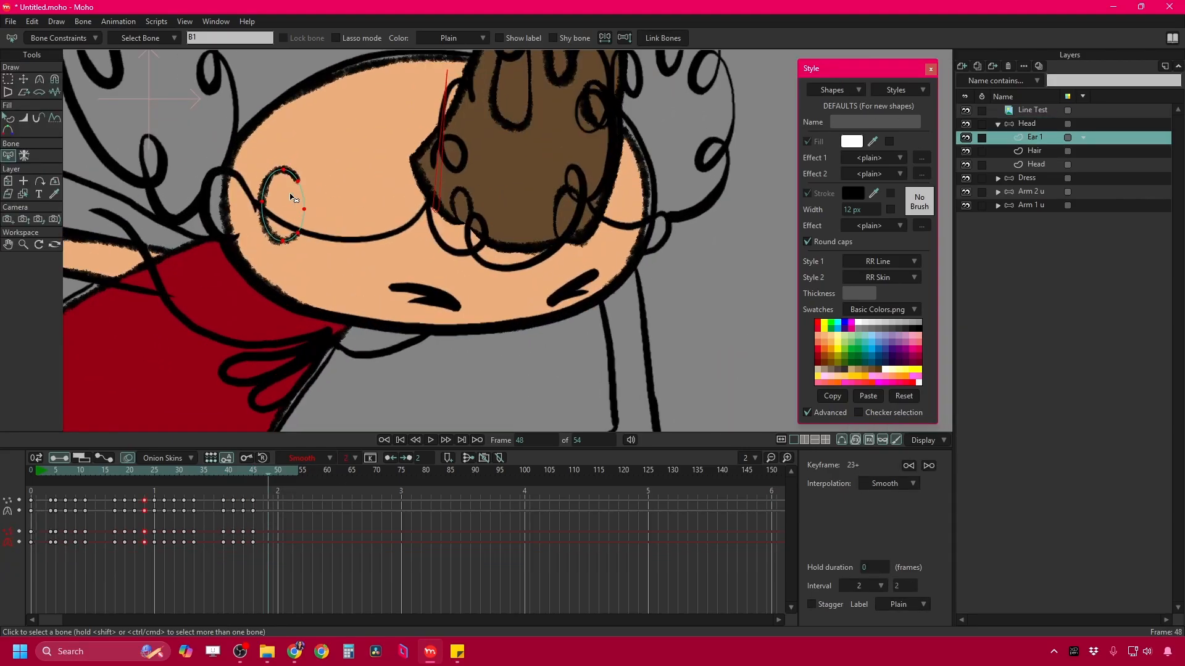
left_click(27, 80)
left_click_drag(295, 201, 235, 194)
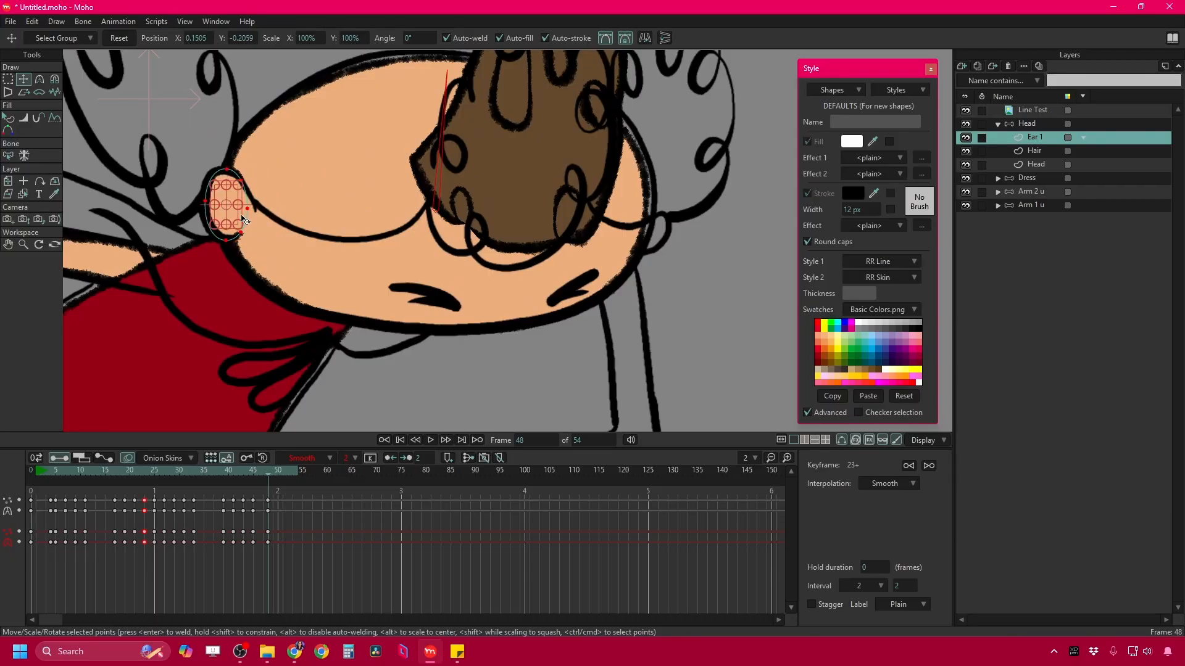
Advance through frames 50 to 53 and play the animation to review the ear's motion.
key("ctrl+Right")
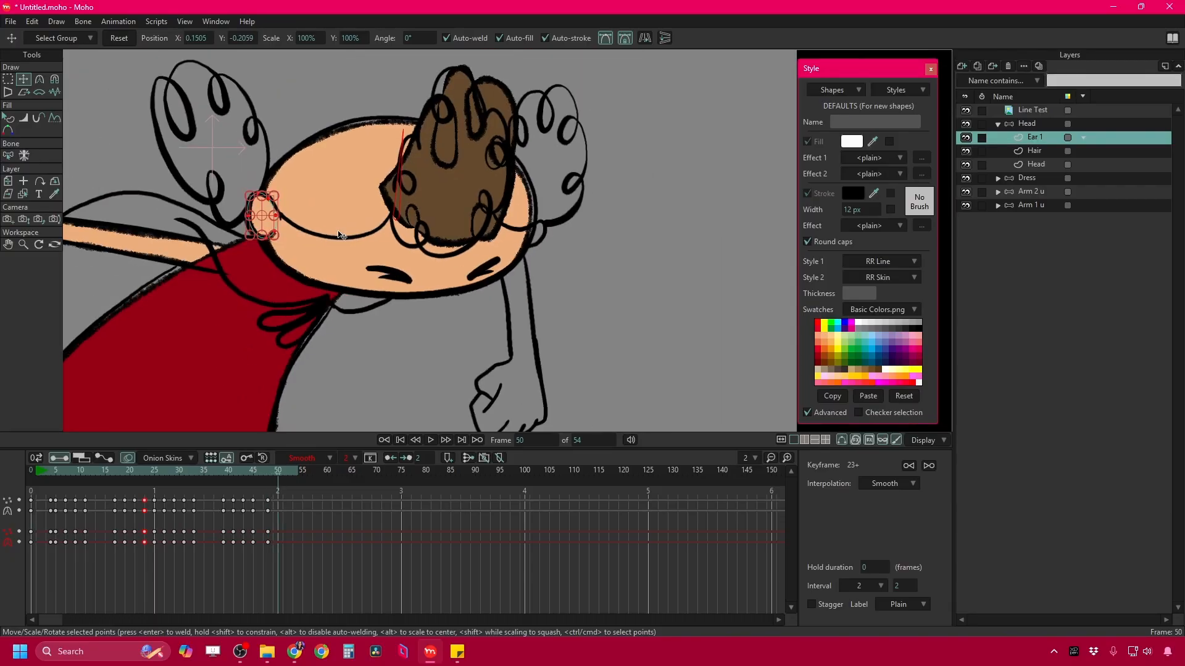
key("ctrl+Right")
key("ctrl+Right")
key("ctrl+Right")
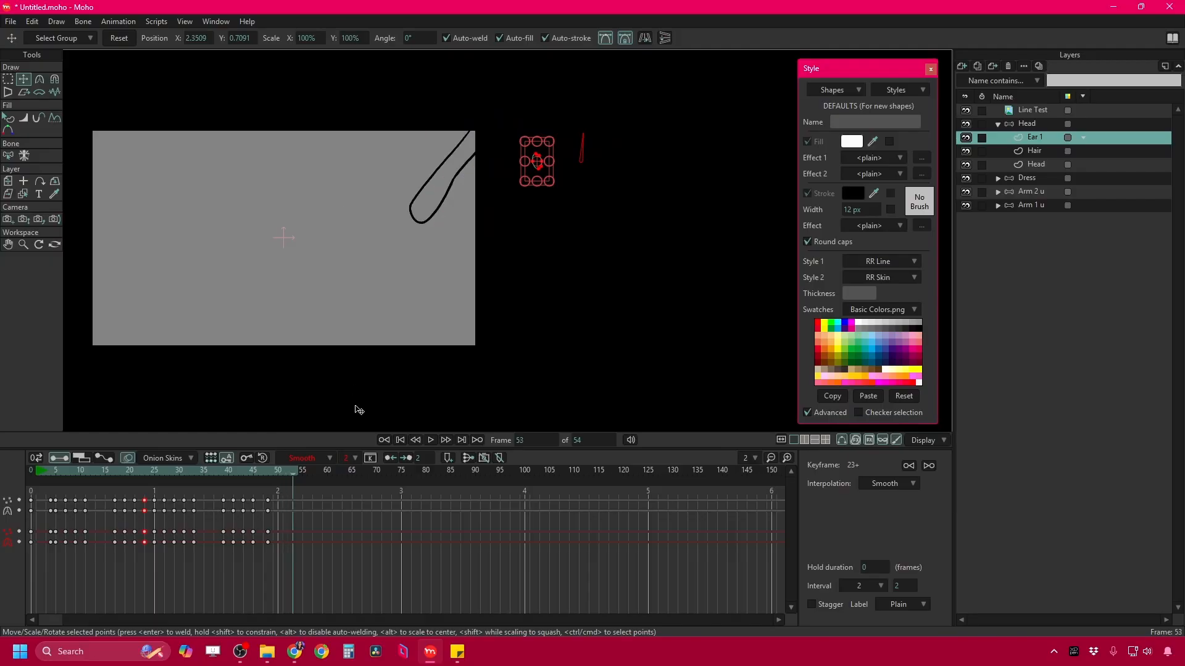
key("space")
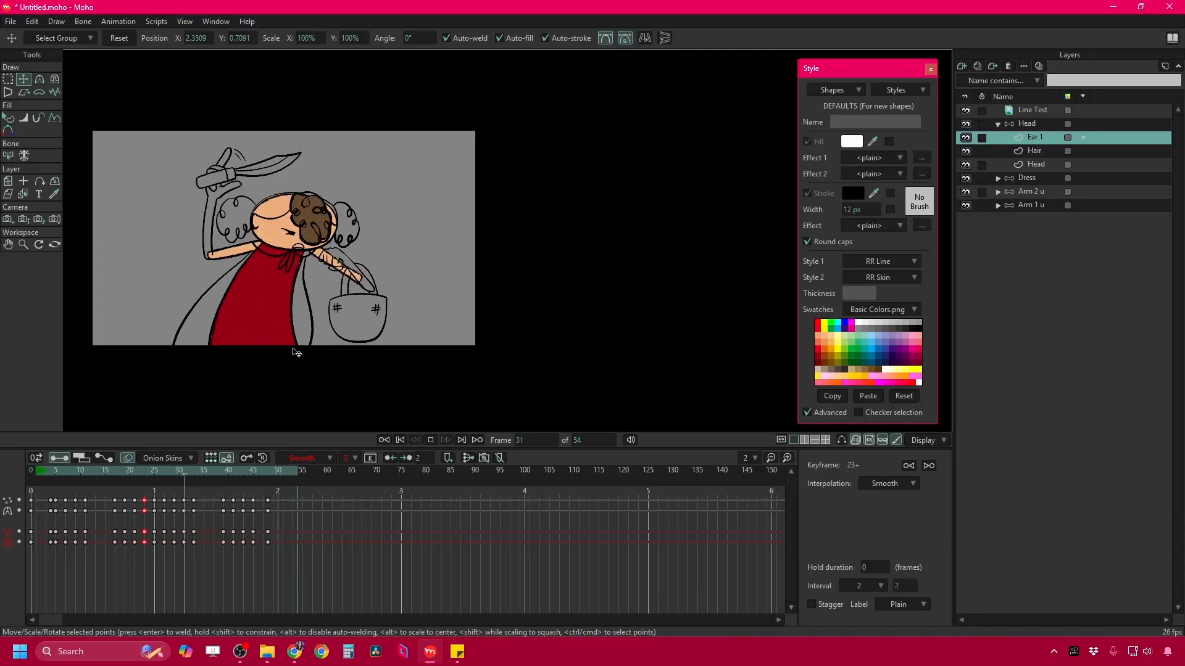
key("space")
Copy the ear's keyframe from frame 45 to frame 47 and play back the result.
left_click_drag(195, 474, 247, 516)
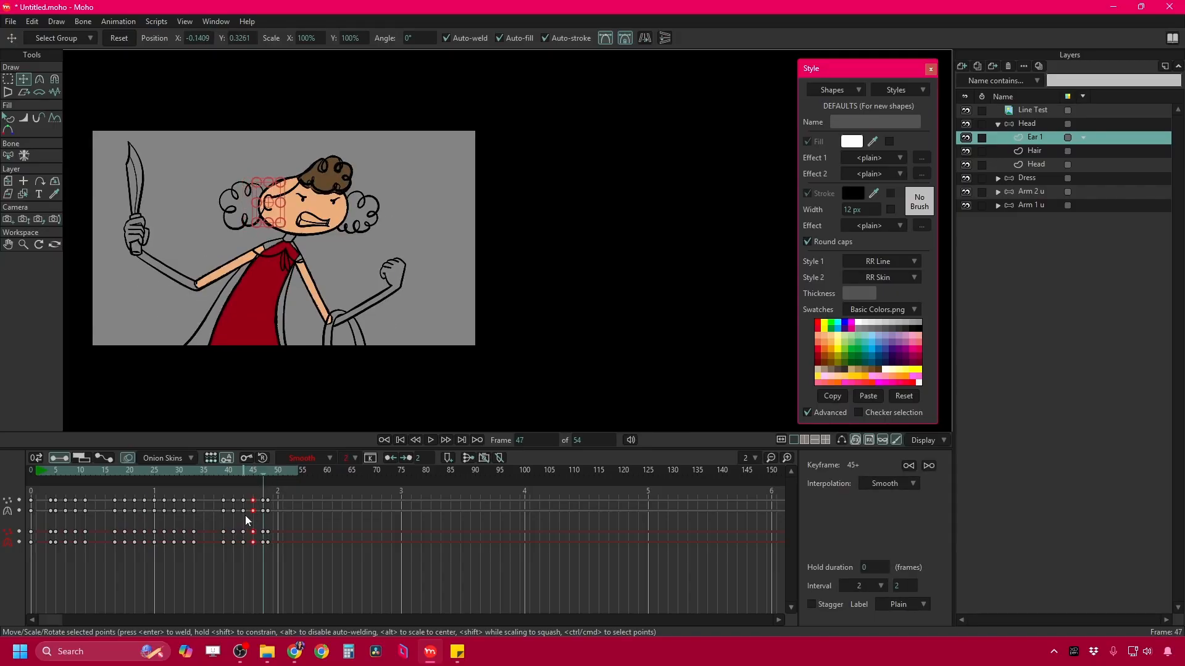
left_click_drag(256, 467, 217, 476)
key("space")
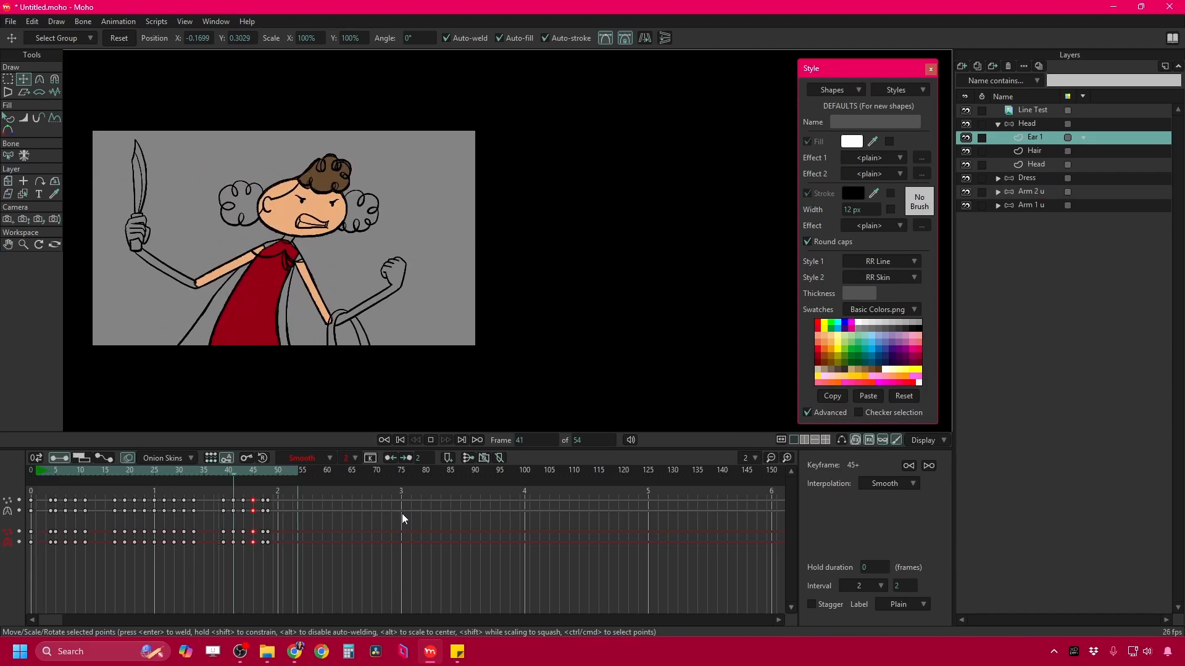
At frame 0, add a vector layer named Pigtail 1 above Ear 1 in the Head group.
left_click(29, 473)
scroll(244, 183, "up", 3)
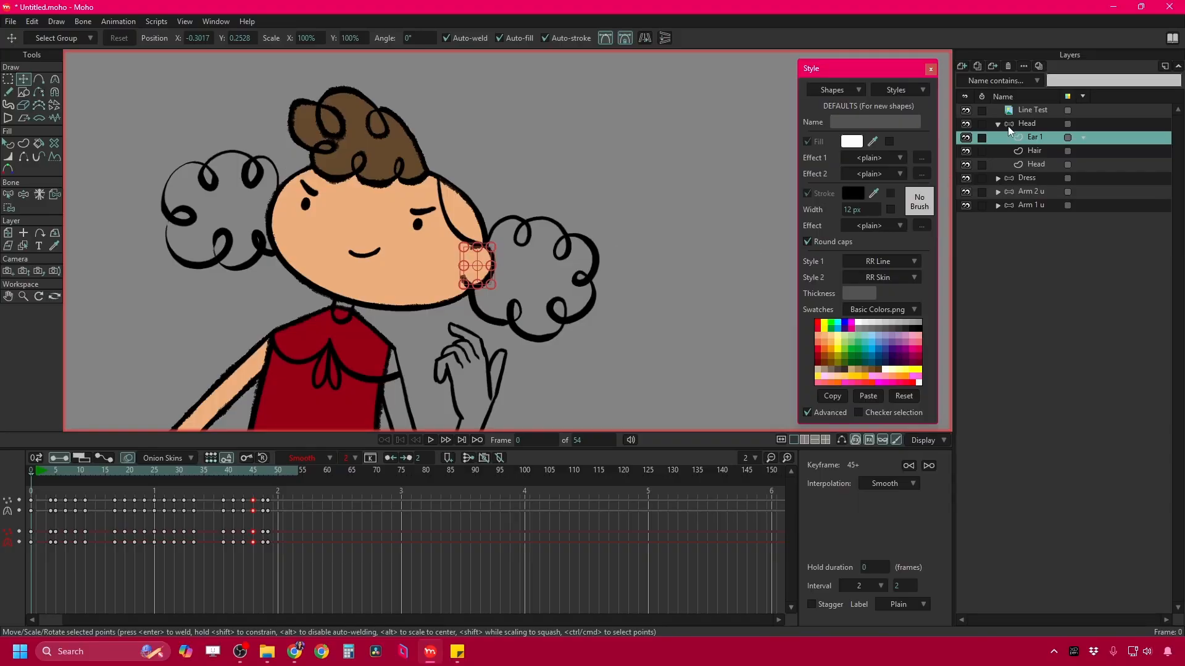
left_click(962, 66)
left_click(984, 77)
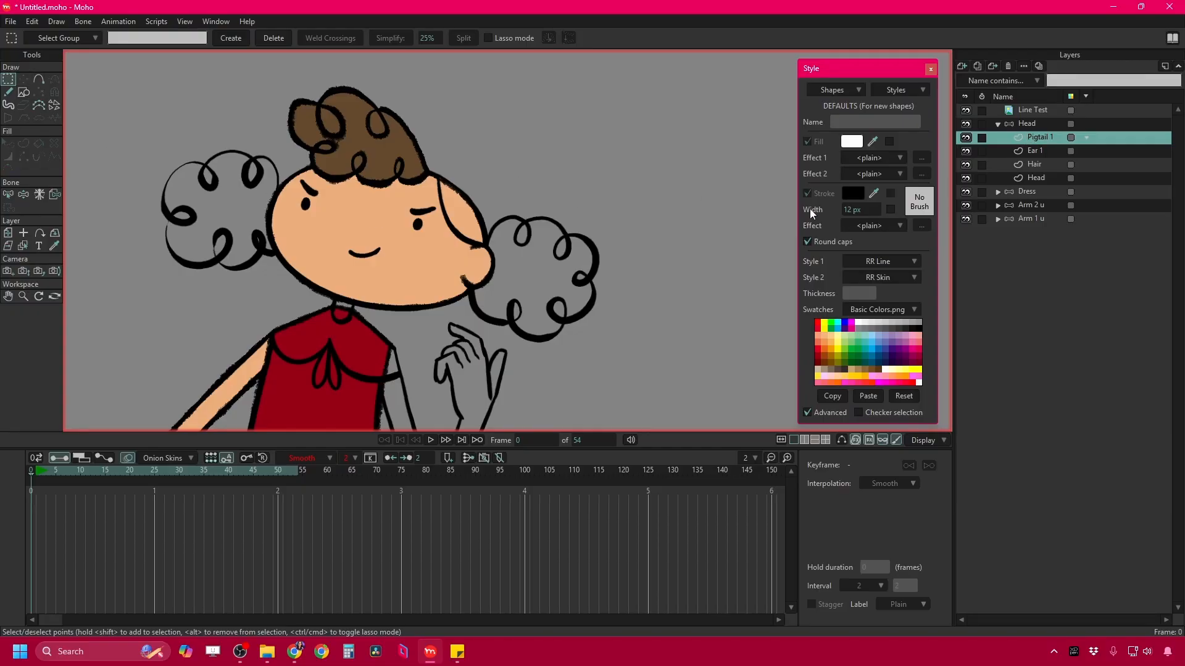
Copy the curly shape from the Hair layer into Pigtail 1 and move it over the sketched pigtail beside the eyebrow.
left_click(1035, 165)
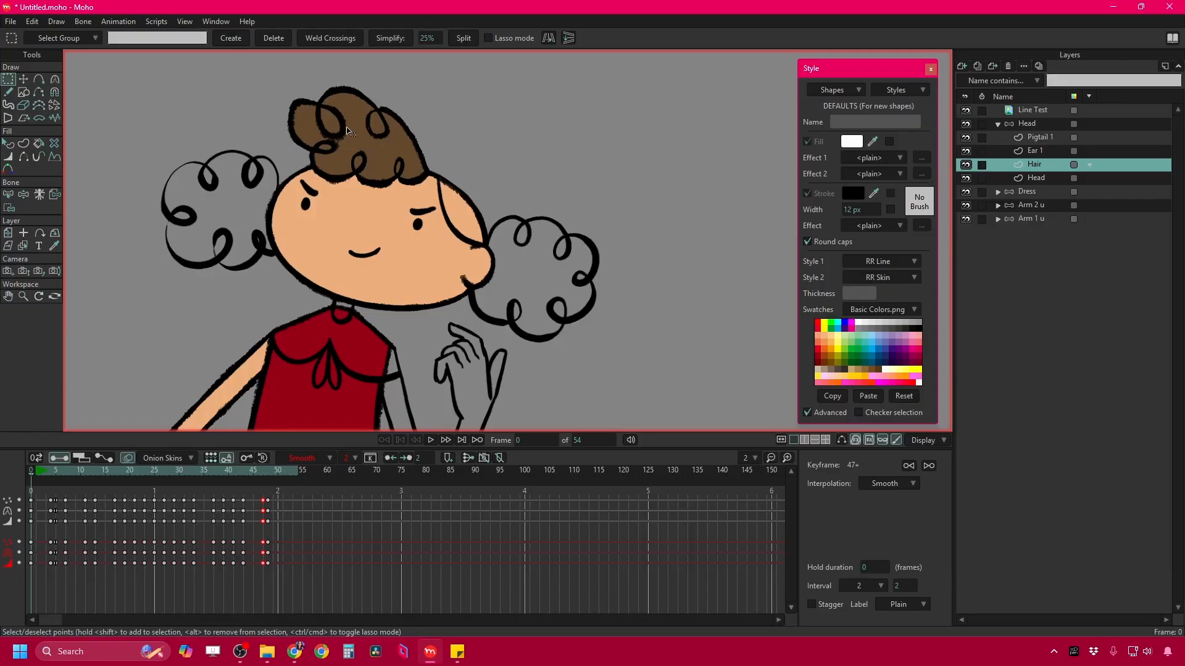
left_click(842, 440)
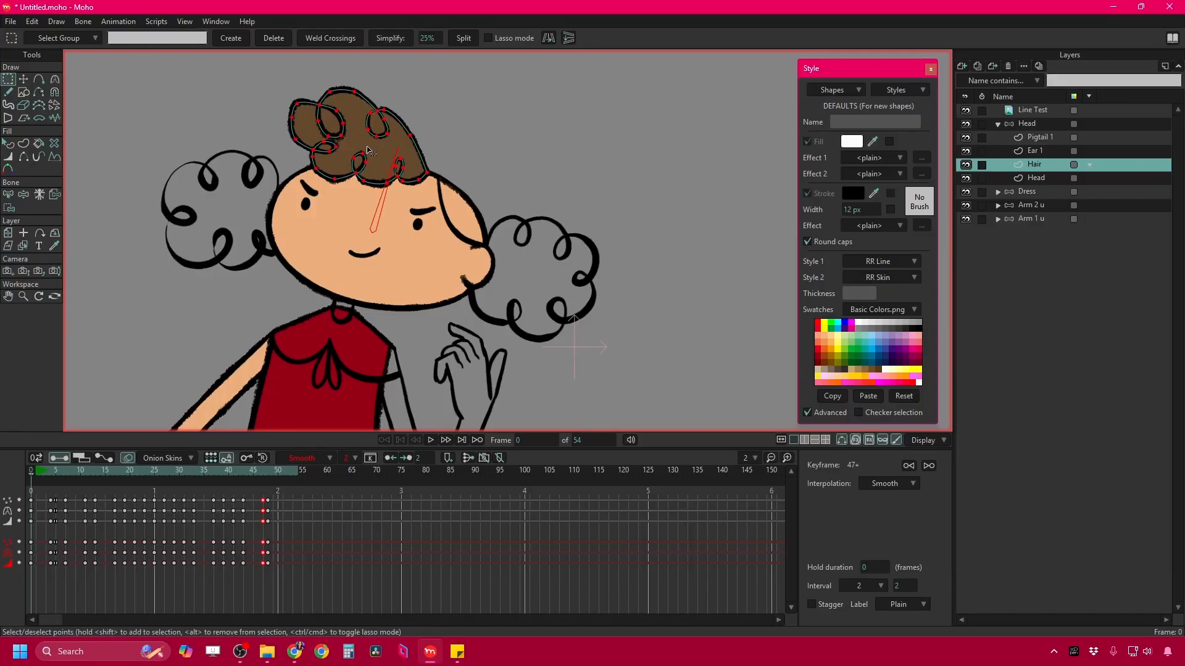
left_click(1042, 137)
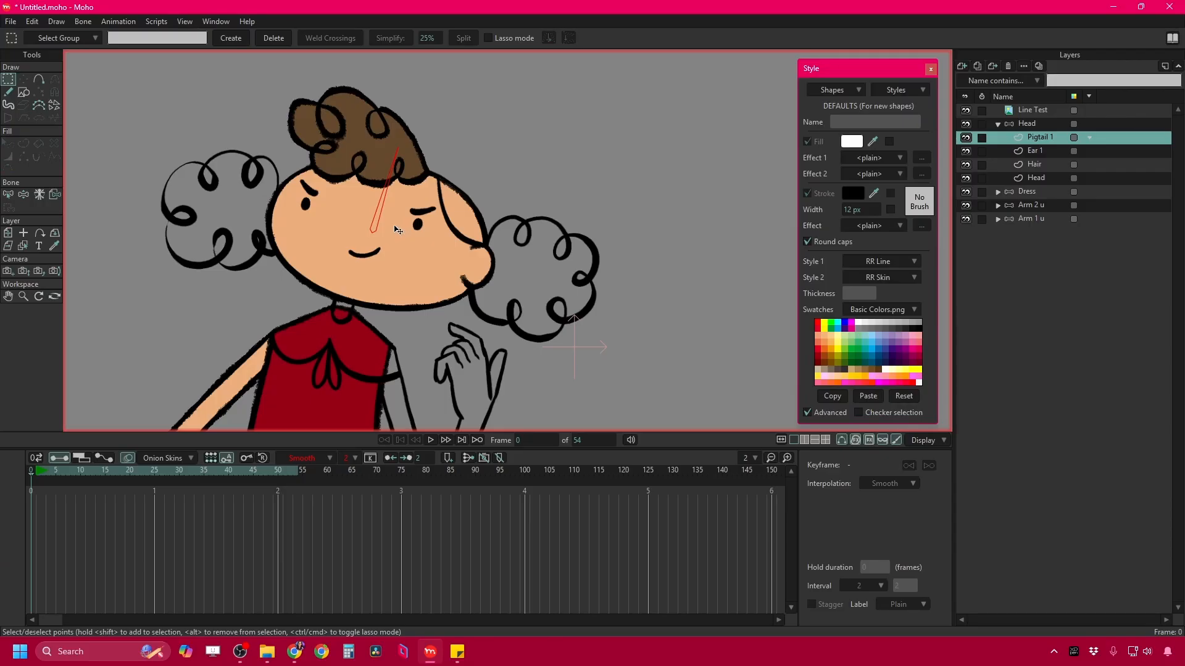
key("t")
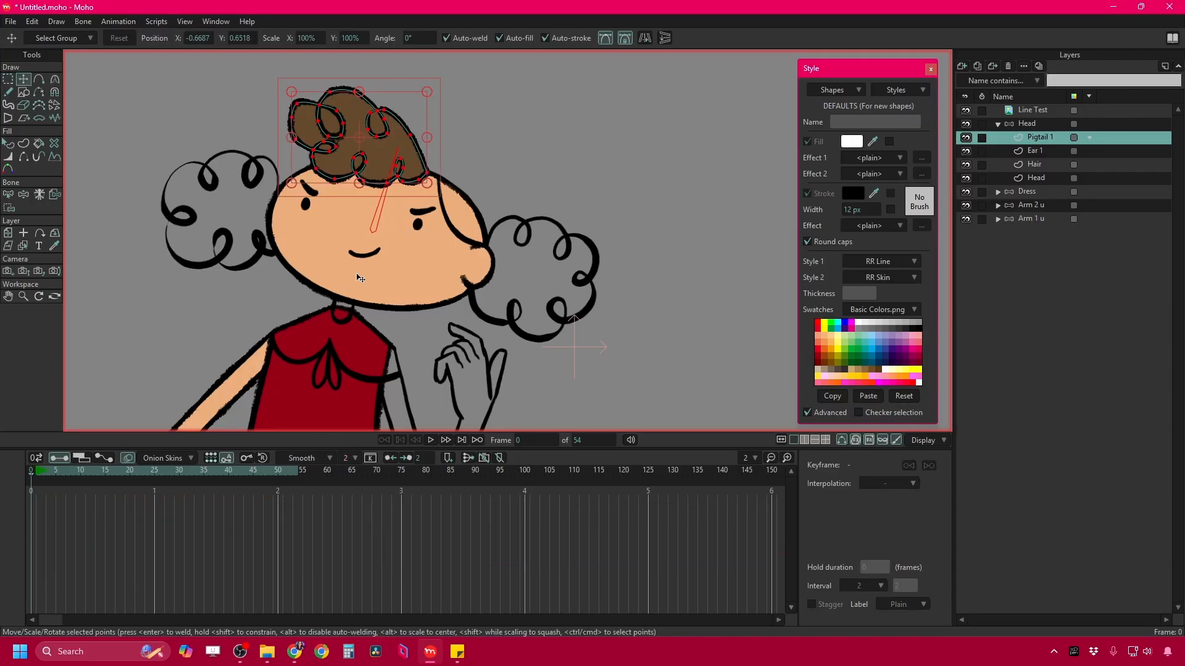
left_click_drag(388, 164, 258, 241)
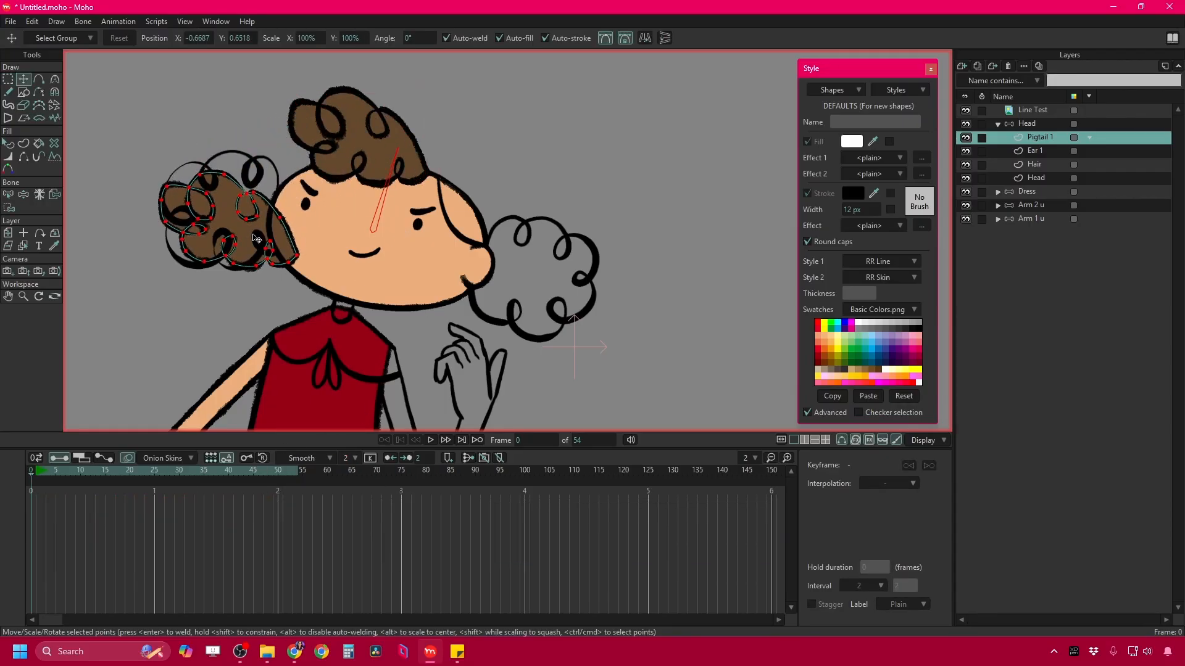
With the Magnet tool at a radius of about 0.18, roughly reshape the pigtail's outline and curls to the sketch.
scroll(258, 242, "up", 3)
left_click(54, 93)
scroll(230, 215, "down", 2)
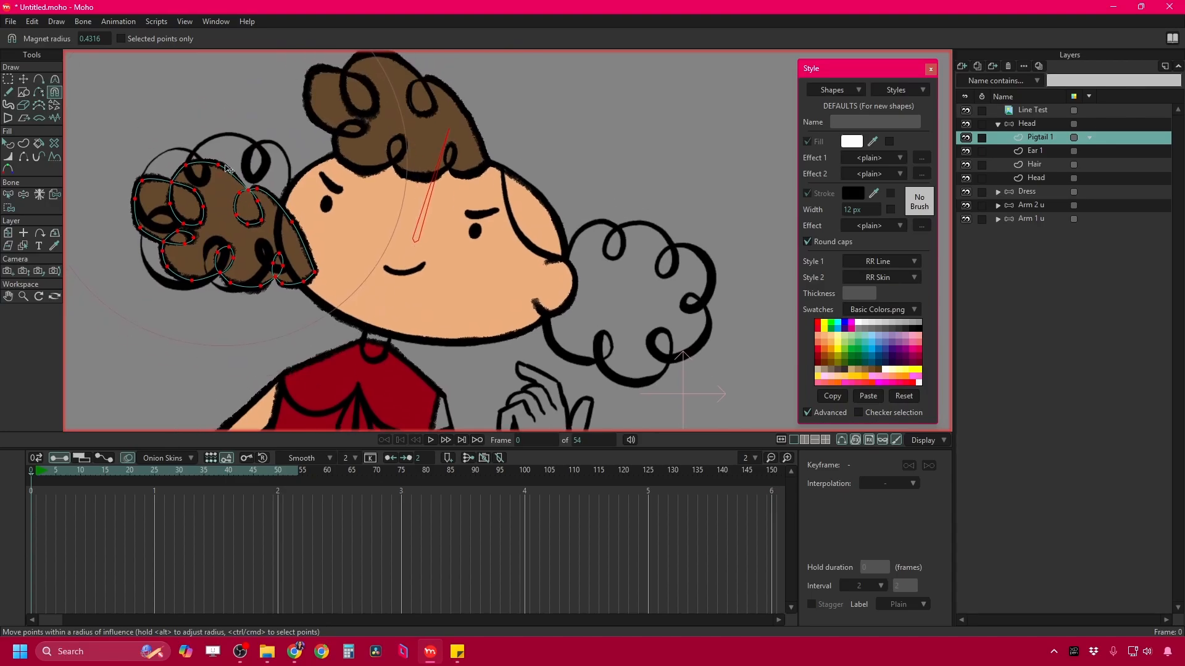
right_click(302, 216, "alt")
right_click(234, 247, "alt")
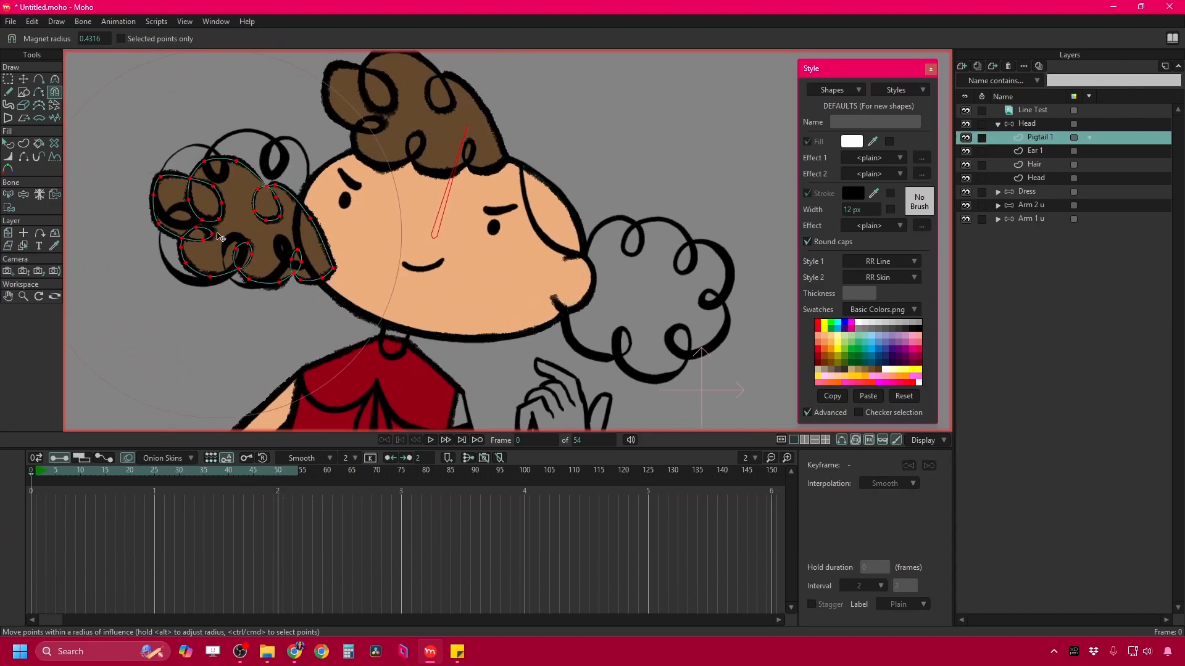
left_click_drag(256, 303, 147, 303)
left_click_drag(217, 199, 235, 157)
left_click_drag(206, 221, 179, 225)
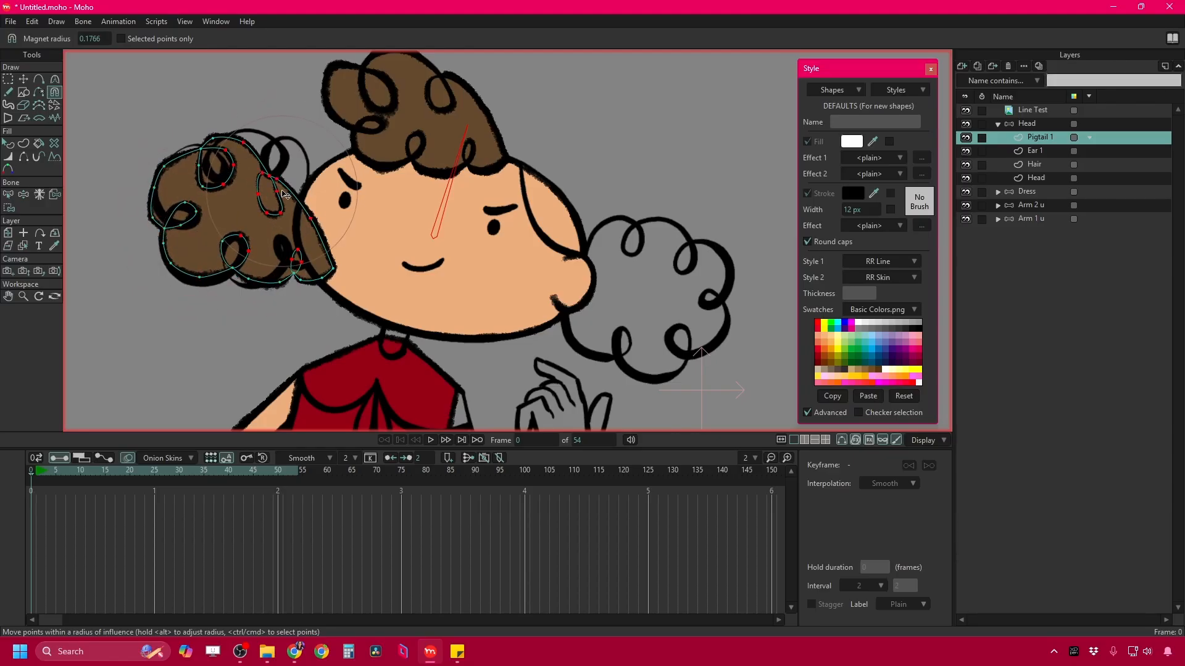
left_click_drag(275, 184, 282, 146)
left_click_drag(360, 253, 352, 213)
key("0")
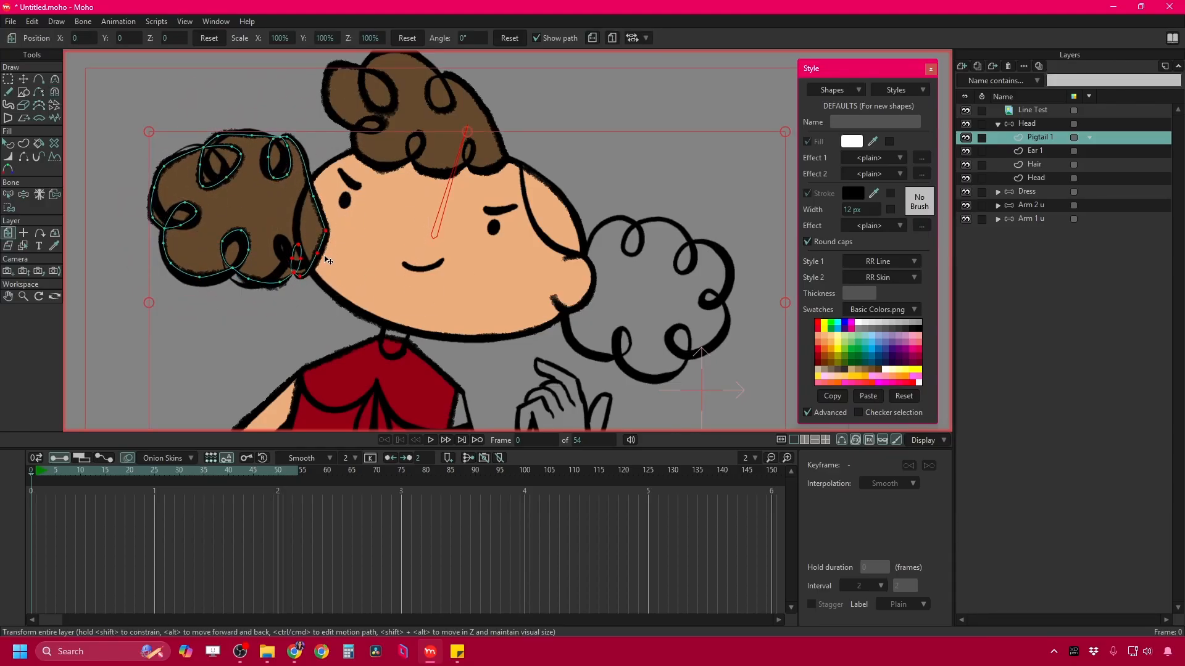
Refine the pigtail's lower and upper curls with the Magnet tool, reducing its radius to about 0.09.
left_click(54, 92)
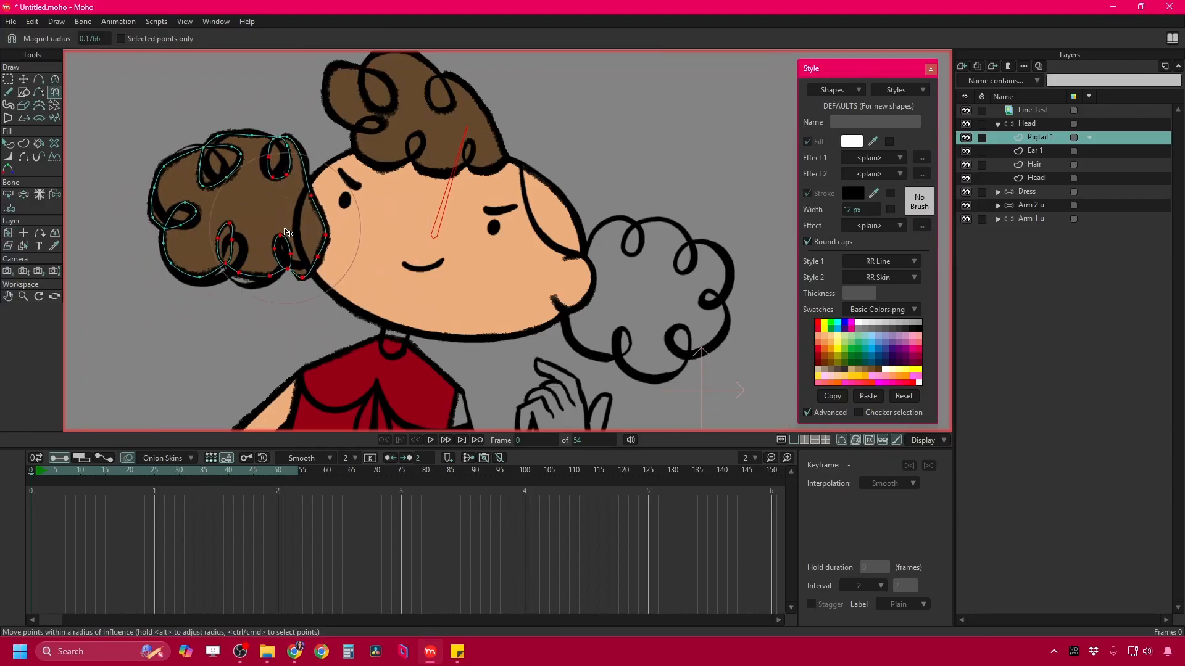
left_click_drag(296, 259, 289, 250)
mouse_move(281, 152)
left_mouse_down()
mouse_move(292, 166)
mouse_move(285, 158)
left_mouse_up()
left_click_drag(283, 199, 248, 199)
left_click_drag(235, 157, 226, 162)
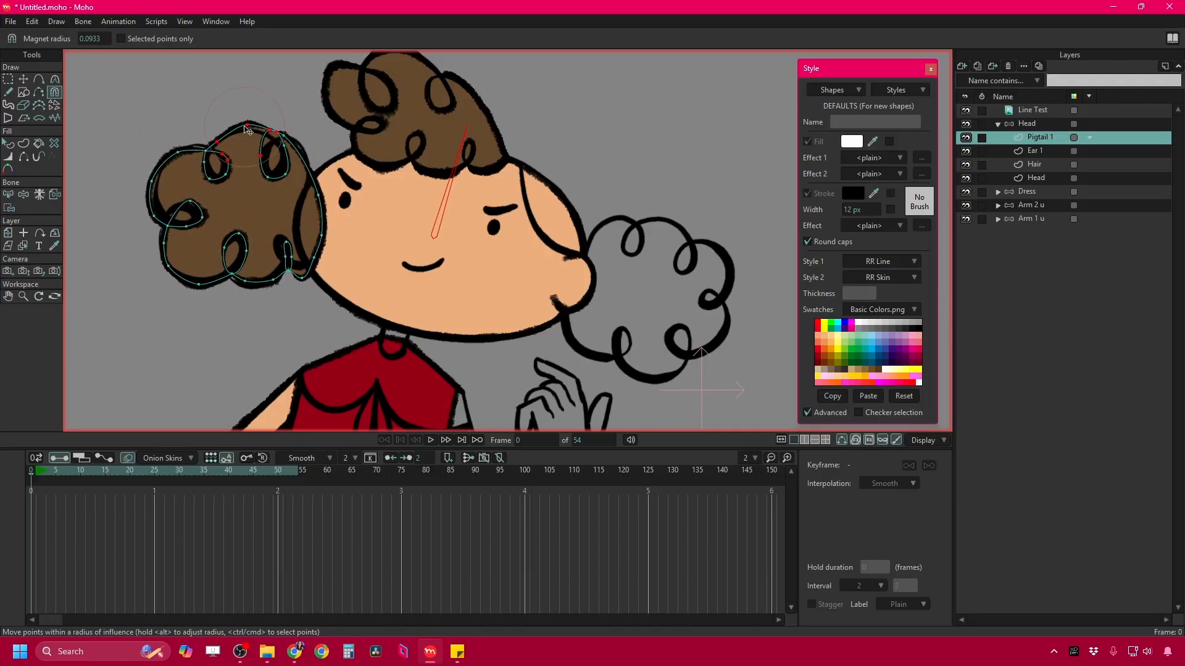
Fit the pigtail's top curl, its edge beside the face and its lower end to the sketch with the Magnet tool at about 0.09.
scroll(278, 134, "up", 4)
left_click_drag(245, 147, 247, 164)
left_click_drag(382, 264, 378, 235)
scroll(349, 220, "down", 3)
left_click_drag(344, 349, 354, 333)
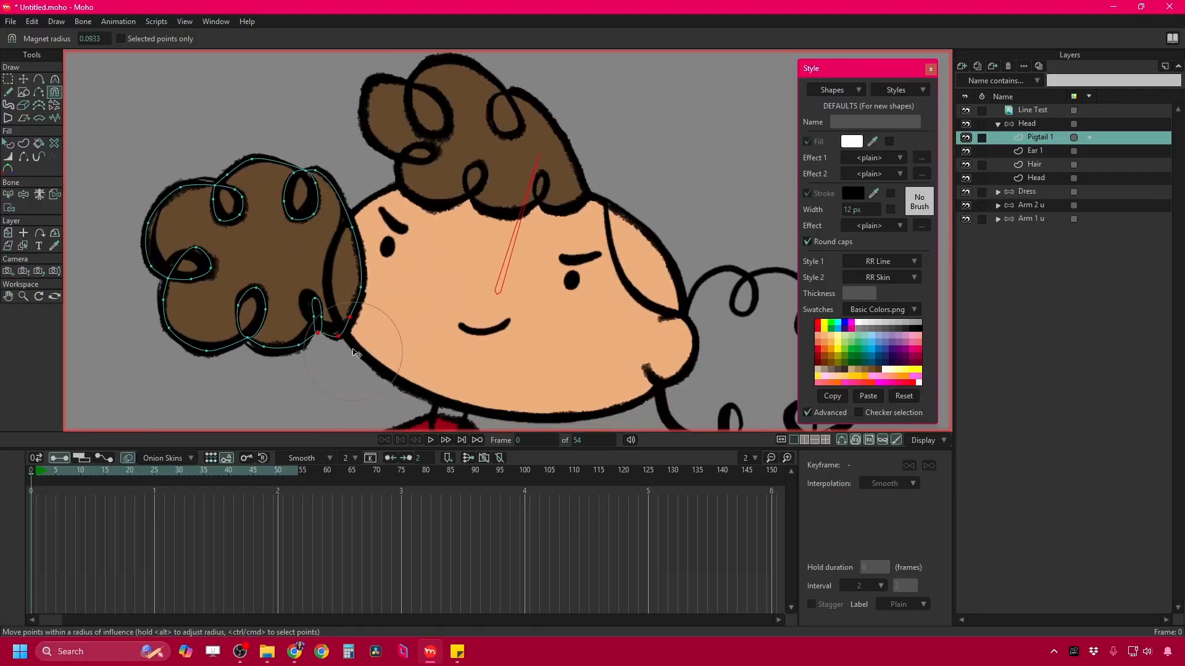
left_click_drag(371, 293, 375, 278)
With the Transform Points tool, adjust individual points of the pigtail's small curls to follow the sketched loops.
scroll(355, 336, "up", 5)
key("t")
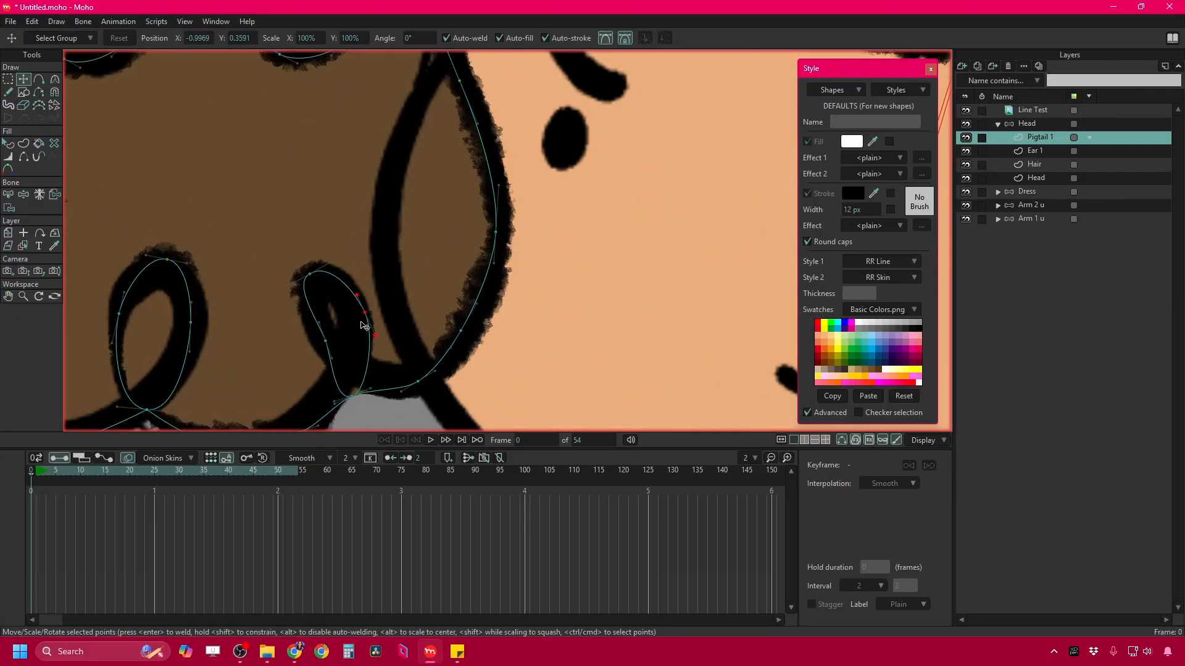
scroll(353, 362, "down", 3)
left_click_drag(160, 229, 195, 250)
scroll(195, 251, "up", 2)
mouse_move(180, 174)
left_mouse_down()
mouse_move(178, 199)
mouse_move(220, 177)
mouse_move(199, 183)
left_mouse_up()
scroll(436, 259, "down", 2)
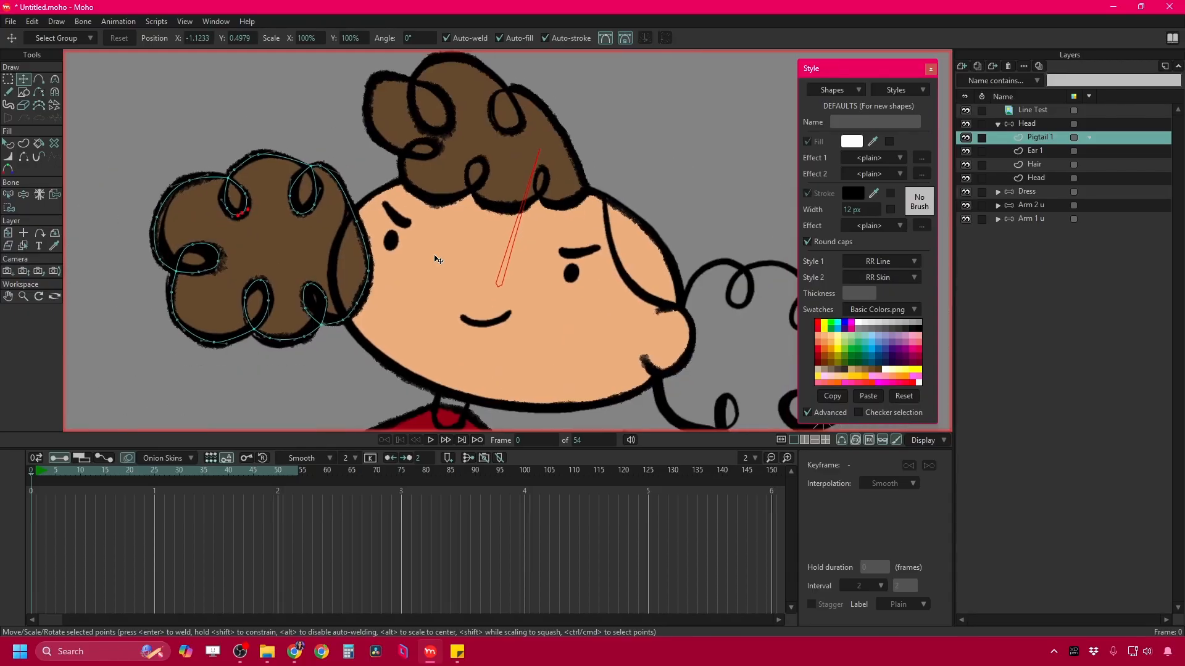
Move the Pigtail 1 layer beneath the Head layer within the Head group.
left_click_drag(1035, 184, 1037, 180)
double_click(1040, 178)
key("Return")
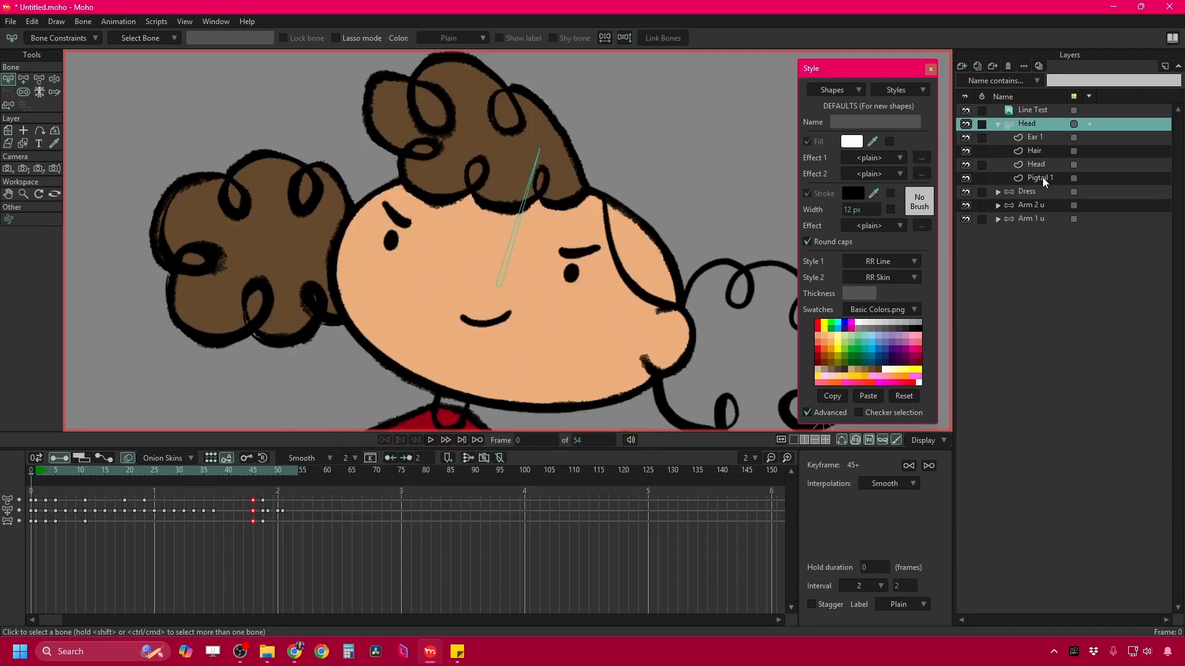
Pose Pigtail 1 over the line test at frames 4, 5, 7 and 9, using the Magnet tool at a radius of about 0.38.
left_click(64, 471)
left_click(36, 473)
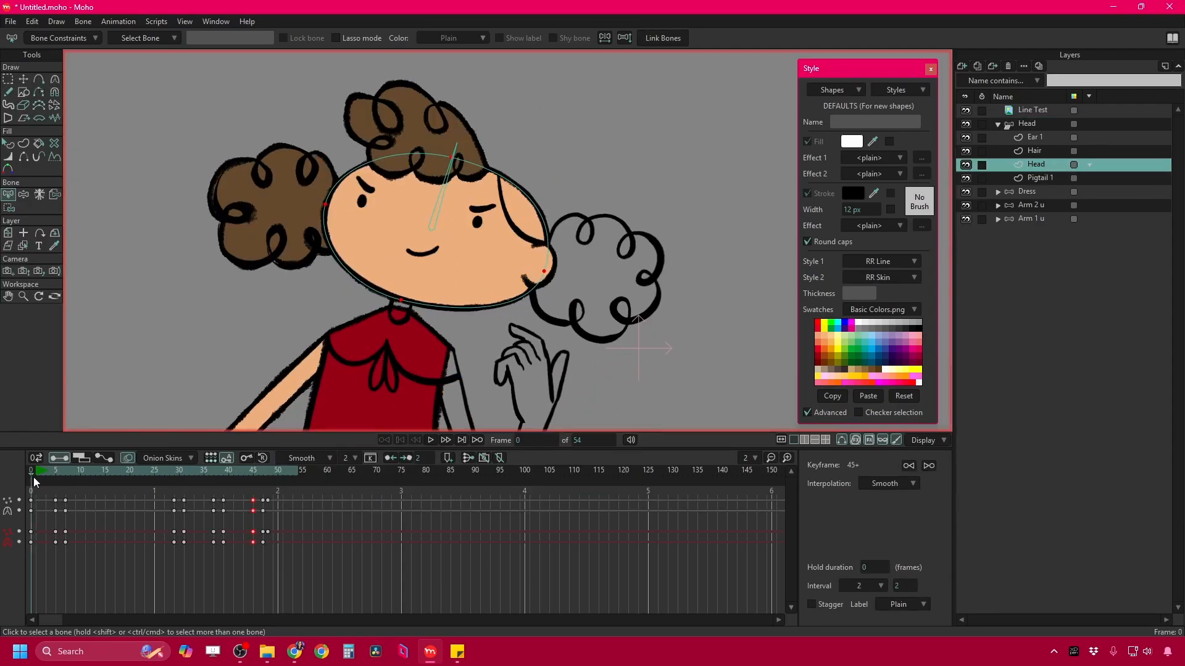
left_click(46, 473)
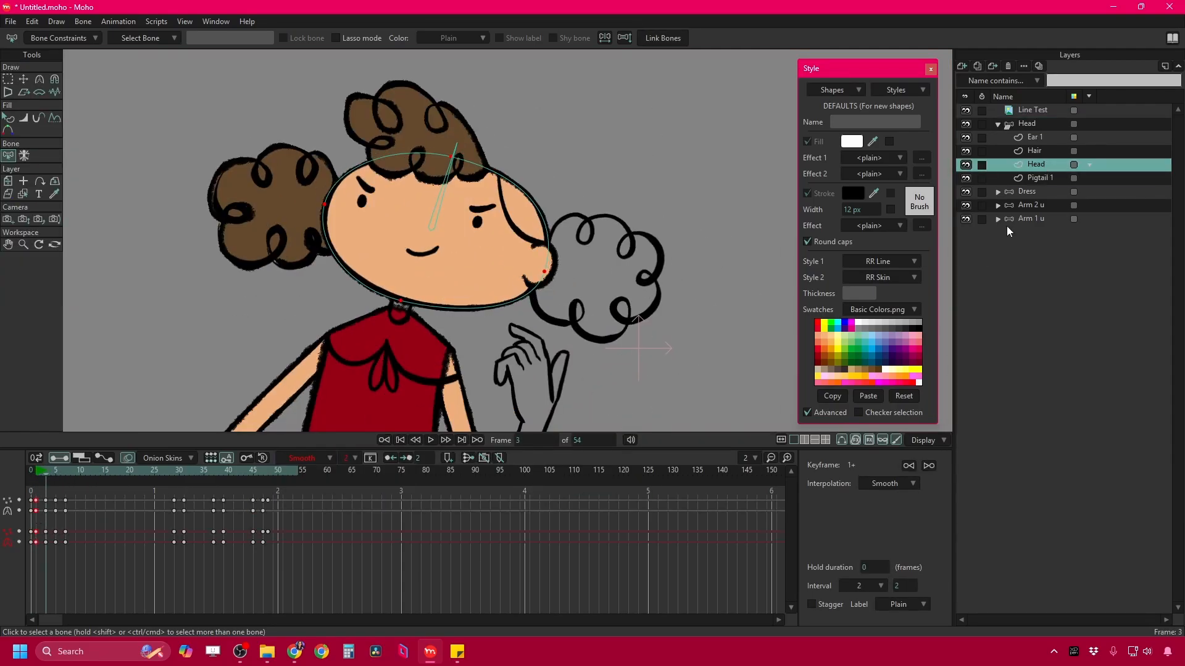
left_click(59, 514)
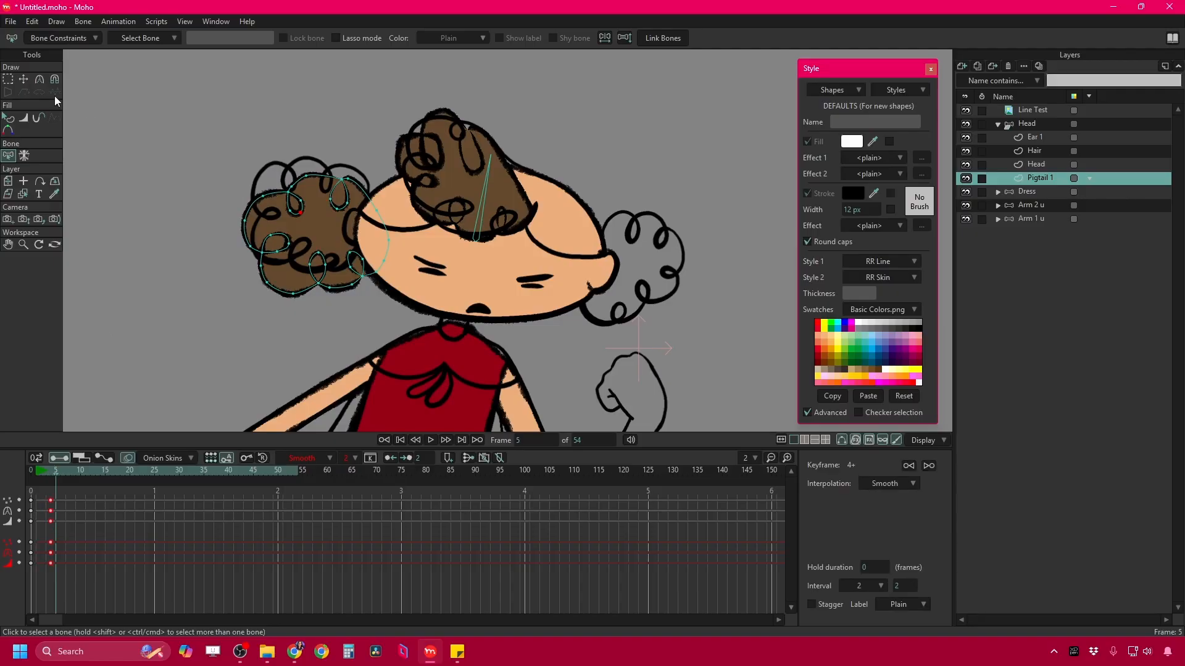
left_click(55, 79)
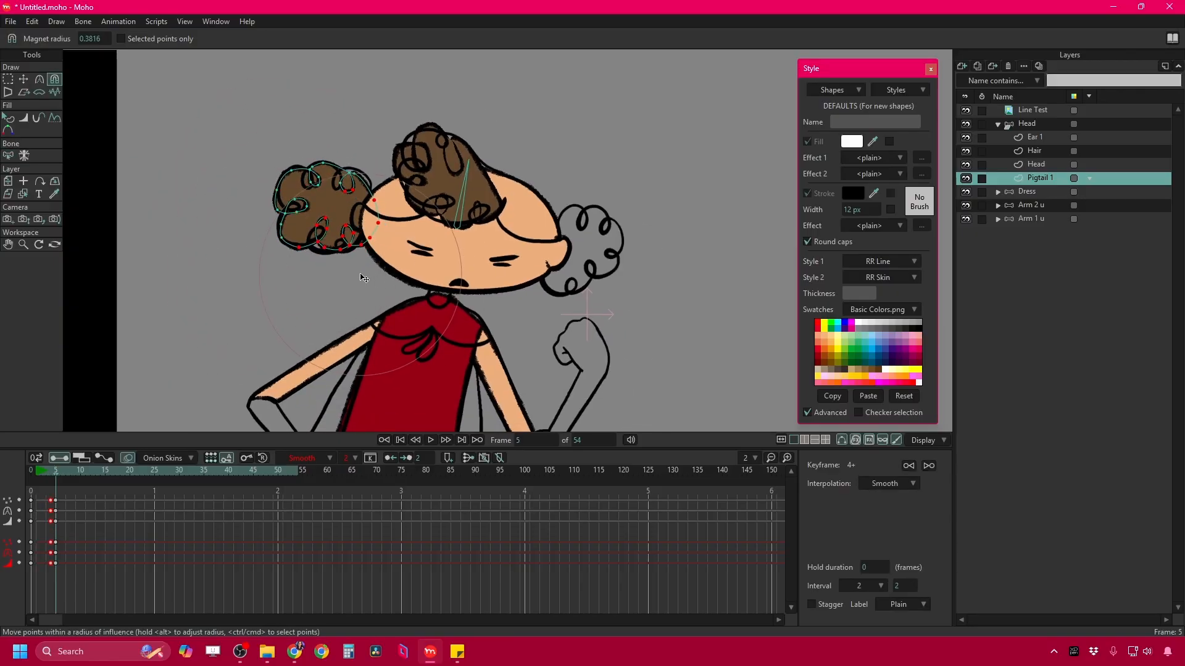
left_click(128, 458)
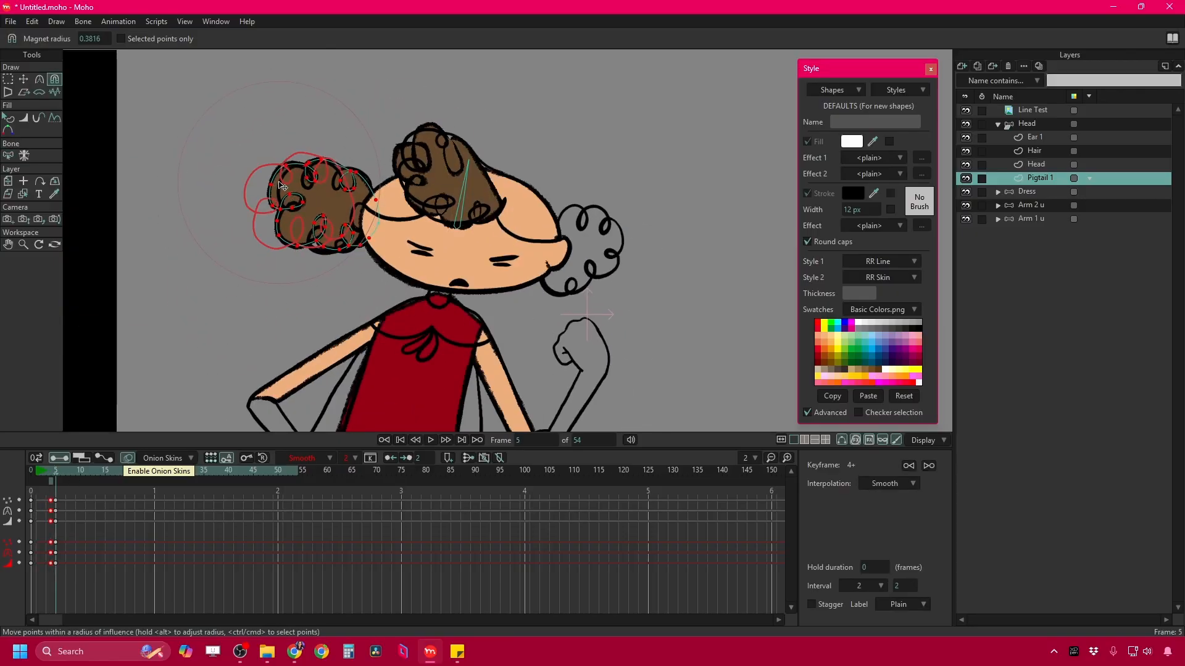
key("ctrl+Right")
key("ctrl+Right")
key("ctrl+Right")
key("ctrl+Right")
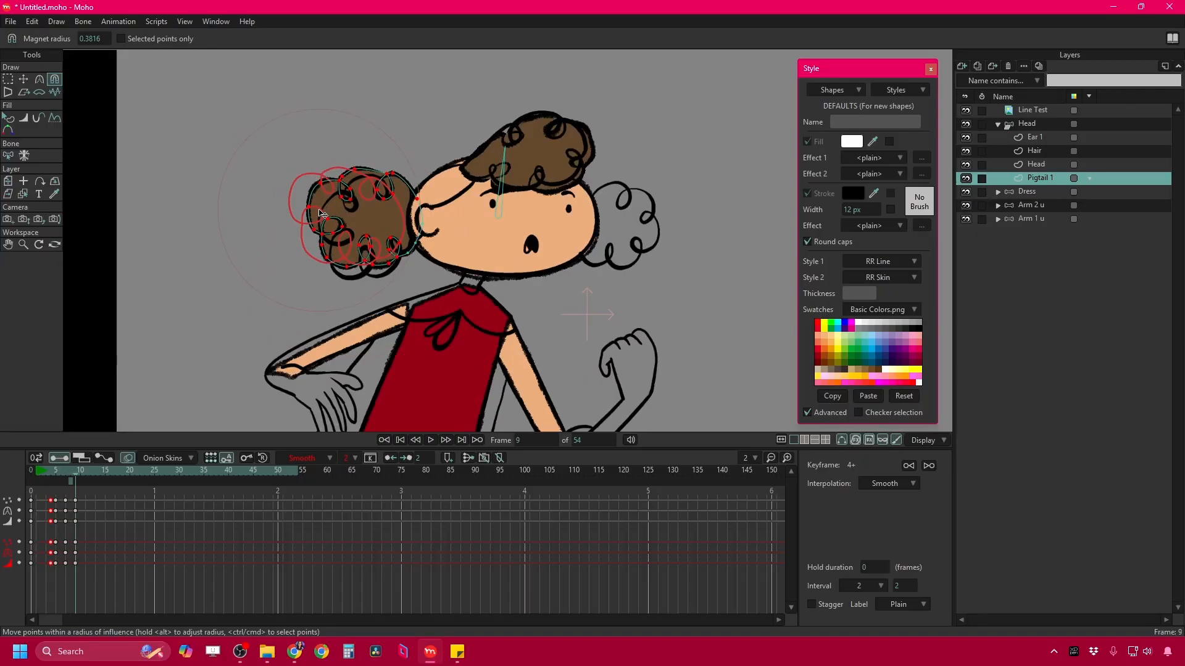
Match Pigtail 1 to the line test at frames 11, 15 and 17 with the Magnet tool.
key("ctrl+Right")
key("ctrl+Right")
key("ctrl+Right")
key("ctrl+Right")
key("ctrl+Right")
key("ctrl+Right")
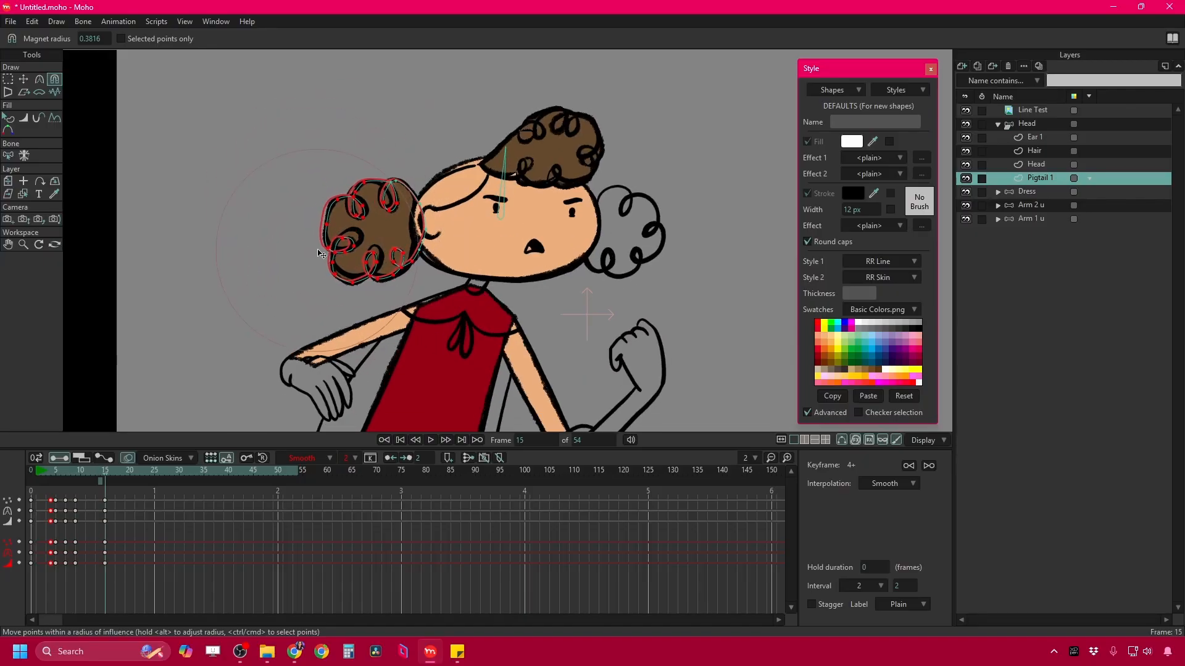
key("ctrl+Left")
key("ctrl+Left")
key("ctrl+Left")
key("ctrl+Left")
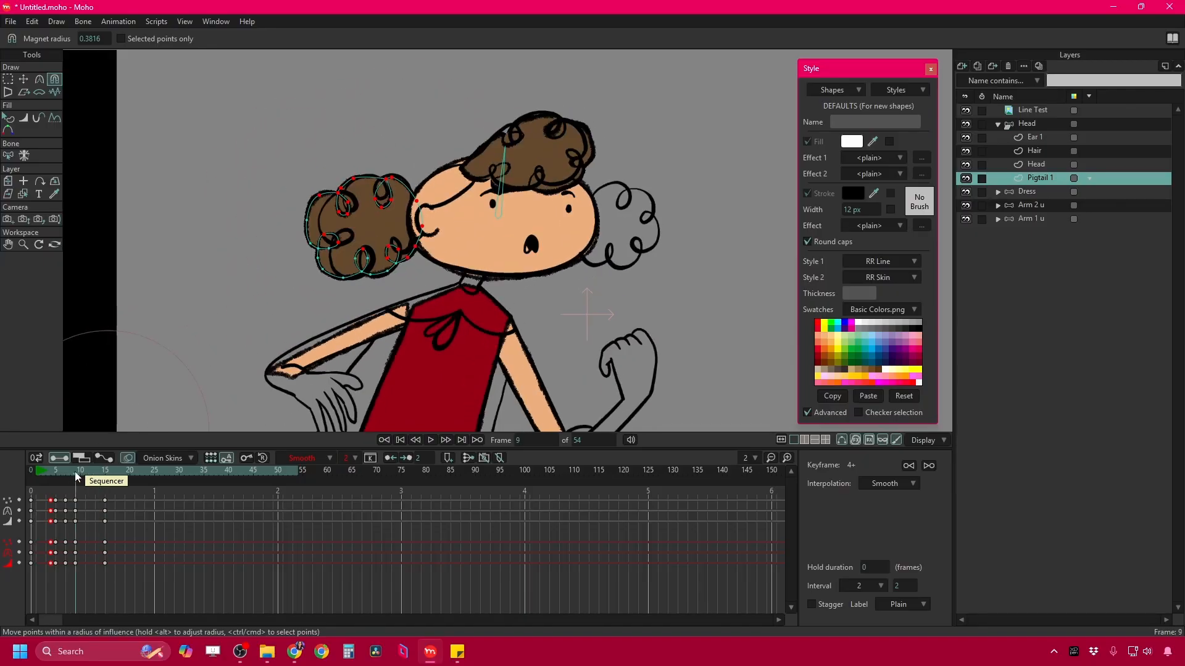
key("ctrl+Right")
key("ctrl+Right")
key("ctrl+Right")
key("ctrl+Right")
key("ctrl+Right")
key("ctrl+Right")
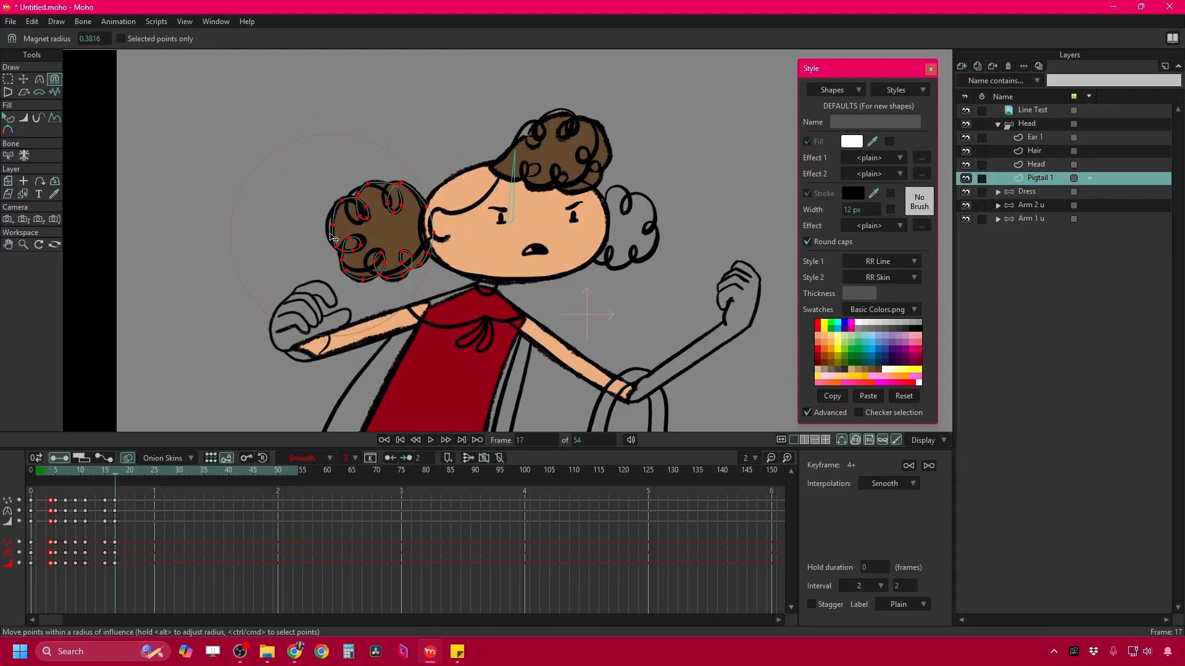
Reshape Pigtail 1 to the line test at frames 19, 21, 23 and 25 with a Magnet radius of about 0.52.
key("ctrl+Right")
key("ctrl+Right")
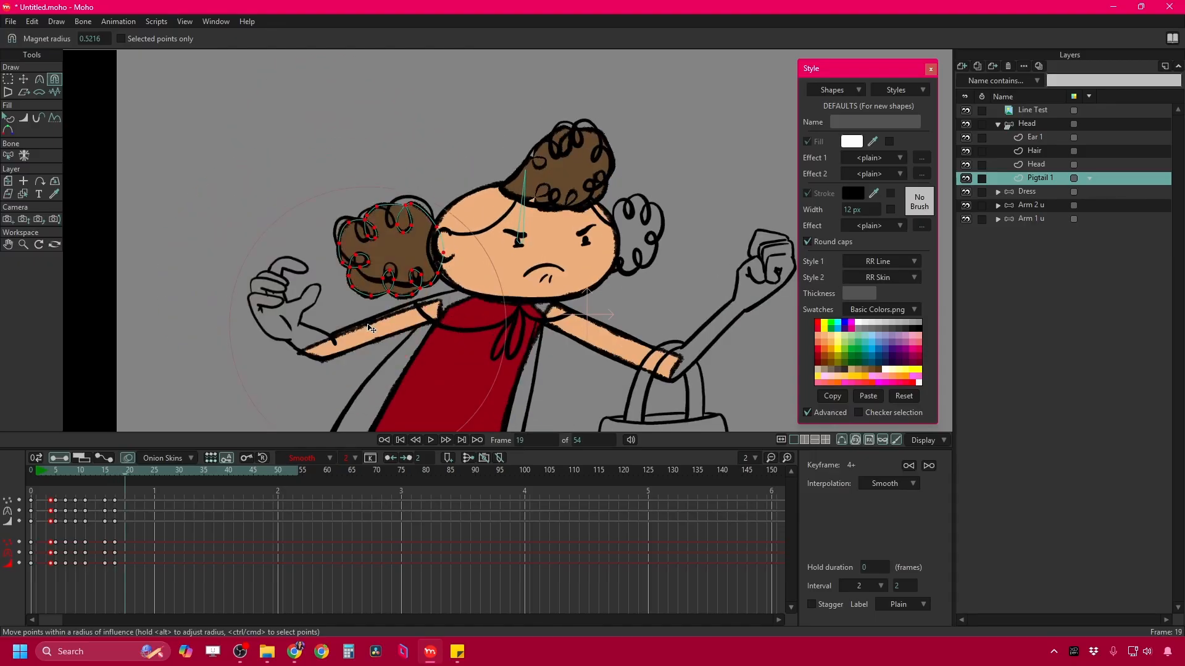
key("ctrl+Right")
key("ctrl+Right")
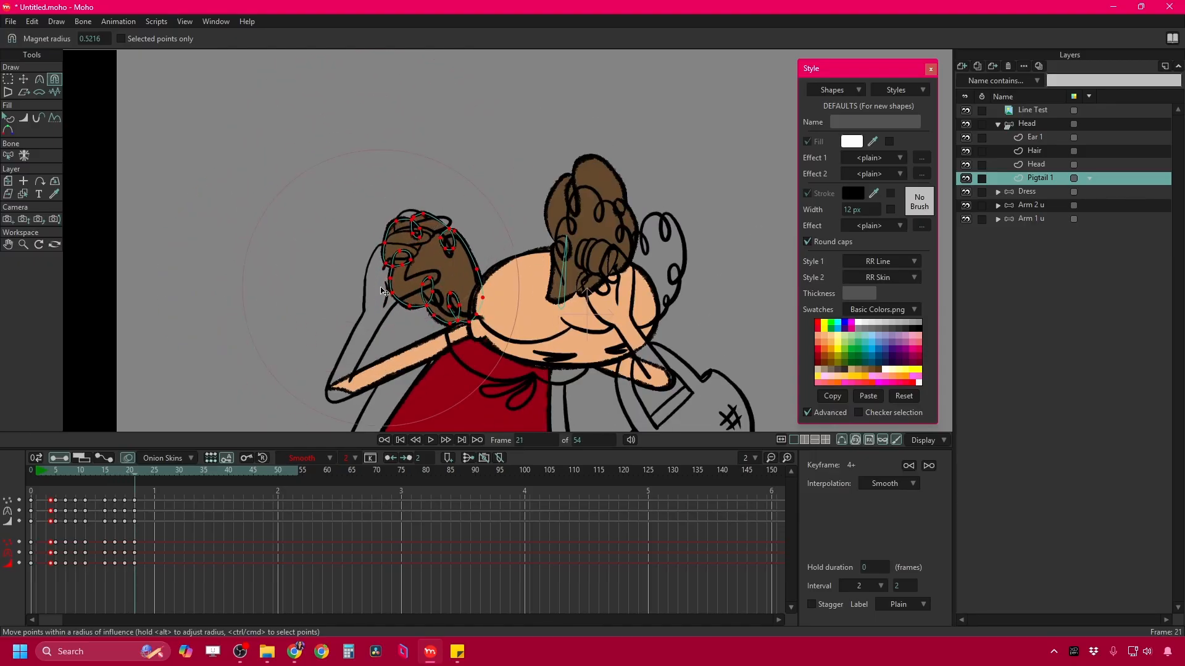
key("ctrl+Right")
key("ctrl+Right")
key("ctrl+Right")
key("ctrl+Right")
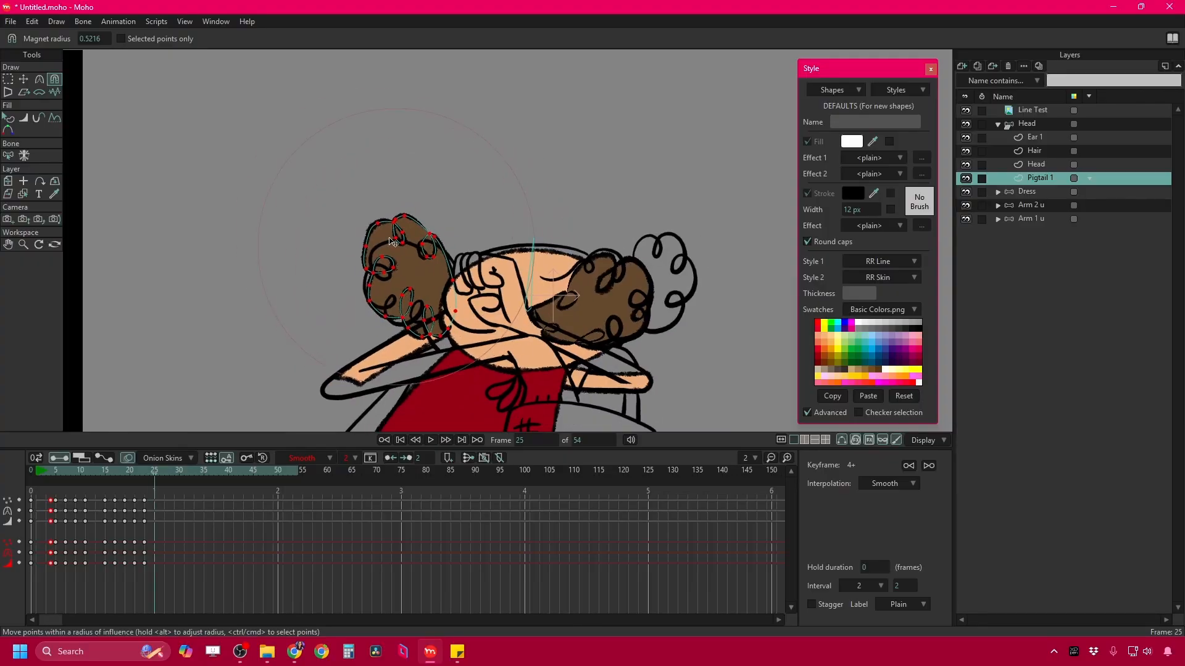
Reshape Pigtail 1 to the sketched poses at frames 27, 29, 31 and 33 with the Magnet tool.
key("ctrl+Right")
key("ctrl+Right")
key("ctrl+Right")
key("ctrl+Right")
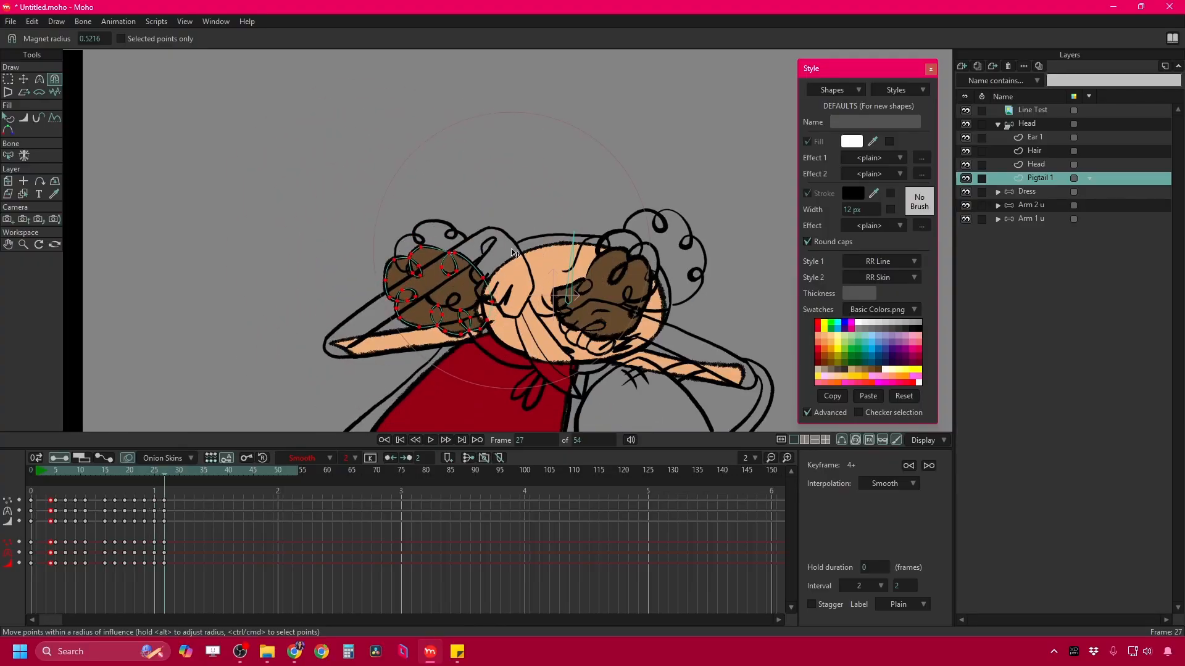
key("ctrl+Right")
key("ctrl+Right")
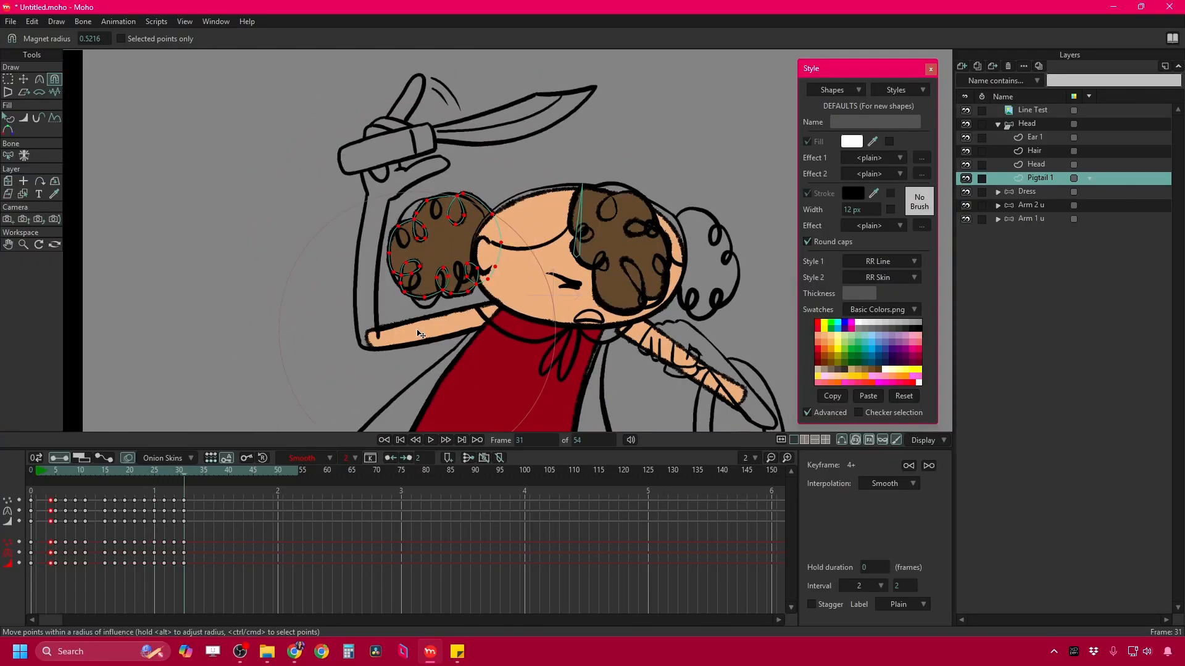
key("ctrl+Right")
key("ctrl+Right")
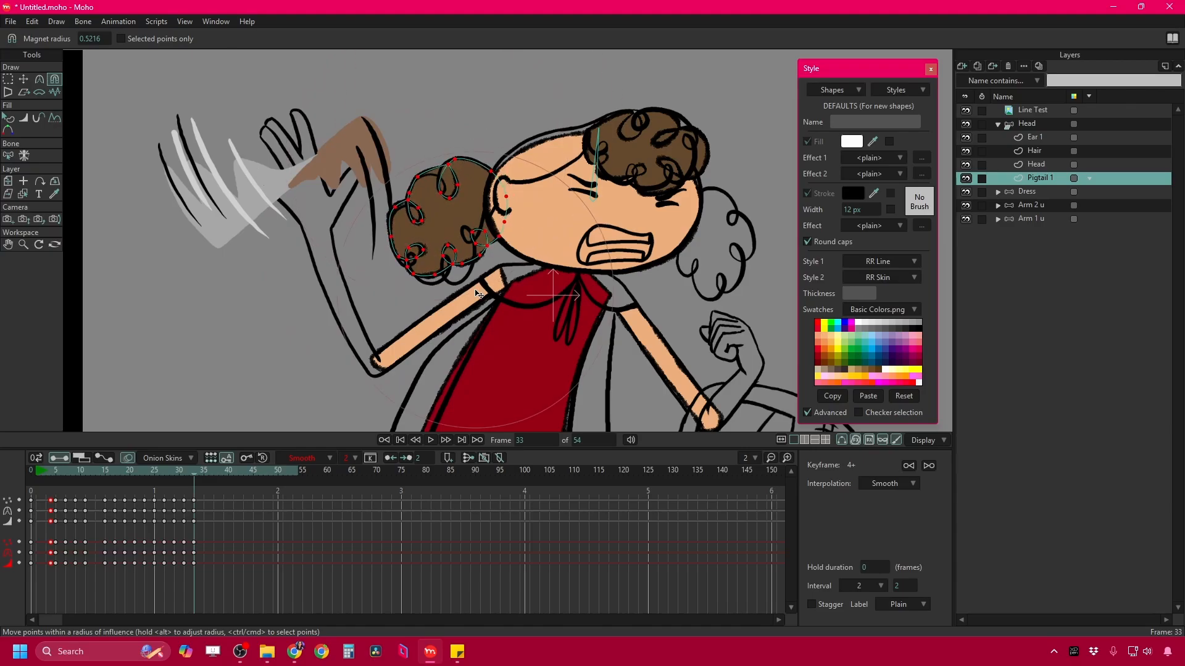
Fit Pigtail 1 to the line test at frames 39 and 45 with the Magnet tool.
key("ctrl+Right")
key("ctrl+Right")
key("ctrl+Right")
key("ctrl+Right")
key("ctrl+Right")
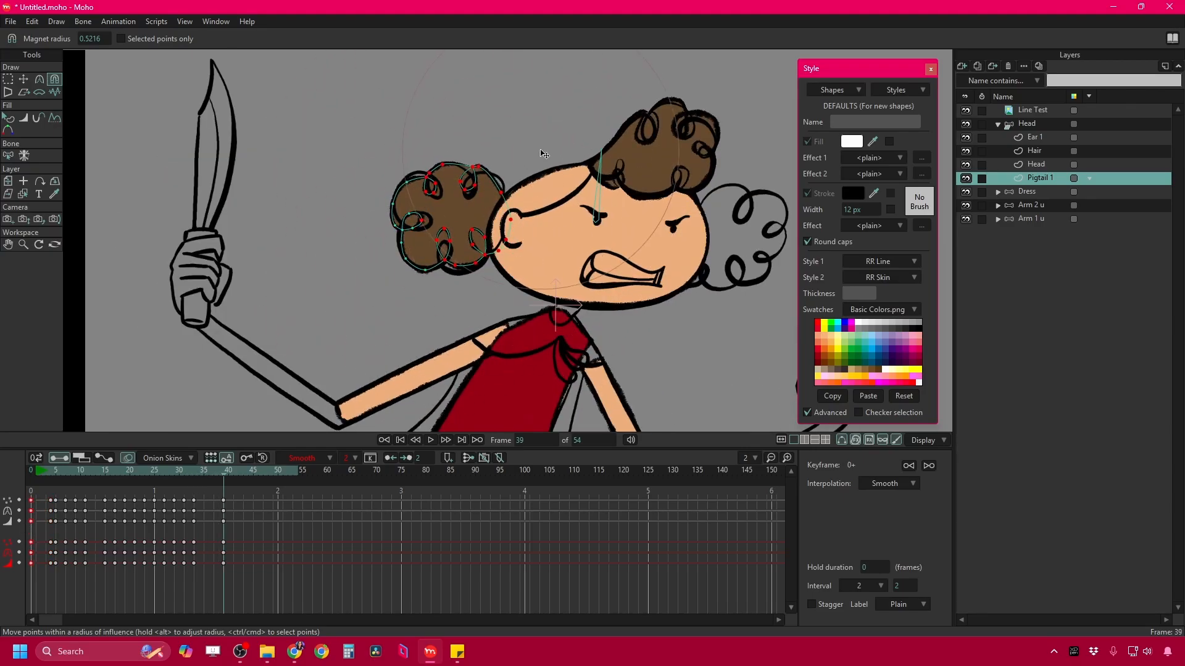
key("ctrl+Right")
key("ctrl+Right")
key("ctrl+Right")
key("ctrl+Right")
key("ctrl+Right")
key("ctrl+Right")
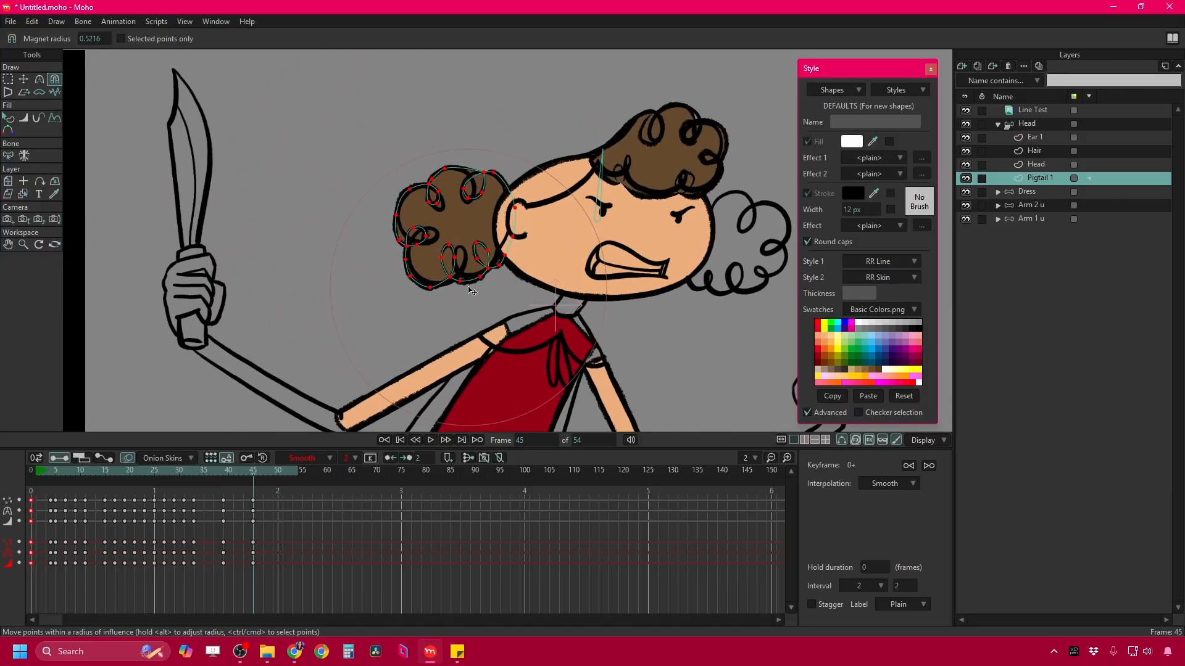
Stretch Pigtail 1 to the sketched falling poses at frames 47, 48 and 50.
key("ctrl+Right")
key("ctrl+Right")
key("ctrl+Right")
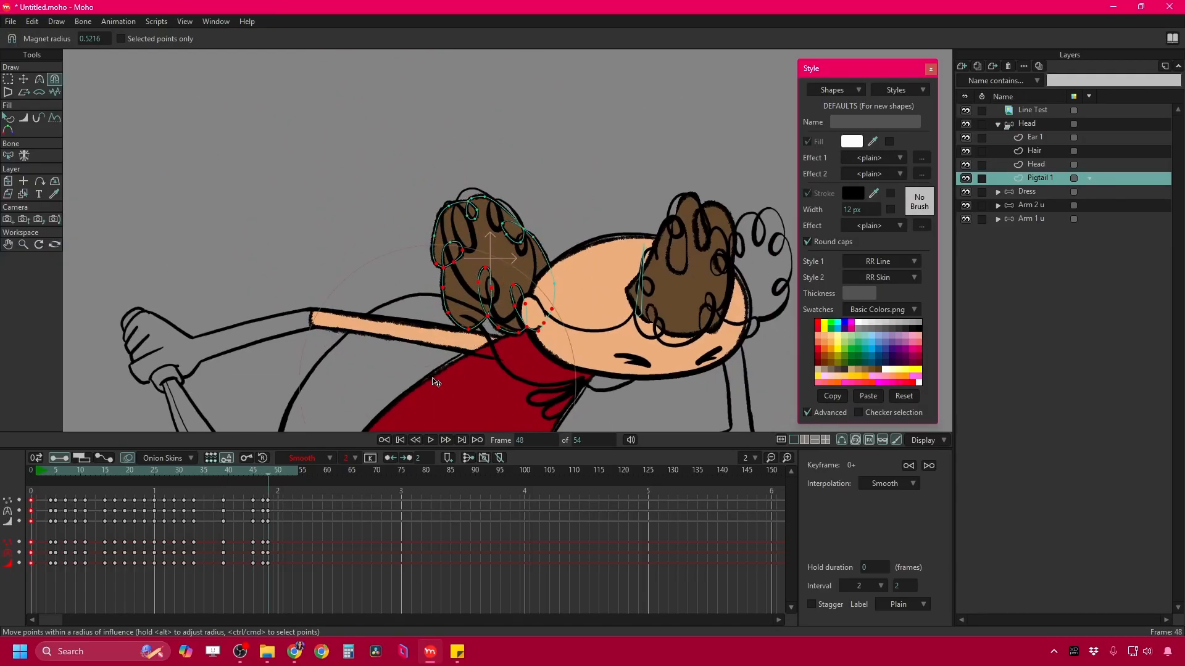
key("ctrl+Right")
key("ctrl+Right")
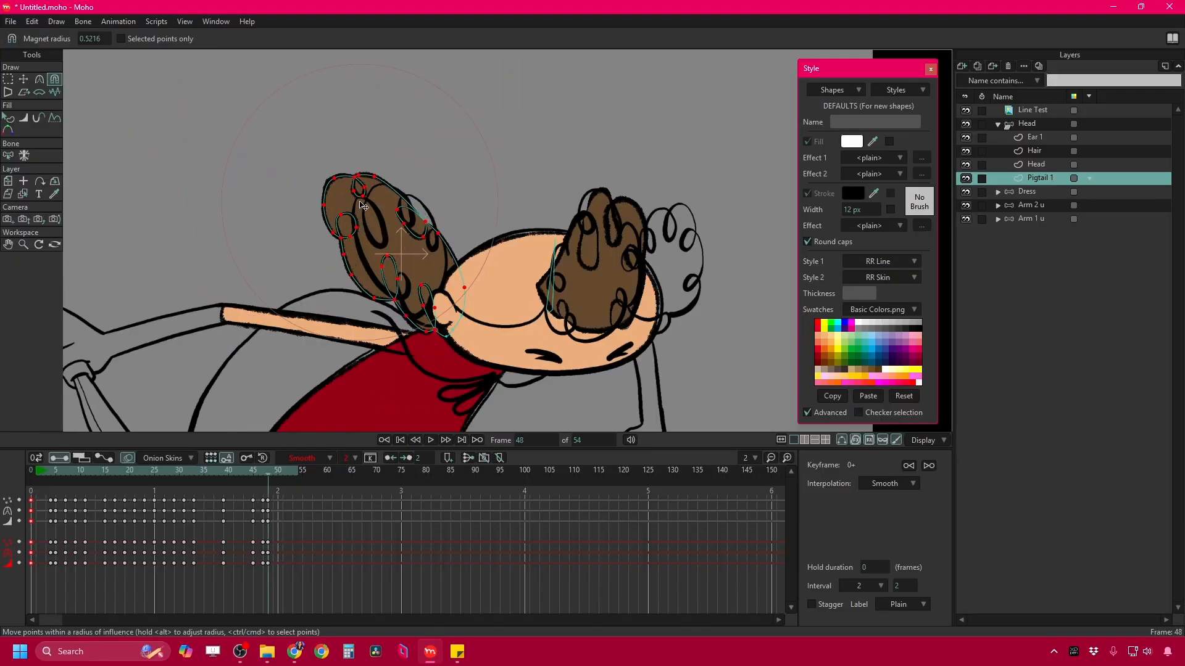
Play the animation and hide the Line Test layer to review the pigtail's motion on its own.
key("space")
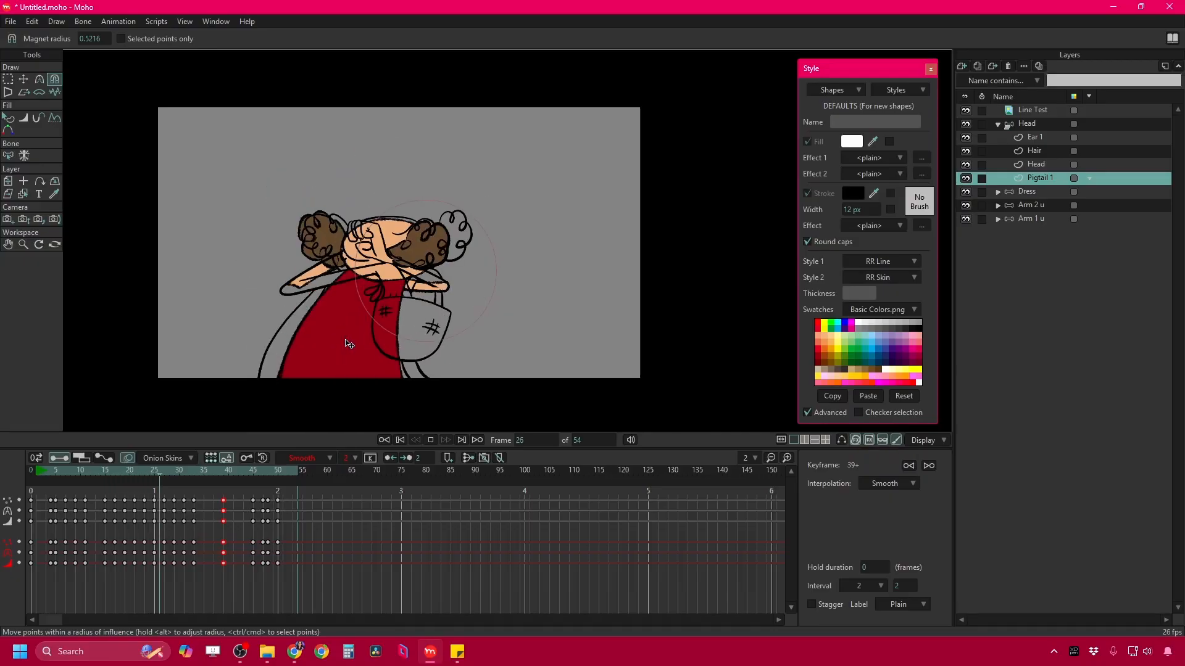
left_click(966, 111)
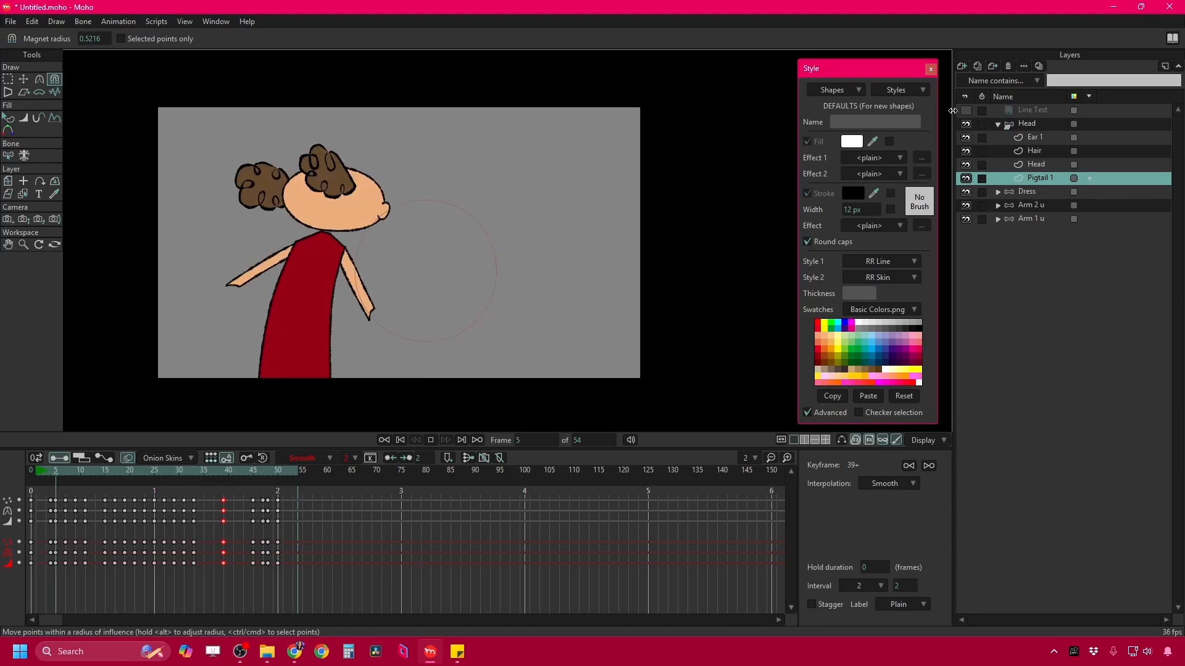
left_click(293, 247)
scroll(327, 236, "up", 2)
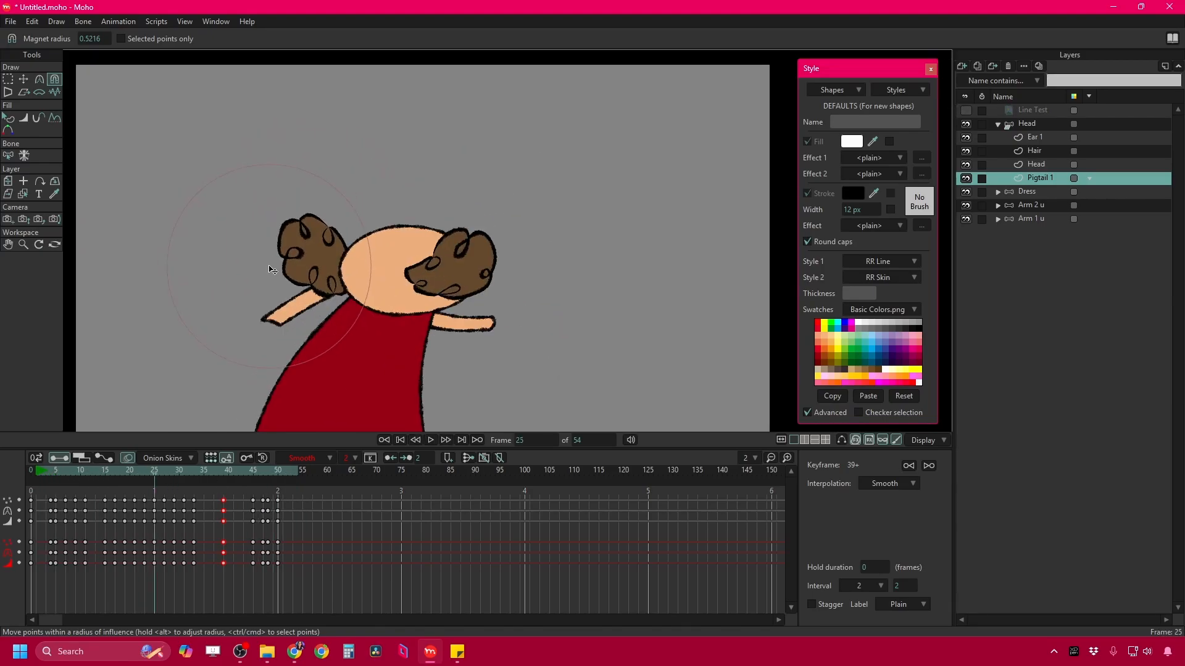
Go through the frames from 25 to 47 and adjust Pigtail 1's shape at frames 41 and 43.
key("Right")
key("Right")
key("Right")
key("Right")
key("Right")
key("Right")
key("Right")
key("Right")
key("Right")
key("Right")
key("Right")
key("Right")
key("Right")
key("Right")
key("Right")
key("Right")
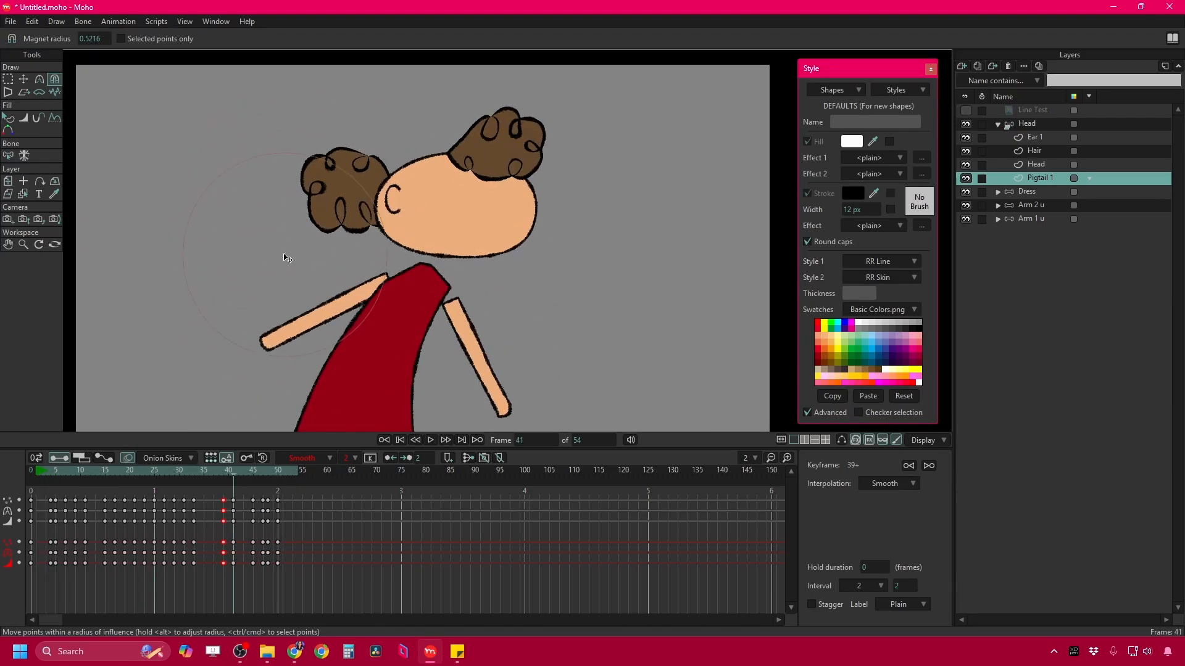
key("Right")
key("Right")
key("Right")
key("Right")
key("Right")
key("Right")
left_click(164, 470)
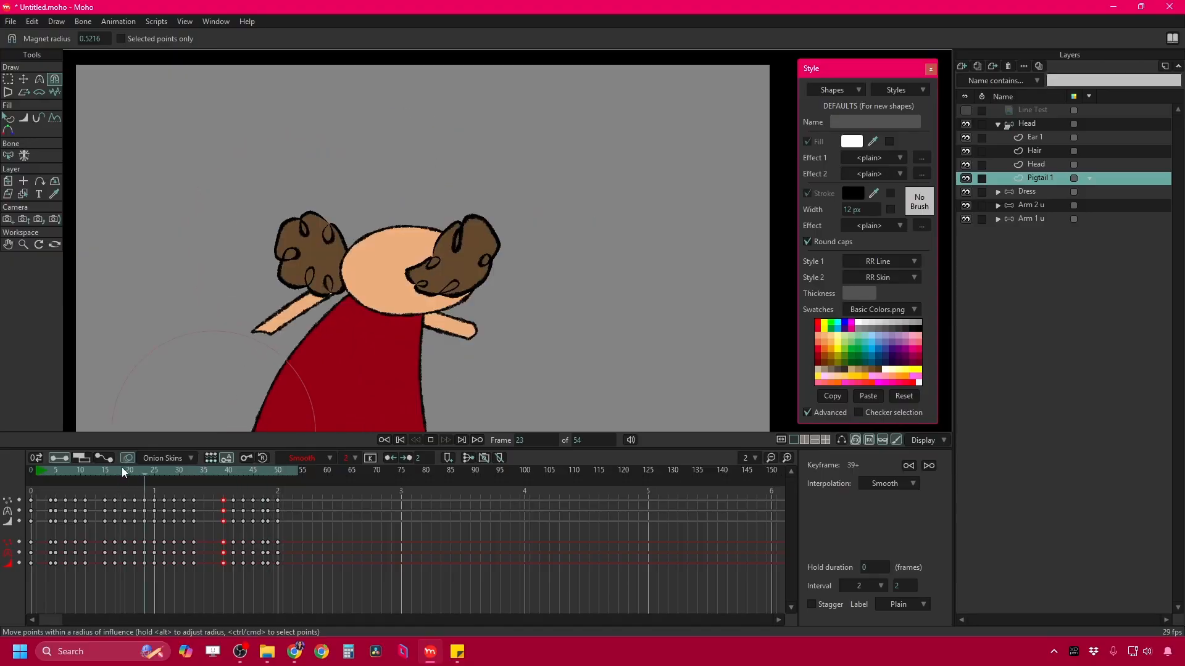
Check Pigtail 1's movement frame by frame up to frame 39, and play back the whole animation.
scroll(286, 336, "down", 2)
scroll(366, 212, "up", 3)
key("Right")
key("Right")
key("Right")
key("Right")
key("Right")
key("Right")
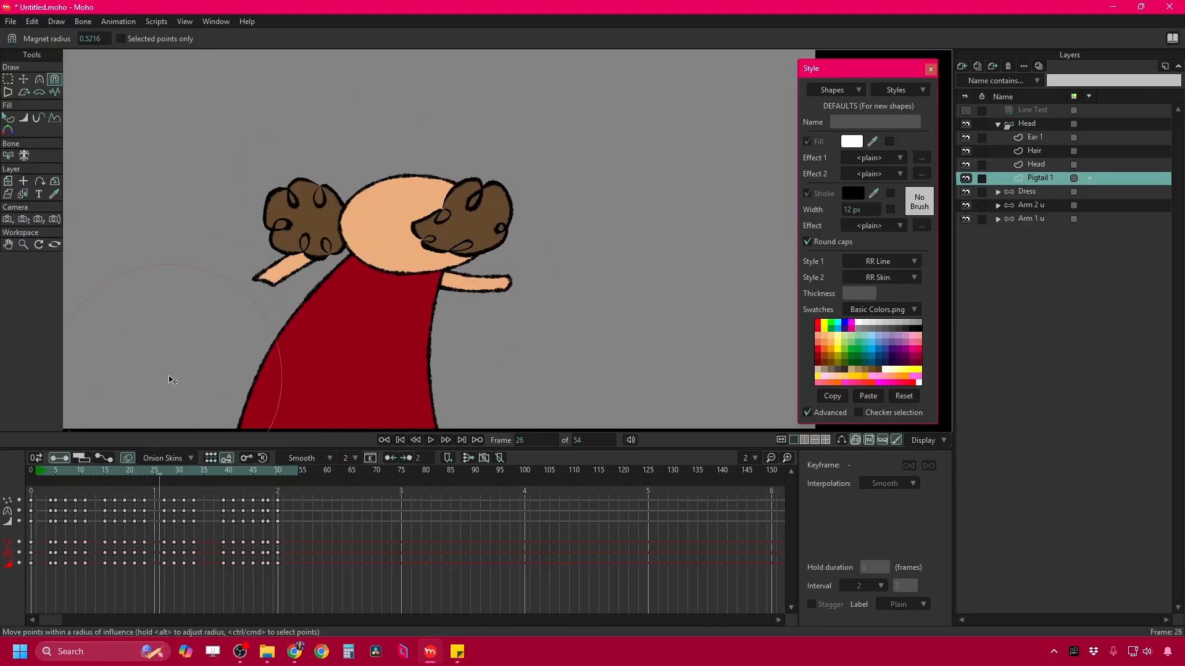
key("Right")
key("Right")
key("Right")
key("Right")
key("Right")
key("Right")
key("Right")
key("Right")
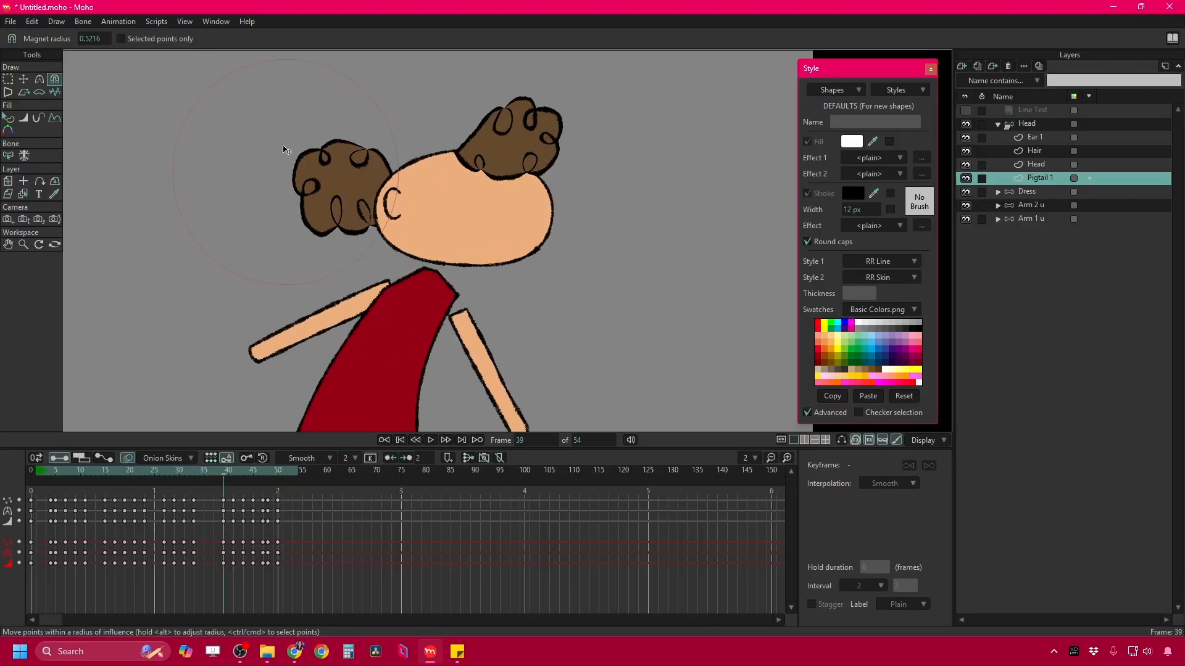
scroll(419, 229, "down", 3)
key("space")
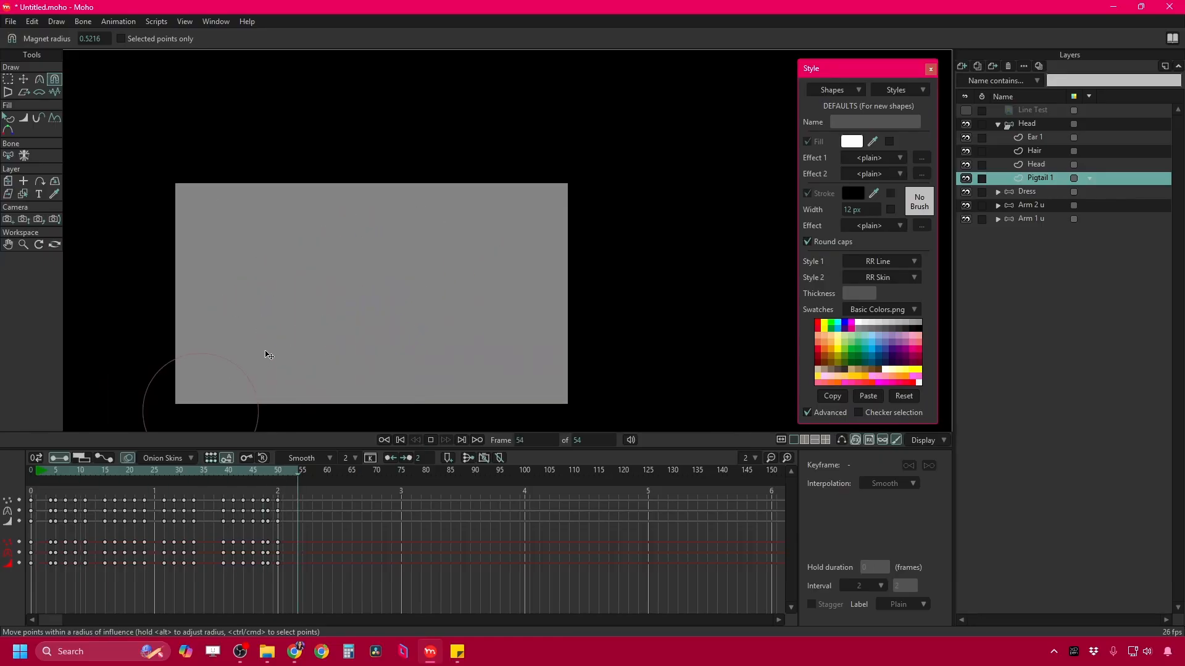
At frame 0 with the Line Test visible, duplicate Pigtail 1 as Pigtail 2 and move it over the sketched pigtail across the head.
key("shift+ctrl+Left")
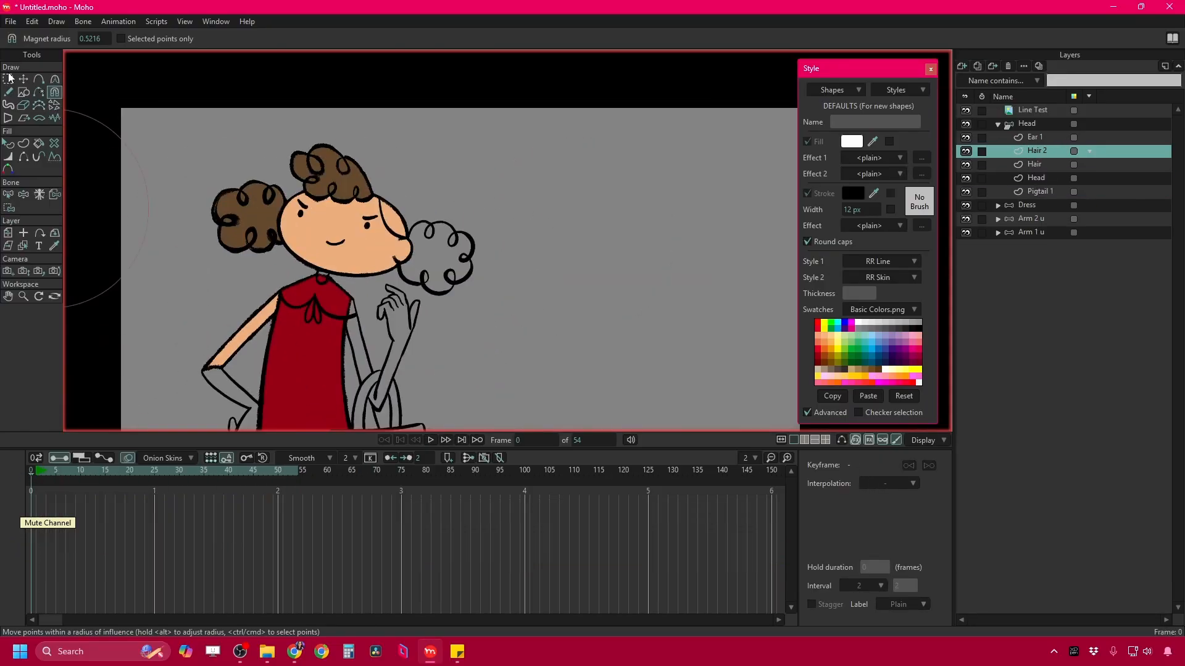
key("t")
key("ctrl+d")
left_click(50, 470)
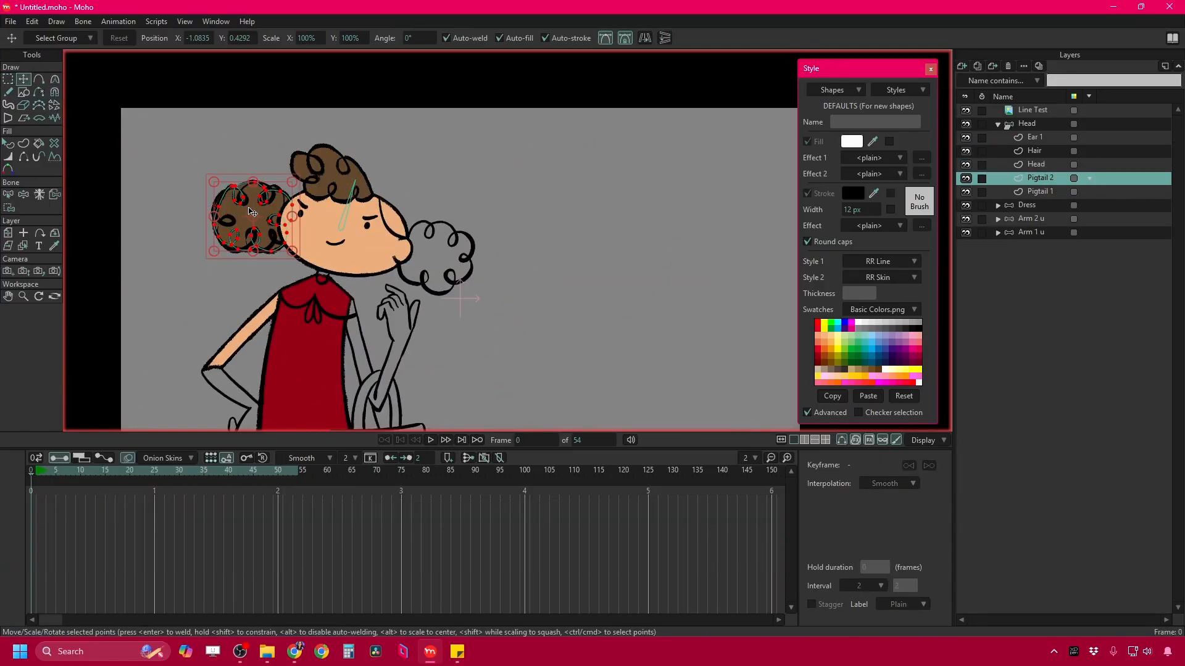
left_click_drag(273, 212, 451, 251)
Match Pigtail 2 to the sketched pigtail by posing it at the frames from 5 to 50.
key("ctrl+Right")
key("g")
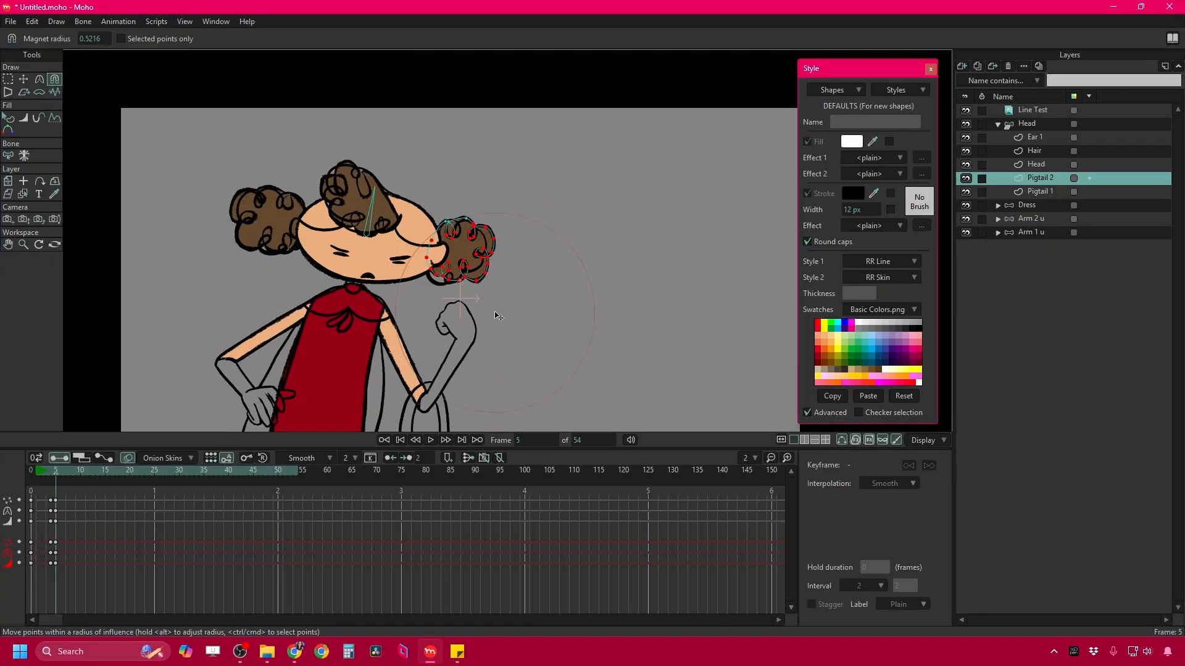
key("space")
mouse_move(475, 206)
left_mouse_down()
mouse_move(516, 252)
mouse_move(453, 198)
mouse_move(532, 251)
mouse_move(541, 289)
mouse_move(629, 201)
mouse_move(571, 142)
mouse_move(555, 272)
mouse_move(569, 185)
mouse_move(393, 199)
left_mouse_up()
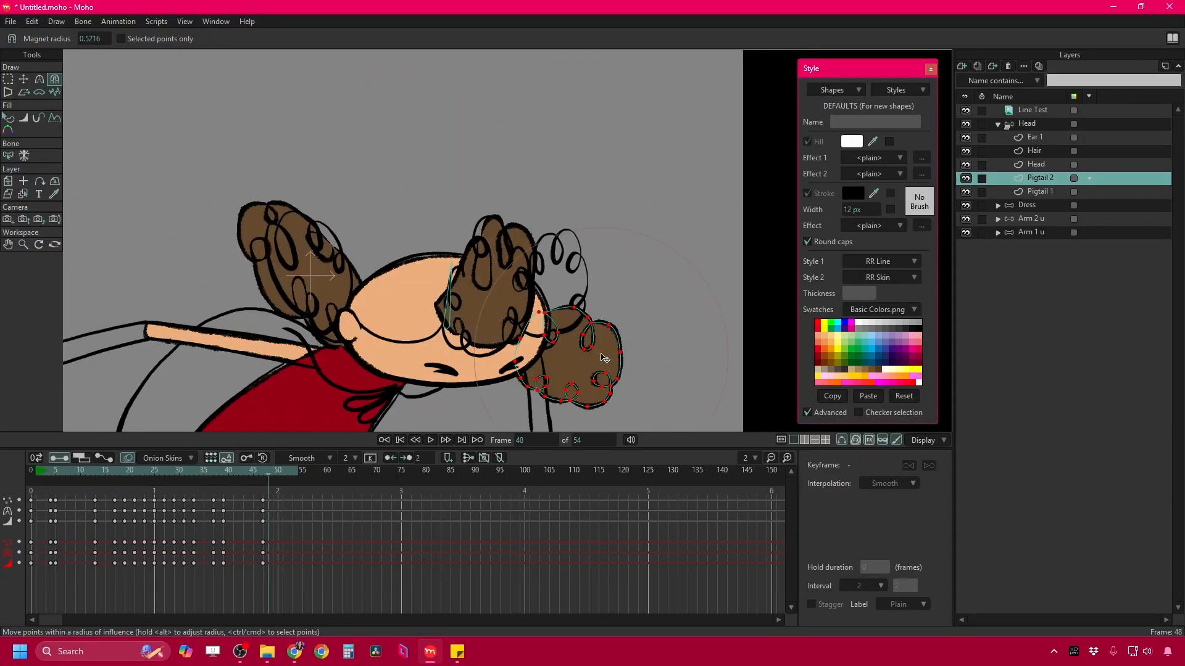
left_click_drag(574, 290, 589, 370)
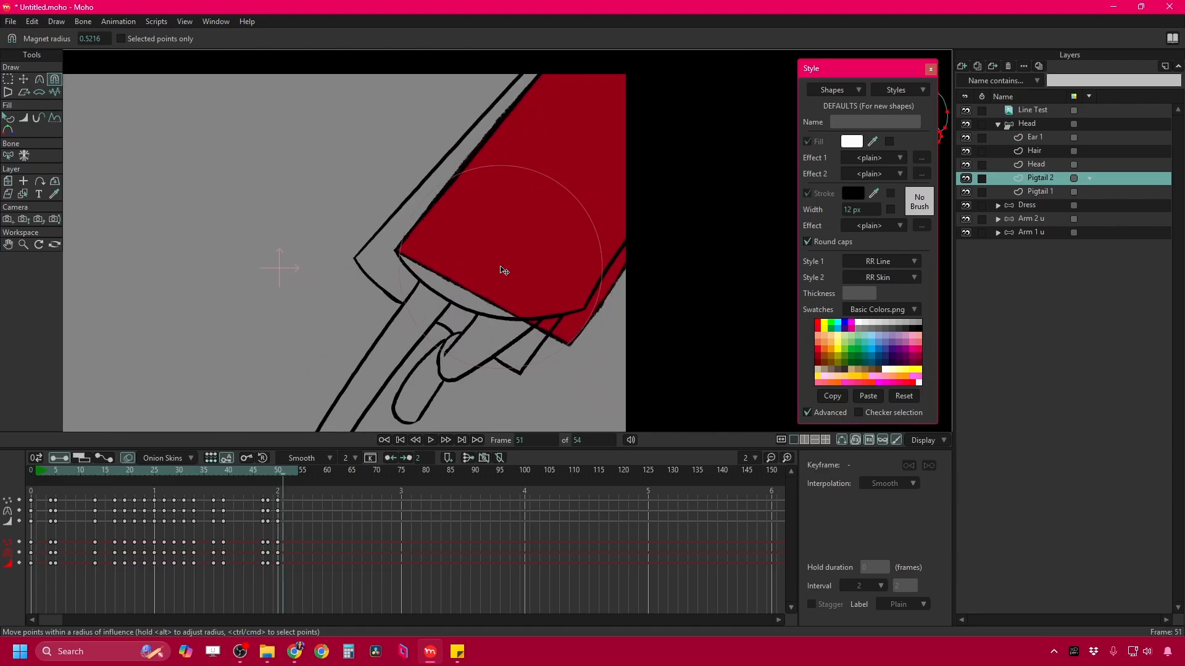
Add a vector layer named Hair Patch and draw a closed curved patch of hair on the head beside the pigtail.
left_click(962, 66)
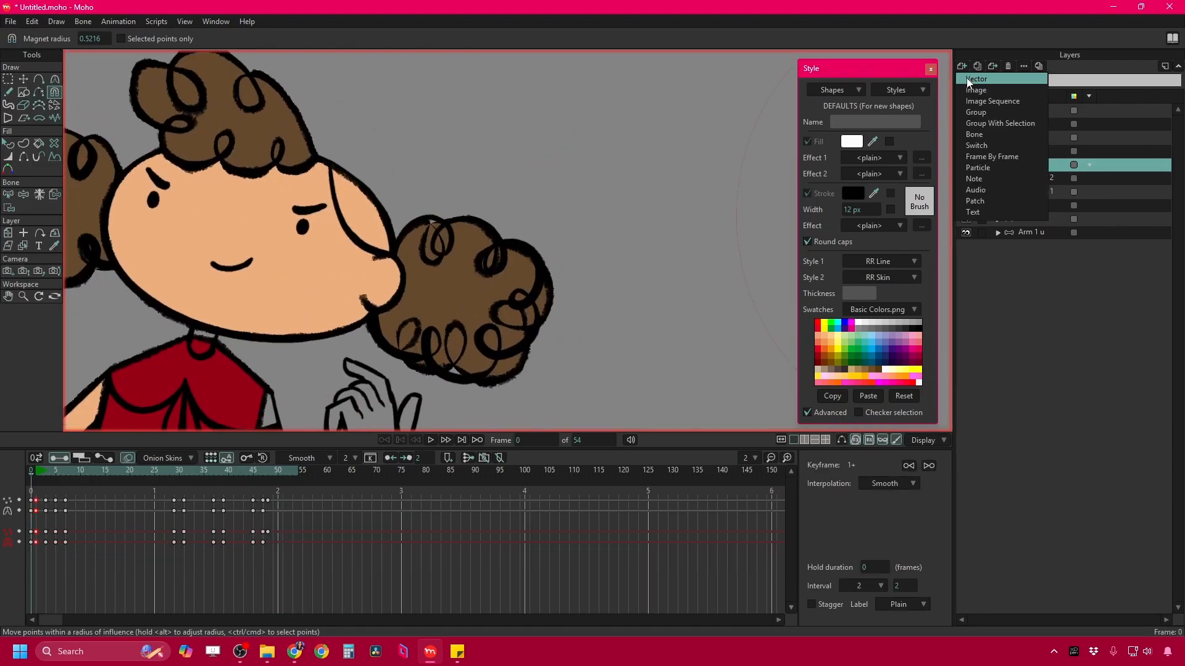
left_click(968, 81)
type("Hair Patch")
key("Return")
key("a")
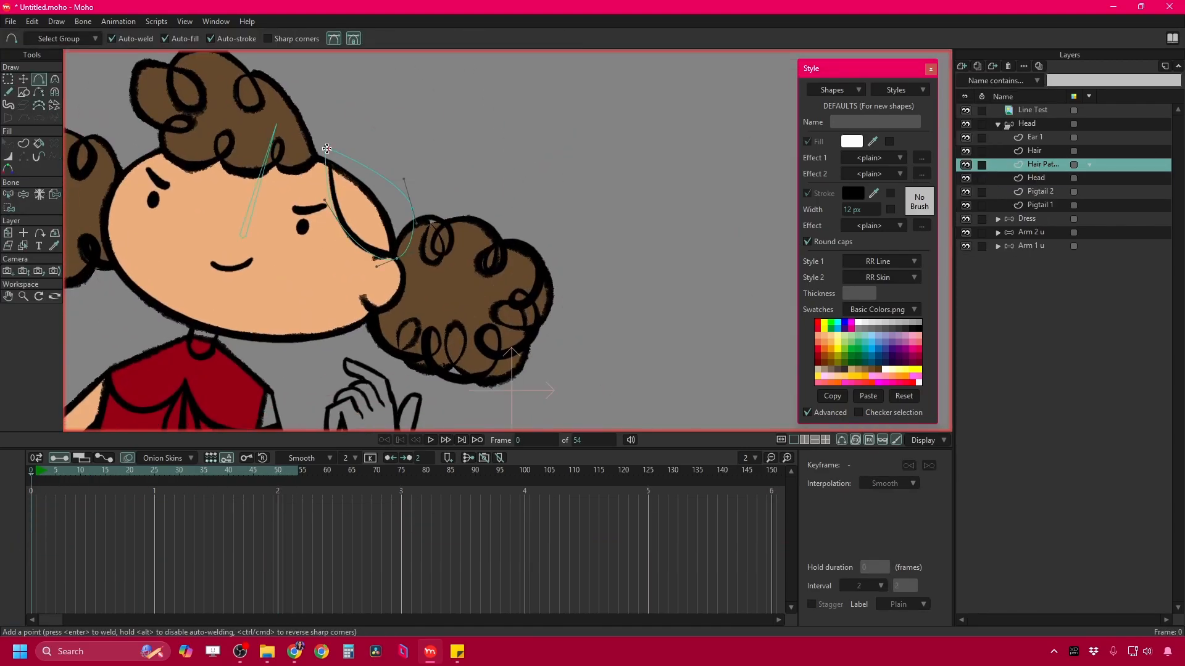
left_click(327, 149)
key("t")
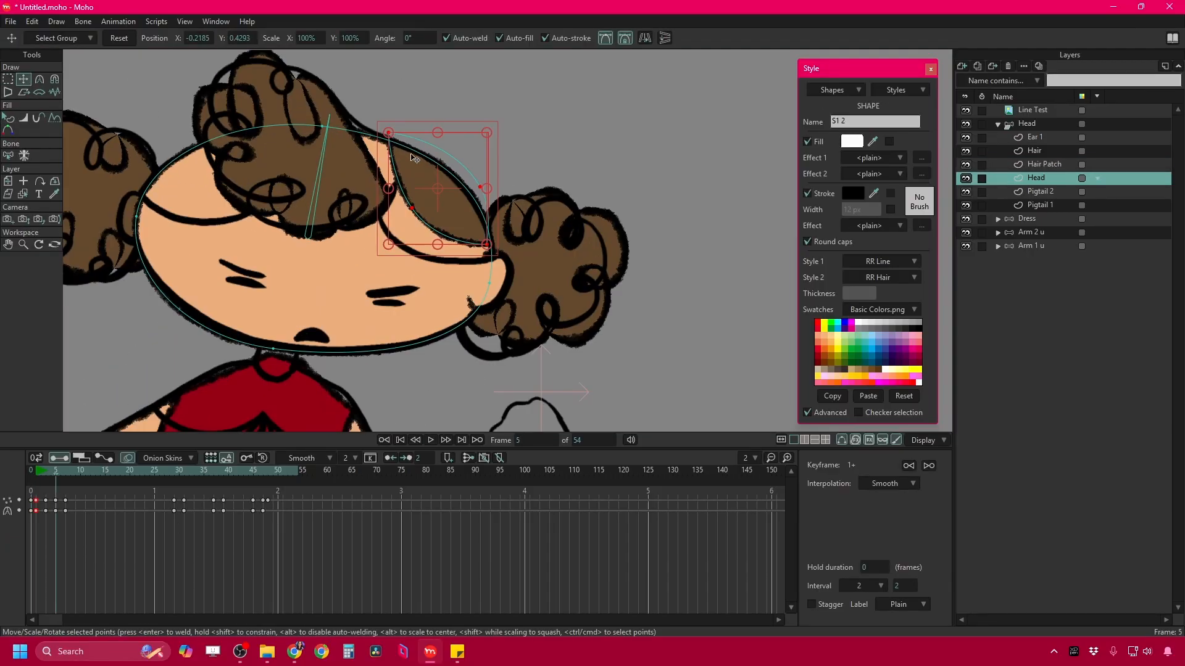
On the Head layer, fit the hair patch to the sketch at the frames from 5 to 9.
left_click_drag(413, 158, 401, 140)
key("x")
key("Right")
key("g")
left_click(463, 213)
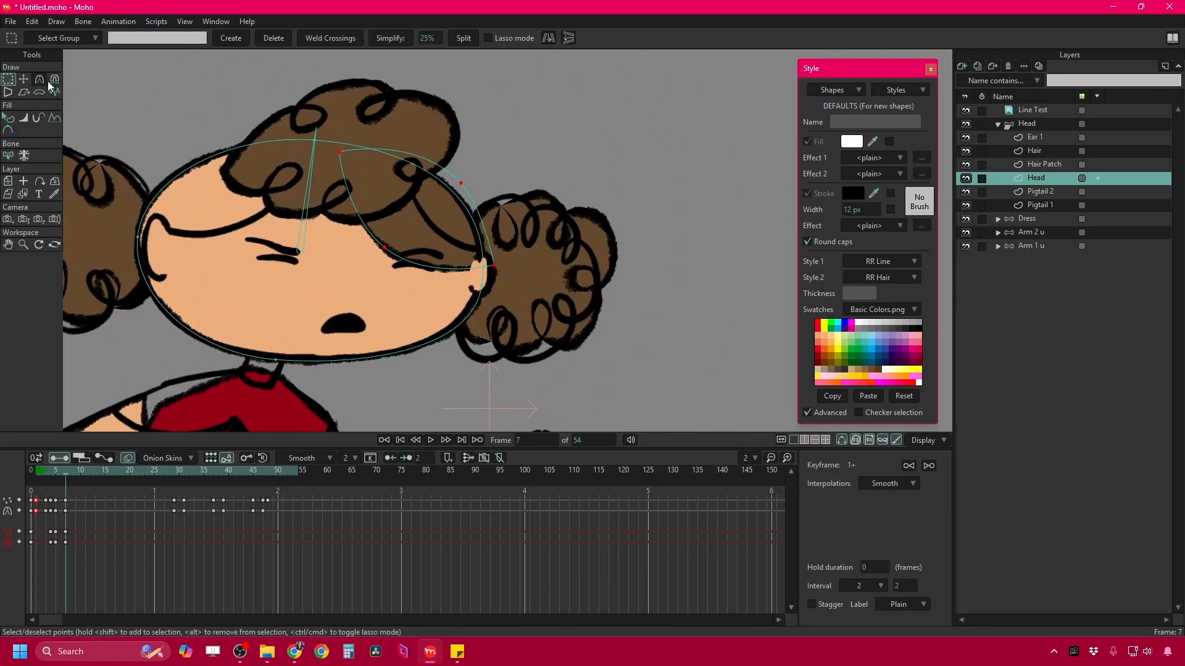
key("x")
key("Right")
key("Right")
key("Right")
key("t")
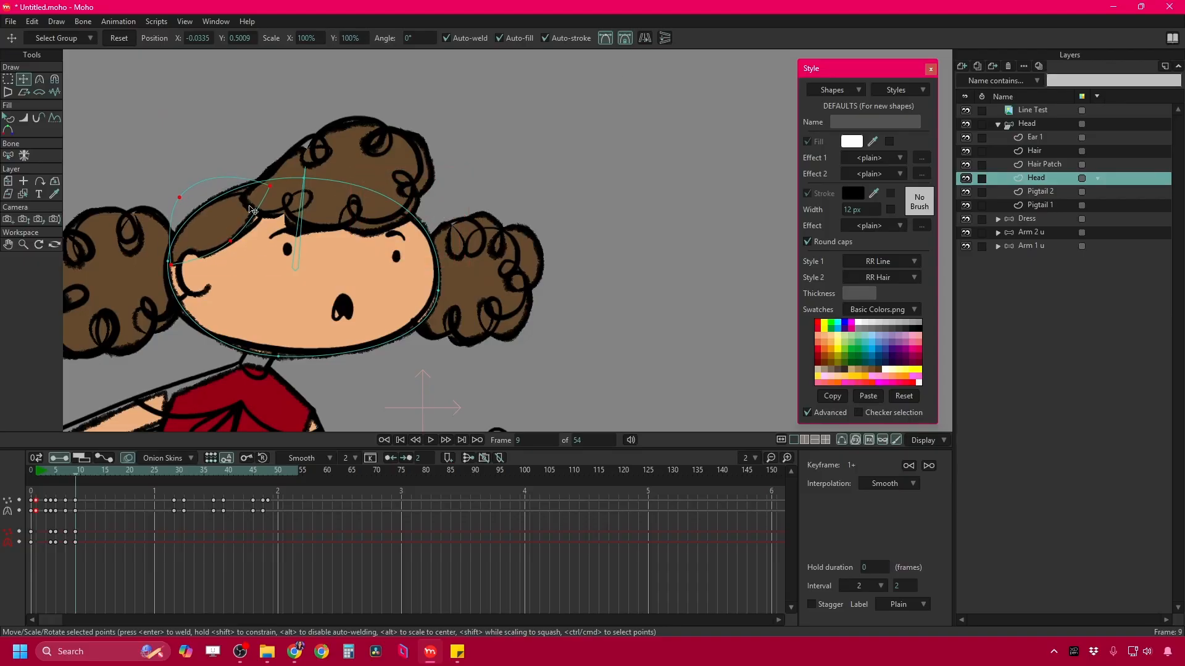
Go through the frames from 9 to 38 and reshape the hair patch to follow the sketched hairline.
key("x")
key("Right")
key("Right")
key("Right")
key("Right")
key("Right")
key("Right")
key("Right")
key("Right")
mouse_move(306, 203)
left_mouse_down()
mouse_move(340, 248)
mouse_move(506, 176)
mouse_move(510, 244)
mouse_move(496, 220)
mouse_move(345, 170)
left_mouse_up()
key("Right")
key("Right")
key("Right")
key("Right")
key("Right")
key("Right")
key("Right")
key("Right")
key("Right")
key("Right")
key("Right")
key("Right")
key("Right")
key("Right")
key("Right")
key("Right")
key("Right")
key("Right")
scroll(352, 260, "down", 2)
key("Right")
key("Right")
left_click_drag(352, 259, 255, 230)
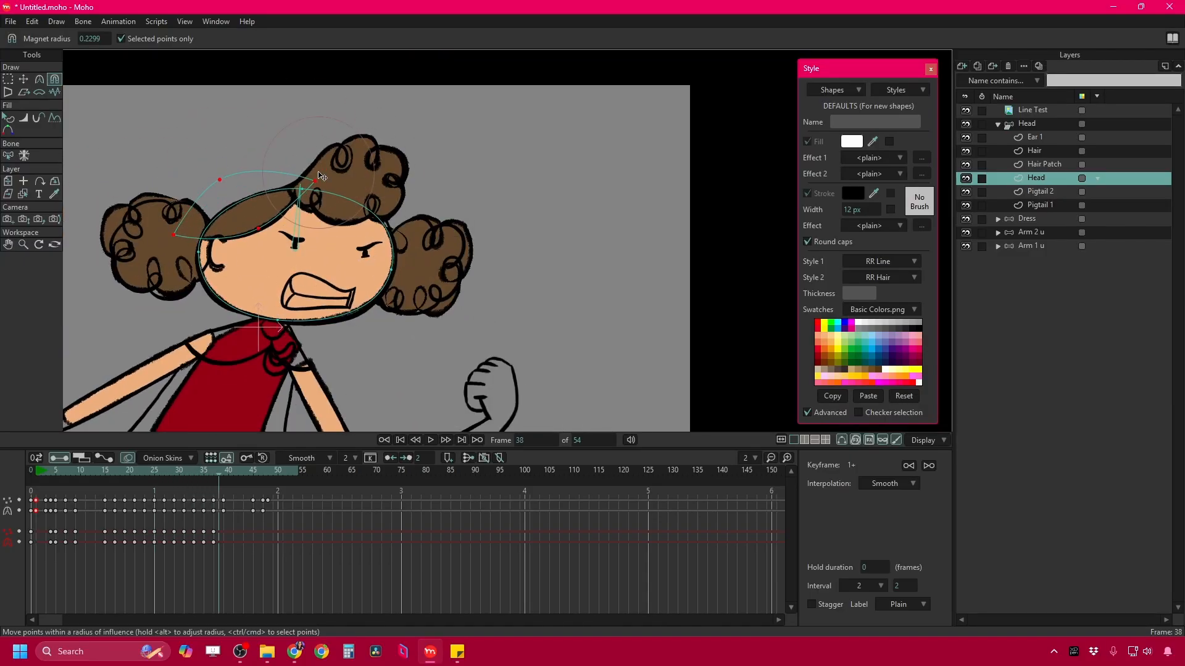
Adjust the hair patch over the head for the remaining frames from 38 to 48.
key("Right")
mouse_move(318, 176)
left_mouse_down()
mouse_move(318, 309)
mouse_move(368, 377)
left_mouse_up()
key("Right")
key("Right")
key("Right")
key("Right")
key("Right")
key("Right")
key("Right")
key("Right")
key("Right")
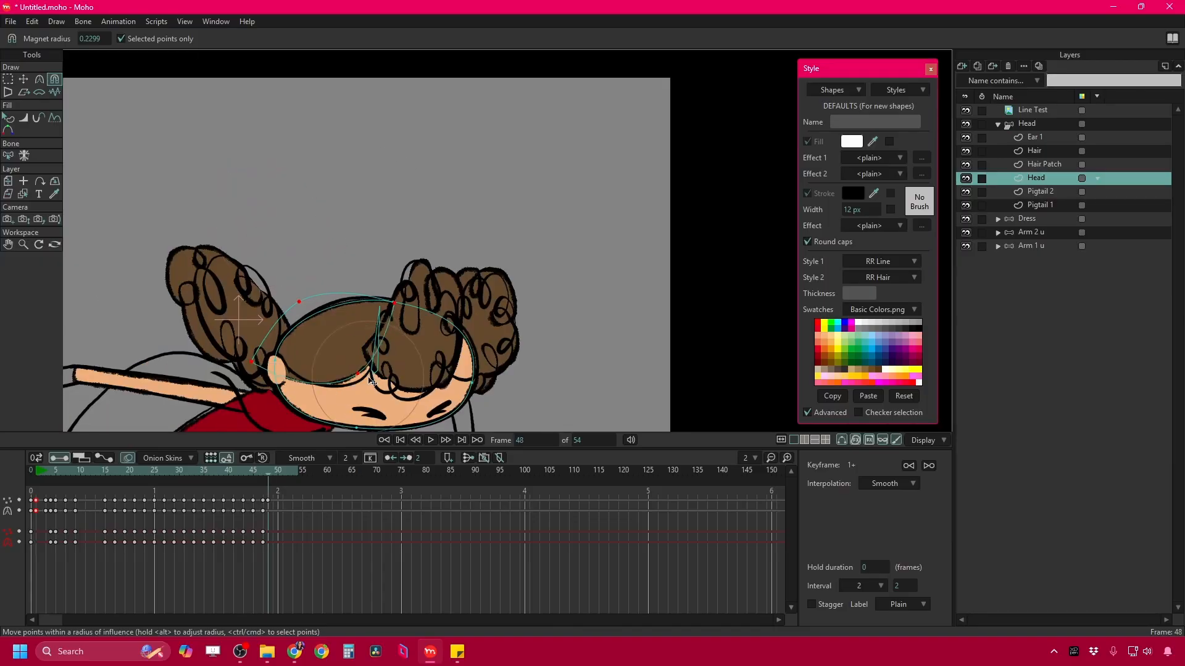
Place a copy of the hair patch on the other side of the head and delete its keyframes after frame 0.
scroll(369, 278, "down", 4)
key("space")
key("shift+Left")
key("t")
scroll(312, 206, "up", 4)
scroll(366, 216, "down", 3)
left_click_drag(379, 213, 392, 100)
left_click_drag(333, 492, 34, 566)
key("Delete")
Fit the second hair patch to the sketched hairline at frames 5 to 8.
left_click(55, 471)
left_click_drag(405, 135, 303, 235)
scroll(297, 236, "up", 4)
key("x")
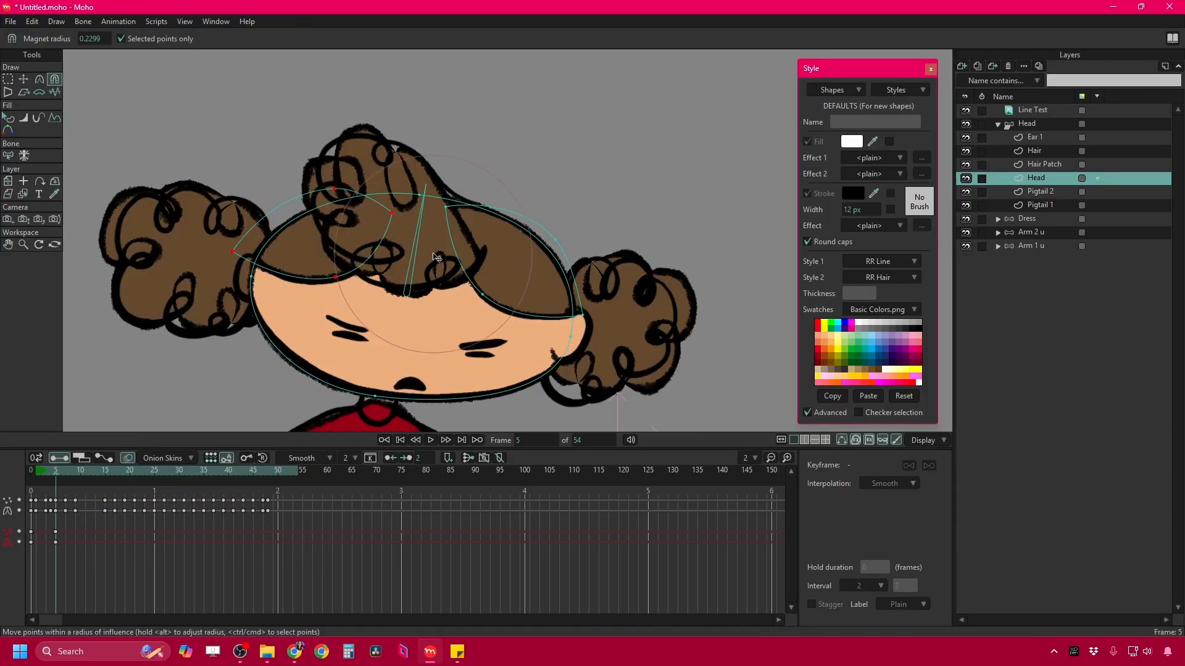
key("Left")
key("Right")
key("Right")
key("Right")
left_click_drag(436, 258, 318, 263)
key("Right")
key("Right")
key("t")
scroll(318, 263, "down", 6)
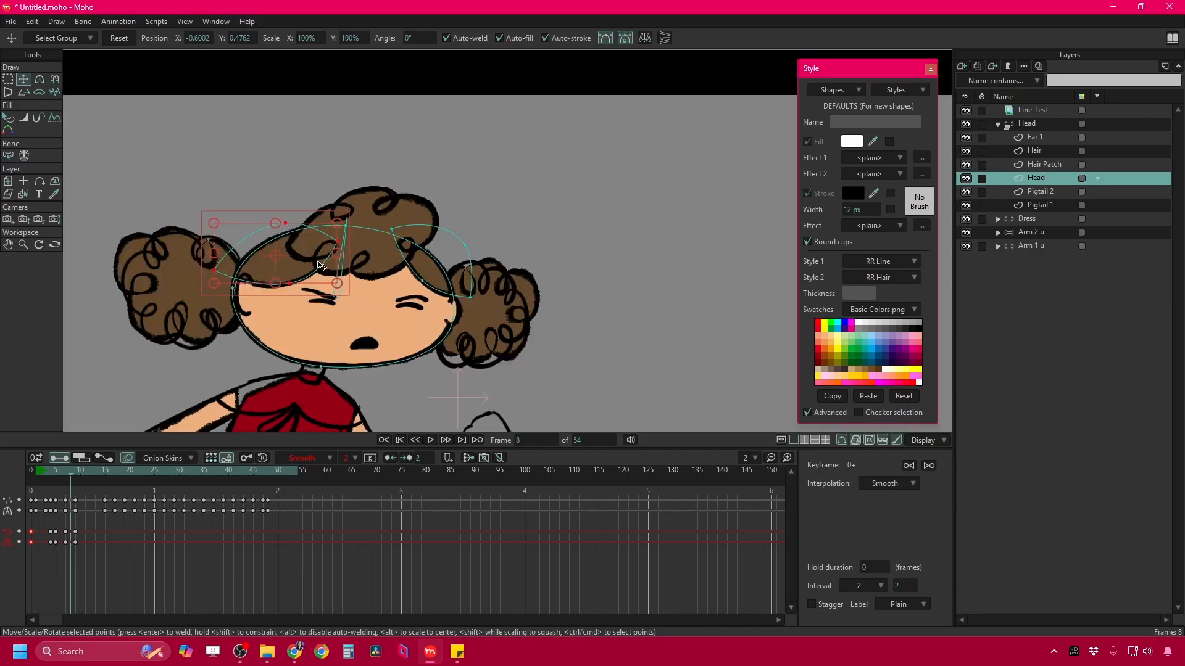
At frame 9, select the hair patch shape beside the ear on the Head layer.
key("Right")
scroll(231, 280, "up", 3)
key("q")
scroll(264, 288, "up", 4)
left_click(249, 292)
scroll(185, 216, "down", 3)
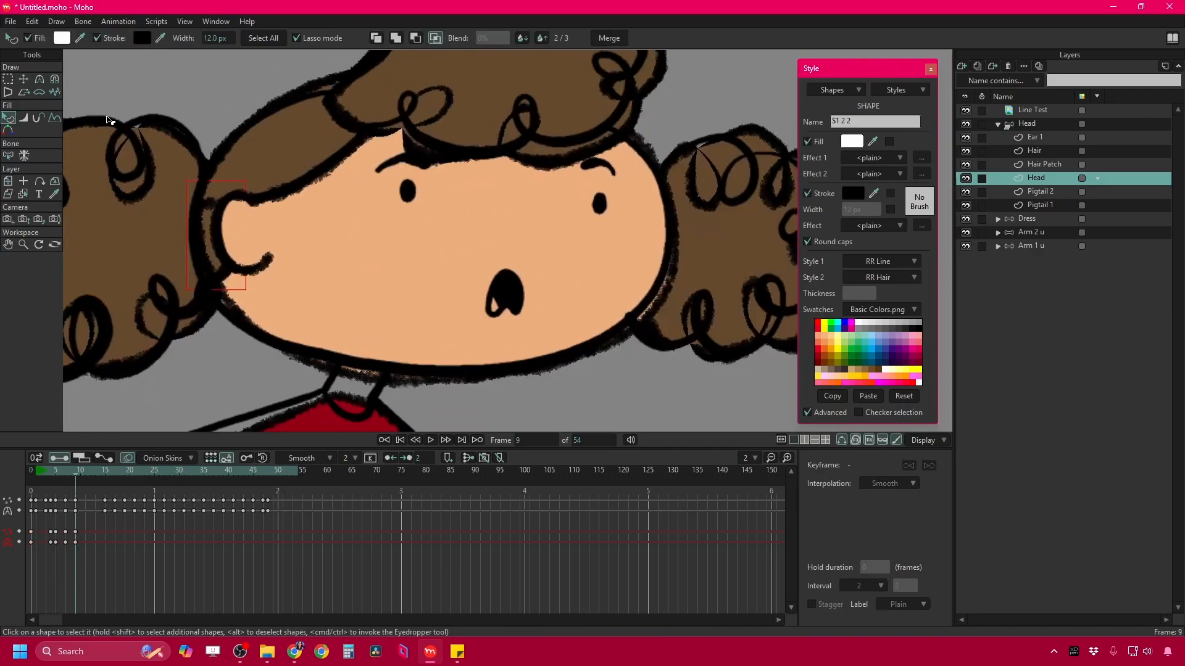
key("t")
Step onward from frame 9 and reposition the second hair patch at two poses in the middle of the animation.
key("Right")
key("Right")
key("Right")
key("Right")
key("Right")
key("Right")
key("Right")
key("Right")
key("Right")
key("Right")
key("Right")
key("Right")
key("Right")
key("Right")
key("Right")
key("Right")
key("Right")
key("Right")
key("Right")
key("Right")
scroll(301, 170, "down", 2)
key("Left")
key("Left")
key("Left")
key("Left")
left_click_drag(265, 199, 278, 191)
key("Right")
key("Right")
key("Right")
key("Right")
mouse_move(296, 189)
left_mouse_down()
mouse_move(331, 181)
mouse_move(317, 178)
mouse_move(334, 141)
mouse_move(276, 230)
mouse_move(274, 208)
mouse_move(283, 276)
mouse_move(228, 207)
left_mouse_up()
Check the second hair patch against the sketch through the remaining frames up to frame 52.
key("Right")
key("Right")
key("Right")
key("Right")
key("Right")
key("Right")
key("Right")
key("Right")
key("Right")
key("Right")
key("Right")
key("Right")
key("Right")
key("Right")
key("Right")
key("Right")
key("Right")
key("Right")
key("Right")
key("Left")
left_click_drag(210, 526, 215, 554)
key("Right")
key("Right")
key("Right")
key("Right")
Open the Dress layer and pull the dress's hem points onto the sketched hem near the end of the animation.
scroll(290, 203, "down", 5)
left_click(998, 219)
left_click(1036, 232)
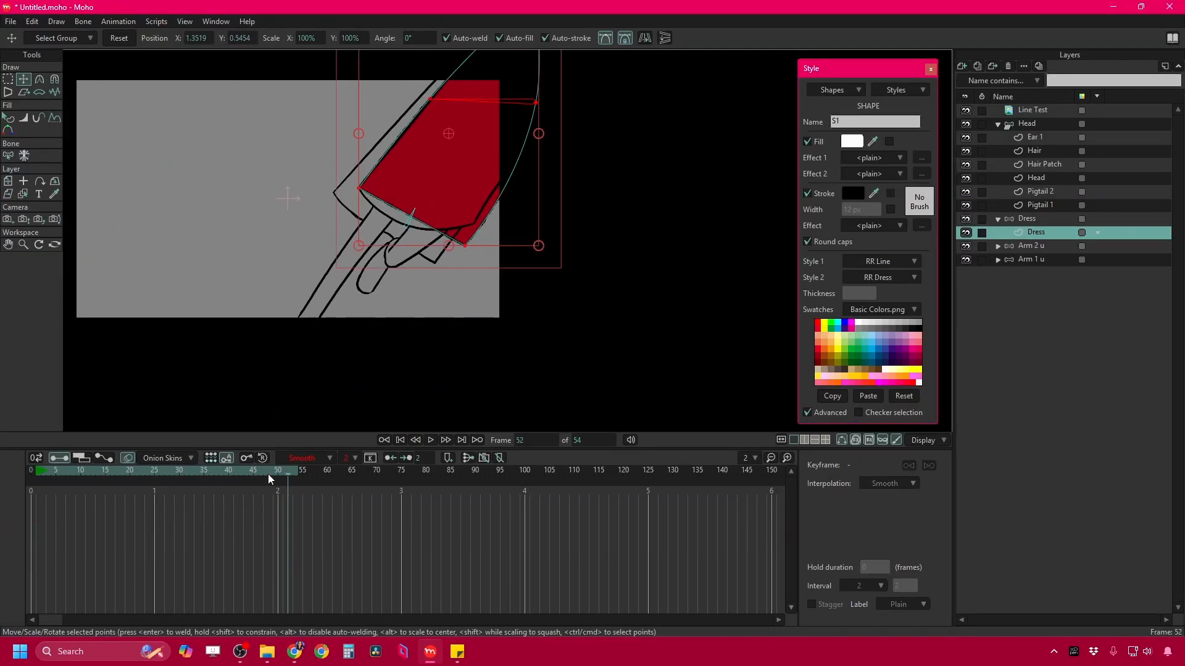
scroll(513, 105, "up", 2)
key("c")
left_click(287, 225, "ctrl")
key("t")
mouse_move(467, 314)
left_mouse_down()
mouse_move(483, 283)
mouse_move(469, 278)
left_mouse_up()
Adjust the curvature and right-side points of the dress to follow the sketch around frame 51.
key("c")
key("t")
left_click_drag(549, 109, 522, 136)
left_click_drag(522, 136, 531, 148)
scroll(415, 185, "down", 2)
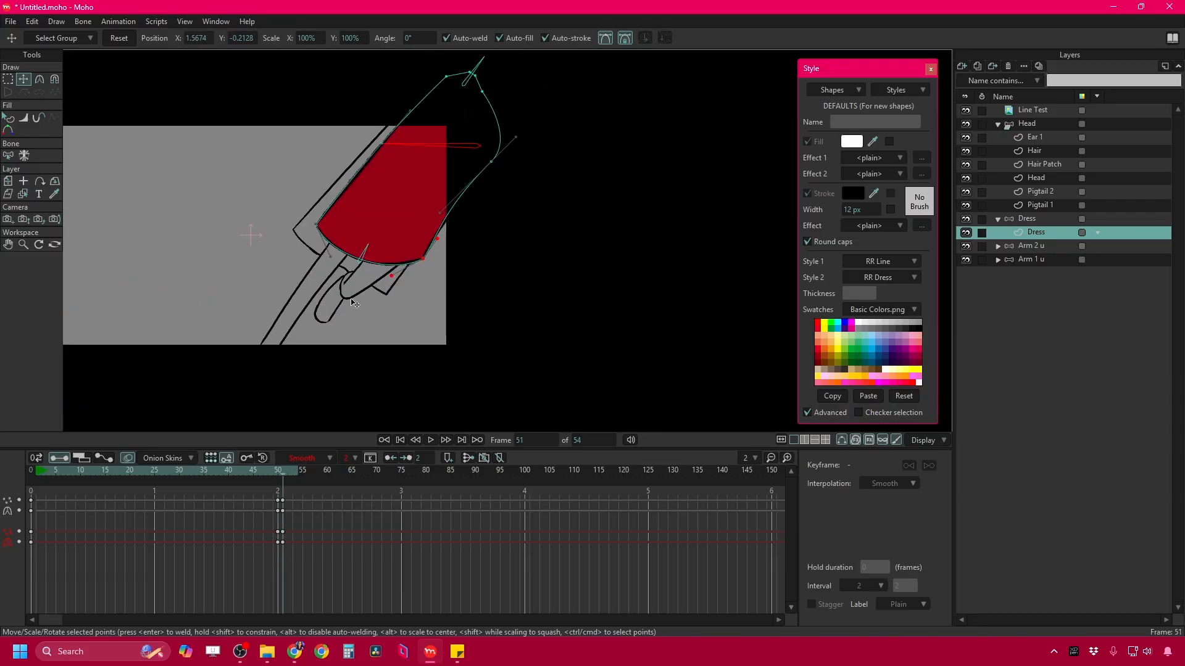
Check the dress against the sketch back through the frames and return to frame 0.
key("Right")
key("Right")
left_click(998, 124)
left_click_drag(283, 248, 436, 249)
key("Left")
key("Left")
key("Left")
key("Left")
key("Left")
key("Left")
key("Left")
key("Left")
key("Left")
key("Left")
key("Left")
scroll(408, 293, "up", 2)
key("ctrl+Left")
scroll(321, 208, "up", 3)
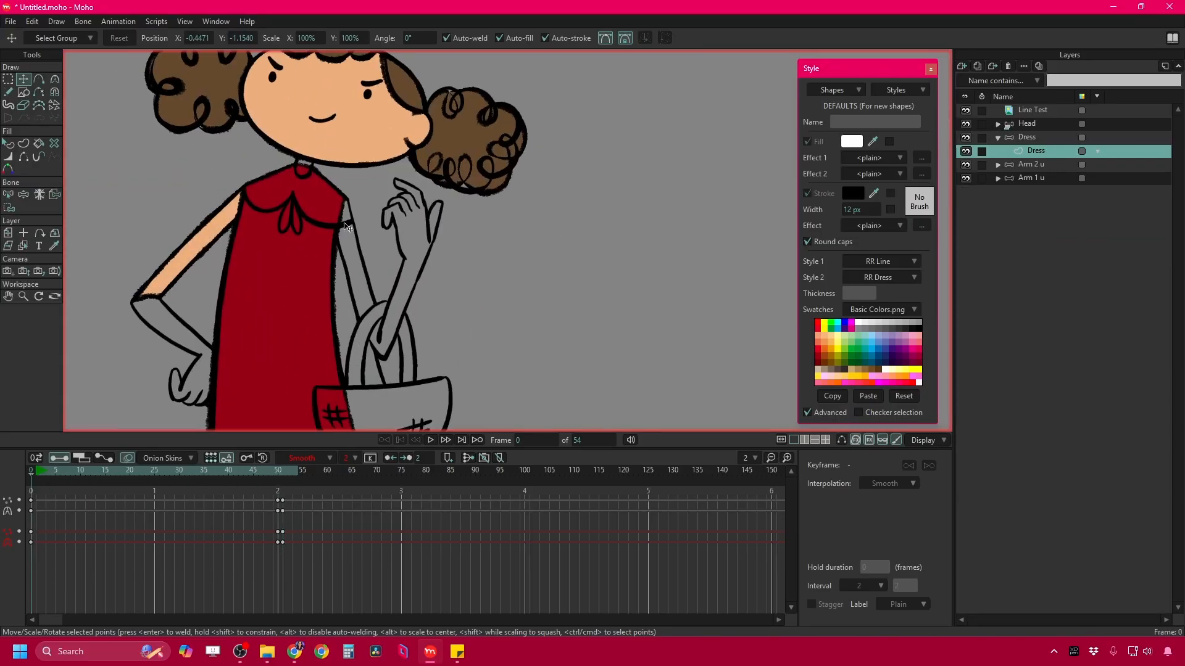
Add a vector layer named Cloak OL directly above the Head group.
left_click(998, 137)
left_click(1025, 124)
left_click(962, 66)
left_click(981, 80)
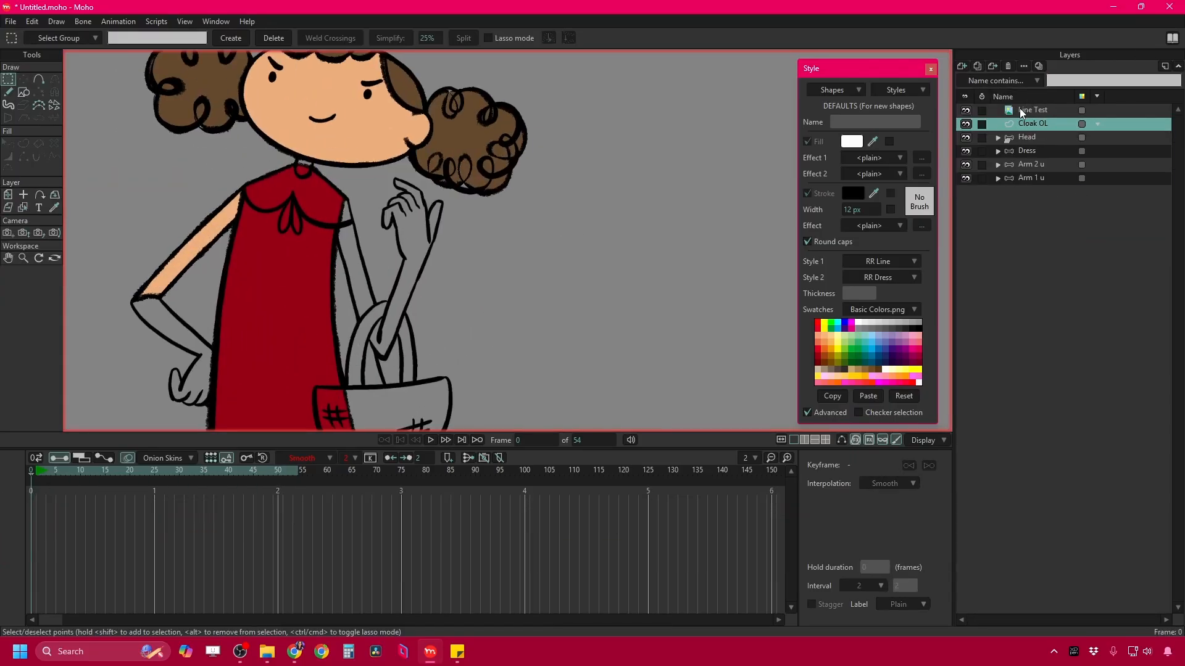
Draw the cloak's collar shape over the sketched collar and fit its points and curves to the line art.
key("a")
scroll(287, 141, "up", 3)
left_click(384, 213)
left_click(309, 145)
key("g")
mouse_move(374, 263)
left_mouse_down()
mouse_move(393, 260)
mouse_move(395, 271)
left_mouse_up()
key("c")
left_click_drag(206, 245, 259, 246)
key("t")
key("q")
Create a new style named RR Cloak with a red fill.
left_click(899, 90)
left_click(902, 105)
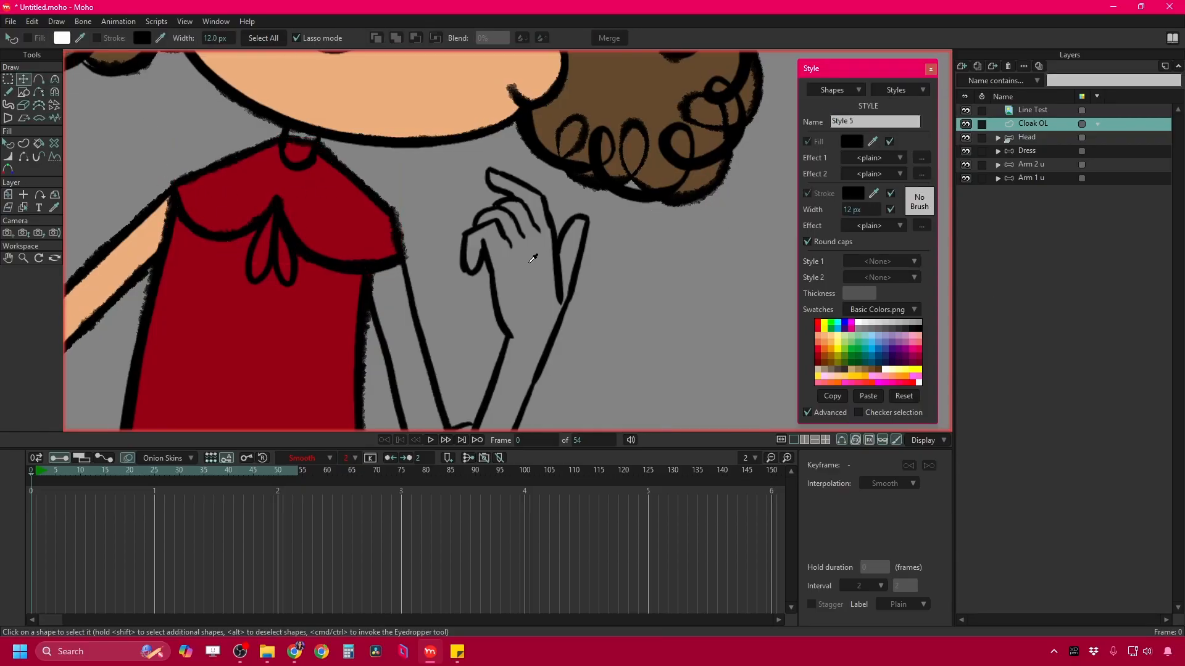
left_click(852, 141)
left_click(805, 184)
left_click(870, 321)
type("RR Cloa")
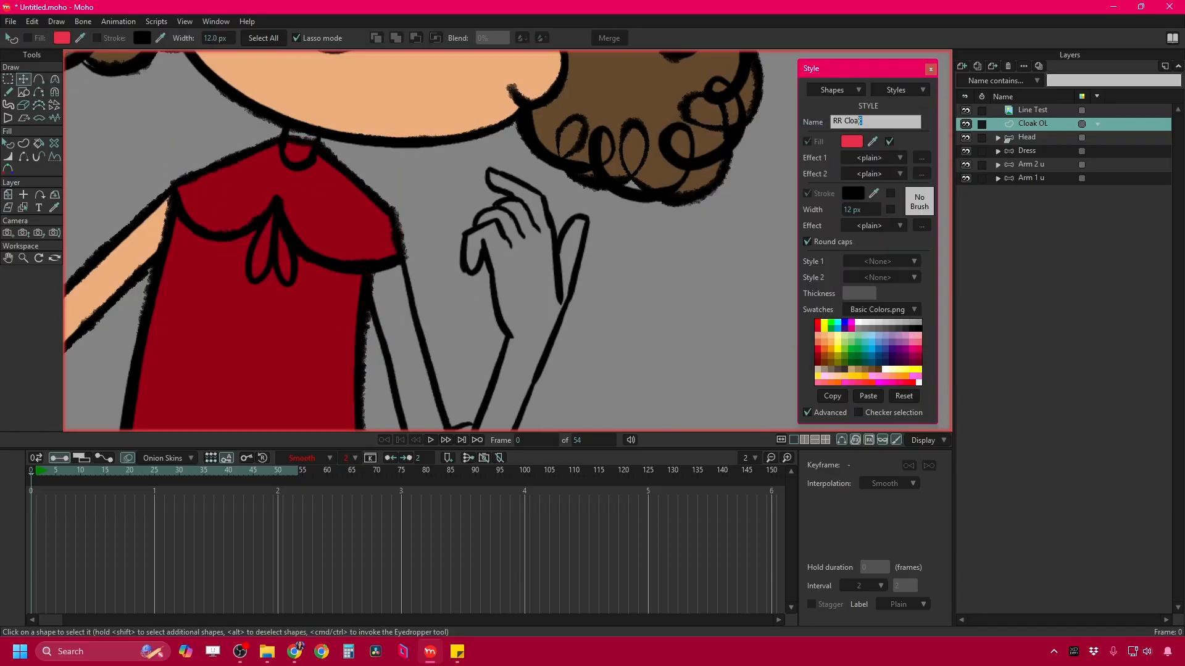
type("k")
Apply RR Cloak as the collar shape's second style.
left_click(325, 211)
left_click(882, 277)
left_click(881, 349)
Change the RR Cloak style's fill to a light salmon colour.
left_click(907, 92)
left_click(851, 141)
left_click_drag(844, 263, 847, 302)
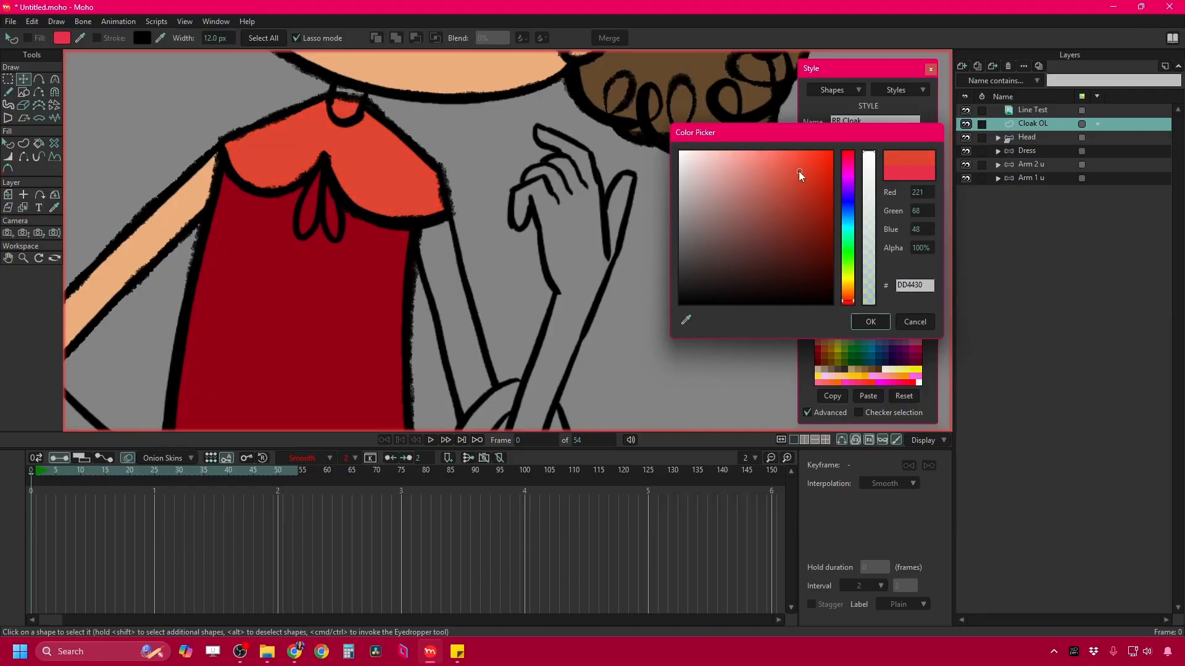
left_click(772, 159)
left_click(870, 321)
Put the Cloak OL layer inside a bone group and name the group Cloak OL.
scroll(401, 117, "down", 5)
scroll(401, 117, "up", 3)
key("ctrl+g")
double_click(1040, 137)
double_click(1029, 123)
type("Cloak OL")
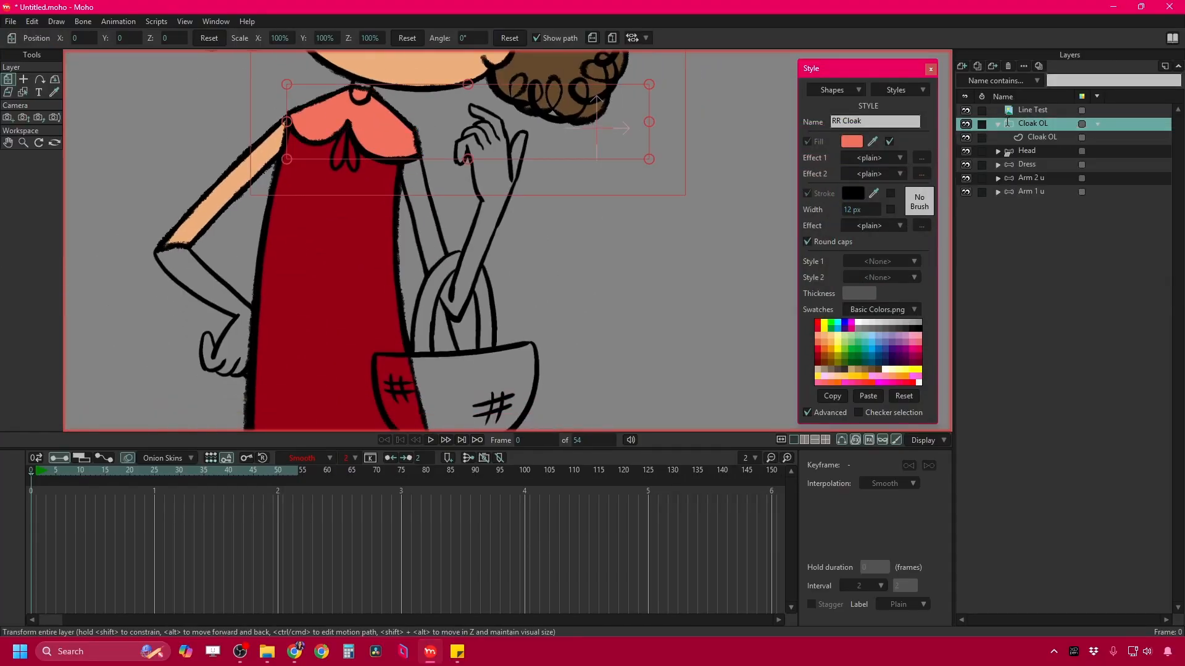
Add a bone in the Cloak OL group running down from the neck and start posing it in the first frames.
key("a")
scroll(311, 234, "down", 3)
left_click_drag(345, 203, 339, 296)
key("t")
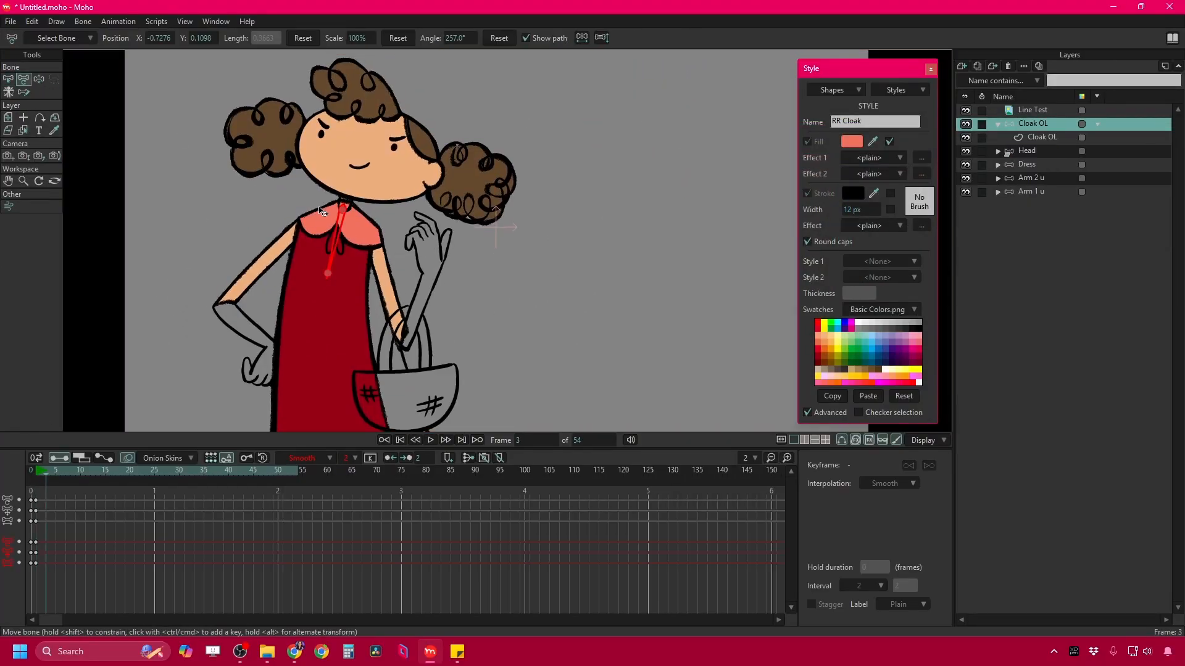
Reshape the collar's points on the Cloak OL vector layer to match the sketch at frames 4, 5 and 9.
scroll(368, 253, "up", 3)
key("space")
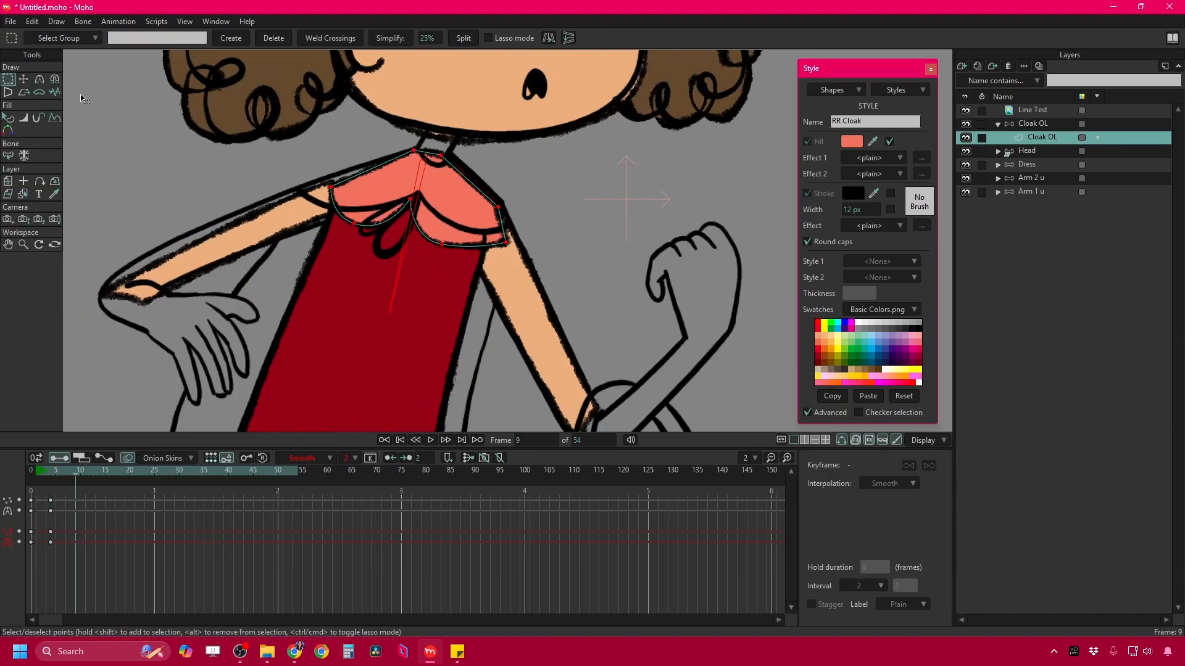
key("space")
left_click(1041, 137)
key("space")
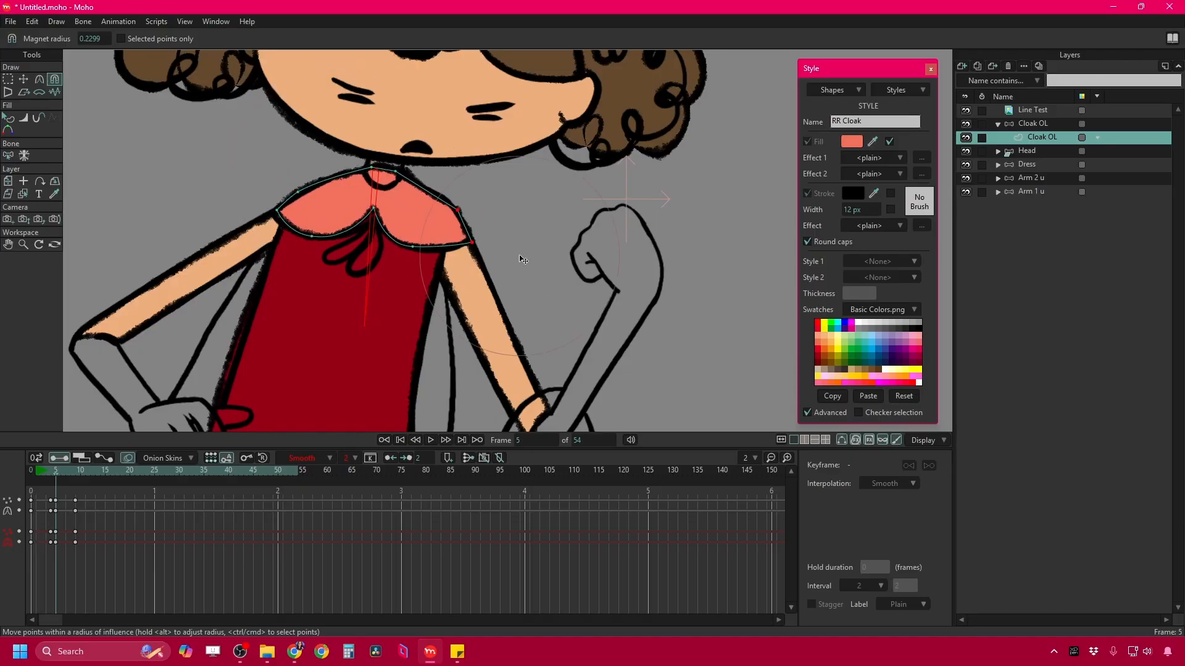
key("t")
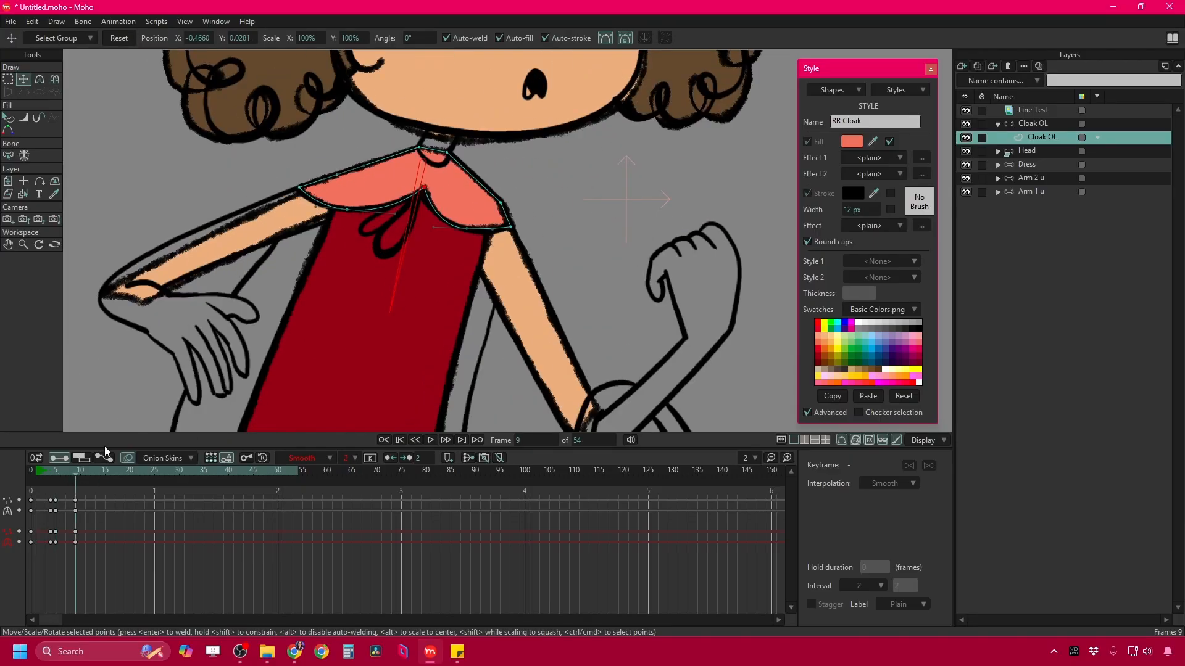
Pose the collar bone to follow the neck from frame 11 to 51, and refit the collar shape at frames 15 and 17.
left_click(1036, 124)
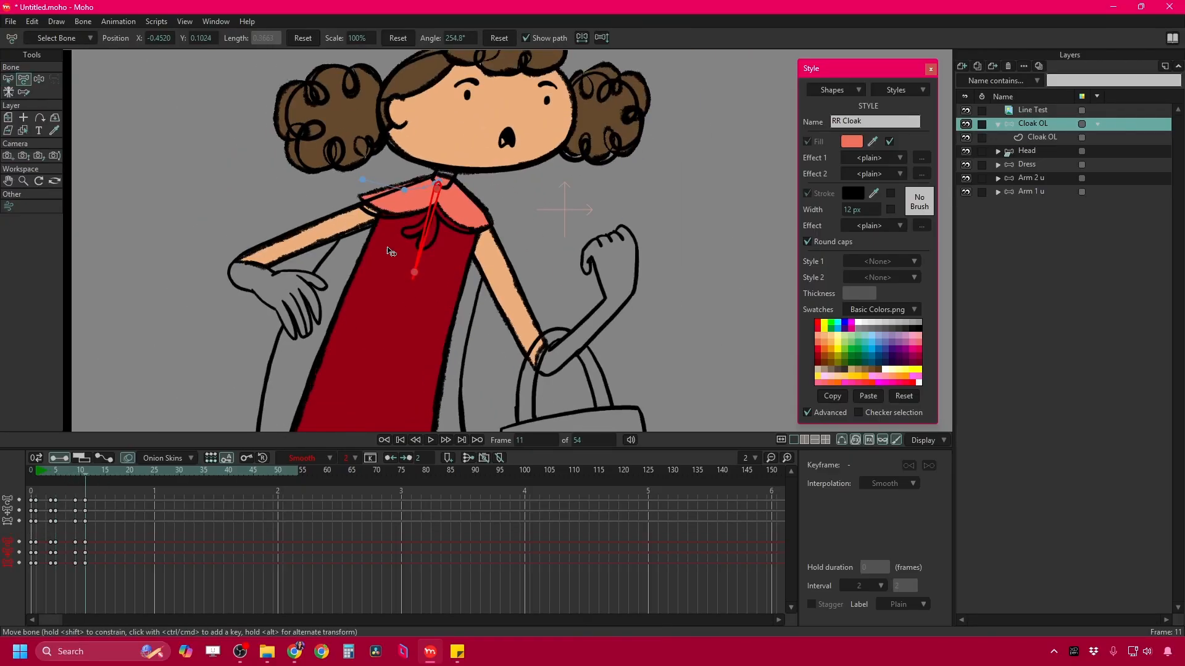
left_click_drag(407, 253, 425, 212)
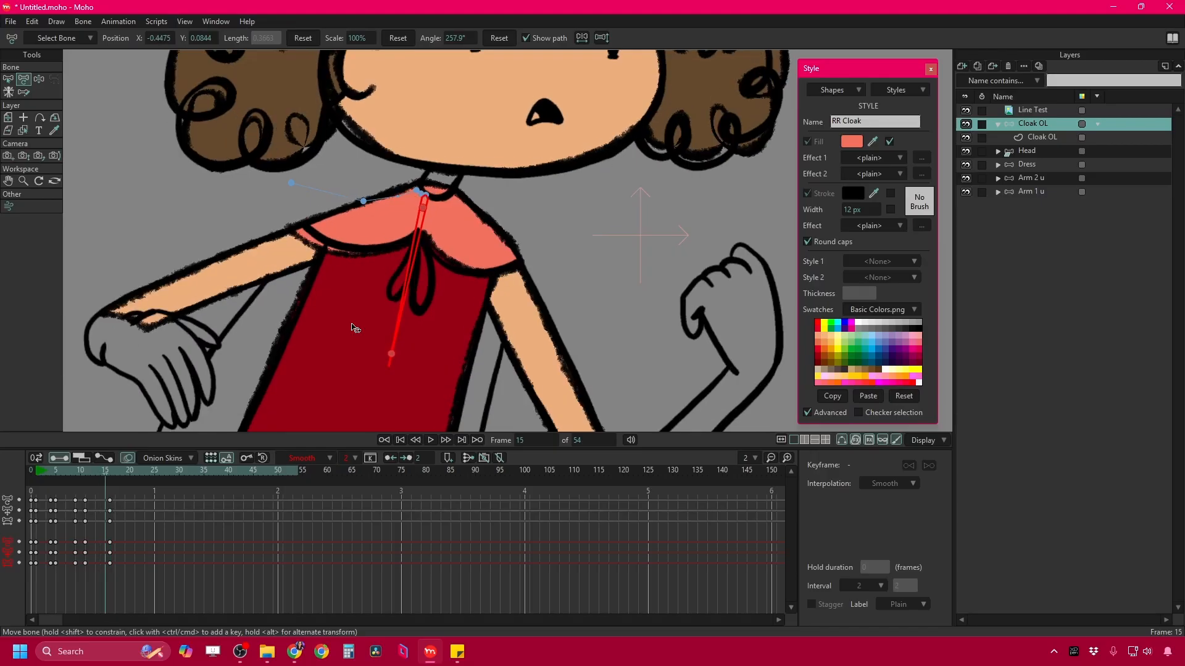
left_click_drag(395, 303, 434, 207)
mouse_move(413, 266)
left_mouse_down()
mouse_move(452, 251)
mouse_move(442, 270)
mouse_move(453, 176)
left_mouse_up()
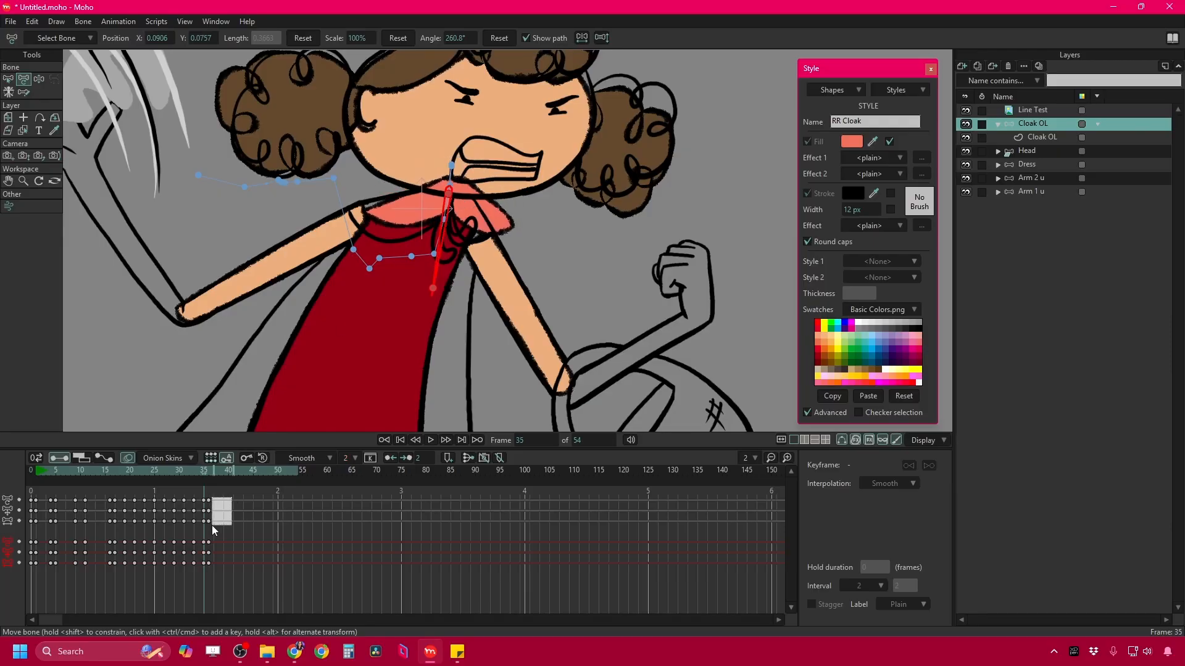
left_click_drag(214, 529, 345, 512)
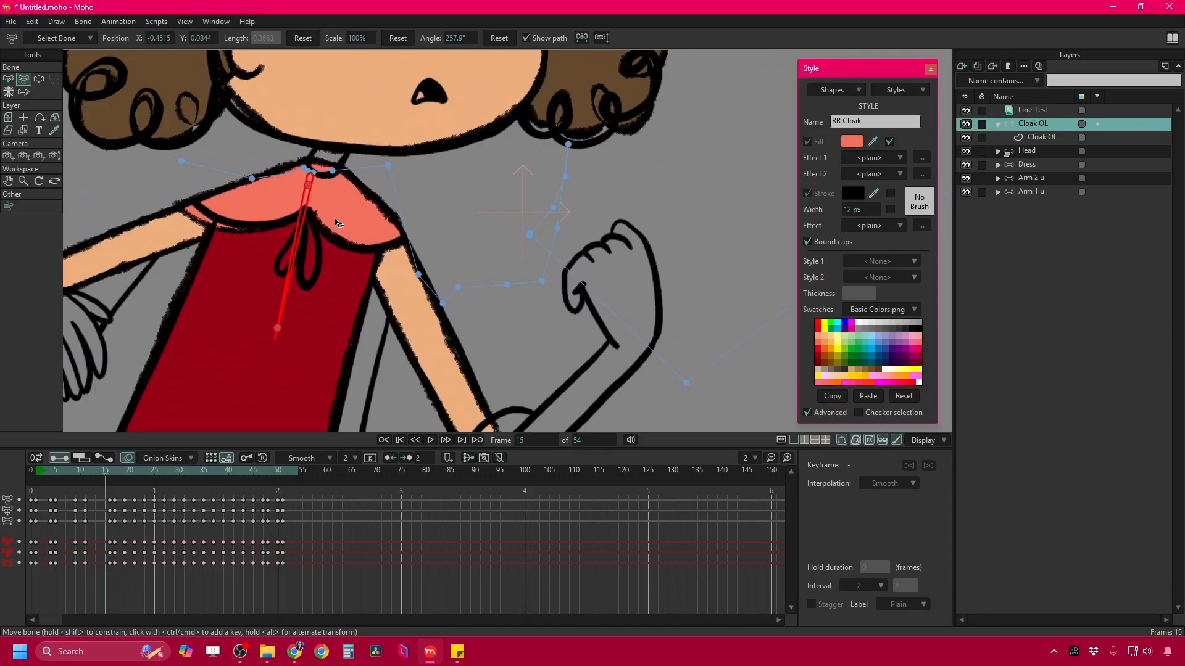
left_click(337, 224, "ctrl+alt")
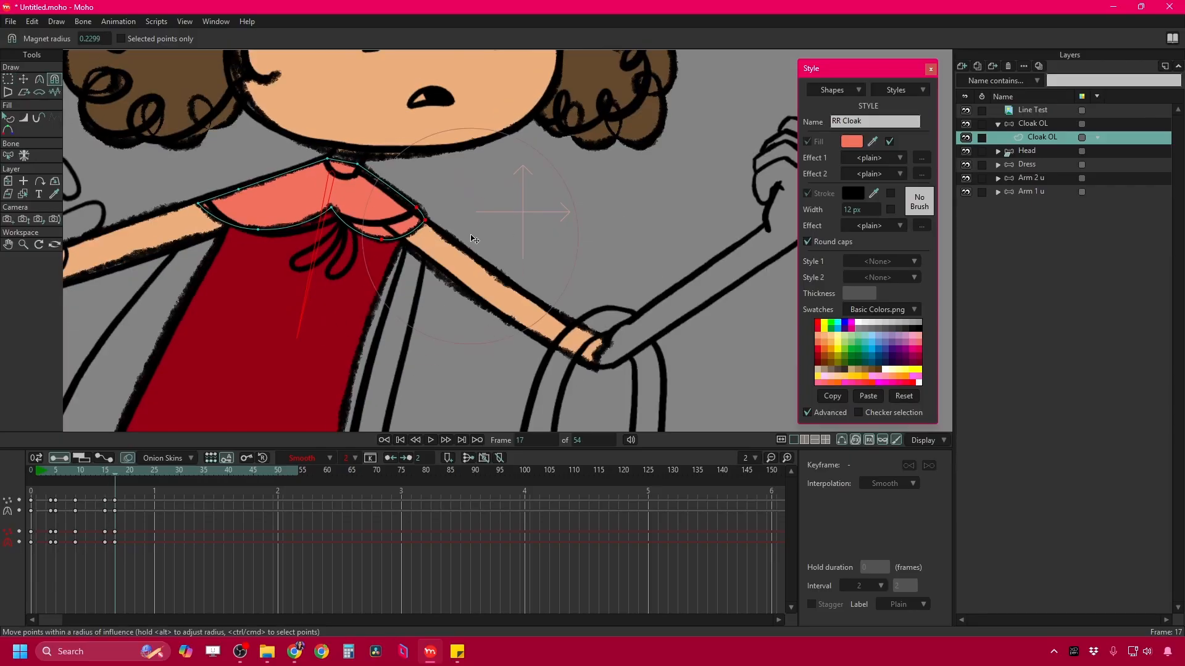
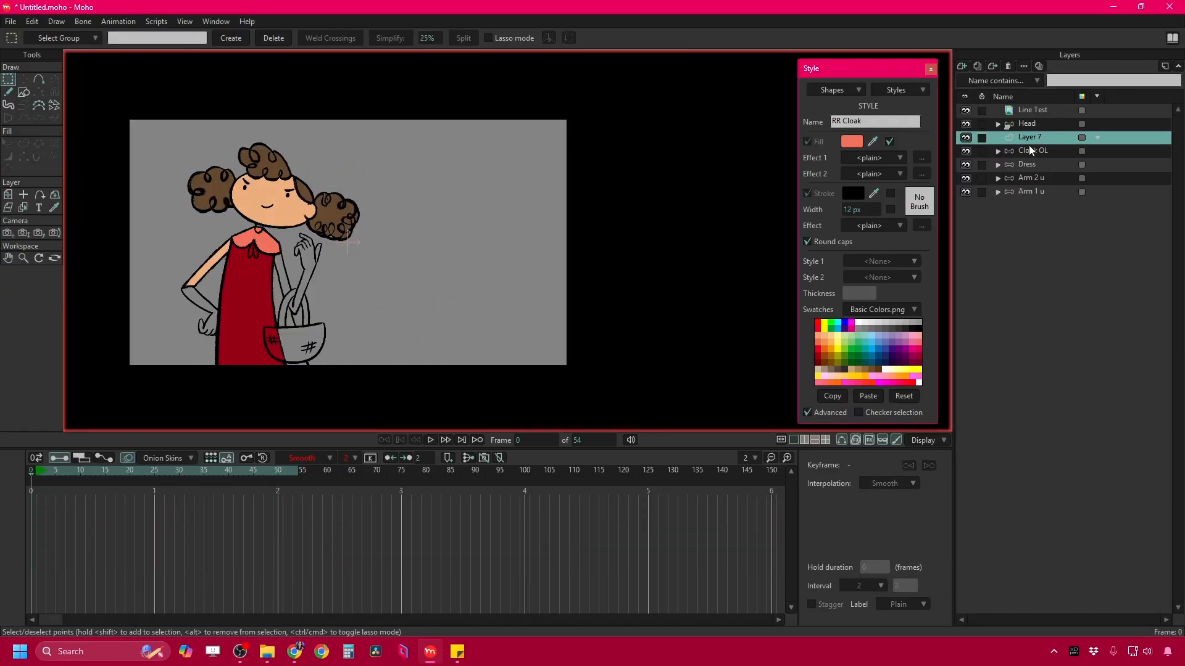
Place a Cloak vector layer in its own Cloak group below Arm 1 u and draw the cloak's flared outline behind the dress.
left_click_drag(1029, 145, 1038, 211)
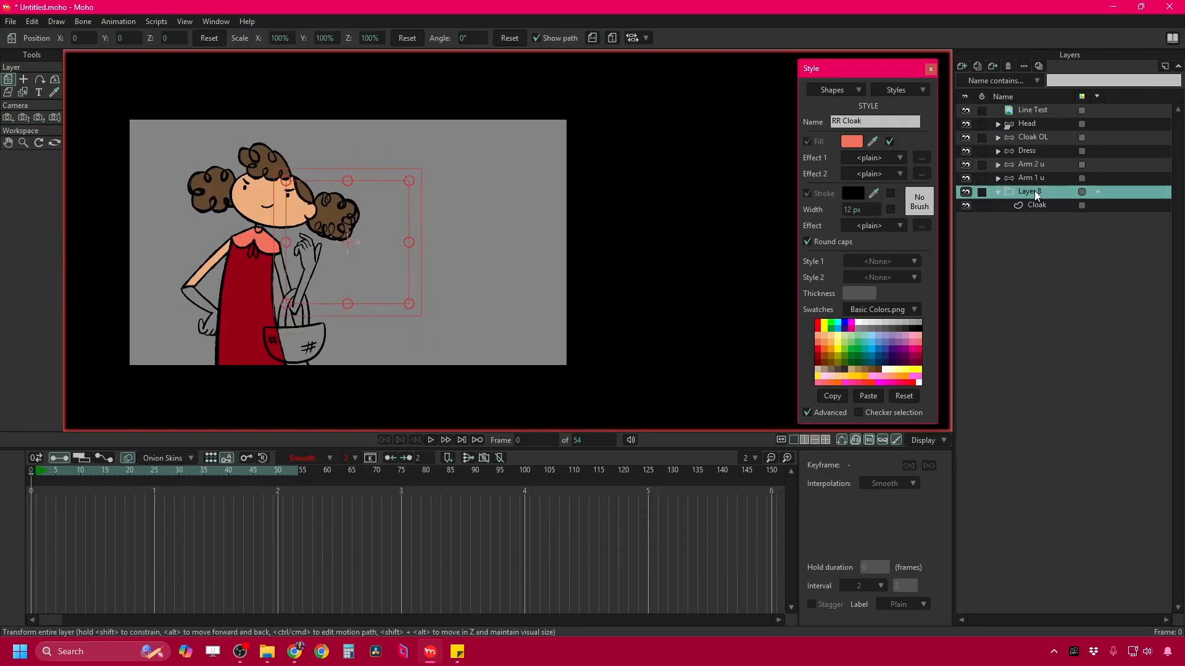
right_click(1015, 196)
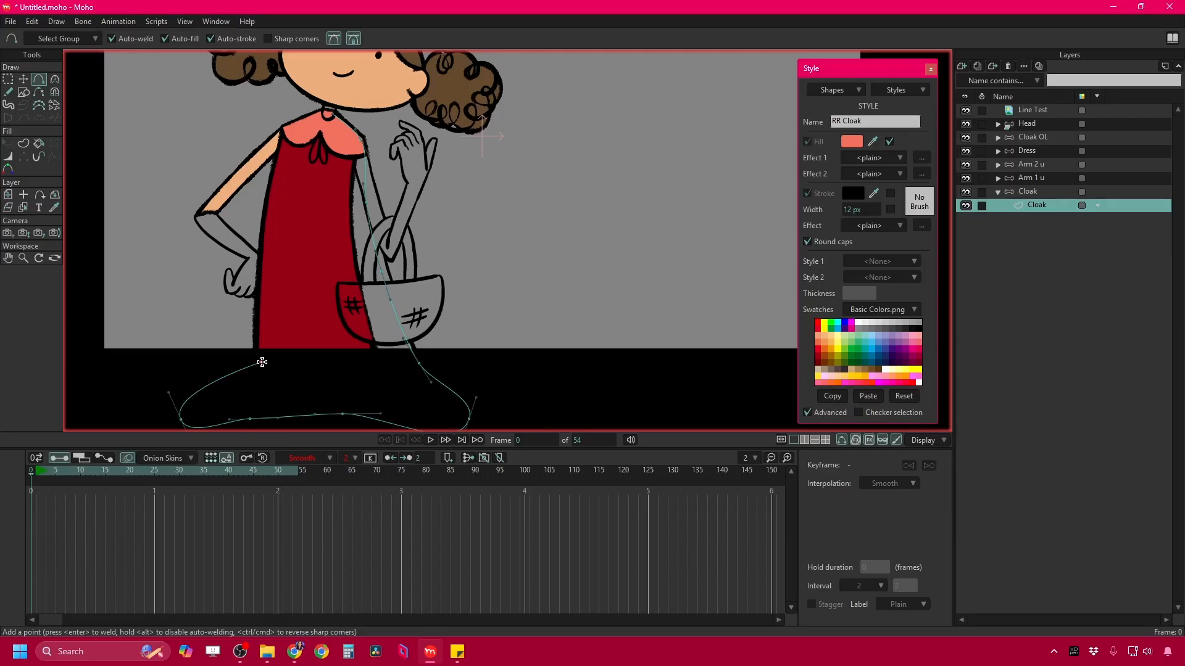
scroll(328, 113, "down", 1)
key("g")
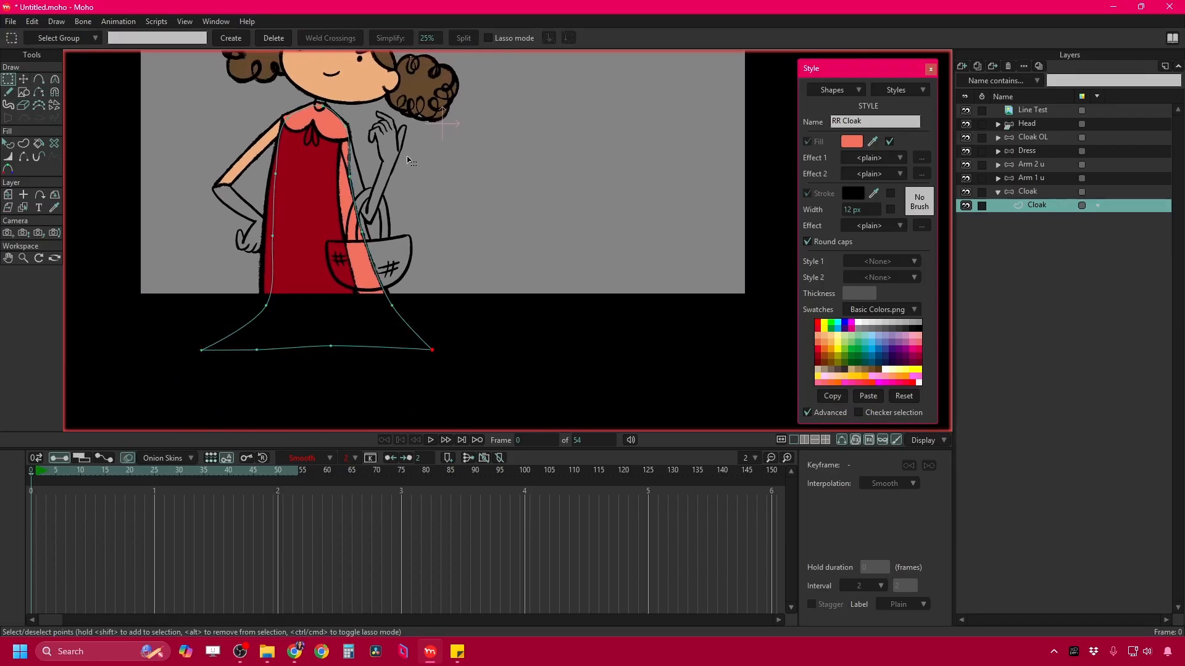
Bring the animated collar bone from Cloak OL into the Cloak group and add bones for the cloak's middle and lower parts.
left_click(1032, 137)
left_click(1028, 191)
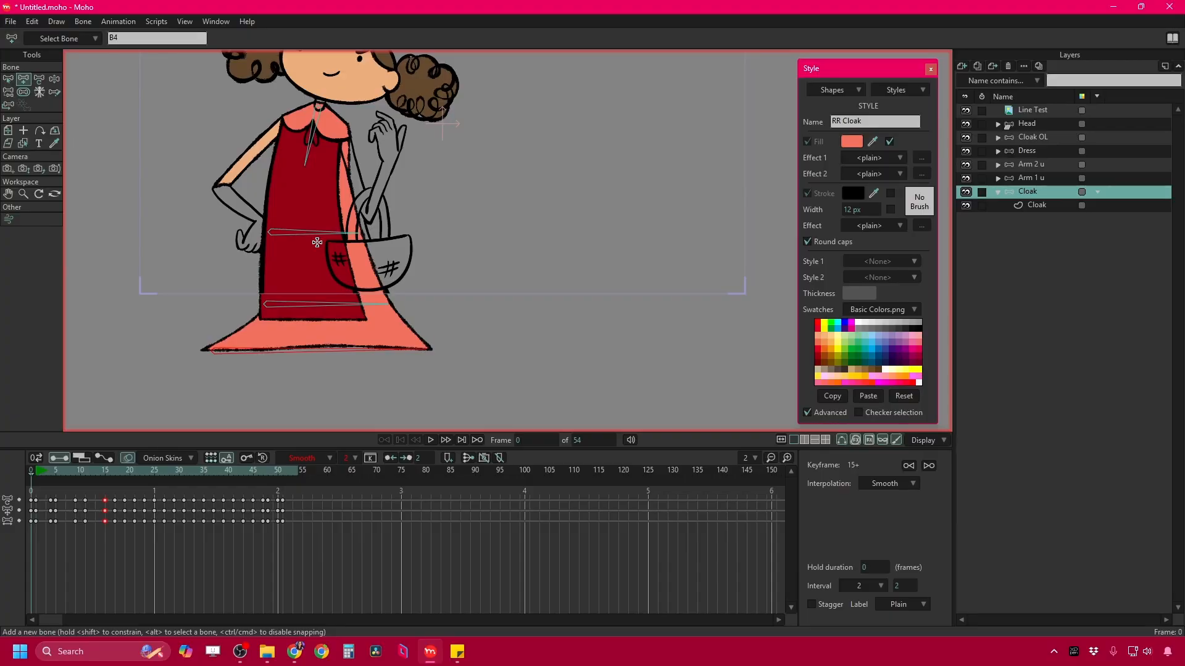
key("b")
left_click(317, 243)
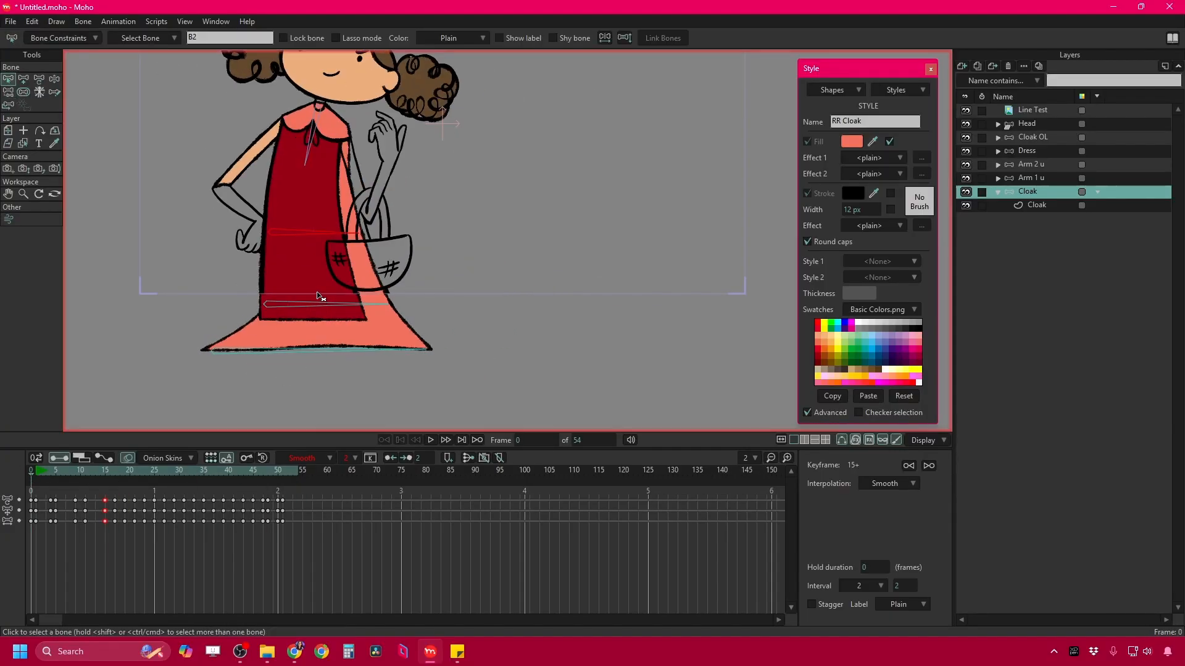
key("t")
left_click_drag(319, 297, 269, 282)
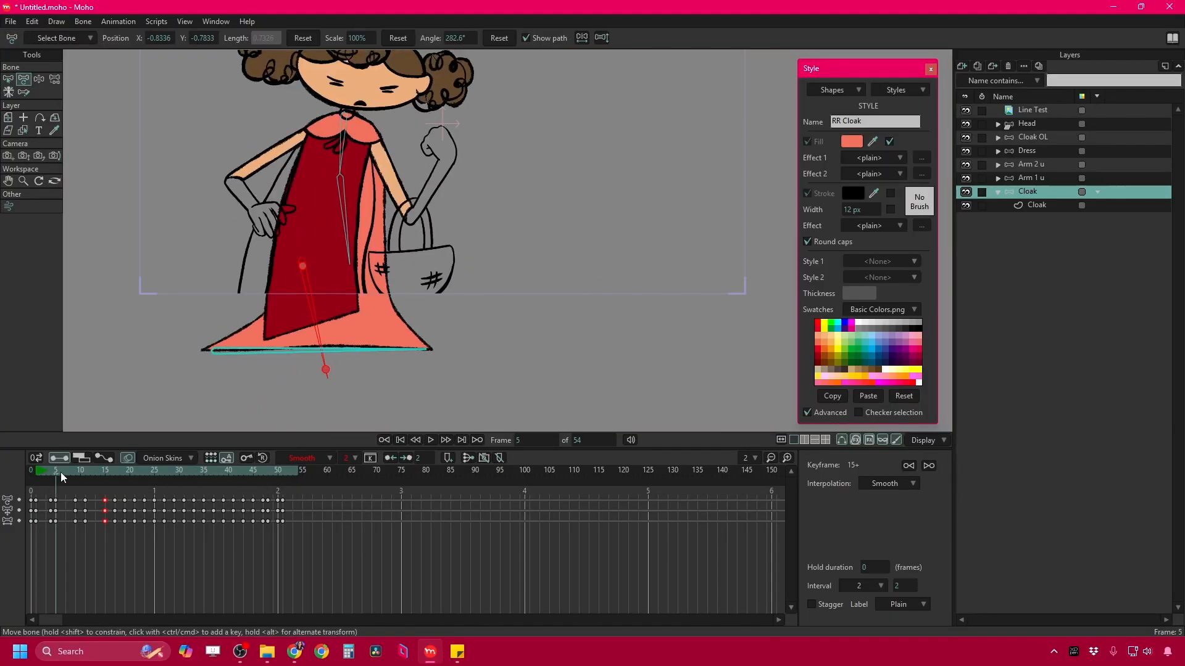
Check the bones' influence on the cloak shape and reposition its lower bones at frames 4 and 5.
left_click(302, 306, "ctrl+alt")
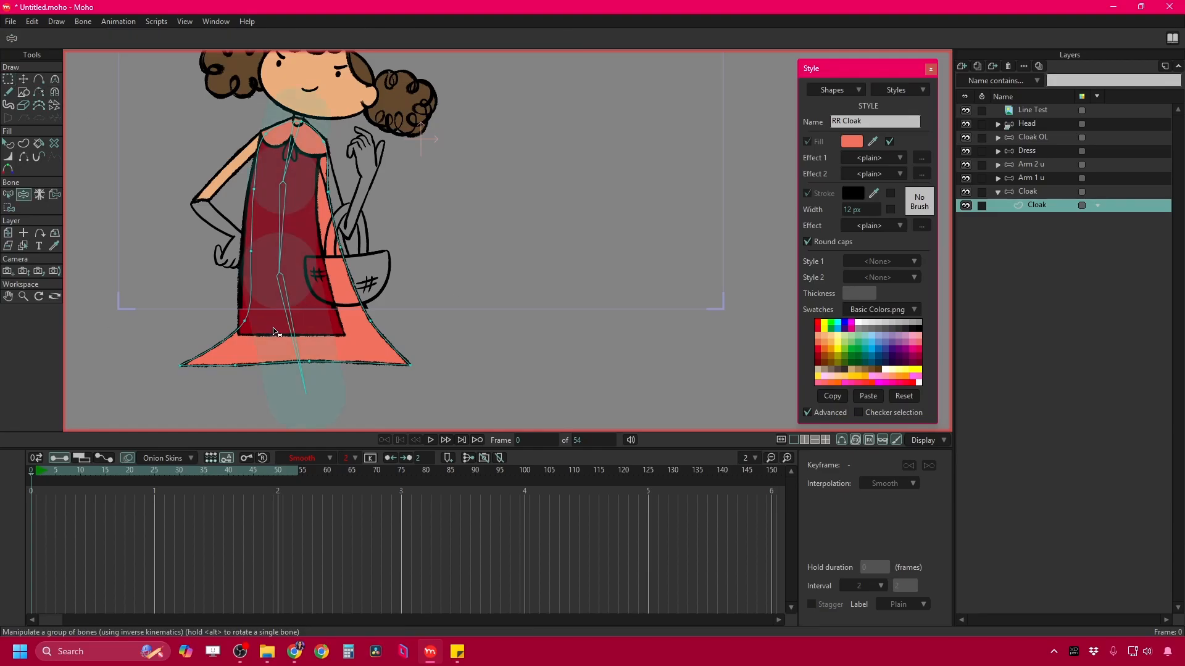
left_click(52, 478)
left_click(55, 478)
scroll(339, 202, "up", 2)
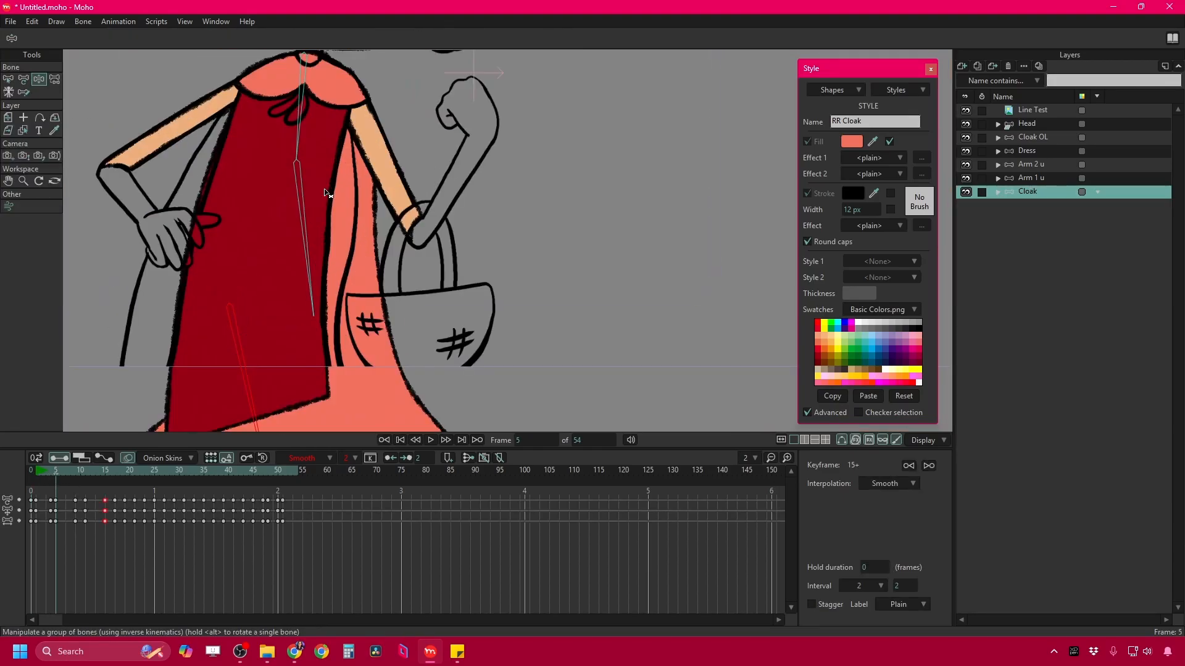
left_click(318, 199, "ctrl+alt")
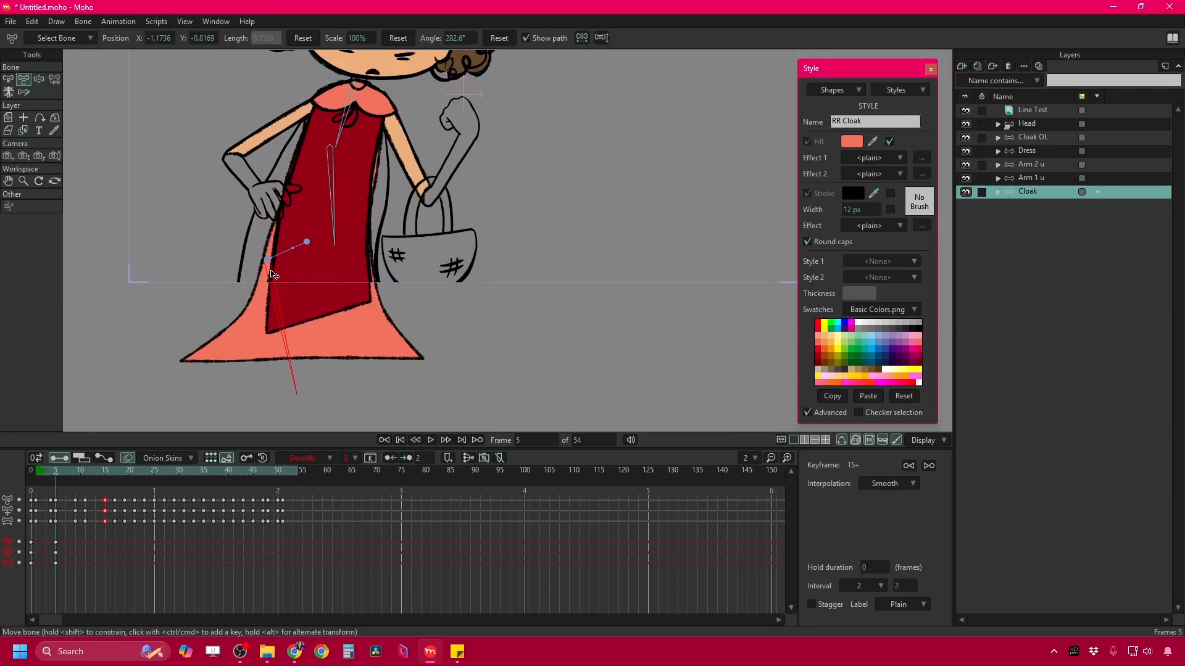
left_click_drag(43, 497, 50, 526)
left_click_drag(50, 471, 85, 471)
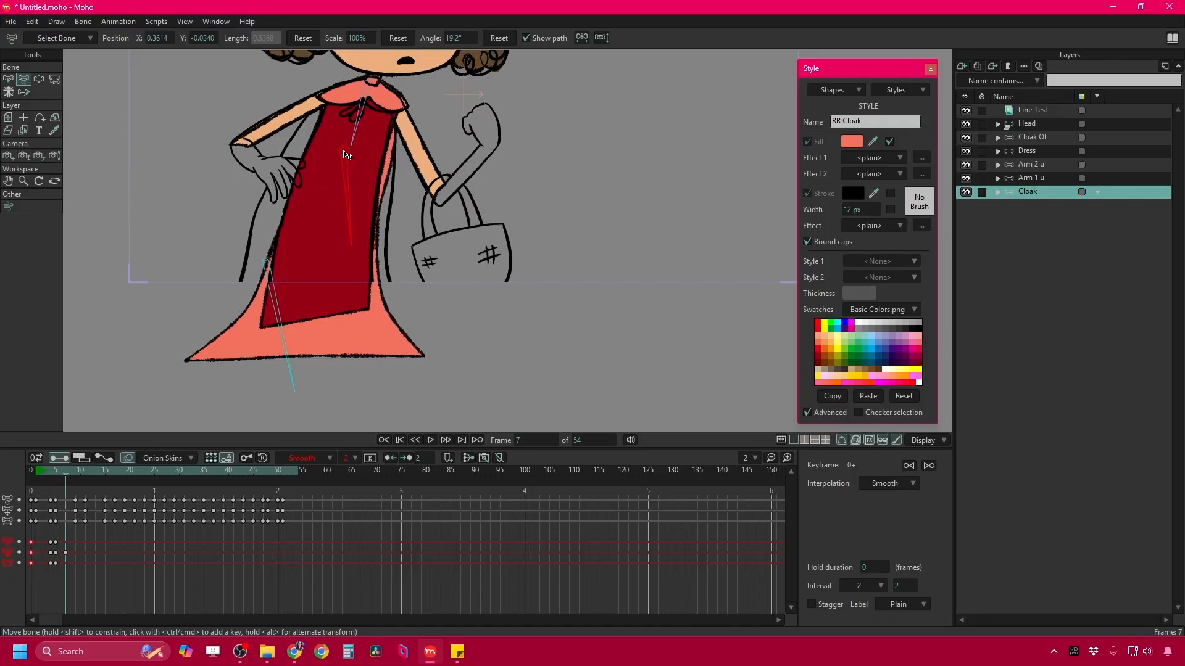
Pose the middle cloak bone at frames 7 and 11 and key the cloak bones at frames 15 and 19.
left_click(332, 152)
left_click_drag(341, 147, 317, 245)
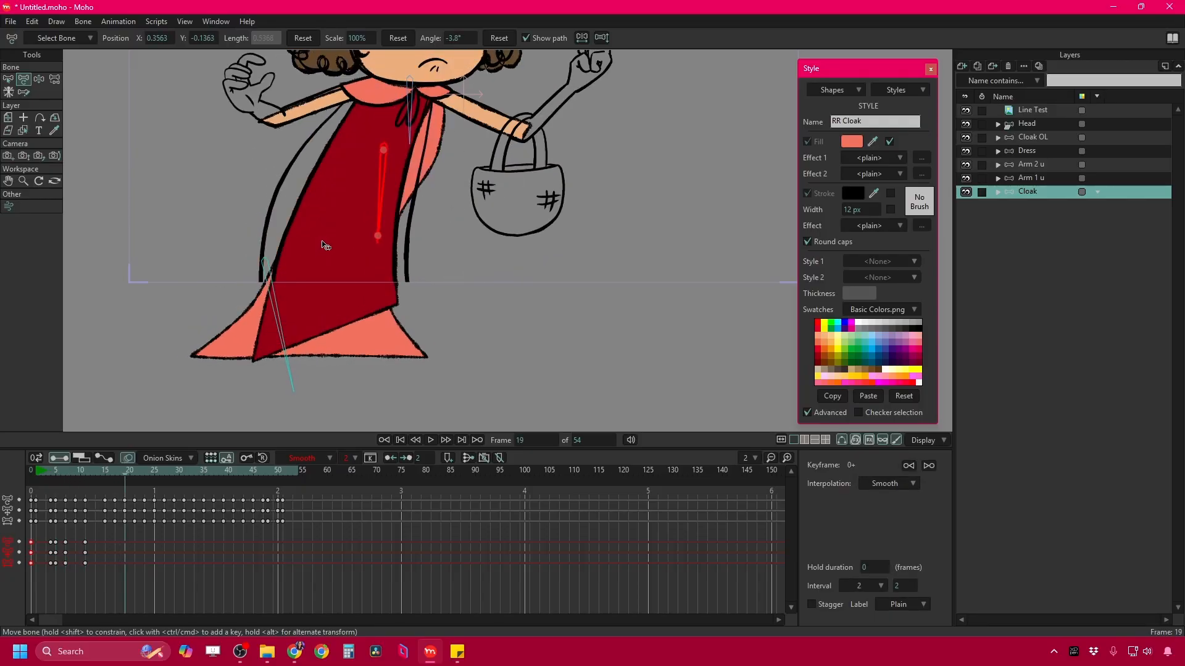
left_click_drag(79, 538, 90, 566)
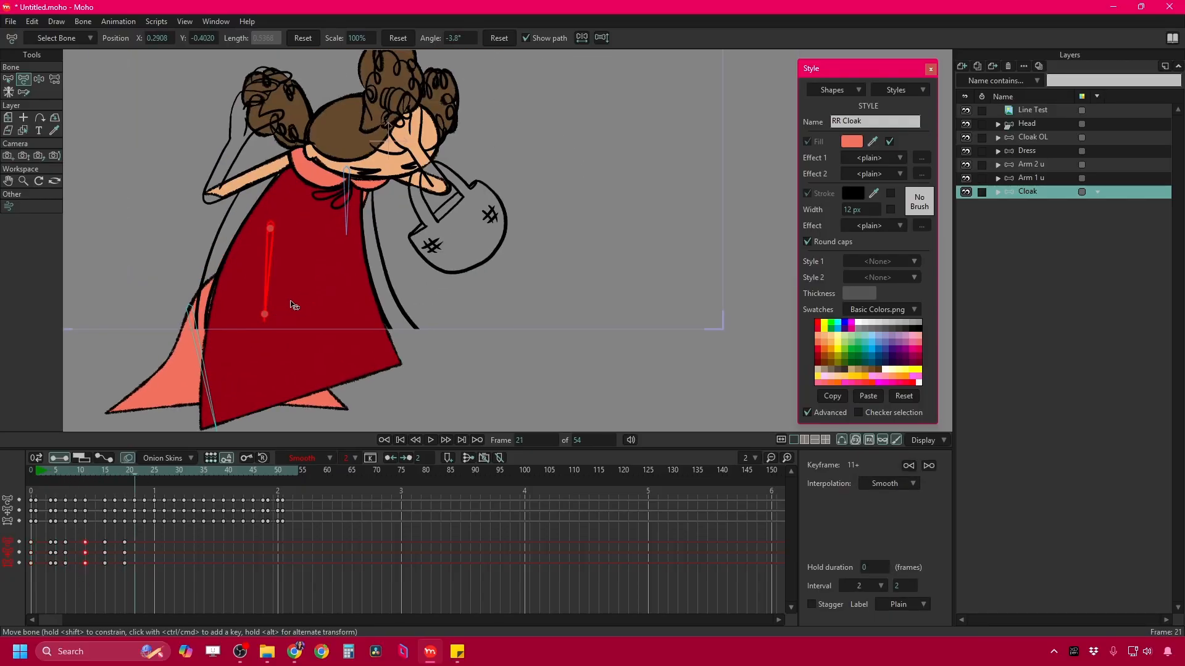
Pose and key the cloak bones at frames 43, 47, 48, 50 and 51 to follow the body.
left_click_drag(303, 156, 299, 163)
left_click(265, 472)
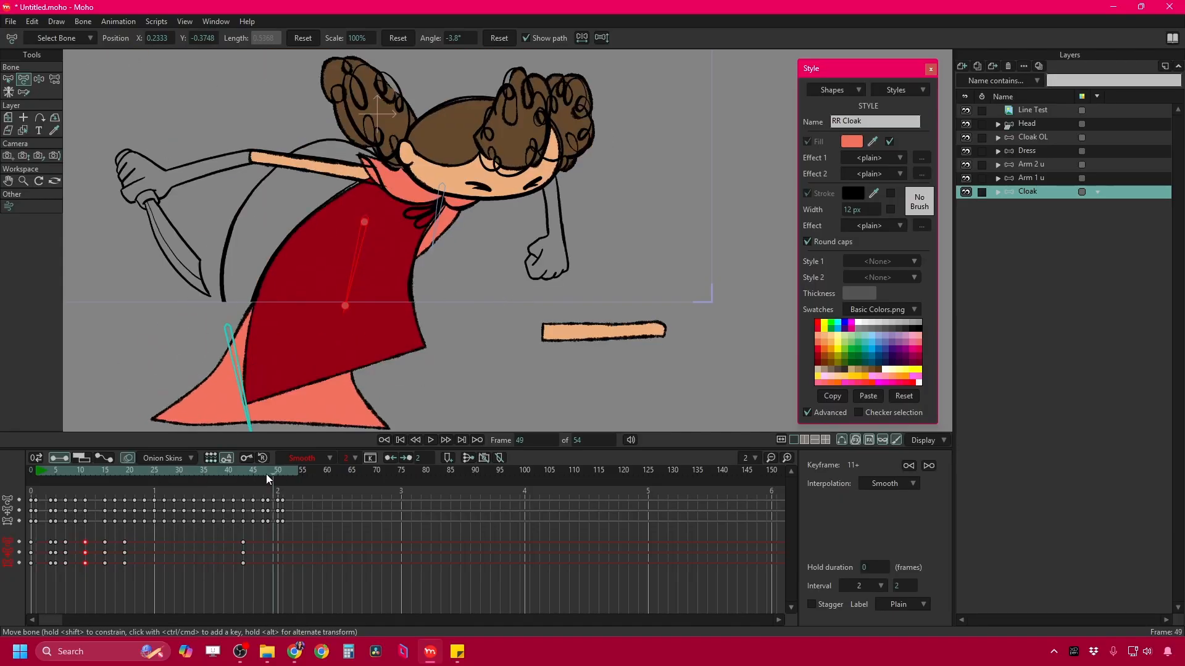
left_click(282, 490)
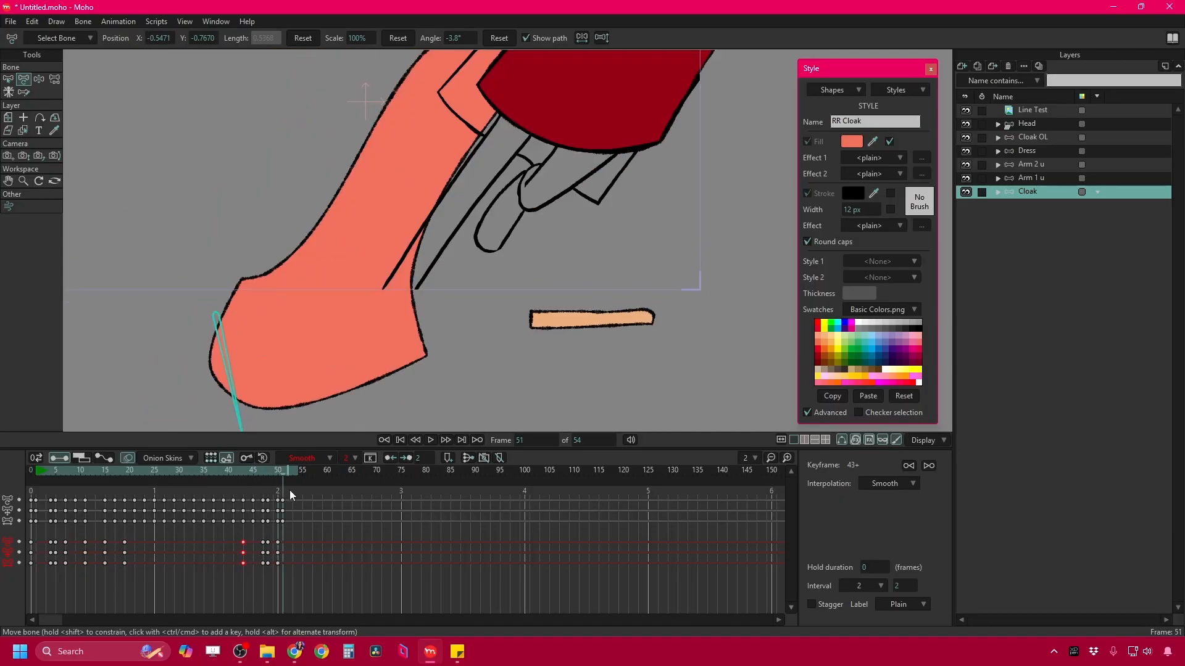
key("ctrl+Right")
key("ctrl+Right")
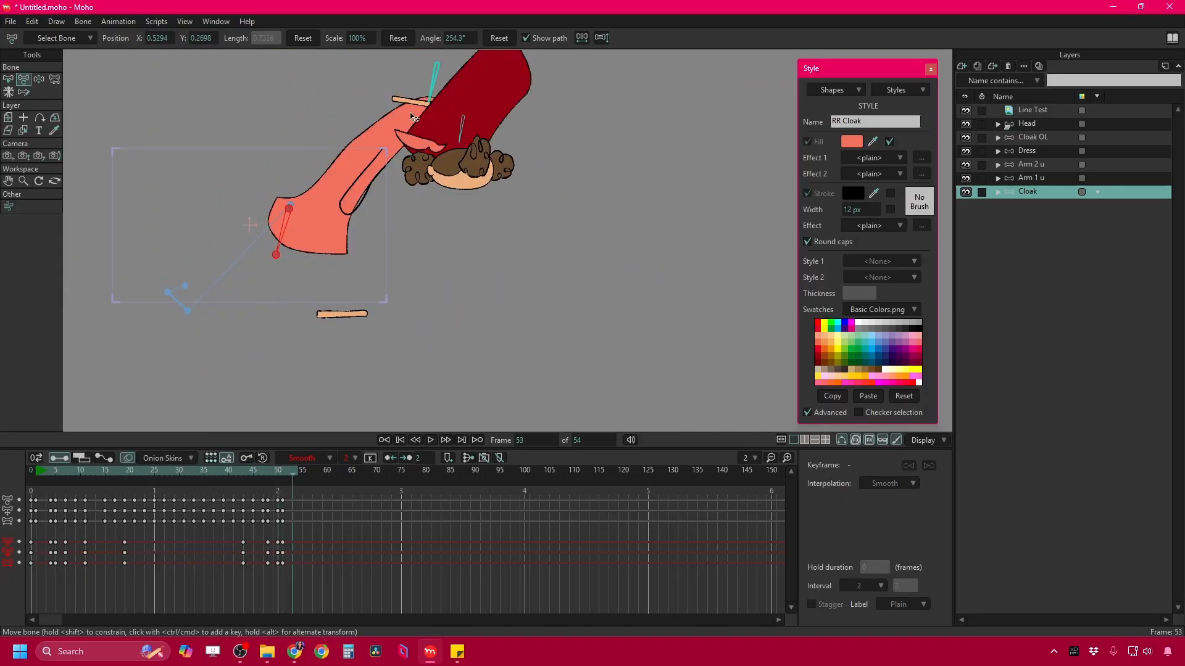
Reshape the Cloak vector outline with the Magnet tool at frames 5, 7 and 9 to match the line test.
left_click(56, 472)
left_click(189, 282, "ctrl+alt")
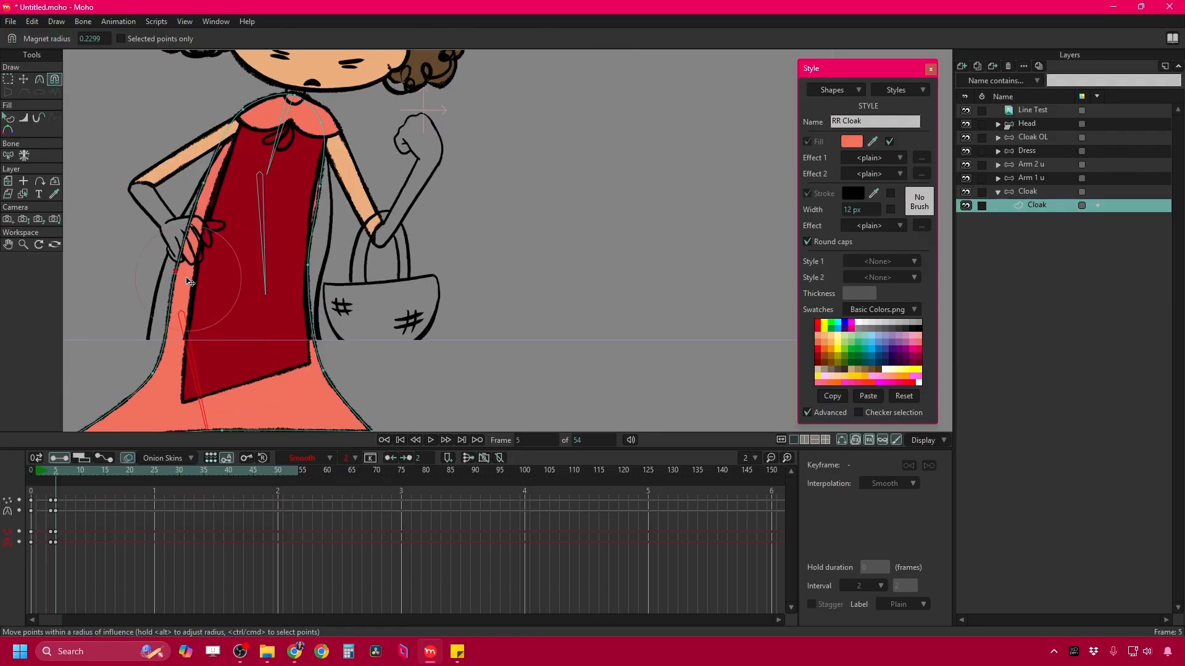
key("ctrl+Right")
key("ctrl+Right")
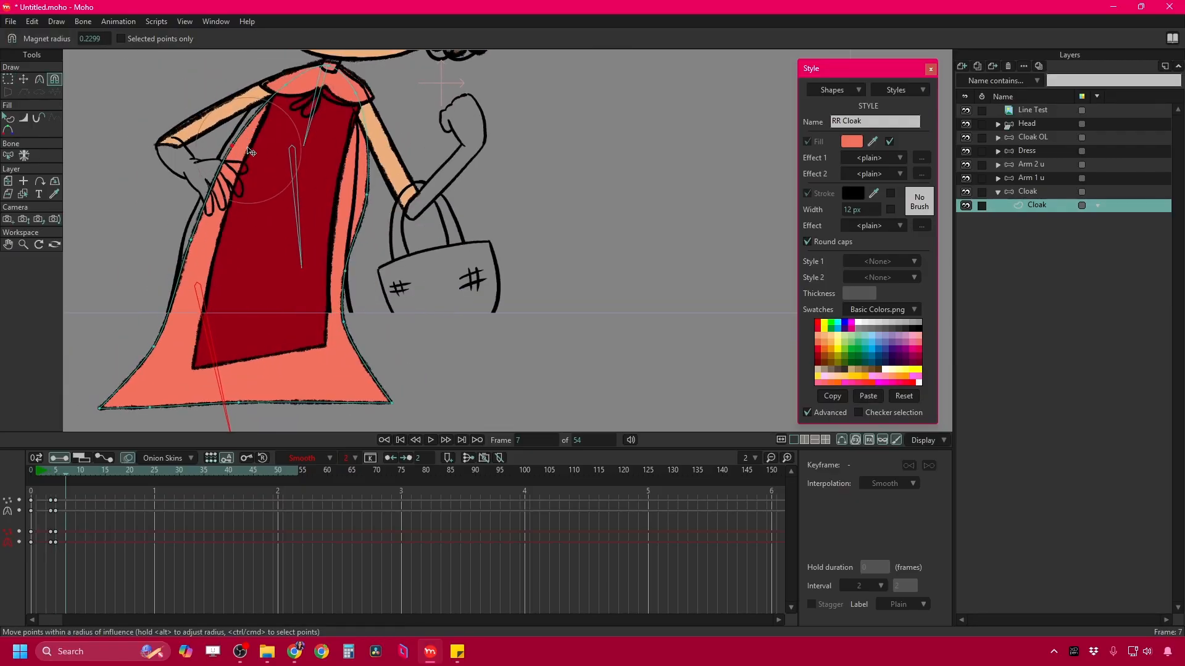
key("ctrl+Right")
key("ctrl+Right")
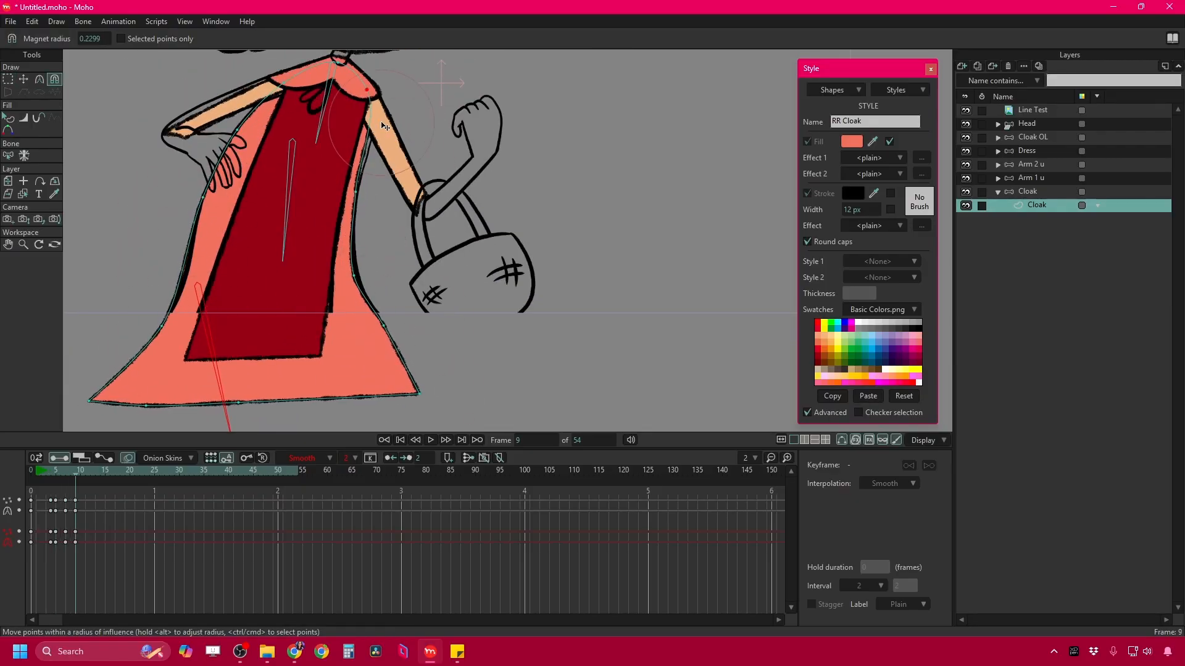
Fit the Cloak outline to the drawing at frames 11 and 13, pulling the trailing hem corner inward.
key("ctrl+Right")
key("ctrl+Right")
key("t")
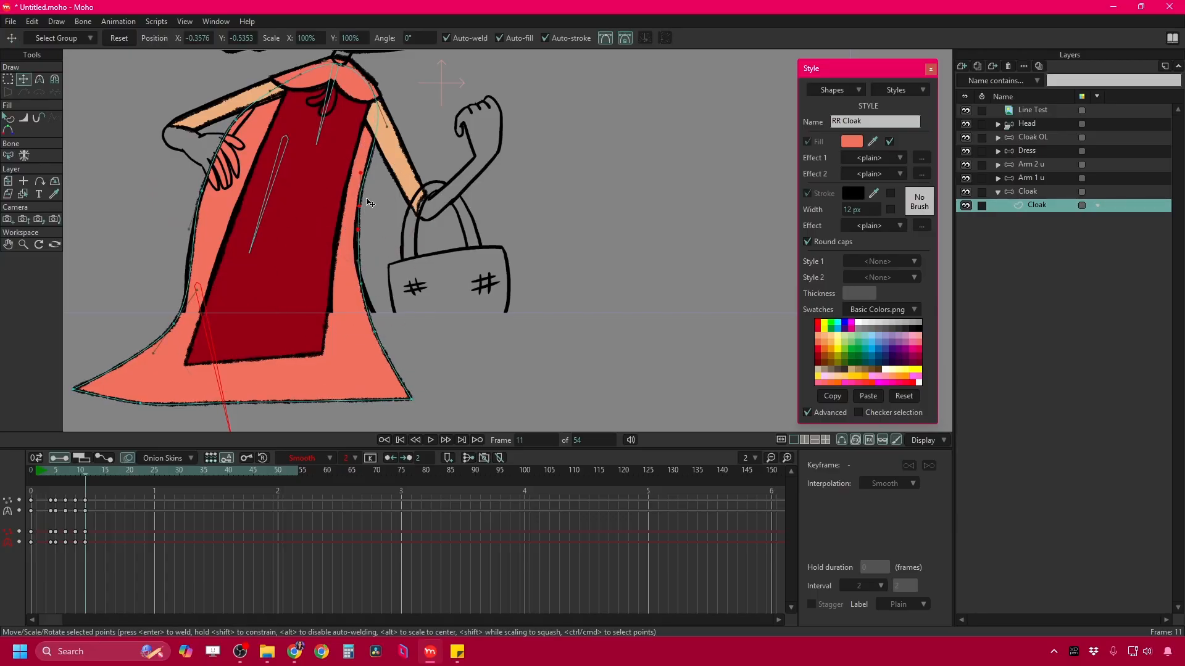
left_click_drag(73, 390, 109, 398)
key("x")
key("ctrl+Right")
key("ctrl+Right")
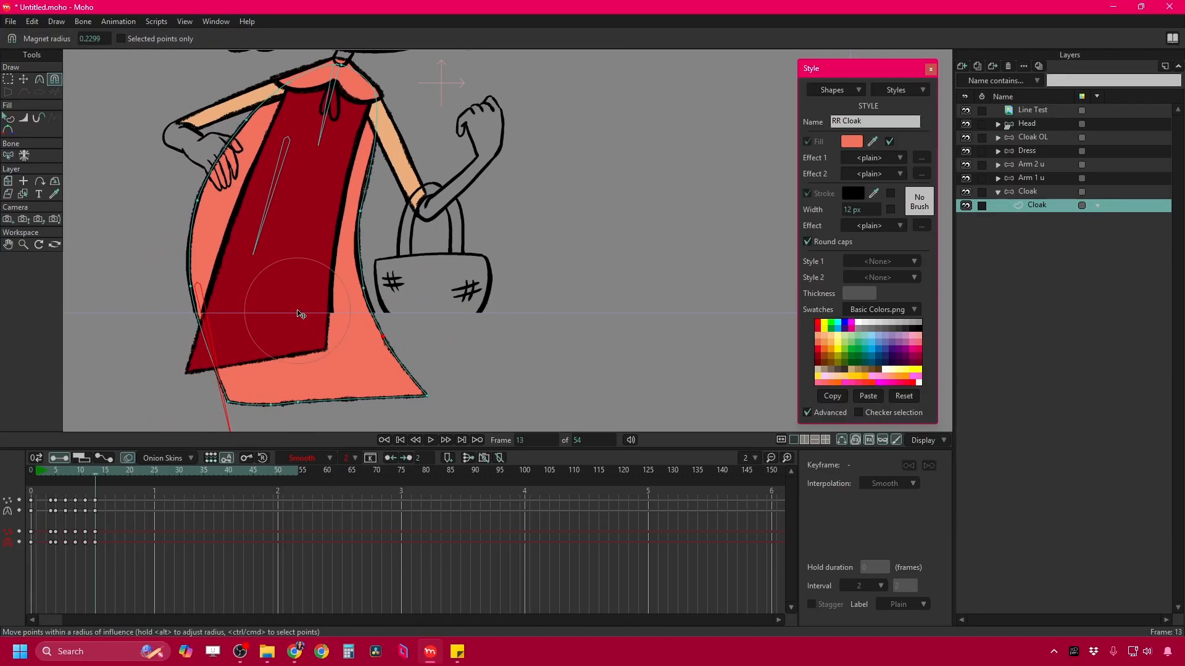
Reshape the Cloak outline with the Magnet tool on every second frame from 15 to 23.
key("ctrl+Right")
key("ctrl+Right")
key("ctrl+Right")
key("ctrl+Right")
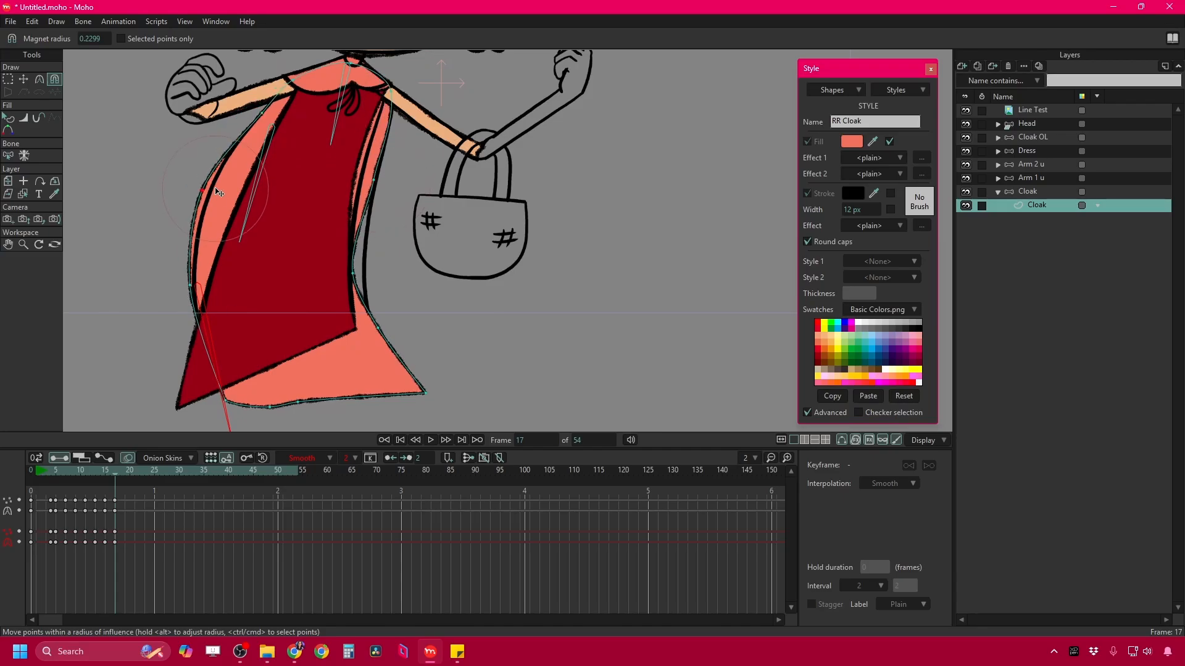
key("ctrl+Right")
key("ctrl+Right")
key("ctrl+Right")
key("ctrl+Right")
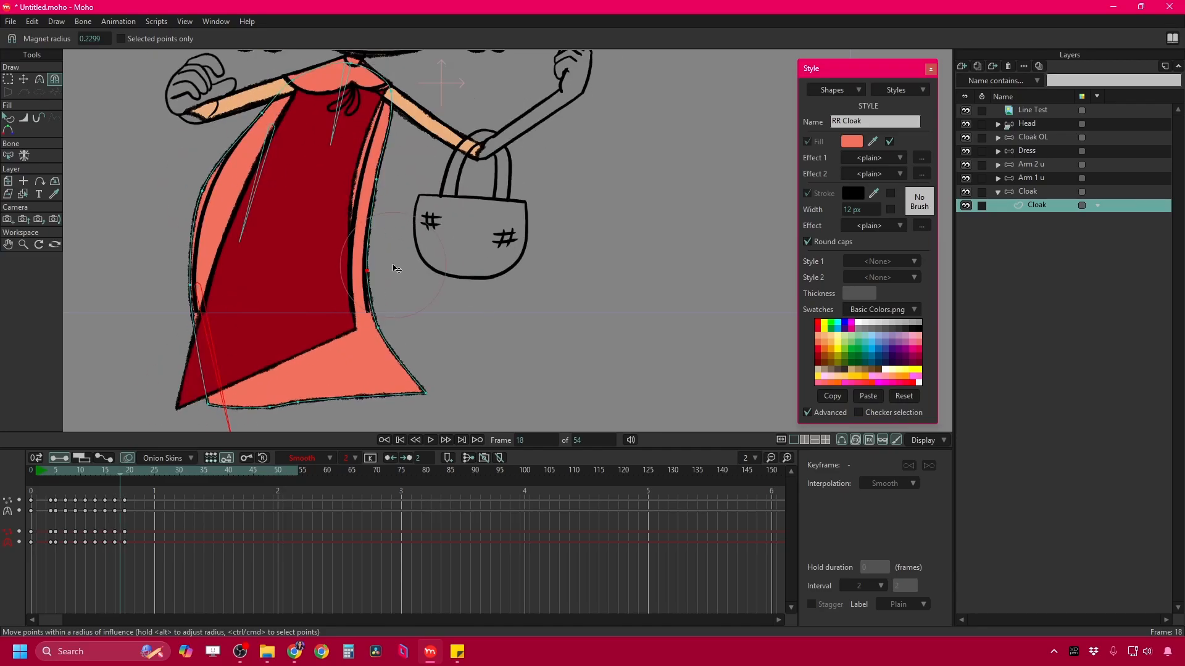
key("ctrl+Right")
key("ctrl+Right")
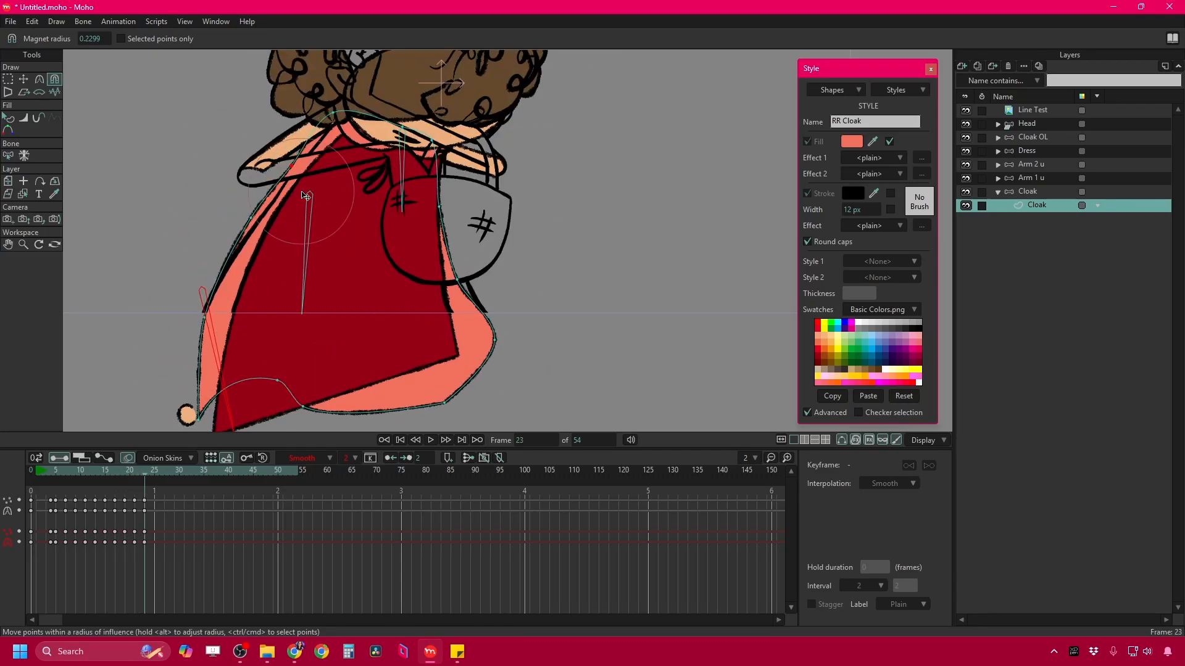
Reshape the Cloak's sides and hem at frames 25, 27 and 29, bringing the far hem corner in at frame 29.
key("ctrl+Right")
key("ctrl+Right")
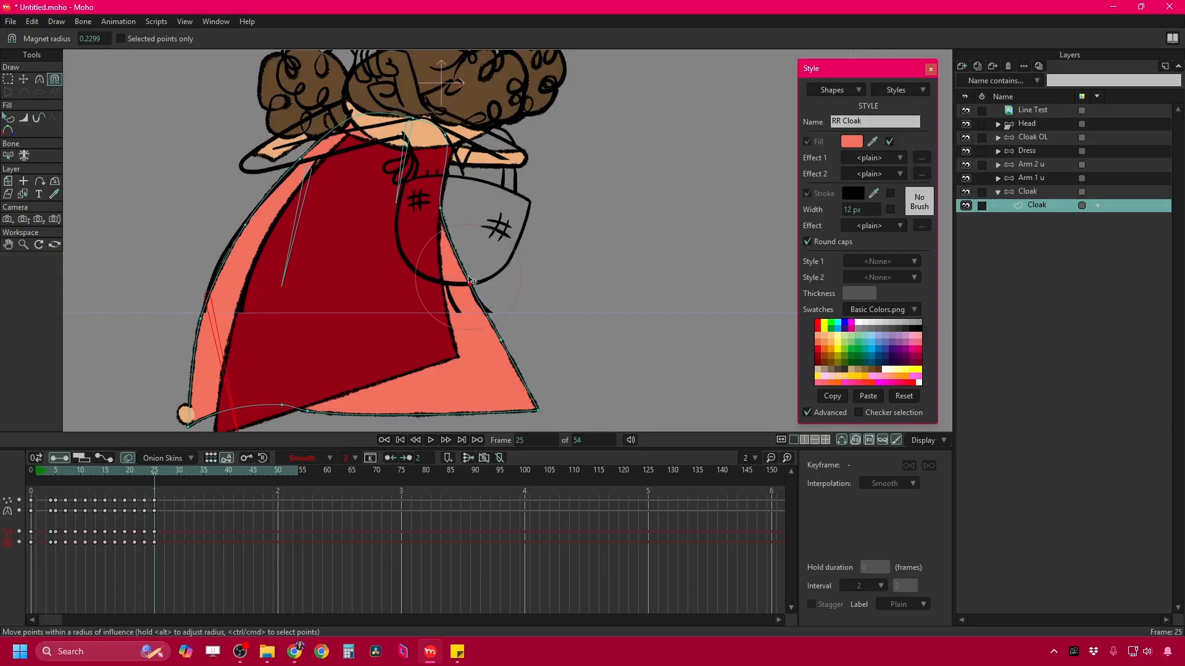
key("ctrl+Right")
key("ctrl+Right")
key("ctrl+Right")
key("ctrl+Right")
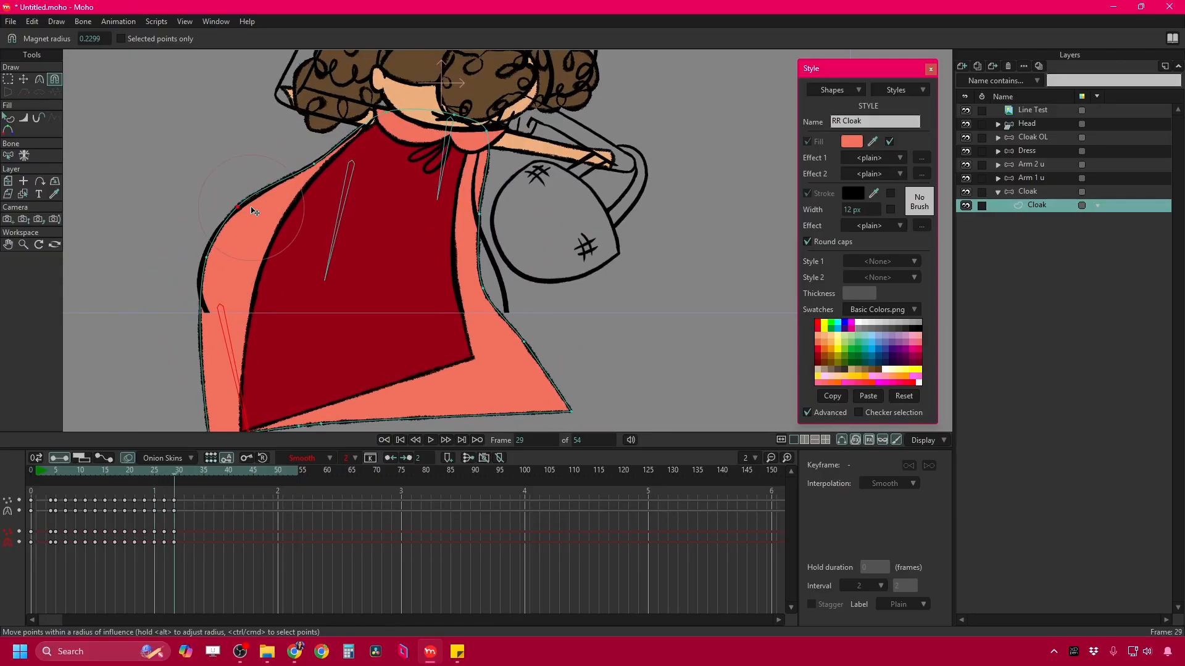
left_click_drag(556, 398, 459, 369)
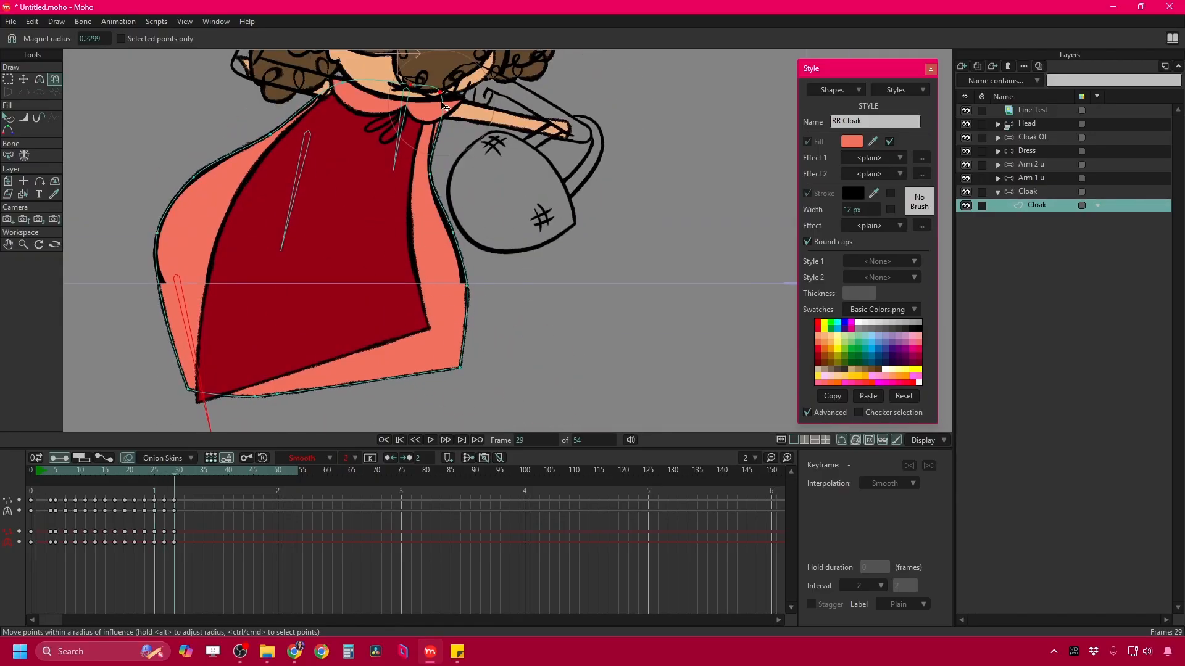
Reshape the Cloak outline with the Magnet tool at frames 31, 33, 35 and 37.
key("ctrl+Right")
key("ctrl+Right")
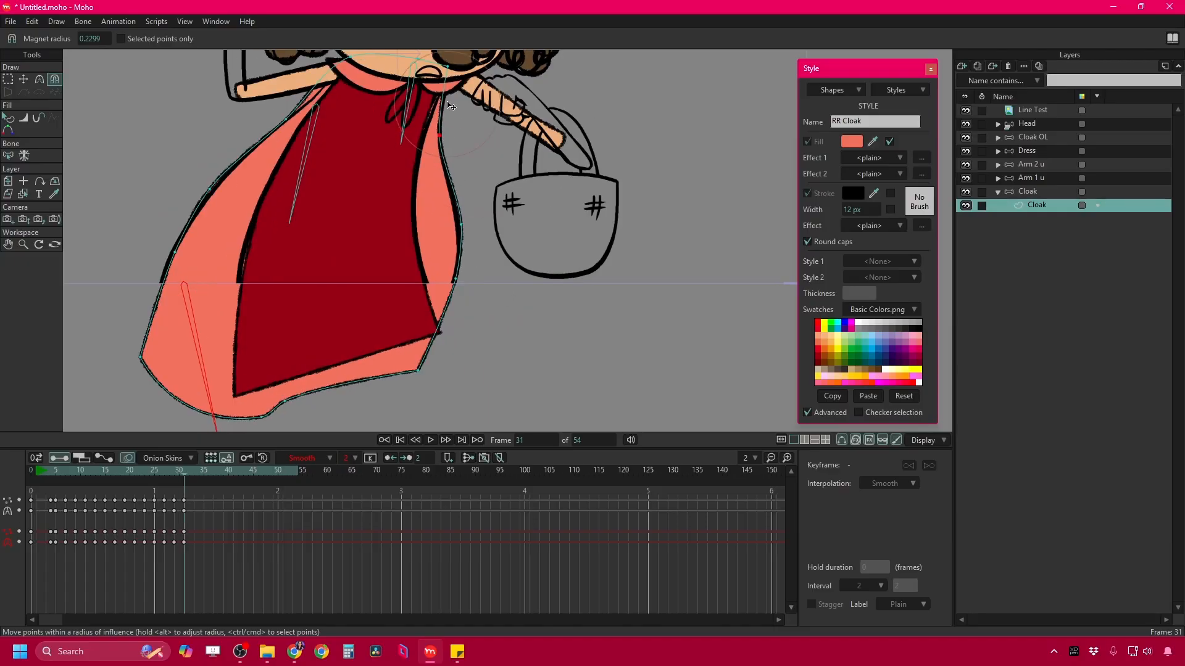
key("ctrl+Right")
key("ctrl+Right")
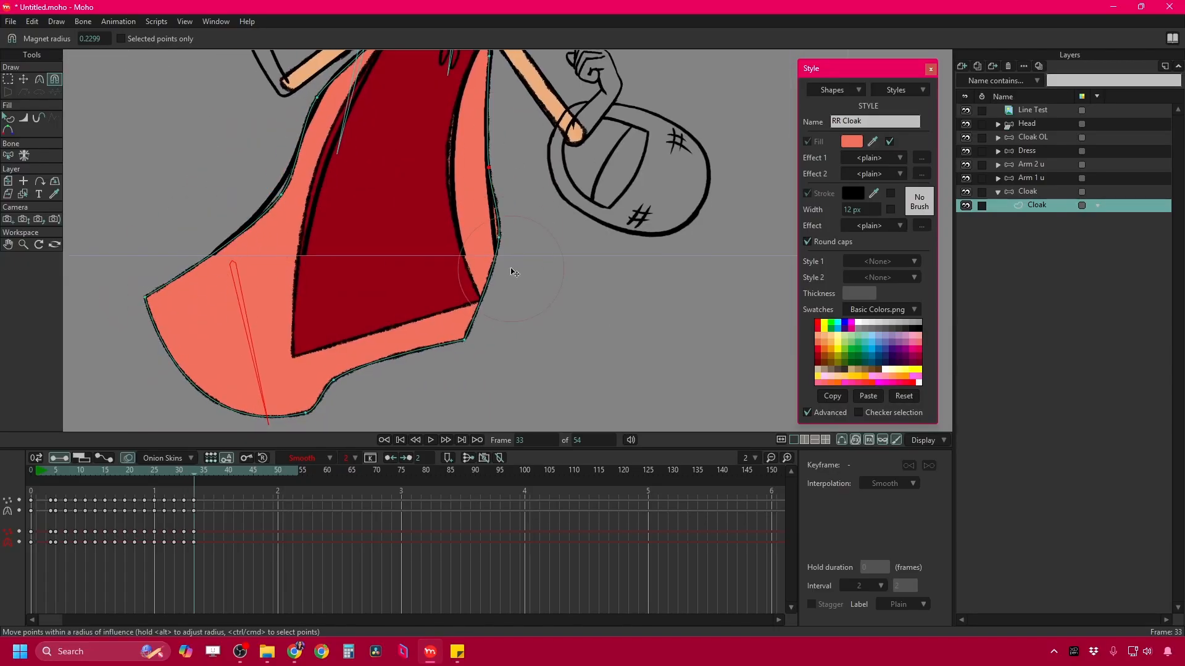
key("ctrl+Right")
key("ctrl+Right")
key("ctrl+Right")
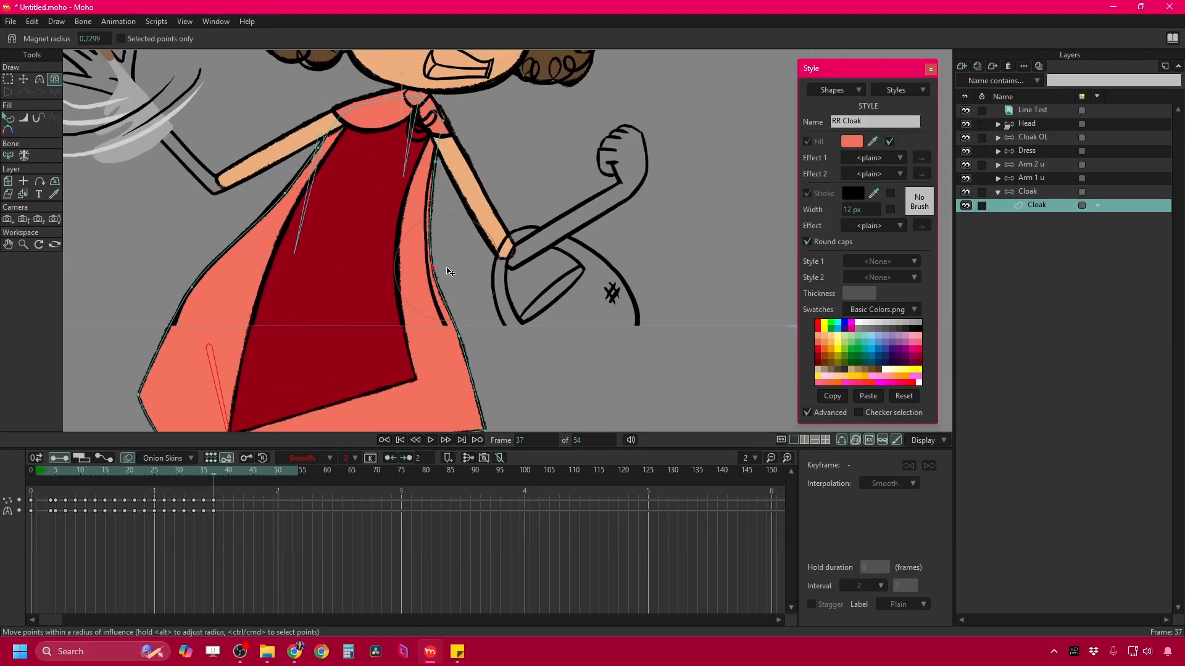
Fit the Cloak outline to the line test at frames 39, 41, 47 and 48.
key("ctrl+Right")
key("ctrl+Right")
key("ctrl+Right")
key("ctrl+Right")
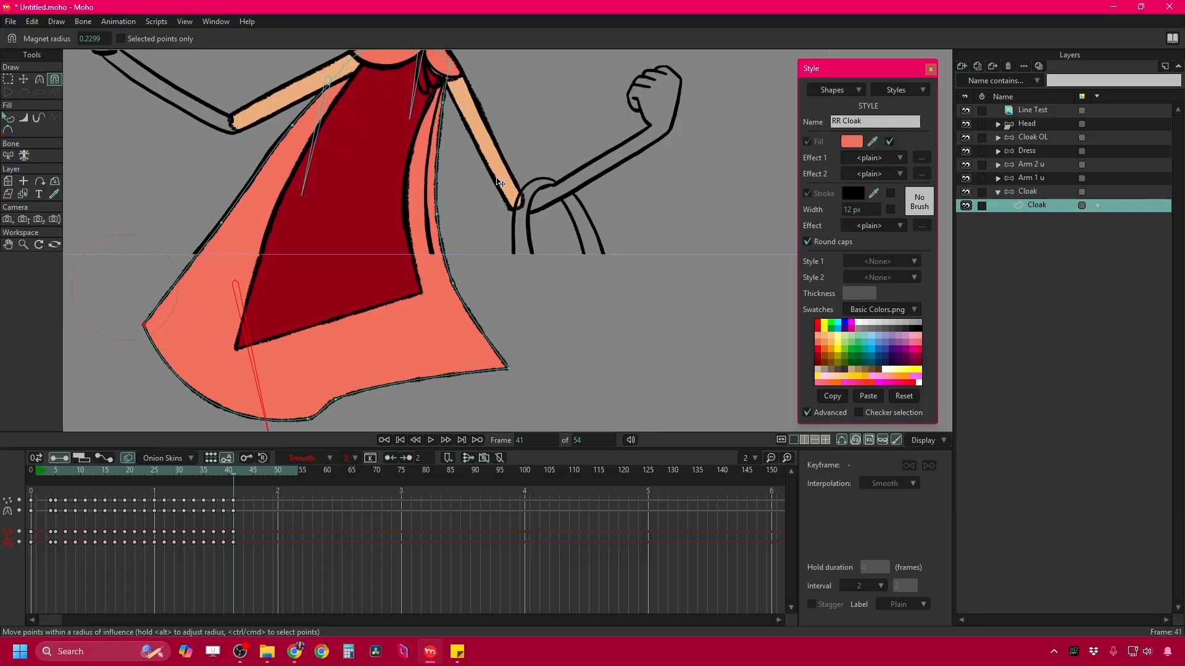
key("ctrl+Right")
key("ctrl+Right")
key("ctrl+Right")
key("ctrl+Right")
key("ctrl+Right")
key("ctrl+Right")
key("ctrl+Right")
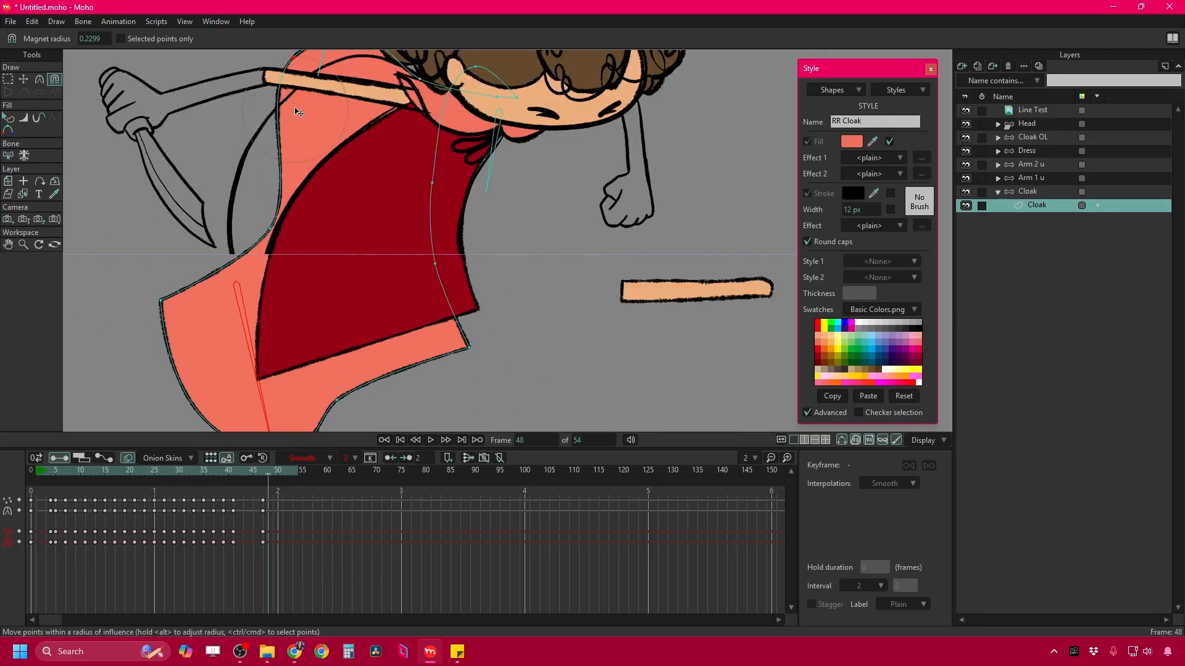
Reshape the Cloak outline at frame 50 and adjust its keys around frame 51.
scroll(298, 112, "down", 2)
key("ctrl+Right")
key("ctrl+Right")
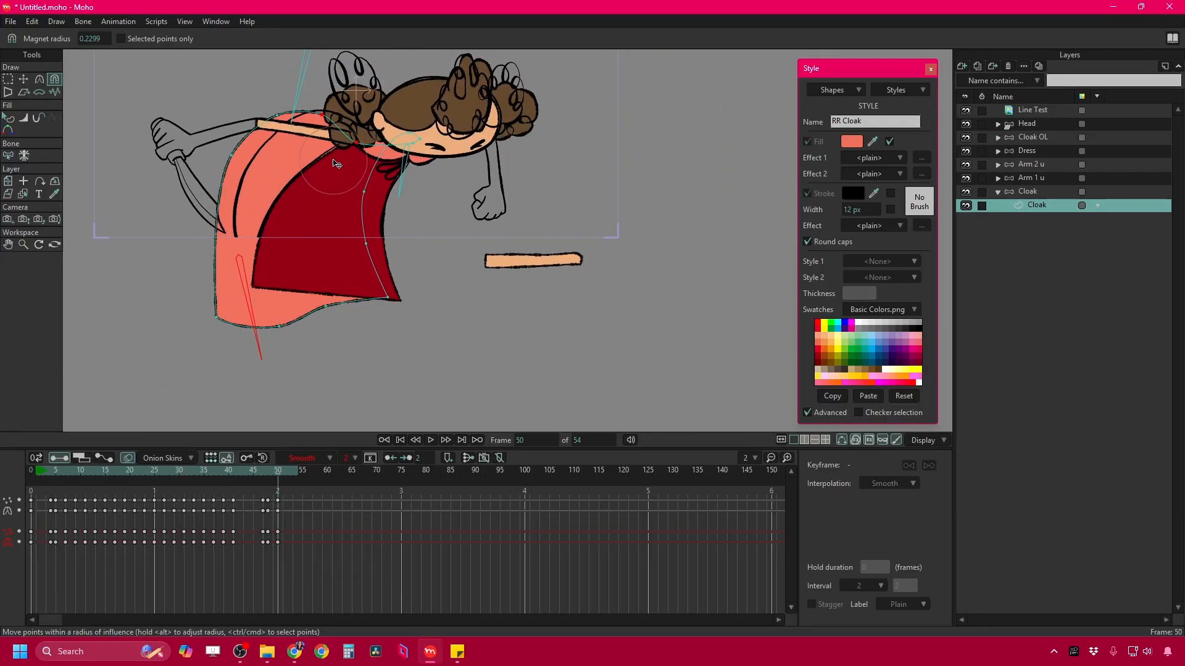
key("ctrl+Right")
key("ctrl+Right")
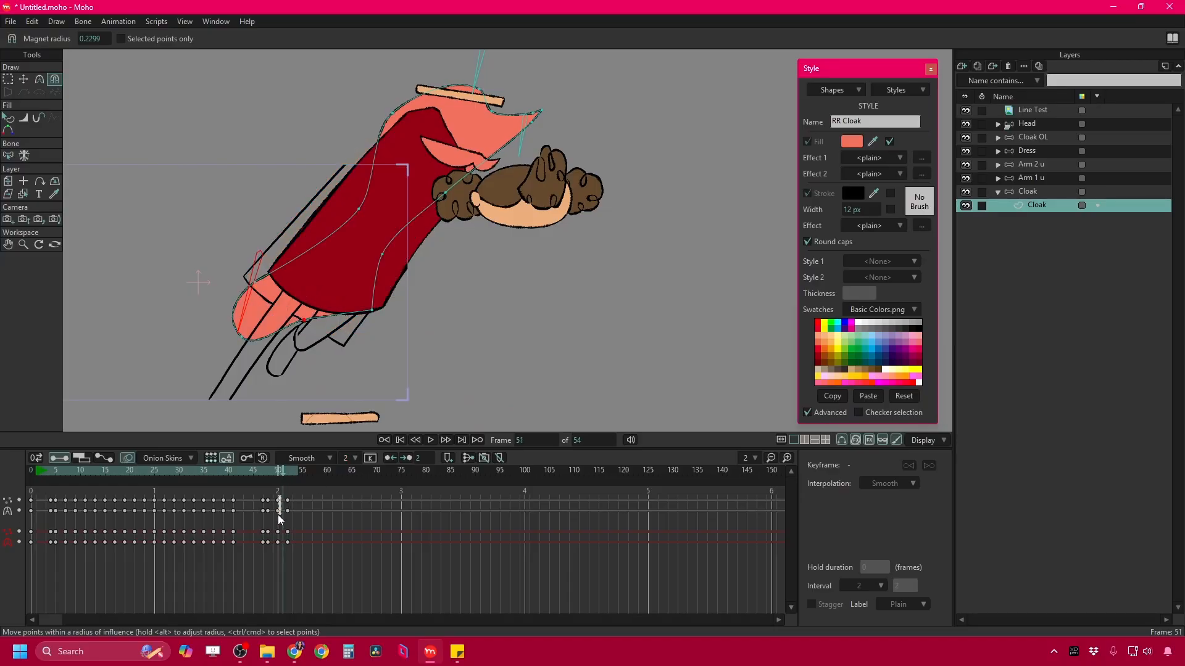
left_click_drag(277, 515, 139, 515)
Lower the opacity of the Line Test layer and play back the animation.
double_click(1012, 112)
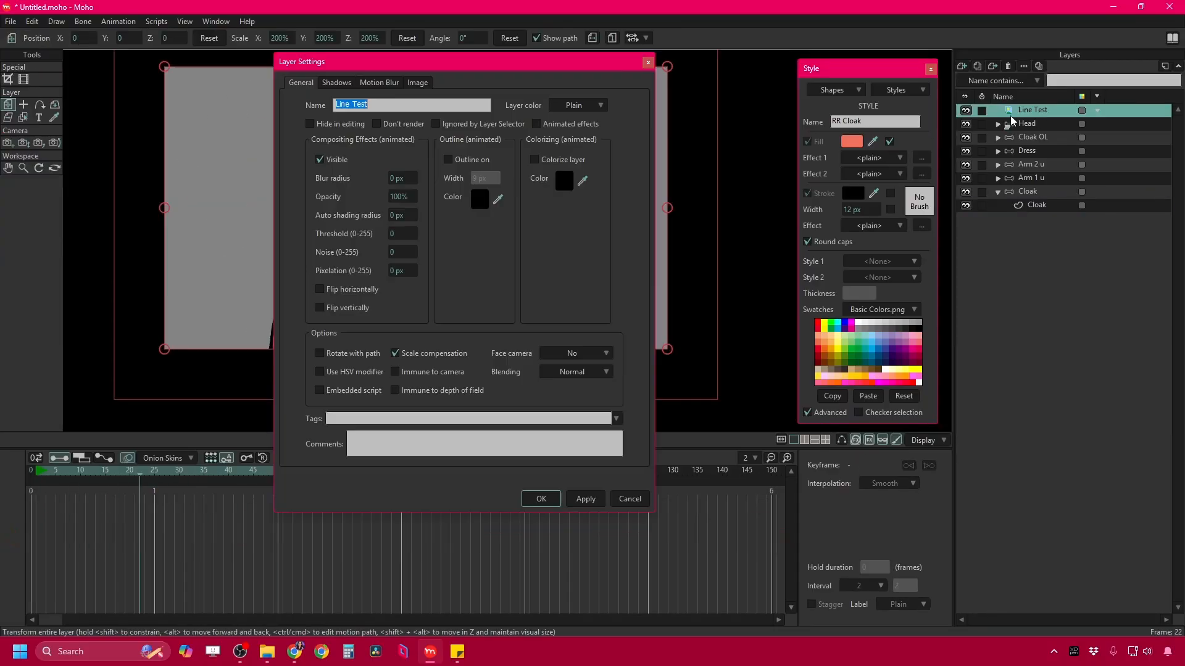
key("Return")
key("space")
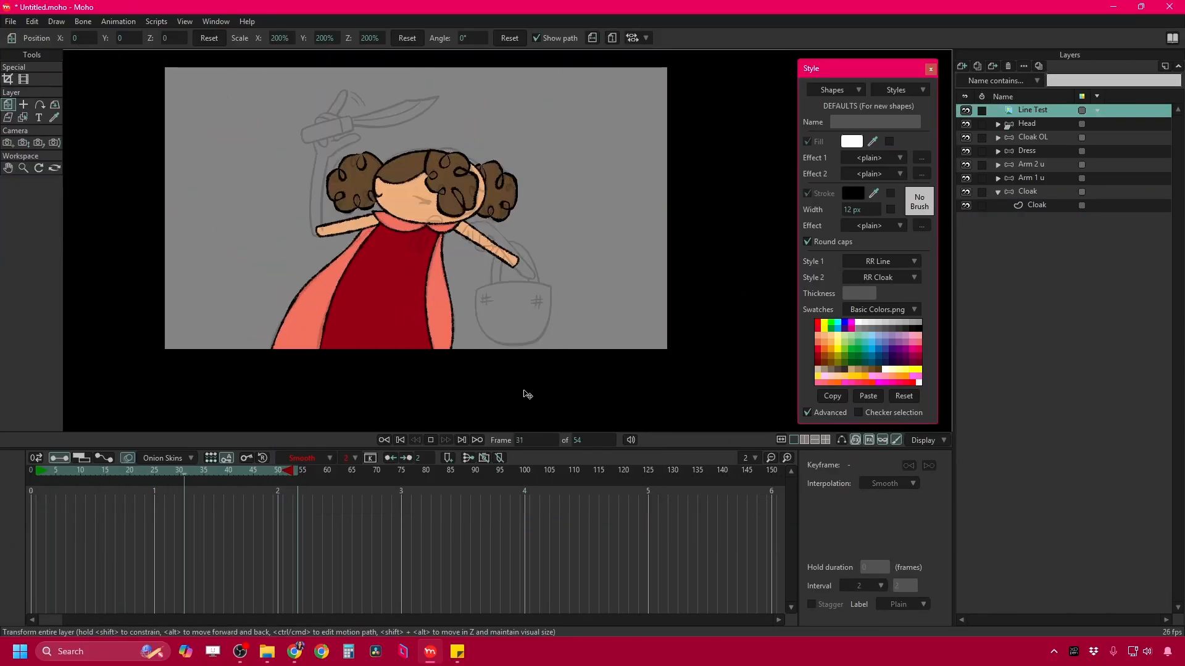
key("space")
Create an Arm 1 l group above Arm 1 u for the lower arm and clear its animation.
left_click(1031, 178)
left_click(117, 21)
left_click(206, 404)
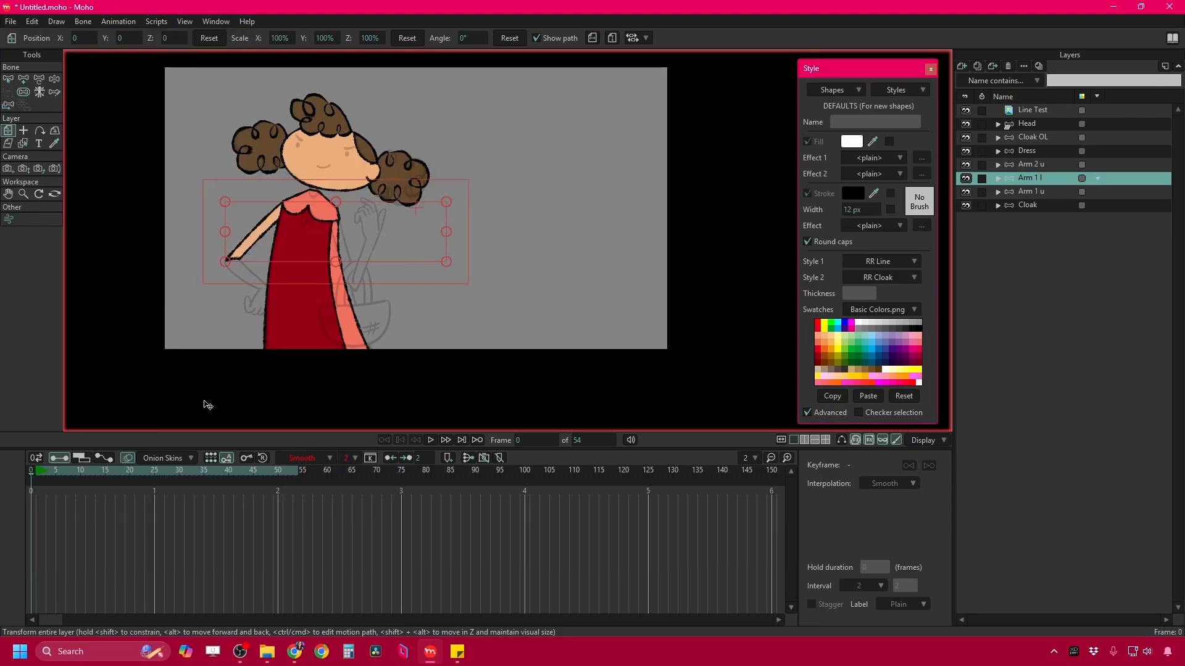
Fit the lower arm to the rough forearm at frame 1 and curve its Arm shape with the Magnet tool.
scroll(318, 222, "up", 3)
key("ctrl+Right")
scroll(423, 365, "up", 3)
left_click(287, 245, "ctrl+alt")
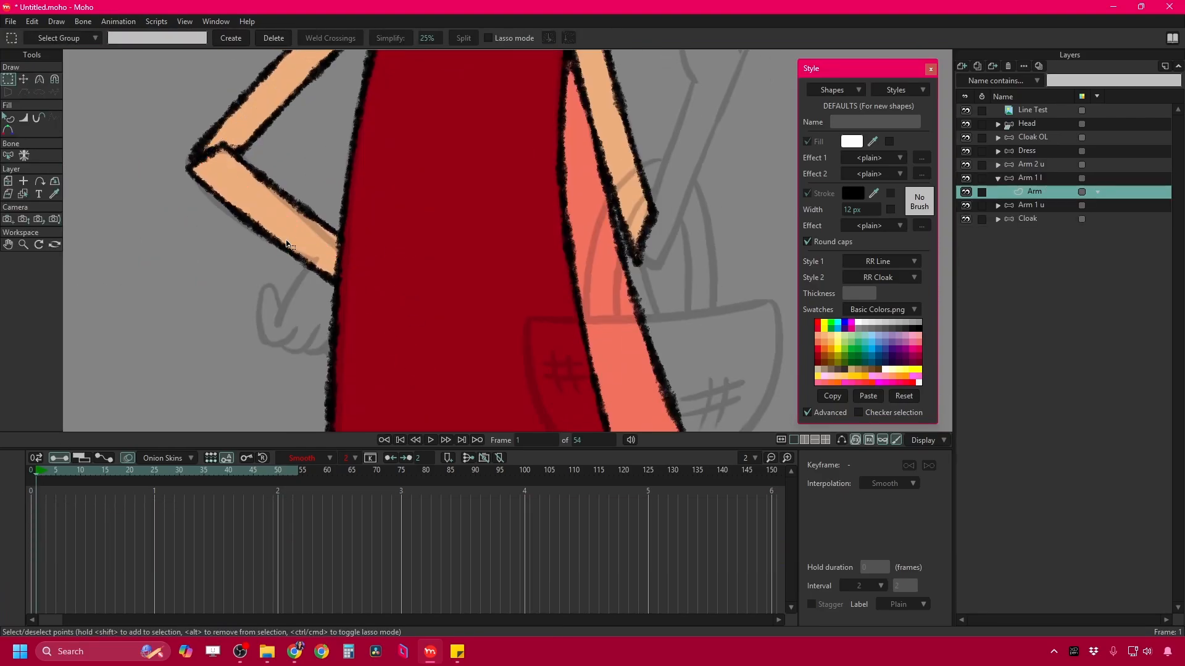
key("x")
scroll(296, 133, "down", 3)
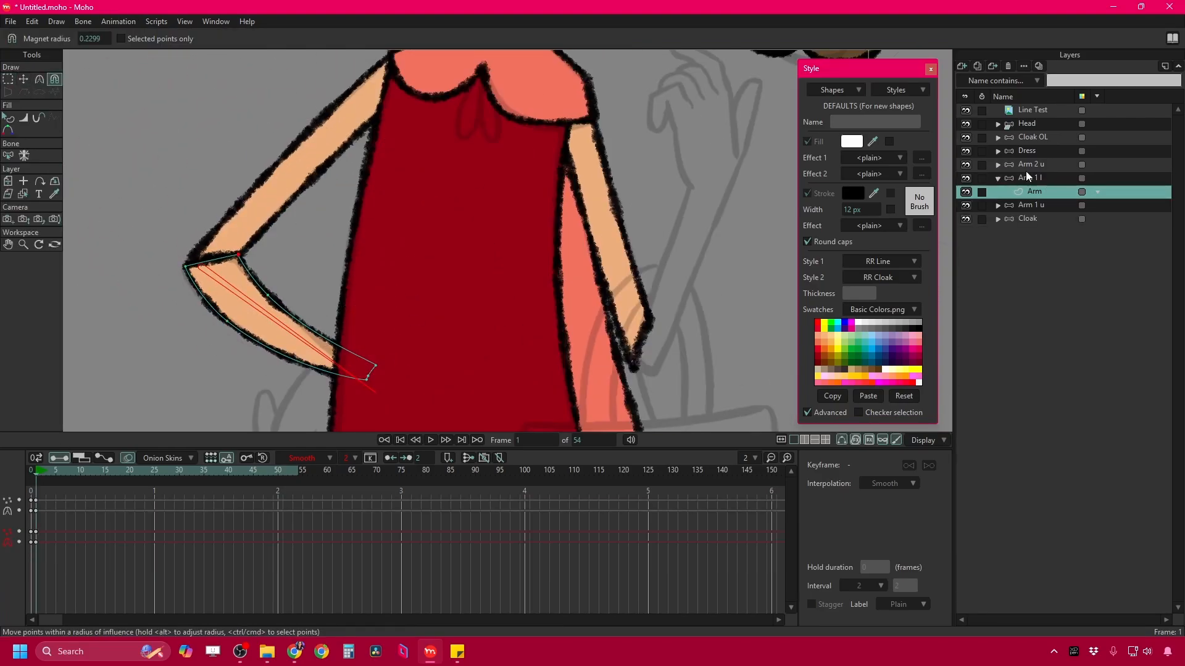
Pose the Arm 1 l bone to follow the rough forearm at frames 4, 5 and 7.
left_click(1031, 178)
left_click(53, 477)
key("t")
key("ctrl+Right")
scroll(273, 193, "up", 2)
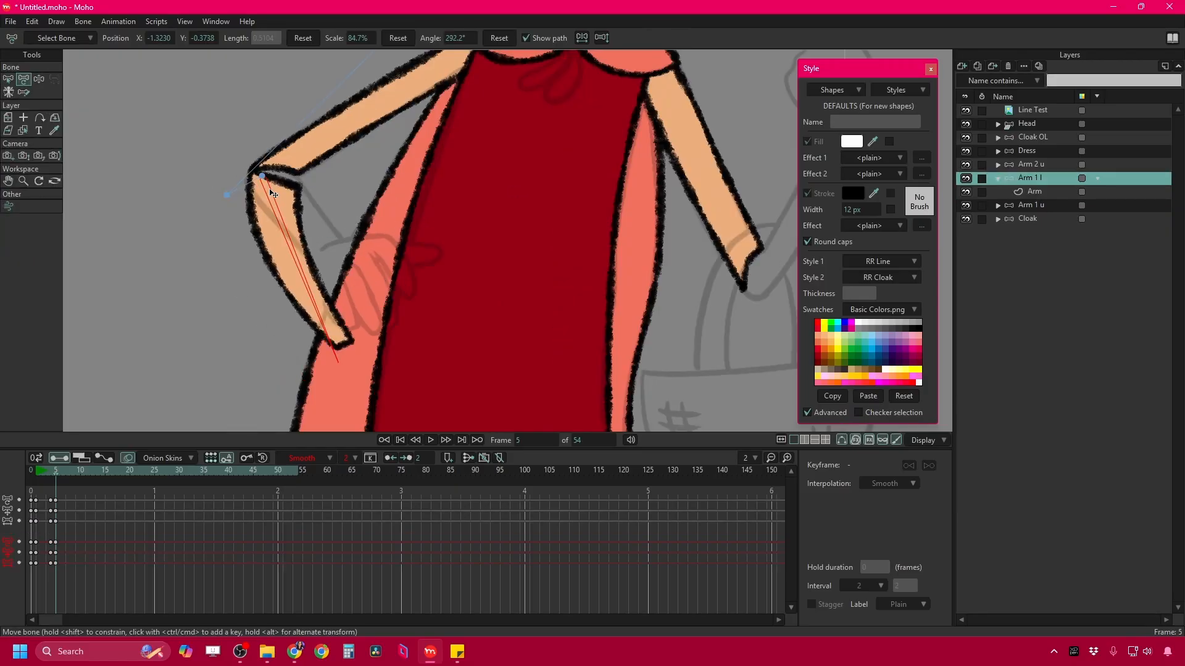
key("ctrl+Right")
key("ctrl+Right")
left_click_drag(271, 185, 261, 175)
Pose the lower arm bone on every second frame from 9 to 17, swinging the forearm upward at the end.
key("ctrl+Right")
key("ctrl+Right")
key("ctrl+Right")
key("ctrl+Right")
left_click_drag(401, 287, 353, 86)
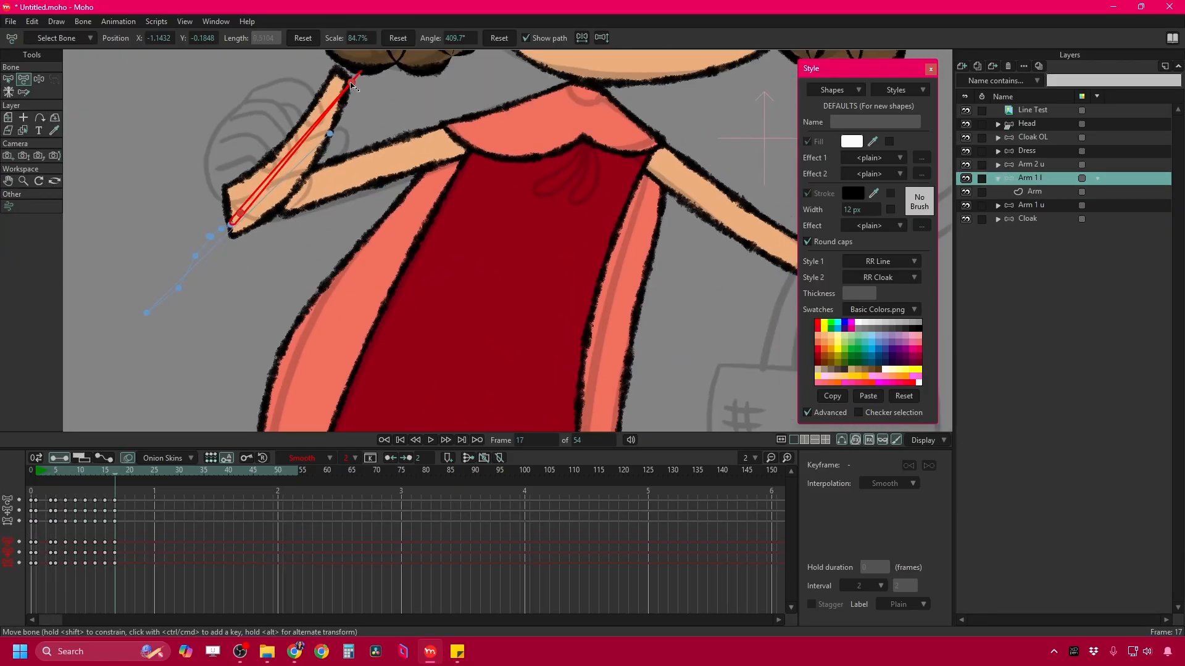
Pose the lower arm bone at frames 19 and 21 and reset the Arm shape at frame 21.
key("ctrl+Right")
left_click_drag(109, 535, 102, 578)
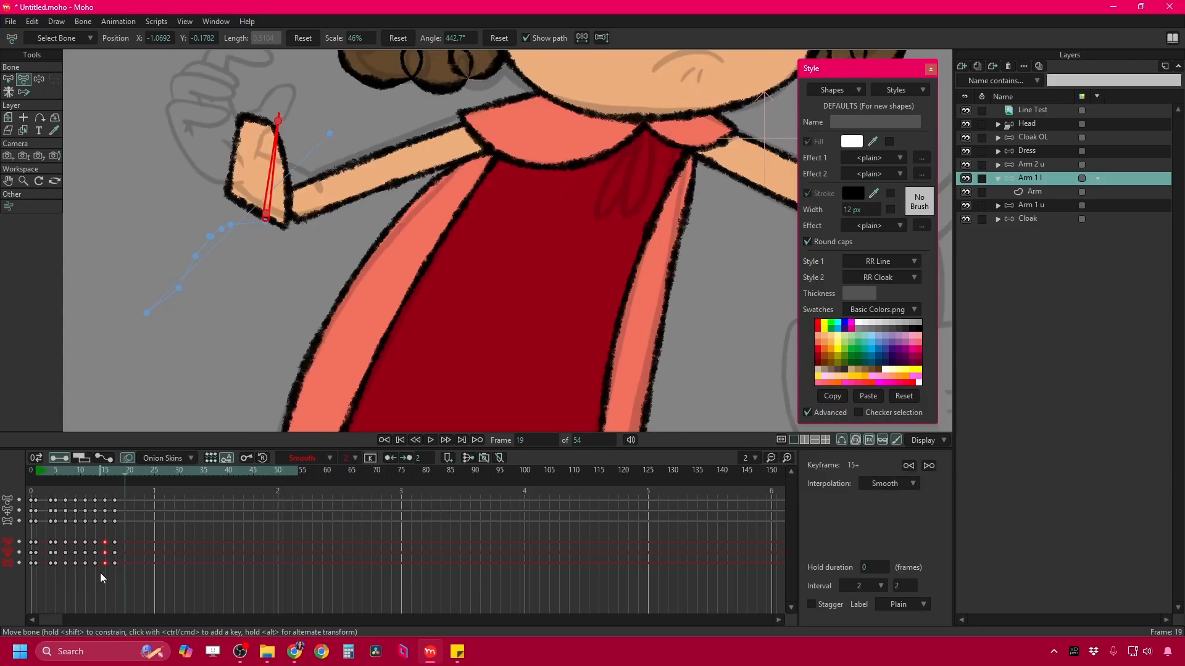
key("ctrl+Right")
left_click(1034, 192)
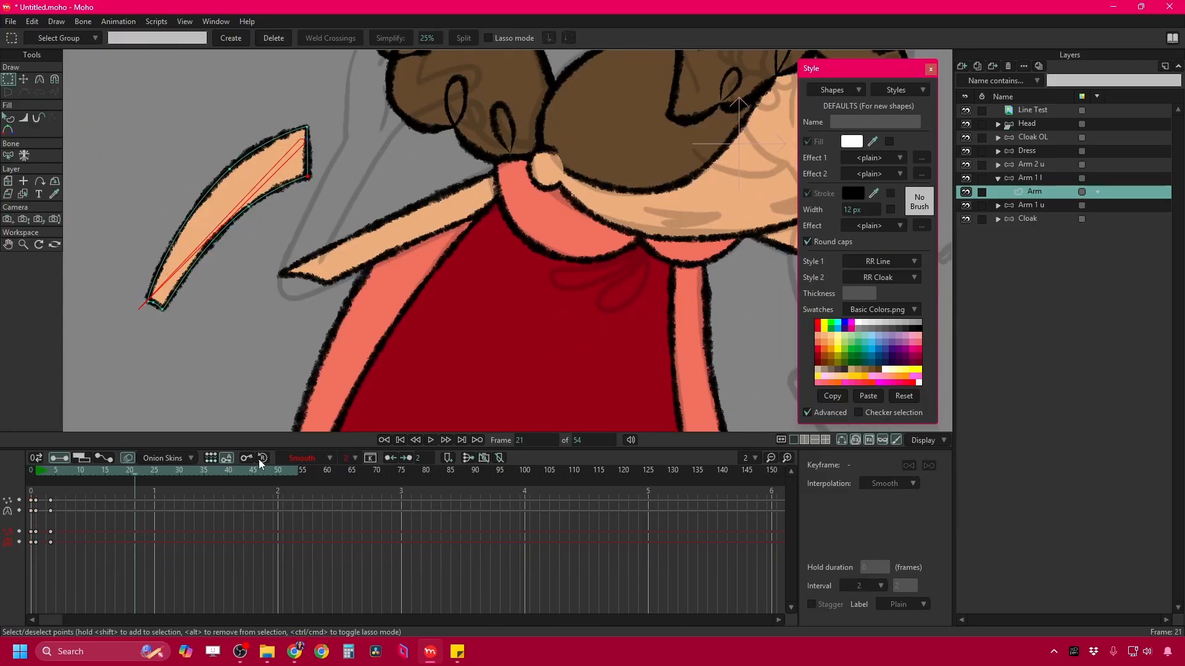
left_click(1030, 178)
Pose the lower arm bone at frame 23 and move the Arm 1 l group above Cloak OL.
key("ctrl+Right")
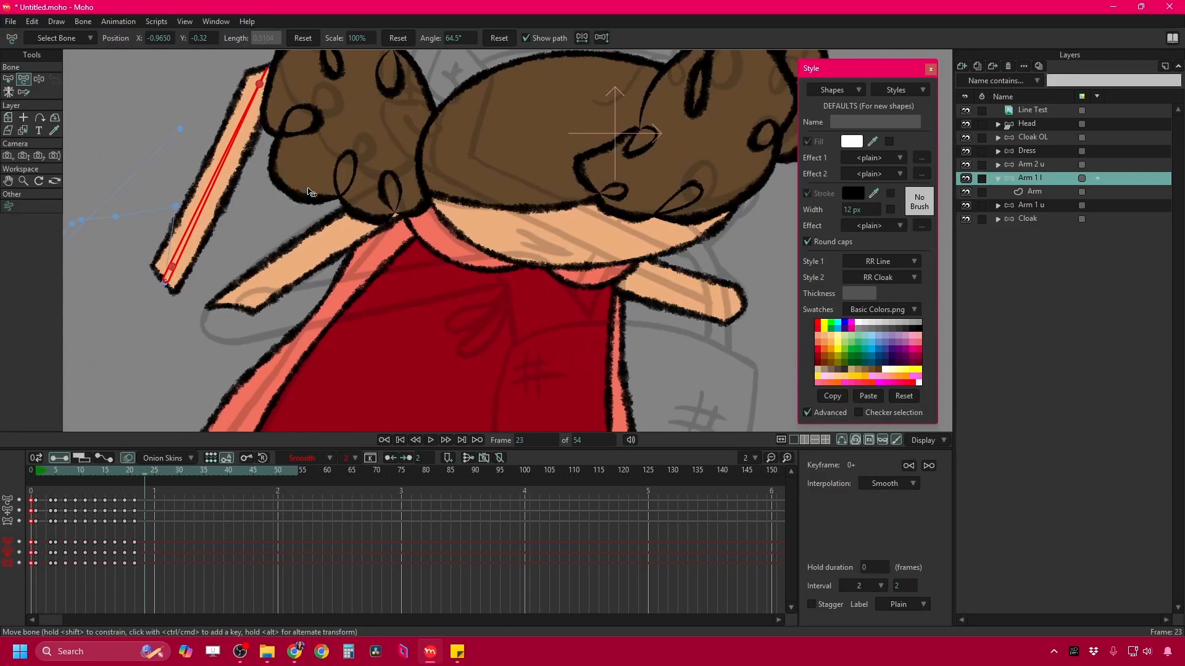
key("ctrl+Right")
key("ctrl+Right")
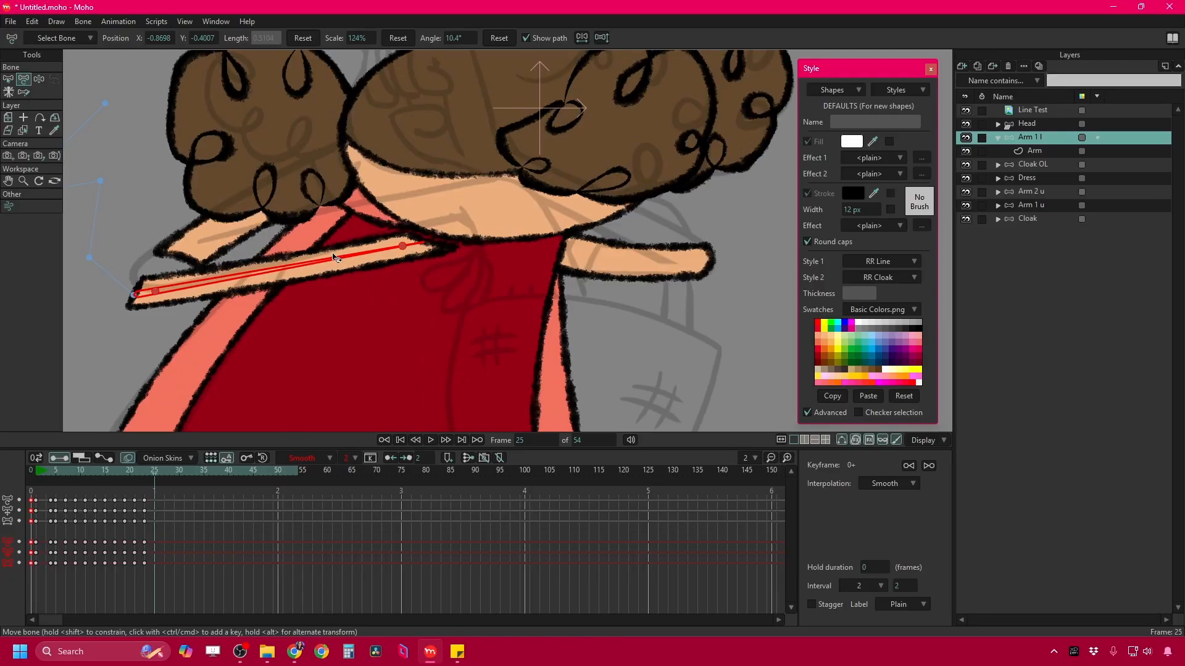
Pose the lower arm bone from frame 25 to 31 and move the Arm 1 l group above Head.
key("ctrl+Right")
key("ctrl+Right")
key("ctrl+Right")
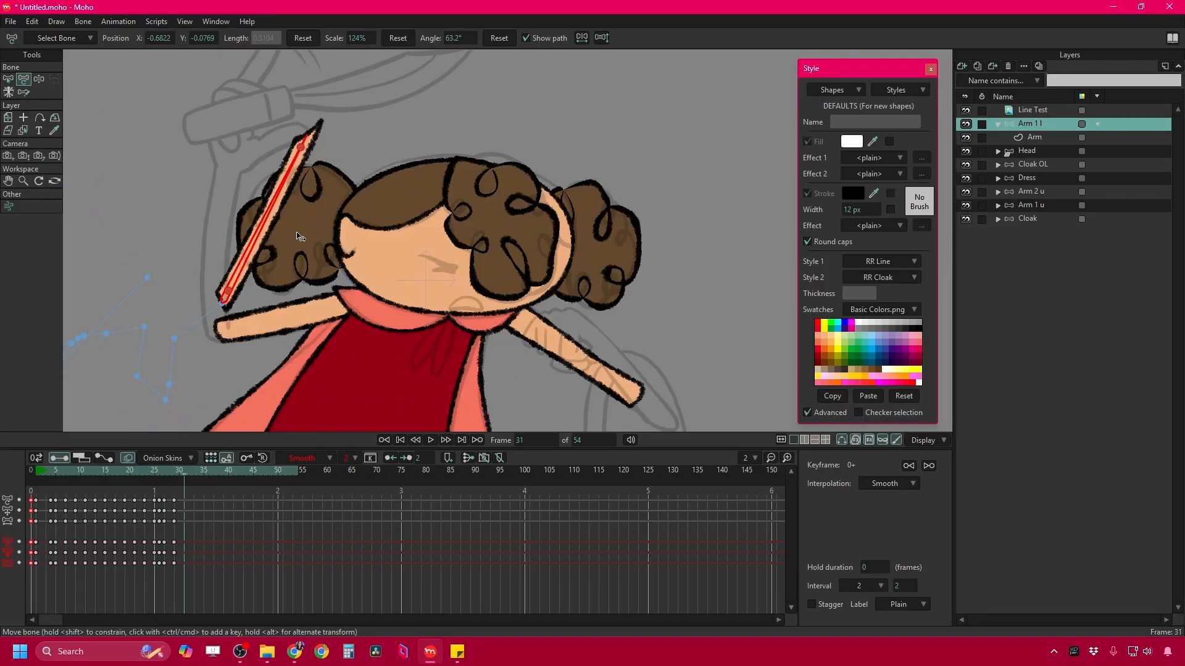
left_click_drag(220, 257, 185, 262)
Reposition the lower arm bone over the rough forearm at intervals after frame 31.
key("ctrl+Right")
key("Right")
key("Right")
key("Right")
key("Right")
left_click_drag(180, 272, 168, 262)
key("Right")
key("Right")
key("Right")
key("Right")
mouse_move(253, 296)
left_mouse_down()
mouse_move(245, 304)
mouse_move(302, 266)
left_mouse_up()
Pose the lower arm bone through the closing frames of the shot and play back the animation.
key("Right")
key("Right")
key("Right")
key("Right")
key("Left")
key("Left")
key("Right")
key("Right")
left_click_drag(231, 238, 225, 272)
key("Right")
left_click_drag(302, 265, 290, 256)
key("Right")
key("Right")
scroll(228, 247, "down", 4)
key("space")
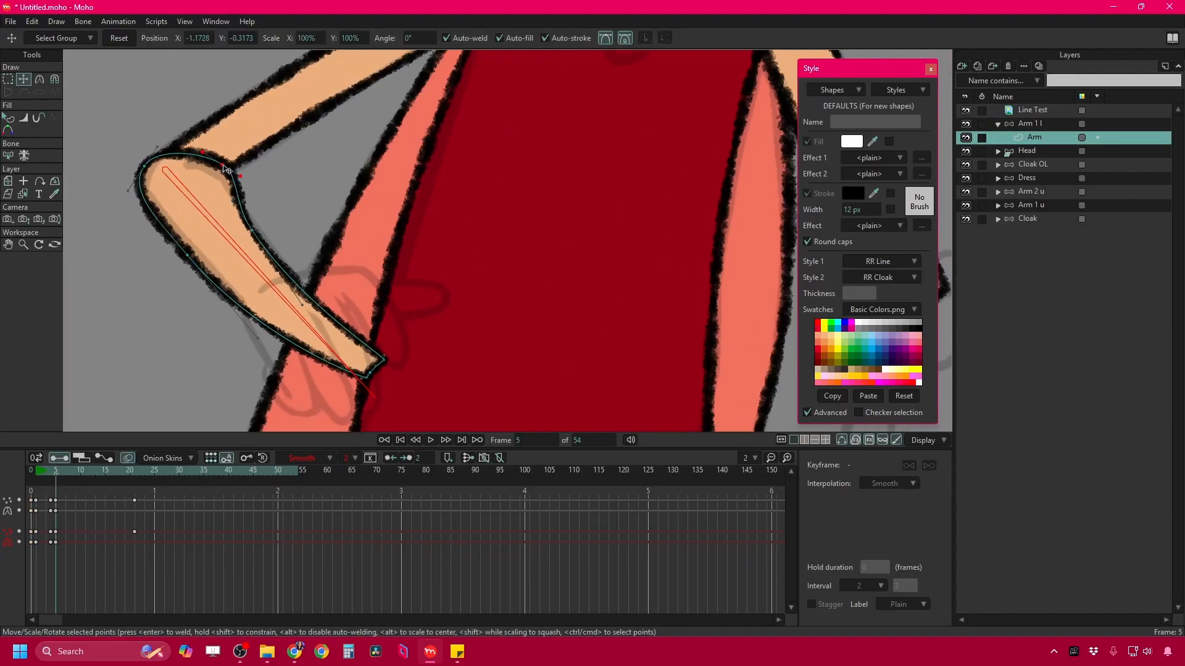
Adjust the Arm shape's points at frames 7 and 9, rounding the elbow to match the rough forearm.
key("Right")
key("Right")
left_click_drag(423, 286, 460, 258)
key("Right")
key("Right")
left_click_drag(164, 173, 159, 184)
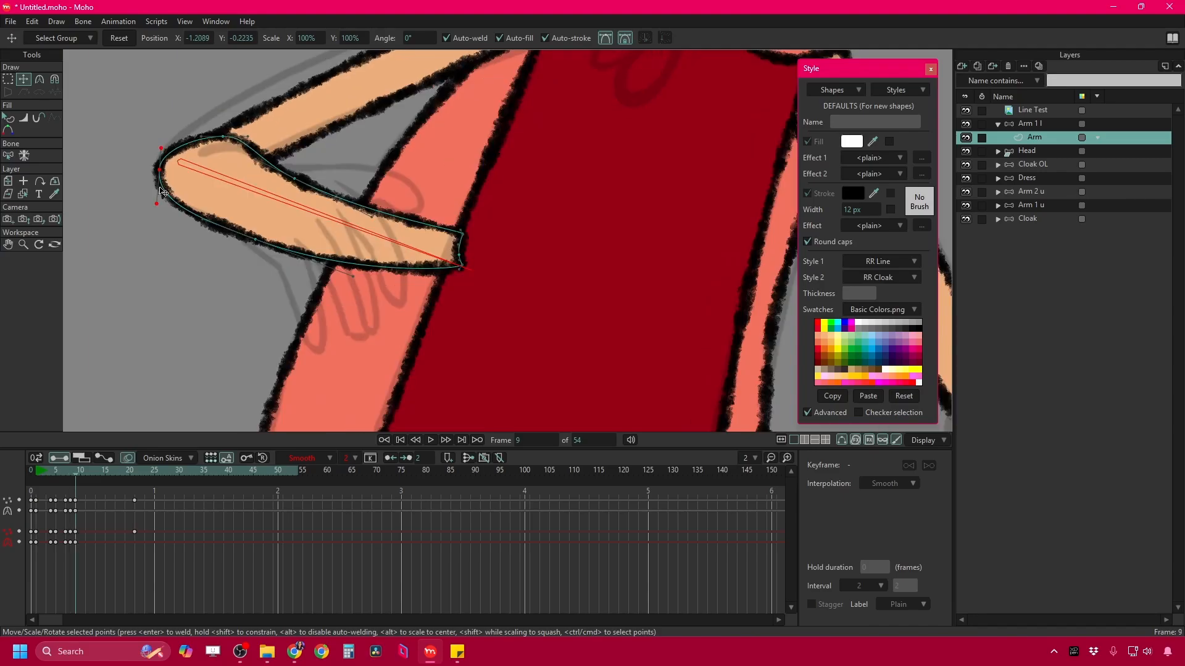
Reshape the Arm's elbow with the Magnet tool at frame 17 to follow the rough line test.
key("Right")
key("Right")
key("Right")
key("Right")
key("Right")
key("Right")
key("Right")
left_click_drag(278, 93, 285, 100)
key("x")
key("Right")
left_click_drag(259, 174, 266, 183)
key("Left")
key("Left")
key("Left")
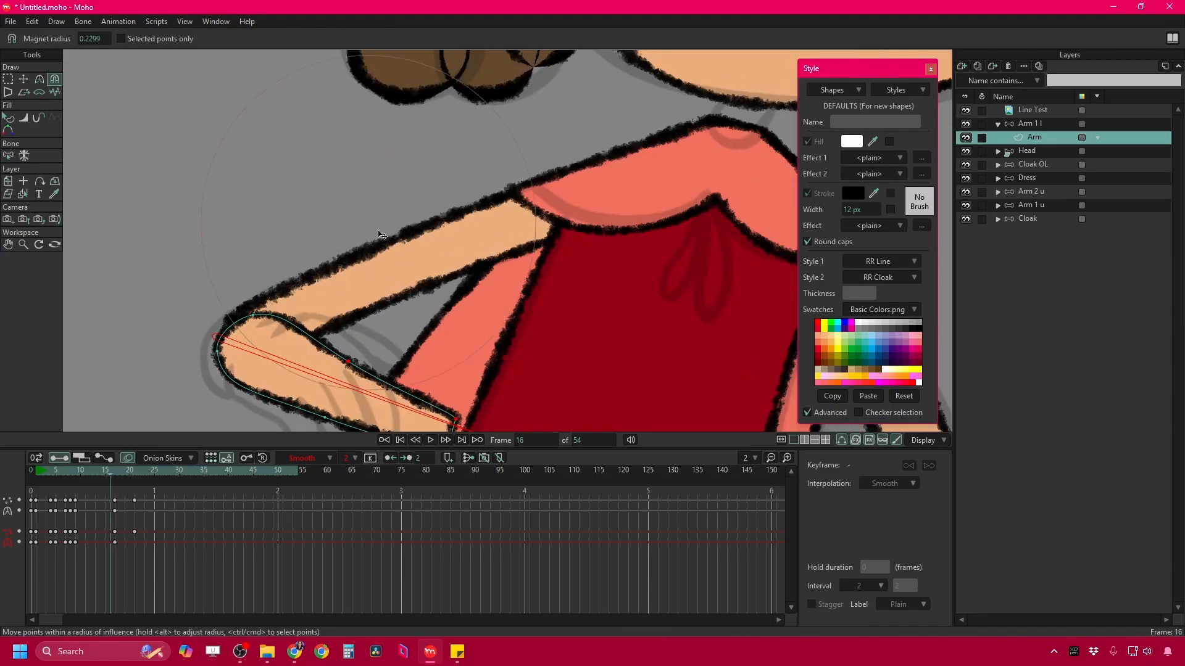
Nudge the Arm's outline onto the rough forearm with the Magnet tool at frames 16, 19 and 21.
key("Right")
key("Right")
key("Right")
key("Right")
key("Right")
left_click_drag(148, 155, 200, 188)
key("Right")
key("Right")
scroll(472, 296, "down", 1)
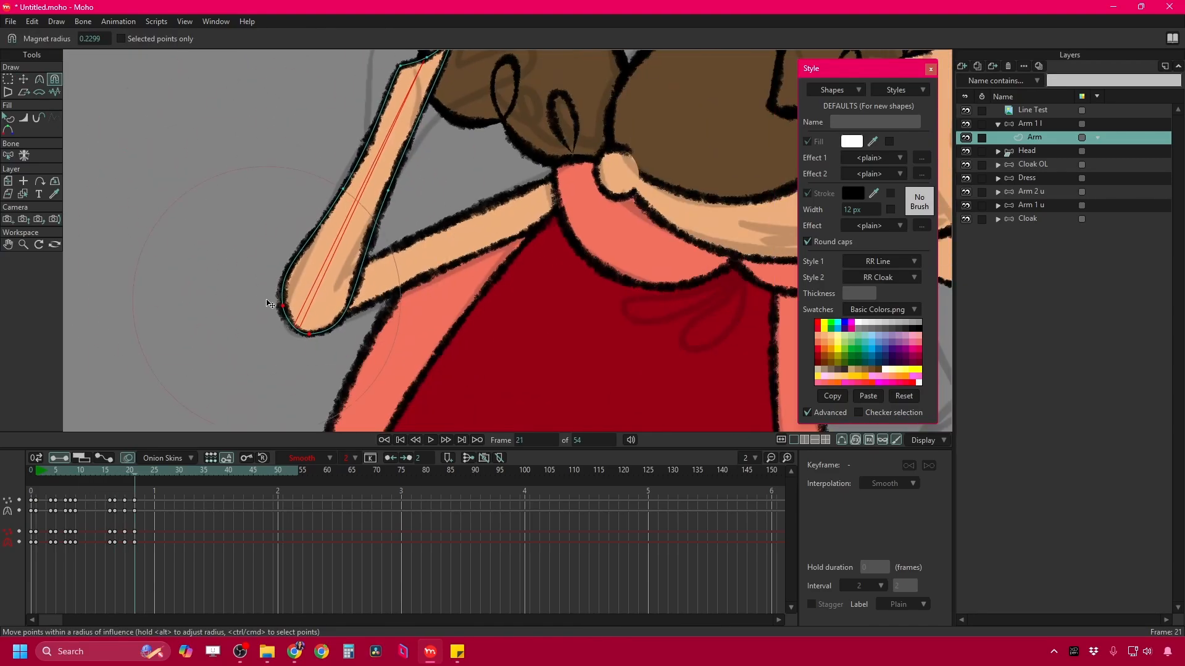
left_click_drag(480, 94, 437, 197)
left_click(437, 197)
Adjust the Arm's points with Transform Points at frames 23 and 25, fitting the wrist end to the rough drawing.
key("Right")
key("Right")
scroll(525, 194, "up", 2)
key("t")
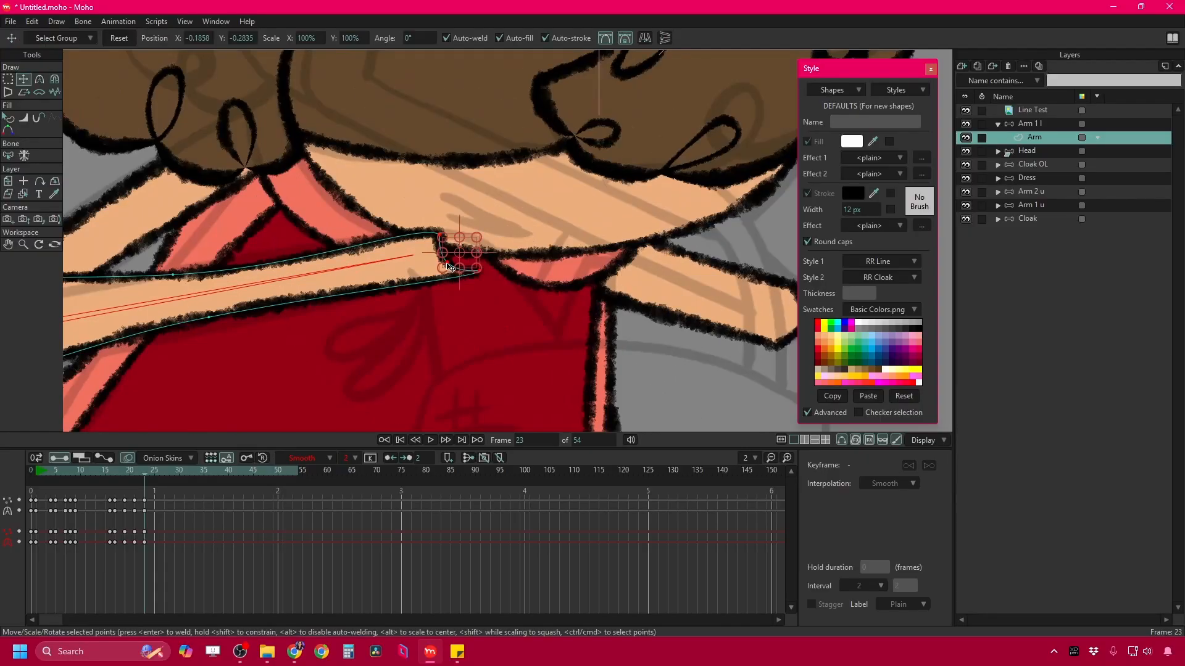
left_click_drag(472, 285, 471, 276)
scroll(284, 259, "down", 2)
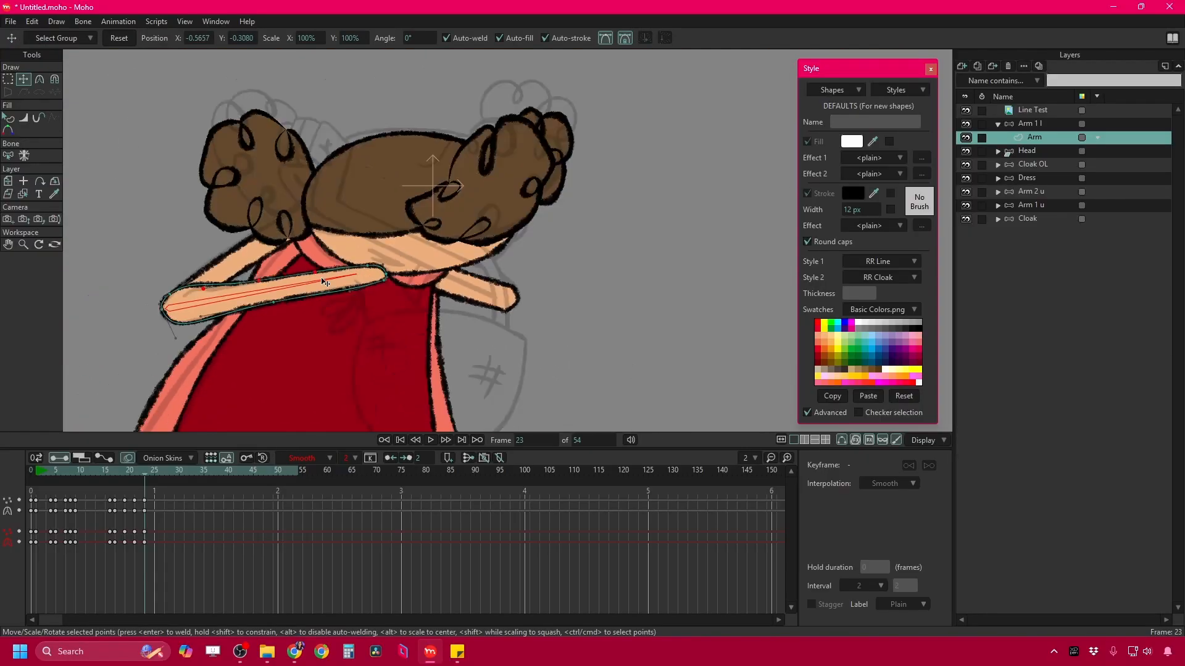
key("Right")
key("Right")
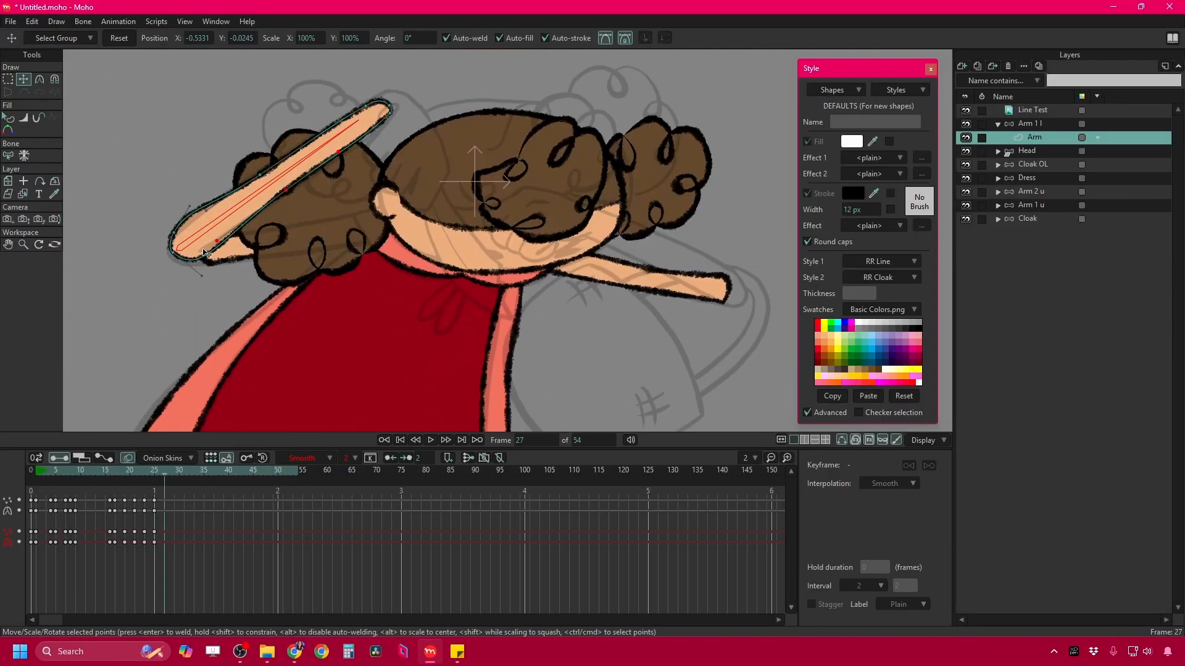
Refine the Arm's elbow contour with the Magnet tool at frames 27 and 29.
key("x")
left_click_drag(206, 253, 200, 250)
key("Right")
key("Right")
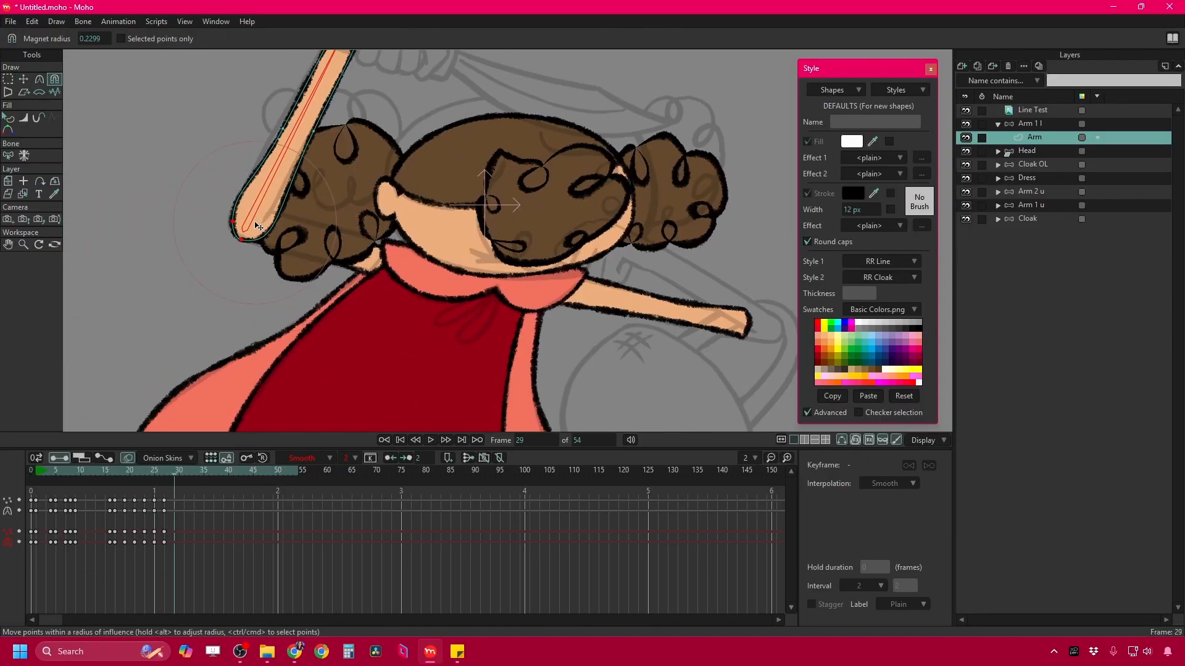
left_click_drag(333, 74, 339, 68)
key("Right")
key("Right")
Push the Arm's outline into line with the rough forearm at frames 31, 33 and 35.
left_click_drag(234, 127, 175, 122)
key("Right")
key("Right")
key("Right")
key("Right")
left_click_drag(177, 293, 180, 290)
key("Right")
key("Right")
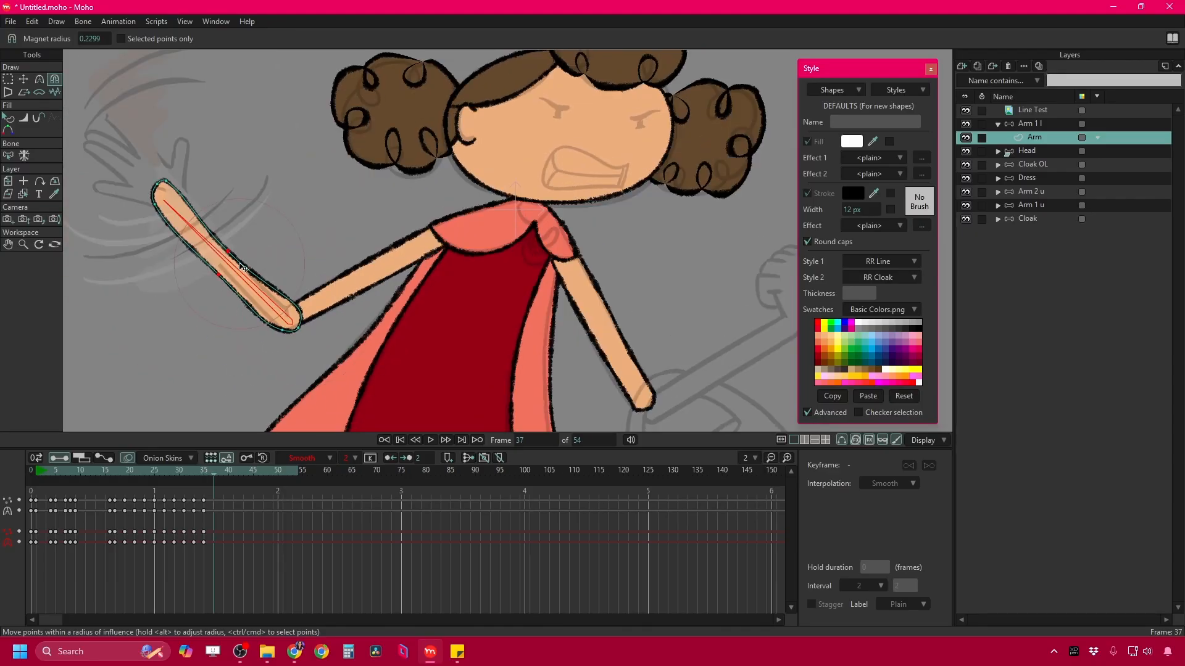
Bend the Arm's contour slightly with the Magnet tool at the poses from frame 37 to 41.
key("Right")
key("Right")
left_click_drag(144, 251, 138, 248)
key("Right")
key("Right")
left_click_drag(138, 248, 132, 246)
Reshape the Arm's middle section with the Magnet tool at frame 47.
key("Right")
key("Right")
key("Right")
key("Right")
key("Right")
key("Right")
key("Right")
left_click_drag(343, 281, 338, 284)
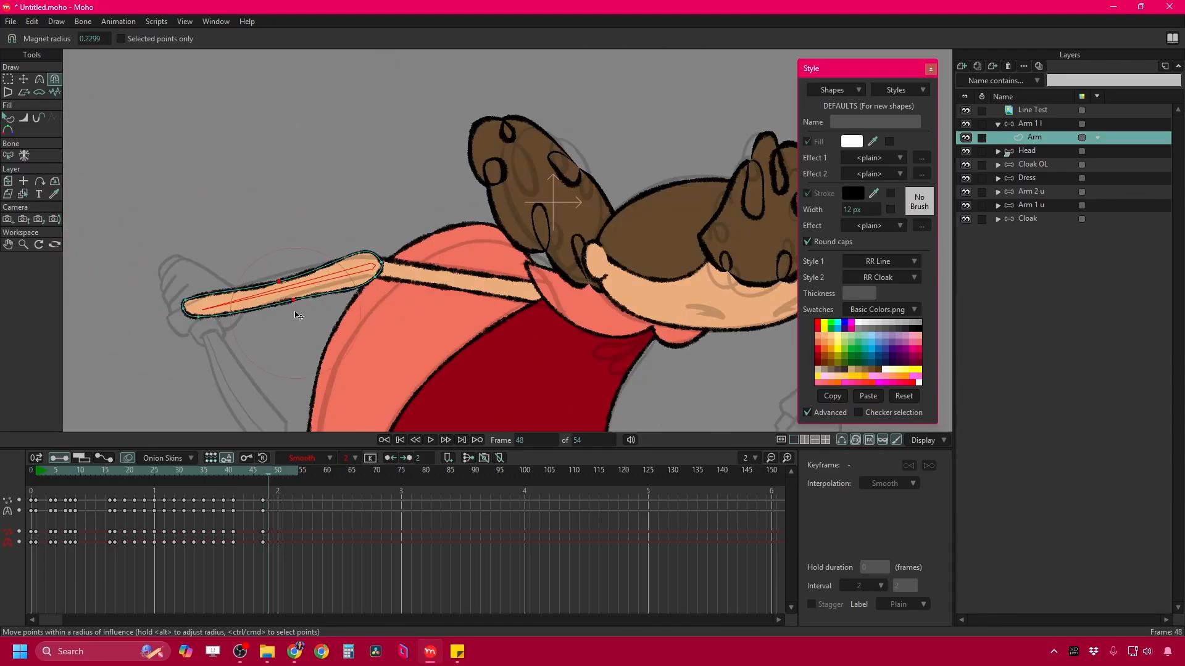
Adjust the Arm's points and smooth its contour at frame 48 to match the rough forearm.
key("Left")
key("m")
key("Right")
key("t")
scroll(364, 269, "up", 2)
scroll(365, 268, "up", 3)
left_click_drag(408, 250, 418, 241)
scroll(598, 170, "down", 3)
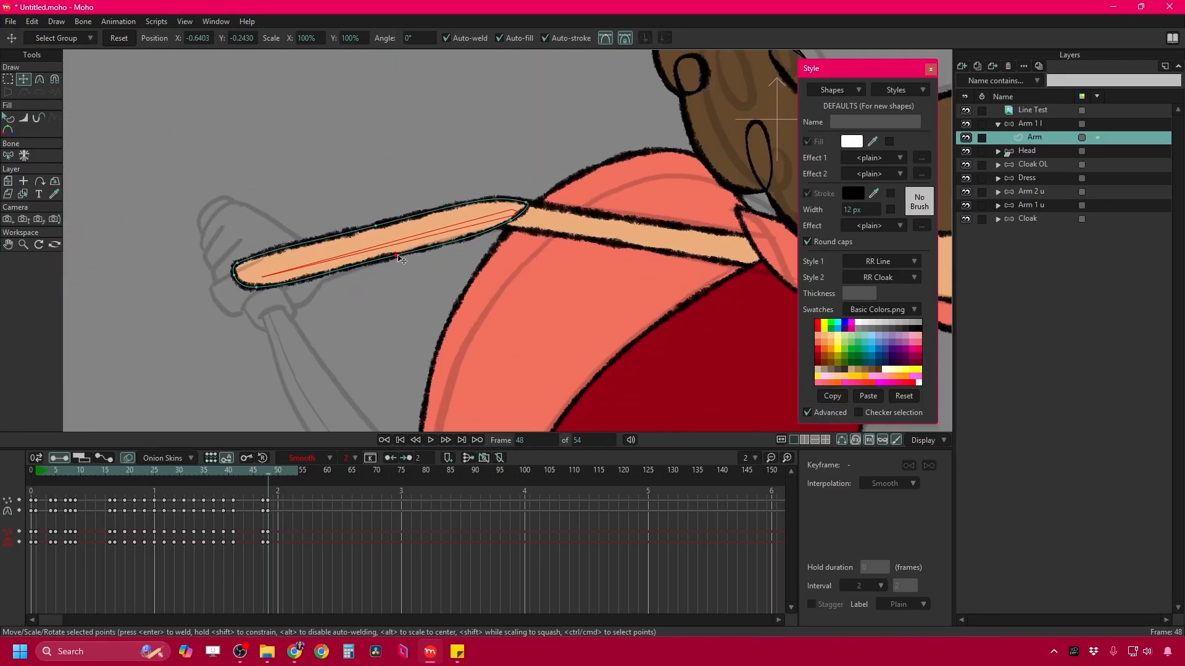
key("x")
left_click_drag(267, 307, 272, 303)
scroll(276, 307, "down", 6)
Delete the Arm 1 l bone keyframes at frames 11 and 13 and play back the animation.
left_click_drag(104, 471, 109, 470)
scroll(322, 256, "up", 4)
left_click(1029, 123)
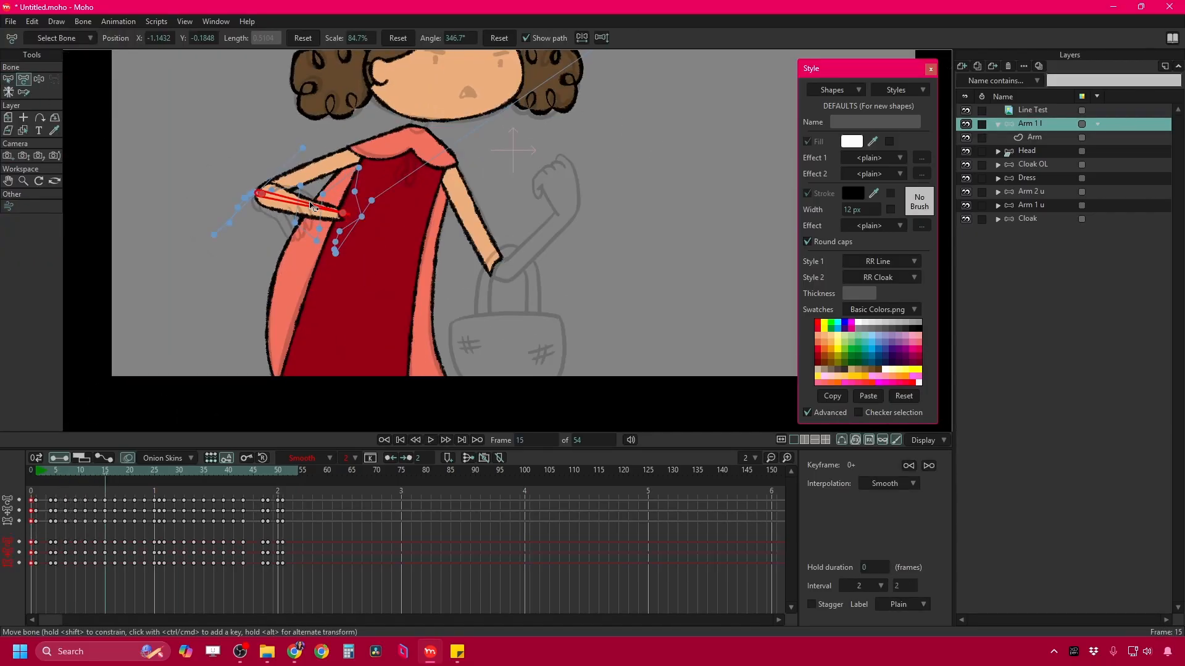
key("Left")
key("Left")
left_click_drag(99, 567, 82, 497)
key("Delete")
scroll(276, 209, "up", 4)
scroll(290, 209, "down", 4)
left_click(841, 438)
scroll(338, 318, "down", 2)
key("space")
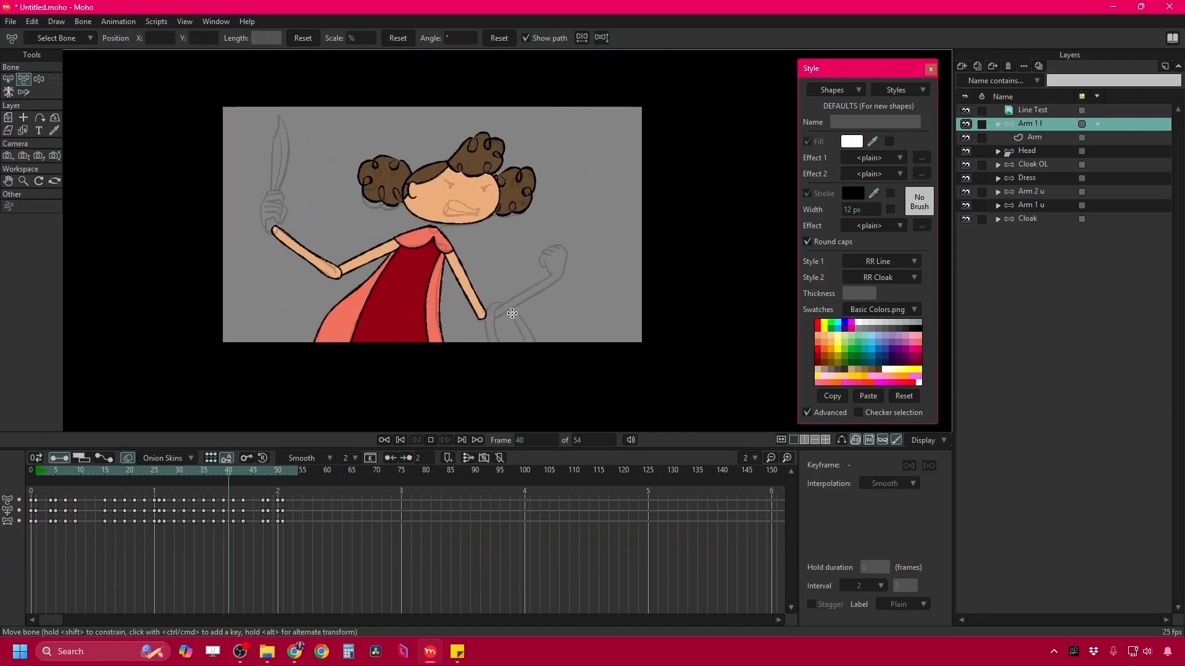
Duplicate the Arm 1 l group as Arm 2 l and clear the copy's animation.
left_click(999, 125)
type("2 l")
left_click(118, 21)
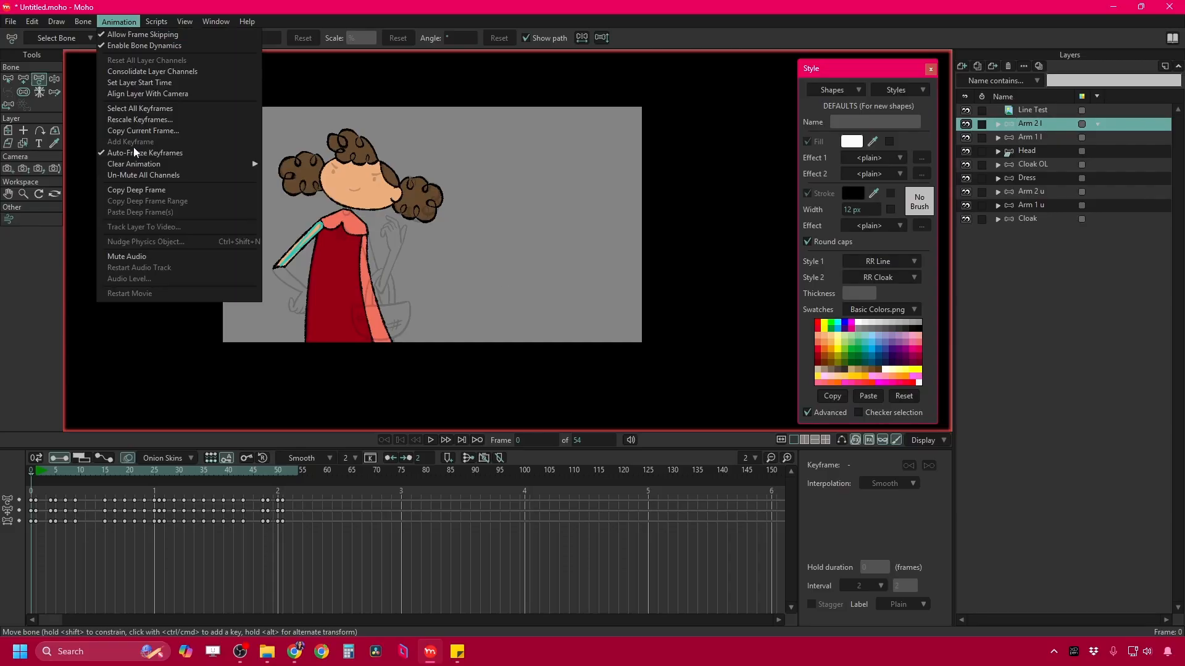
left_click(290, 165)
key("Return")
Position and rotate the Arm 2 l bone at frame 1 to place the forearm over the raised rough forearm.
scroll(406, 285, "up", 4)
key("Right")
left_click_drag(206, 141, 367, 261)
left_click_drag(259, 355, 423, 147)
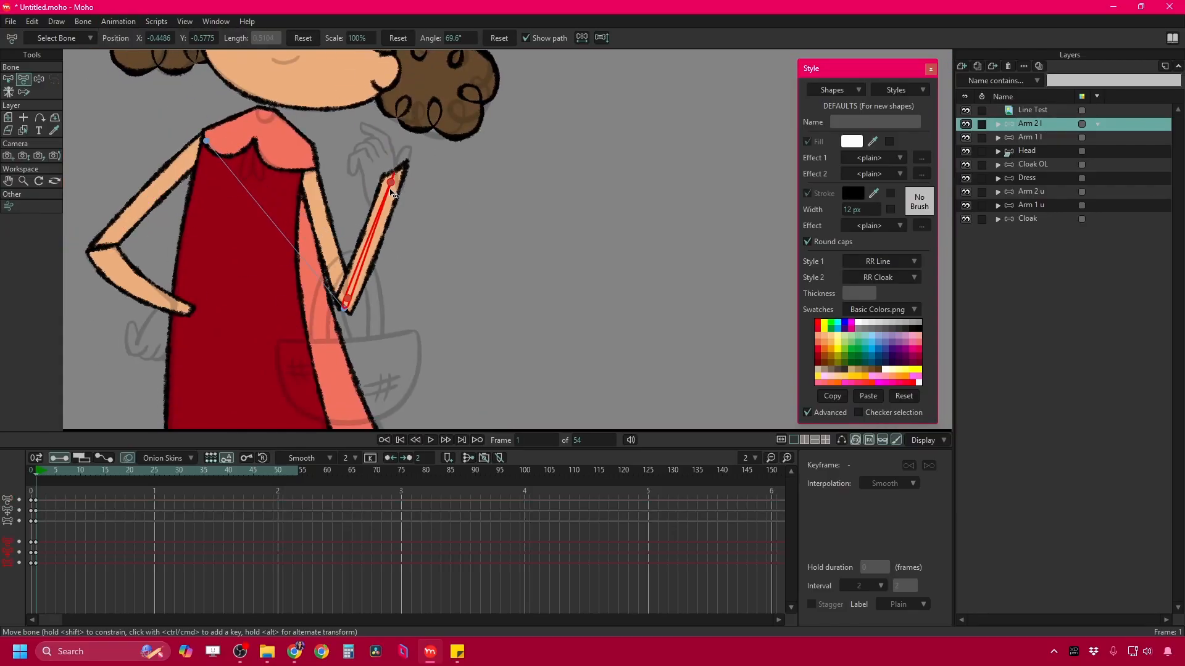
left_click(1031, 205)
left_click(1029, 124)
Pose the Arm 2 l bone over the rough forearm at frames 4, 5 and 7.
key("Right")
key("Right")
key("Right")
key("Right")
left_click_drag(346, 299, 425, 304)
key("Right")
key("Right")
key("Right")
key("Right")
key("Right")
key("Right")
Pose the Arm 2 l bone every two frames from frame 11 to 17, following the rough forearm.
mouse_move(515, 212)
left_mouse_down()
mouse_move(485, 233)
mouse_move(504, 238)
mouse_move(484, 258)
left_mouse_up()
key("Right")
key("Right")
key("Right")
key("Right")
key("Right")
key("Right")
key("Right")
key("Right")
key("Right")
key("Right")
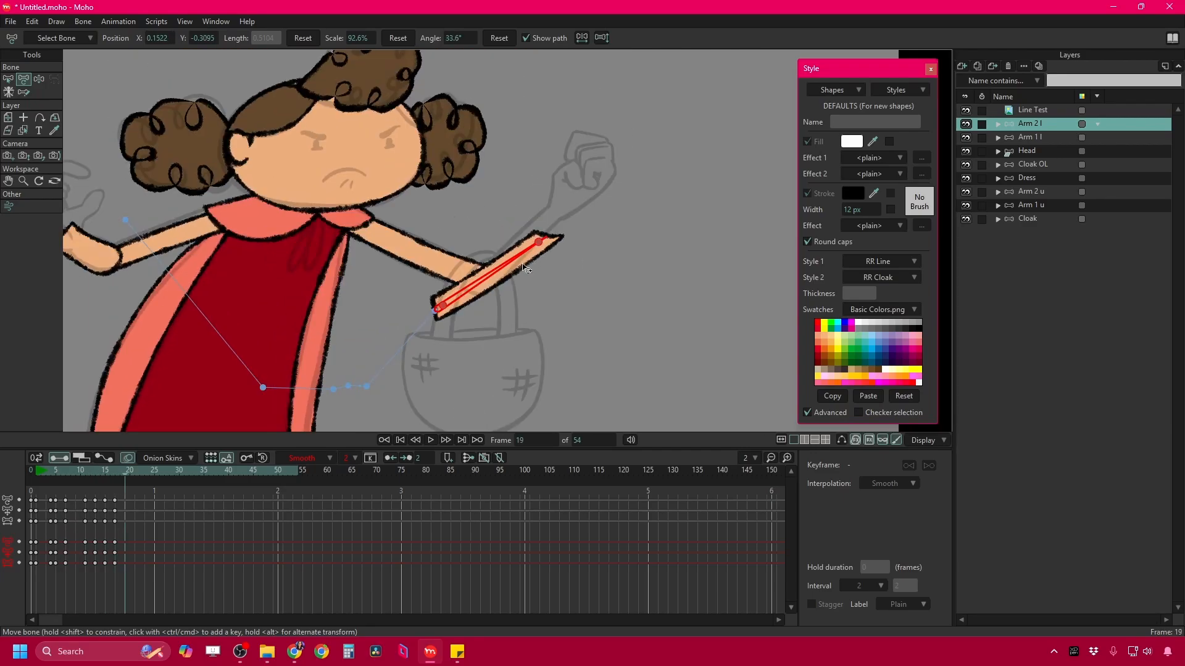
Pose the Arm 2 l bone at frames 19, 21 and 23 to follow the swinging rough forearm.
mouse_move(531, 296)
left_mouse_down()
mouse_move(421, 227)
mouse_move(462, 329)
left_mouse_up()
key("Right")
key("Right")
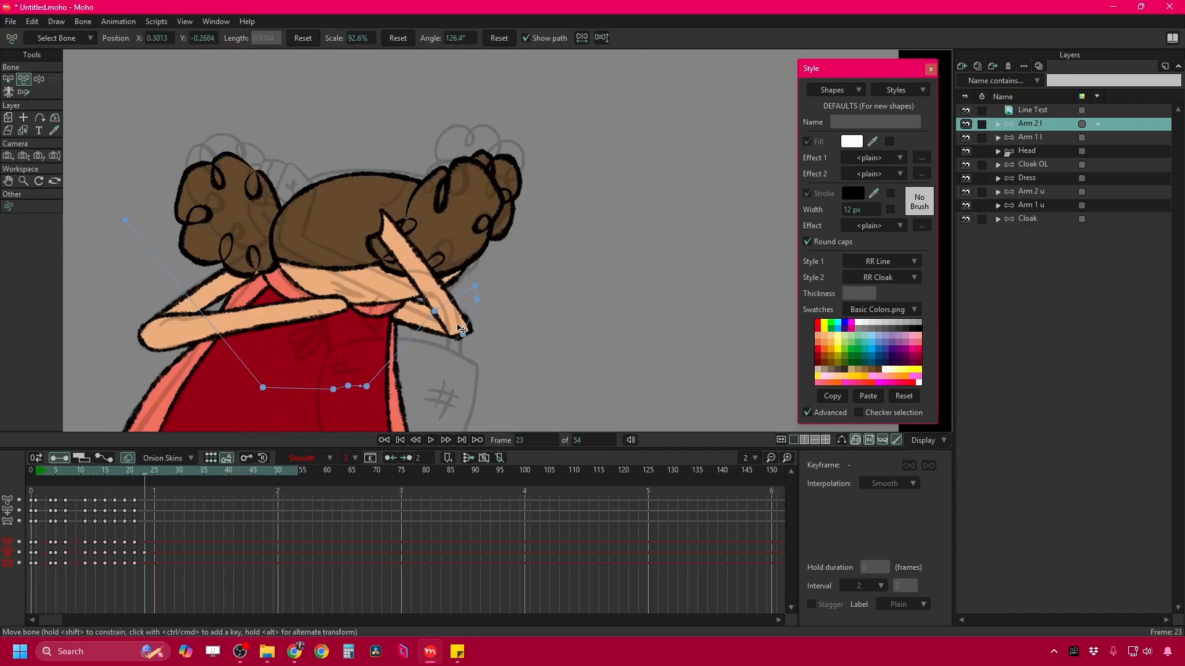
Pose the Arm 2 l forearm bone to match the sketch on every second frame from 25 to 31.
key("Right")
key("Right")
key("Right")
key("Right")
mouse_move(410, 284)
left_mouse_down()
mouse_move(589, 290)
mouse_move(601, 309)
mouse_move(592, 352)
left_mouse_up()
key("Right")
key("Right")
key("Right")
key("Right")
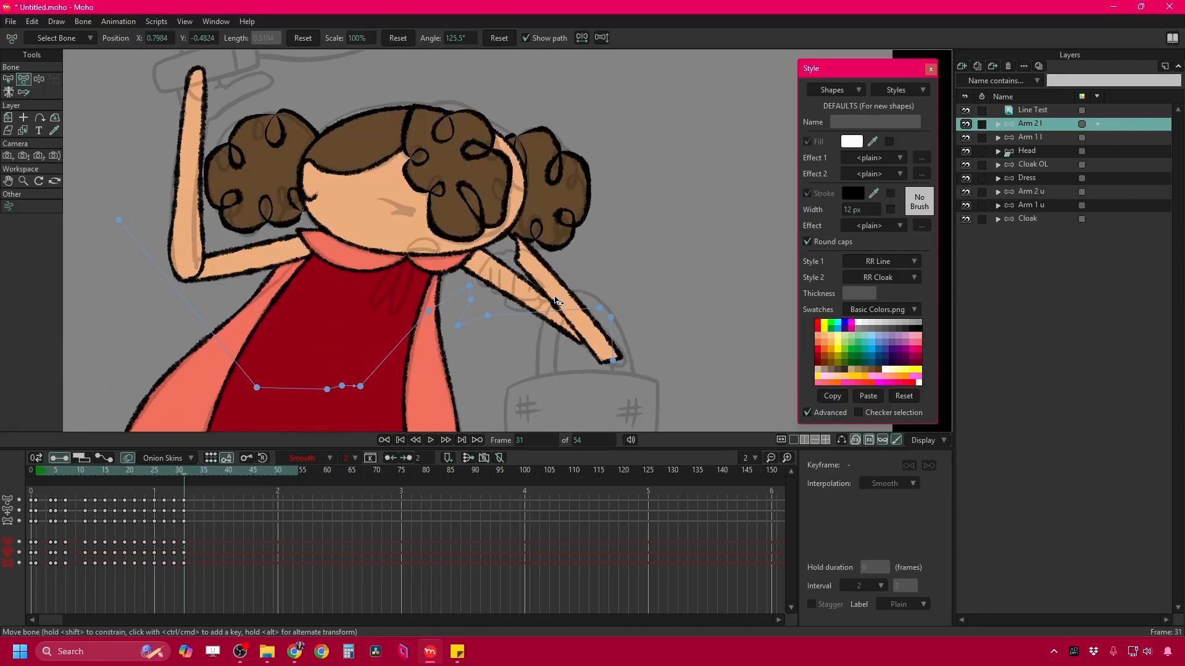
Pose the Arm 2 l forearm bone over the sketched arm on every second frame from 33 to 45.
key("Right")
key("Right")
left_click_drag(530, 331, 574, 284)
key("Right")
key("Right")
key("Right")
key("Right")
key("Right")
key("Right")
key("Right")
key("Right")
left_click_drag(573, 284, 436, 356)
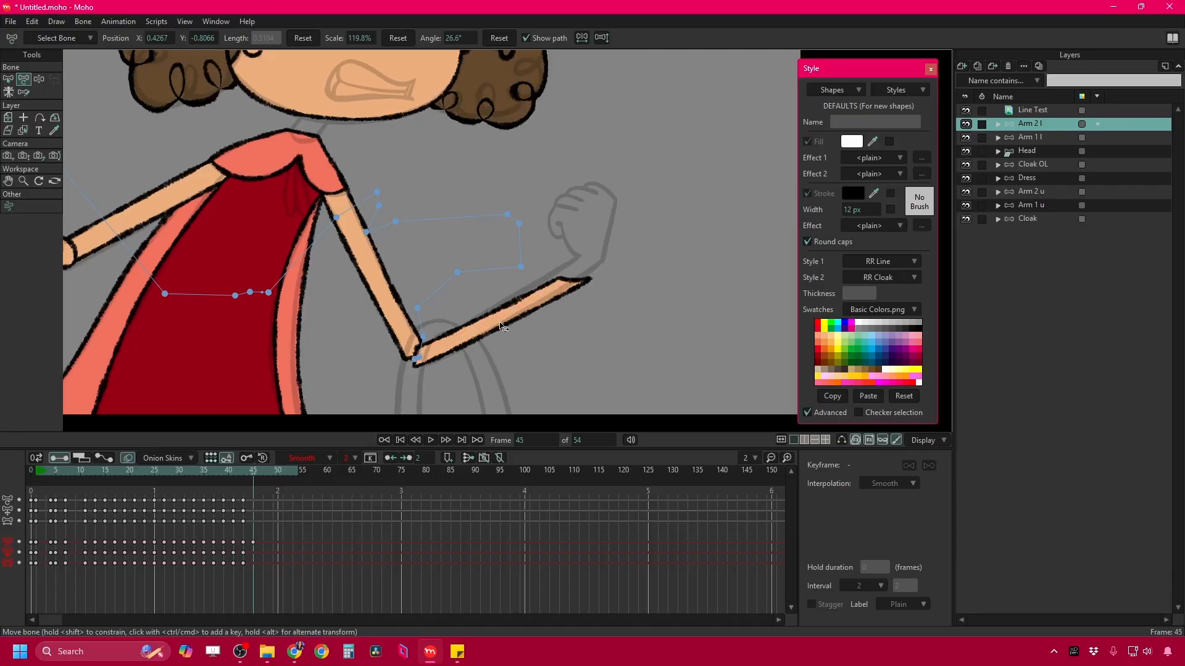
Delete the Arm 2 l keyframes from frame 39 to 43 and pose the forearm bone along the hanging arm at frame 48.
mouse_move(299, 486)
left_mouse_down()
mouse_move(245, 572)
mouse_move(230, 546)
left_mouse_up()
key("Right")
key("Right")
key("Right")
key("Right")
key("Right")
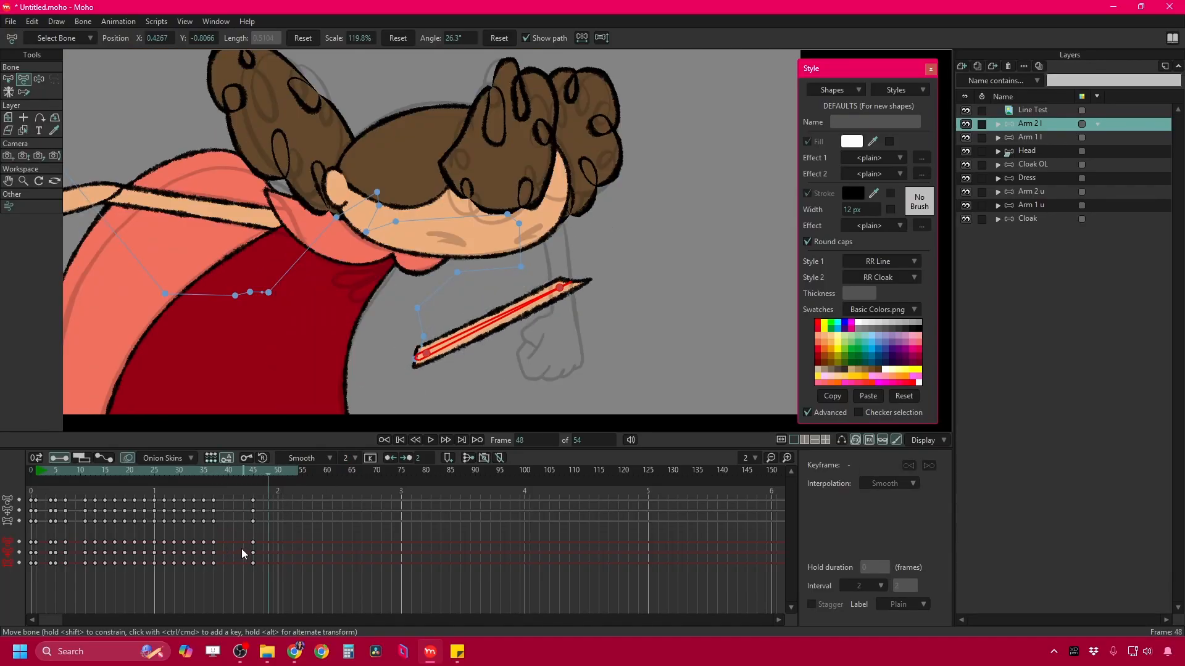
mouse_move(426, 352)
left_mouse_down()
mouse_move(547, 242)
mouse_move(547, 170)
mouse_move(558, 316)
mouse_move(555, 185)
left_mouse_up()
key("space")
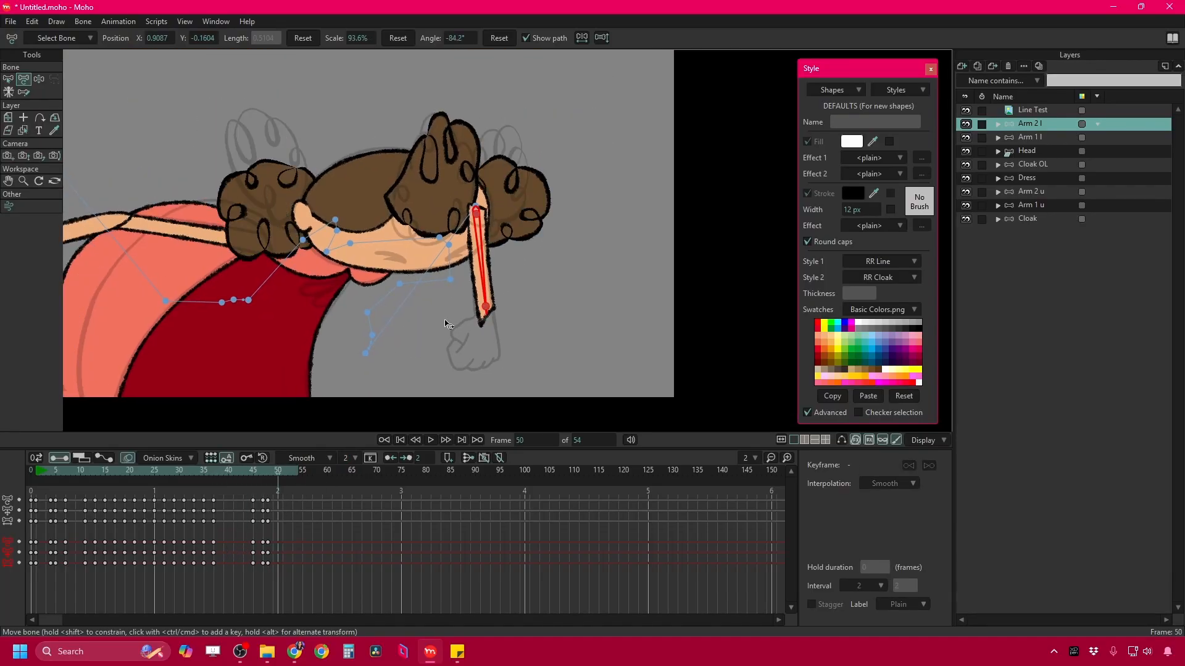
Reshape the forearm's points on the Arm vector layer inside Arm 2 l at frames 17 and 23.
left_click(1033, 110)
left_click(436, 123, "ctrl+alt")
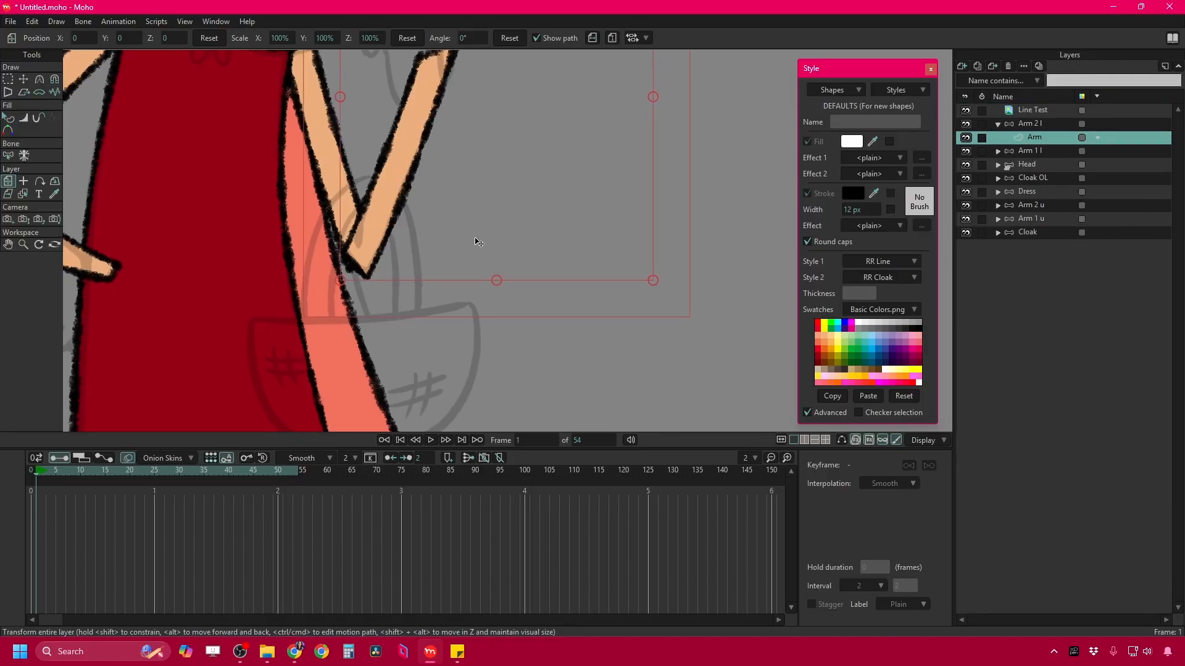
left_click_drag(406, 137, 398, 166)
key("space")
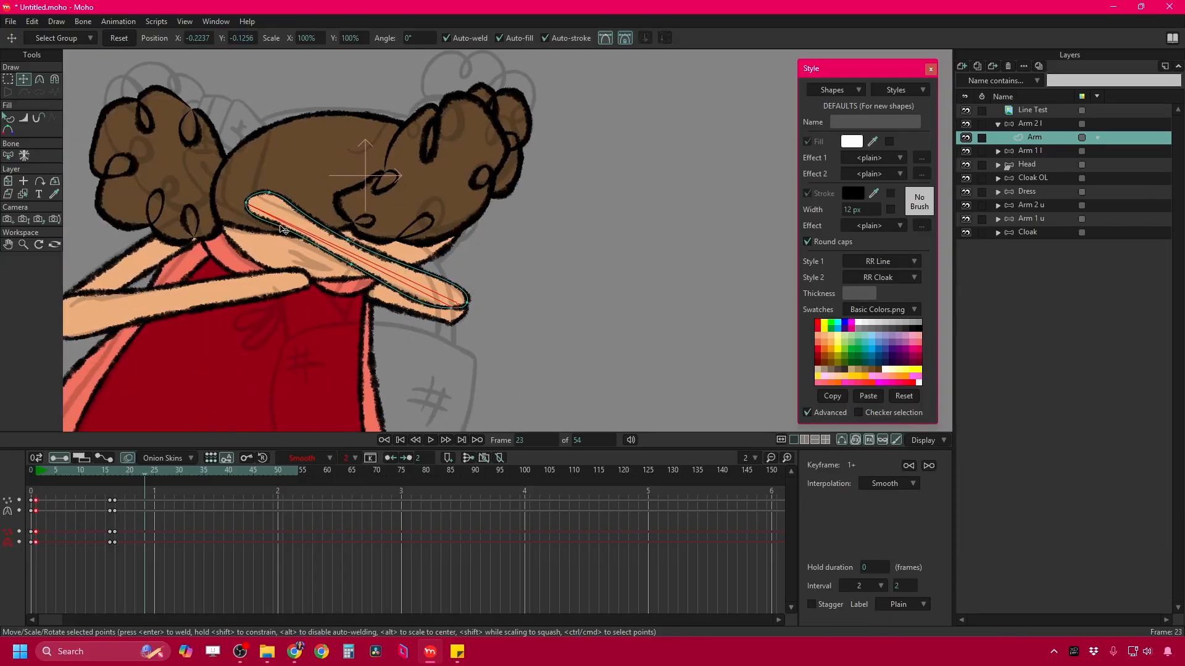
key("space")
key("ctrl+Left")
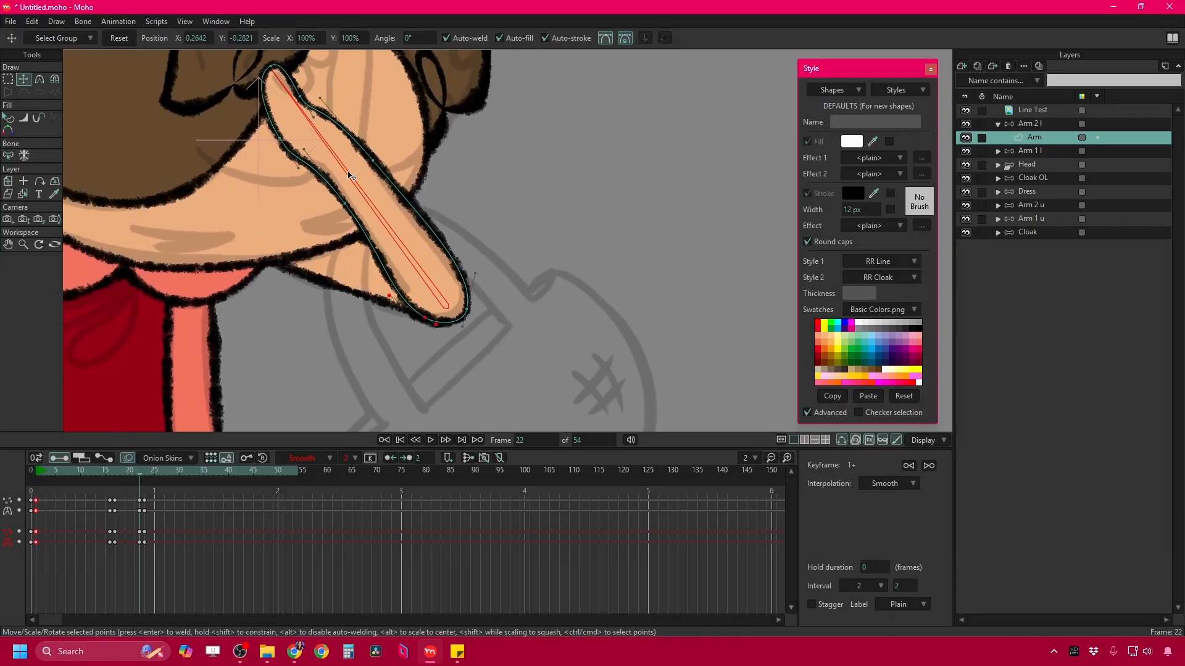
Adjust the forearm's points to follow the sketch at frames 21, 25 and 27.
left_click_drag(302, 155, 333, 203)
key("ctrl+Right")
key("ctrl+Right")
key("ctrl+Right")
key("ctrl+Right")
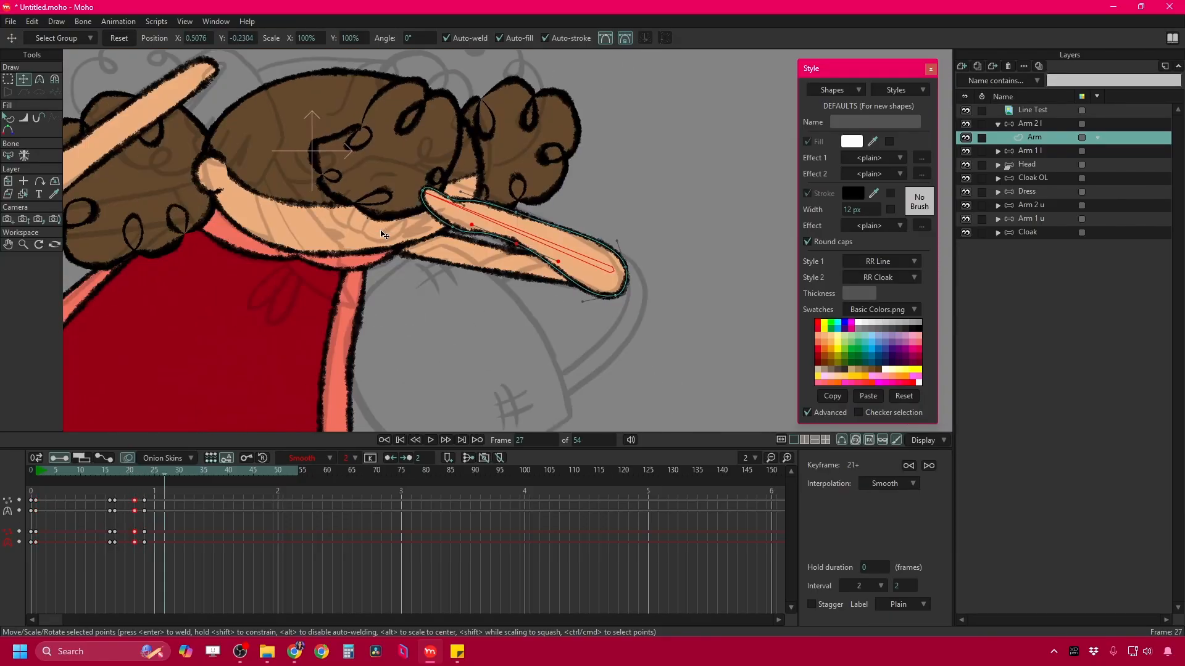
key("ctrl+Right")
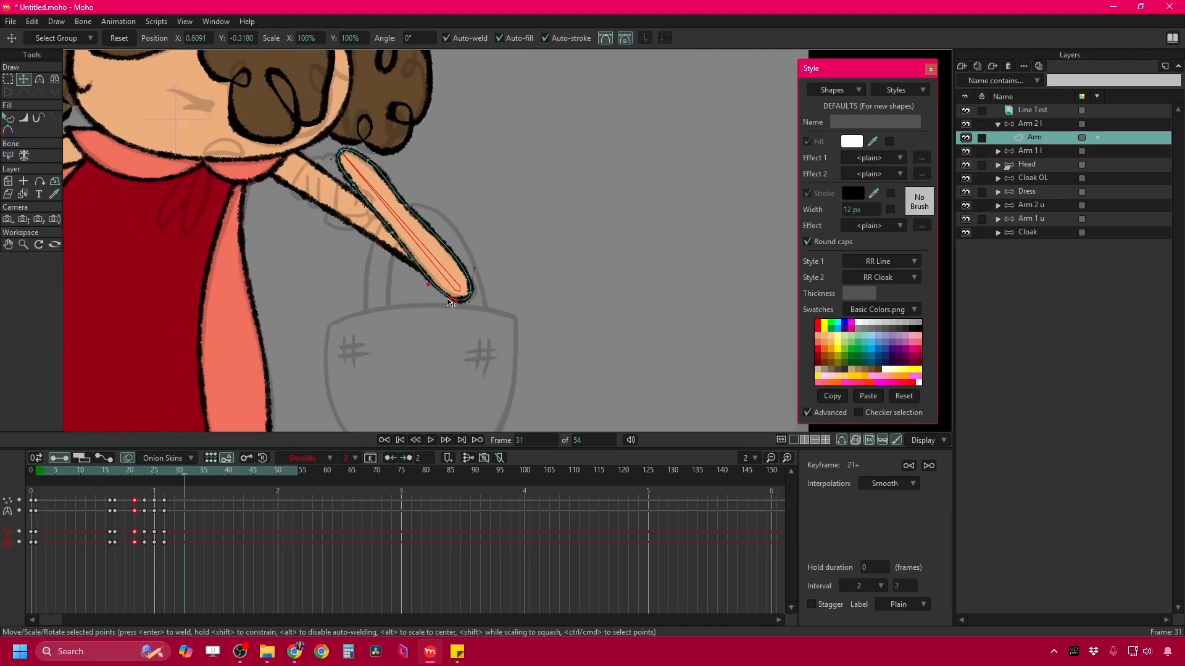
Reshape the forearm outline with the Magnet and Transform Points tools at frames 31, 33, 35 and 37.
key("x")
key("ctrl+Right")
key("ctrl+Right")
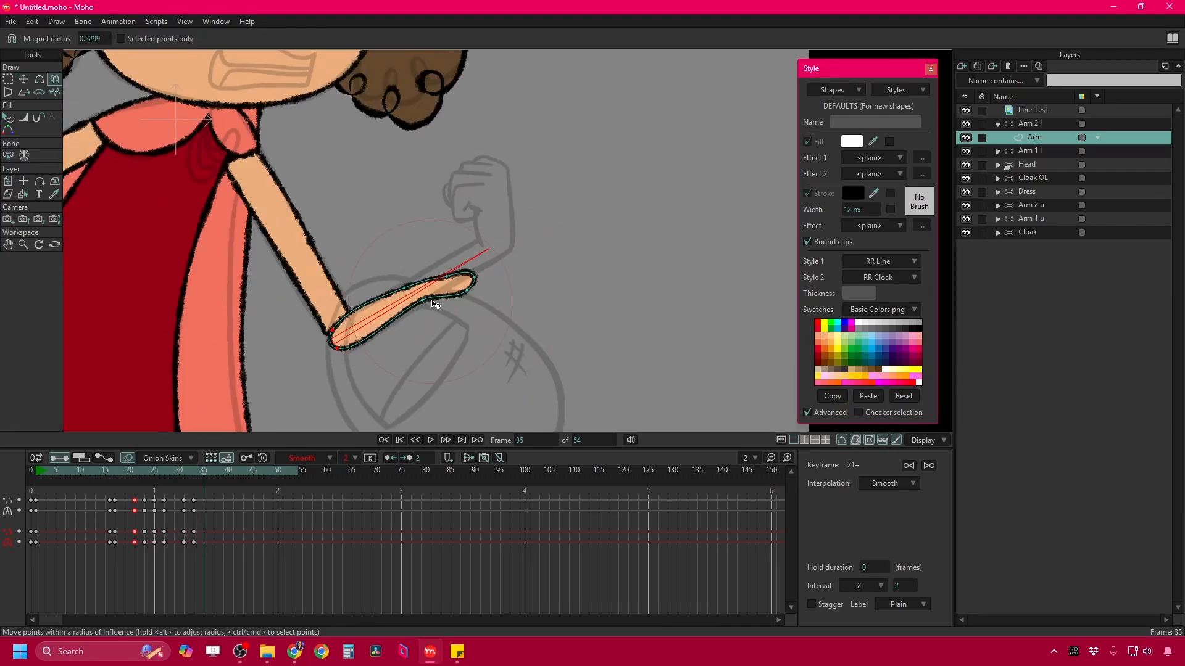
key("ctrl+Right")
key("ctrl+Right")
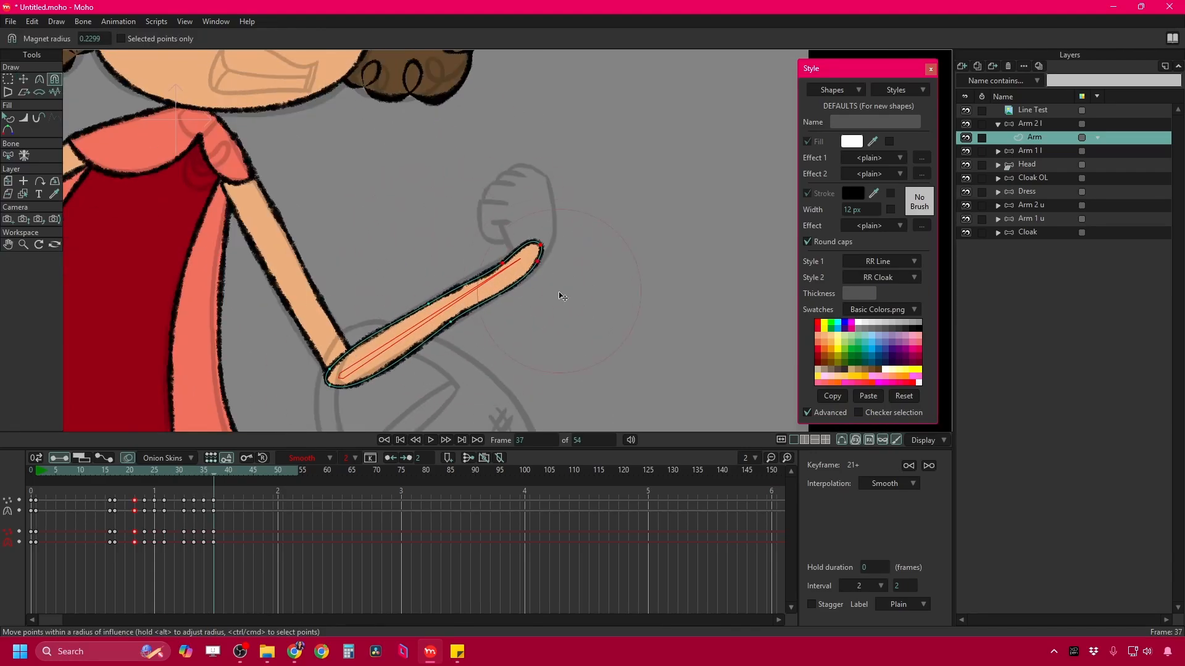
key("t")
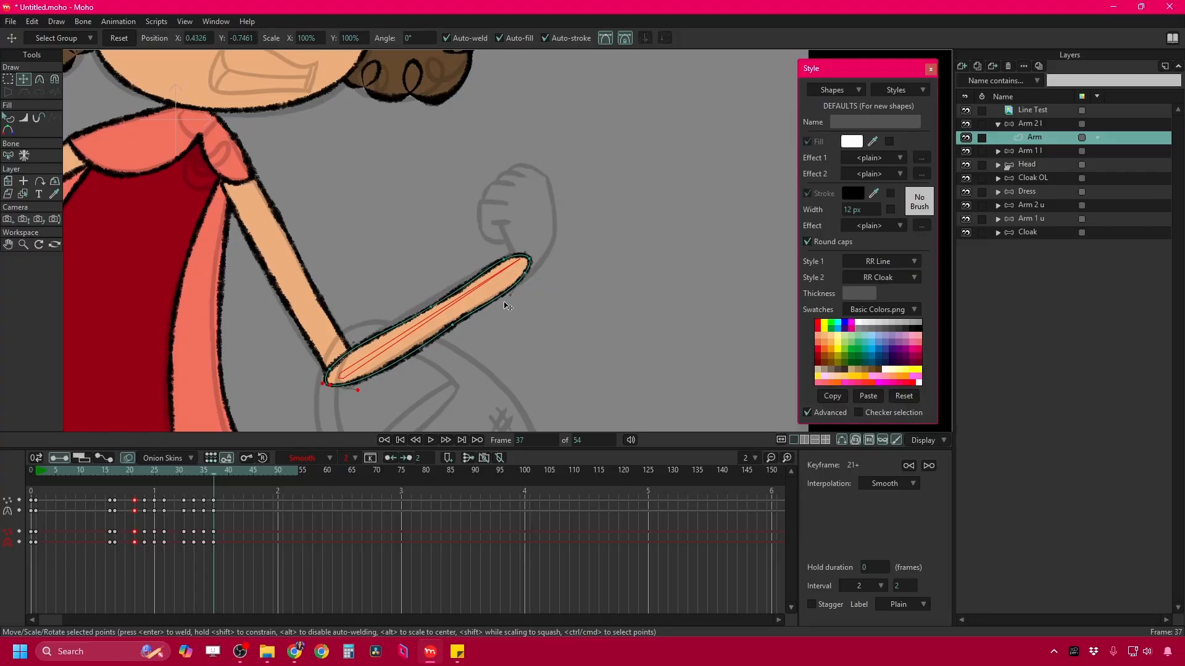
Pose the Arm 2 l forearm bone at frame 39 and reshape the Arm layer's points for the hanging forearm at frame 48.
key("ctrl+Right")
left_click(1030, 123)
key("ctrl+Right")
key("ctrl+Right")
key("ctrl+Right")
key("ctrl+Right")
key("ctrl+Right")
key("ctrl+Right")
key("ctrl+Right")
key("ctrl+Right")
key("ctrl+Right")
key("ctrl+Right")
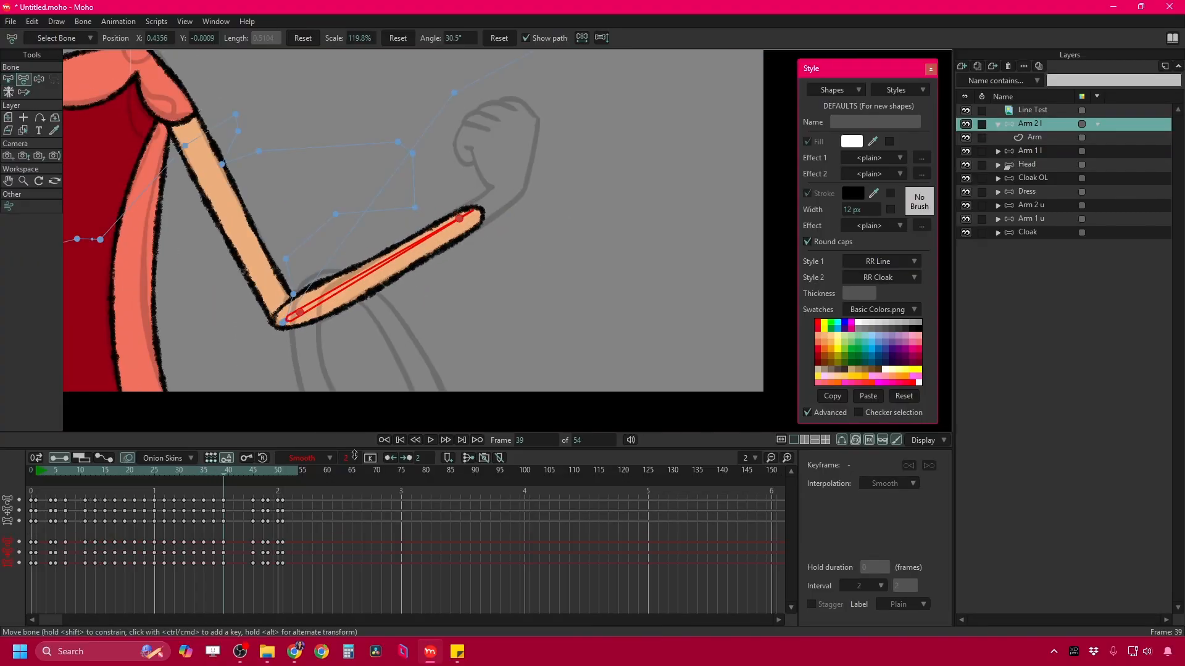
key("m")
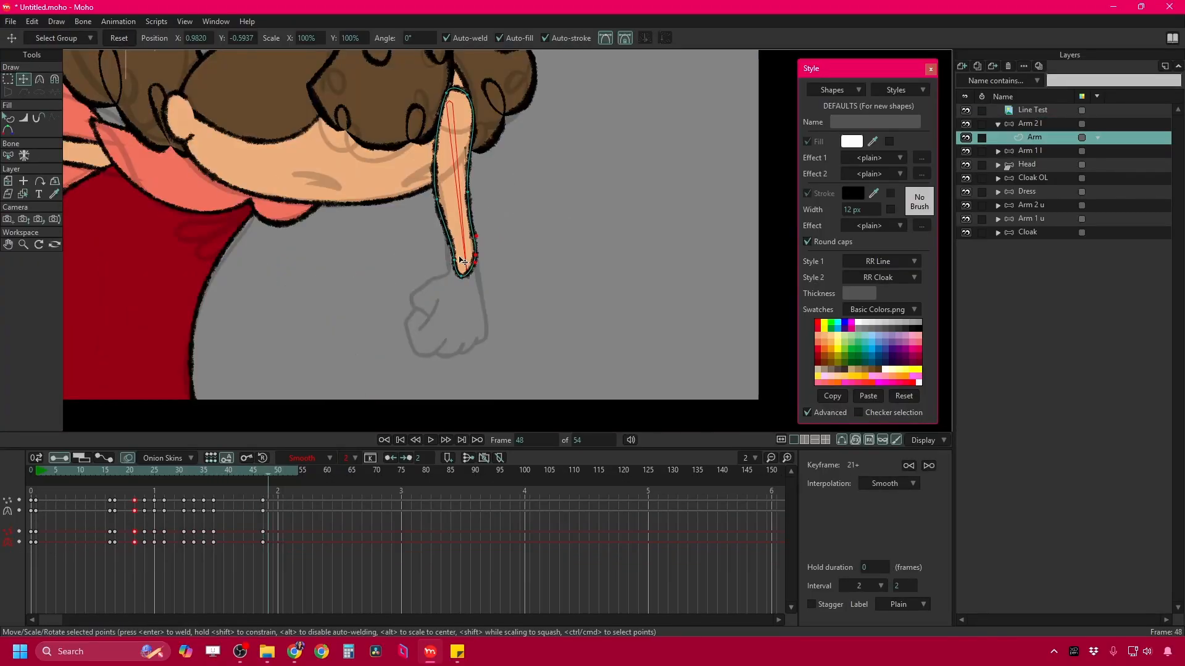
Enable animated layer order in the depth sorting settings of the Layer Order group.
left_click(1036, 123)
left_click(264, 476)
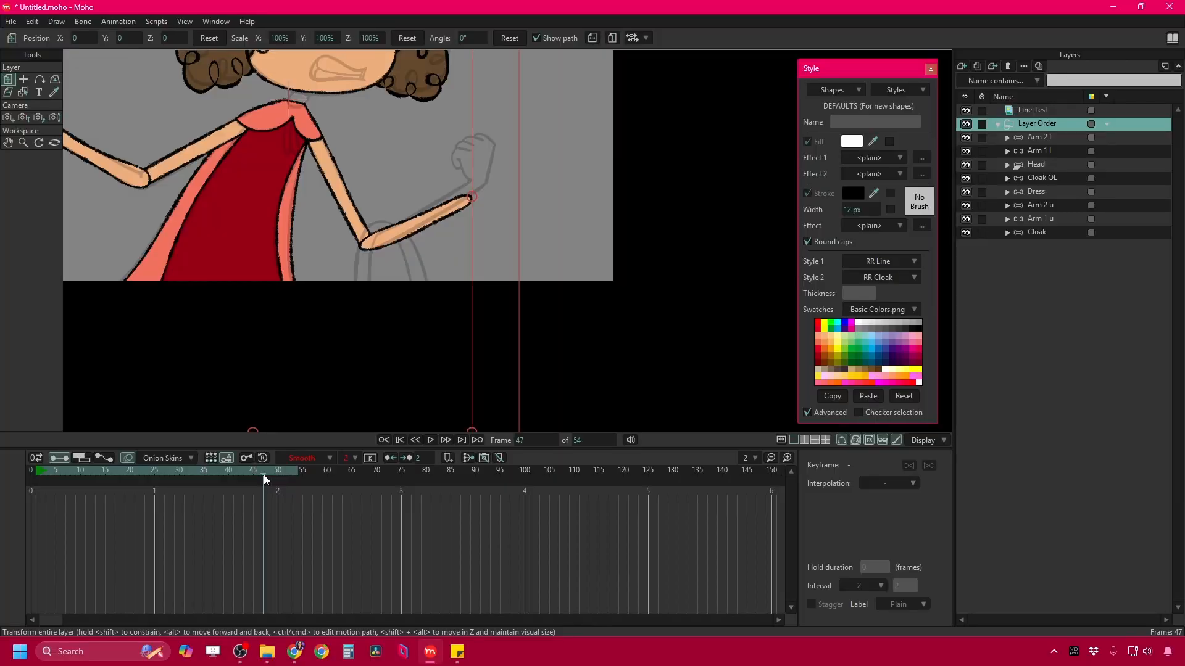
left_click(267, 475)
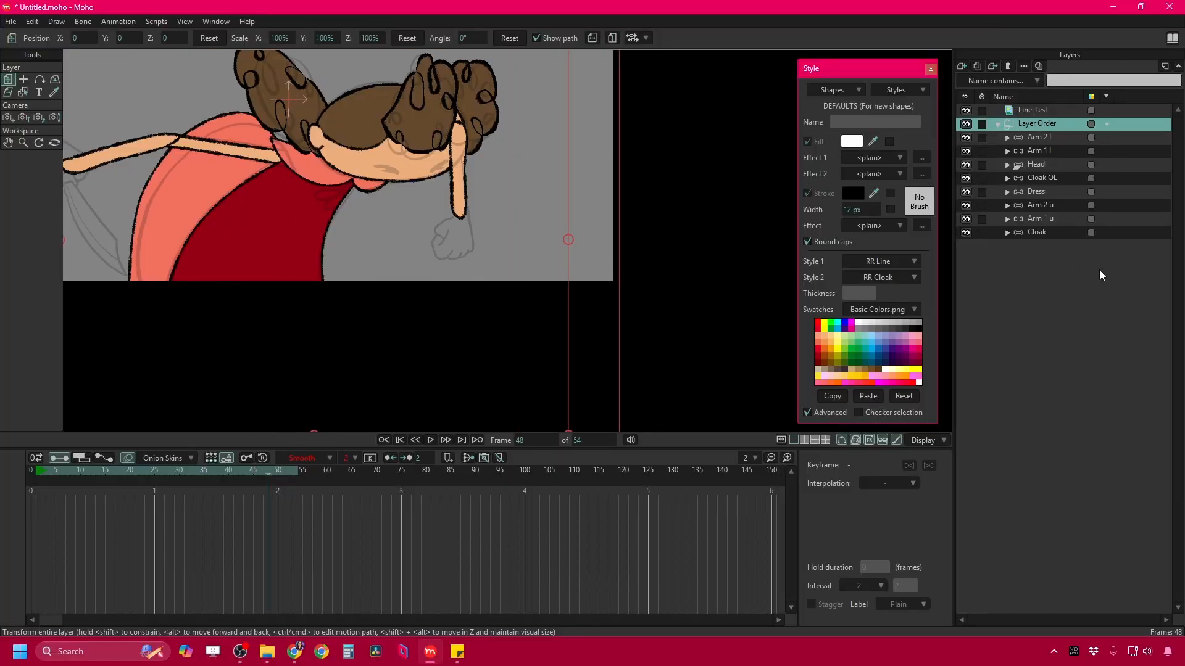
left_click_drag(513, 194, 544, 220)
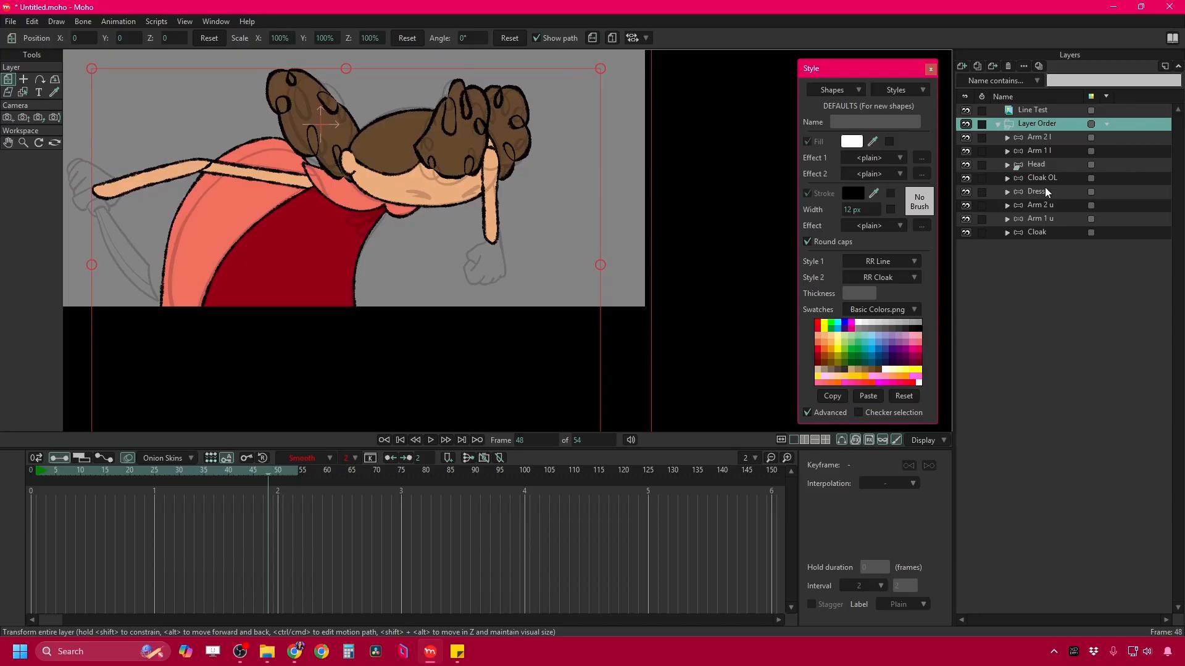
double_click(1036, 124)
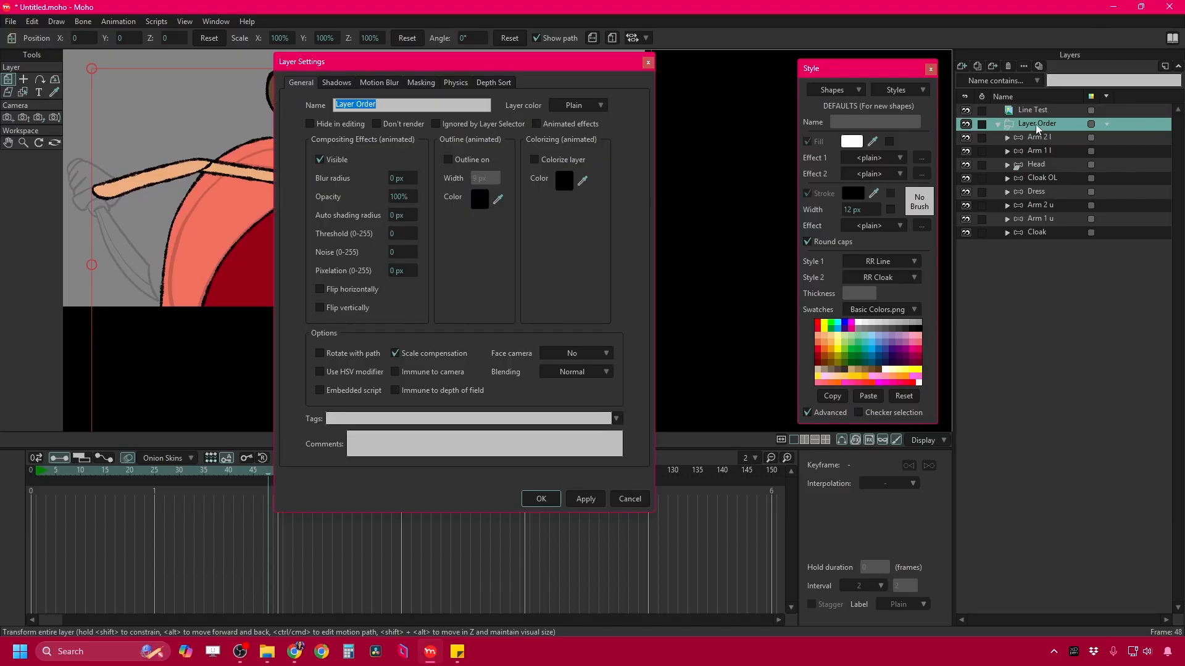
left_click(494, 83)
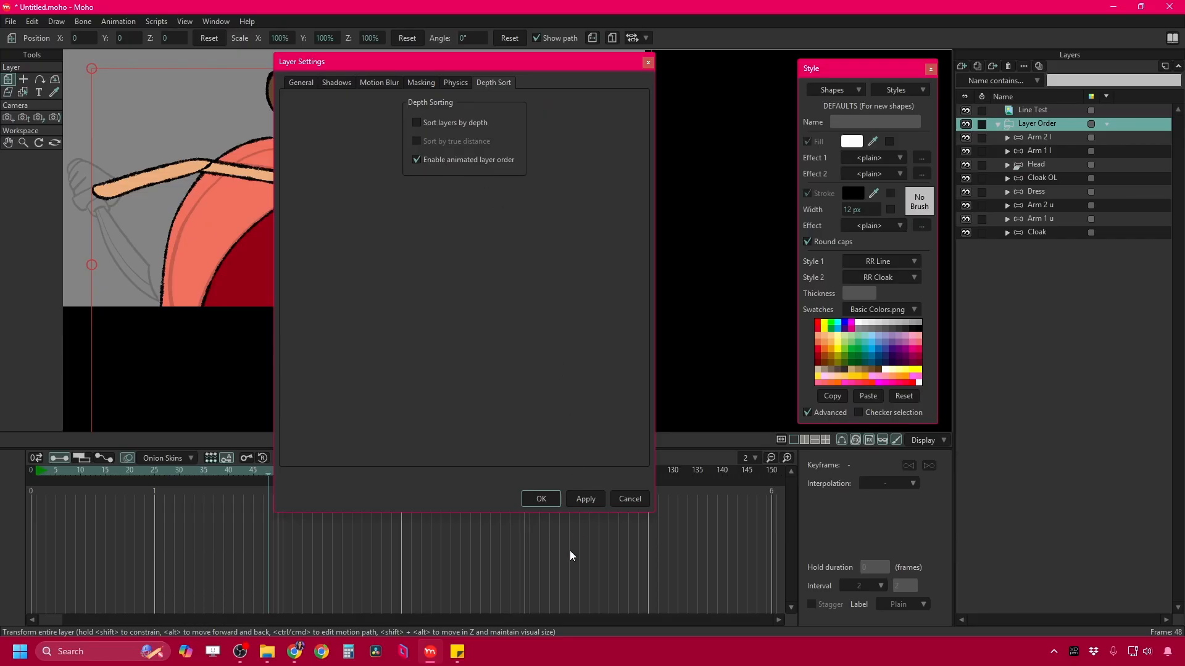
left_click(552, 501)
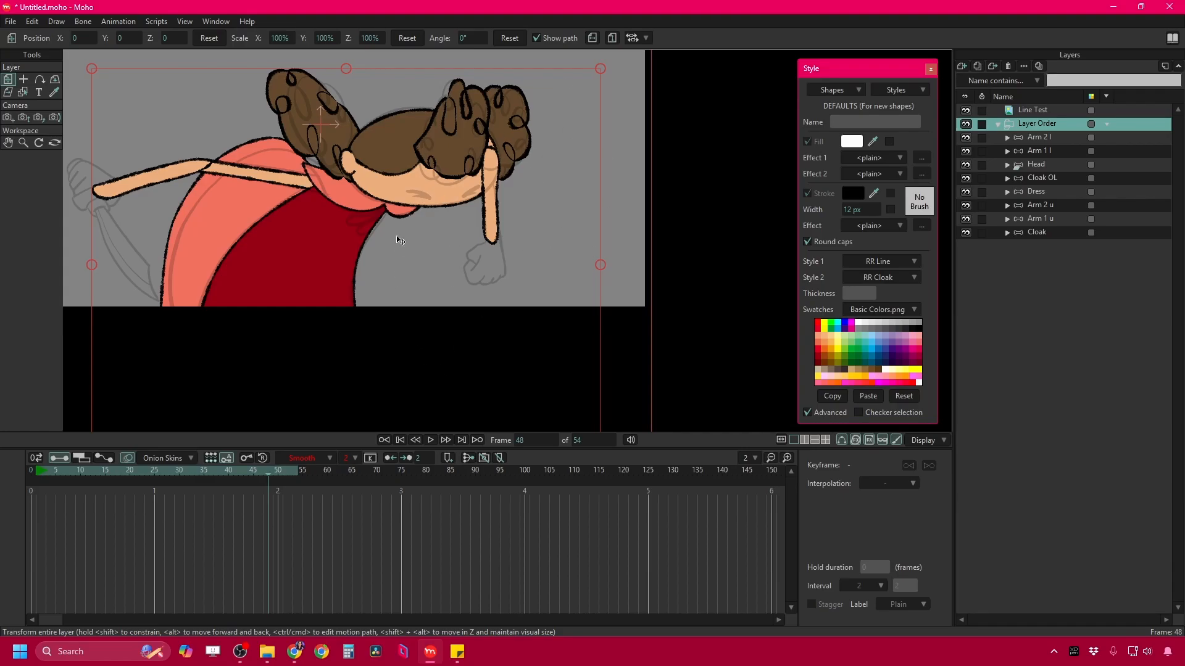
At frame 48, move the Arm 2 l layer below Head in the Layer Order group and check the change against frame 47.
left_click_drag(289, 475, 269, 477)
left_click(1039, 137)
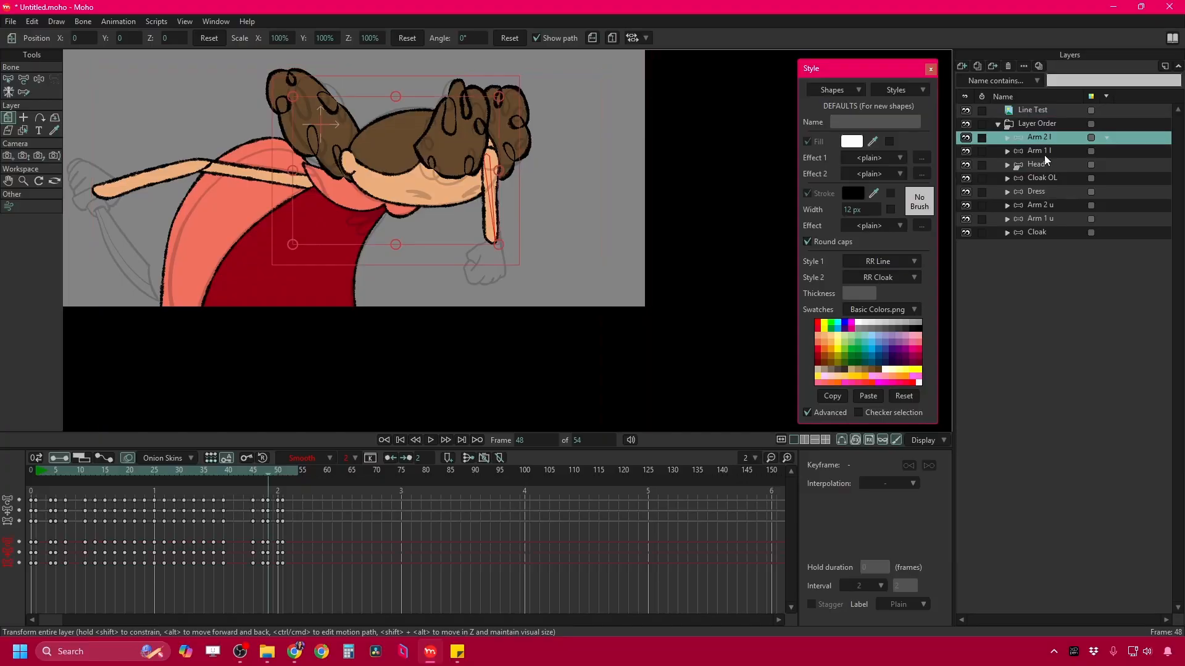
left_click_drag(1035, 136, 1035, 173)
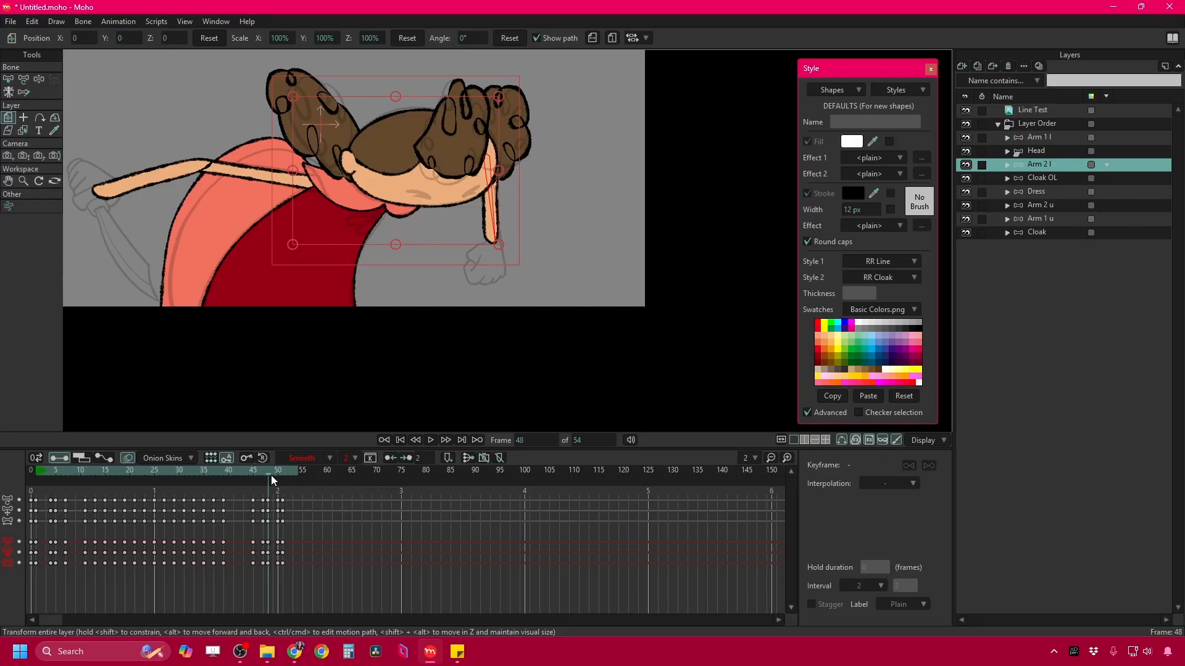
left_click_drag(272, 475, 278, 472)
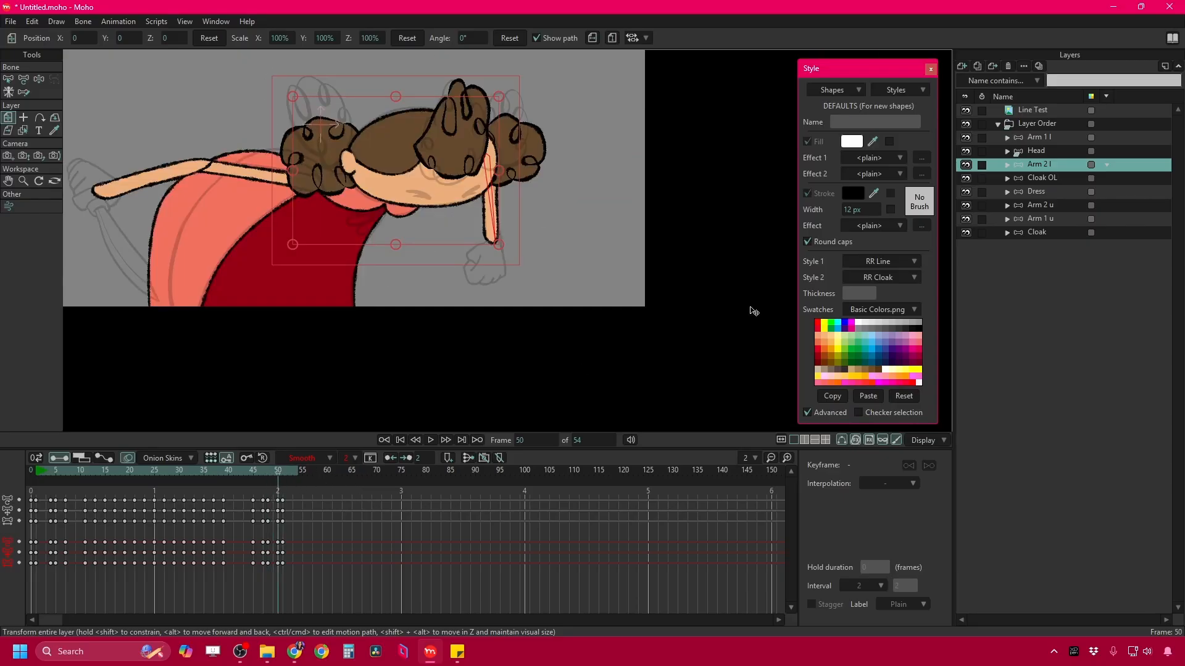
left_click(1051, 122)
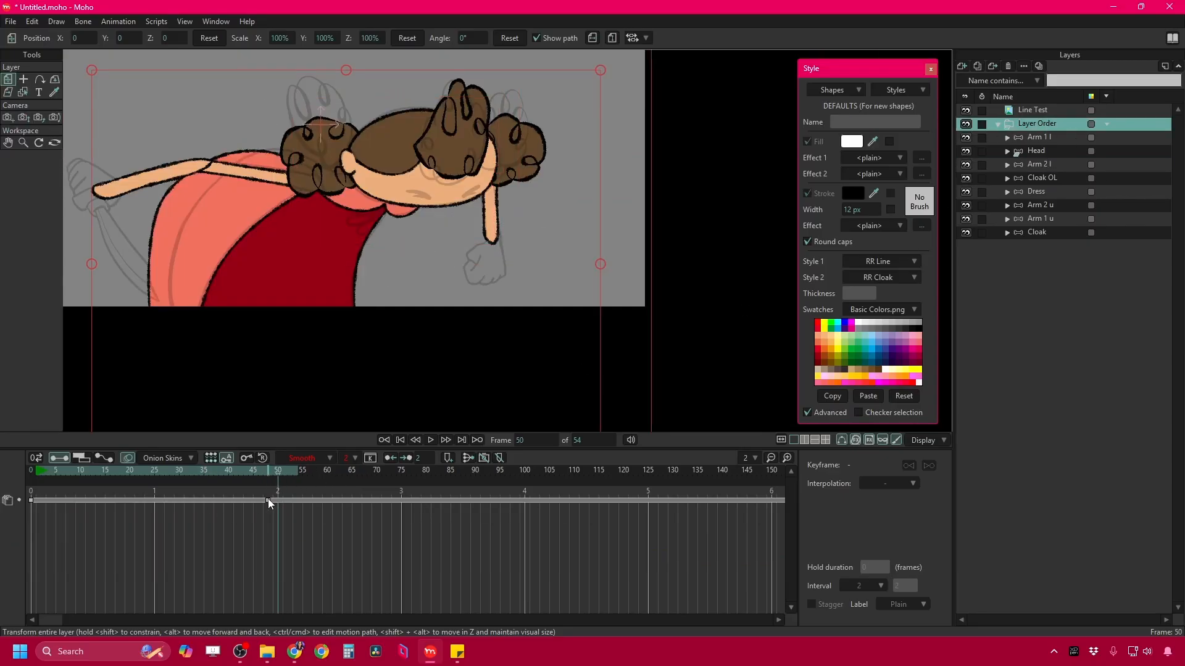
key("ctrl+Left")
mouse_move(254, 477)
left_mouse_down()
mouse_move(275, 476)
mouse_move(264, 476)
left_mouse_up()
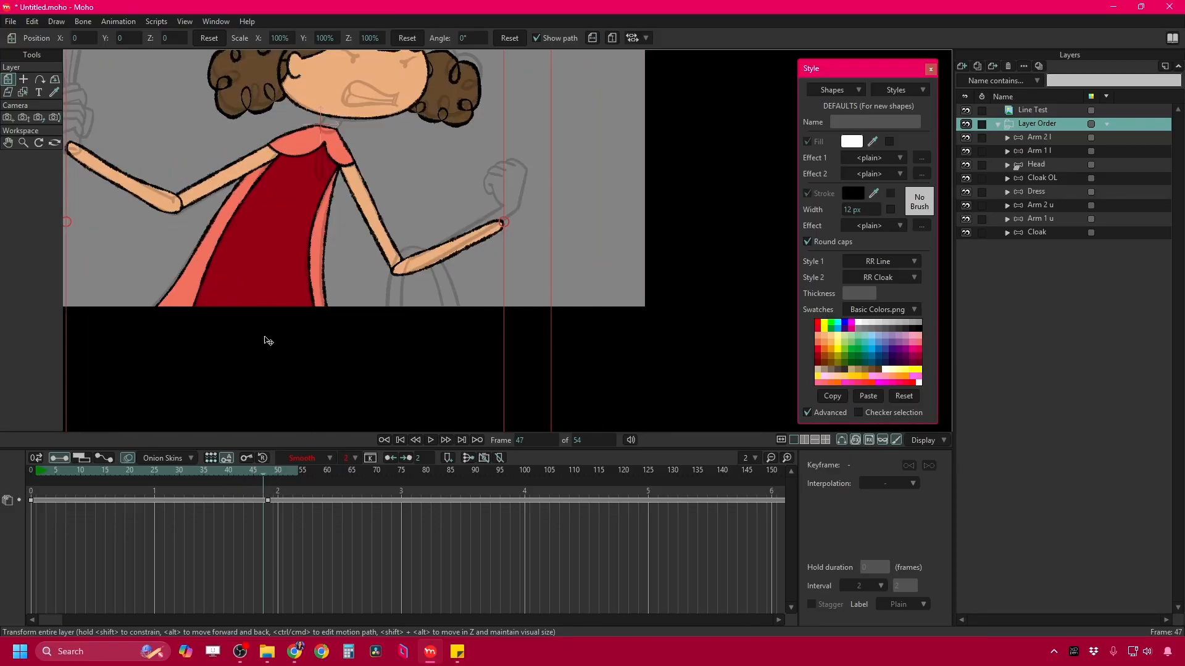
At frame 0, add a vector layer named basket above Arm 2 l in the Layer Order group.
key("ctrl+r")
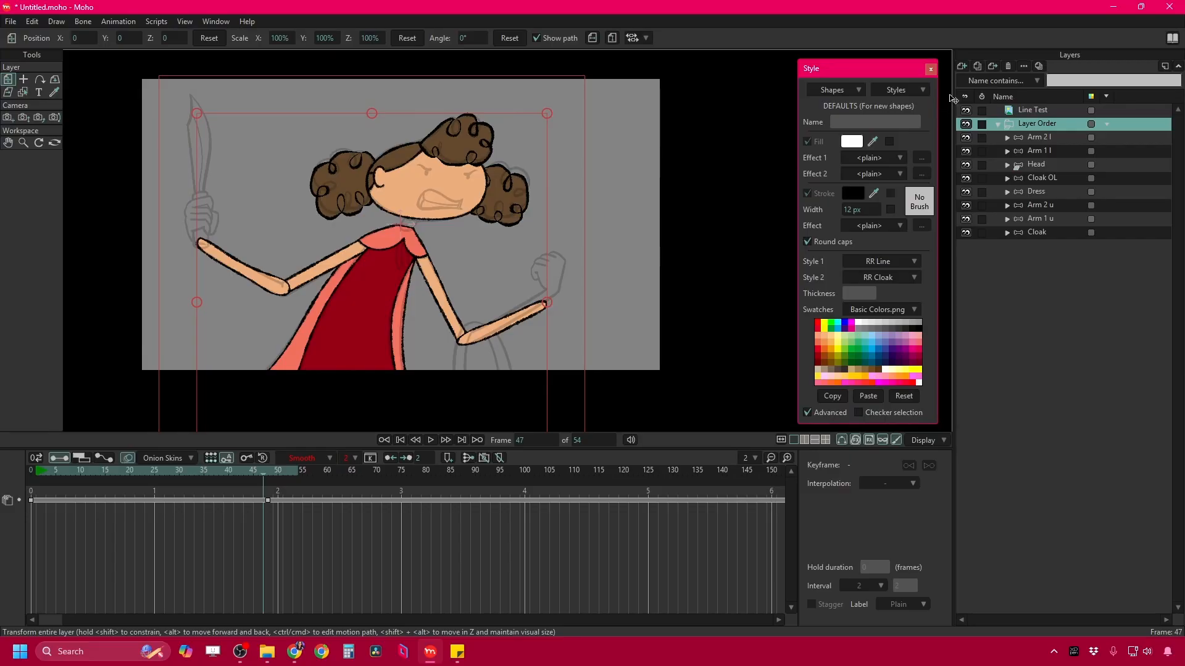
scroll(586, 240, "up", 3)
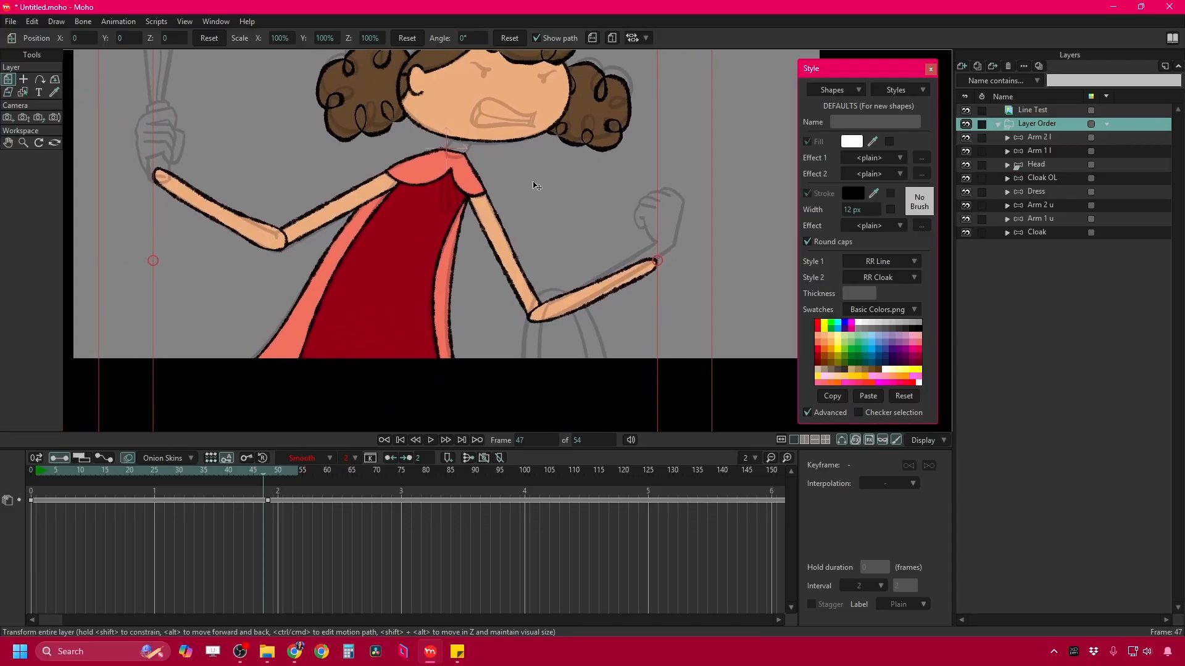
left_click_drag(263, 472, 24, 474)
left_click_drag(397, 308, 468, 262)
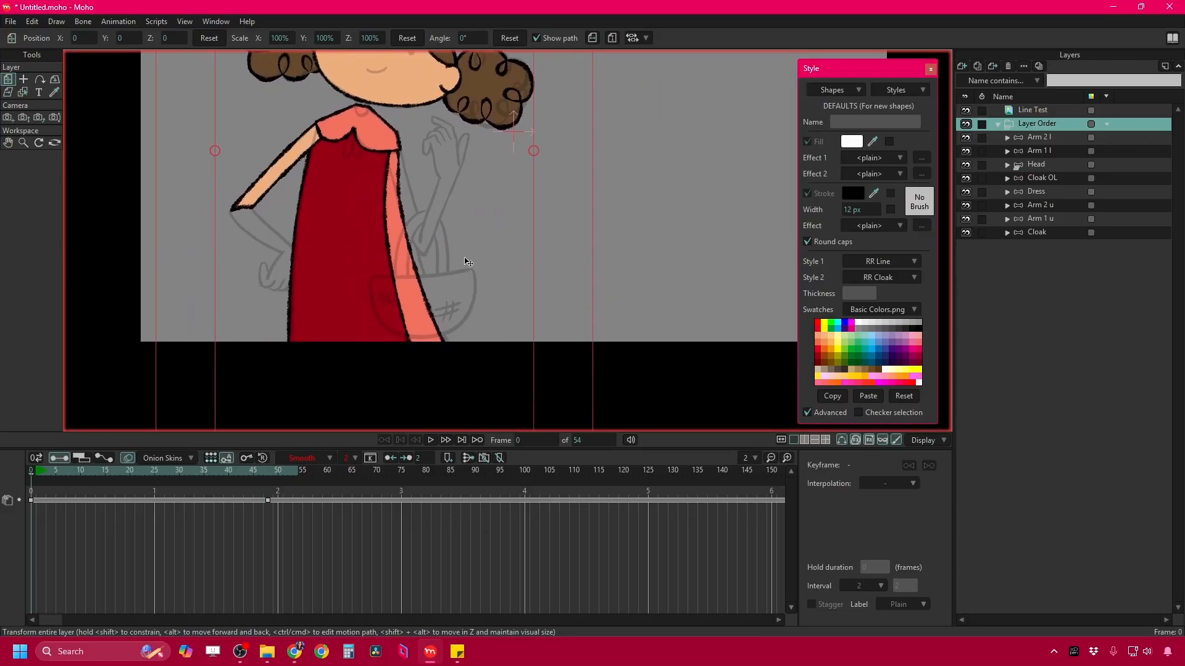
left_click(1049, 137)
left_click(962, 65)
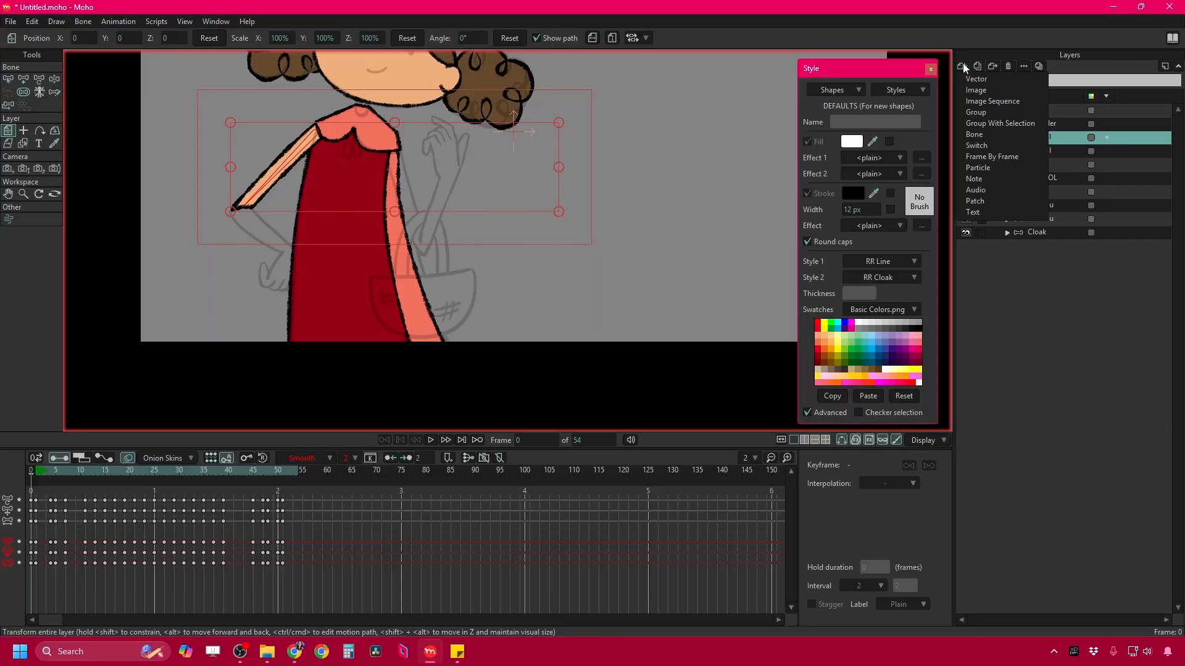
left_click(968, 81)
type("basket")
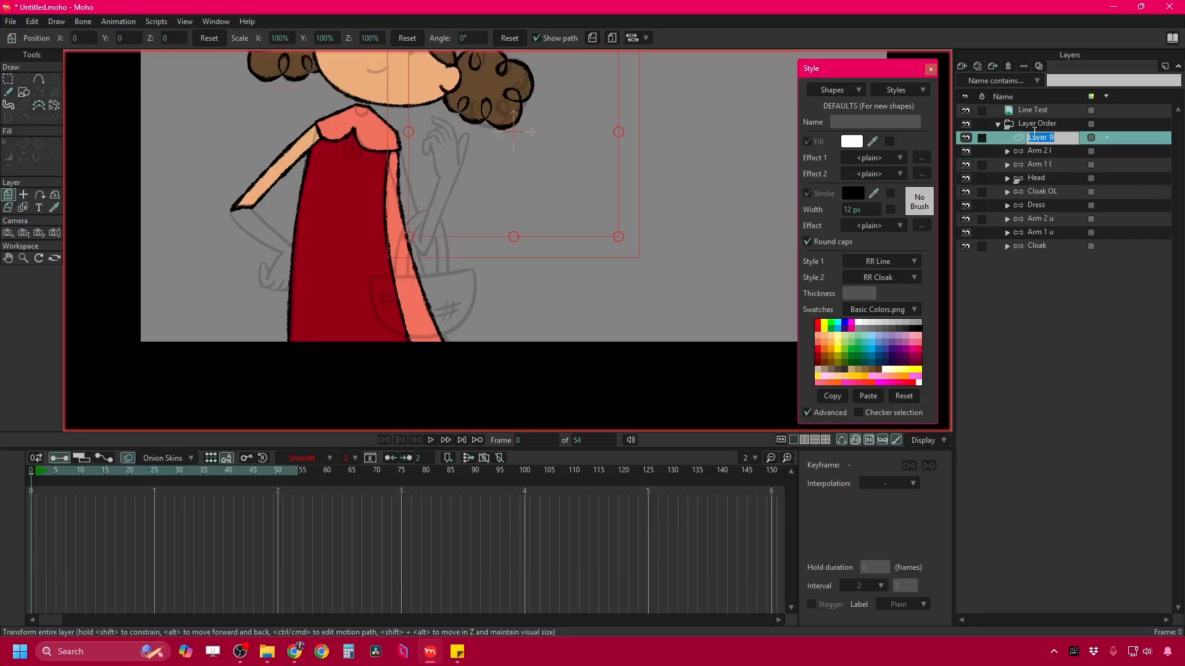
key("Return")
Draw the closed outline of the basket body over the sketch with the Add Point tool.
scroll(191, 125, "up", 3)
key("a")
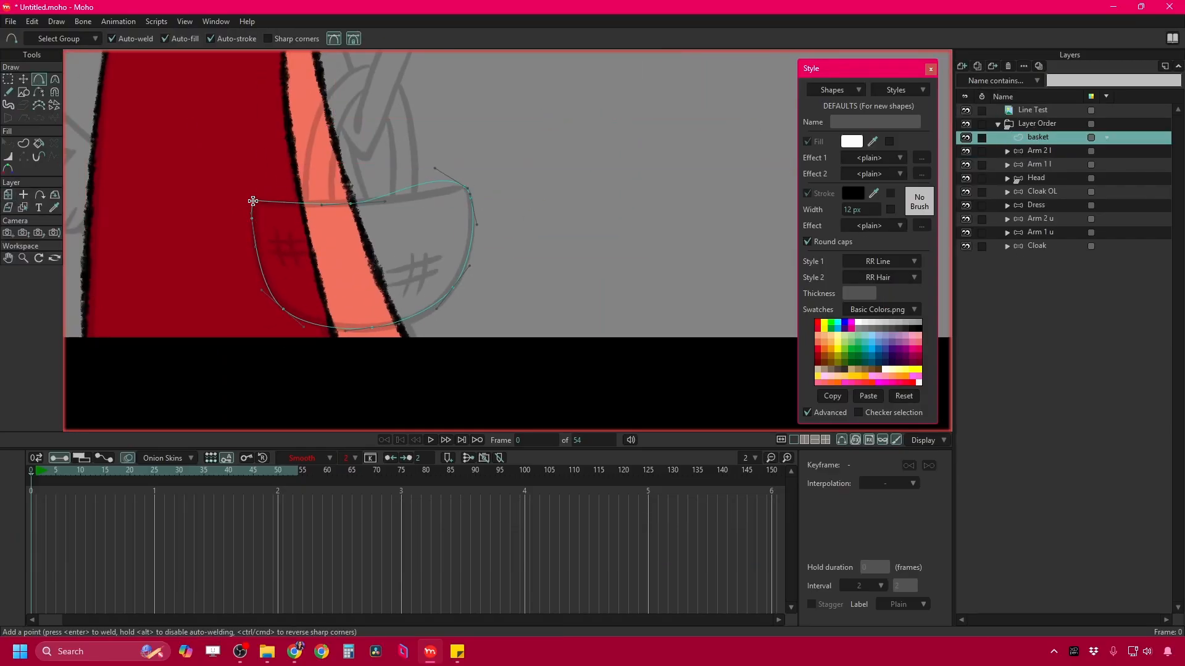
left_click(253, 201)
Create a style named RR Basket OUT with a light brown fill and apply it to the basket body.
key("q")
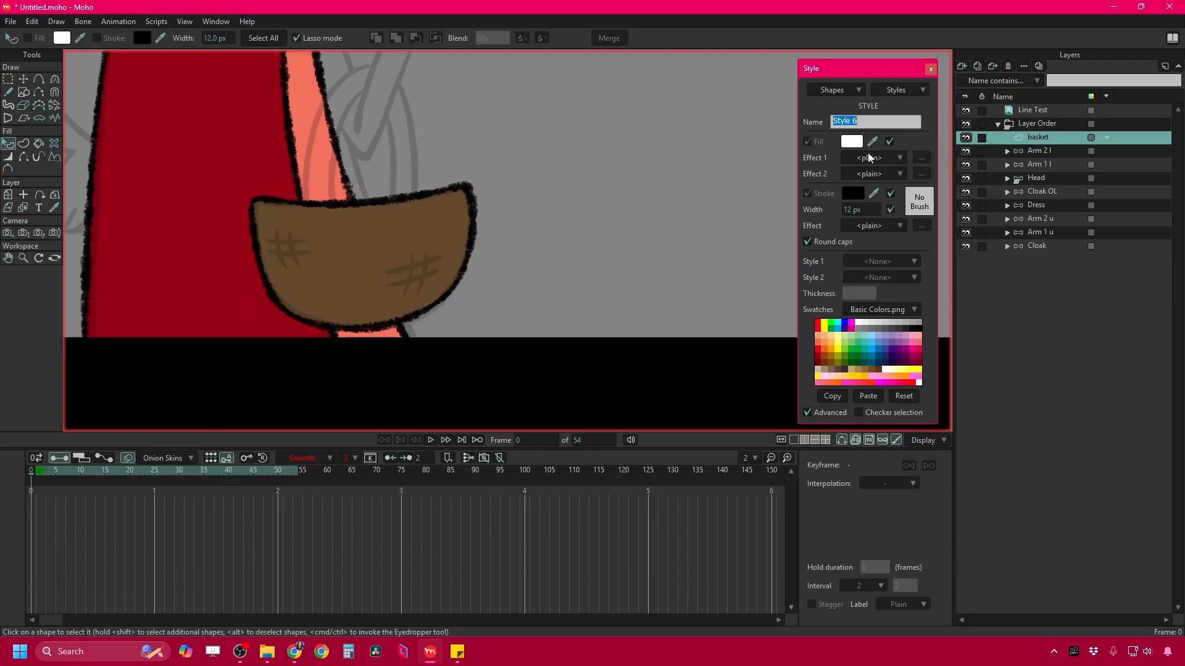
left_click(429, 233)
left_click(874, 194)
left_click(450, 212)
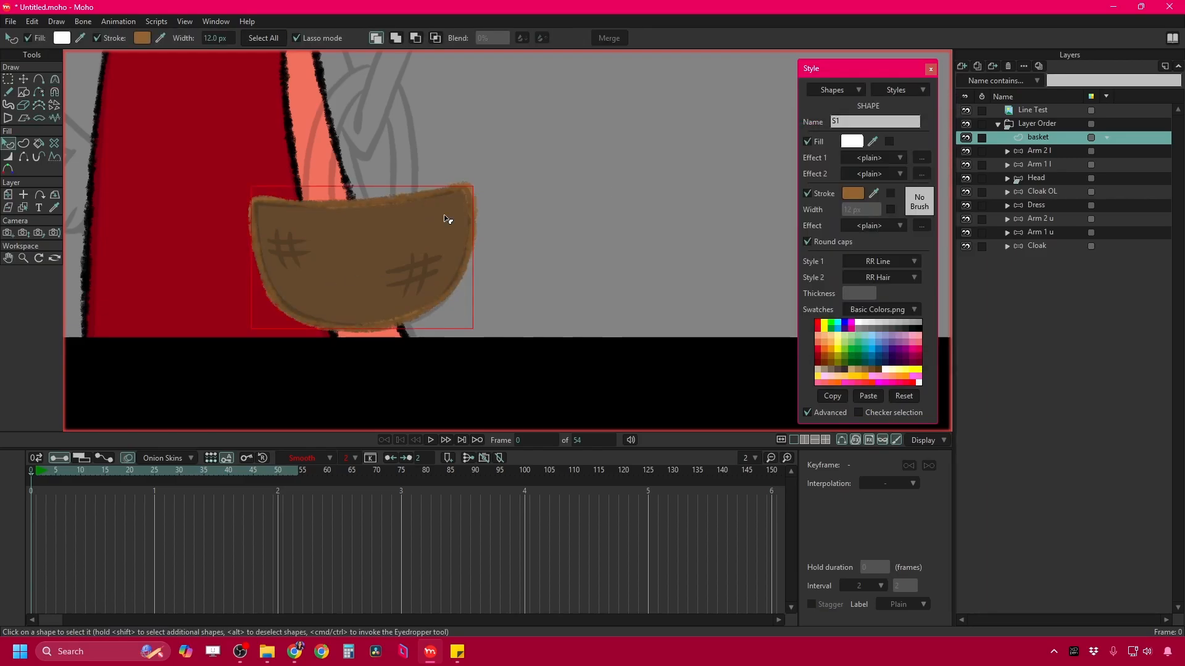
left_click(404, 196)
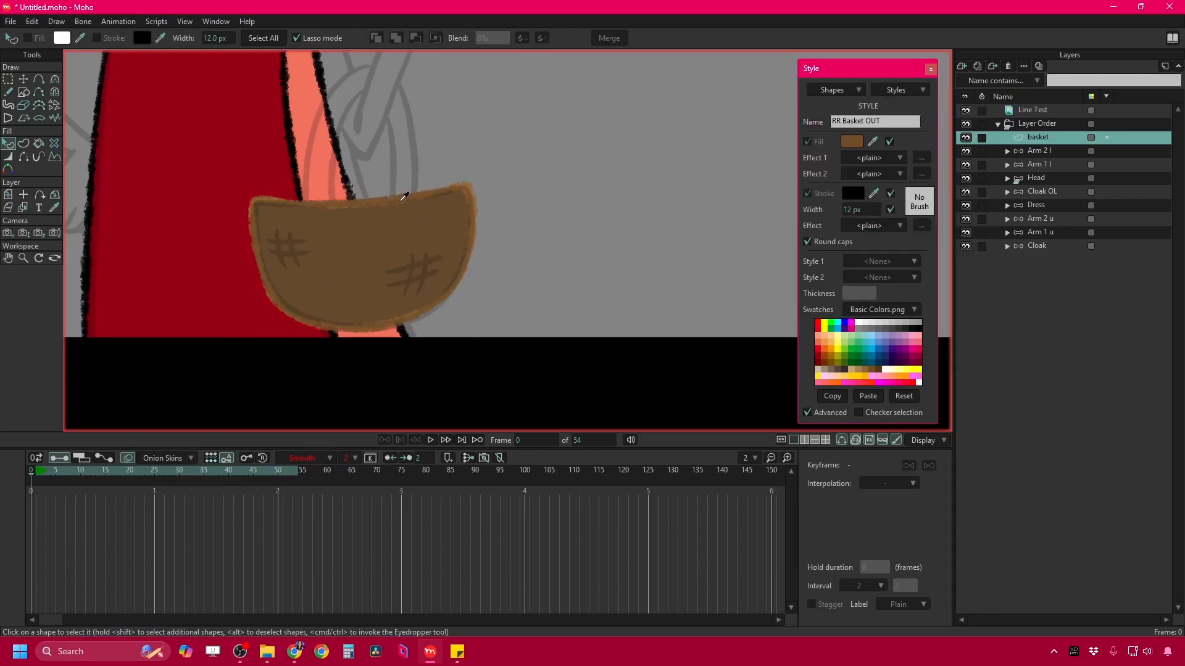
left_click(305, 256)
Draw two crosshatch weave marks on the basket body with the Freehand tool and adjust their stroke widths.
scroll(305, 256, "up", 5)
key("f")
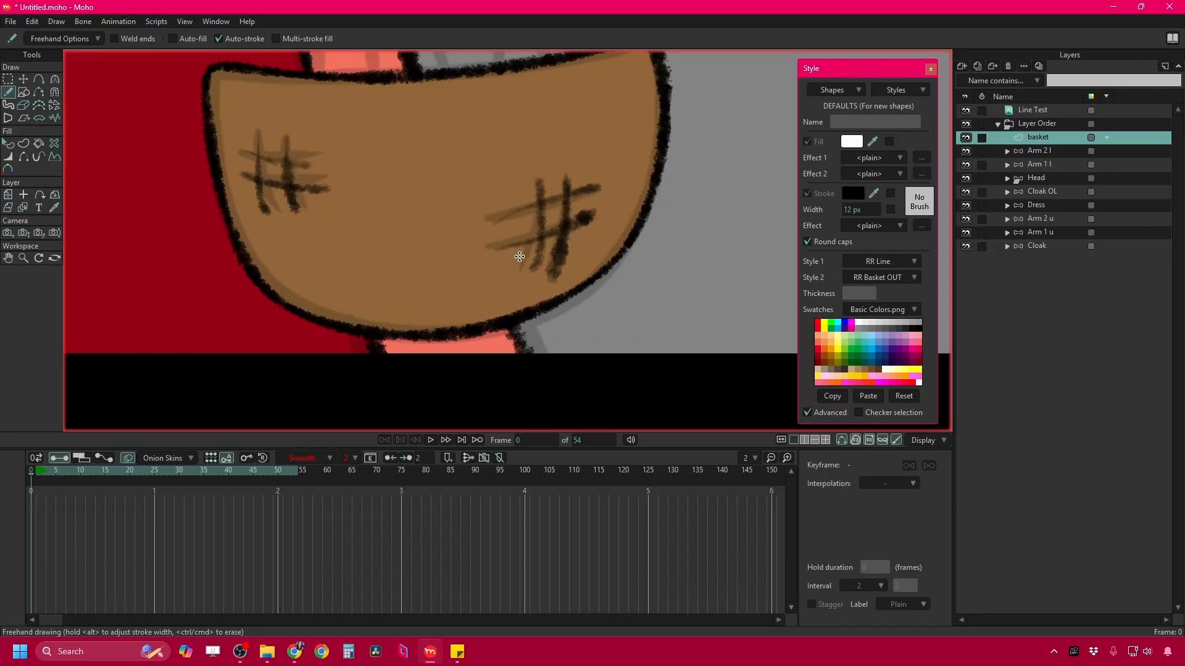
key("q")
key("w")
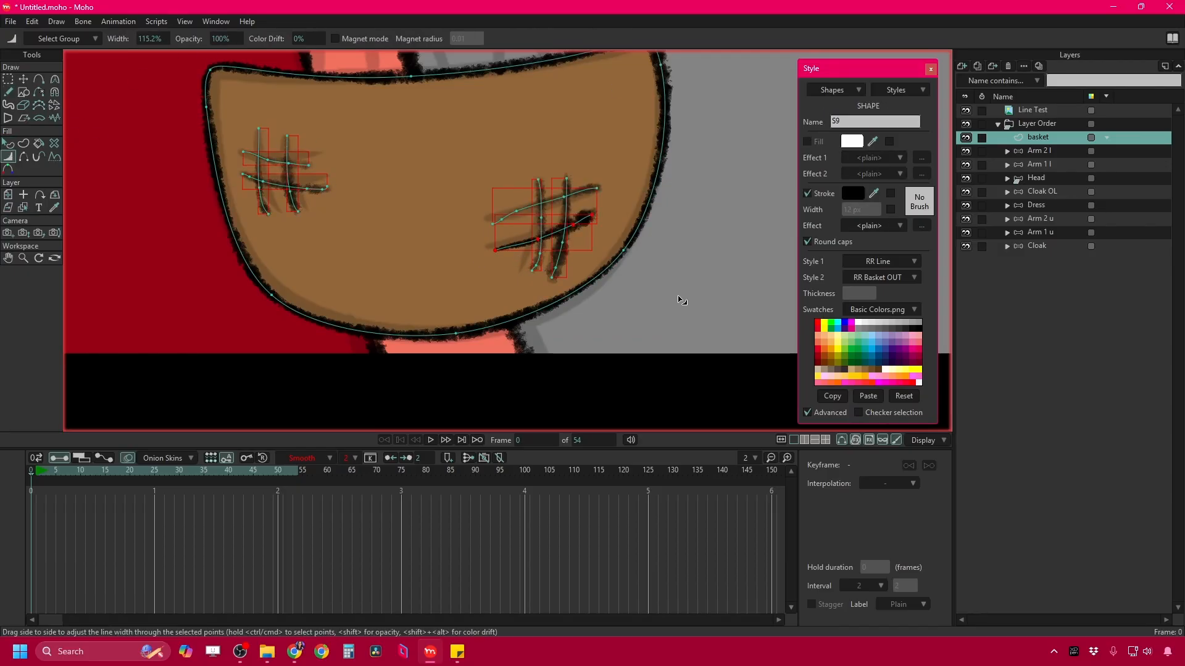
Draw one curved side of the basket handle and combine it with a mirrored copy into a full arch using Add.
scroll(681, 300, "down", 2)
key("a")
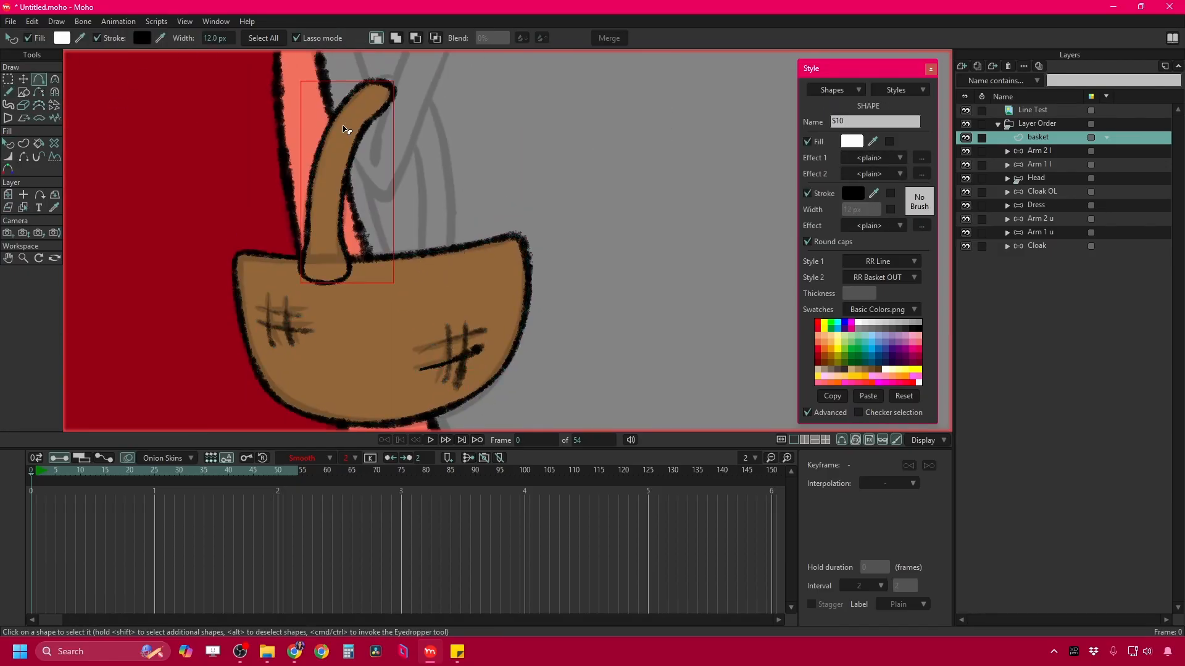
key("q")
left_click(397, 39)
left_click(416, 38)
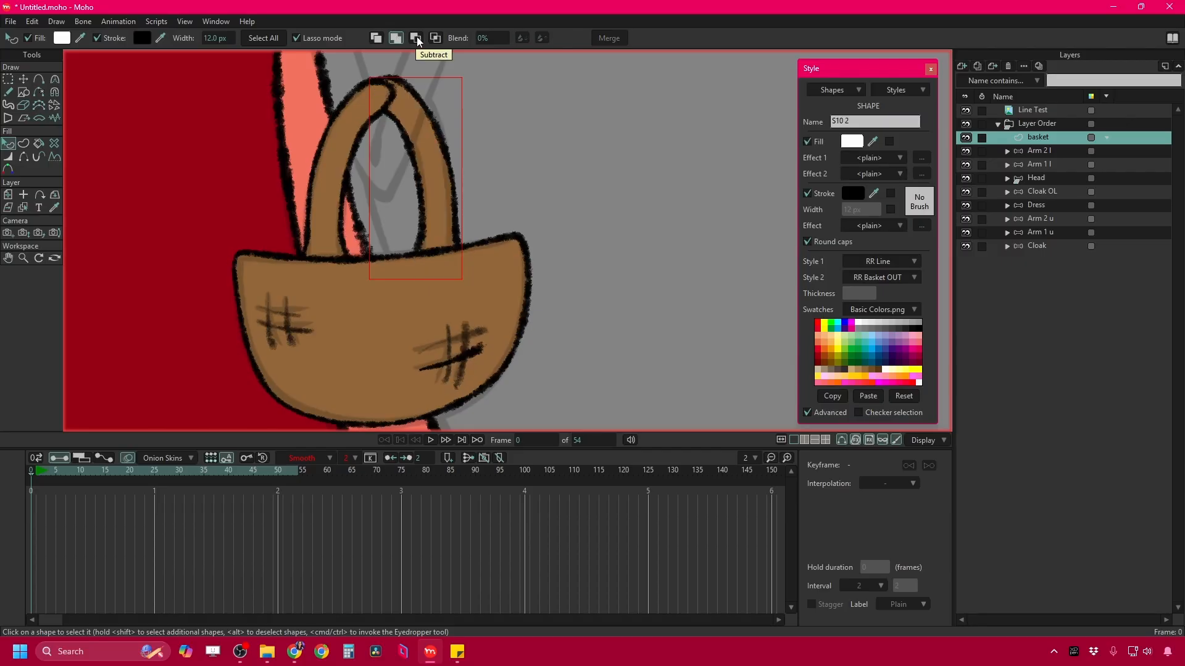
key("ctrl+Right")
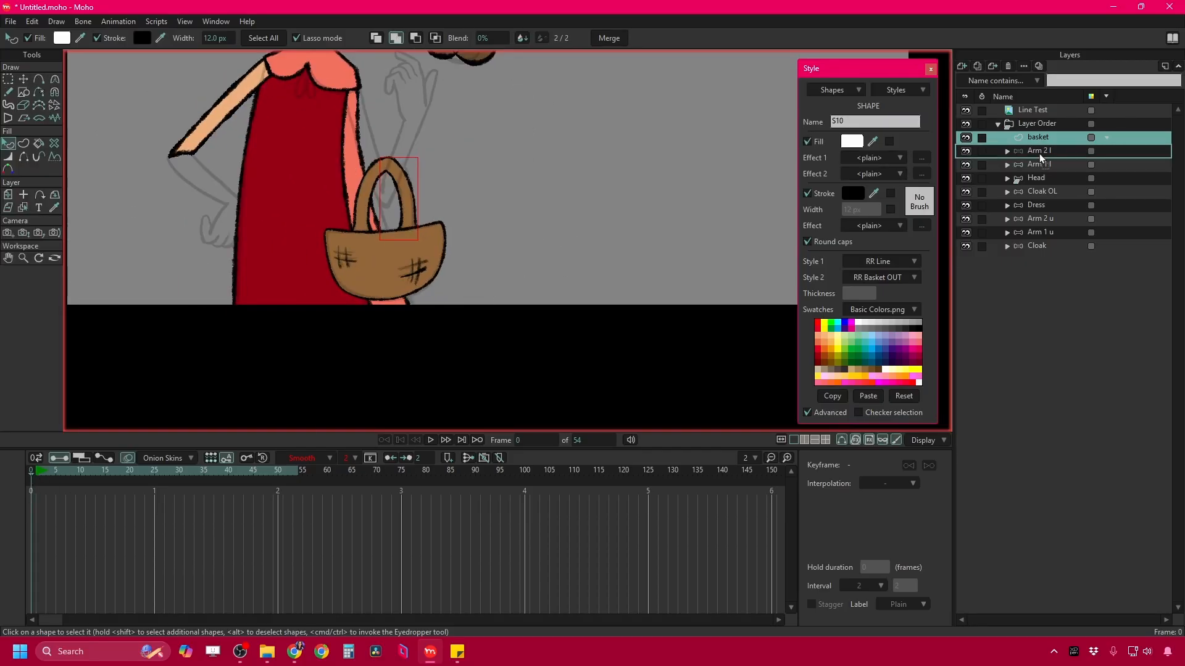
Nest the basket layer below Arm in the Arm 2 l group and position the whole basket at frame 1.
left_click_drag(1038, 137, 1039, 151)
key("t")
mouse_move(278, 159)
left_mouse_down()
mouse_move(296, 239)
mouse_move(401, 333)
left_mouse_up()
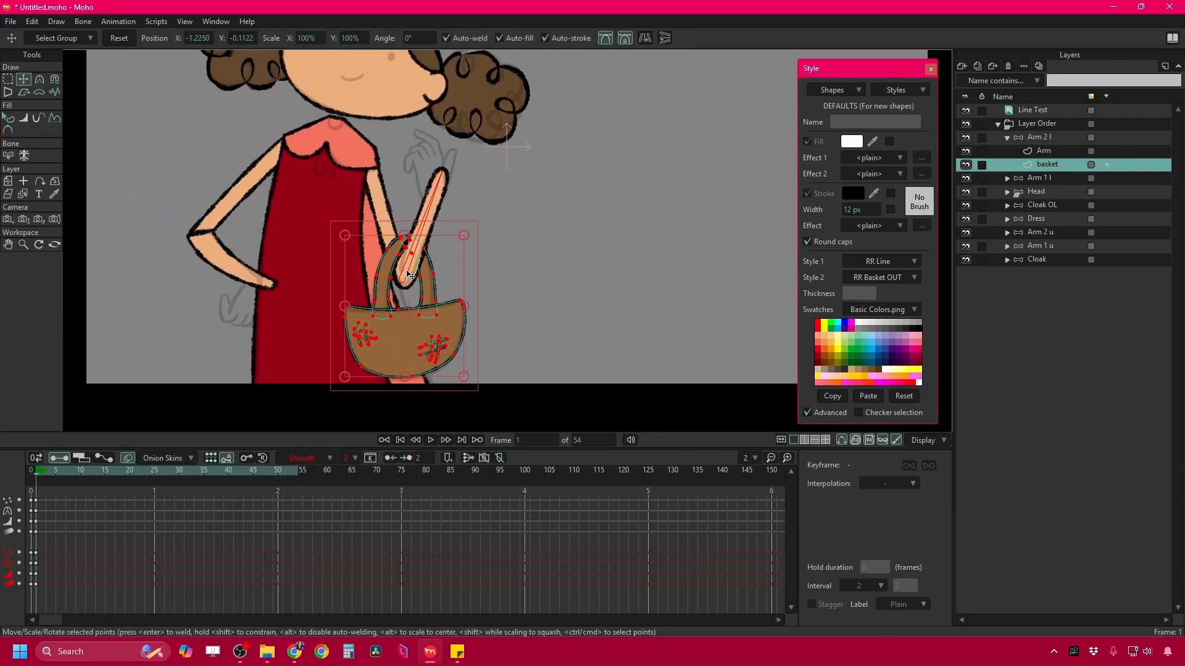
At frame 7, move and rotate the basket to hang from the bent arm, and compare it with the earlier frames.
key("ctrl+Right")
key("ctrl+Right")
key("ctrl+Right")
key("ctrl+Right")
key("ctrl+Right")
key("ctrl+Right")
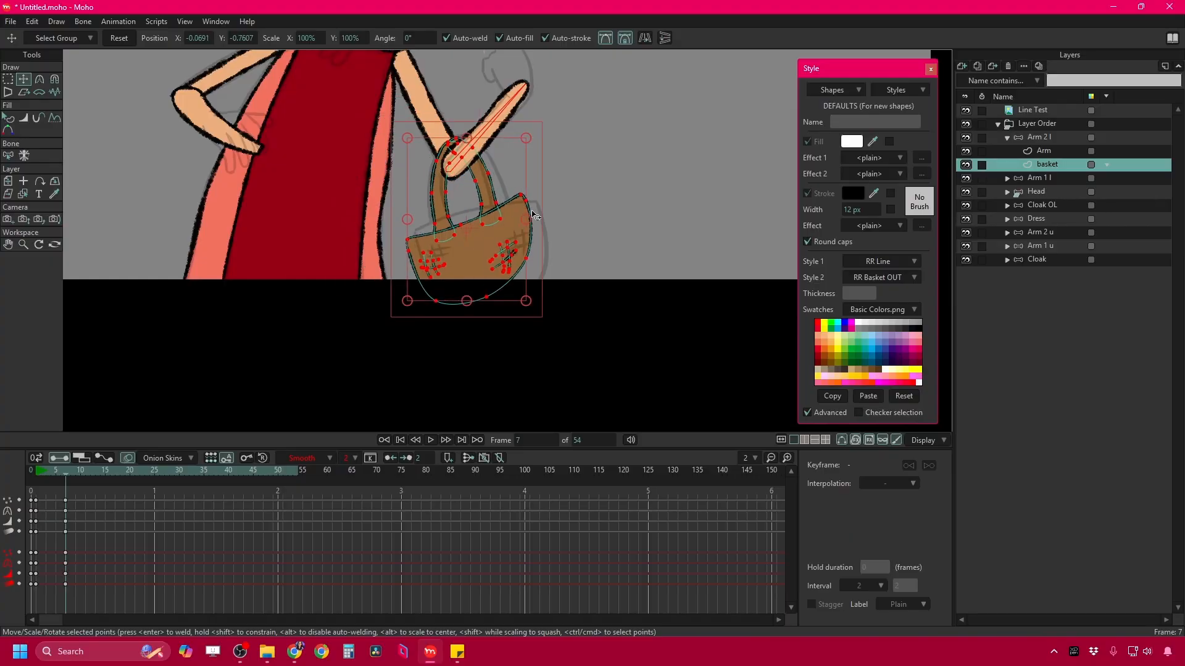
key("ctrl+Left")
key("ctrl+Left")
key("ctrl+Left")
key("ctrl+Left")
key("ctrl+Left")
key("ctrl+Left")
Copy the basket's frame 1 keys to frame 4 and shift the frame 7 keys to frame 9.
key("ctrl+Right")
key("ctrl+Right")
key("ctrl+Right")
key("ctrl+Right")
key("ctrl+Right")
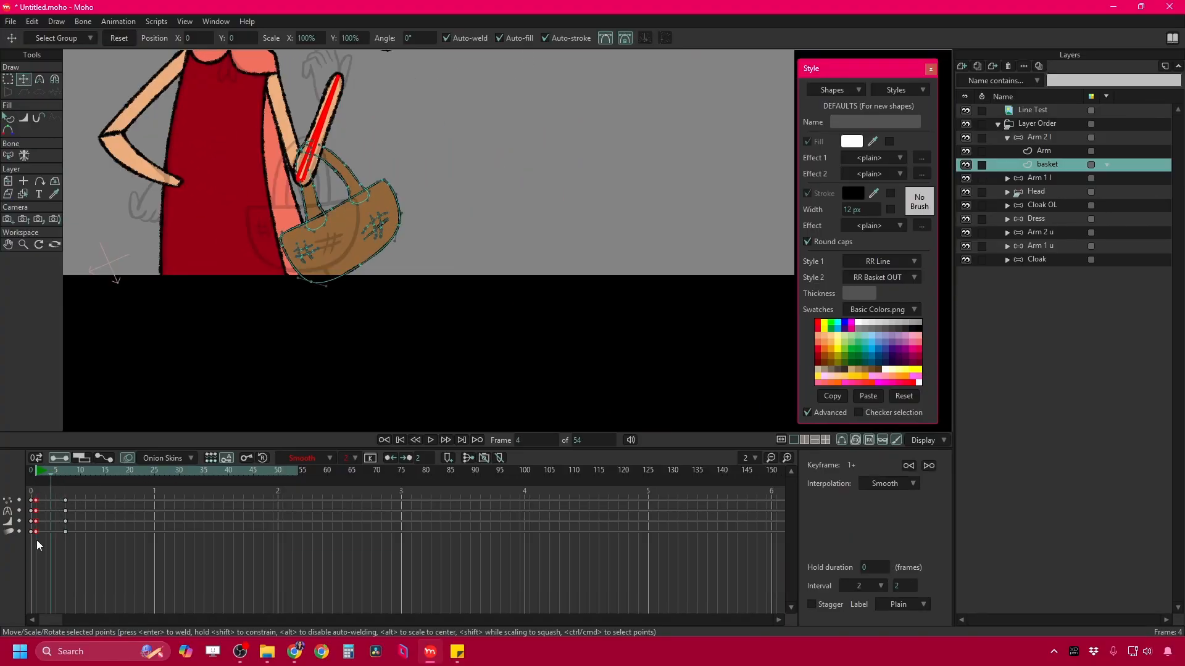
key("ctrl+Left")
left_click_drag(67, 532, 77, 532)
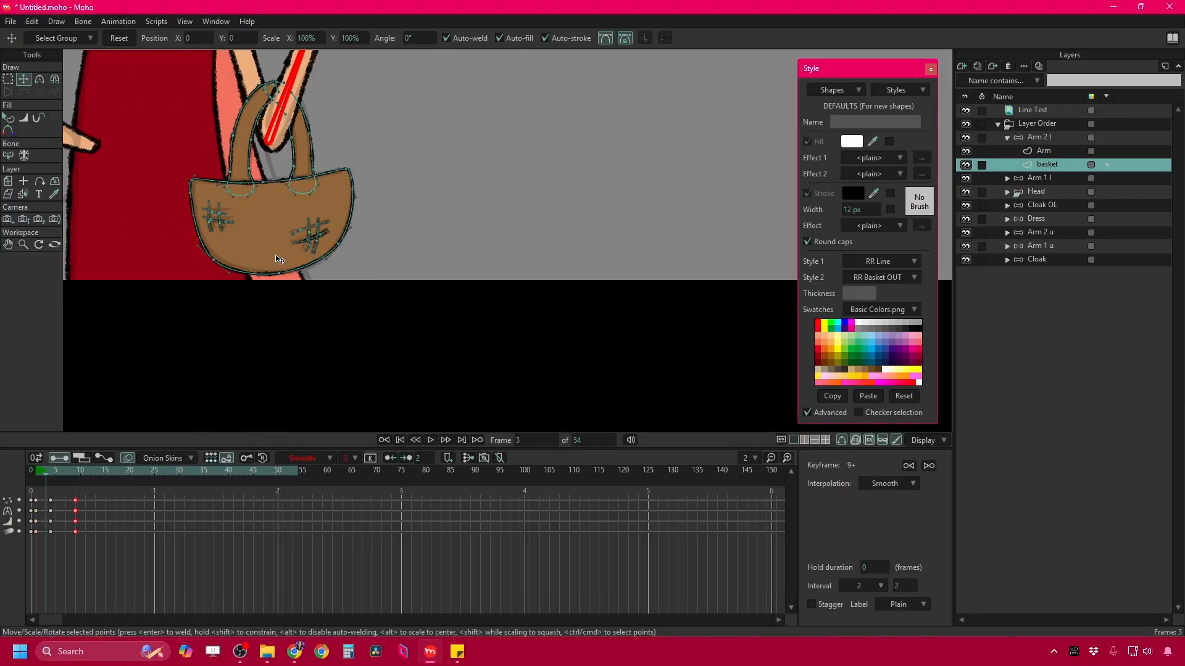
Select all basket points and pose the basket over the sketch at frames 5, 7 and 15.
key("ctrl+Left")
key("ctrl+a")
key("ctrl+Right")
key("ctrl+Right")
key("ctrl+Right")
key("ctrl+Right")
key("ctrl+Right")
key("ctrl+Right")
key("ctrl+Right")
key("ctrl+Right")
key("ctrl+Right")
key("ctrl+Right")
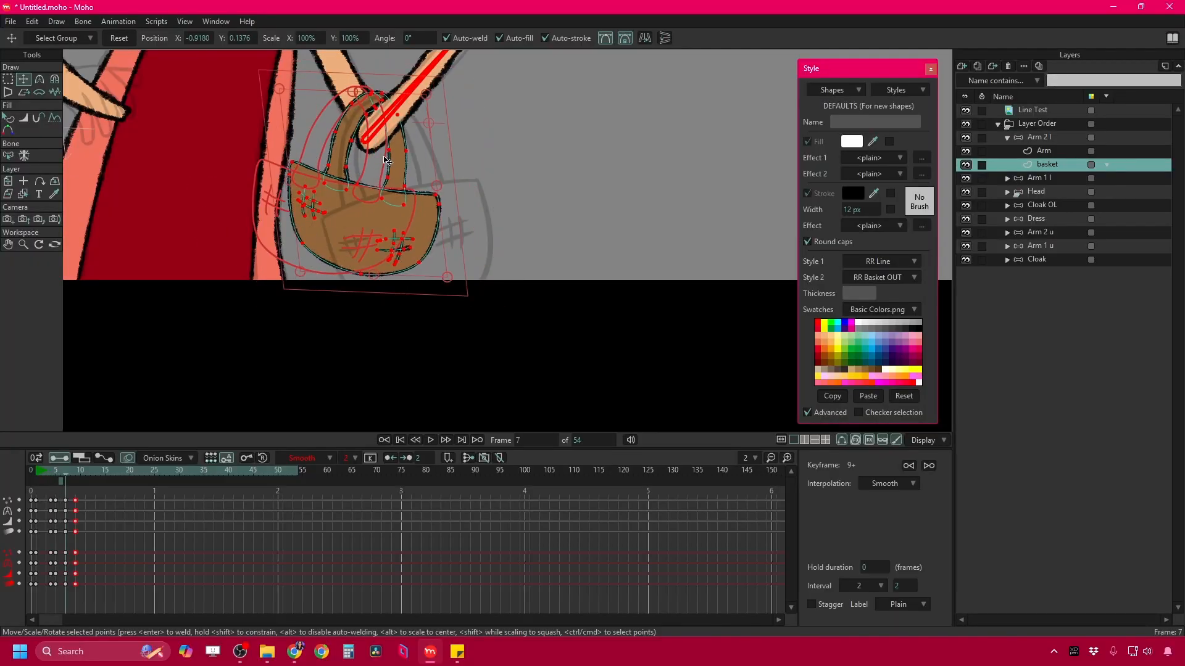
left_click_drag(485, 234, 444, 290)
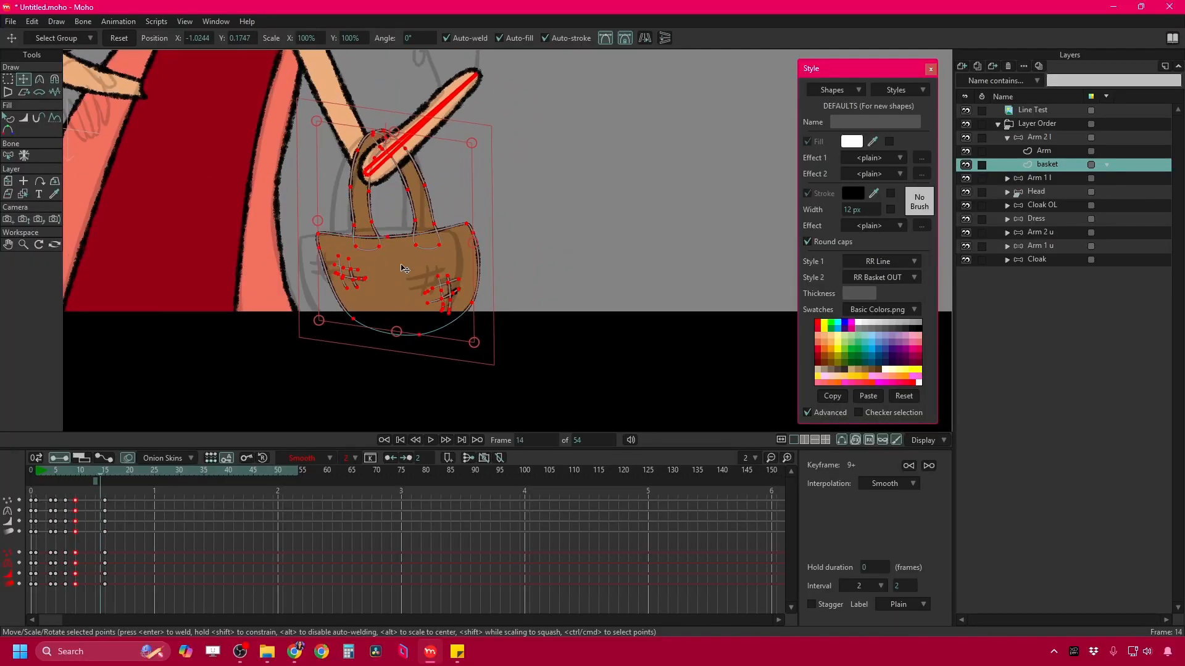
Pose the basket to follow the arm at frames 17, 19 and 20.
key("ctrl+Right")
key("ctrl+Right")
key("ctrl+Right")
key("ctrl+Right")
key("ctrl+Right")
mouse_move(531, 265)
left_mouse_down()
mouse_move(450, 210)
mouse_move(383, 232)
left_mouse_up()
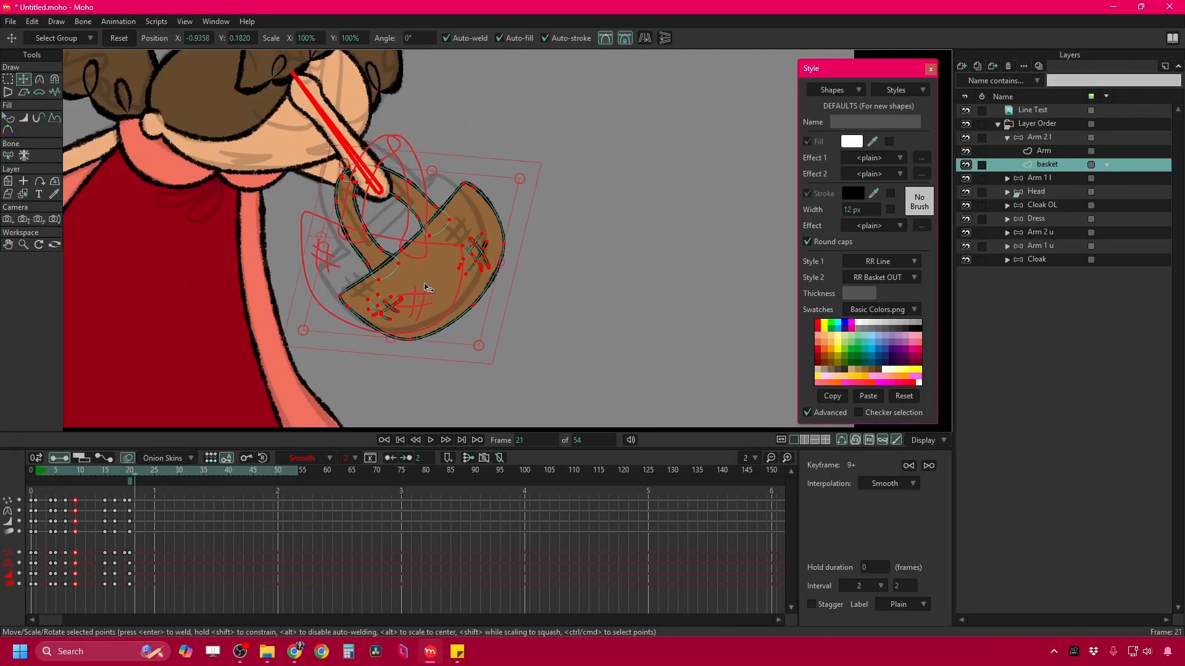
Move and rotate the basket to match the swinging sketch at frames 21, 23 and 25.
key("ctrl+Right")
key("ctrl+Right")
key("ctrl+Right")
key("ctrl+Right")
key("ctrl+Right")
key("ctrl+Right")
key("ctrl+Right")
key("ctrl+Right")
key("ctrl+Right")
key("ctrl+Right")
key("ctrl+Right")
key("ctrl+Right")
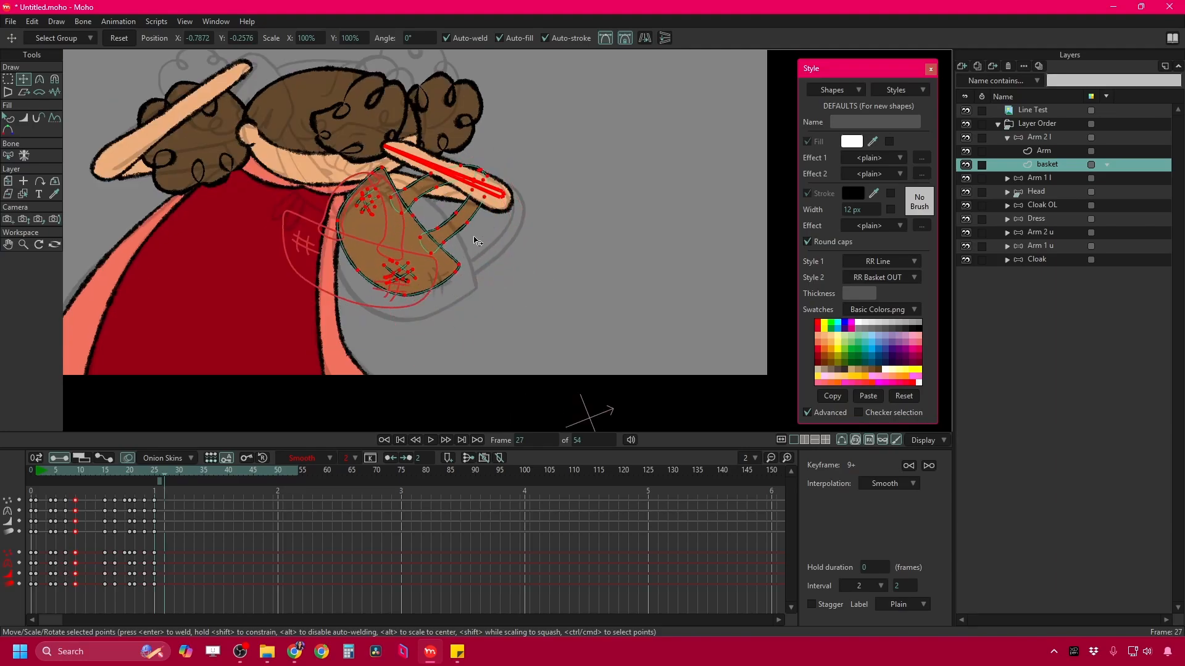
Pose the basket over the line test on every second frame from 27 to 33.
left_click_drag(590, 226, 599, 287)
key("ctrl+Right")
key("ctrl+Right")
key("ctrl+Right")
key("ctrl+Right")
key("ctrl+Right")
key("ctrl+Right")
key("ctrl+Right")
key("ctrl+Right")
key("ctrl+Right")
key("ctrl+Right")
key("ctrl+Right")
key("ctrl+Right")
key("ctrl+Right")
key("ctrl+Right")
key("ctrl+Right")
key("ctrl+Right")
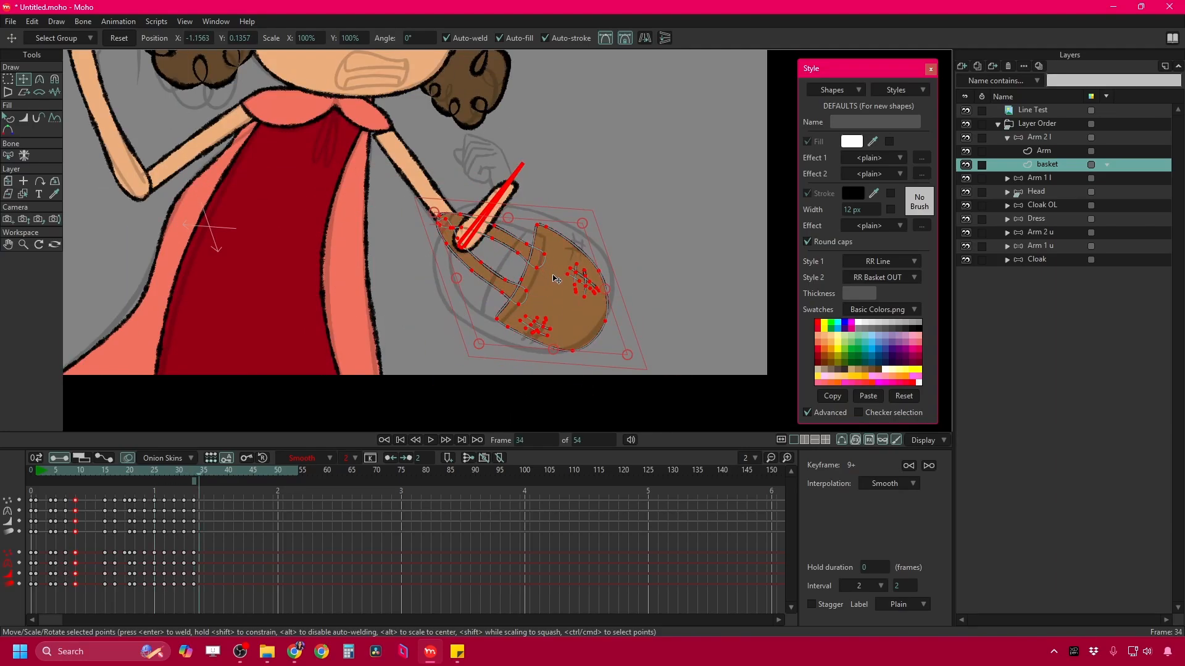
Pose the basket on every second frame from 35 to 45, and set its keys at frames 48 and 50.
key("ctrl+Right")
key("ctrl+Right")
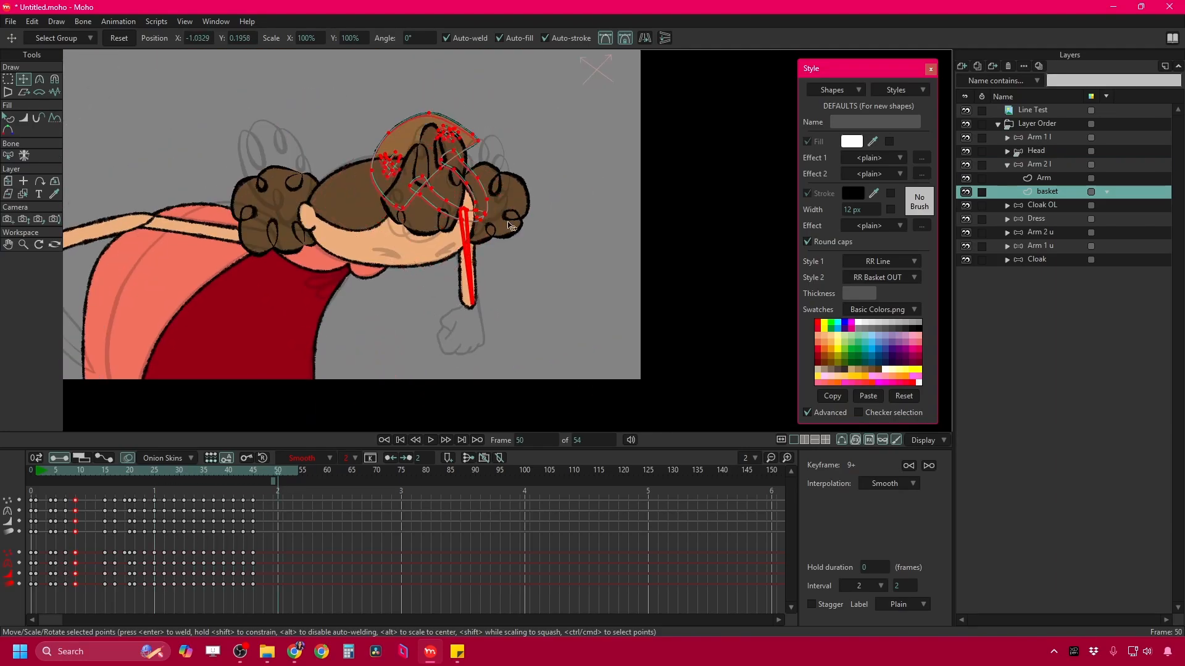
left_click(258, 502)
left_click(288, 483)
Play back the animation and check the basket's keys and poses frame by frame between frames 20 and 27.
key("space")
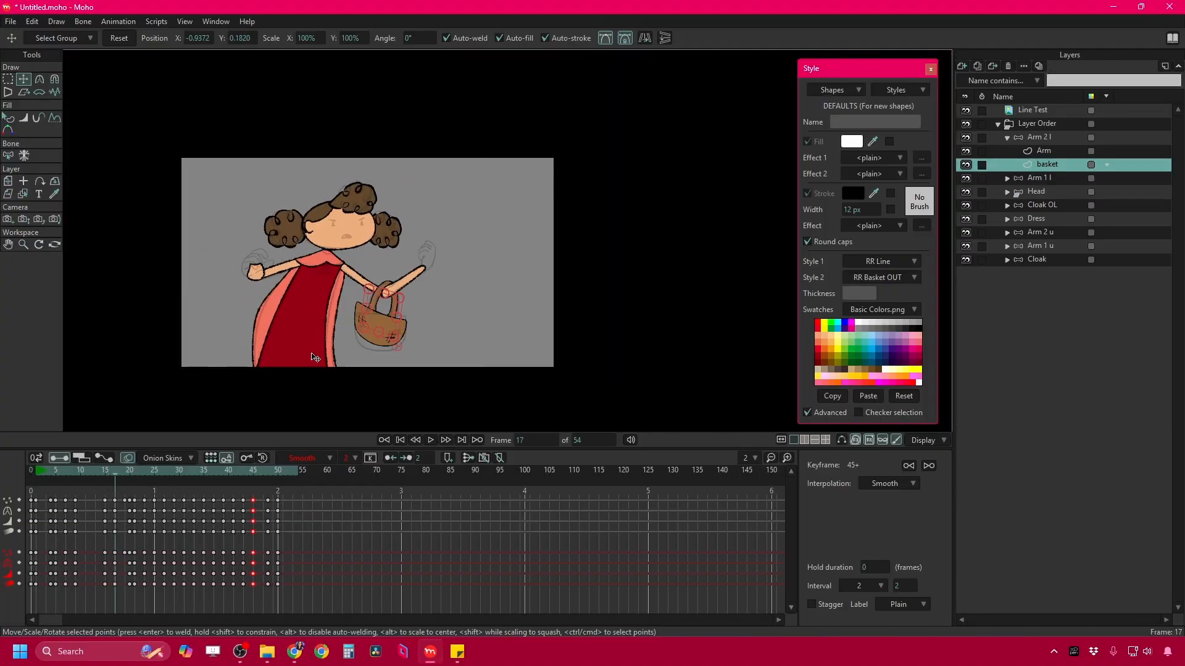
key("space")
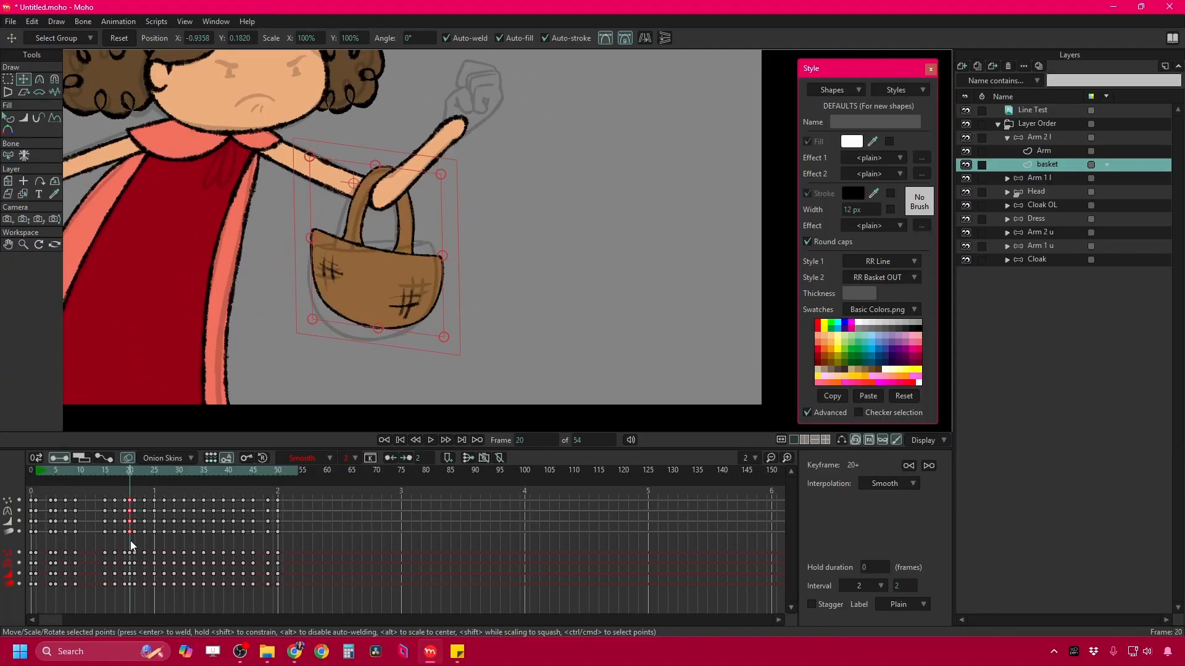
left_click(134, 546)
key("Right")
key("Right")
key("Right")
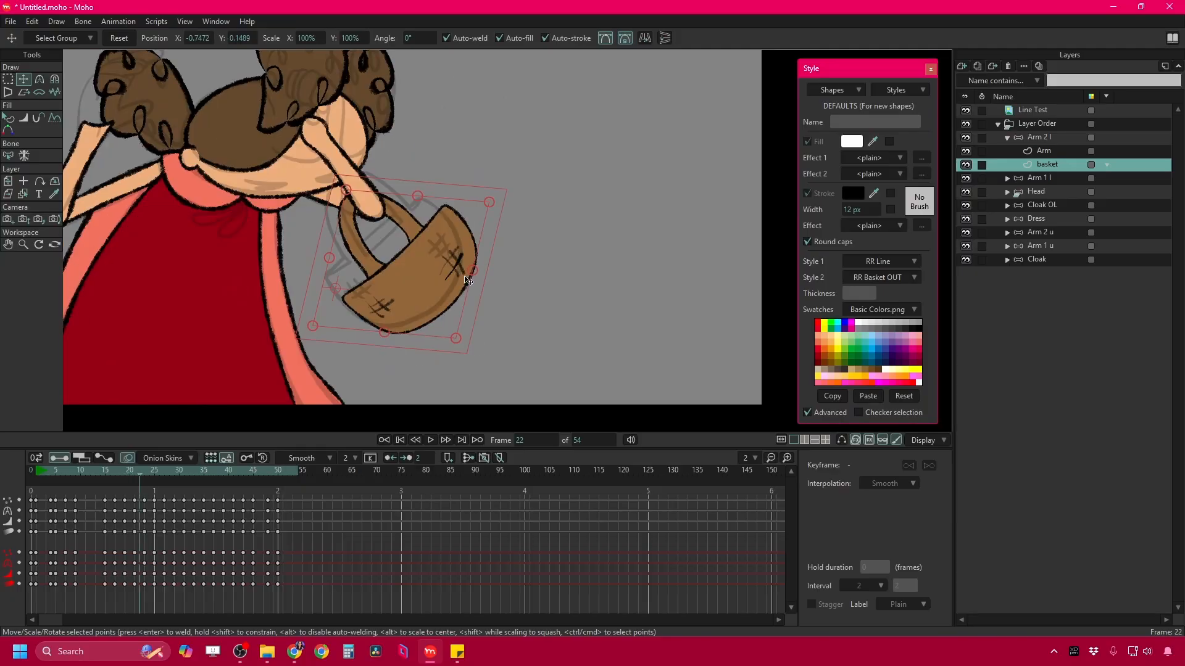
double_click(135, 522)
key("Right")
key("Right")
key("Right")
key("Right")
key("Left")
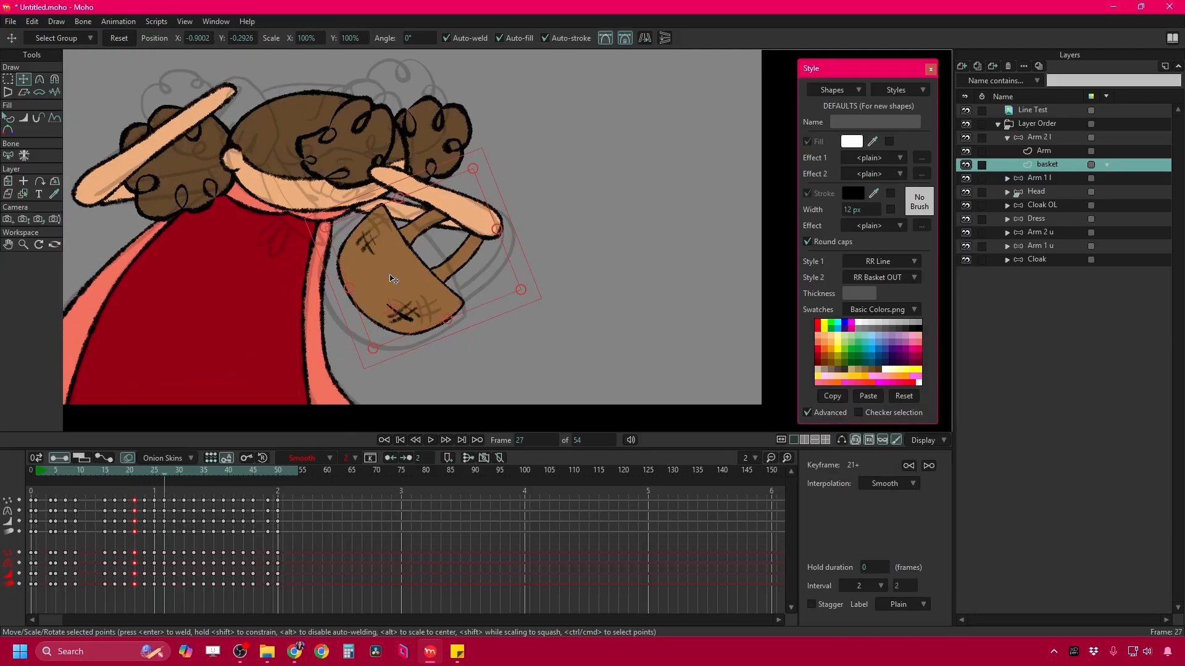
Bend the basket body's outline to match the sketch at frame 22 with the Magnet tool.
key("x")
key("Left")
key("Left")
left_click_drag(470, 162, 466, 174)
left_click_drag(374, 293, 374, 286)
left_click_drag(455, 319, 456, 325)
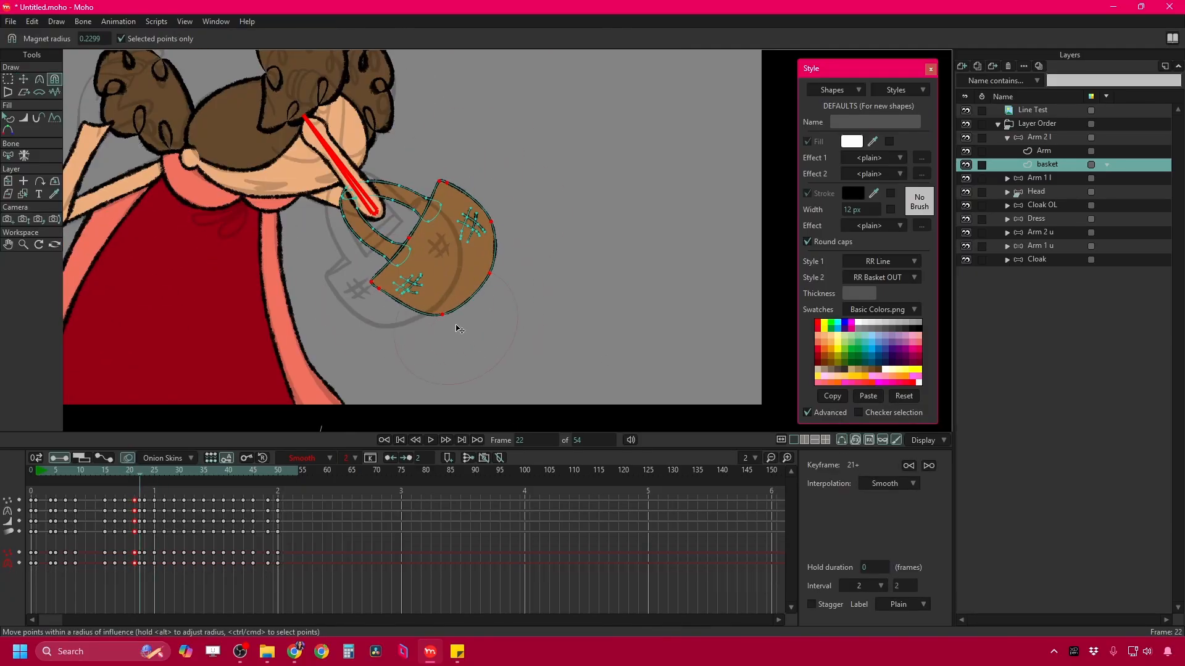
Reshape the basket body's outline into a rounder form over the sketch at frame 25 with the Magnet tool.
key("Right")
key("Right")
key("Right")
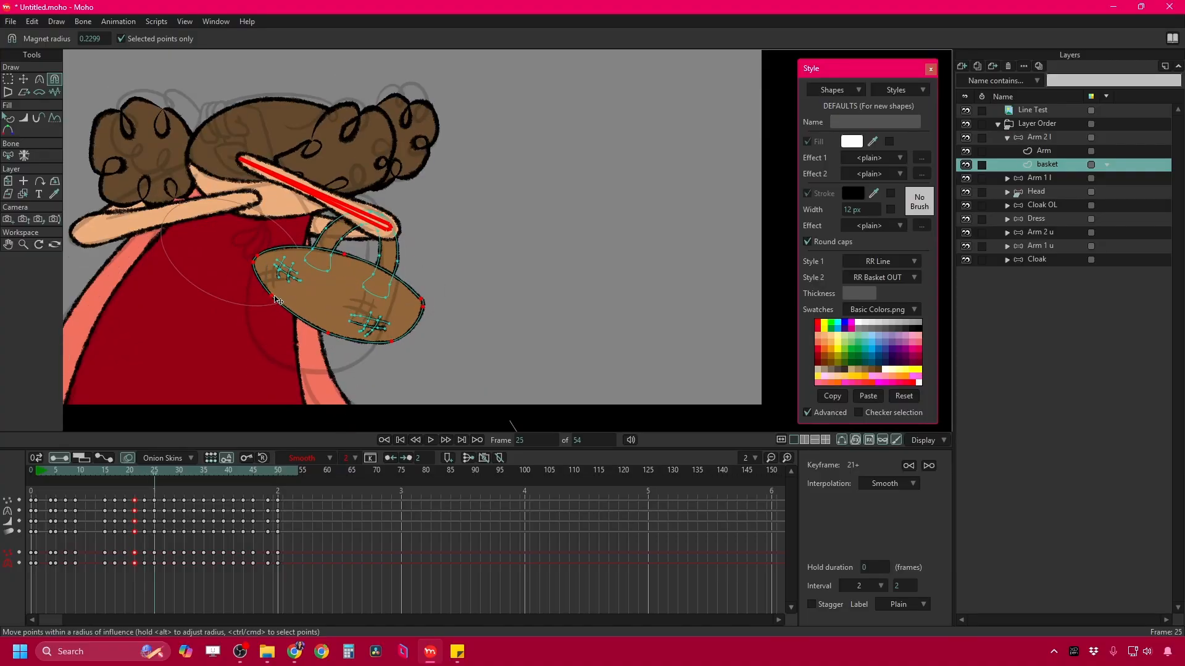
key("Right")
key("Right")
key("Right")
key("Right")
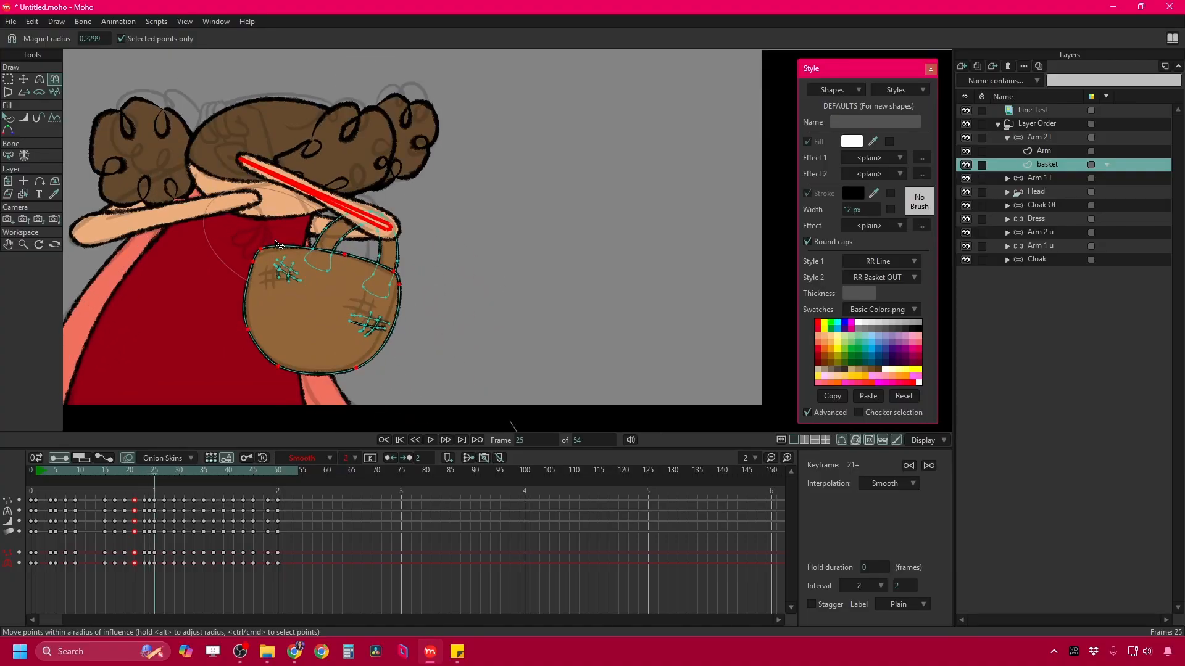
Adjust the basket body's outline over the line test from frame 27 through frame 35.
key("Right")
key("Right")
key("Right")
key("Right")
key("Right")
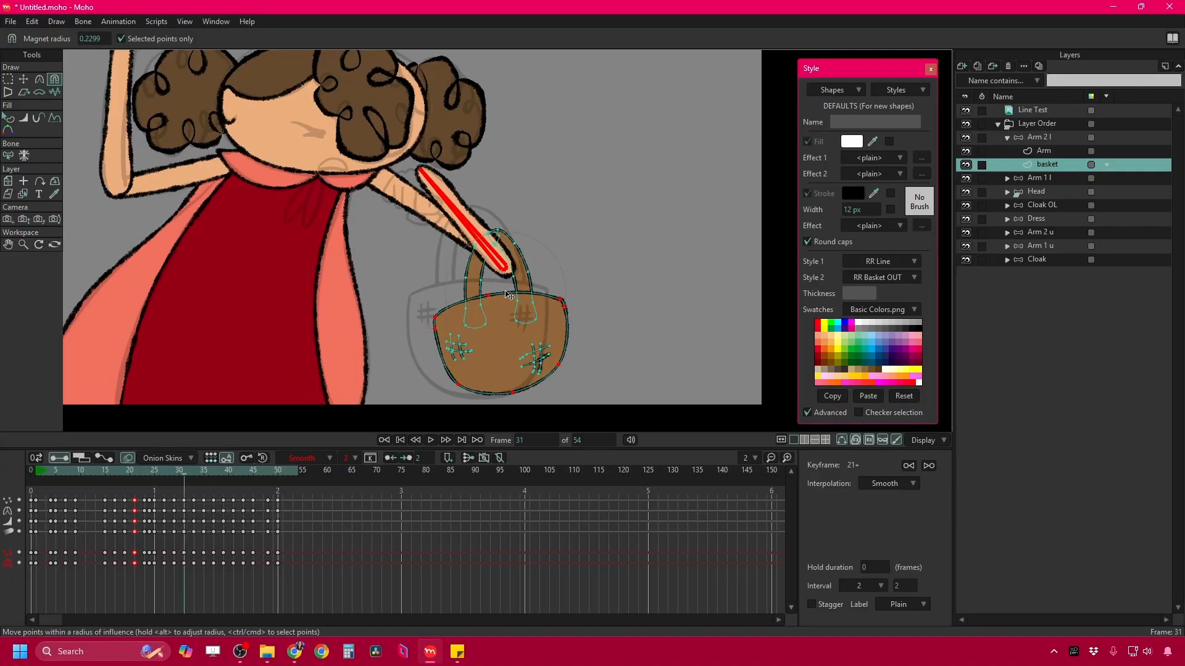
key("Right")
key("Right")
key("Right")
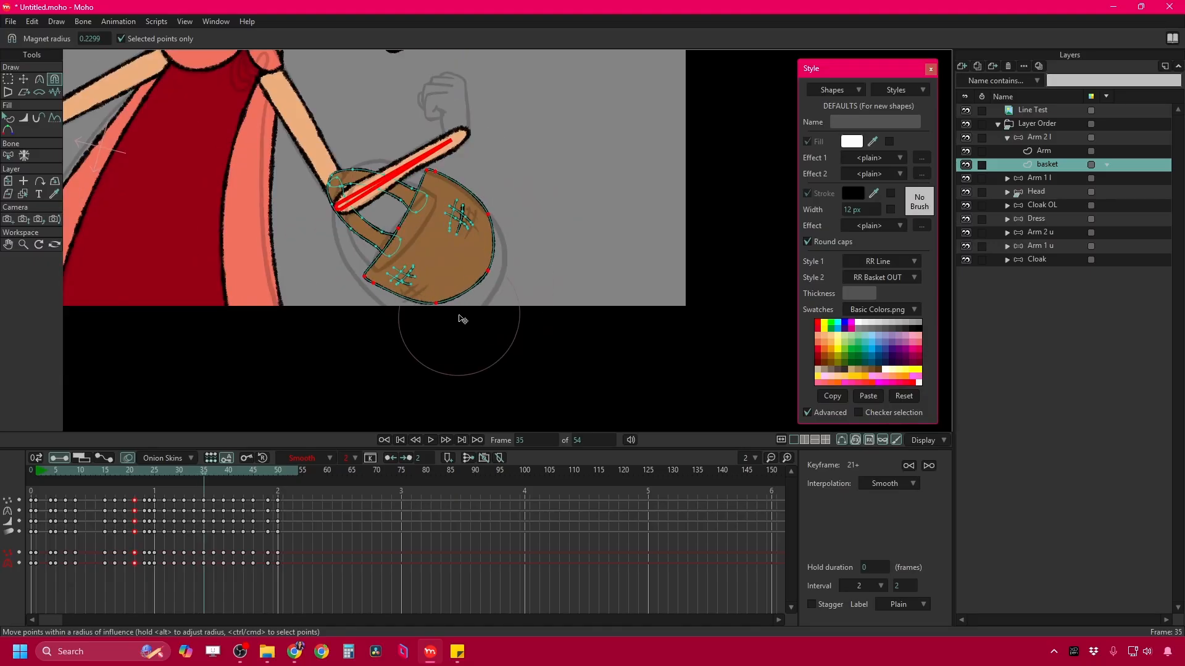
Refine the basket body's outline over the line test from frame 37 through frame 45.
key("Right")
key("Right")
key("Right")
key("Right")
key("Right")
key("Right")
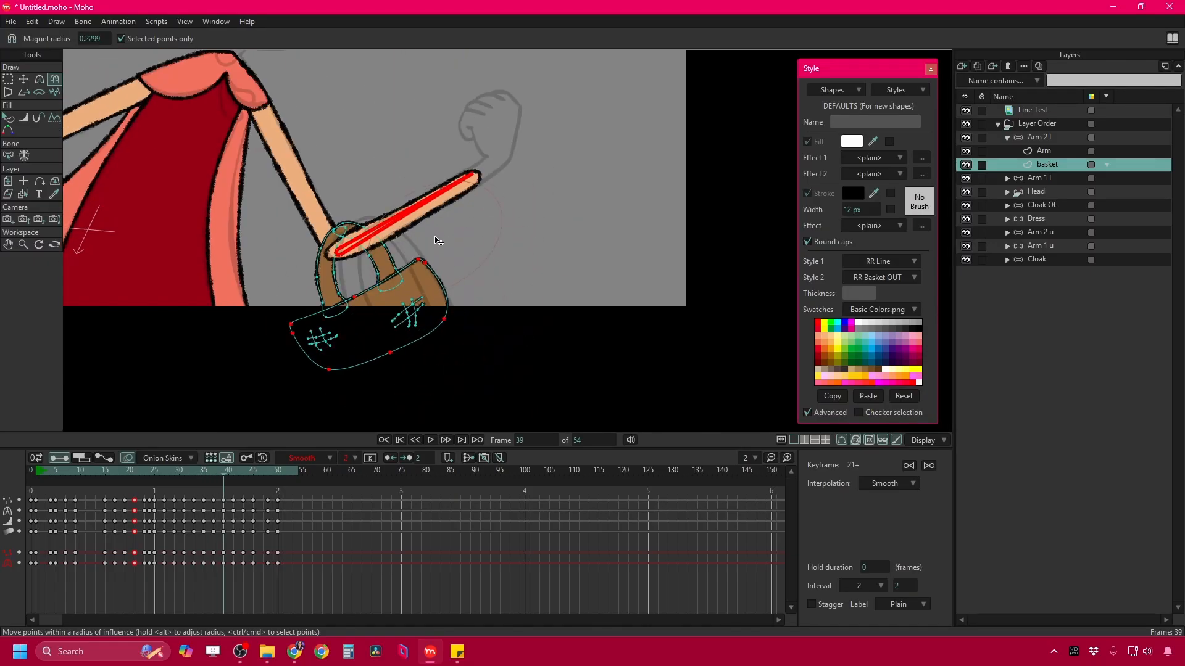
key("Right")
key("Right")
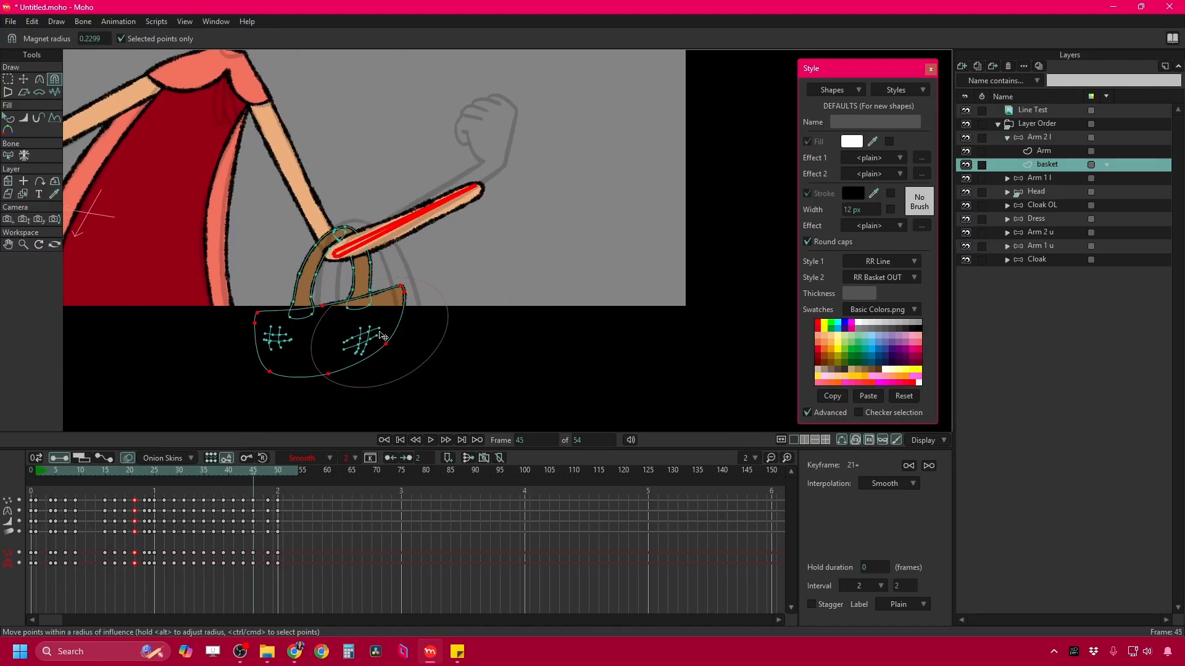
Paste the basket's copied frame 45 point keys at frame 47 and play back the animation.
key("ctrl+v")
mouse_move(249, 548)
left_mouse_down()
mouse_move(242, 574)
mouse_move(253, 572)
left_mouse_up()
key("Right")
key("Right")
key("ctrl+v")
key("space")
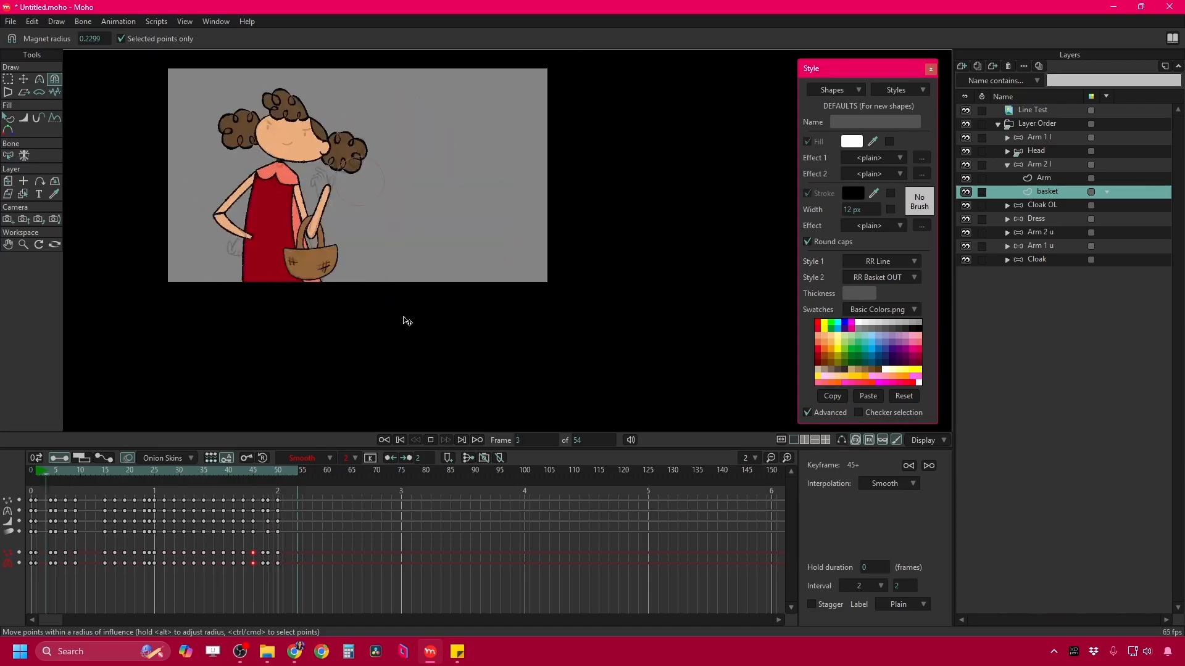
key("space")
At frame 7, reposition the whole basket between its onion-skin poses at frames 5 and 9.
scroll(419, 265, "up", 3)
scroll(146, 113, "up", 2)
key("g")
key("ctrl+a")
key("t")
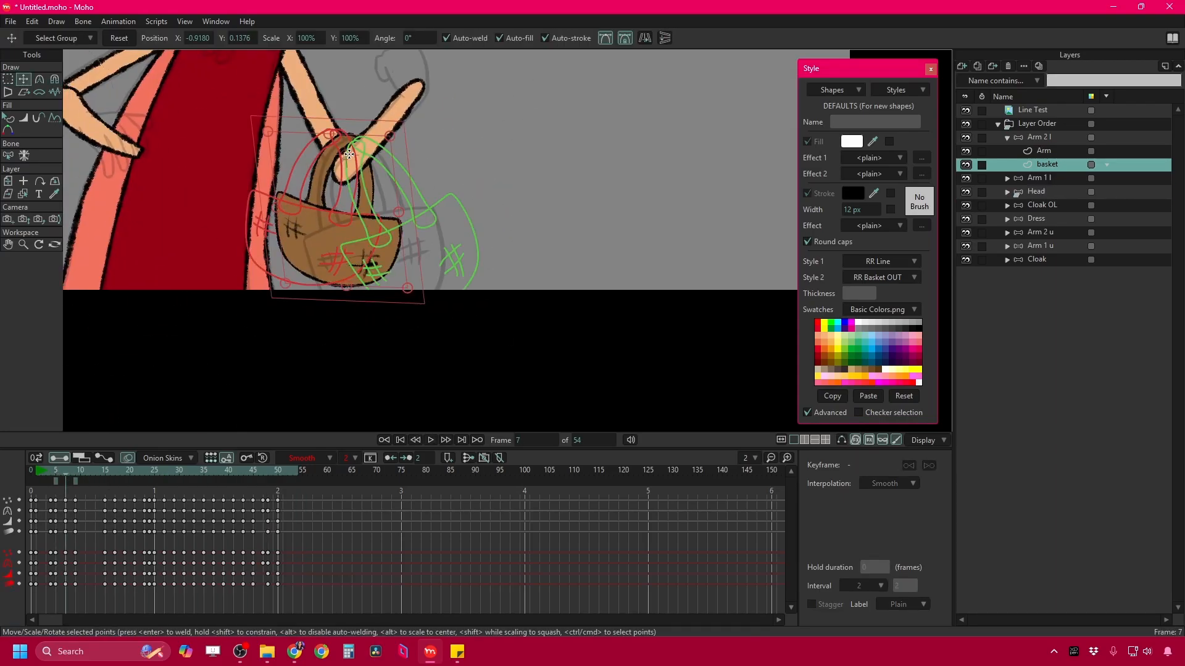
left_click_drag(370, 266, 401, 272)
key("g")
key("x")
Step through the basket's motion with onion skins and play back the animation with the Line Test layer hidden.
key("space")
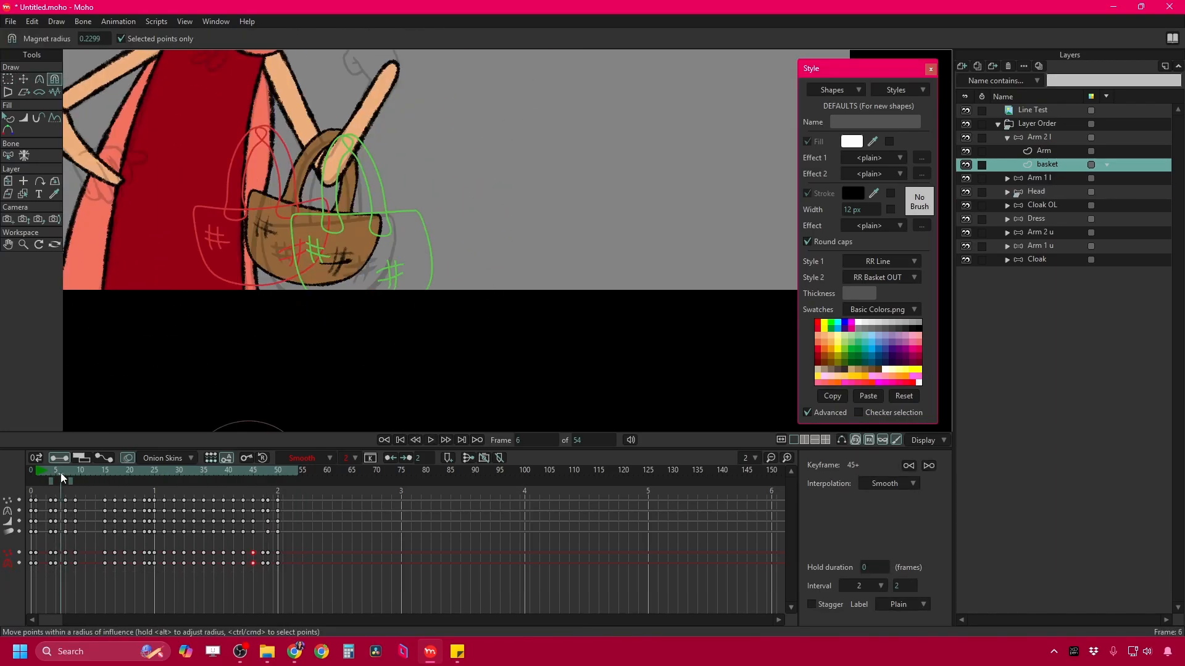
key("space")
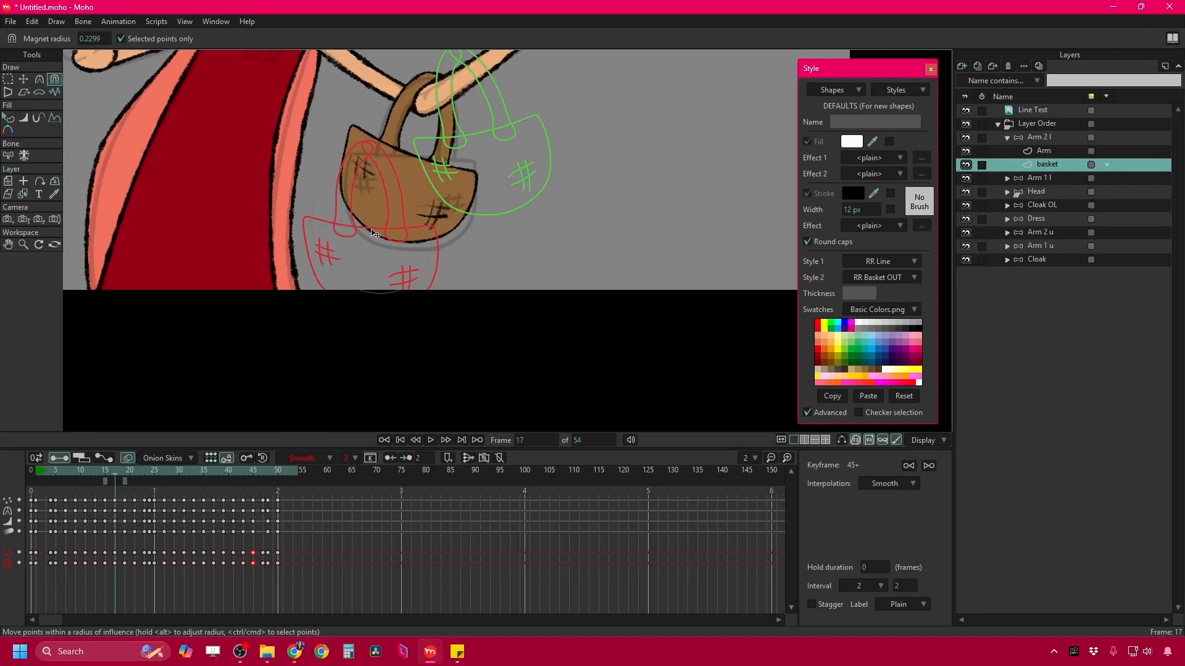
scroll(444, 299, "down", 5)
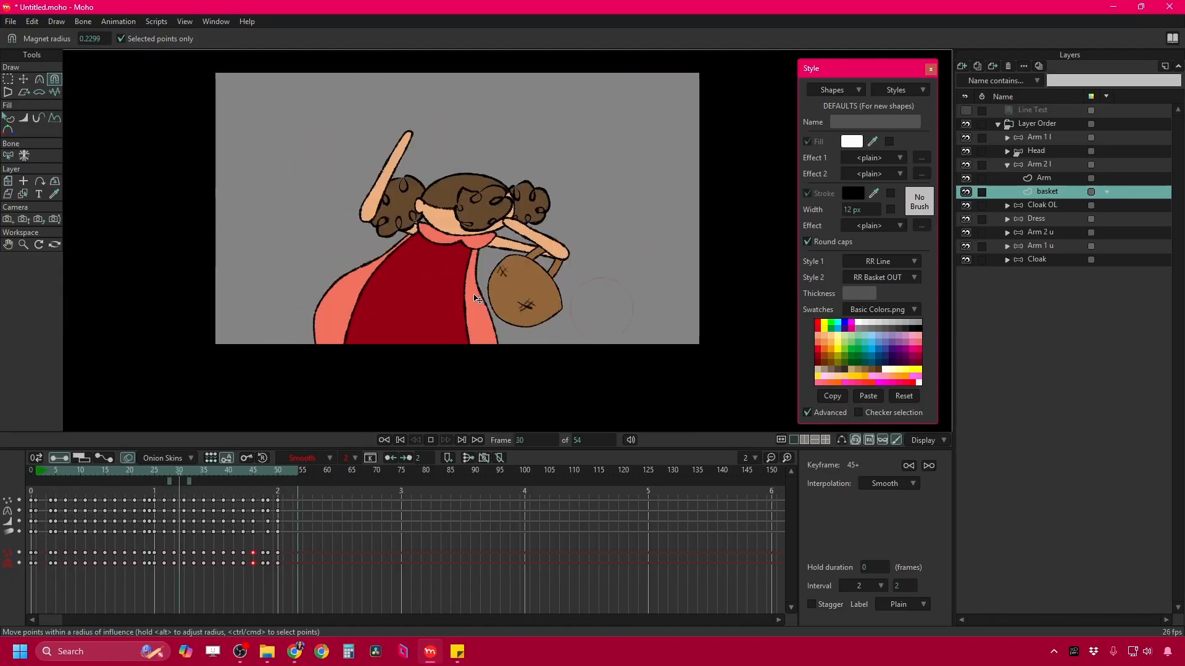
Create a vector layer named Neck below Head and draw a rounded neck shape in the RR Skin style at frame 0.
double_click(1037, 179)
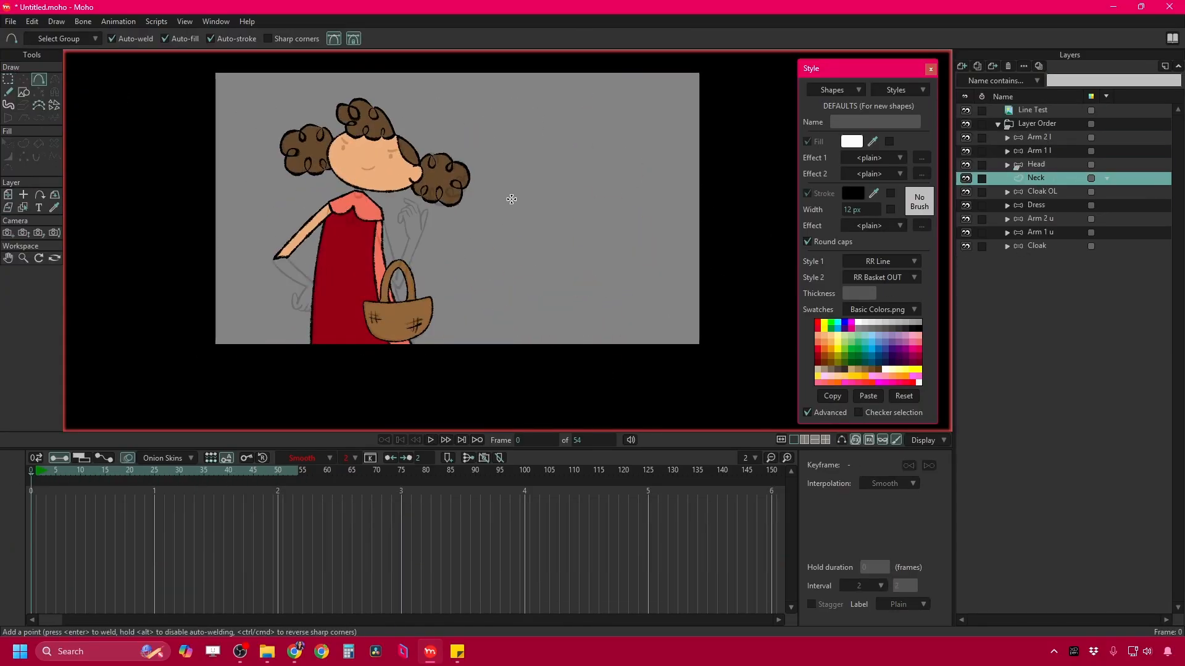
scroll(357, 189, "up", 8)
left_click(23, 92)
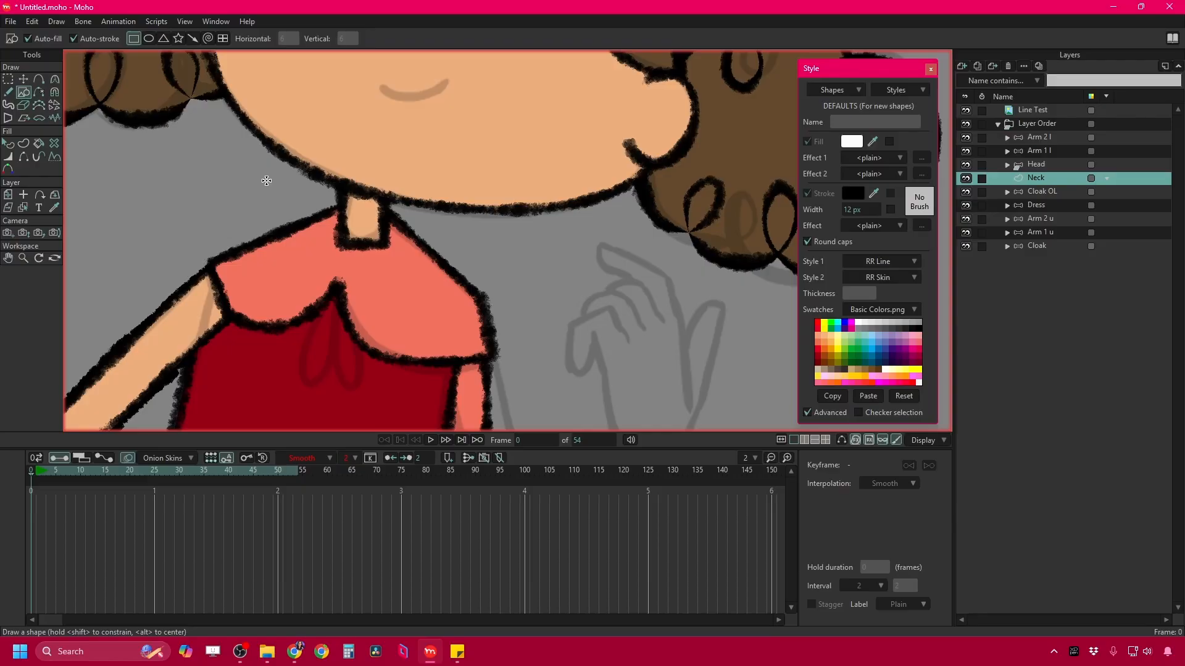
key("t")
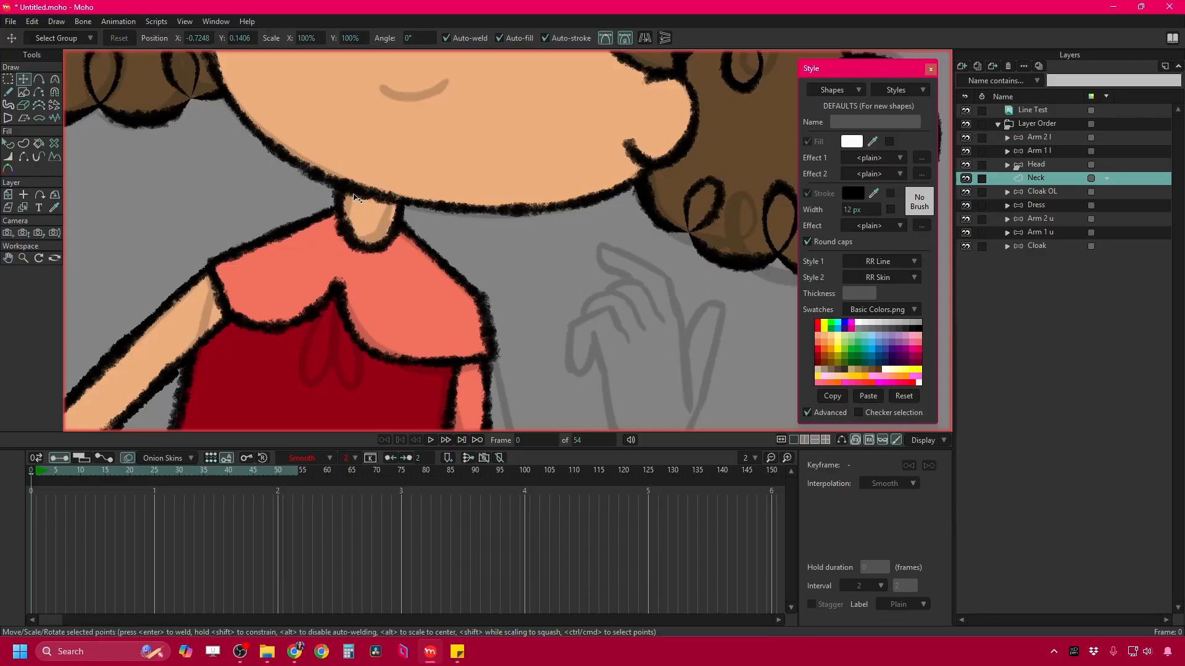
scroll(357, 197, "down", 4)
Nest the Neck layer above the shape layer in the Cloak OL group and check its placement from frame 20 to 37.
left_click_drag(1037, 178, 1041, 191)
left_click(130, 472)
scroll(484, 265, "down", 3)
left_click_drag(483, 265, 287, 226)
left_click_drag(204, 474, 253, 473)
scroll(537, 209, "up", 3)
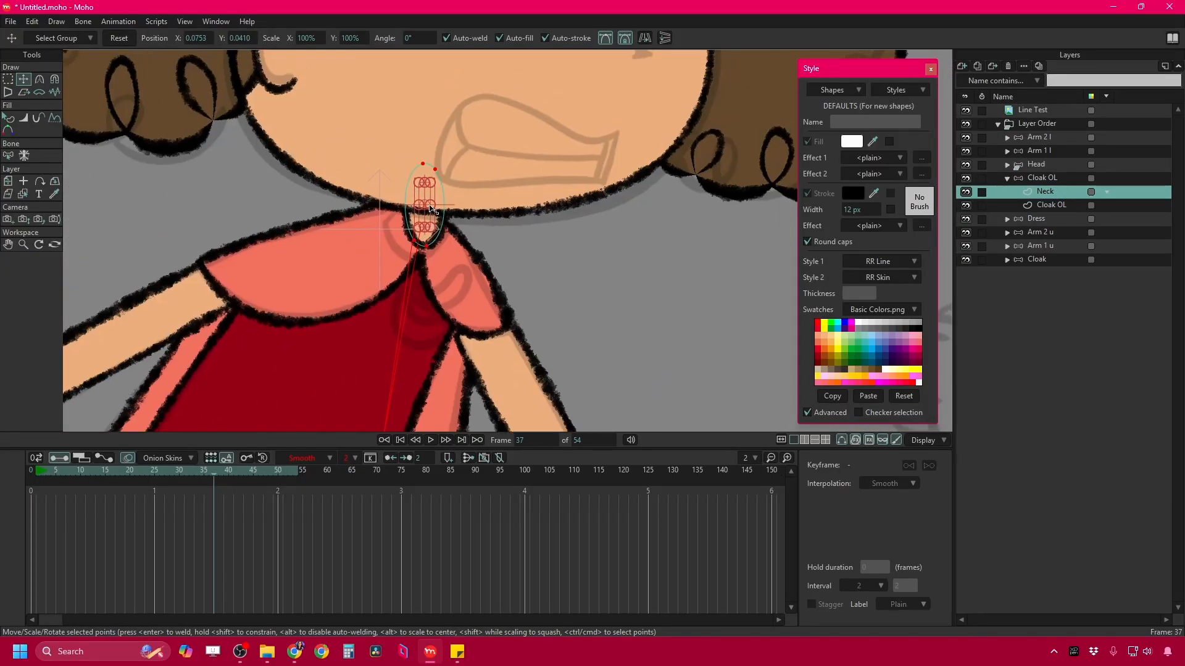
Reposition and tilt the neck shape at frames 35, 37, 39 and 45 so it joins the head to the collar.
left_click(195, 472)
key("Right")
key("Right")
left_click_drag(443, 139, 446, 162)
key("Right")
key("Right")
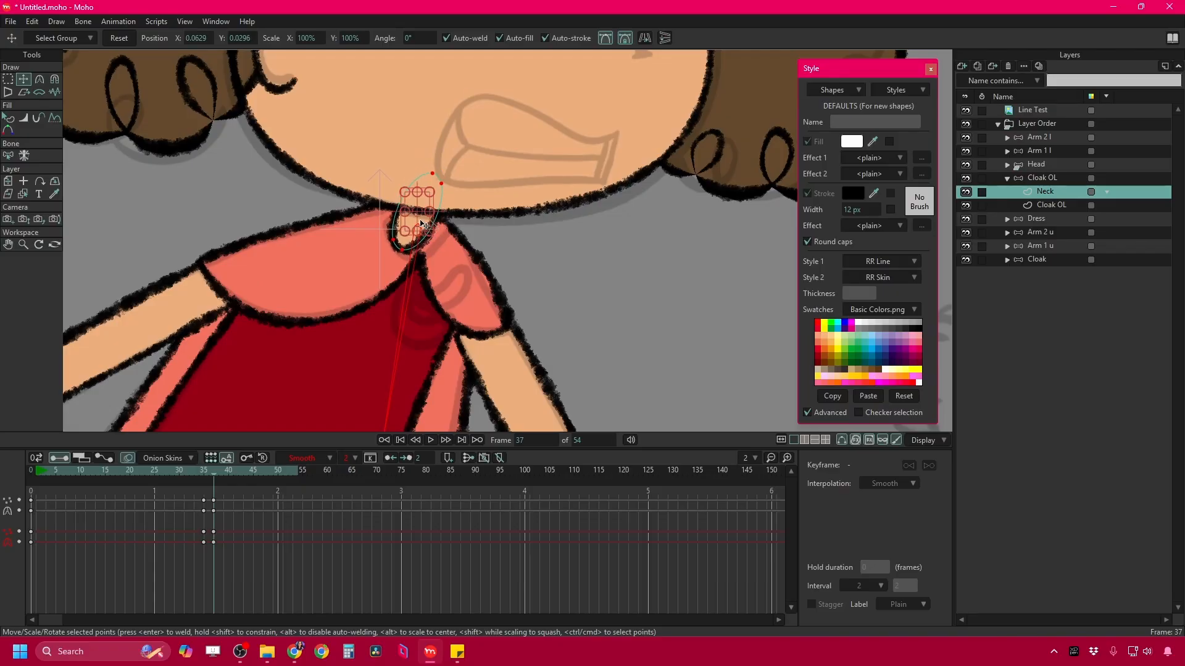
key("Right")
key("Right")
left_click_drag(421, 221, 409, 240)
Adjust the neck's points at frames 5, 7 and 11 so the neck follows the head and cloak.
left_click_drag(258, 470, 31, 471)
key("Right")
key("Right")
key("Right")
key("Right")
key("Right")
mouse_move(275, 154)
left_mouse_down()
mouse_move(333, 188)
mouse_move(439, 215)
mouse_move(418, 213)
left_mouse_up()
key("Right")
key("Right")
left_click(413, 292)
key("Right")
key("Right")
key("Right")
key("Right")
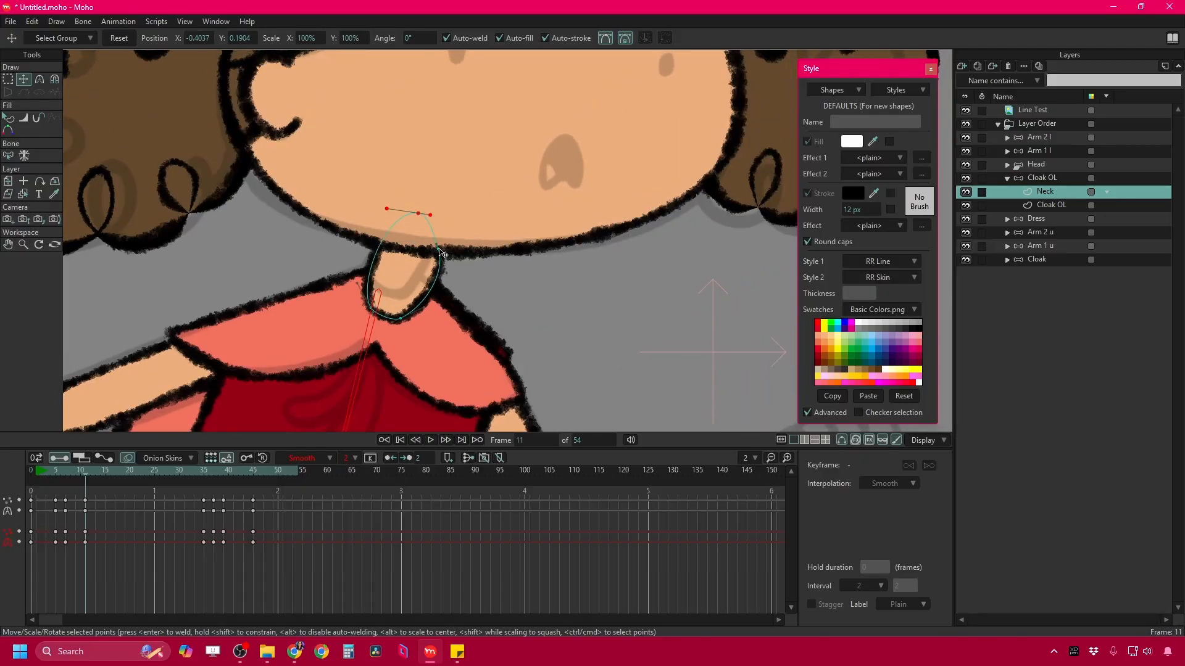
Copy the neck's keyframes from frame 11 to frame 21 and play back the animation.
key("ctrl+a")
left_click(80, 472)
key("ctrl+c")
left_click(134, 472)
key("ctrl+v")
left_click(95, 471)
scroll(303, 197, "down", 6)
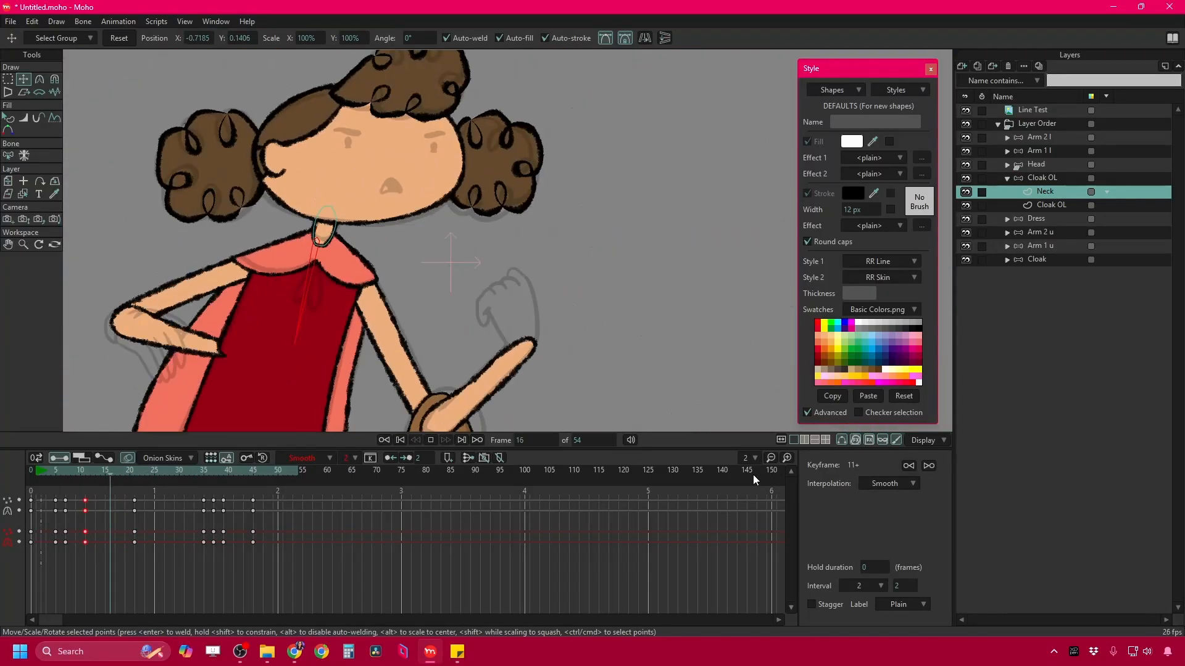
key("space")
key("space")
Create a vector layer named Ribbon above Neck and draw two ribbon loops at the collar opening at frame 0.
left_click(961, 65)
left_click(983, 77)
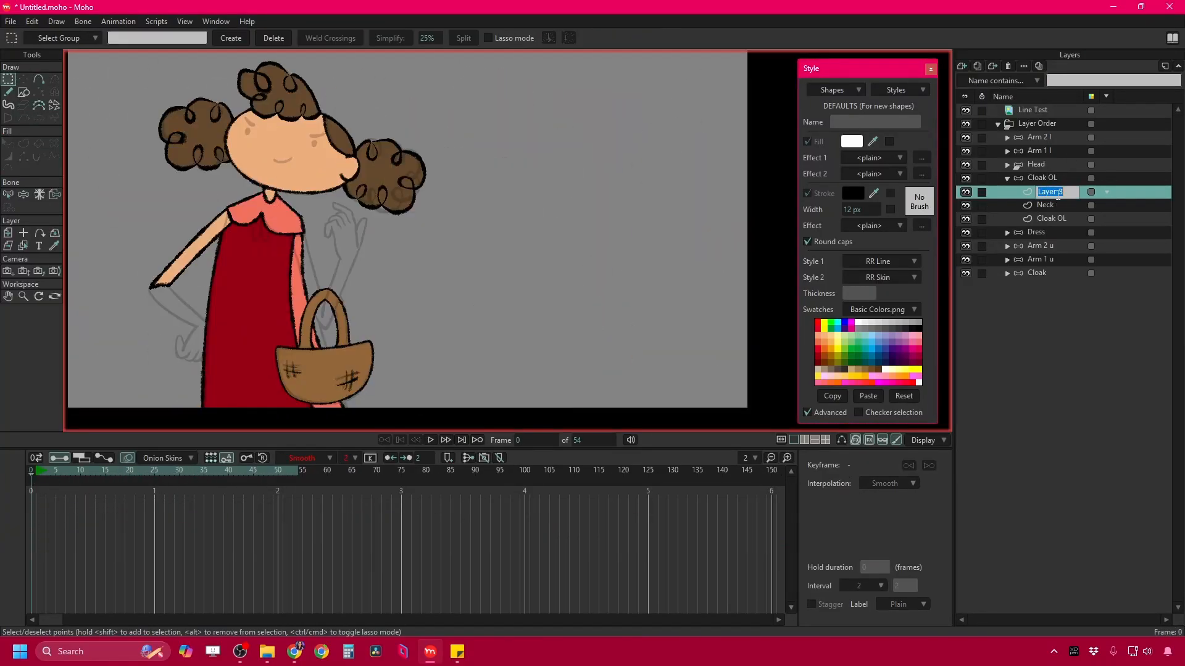
type("Ribbon")
key("Return")
left_click(38, 79)
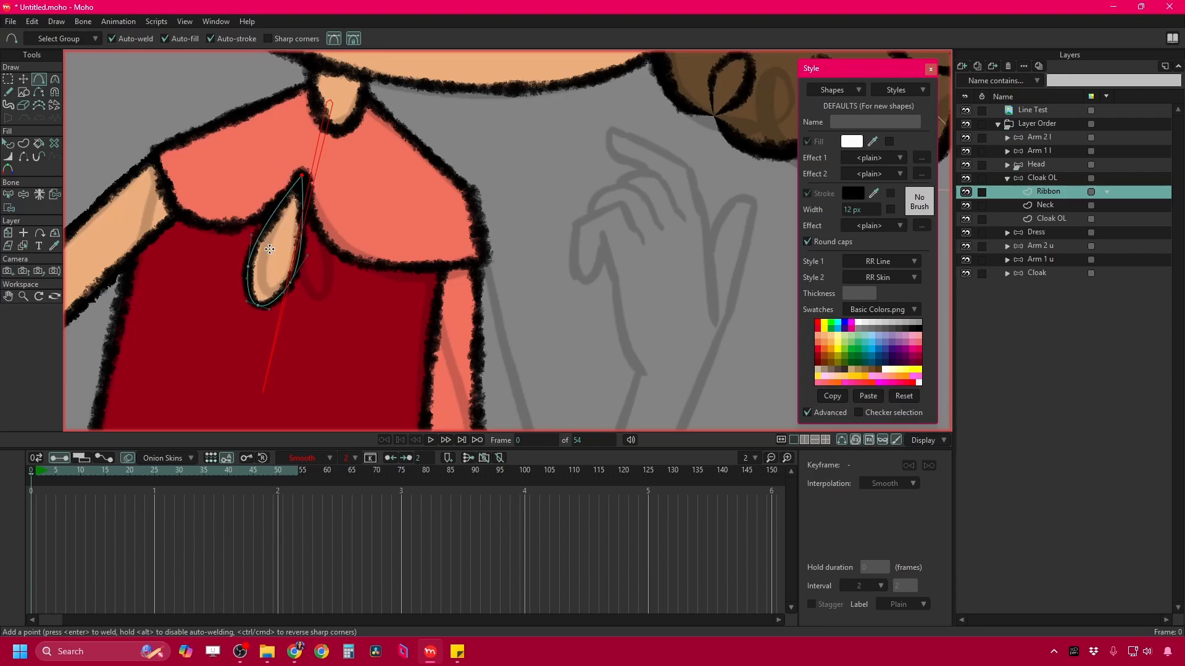
key("t")
Bend the ribbon loops with the Magnet tool at frames 3, 5, 7 and 9 so they trail the body.
left_click_drag(49, 472, 56, 473)
left_click(54, 79)
key("ctrl+Right")
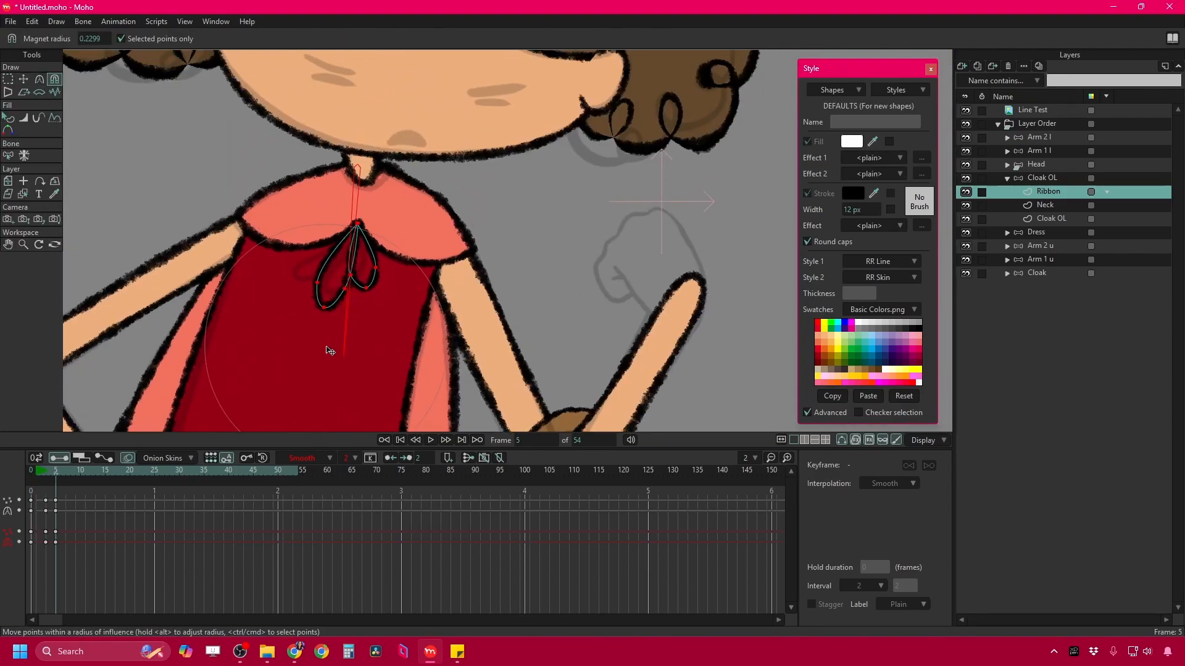
key("ctrl+Right")
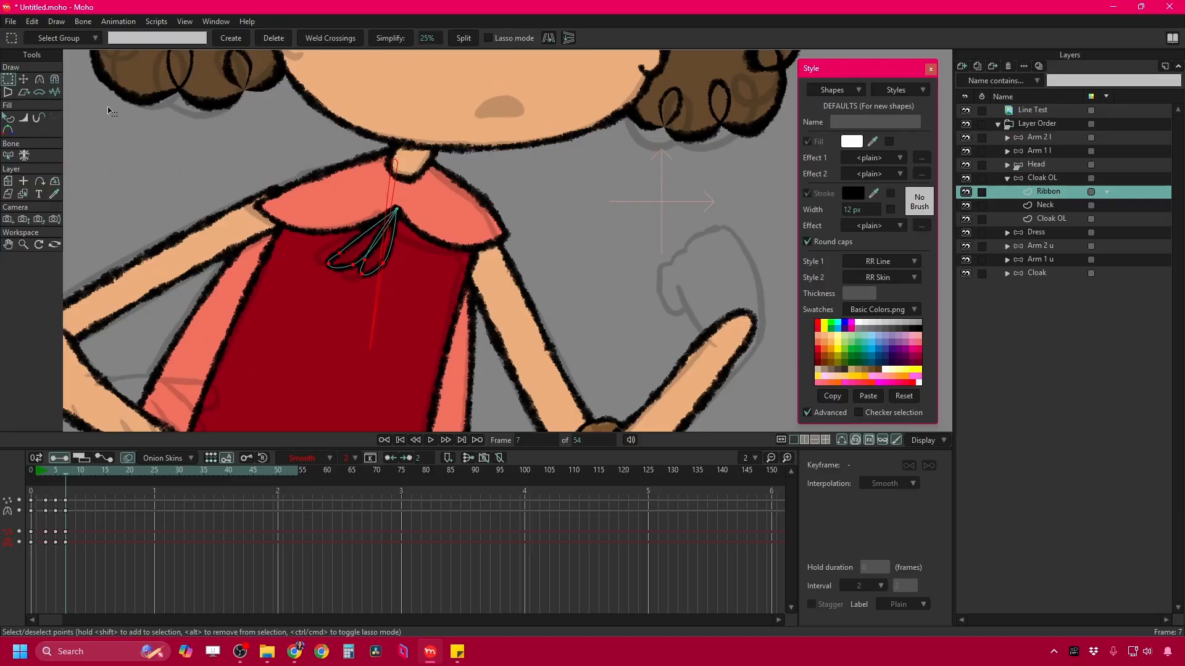
key("ctrl+Right")
key("ctrl+Right")
mouse_move(389, 291)
left_mouse_down()
mouse_move(455, 262)
mouse_move(437, 331)
mouse_move(426, 259)
mouse_move(436, 226)
left_mouse_up()
Pose the ribbon under the collar at frames 13 and 15.
key("ctrl+Right")
key("ctrl+Right")
key("ctrl+Right")
key("ctrl+Right")
key("ctrl+Right")
key("ctrl+Right")
key("g")
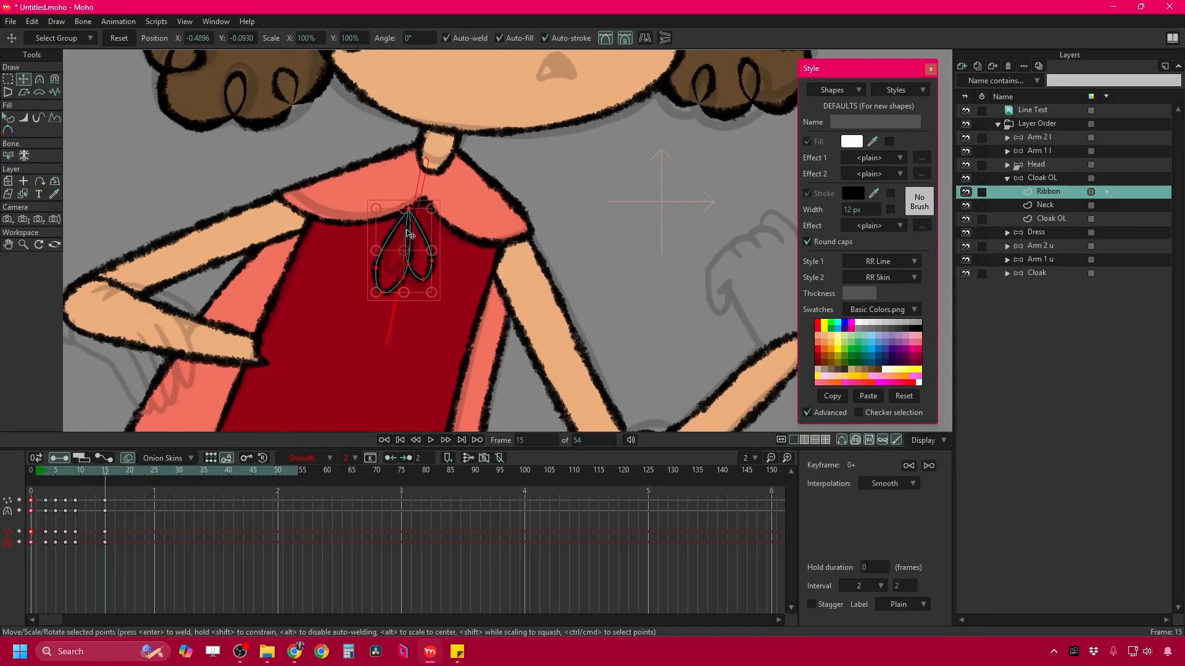
key("ctrl+Right")
key("ctrl+Right")
Swing the ribbon loops with the Magnet tool on every second frame from 17 to 27.
left_click_drag(118, 479, 115, 481)
key("x")
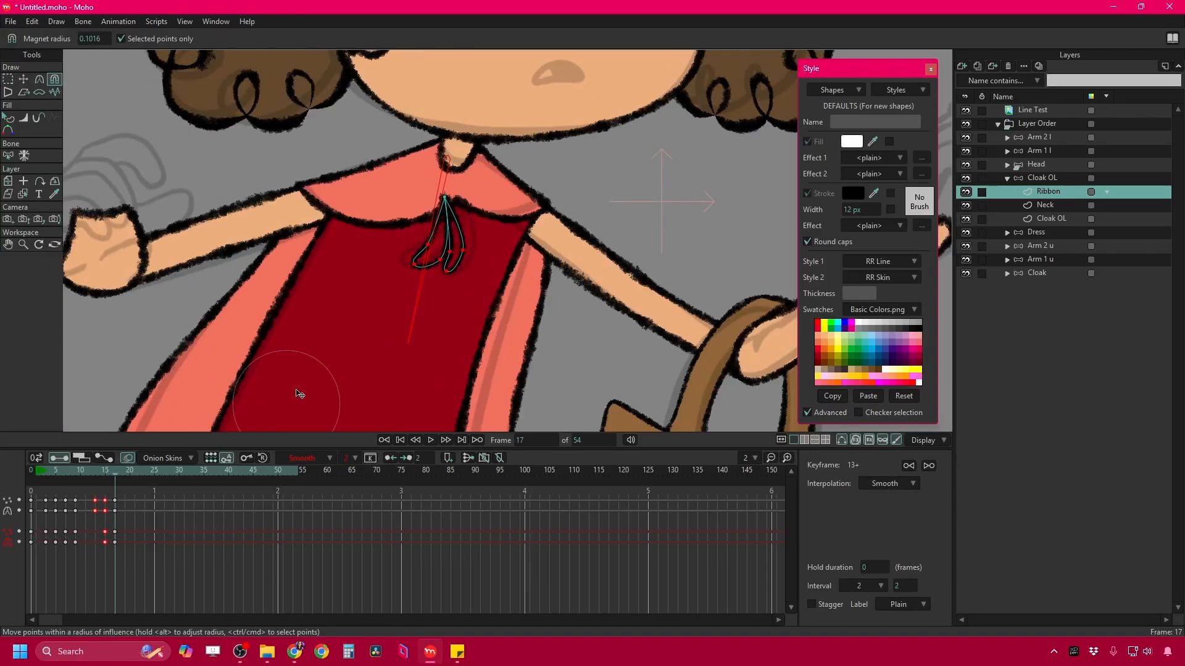
key("ctrl+Right")
key("ctrl+Right")
key("ctrl+Right")
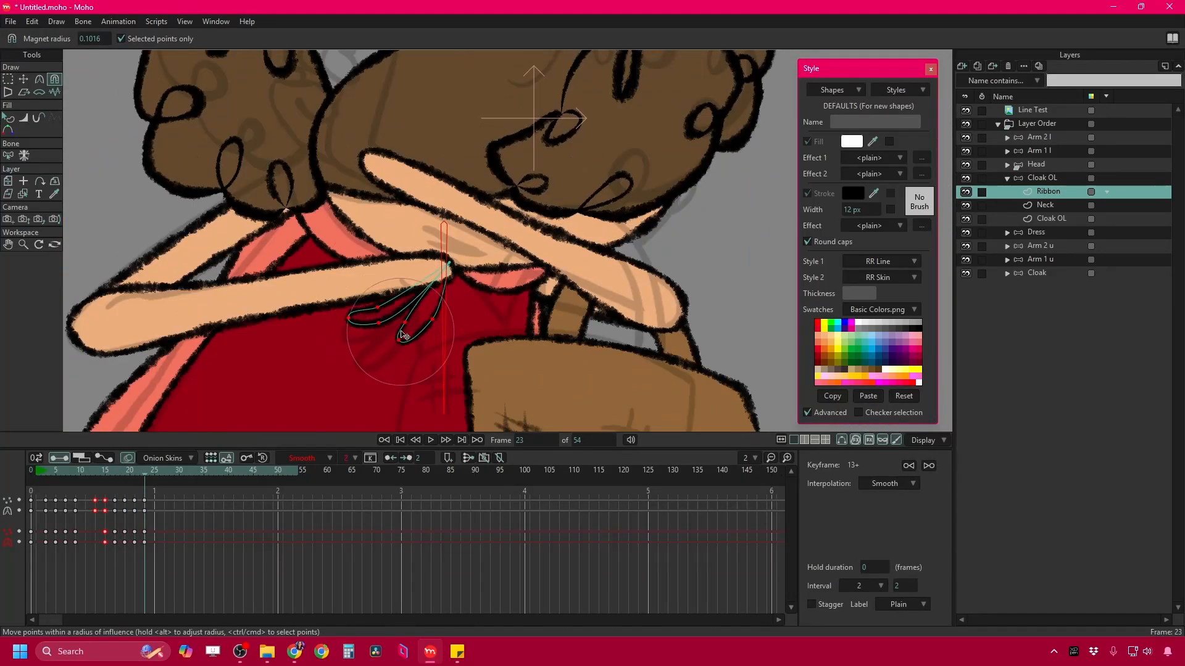
key("ctrl+Right")
key("ctrl+Right")
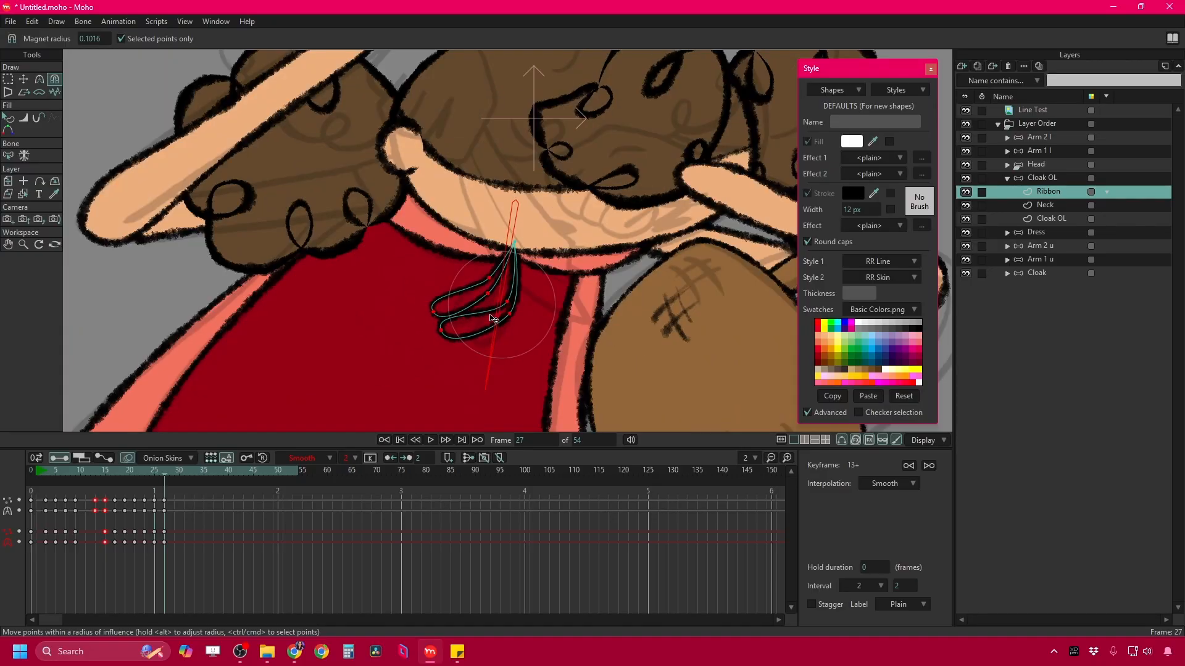
Reshape the ribbon loops at frames 29, 31, 33, 35 and 39 to follow the body's rise.
key("ctrl+Right")
key("ctrl+Right")
key("ctrl+Right")
key("ctrl+Right")
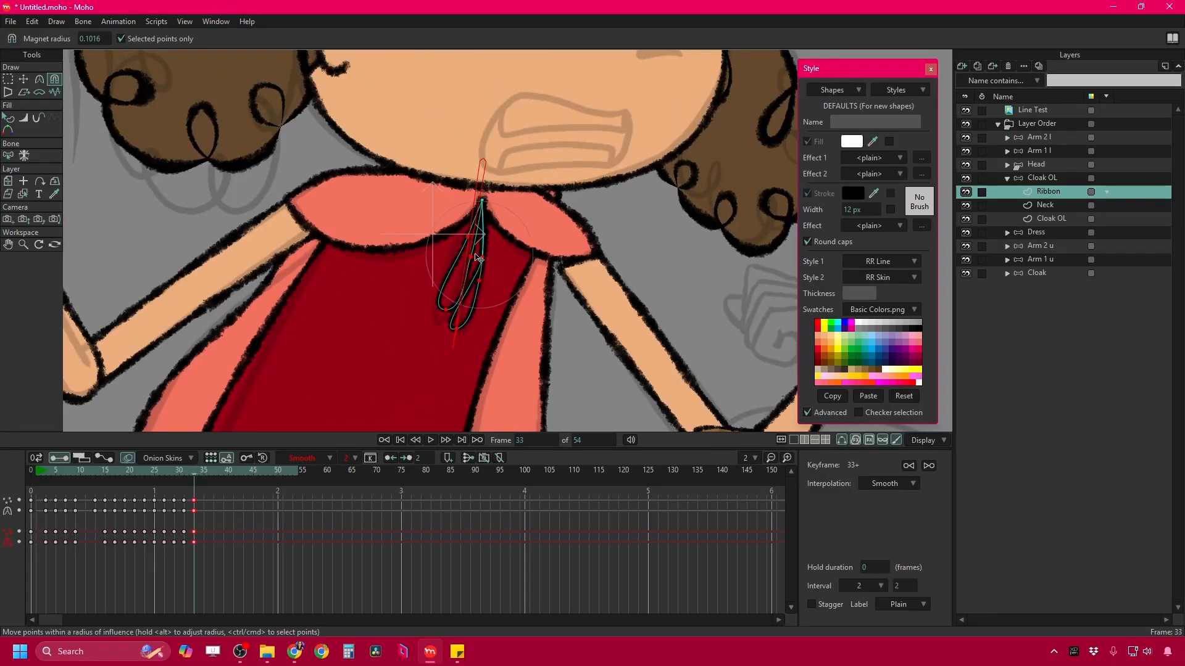
key("ctrl+Right")
key("ctrl+Right")
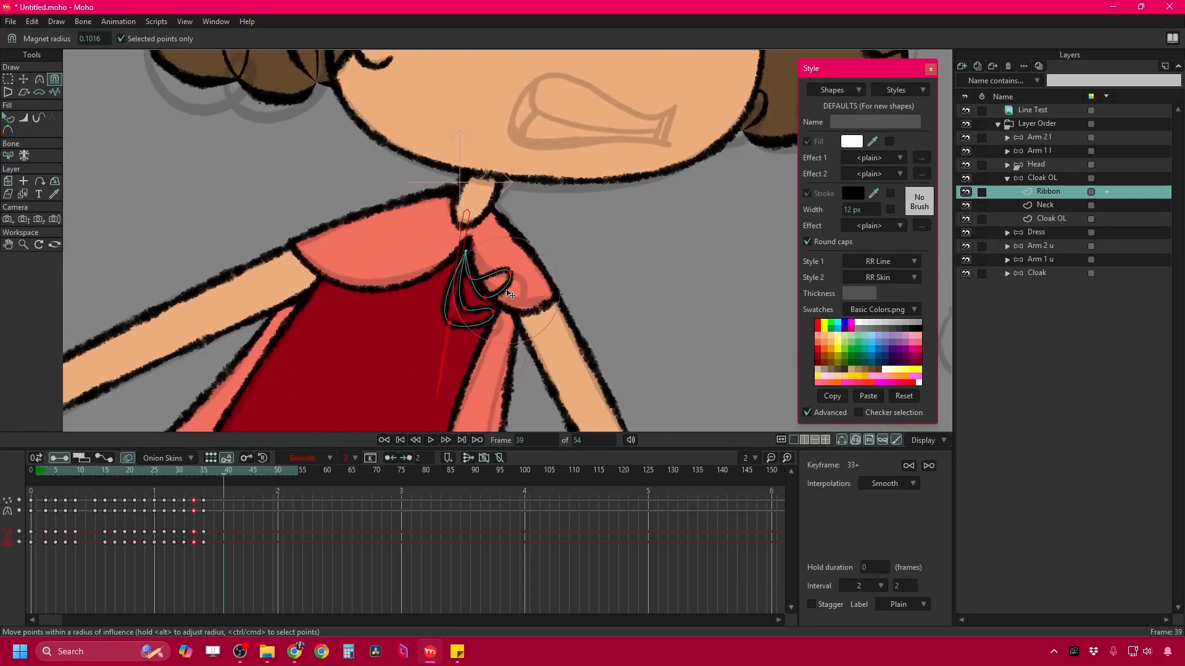
Settle the ribbon at frames 41, 43, 45 and 47, and swing it sideways at frames 48 and 50.
key("ctrl+Right")
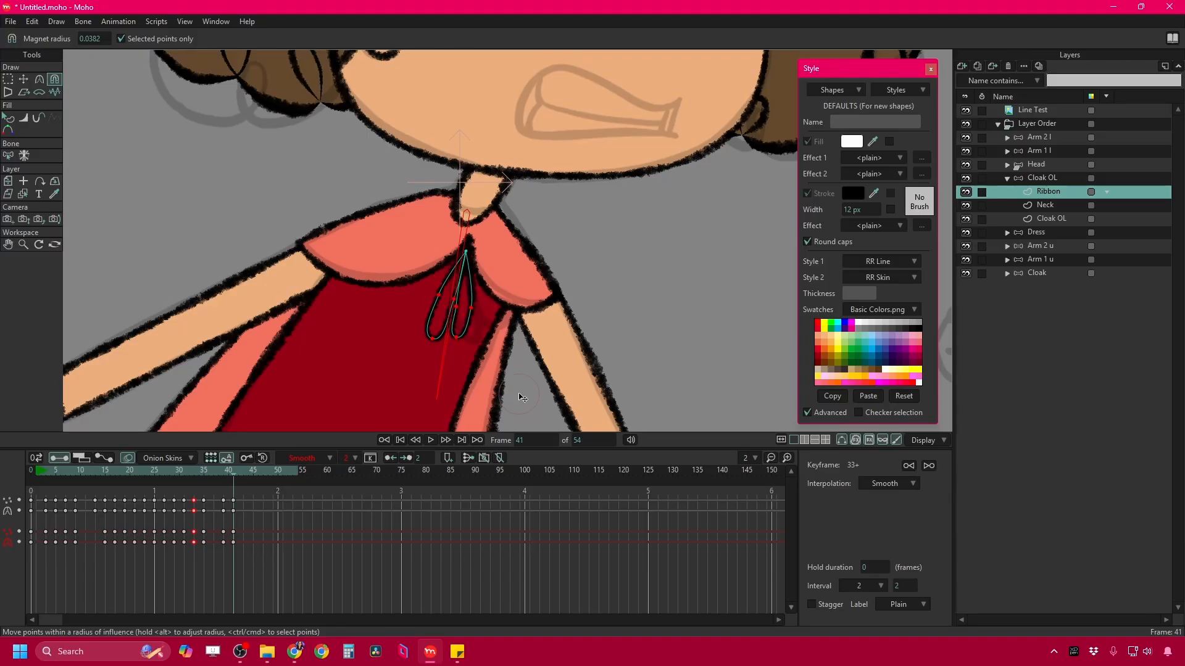
key("ctrl+Right")
key("ctrl+Right")
key("Right")
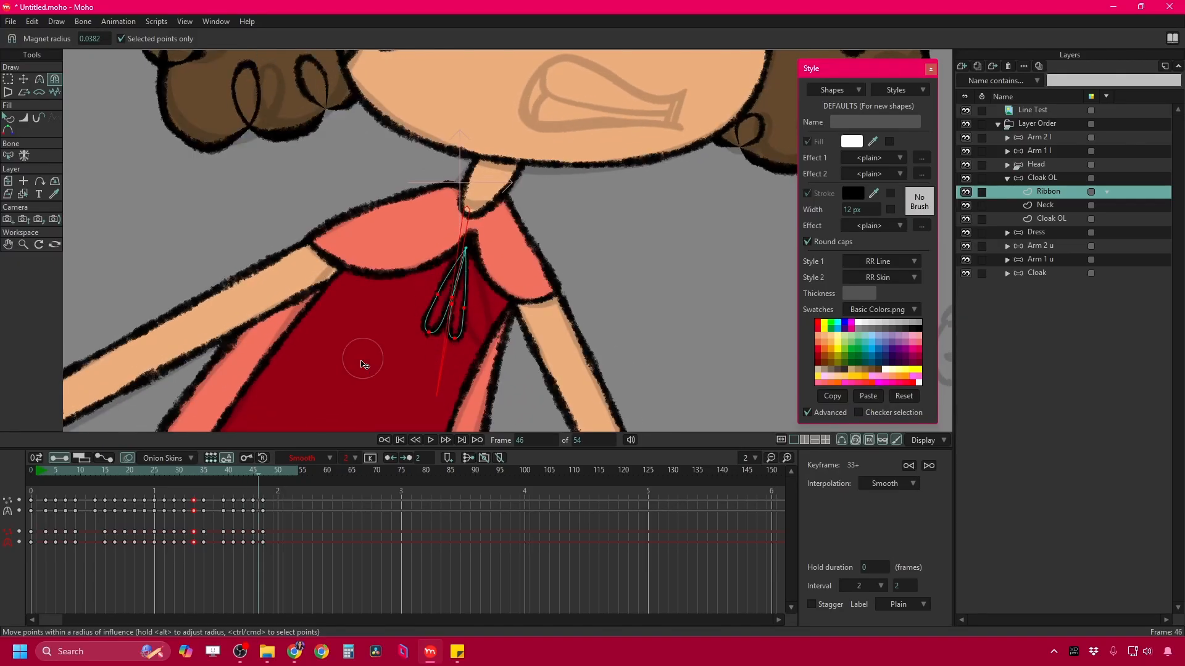
key("ctrl+Right")
key("Right")
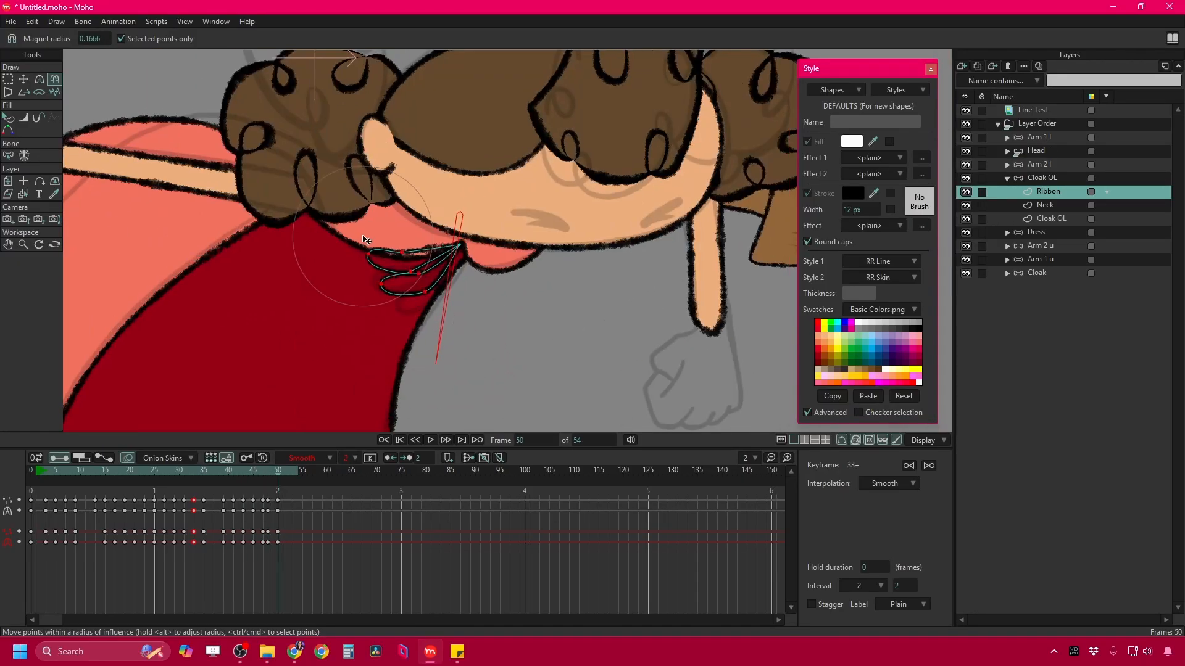
key("Right")
Play back the ribbon animation and scrub through the opening frames.
key("t")
key("space")
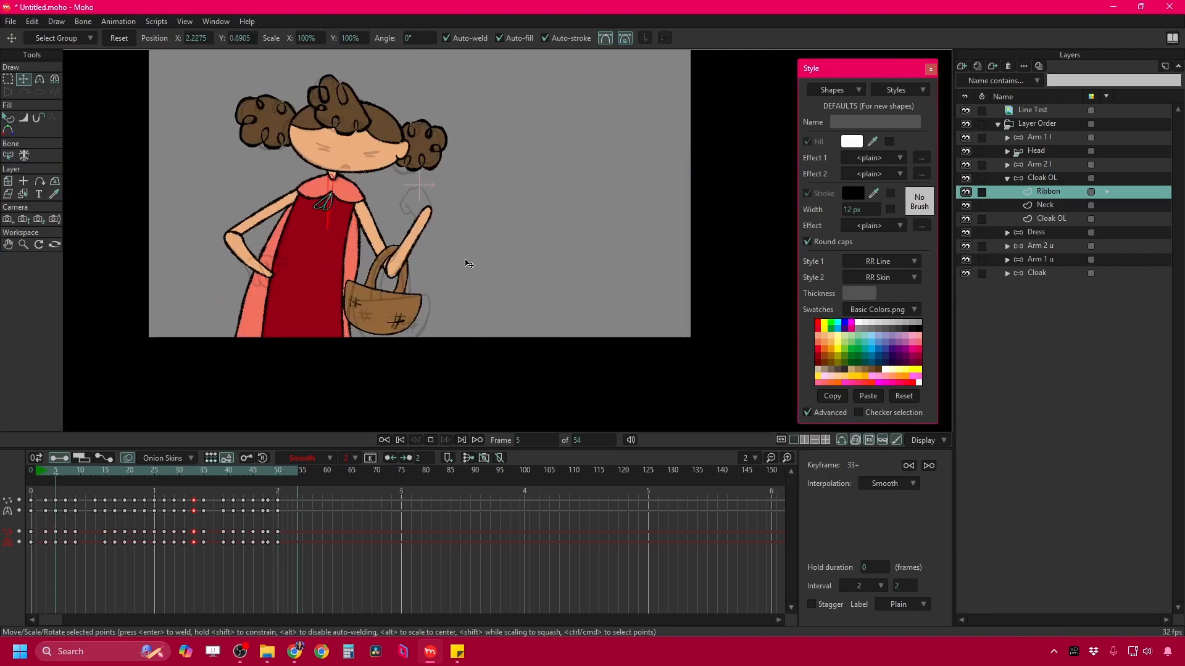
scroll(386, 179, "up", 3)
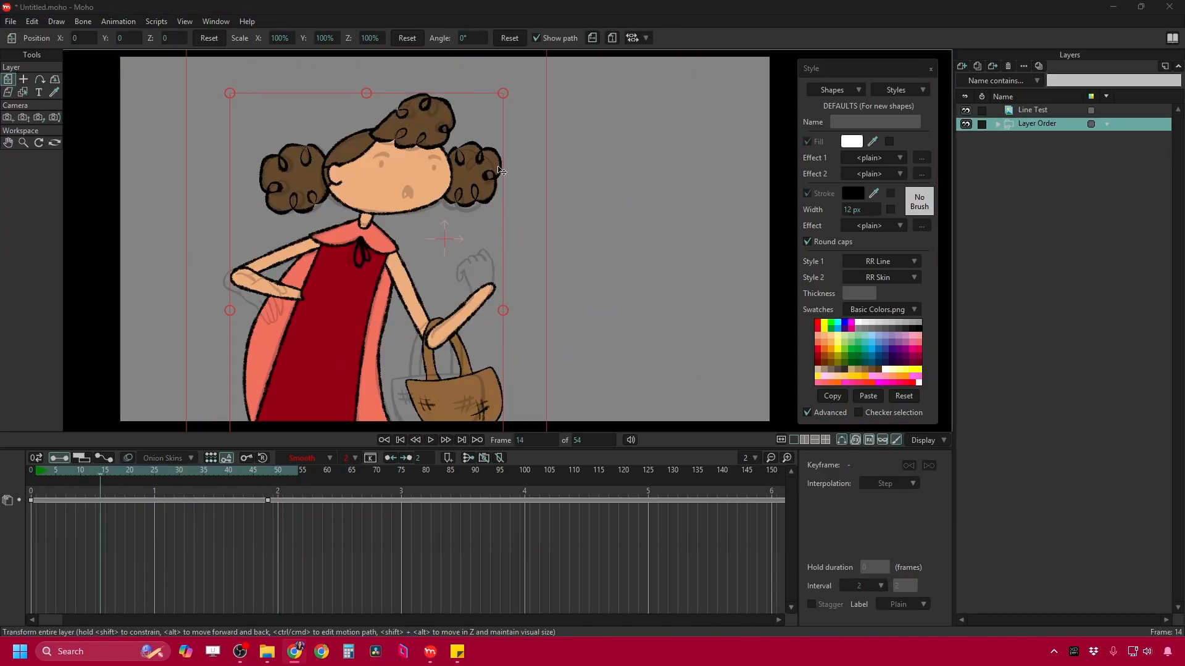
left_click_drag(142, 491, 39, 479)
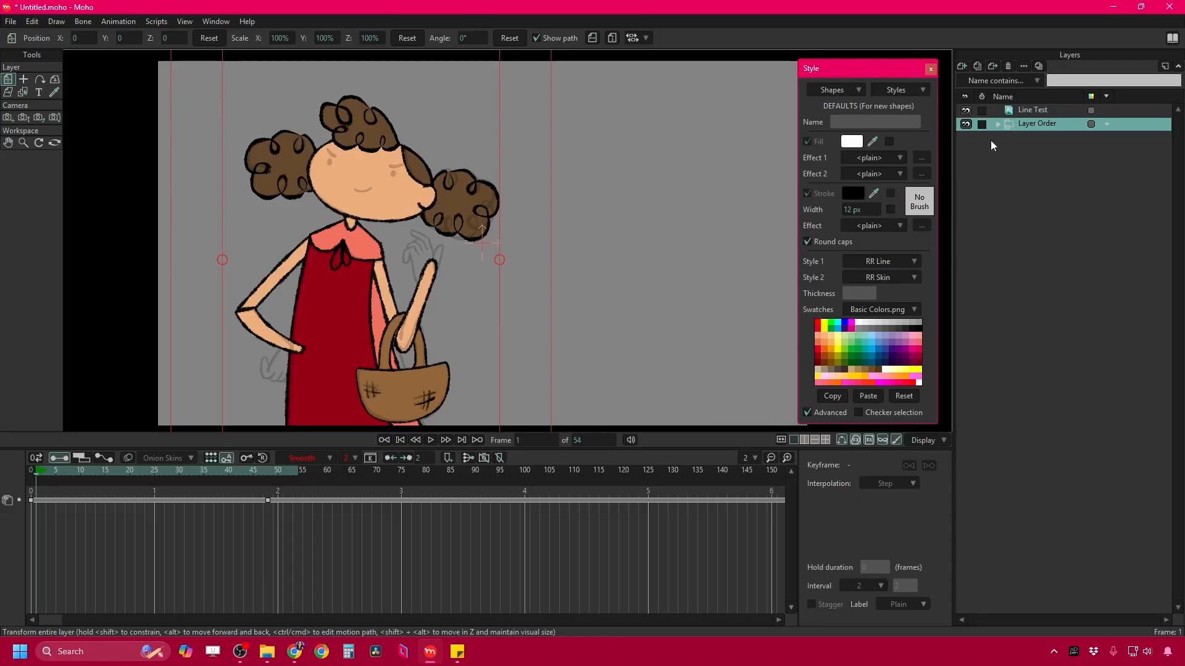
Expand Layer Order, collapse Cloak OL, and examine Arm 2 l's motion against the line test in the opening frames.
left_click(1000, 125)
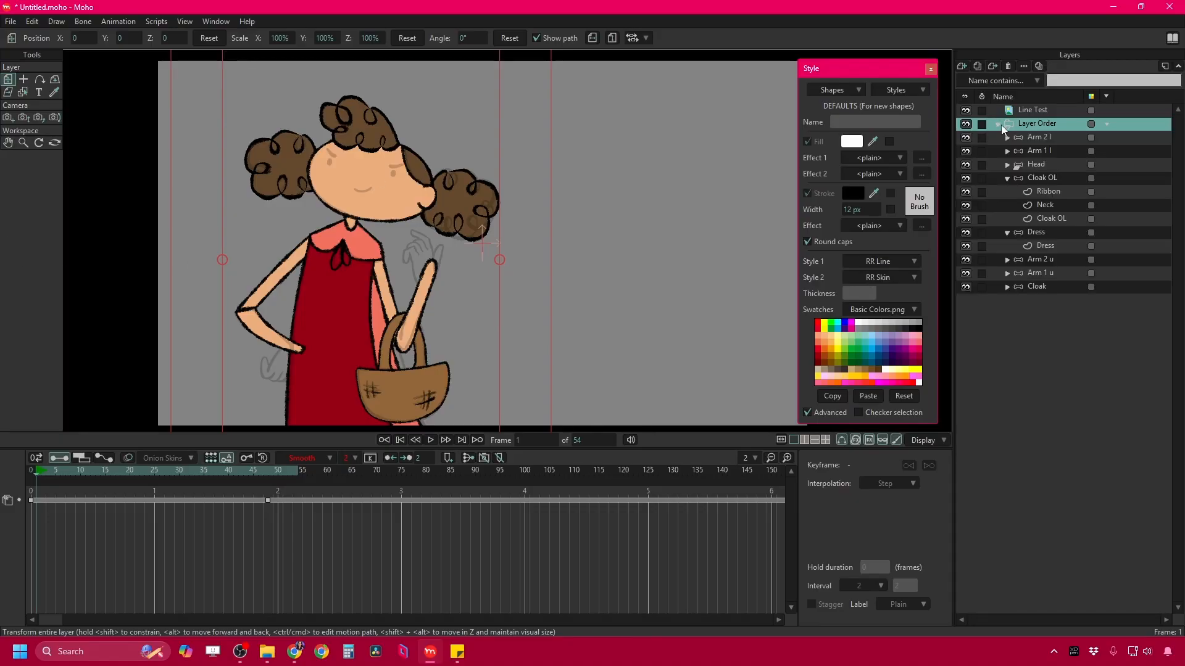
left_click(1007, 179)
left_click(1043, 137)
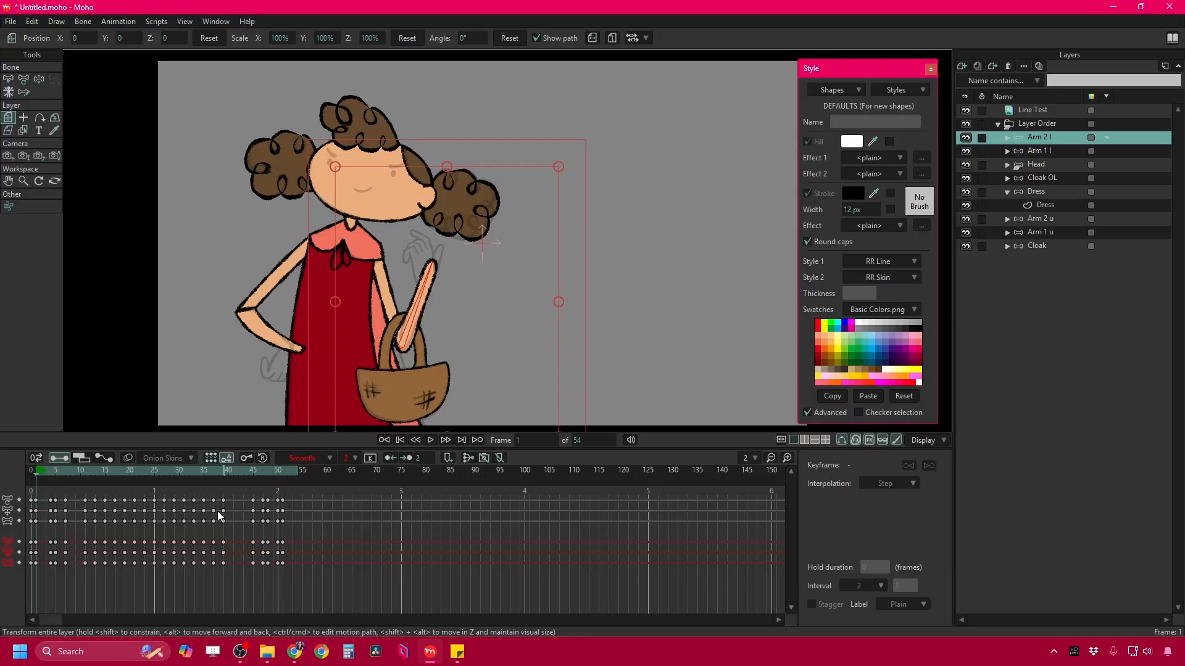
left_click_drag(87, 470, 37, 472)
scroll(329, 304, "down", 2)
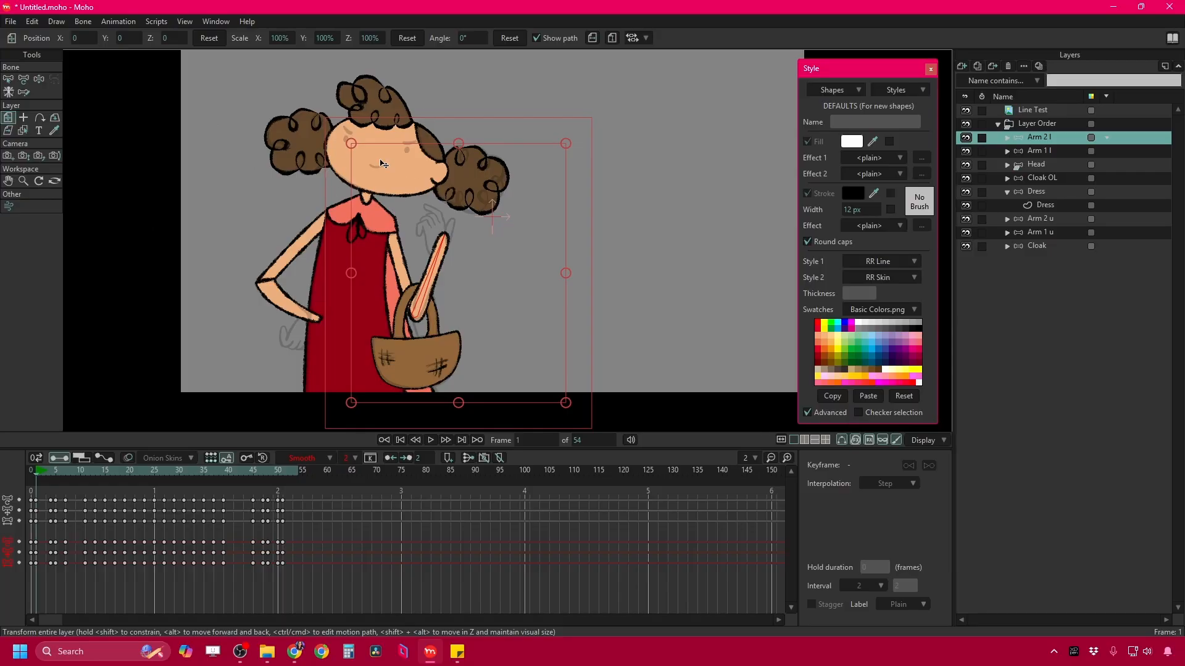
scroll(383, 164, "up", 2)
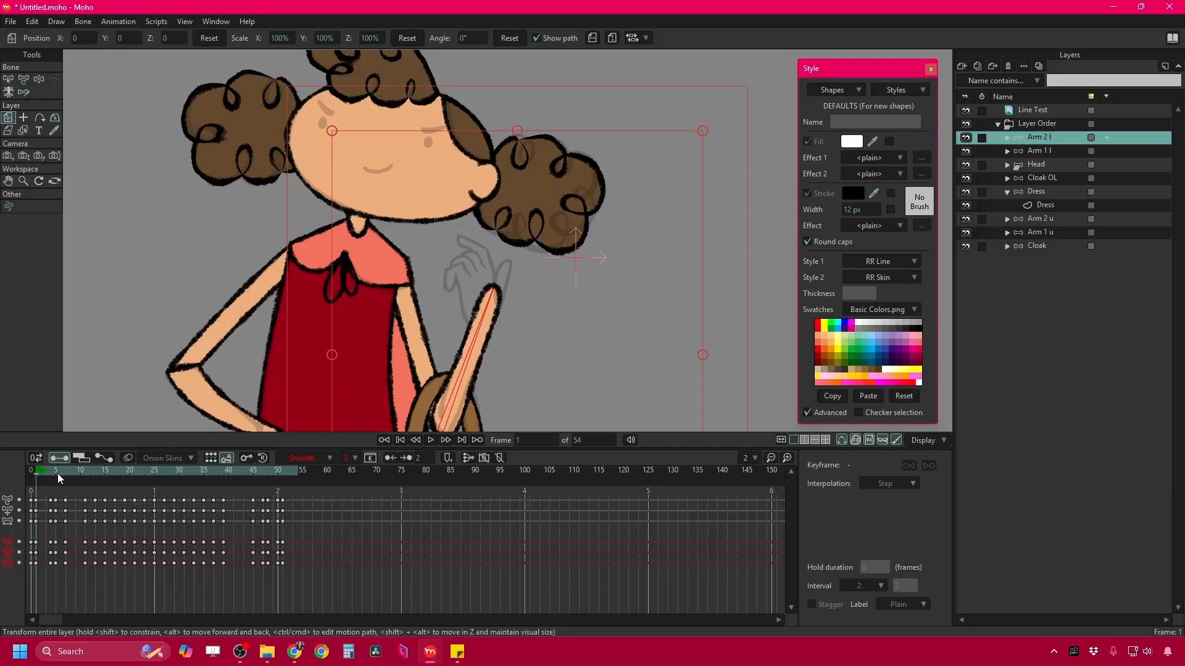
left_click_drag(58, 473, 35, 498)
scroll(340, 299, "down", 3)
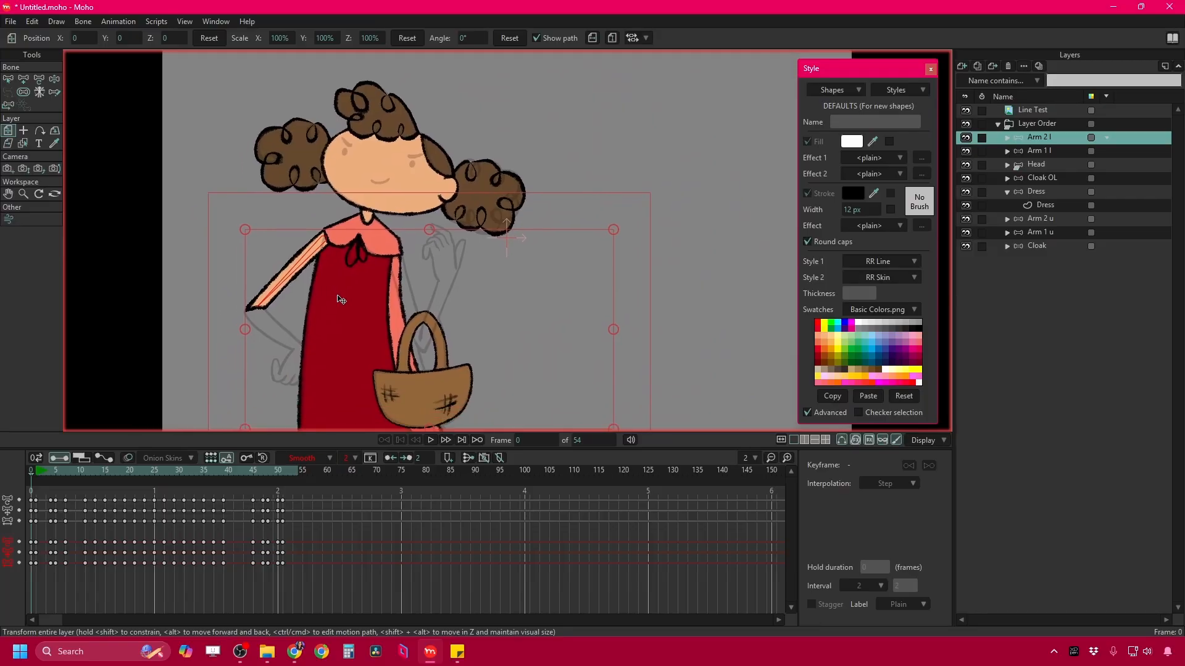
left_click_drag(341, 299, 333, 272)
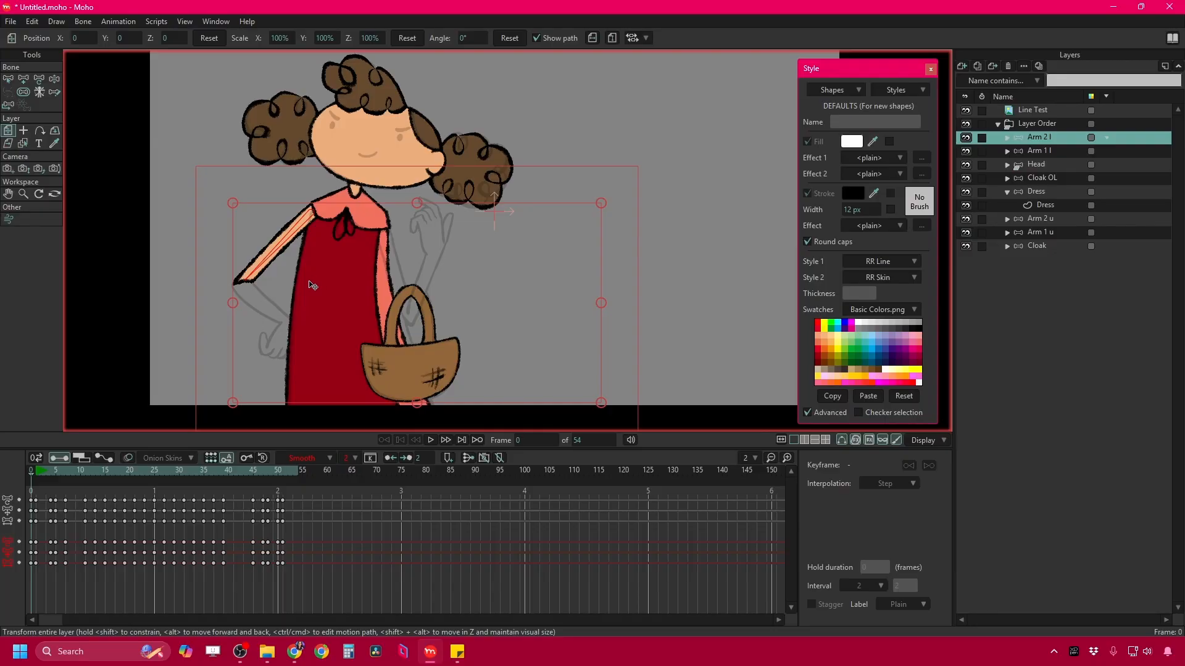
left_click_drag(106, 474, 28, 479)
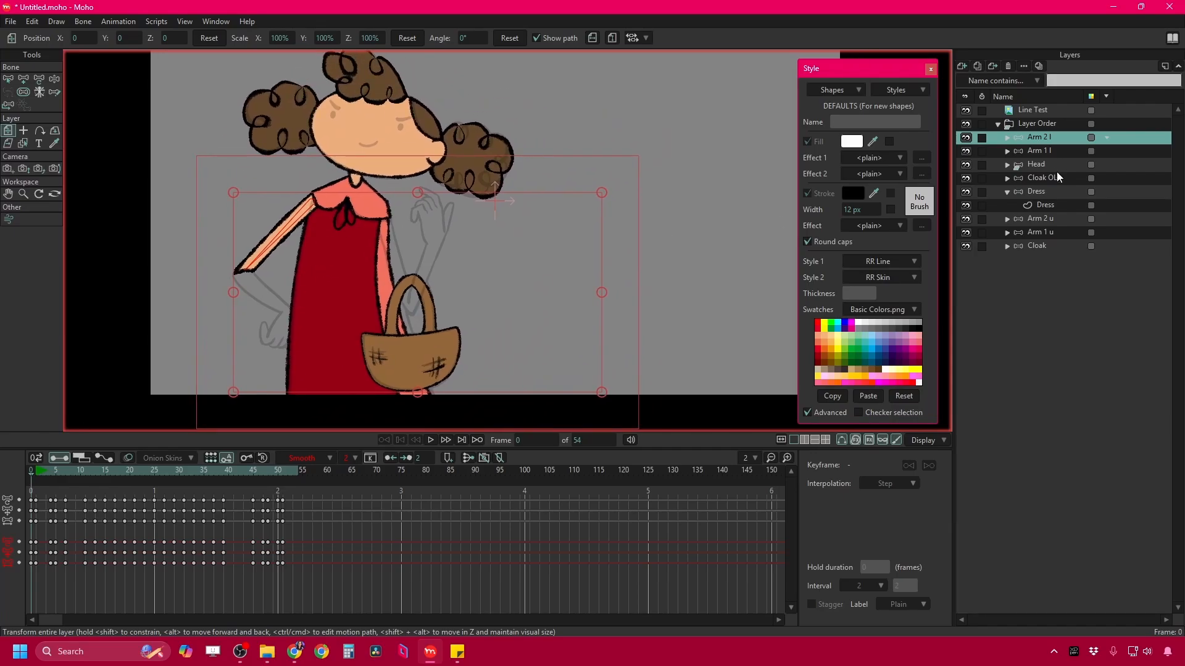
Add a frame-by-frame layer named Hands atop the Arm 2 l group and draw the open hand over the line test at frame 1.
left_click(1009, 194)
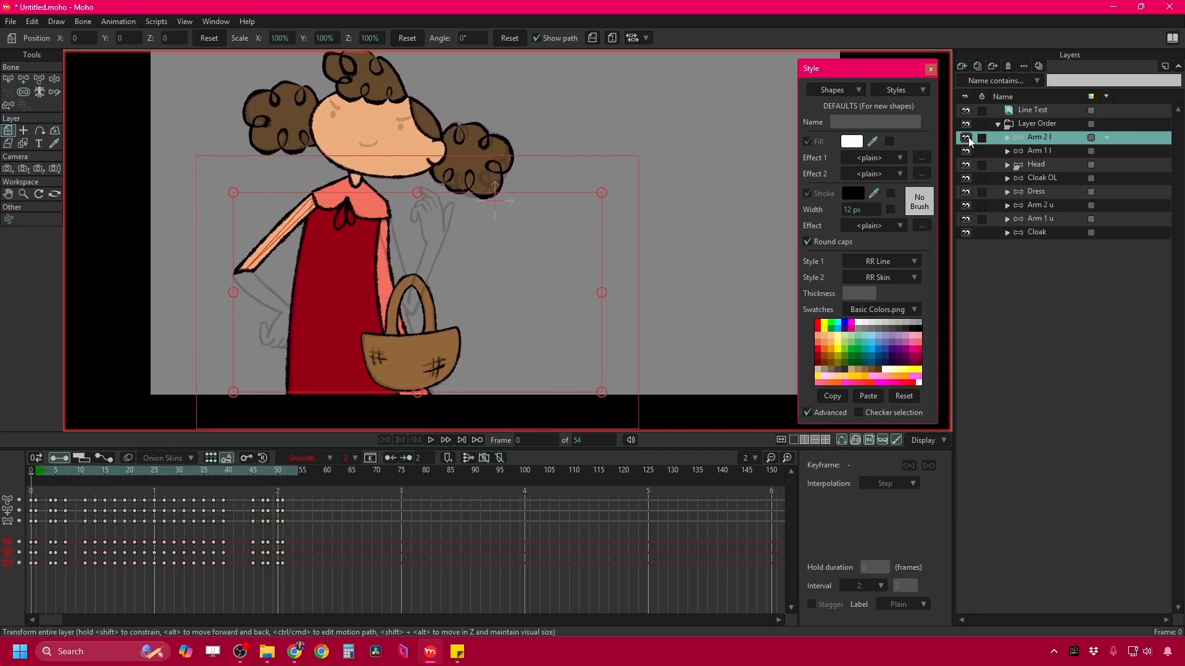
left_click(1008, 137)
left_click(1046, 151)
scroll(454, 229, "up", 3)
key("f")
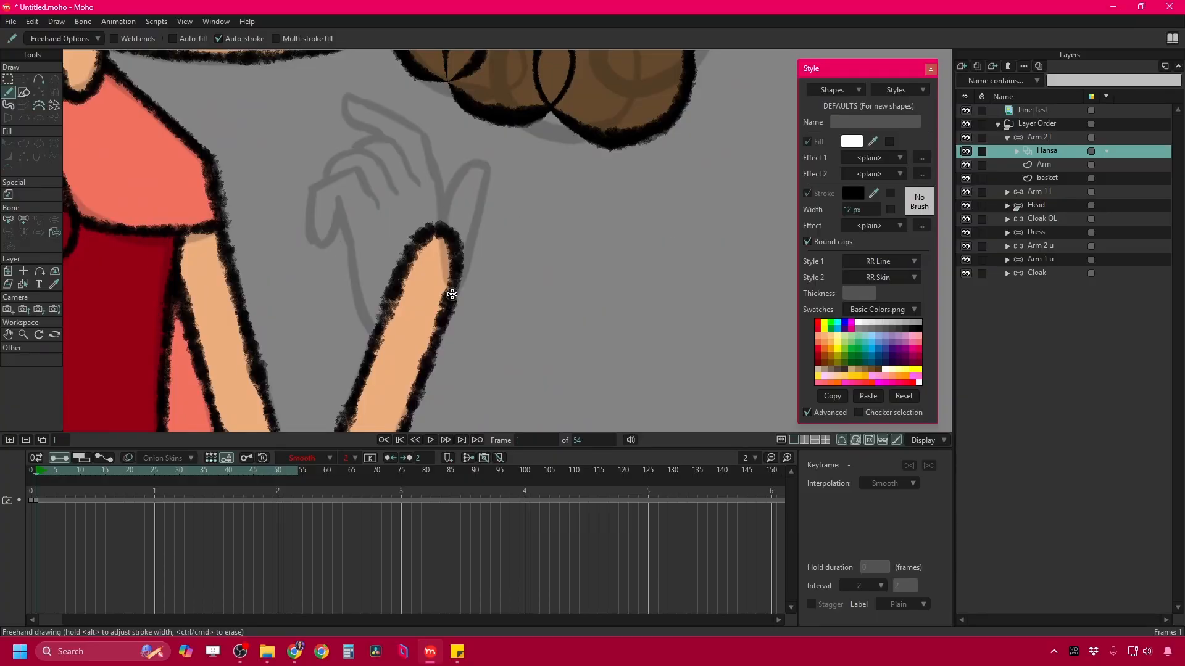
scroll(164, 238, "down", 5)
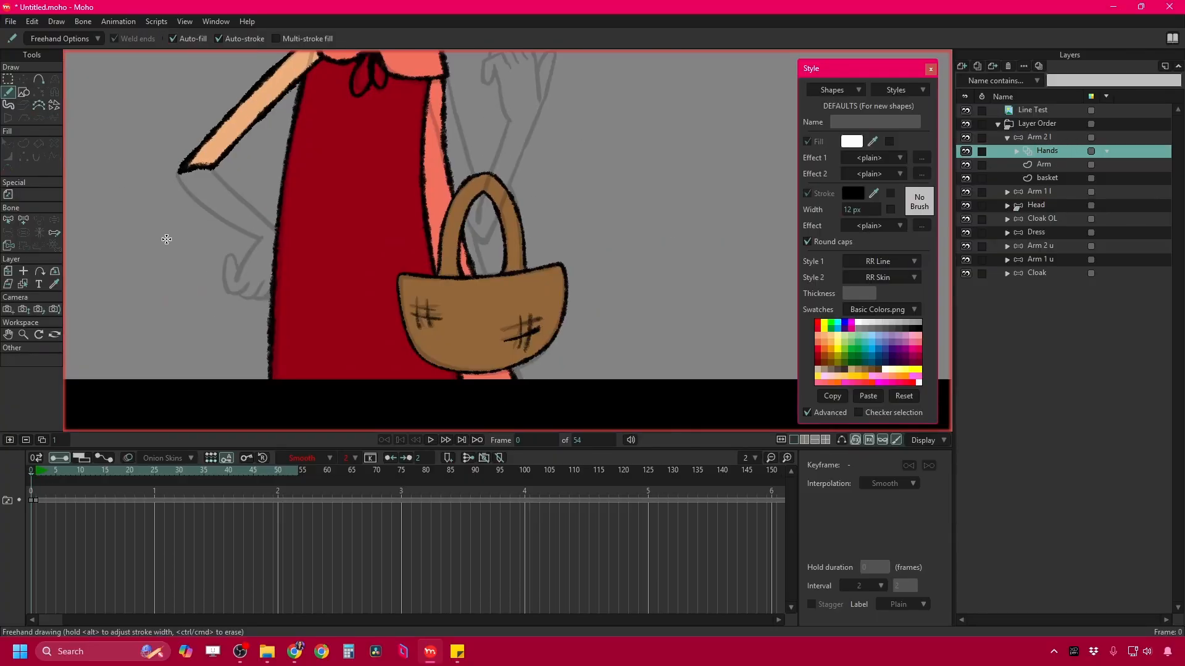
scroll(394, 179, "up", 4)
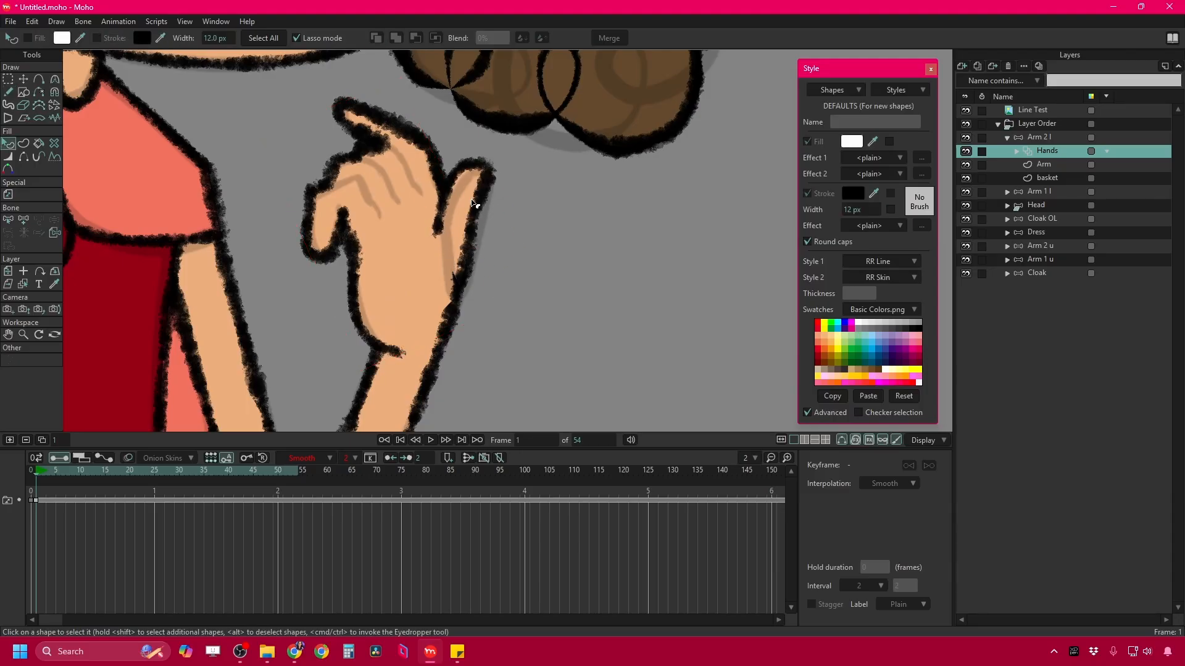
scroll(384, 179, "down", 4)
Draw the closed fist freehand over the line test at frame 5 on the Hands layer.
left_click(56, 470)
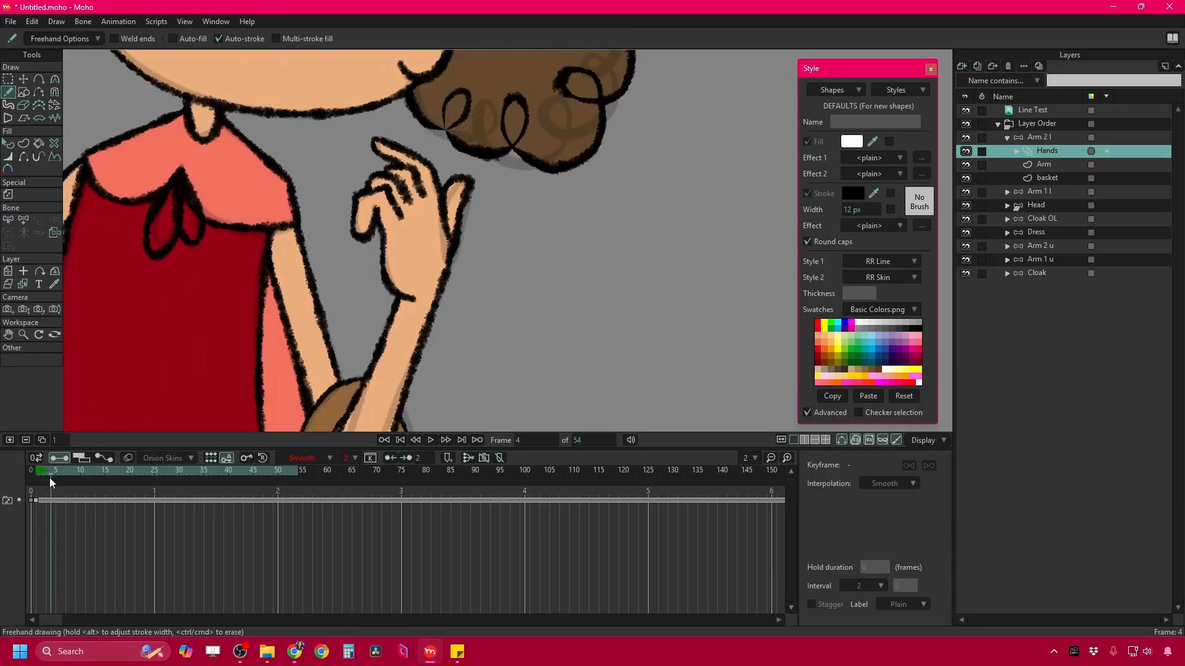
scroll(432, 235, "up", 4)
left_click_drag(503, 263, 326, 244)
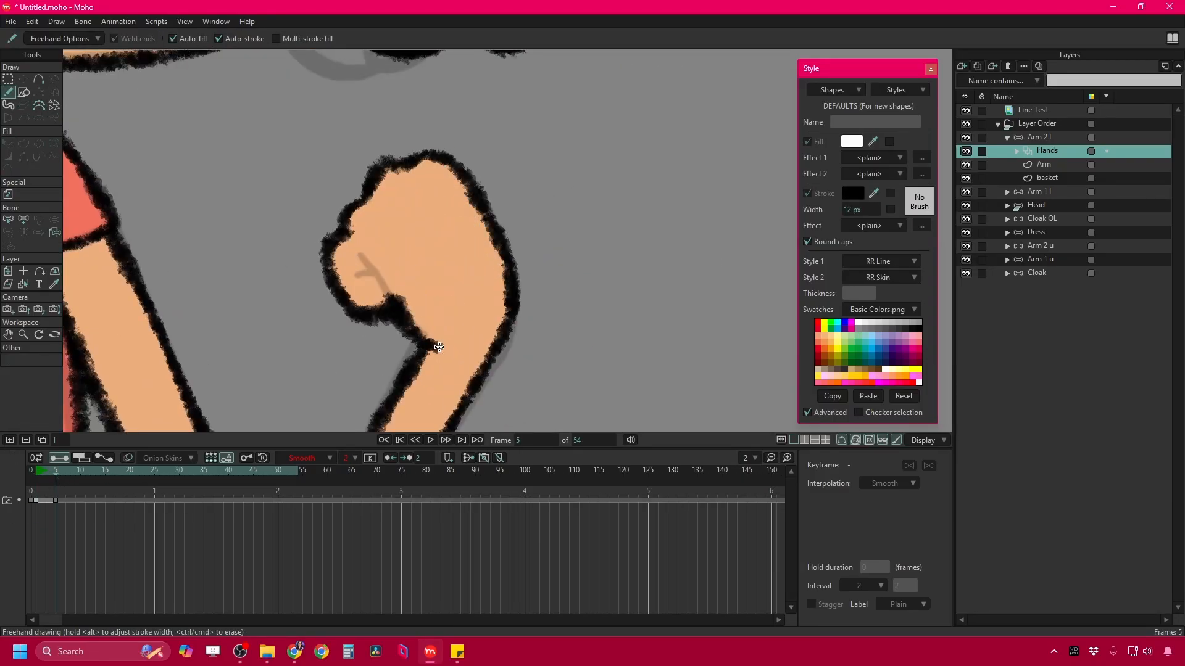
scroll(450, 317, "down", 3)
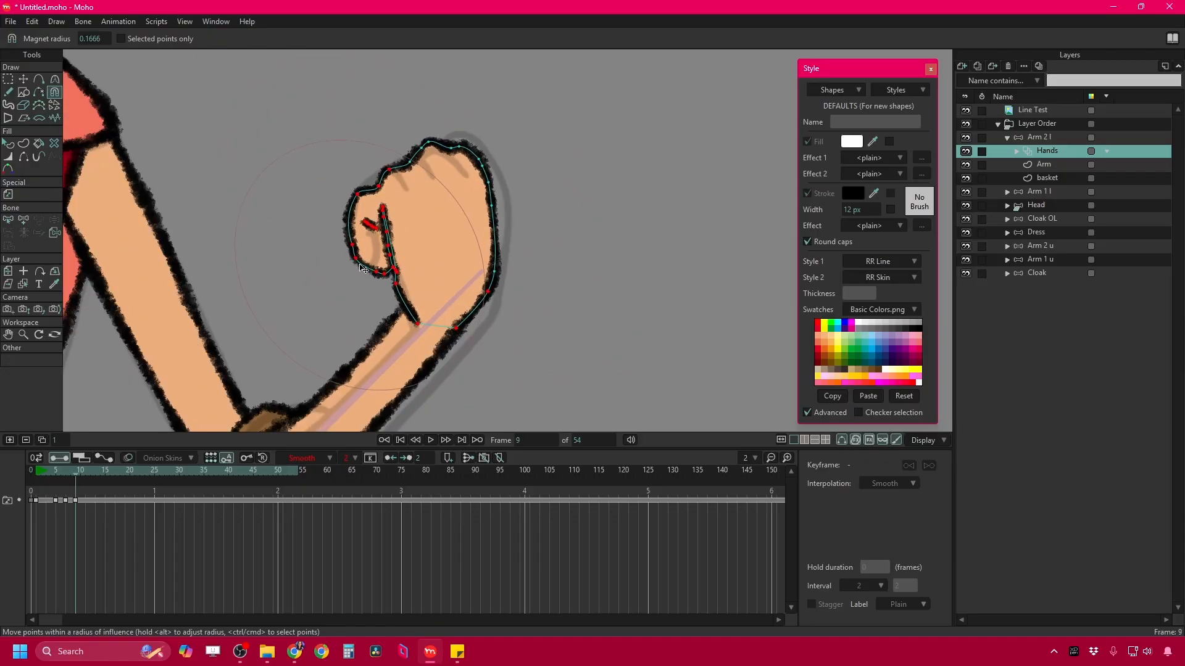
Adjust the fist's points at frame 9 to fit the line test and the wrist.
scroll(482, 279, "up", 3)
key("t")
scroll(482, 279, "up", 3)
scroll(482, 278, "down", 5)
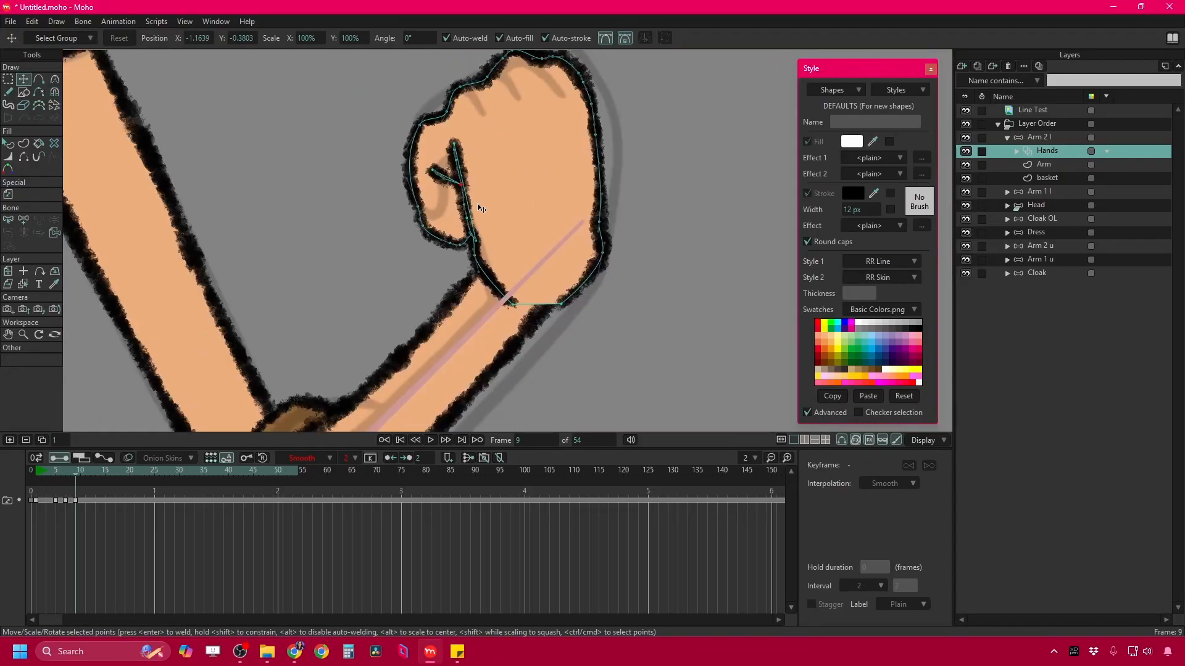
key("x")
scroll(588, 311, "down", 3)
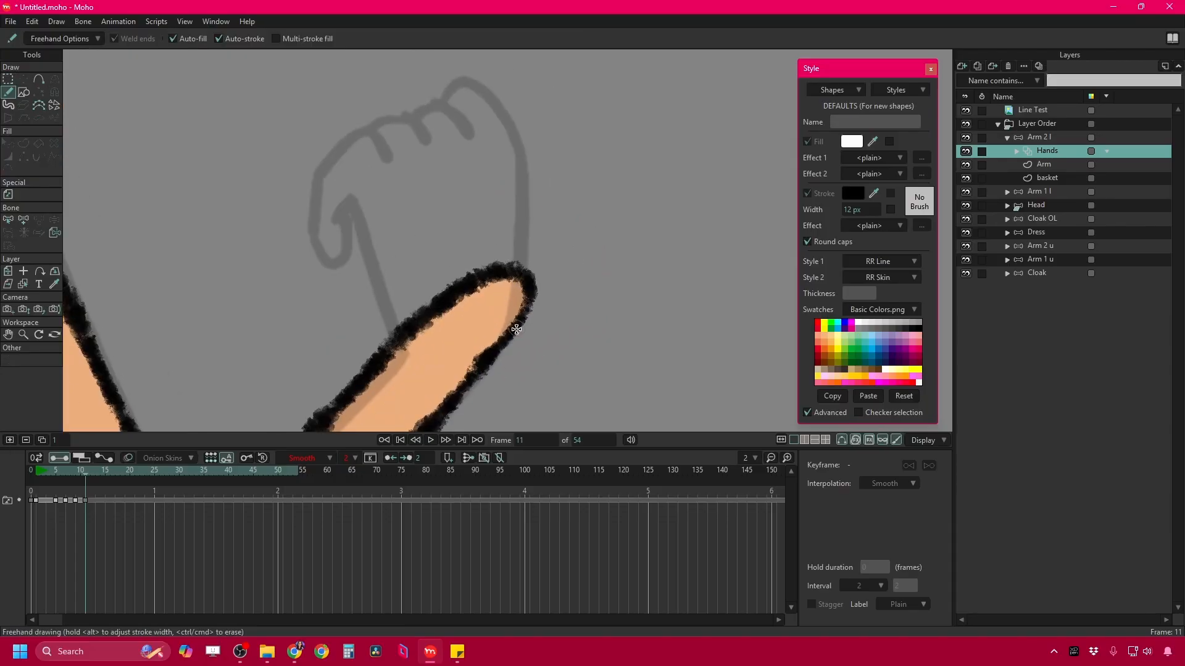
Draw the closed fist over the line test at frame 11 and fit its points to the wrist with the Magnet.
scroll(381, 146, "down", 5)
key("x")
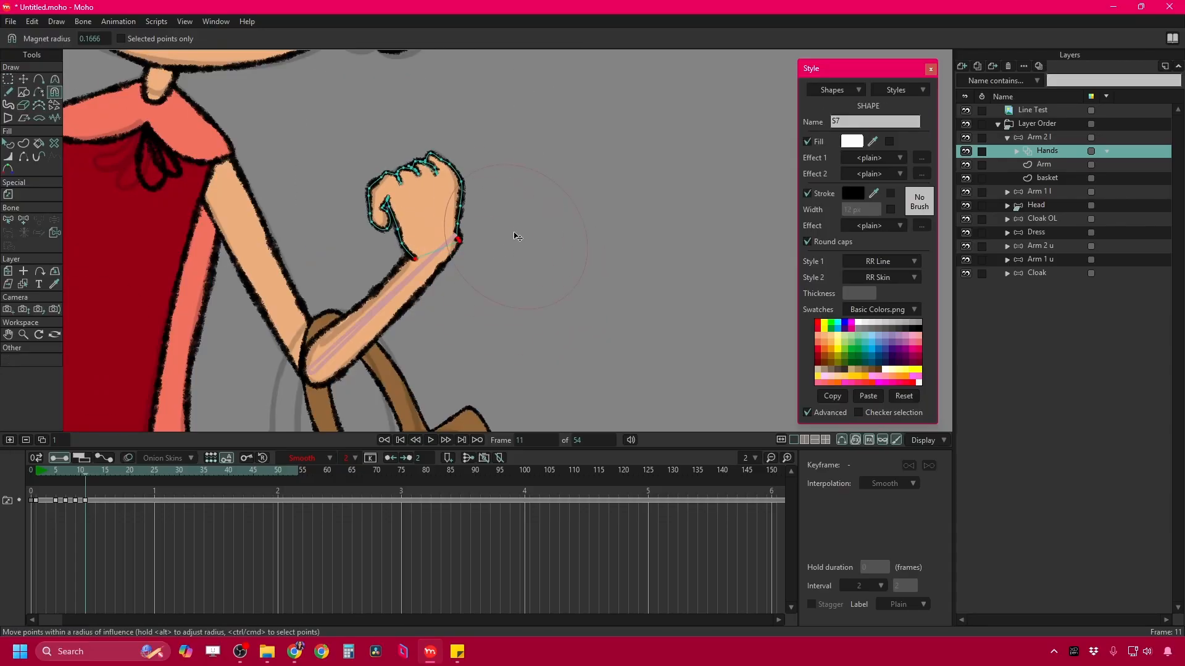
scroll(402, 148, "up", 5)
scroll(401, 148, "down", 3)
Reshape the fist's points at frame 9 between its neighbouring drawings, using onion skins as a guide.
left_click_drag(80, 473, 80, 477)
left_click(127, 458)
key("g")
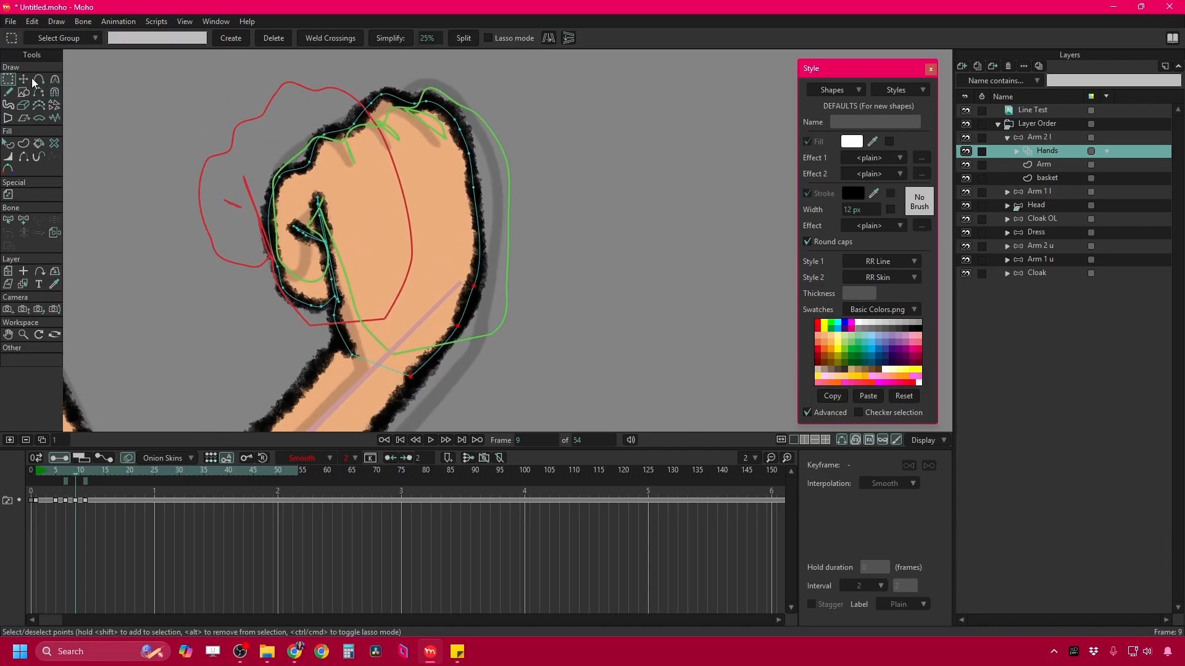
scroll(391, 167, "up", 2)
scroll(314, 242, "down", 2)
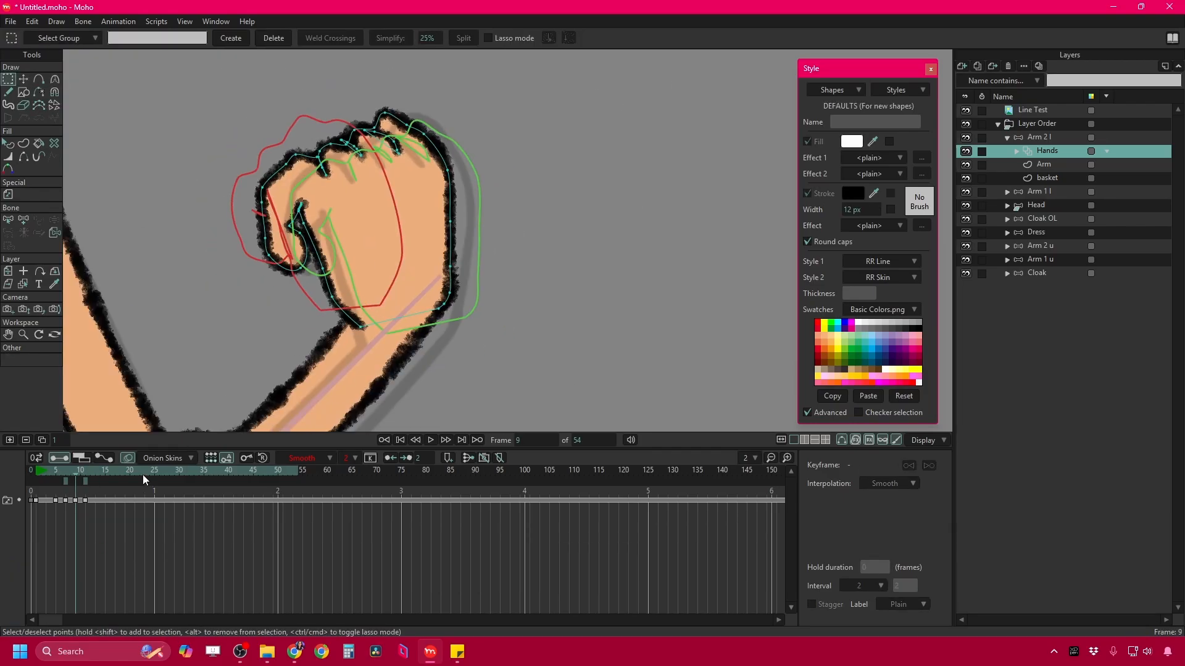
key("x")
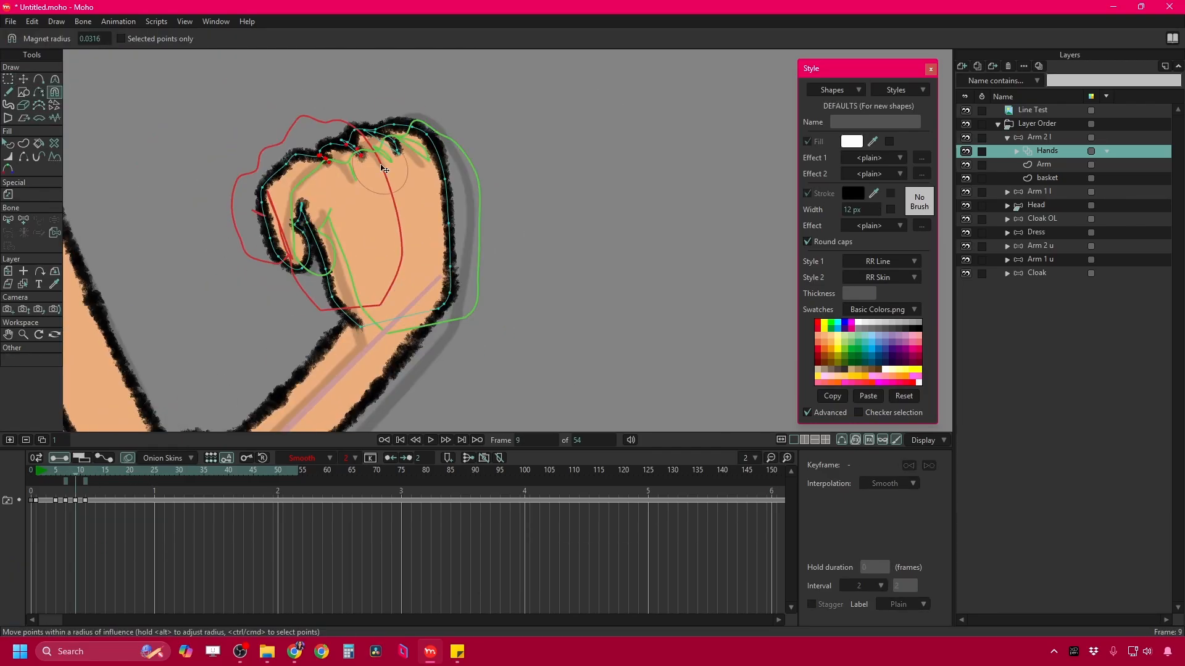
Turn off onion skins and draw the fist with its finger lines over the line test at frame 17.
mouse_move(117, 474)
left_mouse_down()
mouse_move(76, 475)
mouse_move(115, 474)
left_mouse_up()
left_click(128, 458)
scroll(136, 426, "down", 3)
key("f")
scroll(549, 129, "up", 2)
left_click_drag(549, 130, 401, 229)
mouse_move(389, 308)
left_mouse_down()
mouse_move(432, 284)
mouse_move(339, 207)
mouse_move(369, 299)
left_mouse_up()
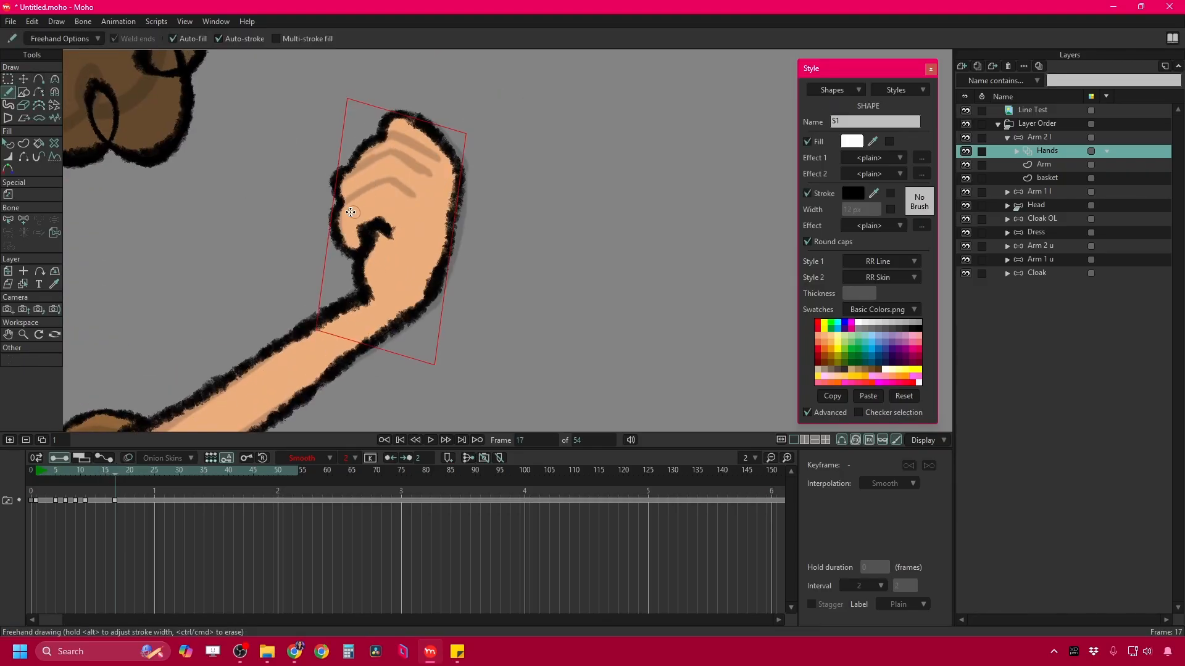
left_click_drag(344, 198, 414, 195)
left_click_drag(348, 172, 426, 172)
left_click_drag(388, 132, 408, 139)
Draw the turned fist with its thumb and curled finger lines over the line test at frame 19.
scroll(549, 130, "down", 2)
left_click(125, 475)
scroll(512, 136, "up", 2)
mouse_move(364, 315)
left_mouse_down()
mouse_move(368, 245)
mouse_move(559, 141)
mouse_move(432, 345)
left_mouse_up()
mouse_move(358, 336)
left_mouse_down()
mouse_move(428, 298)
mouse_move(407, 247)
left_mouse_up()
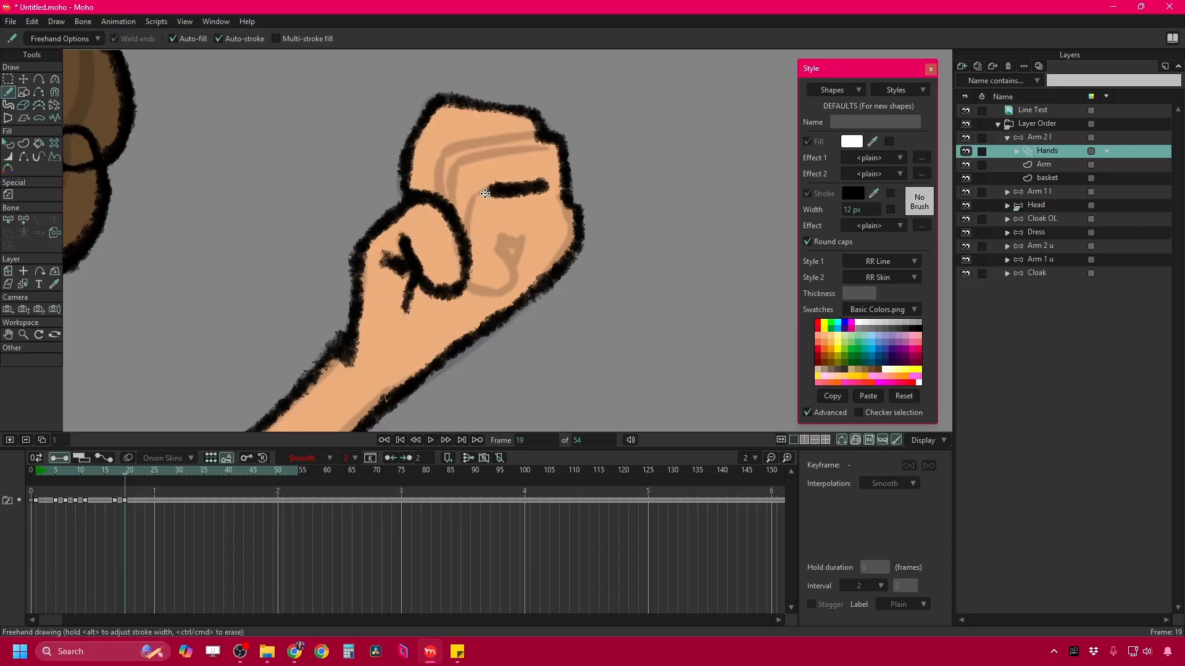
left_click_drag(433, 202, 522, 128)
key("q")
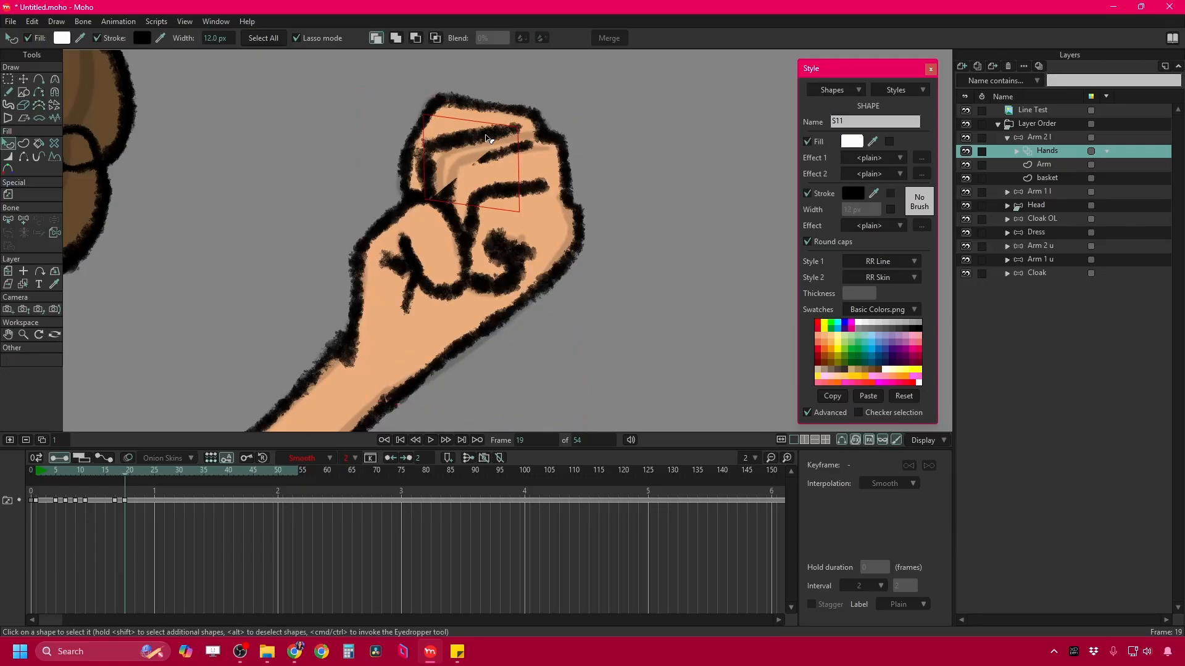
Duplicate the fist drawing at frame 21 and transform all its points to fit the wrist and line test.
scroll(574, 211, "down", 3)
left_click_drag(126, 479, 135, 479)
key("g")
left_click(42, 440)
key("ctrl+a")
key("t")
left_click_drag(271, 222, 290, 203)
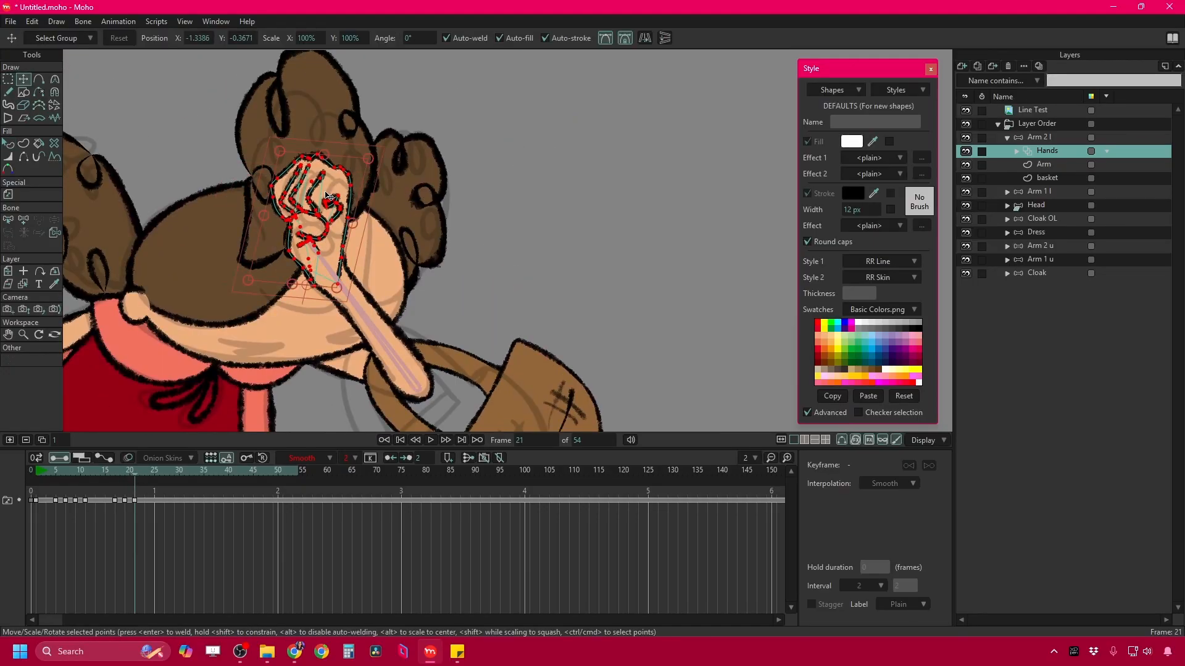
Start a new drawing at frame 23 and draw the palm, wrist and first curled finger over the line test.
scroll(296, 209, "up", 3)
left_click(145, 474)
left_click(10, 440)
key("f")
mouse_move(354, 304)
left_mouse_down()
mouse_move(299, 221)
mouse_move(346, 343)
left_mouse_up()
left_click_drag(306, 152, 346, 154)
left_click_drag(322, 169, 335, 135)
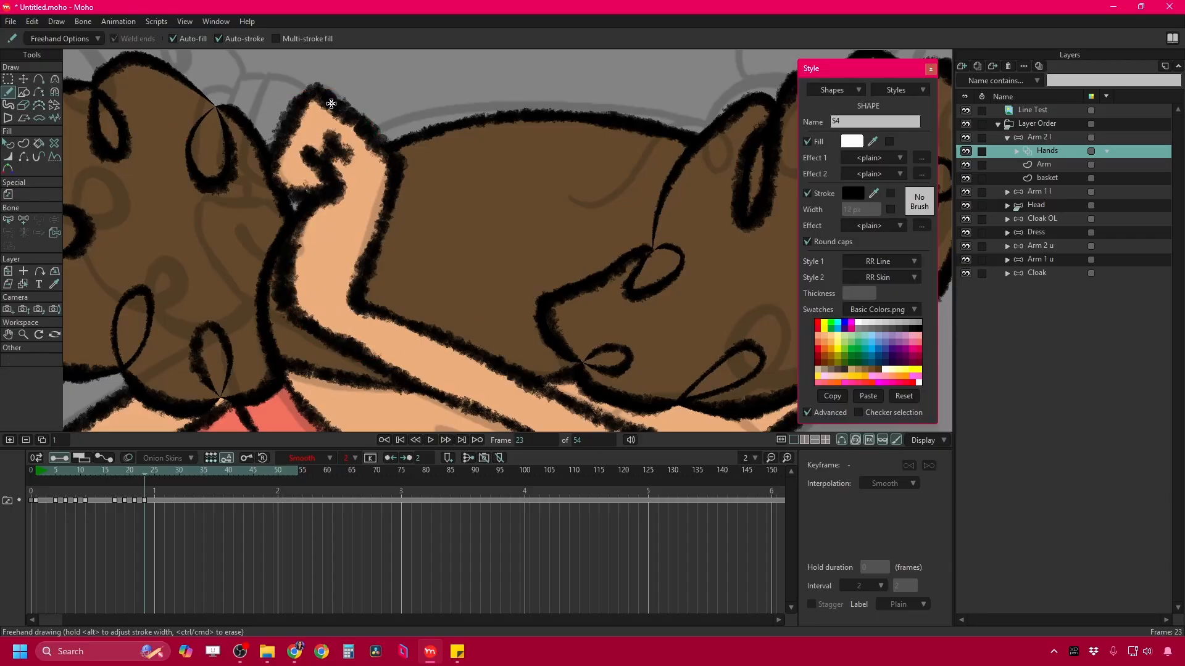
left_click_drag(305, 92, 279, 177)
Add the remaining fingers at frame 23, each layered behind the previous one, and complete the thumb side of the hand.
key("q")
left_click(276, 99)
key("f")
left_click_drag(266, 86, 250, 179)
key("q")
left_click(241, 105)
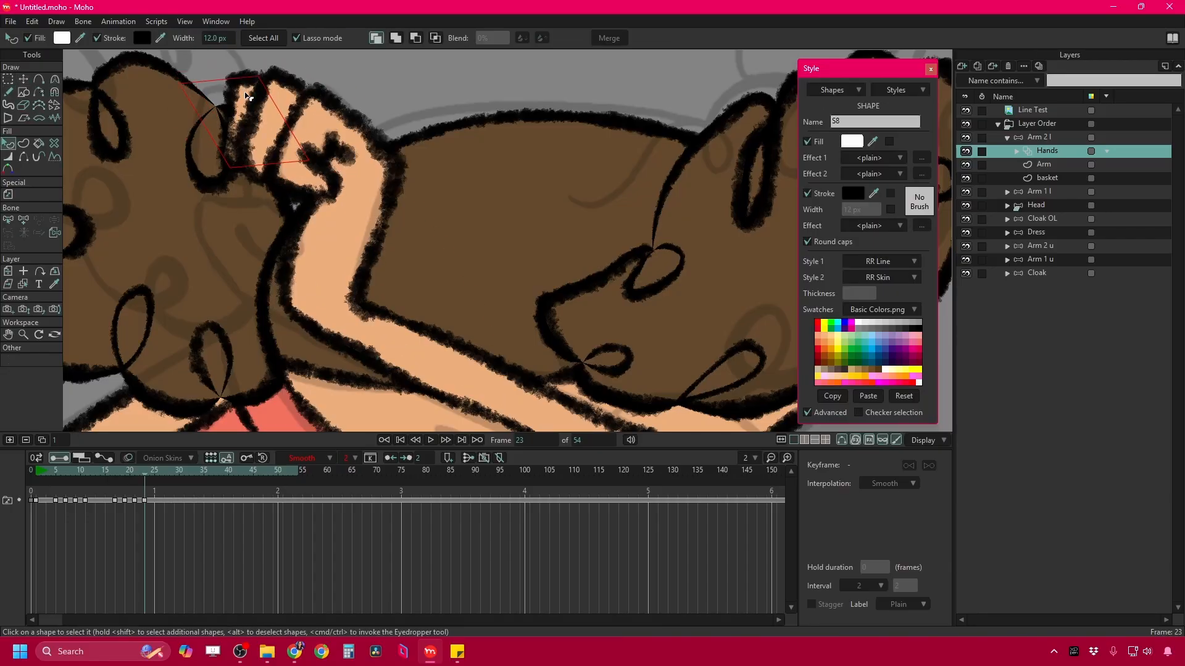
key("f")
left_click_drag(225, 98, 238, 188)
key("q")
left_click(206, 113)
key("f")
mouse_move(312, 327)
left_mouse_down()
mouse_move(243, 198)
mouse_move(238, 216)
left_mouse_up()
scroll(352, 270, "down", 3)
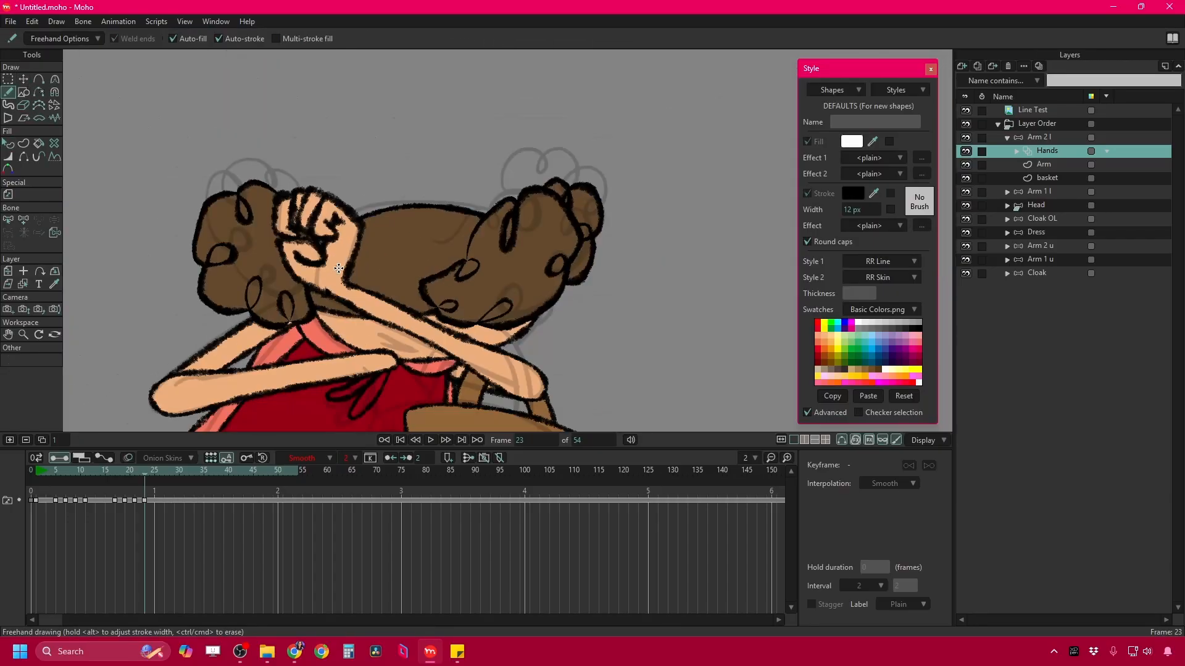
Duplicate the hand drawing at frame 25 and reshape it to the line test with Transform Points and the Magnet.
left_click(41, 440)
key("t")
key("x")
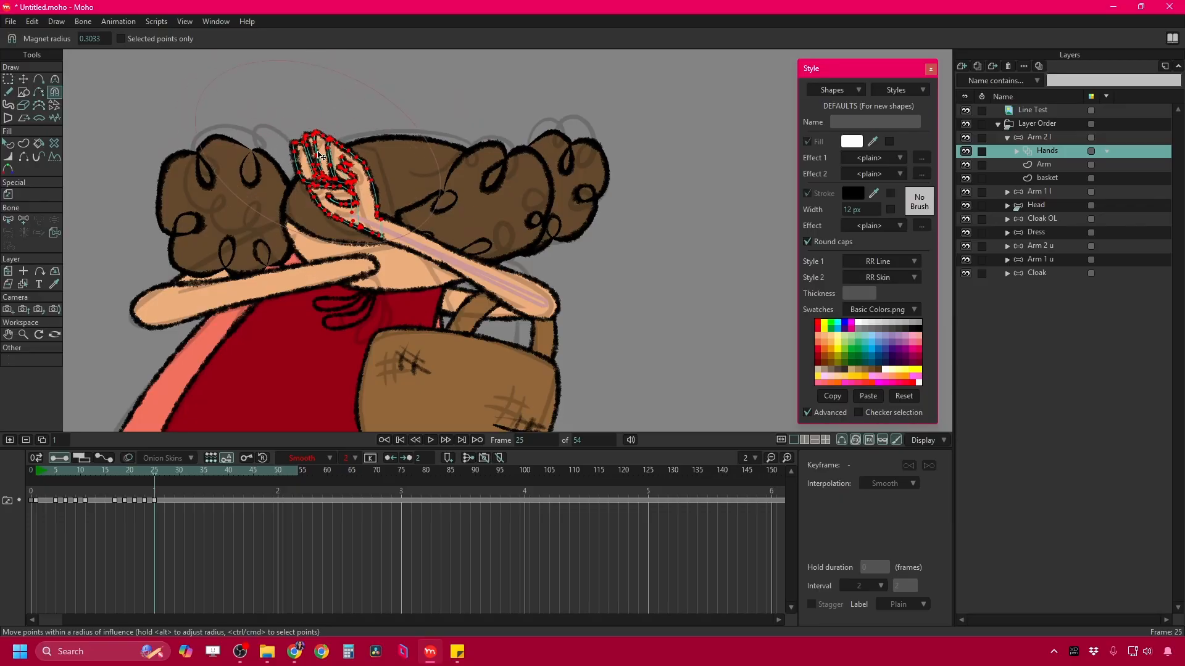
Draw the bent hand over the line test at frame 28 and move its keyframe to frame 27.
key("Right")
key("Right")
scroll(504, 174, "up", 2)
mouse_move(529, 179)
left_mouse_down()
mouse_move(503, 174)
mouse_move(488, 192)
left_mouse_up()
left_click(10, 440)
key("f")
scroll(565, 278, "up", 2)
left_click_drag(552, 237, 329, 245)
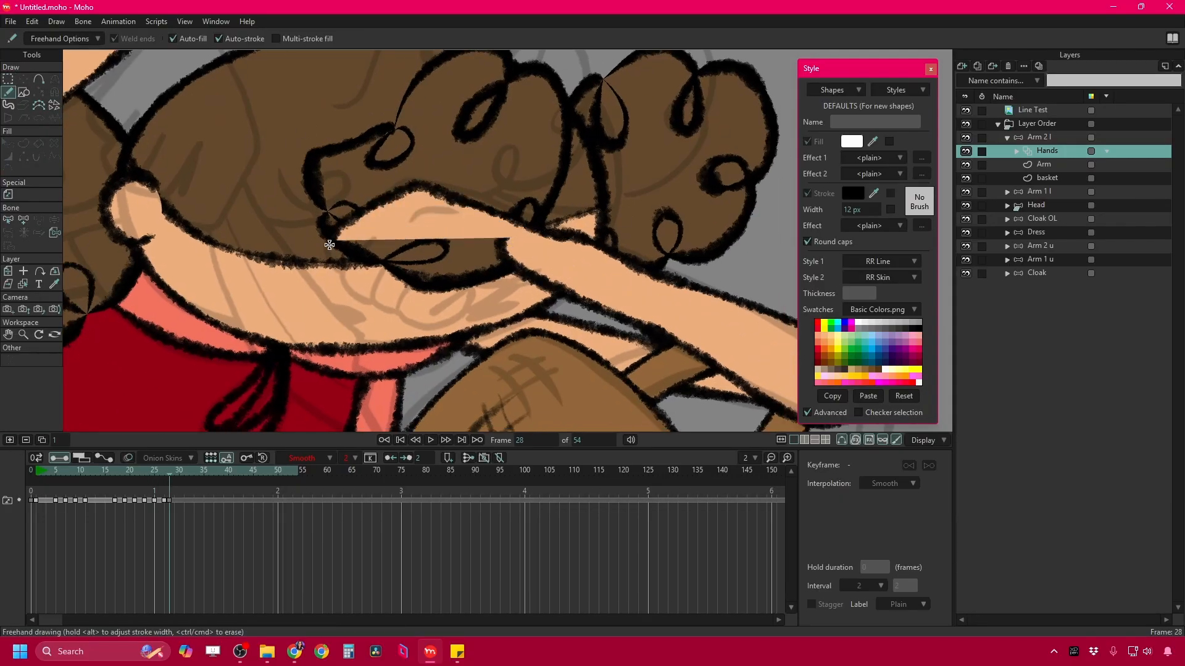
left_click_drag(464, 319, 466, 318)
scroll(521, 282, "down", 3)
Duplicate the bent hand at frame 29 and adjust its points to the forearm with the Magnet.
key("Right")
key("Right")
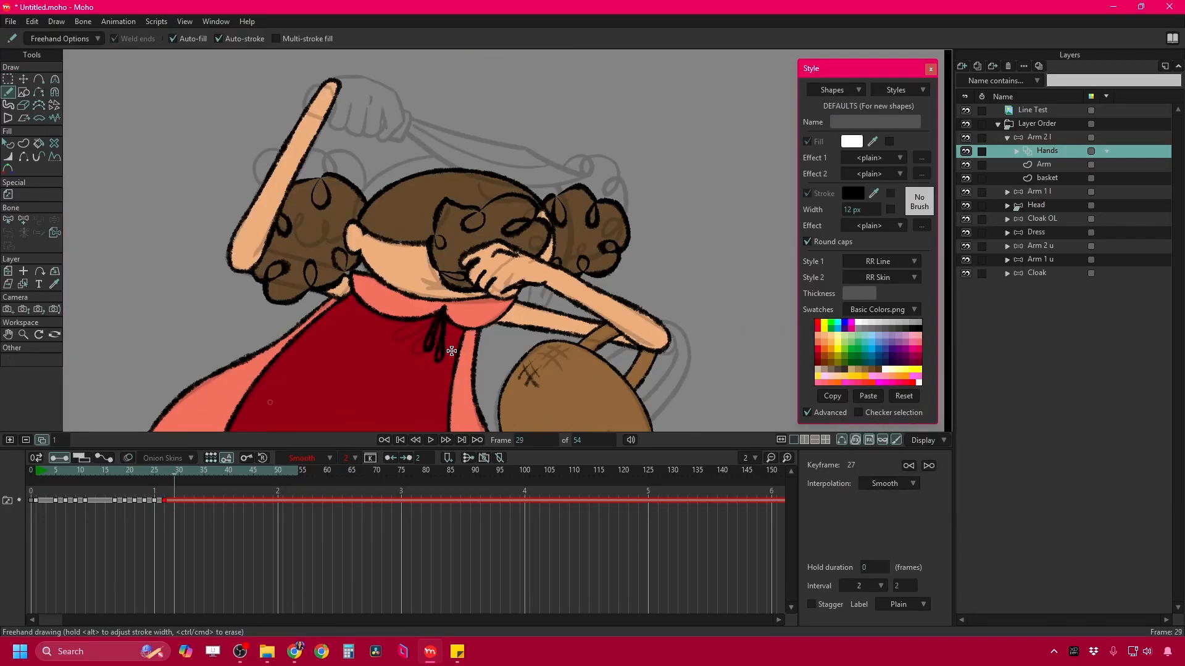
key("x")
scroll(379, 184, "up", 2)
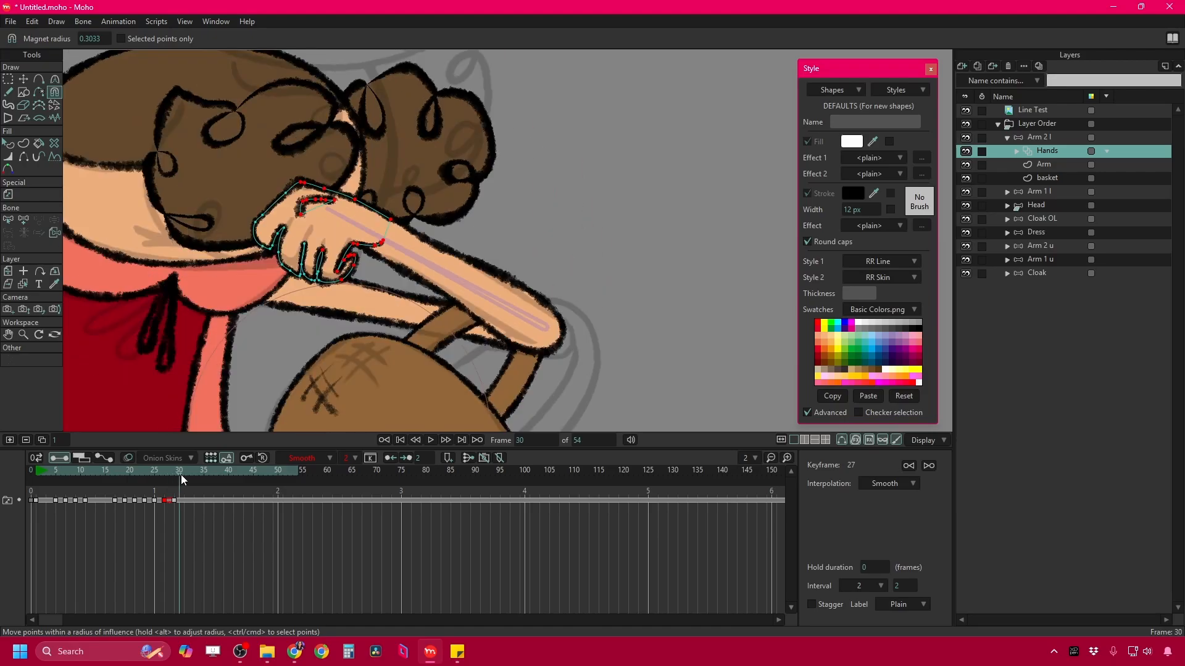
Add a new drawing at frame 31 and draw the hand freehand over the line test.
left_click(9, 440)
scroll(370, 370, "up", 2)
key("f")
mouse_move(460, 216)
left_mouse_down()
mouse_move(333, 195)
mouse_move(516, 319)
mouse_move(328, 157)
mouse_move(430, 316)
left_mouse_up()
key("Return")
scroll(419, 289, "down", 3)
Draw the raised fist with its finger lines over the line test at frame 33.
key("Right")
key("Right")
scroll(370, 173, "up", 3)
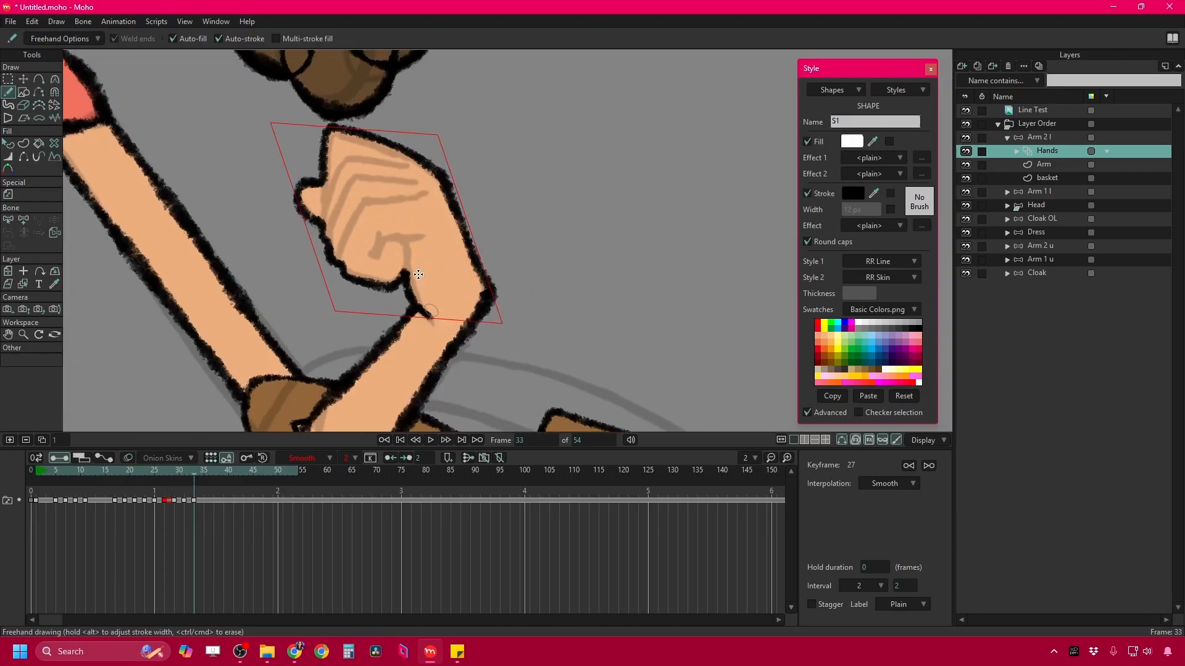
scroll(408, 165, "down", 3)
Duplicate the fist at frame 35, move it onto the wrist and refine its outline with the Magnet.
left_click(41, 440)
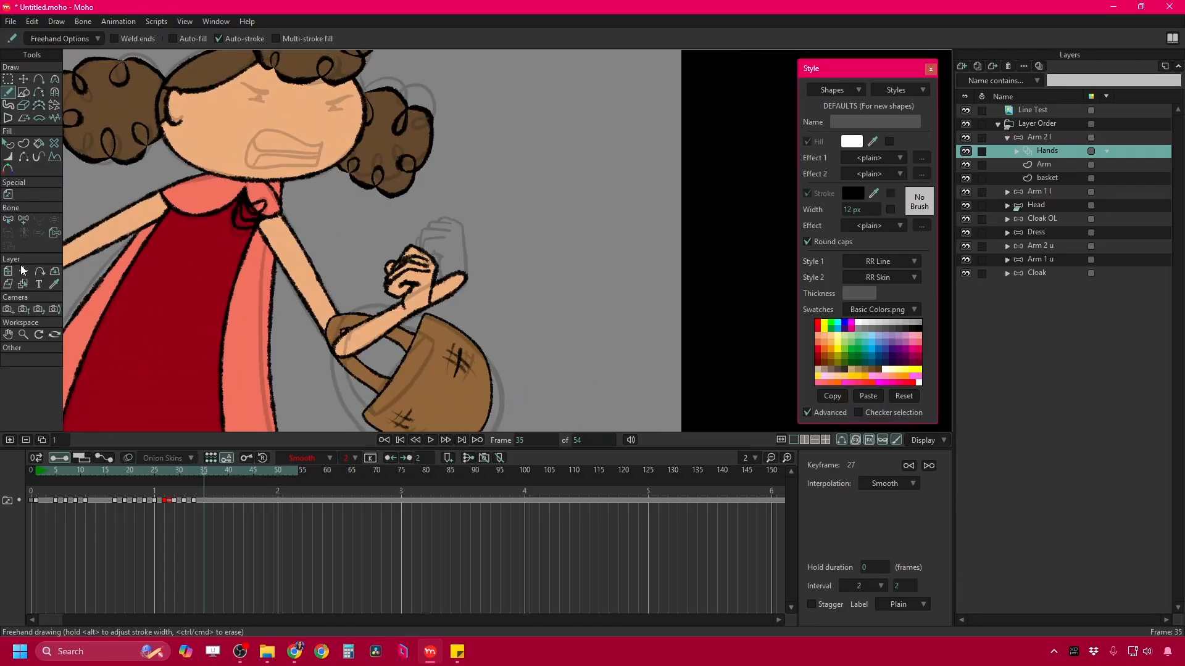
left_click(23, 79)
left_click(54, 92)
scroll(404, 244, "up", 3)
left_click_drag(565, 364, 571, 123)
left_click_drag(432, 339, 292, 353)
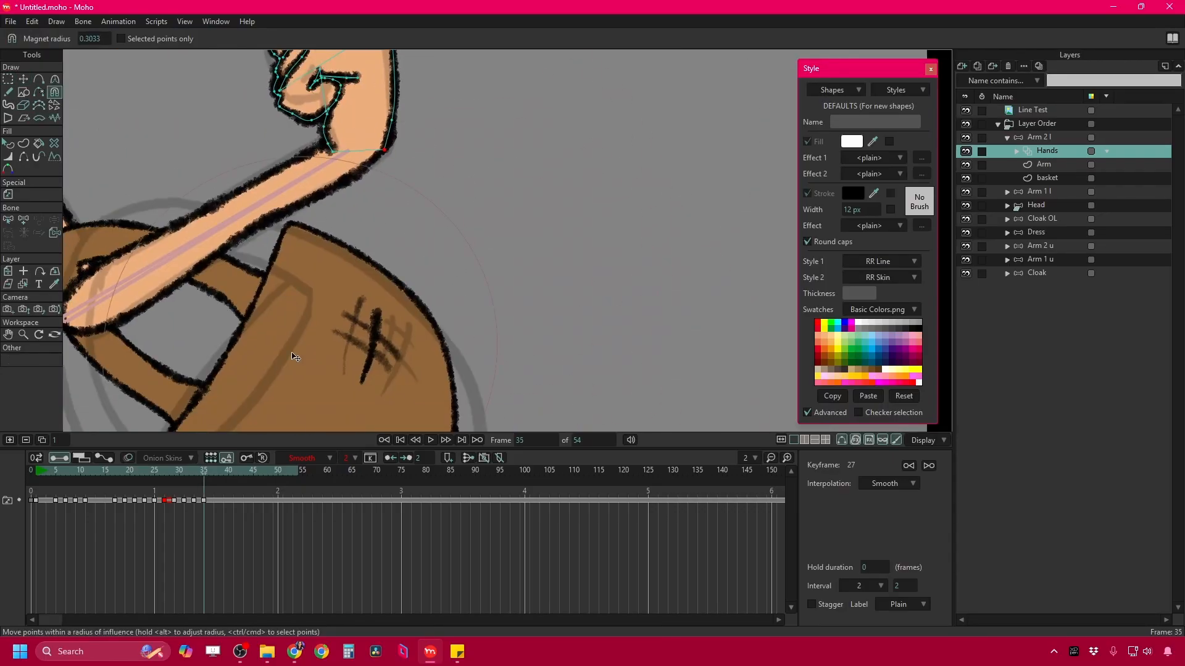
Draw the fist with its finger lines freehand over the line test at frame 37.
key("Right")
key("Right")
scroll(277, 262, "down", 2)
key("f")
scroll(435, 284, "up", 2)
left_click_drag(396, 322, 435, 284)
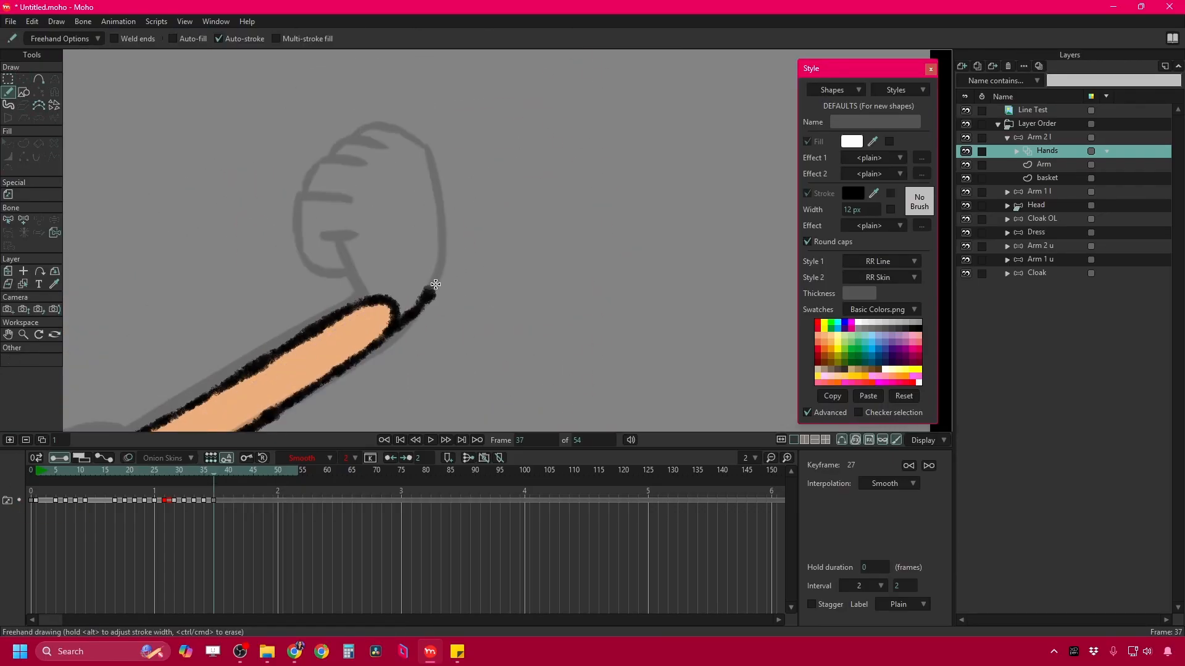
scroll(341, 241, "down", 3)
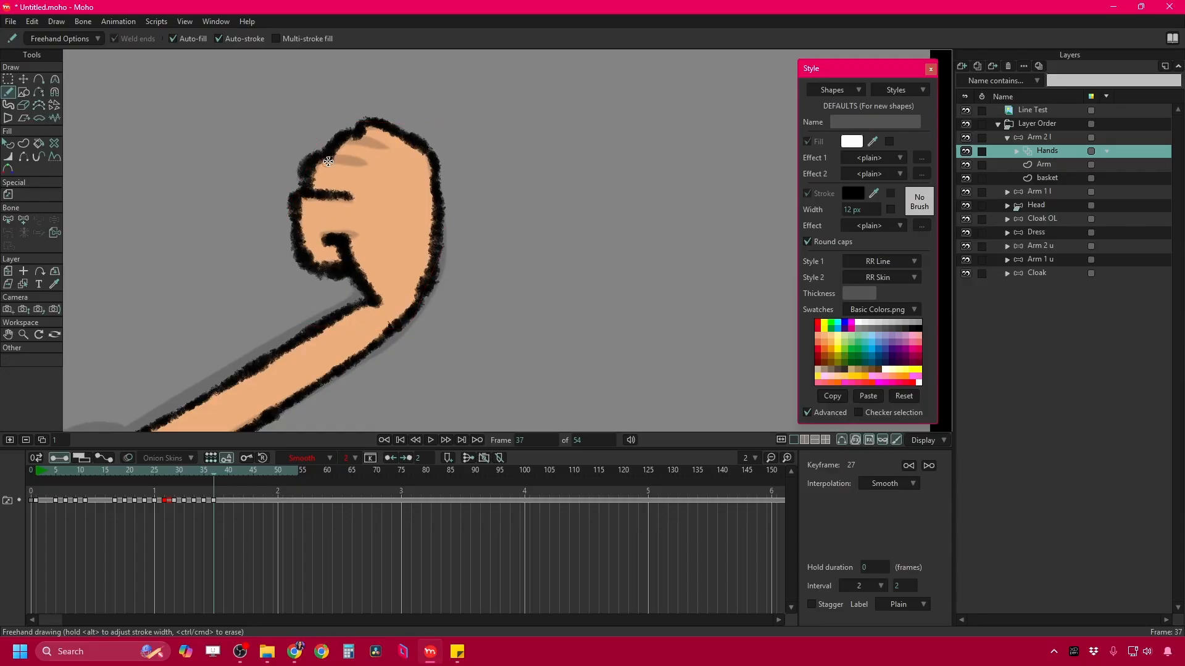
Draw the downward-hanging fist over the line test at frame 48.
left_click_drag(210, 472, 269, 476)
scroll(345, 345, "up", 3)
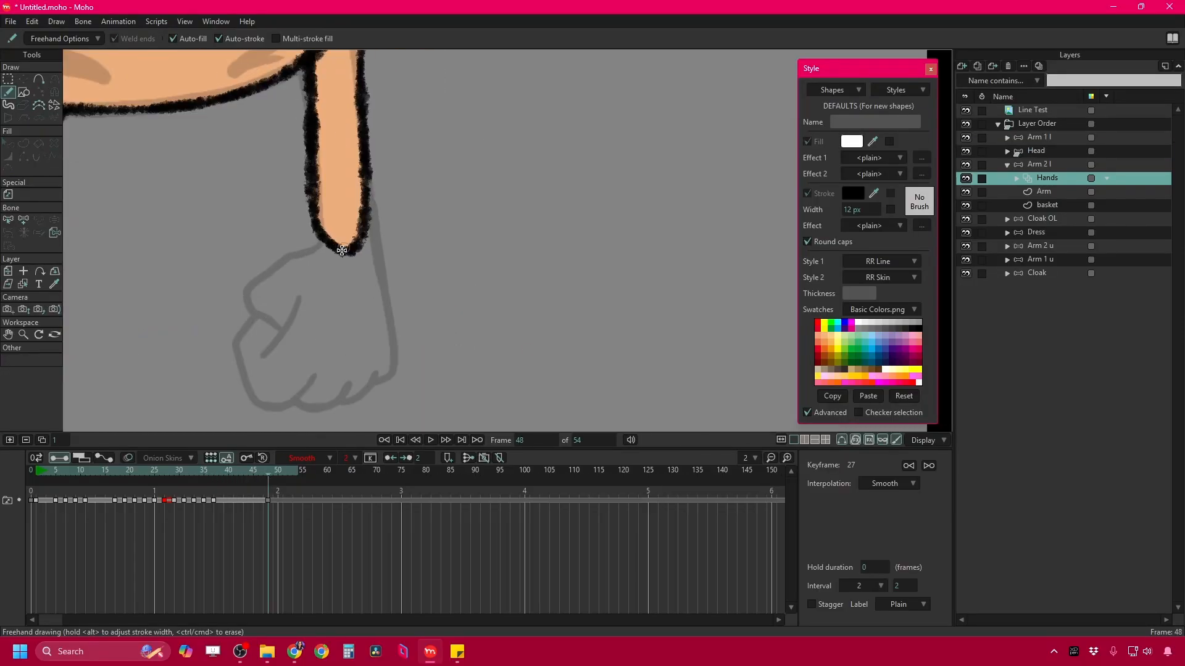
mouse_move(284, 247)
left_mouse_down()
mouse_move(296, 352)
mouse_move(432, 290)
left_mouse_up()
left_click_drag(341, 244, 324, 314)
Hide the stray edges of the finger lines on the frame 48 fist and play back the animation.
key("h")
scroll(327, 313, "up", 2)
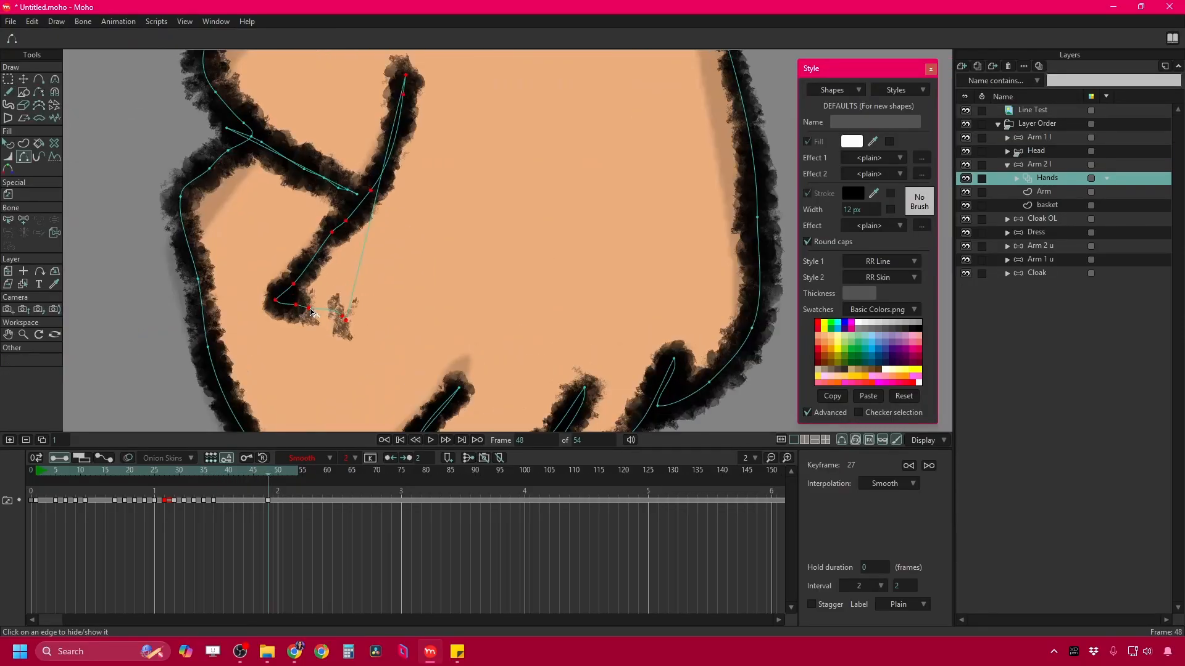
scroll(330, 312, "down", 3)
scroll(371, 333, "down", 2)
key("space")
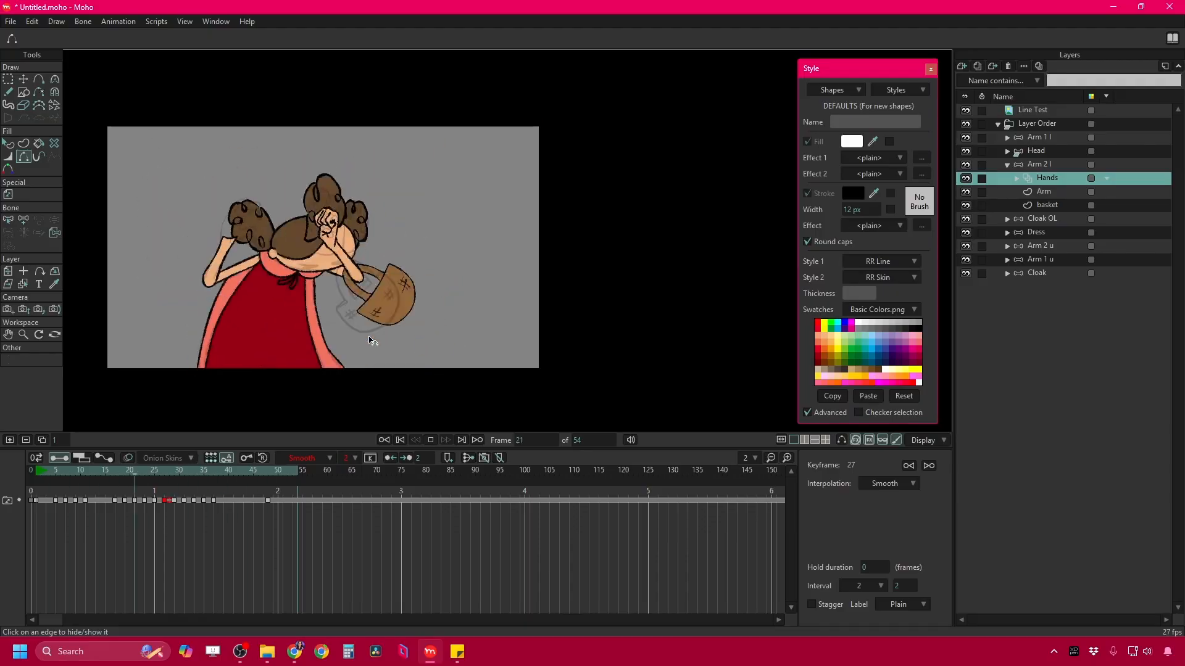
left_click(1037, 150)
key("space")
Add a frame-by-frame layer named Hands above Arm in the Arm 1 l group and bind it to the forearm bone.
mouse_move(1037, 150)
left_mouse_down()
mouse_move(1037, 198)
mouse_move(1049, 206)
left_mouse_up()
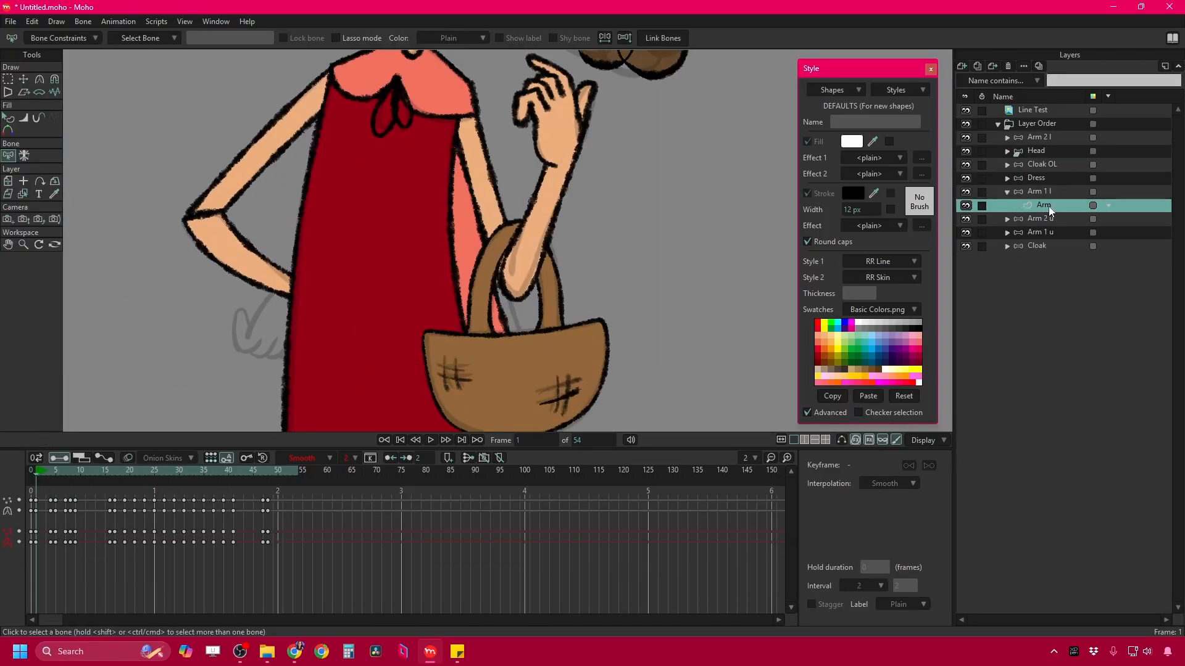
left_click(961, 66)
left_click(978, 139)
type("Han")
type("f")
scroll(191, 415, "down", 2)
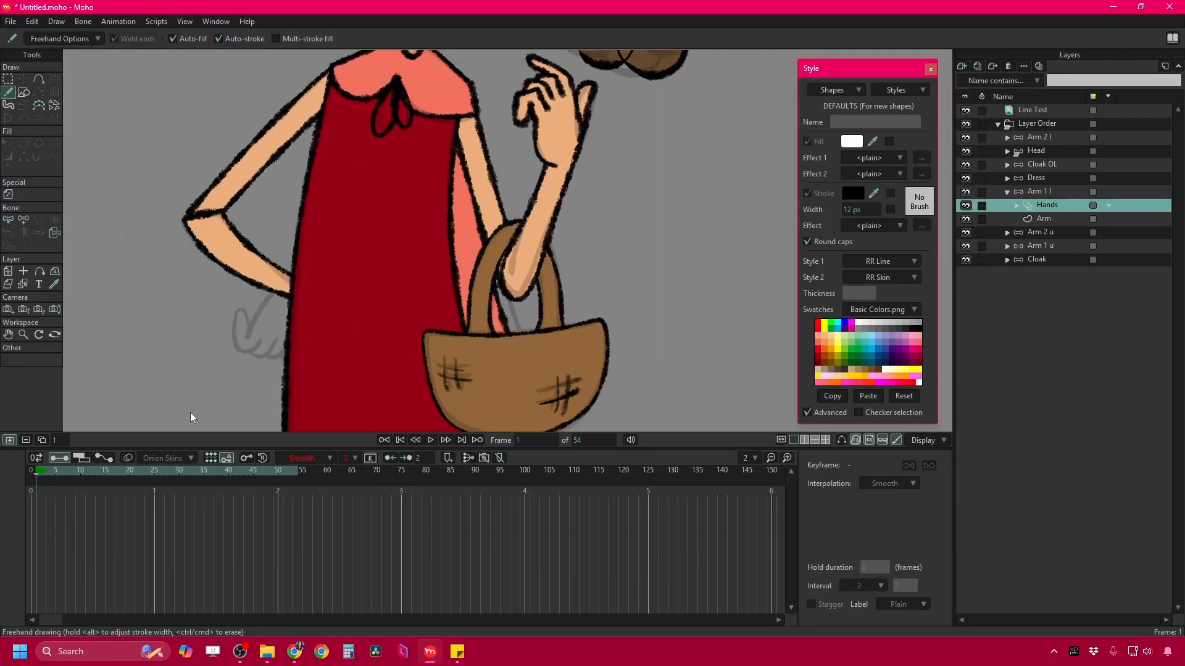
scroll(312, 331, "up", 3)
scroll(312, 331, "down", 5)
scroll(259, 235, "up", 5)
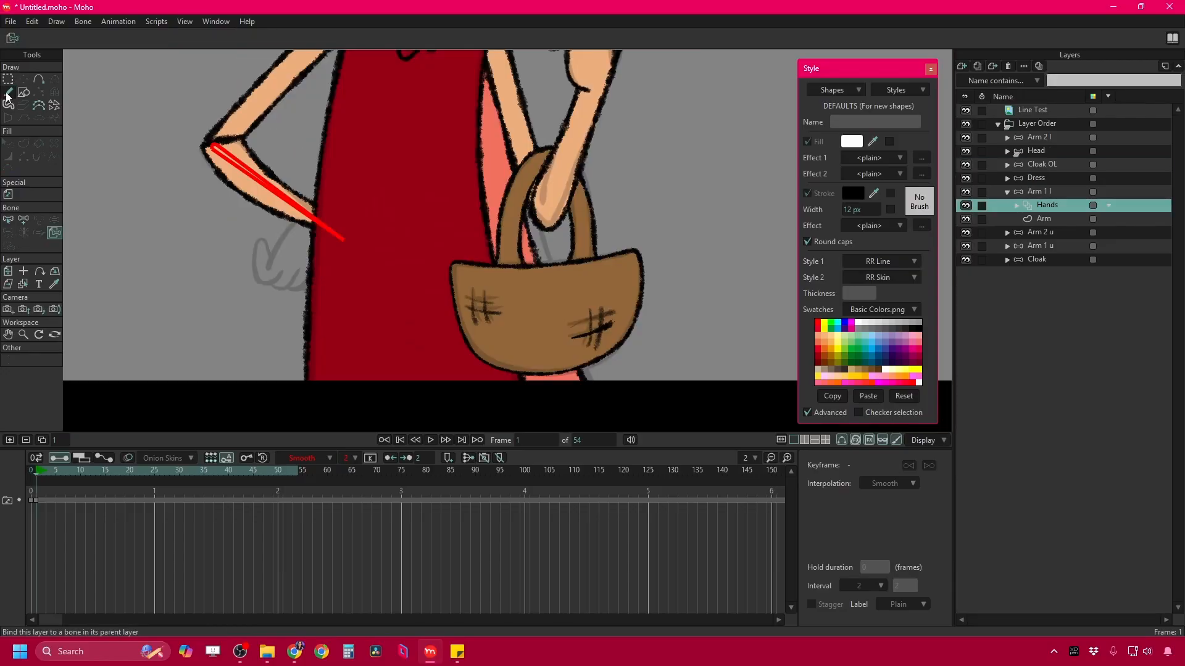
Draw the hip hand freehand over the line test at frame 1 on the new Hands layer.
left_click_drag(266, 167, 192, 280)
mouse_move(260, 197)
left_mouse_down()
mouse_move(185, 315)
mouse_move(265, 331)
left_mouse_up()
left_click(34, 470)
Draw the spread-fingered hand over the line test at frame 5.
left_click(56, 470)
scroll(308, 197, "down", 5)
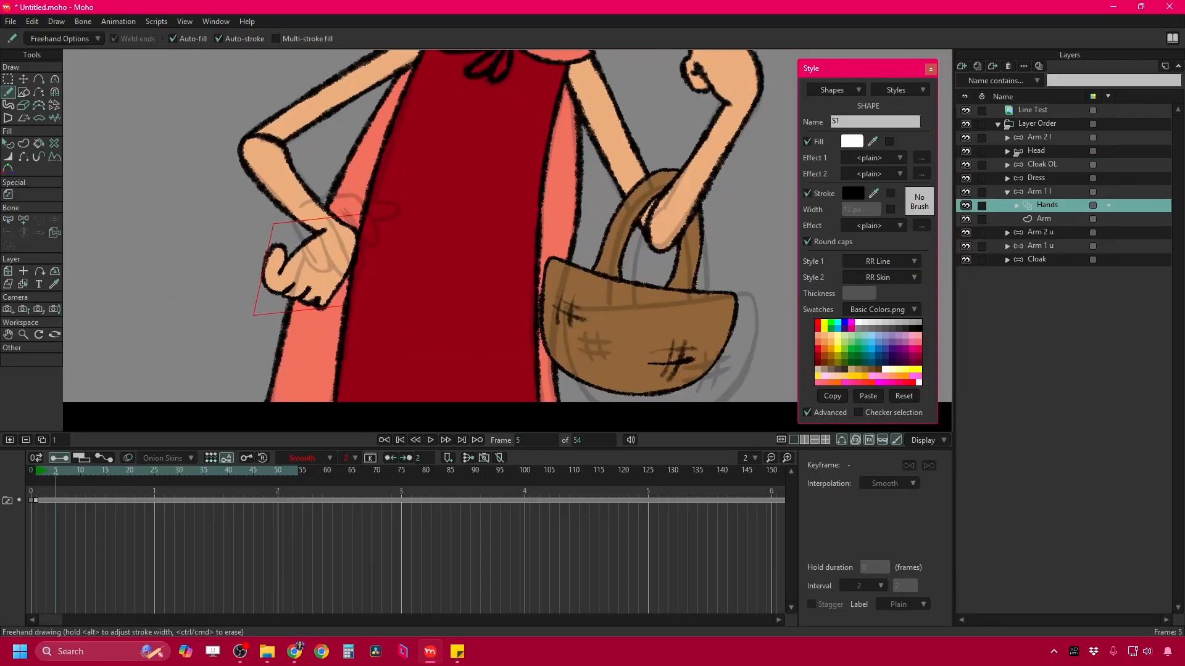
scroll(346, 181, "up", 5)
key("g")
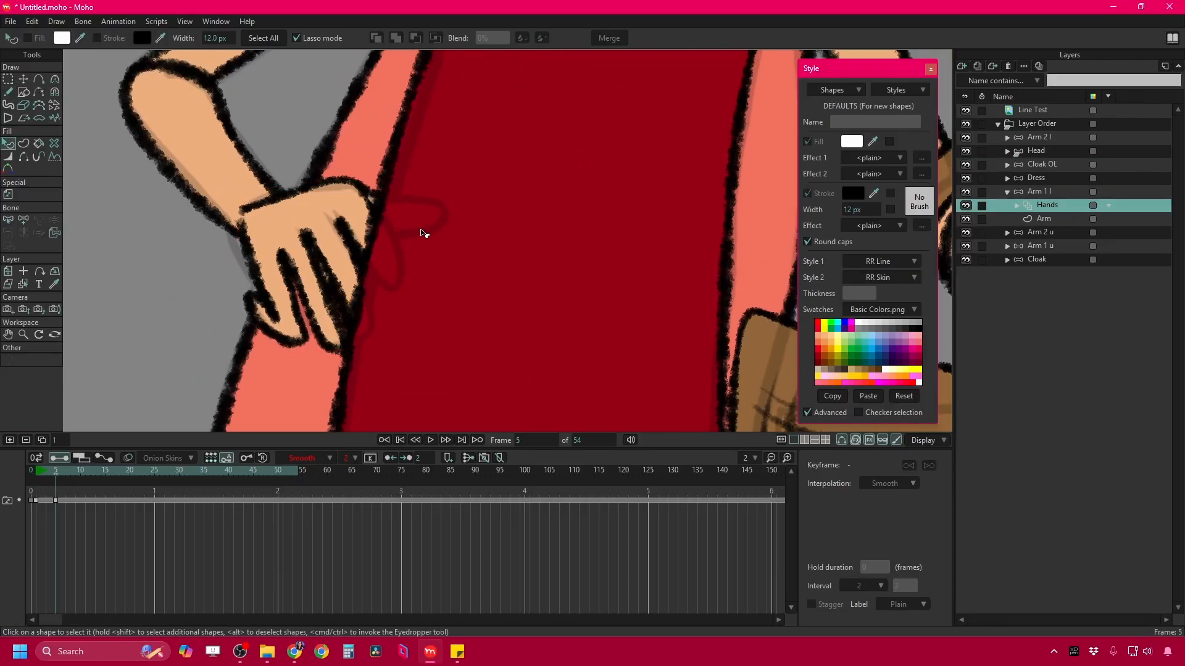
Raise the Arm 1 l group above Dress in the layer order and reselect its Hands layer.
scroll(424, 233, "down", 3)
left_click(1039, 192)
scroll(370, 246, "up", 3)
left_click(344, 238, "ctrl+alt")
Draw the spread hand over the line test at frame 7 and refine its shape with the Magnet.
scroll(343, 238, "up", 3)
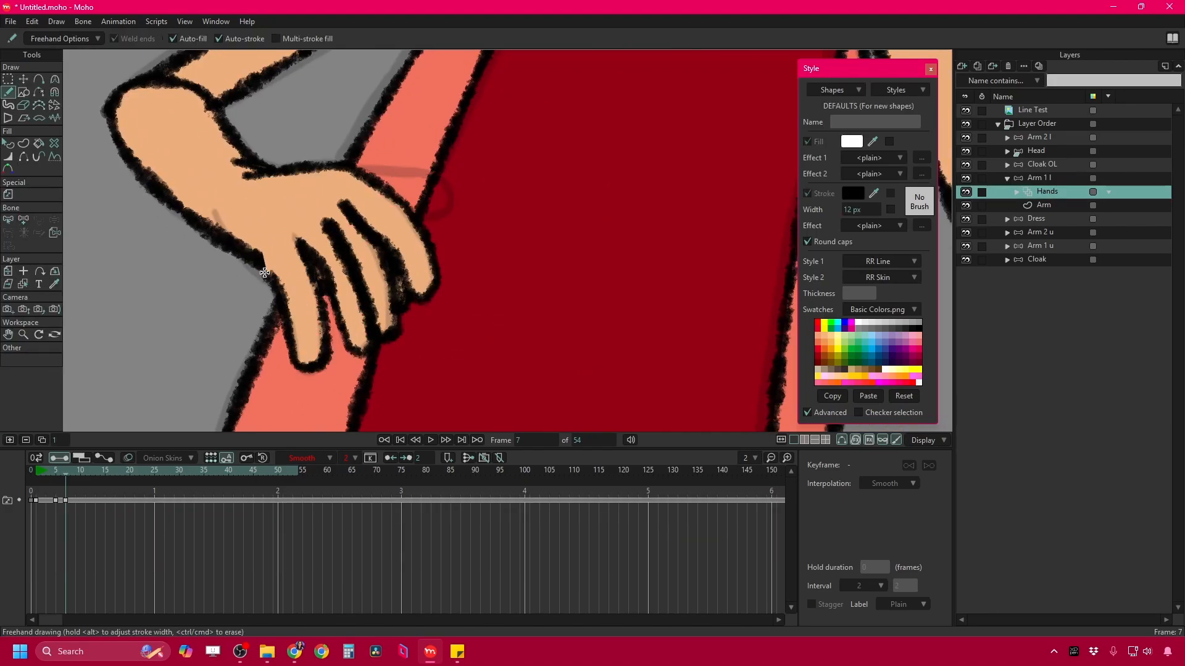
key("x")
scroll(264, 273, "down", 3)
Reuse the spread hand at frame 9 and adjust its wrist and finger points to the line test.
key("ctrl+Right")
key("ctrl+Right")
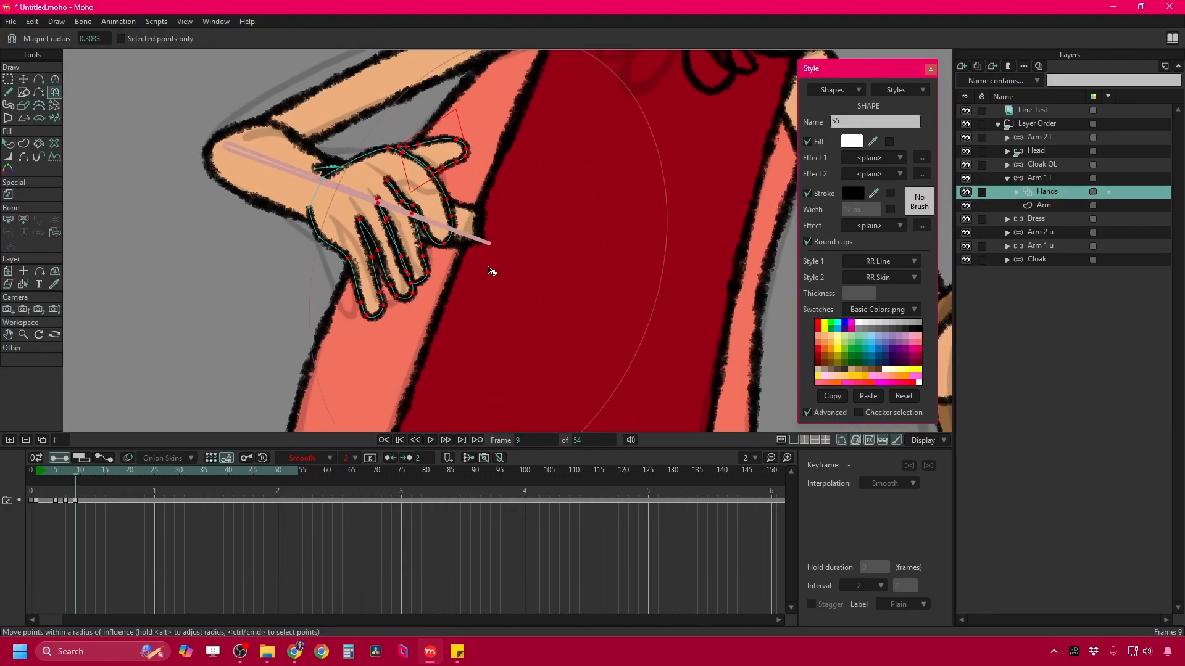
key("t")
scroll(580, 253, "up", 2)
left_click_drag(332, 283, 350, 302)
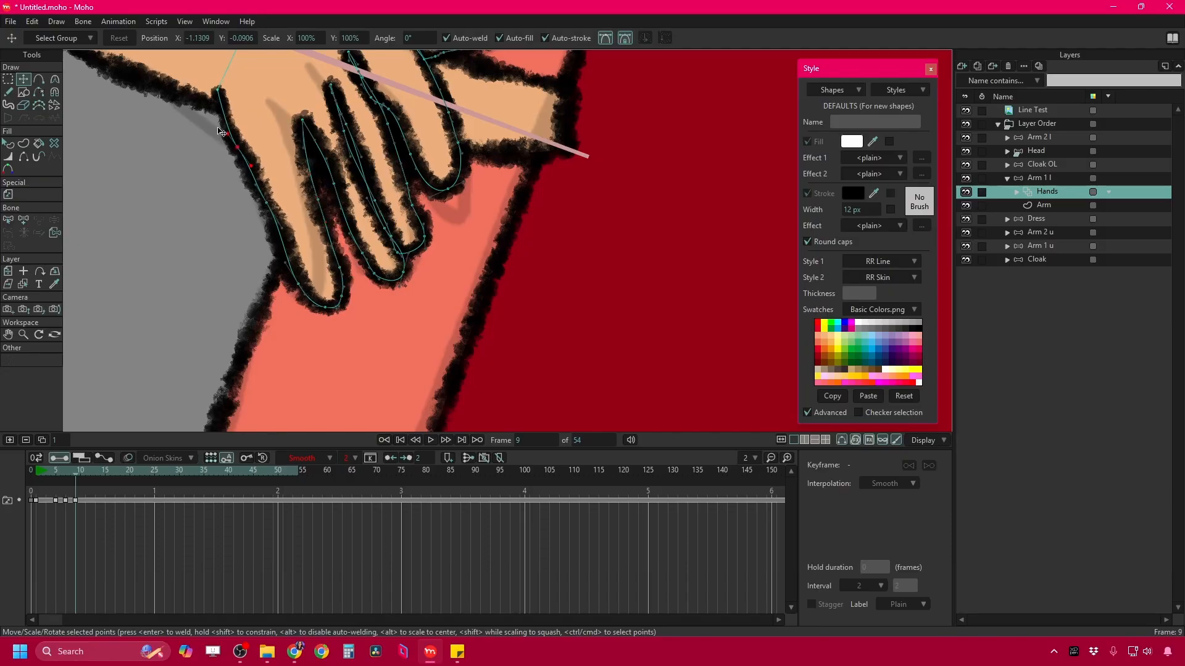
scroll(219, 131, "down", 3)
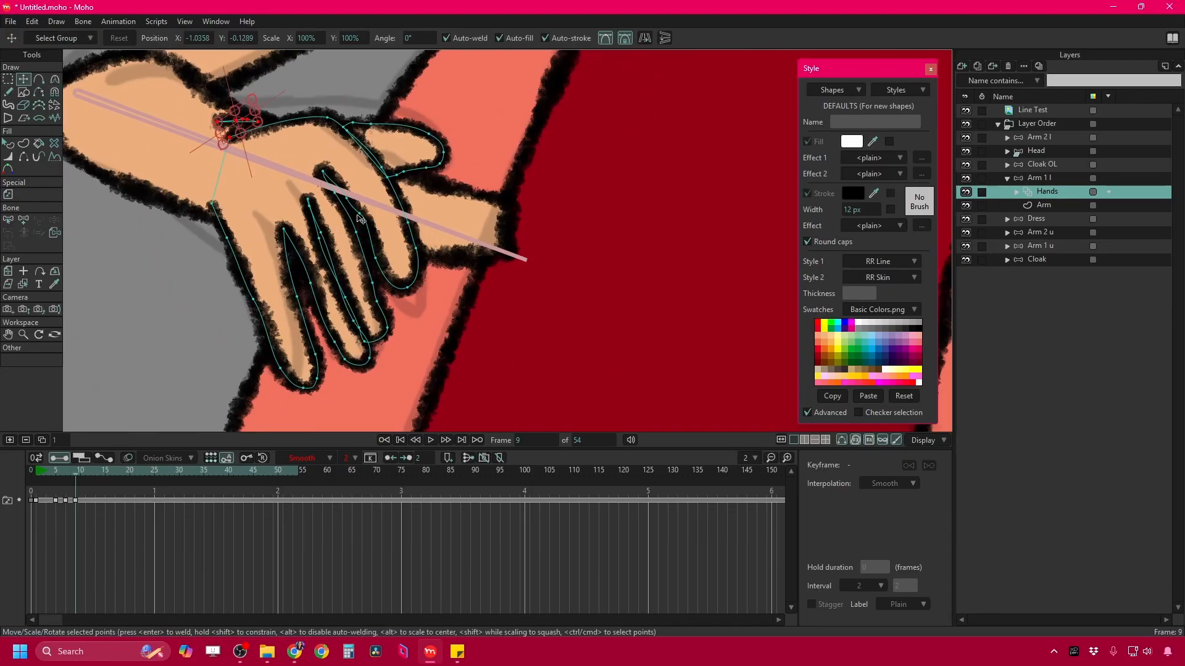
scroll(383, 284, "down", 5)
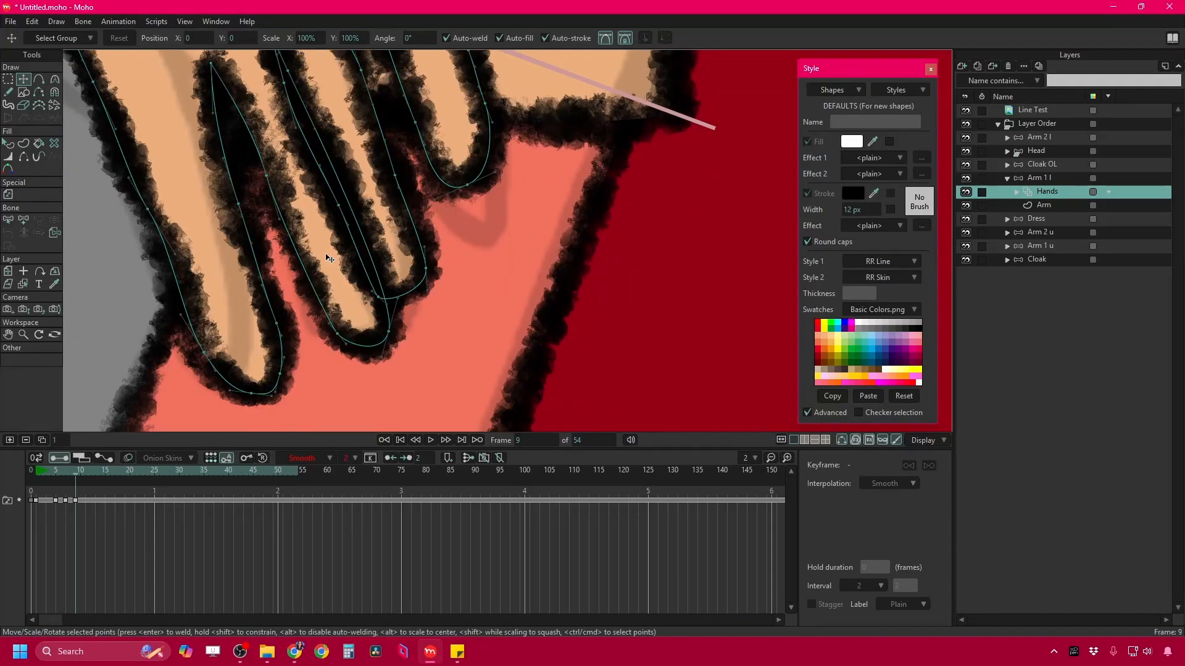
Draw the drooping hand with its fingers over the line test at frame 11 with the Freehand tool.
left_click(85, 472)
scroll(272, 158, "up", 3)
key("f")
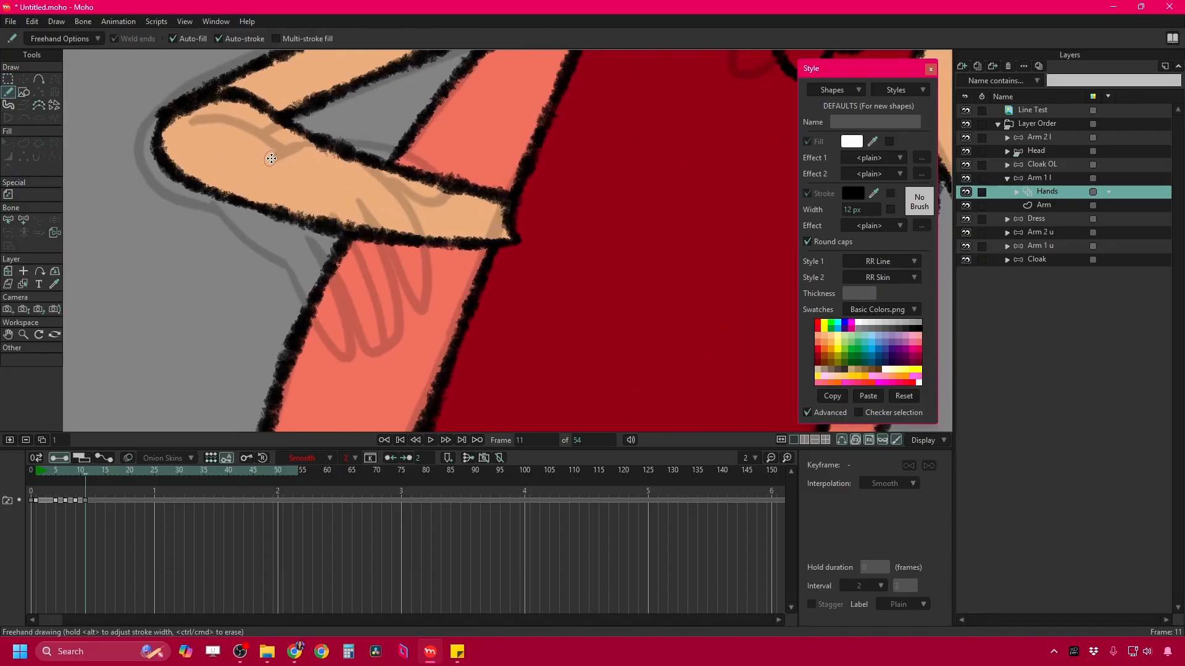
mouse_move(362, 179)
left_mouse_down()
mouse_move(407, 207)
mouse_move(353, 195)
left_mouse_up()
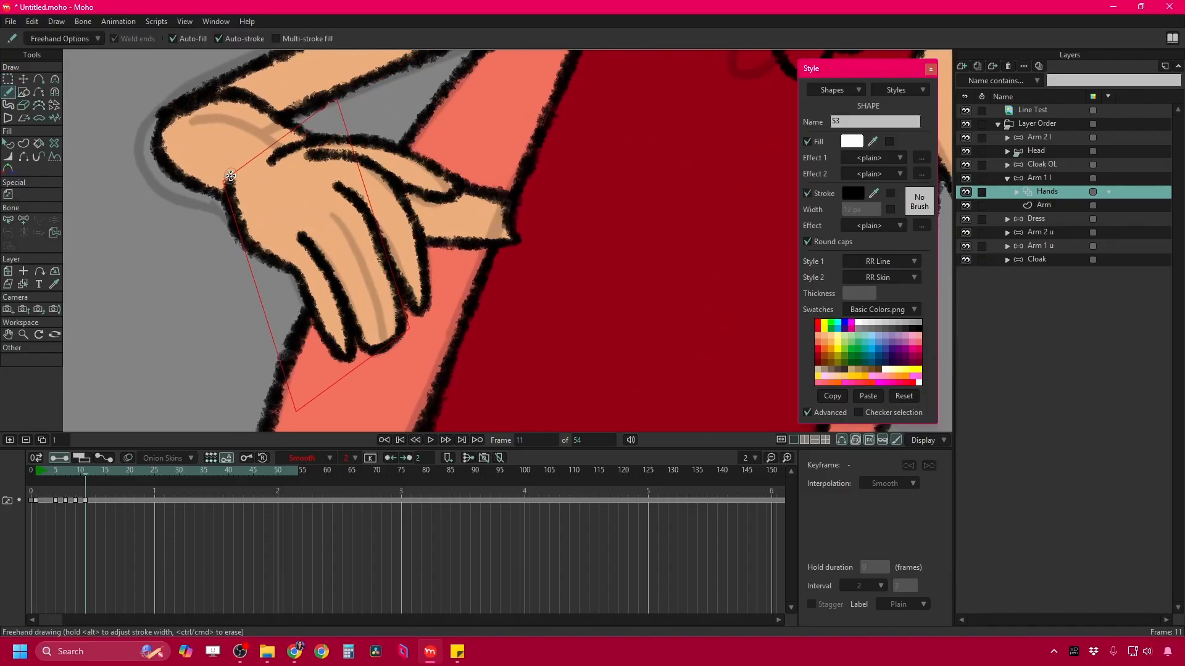
Select the Arm layer and adjust the forearm outline around the wrist at frame 11 with the Magnet.
key("t")
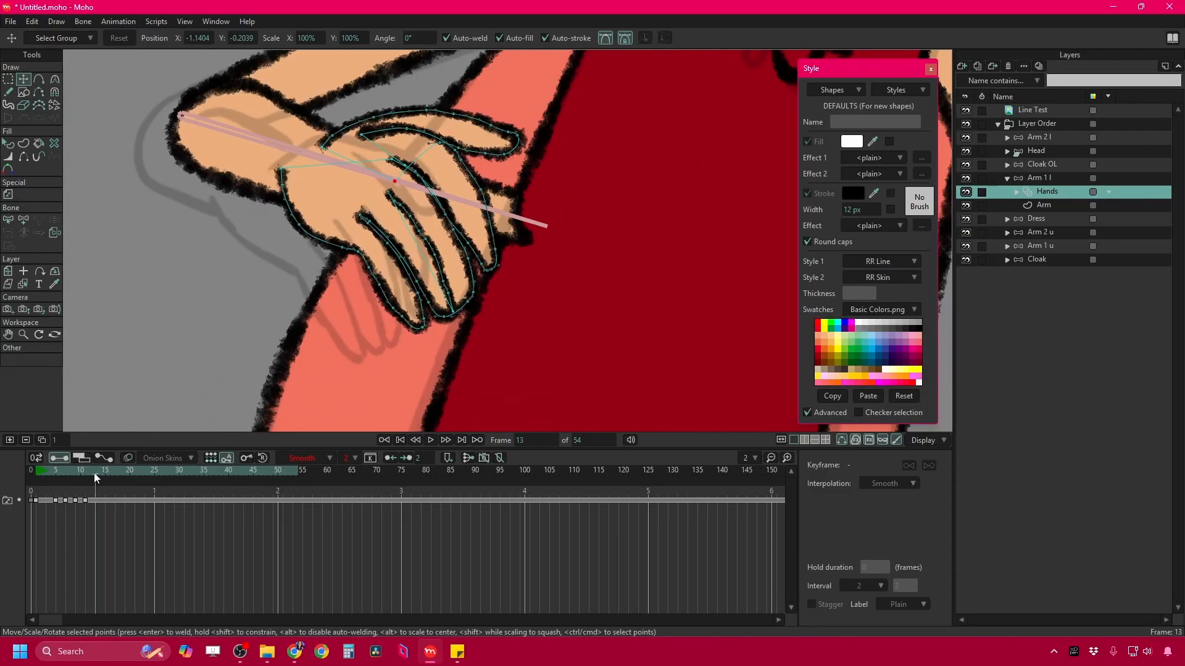
left_click(229, 188)
left_click(228, 188, "ctrl+alt")
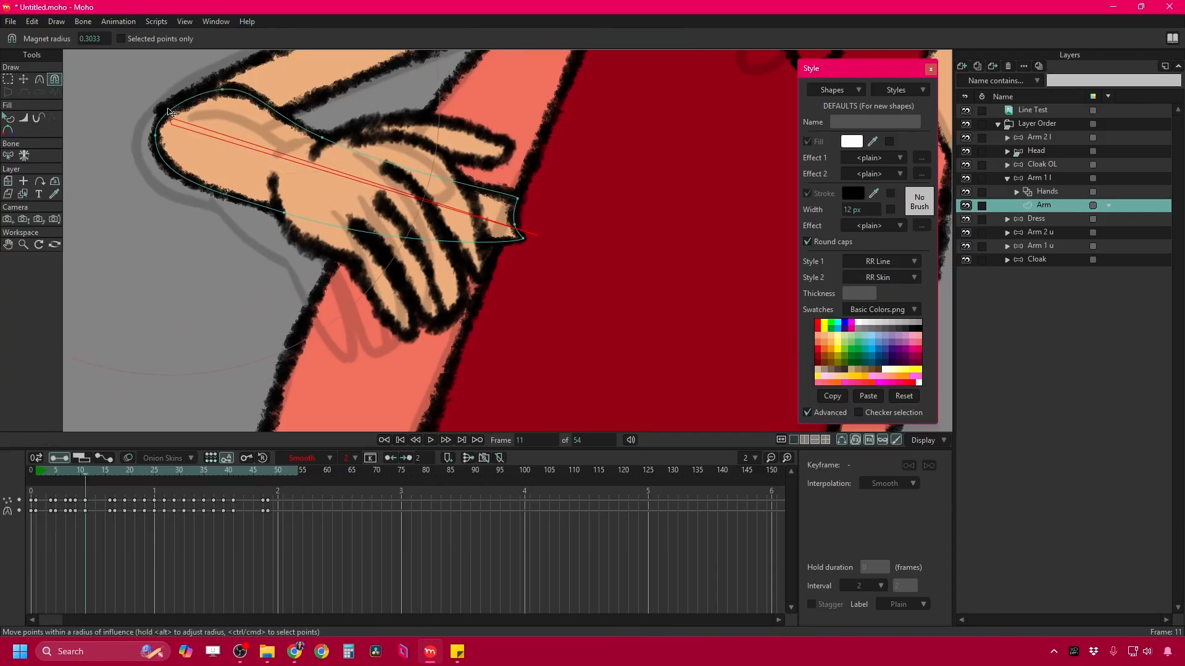
left_click(79, 475)
Draw the curled hand with extended thumb and index finger over the line test at frame 17.
left_click_drag(73, 471, 114, 472)
key("f")
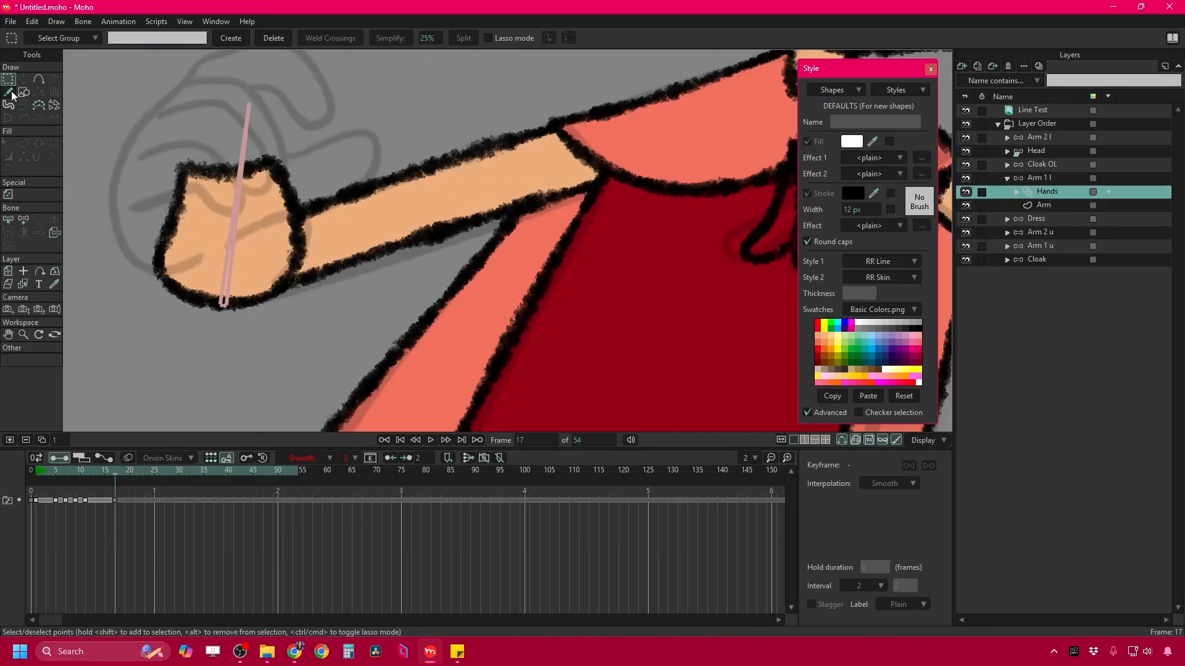
left_click_drag(302, 219, 205, 158)
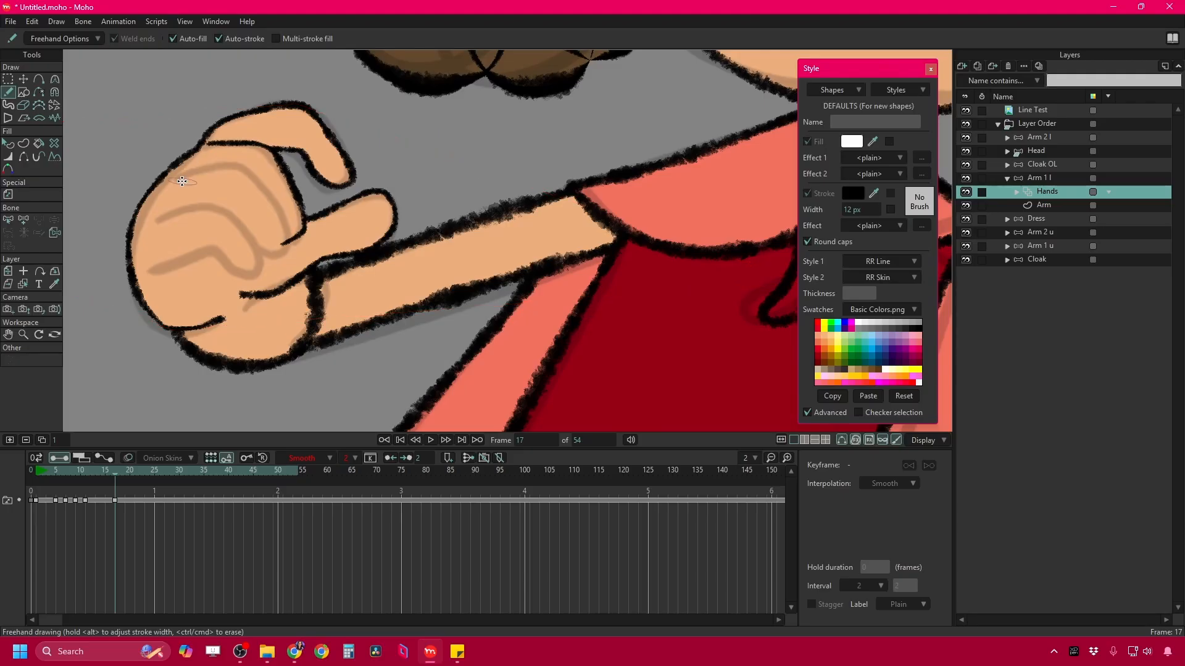
Draw the hand with folded fingers and raised thumb at frame 19, then refine its points to the line test.
left_click(124, 473)
left_click_drag(303, 321, 269, 189)
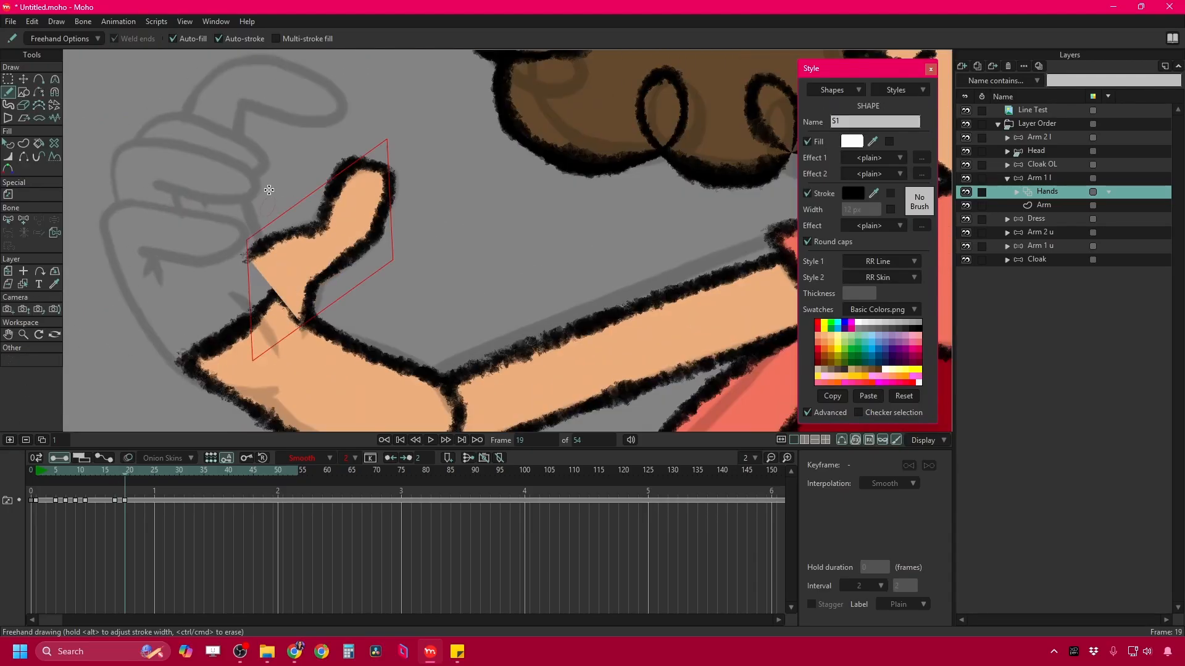
mouse_move(334, 122)
left_mouse_down()
mouse_move(105, 160)
mouse_move(130, 205)
left_mouse_up()
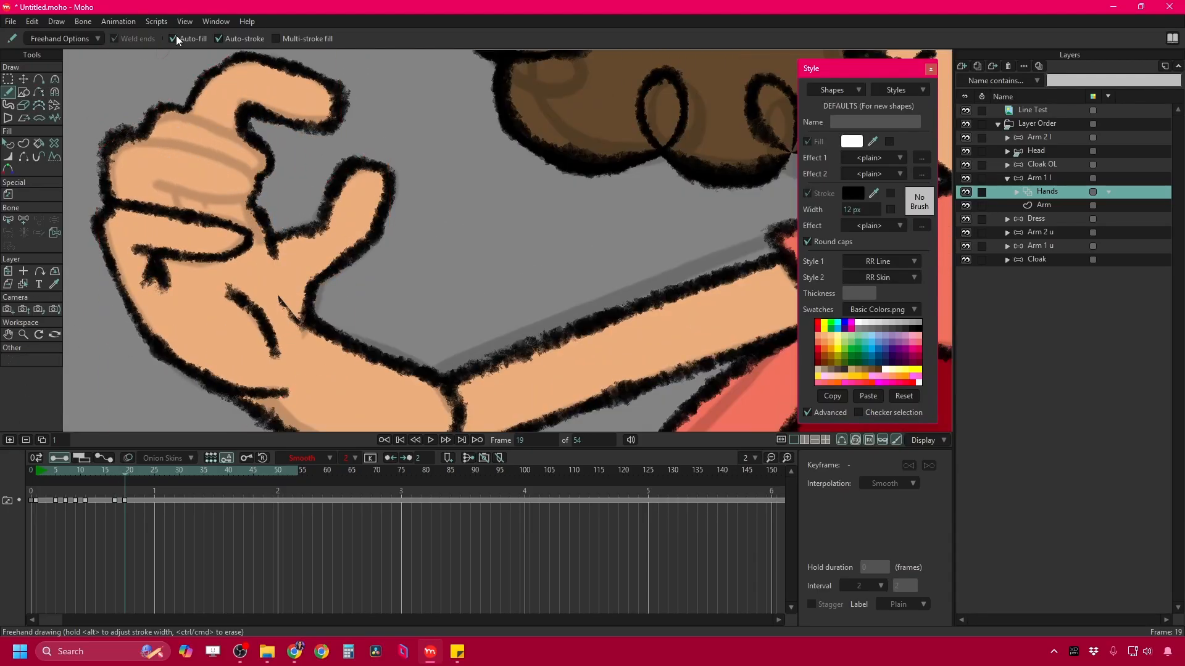
key("t")
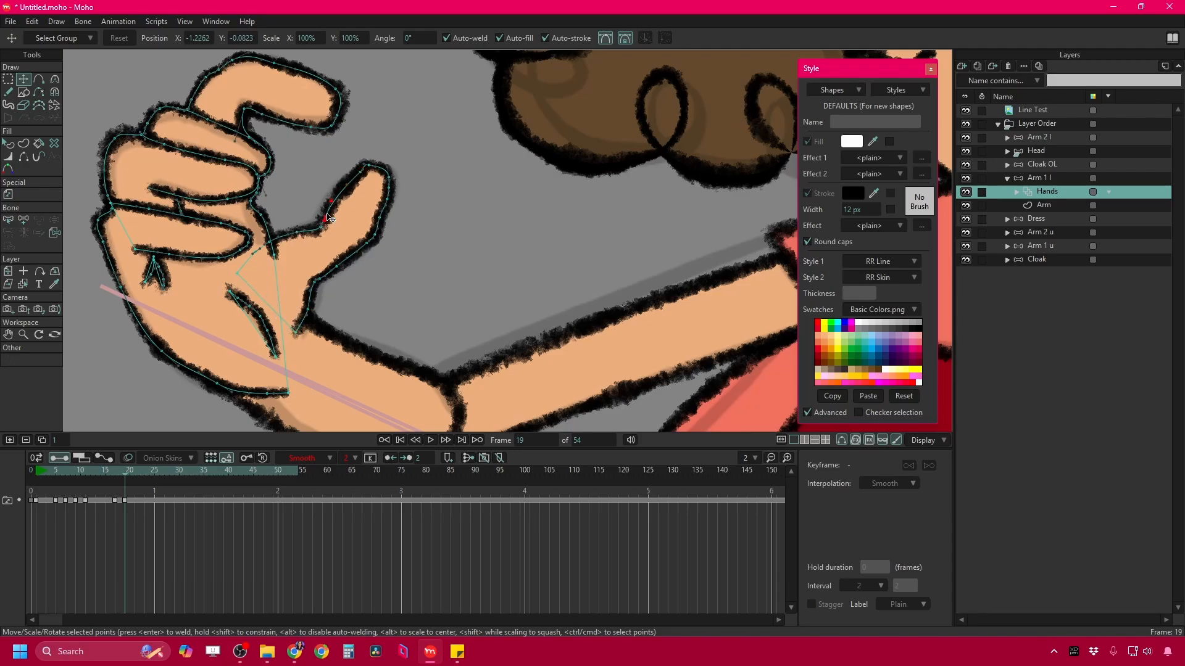
key("g")
Hide the Head group and draw the raised hand over the line test at frame 21.
key("ctrl+Right")
key("ctrl+Right")
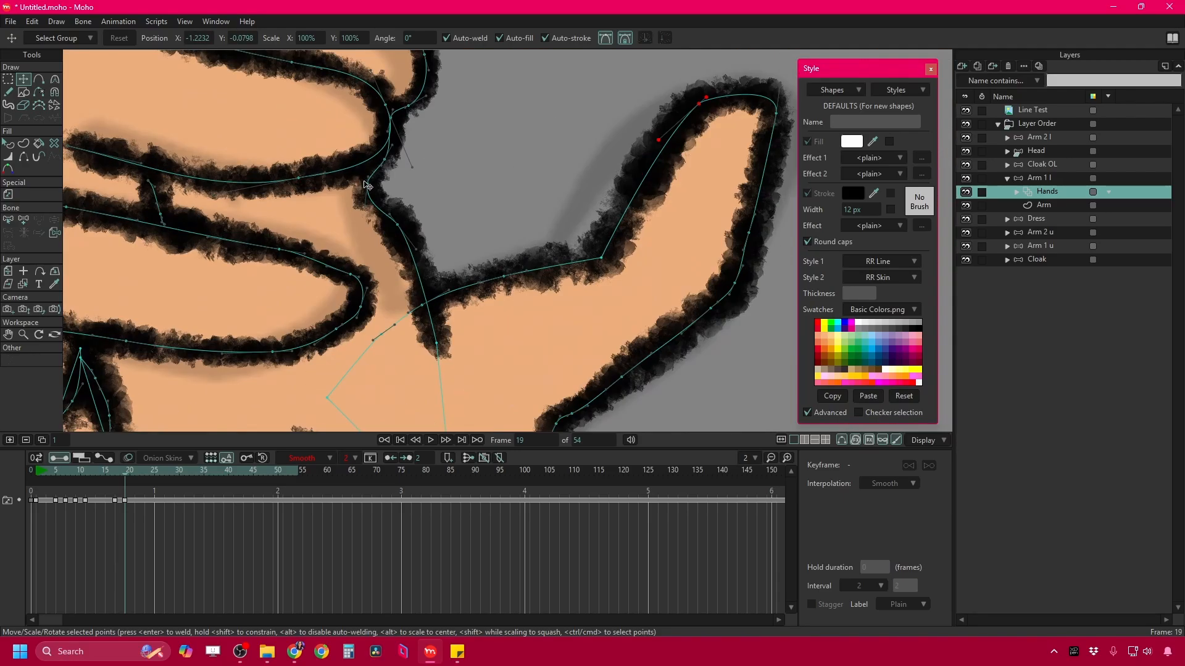
left_click(966, 150)
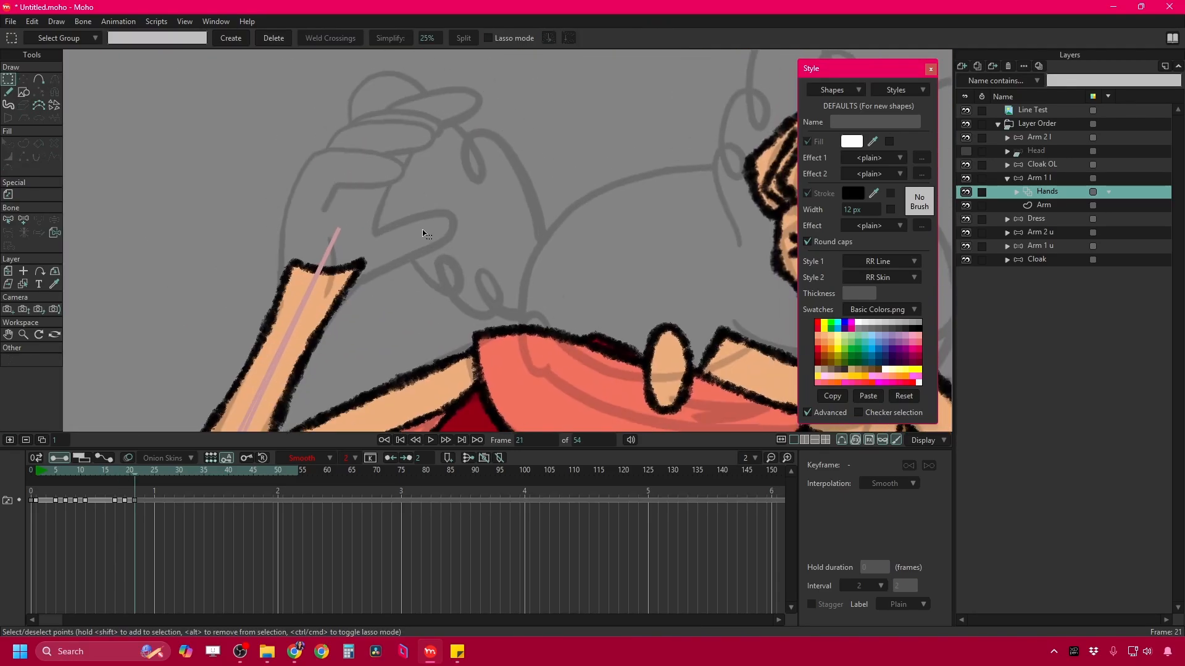
key("f")
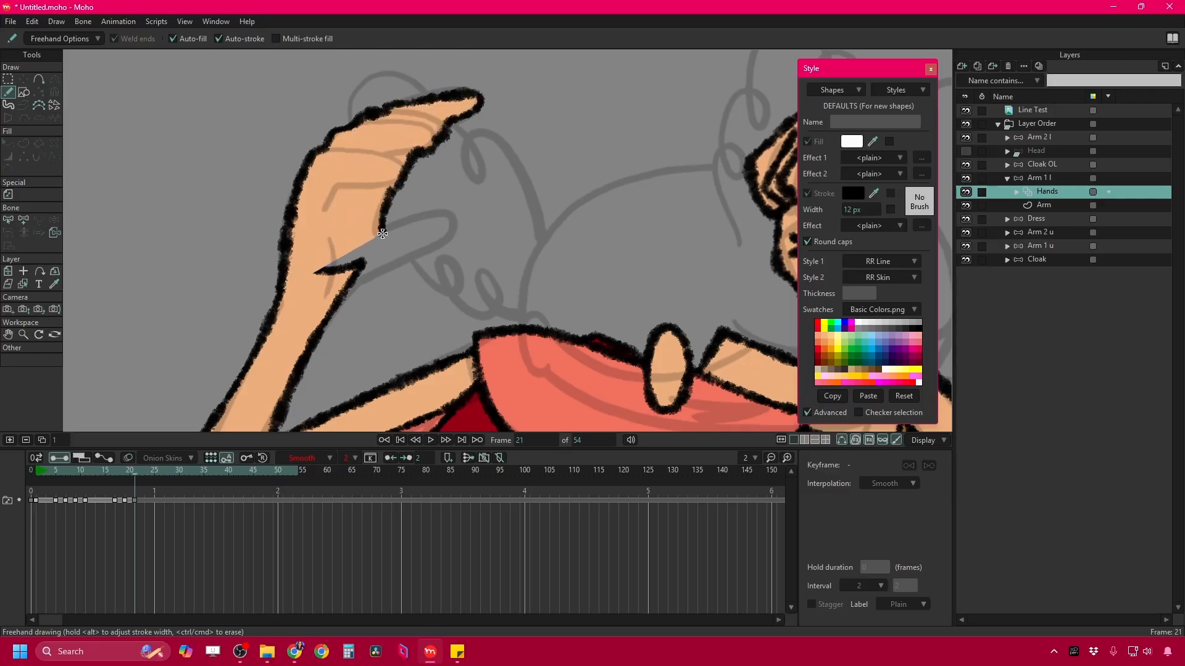
left_click_drag(382, 234, 347, 206)
Draw the hand reaching toward the basket at frame 23 and raise the Arm 1 l group above Cloak OL.
key("ctrl+Right")
key("ctrl+Right")
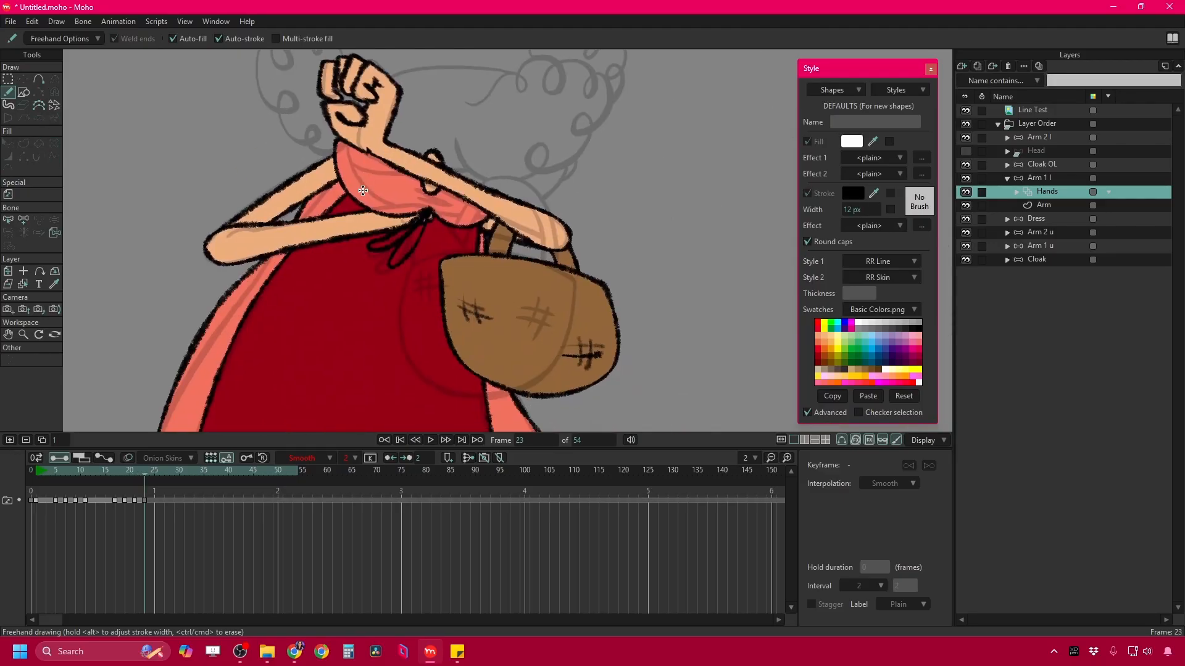
key("ctrl+Right")
key("ctrl+Right")
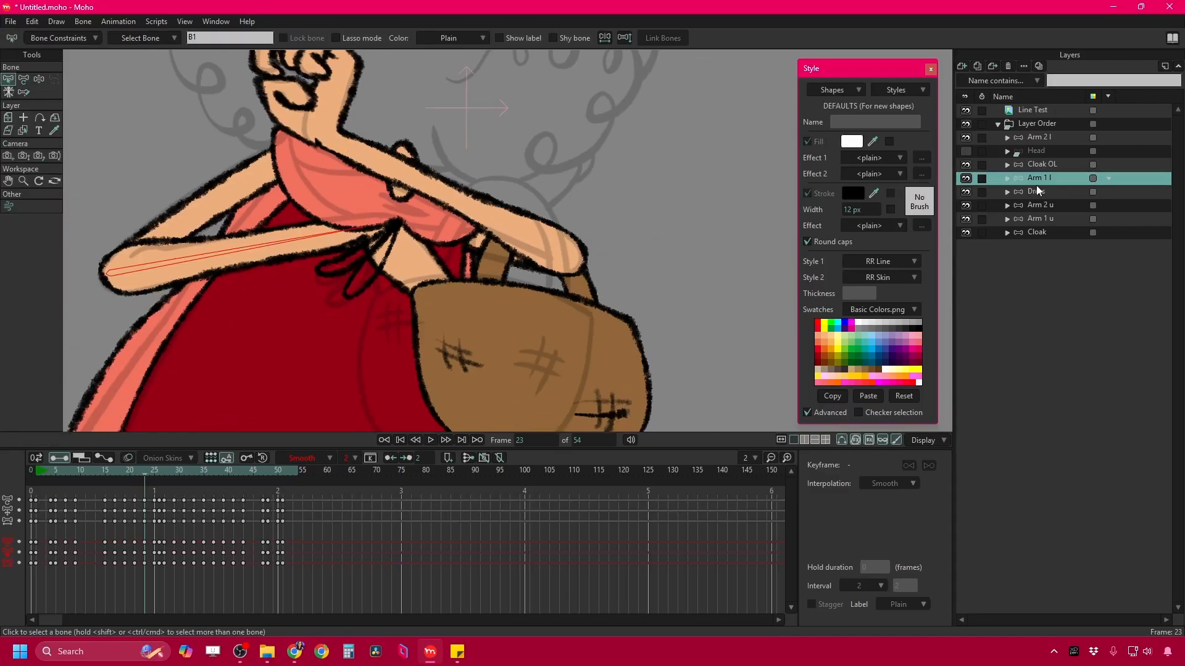
scroll(435, 345, "down", 3)
key("ctrl+Right")
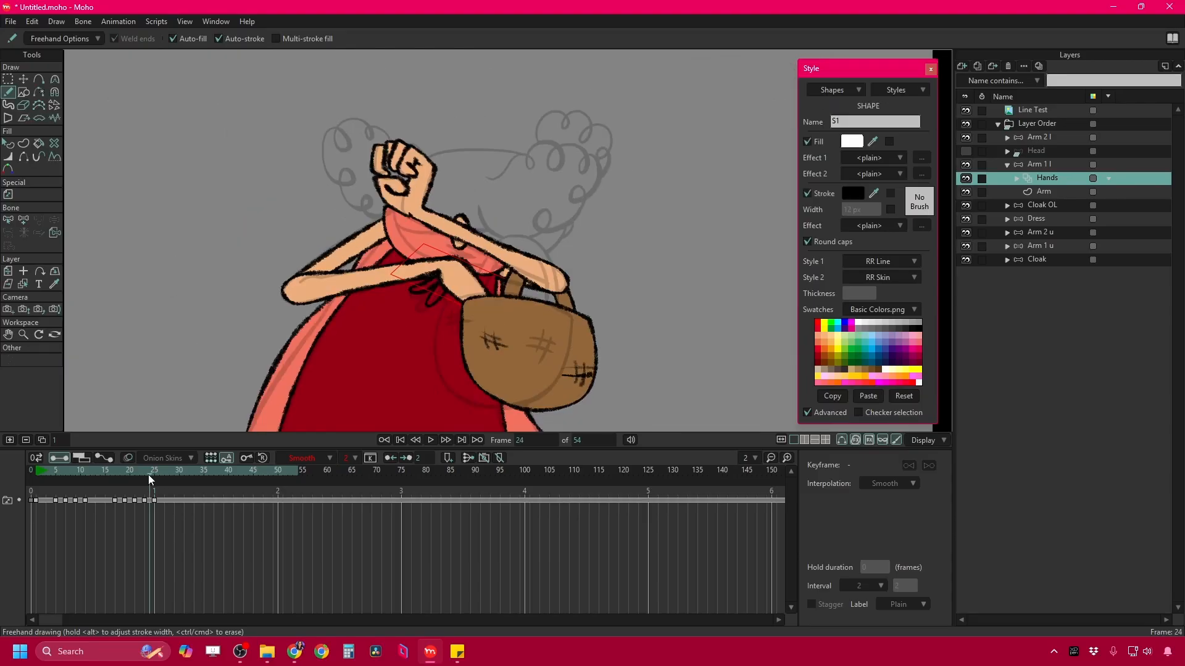
Draw the downward-gripping fist with its finger lines over the line test at frame 27.
key("ctrl+Right")
scroll(505, 228, "up", 3)
scroll(463, 286, "up", 2)
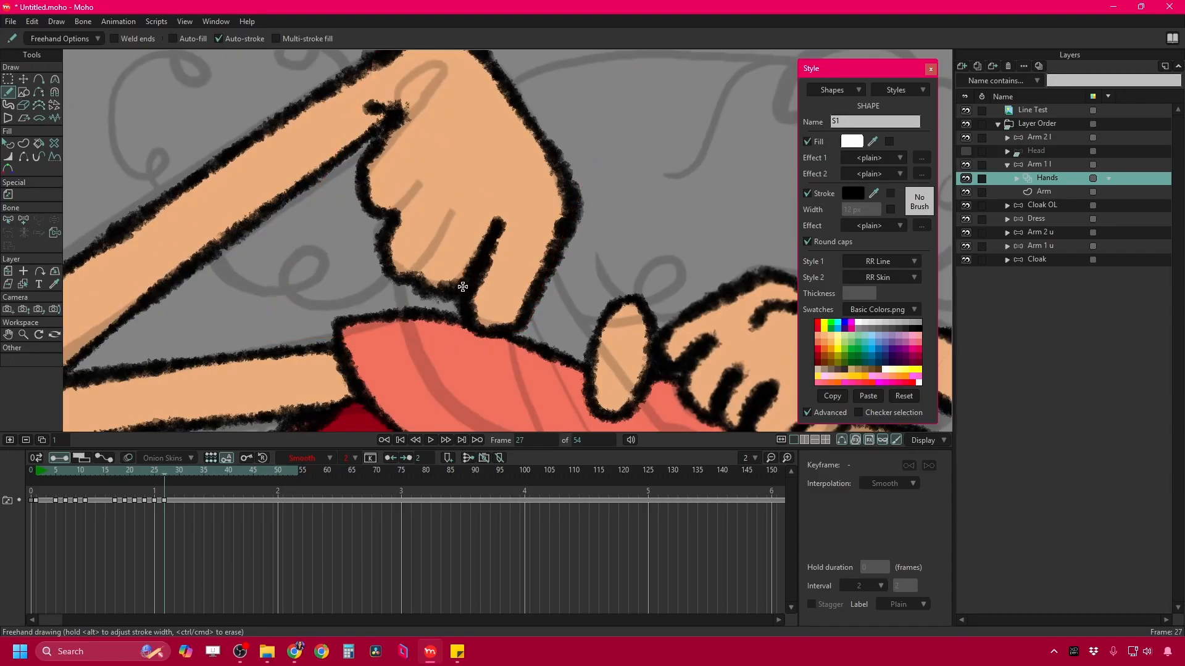
scroll(388, 228, "down", 3)
scroll(377, 237, "up", 3)
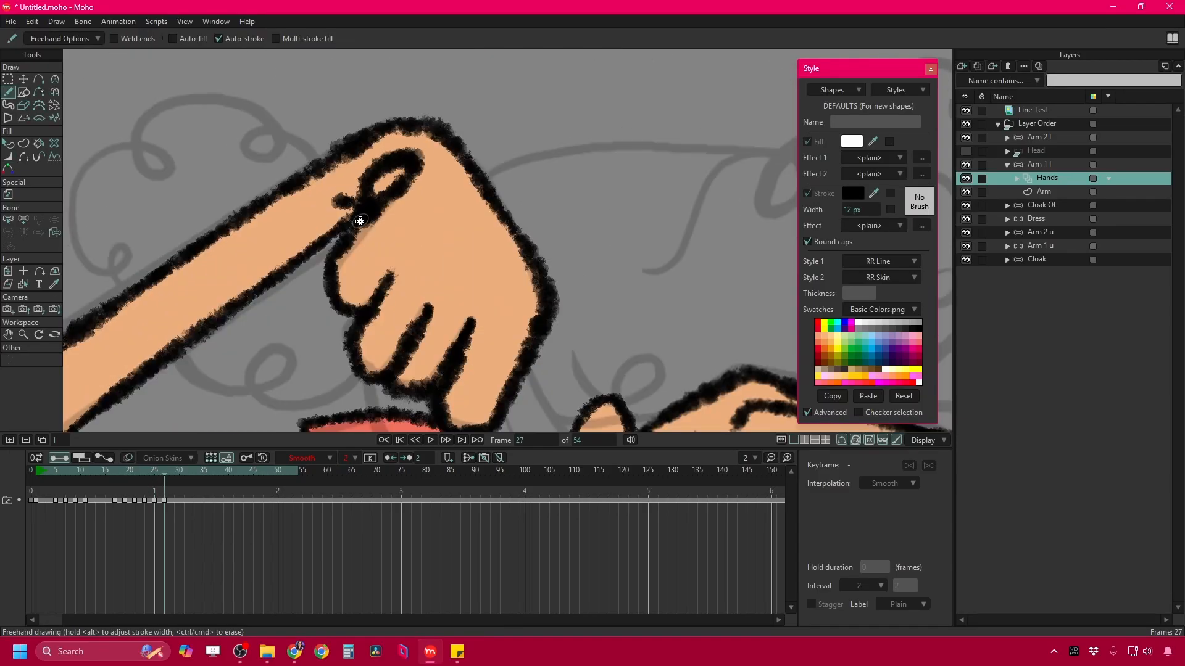
Draw the knife blade below the fist at frame 27, fill it light grey and taper its centre line.
scroll(333, 138, "up", 2)
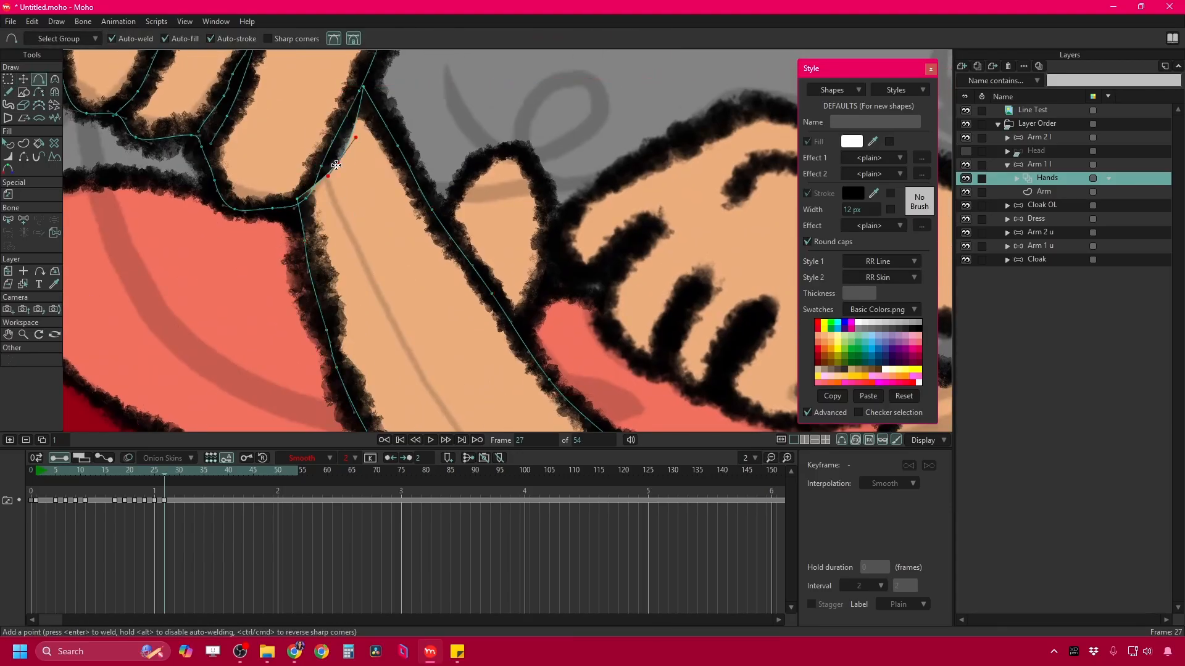
left_click(851, 141)
left_click(693, 222)
left_click(876, 321)
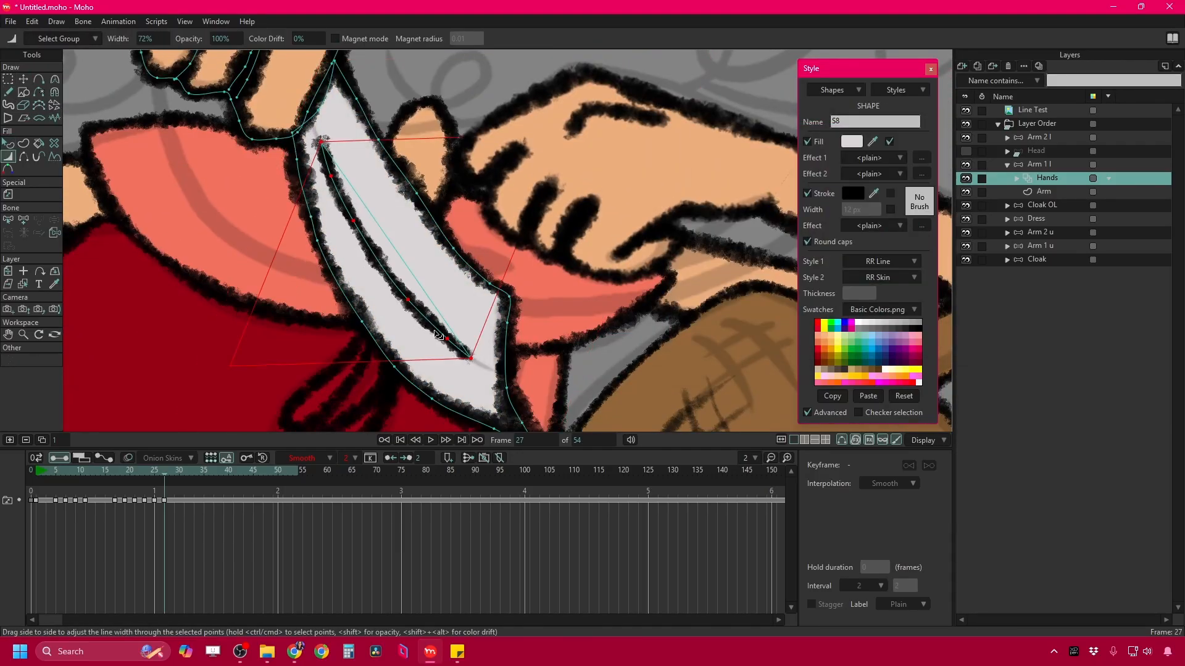
Reuse the fist and knife at frame 29 and stretch the blade to full length with the Magnet on selected points.
key("ctrl+Right")
key("ctrl+Right")
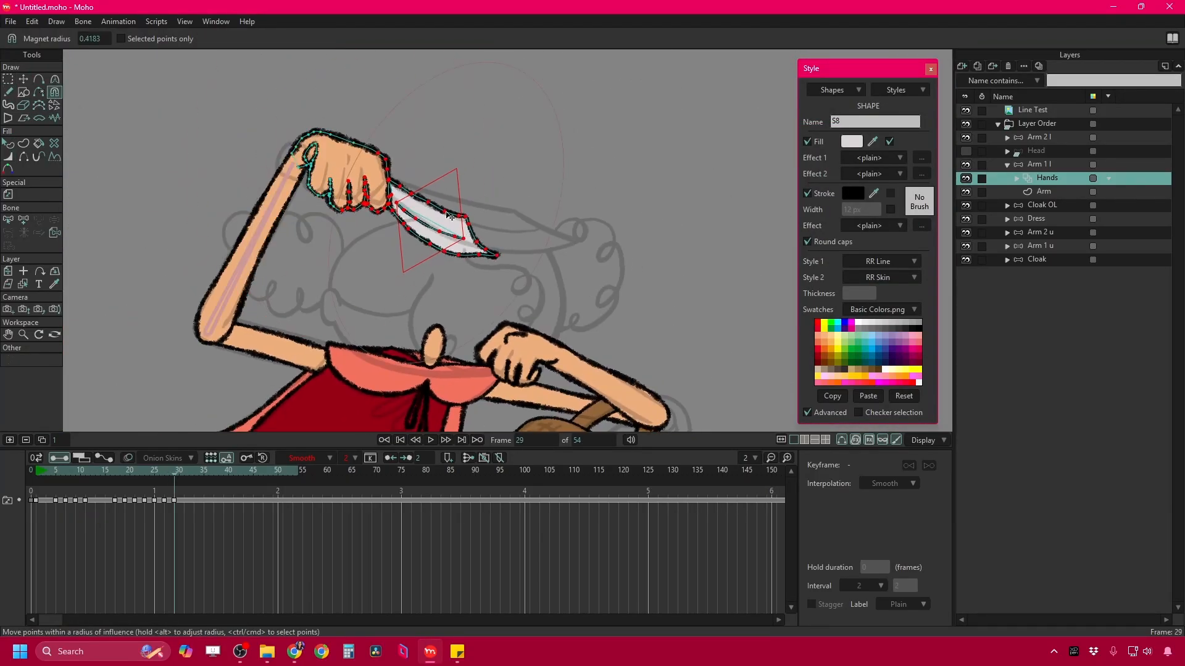
left_click(55, 92)
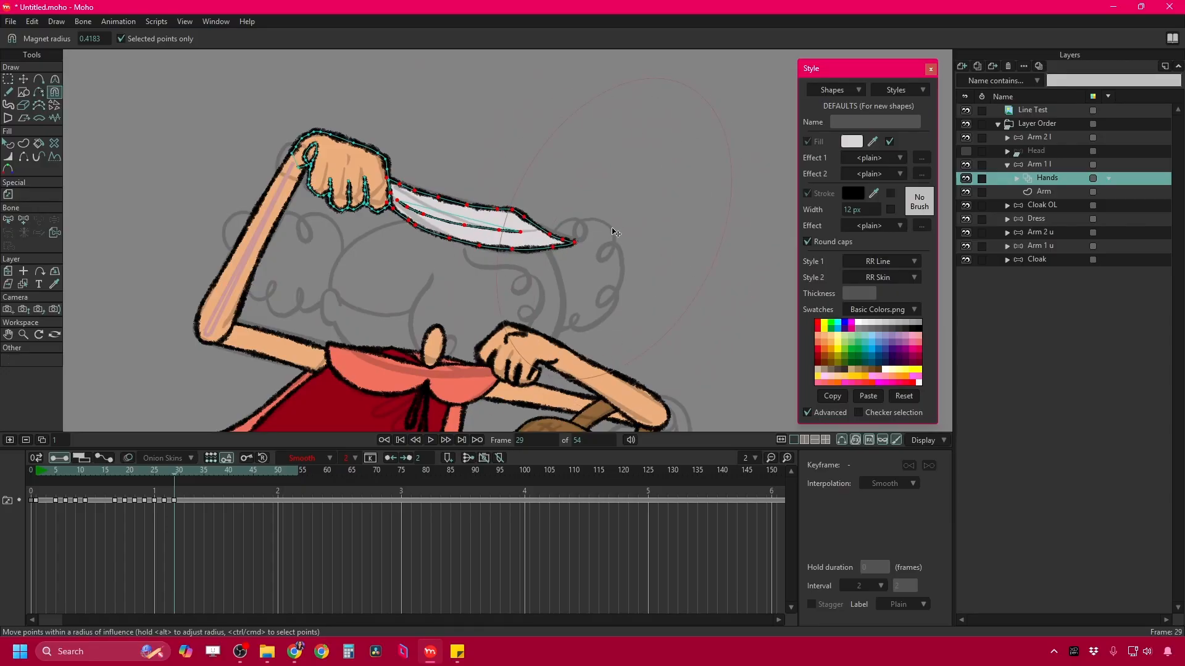
key("q")
Draw the end of the knife handle behind the fist at frame 29 and give it the RR Hair fill style.
scroll(395, 185, "up", 3)
scroll(395, 185, "down", 5)
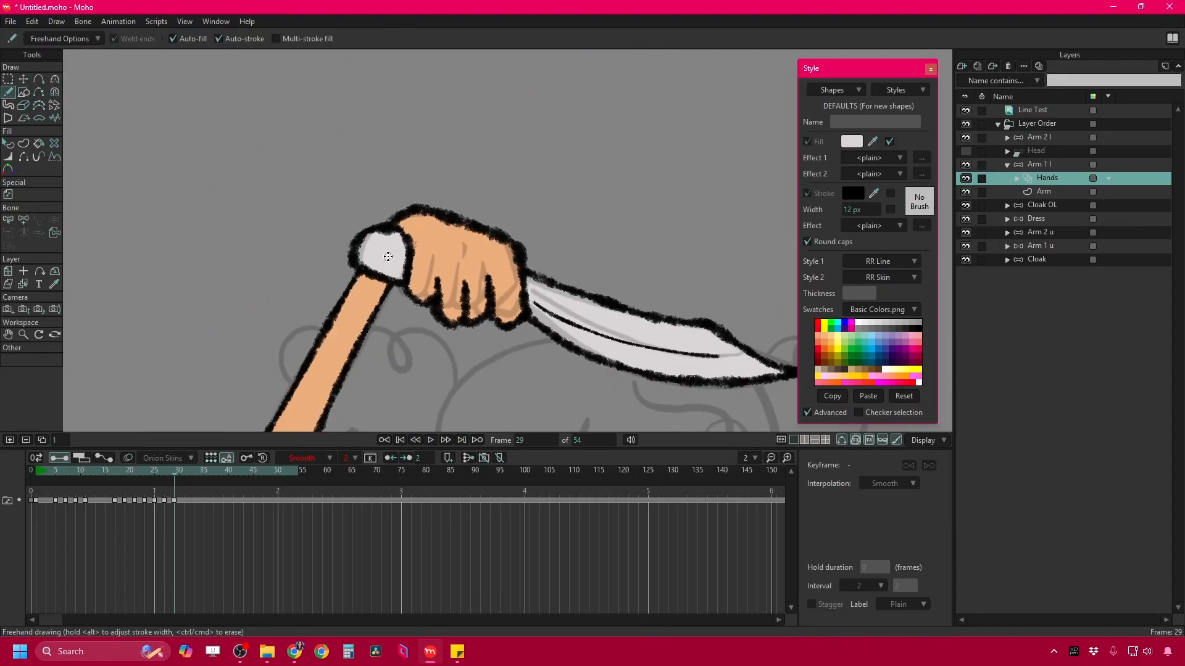
left_click(407, 214)
scroll(408, 214, "up", 6)
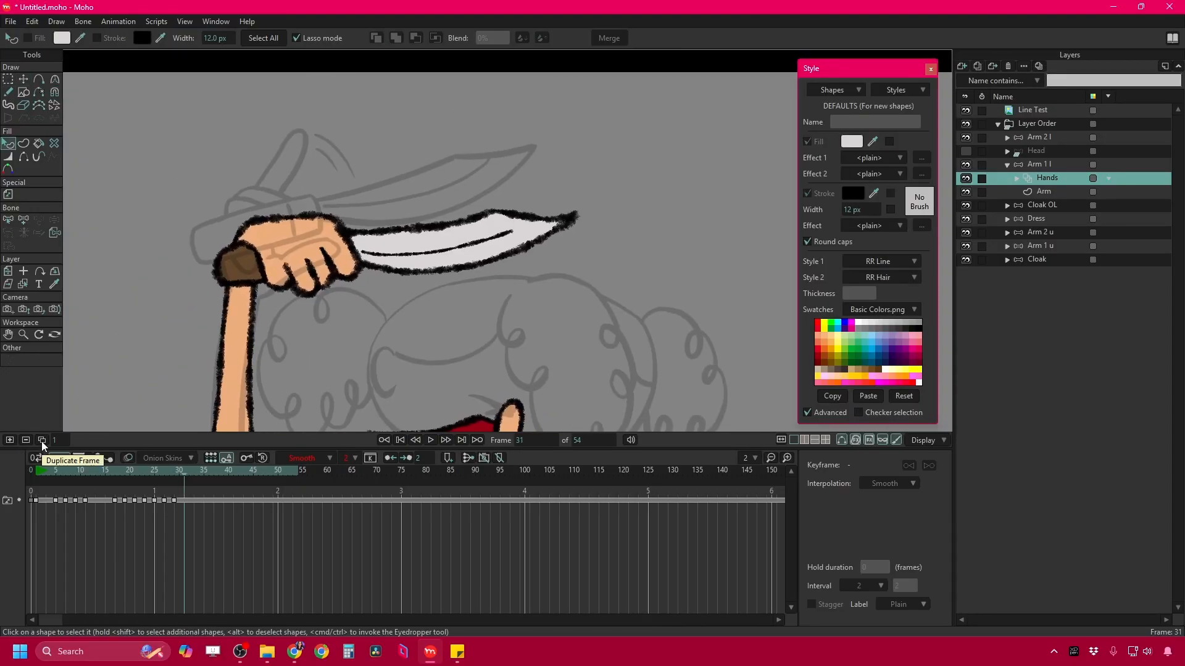
Draw the light grey blade, brown handle and hand with raised finger and motion lines at frame 31.
key("ctrl+Right")
key("ctrl+Right")
key("f")
mouse_move(343, 207)
left_mouse_down()
mouse_move(182, 247)
mouse_move(343, 207)
mouse_move(364, 244)
mouse_move(605, 162)
left_mouse_up()
key("u")
left_click(471, 198)
key("f")
left_click(882, 277)
left_click(919, 333)
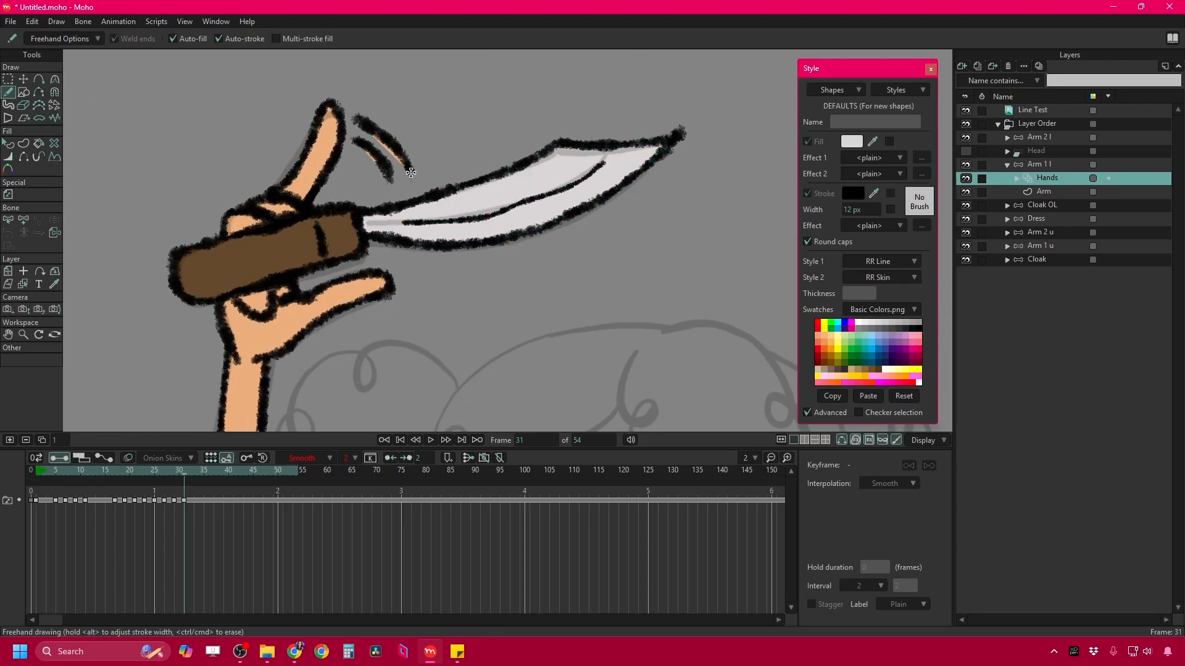
key("g")
Draw the open hand with spread fingers over the line test at frame 33.
scroll(411, 172, "down", 5)
scroll(241, 246, "up", 3)
key("ctrl+Right")
key("ctrl+Right")
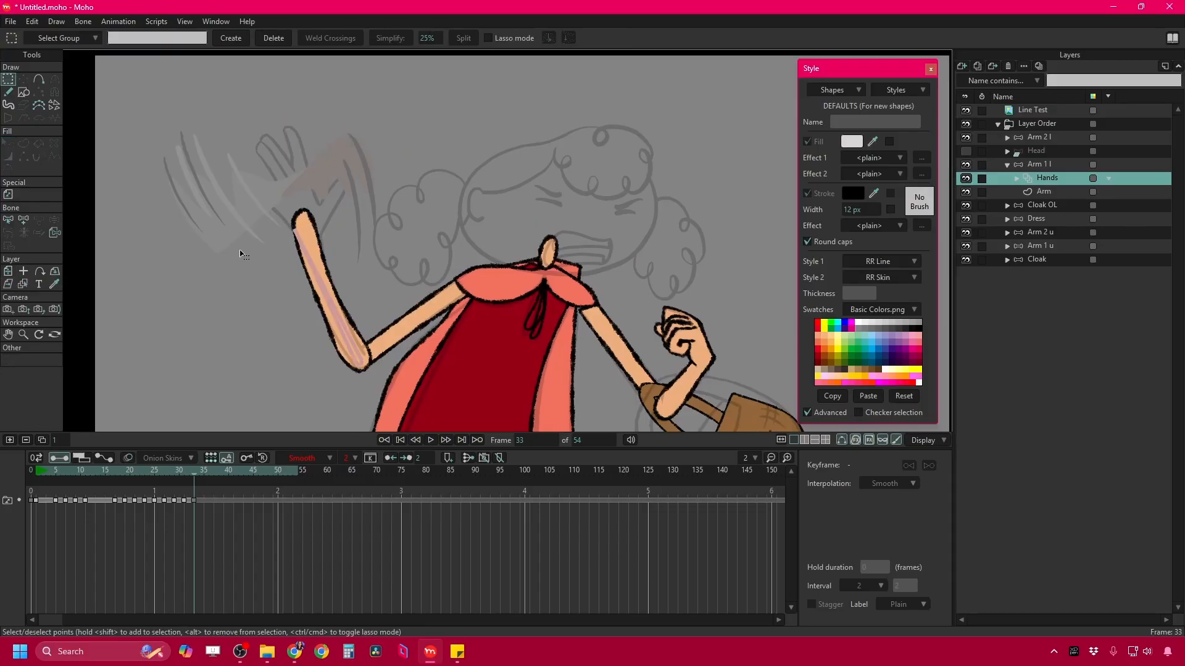
key("f")
scroll(242, 254, "up", 2)
mouse_move(321, 204)
left_mouse_down()
mouse_move(346, 111)
mouse_move(266, 117)
mouse_move(334, 192)
left_mouse_up()
scroll(334, 192, "down", 2)
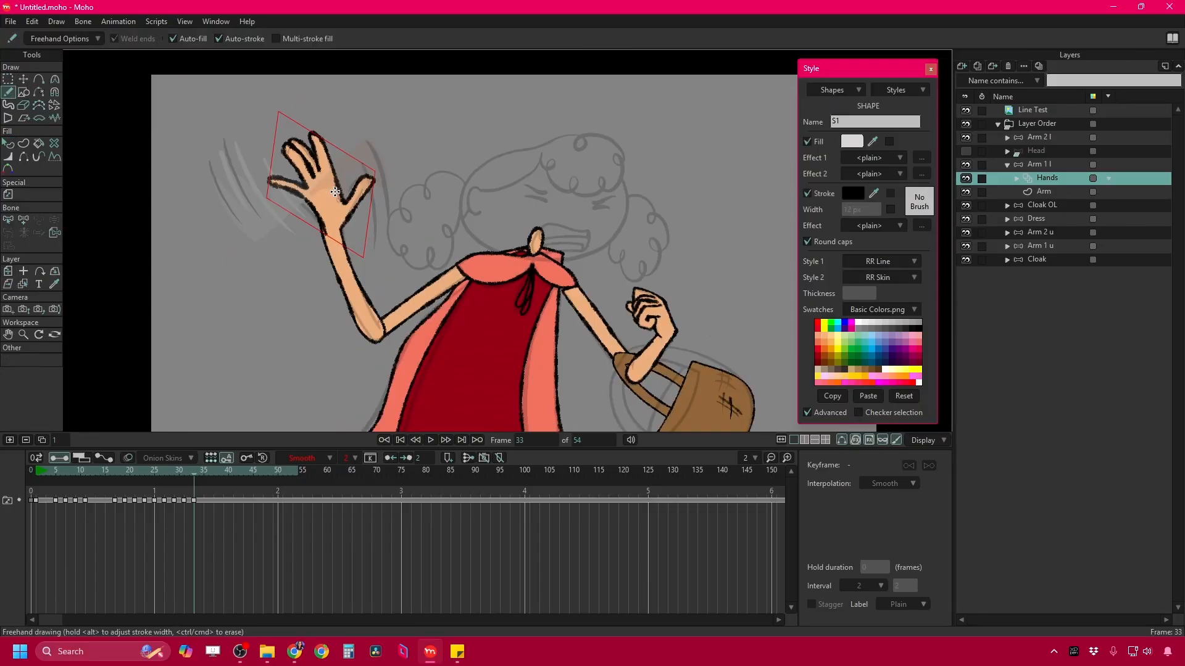
Reuse the open hand at frame 35 and rotate and move it to fit the end of the arm.
key("t")
scroll(334, 192, "up", 3)
left_click(215, 474)
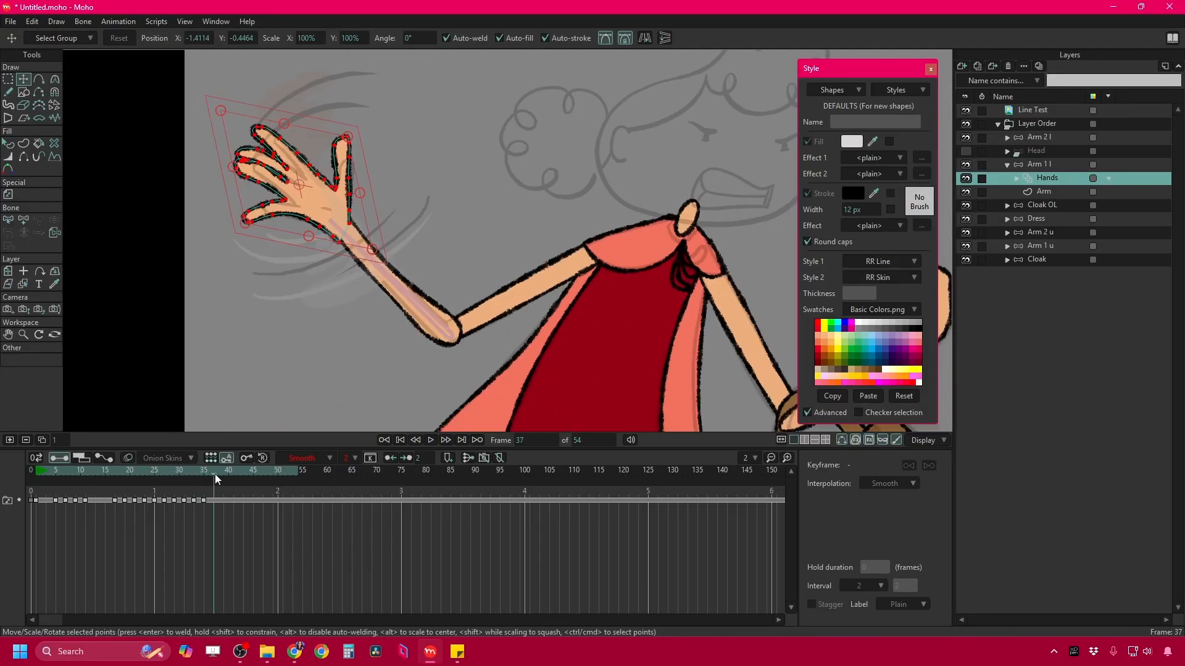
Draw the clenched fist with its finger lines over the line test at frame 39 using the RR Skin style.
key("ctrl+Right")
key("ctrl+Right")
key("f")
scroll(259, 286, "up", 3)
left_click_drag(259, 150, 395, 259)
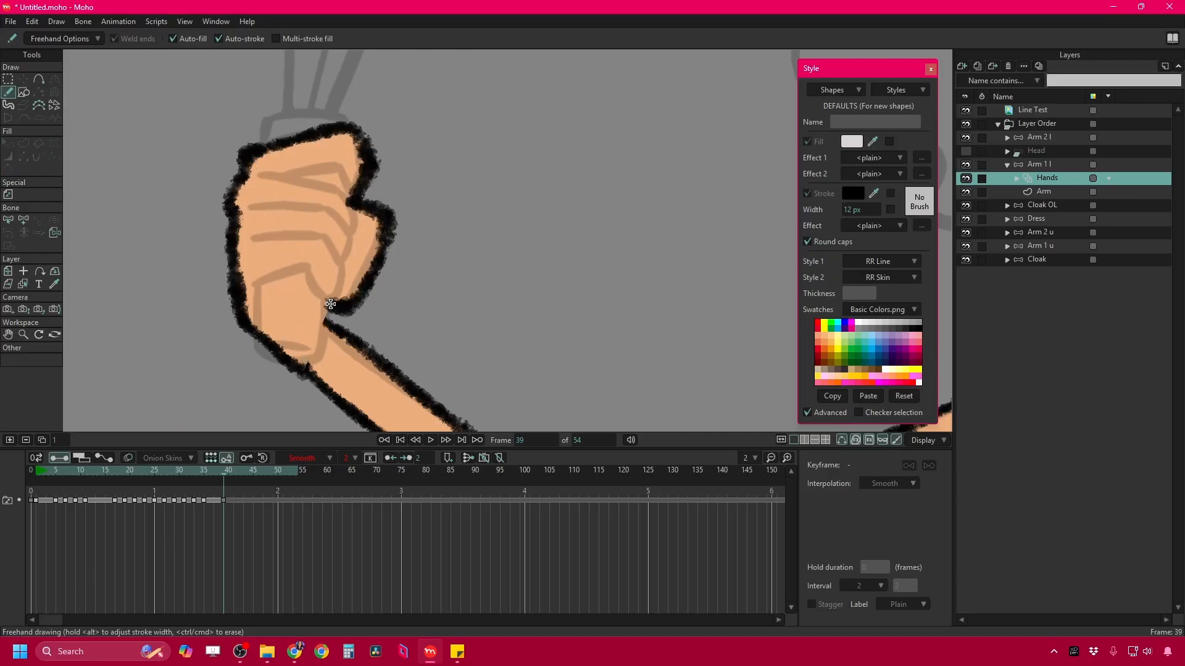
left_click_drag(250, 284, 334, 308)
Add the knife handle showing below and above the fist at frame 39 with the RR Hair fill style.
left_click(174, 39)
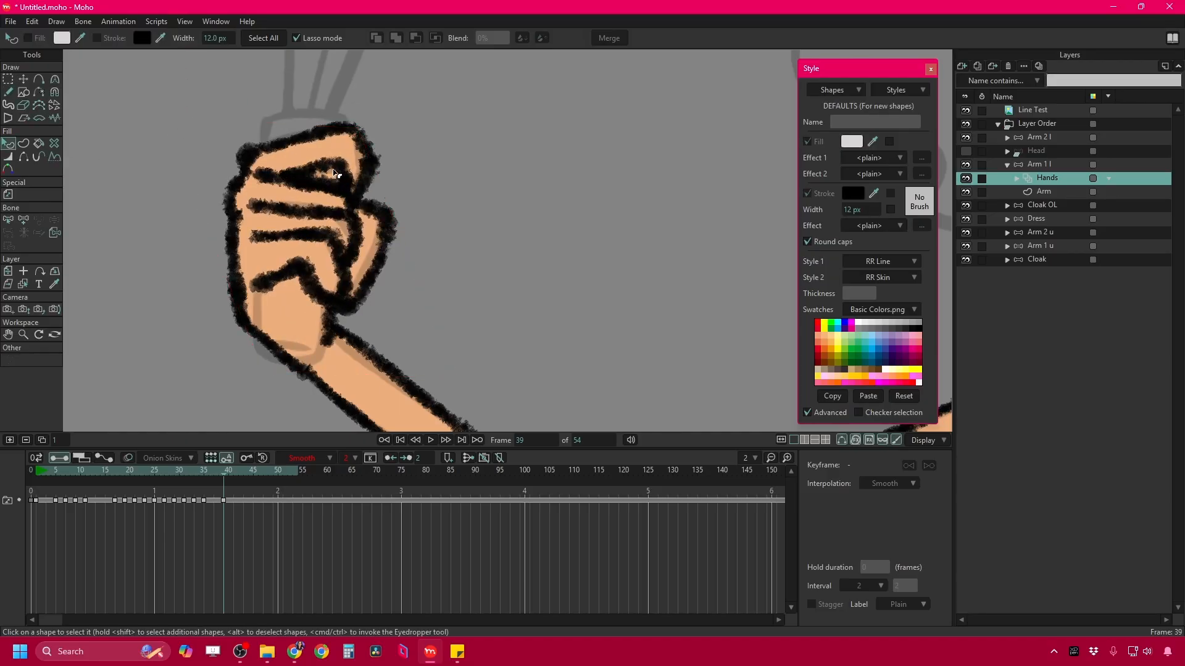
scroll(410, 210, "up", 1)
left_click_drag(279, 240, 327, 239)
scroll(327, 239, "down", 3)
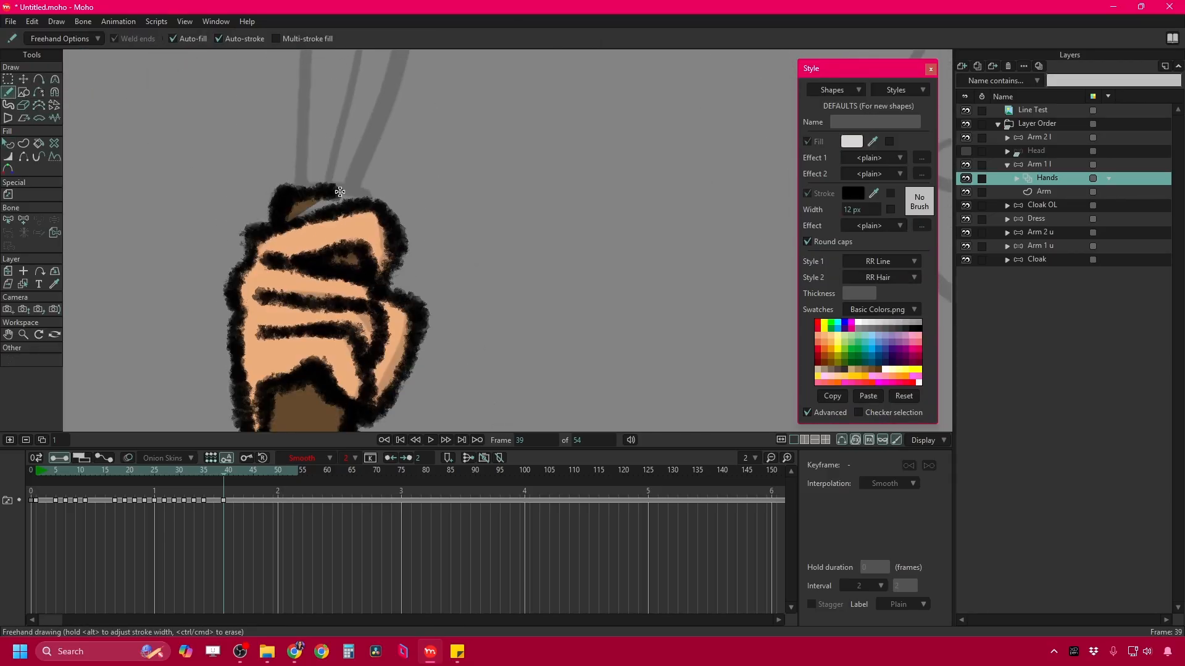
Draw the light grey knife blade with its centre line above the fist at frame 39.
left_click_drag(331, 75, 327, 87)
left_click_drag(333, 129, 336, 247)
key("q")
key("g")
Raise Arm 1 l above Head and move and rotate the blade to point downward at frame 48.
left_click_drag(224, 472, 268, 477)
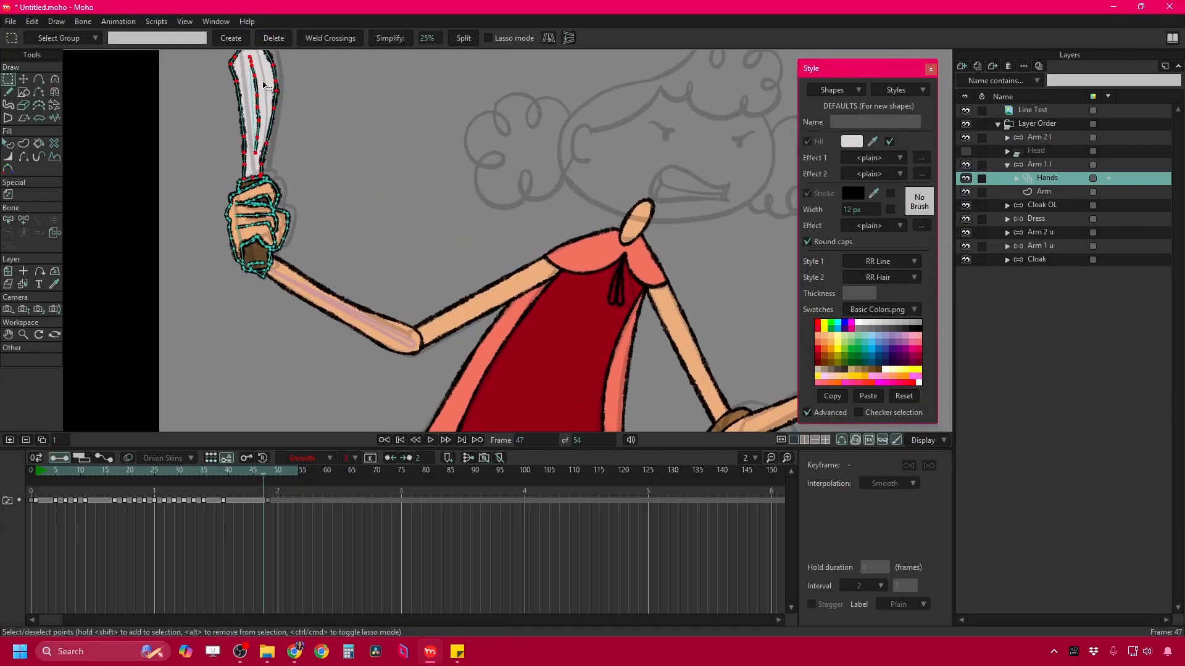
scroll(586, 407, "down", 2)
key("t")
left_click_drag(130, 99, 250, 293)
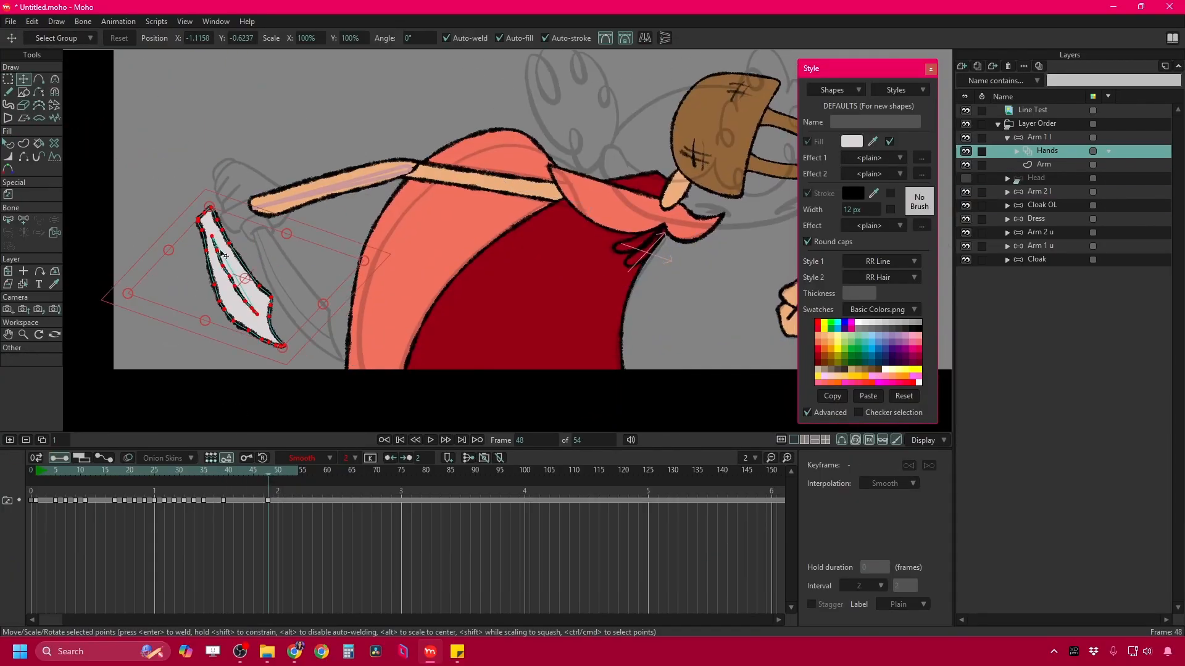
scroll(216, 240, "up", 3)
Draw the fist gripping the knife at frame 48, colour the handle end with RR Hair and play the animation.
key("q")
left_click(15, 92)
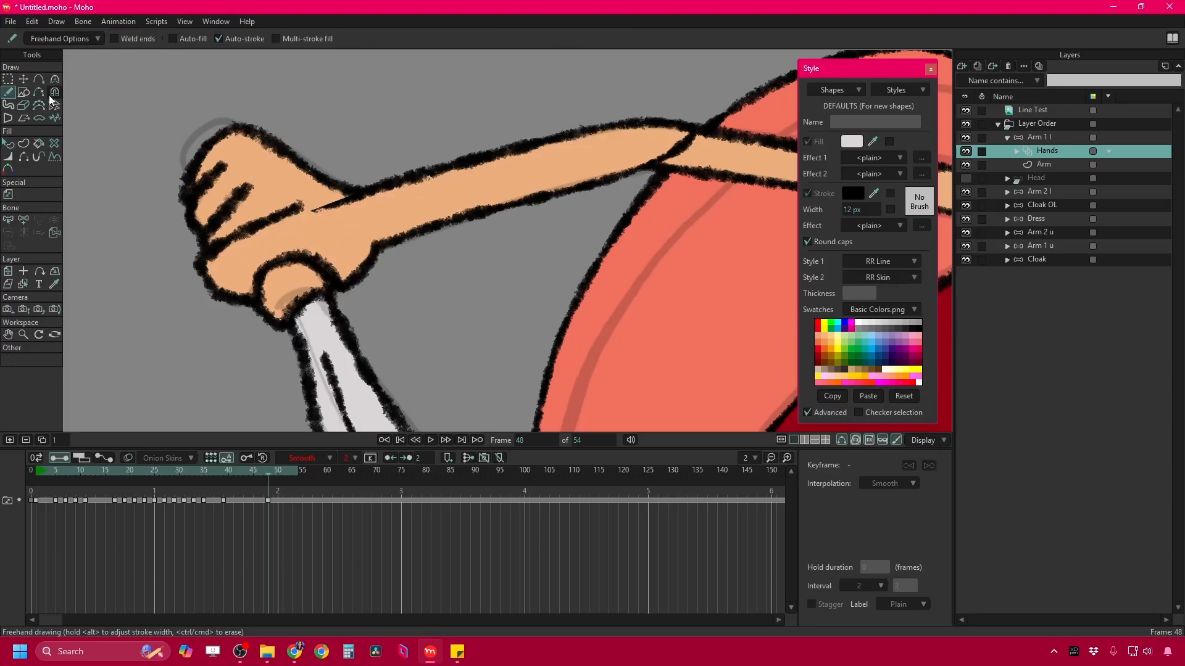
key("q")
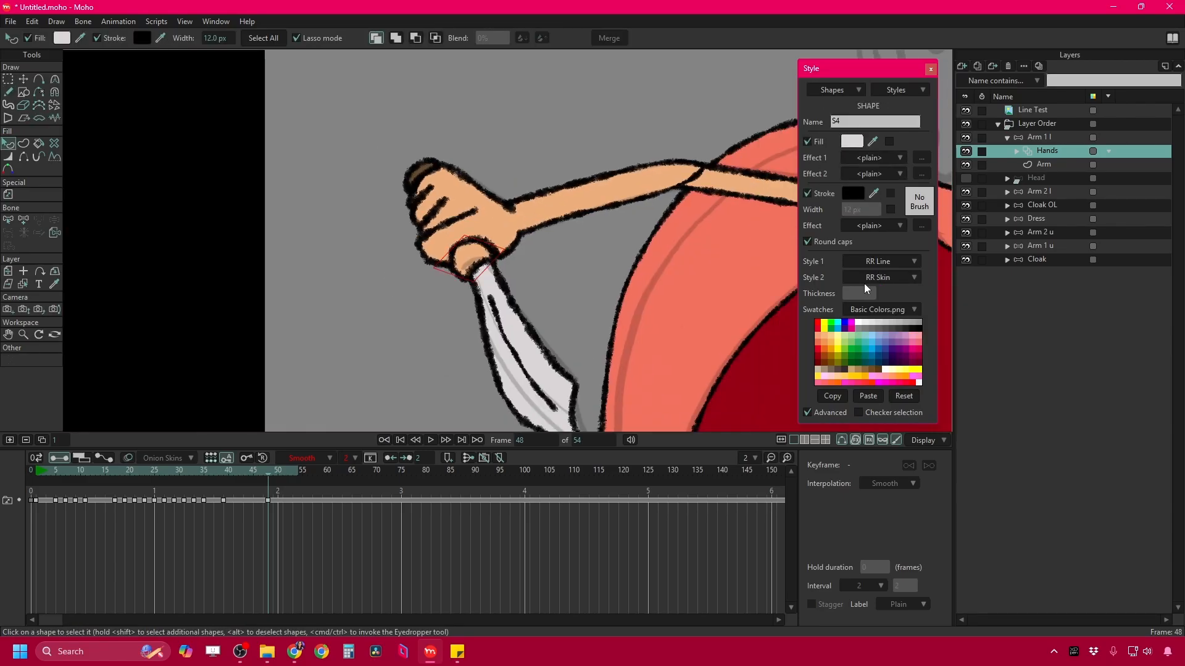
key("space")
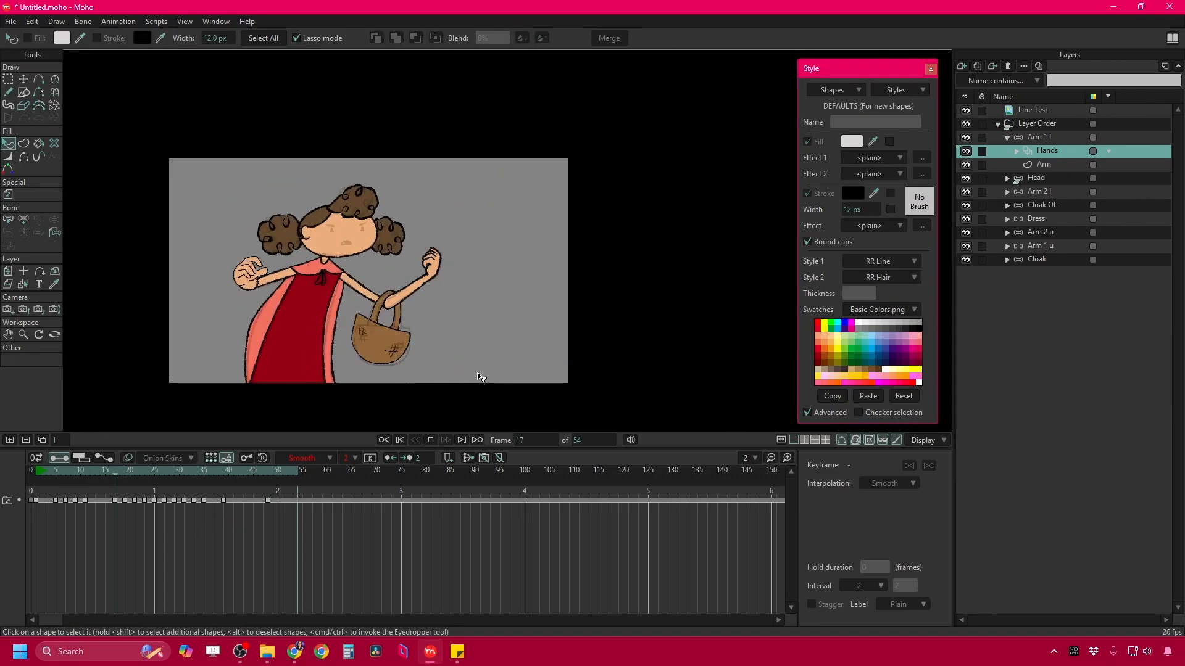
Draw the light grey blade and brown handle smears around the open hand at frame 33 and adjust the smeared hand at frame 35.
key("space")
left_click(9, 92)
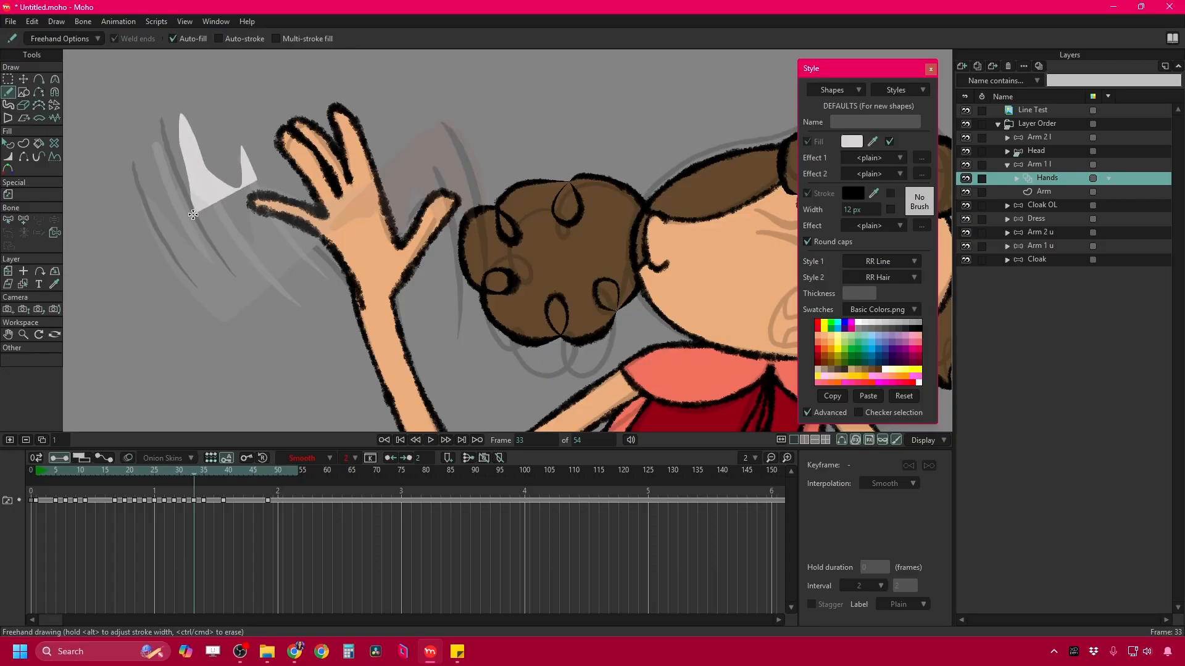
left_click_drag(193, 214, 344, 243)
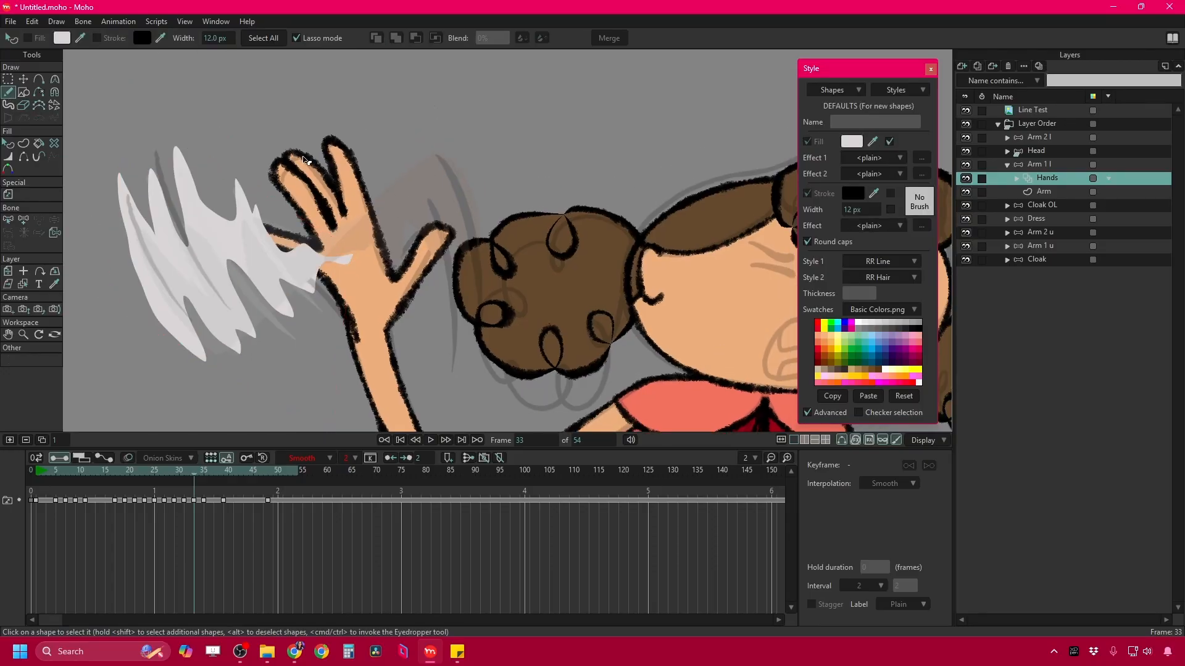
key("e")
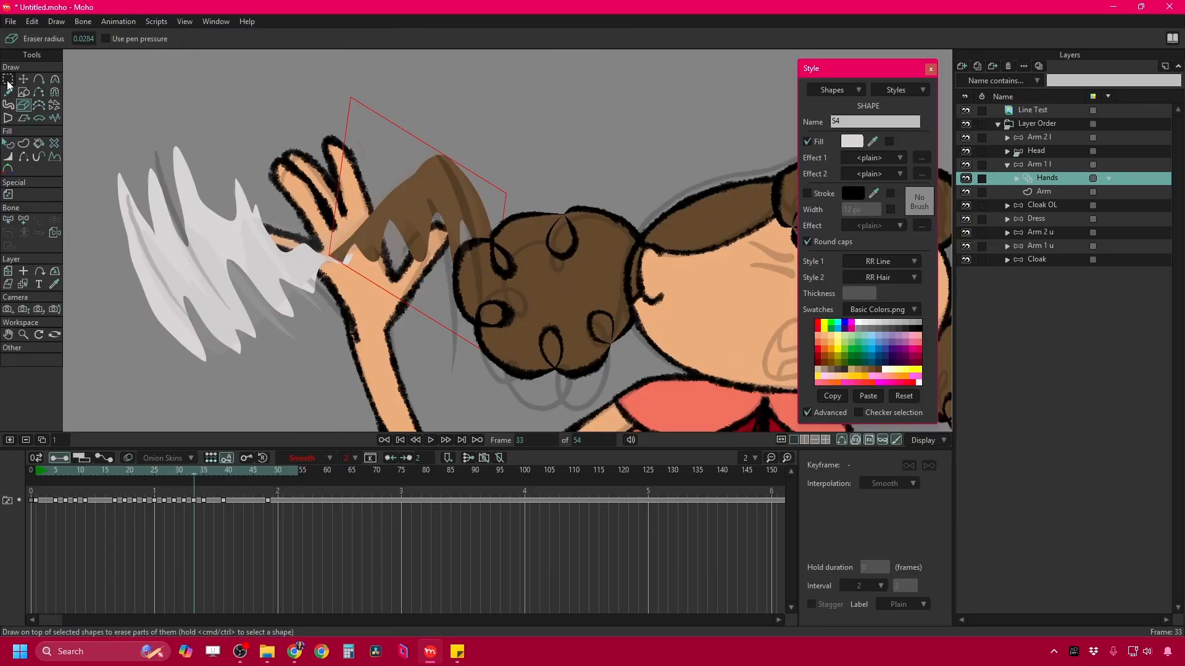
key("t")
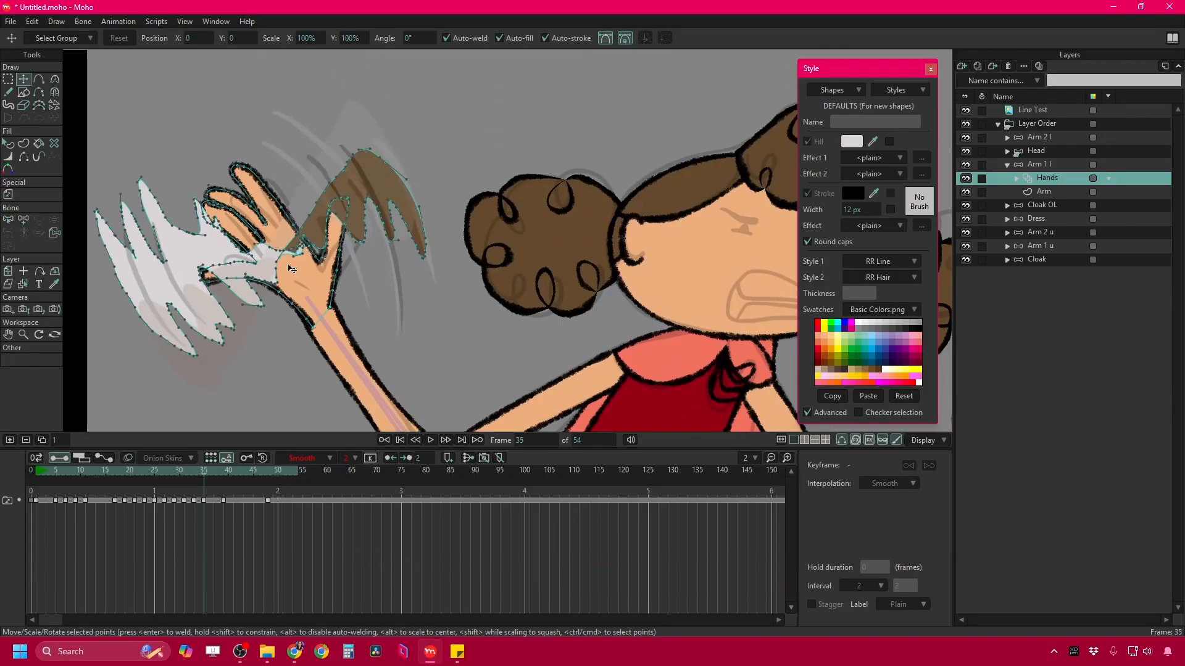
key("ctrl+Right")
key("ctrl+Right")
key("ctrl+a")
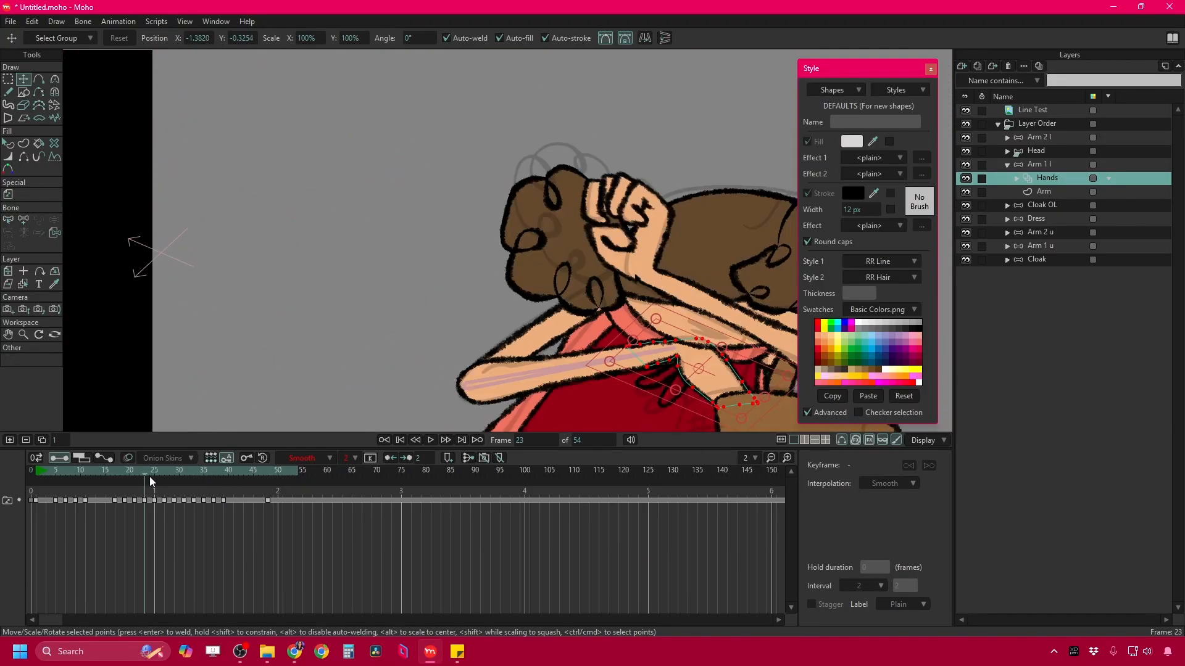
Show the Line Test layer at frame 1 and expand the Head group.
left_click(987, 191)
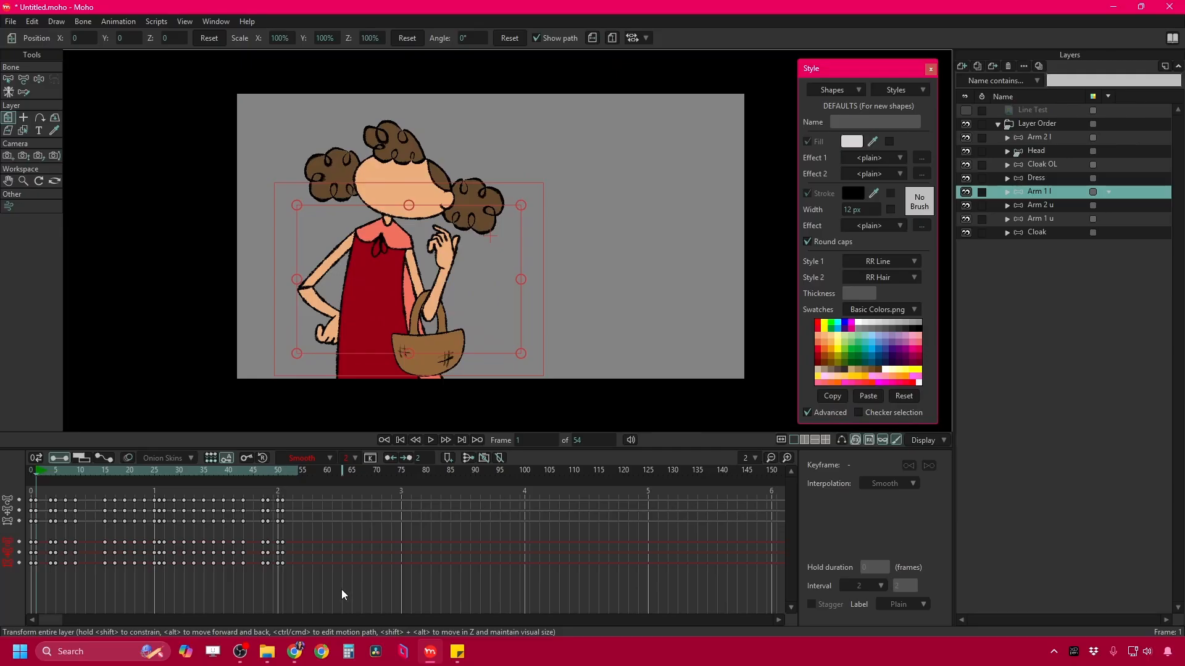
left_click_drag(91, 466, 40, 501)
left_click(1008, 151)
left_click(965, 110)
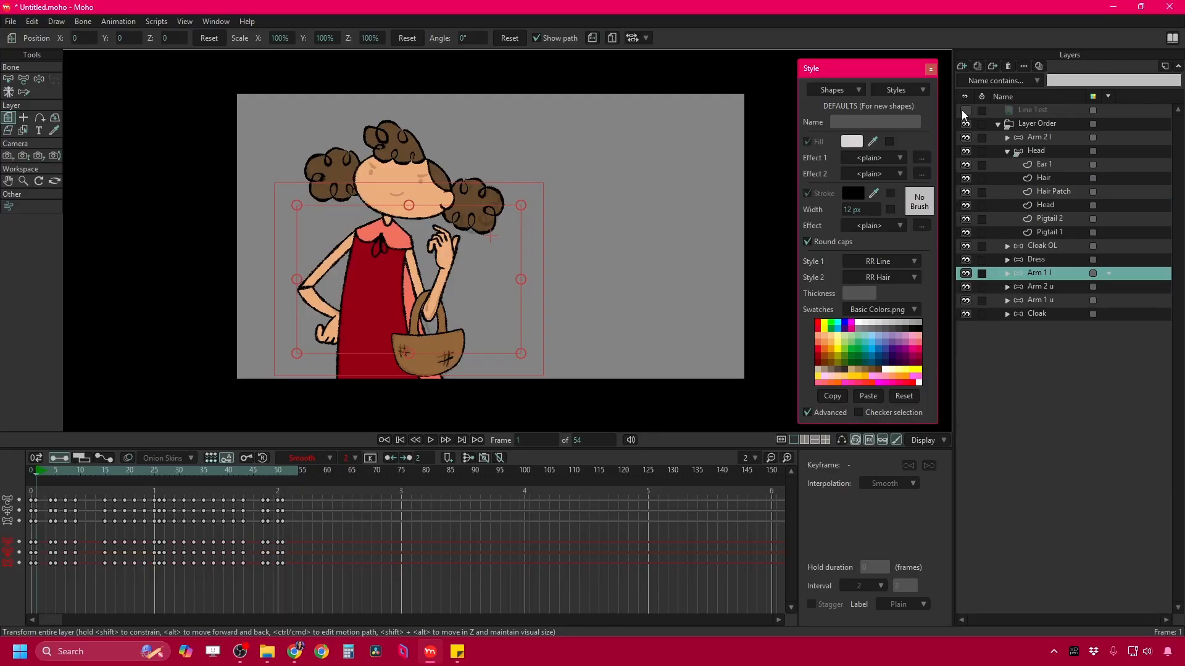
left_click(1038, 140)
left_click(1040, 151)
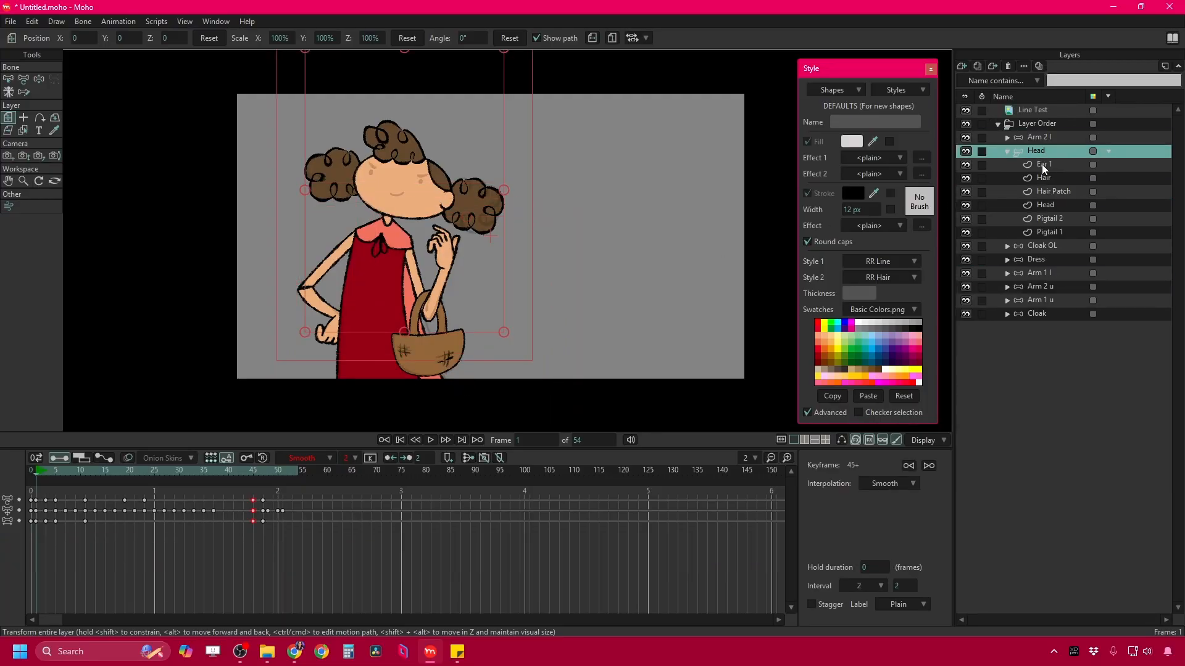
Add a Frame By Frame layer named Face above Ear 1 in the Head group at frame 0.
left_click(1043, 165)
scroll(329, 240, "up", 1)
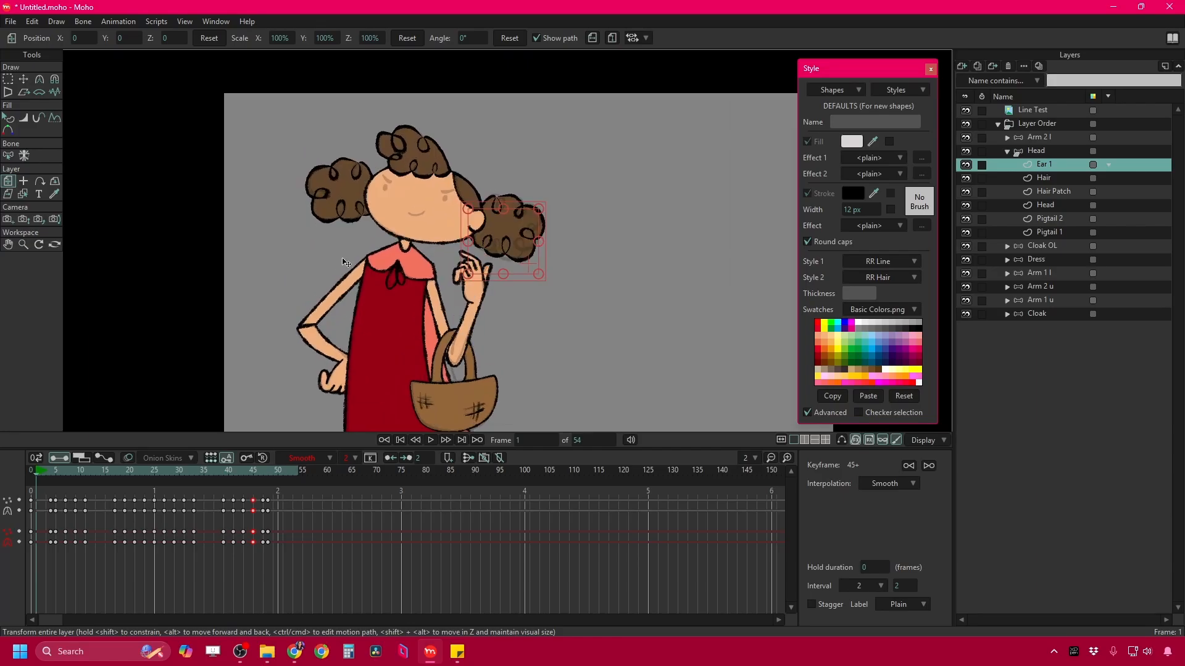
left_click(30, 472)
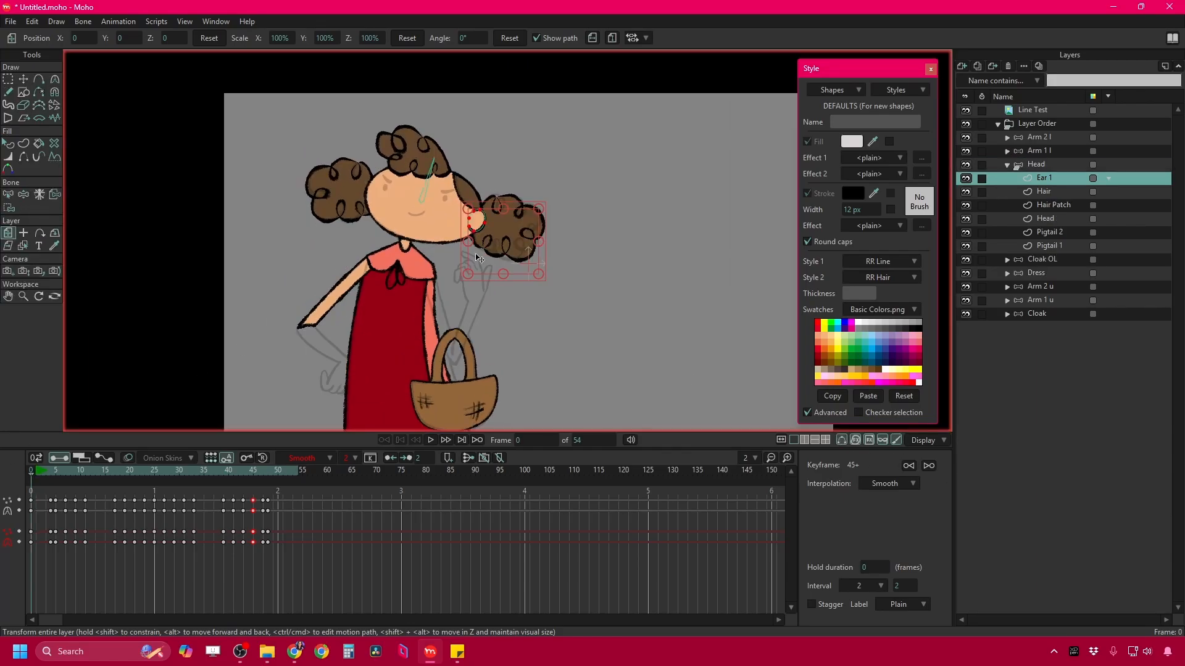
scroll(479, 258, "up", 2)
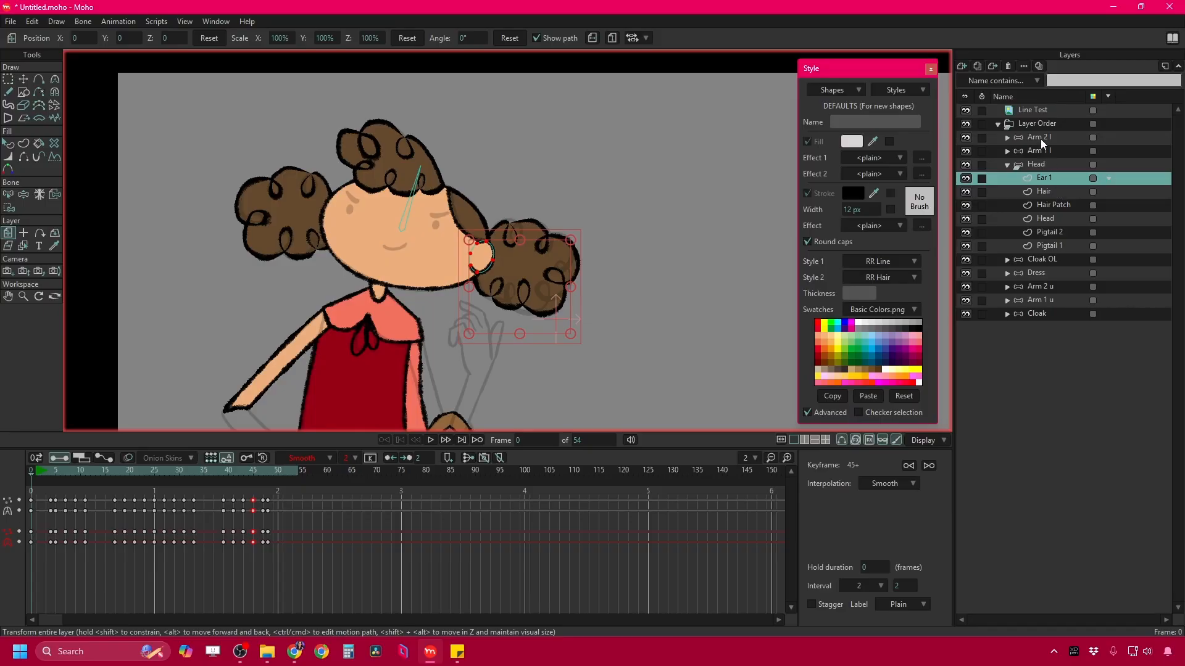
left_click(962, 66)
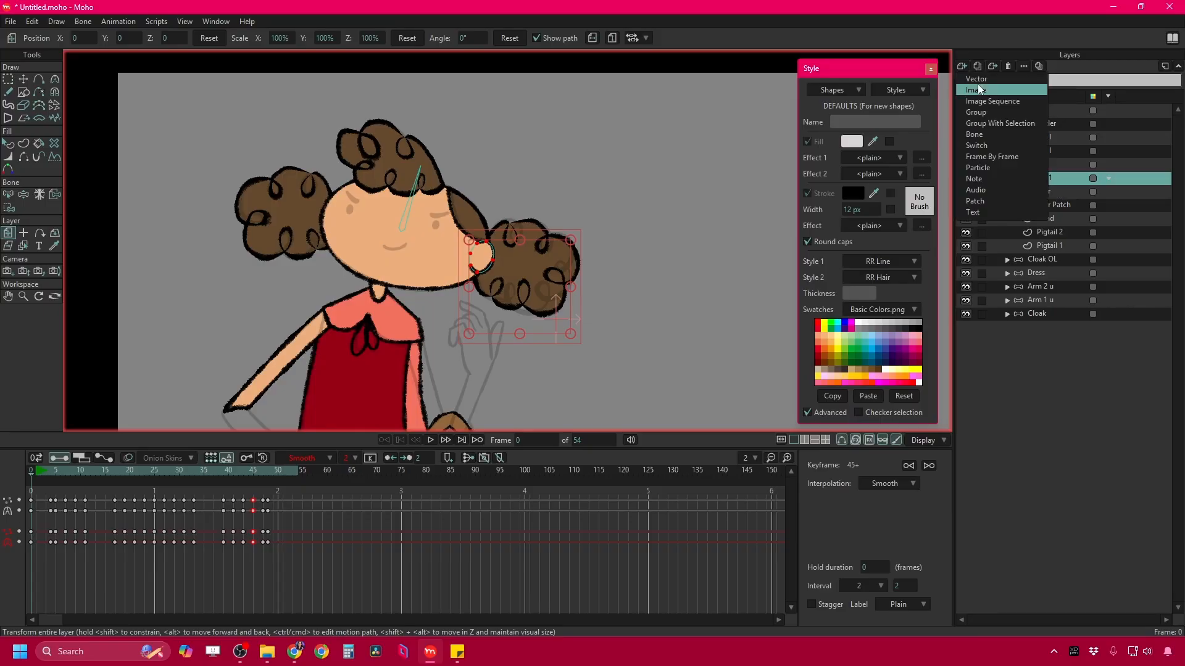
left_click(990, 157)
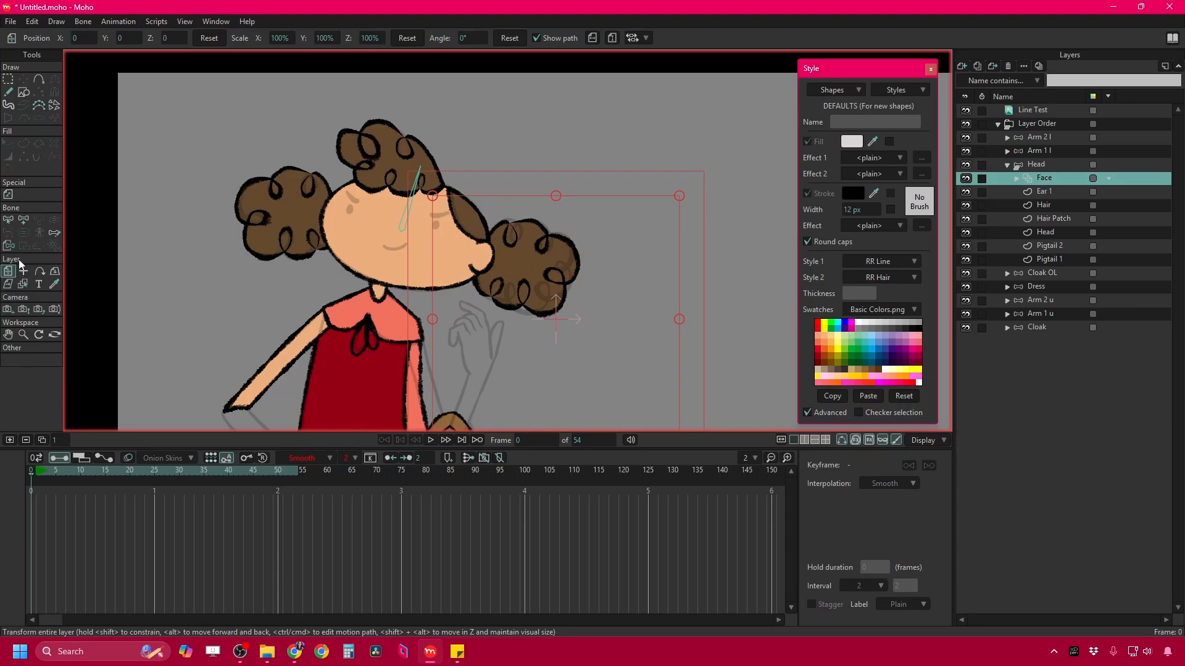
Bind the Face layer to the head bone at frame 0.
left_click(8, 246)
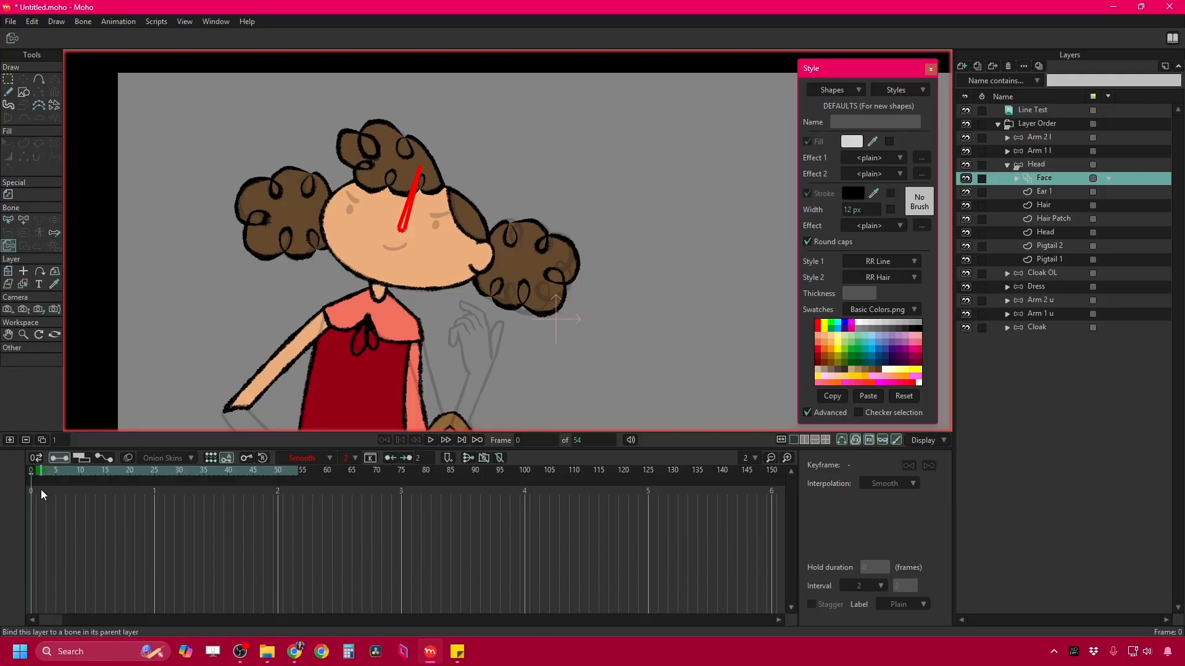
mouse_move(35, 471)
left_mouse_down()
mouse_move(151, 470)
mouse_move(27, 466)
left_mouse_up()
scroll(377, 226, "up", 2)
mouse_move(377, 226)
left_mouse_down()
mouse_move(383, 201)
mouse_move(386, 217)
left_mouse_up()
scroll(463, 247, "down", 4)
left_click_drag(495, 261, 513, 307)
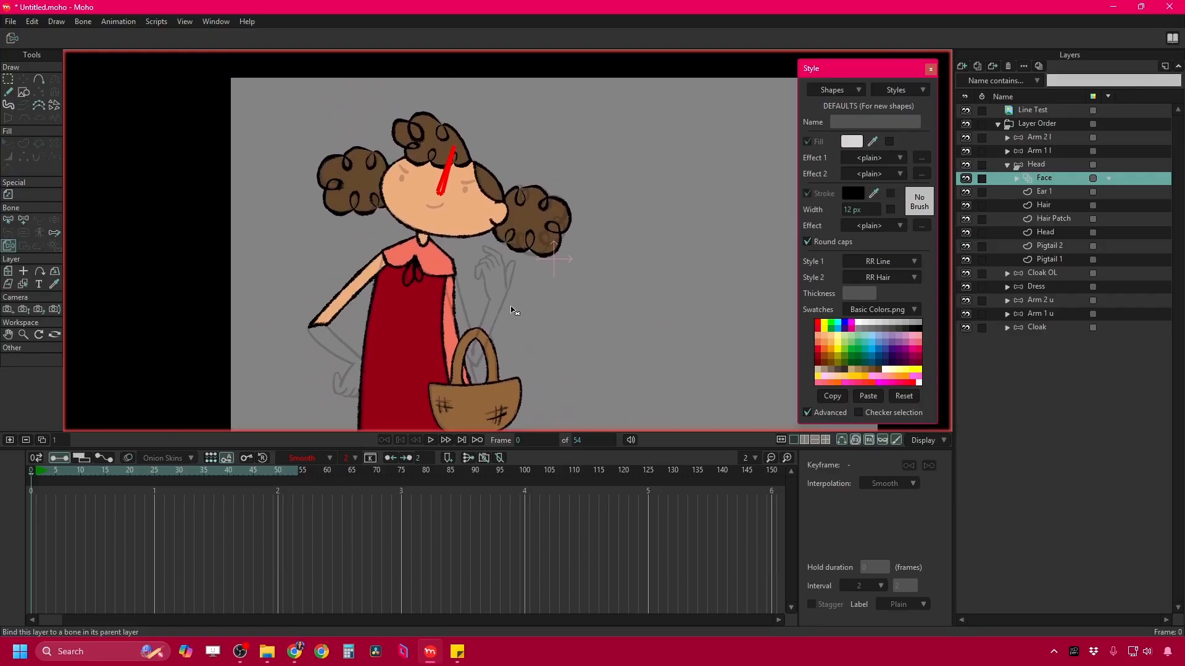
scroll(427, 179, "up", 3)
left_click_drag(422, 222, 408, 255)
Draw the black eyebrows, eyes and smiling mouth freehand over the line test at frame 1 of the Face layer.
left_click(37, 475)
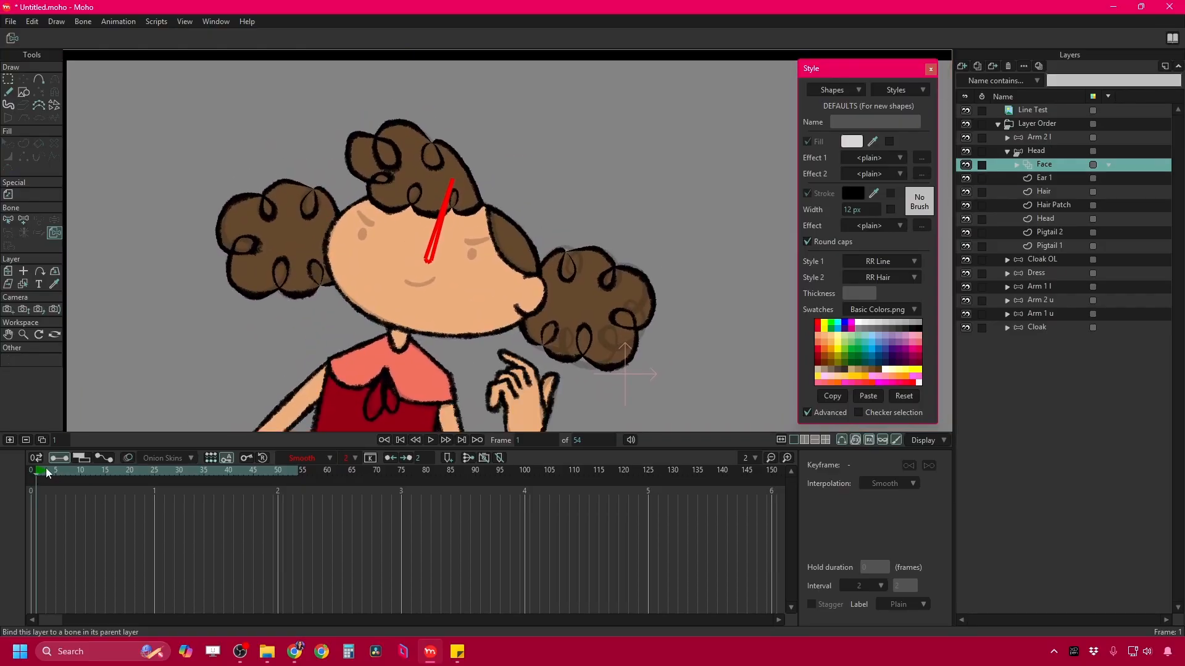
left_click_drag(387, 329, 422, 225)
scroll(417, 179, "down", 2)
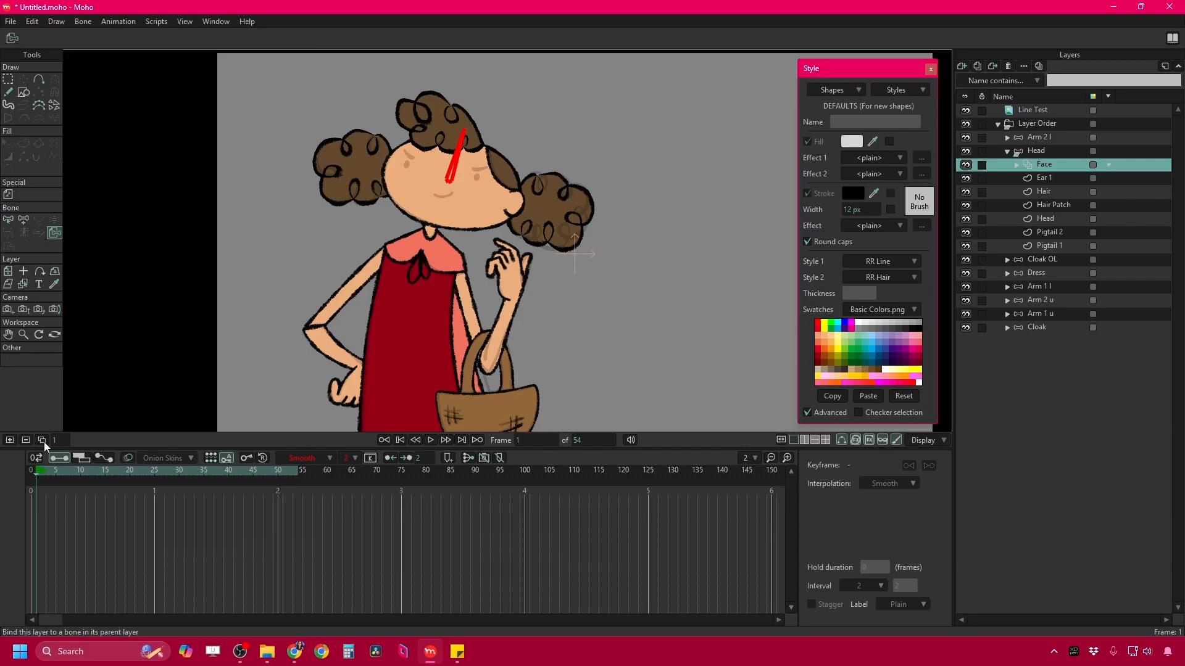
scroll(422, 269, "up", 5)
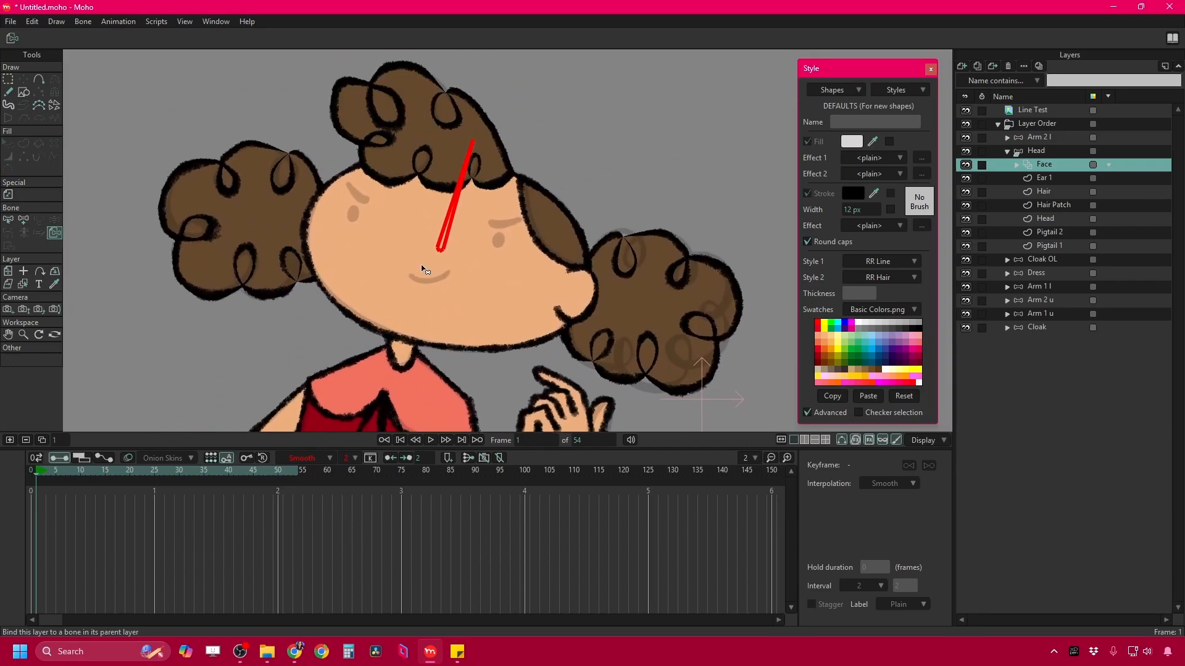
left_click(9, 92)
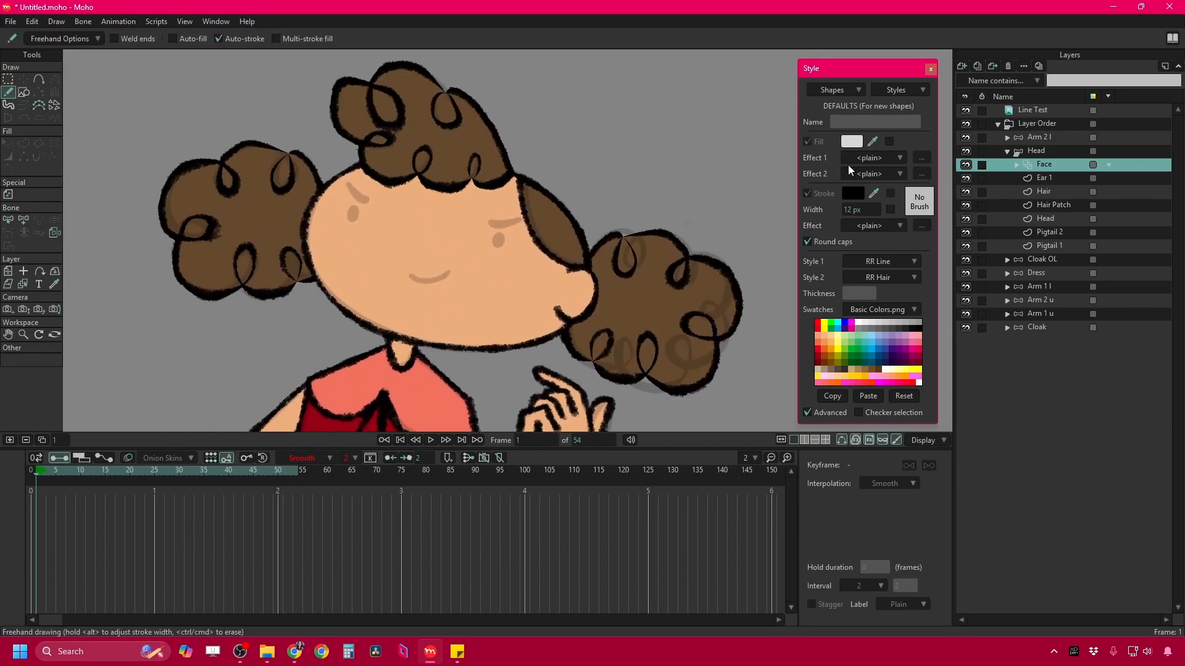
scroll(340, 249, "up", 3)
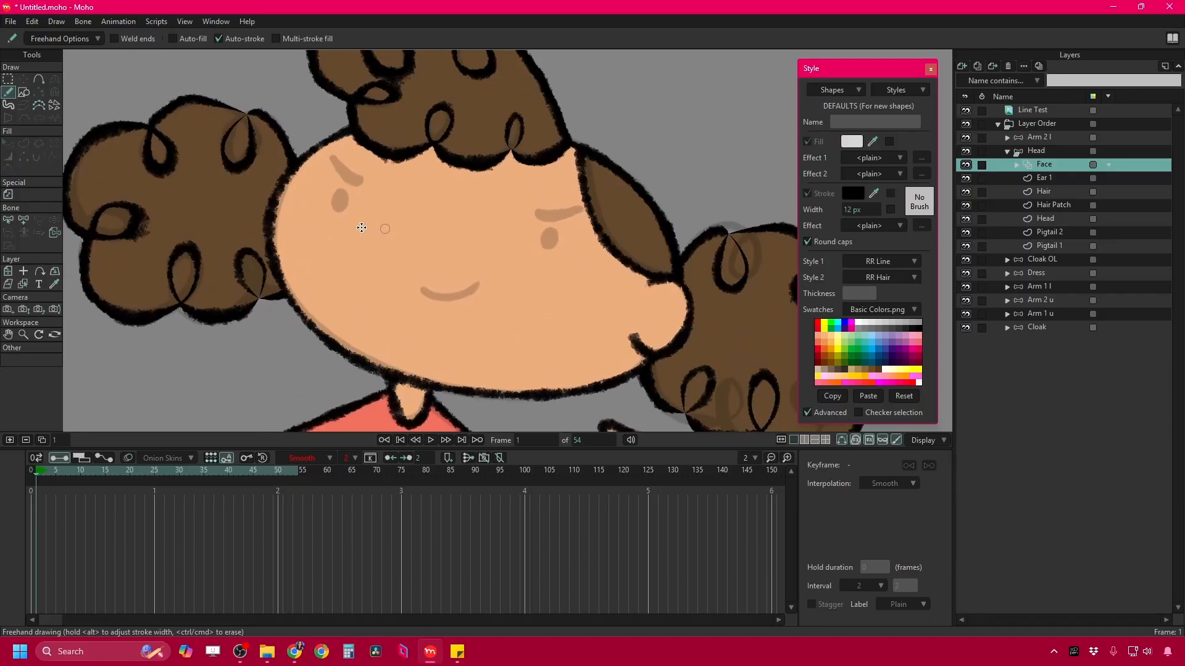
left_click(173, 38)
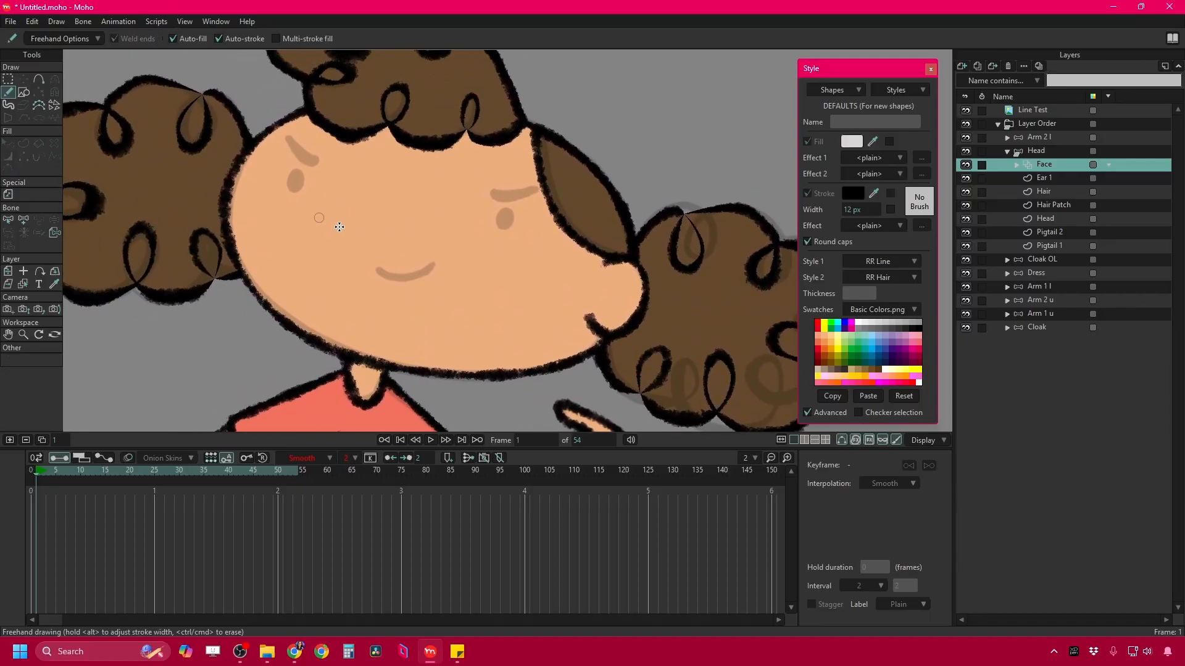
scroll(338, 225, "up", 2)
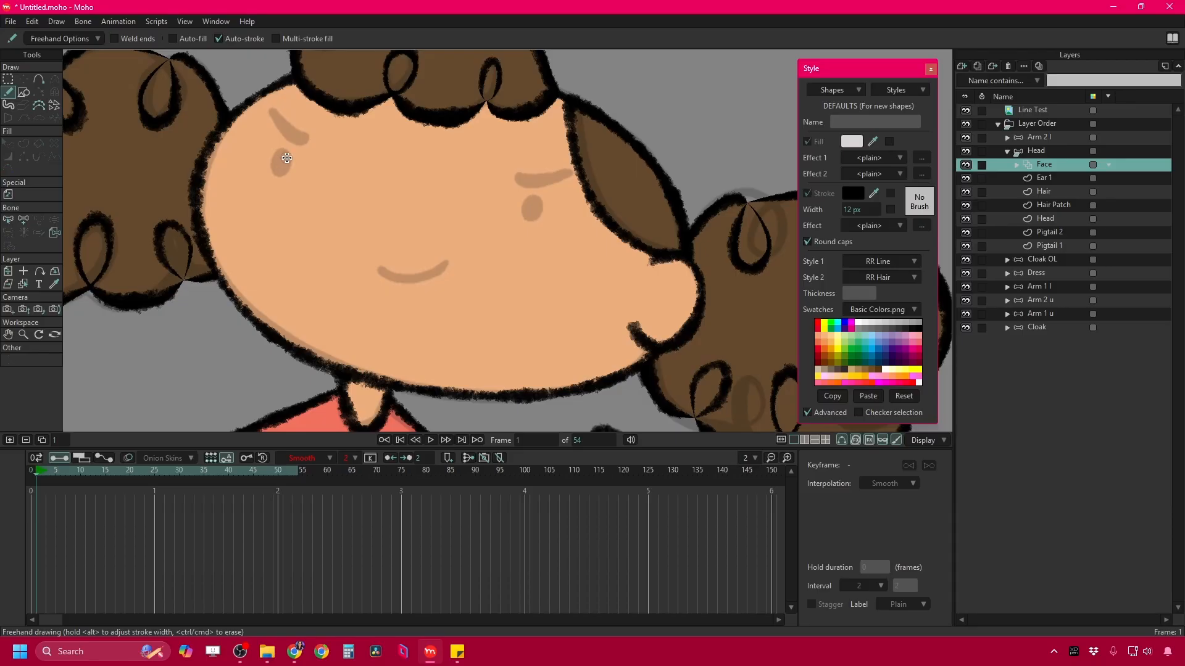
left_click_drag(272, 111, 311, 137)
left_click_drag(501, 172, 566, 166)
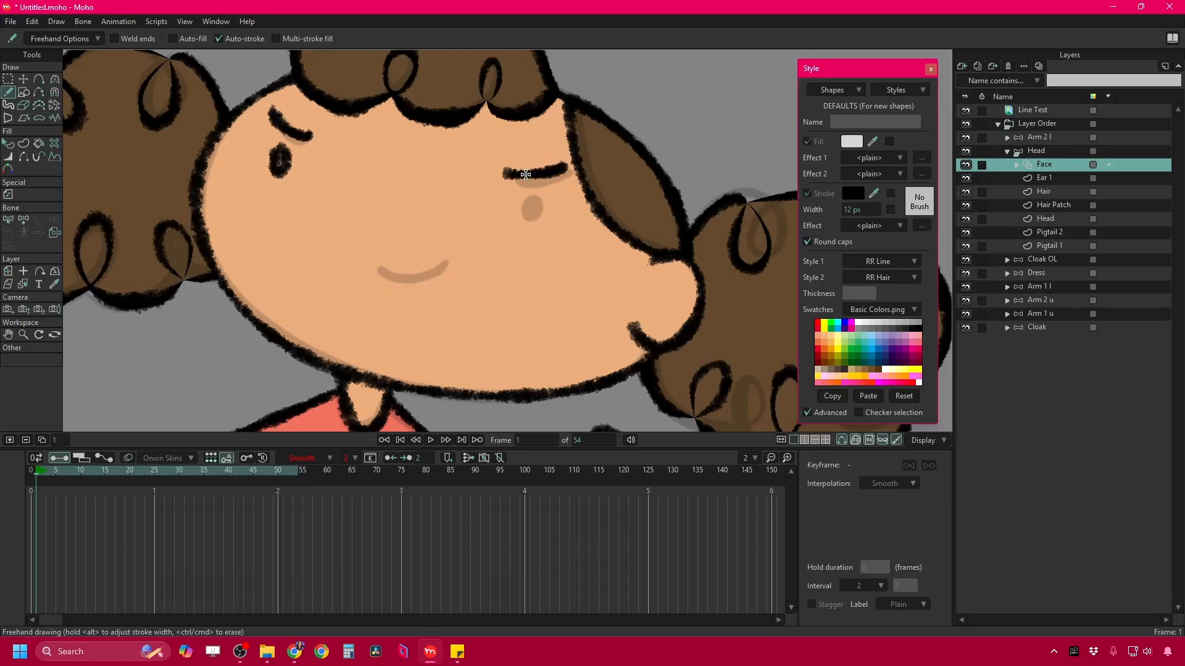
left_click_drag(526, 199, 529, 218)
left_click_drag(370, 266, 450, 250)
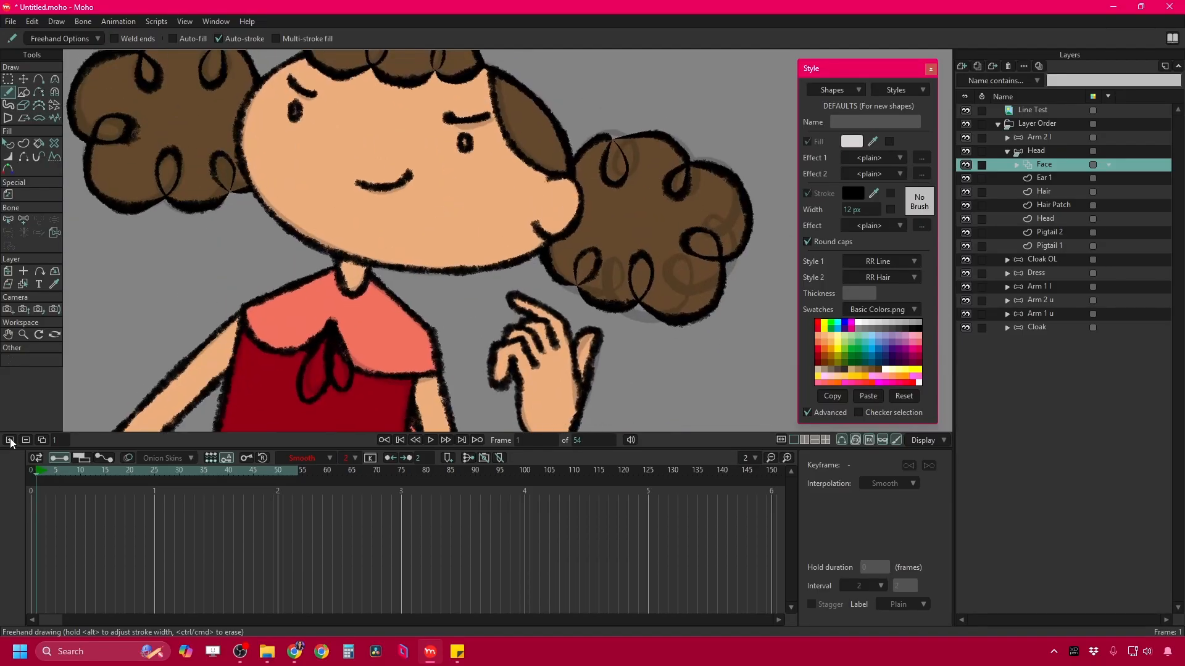
Draw the slanted eyebrows, closed eyes and small black-filled mouth at frame 5.
left_click(55, 471)
left_click_drag(54, 472, 55, 471)
left_click_drag(369, 191, 424, 223)
left_click_drag(540, 236, 564, 240)
scroll(479, 273, "up", 4)
mouse_move(424, 283)
left_mouse_down()
mouse_move(485, 269)
mouse_move(435, 282)
mouse_move(491, 285)
mouse_move(427, 283)
left_mouse_up()
key("ctrl+z")
left_click(179, 40)
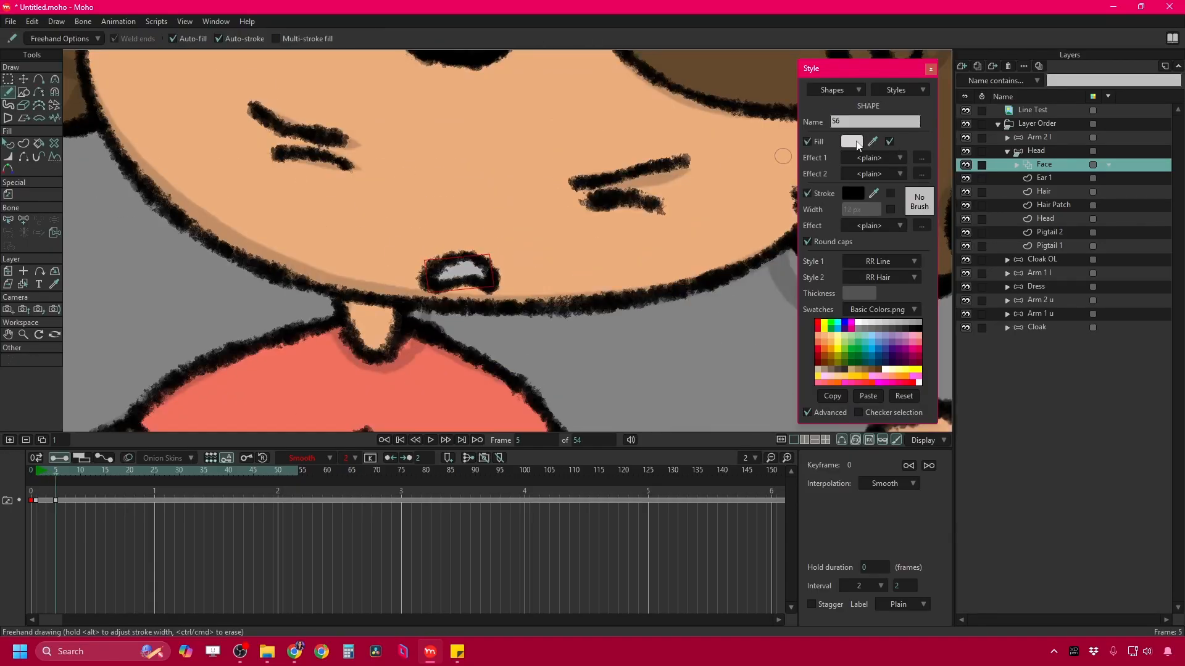
key("q")
scroll(457, 272, "down", 3)
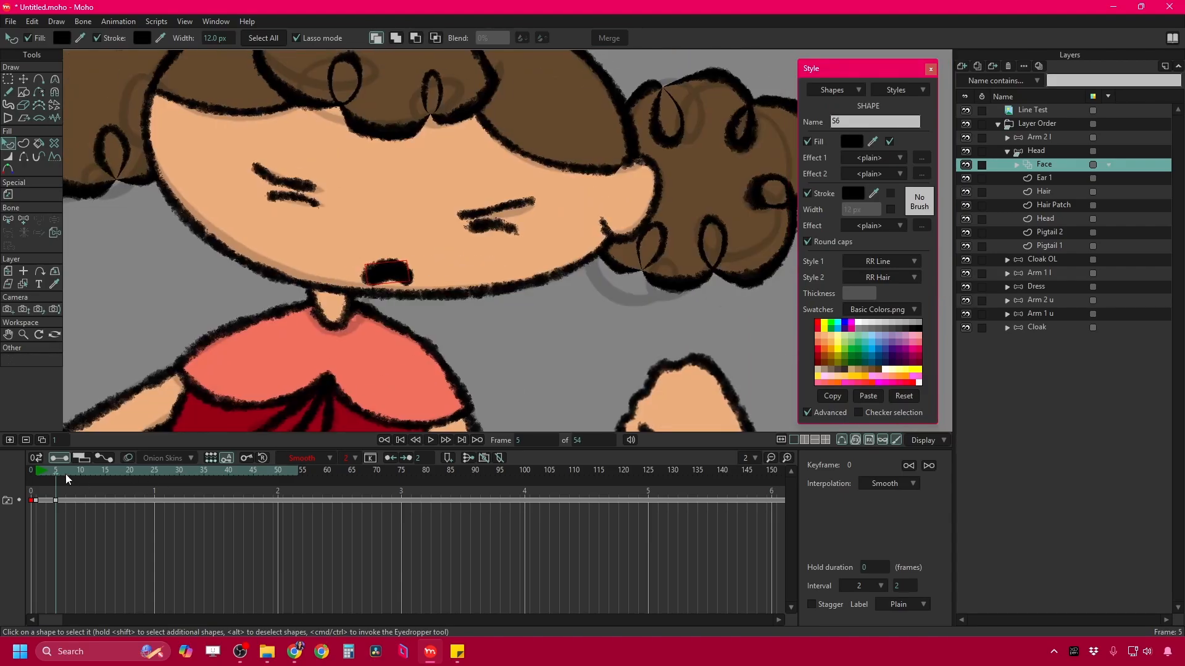
Draw the eyebrows and closed eyes as unfilled strokes and the mouth as a filled black shape at frame 7.
left_click(66, 472)
key("f")
left_click_drag(362, 114, 440, 132)
left_click_drag(380, 142, 439, 146)
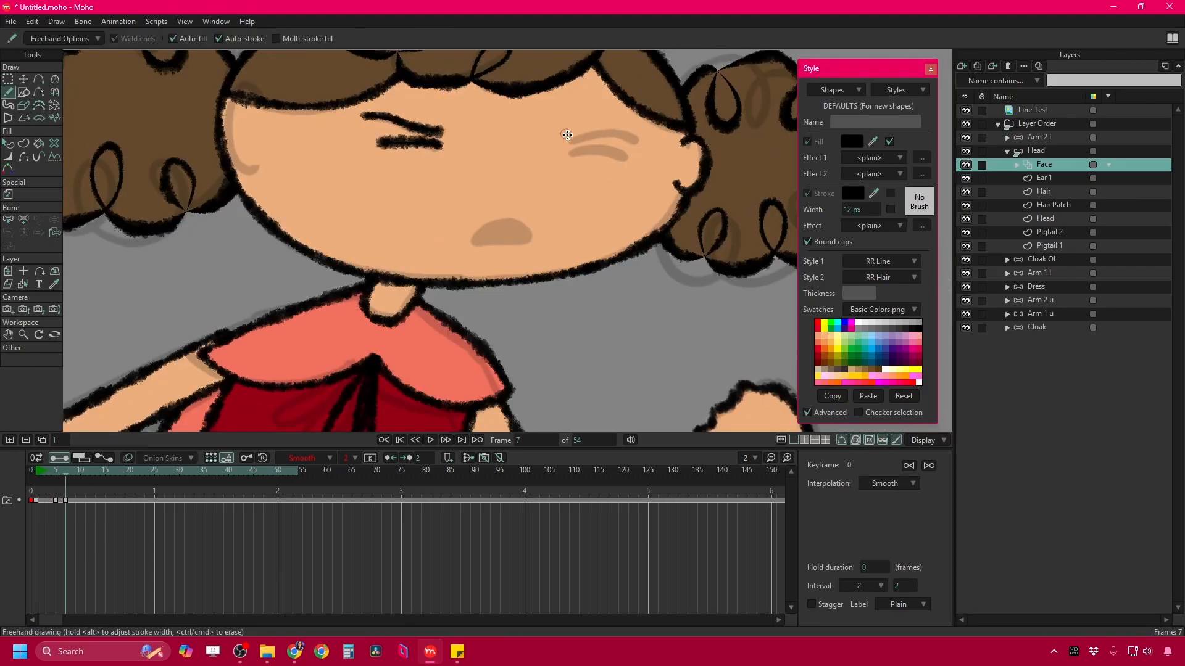
key("ctrl+z")
left_click_drag(568, 143, 642, 136)
left_click(178, 39)
left_click_drag(572, 152, 626, 160)
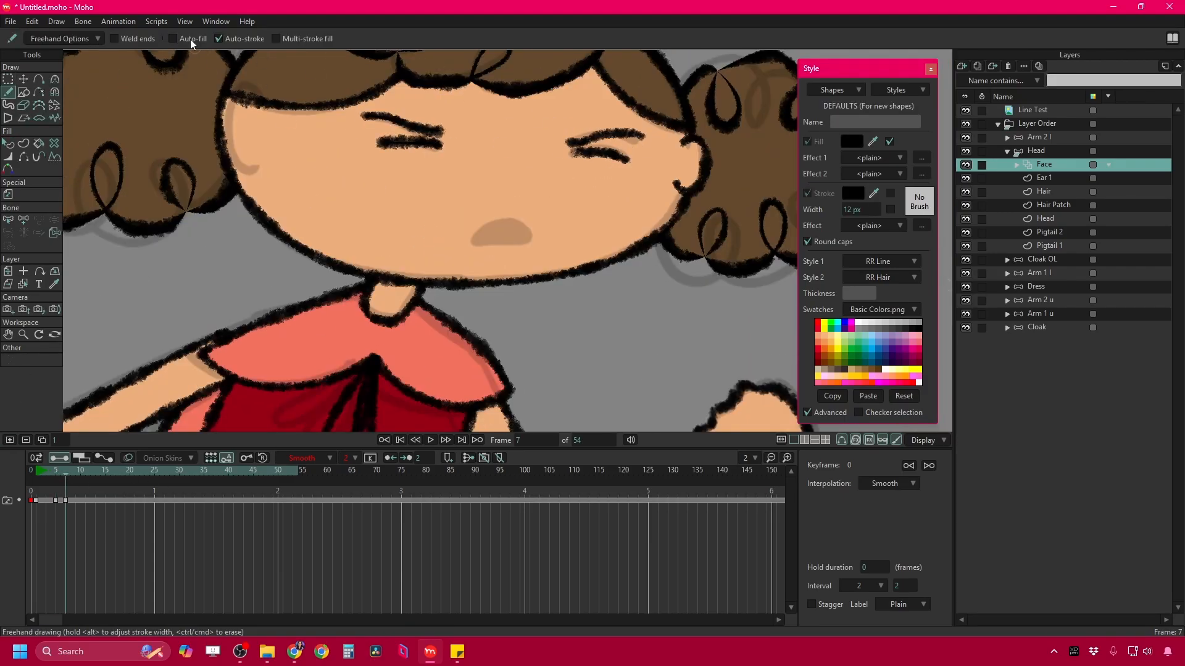
left_click(186, 39)
mouse_move(479, 250)
left_mouse_down()
mouse_move(537, 232)
mouse_move(478, 250)
left_mouse_up()
Draw the raised eyebrows, open oval eyes and tall black mouth at frame 9.
left_click(75, 472)
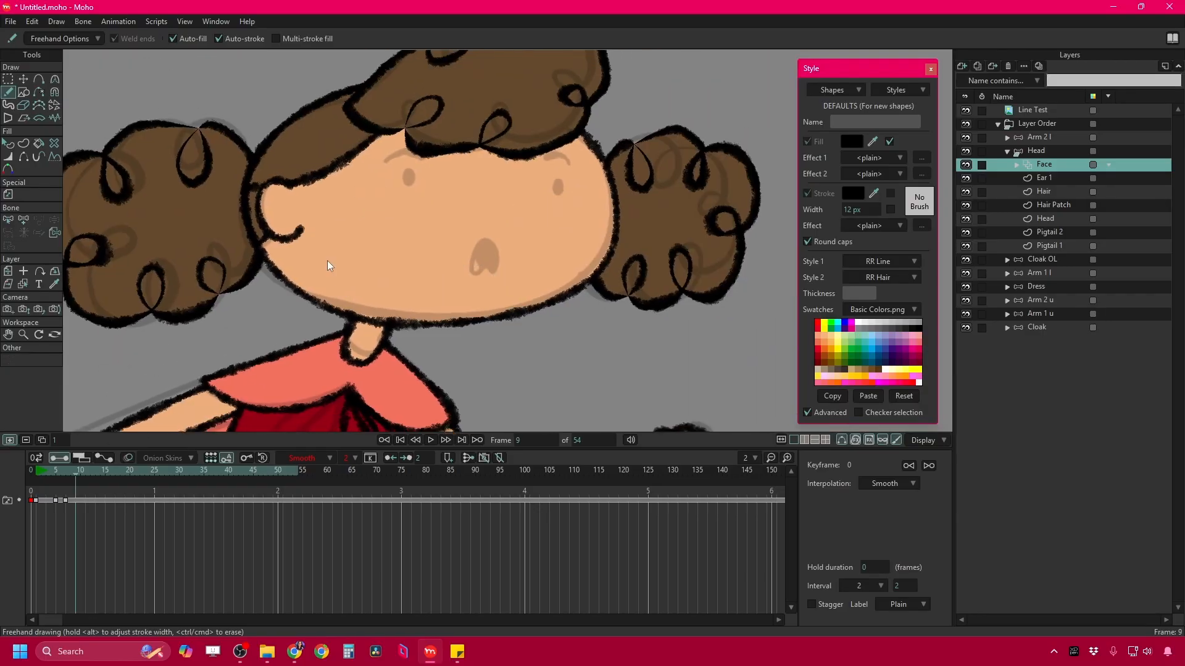
scroll(421, 202, "up", 3)
left_click_drag(355, 141, 435, 130)
mouse_move(630, 124)
left_mouse_down()
mouse_move(660, 121)
mouse_move(684, 140)
left_mouse_up()
left_click_drag(656, 163, 657, 184)
left_click_drag(404, 144, 398, 169)
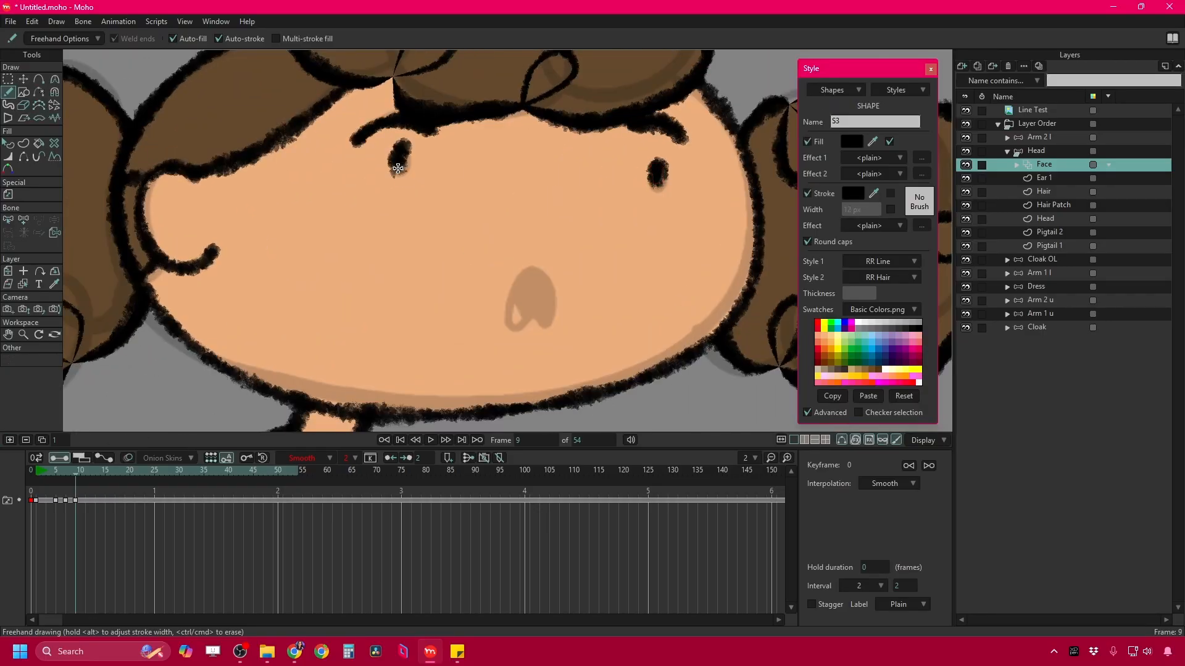
mouse_move(524, 262)
left_mouse_down()
mouse_move(494, 315)
mouse_move(543, 265)
left_mouse_up()
Carry the face drawing over to frame 13 and shift its features onto the line test with the Magnet tool.
scroll(466, 277, "down", 2)
mouse_move(82, 471)
left_mouse_down()
mouse_move(108, 470)
mouse_move(95, 482)
left_mouse_up()
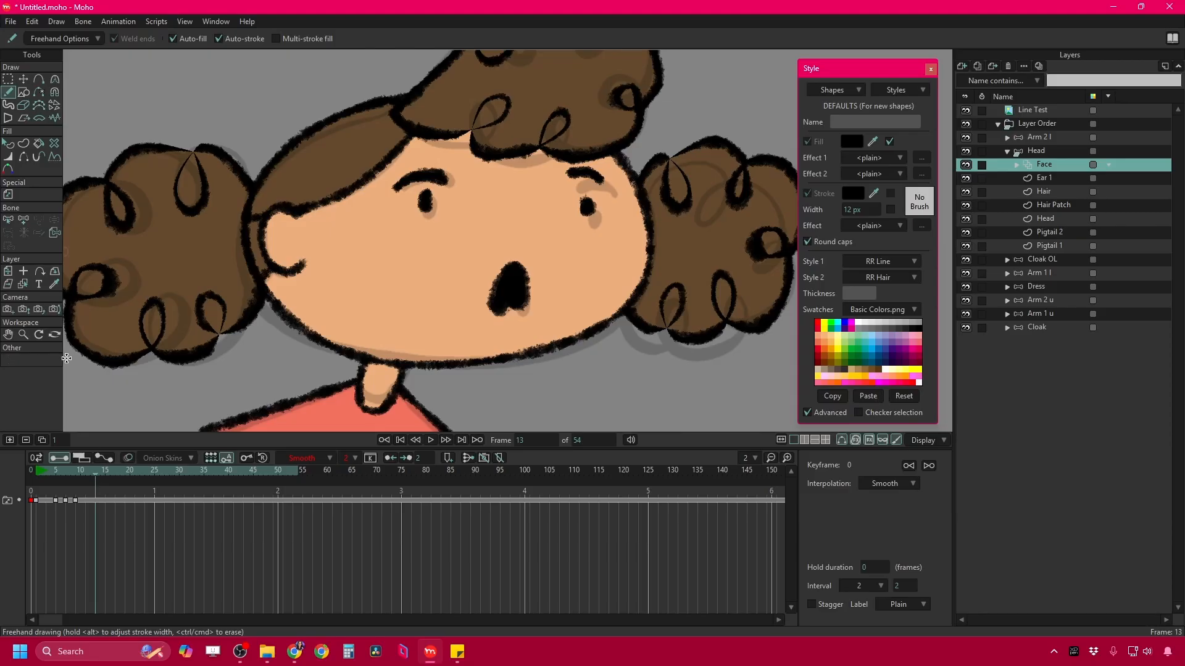
left_click(55, 92)
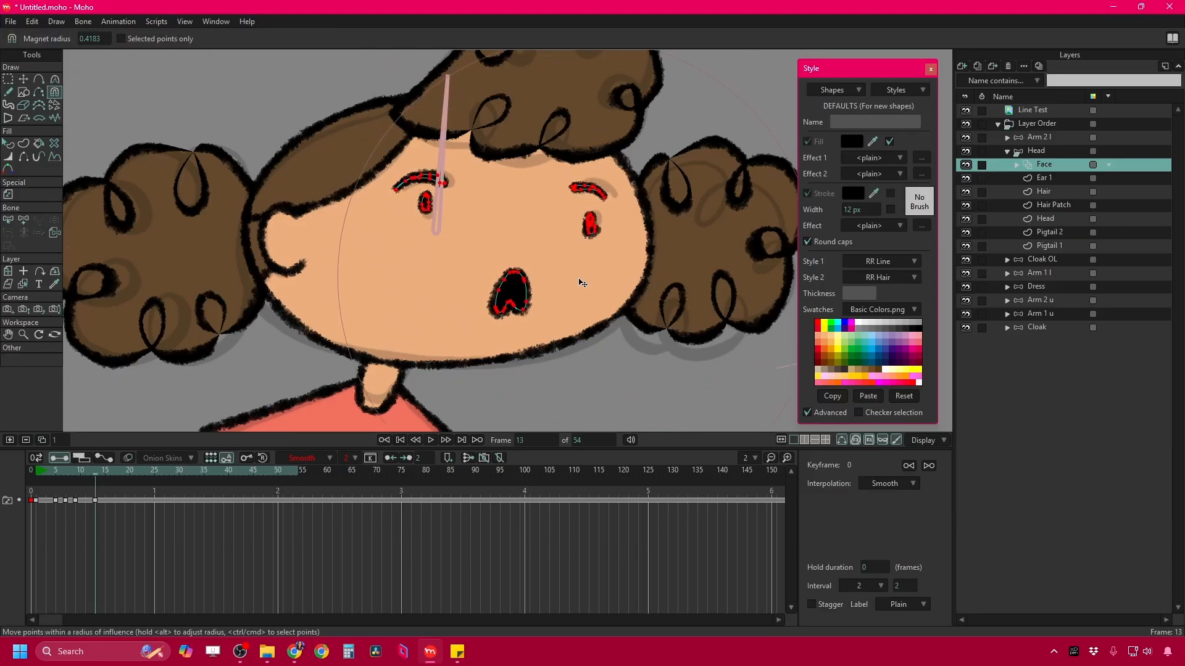
Carry the face over to frame 15, then redraw the eyebrows, the bottoms of the eyes and the mouth over the line test.
left_click(106, 473)
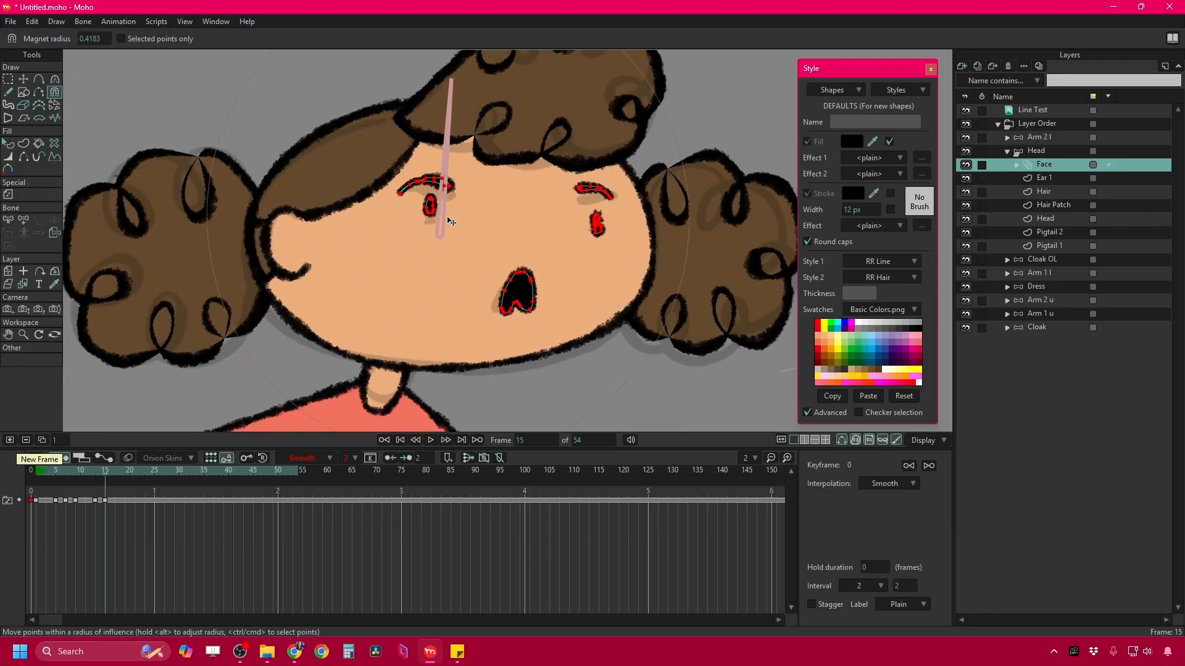
left_click(8, 78)
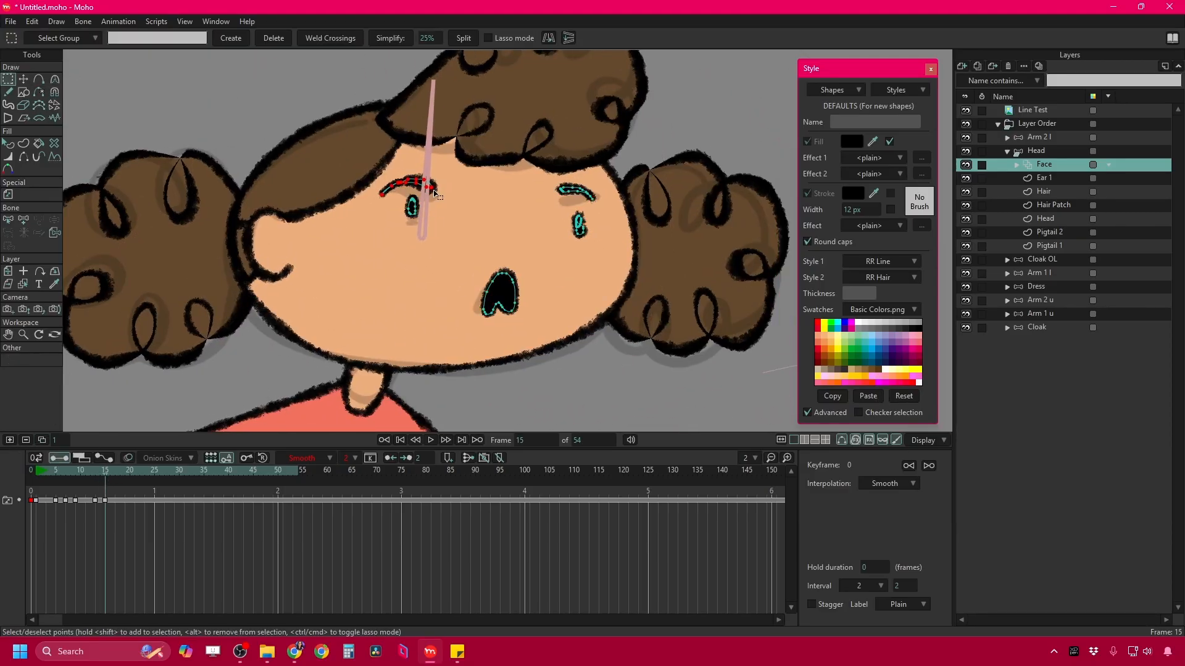
left_click(8, 92)
left_click_drag(359, 185, 449, 184)
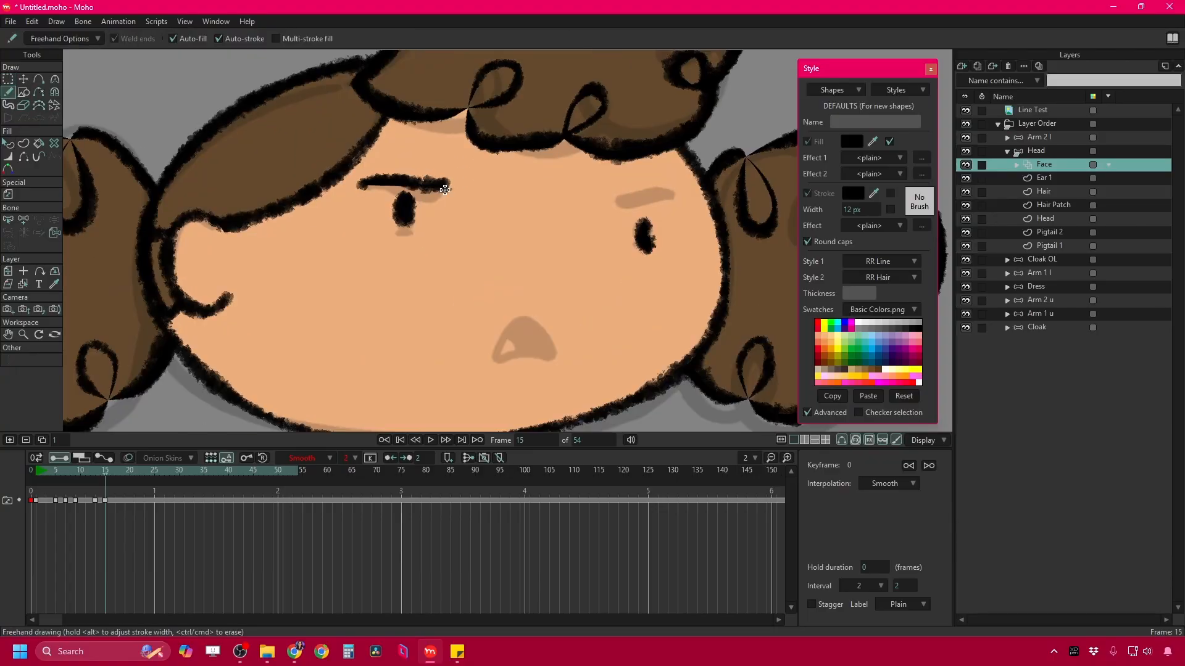
left_click_drag(610, 197, 683, 192)
left_click_drag(640, 226, 648, 248)
left_click_drag(494, 361, 561, 361)
left_click_drag(404, 198, 420, 233)
left_click_drag(635, 251, 662, 250)
scroll(404, 117, "down", 3)
Add a new face drawing at frame 17 with angry slanted eyebrows, flat-bottomed eyes and a curved black mouth.
key("Right")
key("Right")
left_click(9, 440)
scroll(336, 170, "up", 3)
left_click_drag(387, 152, 469, 157)
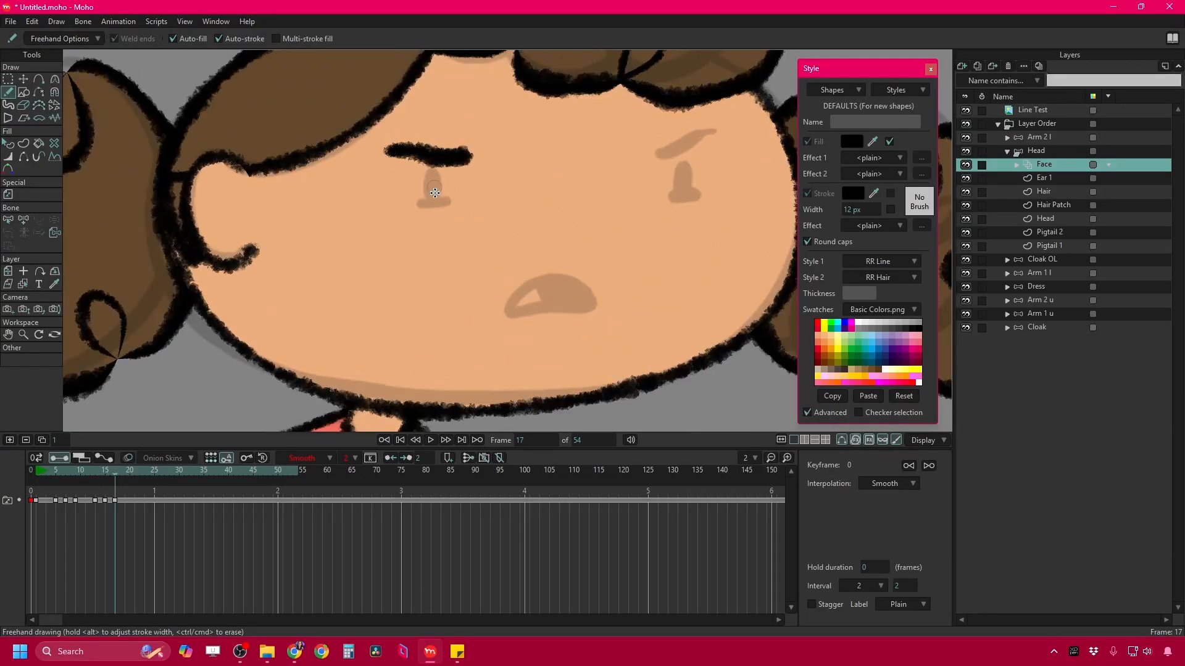
left_click_drag(441, 204, 456, 208)
mouse_move(649, 199)
left_mouse_down()
mouse_move(708, 196)
mouse_move(682, 201)
left_mouse_up()
left_click_drag(653, 157, 727, 122)
mouse_move(497, 322)
left_mouse_down()
mouse_move(581, 295)
mouse_move(600, 317)
left_mouse_up()
scroll(432, 346, "down", 3)
Carry the angry face over to frame 19 and delete its mouth shape.
left_click_drag(155, 471, 124, 473)
left_click(9, 79)
left_click(24, 79)
left_click(95, 481)
left_click(115, 480)
left_click(127, 458)
left_click_drag(438, 323, 351, 202)
key("g")
key("BackSpace")
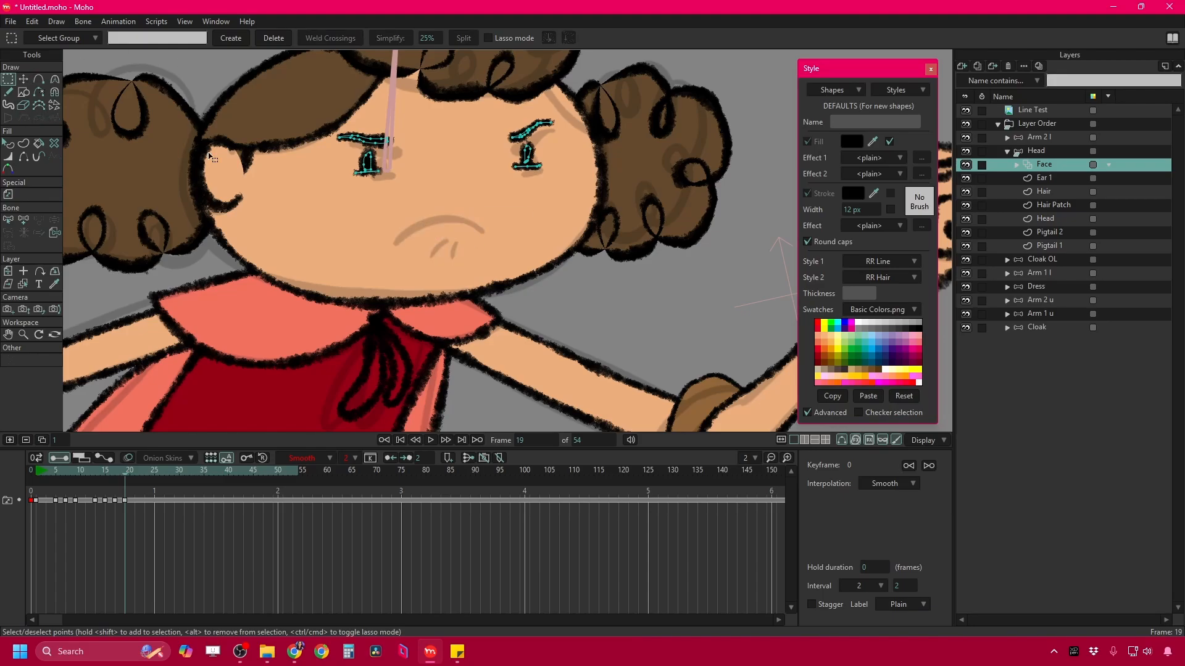
Draw an arched frown with short crease strokes beneath it at frame 19.
scroll(379, 184, "up", 4)
key("f")
left_click_drag(419, 303, 607, 285)
mouse_move(479, 335)
left_mouse_down()
mouse_move(518, 289)
mouse_move(535, 331)
left_mouse_up()
scroll(469, 247, "down", 4)
Draw the small black eye and eyebrow marks low on the bowed face at frame 21.
key("Right")
key("Right")
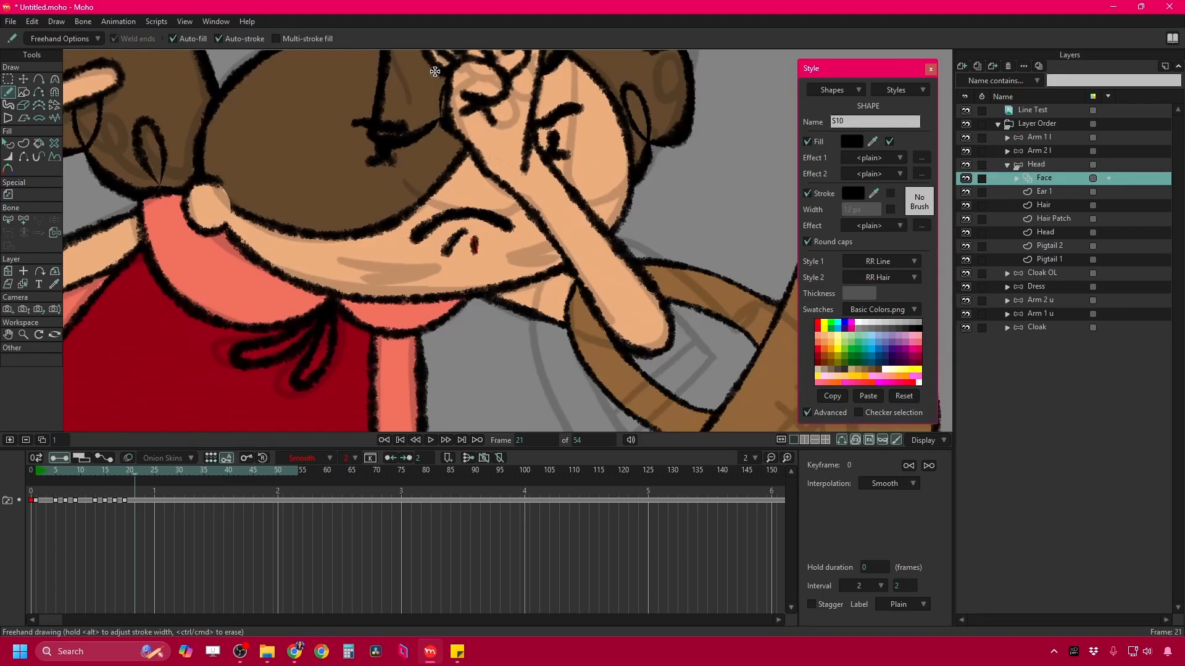
scroll(432, 225, "up", 4)
left_click_drag(324, 216, 450, 236)
left_click_drag(369, 243, 430, 248)
mouse_move(603, 200)
left_mouse_down()
mouse_move(531, 219)
mouse_move(608, 213)
left_mouse_up()
scroll(454, 228, "down", 4)
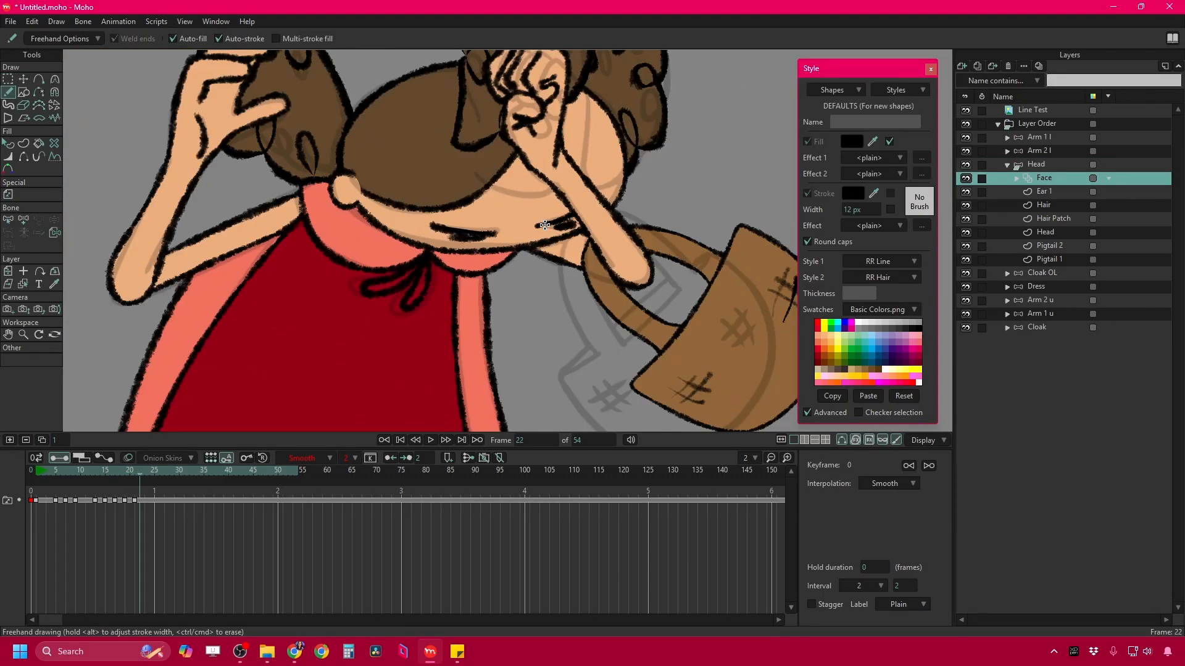
Draw the arched black mouth and the slanted brow-and-eye mark on the face at frame 31.
key("Right")
key("Right")
key("Right")
key("Right")
key("Right")
key("Right")
key("Right")
key("Right")
key("Right")
key("Right")
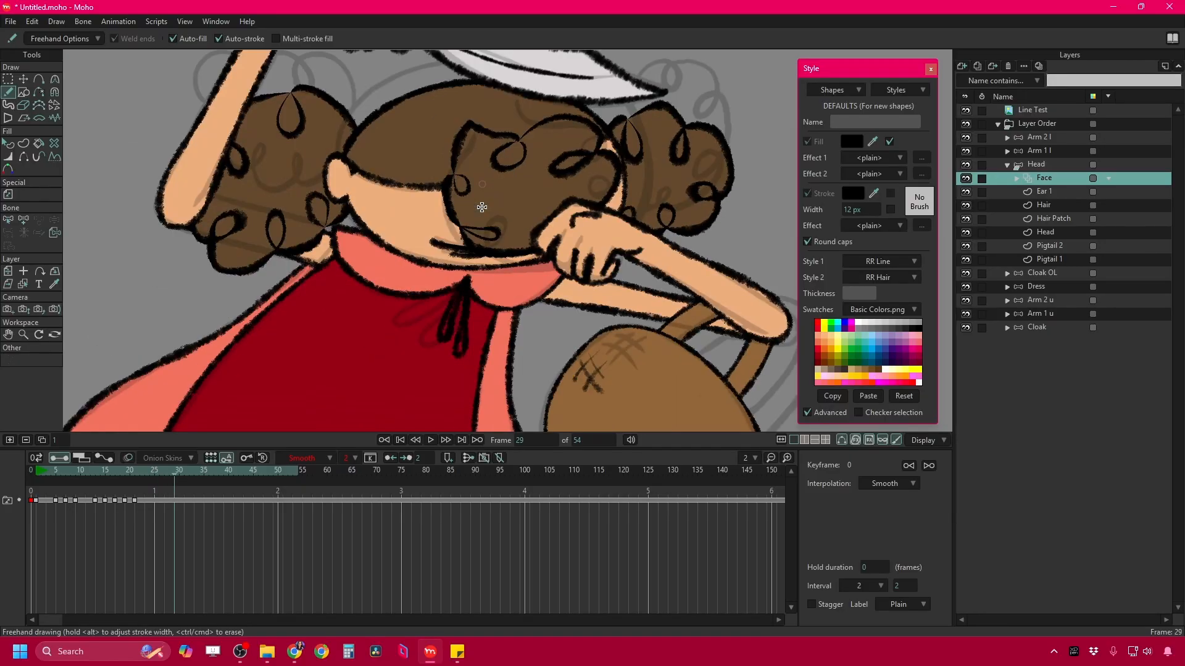
scroll(469, 247, "up", 4)
mouse_move(460, 287)
left_mouse_down()
mouse_move(525, 250)
mouse_move(552, 271)
left_mouse_up()
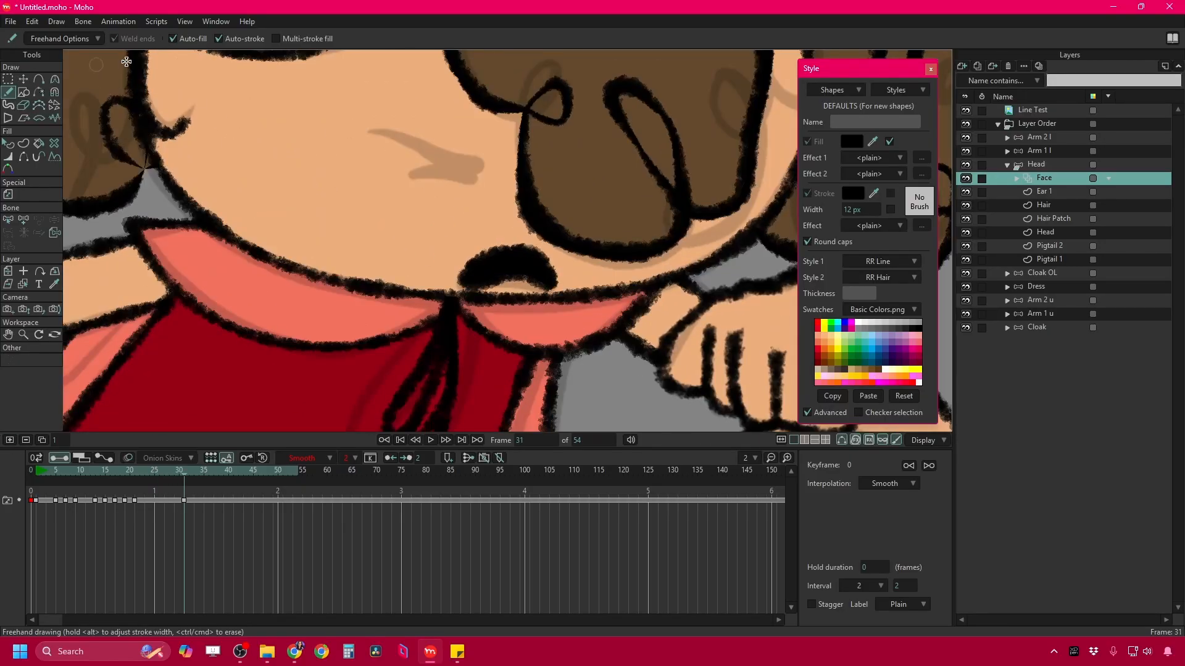
left_click_drag(368, 127, 483, 173)
scroll(462, 185, "down", 4)
Draw the slanted eyebrows and tightly closed eyes as unfilled strokes at frame 33.
key("Right")
key("Right")
scroll(370, 203, "up", 4)
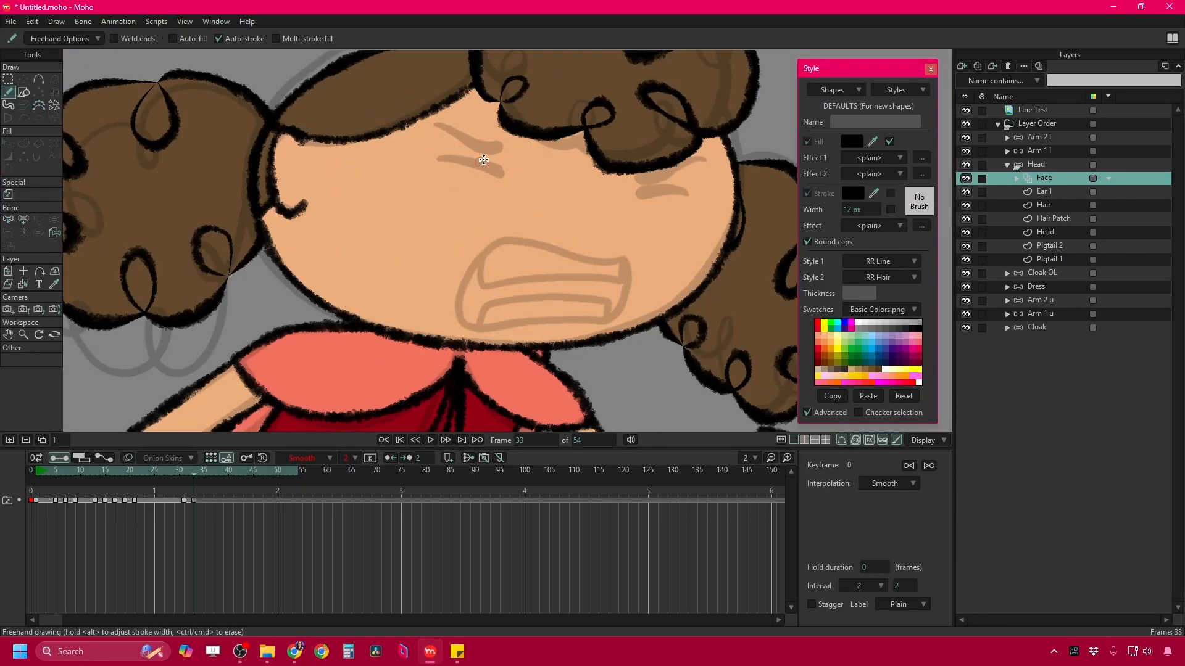
left_click_drag(327, 186, 406, 213)
left_click_drag(333, 220, 404, 239)
left_click_drag(617, 221, 531, 259)
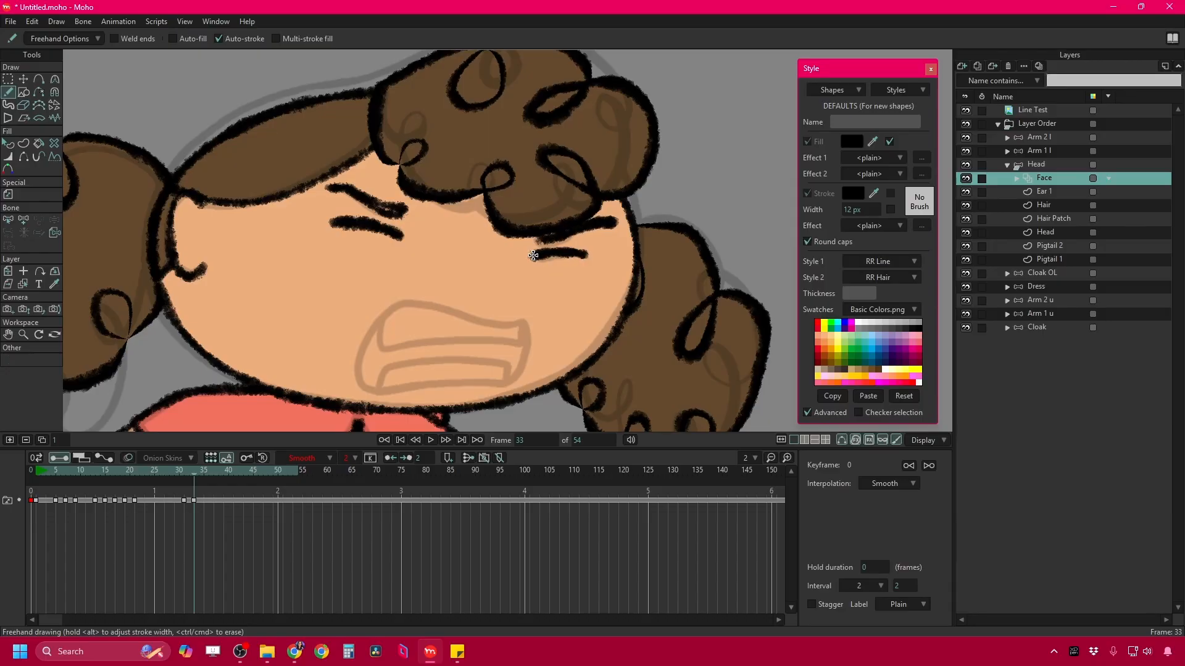
Draw the snarling mouth with a dark red fill and add white-filled upper and lower teeth at frame 33.
scroll(545, 195, "up", 4)
mouse_move(546, 195)
left_mouse_down()
mouse_move(290, 321)
mouse_move(553, 207)
left_mouse_up()
key("q")
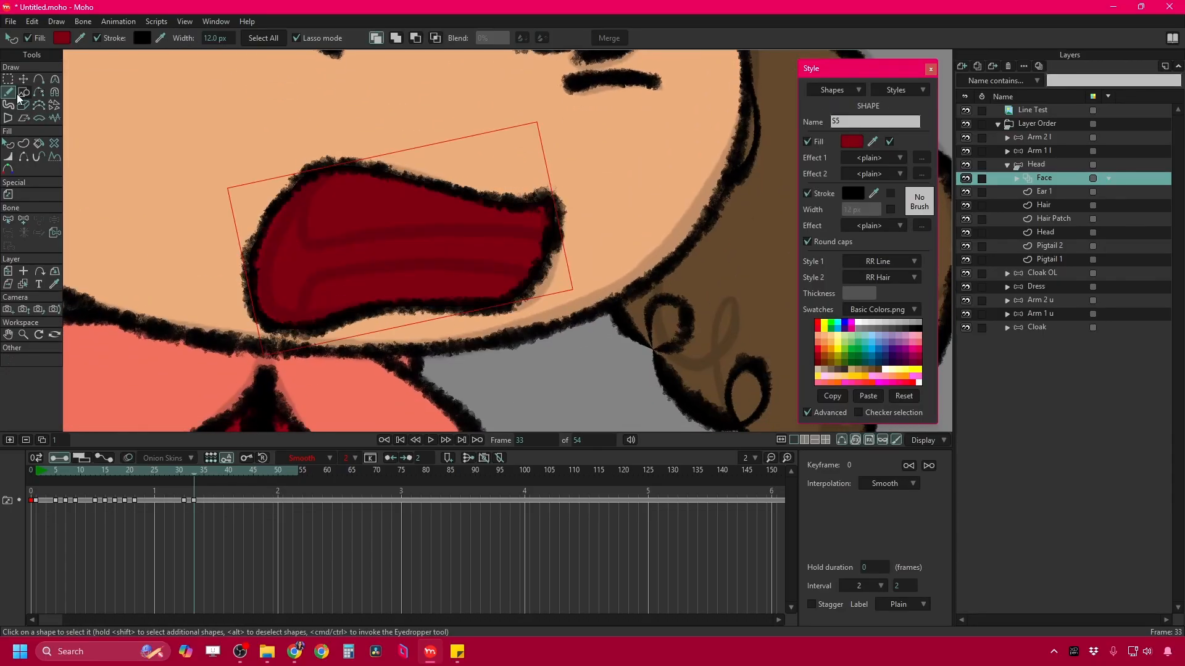
key("f")
mouse_move(312, 182)
left_mouse_down()
mouse_move(543, 198)
mouse_move(383, 206)
left_mouse_up()
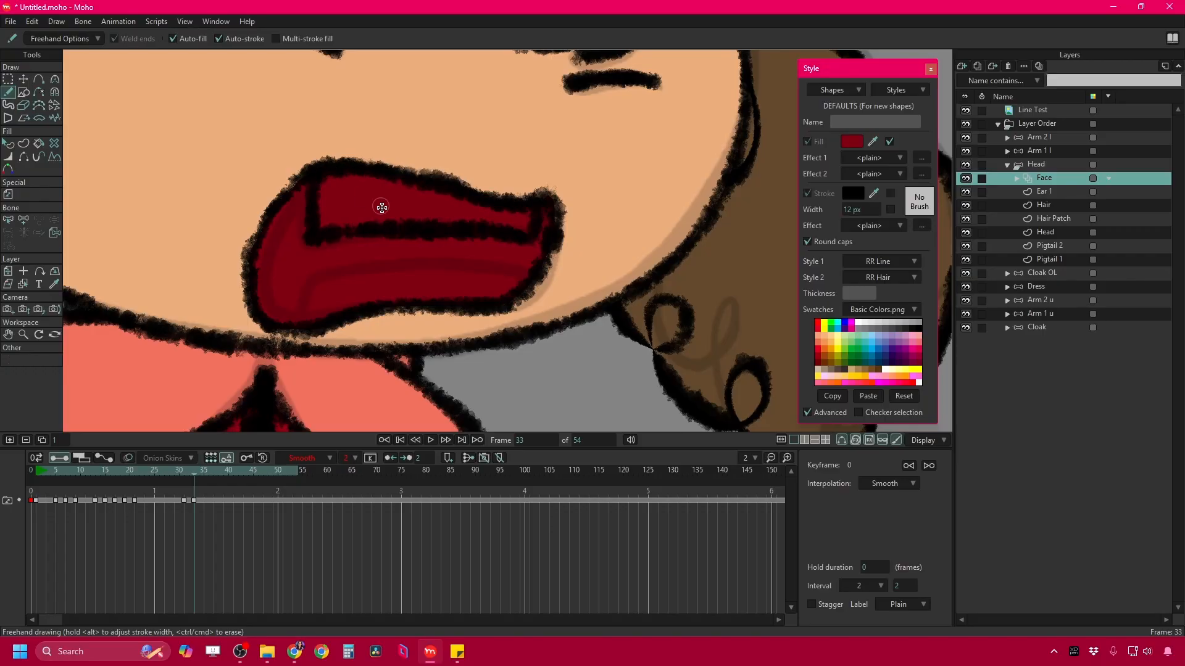
key("q")
left_click(851, 141)
left_click(867, 321)
key("f")
mouse_move(299, 318)
left_mouse_down()
mouse_move(455, 257)
mouse_move(297, 325)
left_mouse_up()
scroll(297, 324, "down", 5)
Duplicate the face to frame 35, fit it to the line test with the Magnet tool and redraw the eyes.
key("ctrl+Right")
key("ctrl+Right")
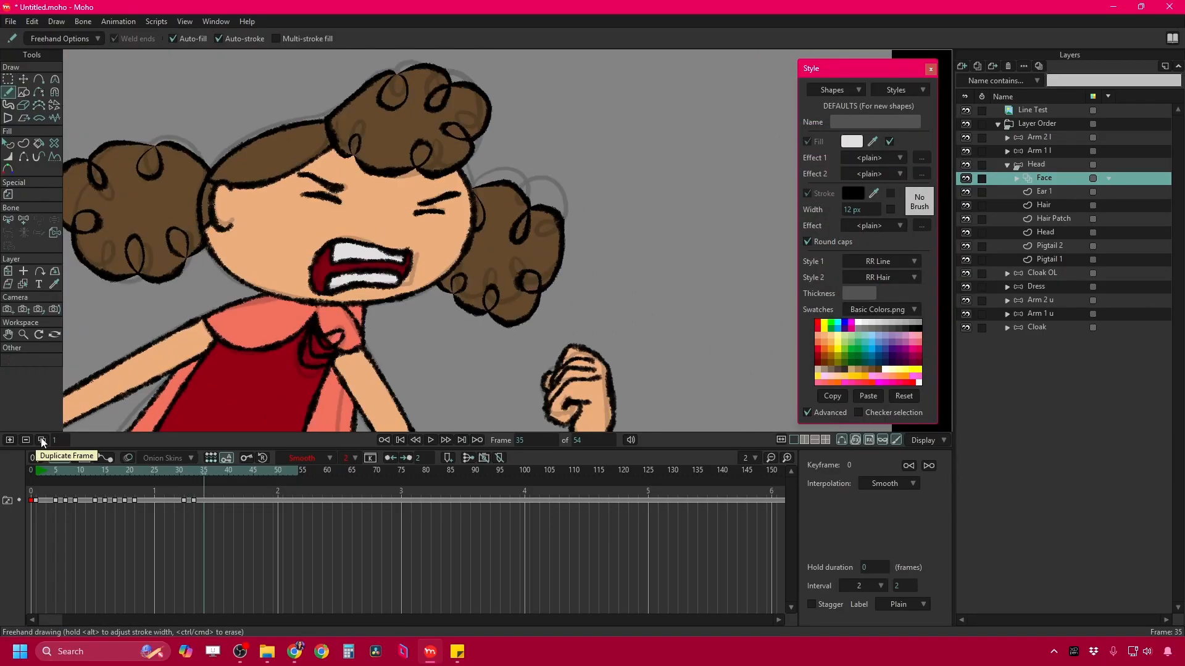
key("x")
scroll(333, 210, "up", 4)
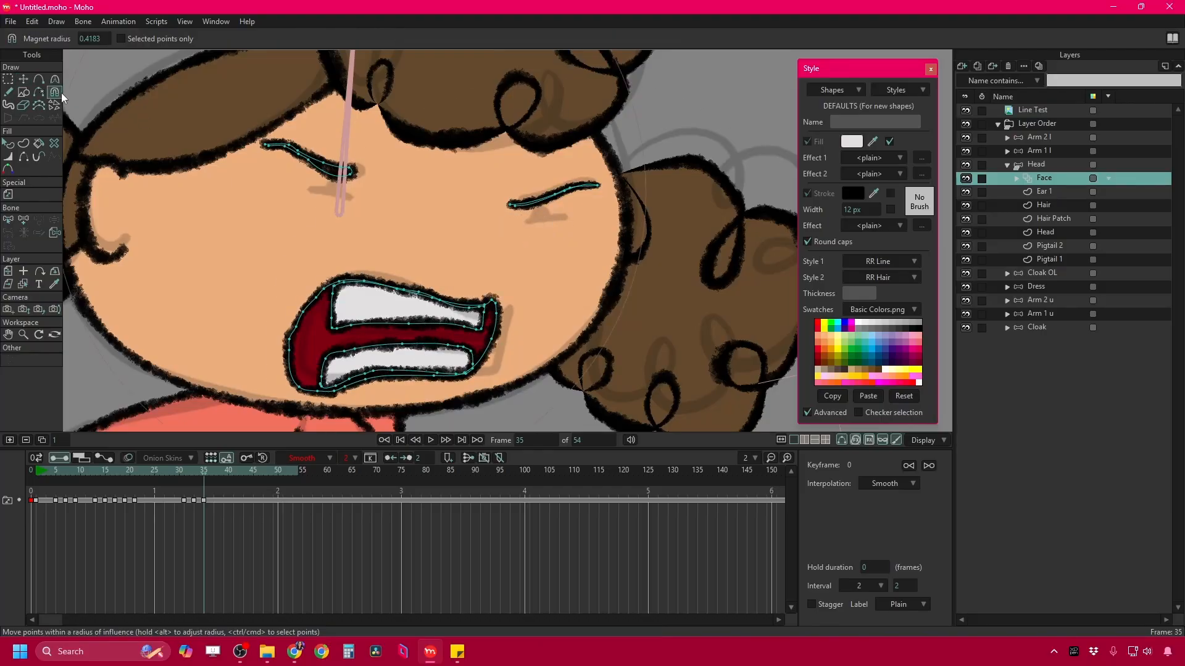
key("f")
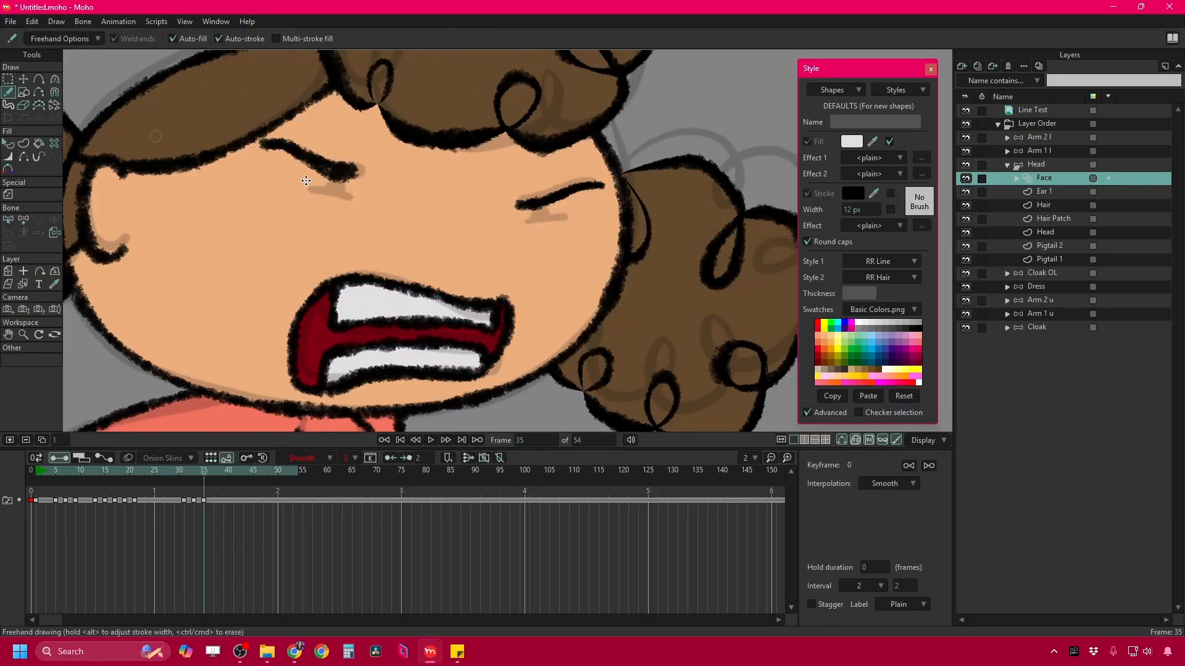
scroll(333, 172, "up", 4)
scroll(485, 264, "down", 6)
Duplicate the face to frame 37 and fit its features and mouth outline to the line test with the Magnet tool.
key("ctrl+Right")
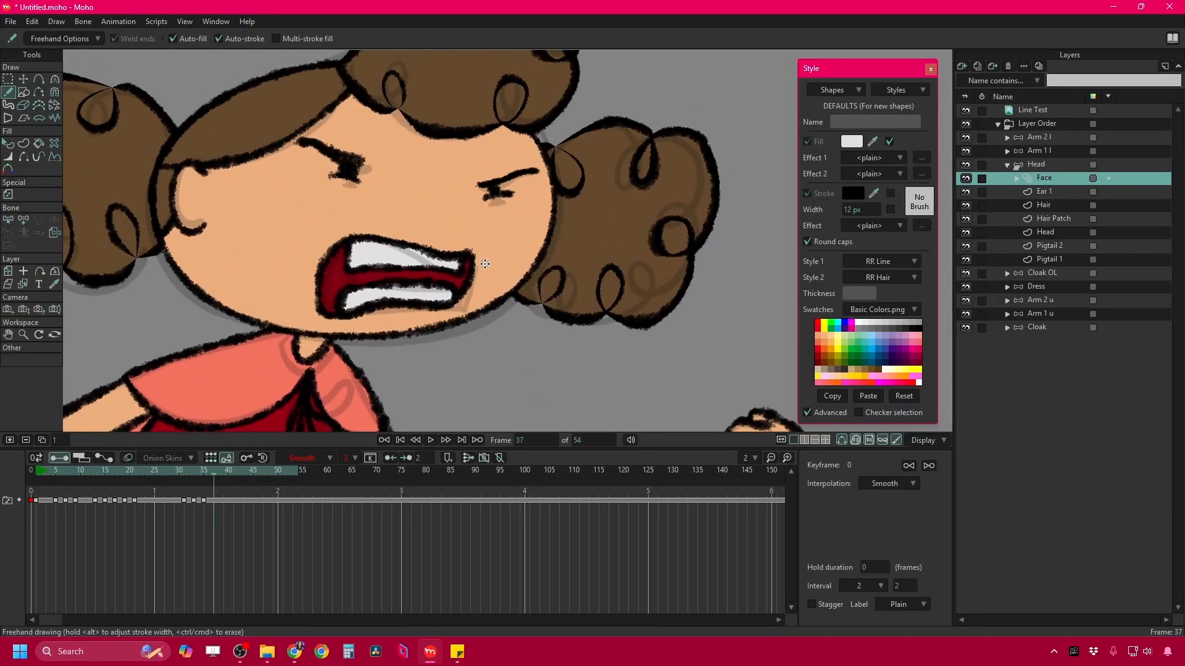
key("x")
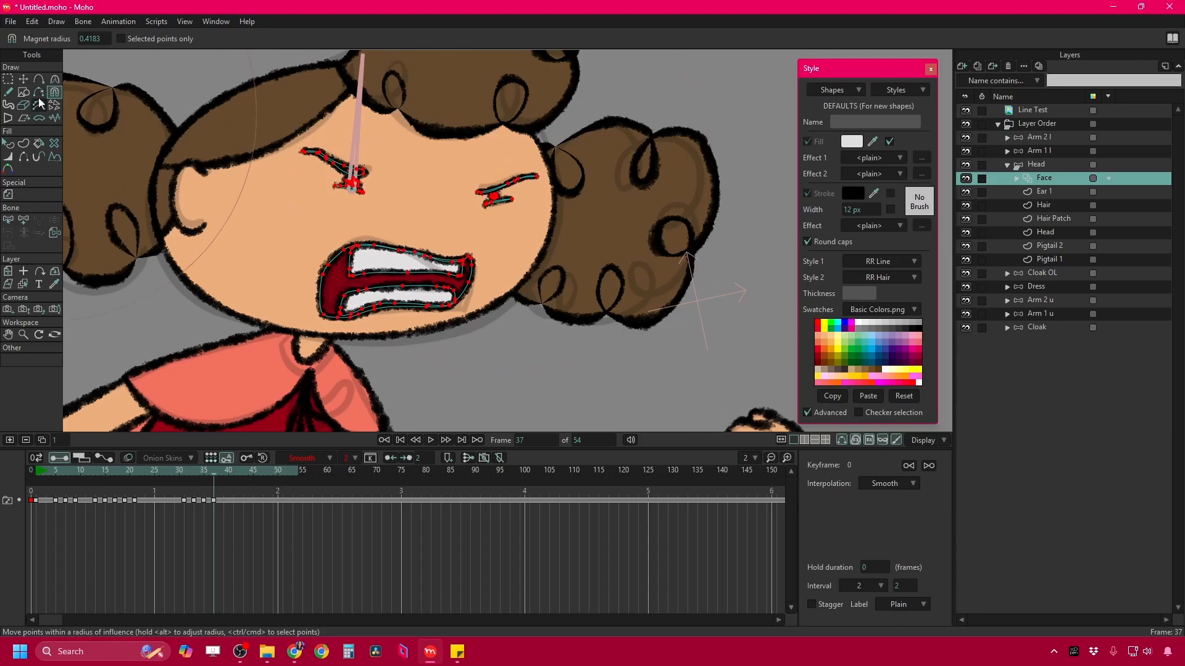
left_click_drag(322, 255, 415, 251)
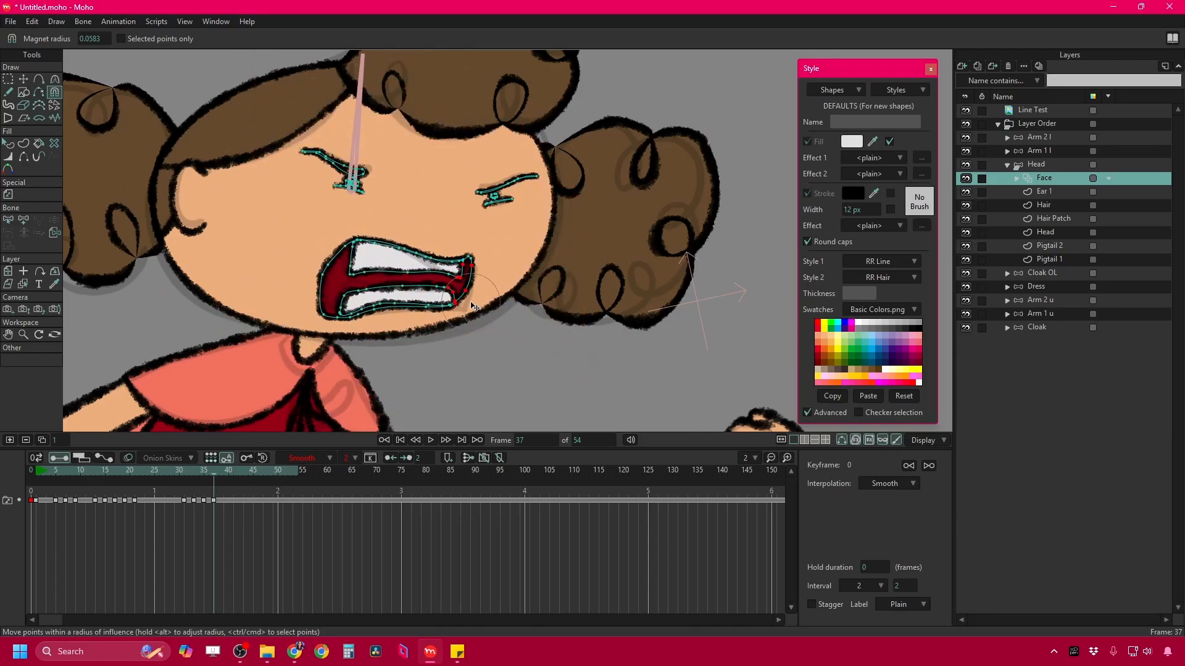
scroll(384, 284, "up", 6)
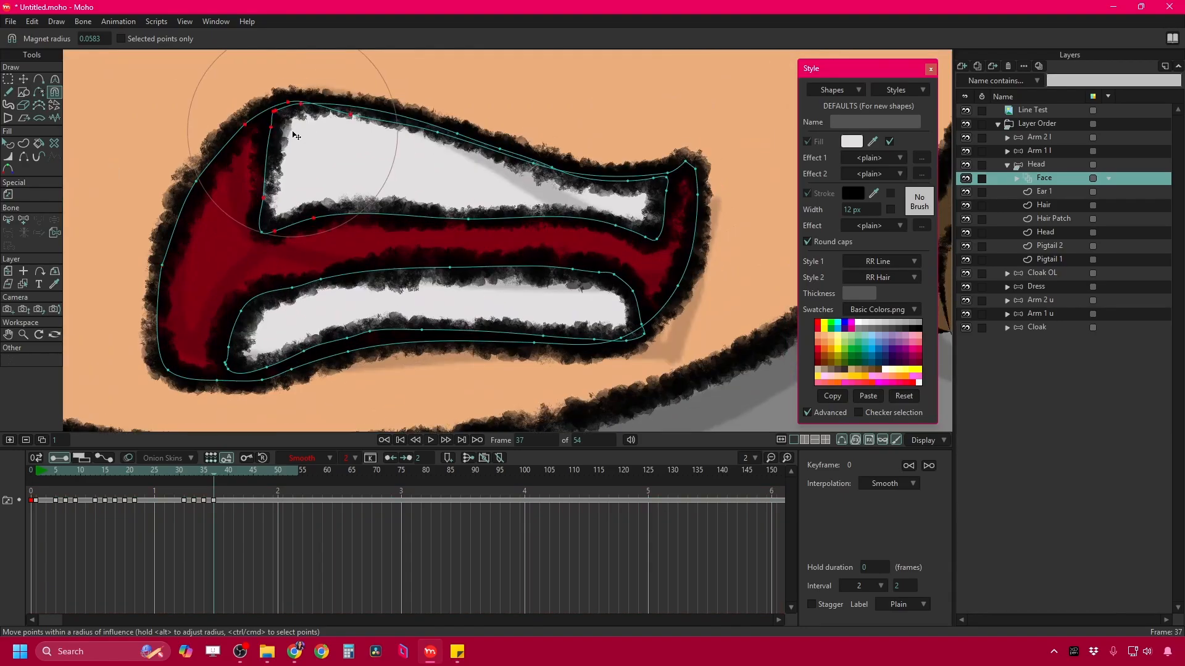
Move the facing edges of the upper and lower teeth together with Transform Points at frame 37.
key("t")
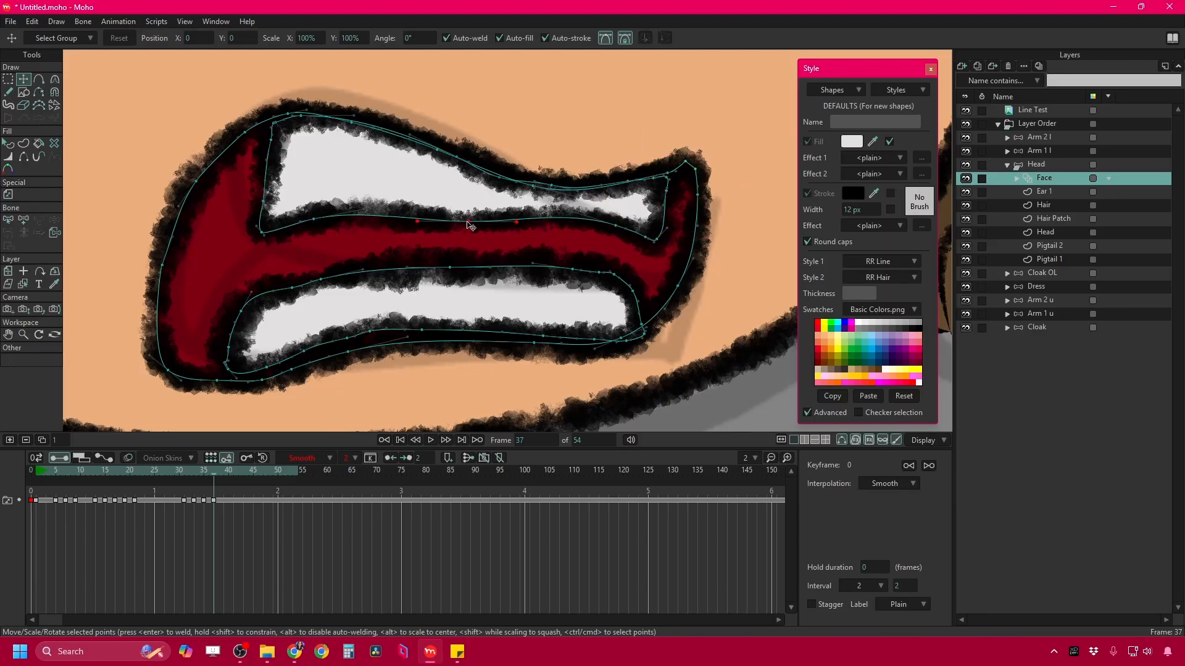
left_click(656, 241)
left_click_drag(659, 245, 330, 269)
scroll(330, 270, "down", 5)
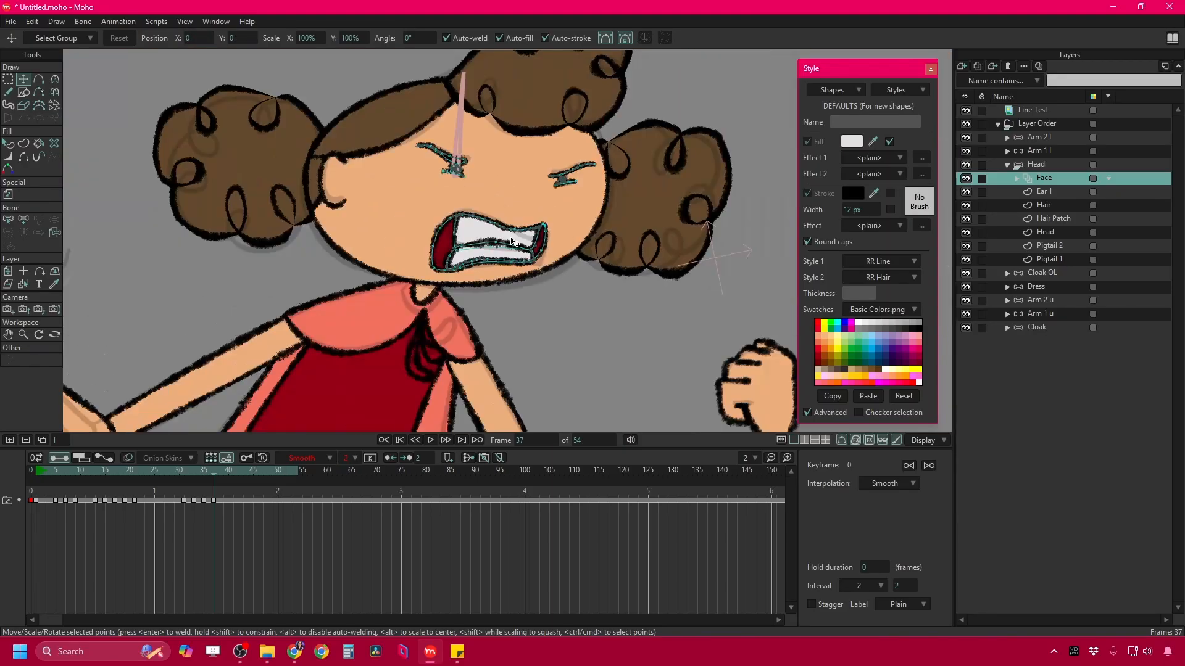
scroll(434, 247, "up", 4)
scroll(434, 247, "down", 4)
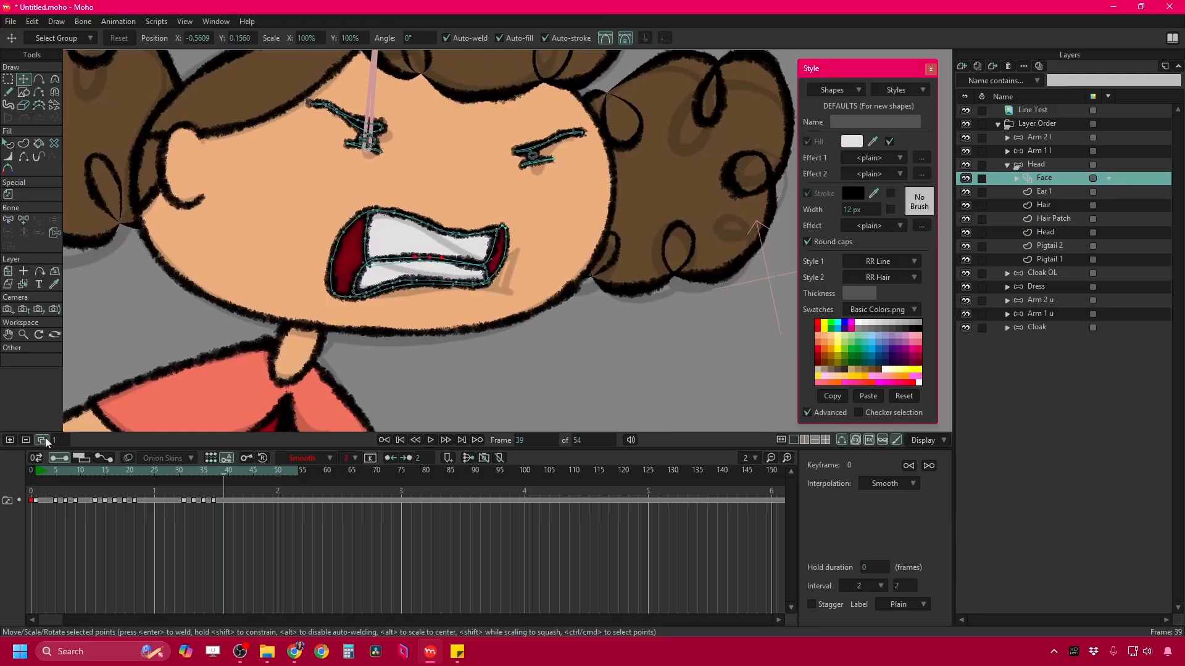
Duplicate the face to frame 39 and reshape the mouth, teeth and eyes onto the line test with the Magnet tool.
scroll(460, 153, "up", 5)
key("ctrl+Right")
key("x")
left_click_drag(459, 153, 544, 290)
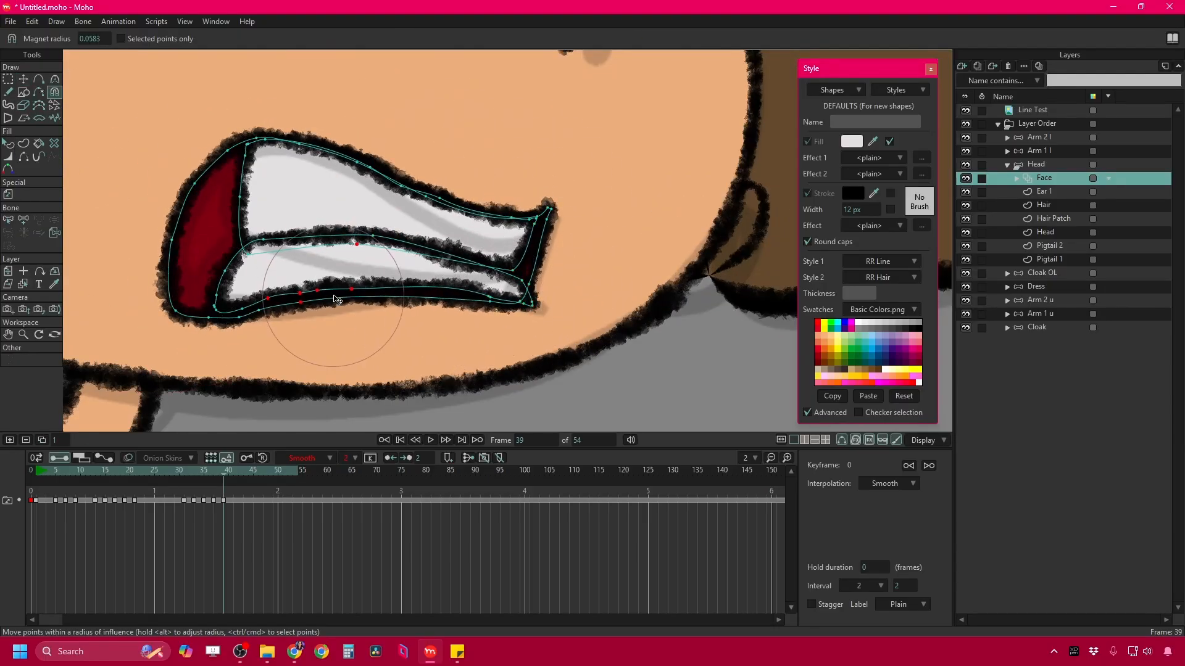
left_click_drag(278, 146, 292, 195)
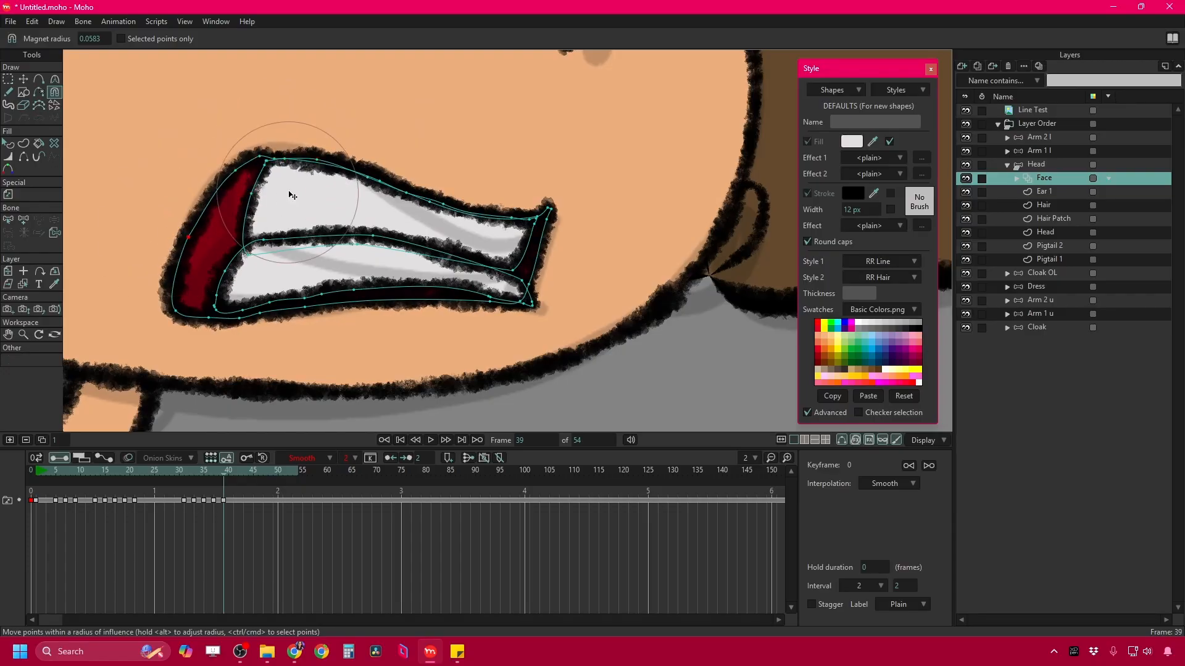
scroll(292, 195, "down", 3)
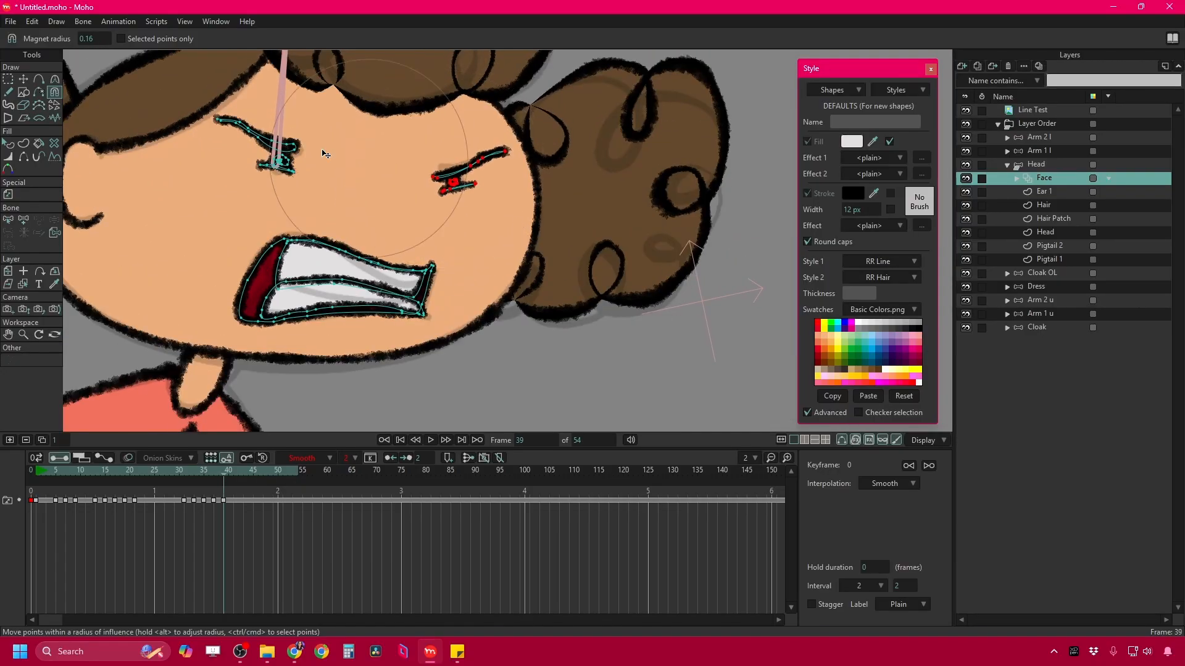
Duplicate the face to frame 41 and shift the eyebrows, eyes and mouth with the Magnet tool.
key("ctrl+Right")
key("ctrl+Right")
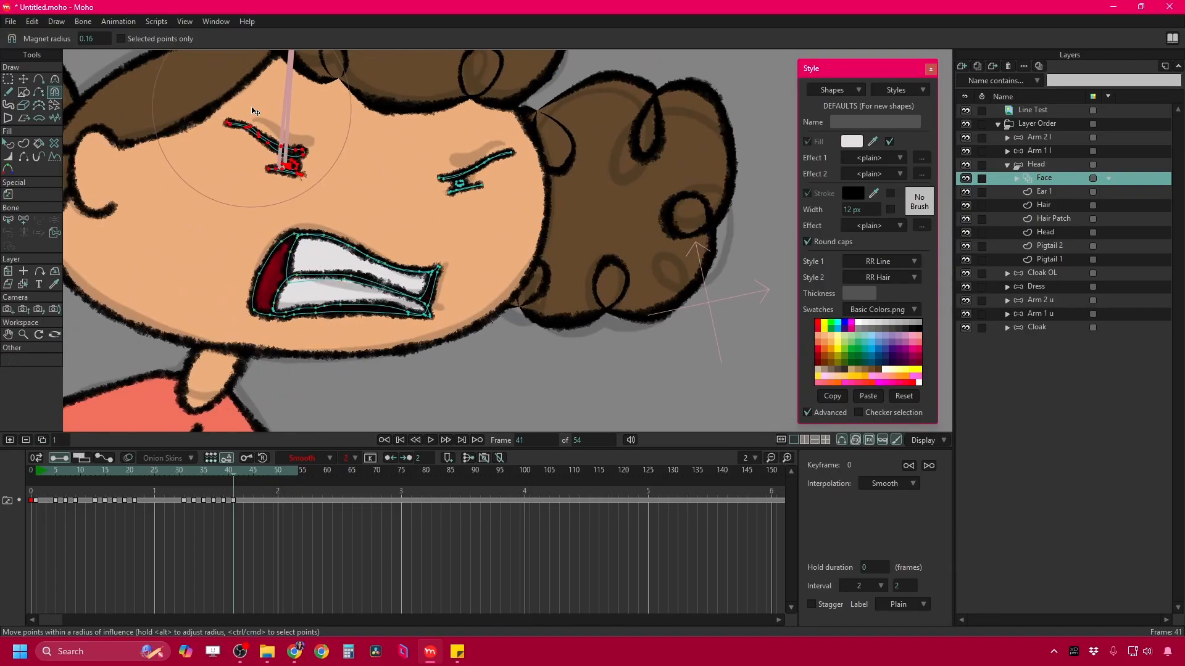
key("ctrl+Right")
key("ctrl+Right")
Play back the animation with the Line Test layer hidden, stop at frame 10 and collapse the Head group.
key("space")
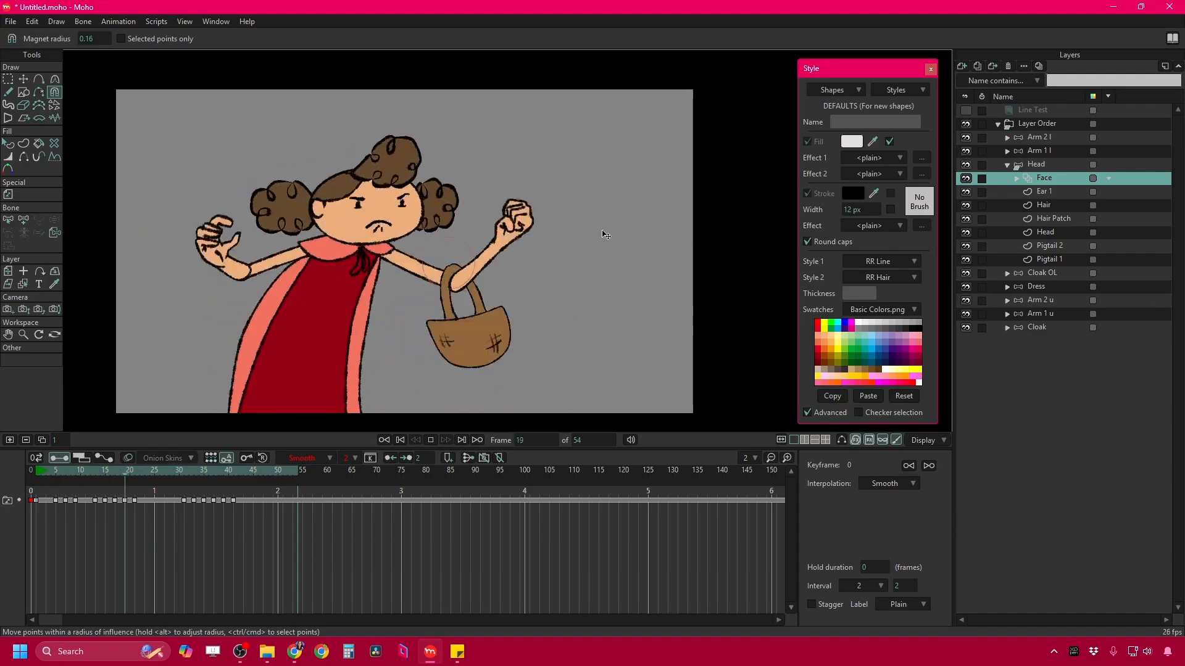
left_click(81, 476)
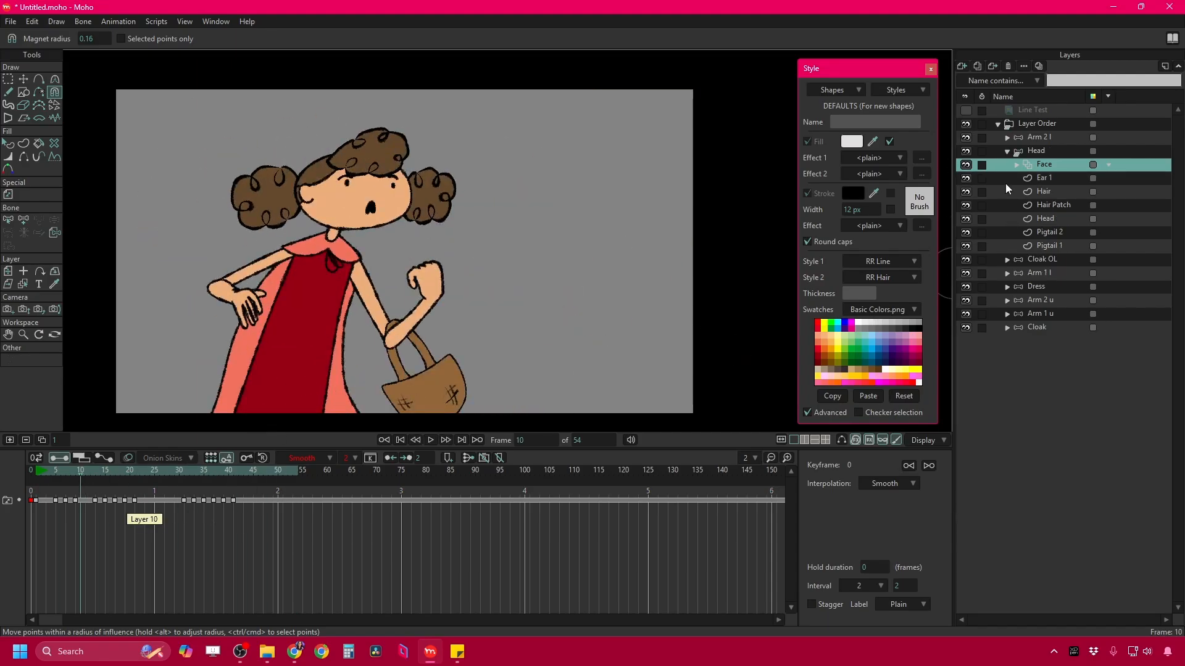
left_click(1007, 152)
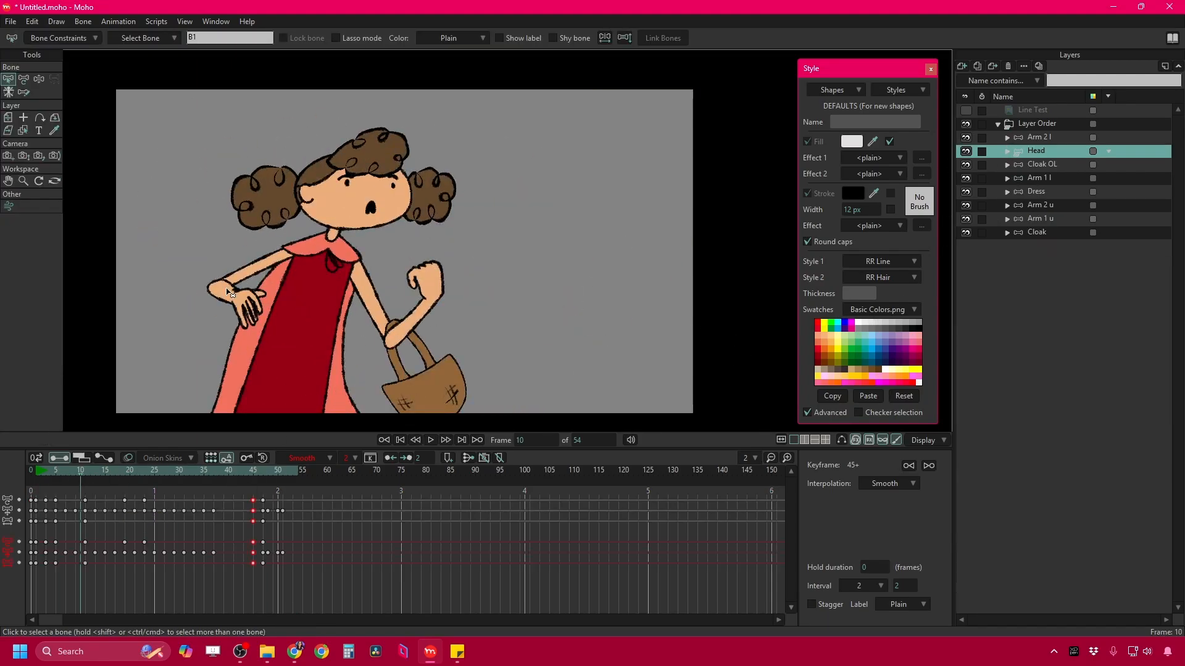
Examine the knife arm's elbow joint up close at frames 41 and 37.
left_click_drag(89, 487, 233, 489)
left_click_drag(313, 385, 301, 296)
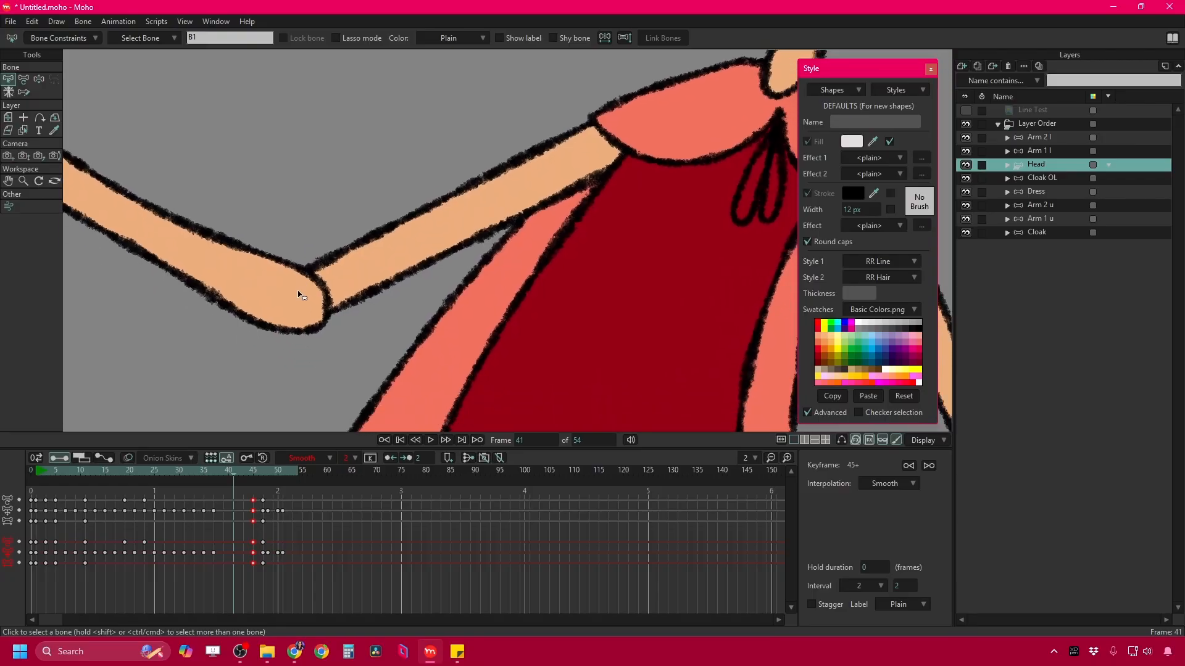
left_click(215, 479)
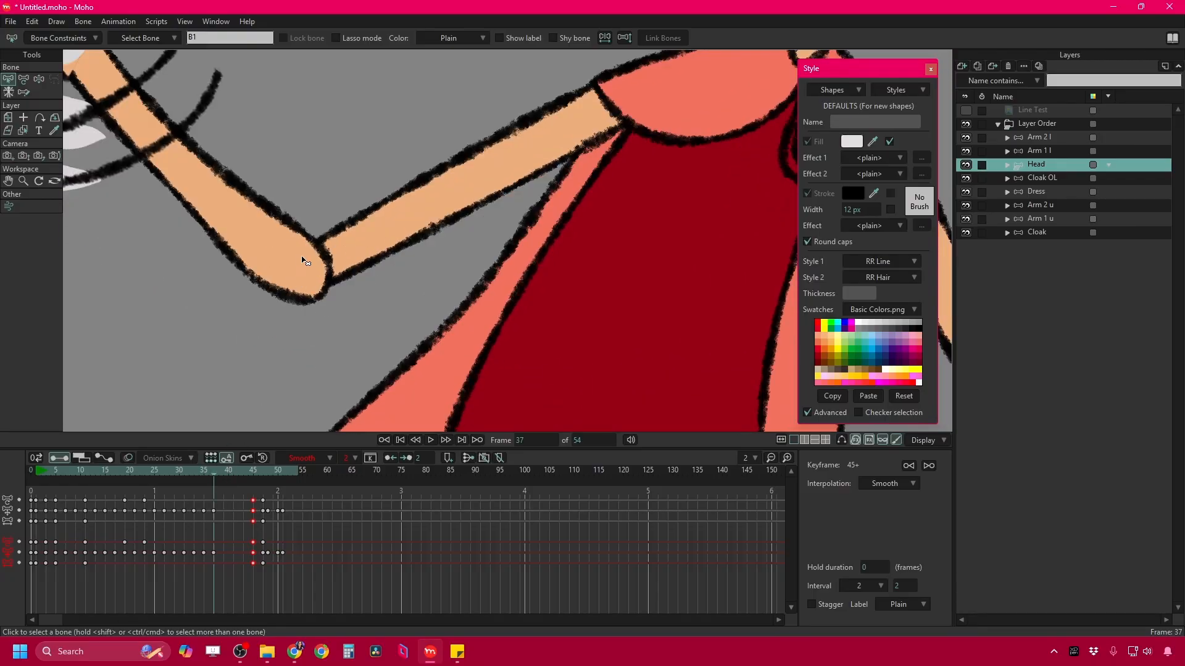
scroll(302, 261, "down", 5)
scroll(311, 261, "up", 7)
Select the Arm layer inside Arm 1 l and show its curve and bone overlays around the elbow at frame 37.
left_click(224, 195, "ctrl+alt")
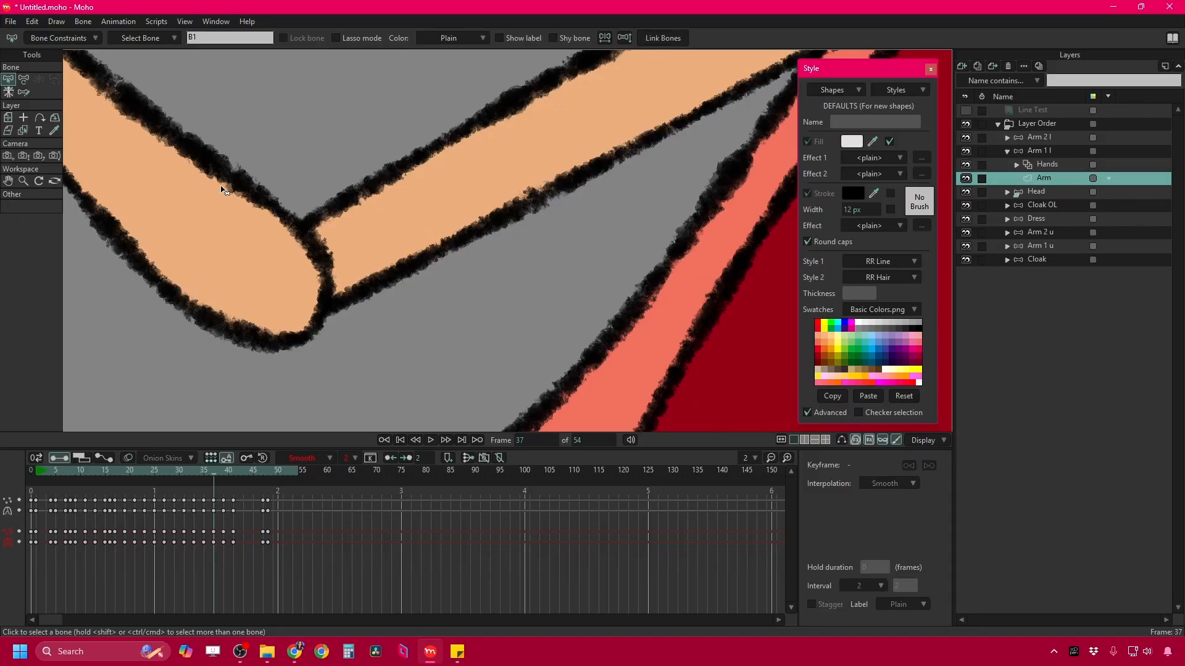
left_click(840, 439)
left_click_drag(330, 265, 392, 285)
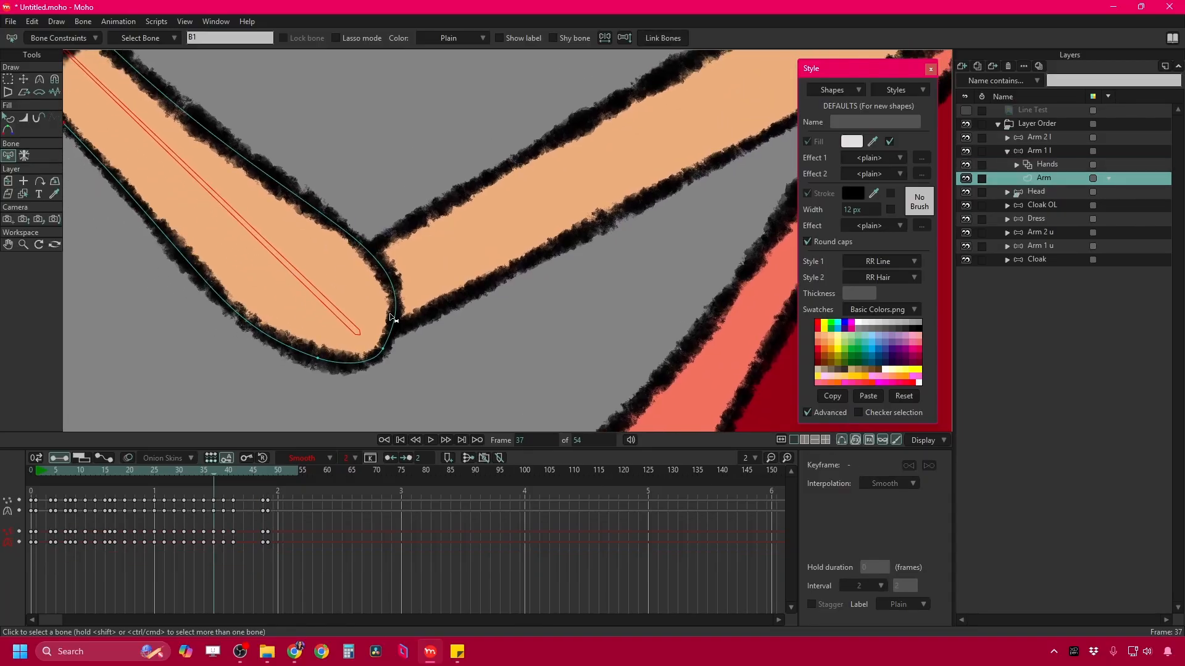
scroll(429, 316, "down", 5)
scroll(384, 286, "up", 3)
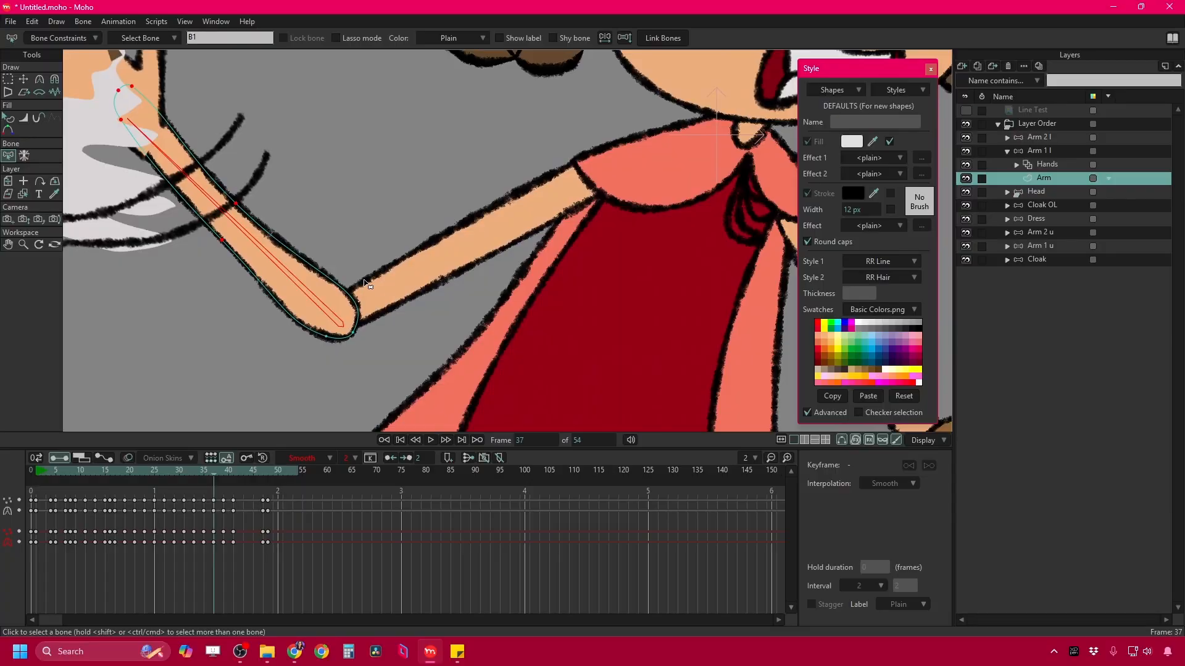
Draw a small circle beside the dress on the Arm layer at frame 0, using RR Skin as Style 2.
scroll(364, 284, "down", 4)
scroll(355, 290, "up", 2)
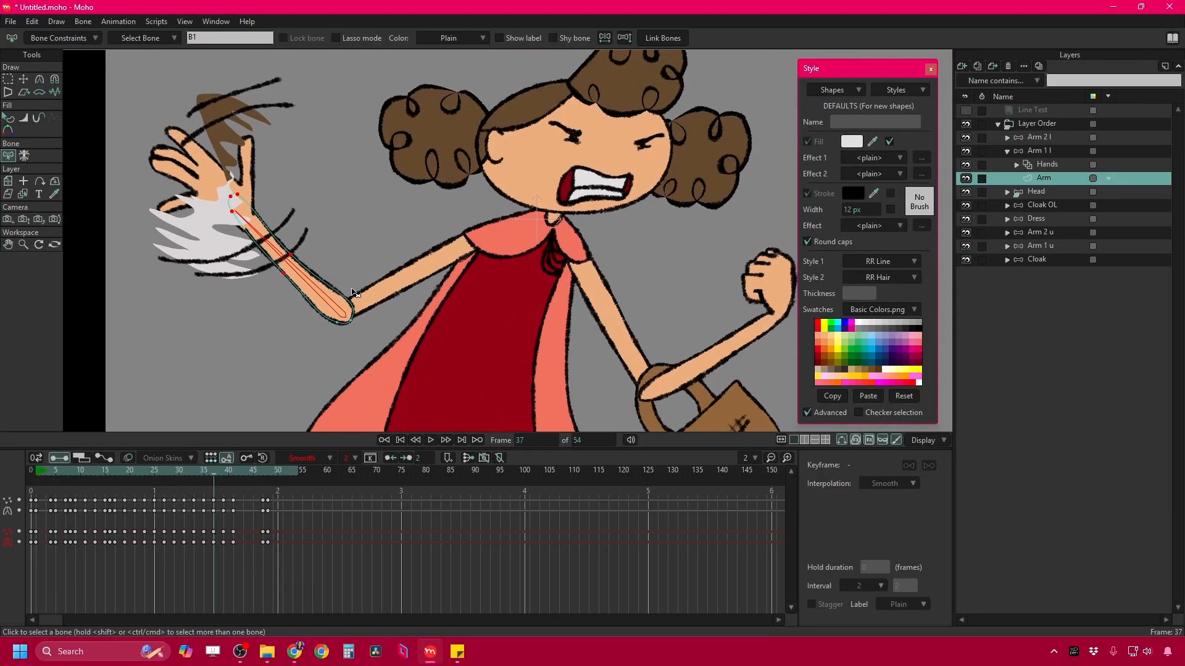
mouse_move(339, 247)
left_mouse_down()
mouse_move(303, 222)
mouse_move(301, 198)
left_mouse_up()
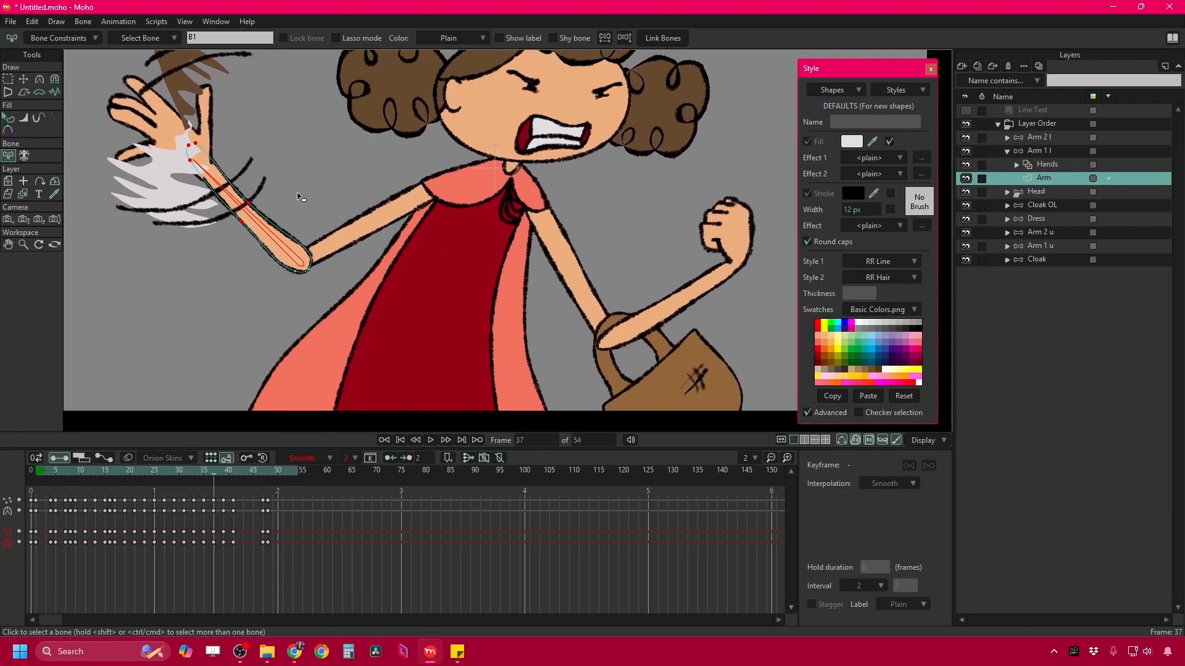
key("shift+Left")
scroll(357, 264, "down", 3)
scroll(222, 142, "up", 2)
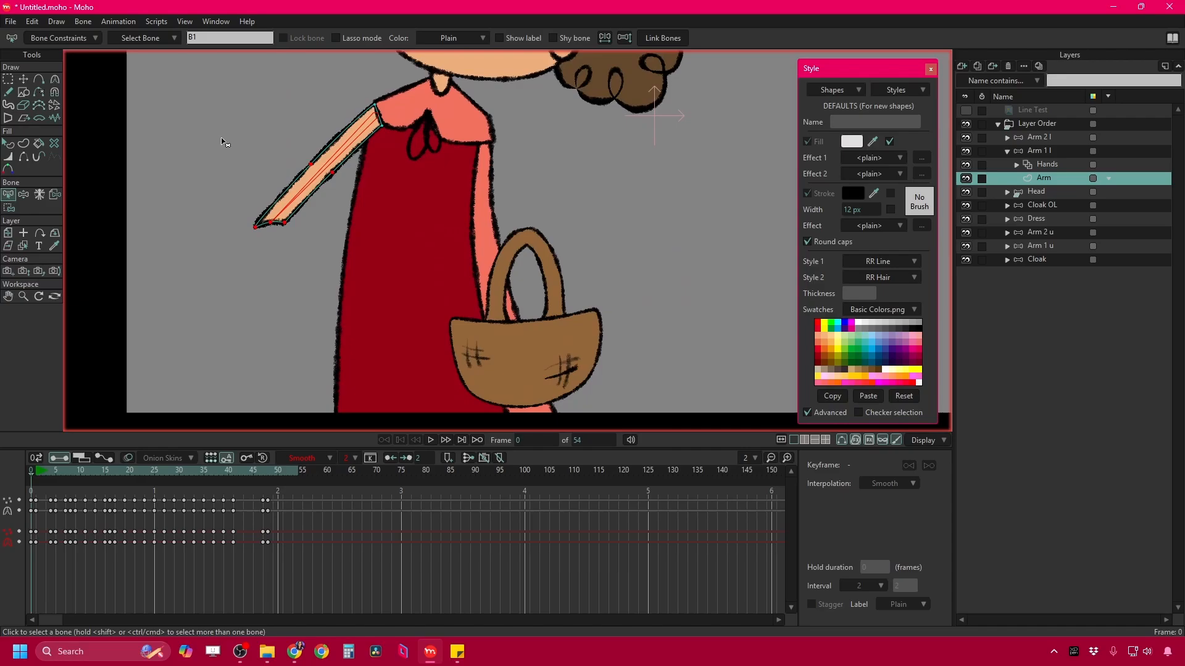
left_click(24, 92)
left_click(148, 39)
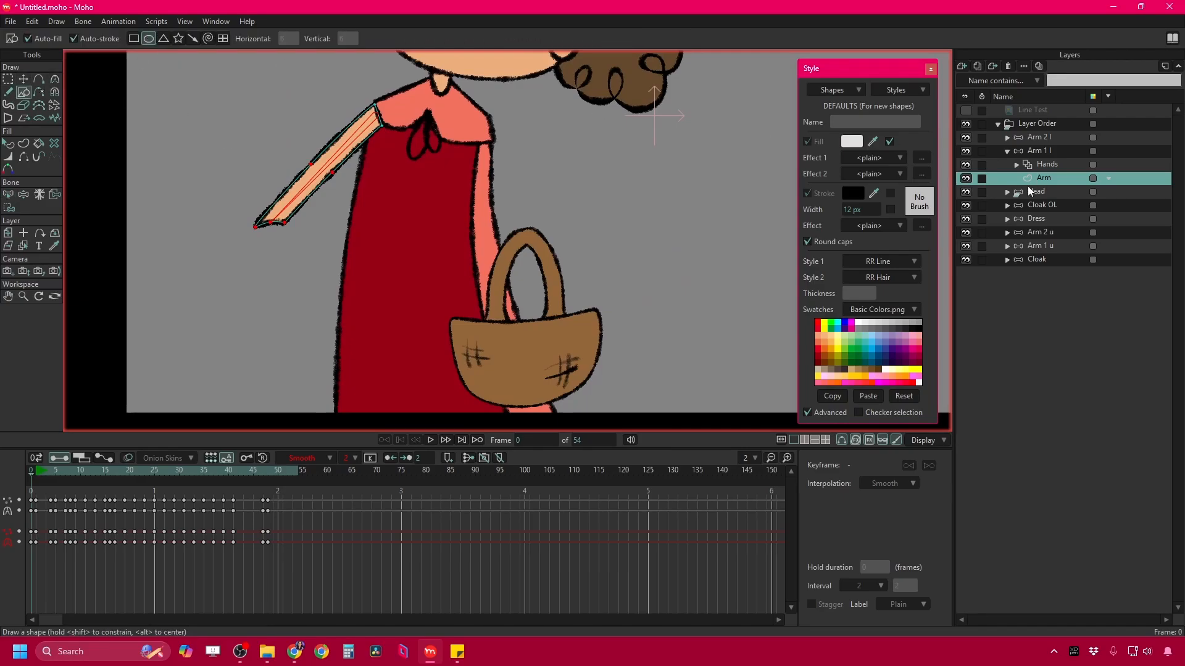
left_click(892, 280)
left_click(909, 310)
left_click_drag(250, 285, 270, 305)
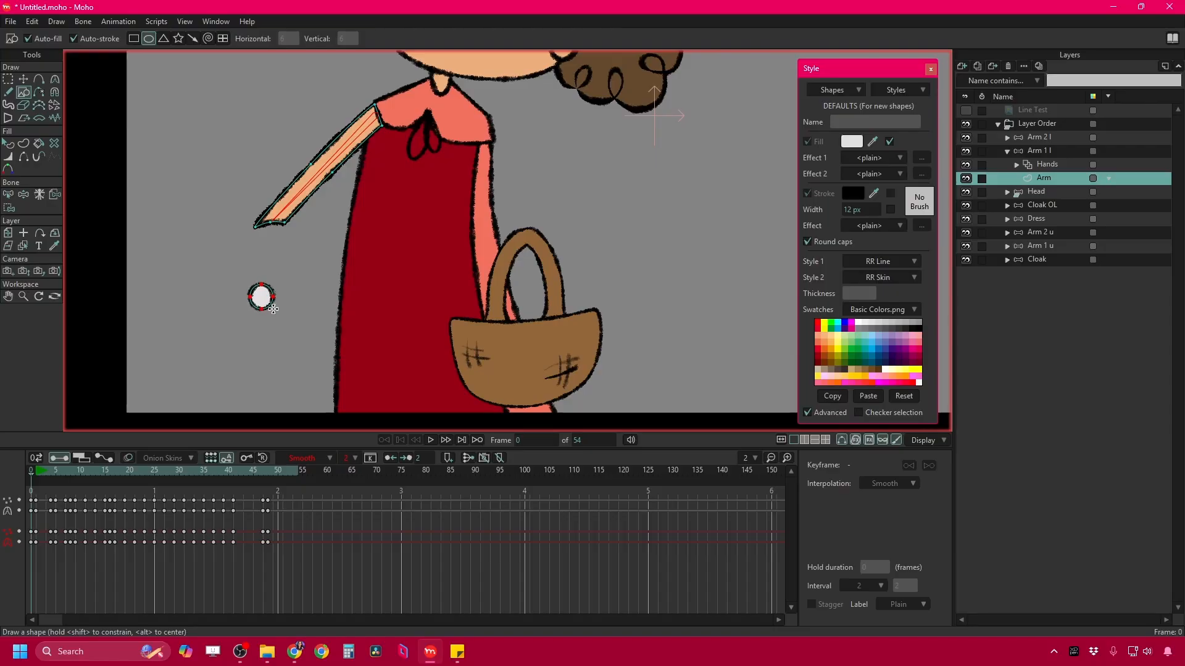
Turn off the stroke of the new skin-coloured circle.
key("q")
left_click(261, 296)
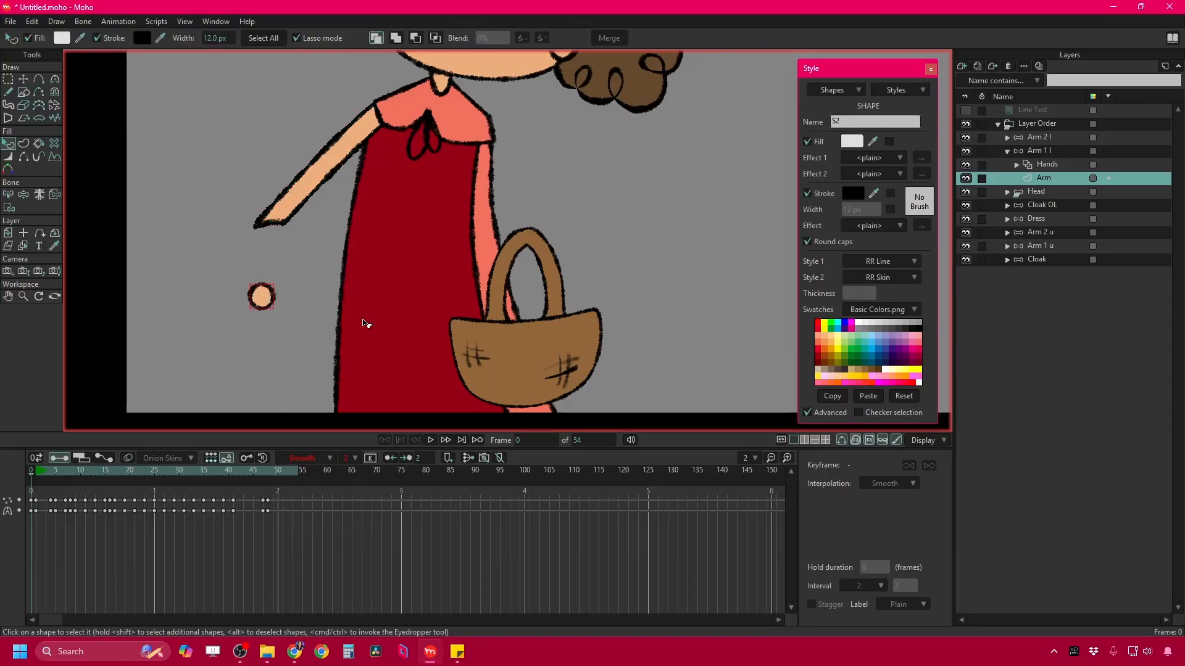
scroll(265, 324, "up", 3)
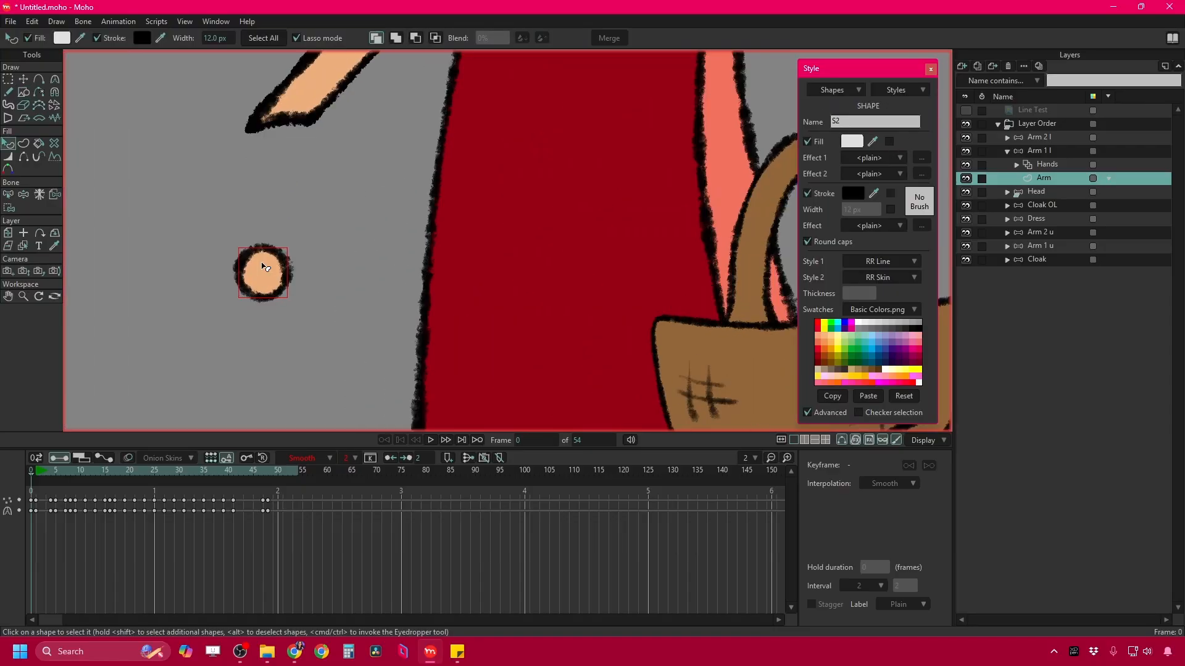
left_click(97, 38)
left_click_drag(198, 231, 184, 251)
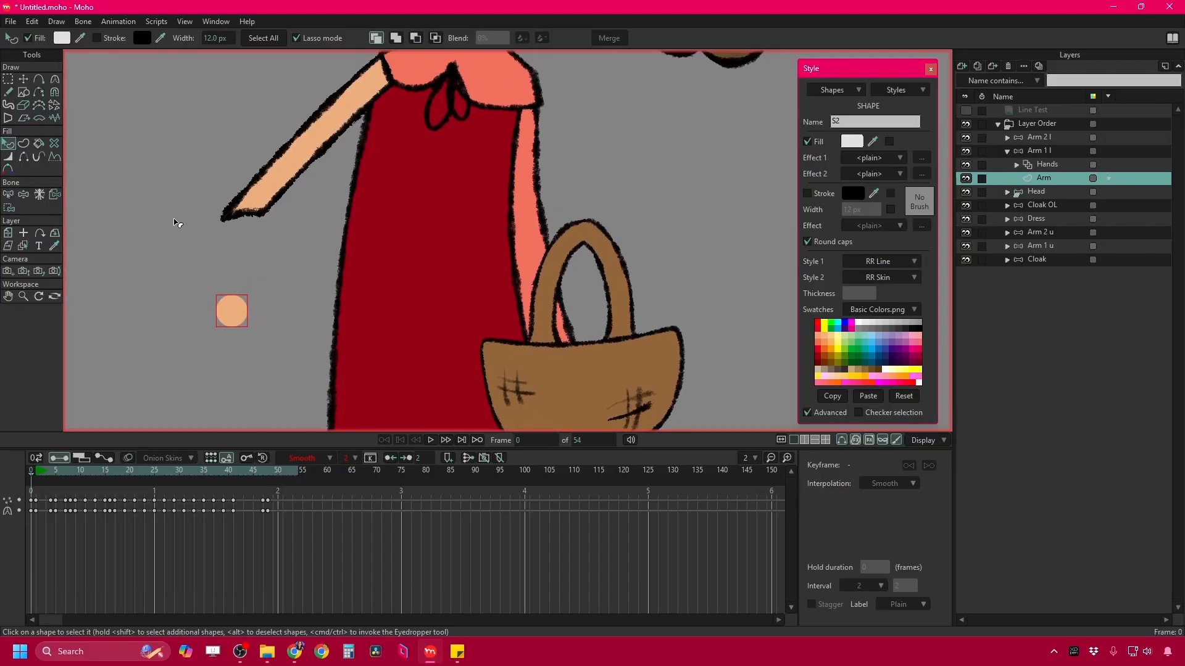
Try to move the circle's points over the elbow joint at frame 1 within the Arm layer.
left_click(54, 194)
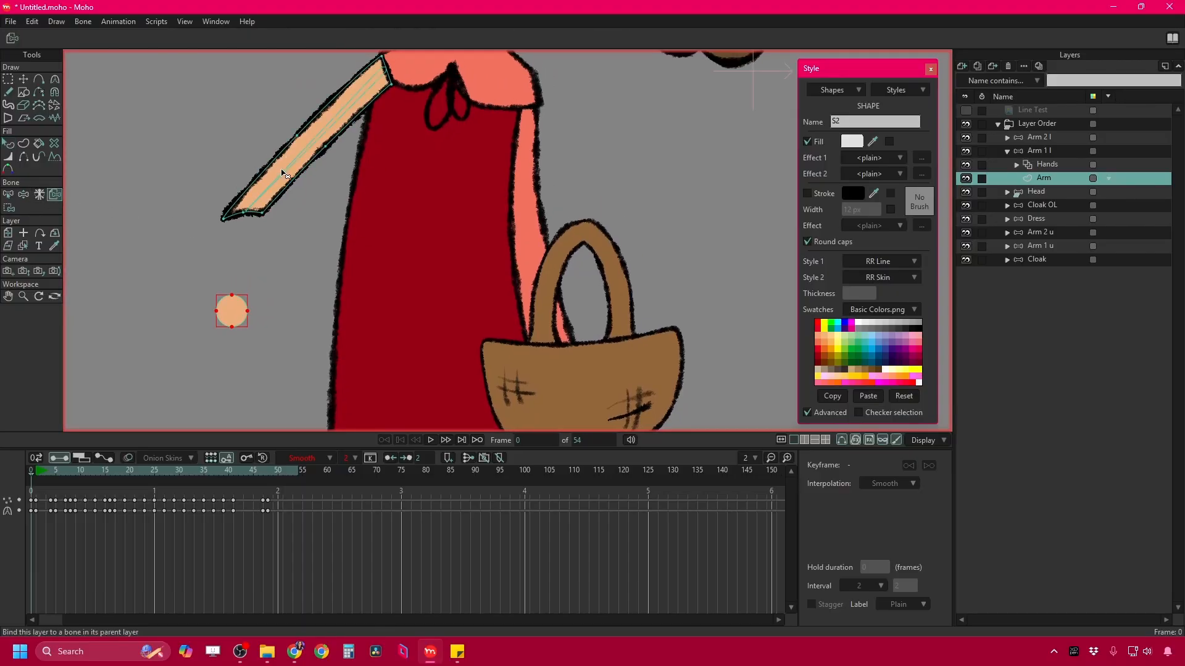
left_click(37, 471)
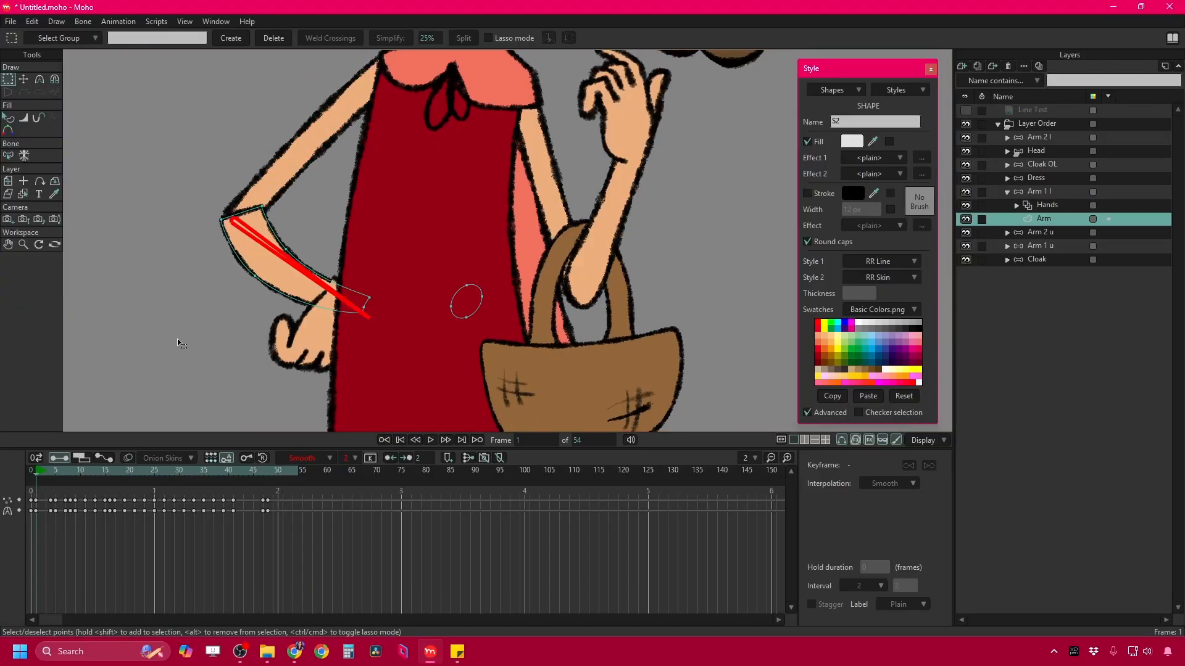
scroll(183, 242, "down", 3)
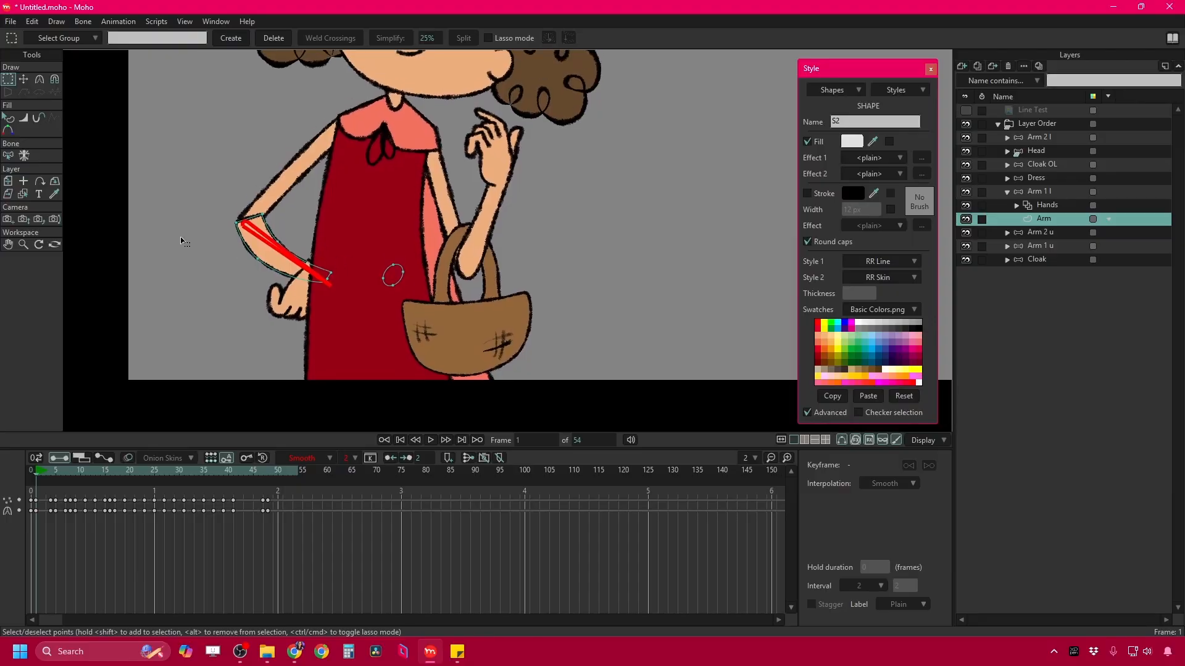
left_click(22, 80)
scroll(425, 286, "up", 3)
left_click(374, 264)
left_click_drag(369, 260, 441, 276)
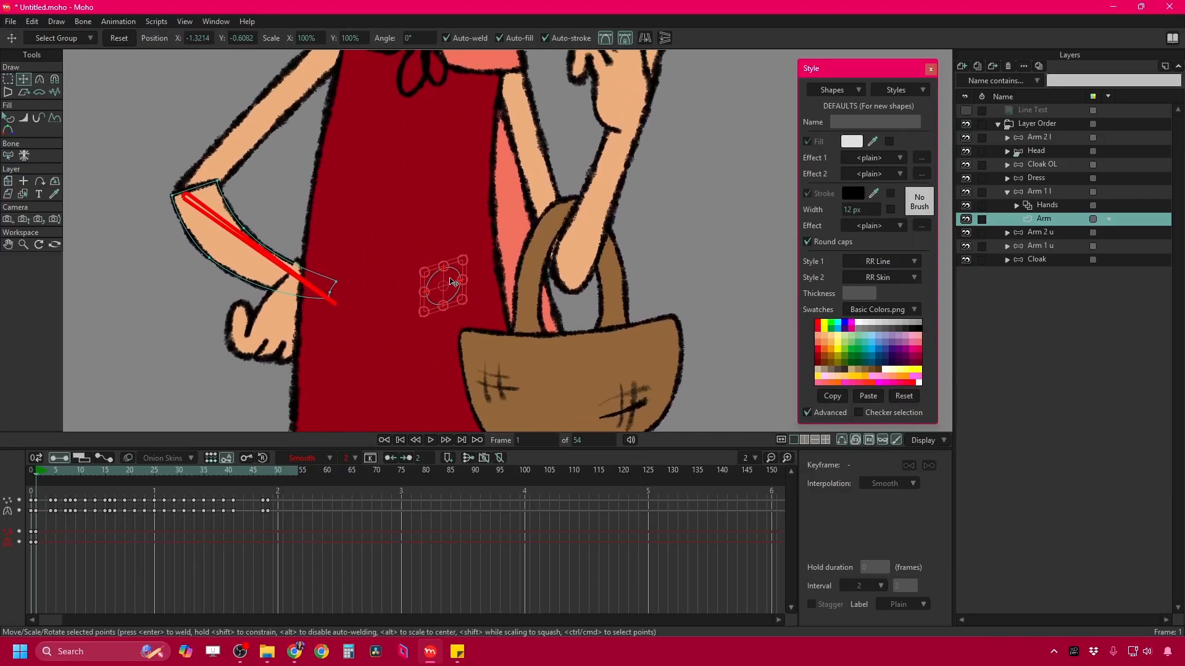
left_click_drag(452, 282, 208, 184)
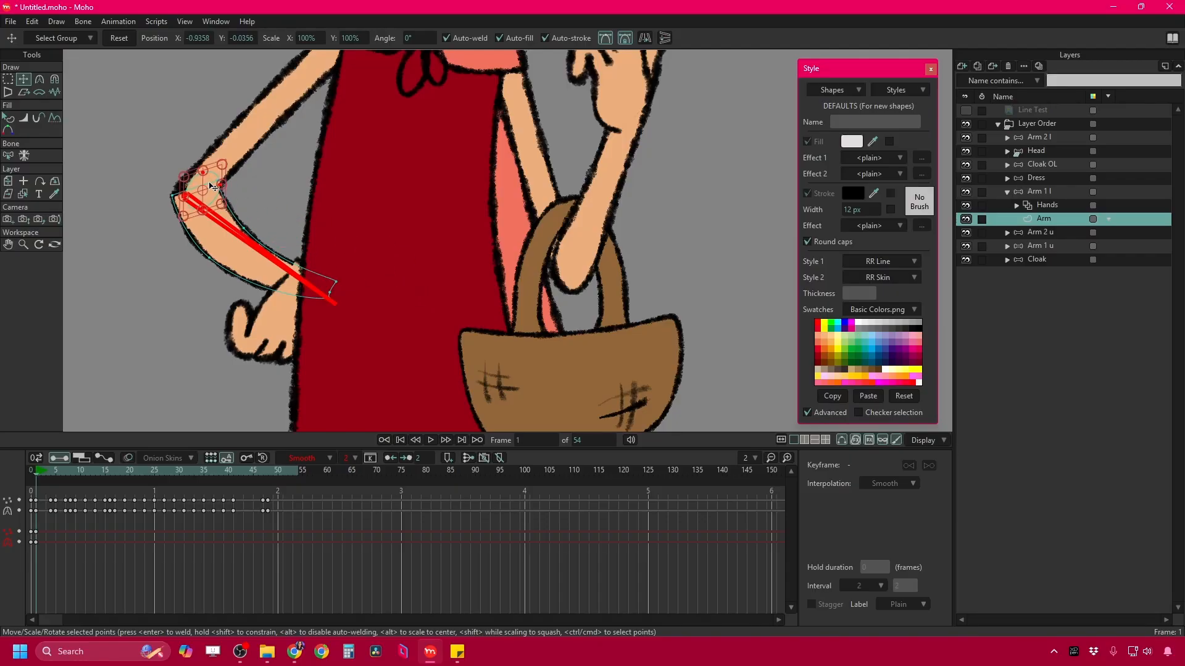
key("ctrl+z")
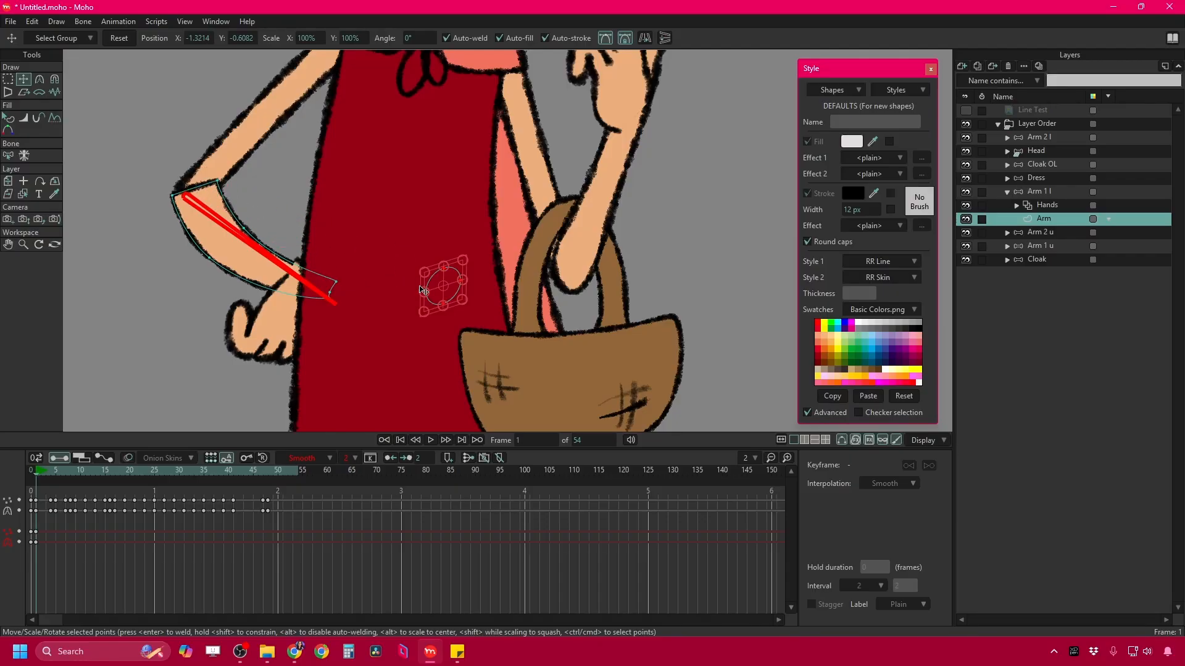
Move the circle from the Arm layer at frame 0 into a new vector layer named patch inside Arm 1 l.
left_click(32, 472)
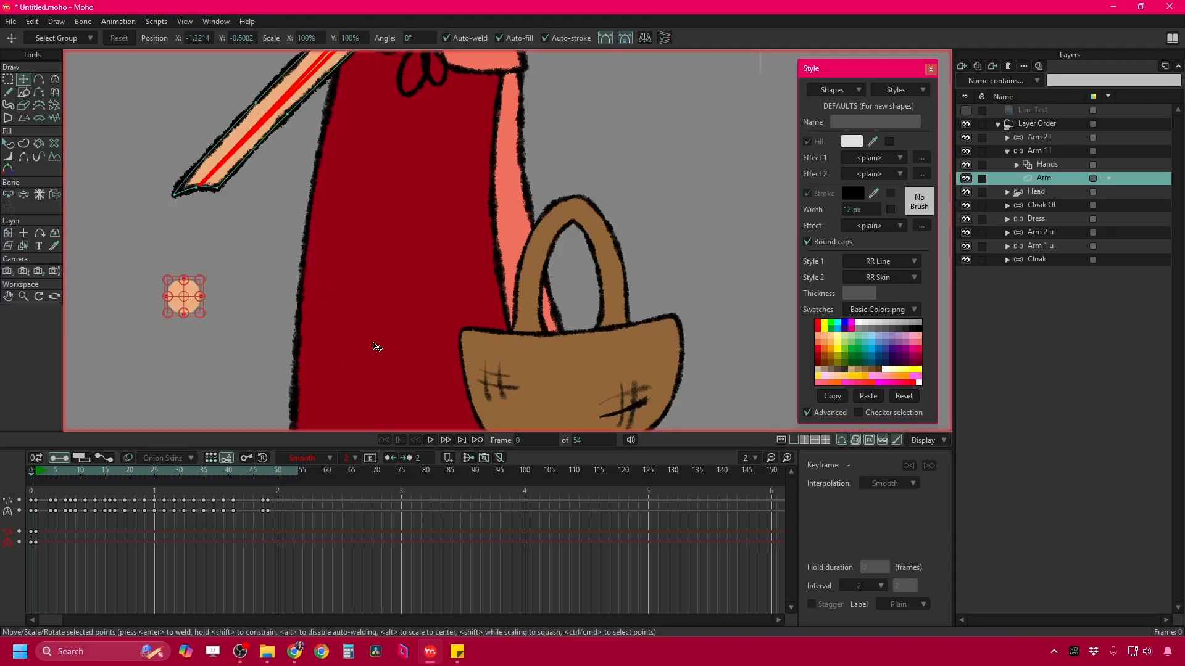
left_click(389, 340)
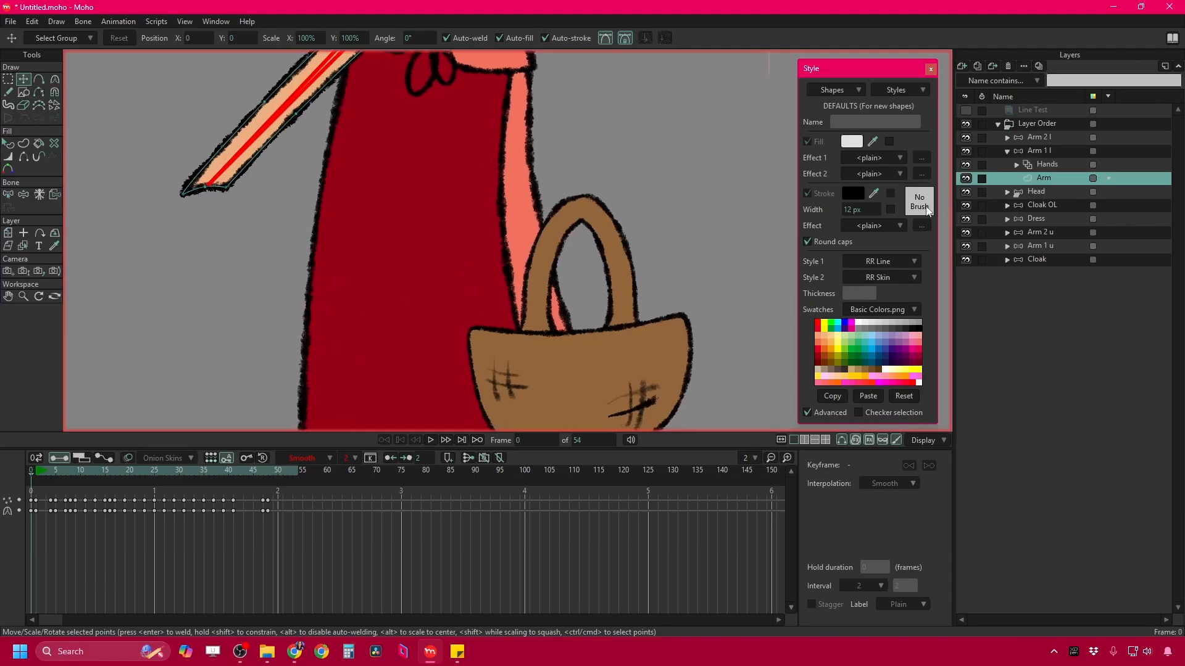
left_click(961, 66)
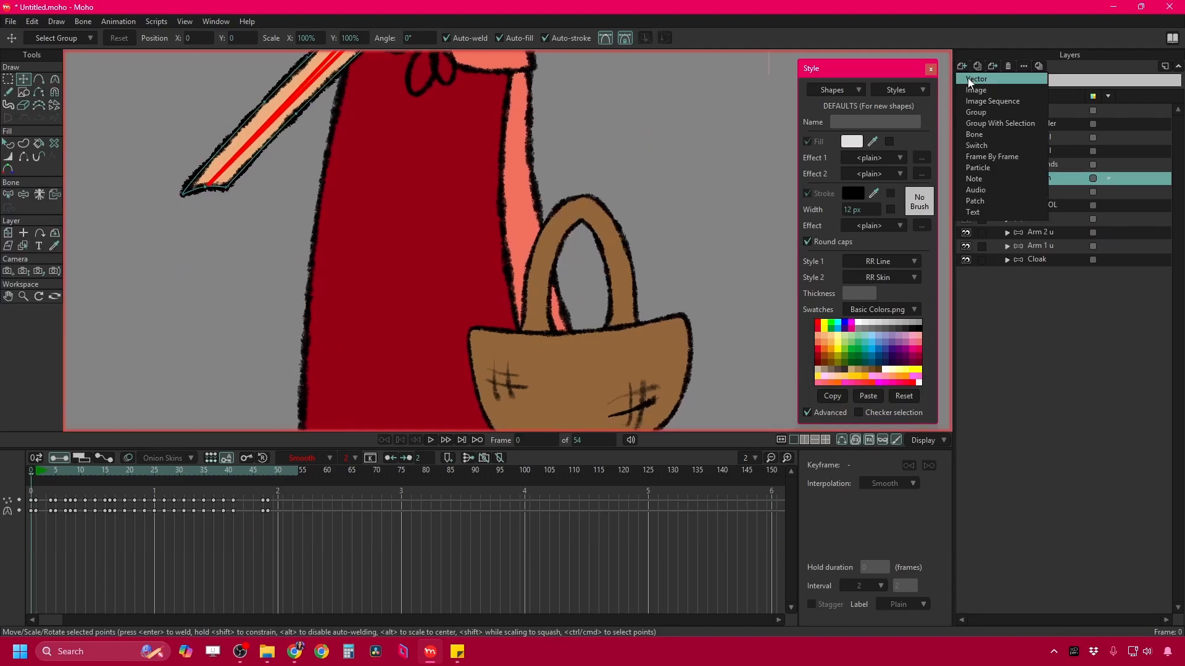
left_click(968, 78)
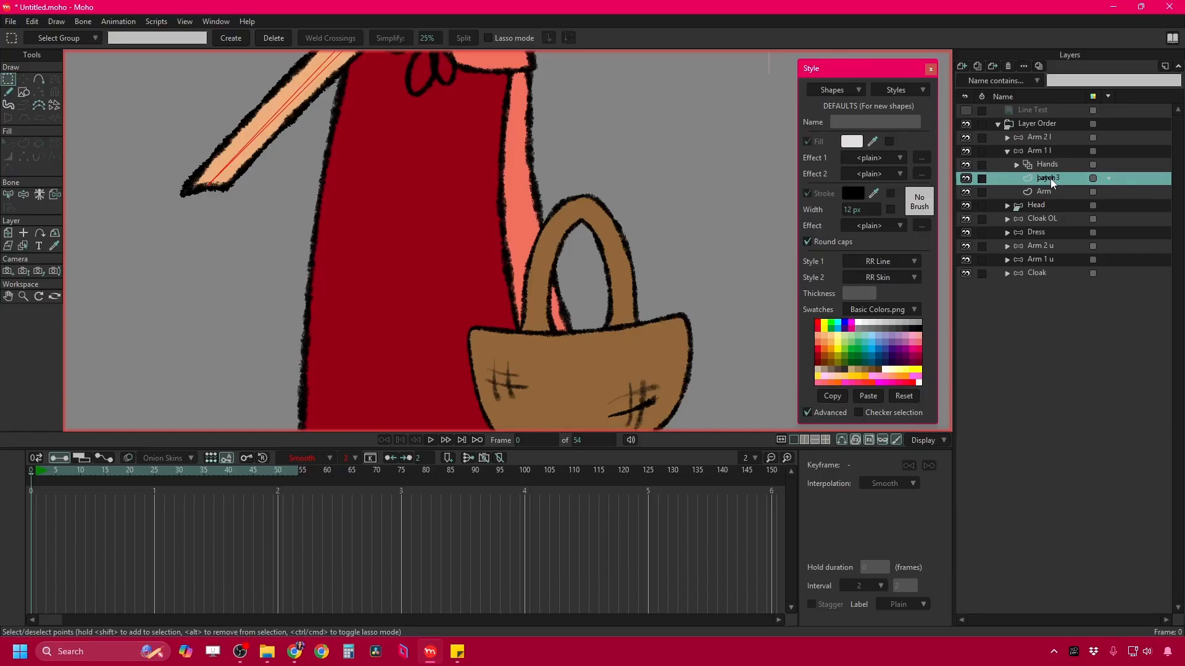
key("ctrl+v")
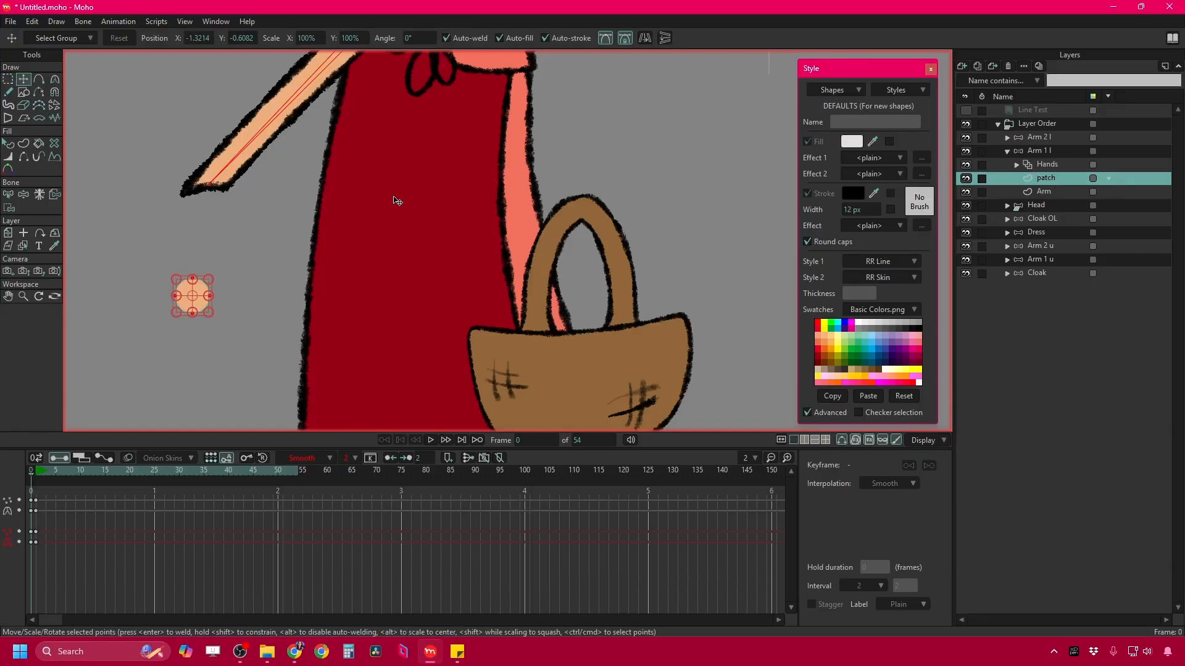
Bind the patch layer to the arm bone and delete its copied keyframes.
left_click(54, 195)
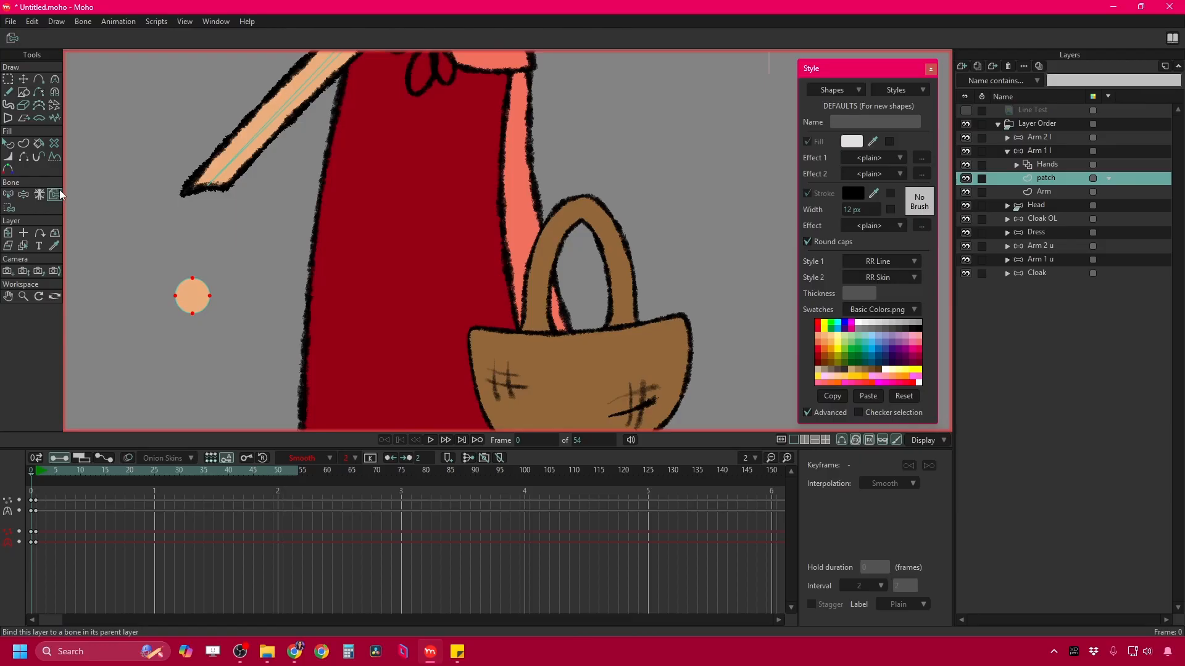
left_click(238, 164)
left_click_drag(49, 525, 32, 544)
key("Delete")
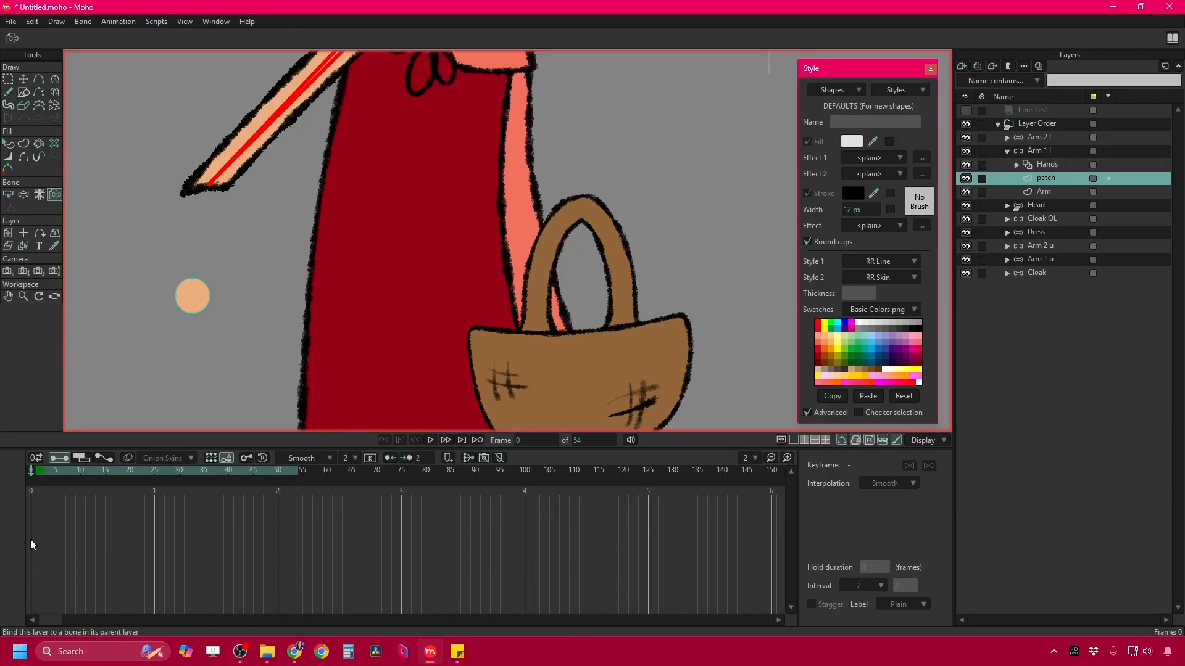
Move the whole patch layer over the elbow joint at frame 1 with the Transform Layer tool.
left_click(28, 79)
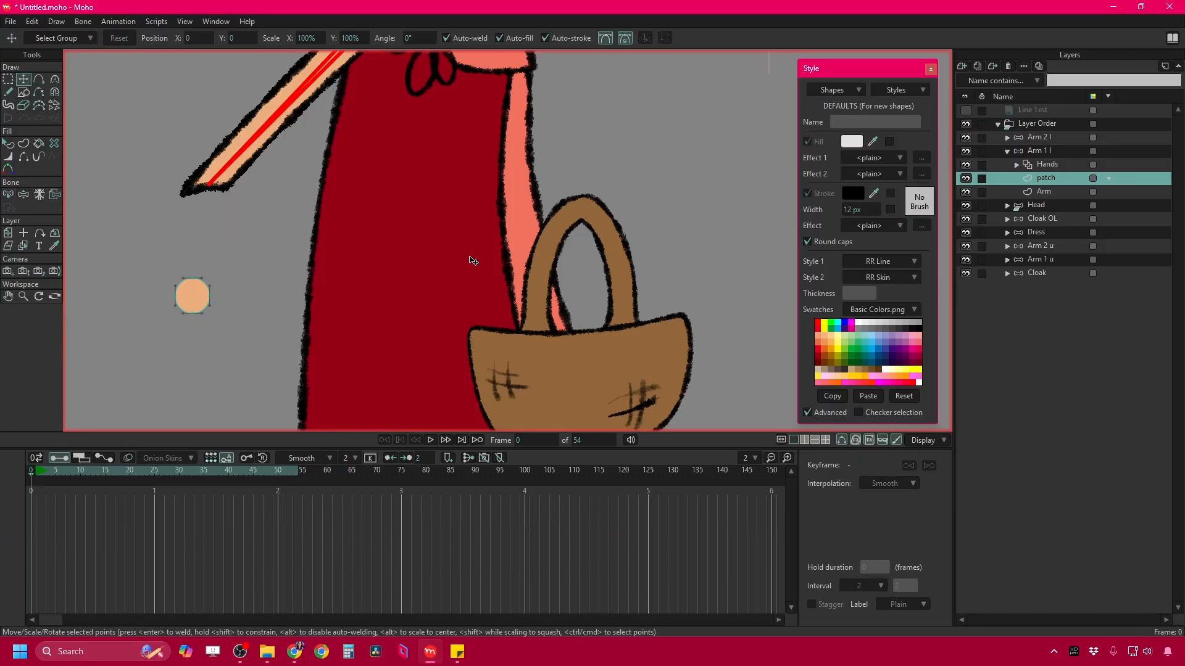
left_click(8, 233)
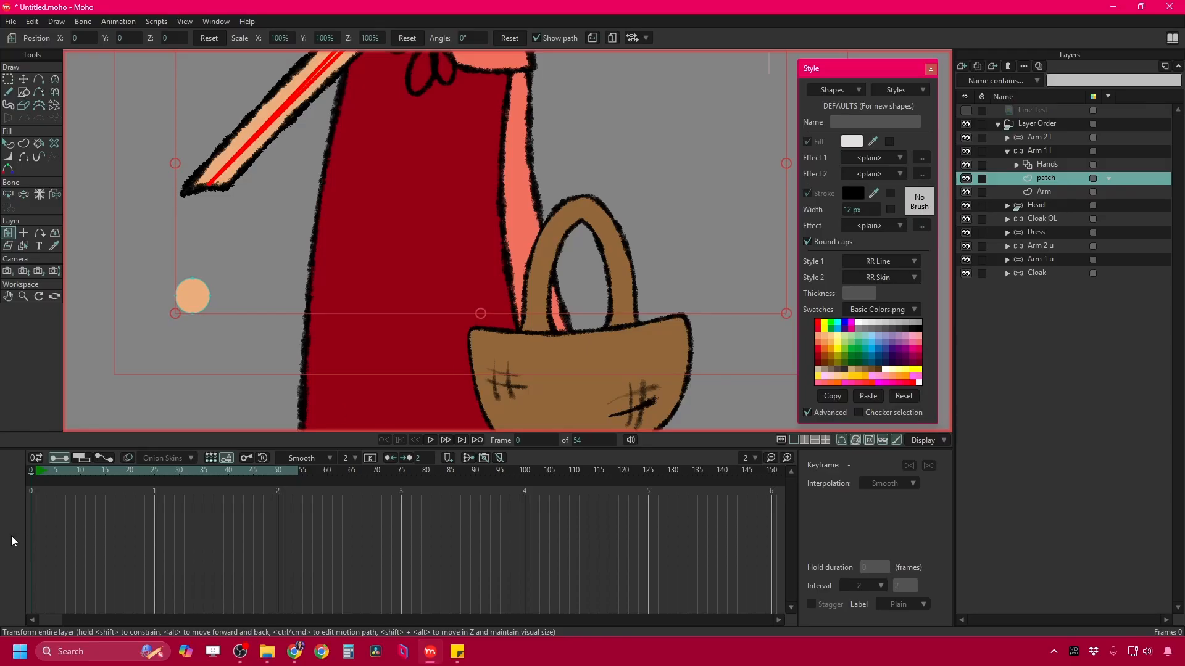
left_click(38, 474)
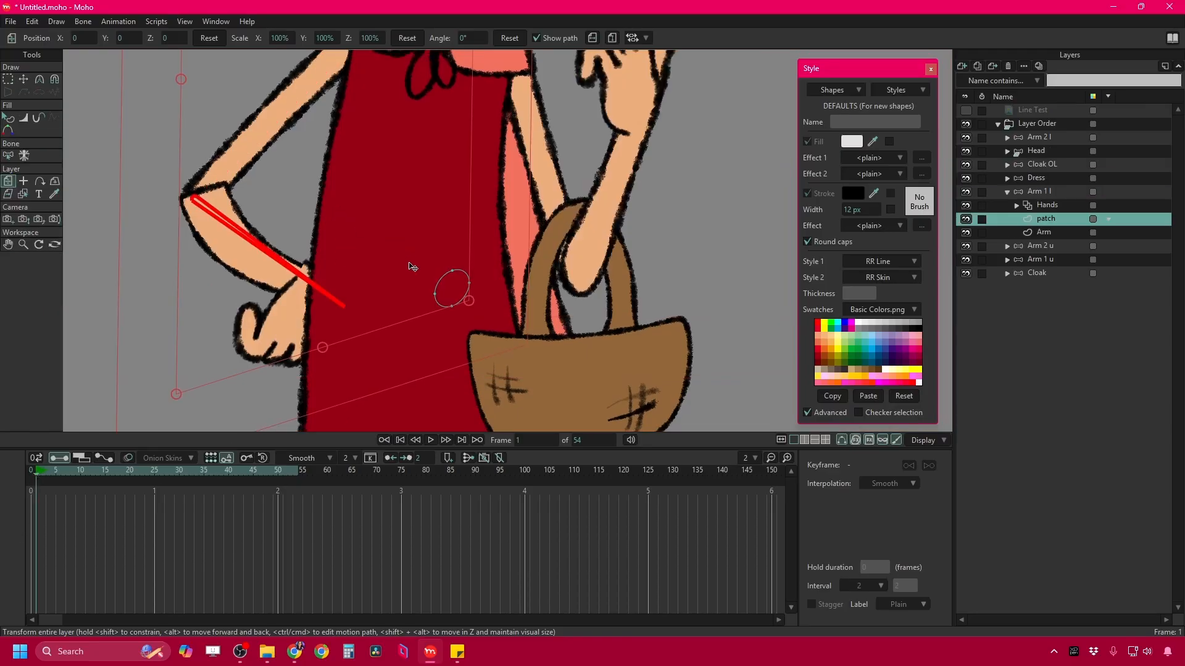
left_click_drag(457, 293, 210, 199)
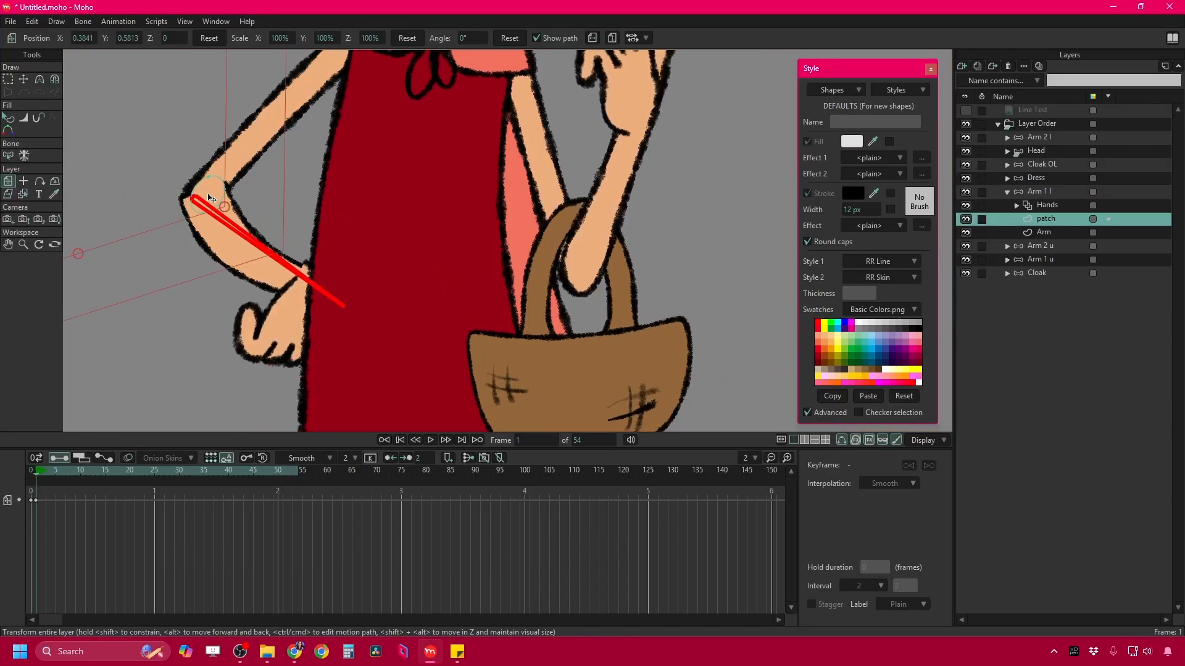
Reshape the patch's outline points at frame 1 so it covers the elbow seam between the arm's lines.
scroll(208, 185, "up", 6)
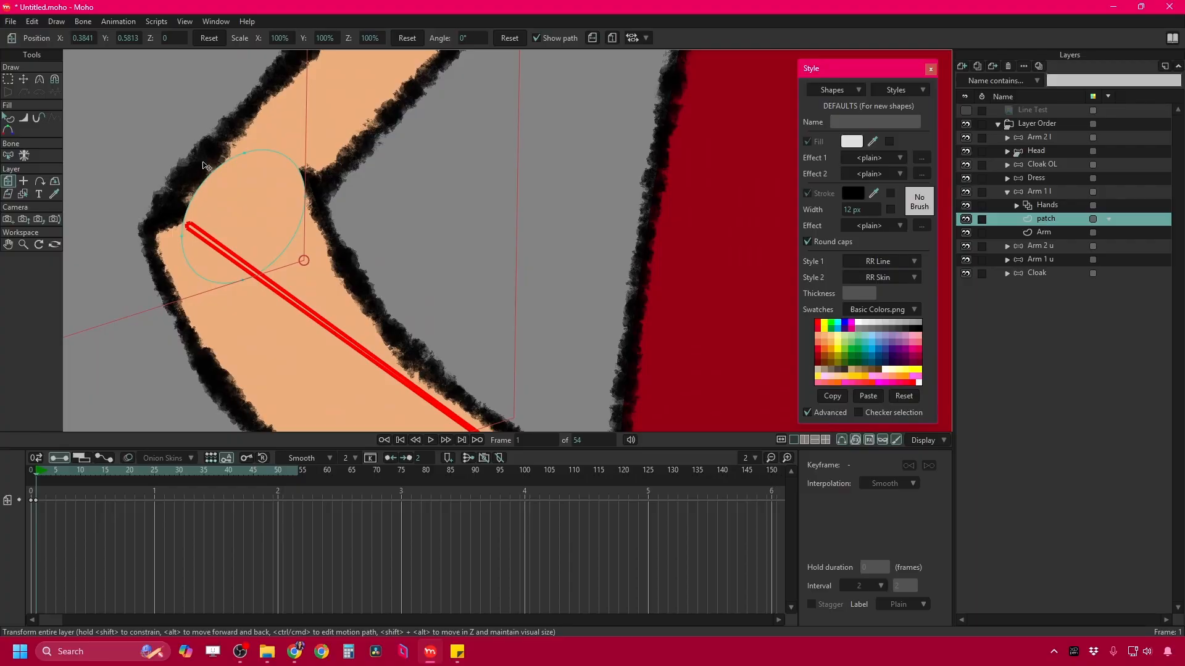
left_click(23, 80)
left_click_drag(244, 153, 247, 141)
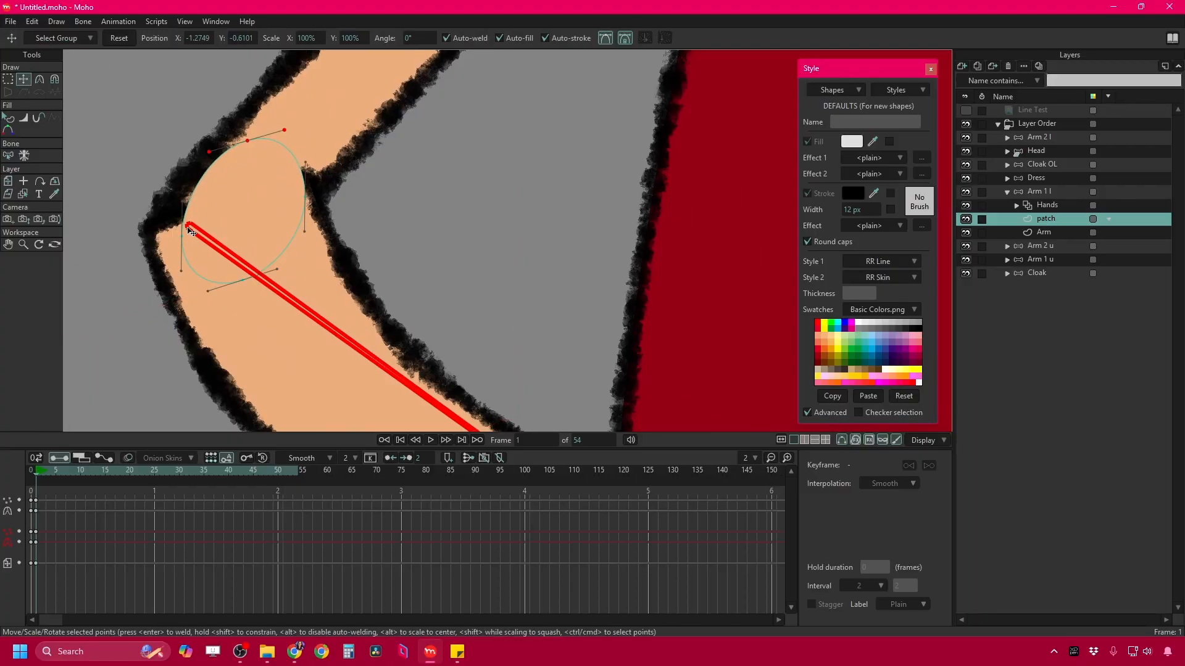
left_click_drag(182, 236, 159, 239)
mouse_move(305, 198)
left_mouse_down()
mouse_move(288, 225)
mouse_move(304, 213)
left_mouse_up()
left_click_drag(179, 257, 194, 253)
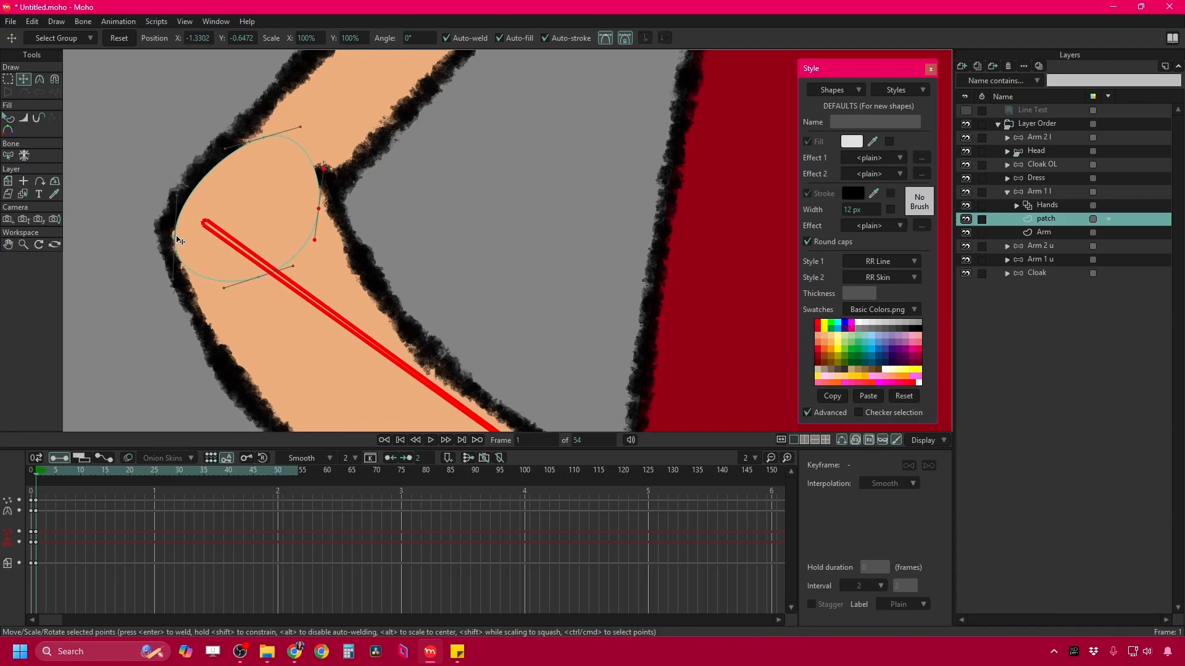
left_click(176, 236)
Enable the patch circle's stroke at frame 0 and sample the arm's skin colour for it.
left_click(31, 472)
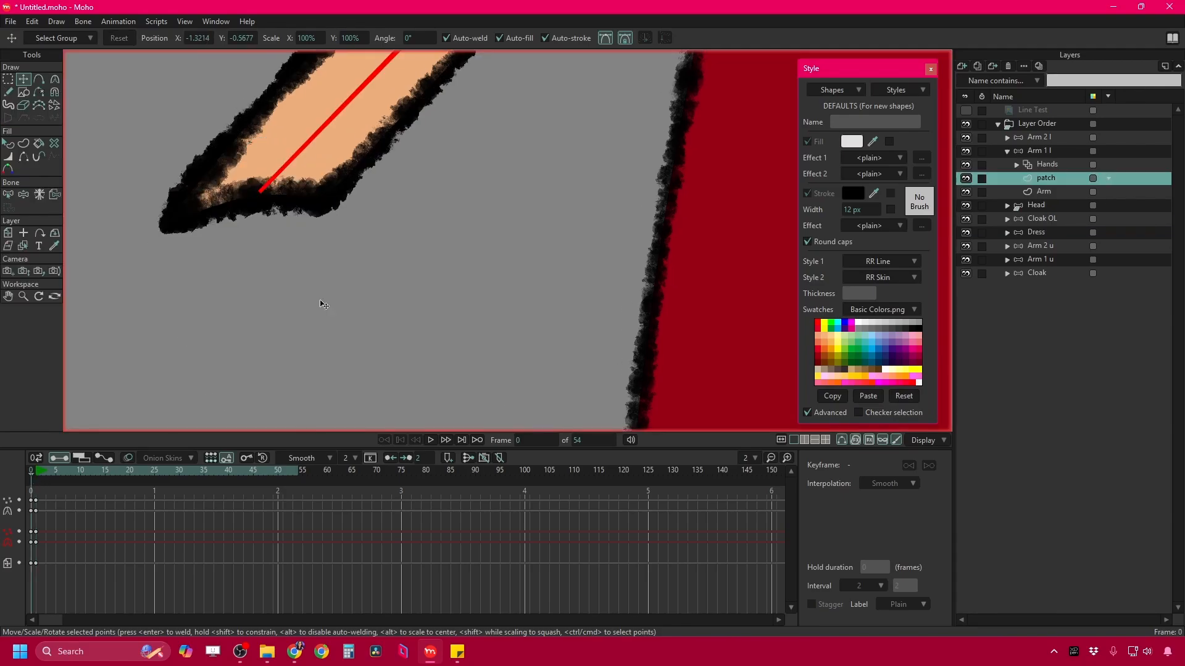
scroll(330, 292, "down", 5)
left_click_drag(370, 265, 429, 135)
key("q")
left_click(333, 287)
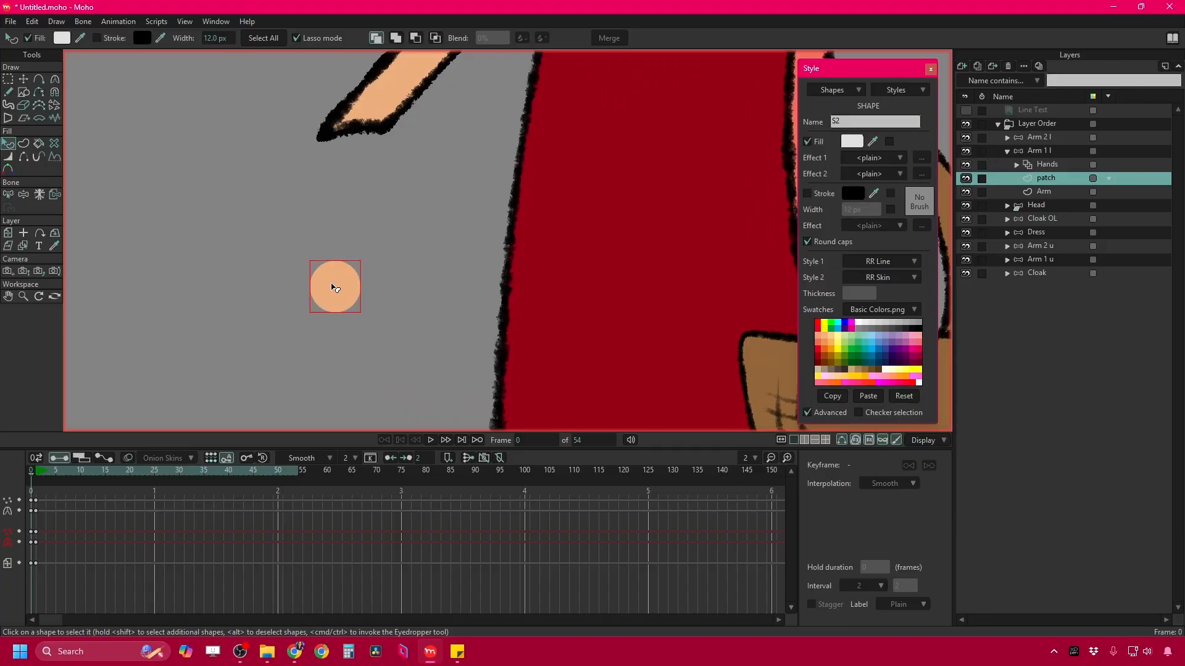
left_click(807, 194)
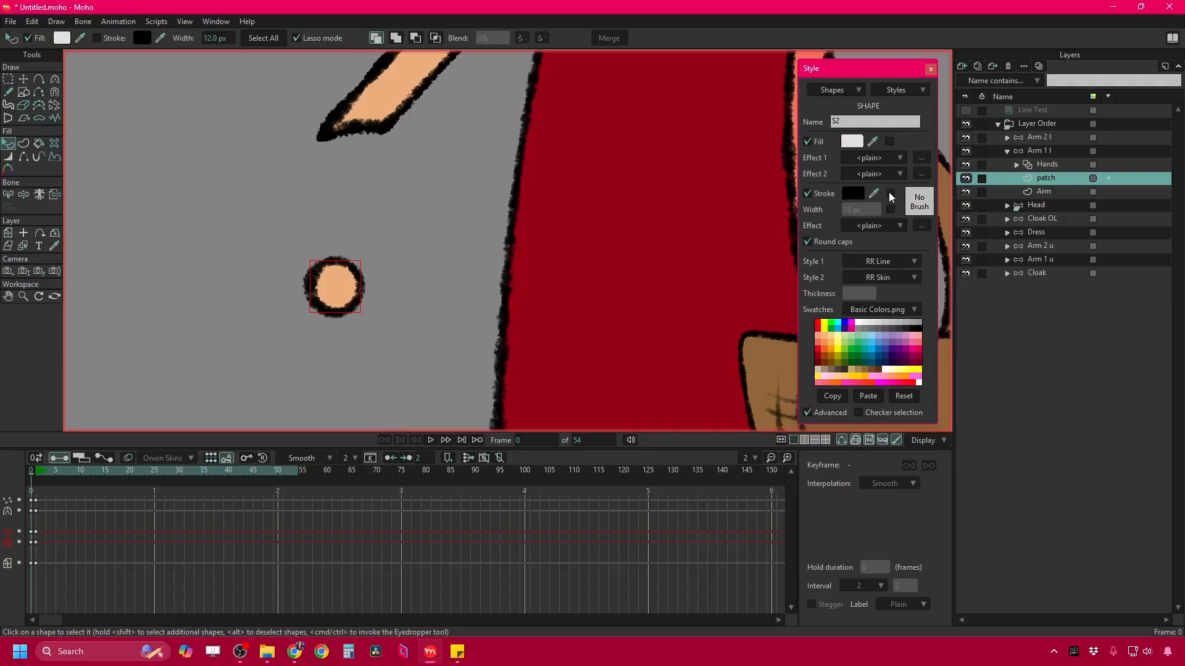
left_click(873, 194)
left_click(395, 92)
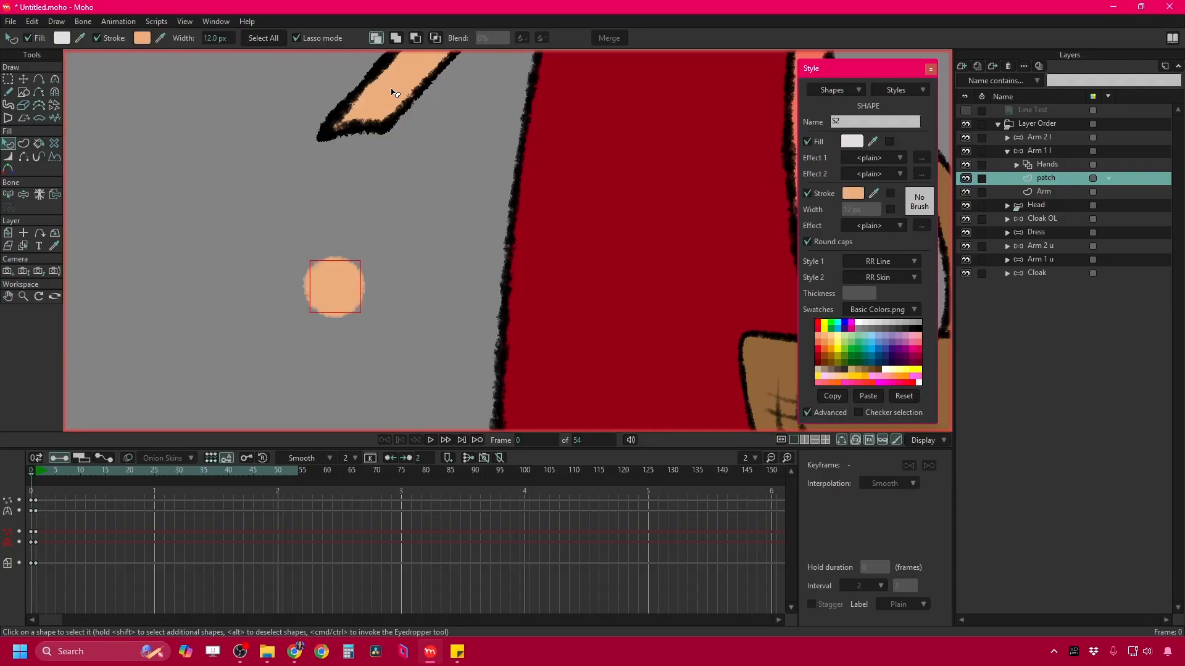
Adjust the patch's outline points around the elbow at frame 2 with the Transform Points tool.
left_click(42, 470)
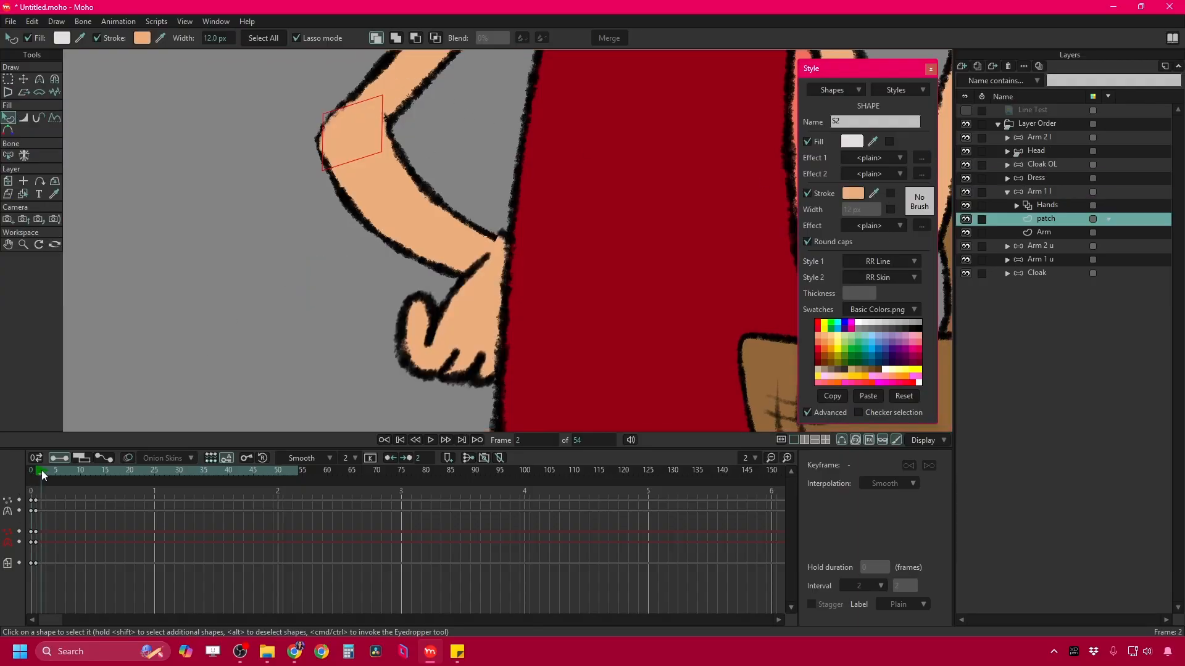
scroll(343, 108, "up", 4)
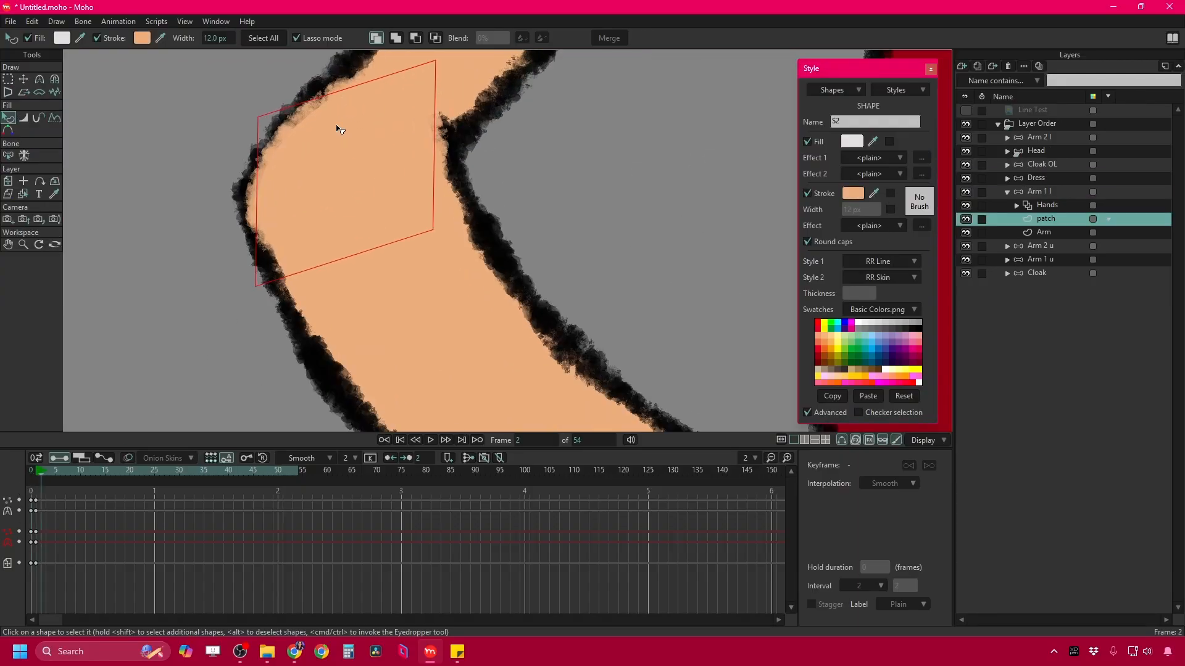
left_click(28, 82)
left_click_drag(260, 115, 269, 125)
scroll(409, 154, "down", 3)
left_click_drag(410, 158, 354, 182)
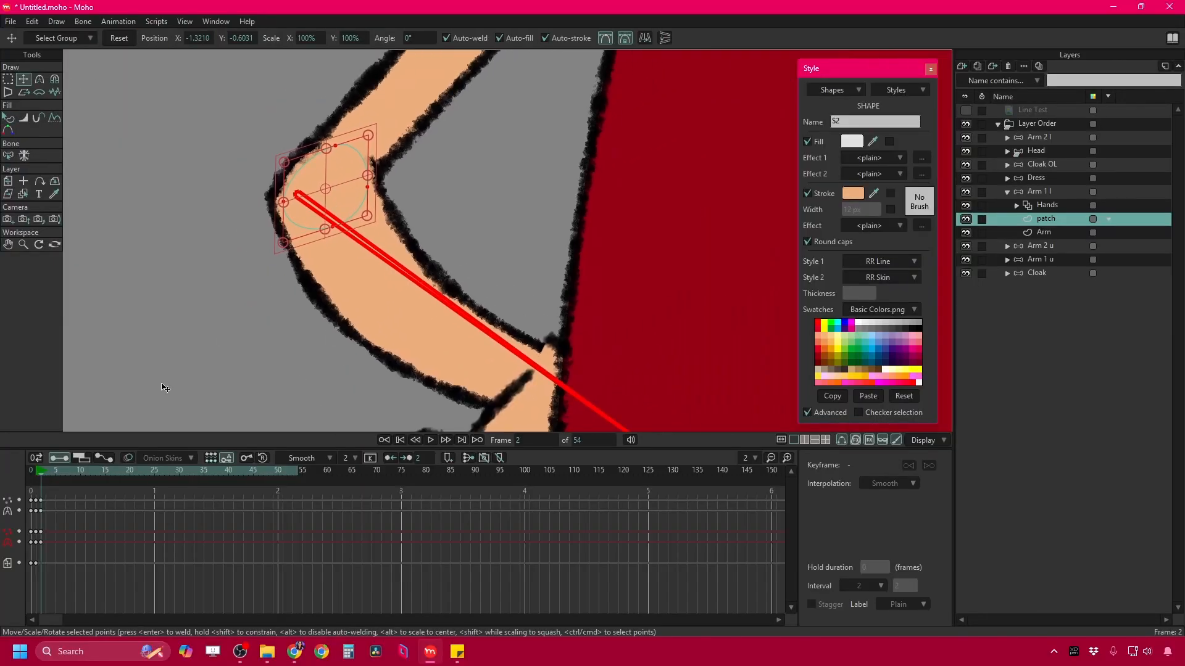
Move the patch's points over the elbow seam at frame 5.
left_click_drag(43, 504, 54, 469)
left_click_drag(405, 120, 410, 132)
scroll(411, 154, "down", 2)
left_click_drag(411, 154, 302, 141)
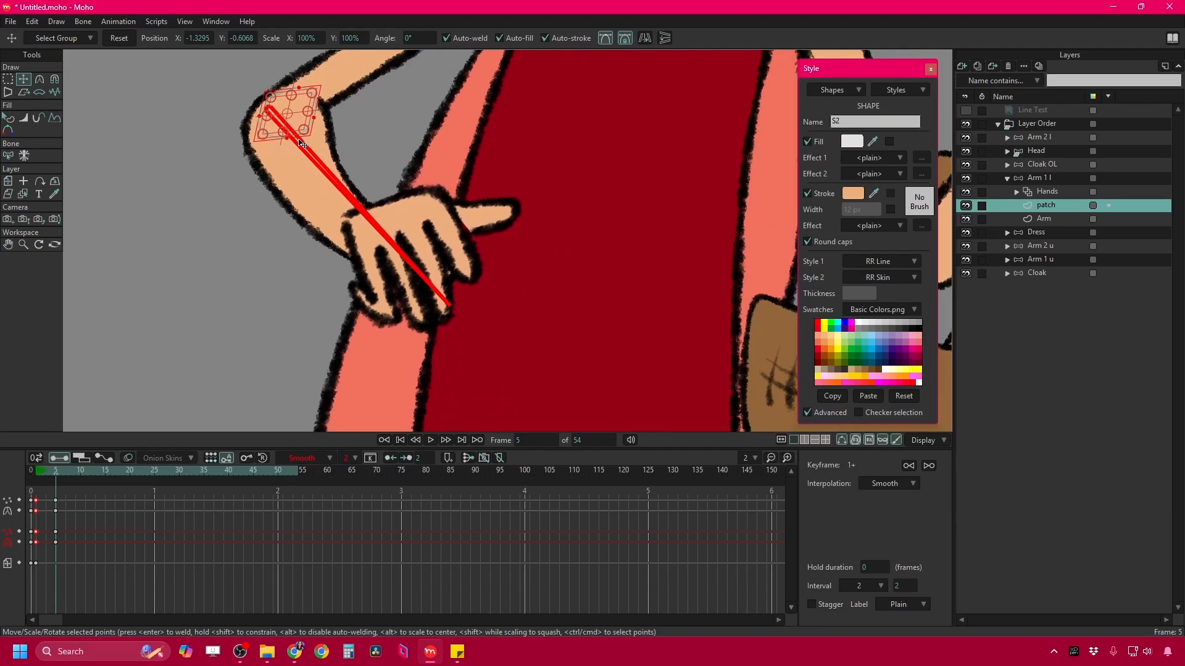
Reposition the patch's points to cover the elbow joint at frame 7.
key("Right")
key("Right")
left_click_drag(376, 136, 347, 240)
left_click_drag(303, 184, 335, 157)
Place the patch over the elbow at frame 11 and pull its individual outline points out towards the arm's lines.
key("Right")
key("Right")
key("Right")
key("Right")
scroll(323, 165, "up", 3)
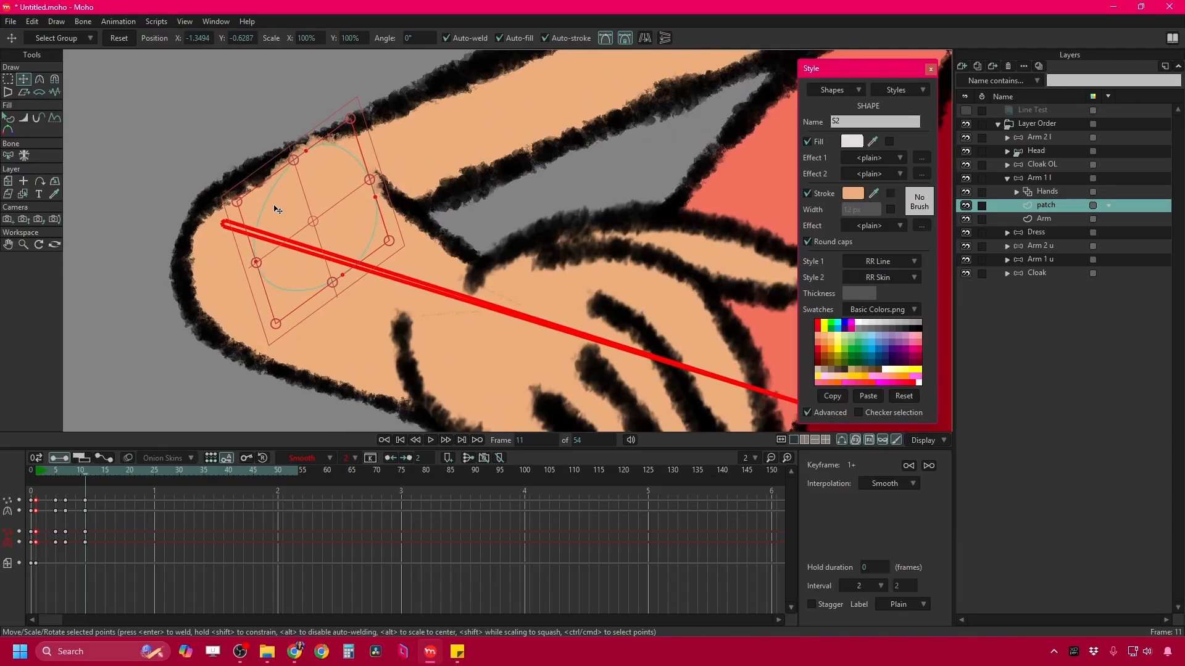
left_click(256, 262, "ctrl")
left_click_drag(256, 261, 215, 235)
left_click_drag(306, 150, 345, 147)
left_click_drag(374, 197, 377, 194)
Adjust the patch's upper and outer points to stay inside the elbow's lines at frame 13.
key("Right")
key("Right")
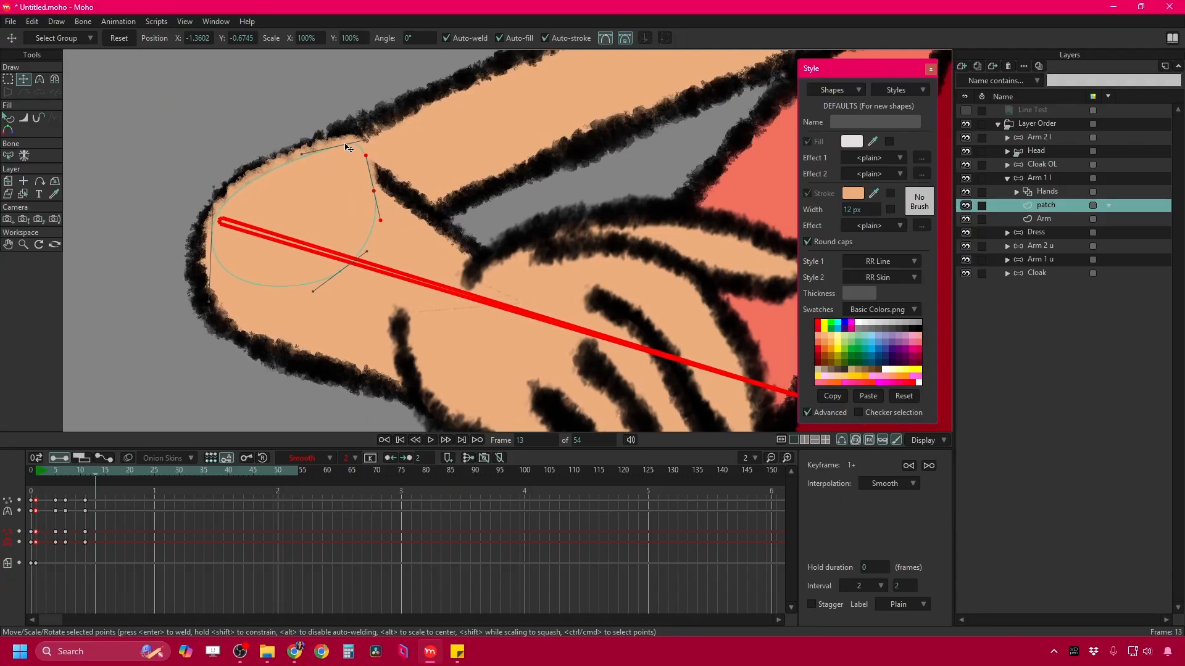
left_click_drag(344, 145, 355, 152)
left_click_drag(214, 238, 271, 232)
Shift the patch's upper point to fit the bent elbow at frame 15.
key("Right")
key("Right")
mouse_move(379, 134)
left_mouse_down()
mouse_move(414, 140)
mouse_move(409, 126)
mouse_move(397, 171)
mouse_move(423, 147)
mouse_move(412, 148)
mouse_move(432, 173)
mouse_move(436, 142)
mouse_move(389, 148)
left_mouse_up()
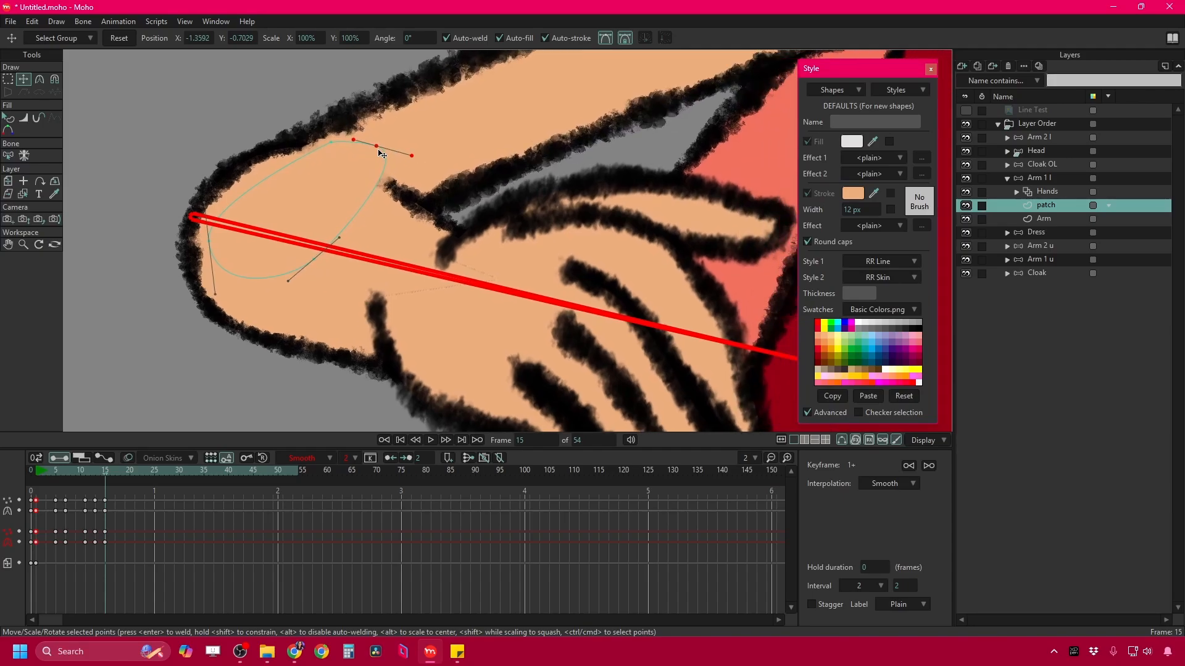
scroll(382, 154, "down", 6)
Select all the patch's points at frame 17 and move them away from the arm, off the canvas.
key("ctrl+Right")
key("ctrl+Right")
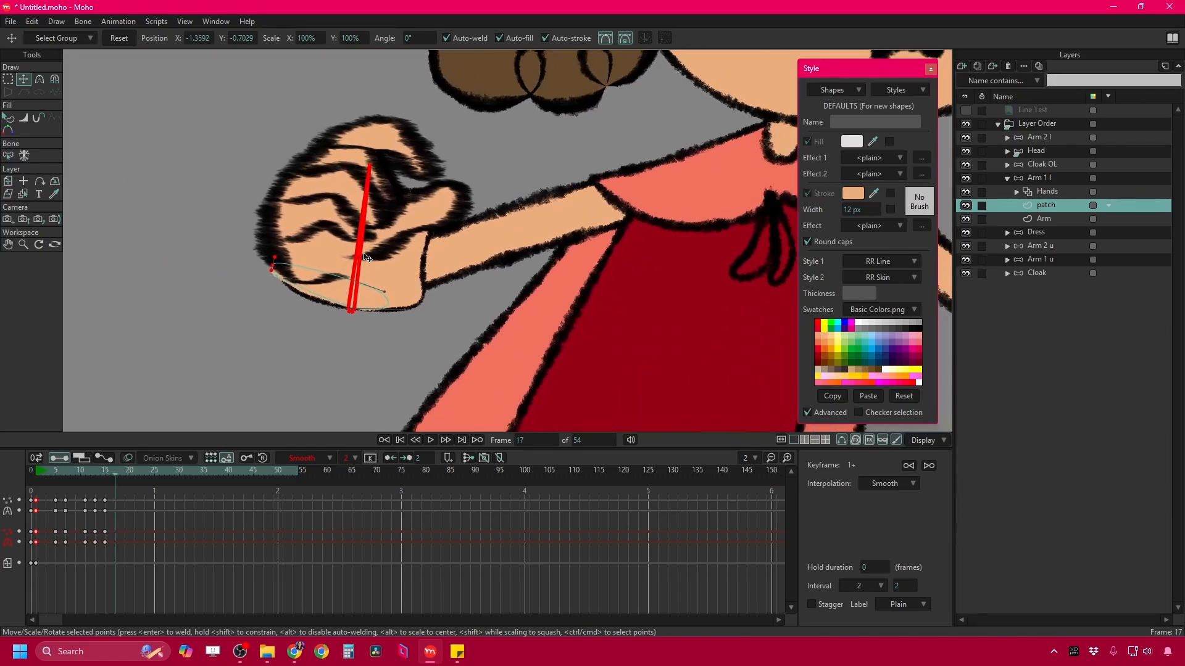
left_click_drag(382, 287, 375, 269)
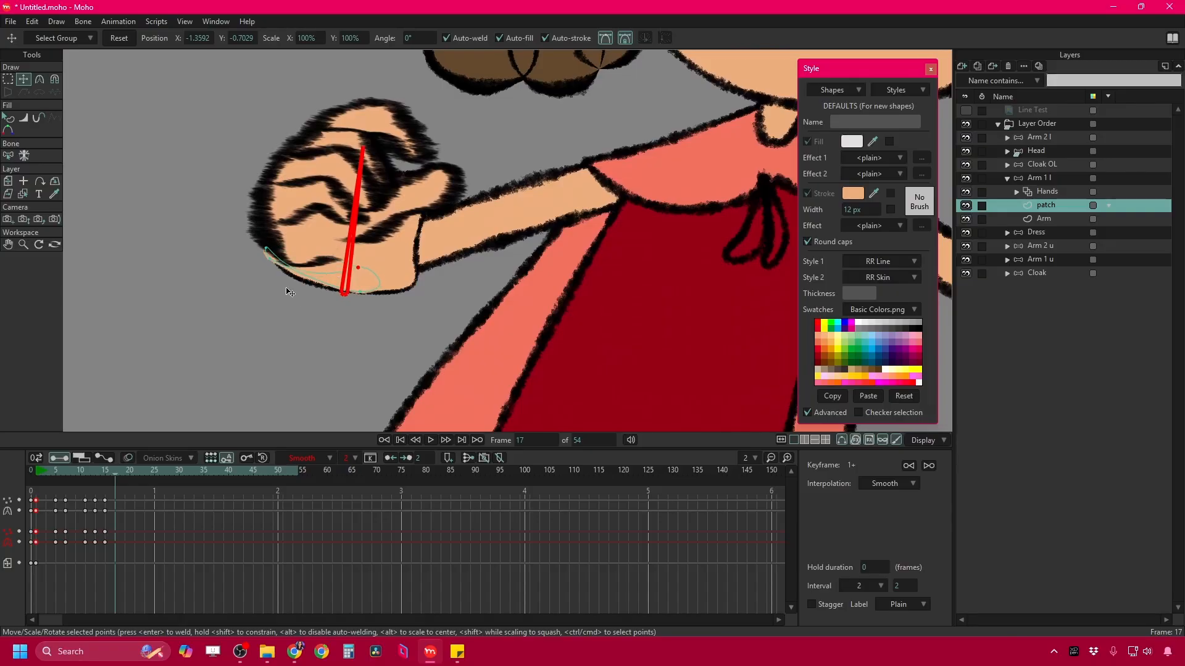
double_click(322, 265)
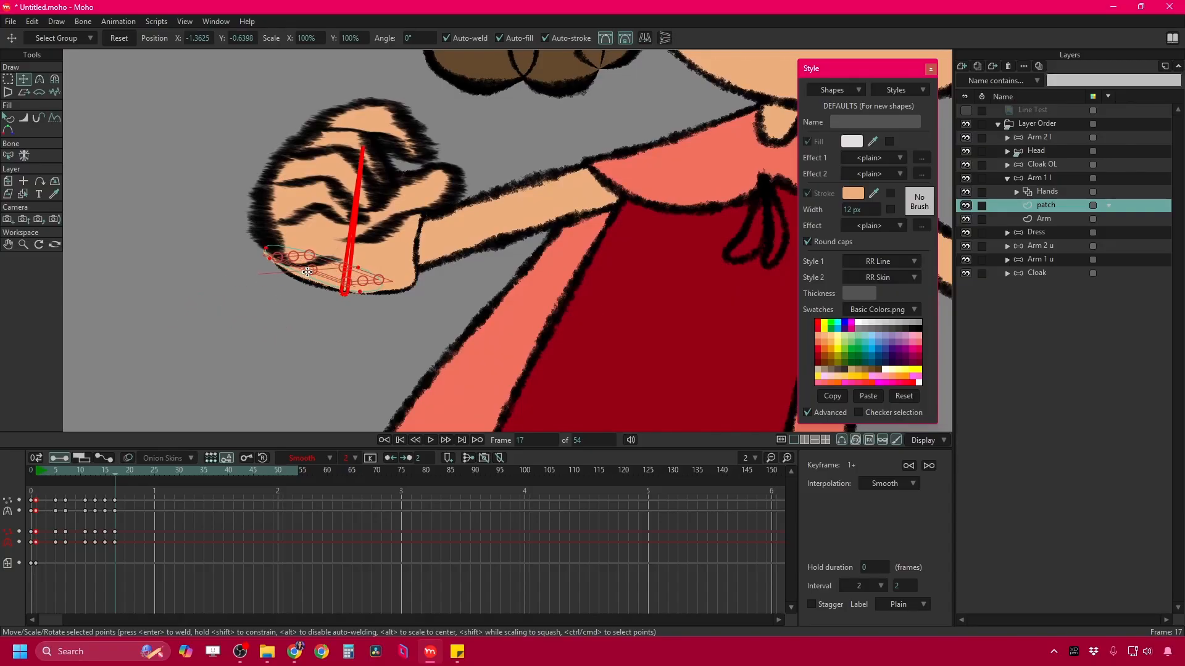
left_click_drag(337, 279, 158, 368)
left_click_drag(227, 346, 400, 231)
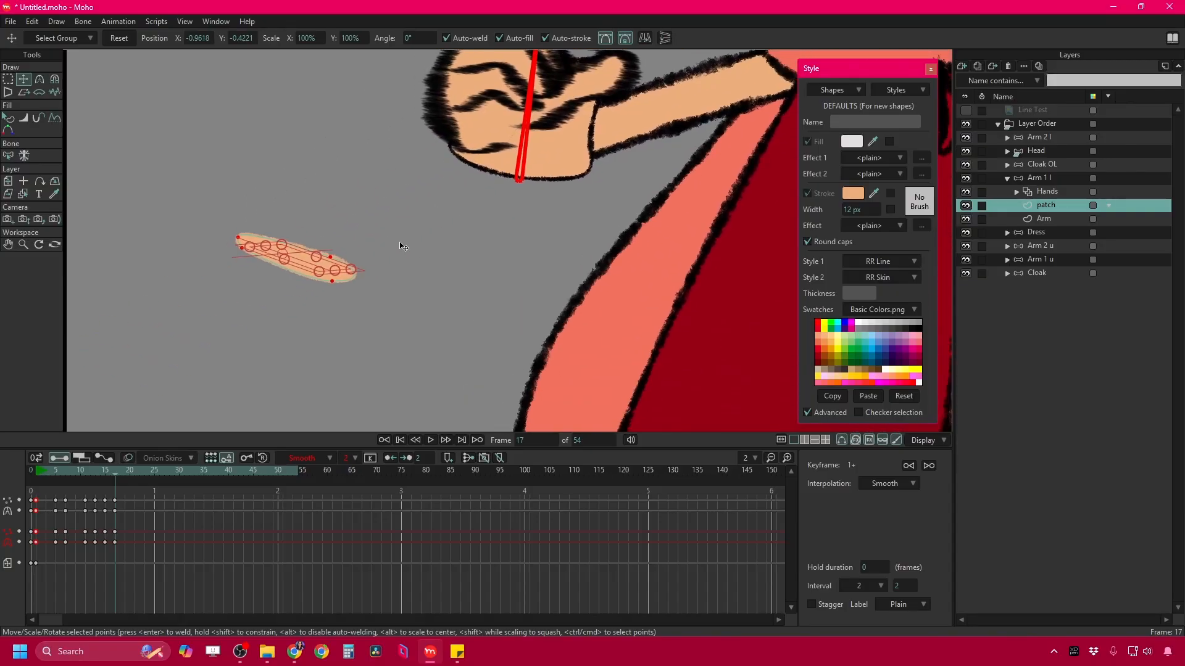
scroll(408, 250, "down", 3)
left_click_drag(373, 274, 199, 296)
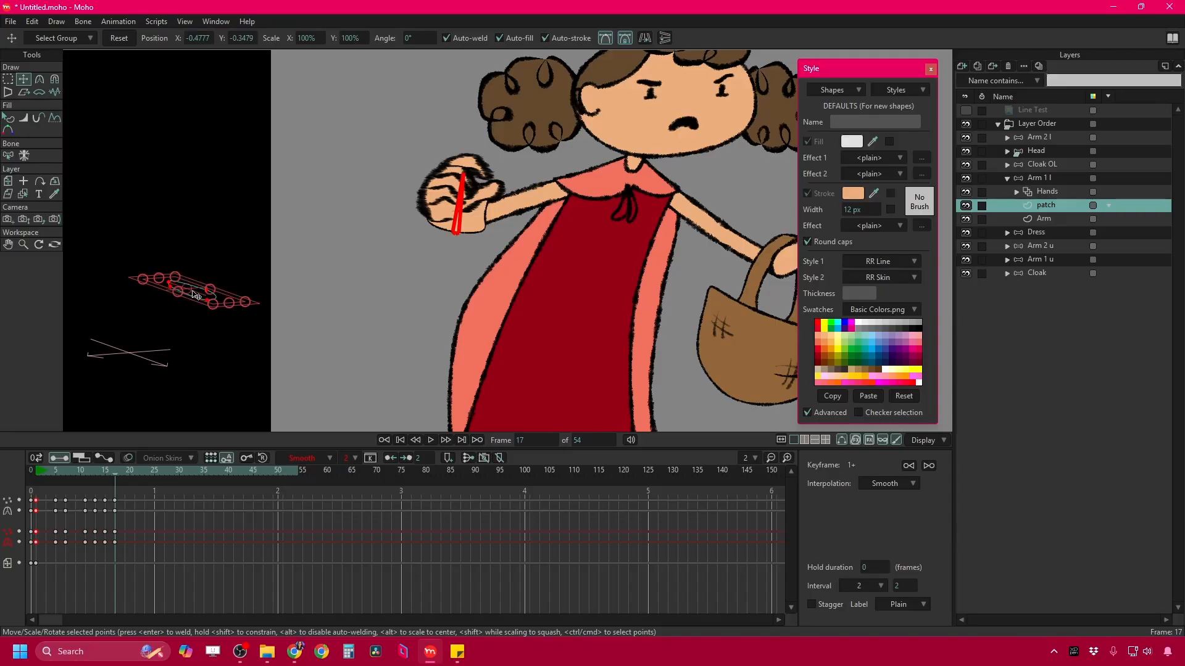
Bring the patch back onto the arm at frame 19 and fit its points inside the elbow's lines.
key("ctrl+Right")
key("ctrl+Right")
scroll(432, 273, "down", 3)
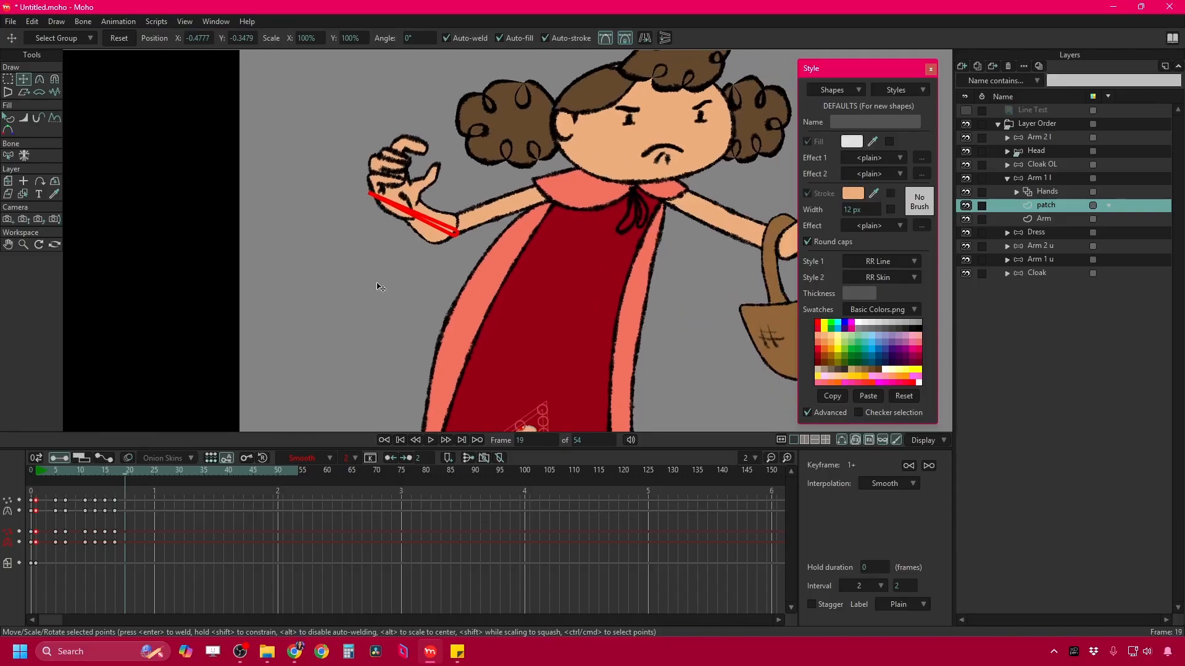
scroll(370, 283, "up", 4)
left_click_drag(485, 395, 466, 176)
scroll(421, 205, "up", 5)
left_click_drag(536, 159, 416, 183)
scroll(373, 229, "down", 4)
left_click(384, 228)
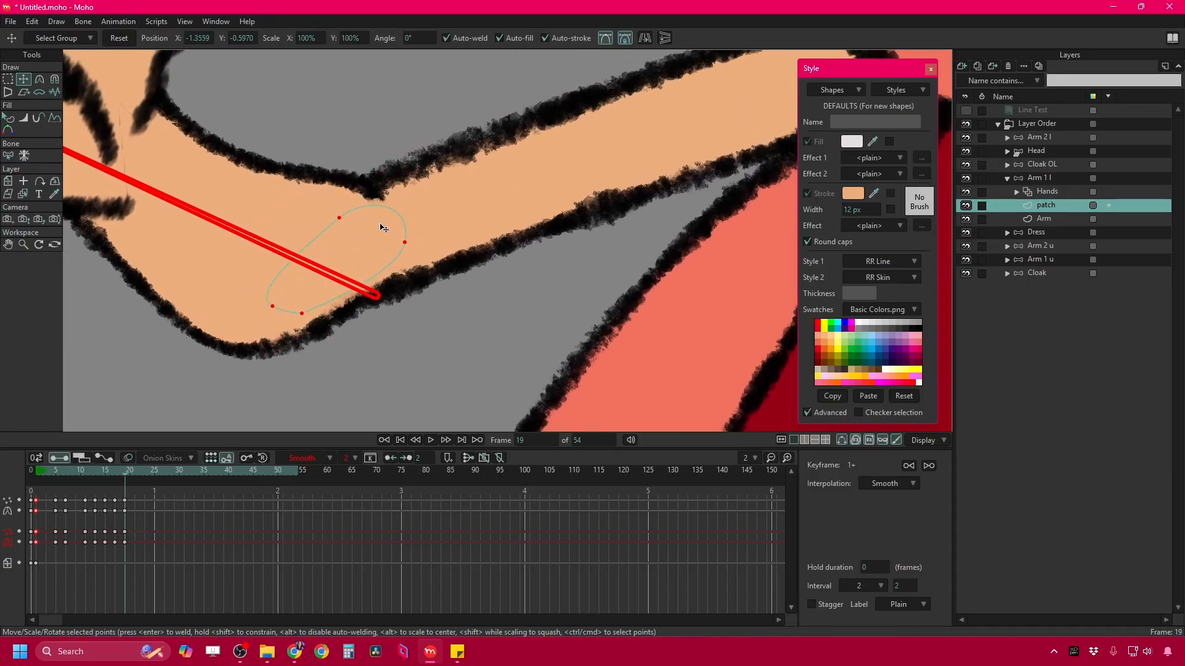
mouse_move(384, 228)
left_mouse_down()
mouse_move(302, 237)
mouse_move(385, 240)
mouse_move(365, 222)
mouse_move(381, 222)
mouse_move(376, 241)
left_mouse_up()
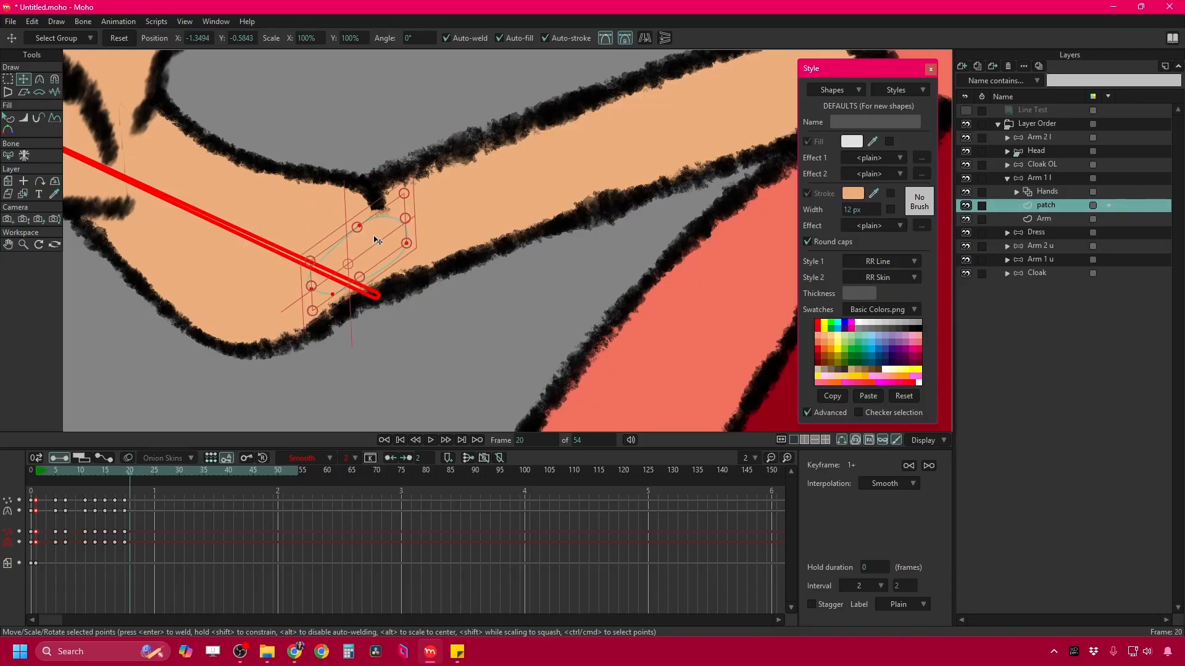
Move the whole patch away from the elbow and off the canvas at frame 21.
key("ctrl+Right")
key("ctrl+Right")
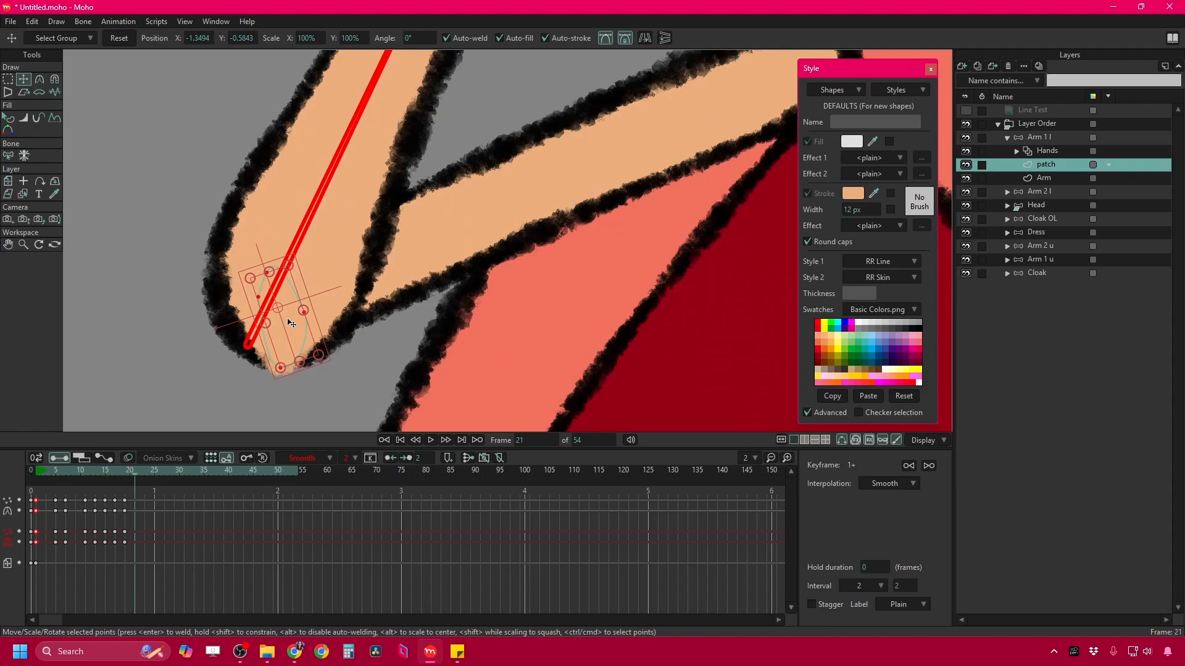
left_click_drag(291, 323, 158, 297)
scroll(343, 244, "down", 5)
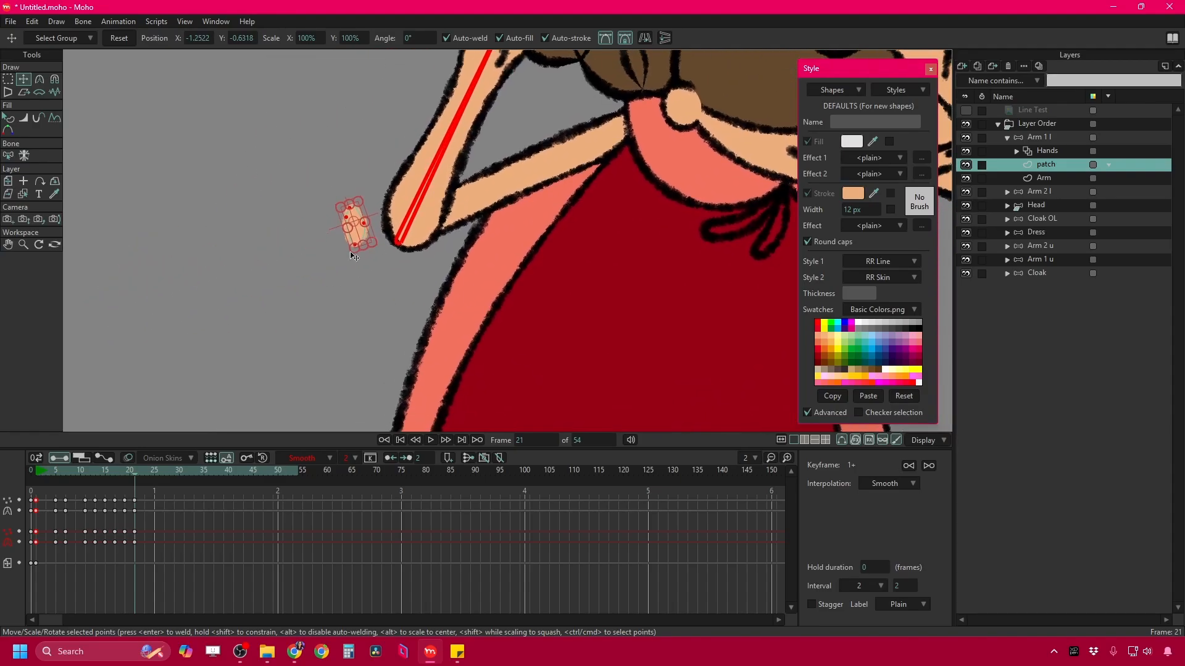
scroll(352, 254, "down", 5)
left_click_drag(348, 247, 172, 265)
Move the patch beyond the canvas edge at frame 23.
key("ctrl+Right")
key("ctrl+Right")
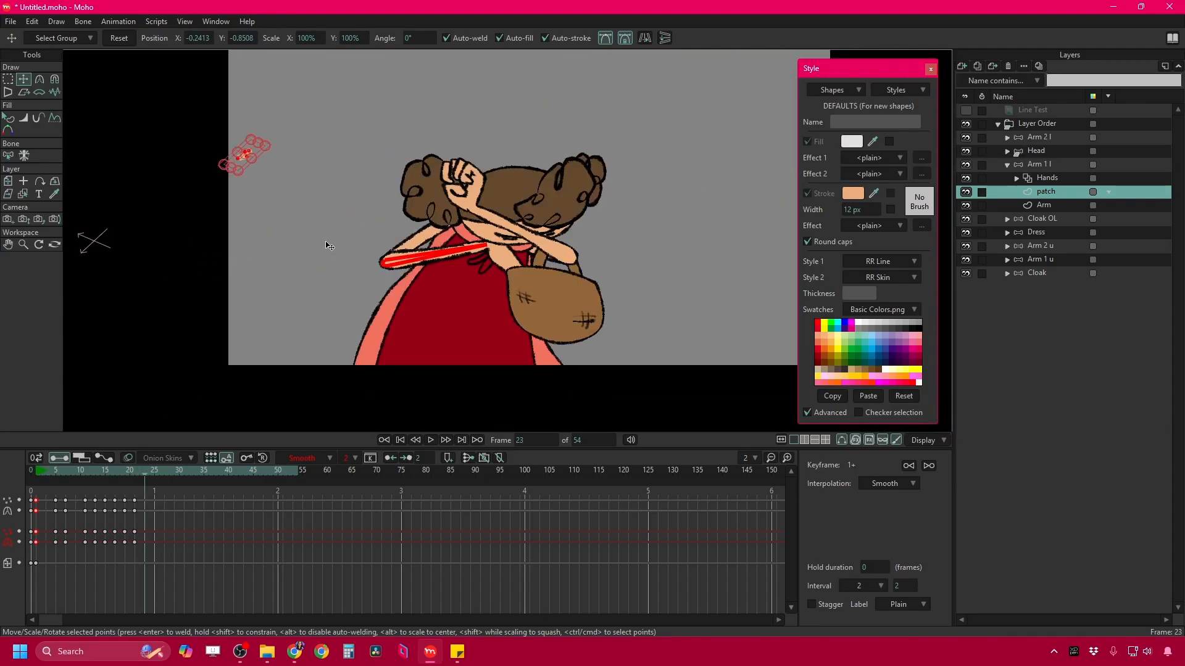
left_click_drag(259, 157, 185, 197)
Advance to frame 29 and move the patch out of the canvas area.
key("ctrl+Right")
key("ctrl+Right")
key("ctrl+Right")
key("ctrl+Right")
key("ctrl+Right")
key("ctrl+Right")
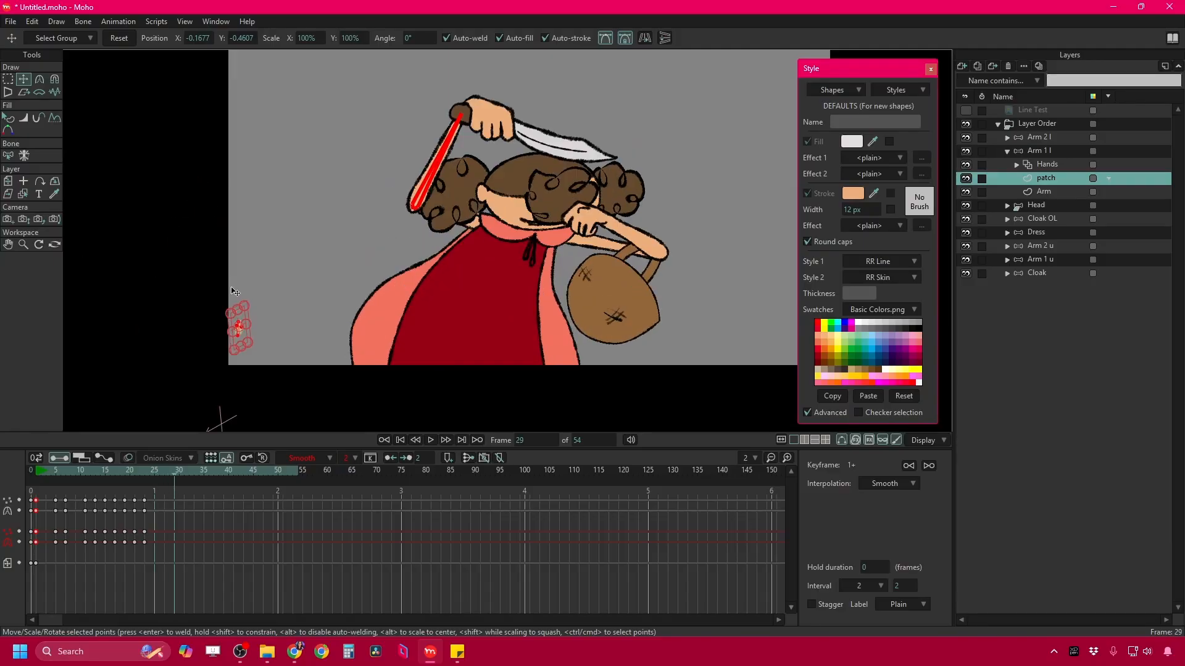
key("ctrl+Left")
key("ctrl+Right")
left_click_drag(238, 323, 139, 323)
Place the patch back over the arm at frame 37 and adjust its points to cover the elbow seam.
key("ctrl+Right")
key("ctrl+Right")
key("ctrl+Right")
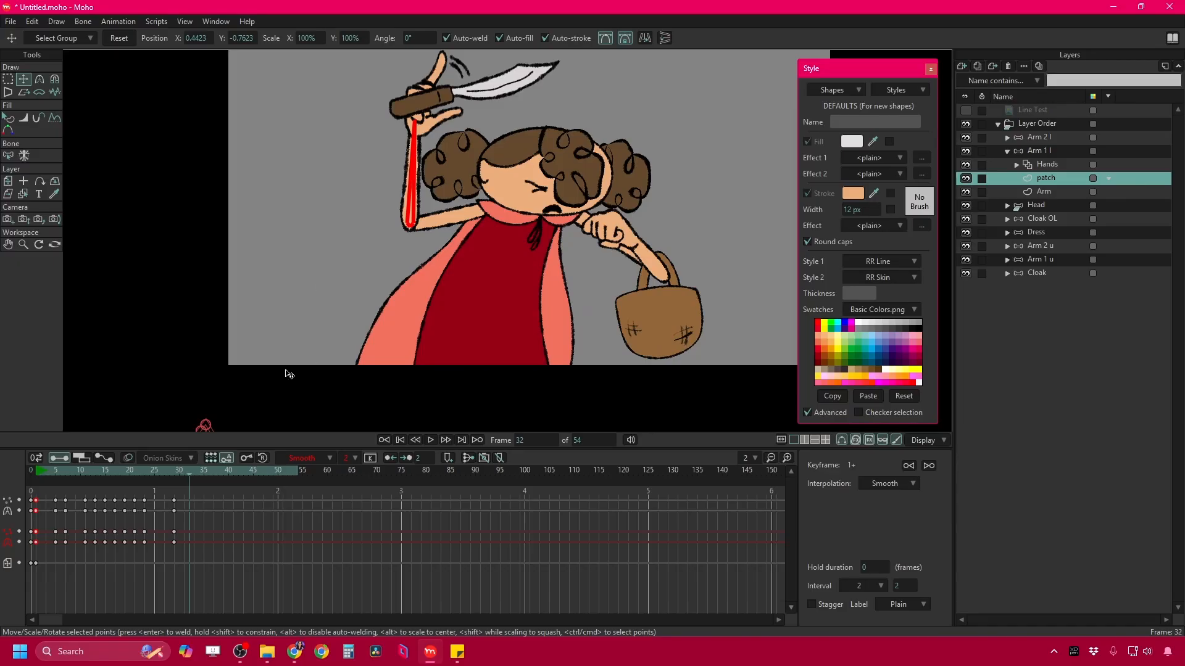
key("ctrl+Right")
key("ctrl+Right")
key("ctrl+Right")
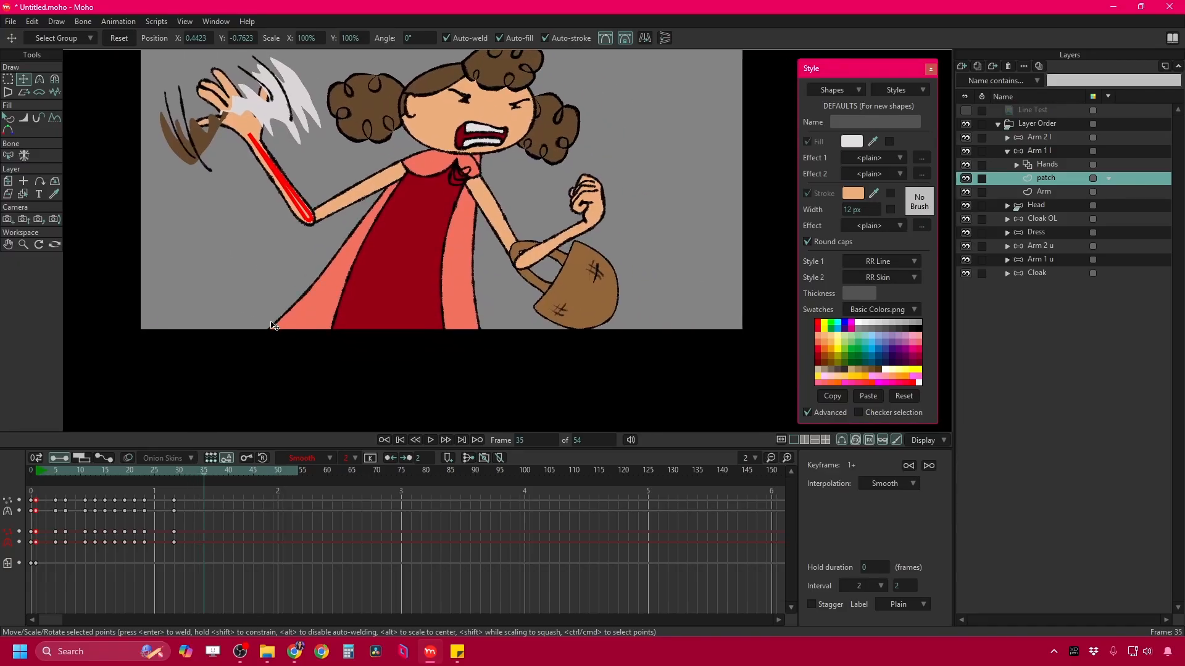
key("ctrl+Right")
key("ctrl+Right")
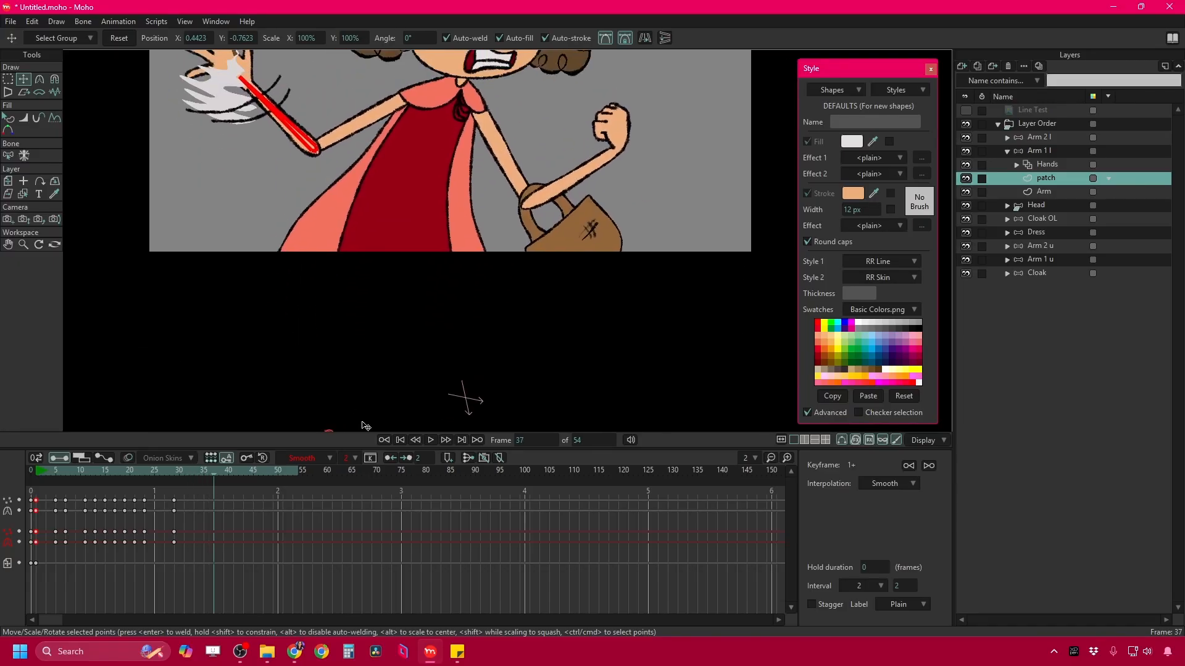
left_click(321, 111)
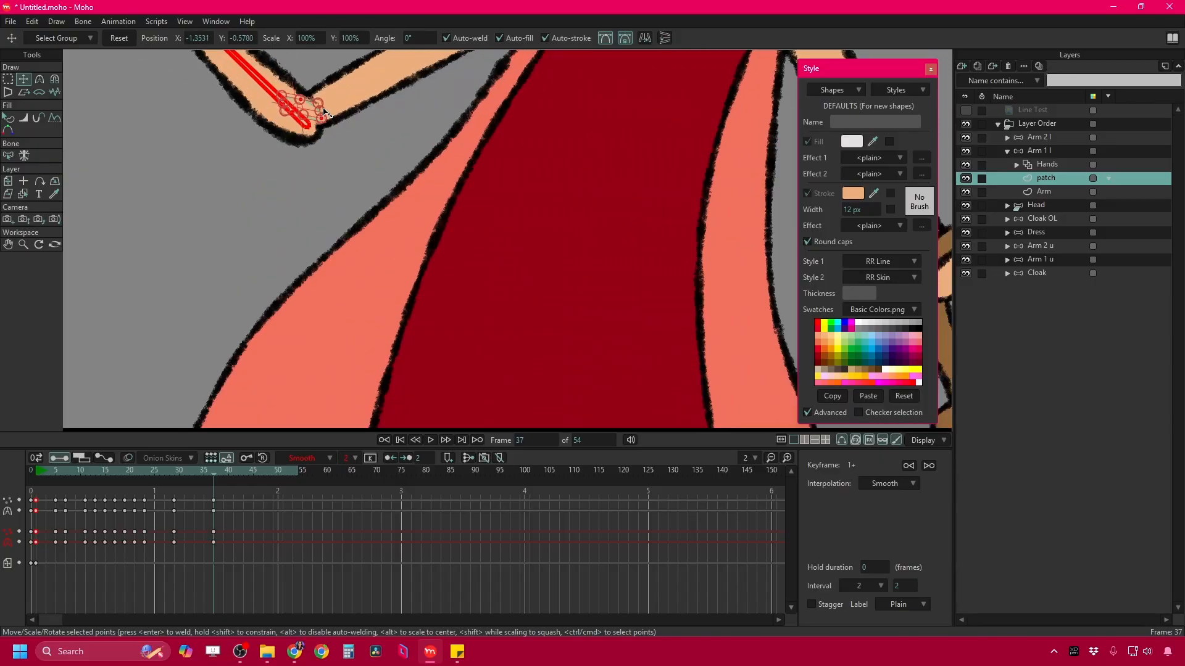
scroll(318, 154, "up", 8)
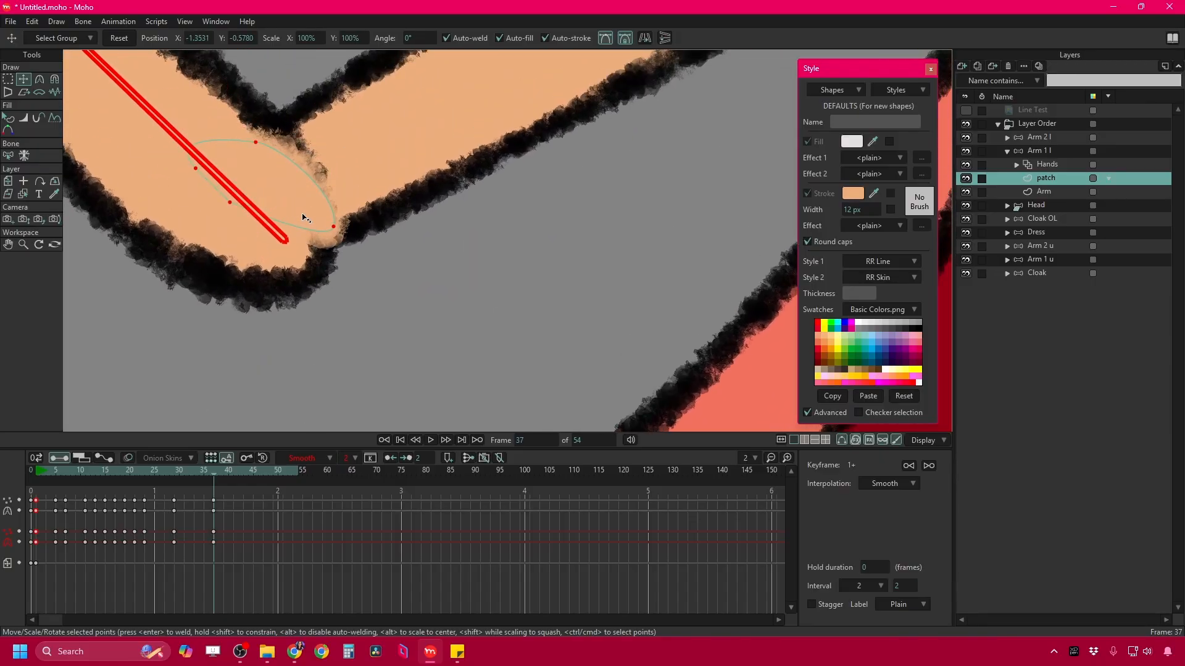
key("ctrl+a")
left_click_drag(240, 127, 305, 190)
scroll(312, 186, "down", 3)
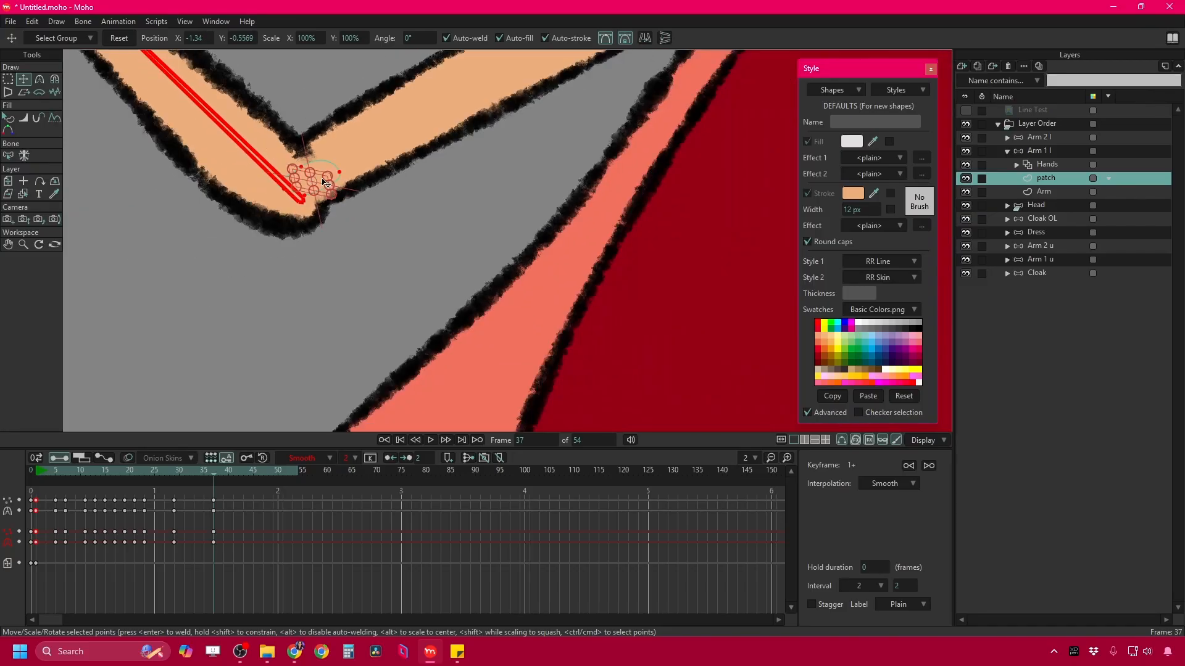
Copy the patch's frame 29 keyframes to frame 35 to keep it off the arm until frame 37.
key("ctrl+Left")
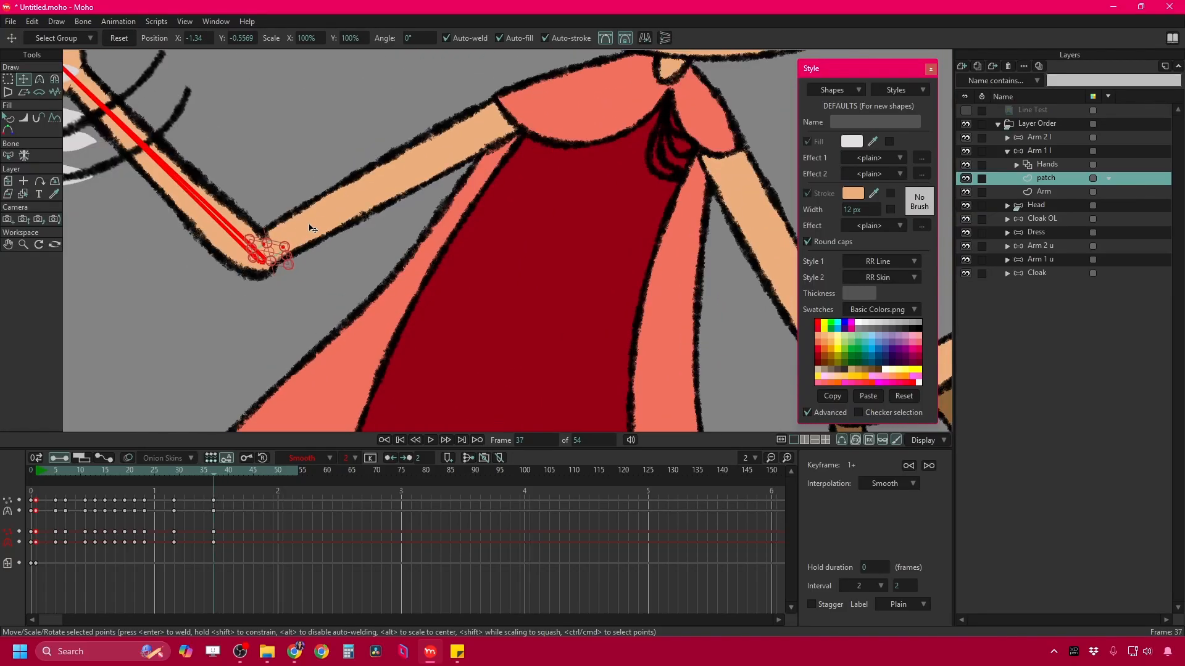
key("ctrl+Left")
left_click_drag(185, 492, 171, 520)
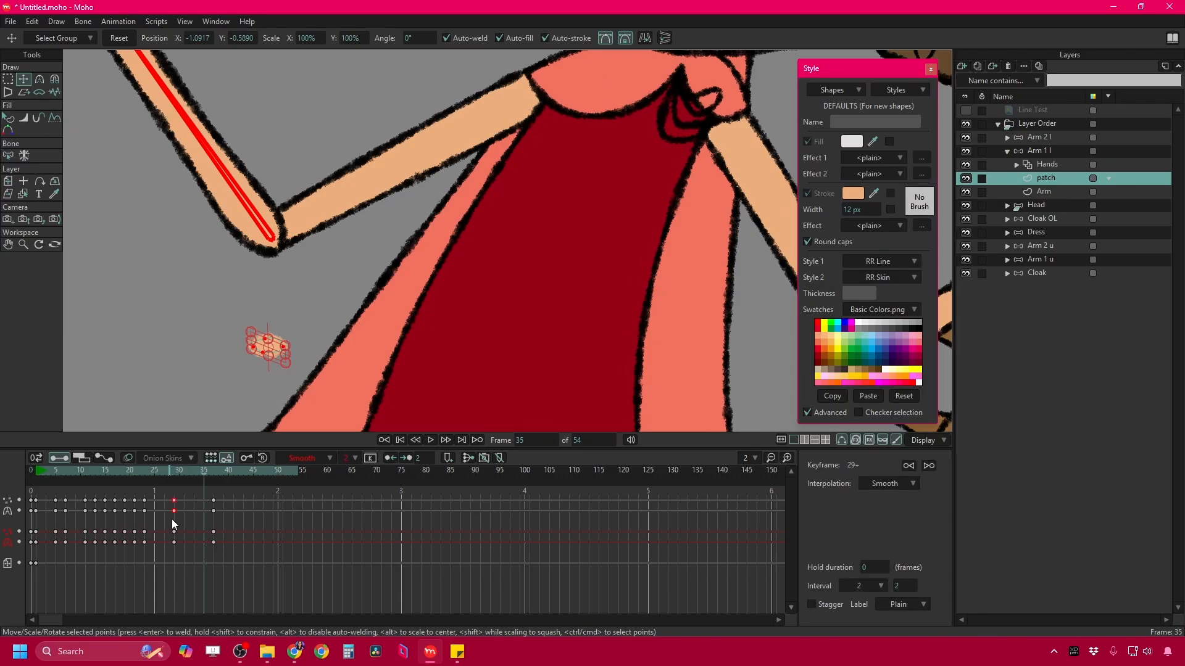
key("ctrl+c")
key("ctrl+v")
Keyframe the patch over the elbow at frame 47 and move it off the canvas at frame 48.
key("ctrl+Right")
key("ctrl+Right")
key("ctrl+Right")
key("ctrl+Right")
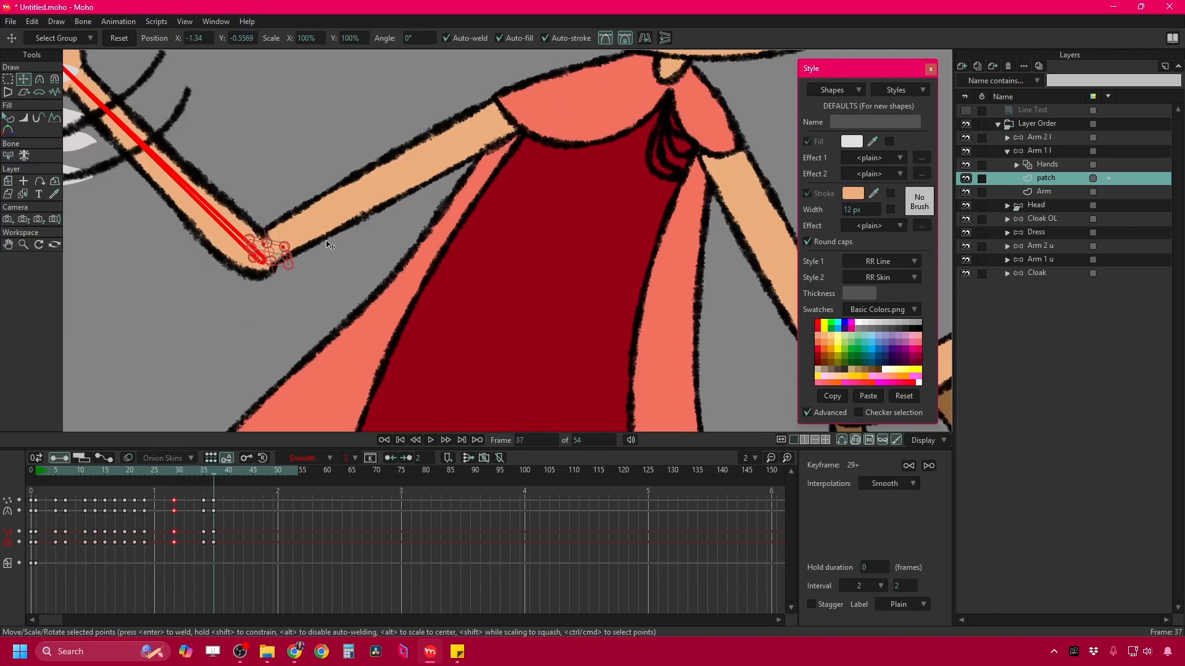
key("ctrl+Right")
key("ctrl+Right")
key("ctrl+Right")
key("ctrl+Right")
key("ctrl+Right")
key("ctrl+Right")
key("ctrl+Right")
key("ctrl+Right")
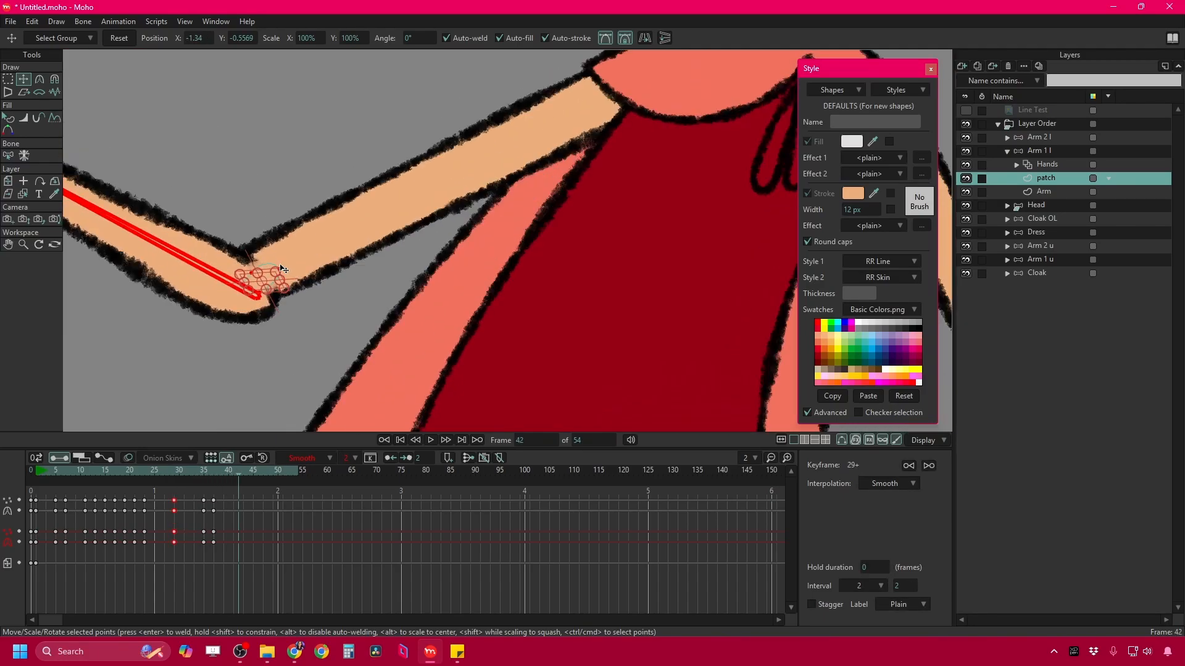
key("ctrl+Right")
key("ctrl+Left")
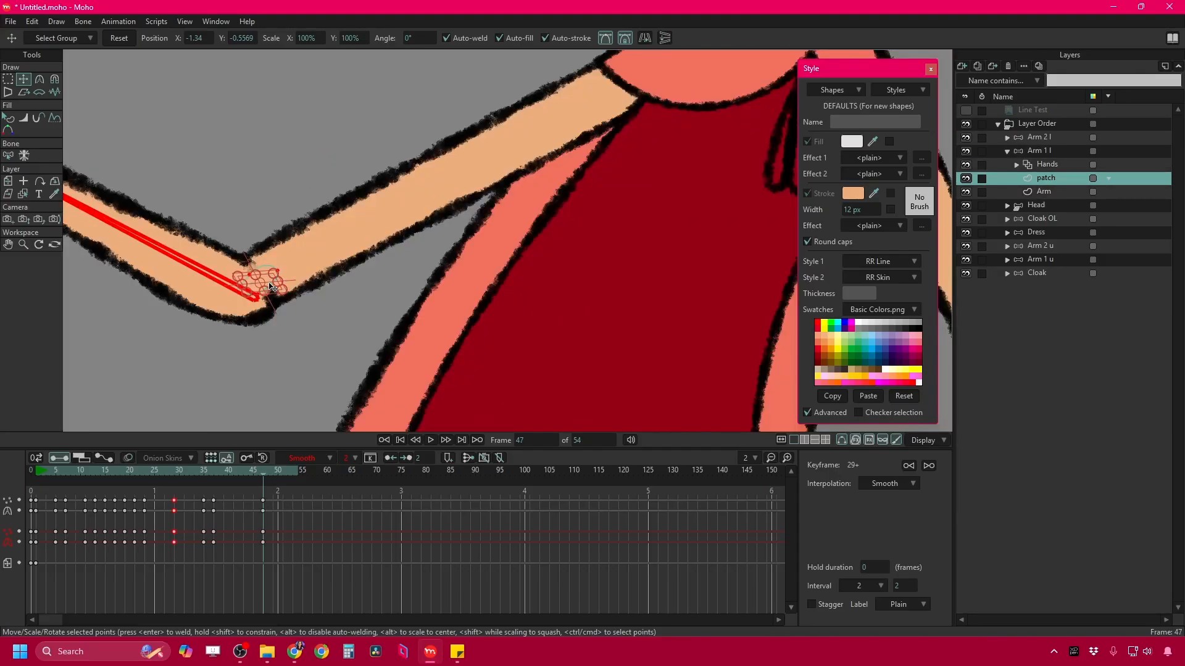
key("ctrl+Right")
scroll(393, 117, "down", 5)
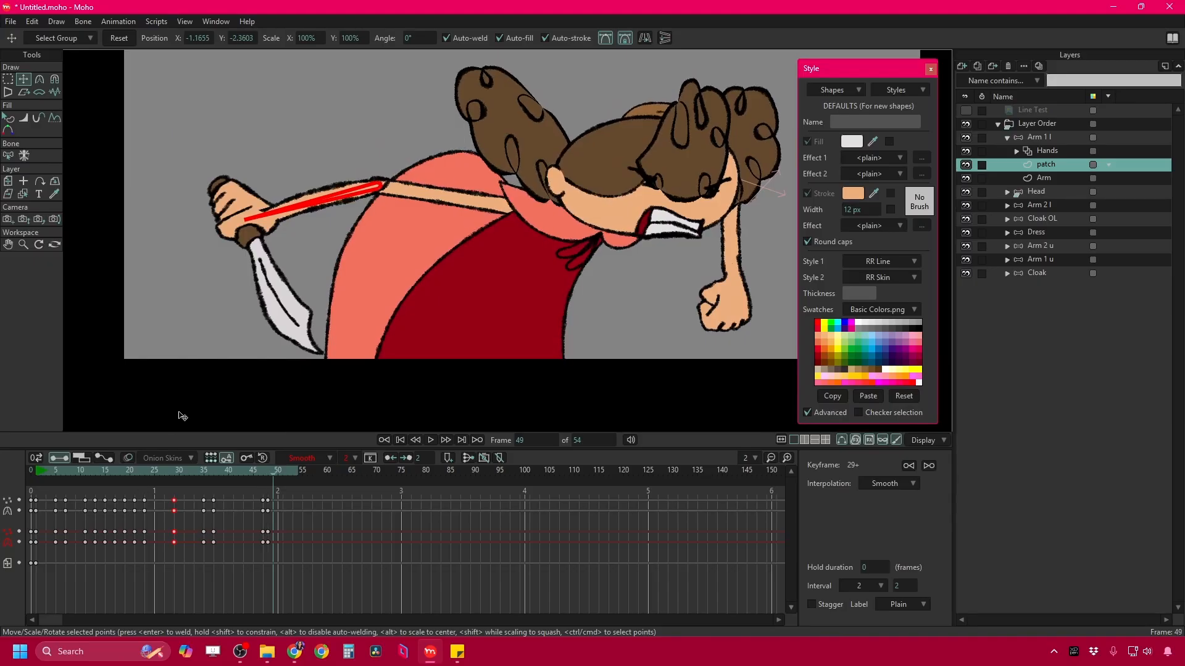
Move the patch off the dress and outside the canvas at frame 51.
key("ctrl+Right")
key("ctrl+Right")
key("ctrl+Right")
scroll(299, 321, "up", 6)
scroll(314, 312, "down", 2)
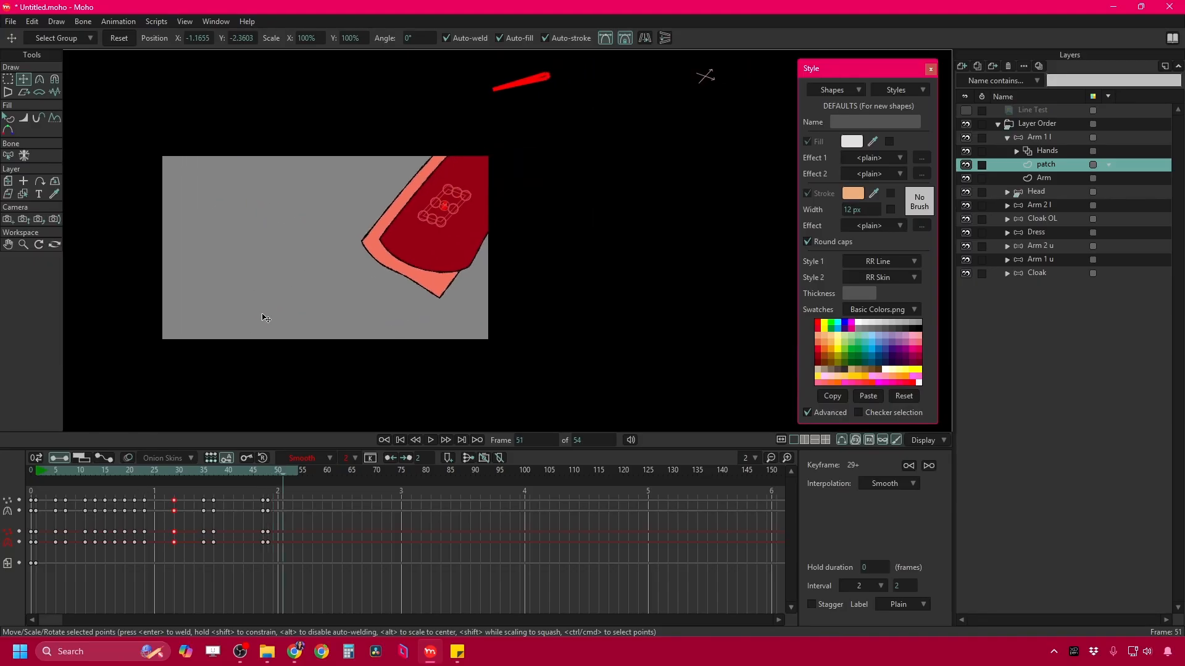
scroll(406, 239, "up", 4)
left_click_drag(405, 238, 318, 311)
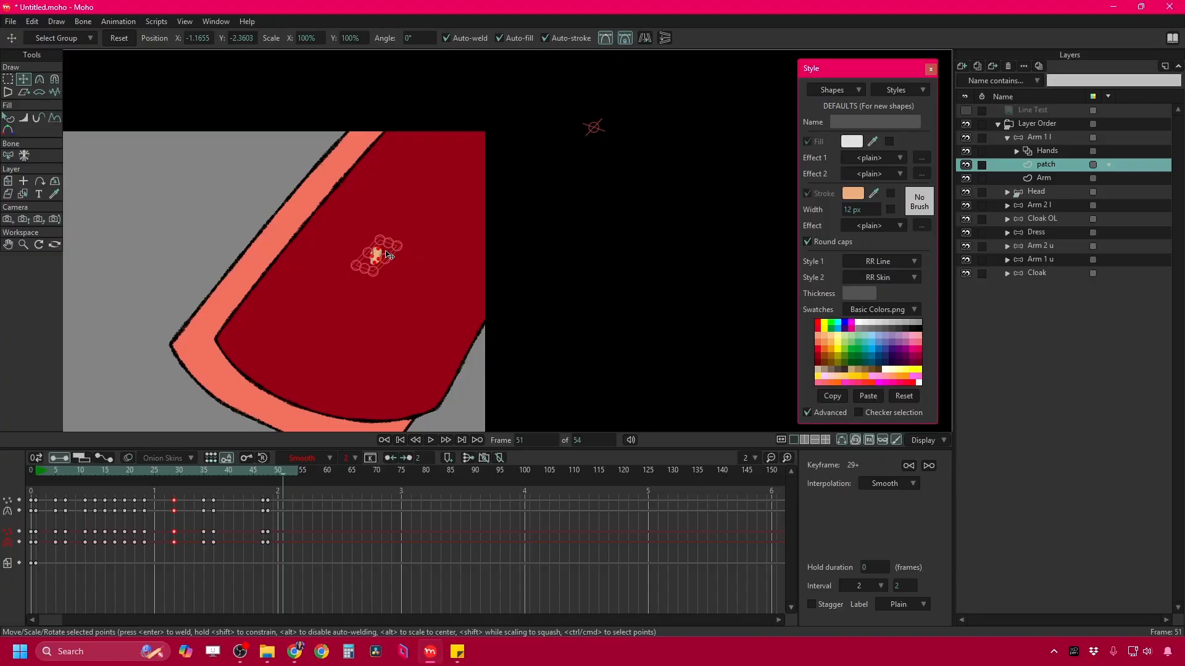
Move the patch out of the canvas at frame 50 and check the frames up to 52.
key("ctrl+Left")
scroll(617, 225, "down", 4)
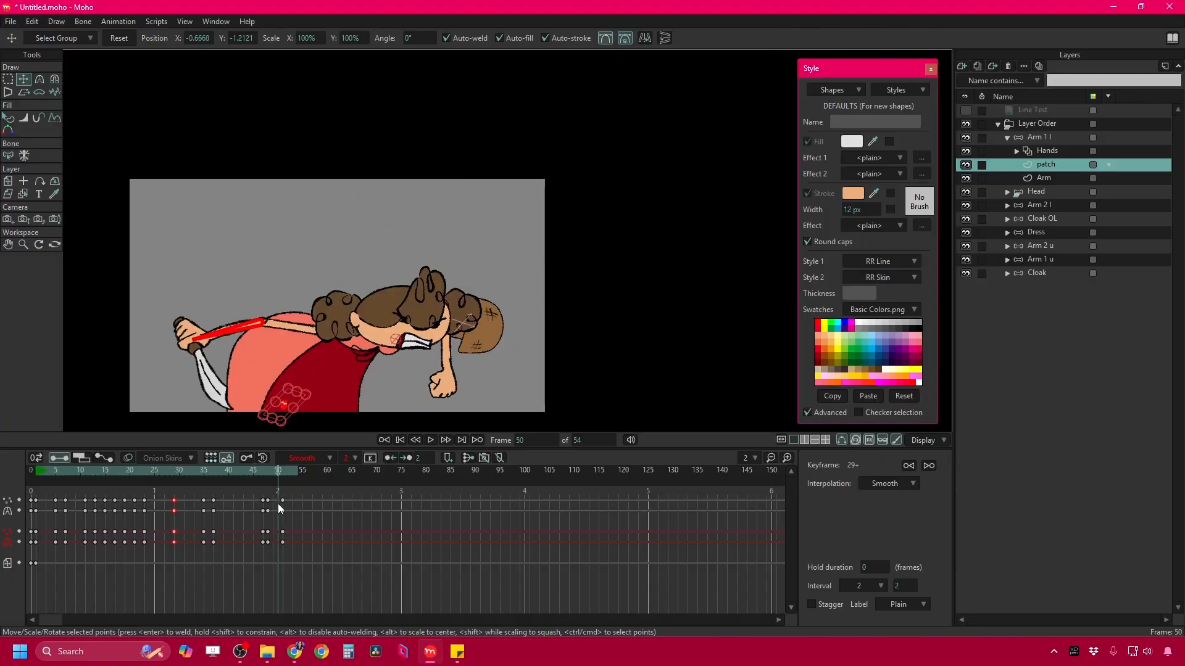
key("ctrl+Right")
key("ctrl+Right")
key("ctrl+Right")
key("ctrl+Right")
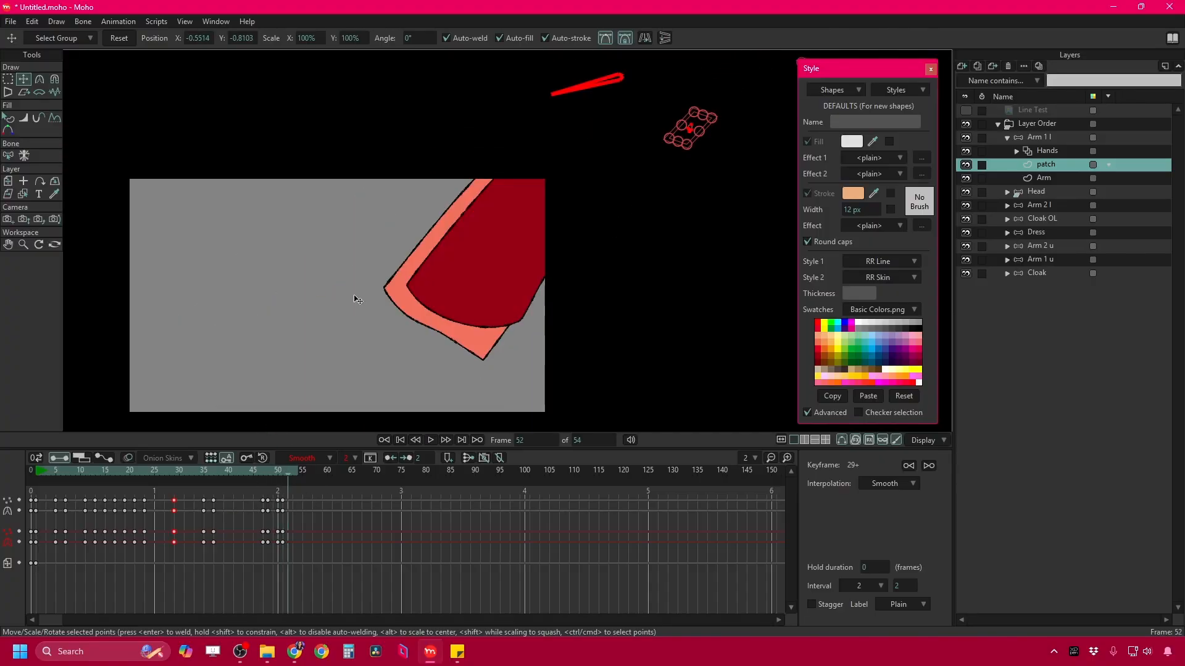
Play back the whole animation and examine the elbow patch in motion.
key("space")
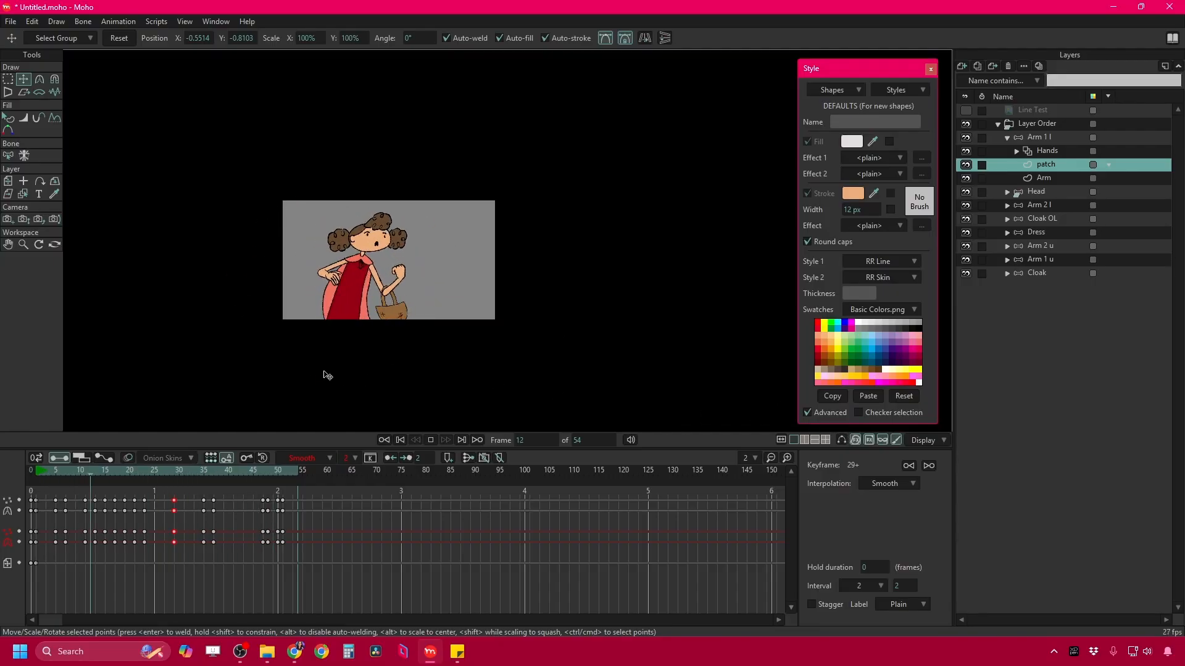
scroll(326, 373, "up", 3)
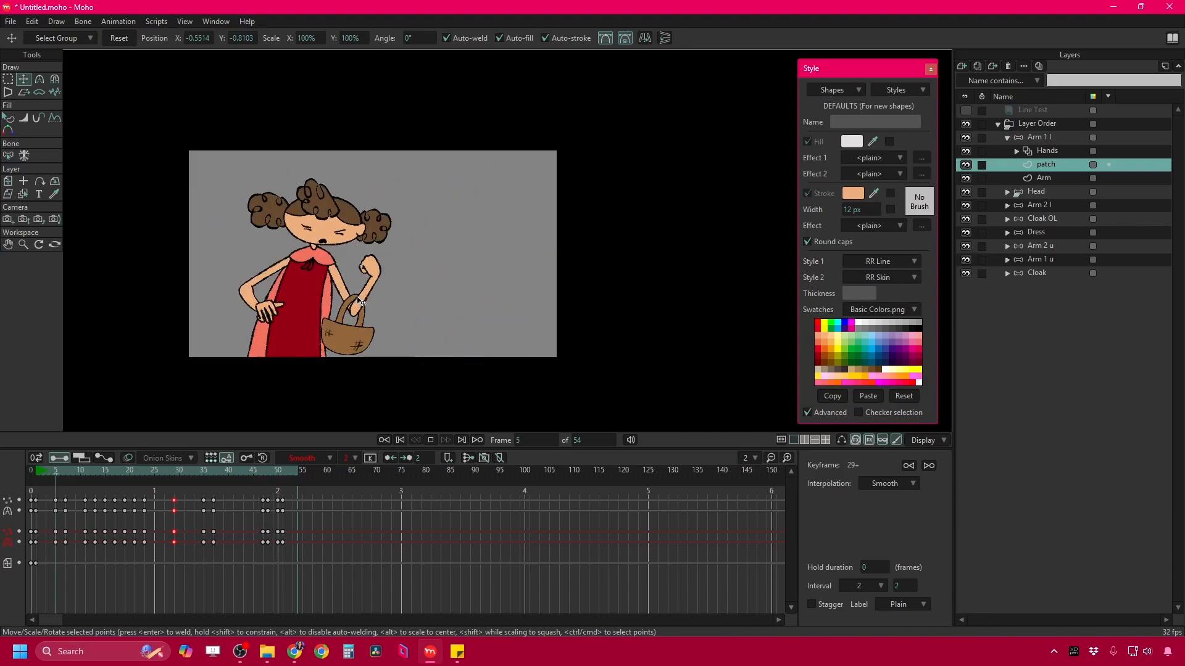
scroll(356, 301, "up", 1)
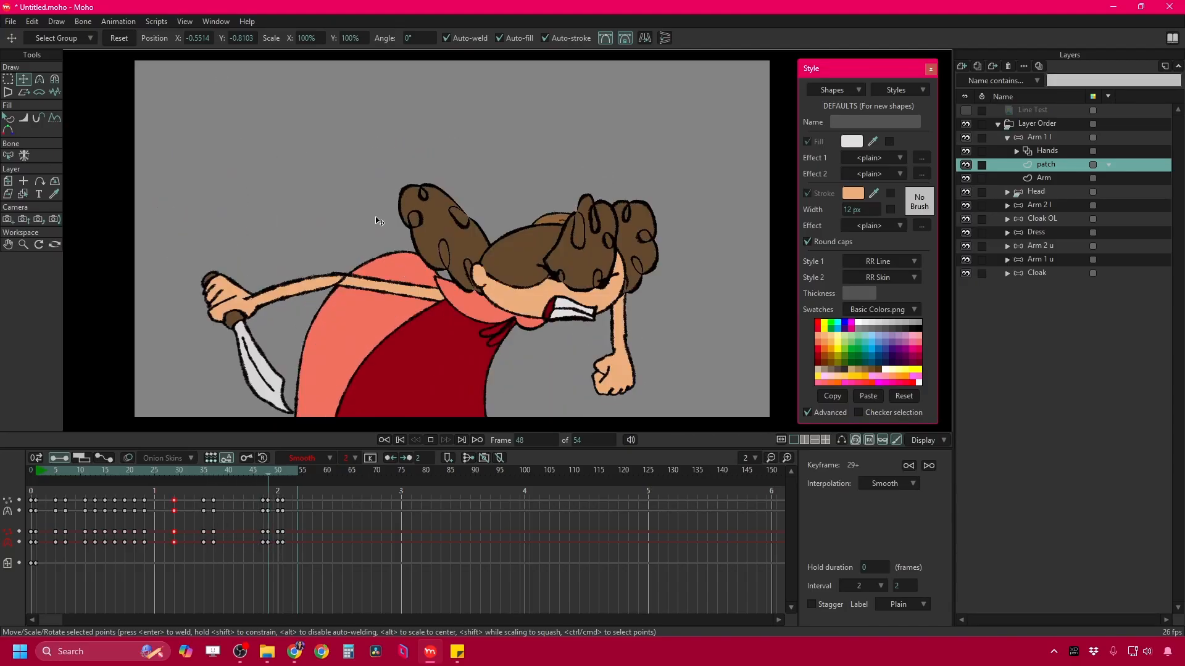
Stop the playback, return to frame 0 and collapse the Arm 1 l layer.
key("space")
left_click_drag(129, 477, 28, 493)
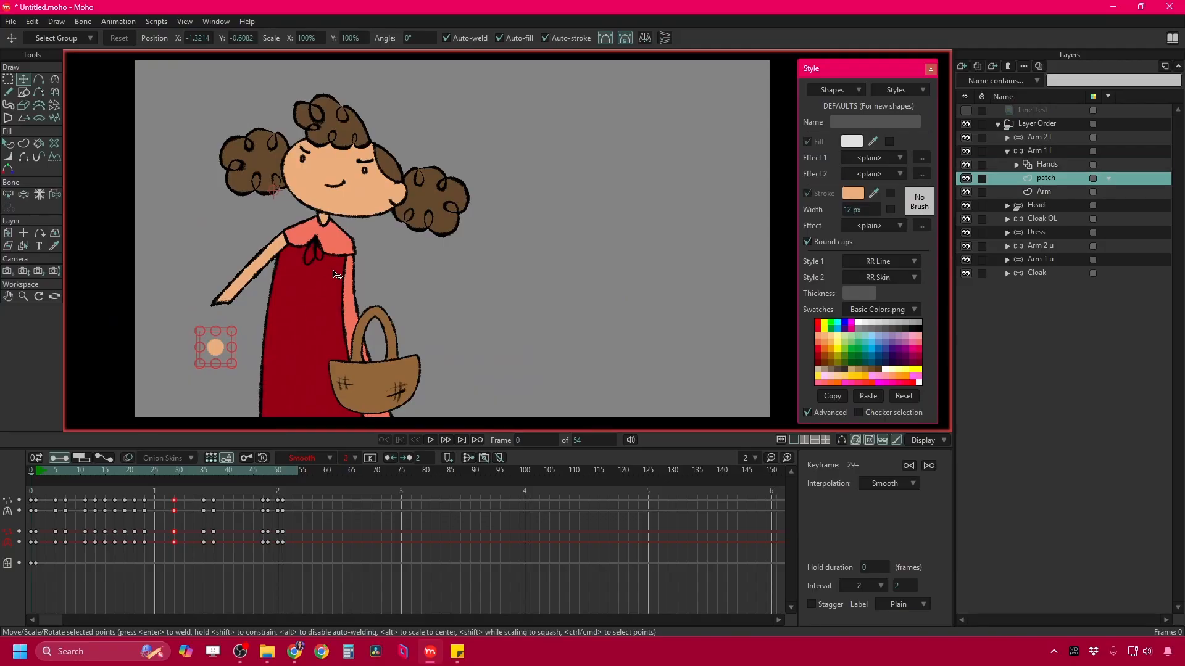
left_click(1007, 151)
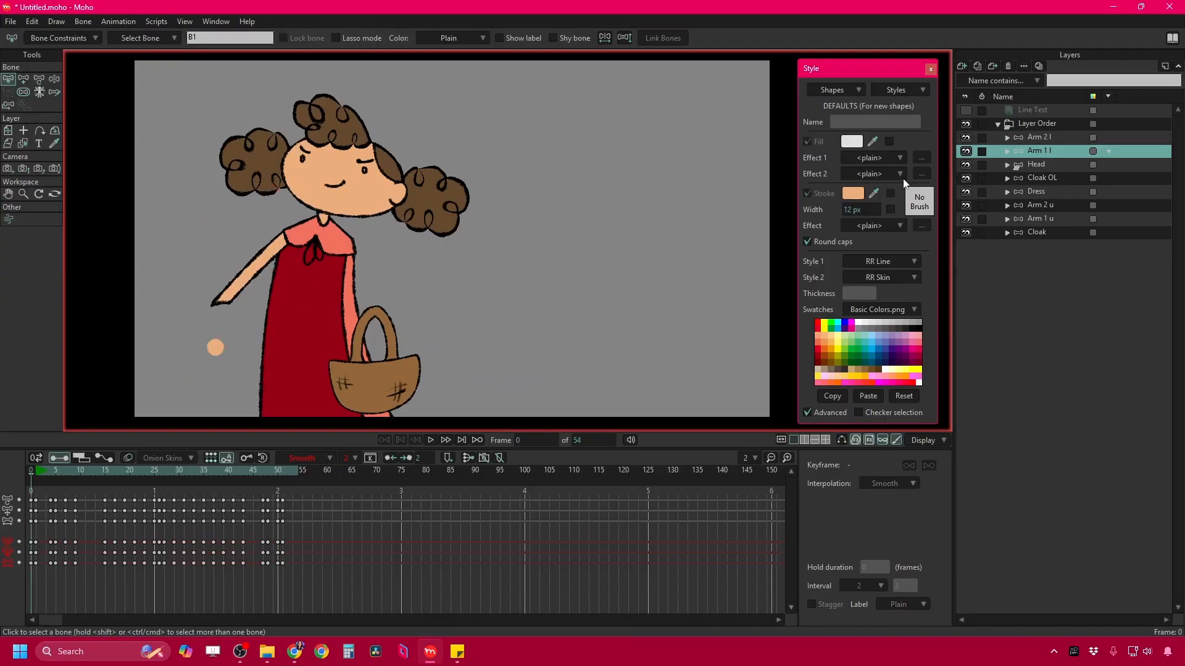
scroll(460, 182, "up", 5)
scroll(460, 182, "down", 6)
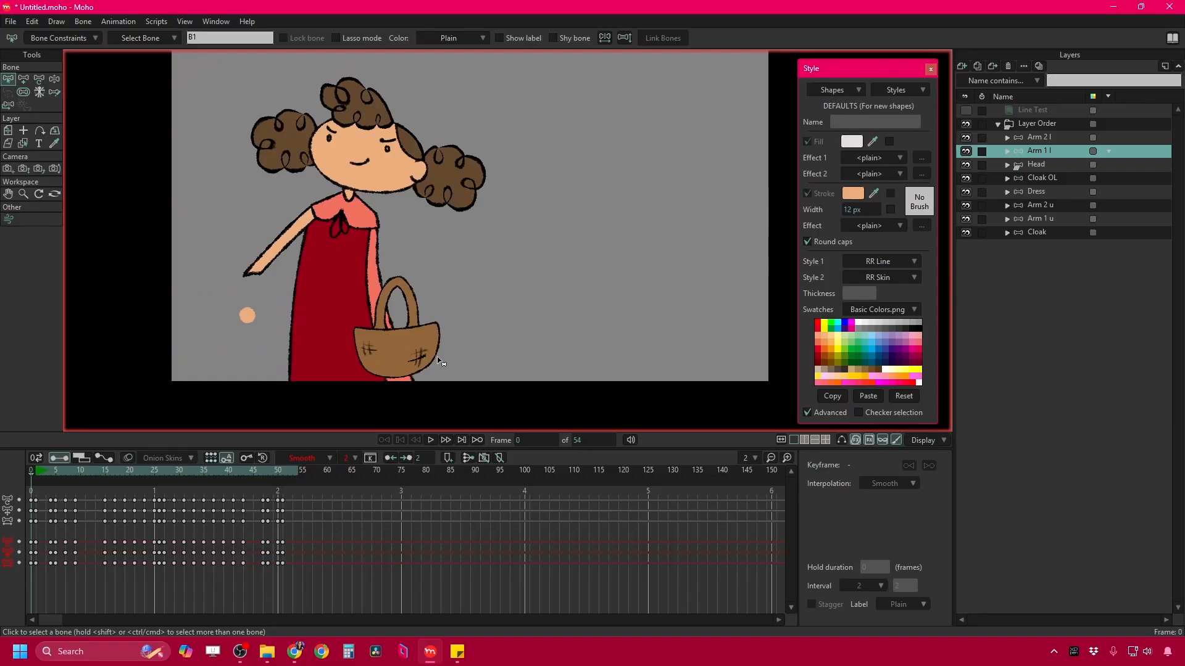
mouse_move(73, 481)
left_mouse_down()
mouse_move(124, 469)
mouse_move(259, 478)
mouse_move(61, 485)
left_mouse_up()
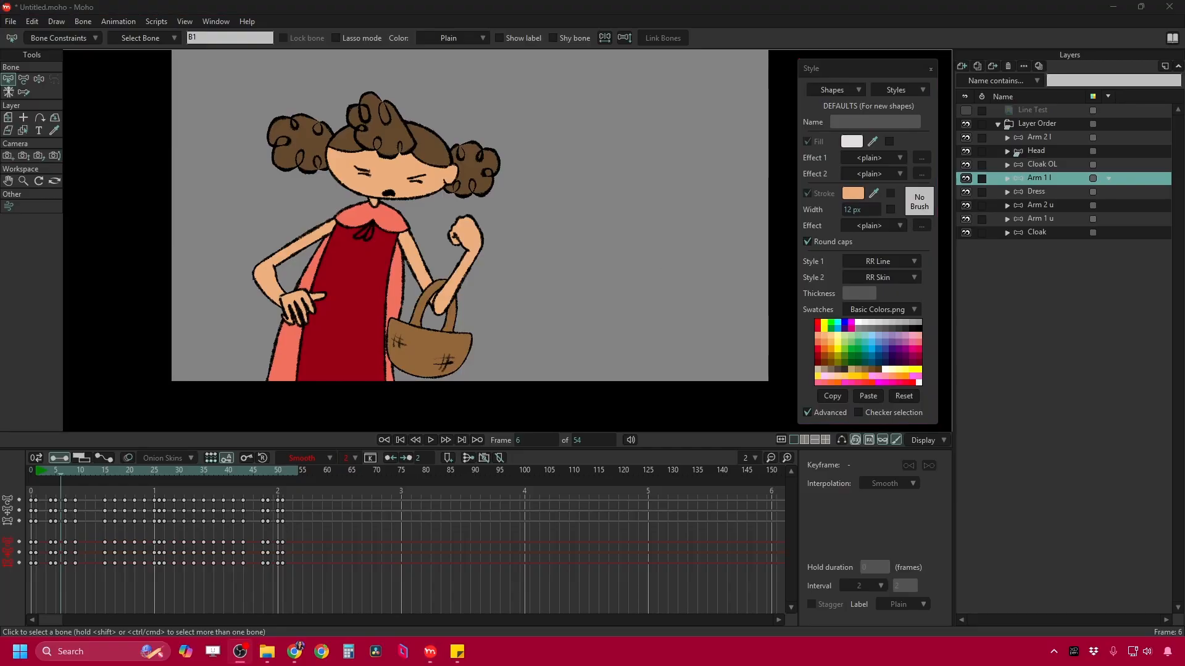
key("alt+Tab")
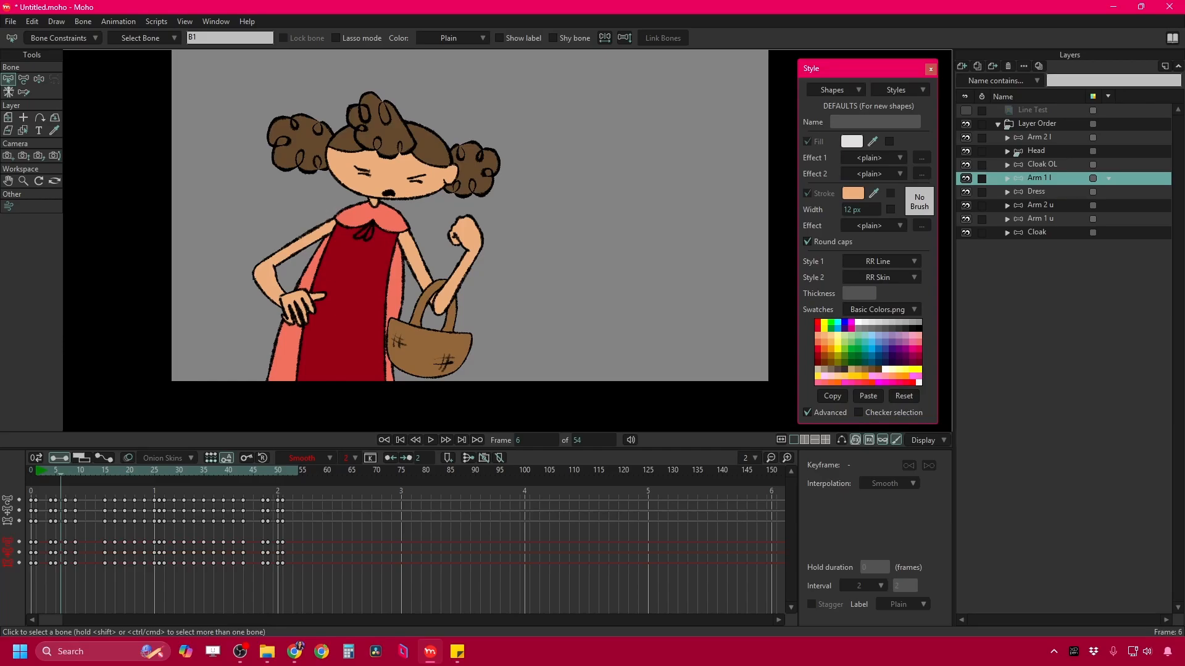
key("alt+Tab")
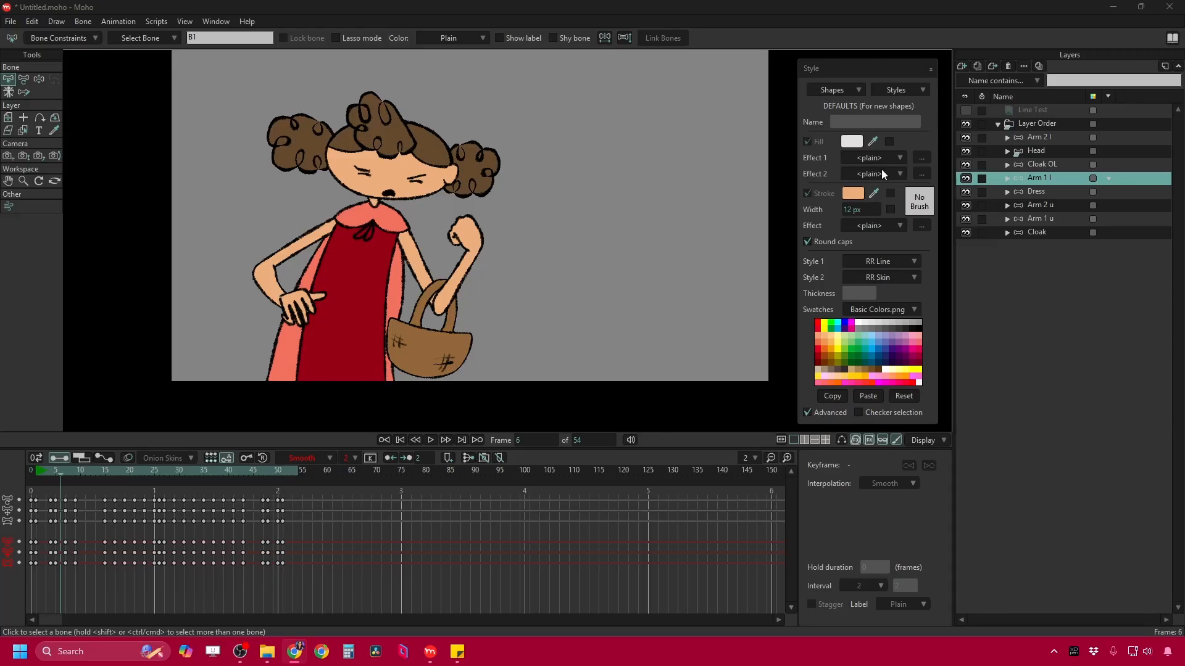
Select the Head layer and go to frame 37 to view the girl's outlines.
left_click(1042, 150)
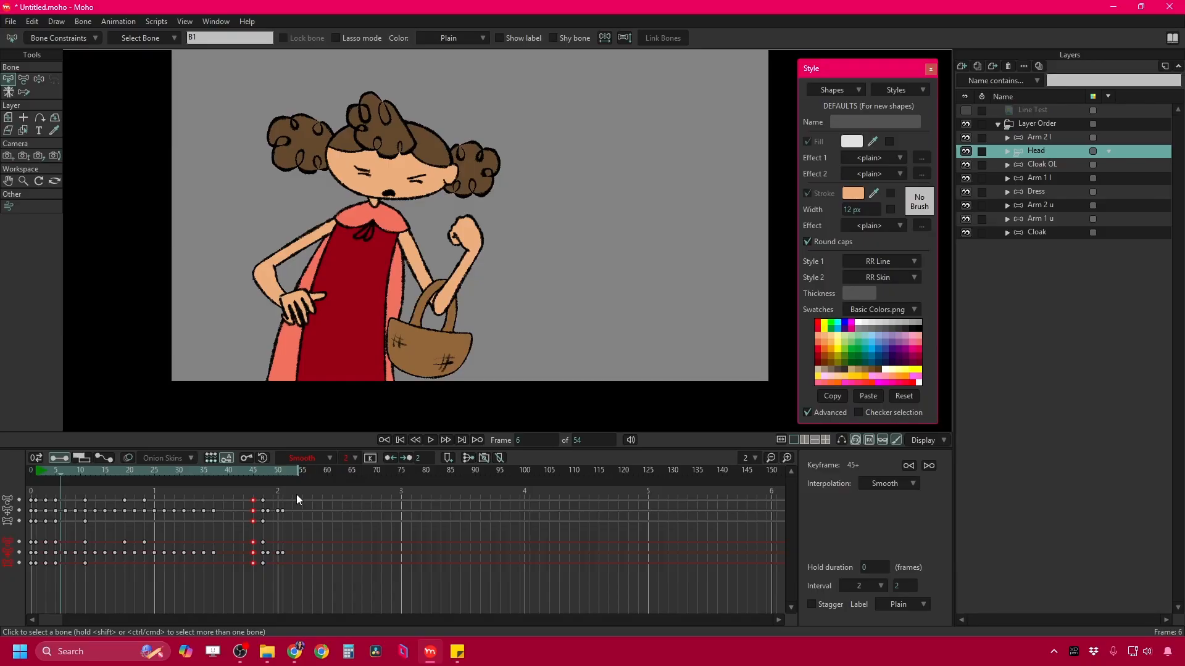
left_click_drag(58, 471, 26, 472)
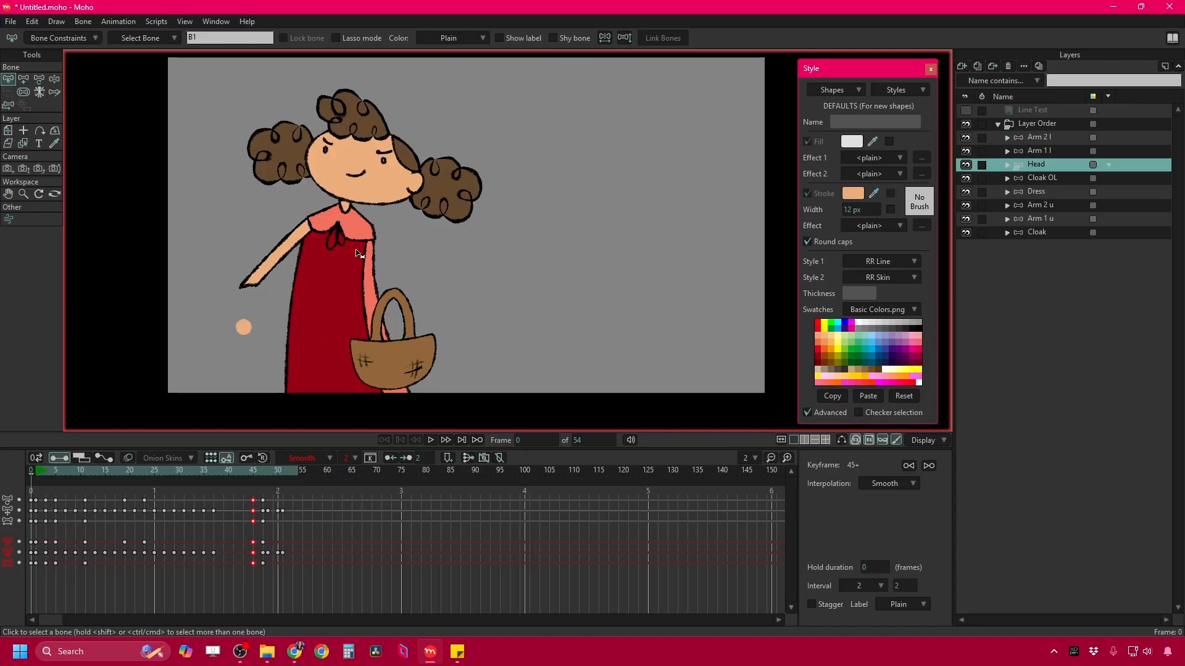
left_click_drag(55, 470, 216, 466)
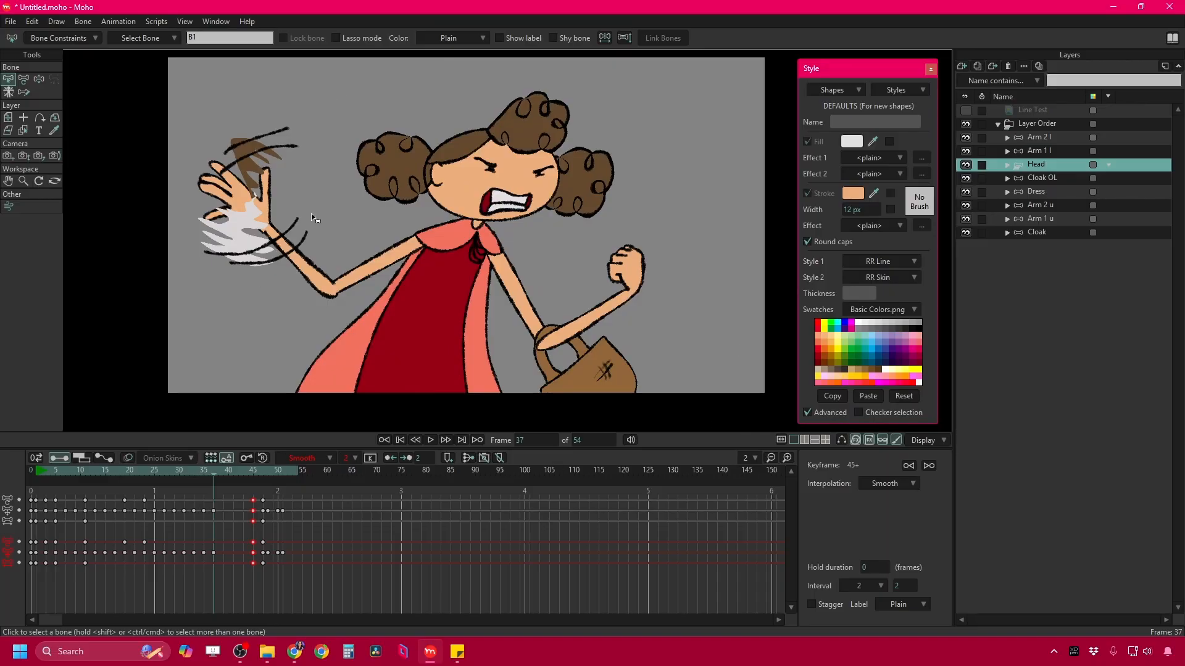
scroll(346, 205, "down", 2)
scroll(346, 206, "up", 2)
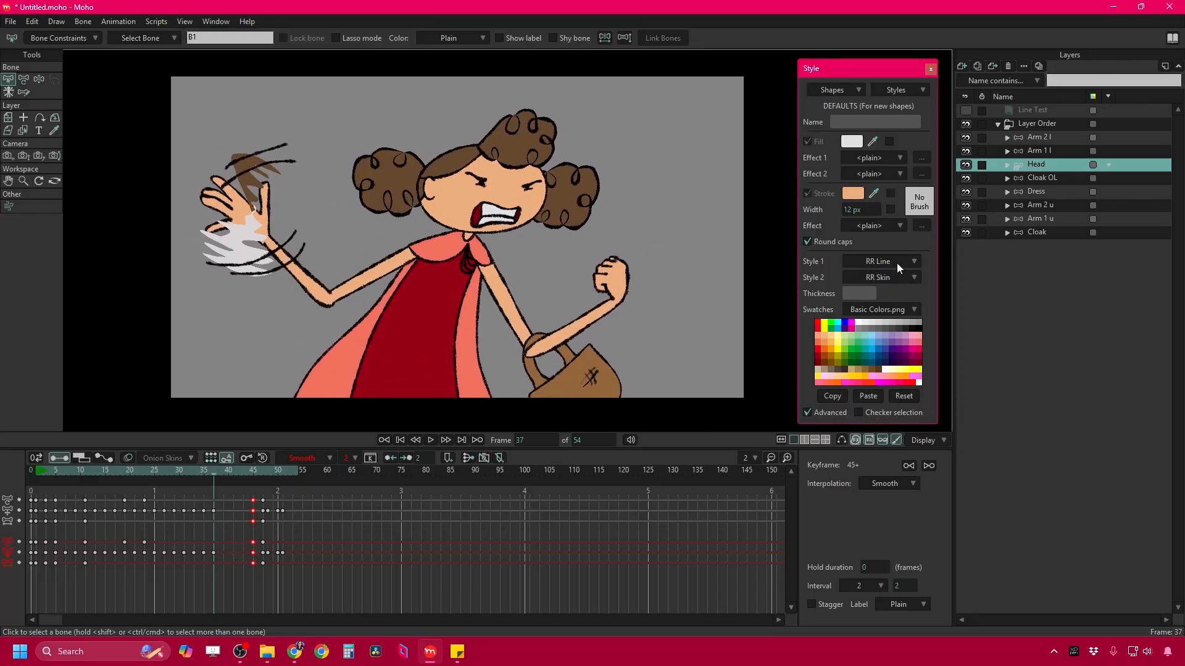
Open the RR Line style's brush settings and set size variation amplitude to 18% and size variation scale to 10%.
left_click(906, 90)
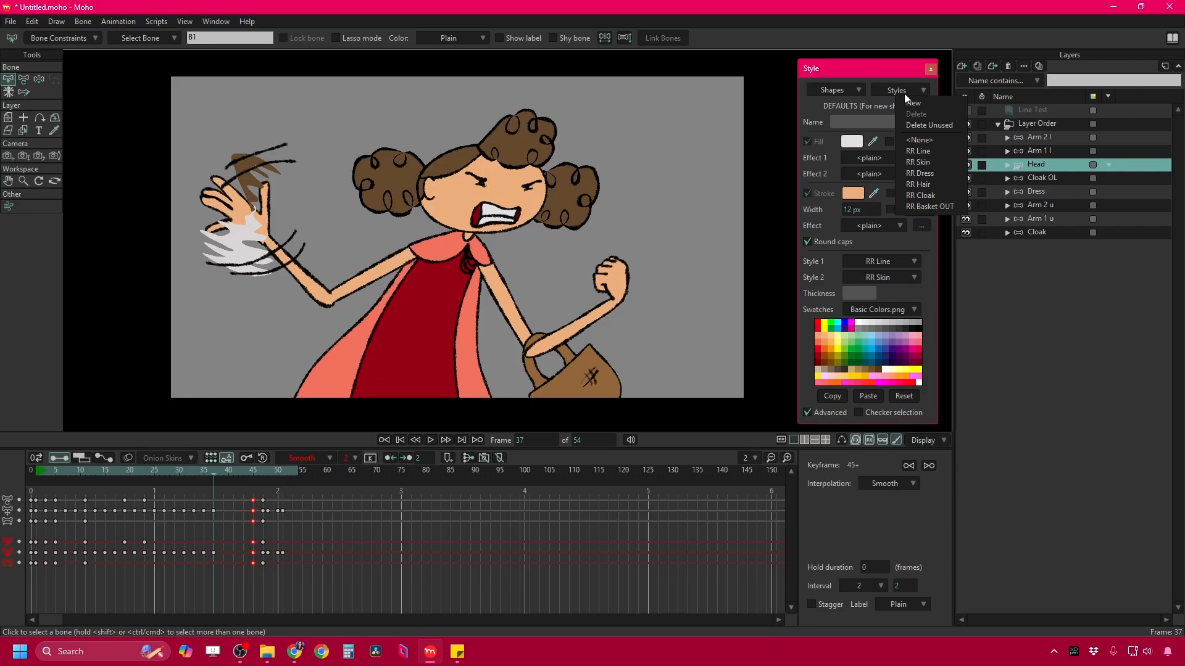
left_click(918, 151)
left_click(919, 206)
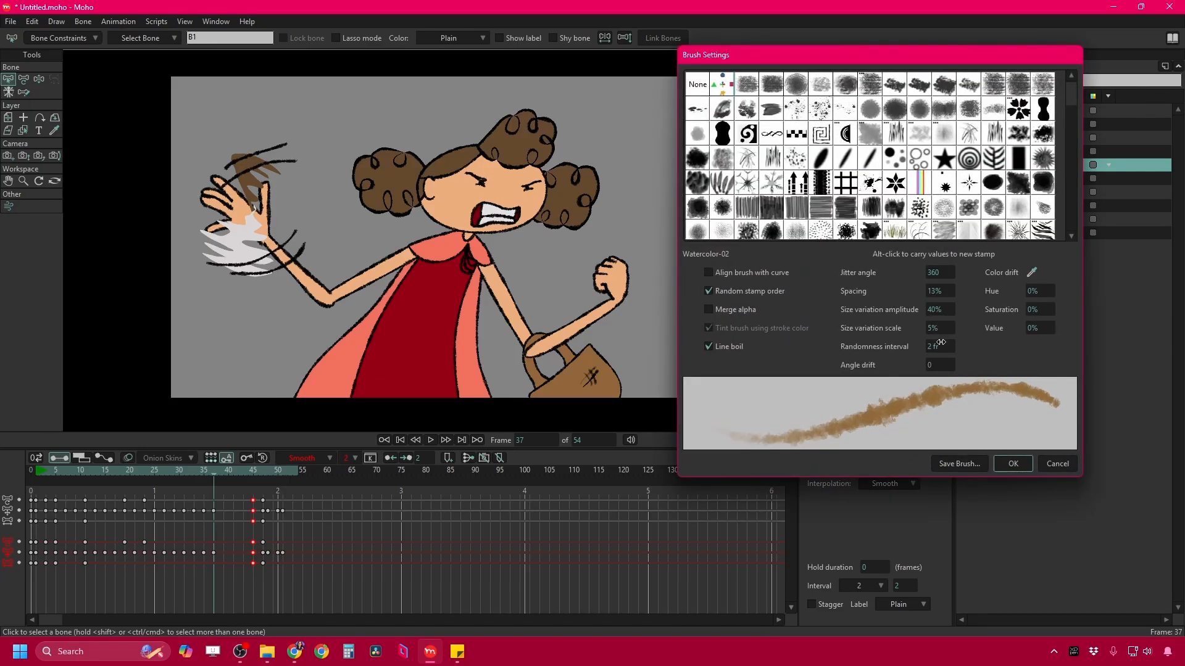
mouse_move(934, 329)
left_mouse_down()
mouse_move(988, 322)
mouse_move(960, 327)
mouse_move(1181, 222)
mouse_move(773, 335)
left_mouse_up()
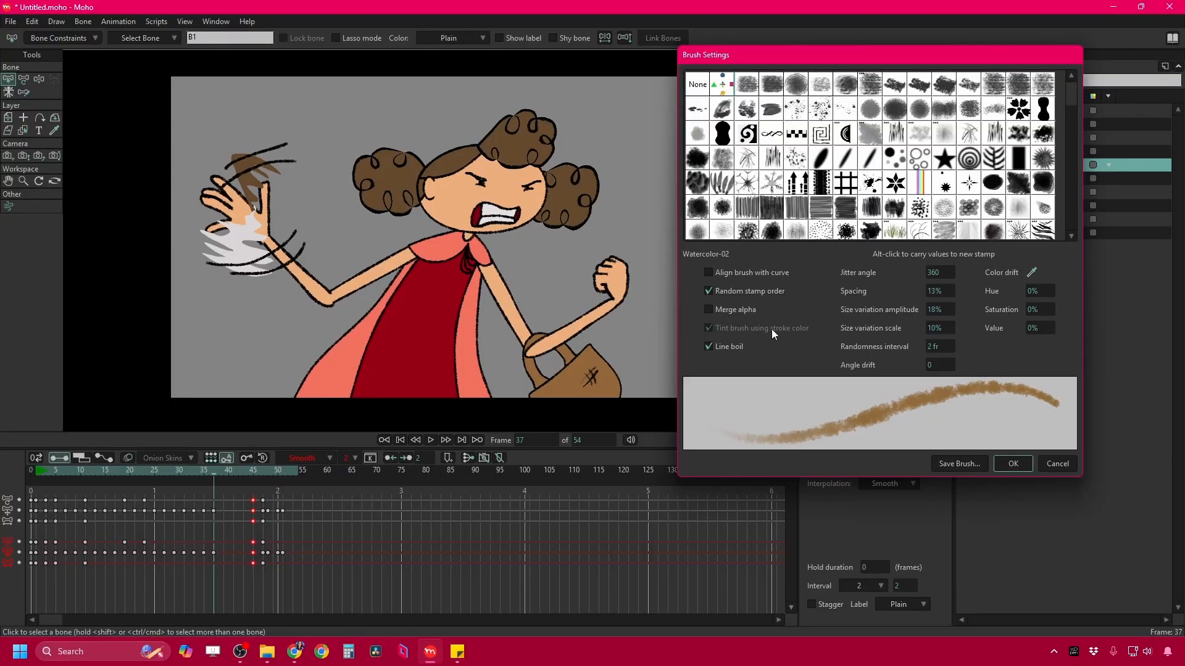
Try the Brush548, Brush503 and CK Ink Sable brushes on the outlines and inspect the line up close.
left_click(994, 185)
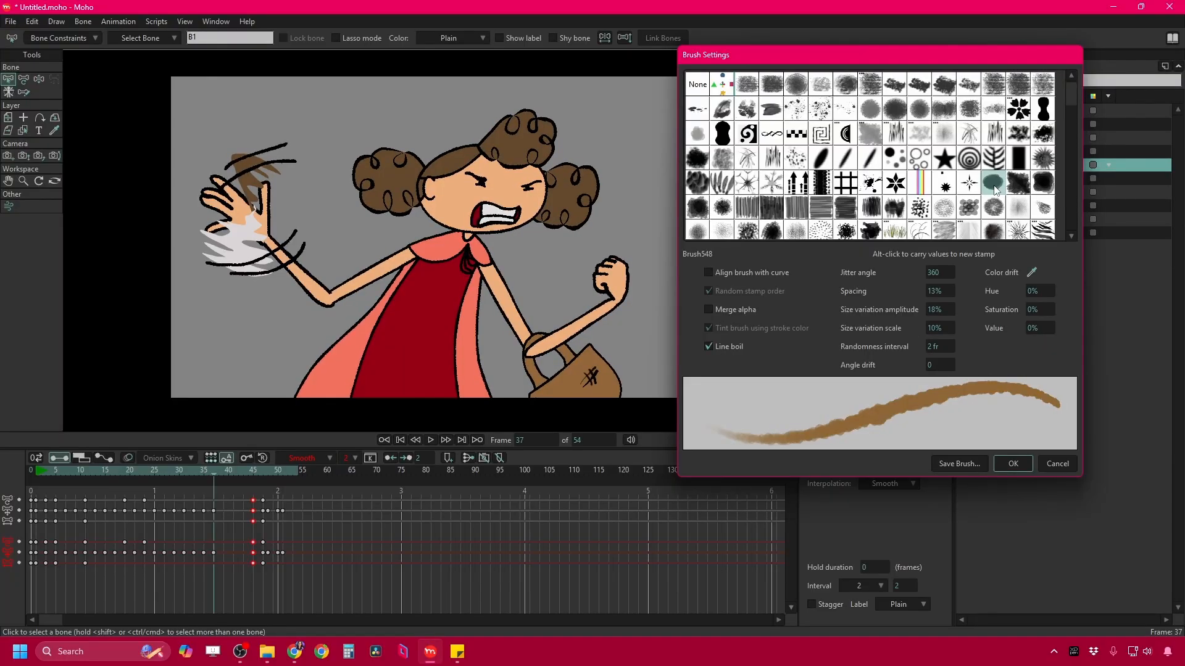
left_click(695, 157)
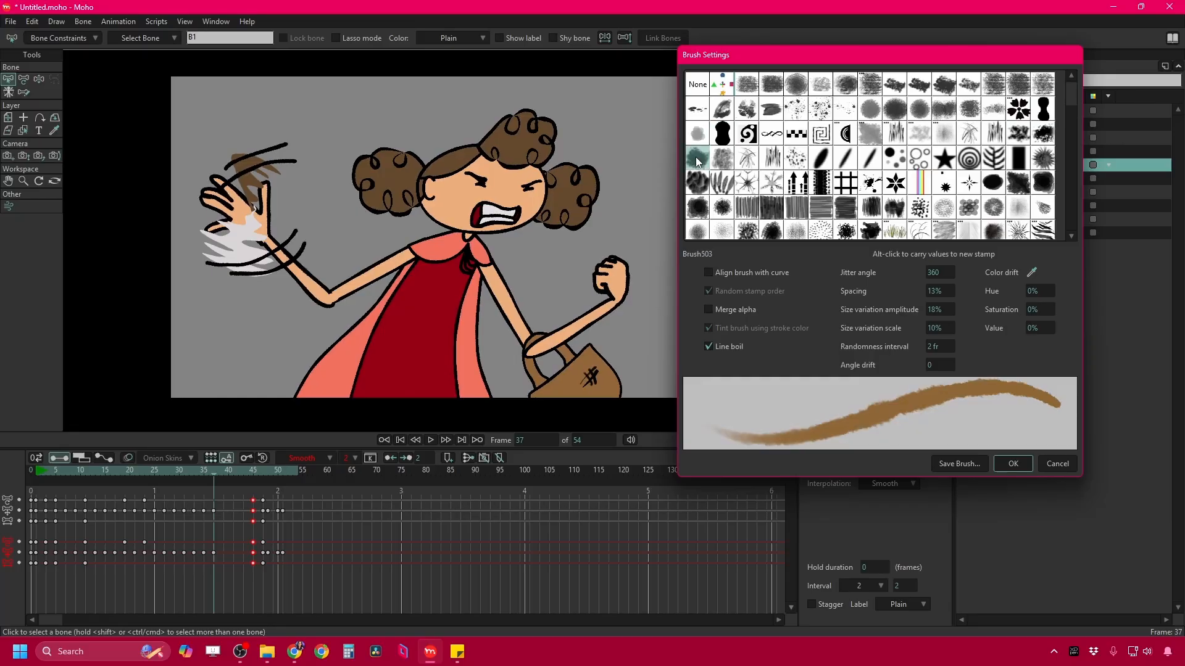
scroll(872, 213, "down", 3)
left_click(961, 179)
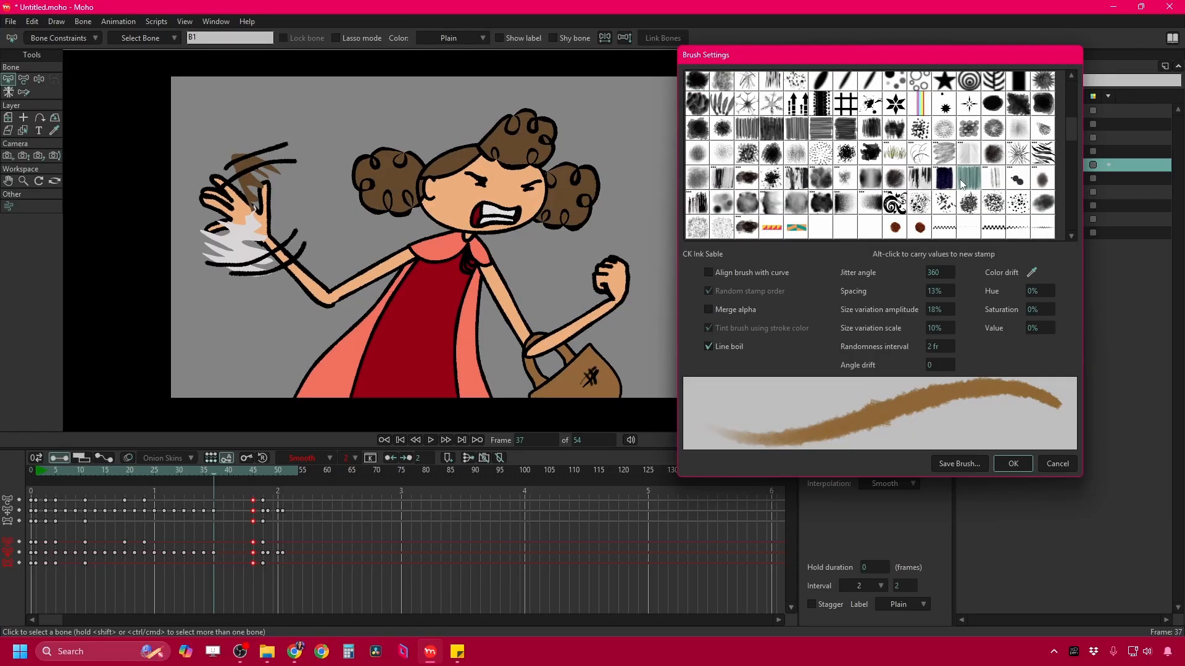
scroll(538, 259, "up", 5)
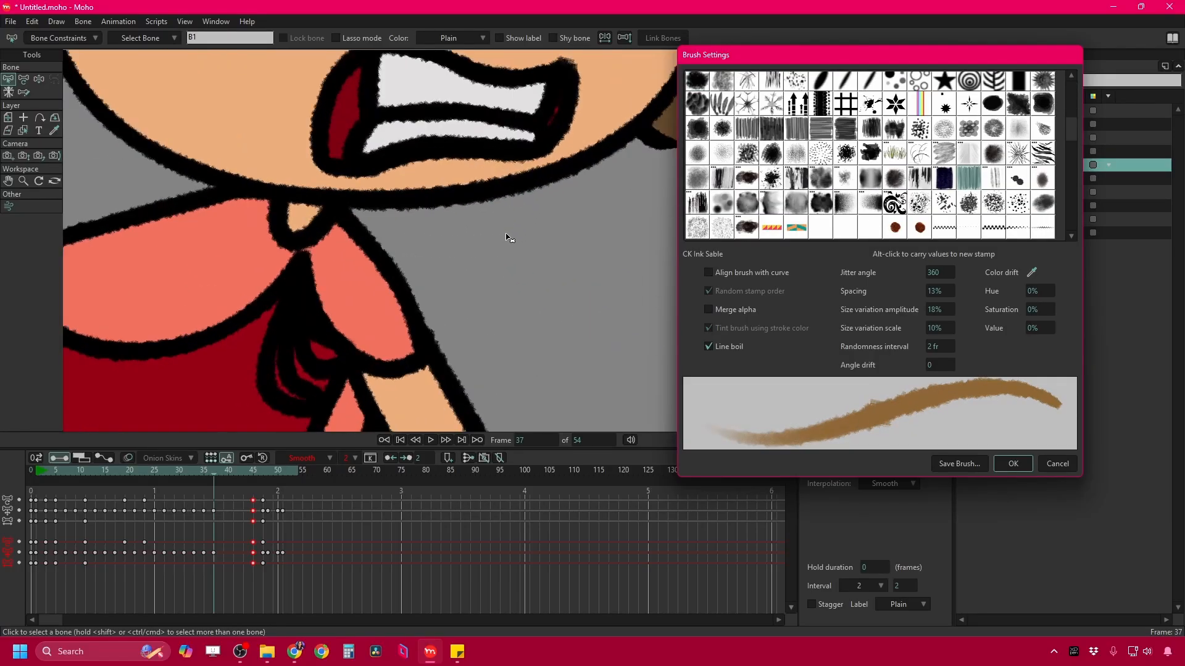
Try the CK Ink DIFF SMASHER and CK Ink Drifter brushes, and return to CK Ink Sable.
left_click(772, 200)
left_click(772, 179)
scroll(540, 187, "down", 5)
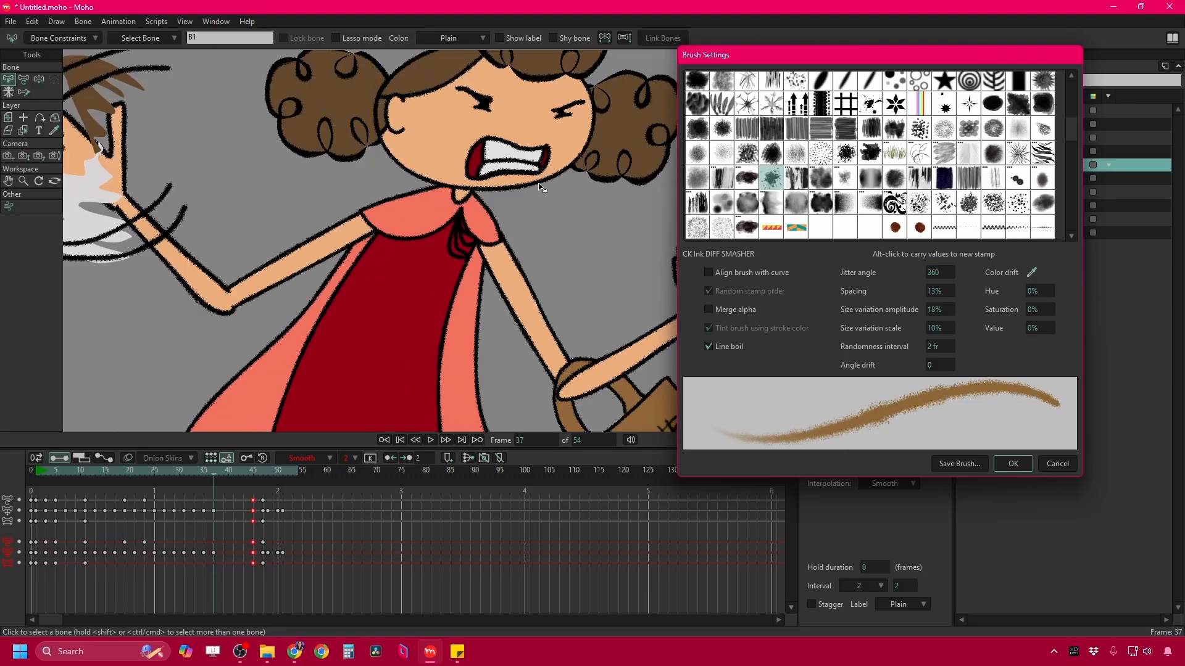
left_click(834, 186)
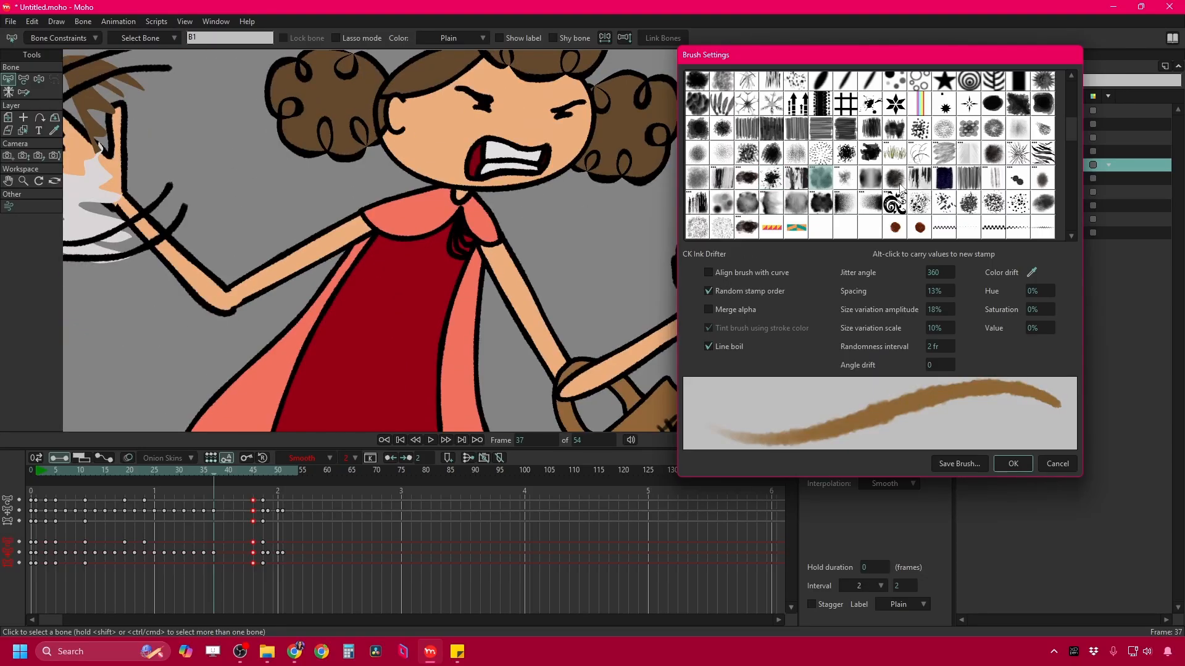
left_click(944, 180)
left_click(968, 181)
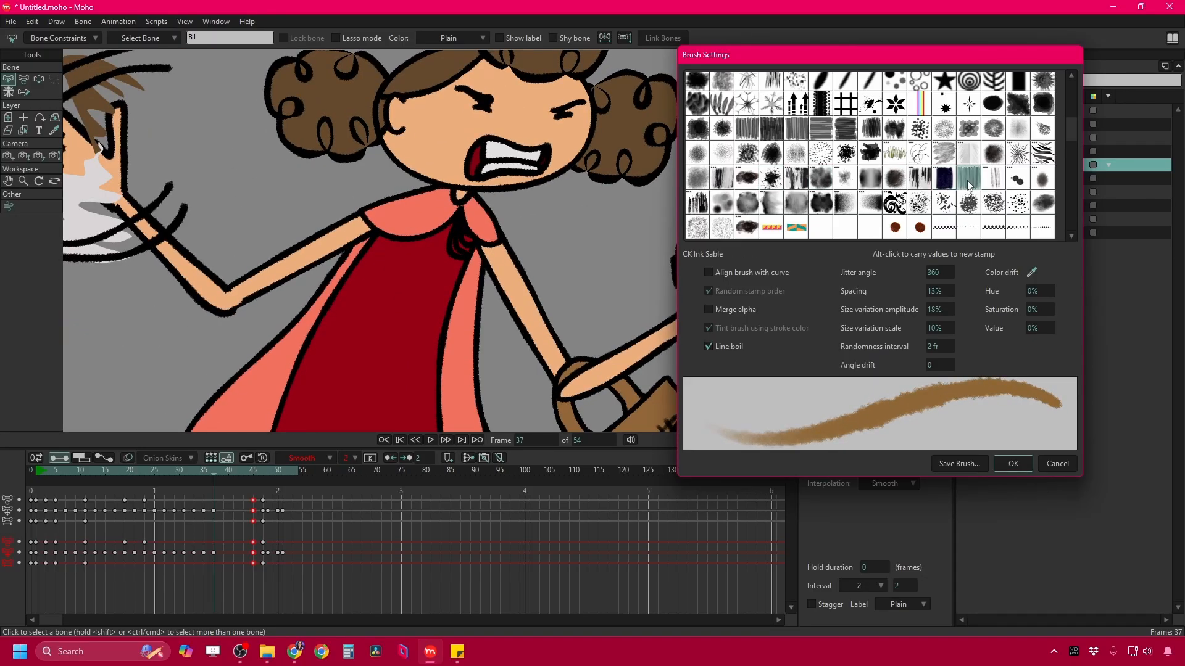
Try the MC-HairyInk, Gritty Crayon_05, fluffy baba 6 and Watercolor-02 brushes on the outlines.
scroll(950, 191, "down", 4)
left_click(896, 141)
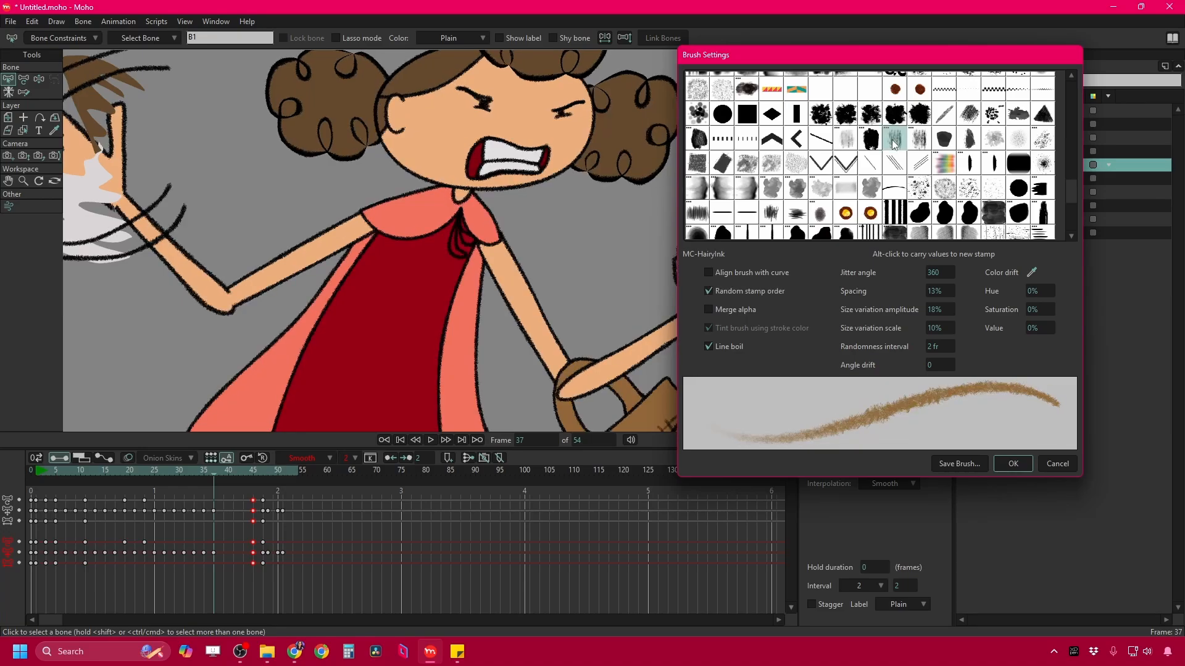
left_click(922, 147)
left_click(921, 118)
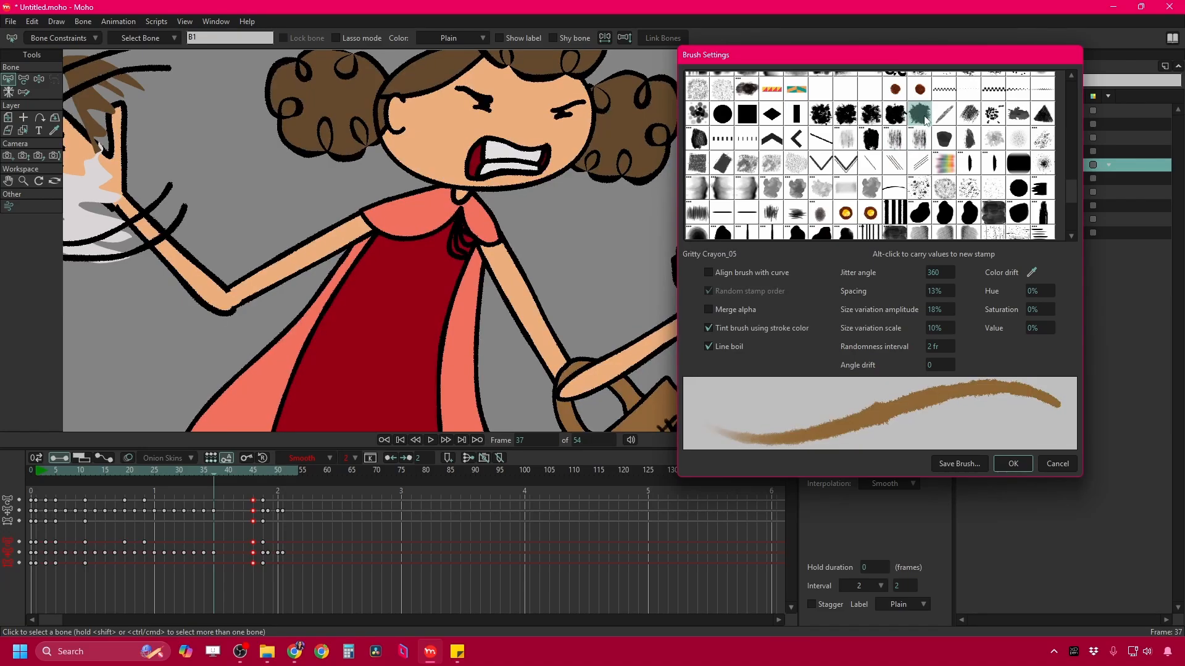
left_click(920, 214)
left_click(1041, 188)
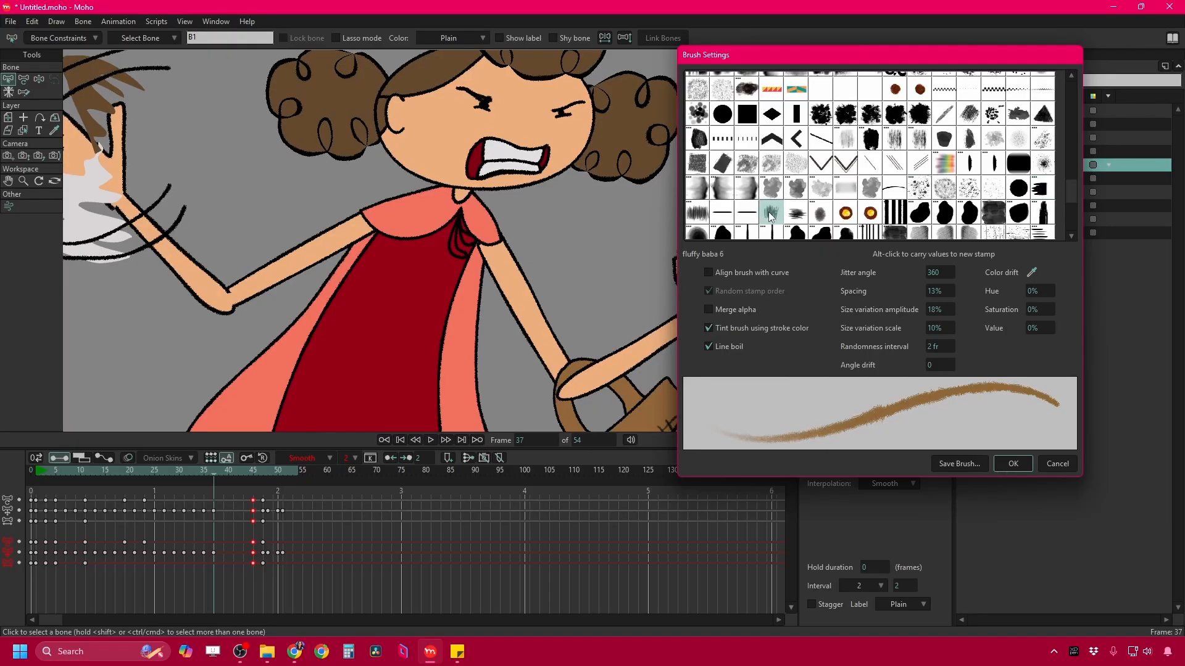
left_click(797, 195)
Try the jam_jam_watercolor, pip-eyeball outline and puff-brush-chara-texture mid brushes on the outlines.
scroll(807, 220, "down", 2)
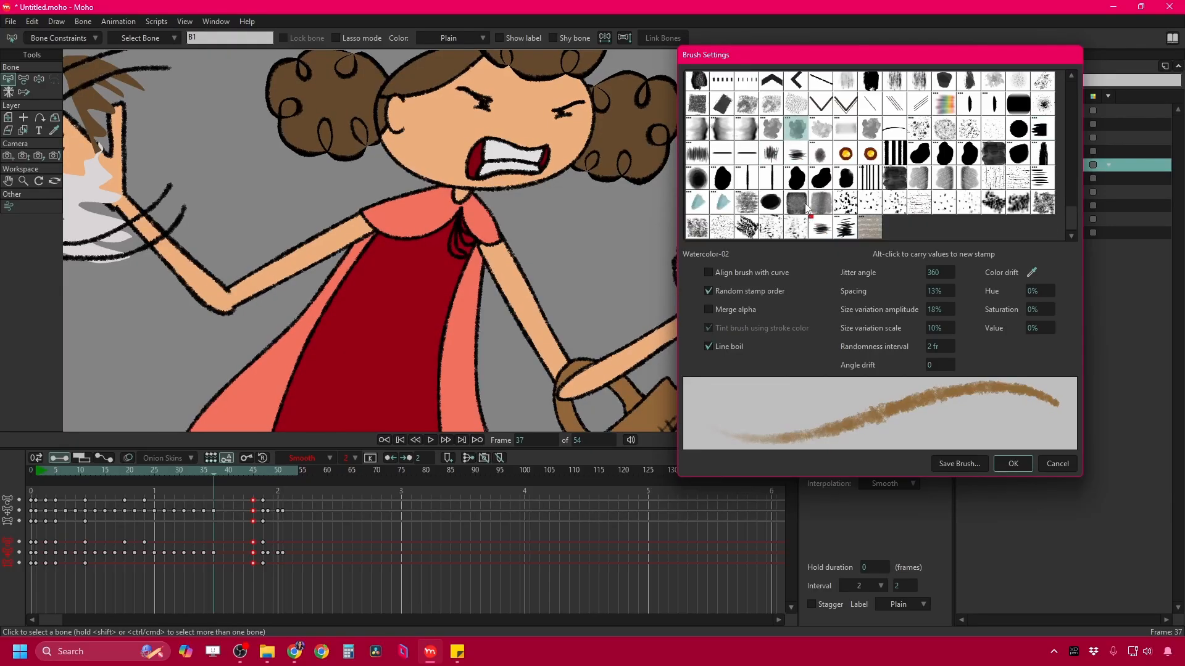
left_click(800, 173)
left_click(704, 181)
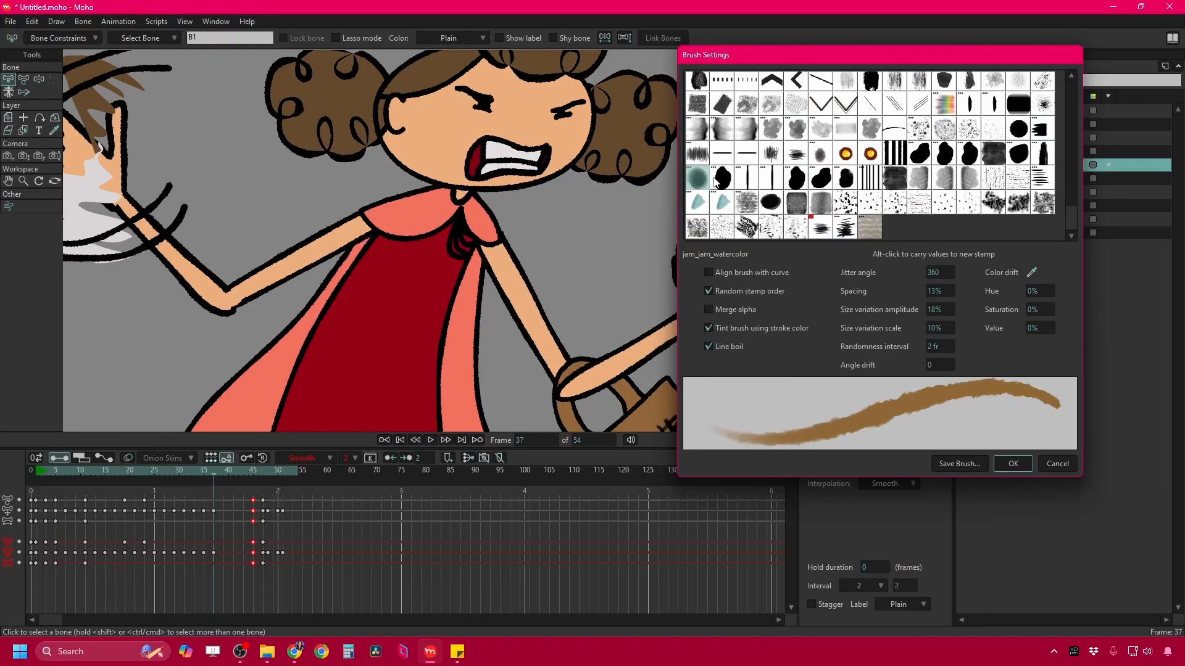
left_click(722, 206)
left_click(778, 200)
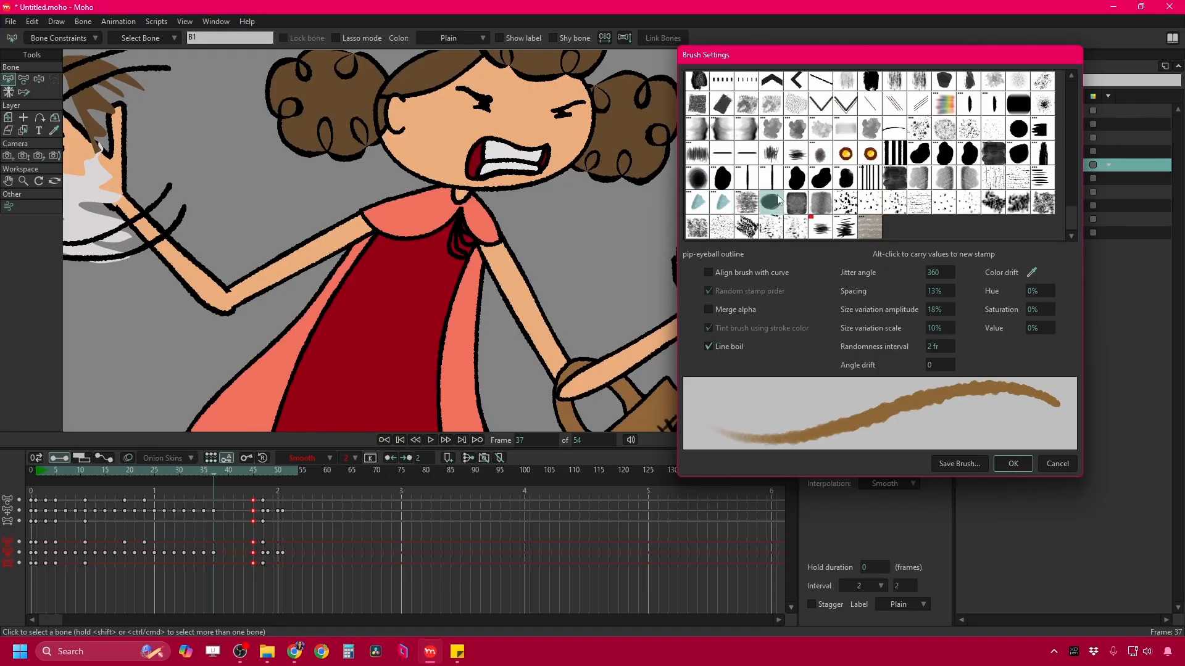
left_click(896, 203)
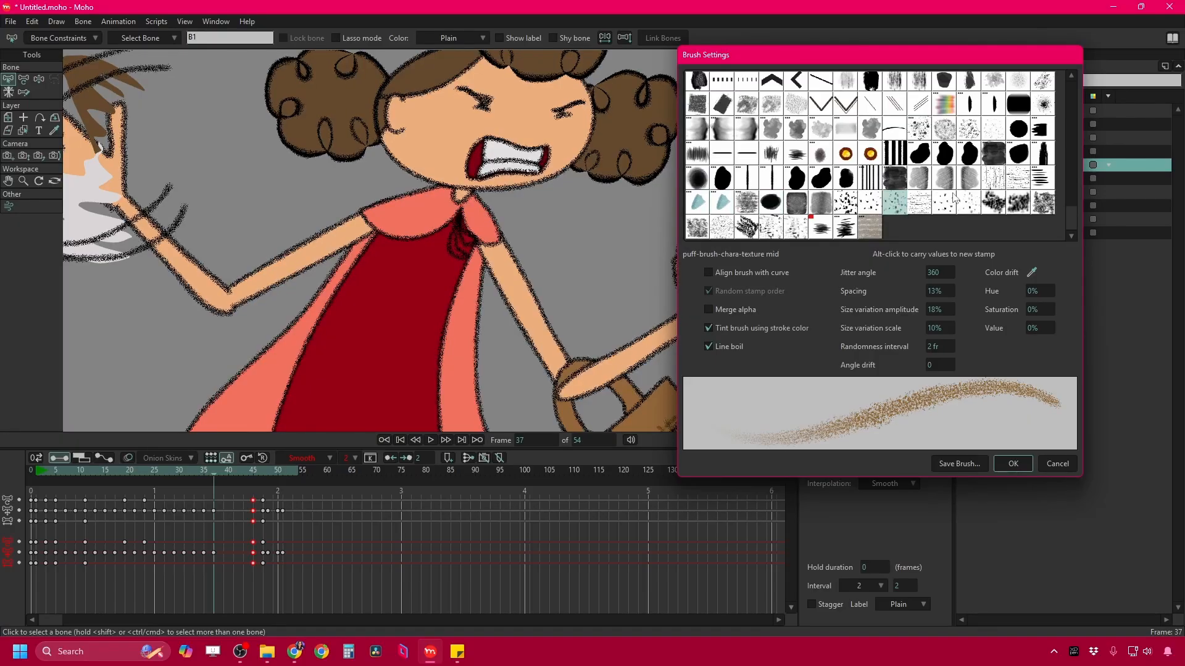
Try the jamPENCIL, jam_jam_bristle and fluffy baba 9.1 brushes on the outlines.
left_click(945, 153)
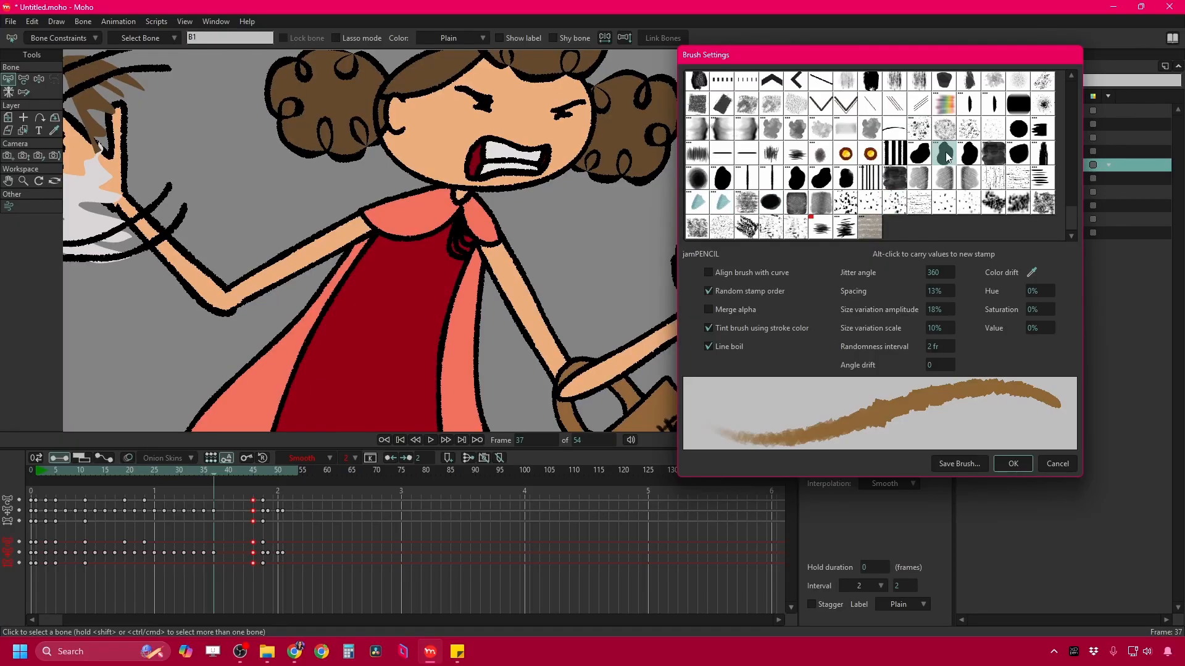
left_click(1042, 155)
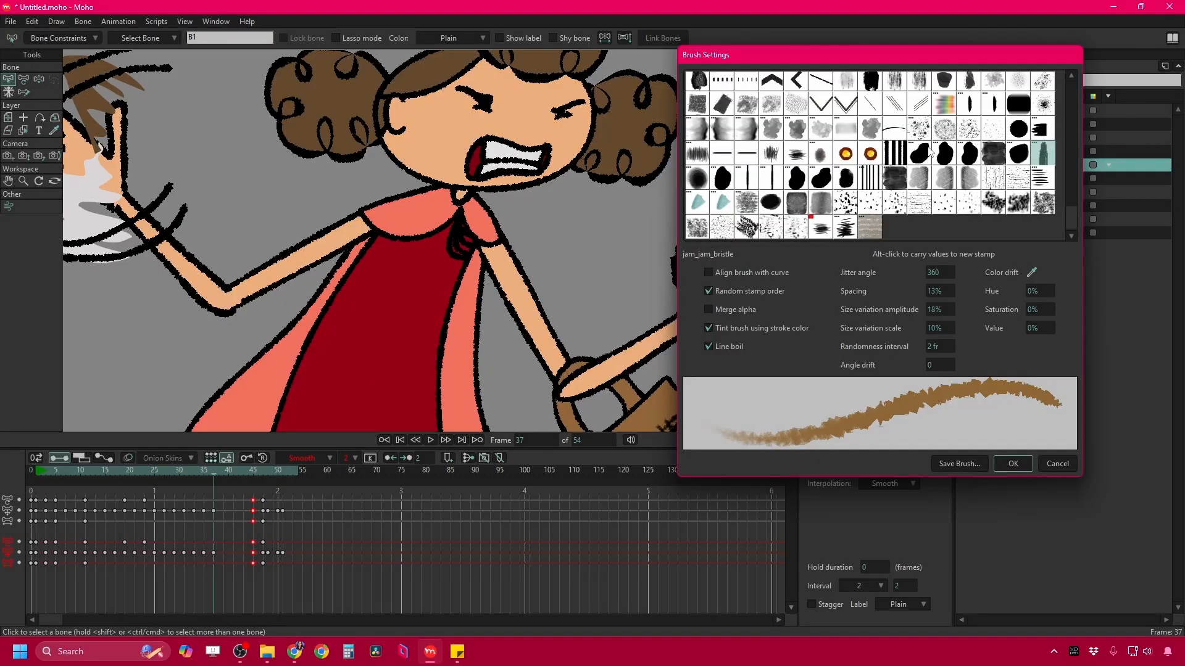
left_click(802, 159)
Try the fluffy baba 9.1 and Ink-03 brushes on the outlines.
scroll(845, 173, "up", 1)
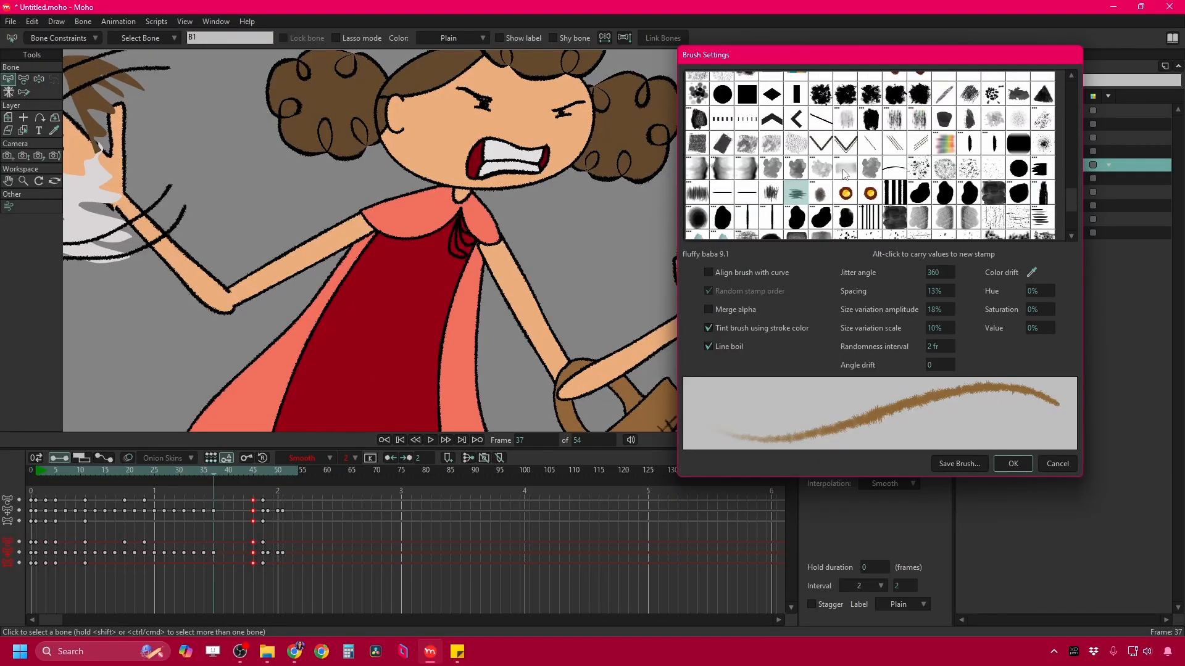
scroll(852, 172, "down", 2)
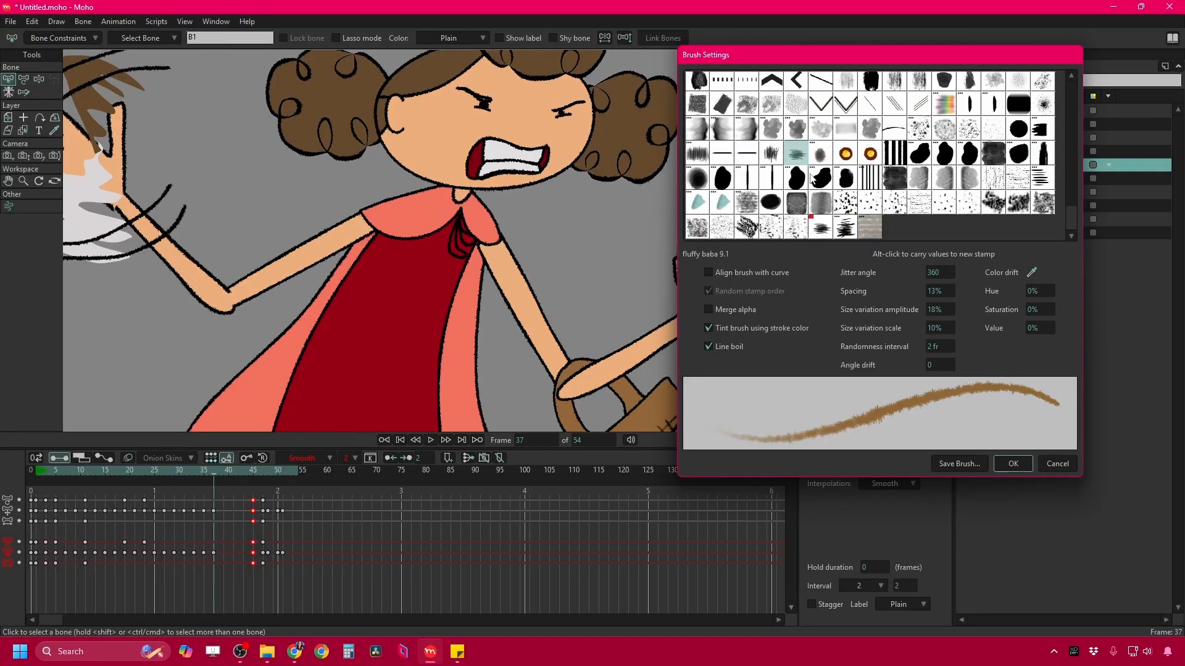
scroll(812, 177, "up", 2)
left_click(995, 114)
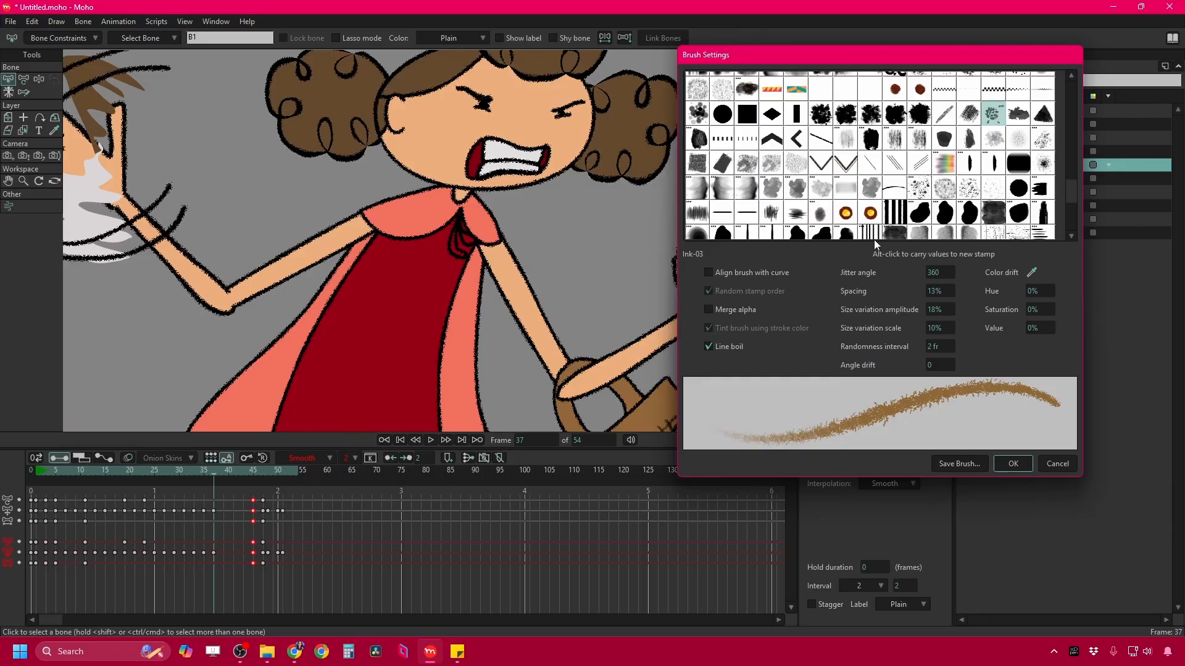
scroll(462, 159, "up", 2)
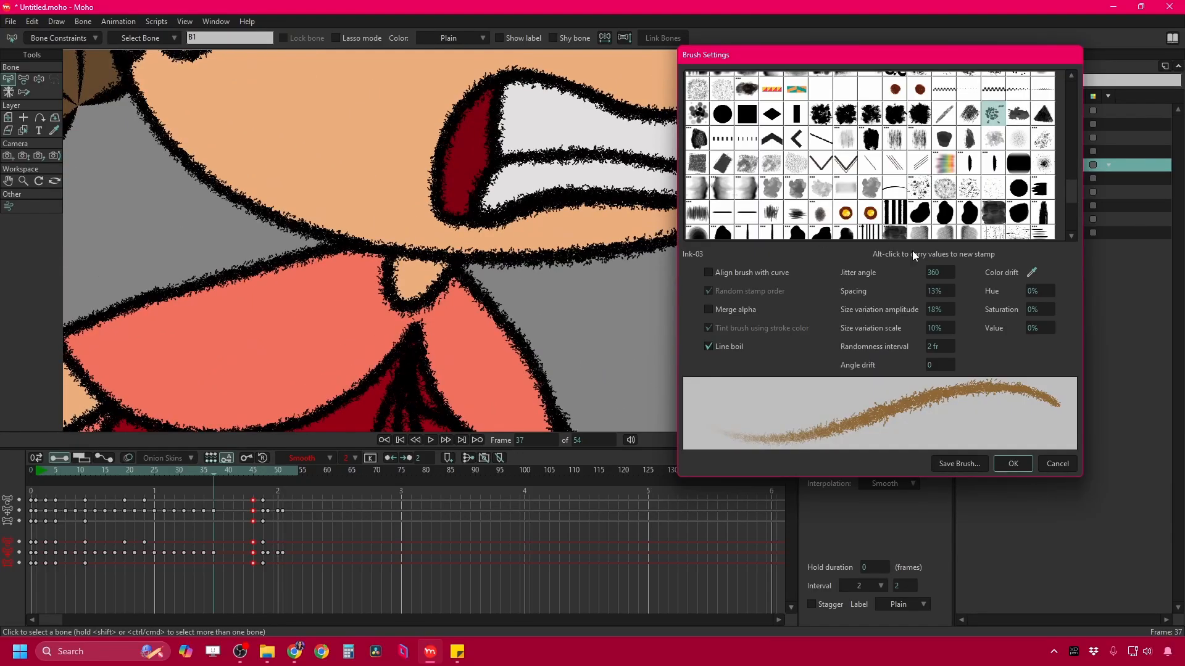
Try the Ink-03 brush with spacing at 0%, size variation amplitude at 77% and size variation scale at 52%.
left_click_drag(942, 293, 861, 291)
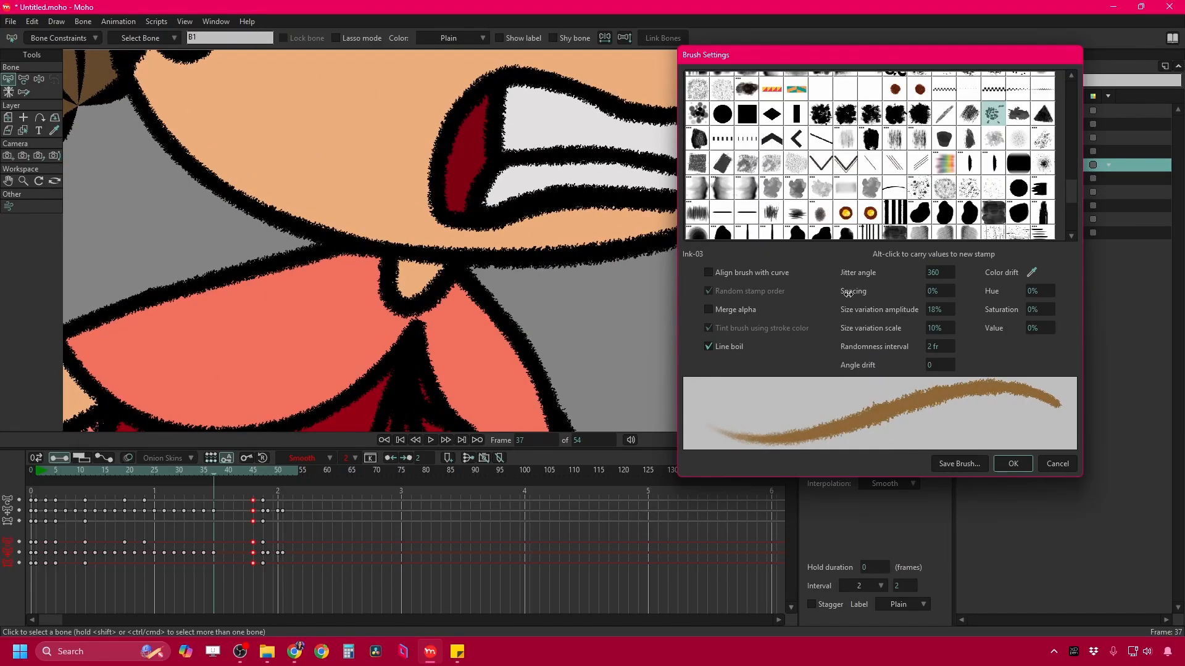
mouse_move(935, 328)
left_mouse_down()
mouse_move(875, 327)
mouse_move(1182, 240)
left_mouse_up()
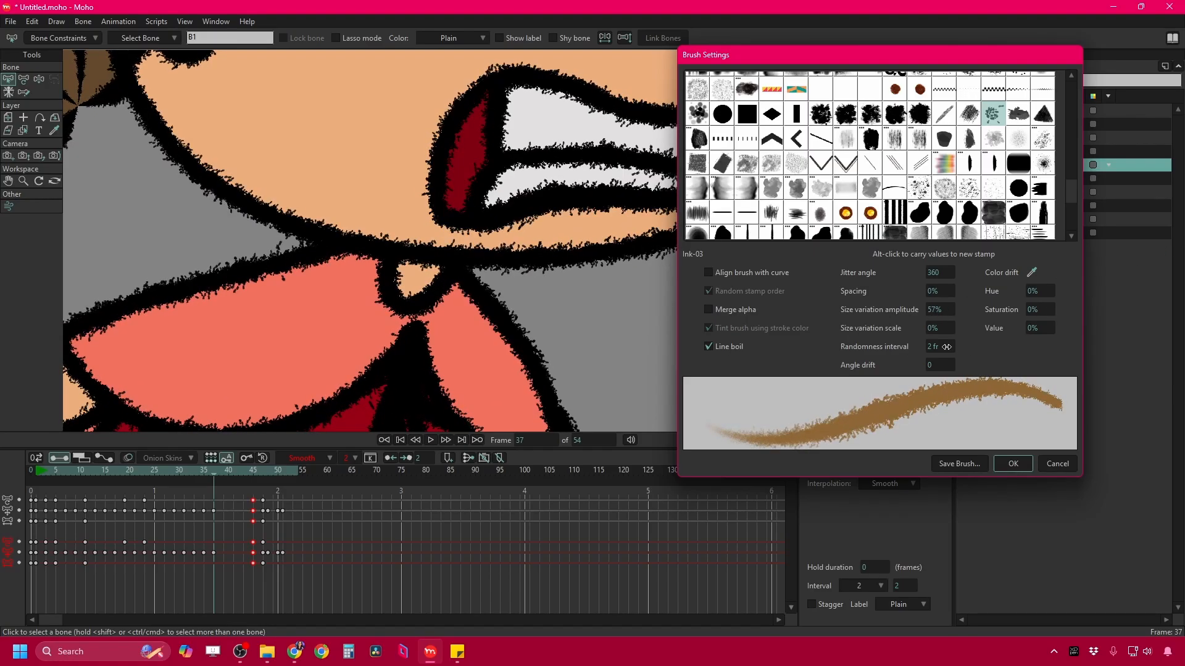
mouse_move(938, 328)
left_mouse_down()
mouse_move(1178, 305)
mouse_move(1005, 317)
left_mouse_up()
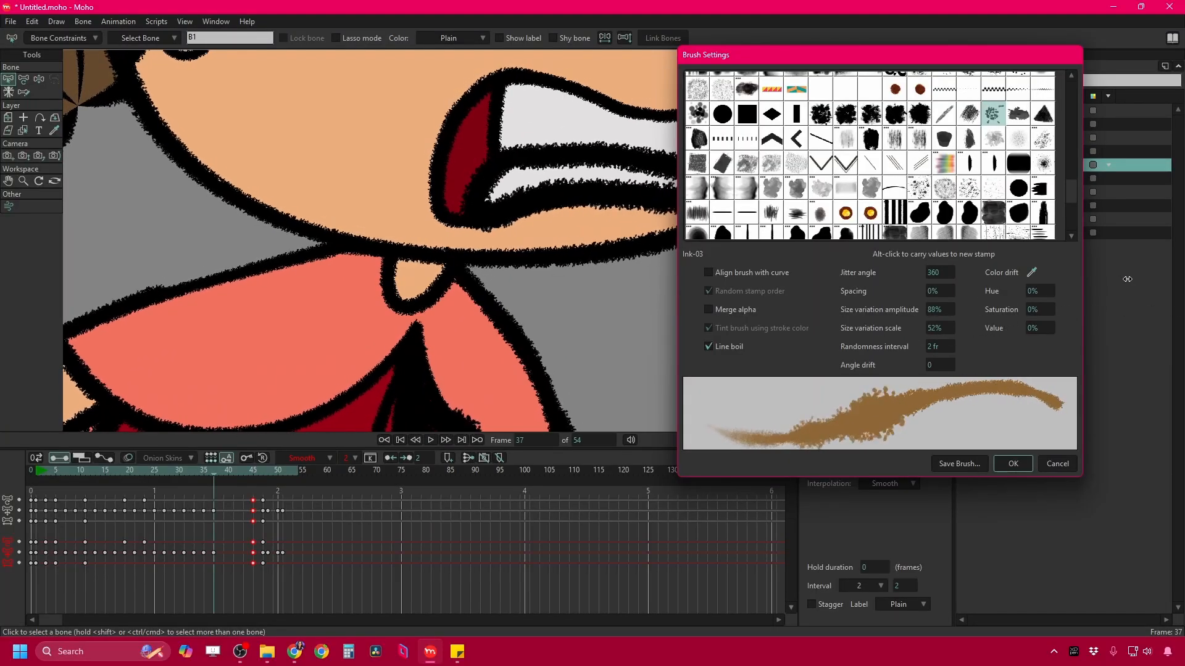
scroll(566, 204, "down", 2)
scroll(566, 204, "down", 1)
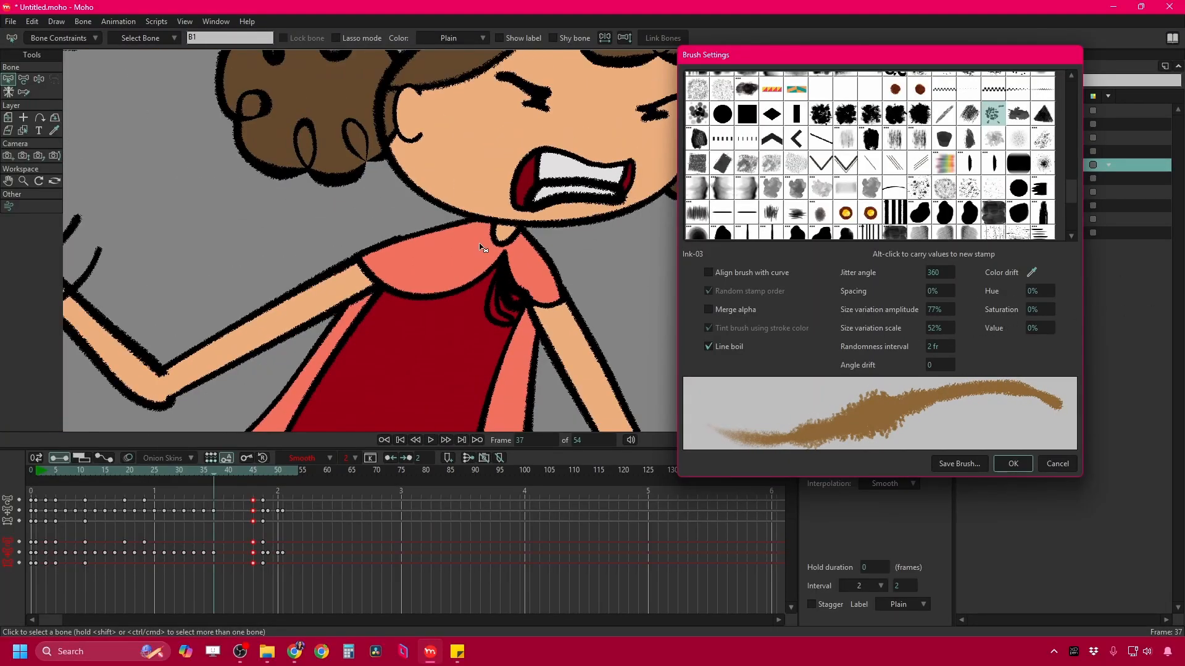
scroll(483, 241, "down", 2)
scroll(463, 202, "up", 1)
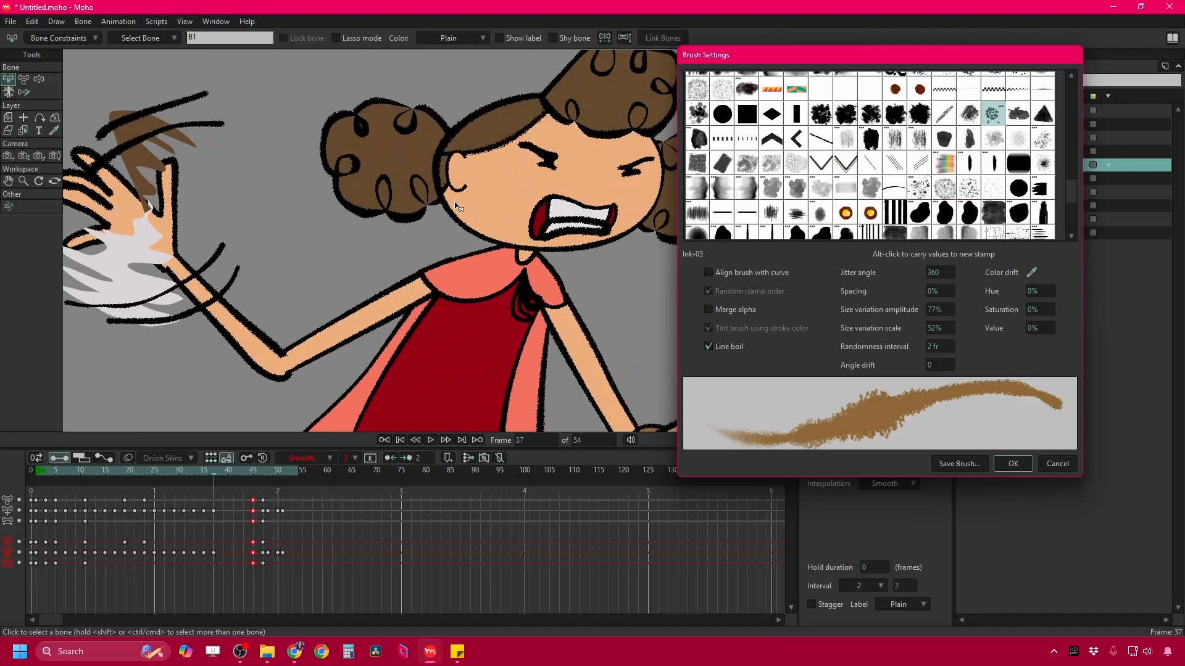
Try the Lines-03 and MC-Chunky brushes on the outlines.
left_click(927, 189)
left_click(771, 138)
scroll(845, 171, "up", 1)
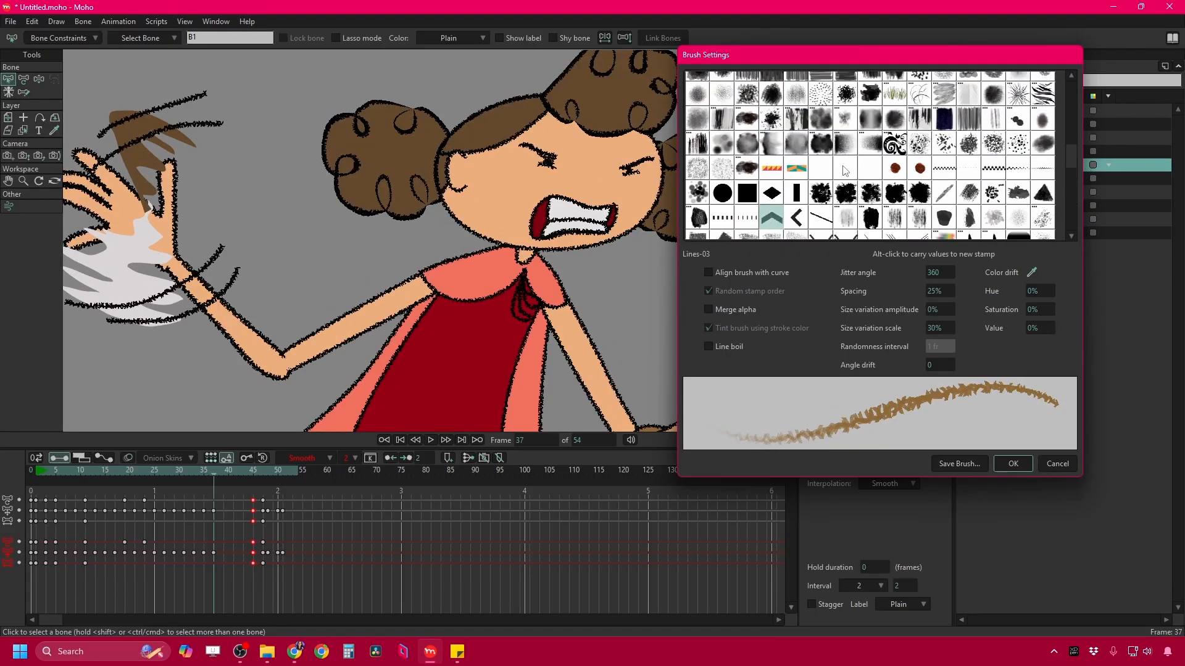
left_click(820, 193)
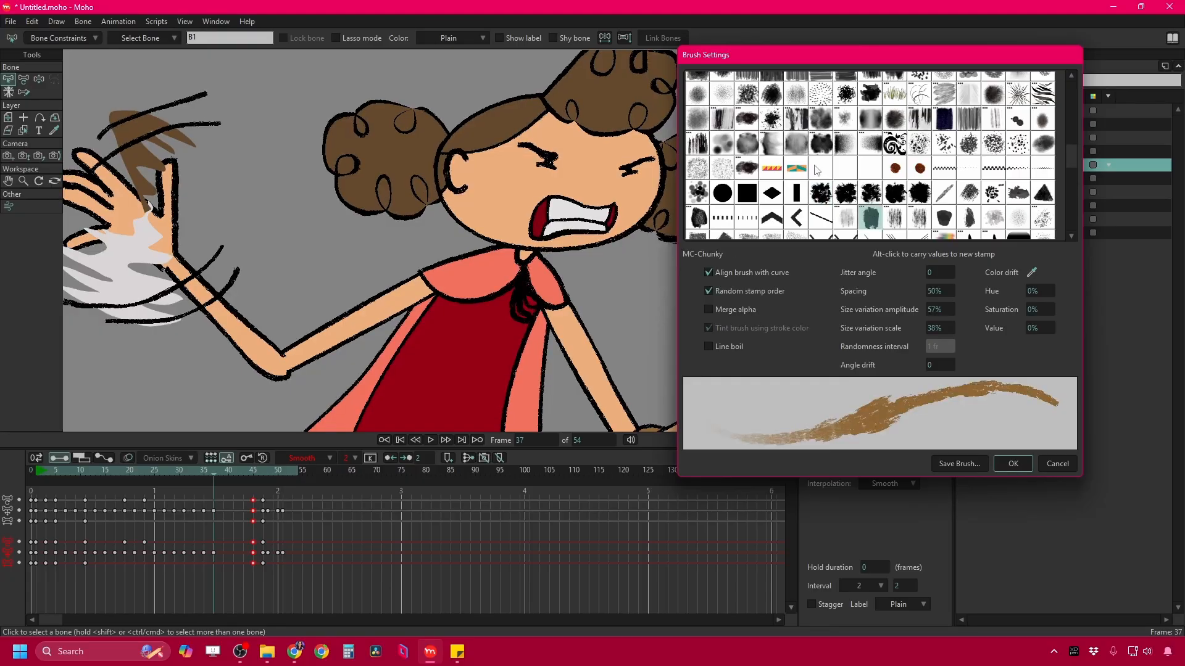
scroll(821, 173, "up", 1)
Choose the CK Ink DIFF SMASHER brush with 7% spacing, 57% size variation amplitude and 14% size variation scale.
left_click(775, 163)
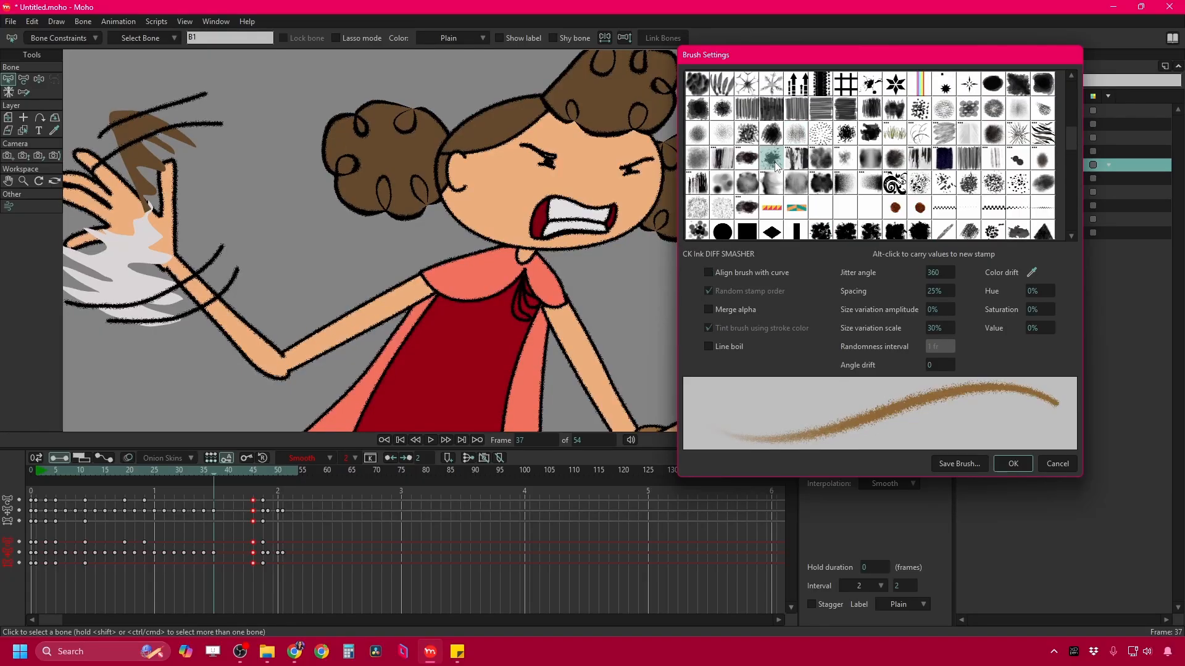
left_click_drag(932, 291, 815, 299)
left_click_drag(930, 324, 856, 329)
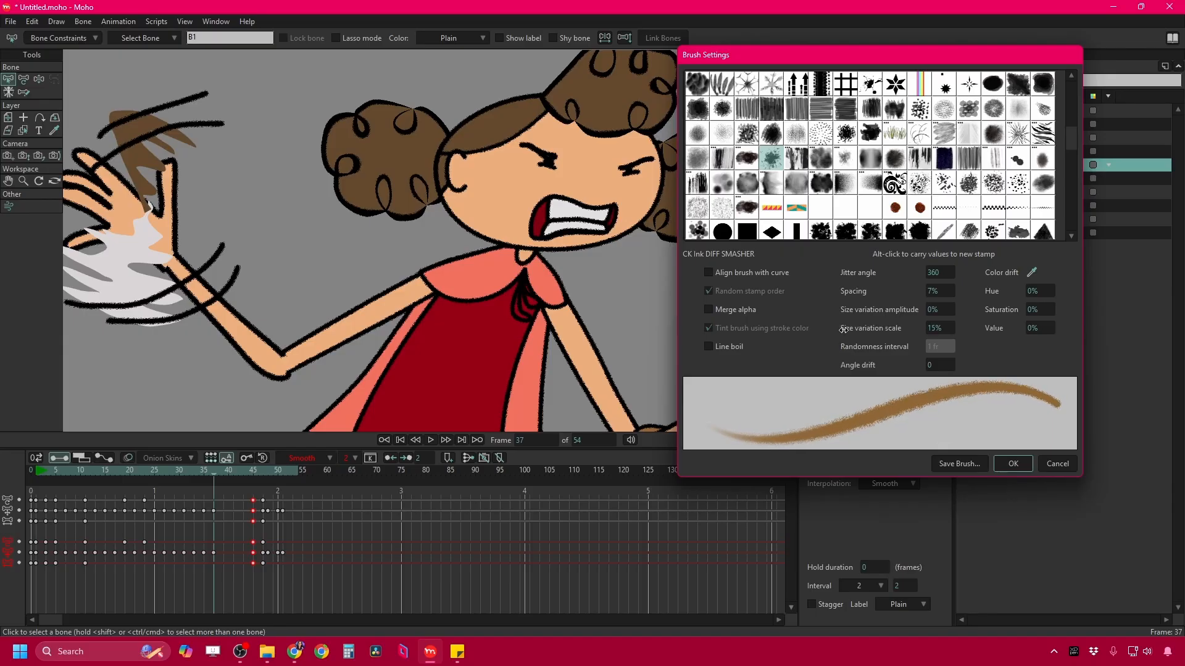
left_click_drag(929, 308, 1182, 244)
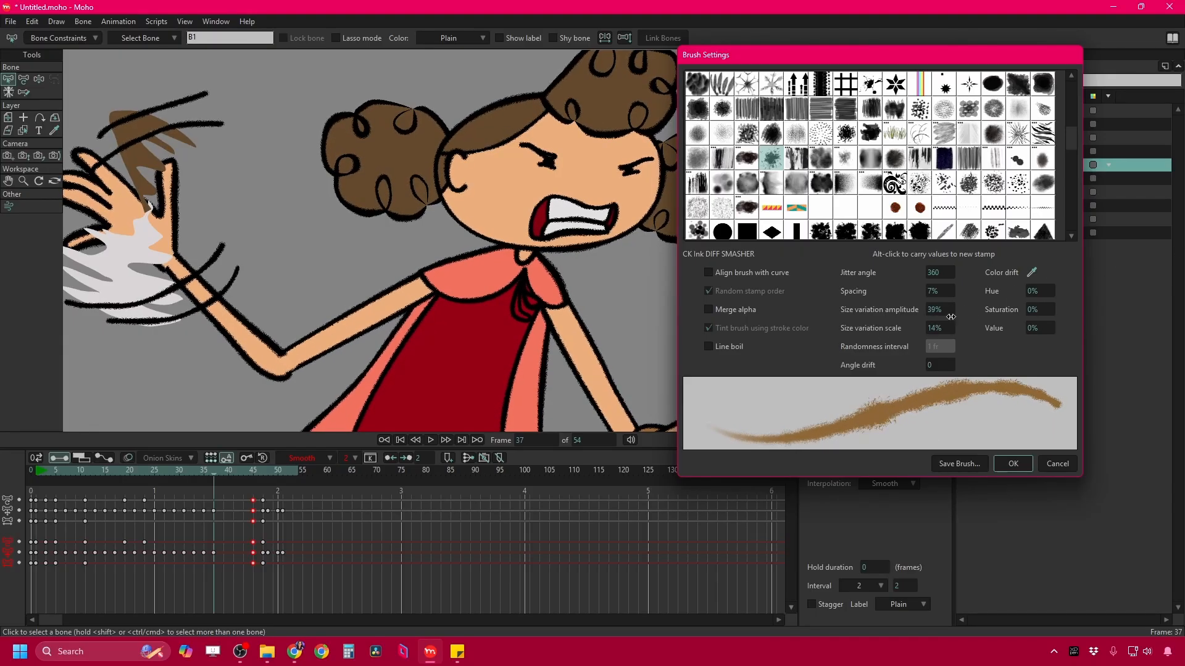
left_click_drag(930, 309, 1022, 310)
Enable line boil with a 2-frame randomness interval and reduce the brush spacing to 0%.
left_click(708, 346)
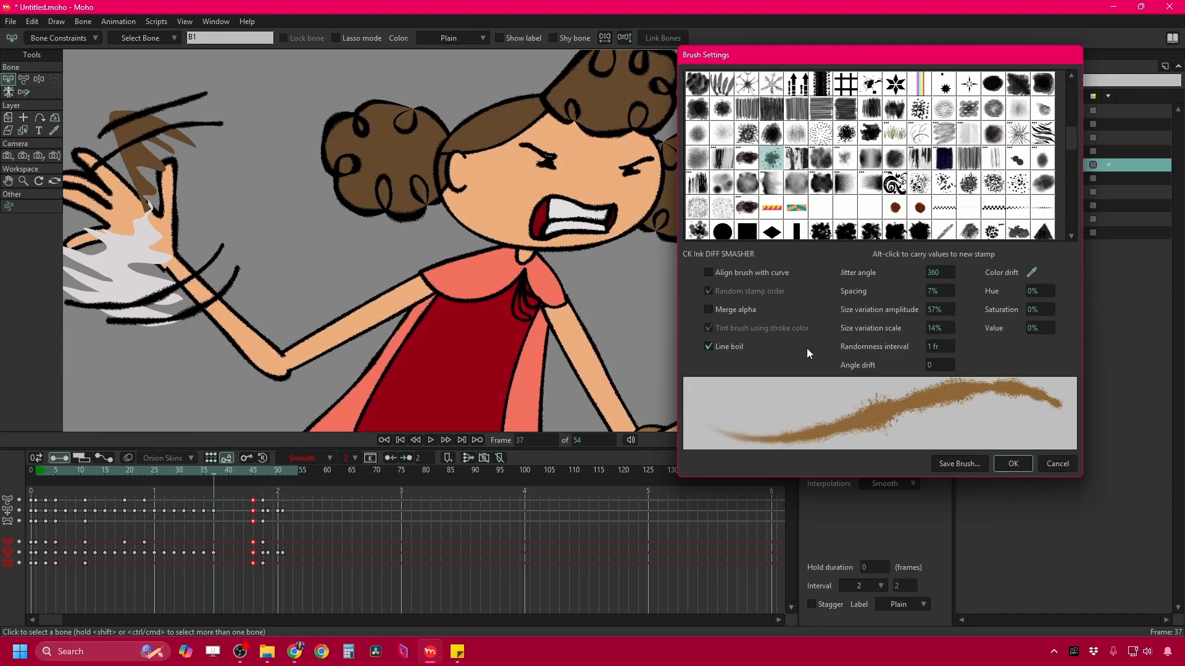
left_click(951, 347)
type("2")
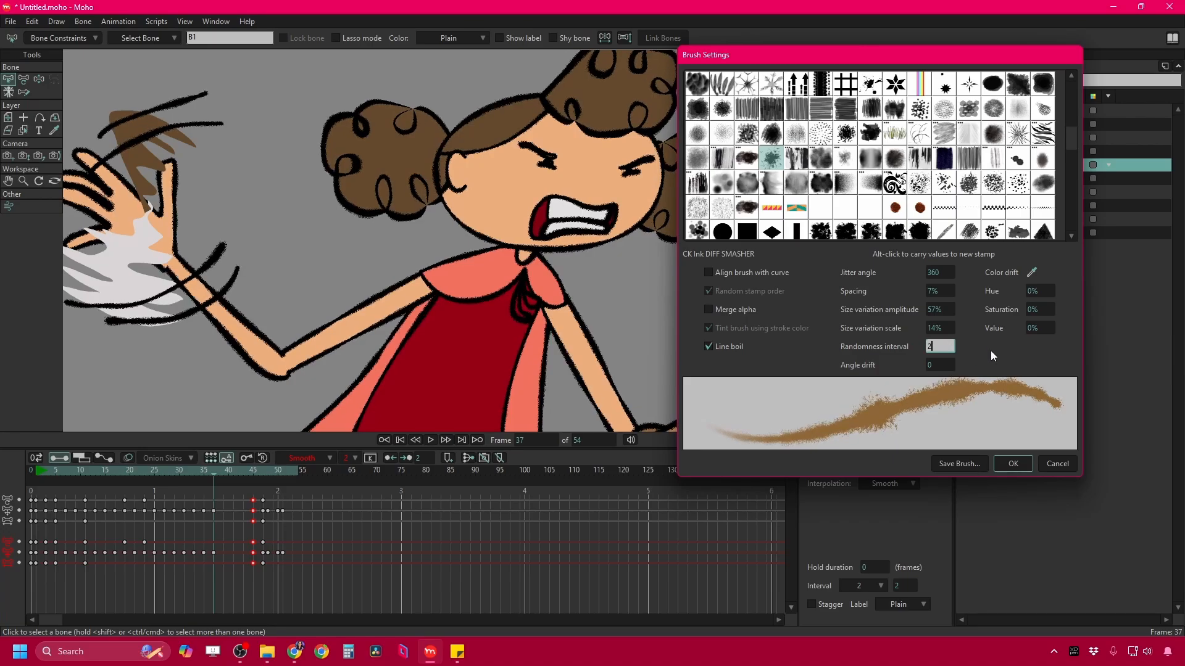
key("Return")
left_click_drag(934, 292, 854, 291)
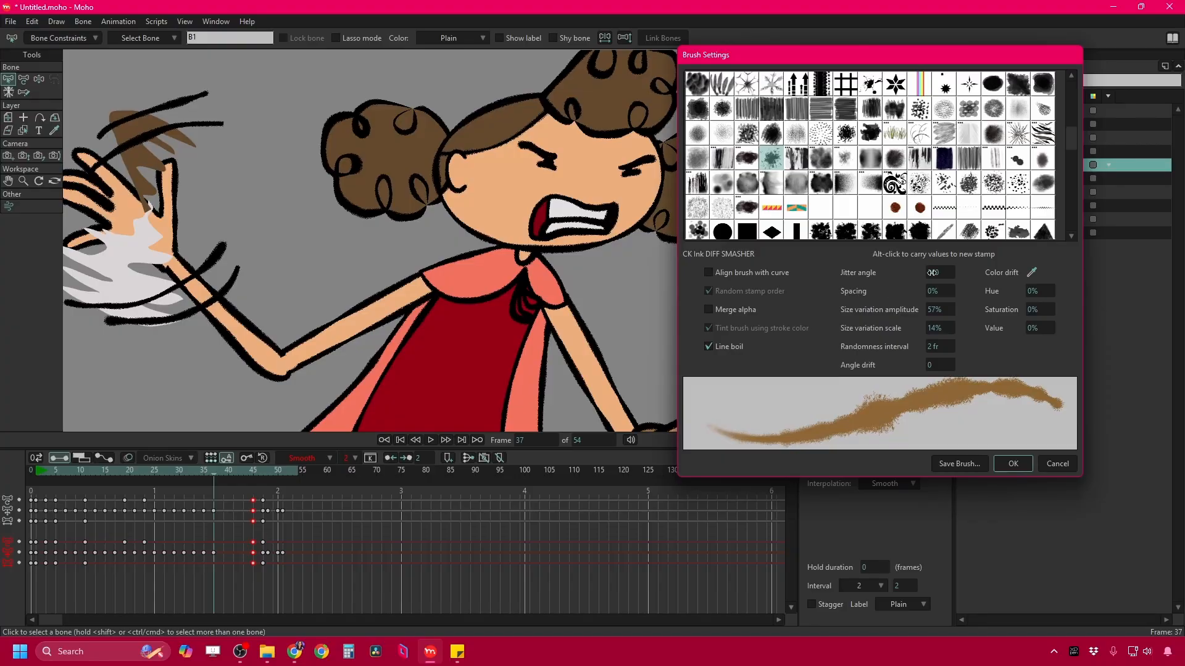
Set the brush's jitter angle to 250 and its angle drift to 50.
left_click_drag(923, 272, 830, 290)
left_click_drag(937, 358, 995, 356)
scroll(580, 232, "up", 5)
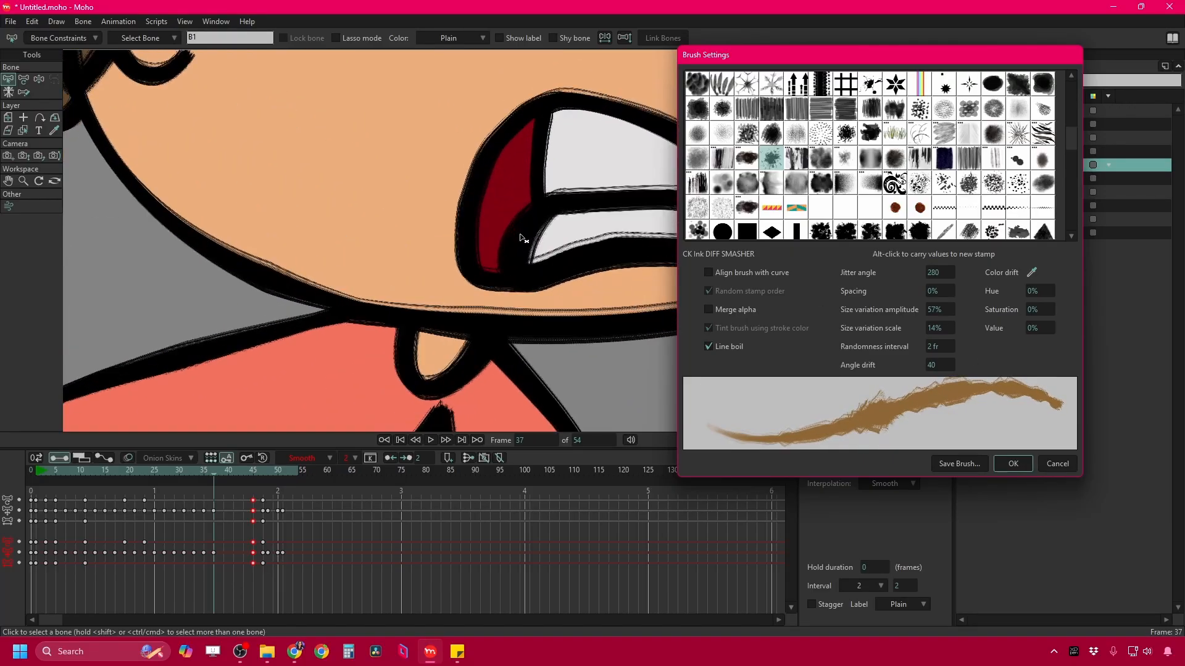
mouse_move(937, 364)
left_mouse_down()
mouse_move(1000, 350)
mouse_move(950, 357)
mouse_move(953, 310)
mouse_move(877, 308)
left_mouse_up()
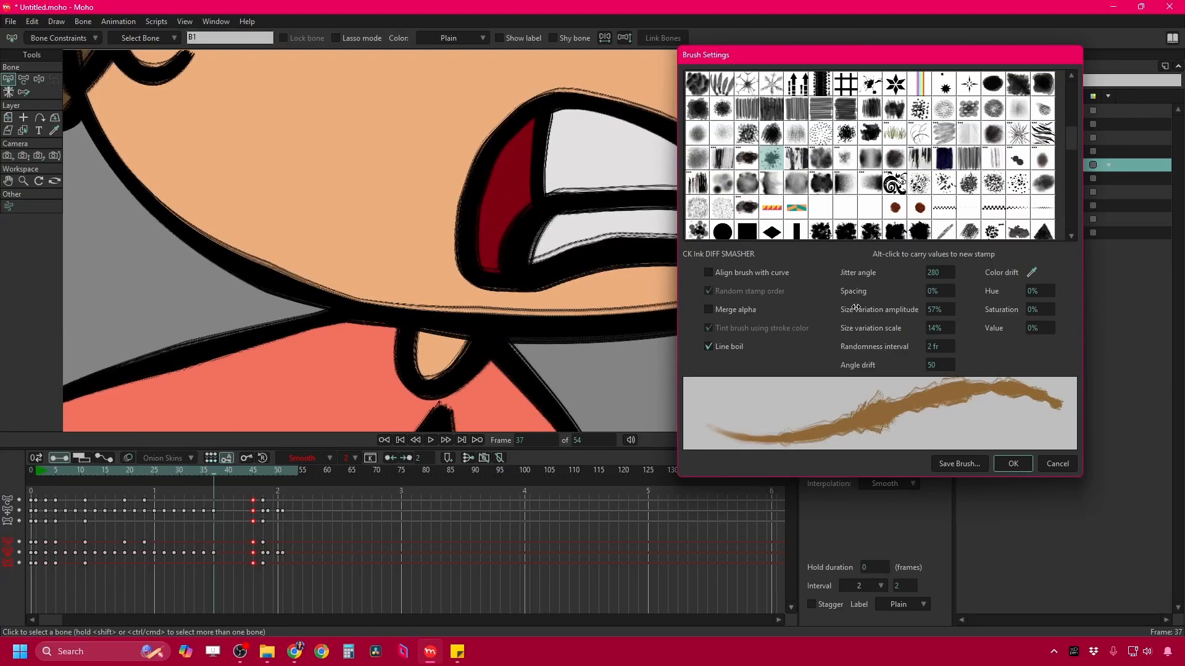
left_click_drag(942, 276, 932, 278)
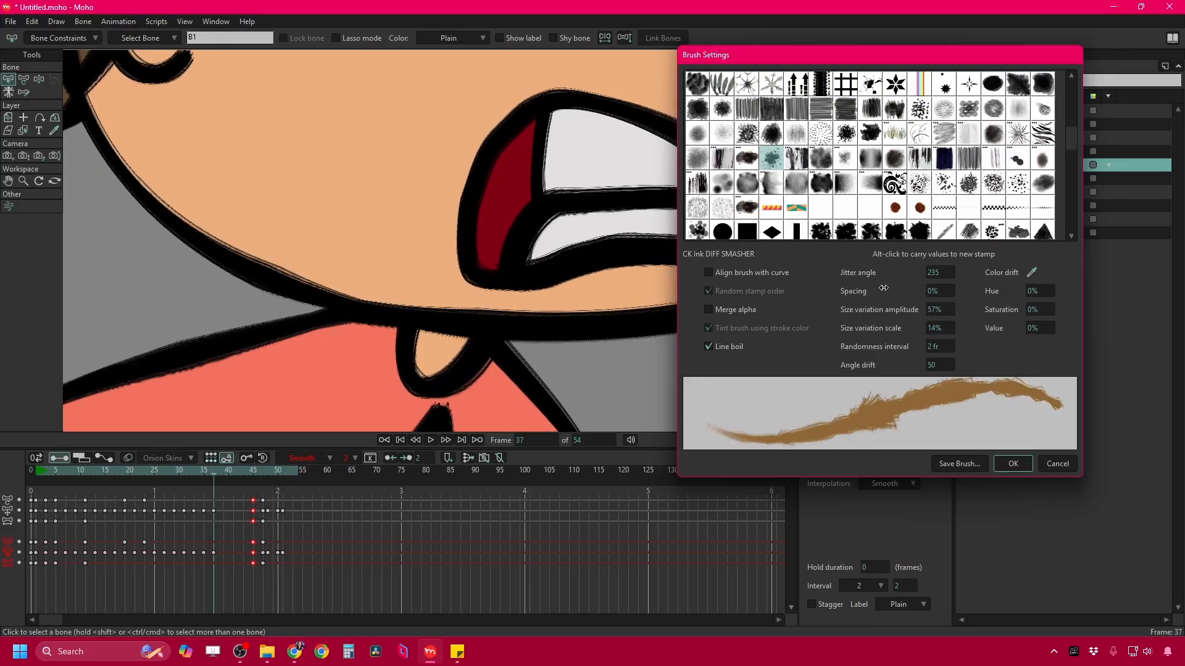
left_click_drag(855, 290, 905, 285)
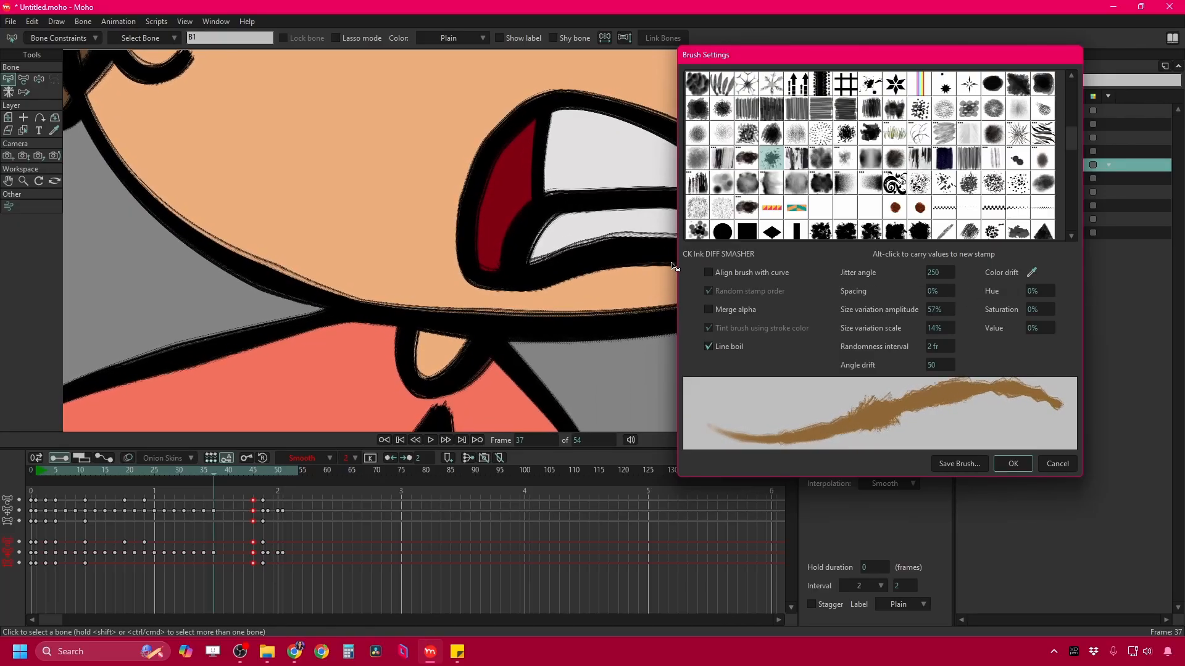
scroll(673, 267, "down", 5)
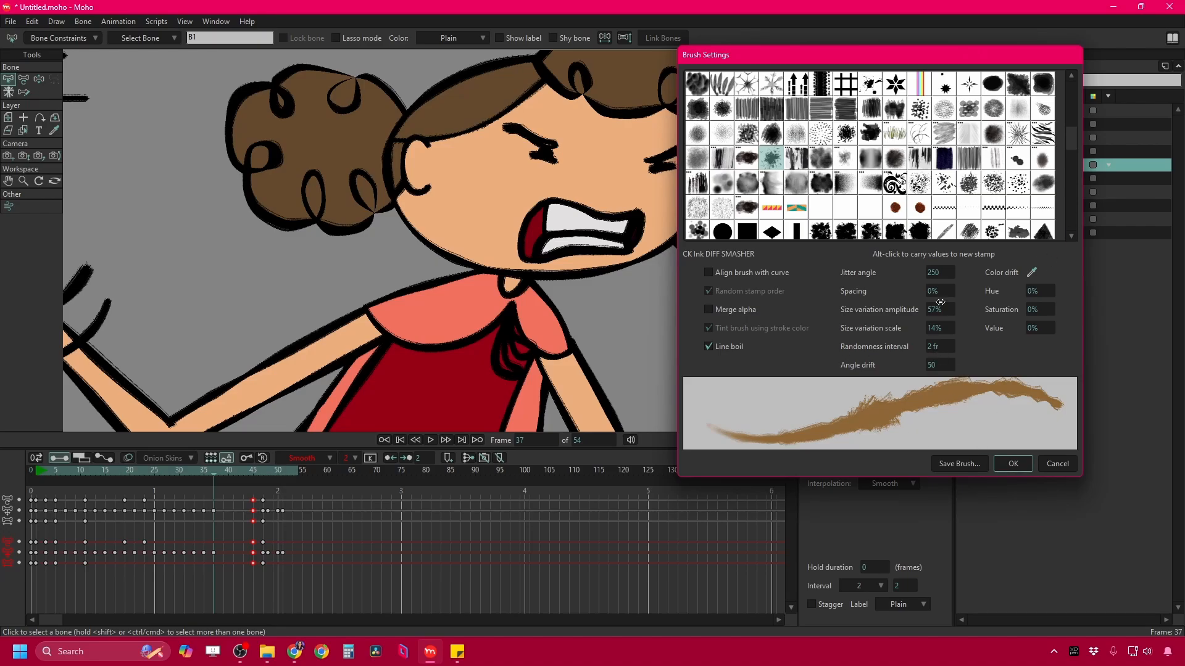
Set the brush's size variation scale to 28% and amplitude to 16%, apply it, and check the outlines across the animation.
mouse_move(938, 328)
left_mouse_down()
mouse_move(859, 344)
mouse_move(1003, 307)
left_mouse_up()
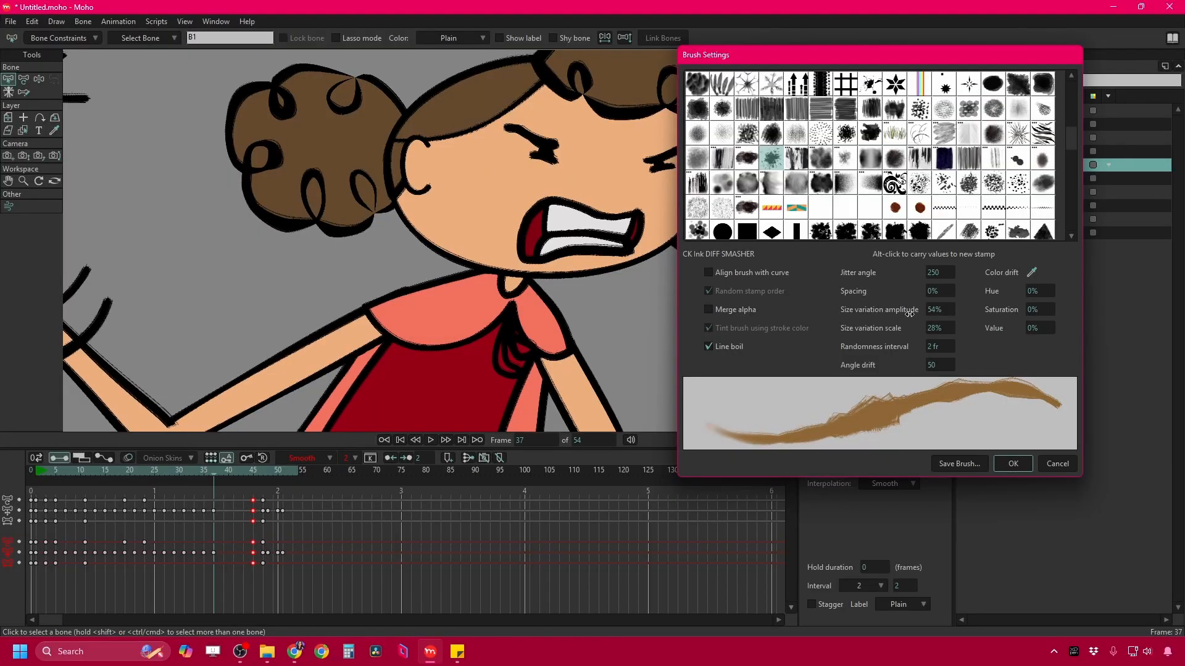
left_click_drag(854, 321, 702, 329)
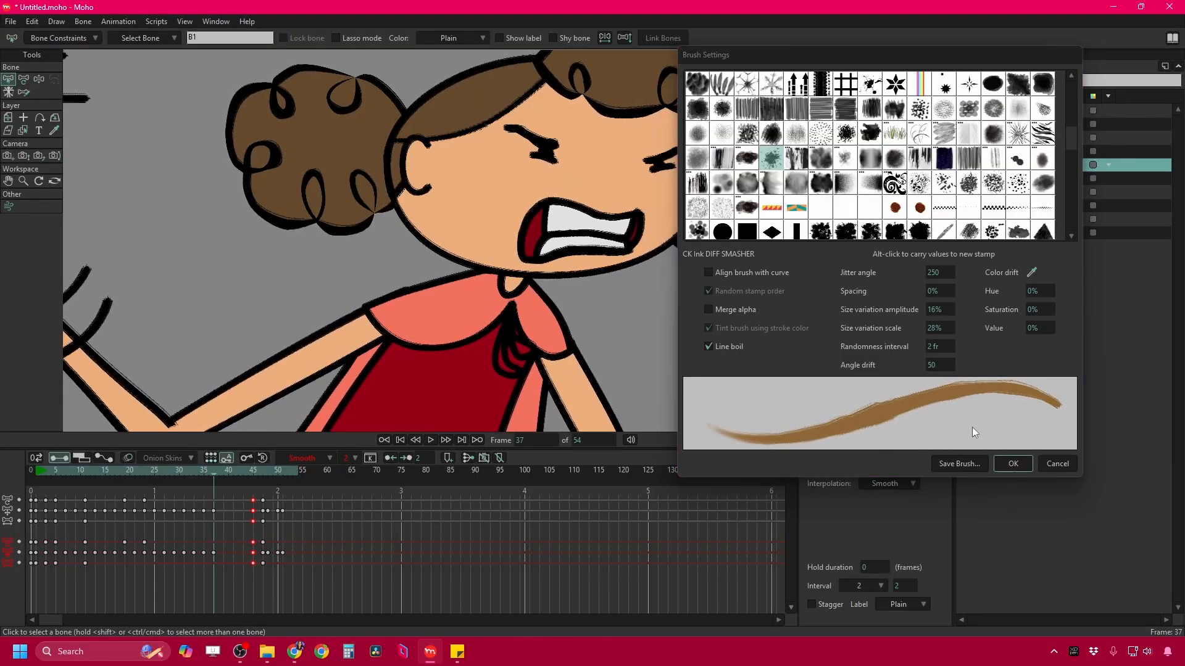
left_click(1013, 463)
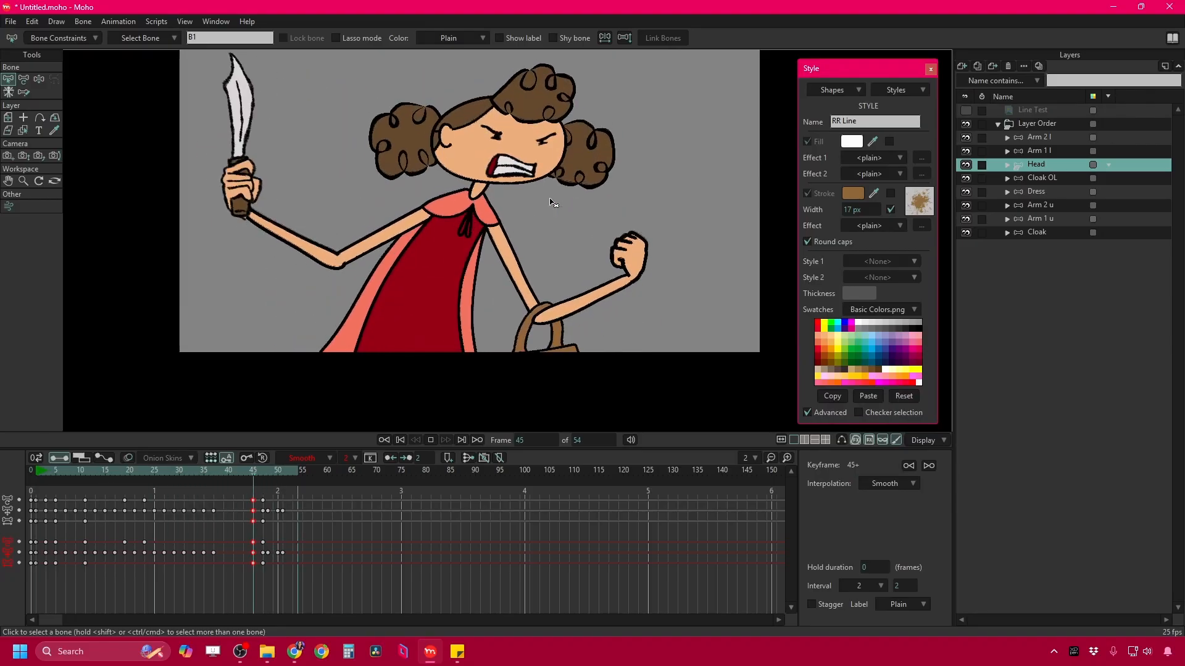
scroll(534, 225, "up", 3)
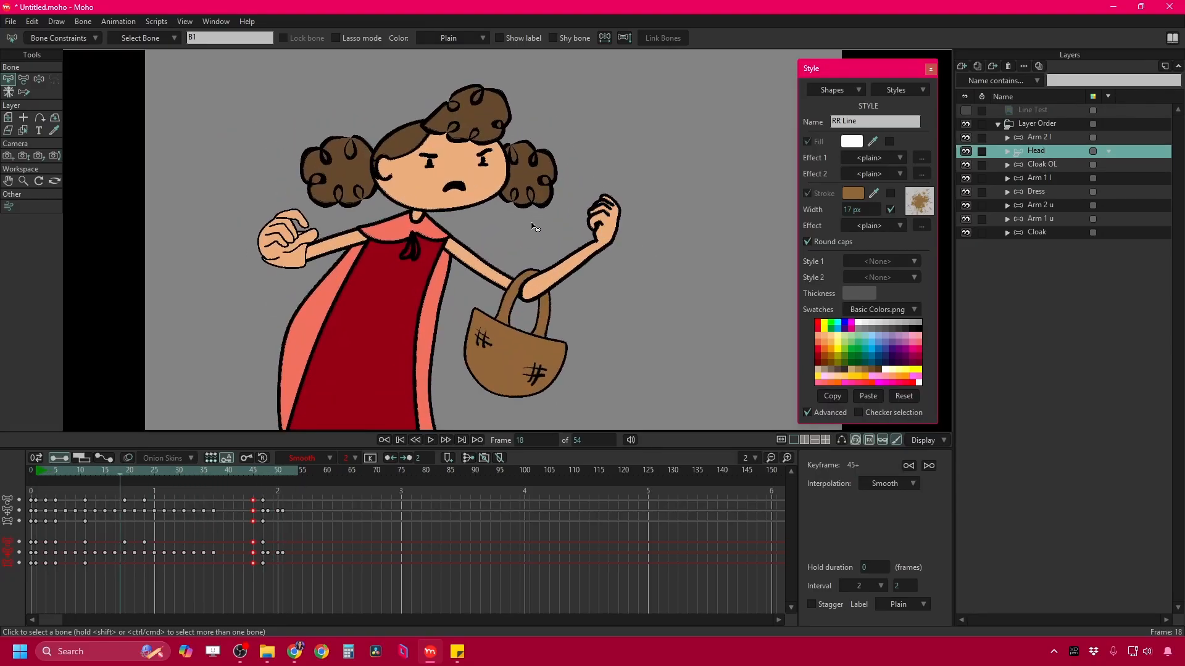
left_click_drag(209, 469, 159, 471)
scroll(646, 211, "down", 3)
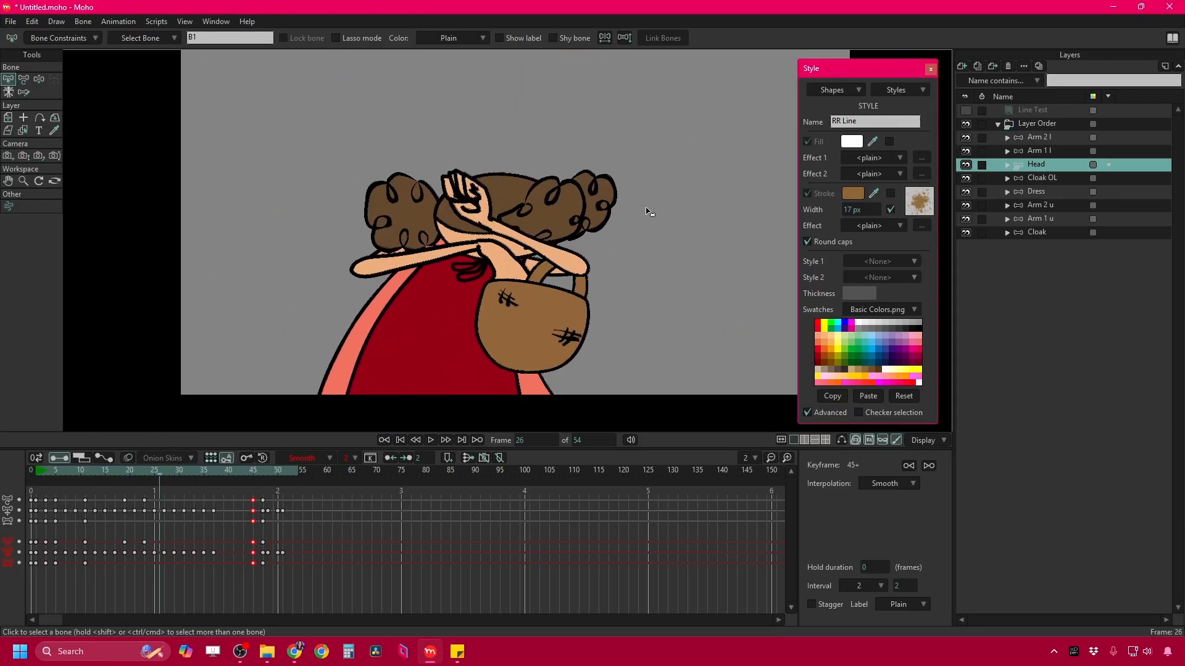
Filter the layers by kind "vec" and select all listed layers from Cloak up to the first Layer 19.
left_click(998, 81)
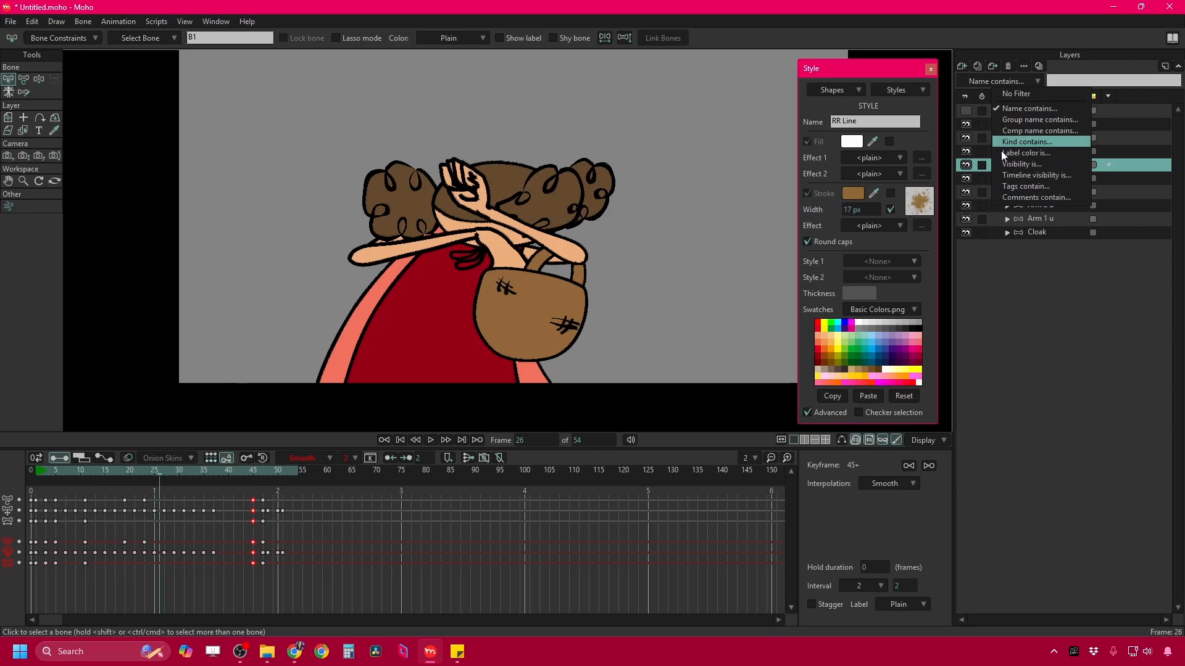
left_click(1027, 144)
type("V")
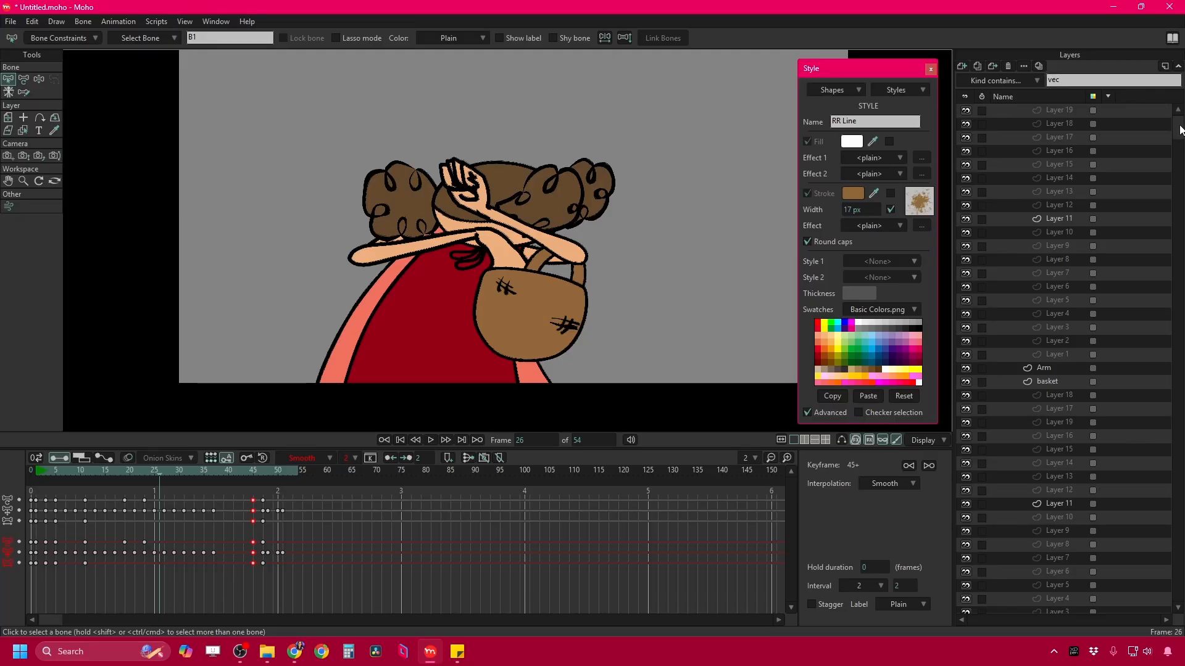
left_click_drag(1177, 130, 1160, 621)
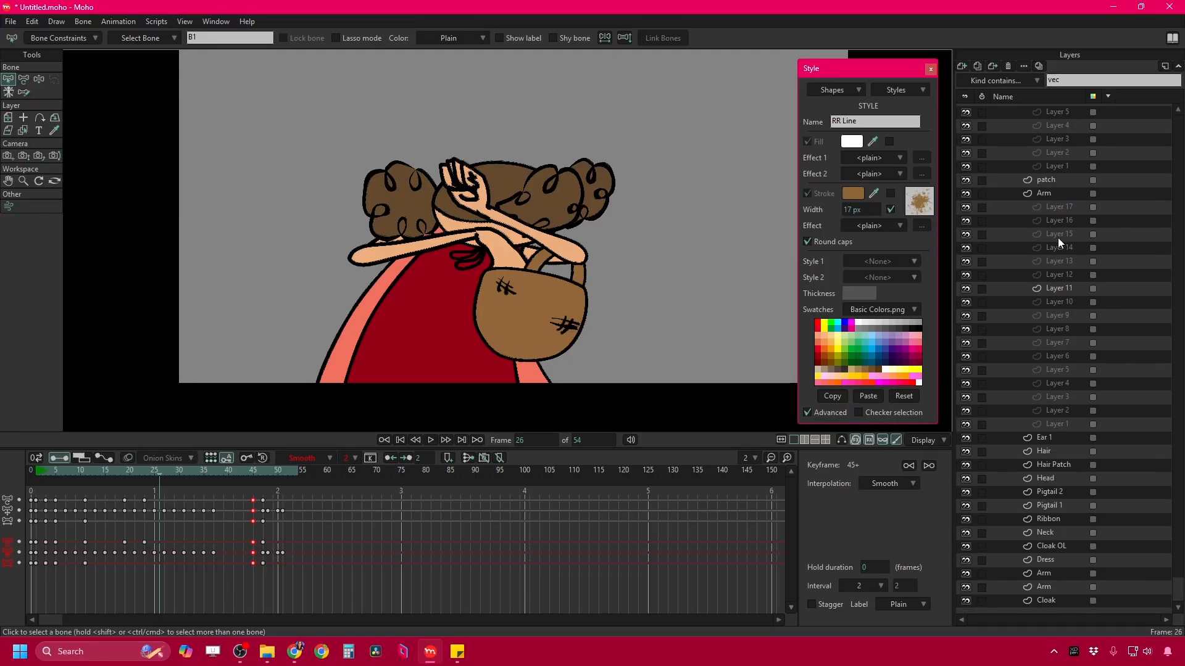
left_click(1067, 600)
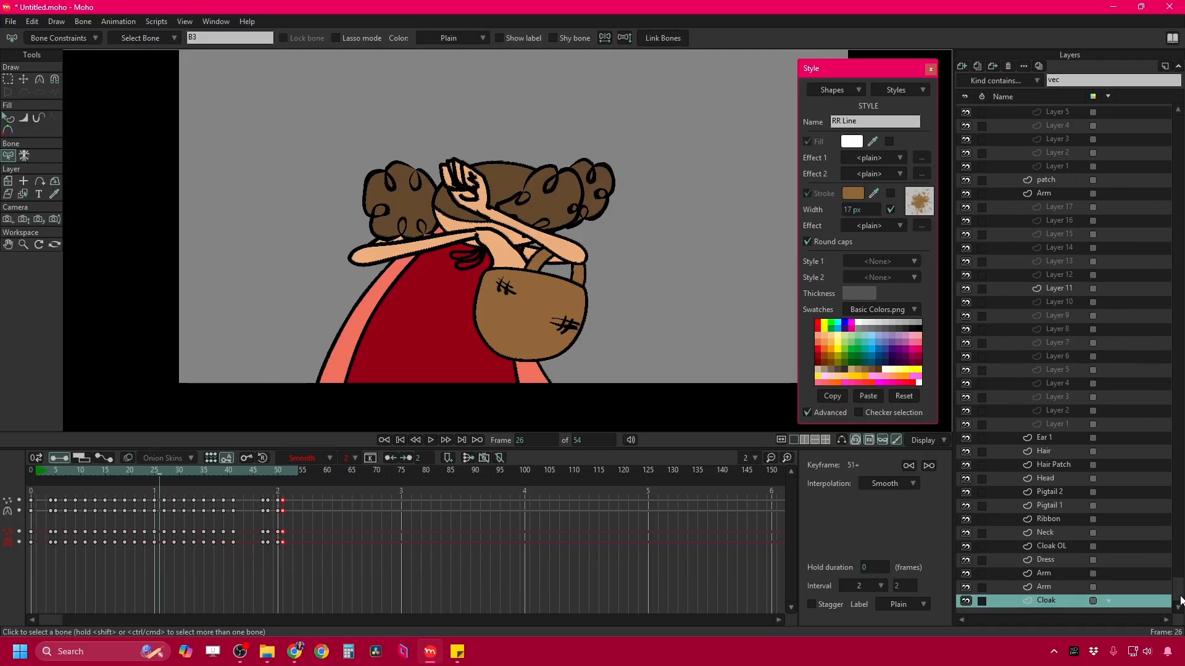
left_click_drag(1178, 586, 1183, 111)
left_click(1063, 109, "shift")
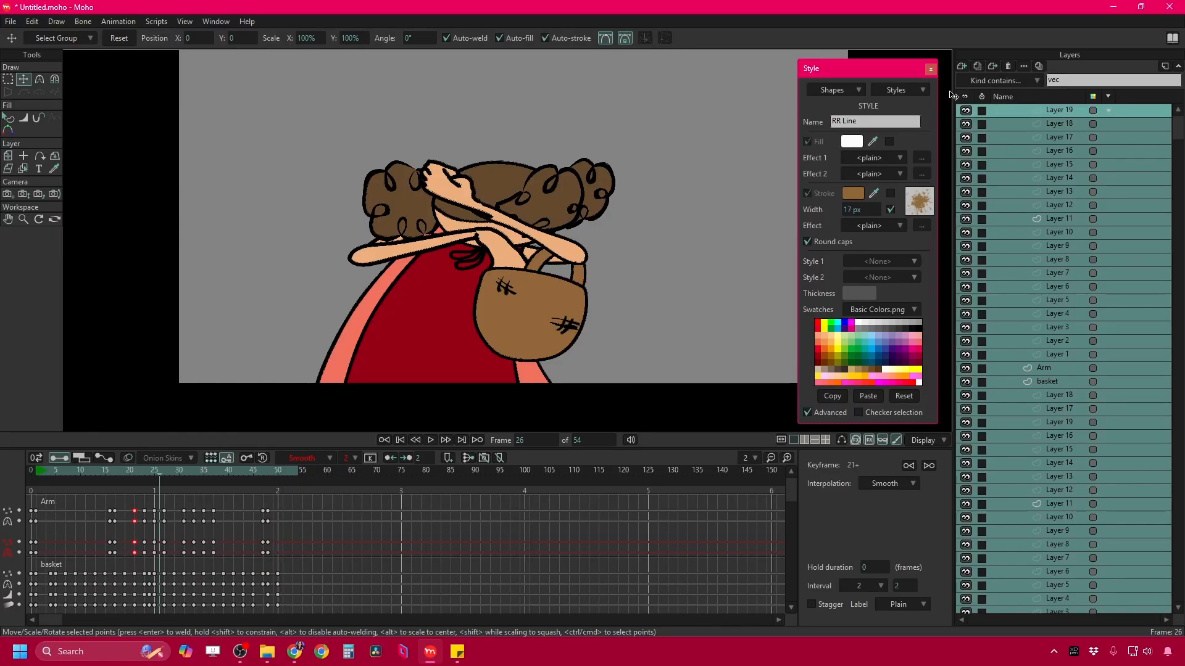
Enable noisy outlines, noisy fills and animated noise in the vector settings of all selected layers.
left_click(1024, 66)
left_click_drag(563, 68, 979, 48)
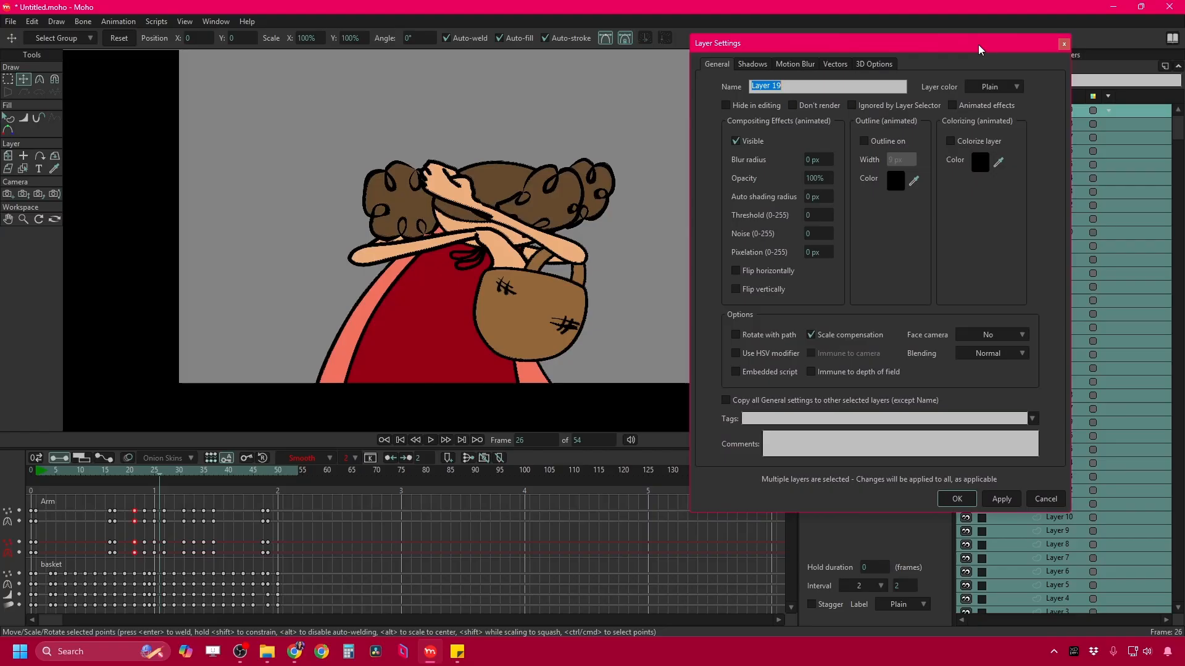
left_click(830, 63)
left_click(816, 105)
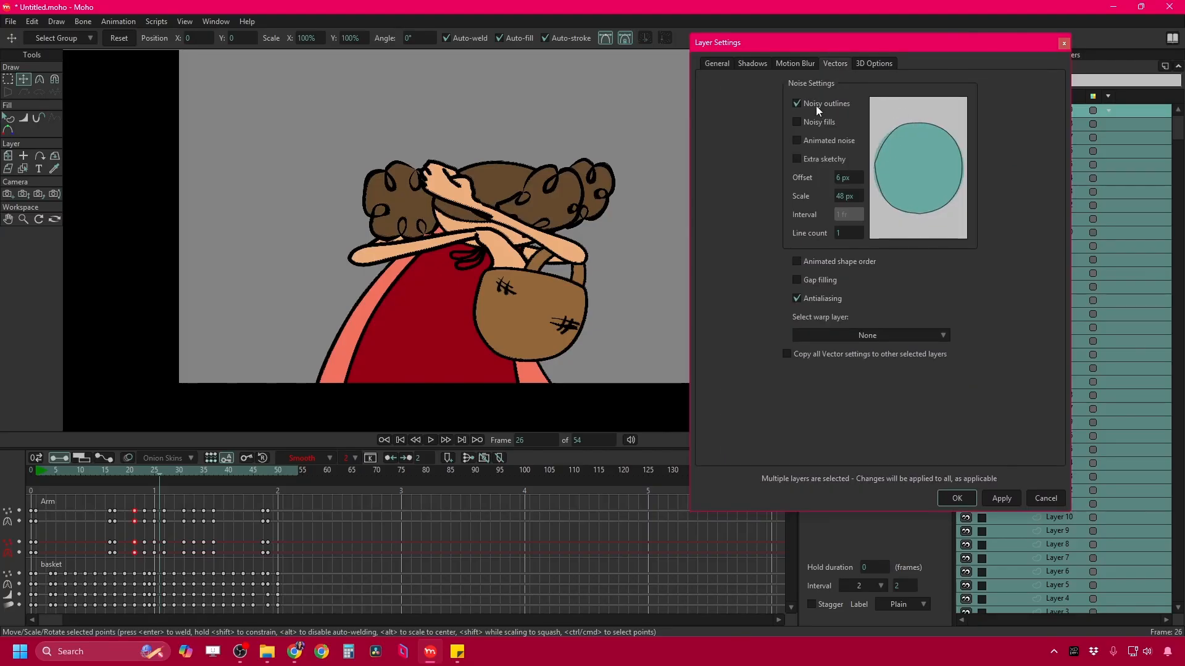
left_click(815, 123)
left_click(823, 142)
Set the noise offset to 10 px, the scale to 262 px and the interval to 2 frames, and apply it to the selected layers.
left_click_drag(847, 183, 972, 174)
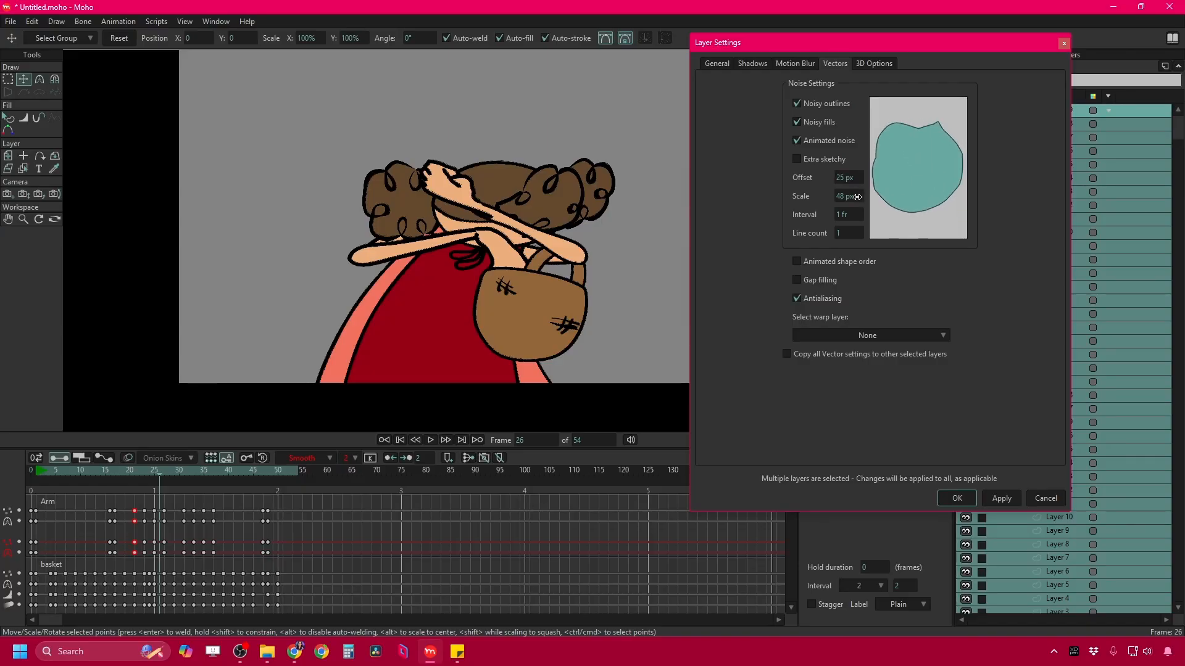
left_click_drag(843, 195, 1116, 185)
left_click_drag(844, 197, 1043, 192)
left_click_drag(844, 196, 1134, 204)
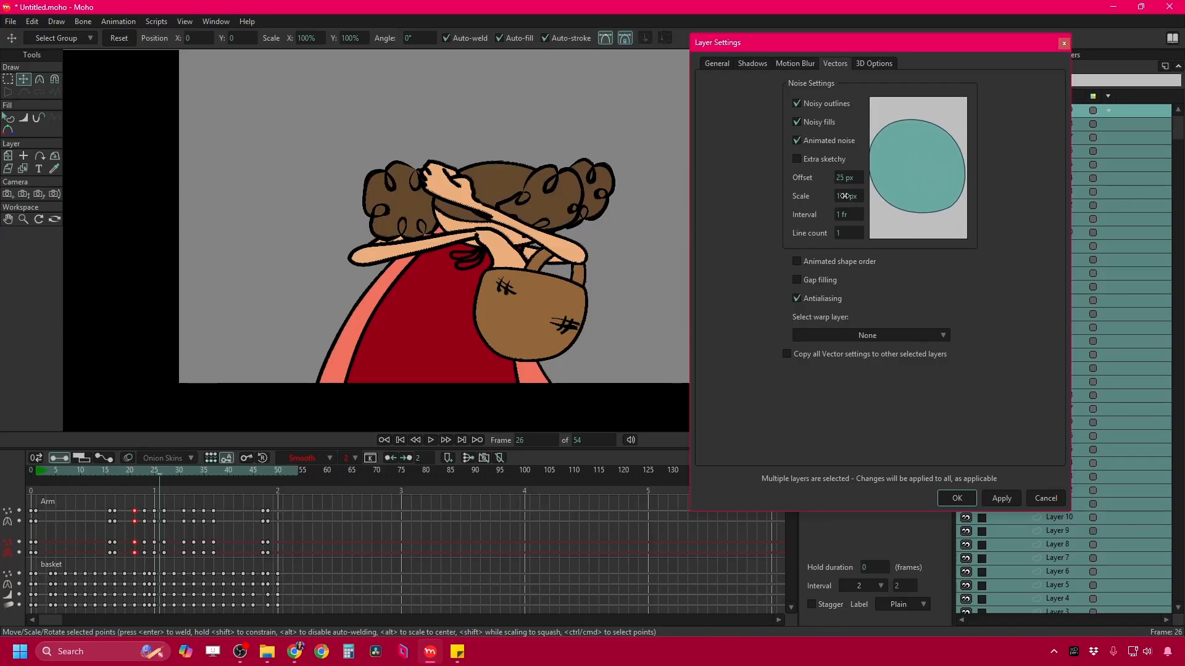
left_click_drag(844, 195, 1121, 193)
left_click_drag(843, 195, 1139, 198)
left_click_drag(843, 178, 767, 190)
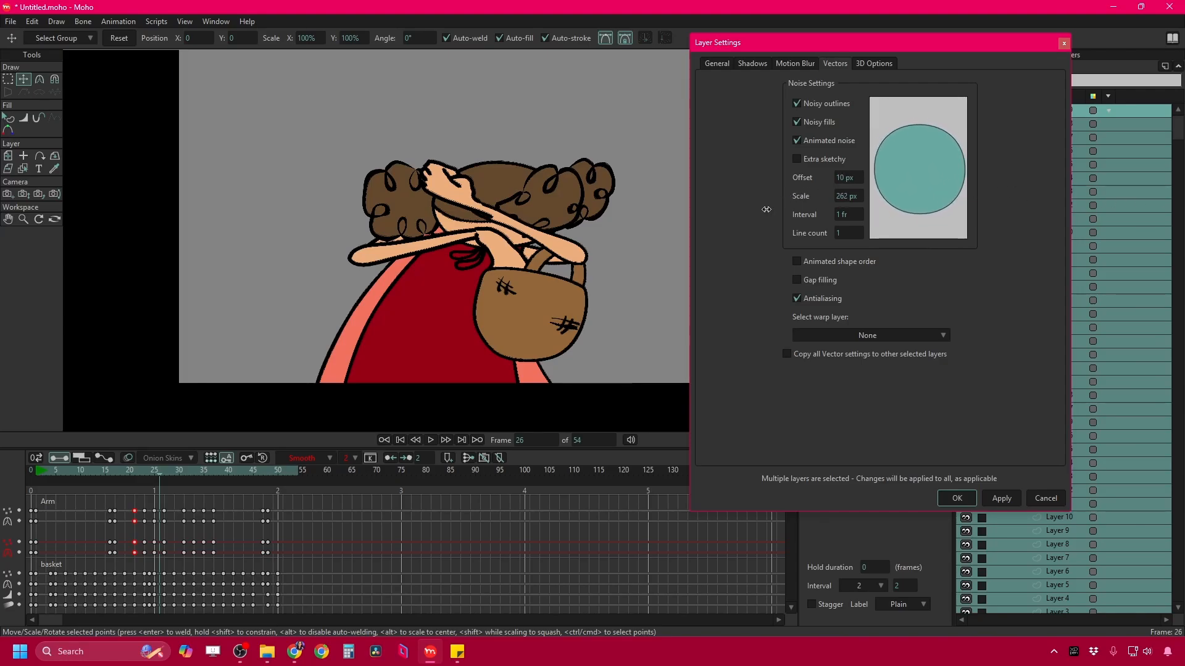
left_click_drag(843, 214, 849, 213)
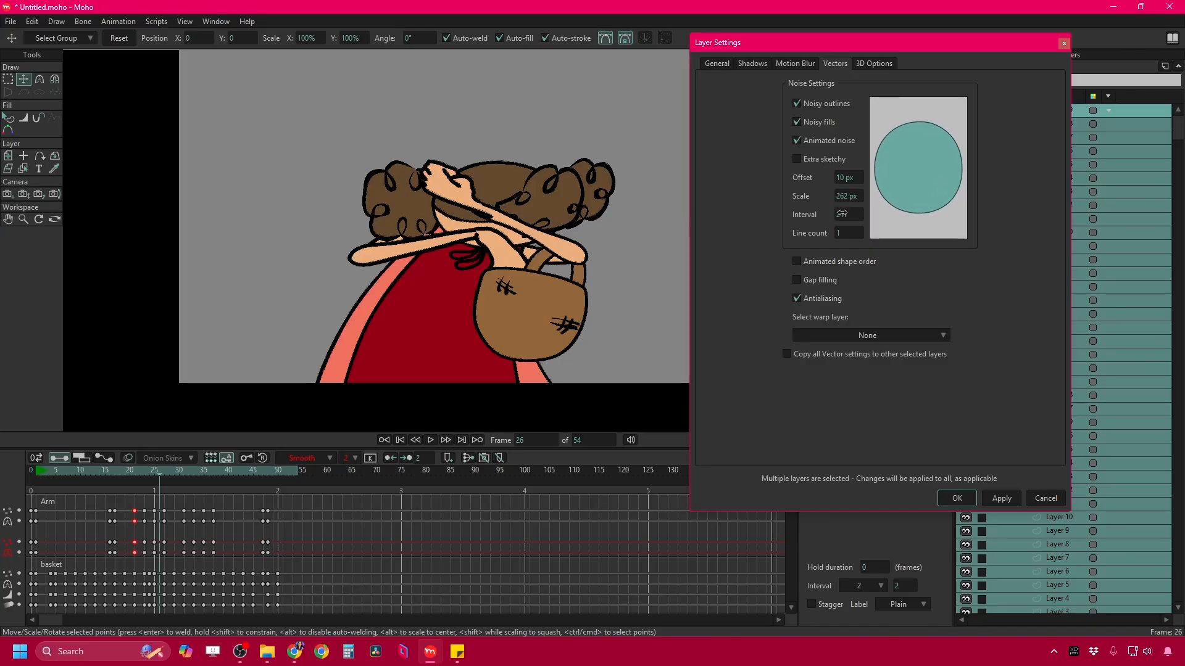
left_click(961, 499)
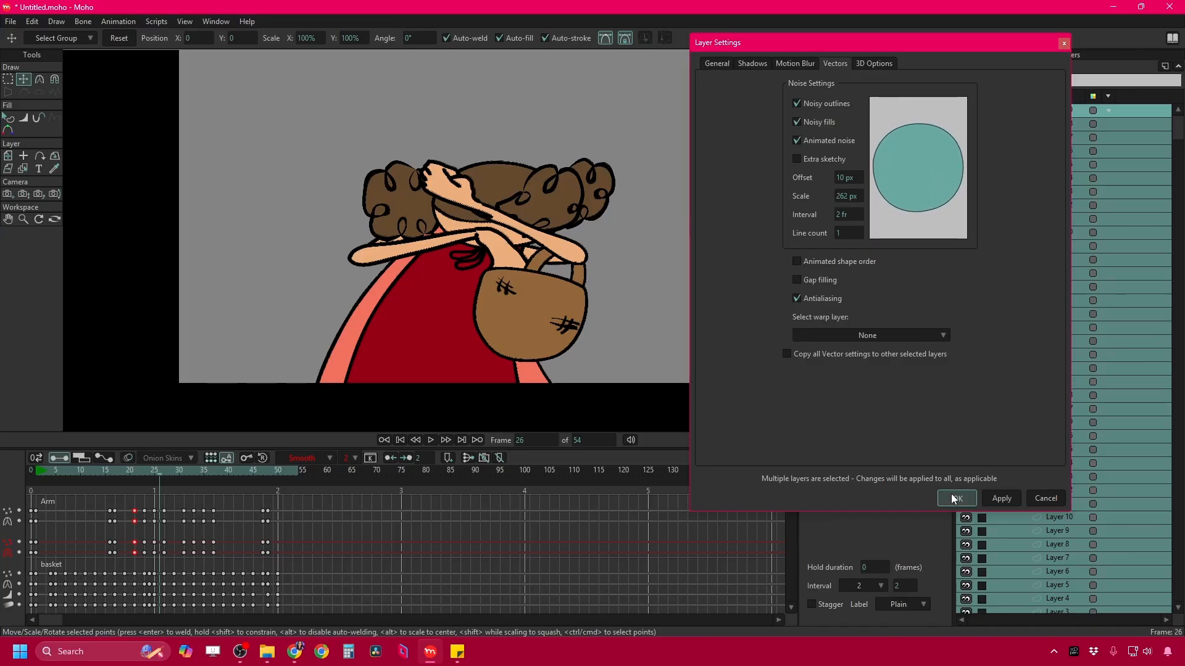
Play back the animation and check the noisy outlines both close up and across the whole frame.
key("space")
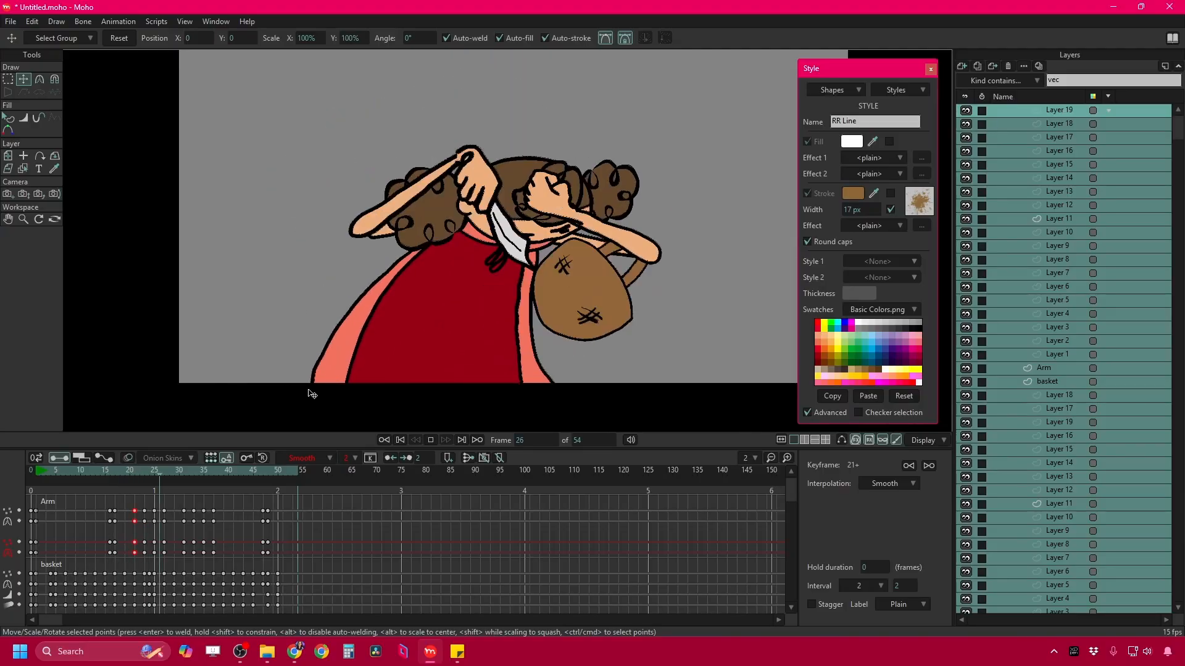
scroll(475, 296, "down", 3)
scroll(480, 296, "up", 3)
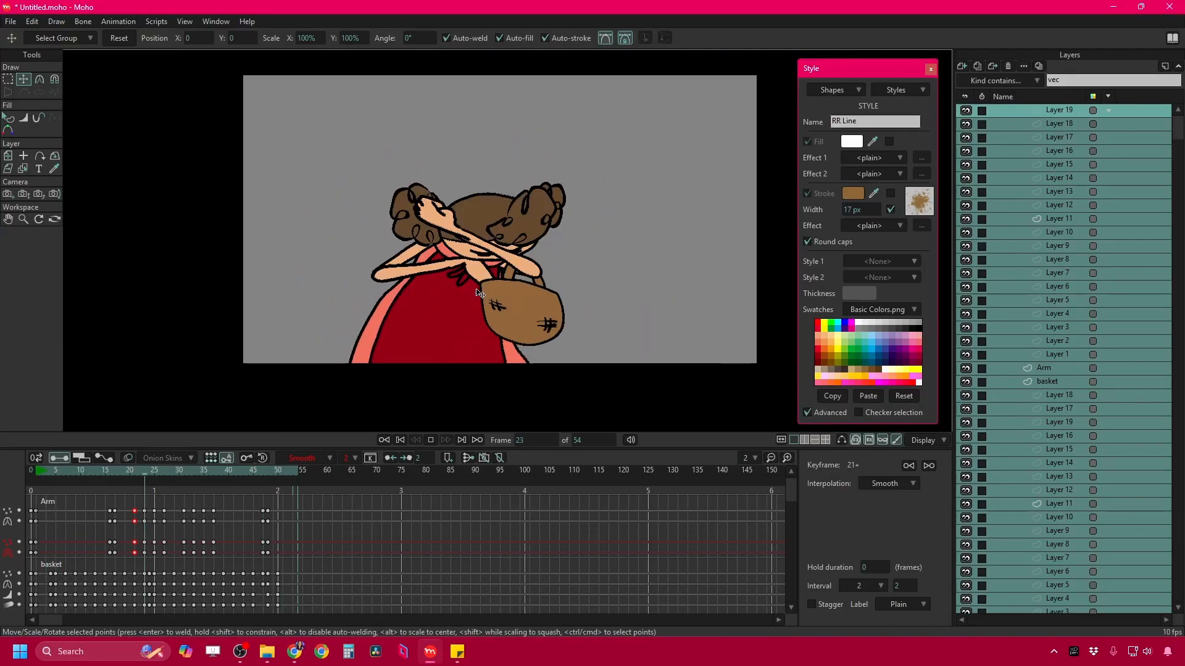
key("space")
Clear the "vec" kind filter so that the layer list is unfiltered.
left_click(1085, 83)
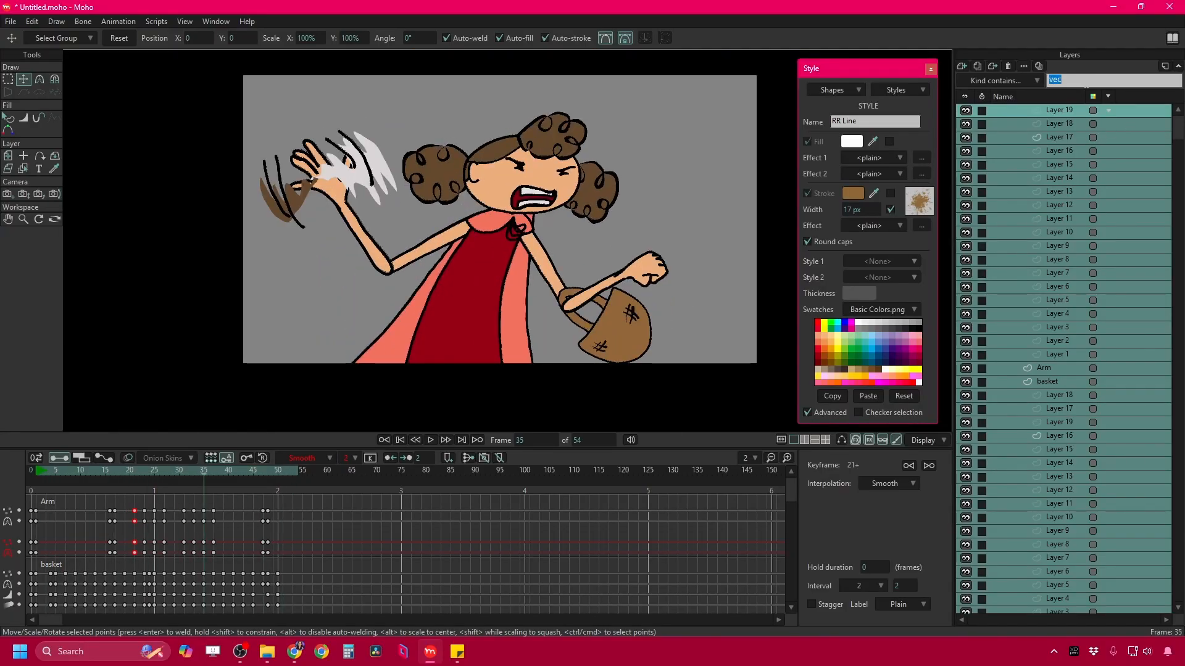
left_click(1012, 81)
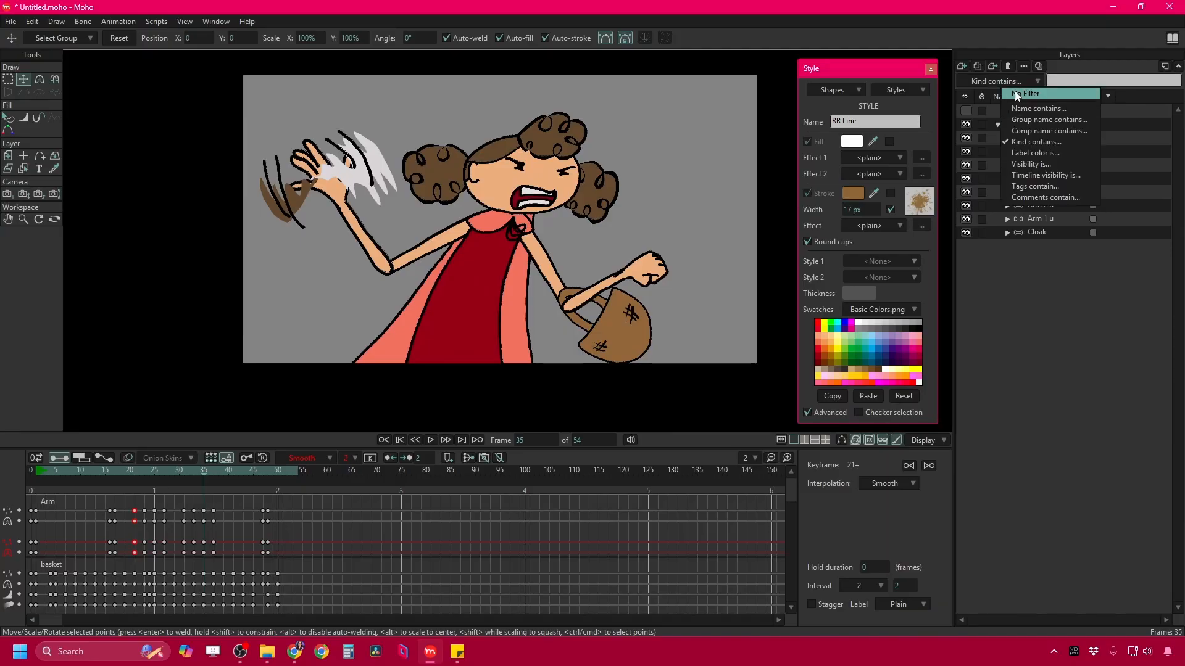
left_click(1055, 202)
key("c")
Play and scrub through the whole animation to examine the arms and outlines for drawing errors.
key("space")
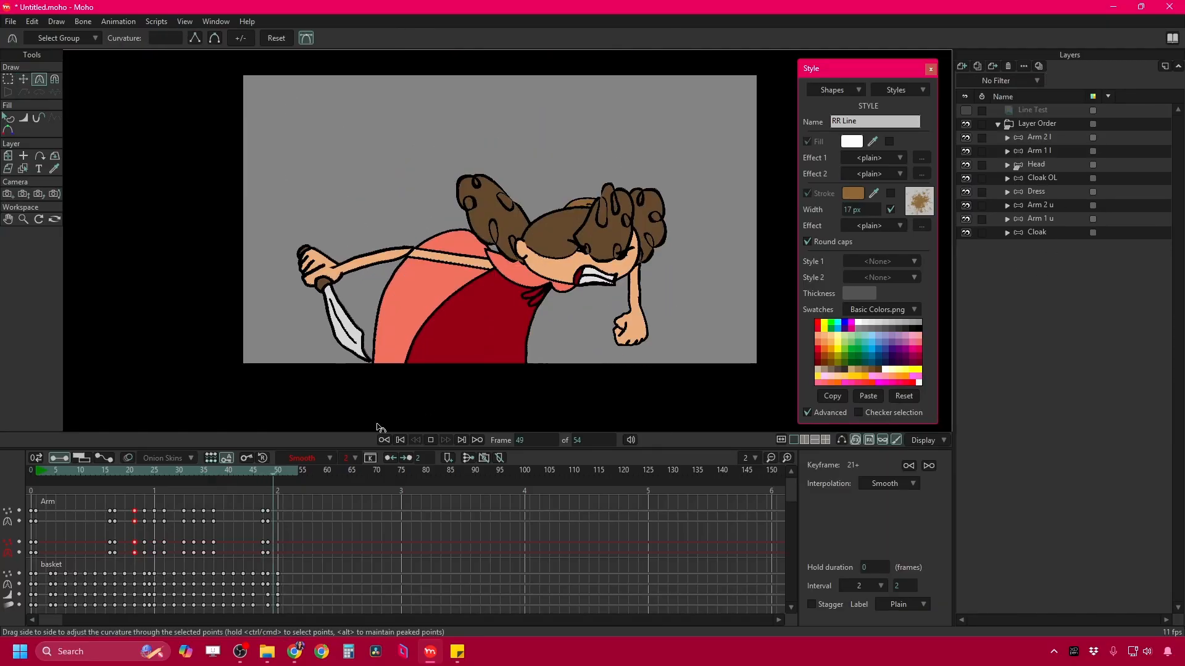
left_click(1030, 237)
left_click(1034, 137)
left_click_drag(43, 470, 254, 478)
key("space")
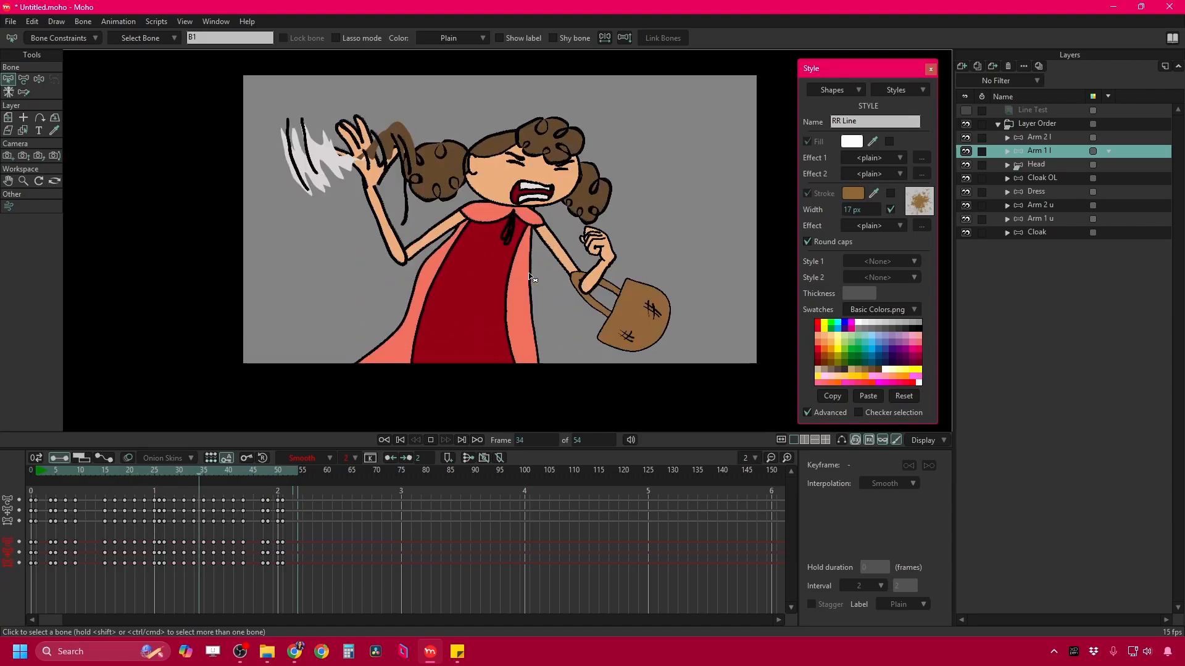
key("space")
Select the Arm layer in Arm 1 u at the bent elbow on frame 38 and show its curves.
left_click_drag(120, 469, 219, 471)
scroll(385, 253, "up", 5)
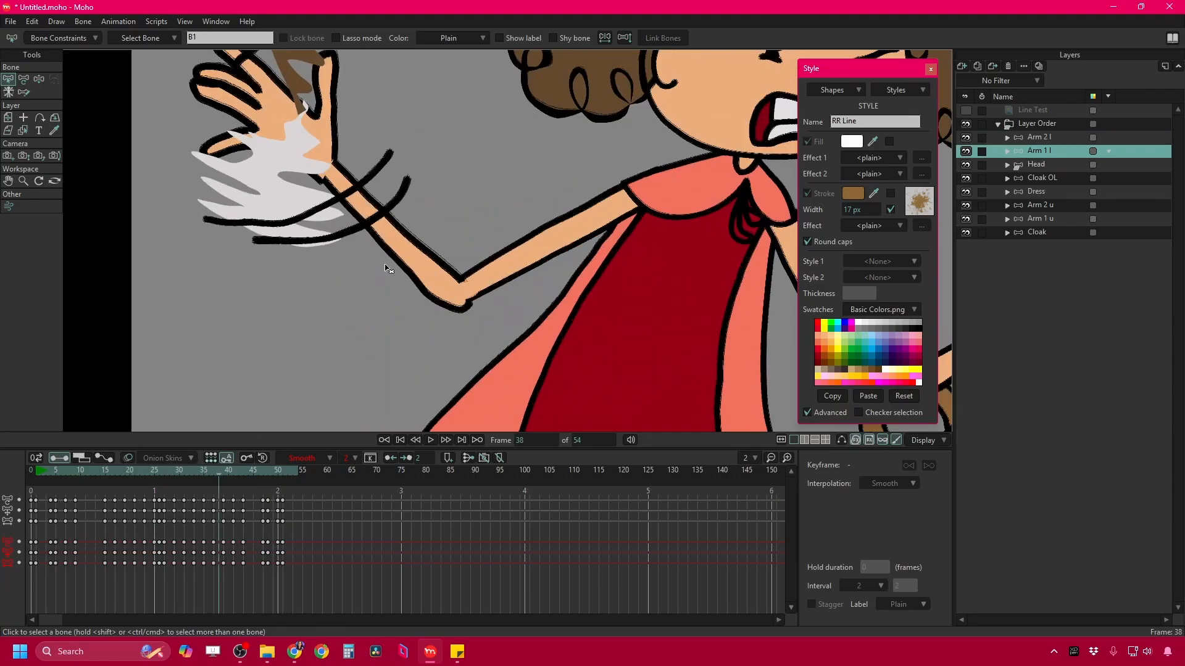
right_click(516, 262, "alt")
left_click_drag(510, 282, 459, 244)
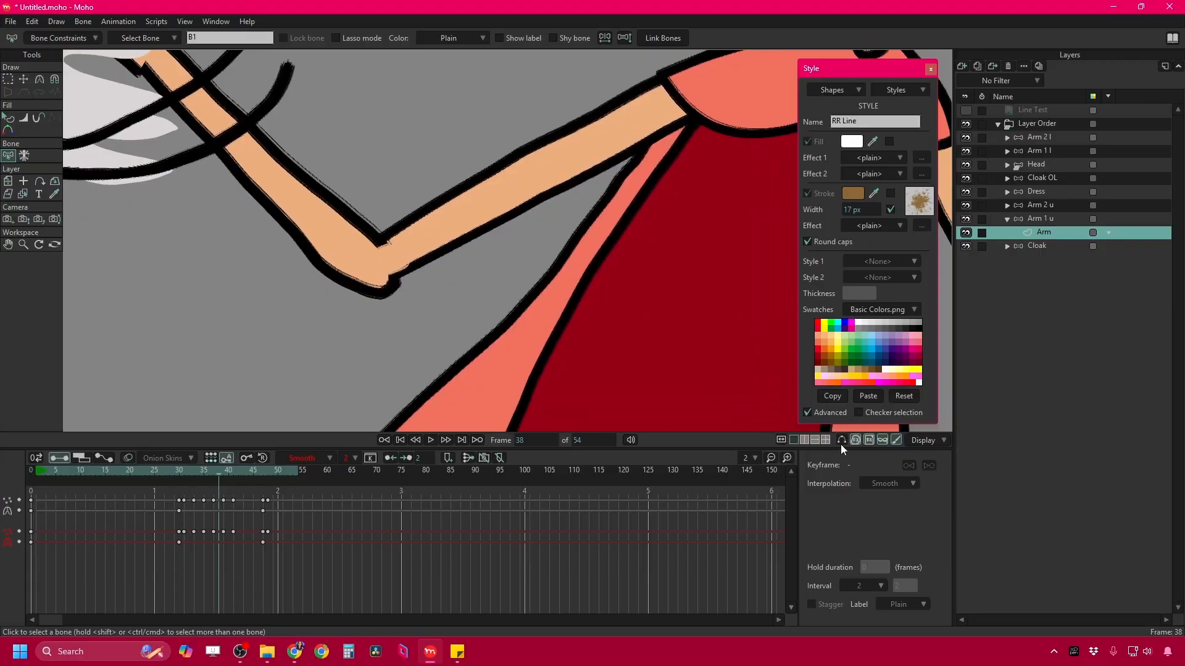
left_click(841, 440)
scroll(335, 256, "up", 3)
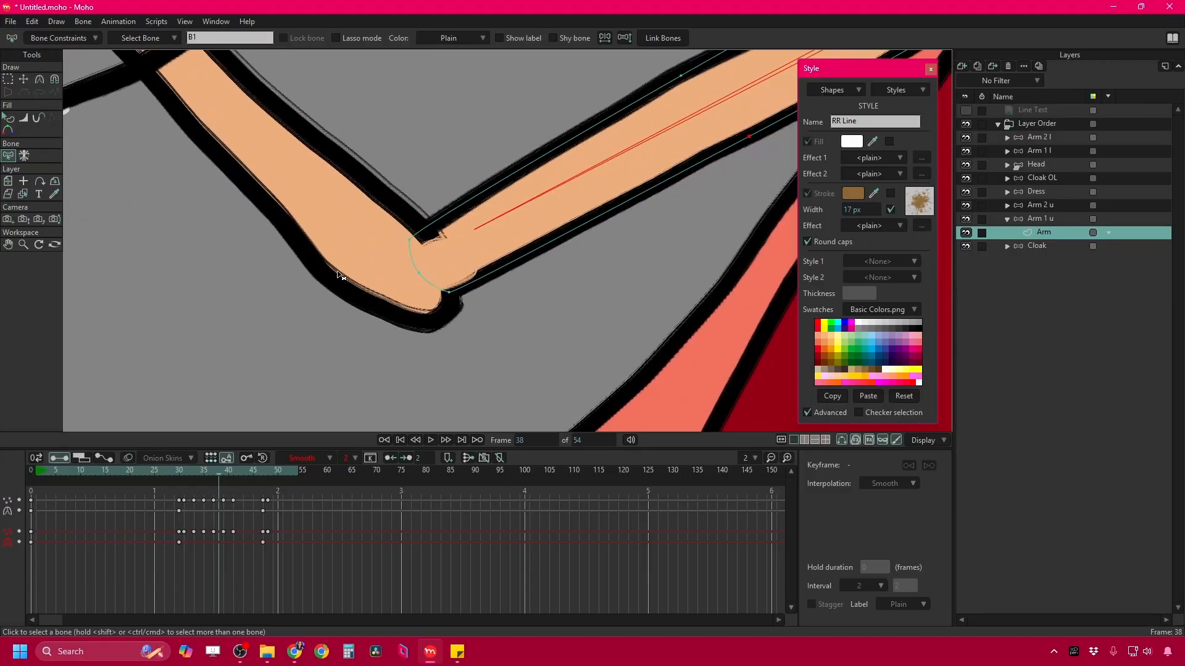
Reposition the elbow end of the Arm shape on frame 37 with the Magnet tool so it meets the forearm.
left_click(215, 471)
left_click(55, 79)
left_click_drag(401, 261, 386, 250)
left_click_drag(405, 262, 385, 305)
Reposition the Arm shape's elbow points on frames 39 and 41 to close the outline gap.
key("Left")
key("Left")
key("Right")
key("Right")
key("Right")
key("Right")
key("Right")
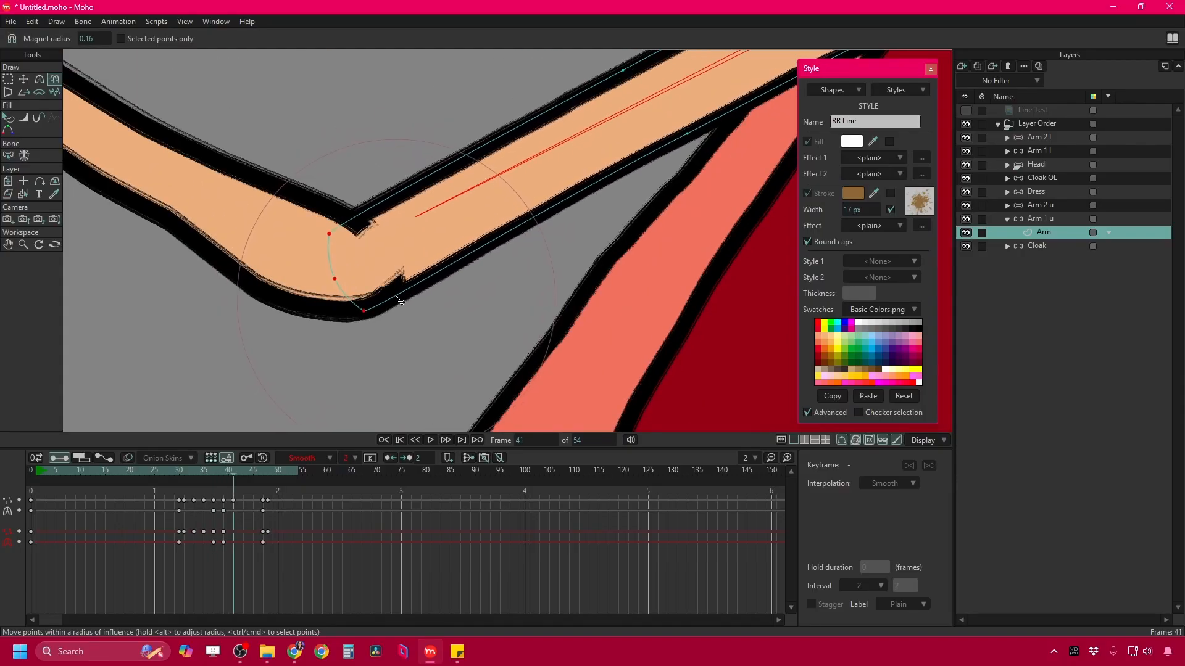
key("Right")
key("Right")
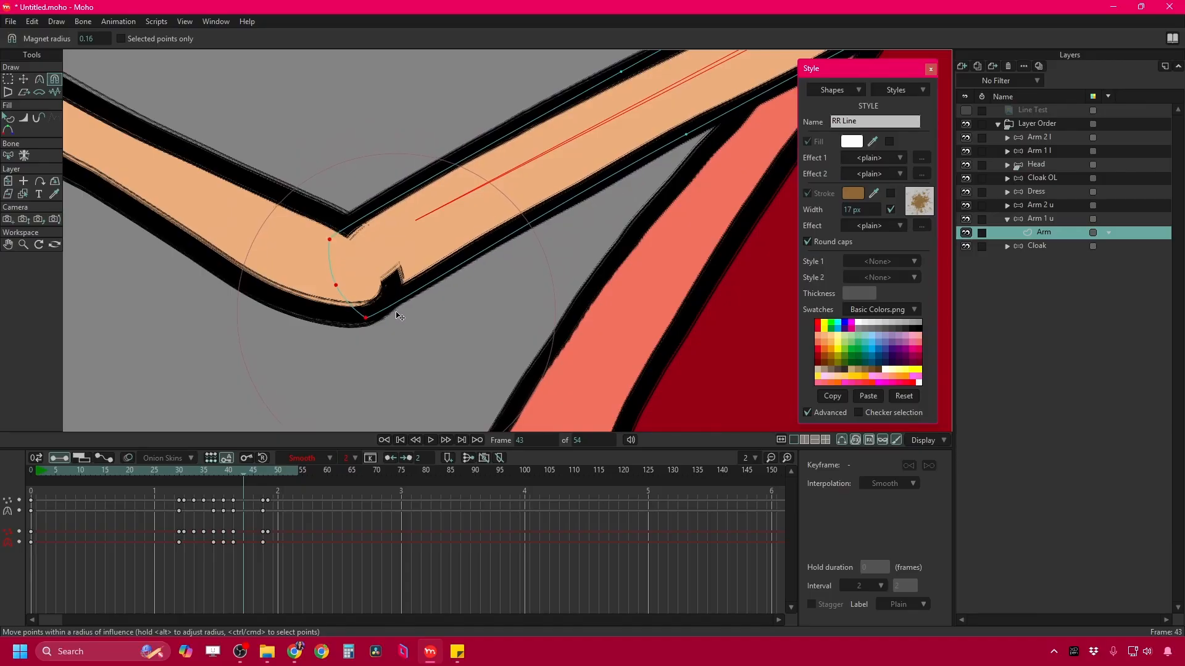
Correct the Arm shape's elbow points on frames 43 and 45 so they follow the forearm.
key("Right")
key("Right")
key("Right")
key("Right")
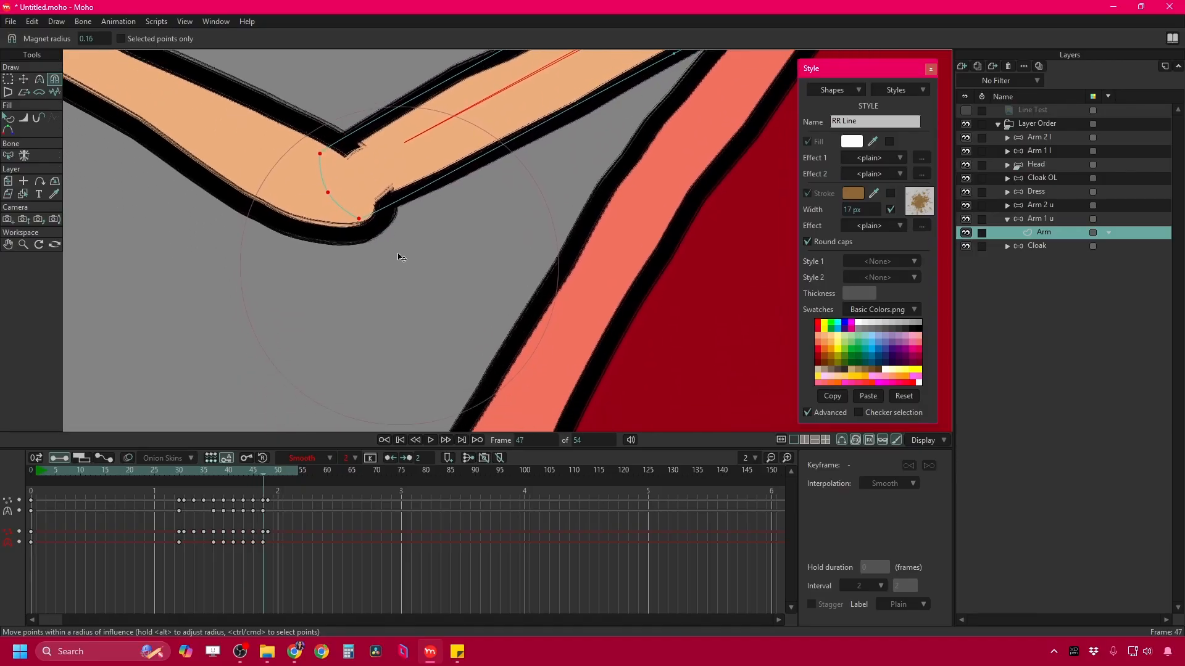
Bring the full figure into view and play back the animation to check the corrected elbow.
key("Right")
key("ctrl+r")
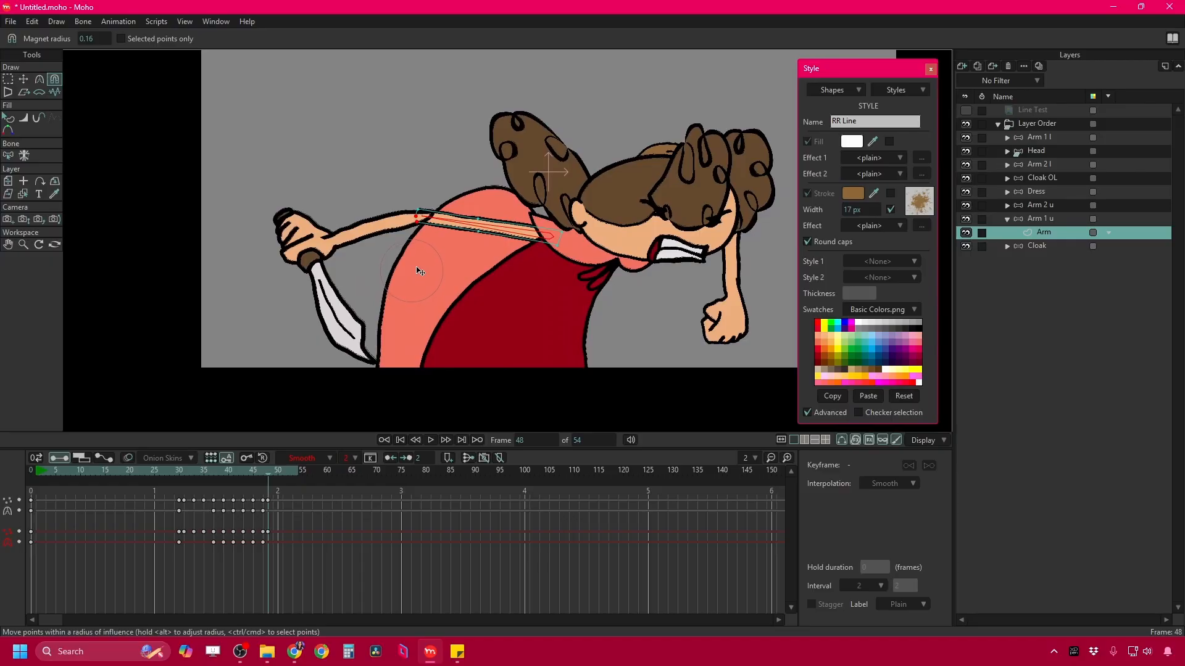
key("space")
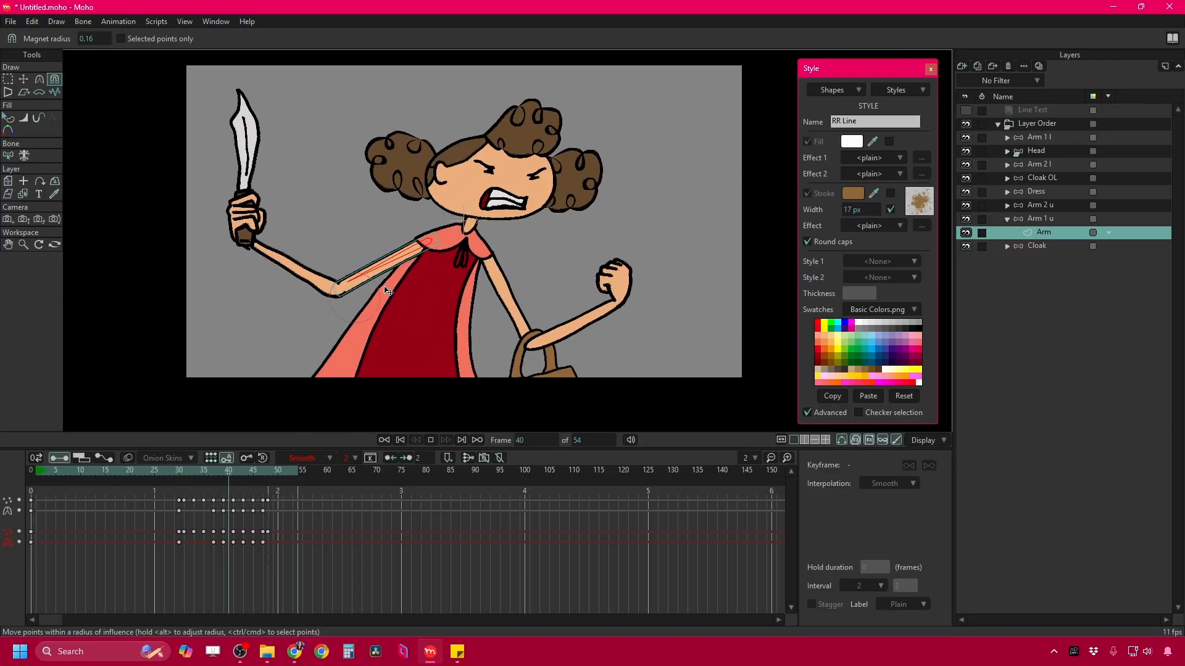